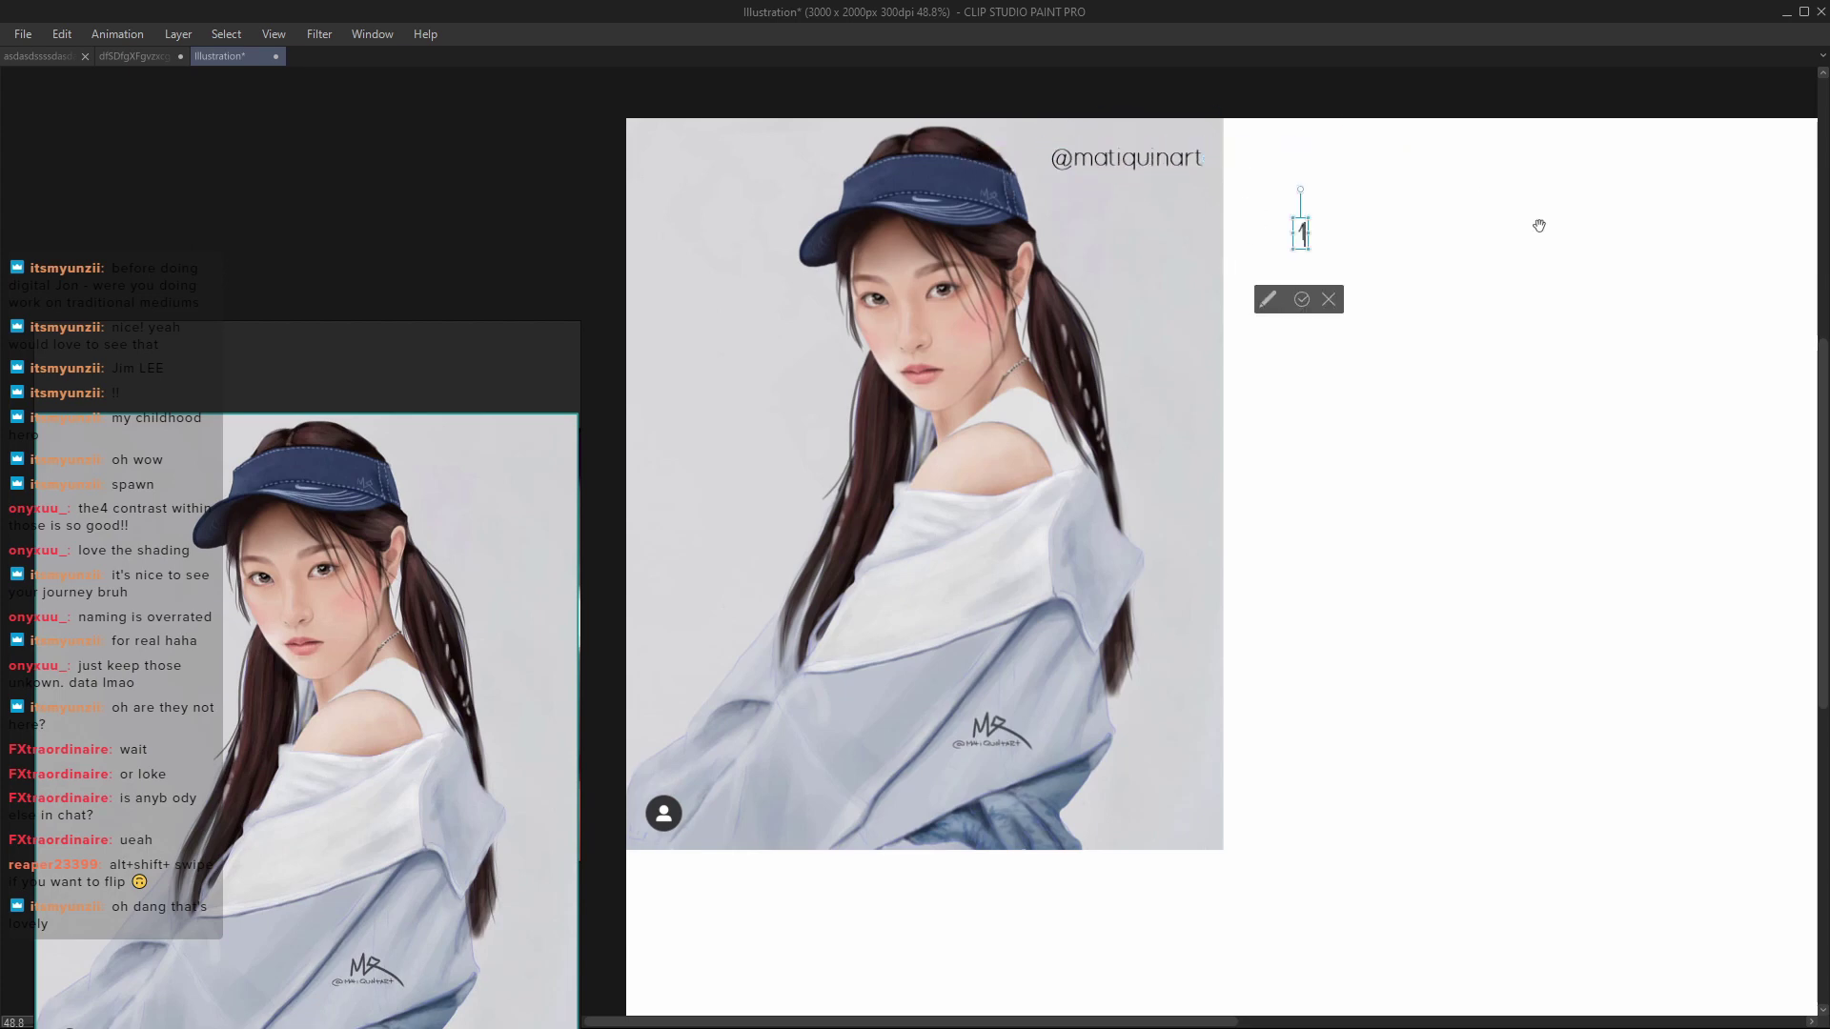
- Add the original visor portrait photo to the reference board and place it over the lower part of the painting reference
key("Tab")
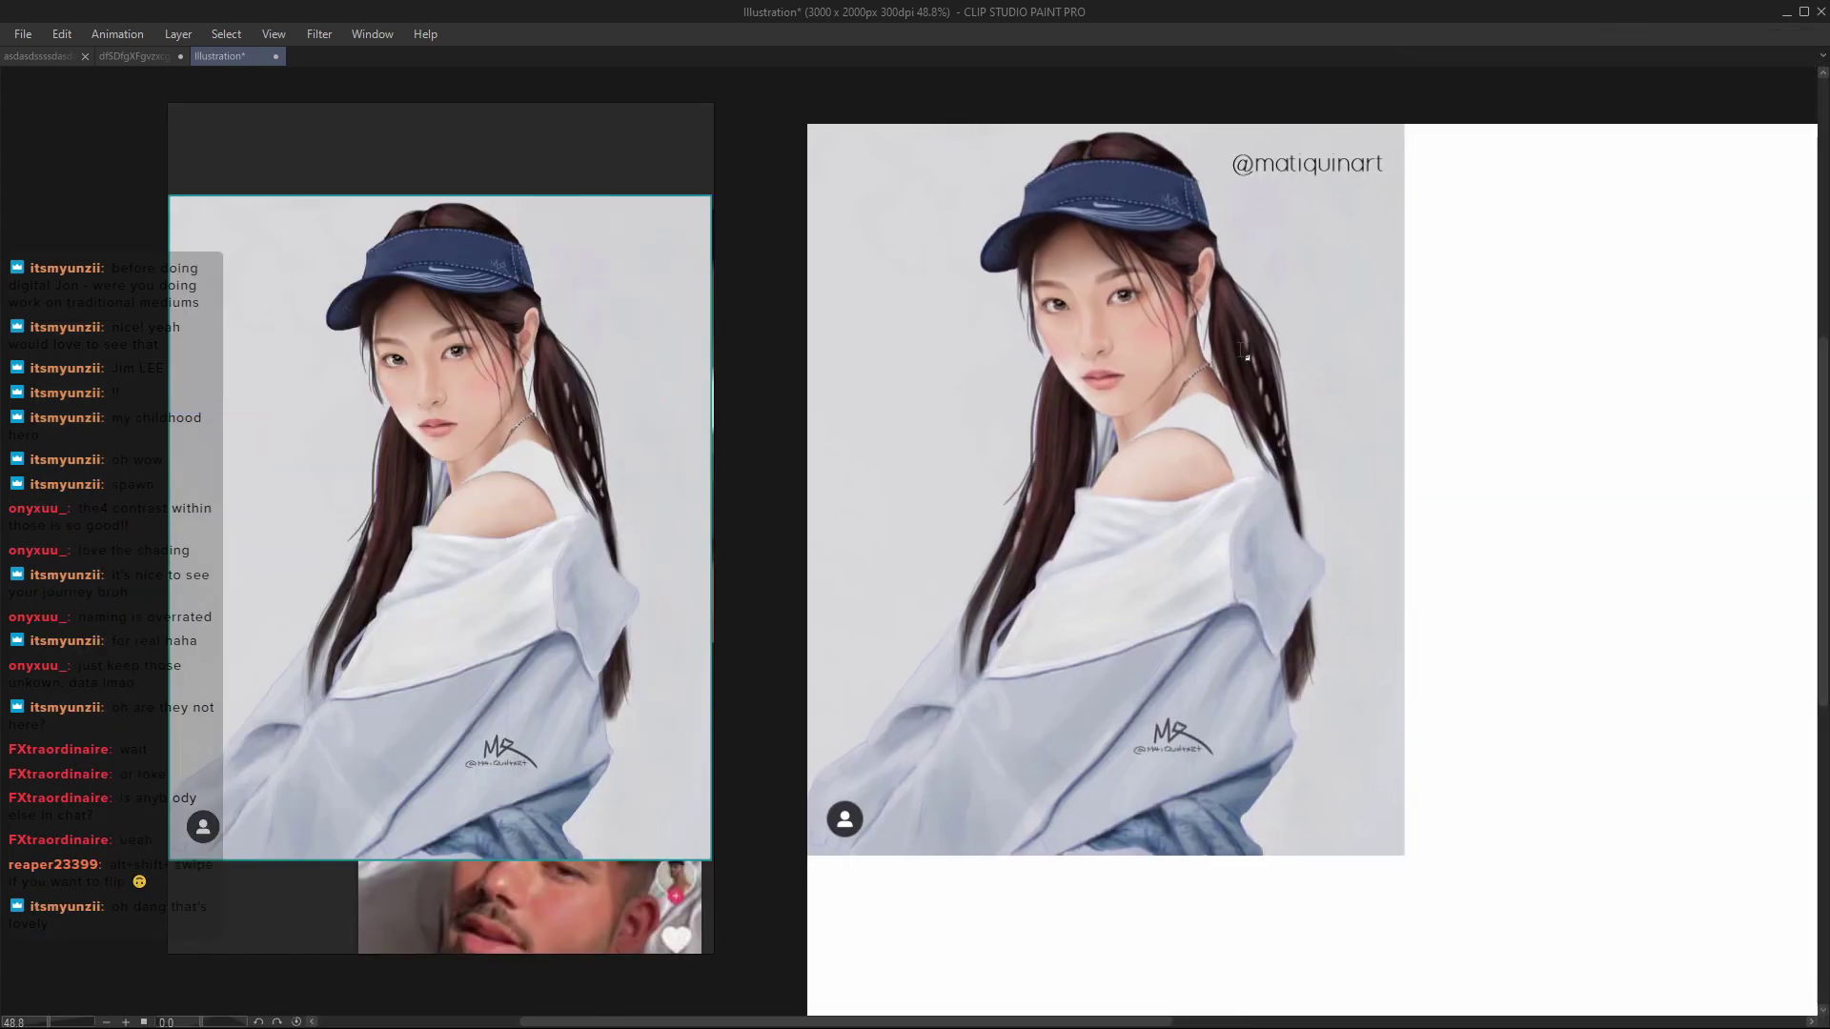
key("Tab")
key("Tab")
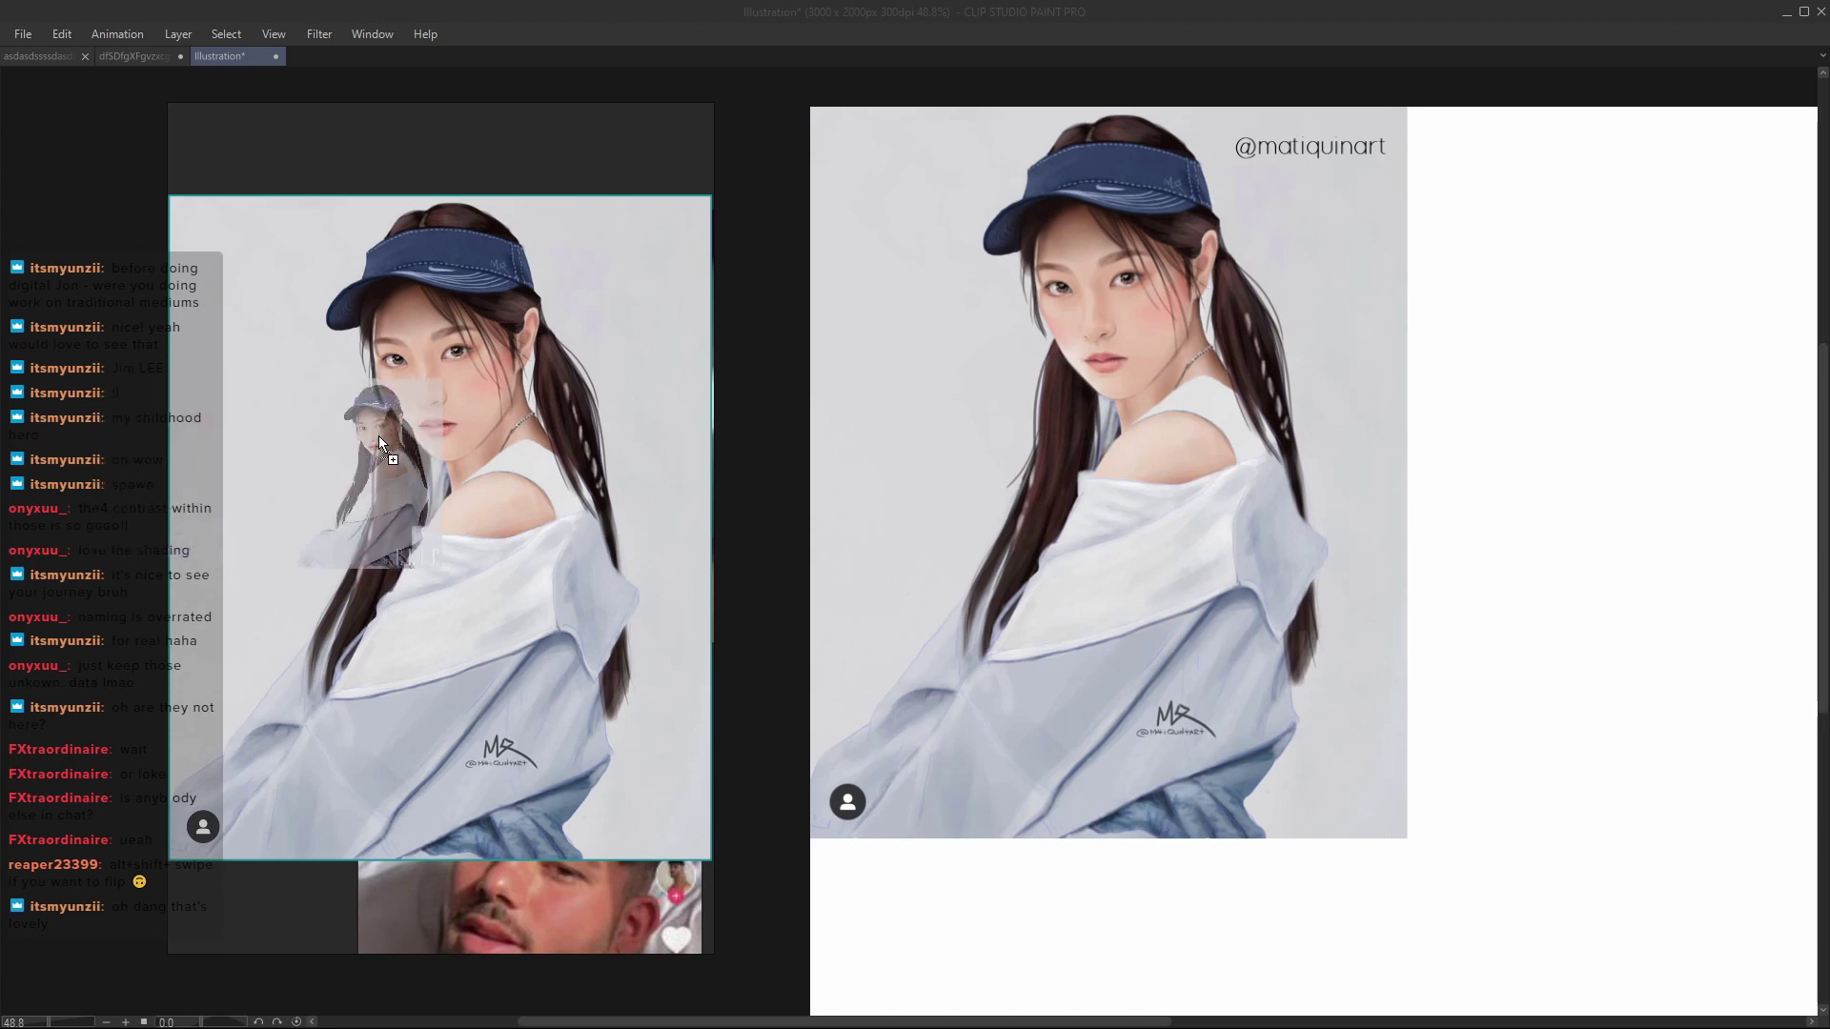
key("ctrl+v")
scroll(454, 365, "down", 3)
left_click_drag(454, 364, 551, 654)
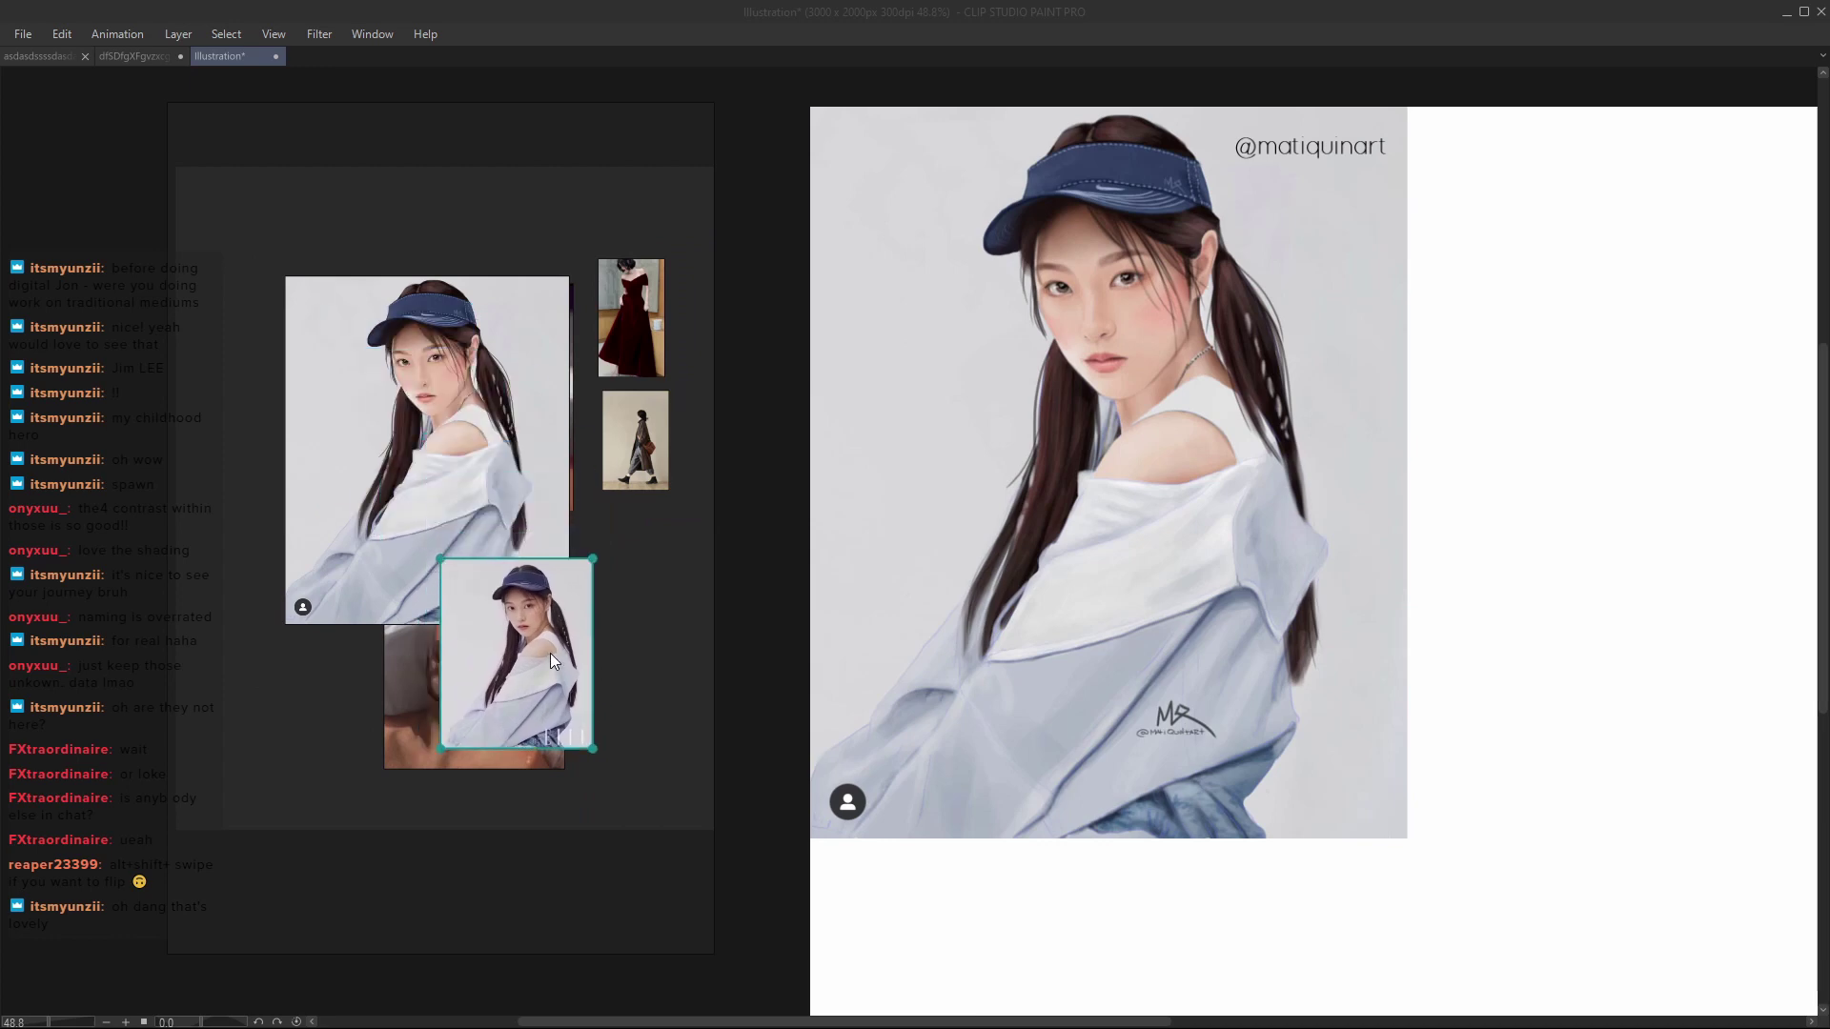
- Examine the reference photo's face, shoulder and clothing against the painting
scroll(683, 654, "up", 5)
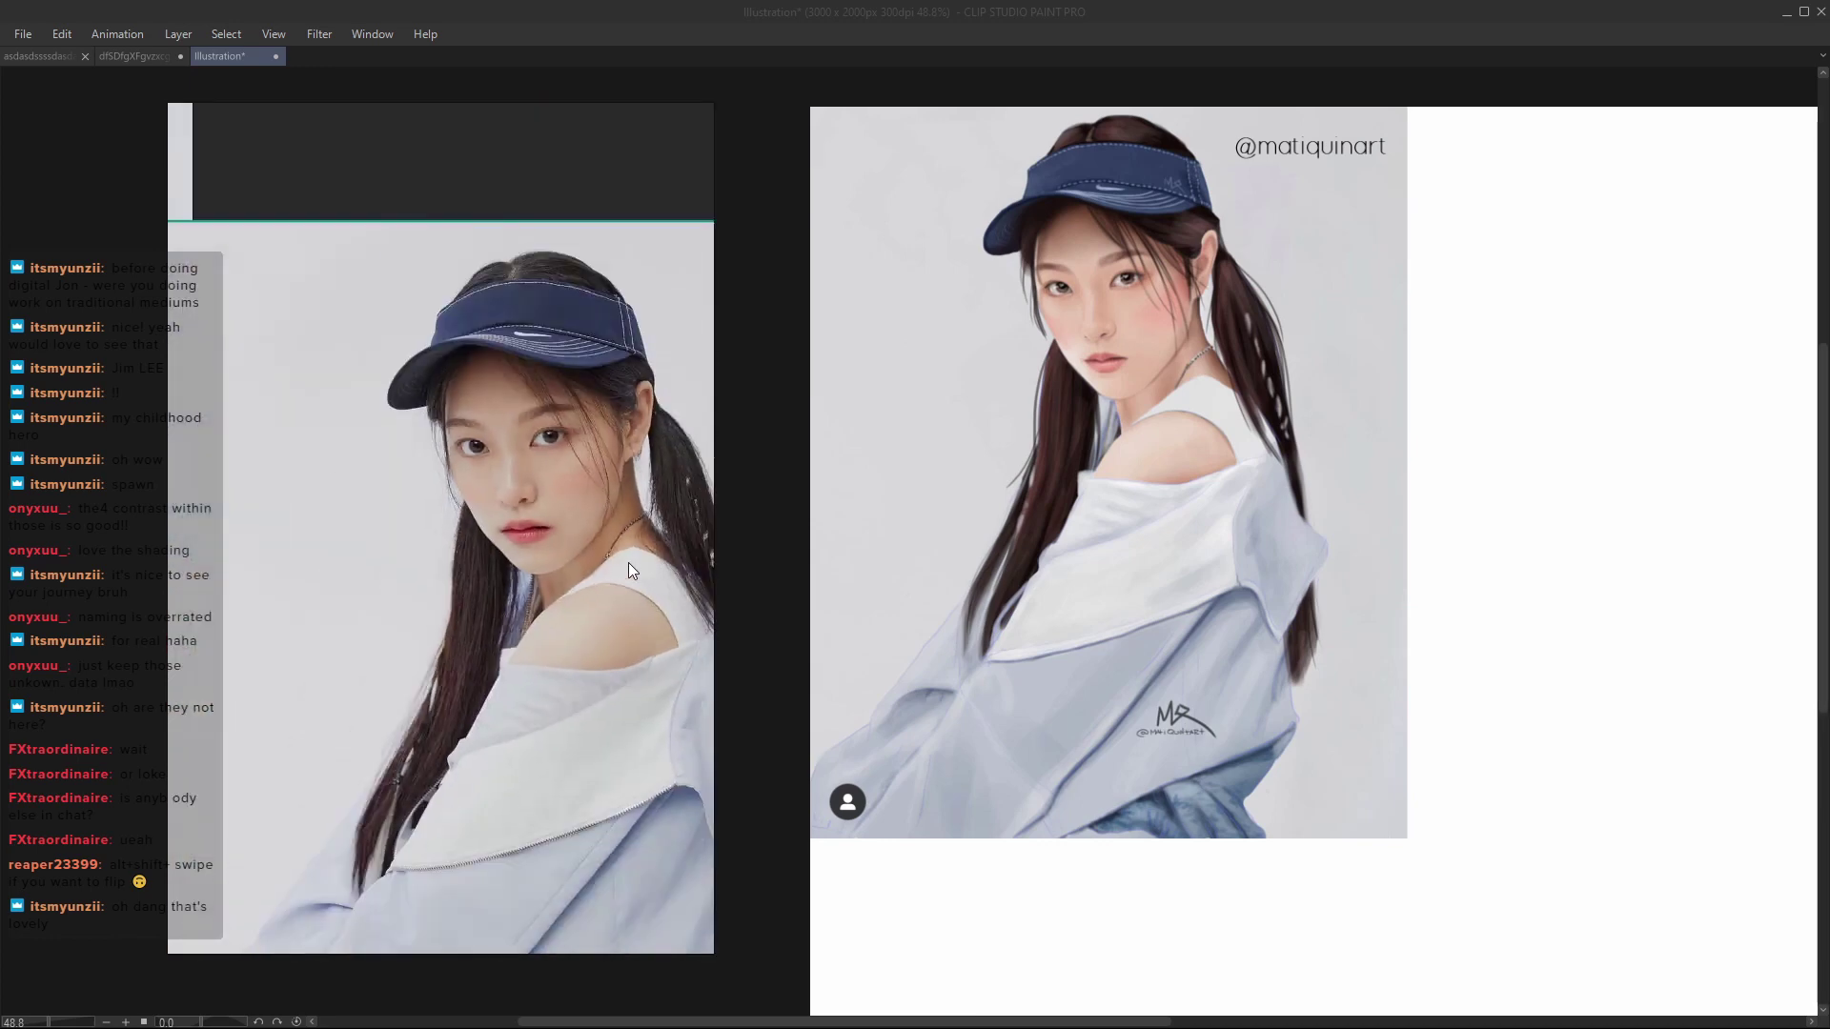
scroll(507, 442, "down", 3)
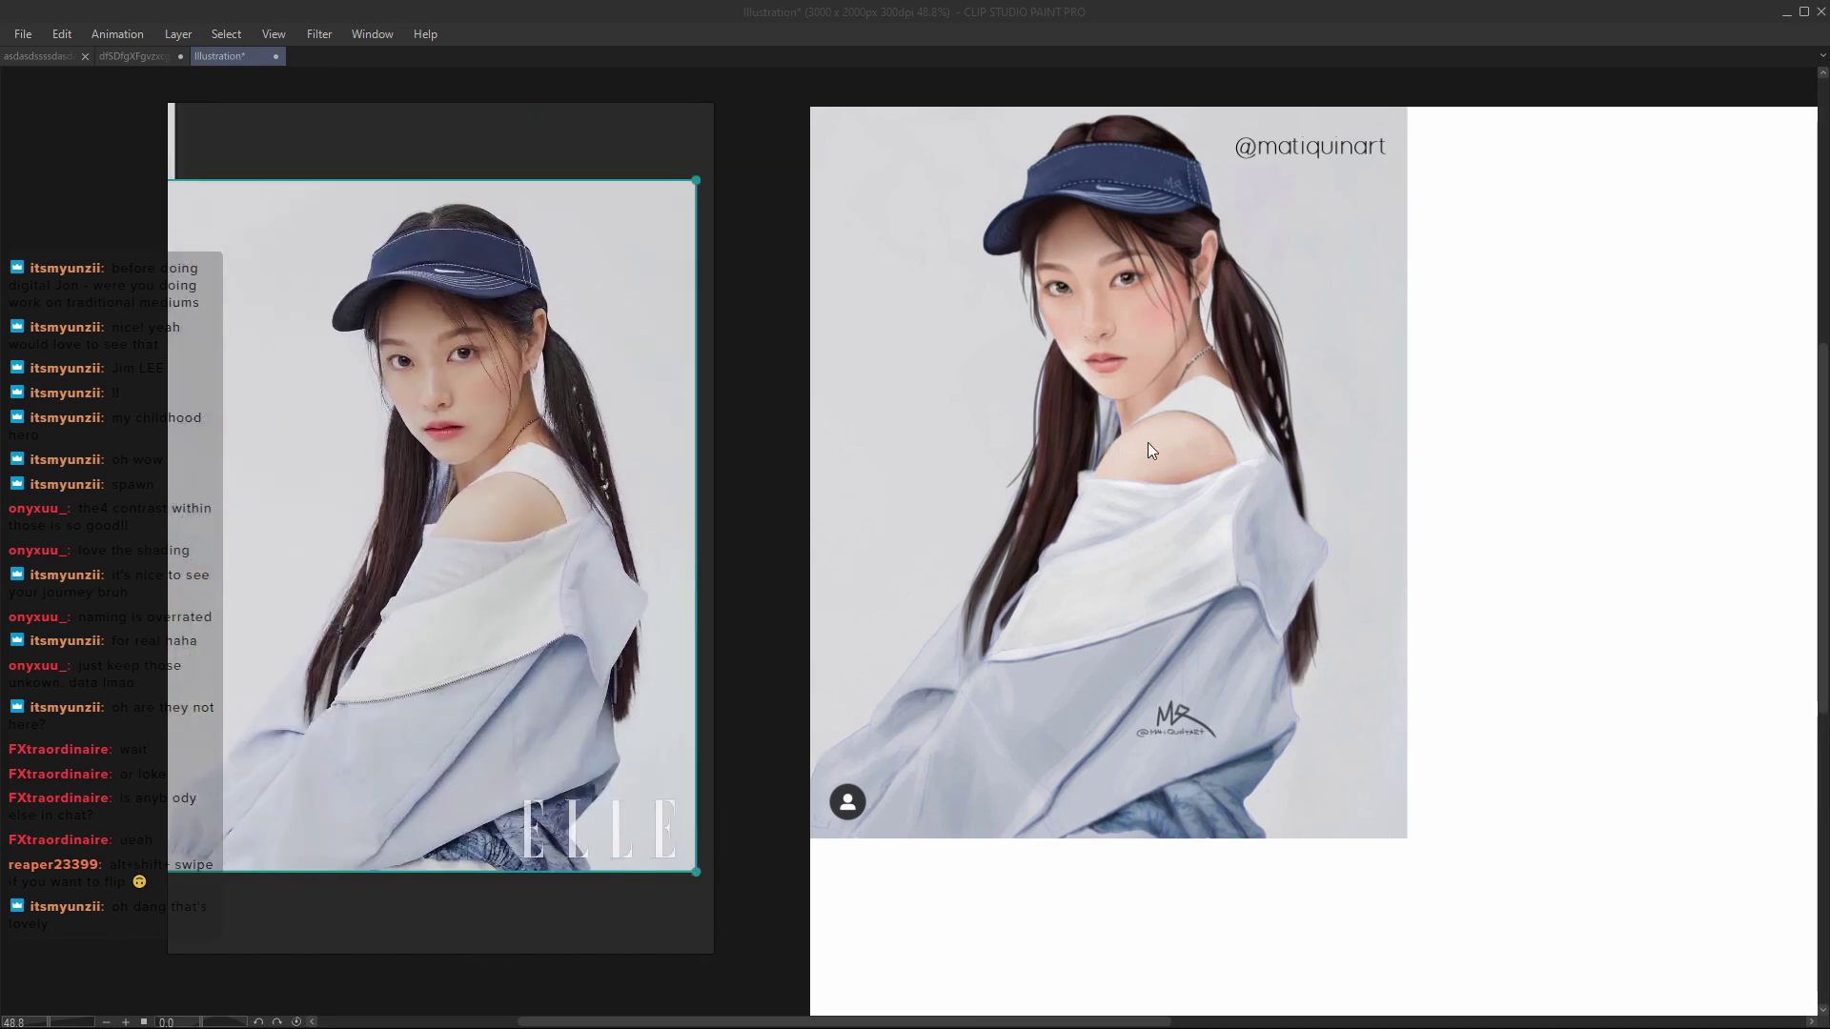
scroll(544, 604, "up", 5)
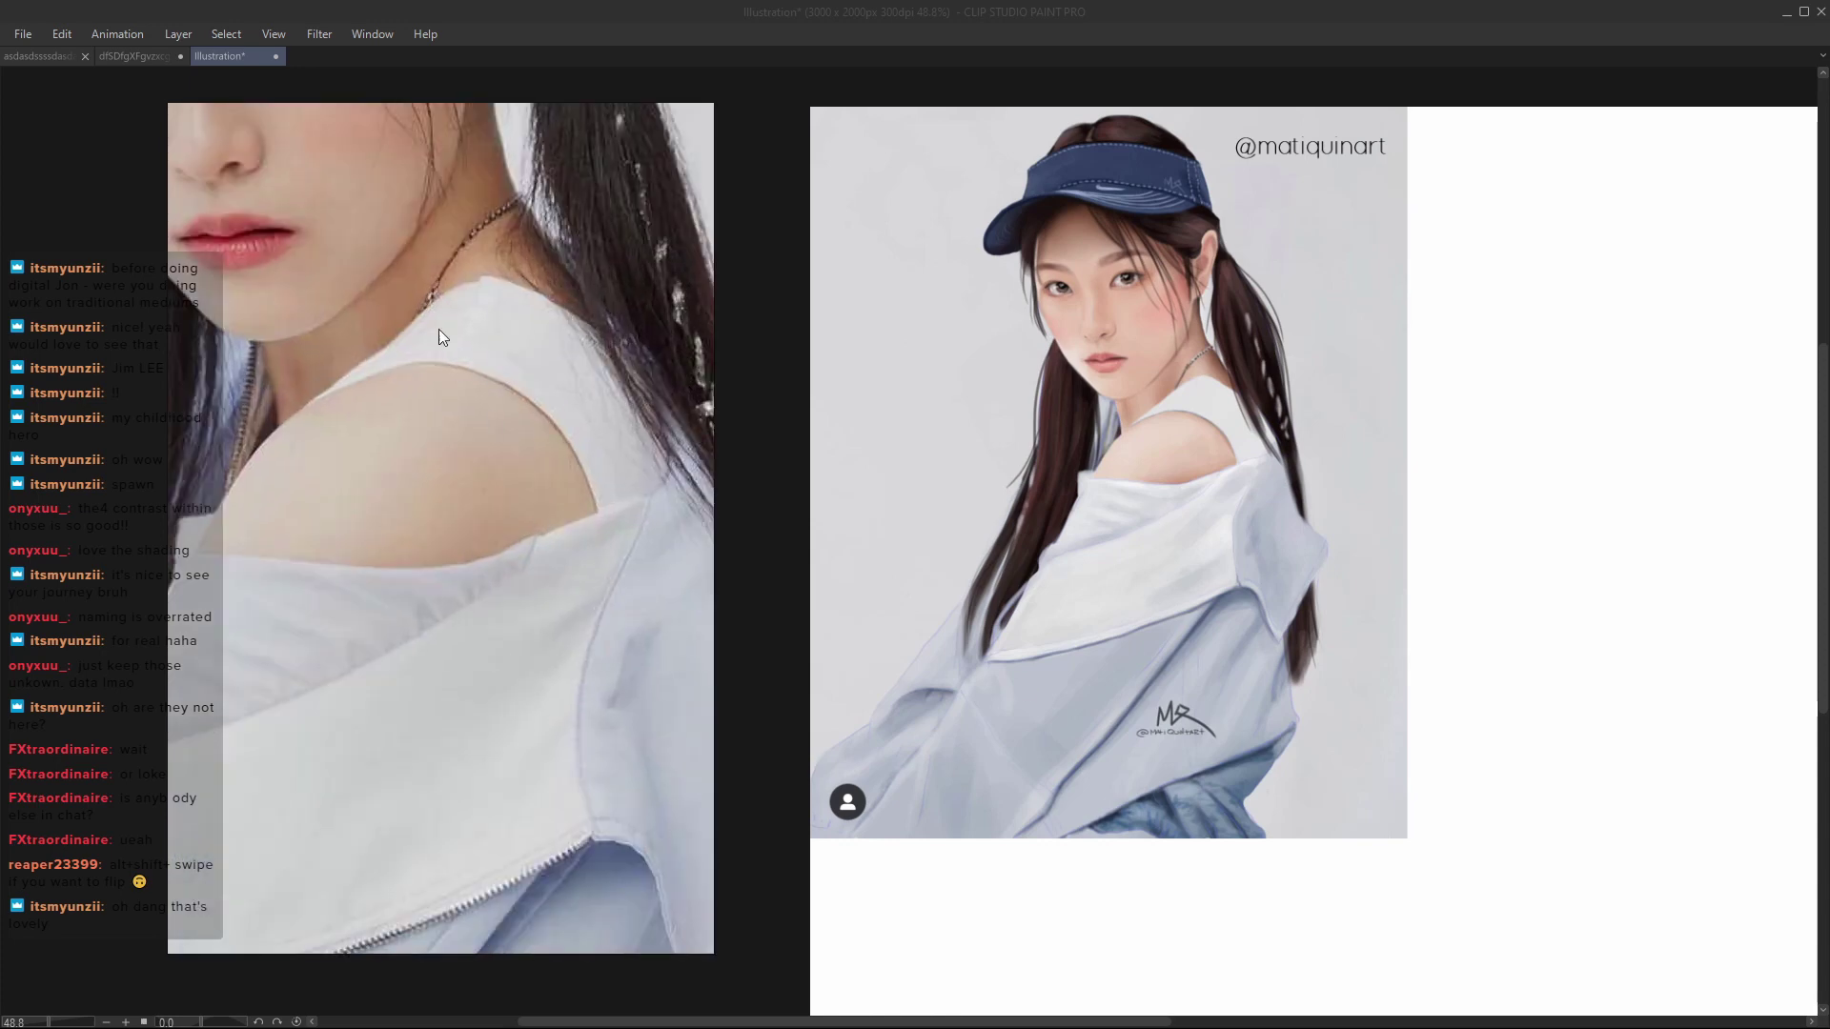
scroll(442, 328, "down", 4)
scroll(505, 587, "up", 1)
scroll(648, 656, "down", 3)
scroll(529, 261, "up", 4)
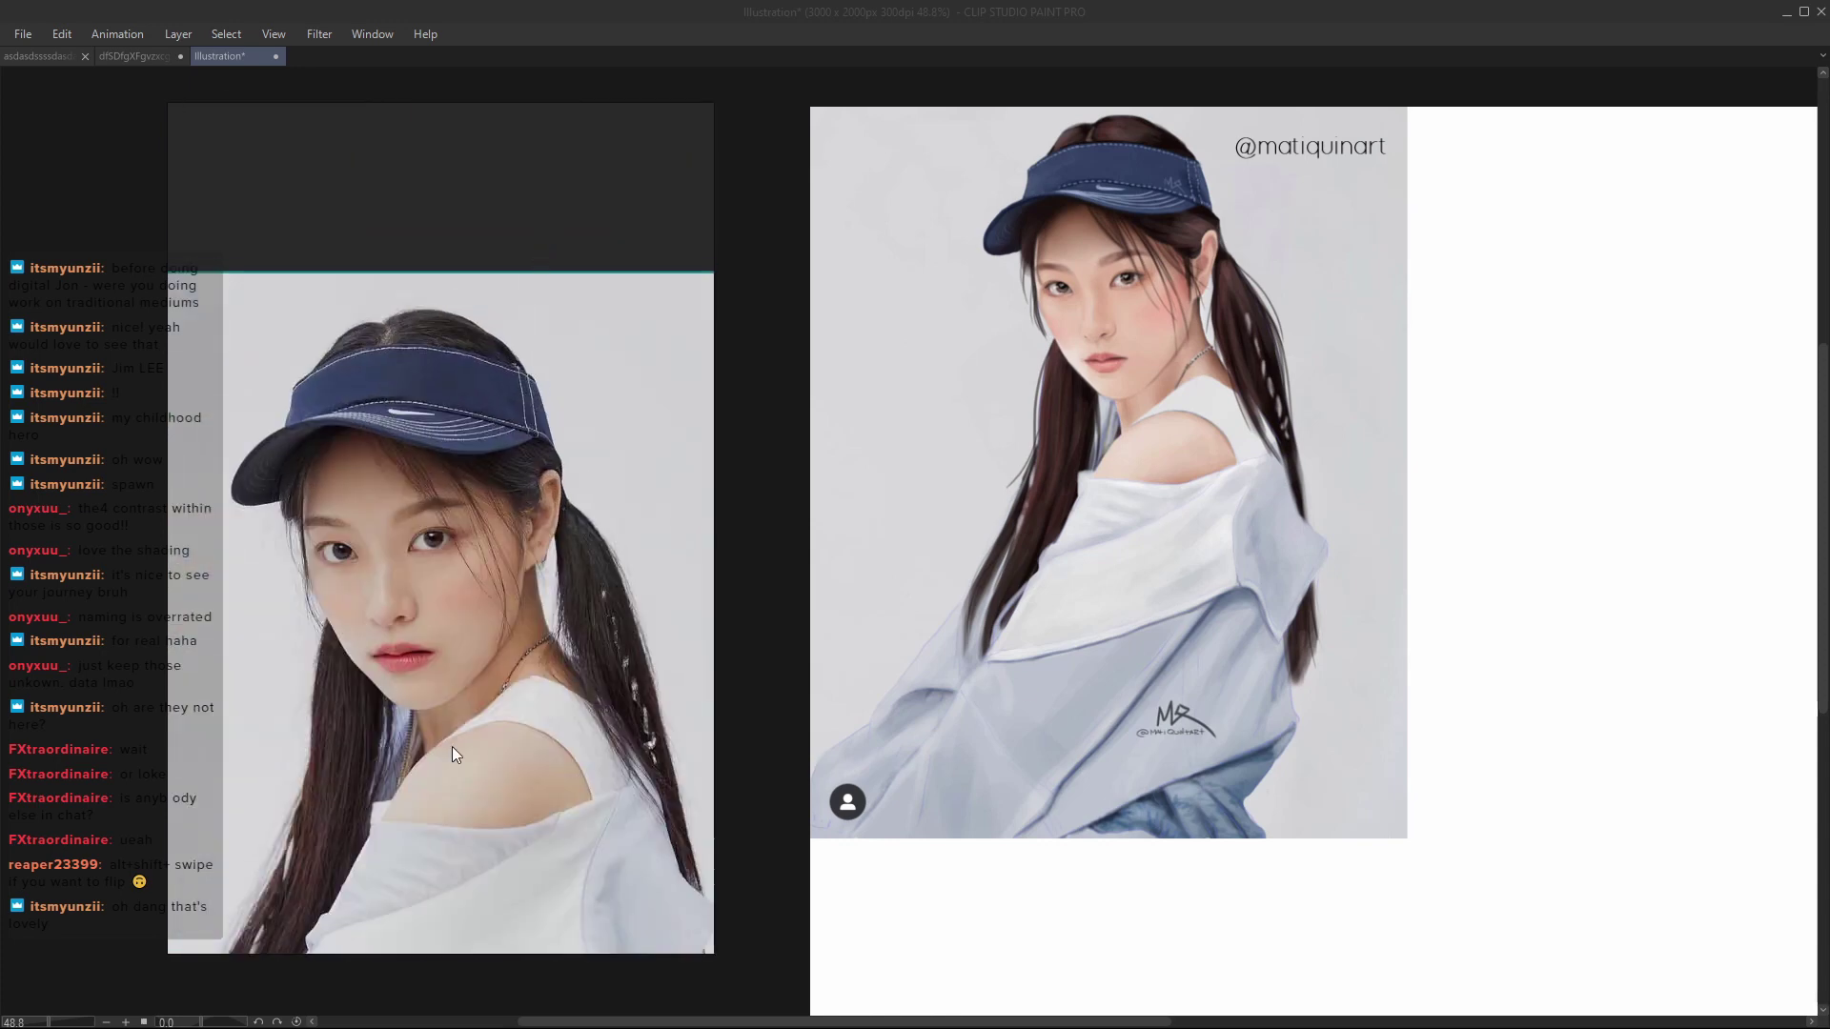
scroll(522, 364, "down", 2)
- Set the drawing colour to bright red with hue 360, luminosity 52% and saturation 100%
key("Tab")
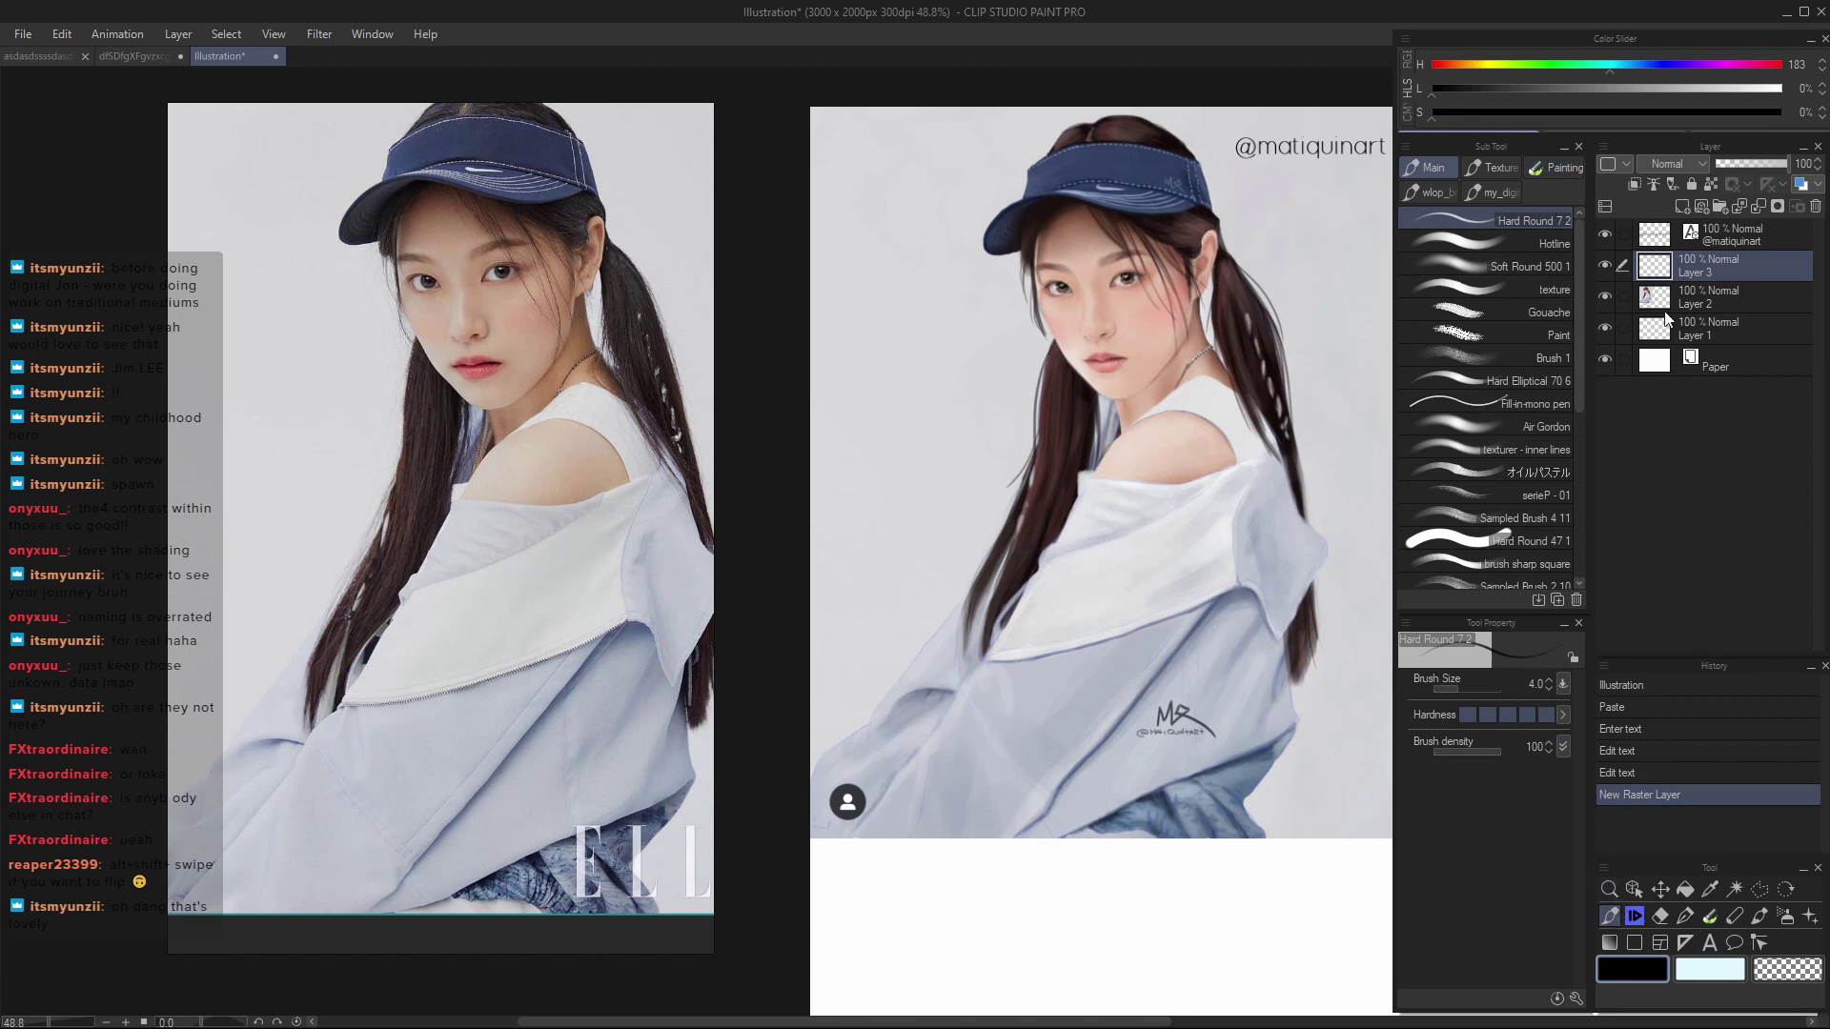
left_click(1778, 63)
left_click_drag(1611, 88, 1785, 114)
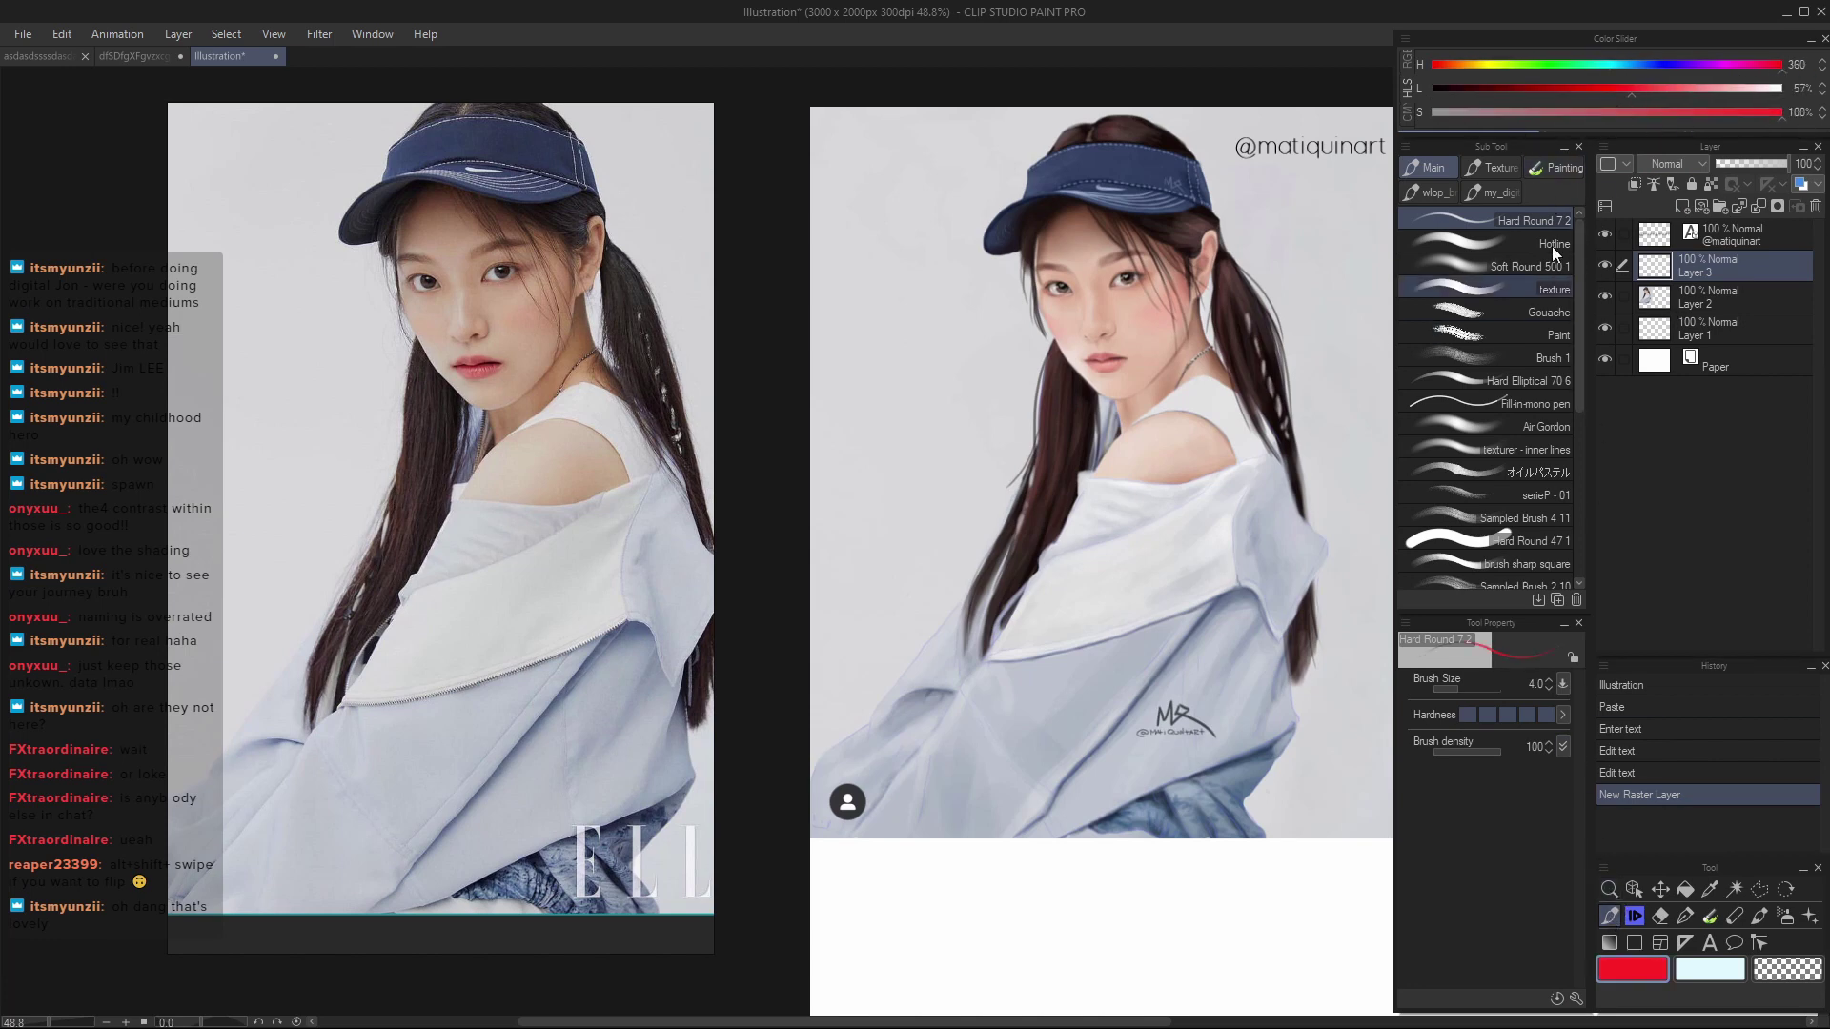
left_click(1619, 88)
key("Tab")
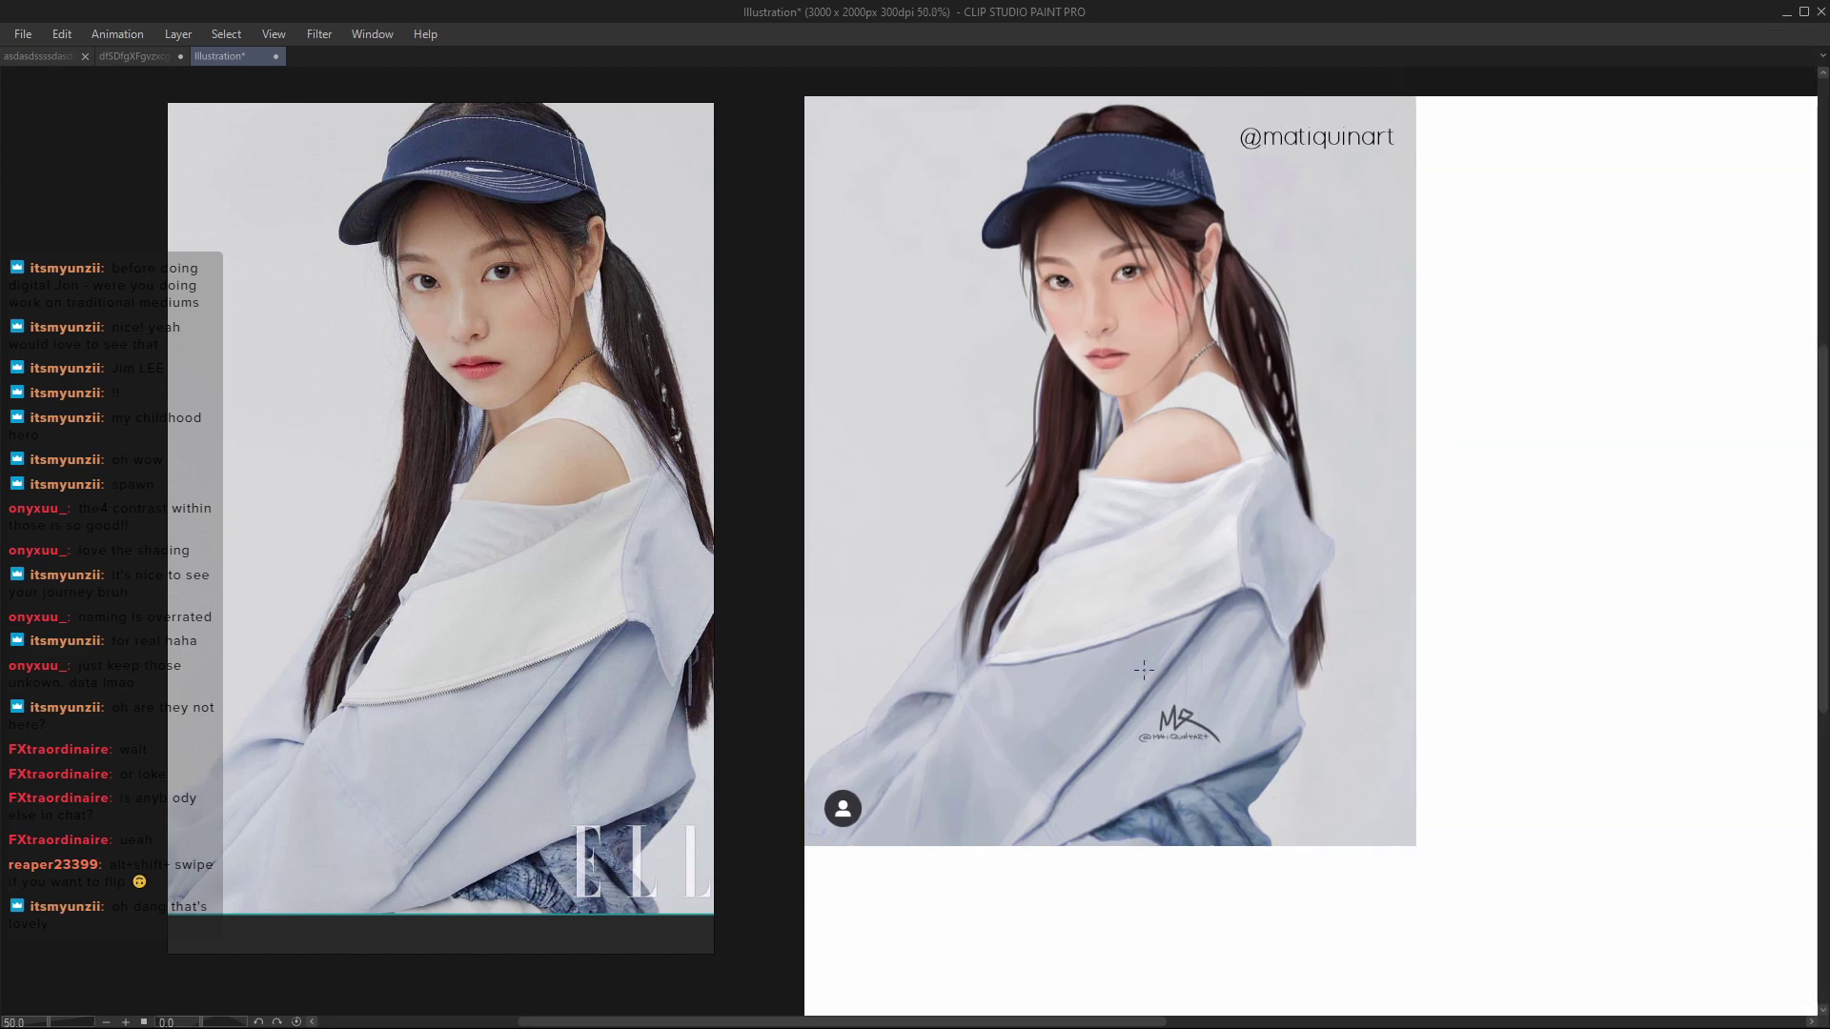
- Compare the cheek, jaw and neck of the painting with the reference photo at close range
scroll(1054, 525, "up", 2)
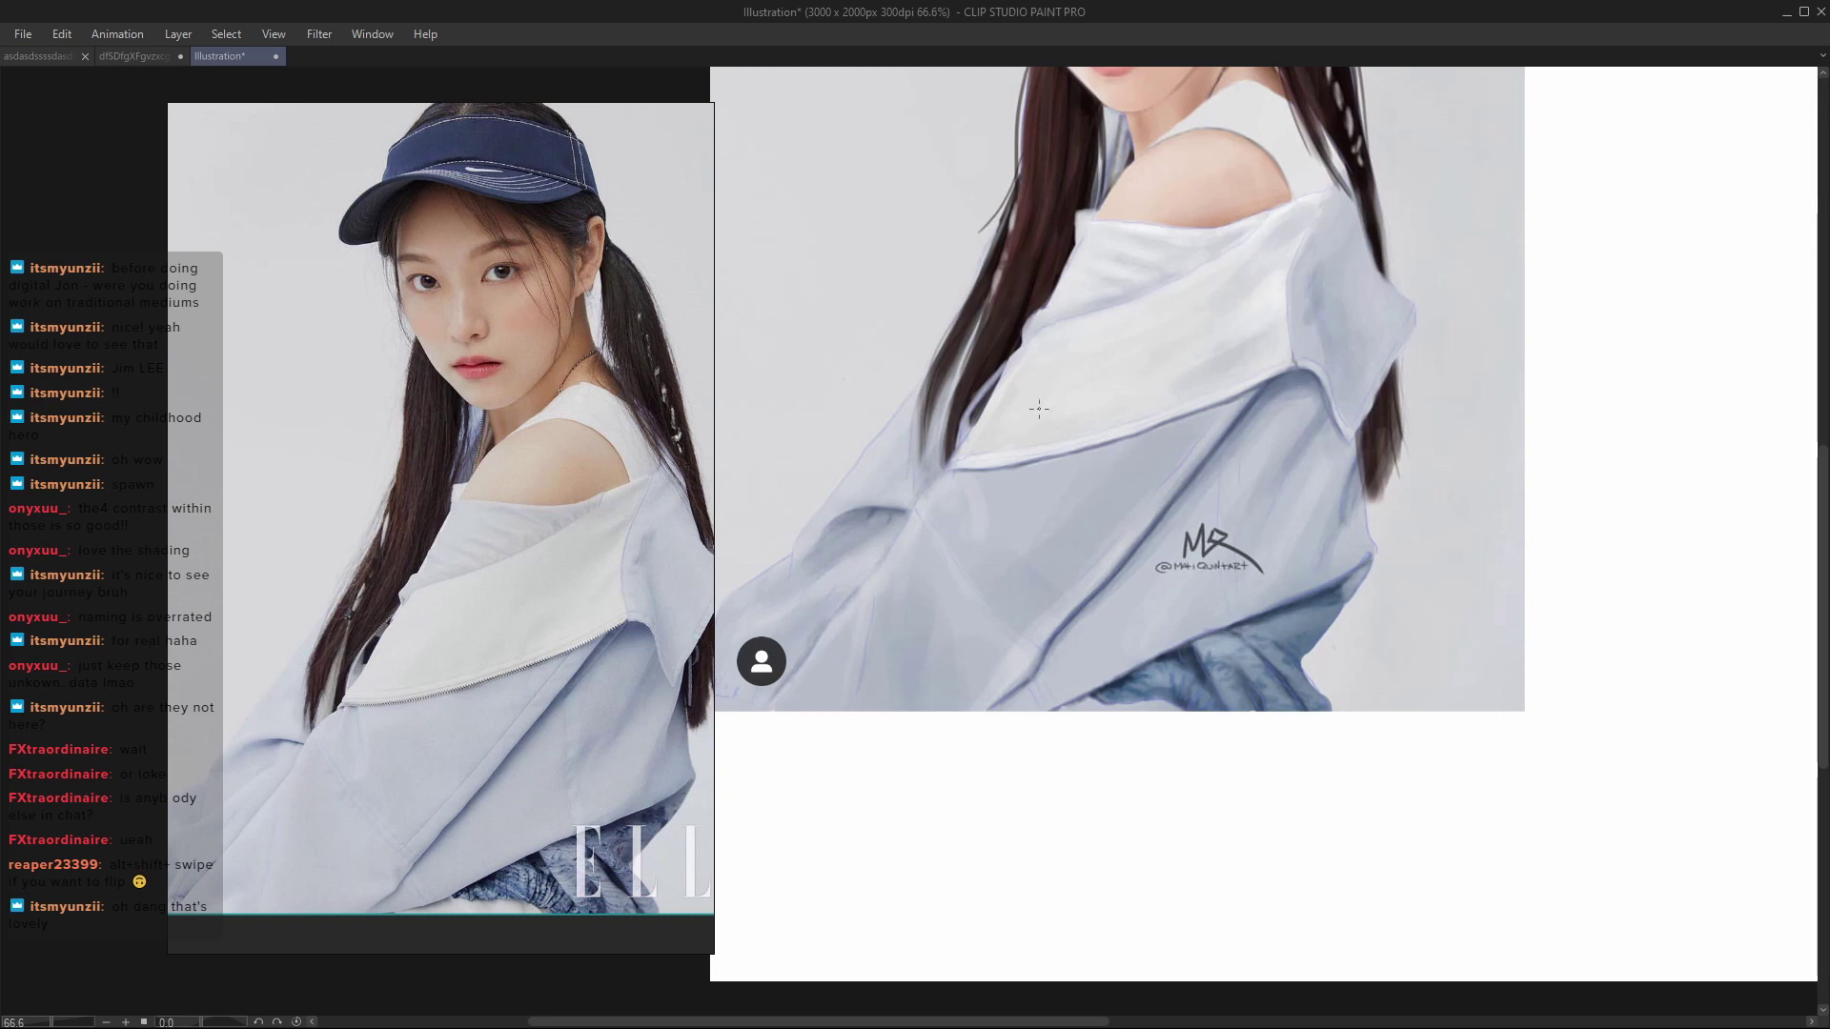
scroll(1039, 409, "down", 1)
left_click(597, 296)
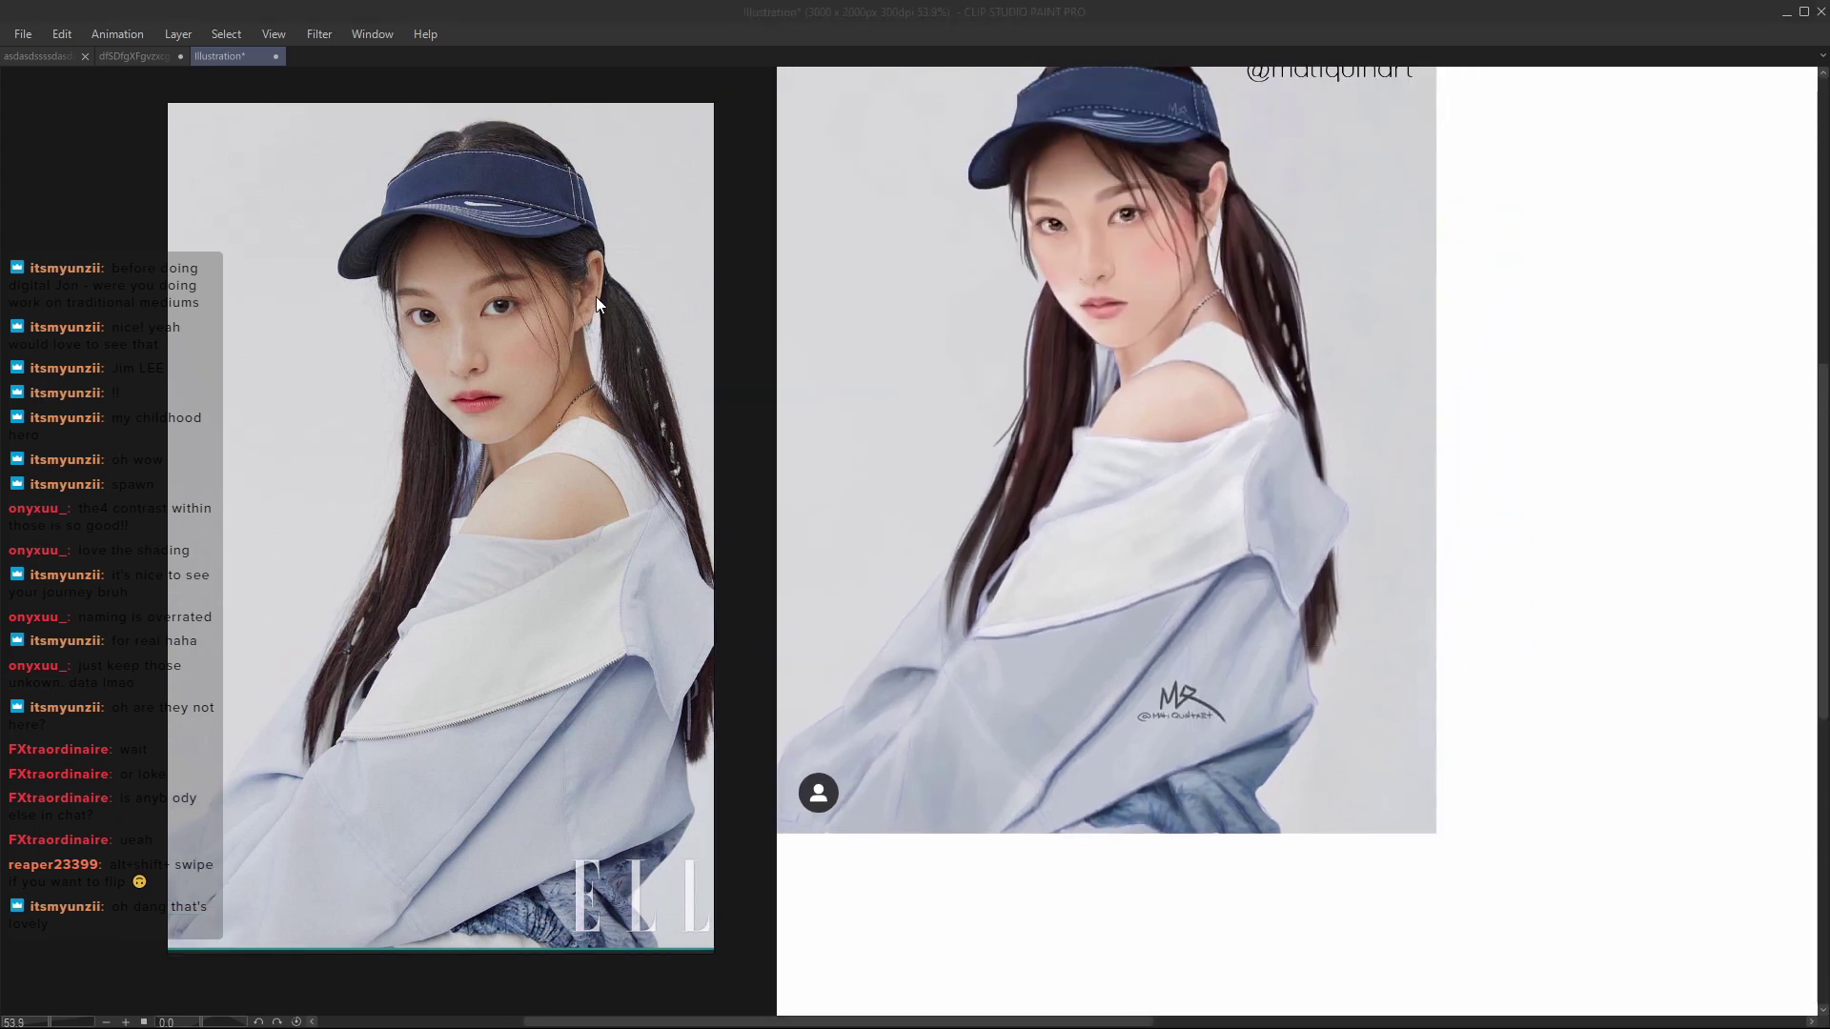
left_click_drag(597, 296, 596, 386)
scroll(1147, 450, "up", 5)
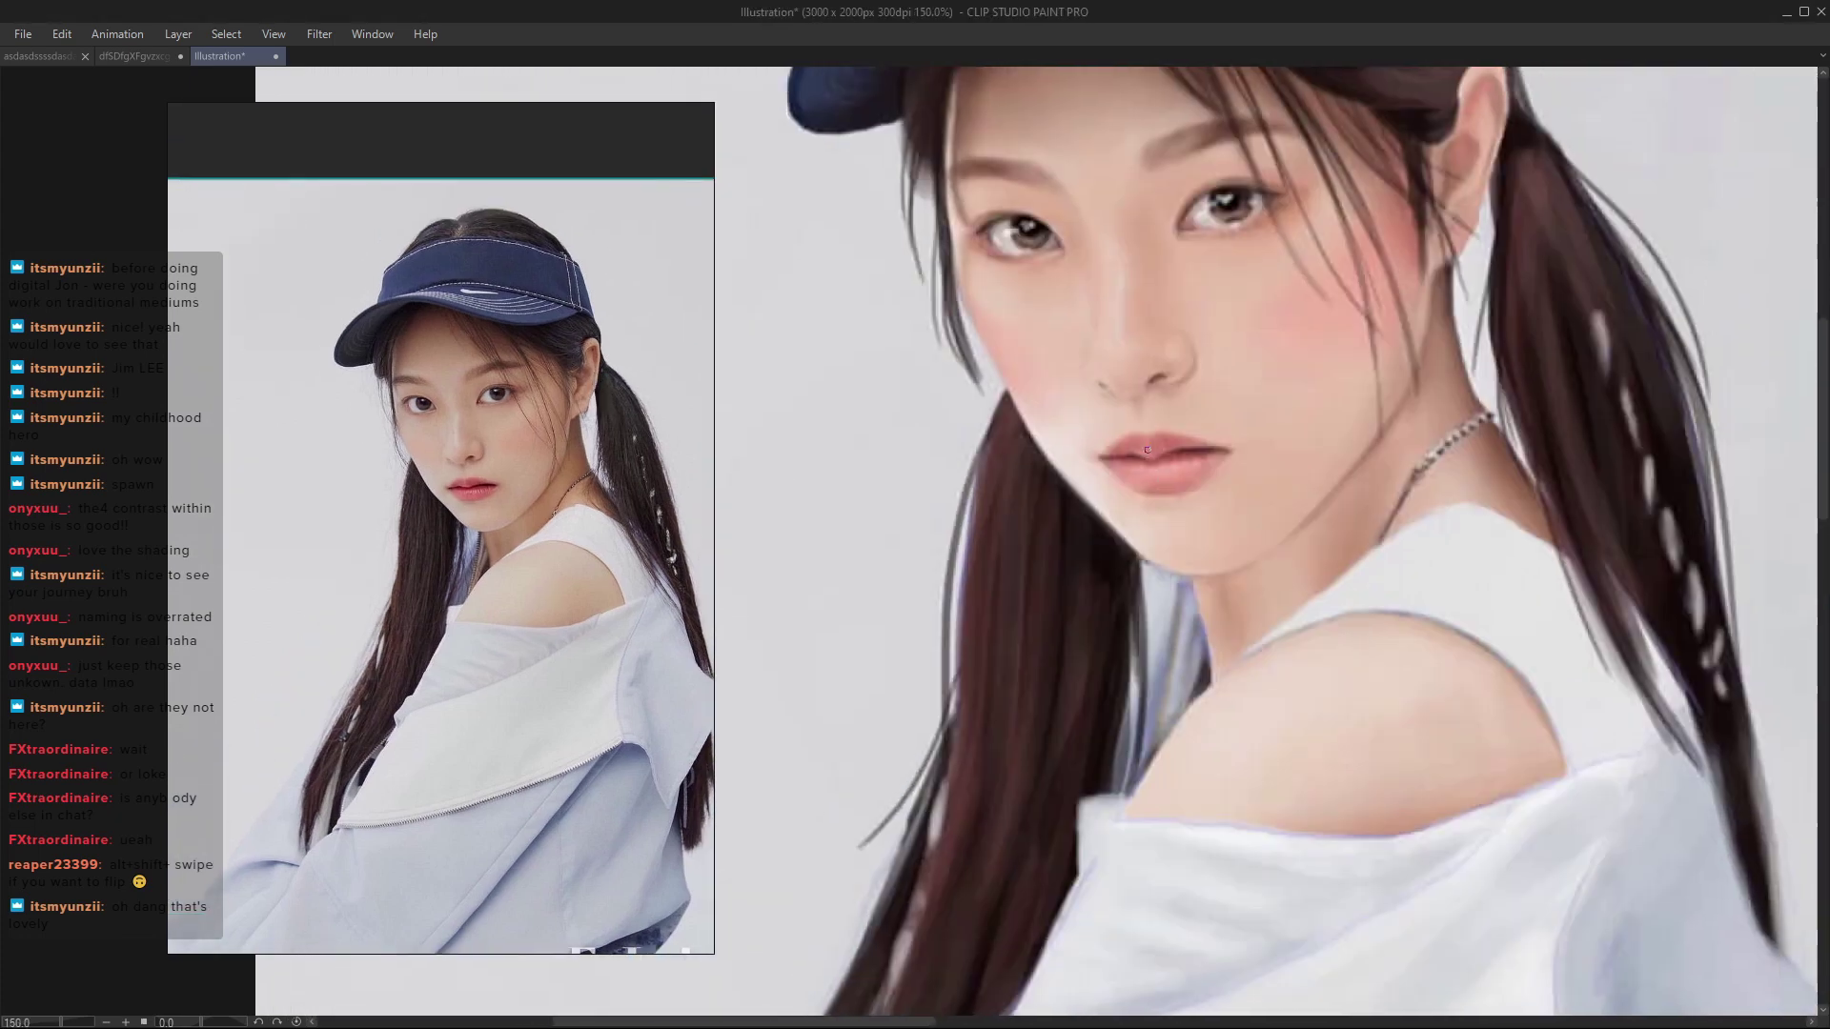
scroll(579, 353, "up", 2)
scroll(1191, 434, "down", 3)
scroll(1191, 434, "up", 2)
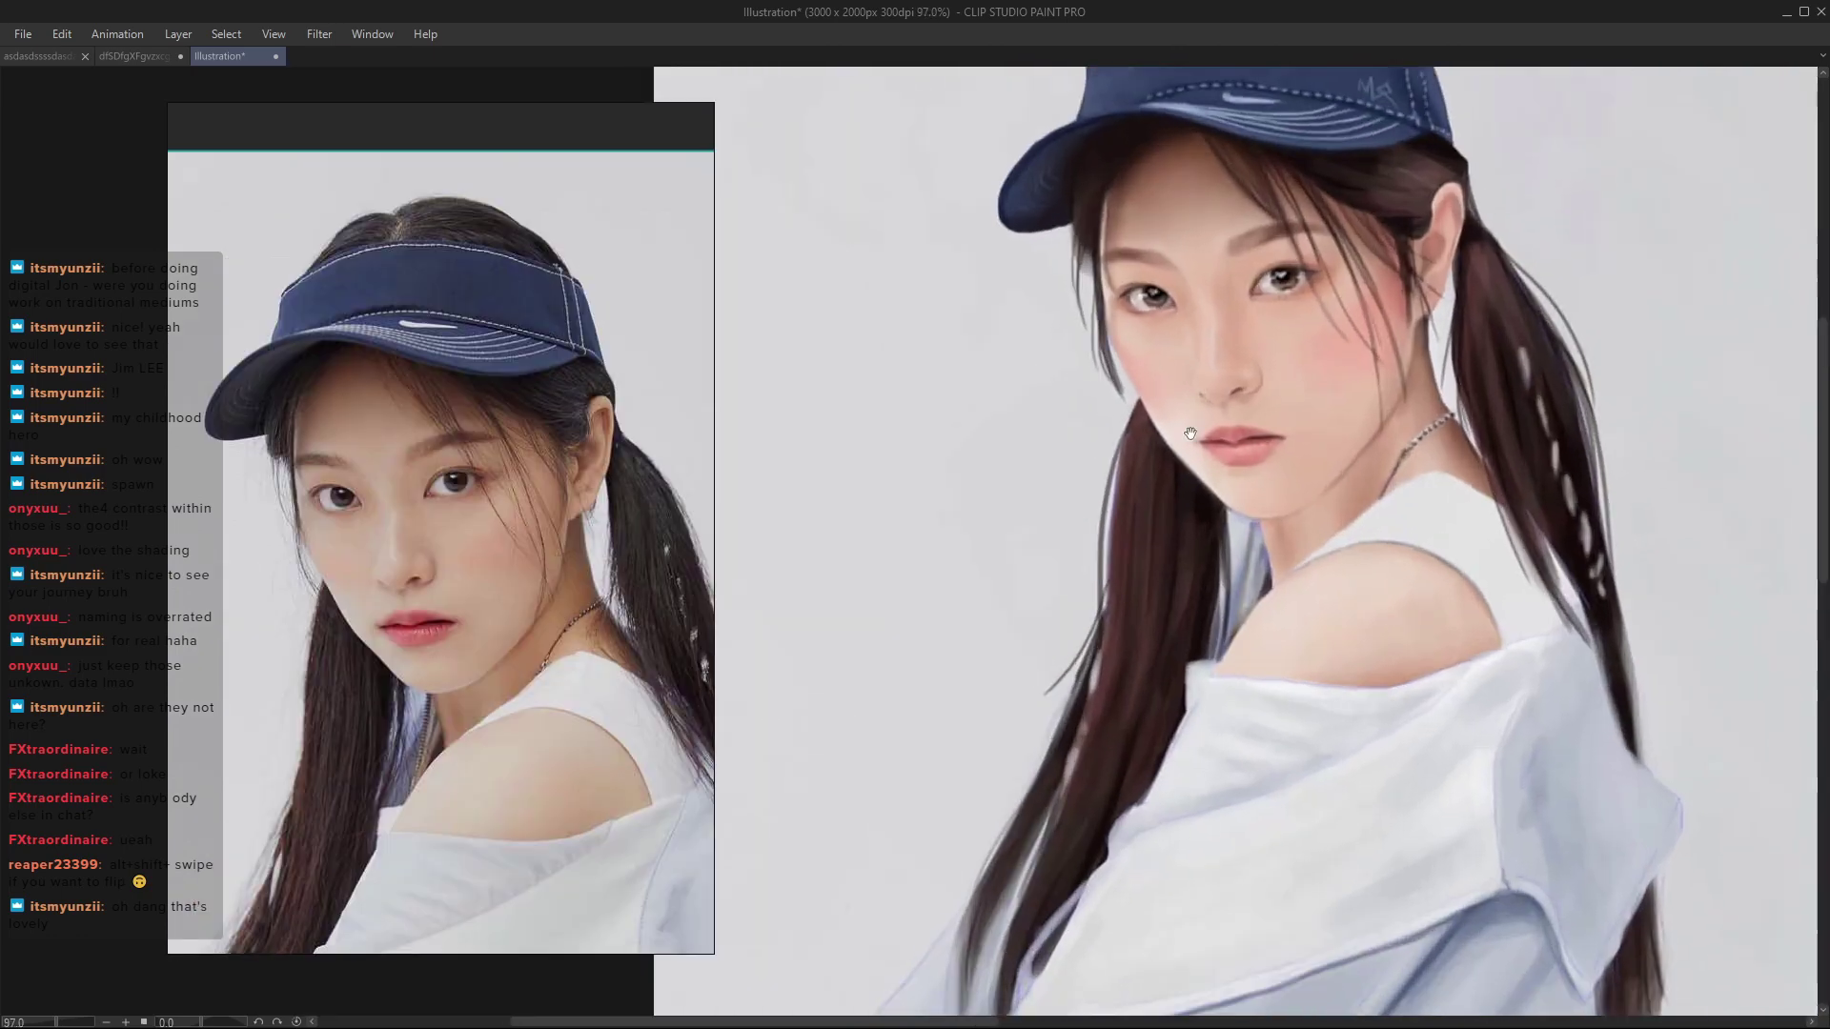
left_click_drag(1191, 434, 1105, 413)
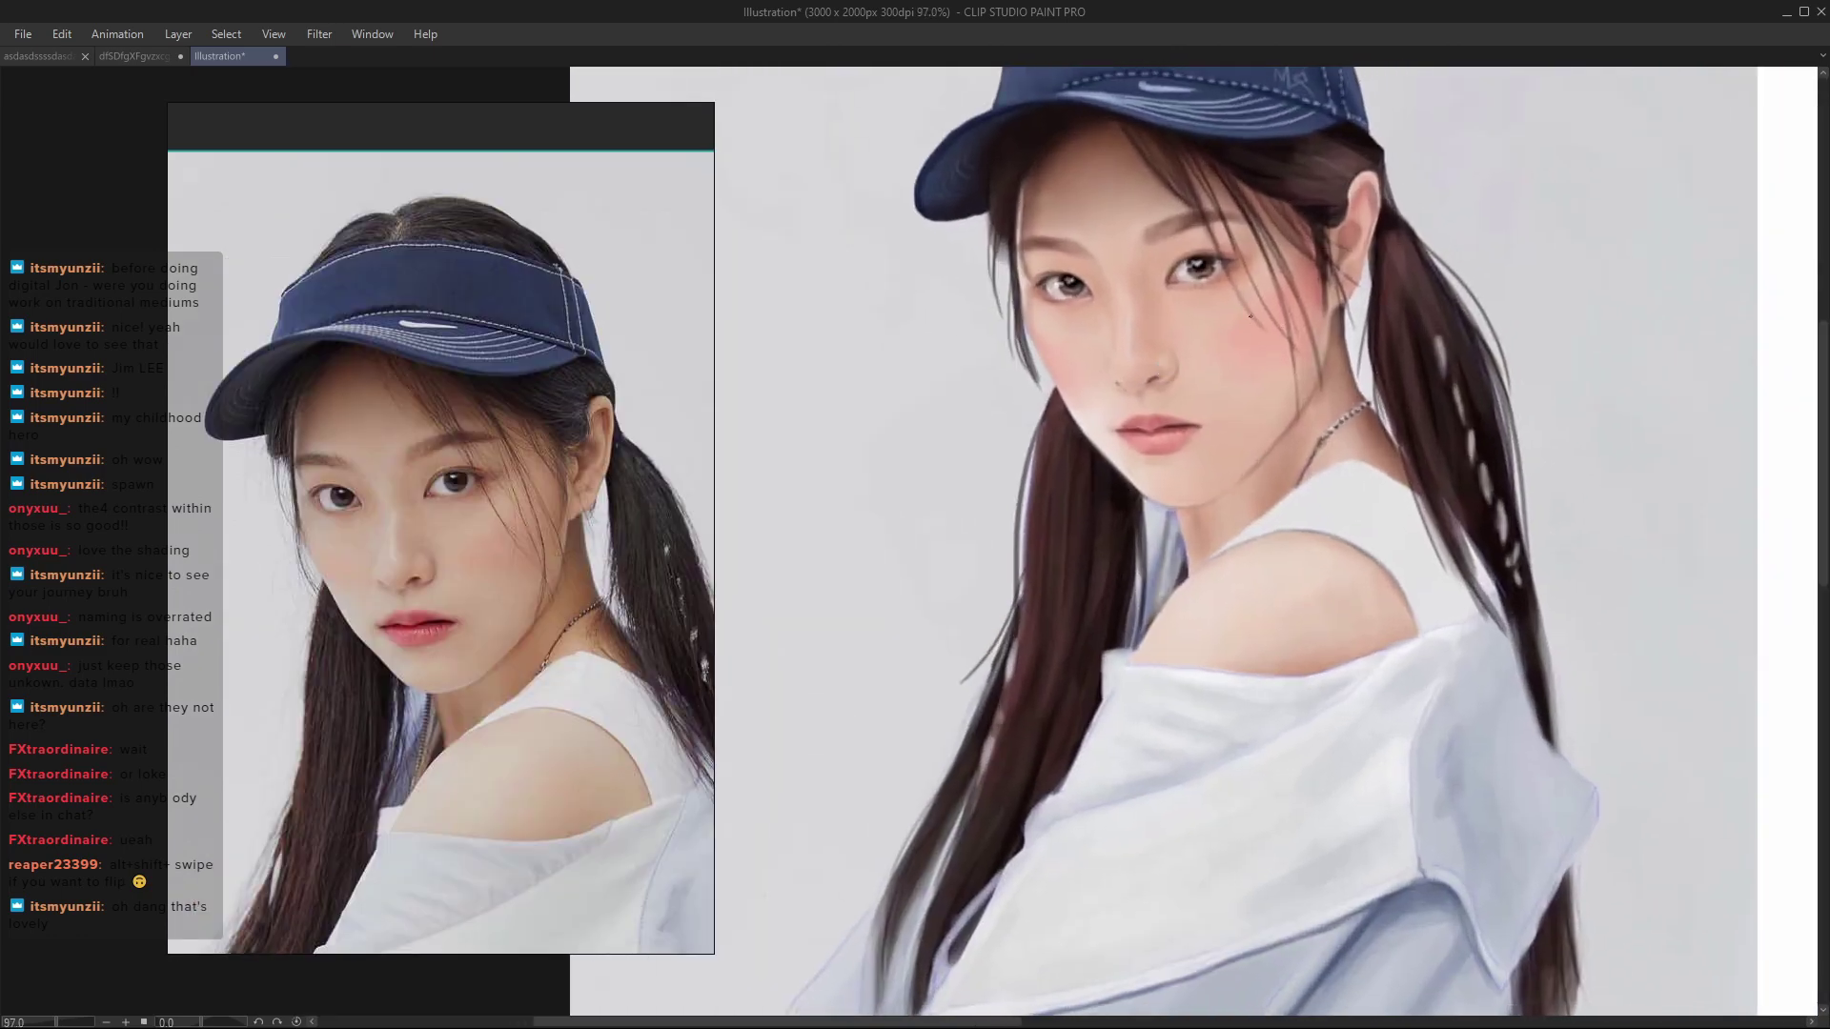
- Draw red guide marks on the painting: a circle on the ponytail connected to the cheek, and a line from the cheek down past the jaw
mouse_move(1272, 298)
left_mouse_down()
mouse_move(1277, 359)
mouse_move(1406, 393)
left_mouse_up()
left_click_drag(1460, 422, 1425, 442)
left_click_drag(1263, 320, 1275, 417)
left_click_drag(1266, 315, 1274, 486)
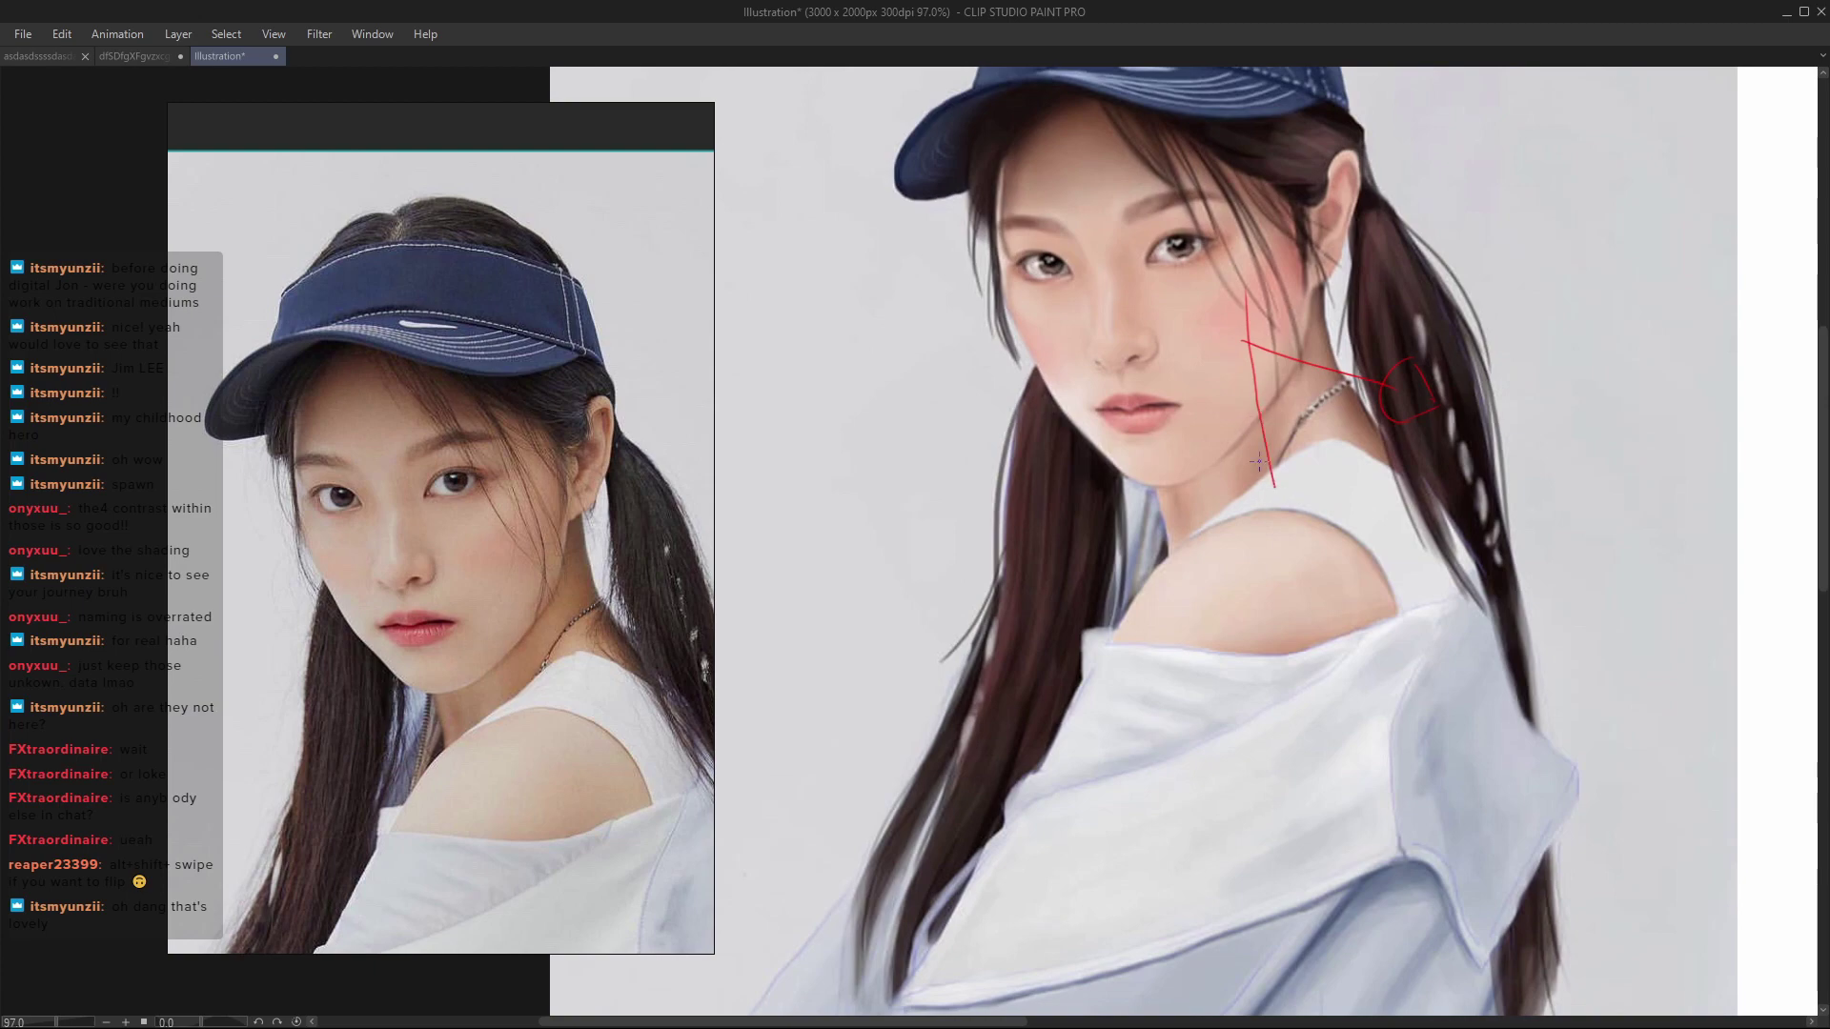
left_click_drag(1248, 307, 1262, 427)
- Try to draw a vertical red line down the cheek to the jaw on the photo placed in the canvas
scroll(1152, 432, "down", 3)
scroll(1192, 448, "up", 6)
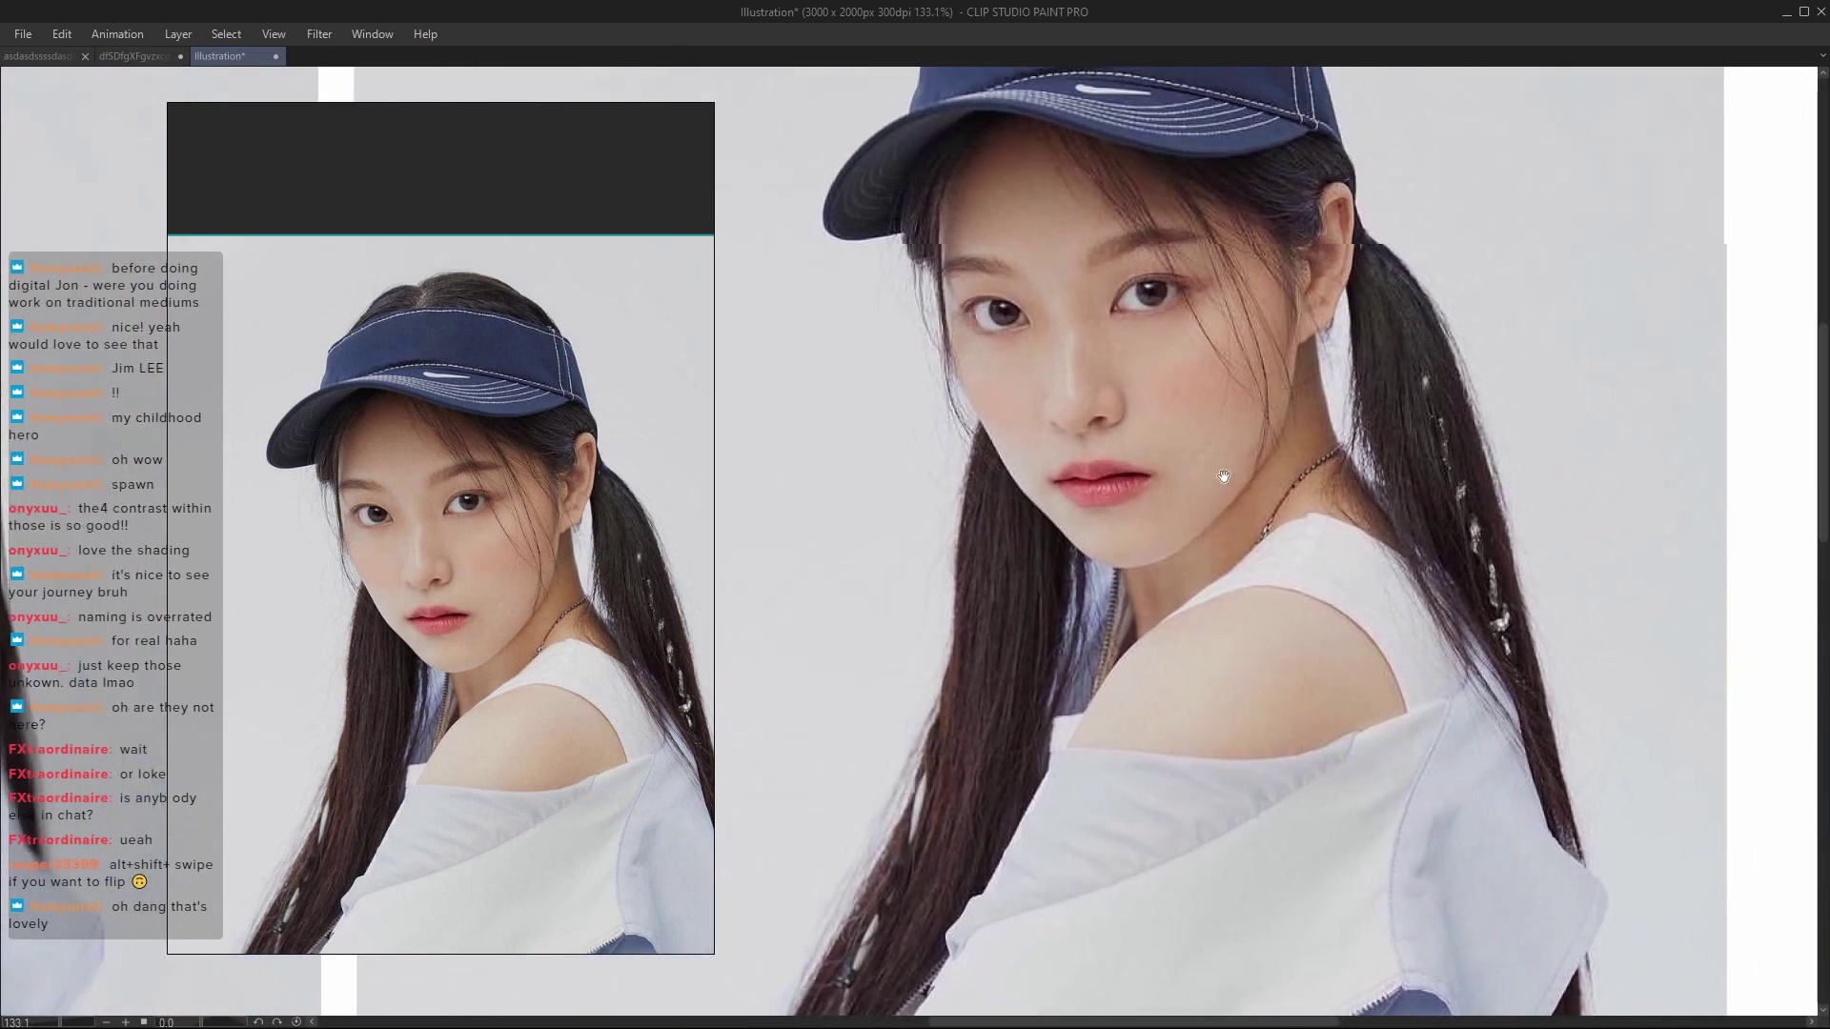
left_click_drag(1225, 326, 1224, 463)
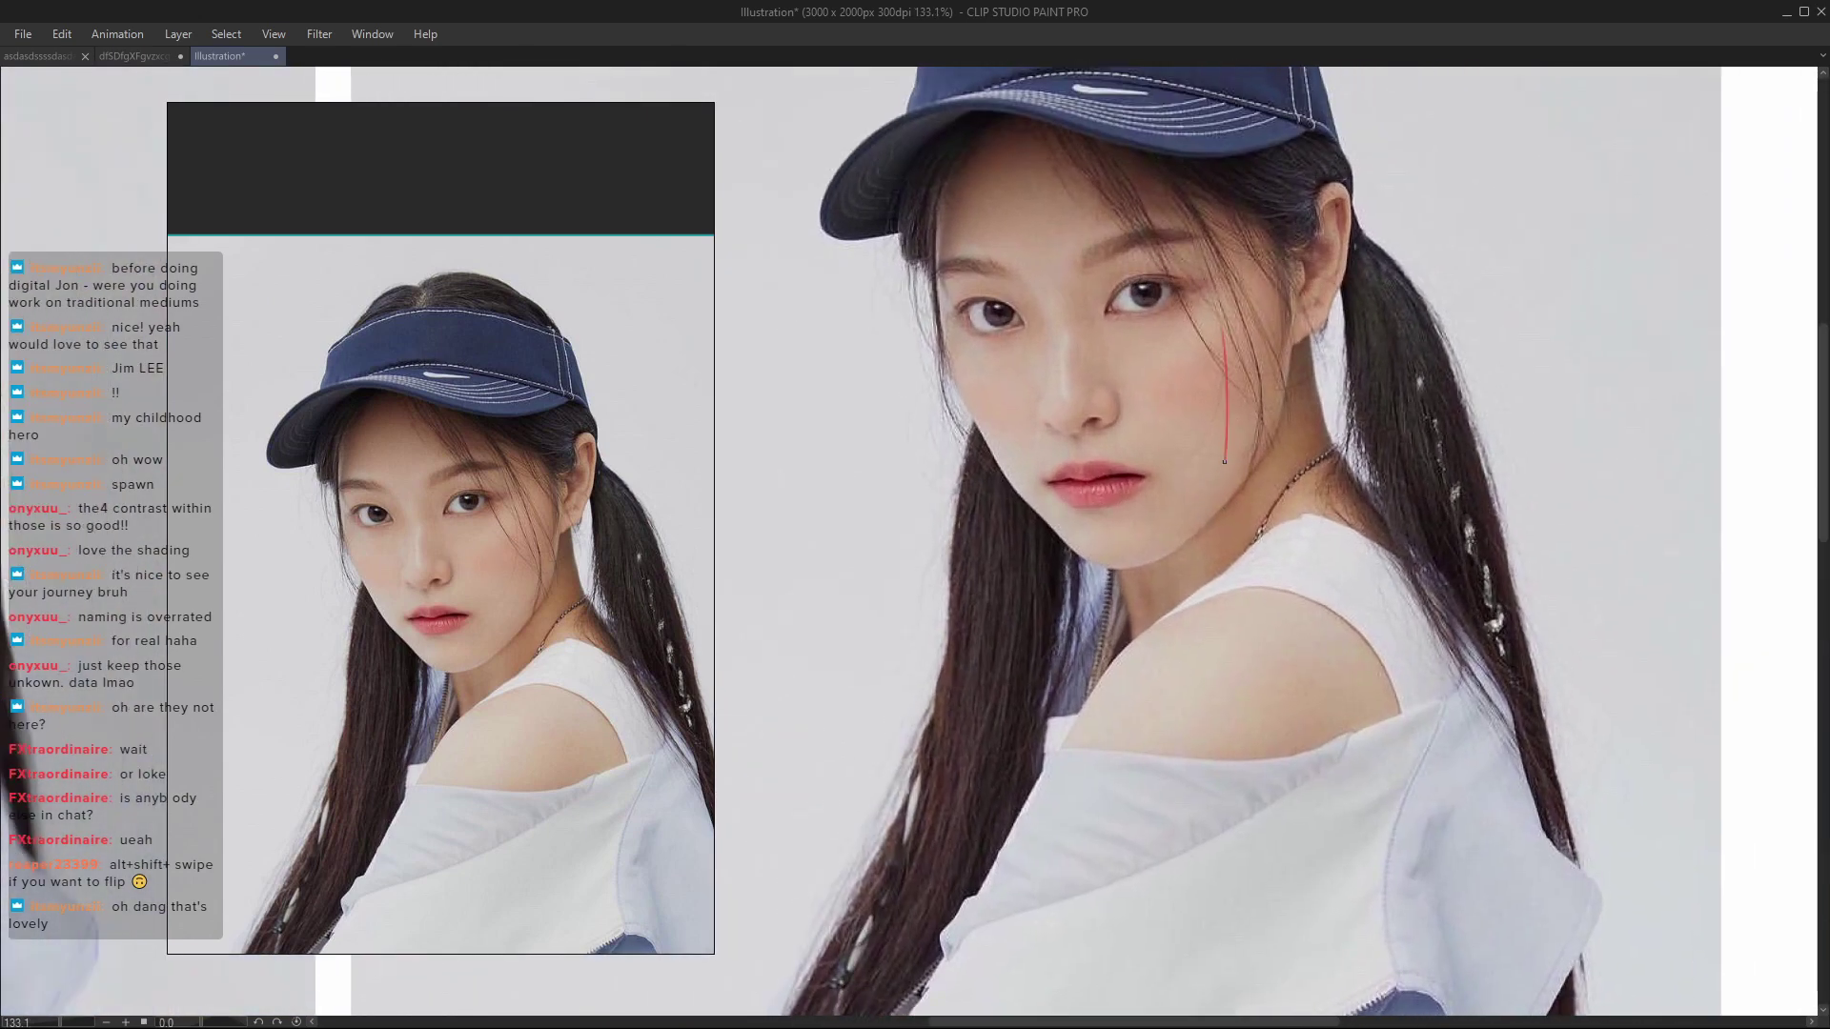
left_click_drag(1230, 326, 1248, 467)
key("ctrl+z")
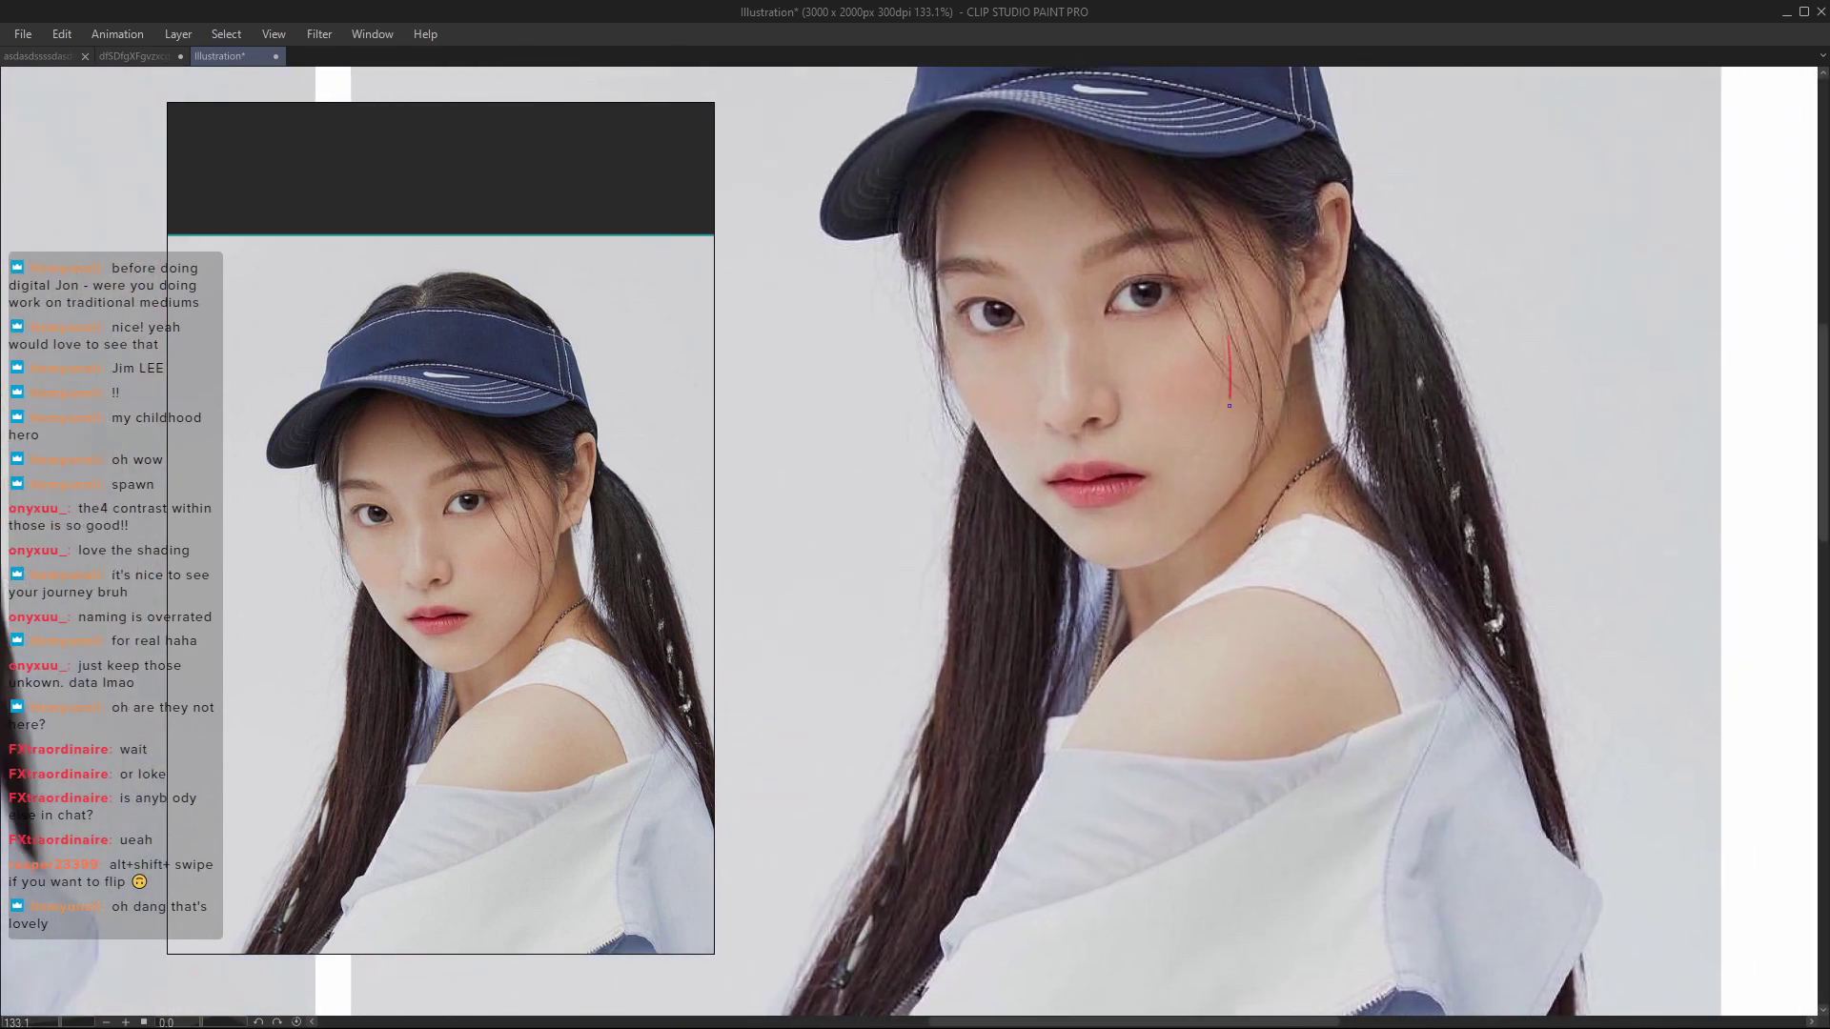
left_click_drag(1226, 335, 1232, 465)
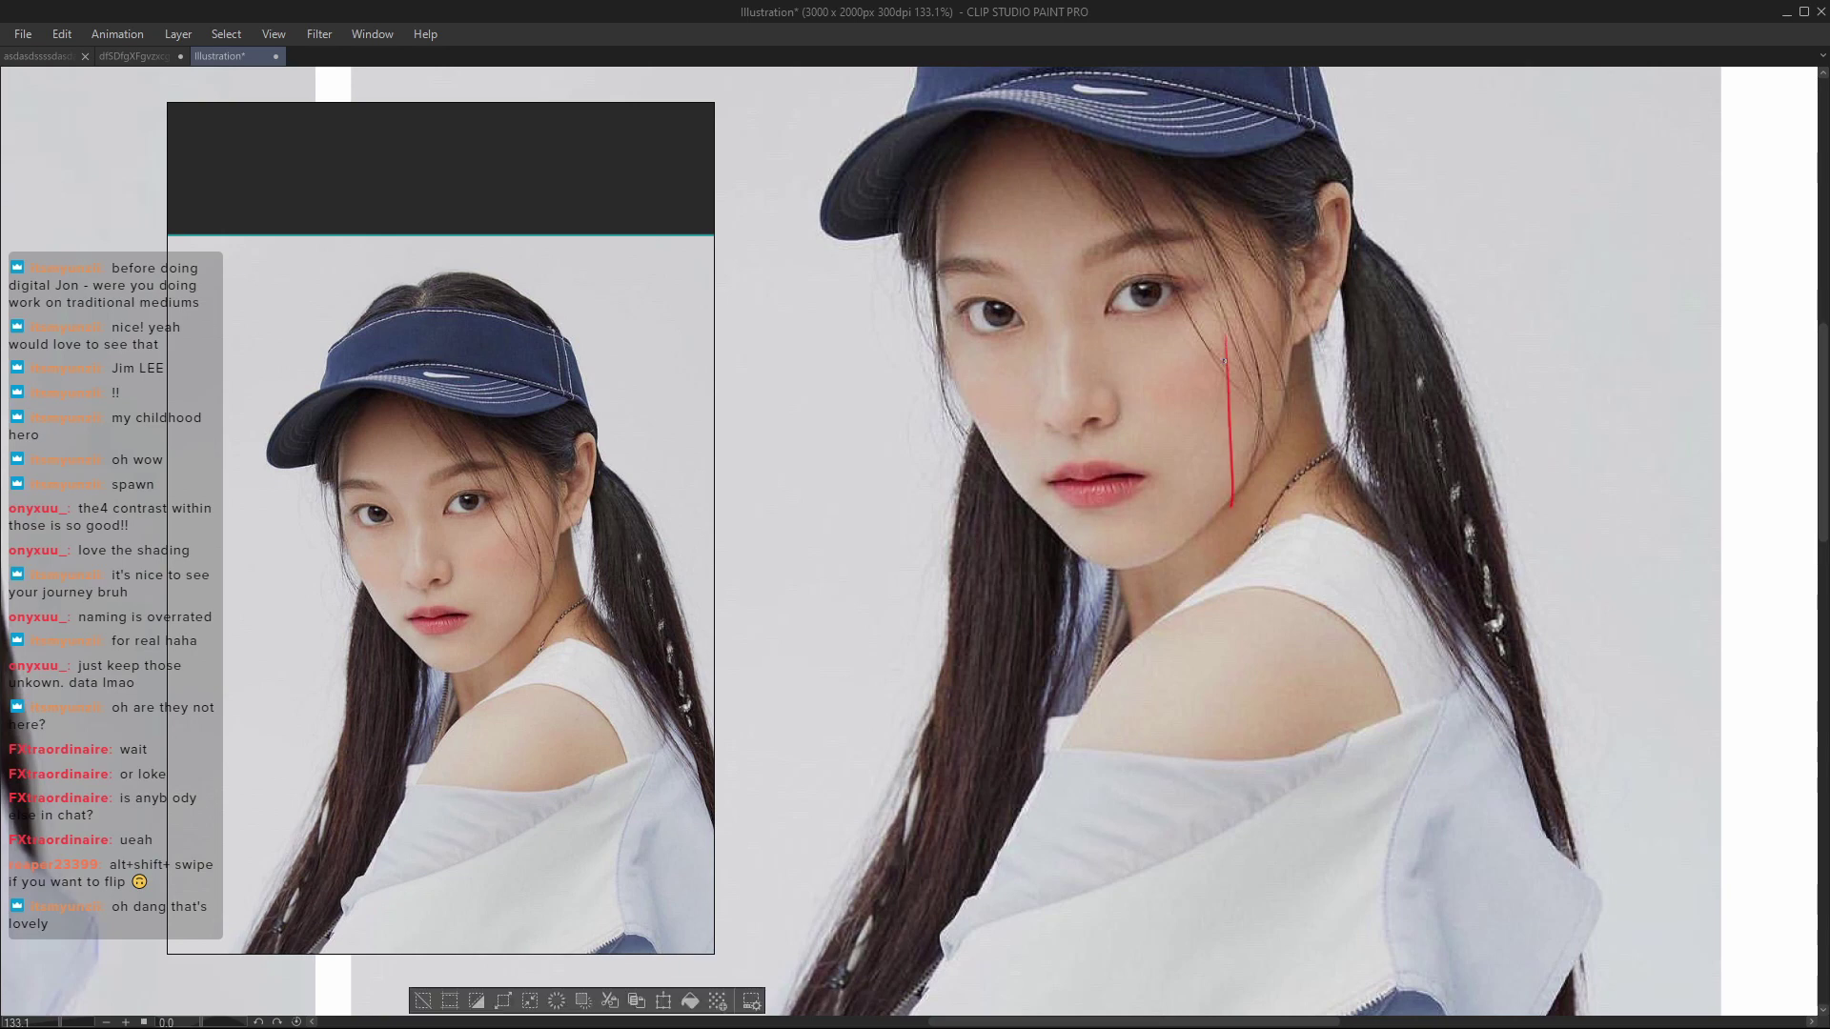
key("ctrl+z")
left_click_drag(1225, 362, 1212, 497)
key("ctrl+z")
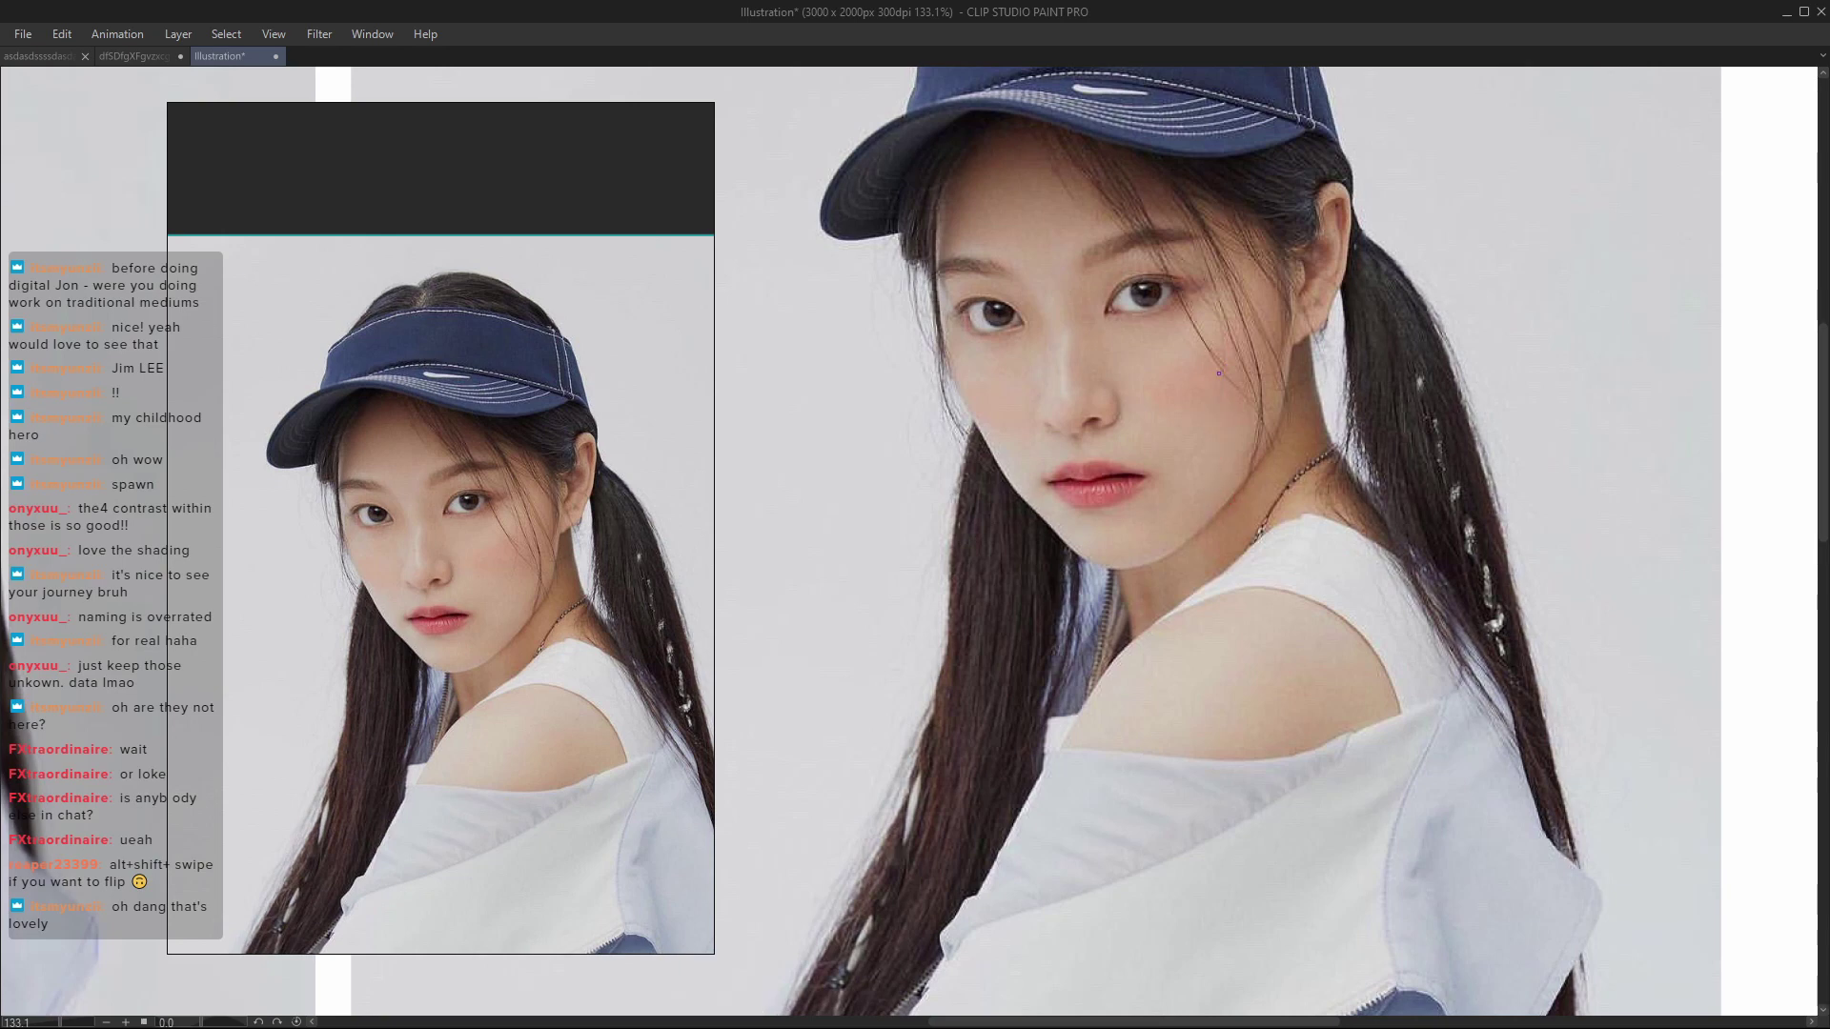
- Try marking the plane from cheek to jaw on the canvas photo with a red arrow
left_click_drag(1231, 352, 1227, 516)
scroll(1178, 483, "down", 1)
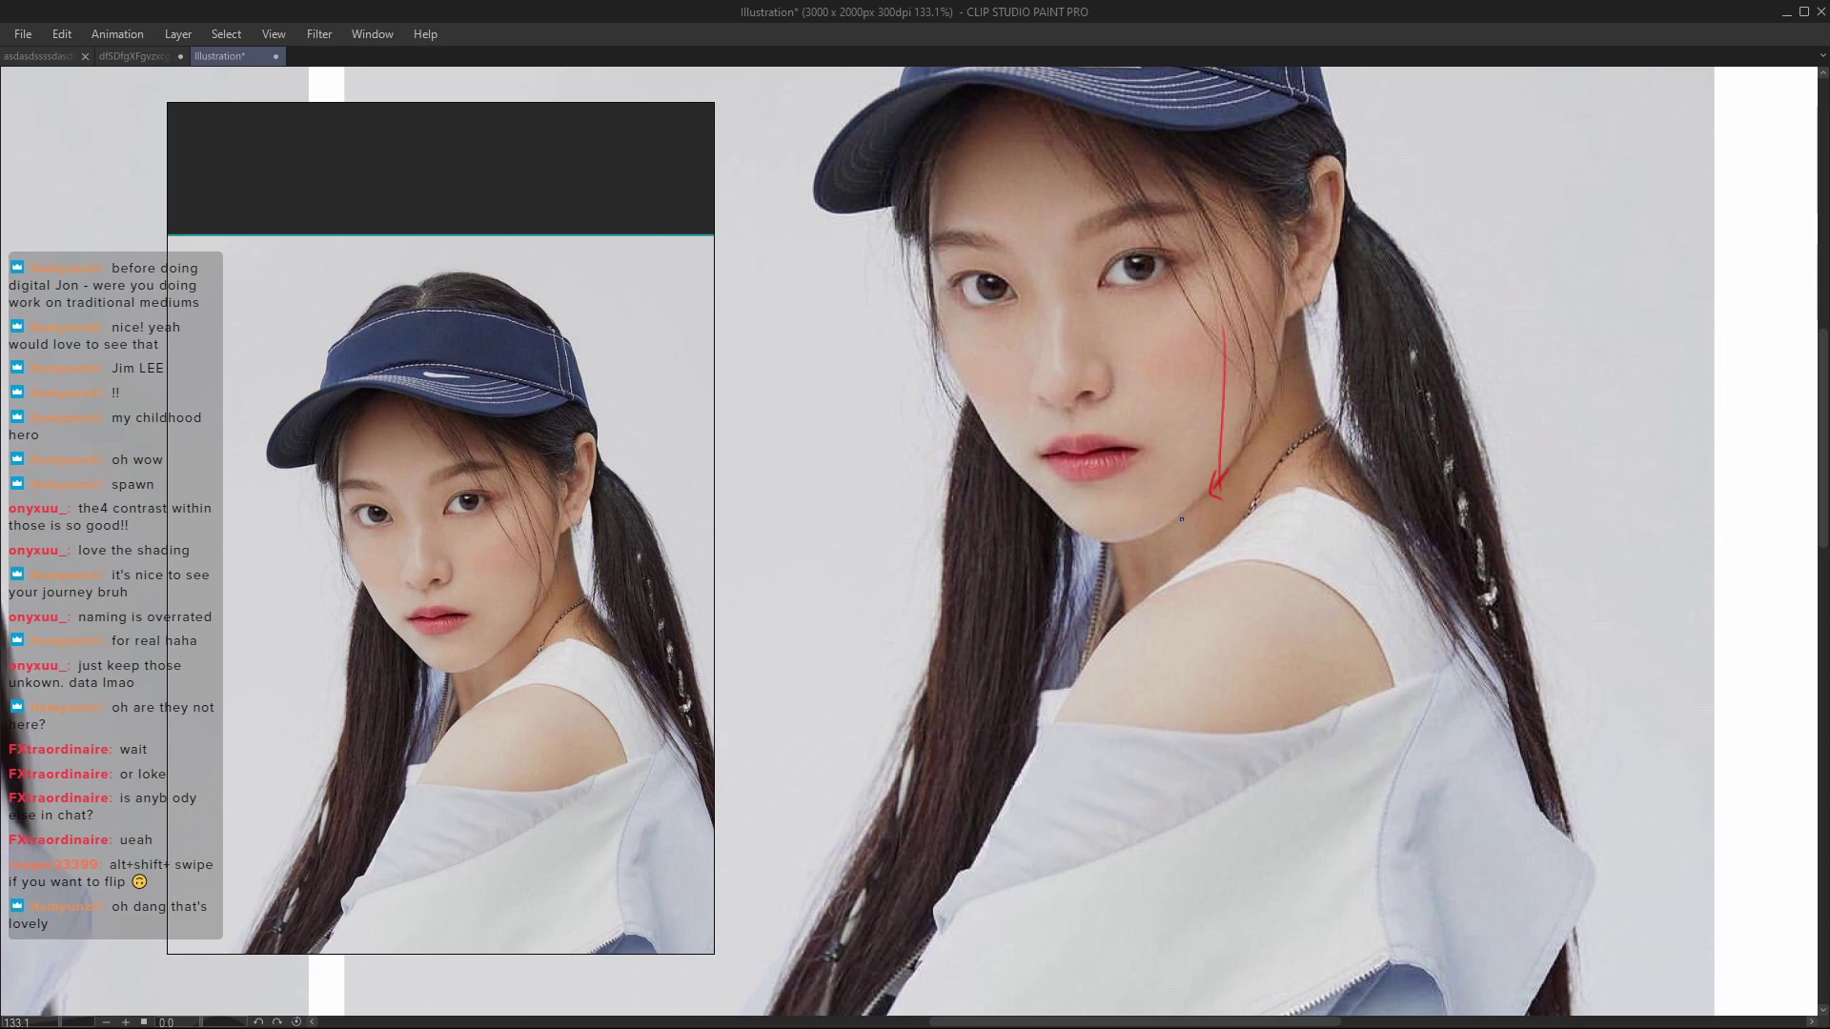
mouse_move(1181, 519)
left_mouse_down()
mouse_move(1091, 540)
mouse_move(1137, 547)
mouse_move(1182, 501)
left_mouse_up()
key("ctrl+z")
key("ctrl+z")
key("ctrl+z")
- Extend the red cheek line down the painted neck, and erase all red guide marks from the painting
mouse_move(1203, 453)
left_mouse_down()
mouse_move(1241, 419)
mouse_move(1225, 480)
left_mouse_up()
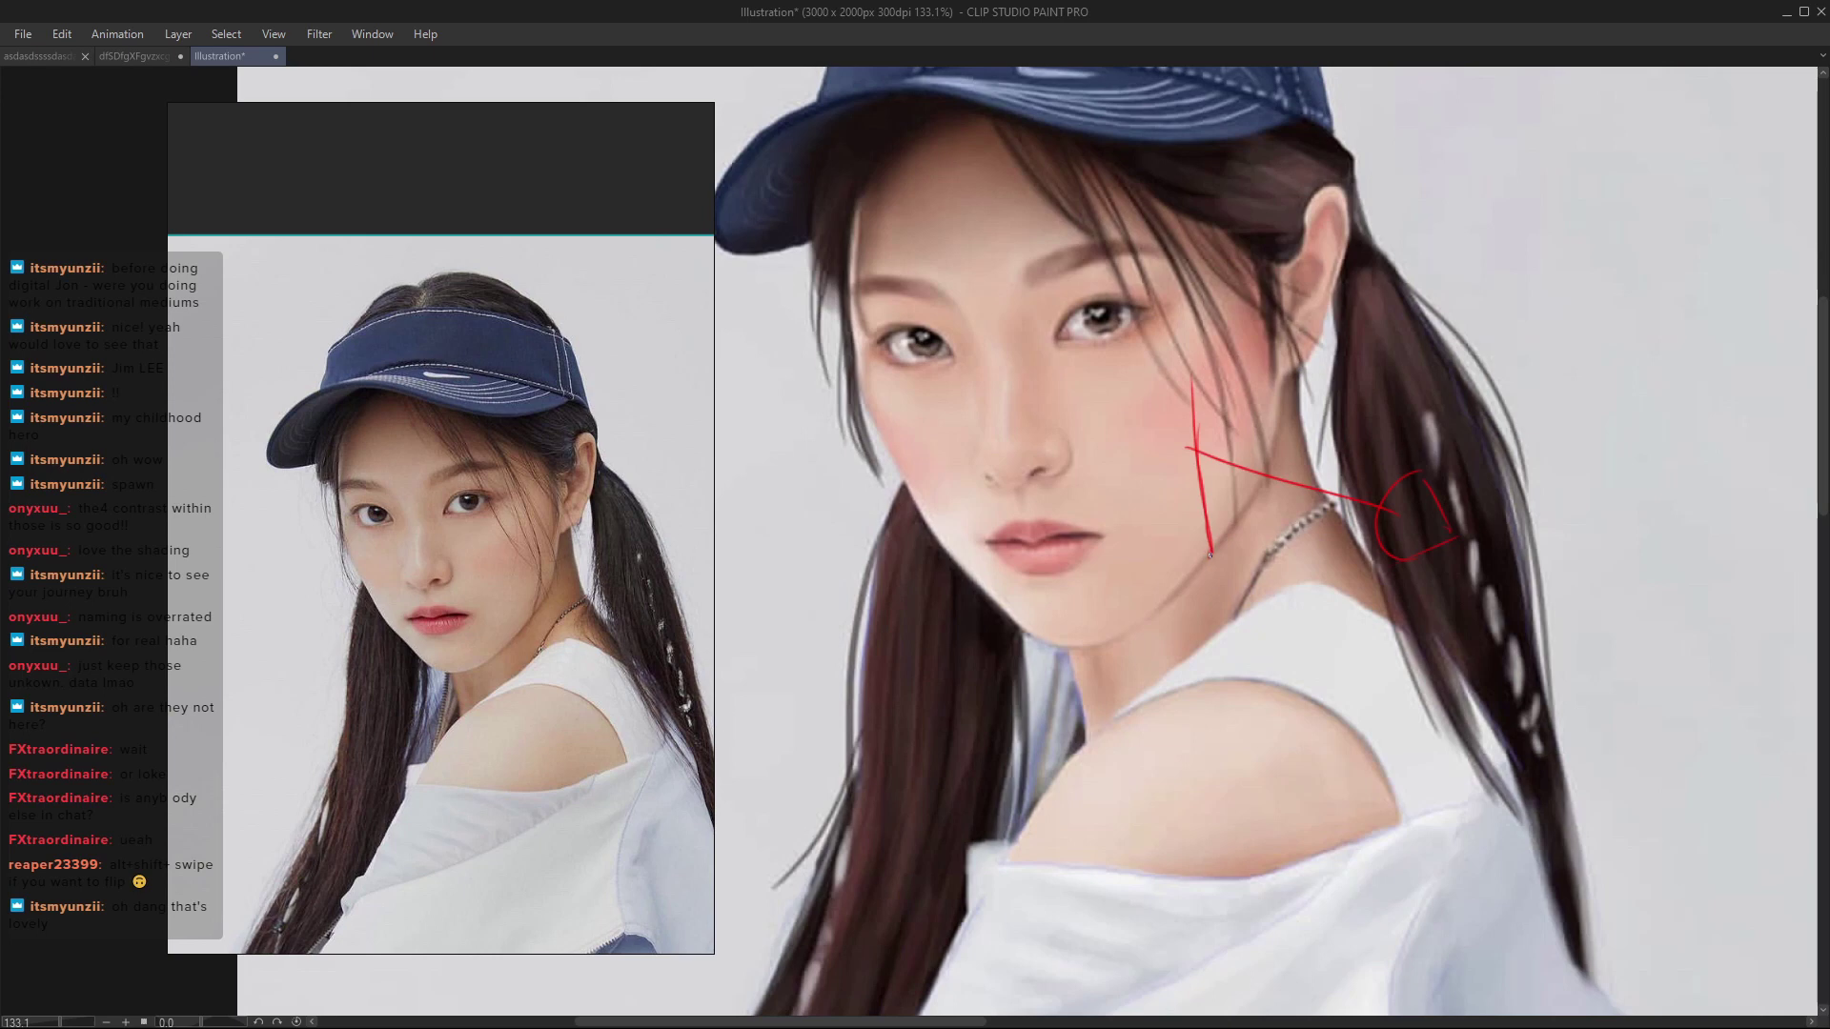
left_click_drag(1202, 565, 1211, 640)
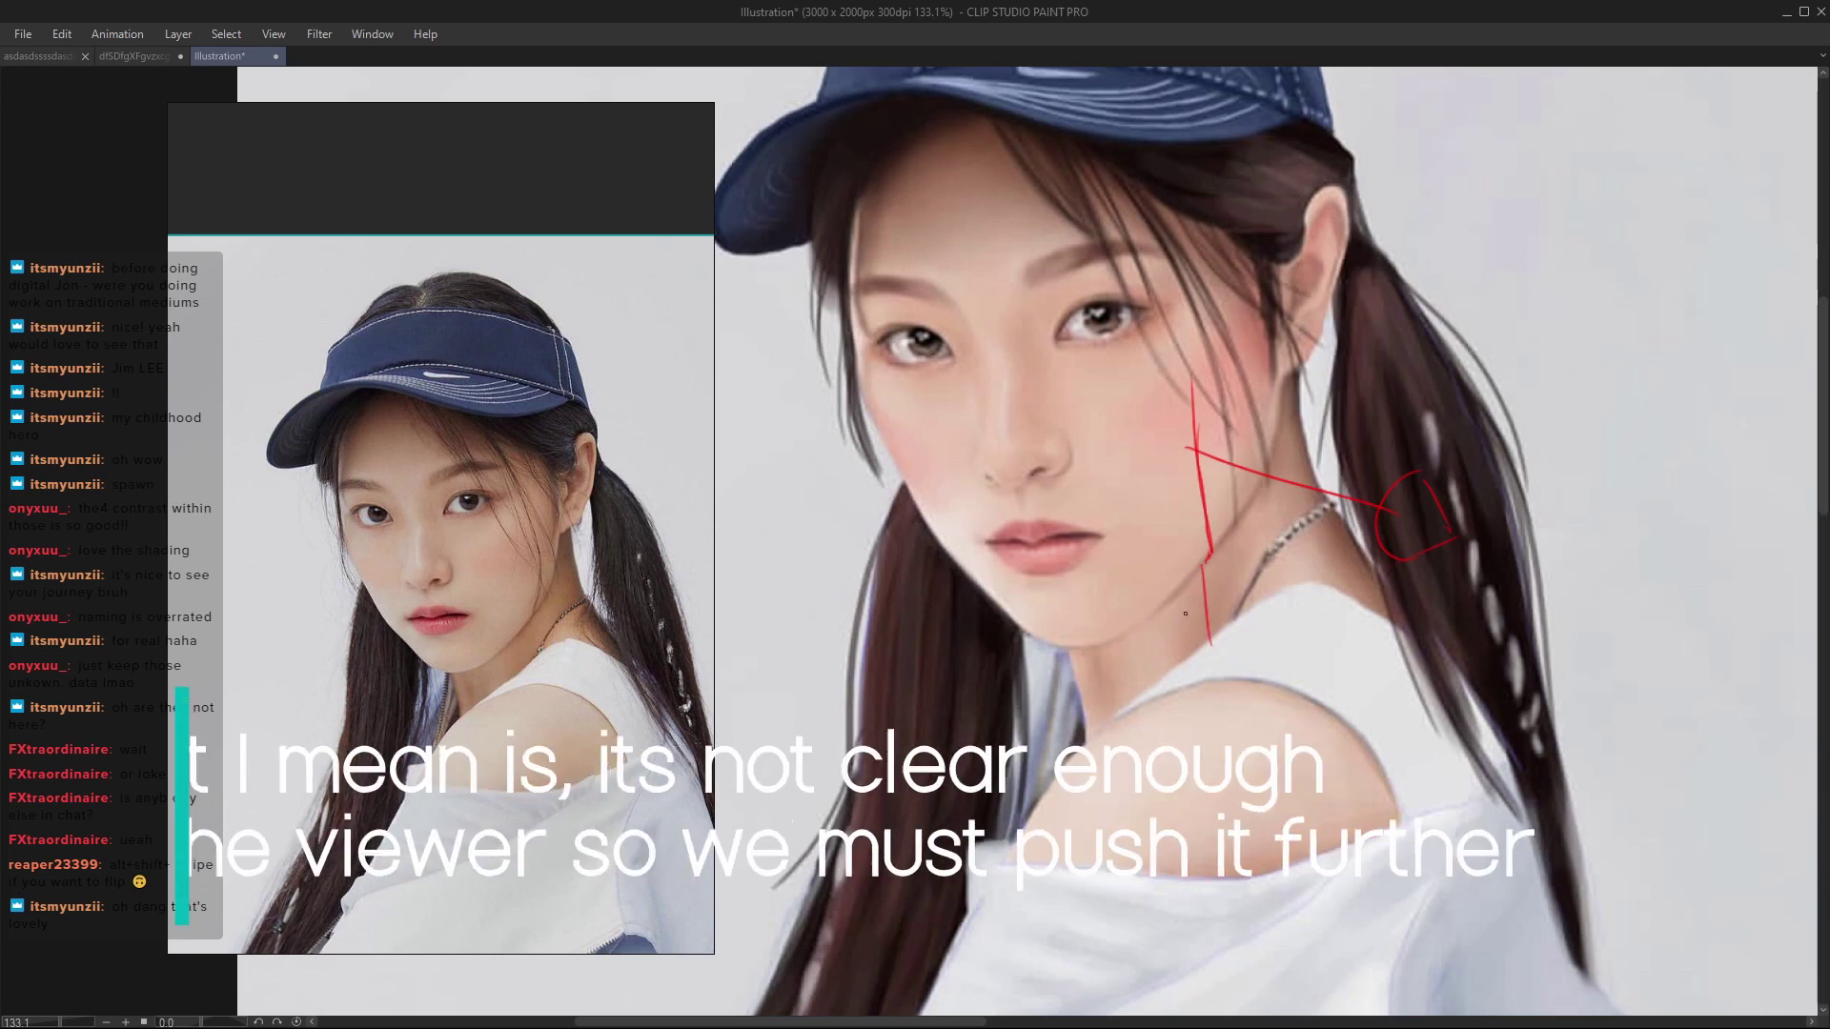
key("e")
mouse_move(1192, 391)
left_mouse_down()
mouse_move(1185, 476)
mouse_move(1236, 576)
mouse_move(1302, 529)
mouse_move(1472, 535)
left_mouse_up()
- Select the painting on Layer 2 and duplicate it beside the original for an overpaint
key("Tab")
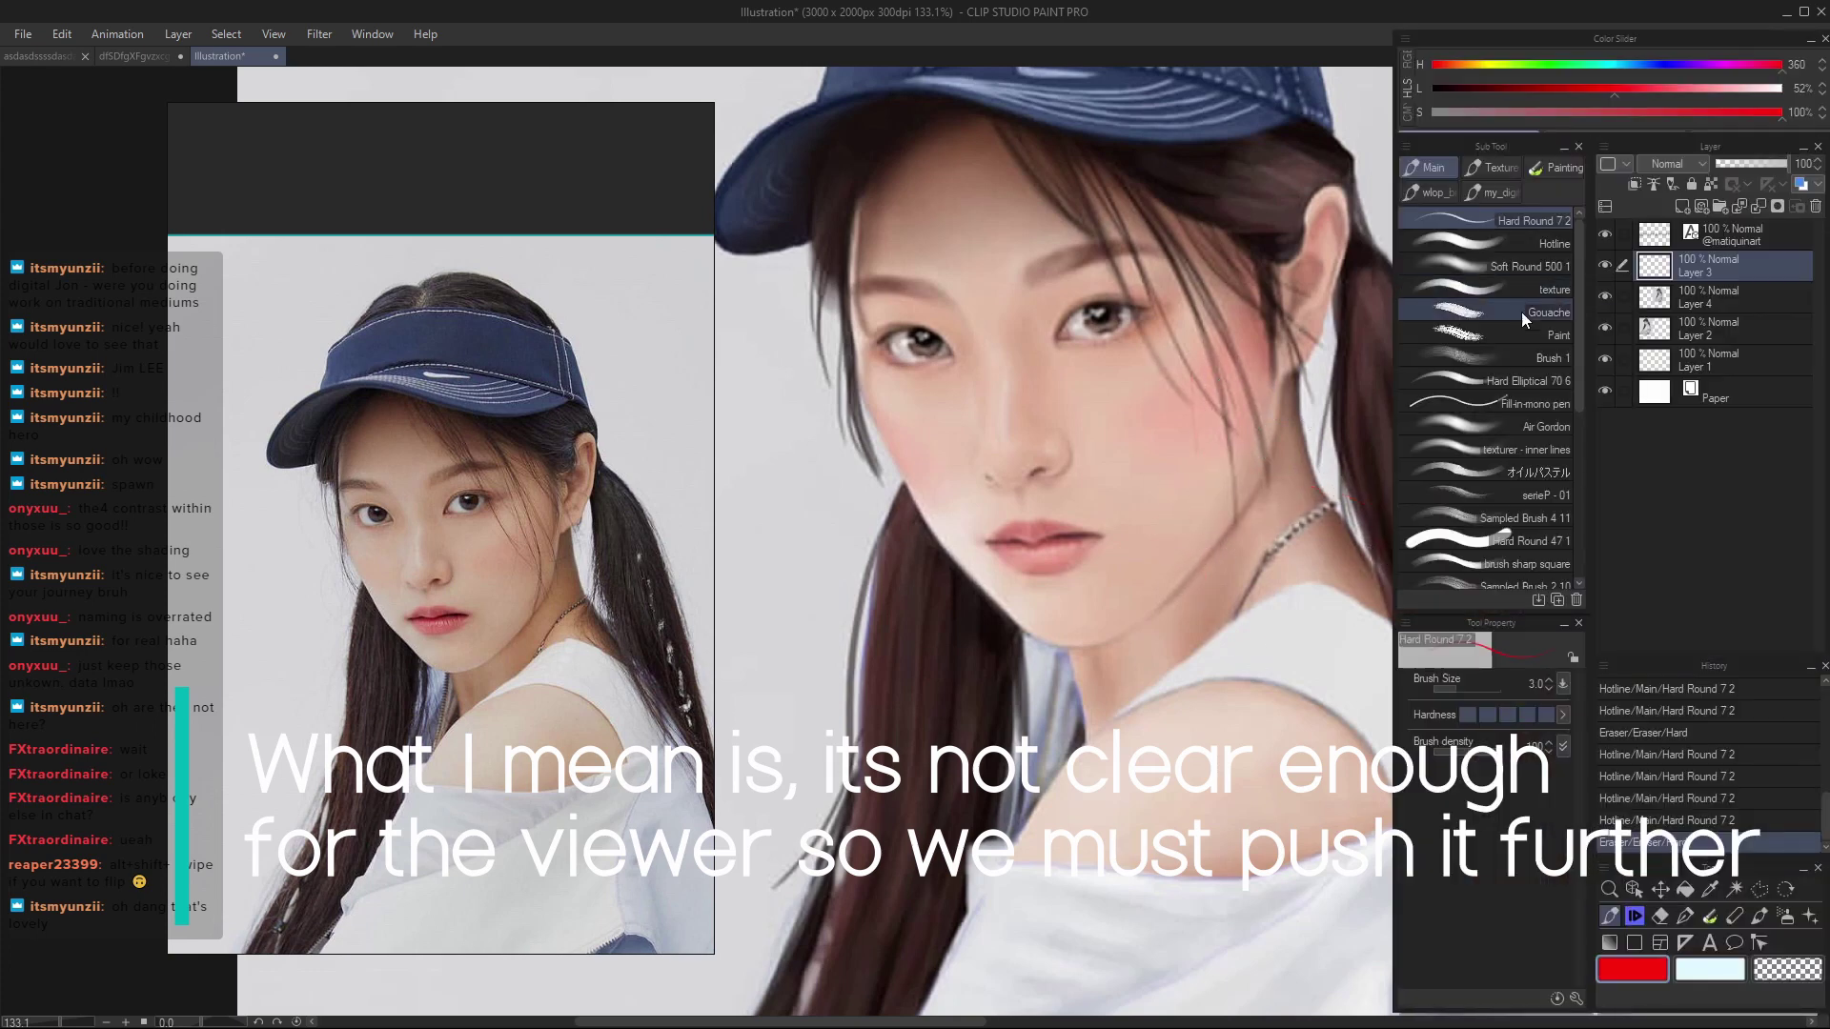
left_click(1678, 327)
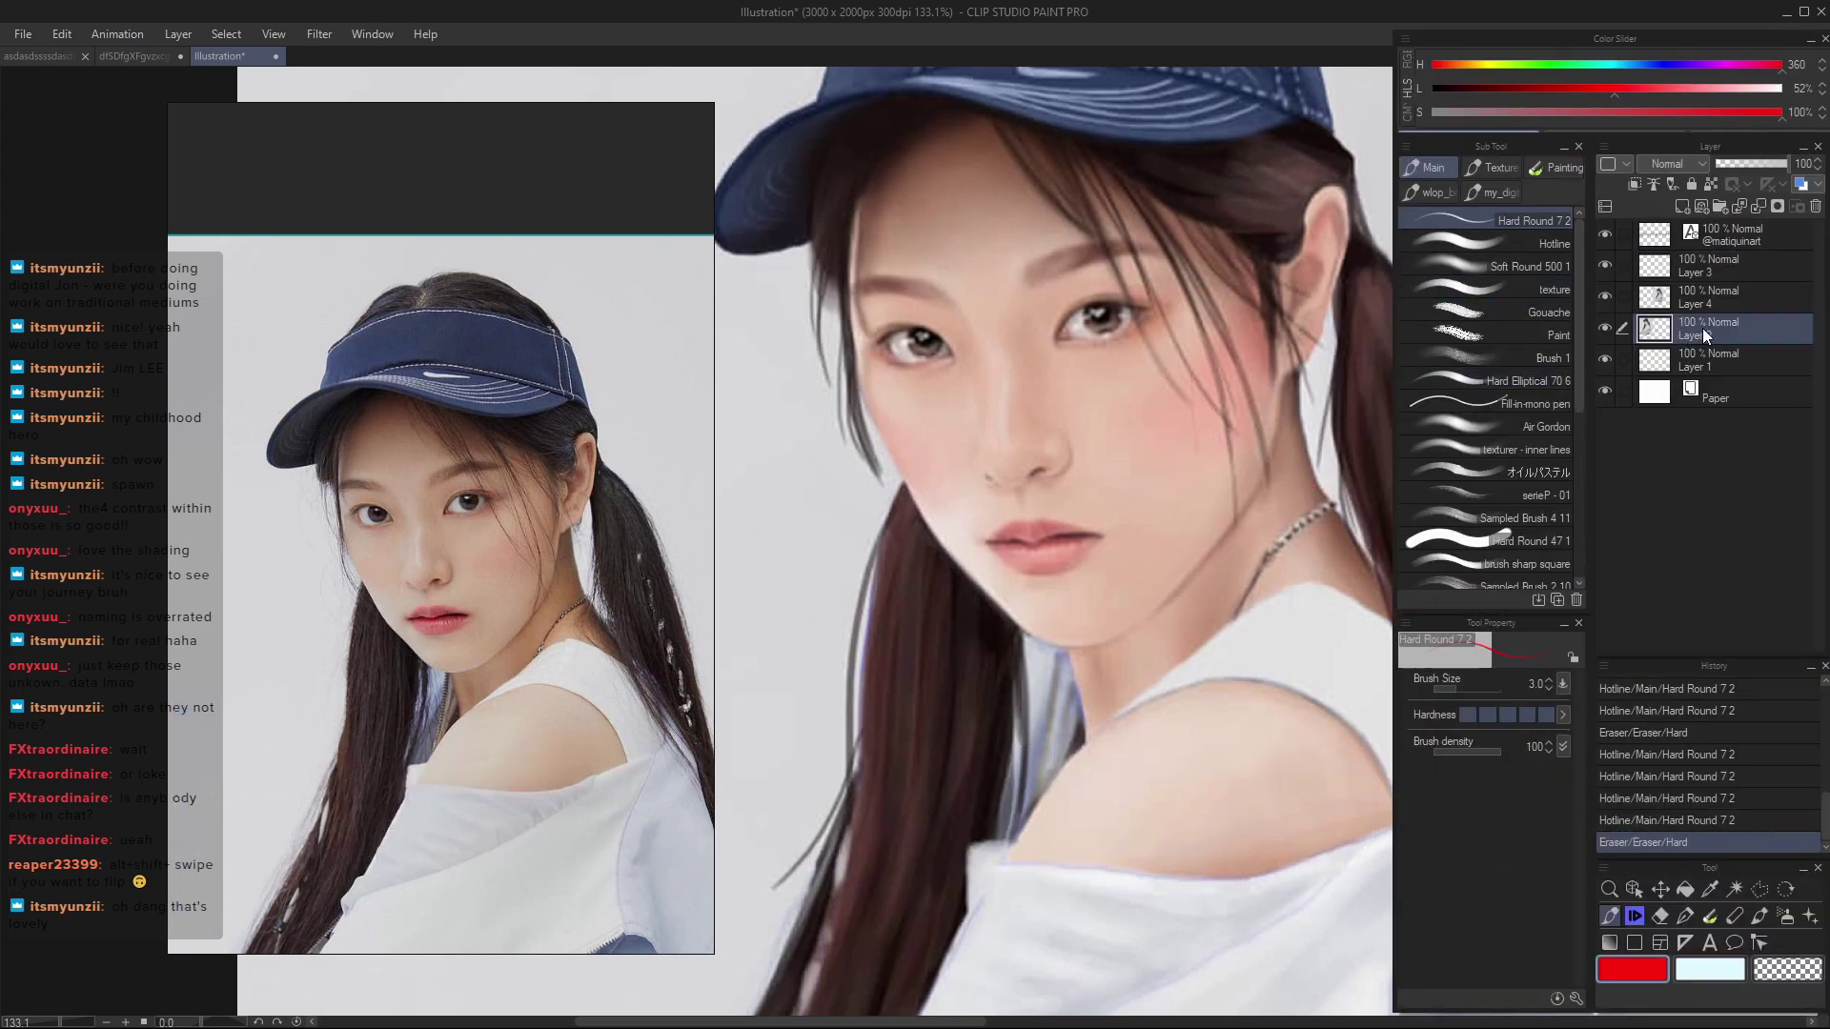
key("Tab")
scroll(1048, 503, "down", 1)
scroll(1125, 531, "up", 1)
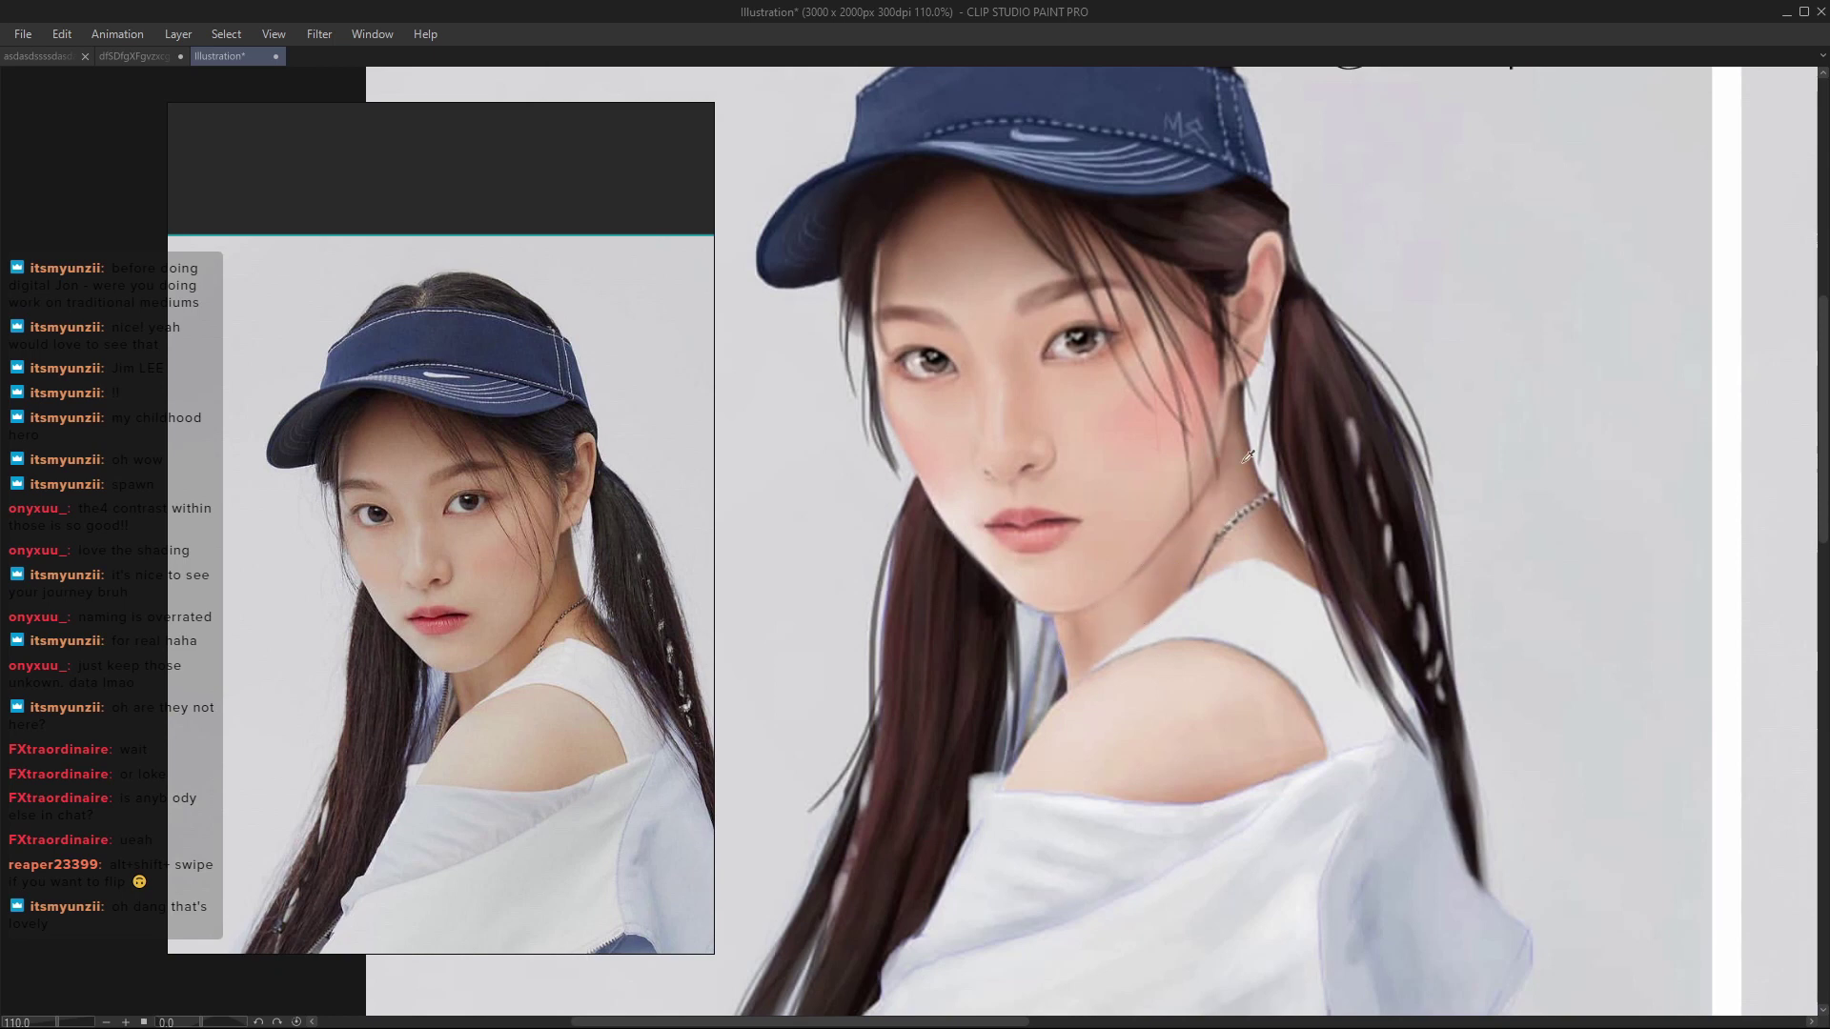
- Sample a reddish-brown skin shadow tone, outline the near side of the face along the jaw with a polyline selection, and invert the selection
key("Tab")
left_click(1207, 506, "alt")
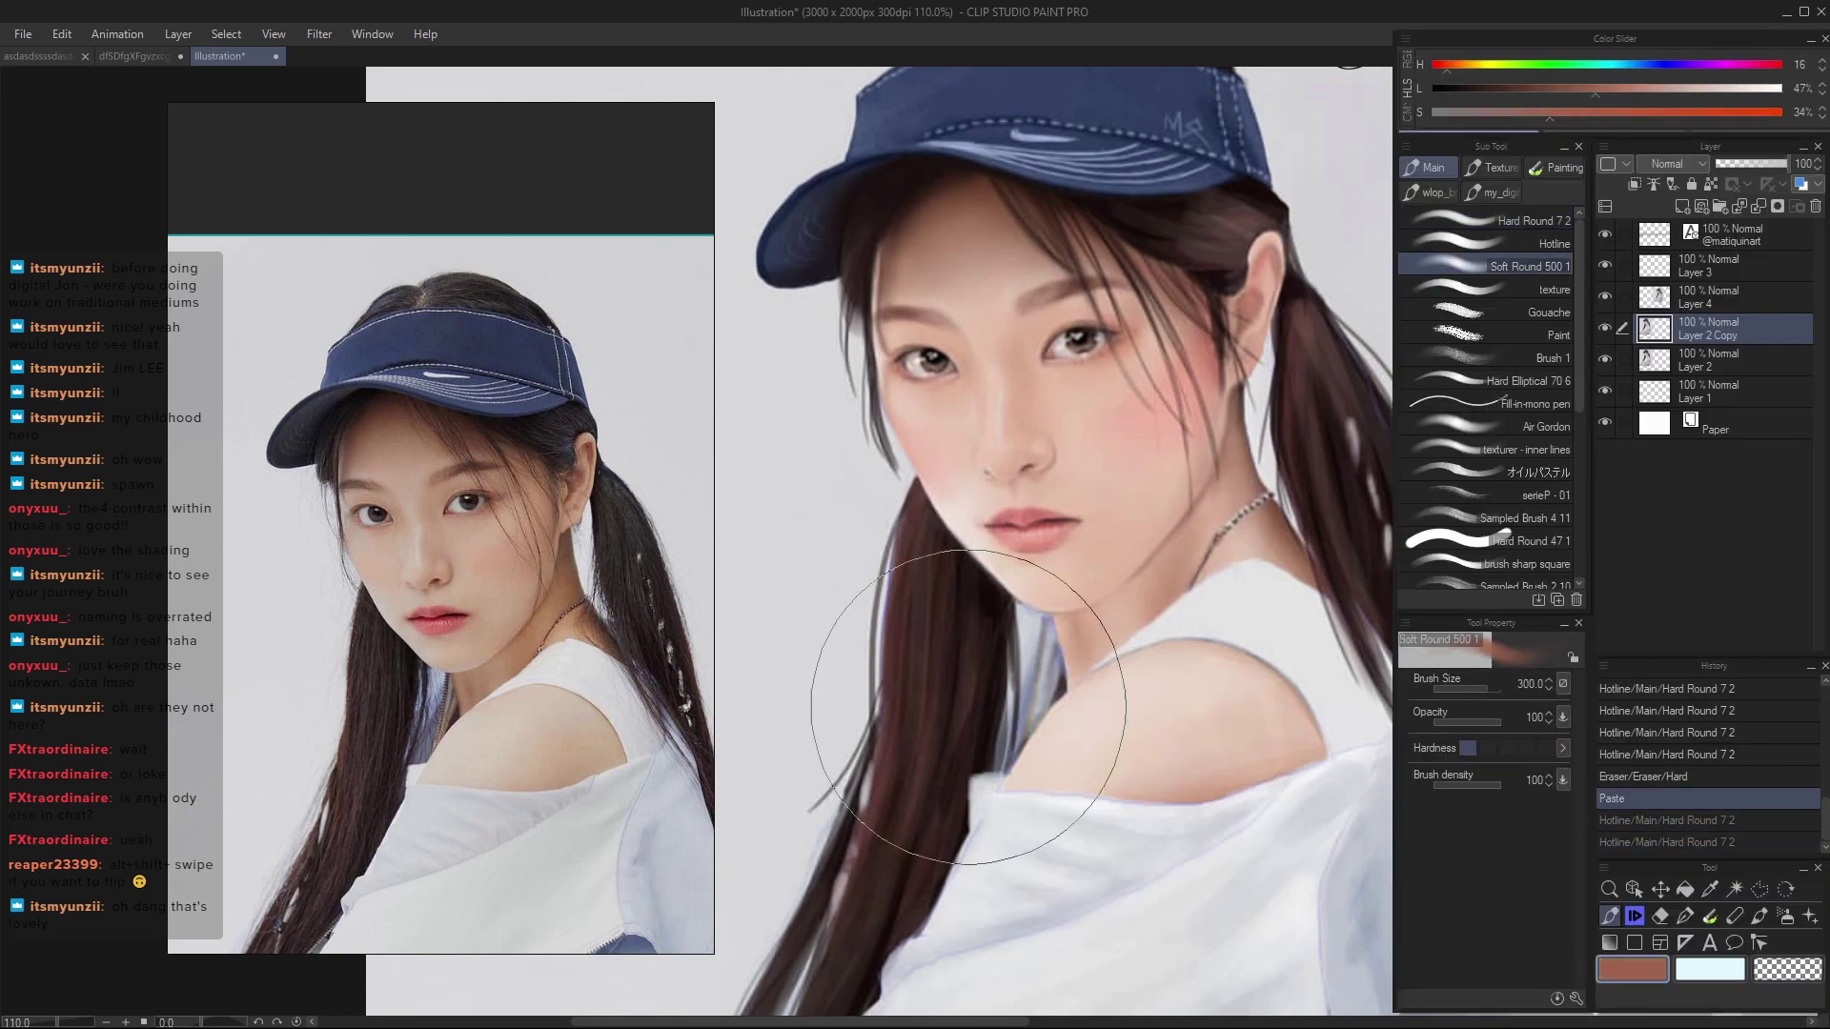
key("m")
mouse_move(1223, 446)
left_mouse_down()
mouse_move(1184, 521)
mouse_move(1025, 599)
mouse_move(996, 564)
left_mouse_up()
left_click(1041, 286)
double_click(1223, 270)
key("p")
key("ctrl+shift+i")
- Paint a soft shadow on the neck beneath the jaw with the Soft Round brush at size 150
mouse_move(1212, 536)
left_mouse_down()
mouse_move(1144, 439)
mouse_move(1182, 519)
left_mouse_up()
key("bracketleft")
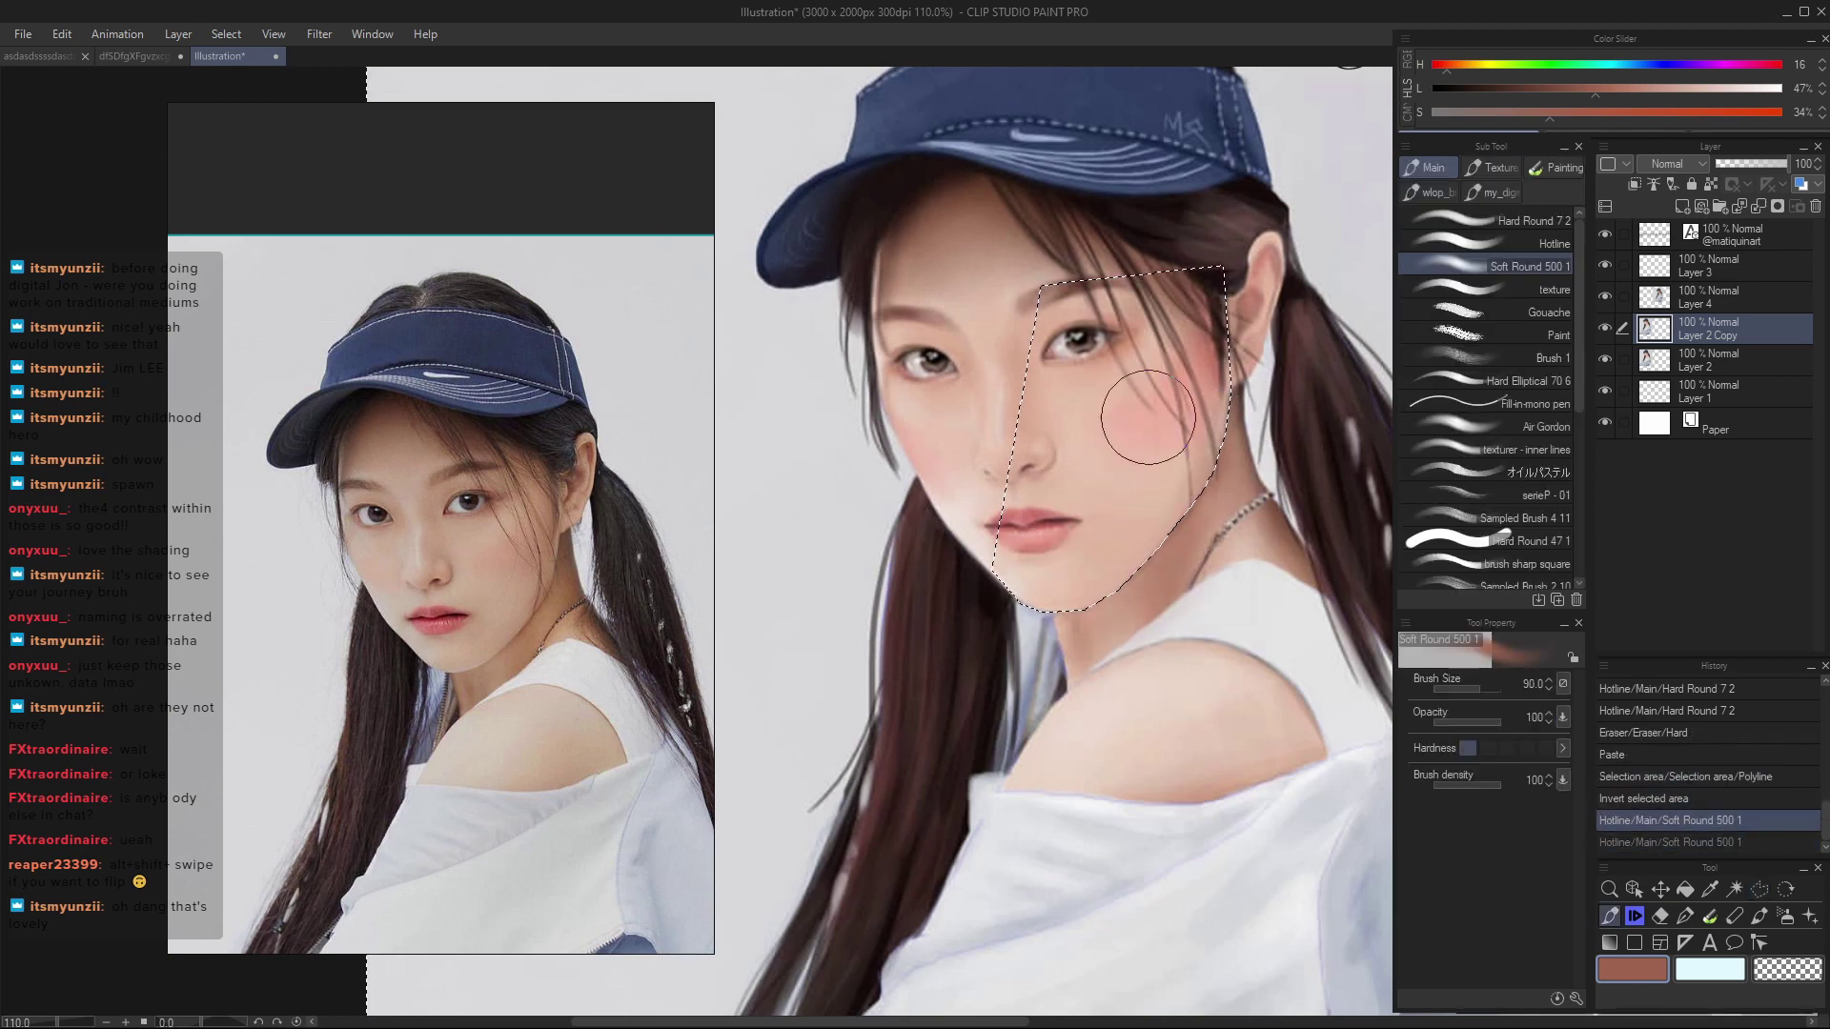
key("bracketright")
key("bracketright")
key("bracketright")
left_click_drag(1254, 501, 1182, 591)
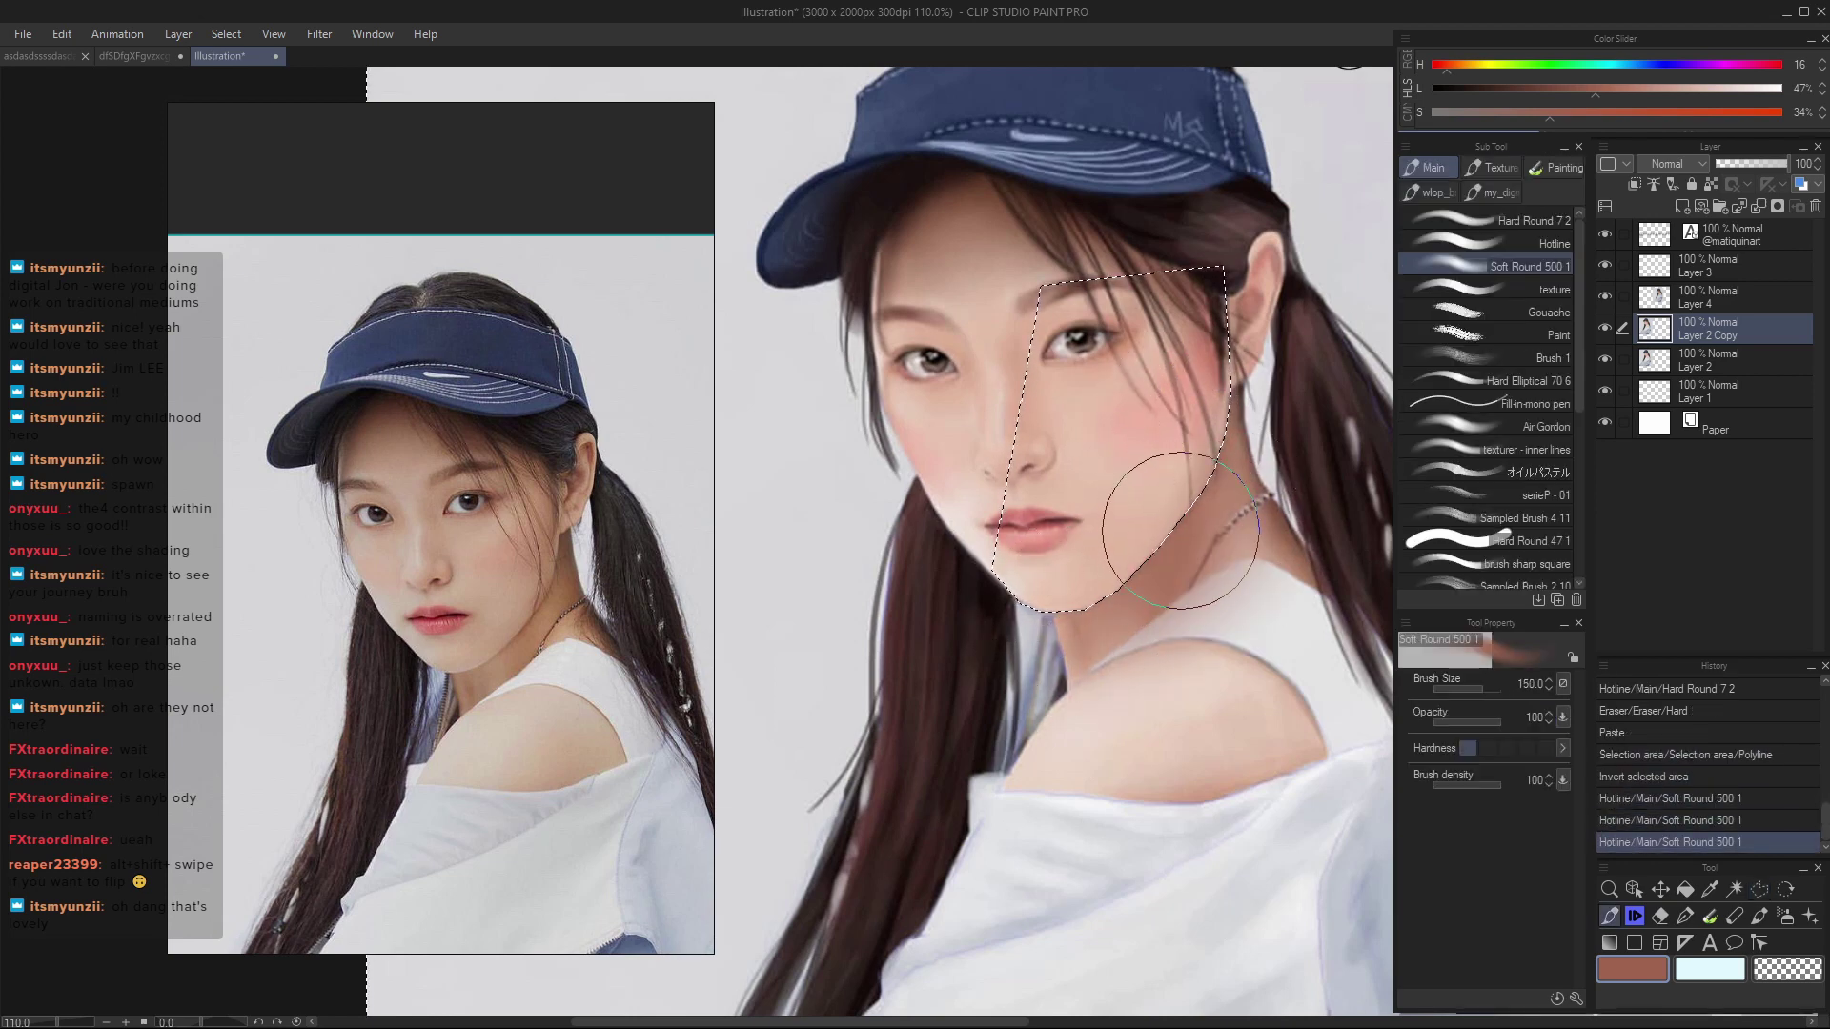
left_click_drag(1240, 448, 1192, 596)
- Build up the neck shadow with a smaller soft brush, and shade the front of the bare shoulder at size 125
key("bracketleft")
key("bracketleft")
left_click_drag(1258, 496, 1197, 596)
key("bracketright")
mouse_move(1054, 704)
left_mouse_down()
mouse_move(1087, 720)
mouse_move(1177, 703)
mouse_move(1105, 768)
left_mouse_up()
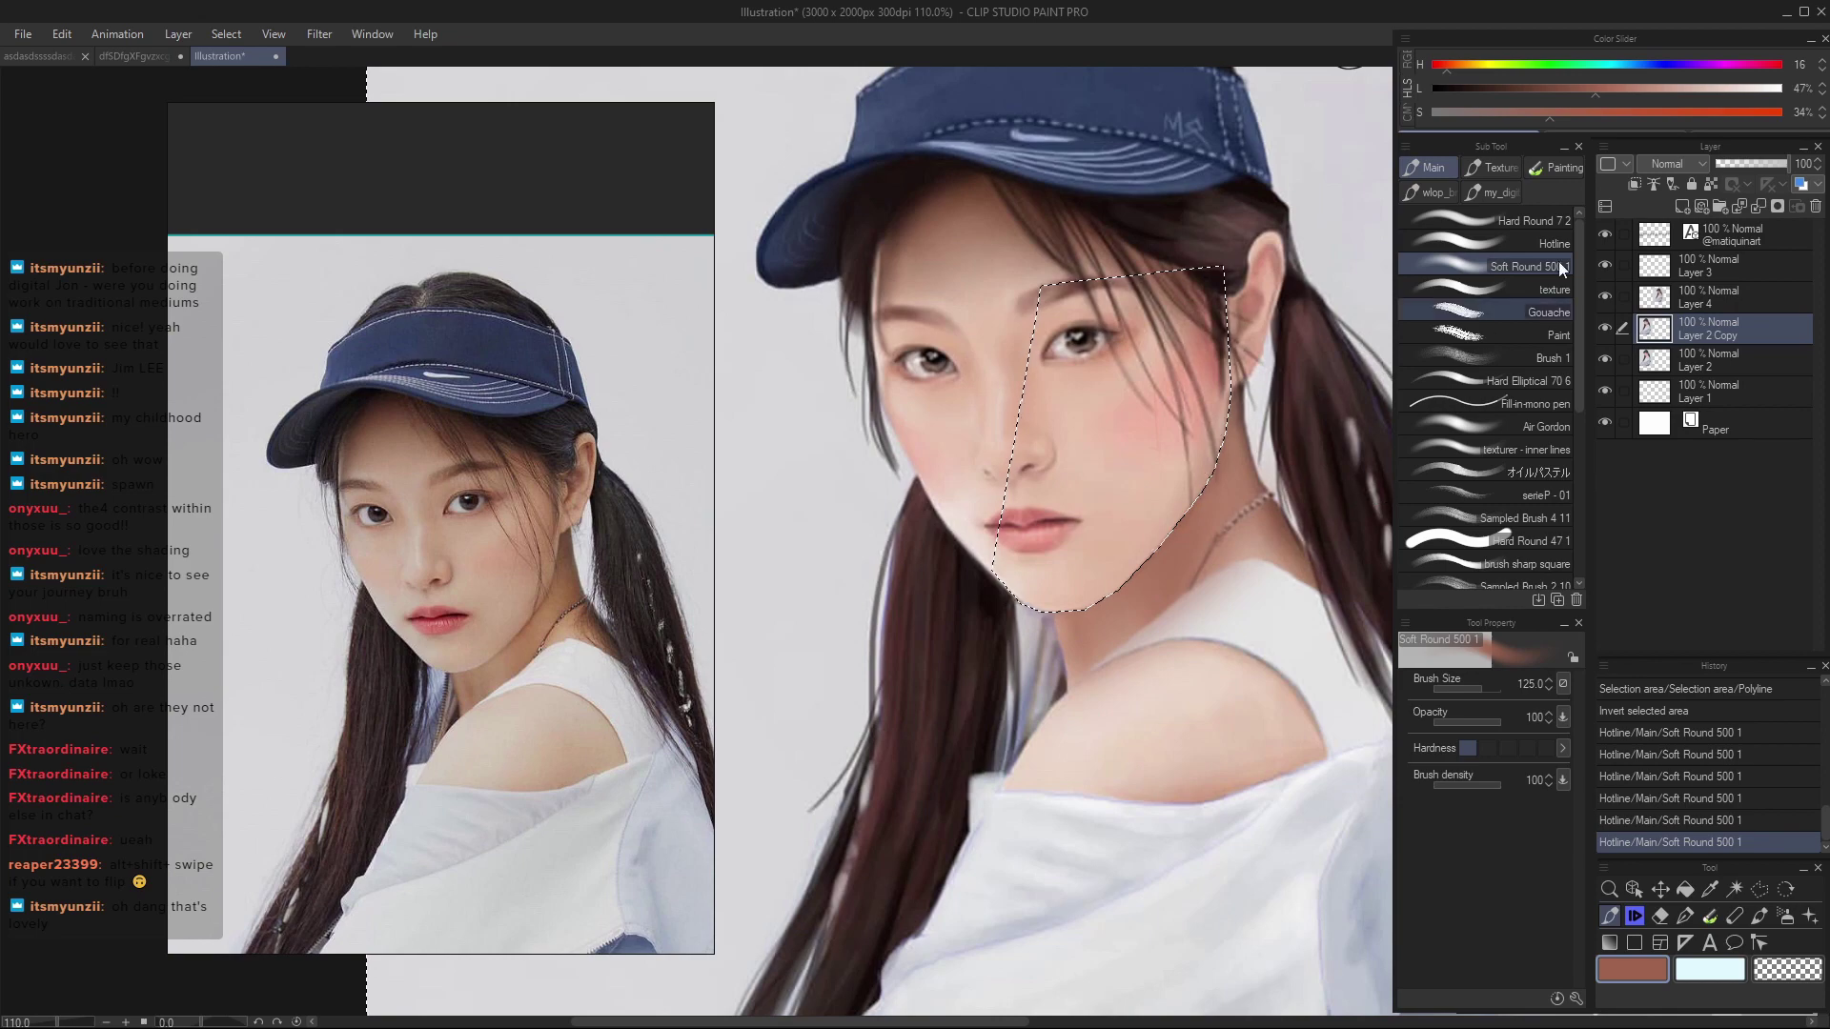
- Repaint the white strap's edge against the neck with the Hard Round brush in sampled fabric tones, and clear the selection
left_click(1474, 232)
left_click(1229, 581, "alt")
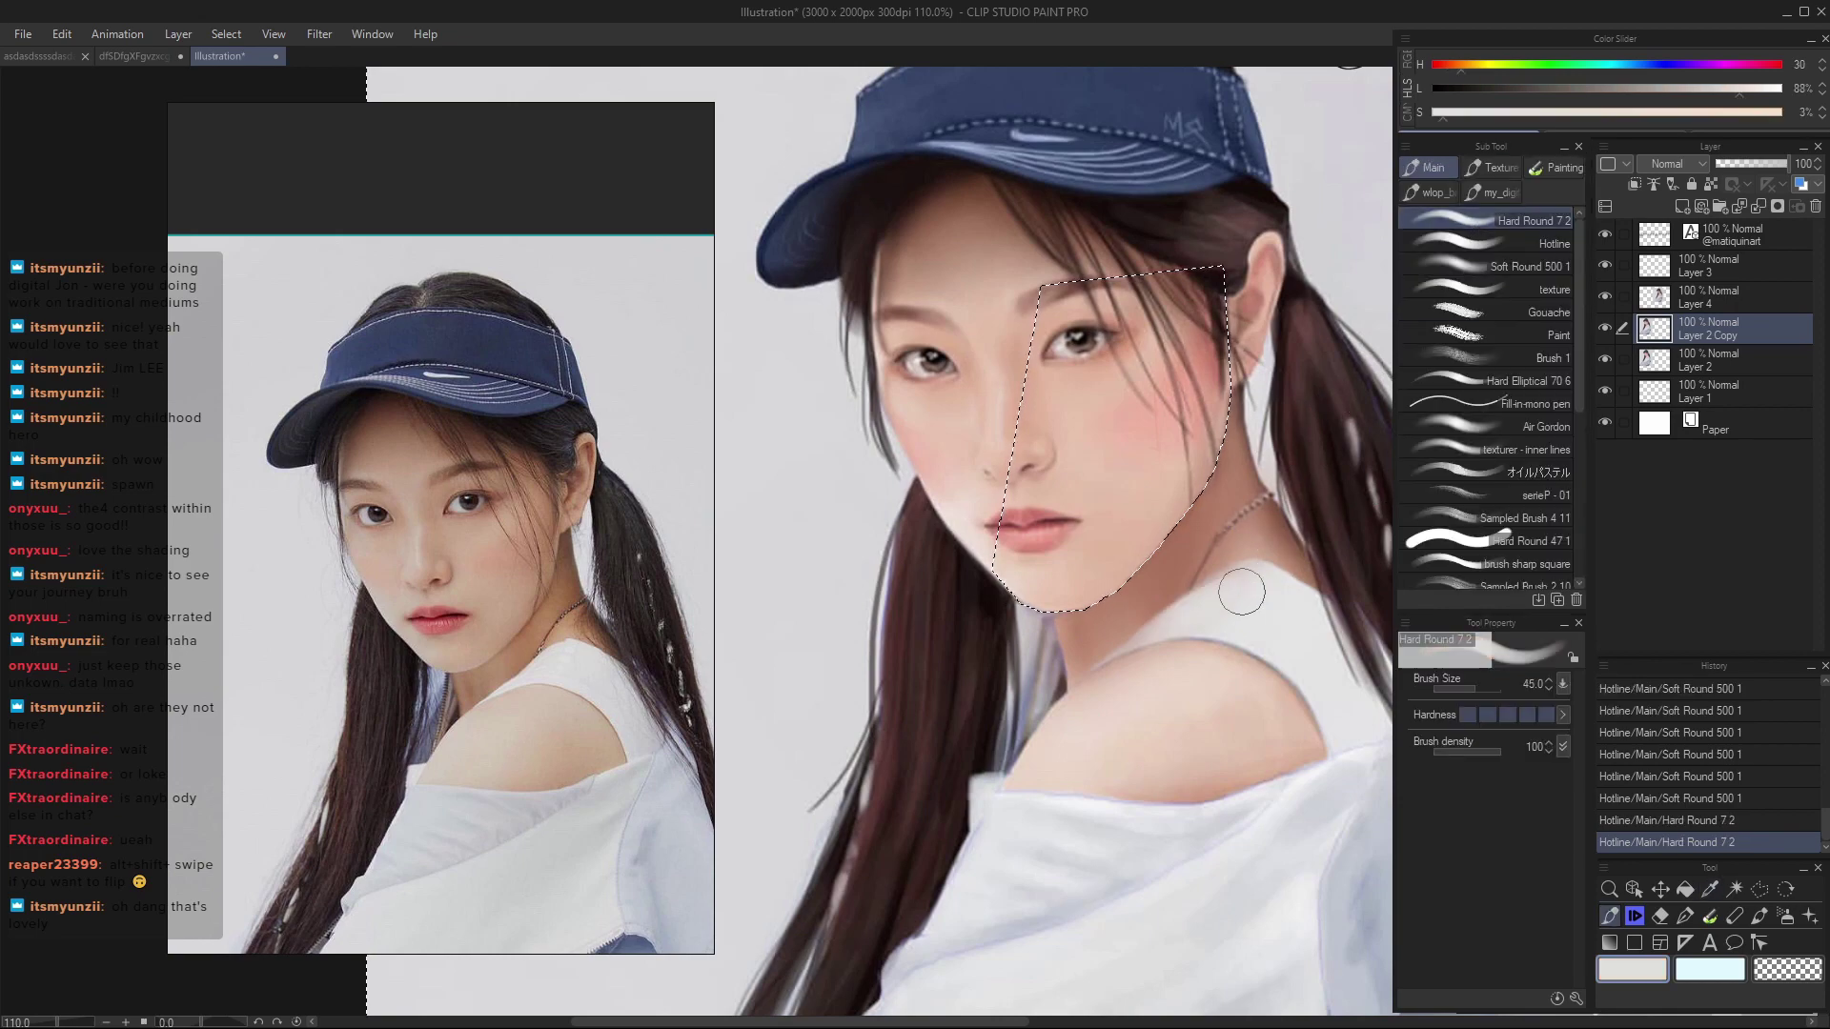
mouse_move(1225, 572)
left_mouse_down()
mouse_move(1277, 610)
mouse_move(1206, 601)
left_mouse_up()
scroll(1136, 630, "up", 2)
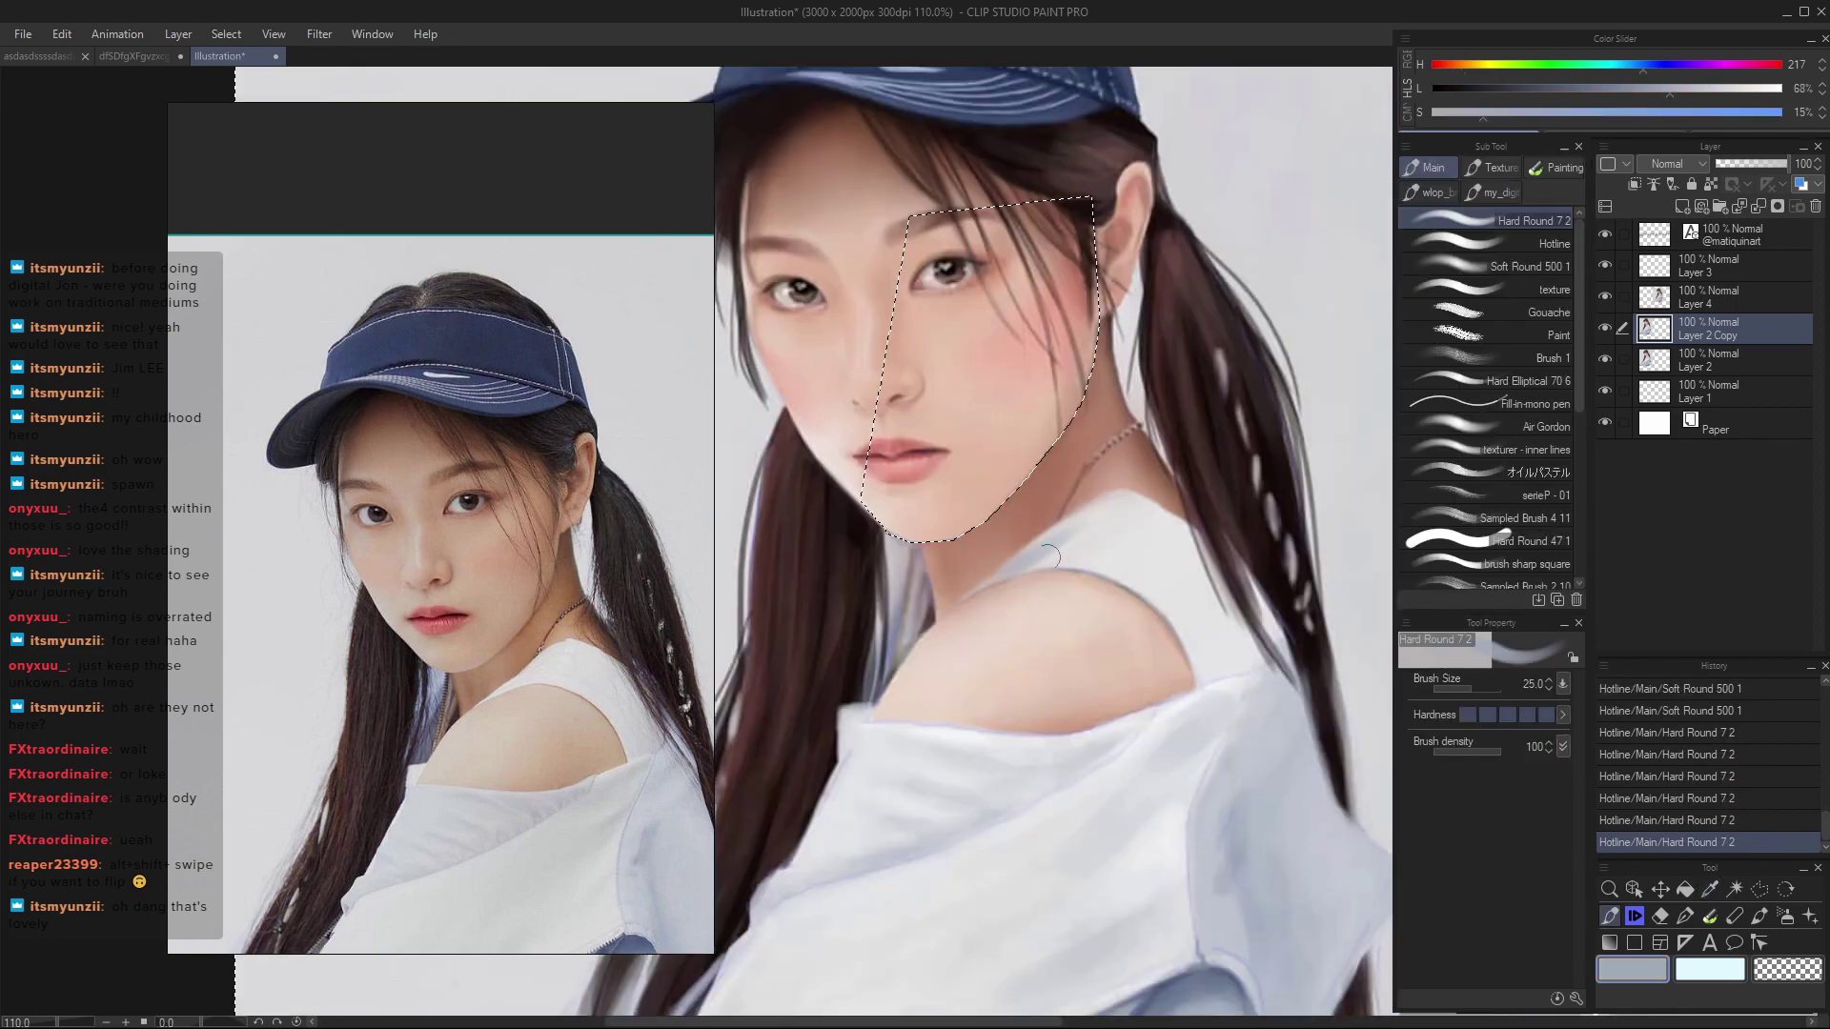
left_click(1131, 563, "alt")
key("ctrl+d")
- Touch up the skin at the top of the shoulder beside the strap with a sampled reddish-brown tone at brush size 25
scroll(1213, 977, "down", 3)
scroll(1037, 595, "up", 3)
left_click(1038, 595, "alt")
left_click(1037, 595)
scroll(1037, 595, "down", 4)
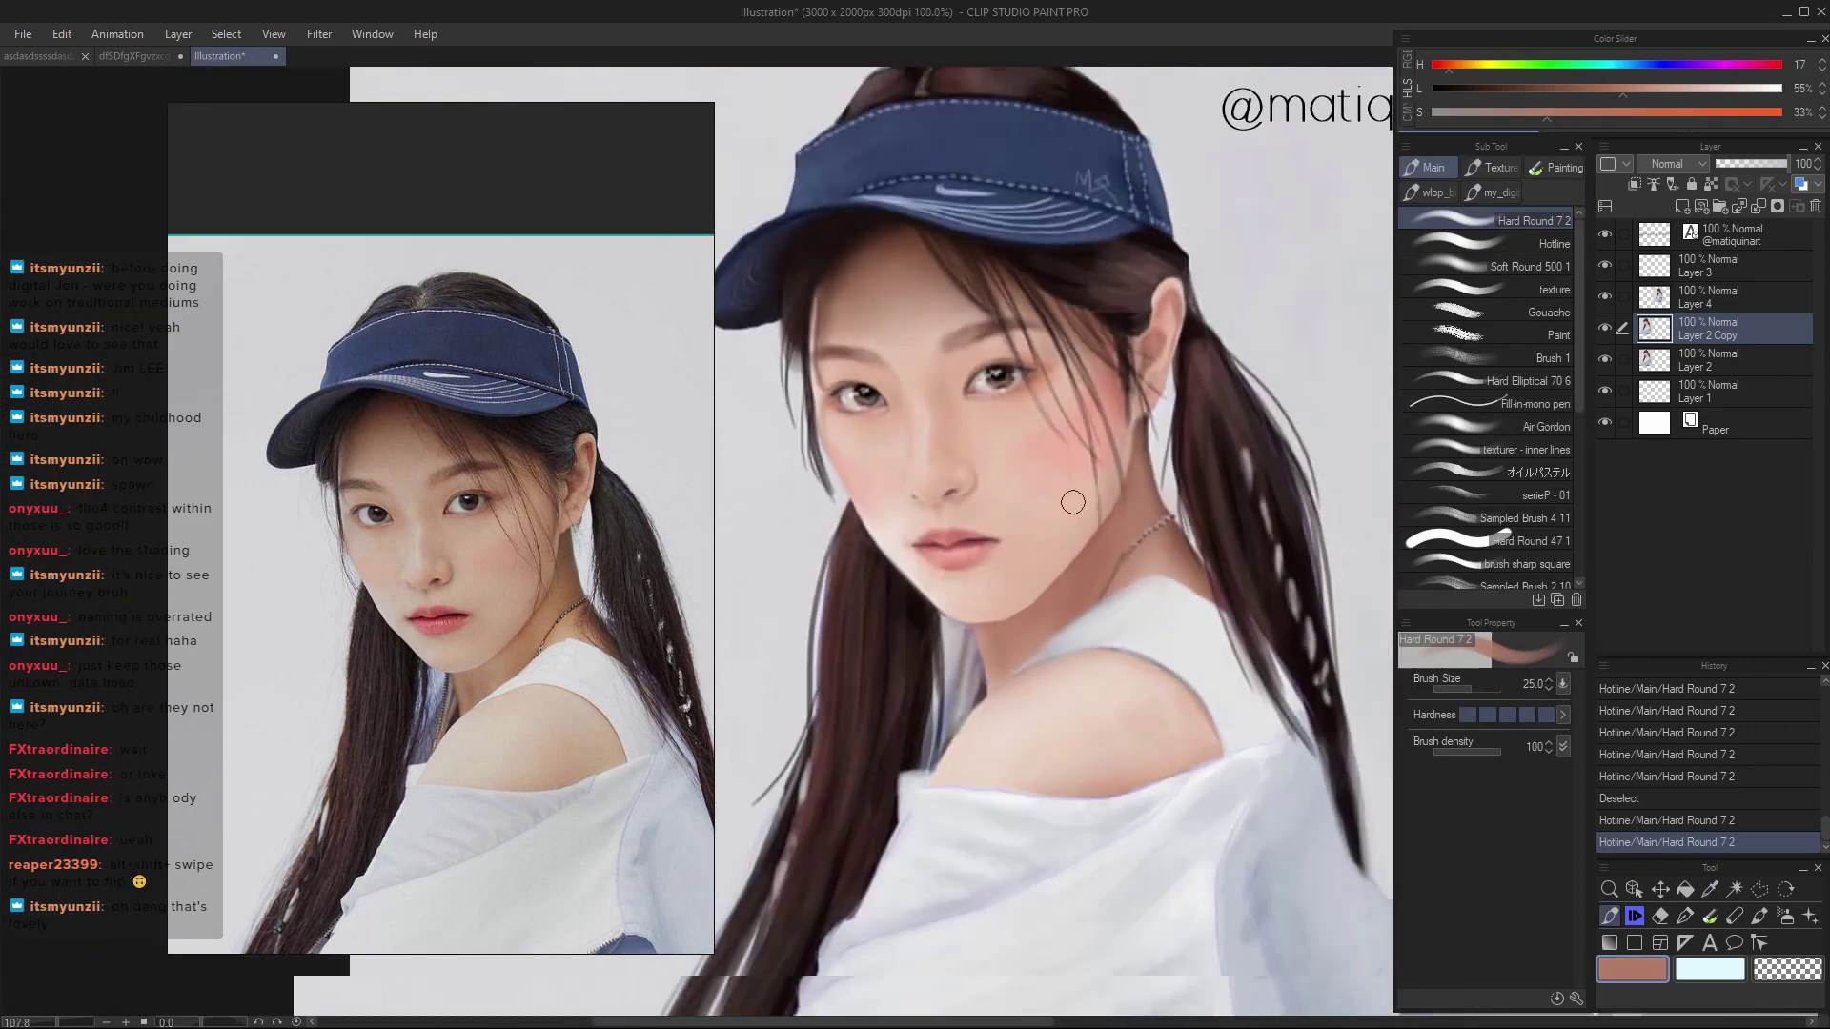
left_click_drag(1018, 930, 960, 584)
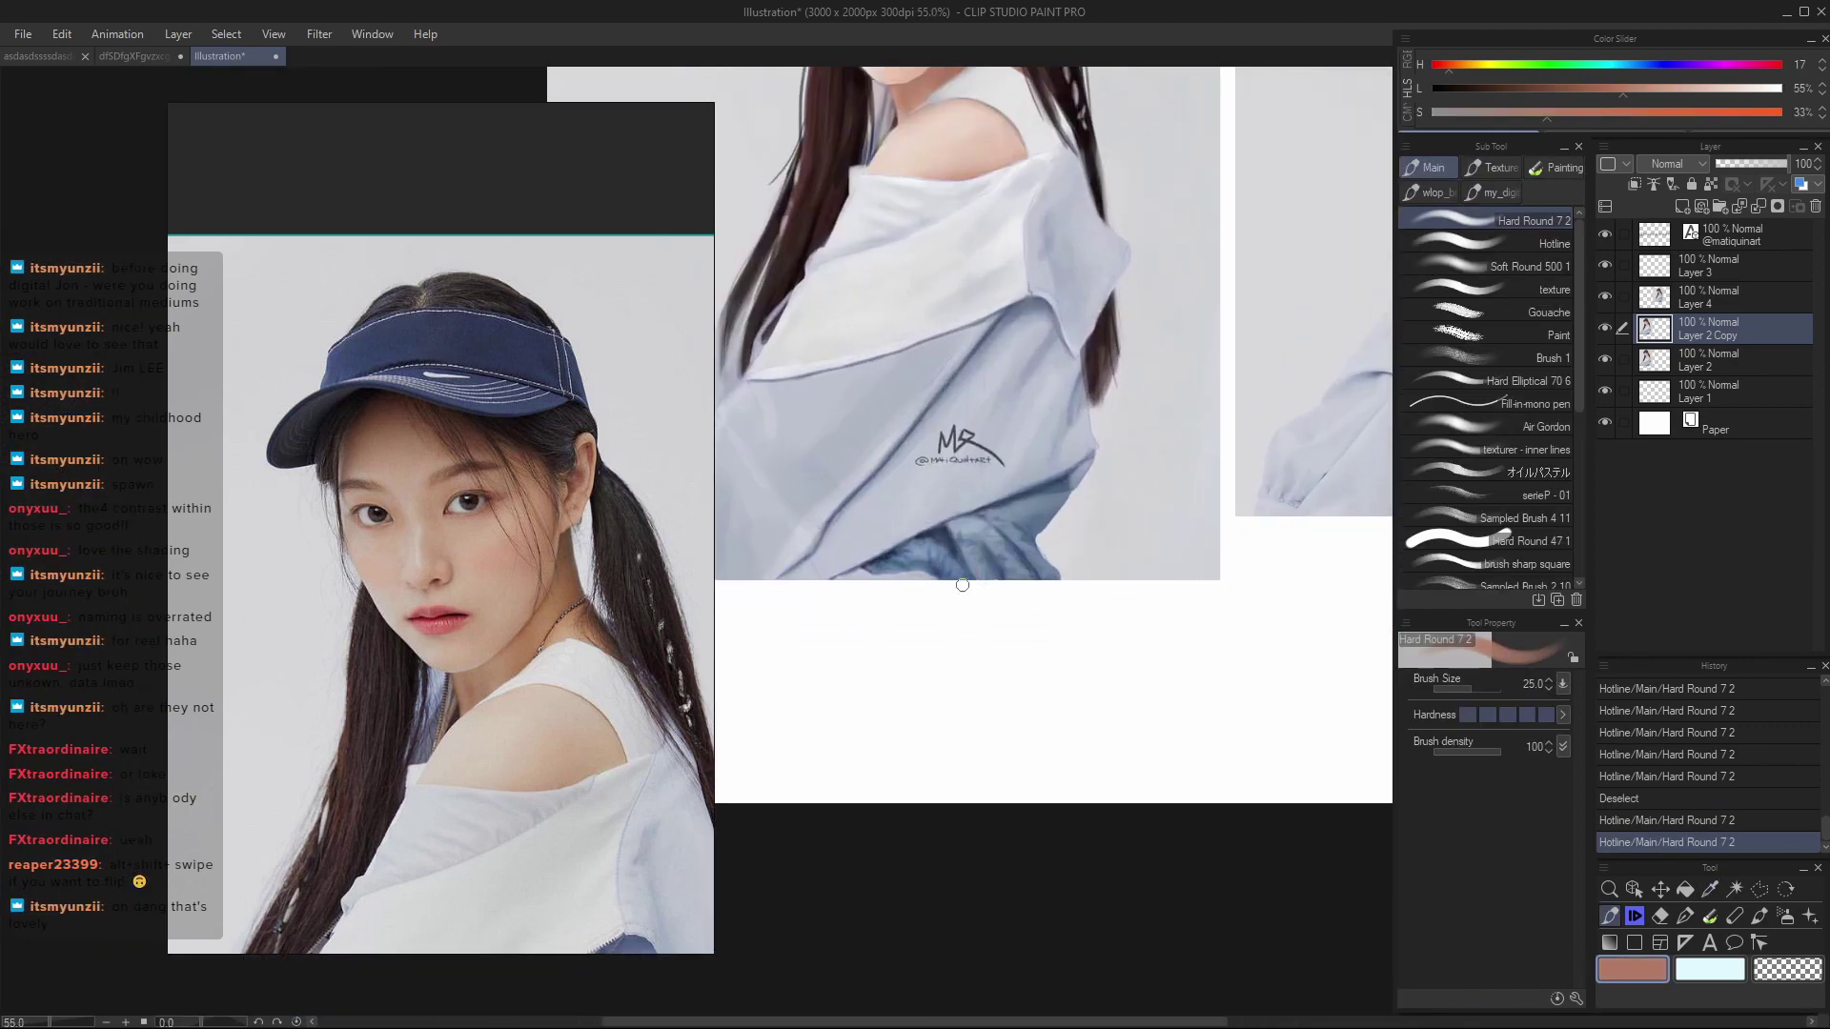
- Paint a horizontal black bar in the blank white area below the portrait with the Hard Round brush at size 100
scroll(1048, 605, "up", 4)
mouse_move(1544, 112)
left_mouse_down()
mouse_move(1473, 84)
mouse_move(1666, 117)
mouse_move(1365, 108)
left_mouse_up()
left_click_drag(1716, 87, 1432, 88)
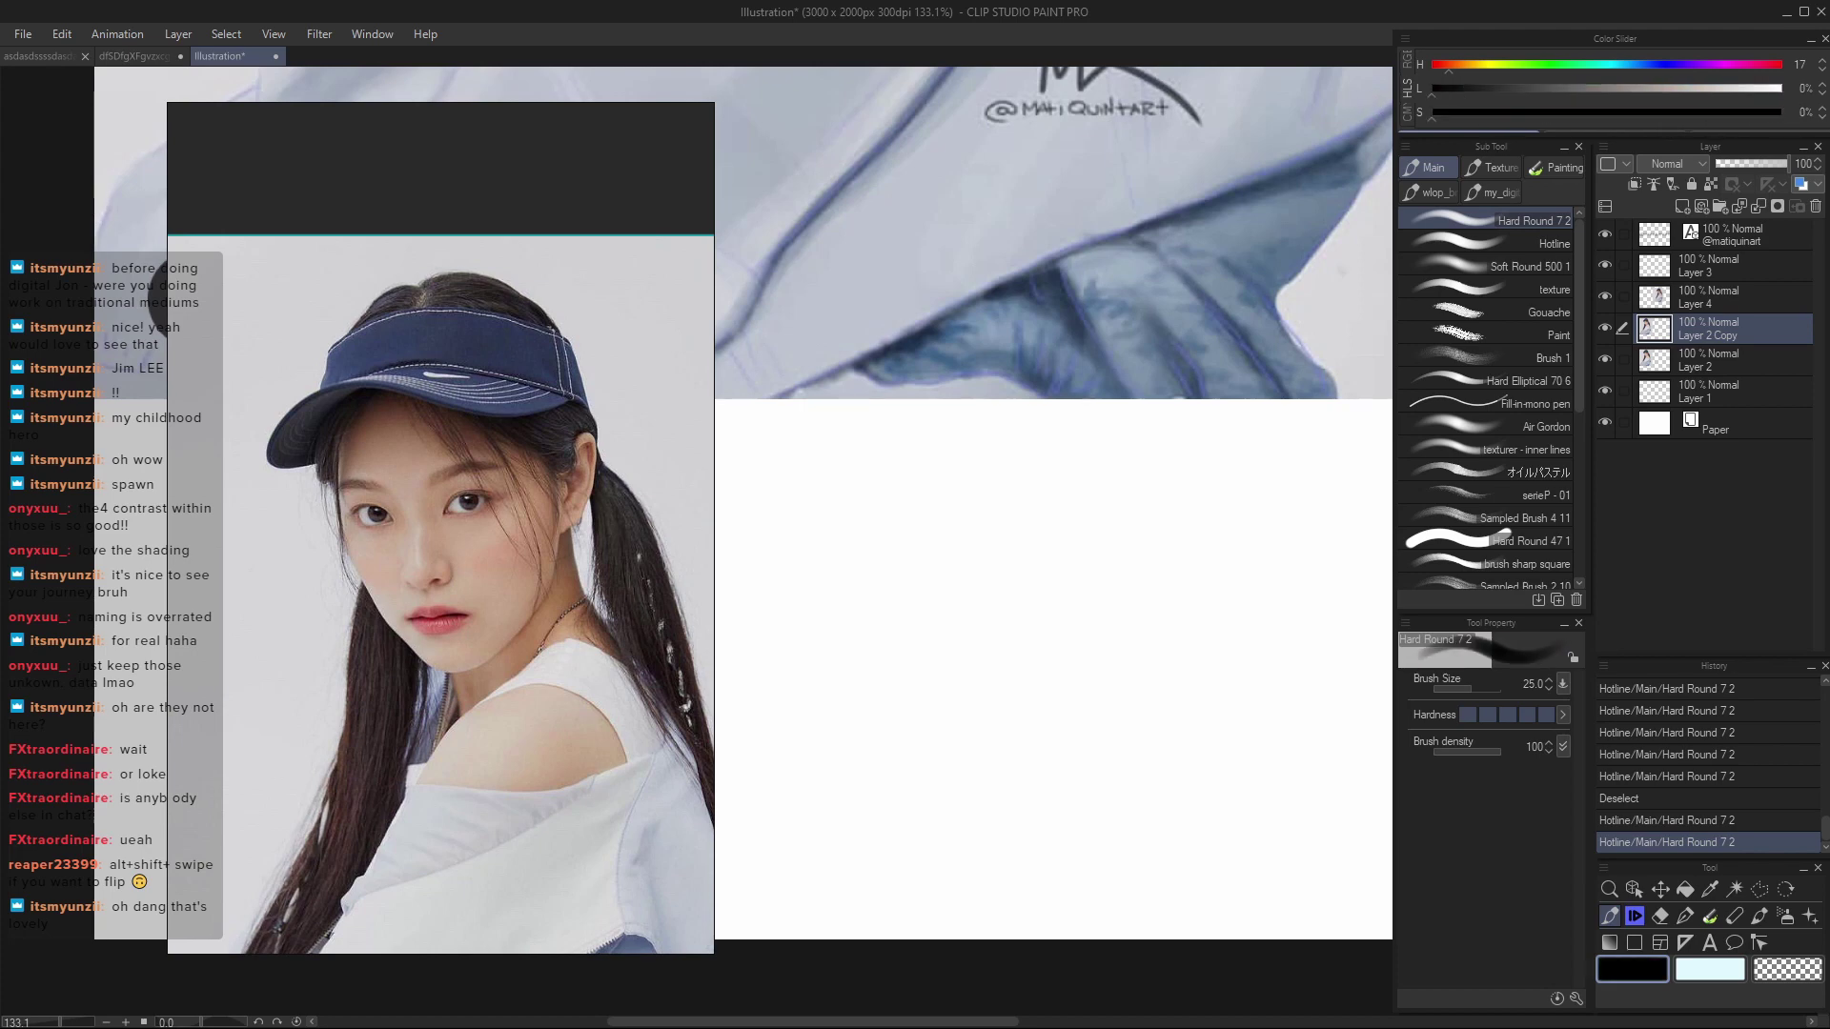
scroll(1196, 454, "down", 2)
key("bracketright")
key("bracketright")
key("bracketright")
key("bracketright")
left_click_drag(796, 558, 1044, 557)
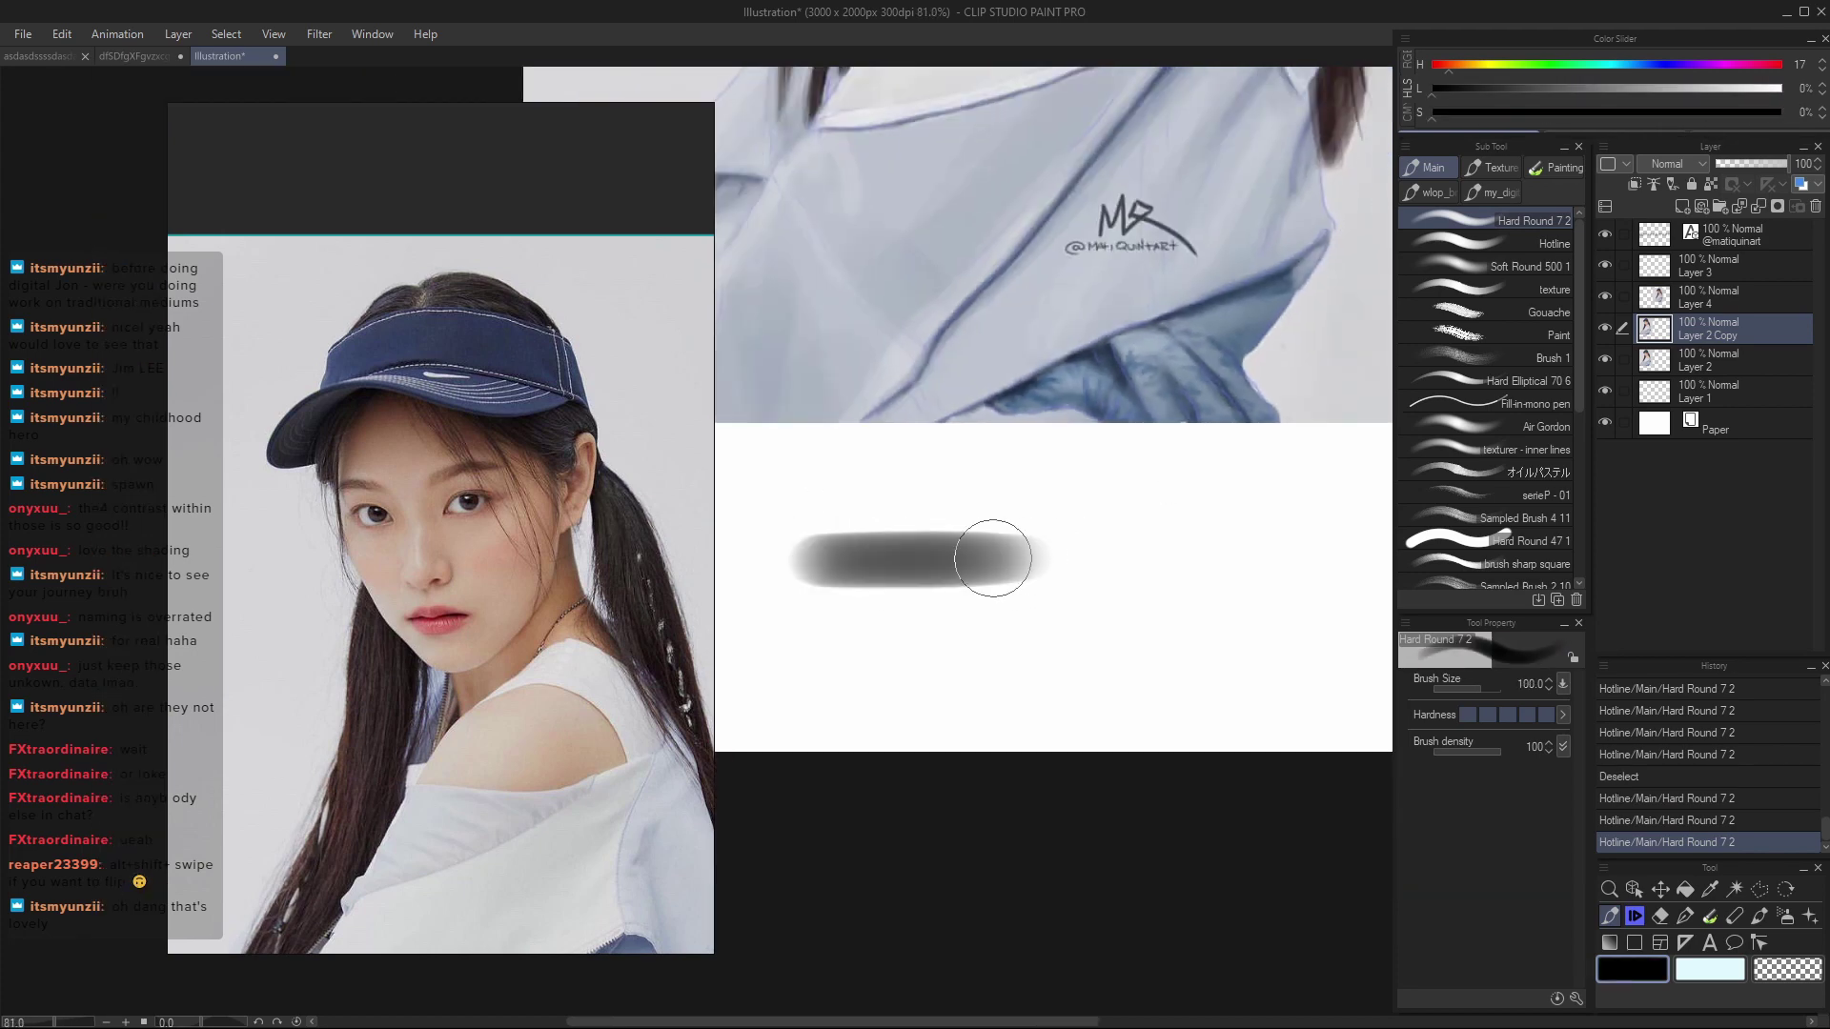
- Build up one end of the bar to solid black and fade it out toward the other end
key("bracketright")
left_click(827, 555)
left_click(824, 556)
left_click(825, 556)
left_click(824, 555)
left_click_drag(824, 555, 1011, 534)
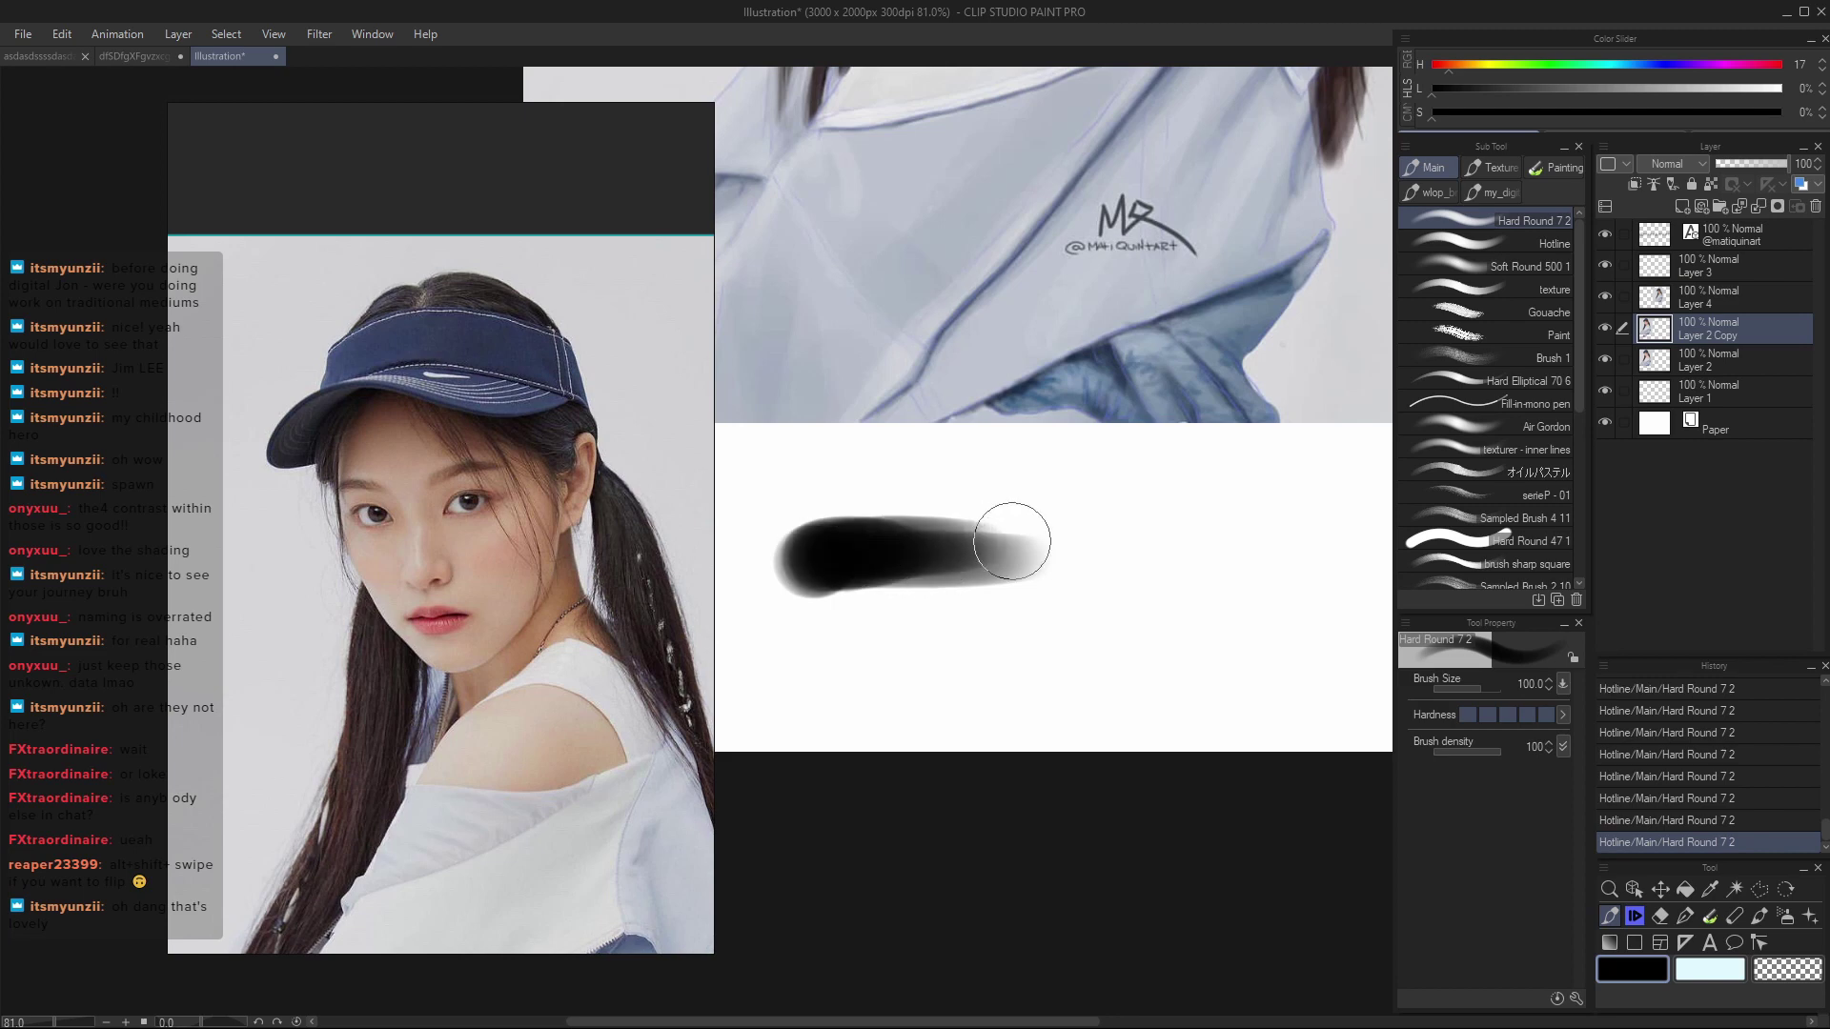
left_click_drag(846, 551, 1125, 558)
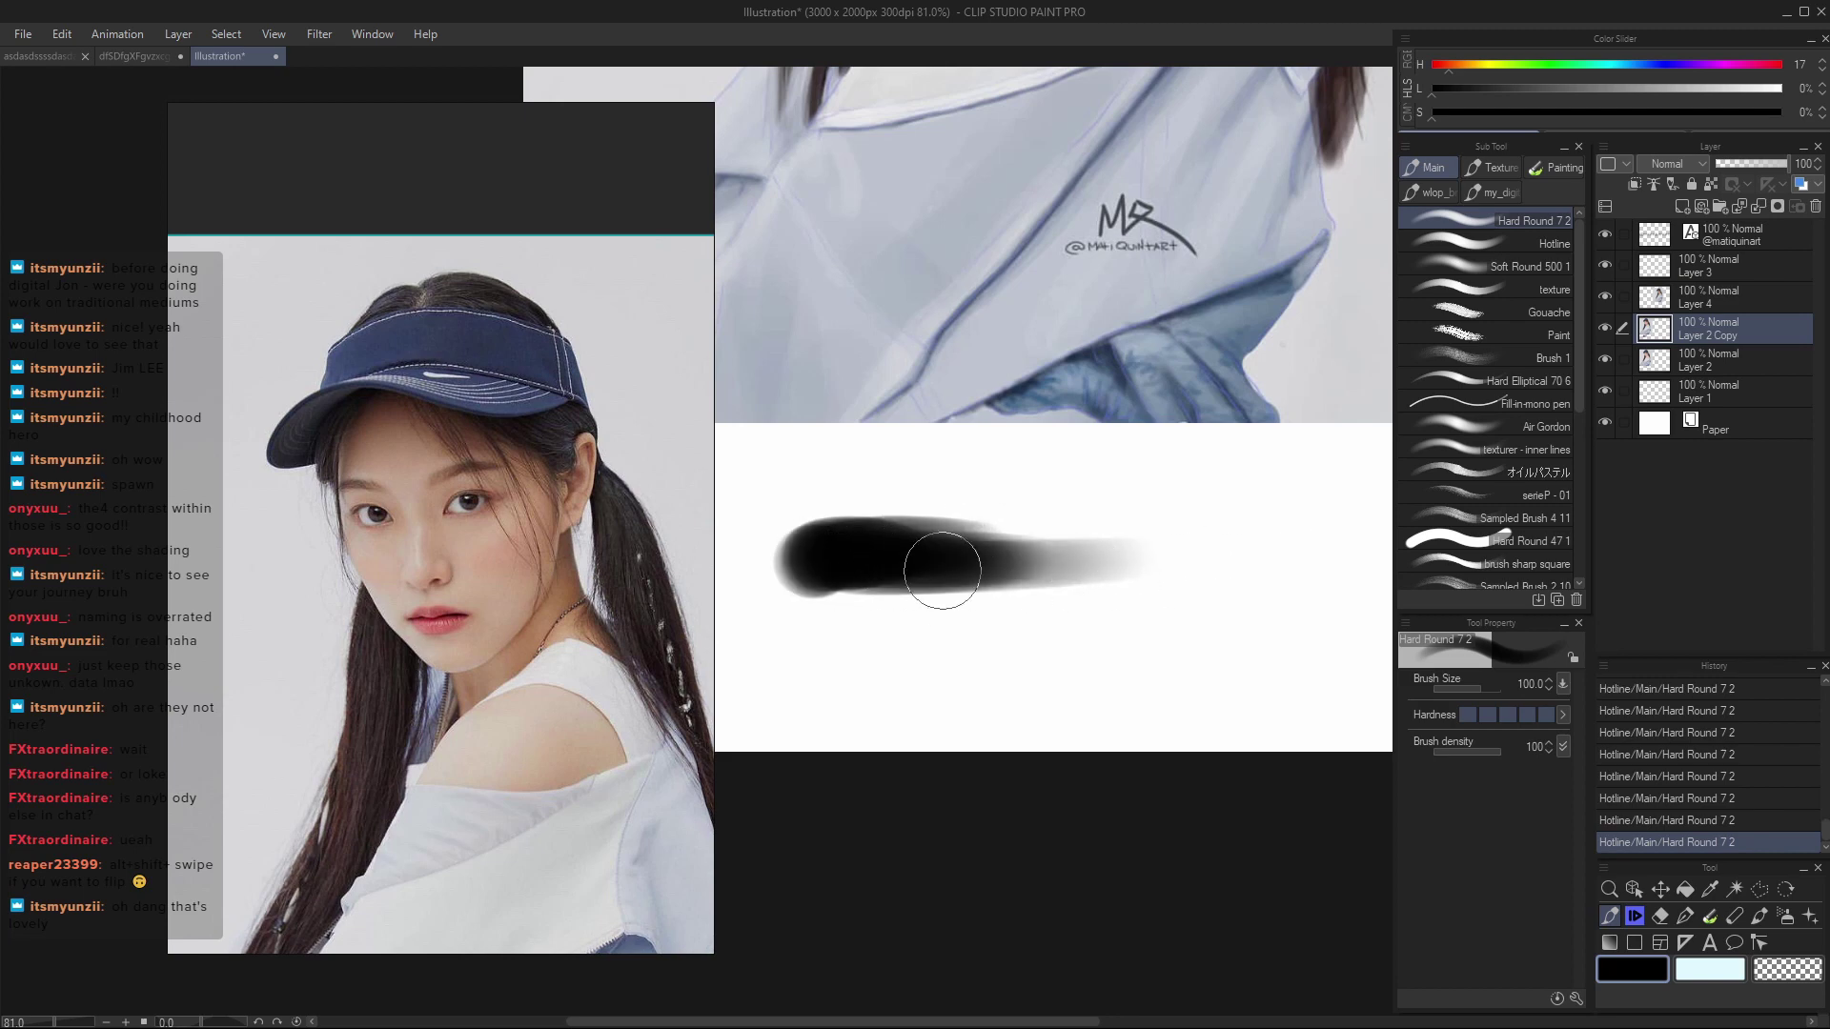
- Smooth the transition from black to white along the bar with the Blend Master Flash blender at size 80
key("j")
left_click_drag(913, 539, 1185, 556)
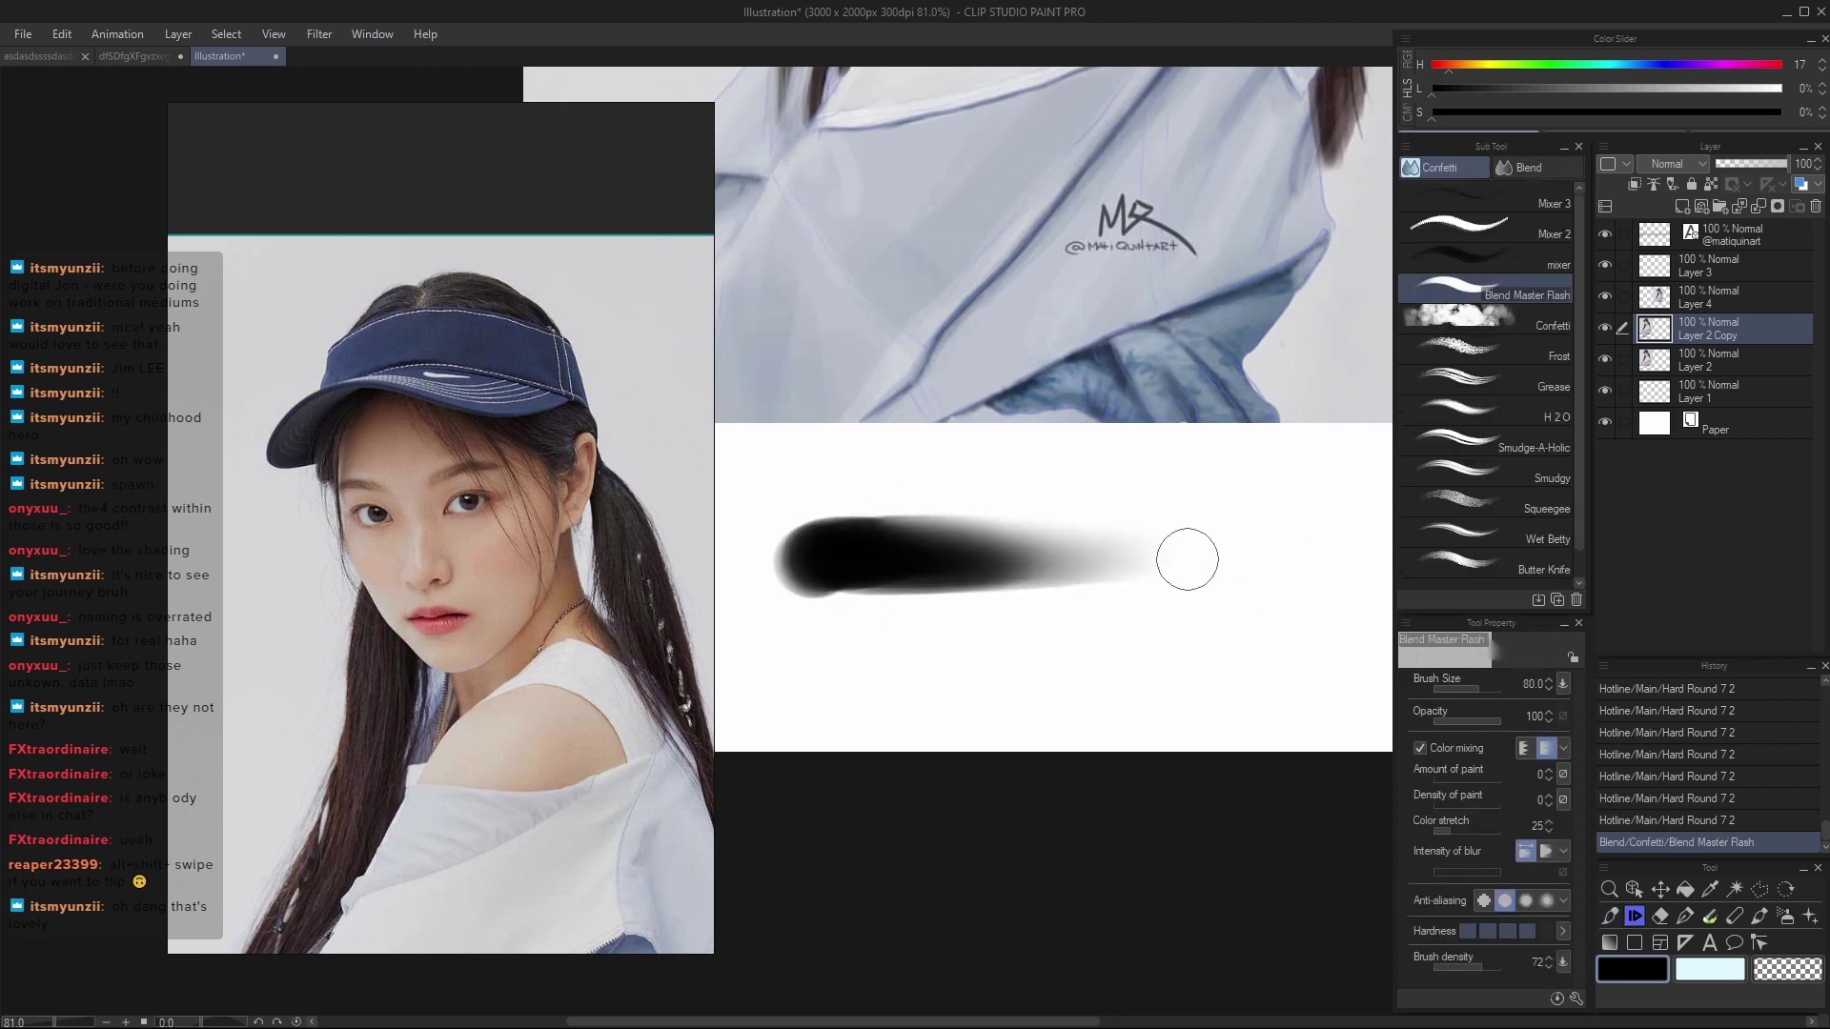
mouse_move(863, 577)
left_mouse_down()
mouse_move(955, 565)
mouse_move(1116, 562)
left_mouse_up()
left_click_drag(939, 552, 1144, 577)
left_click_drag(865, 559, 1189, 589)
- Trim the upper and lower edges of the gradient bar straight with the Hard eraser at size 45
key("p")
key("e")
left_click_drag(800, 610, 1033, 617)
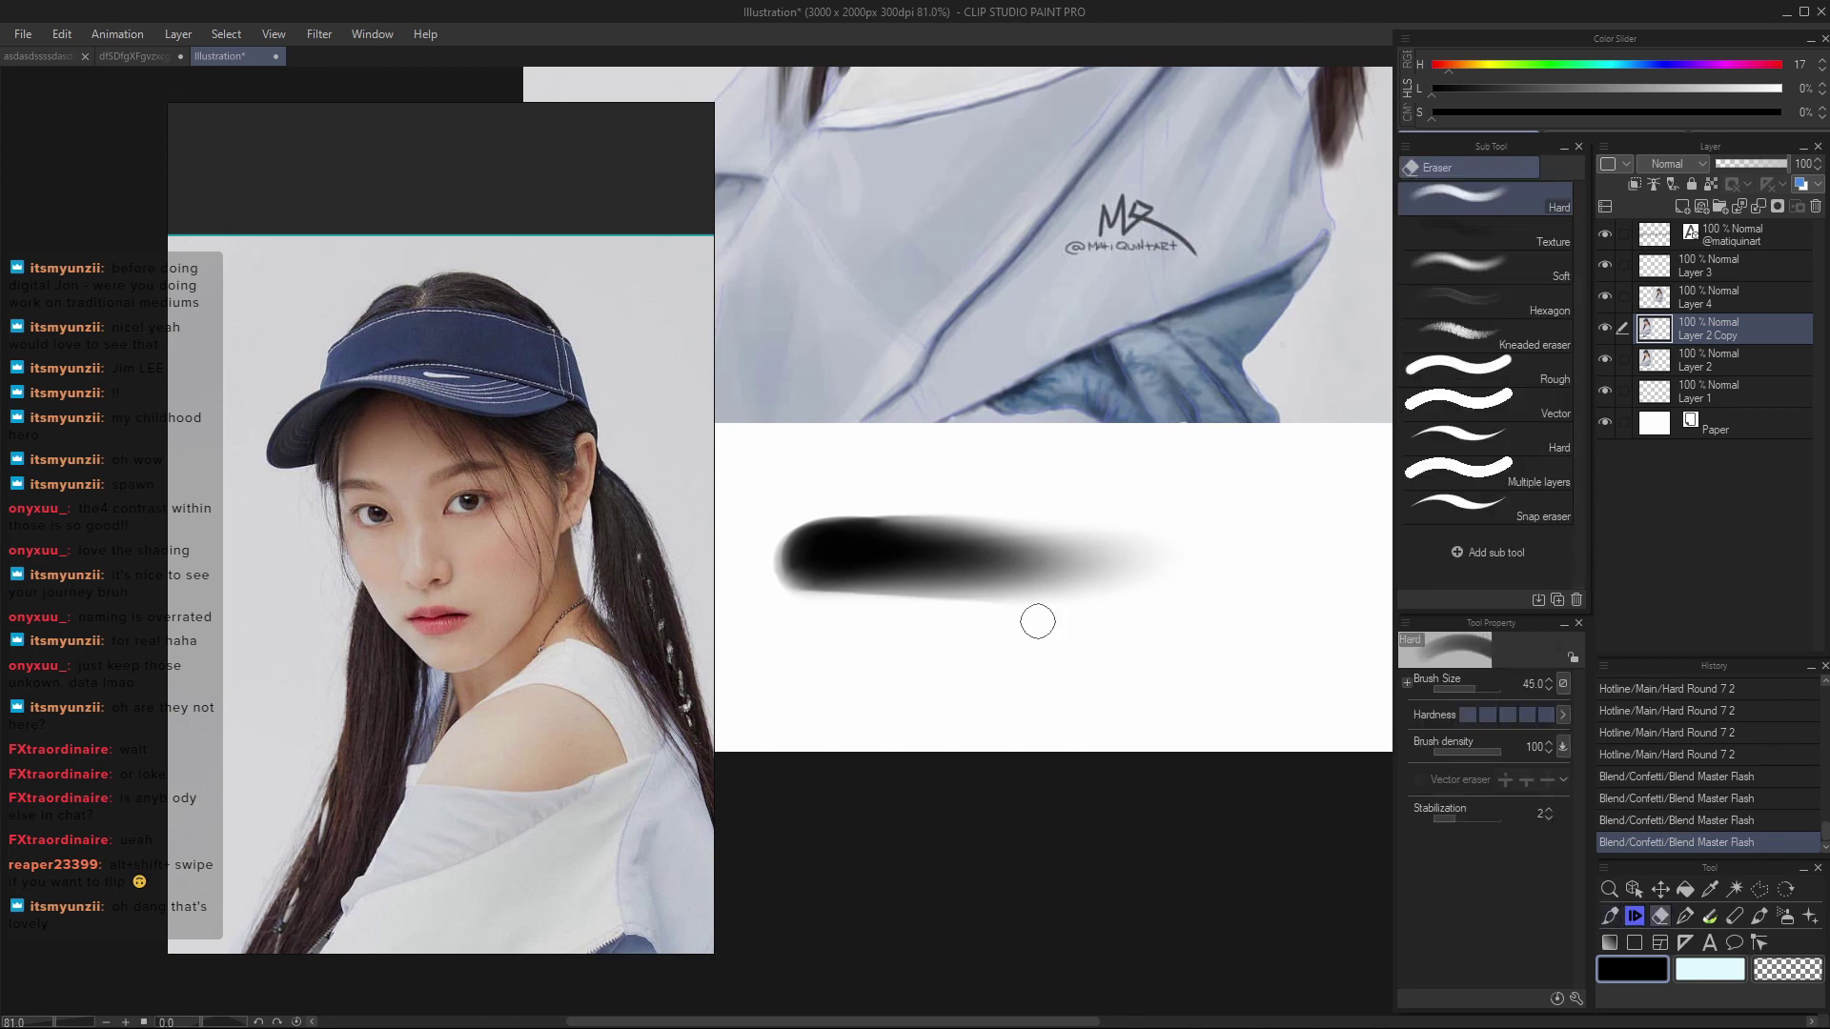
left_click_drag(882, 600, 1189, 609)
left_click_drag(805, 608, 1229, 588)
left_click_drag(770, 520, 1239, 515)
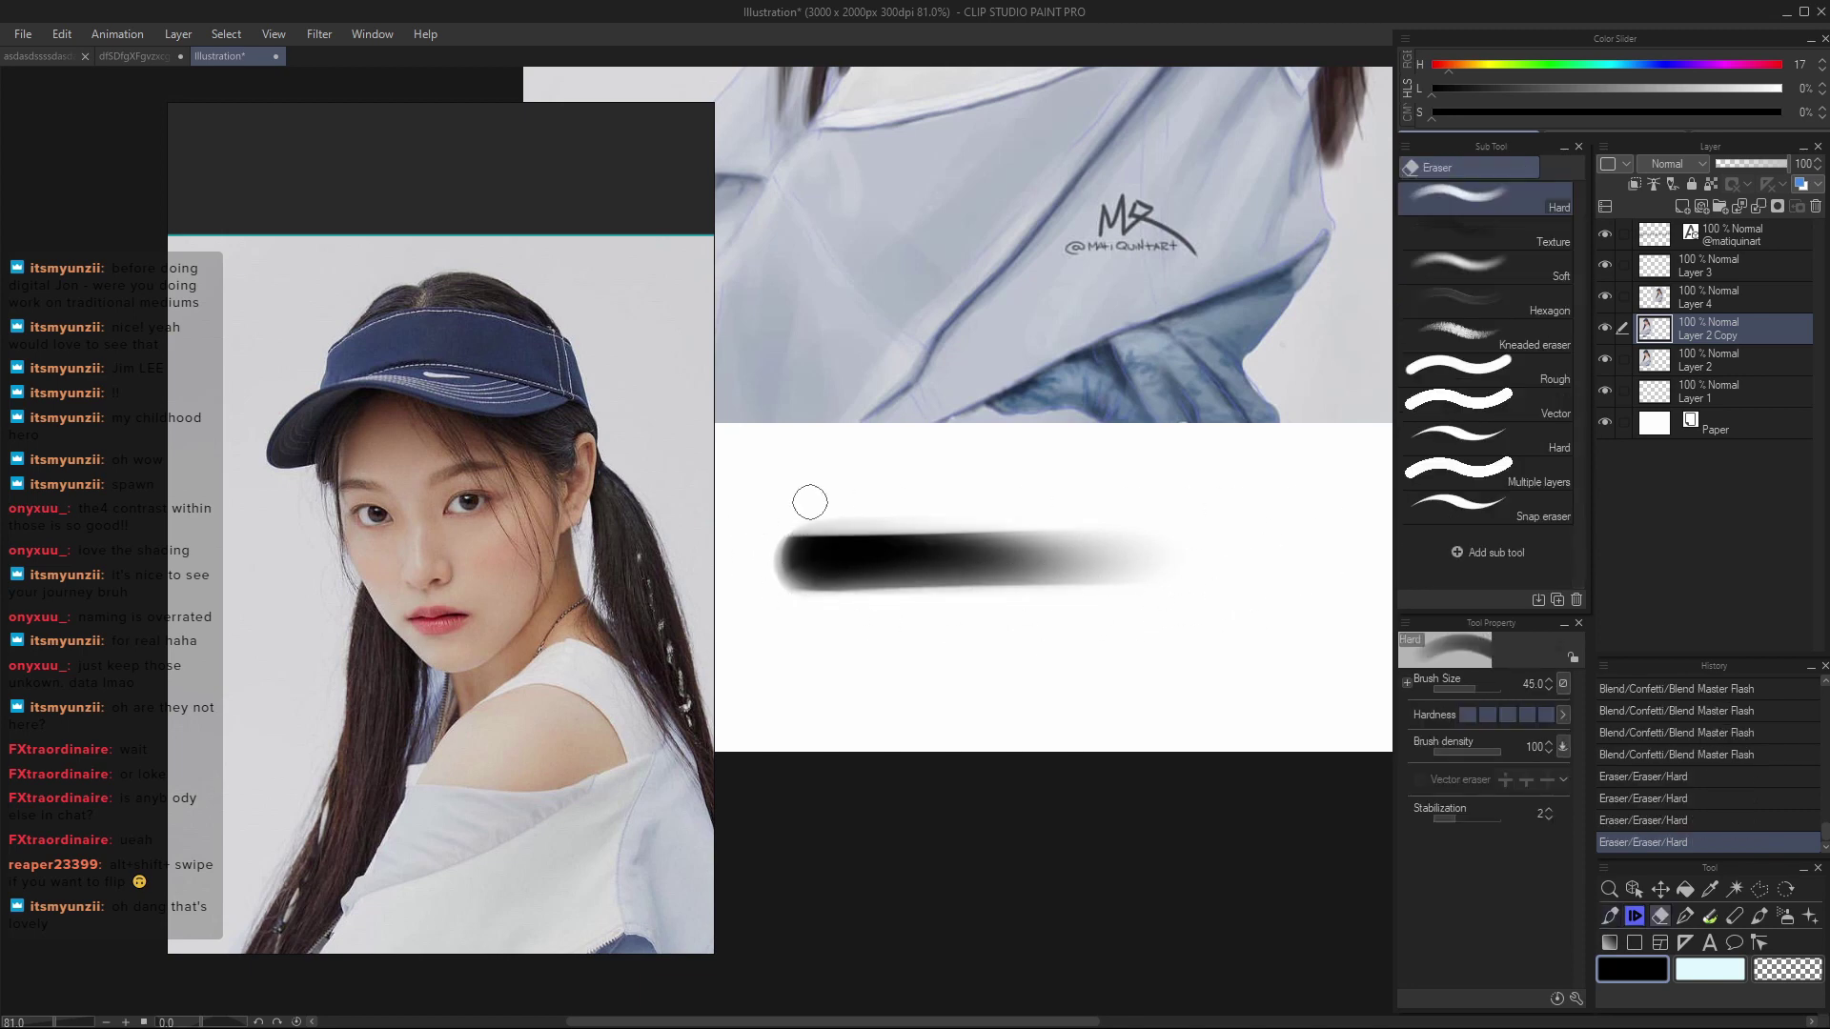
- Draw a thin black vertical limit line just beyond the gradient's light end with the Hard Round brush at size 5
key("p")
mouse_move(809, 499)
left_mouse_down()
mouse_move(1192, 524)
mouse_move(1228, 584)
mouse_move(1260, 583)
left_mouse_up()
key("ctrl+z")
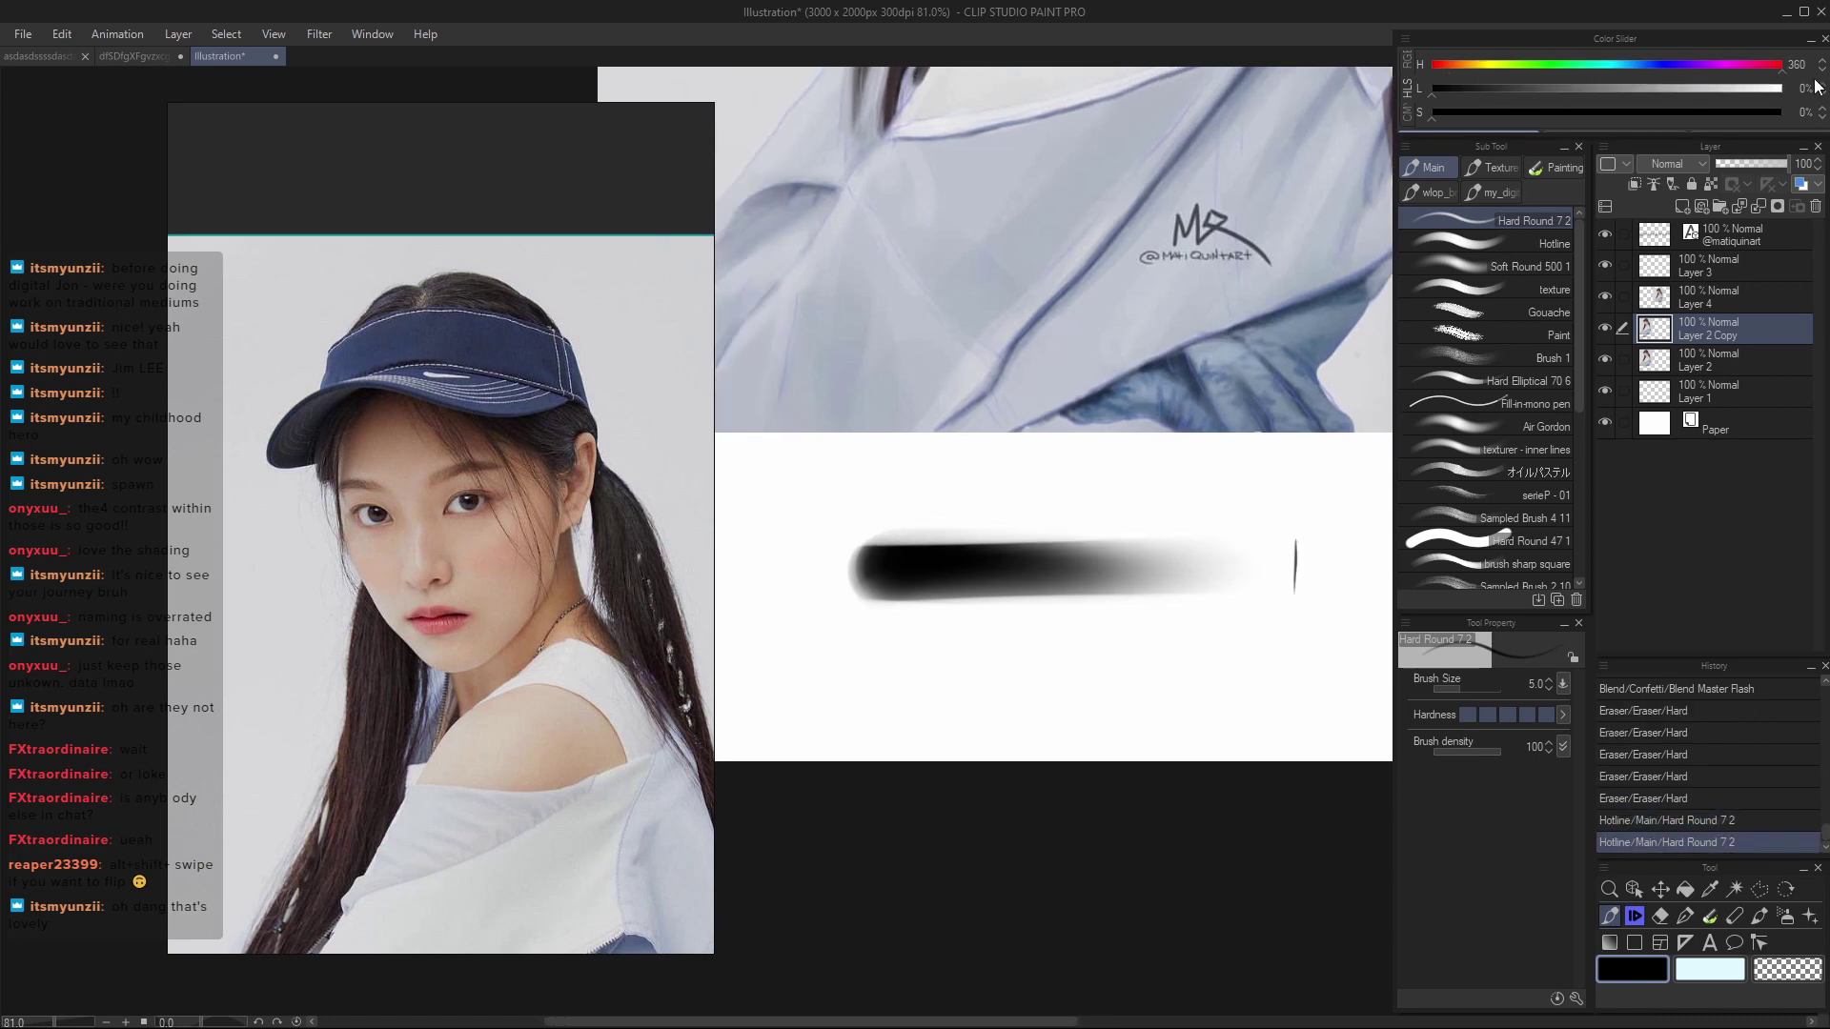
- Pick a red with hue 0, luminosity 58% and saturation 91%, and draw thin tick marks above the gradient's light end
left_click_drag(1636, 72, 1464, 74)
left_click(1640, 84)
left_click(1640, 84)
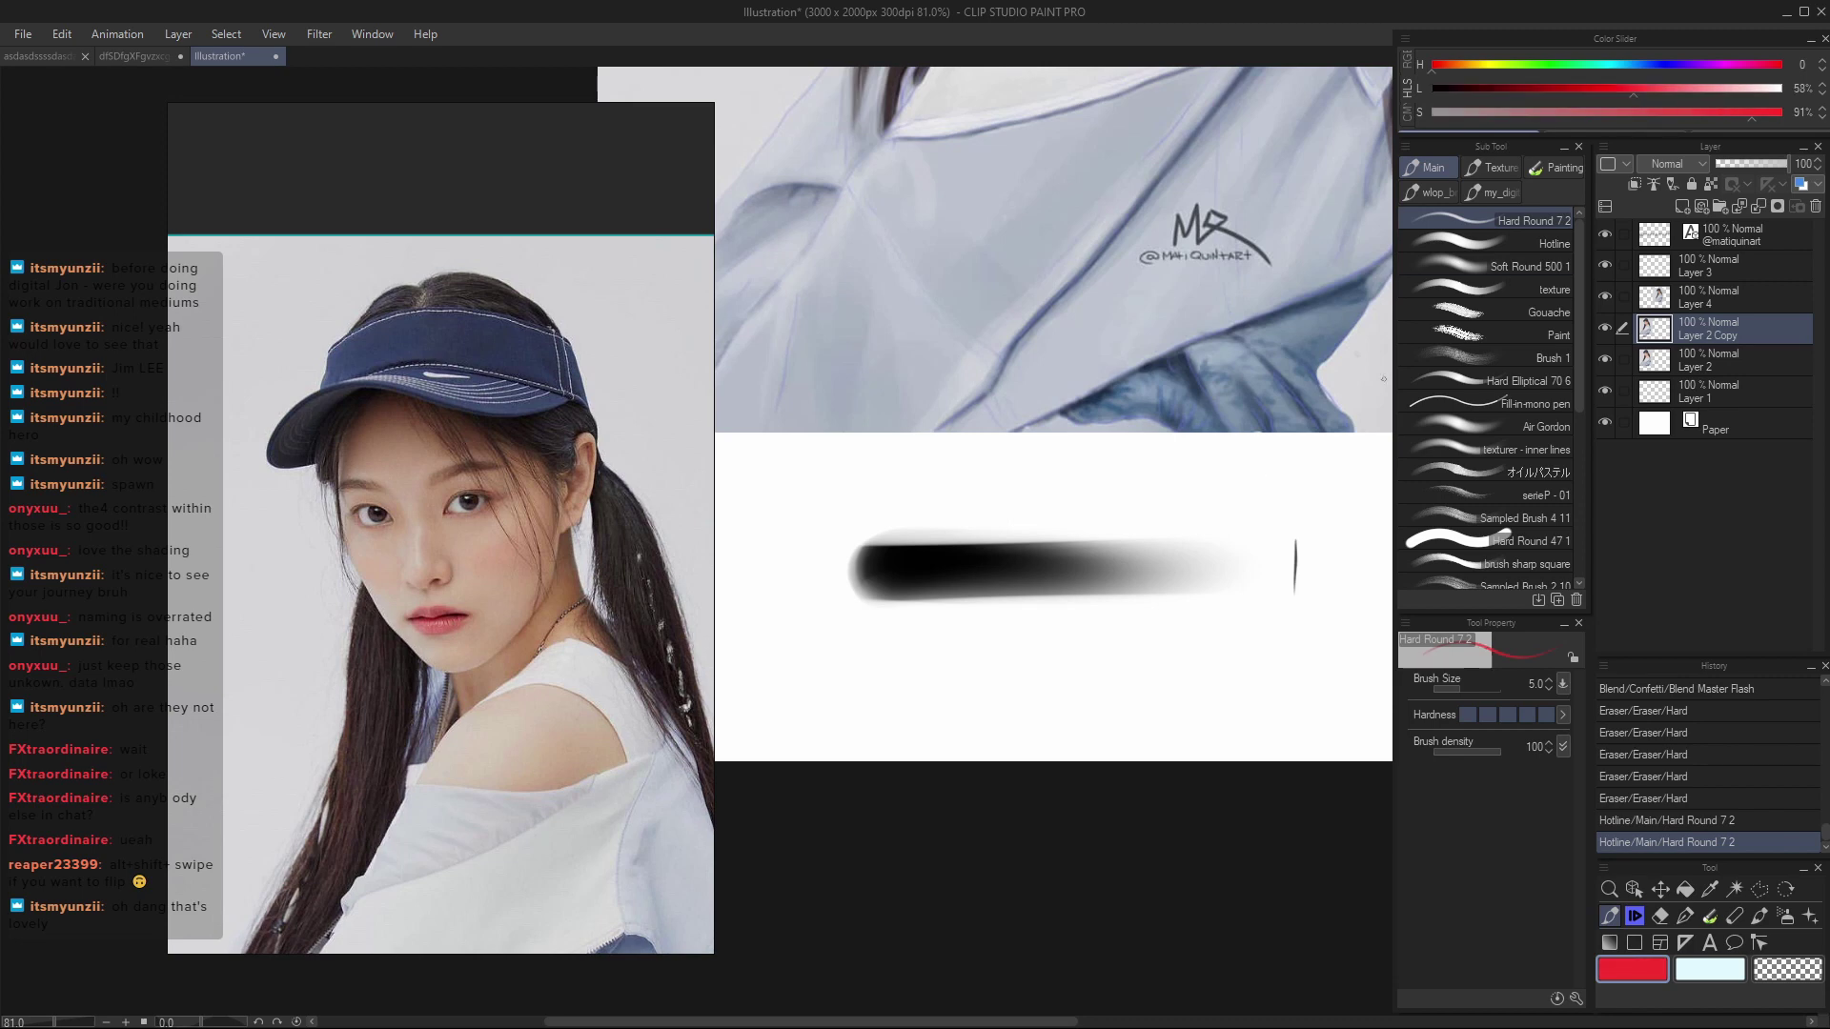
left_click_drag(1161, 531, 1235, 551)
key("ctrl+z")
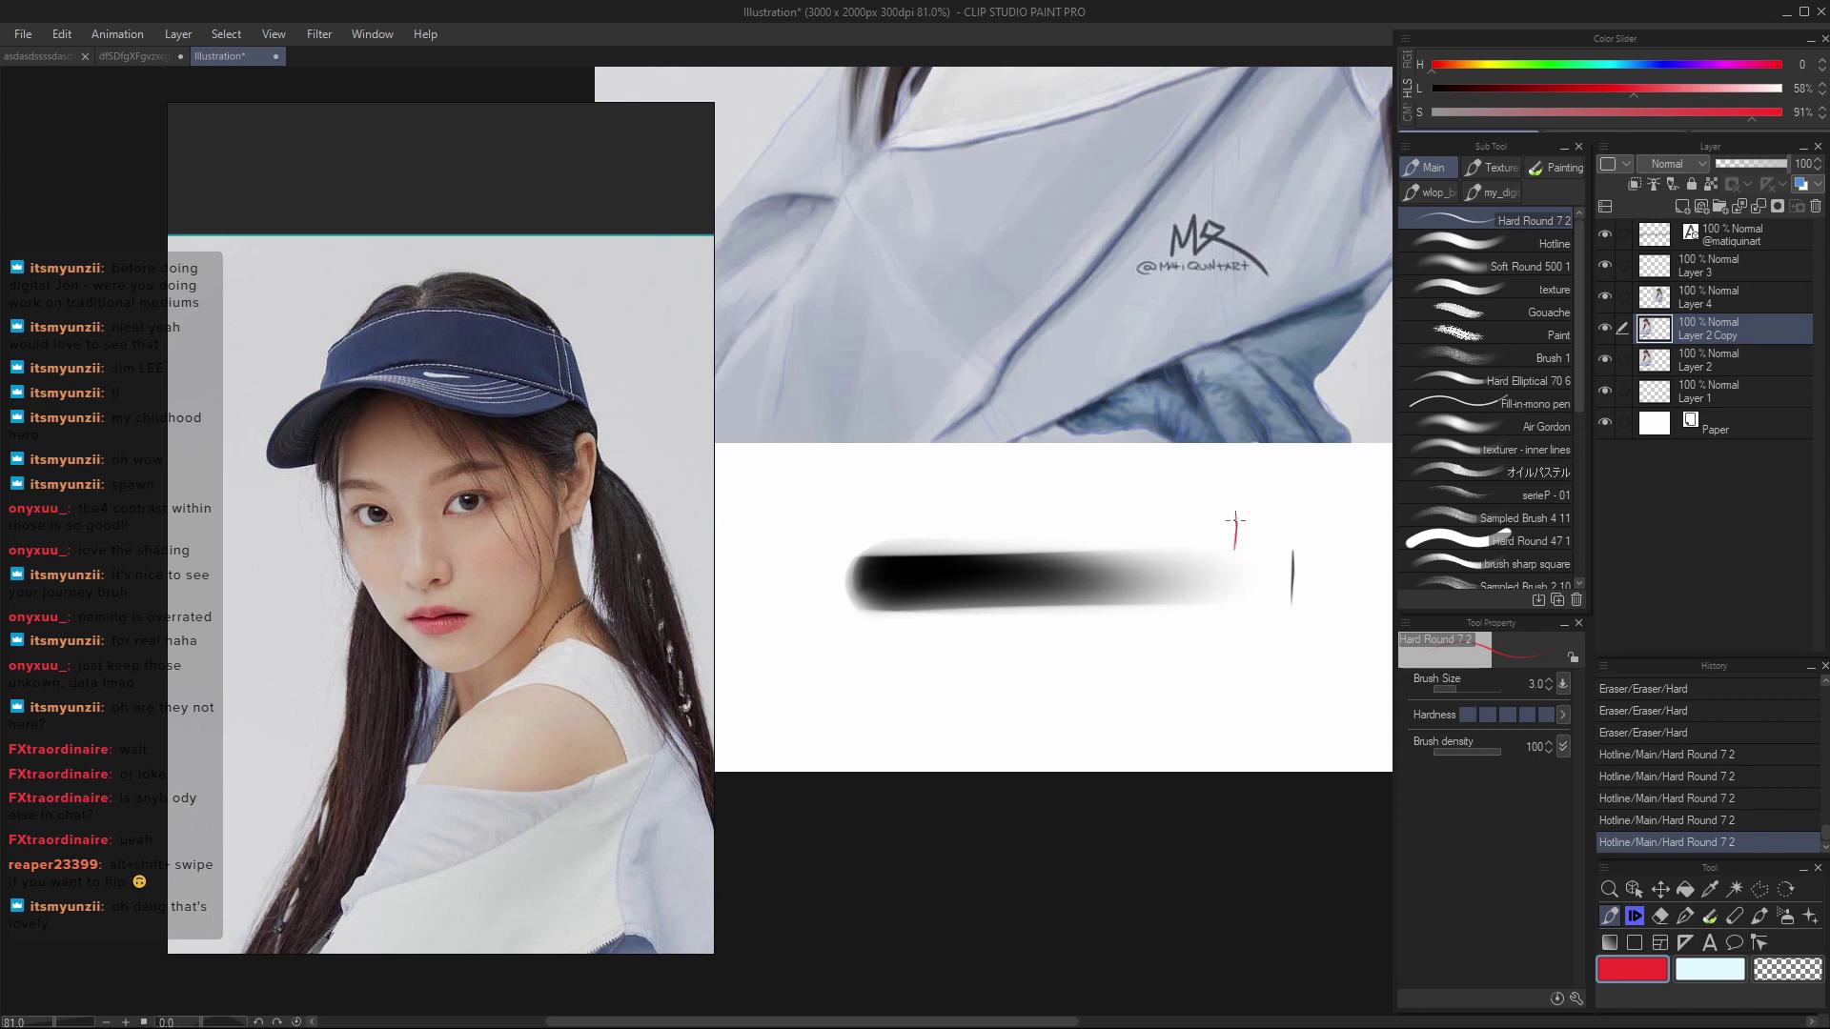
left_click_drag(1236, 519, 1229, 582)
key("ctrl+z")
key("ctrl+z")
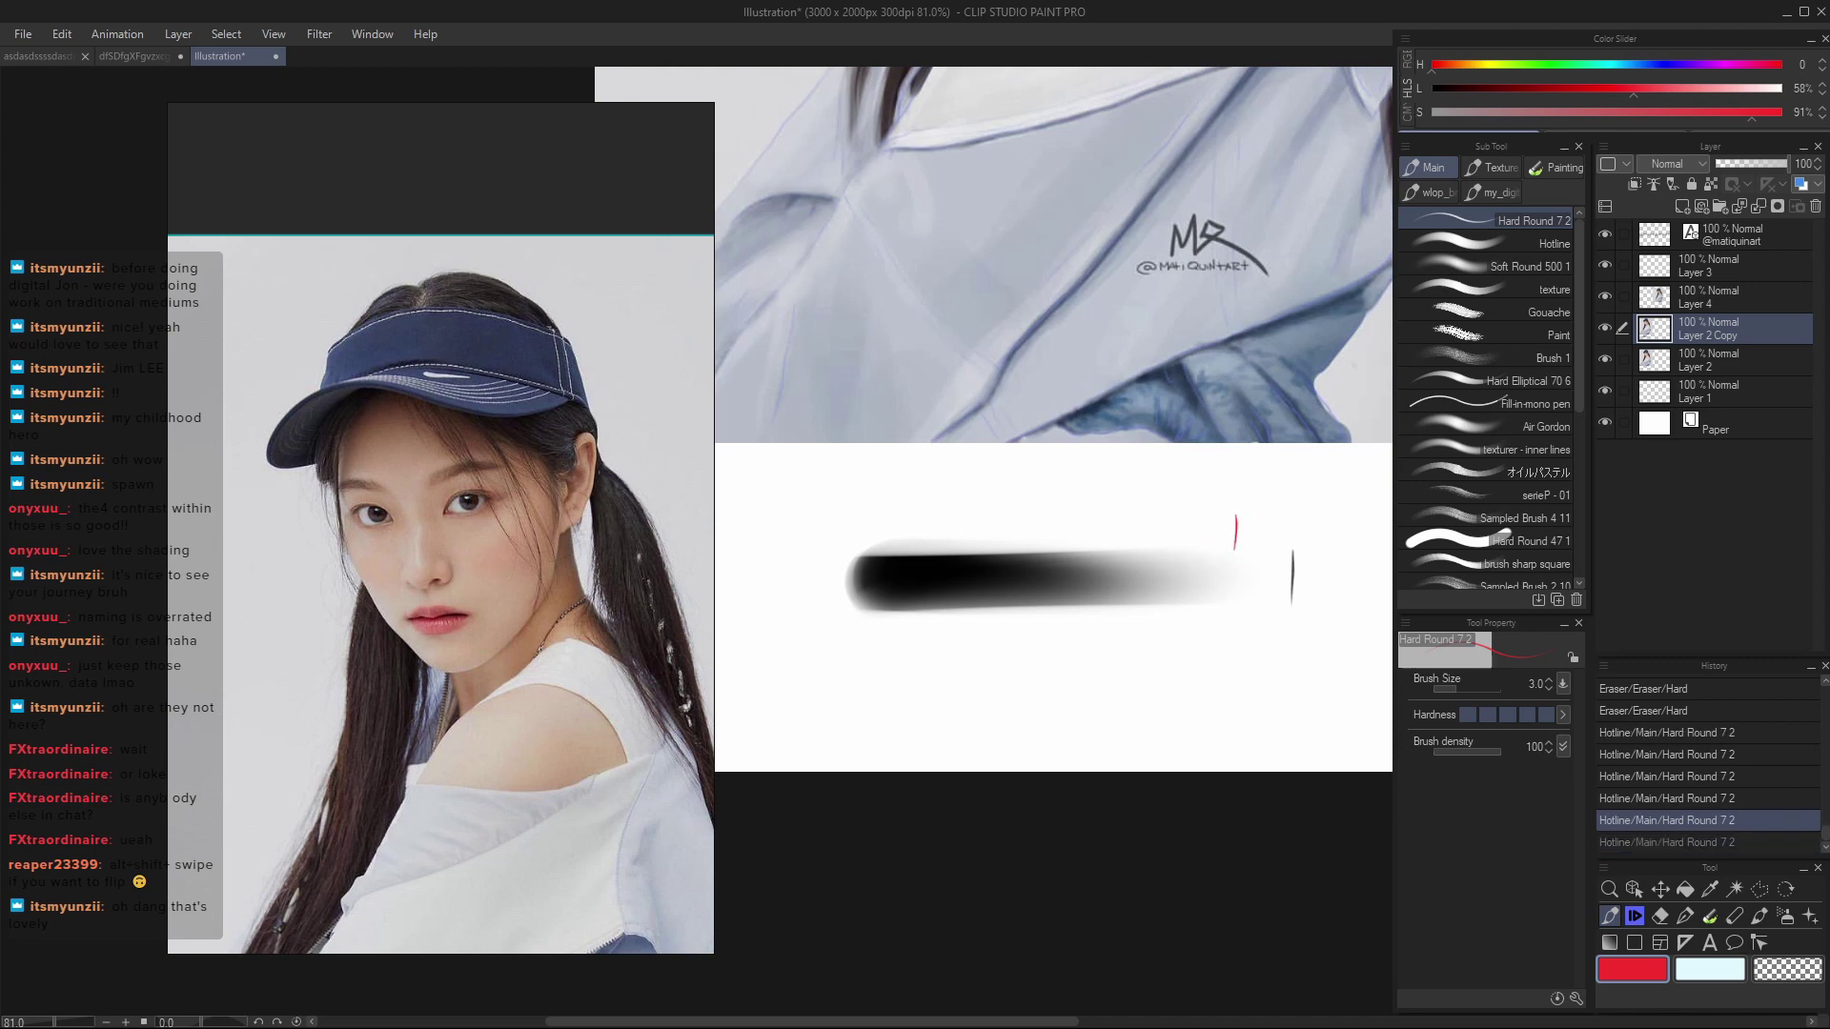
left_click_drag(1210, 517, 1209, 548)
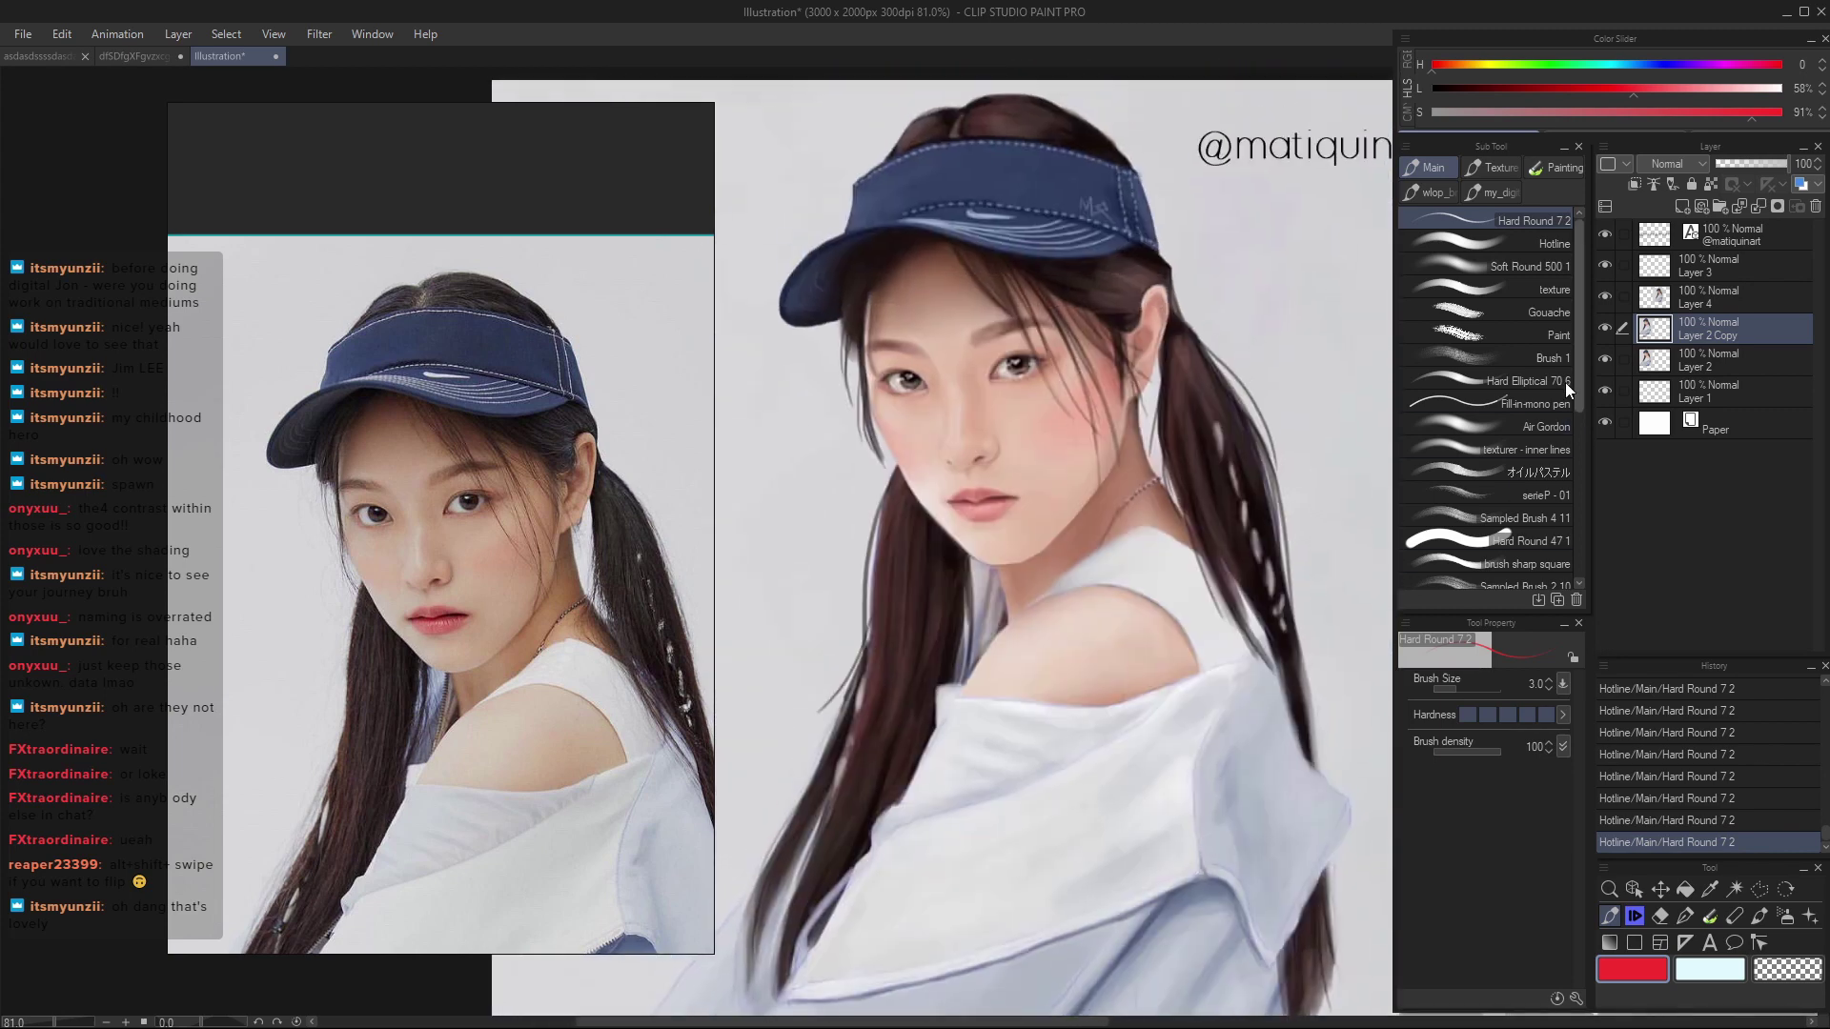
- Compare the portrait with and without the overpaint by toggling the visibility of Layer 2 Copy
left_click(1609, 330)
left_click(1607, 330)
left_click(1609, 329)
left_click(1609, 330)
left_click_drag(1064, 607, 1097, 285)
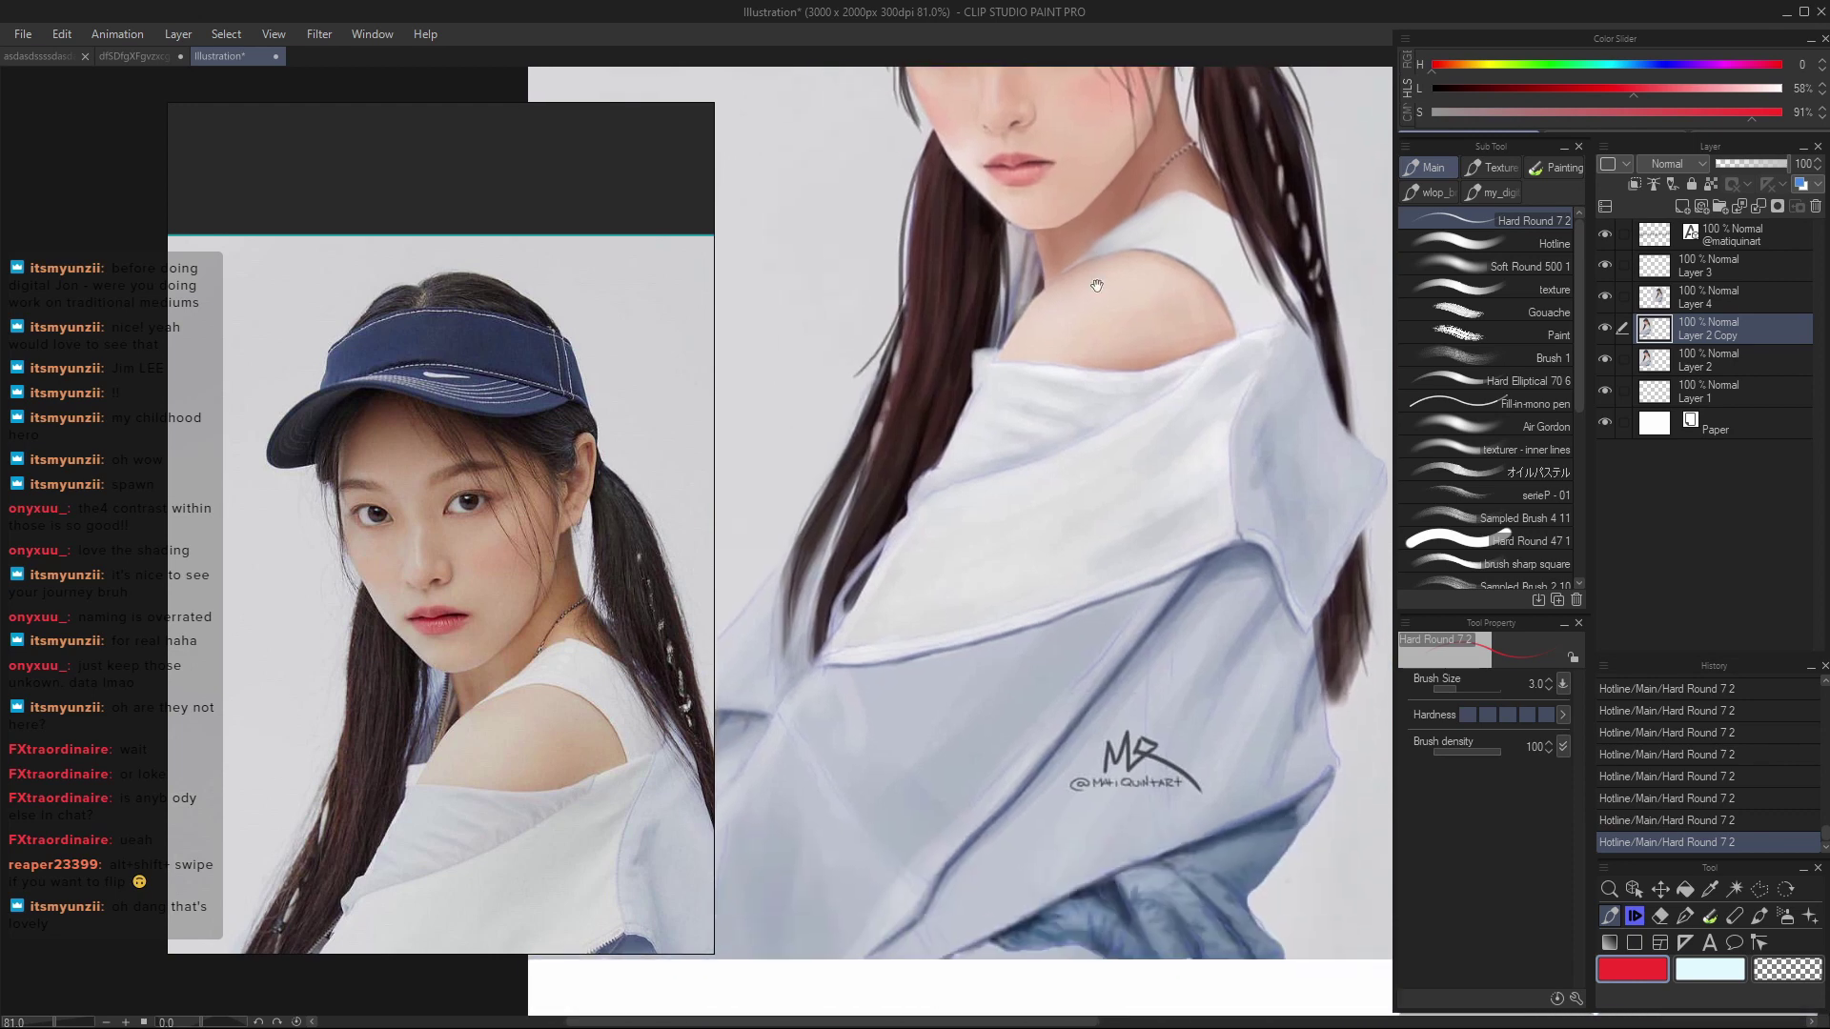
scroll(1097, 285, "down", 5)
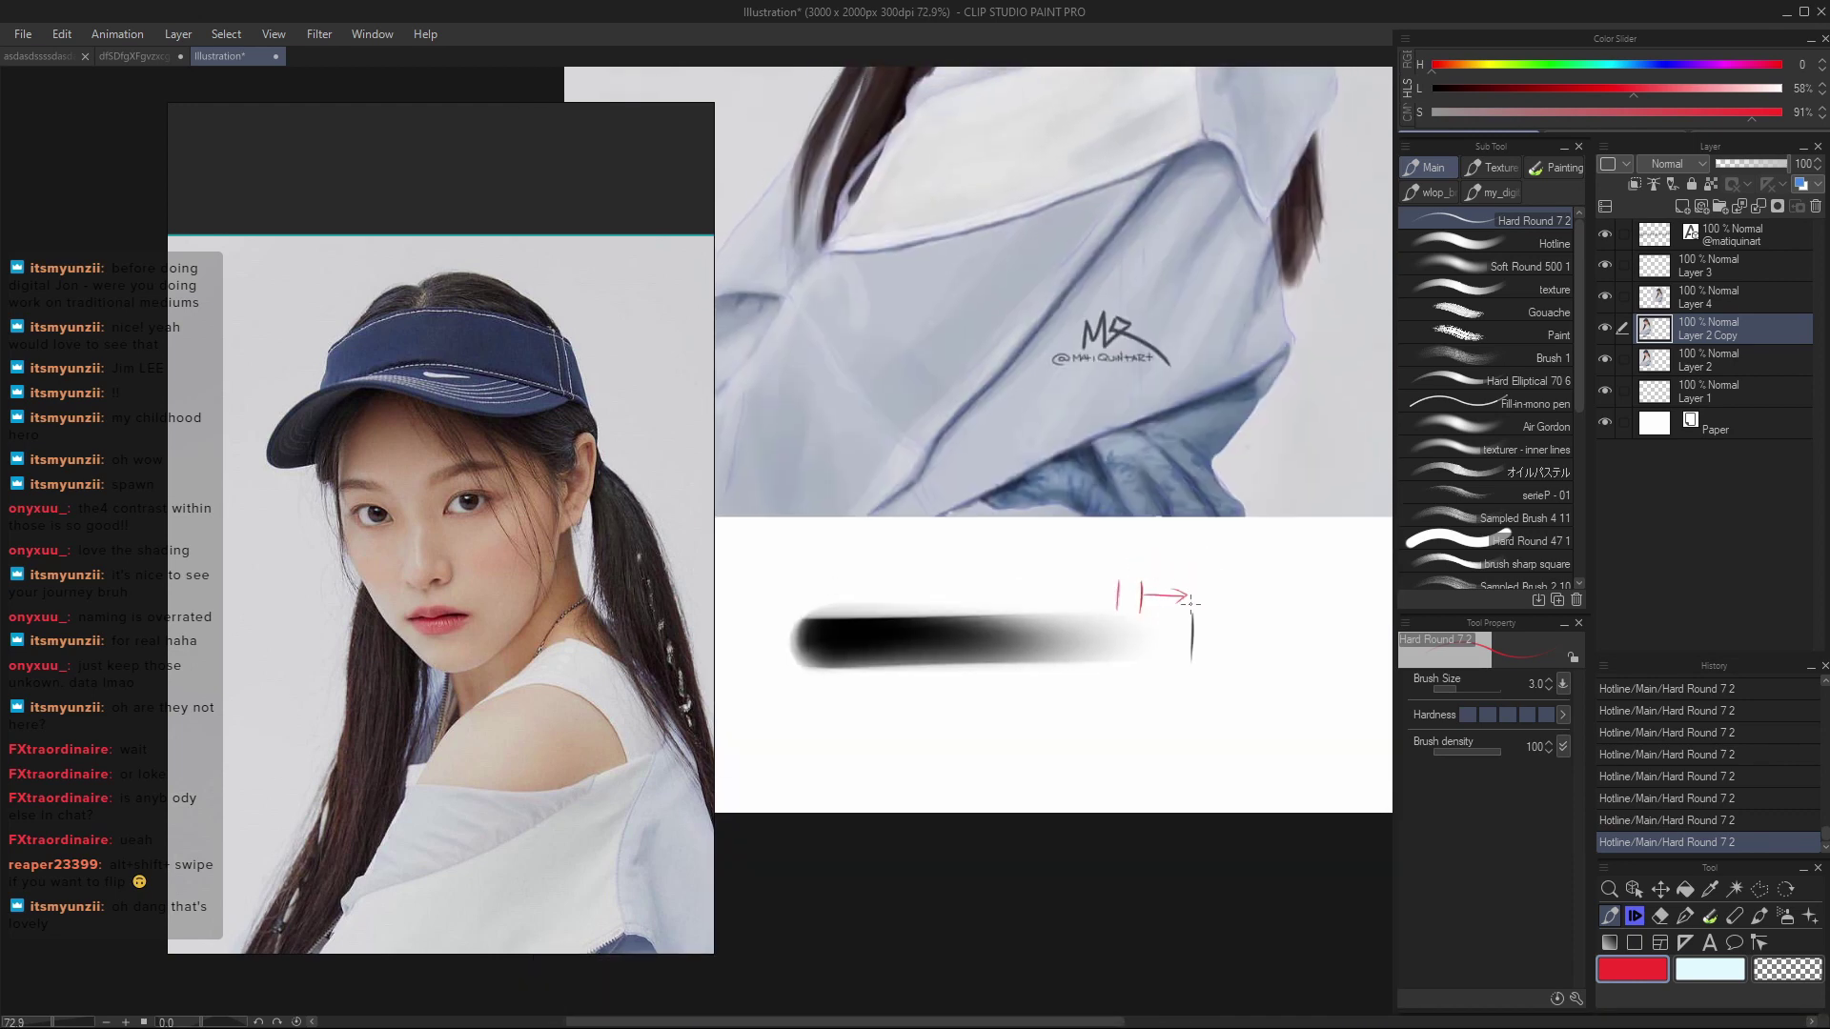
- Try out short red range marks above the arrow at the gradient's light end, at brush size 3
key("ctrl+z")
key("ctrl+z")
key("ctrl+y")
key("ctrl+y")
key("ctrl+z")
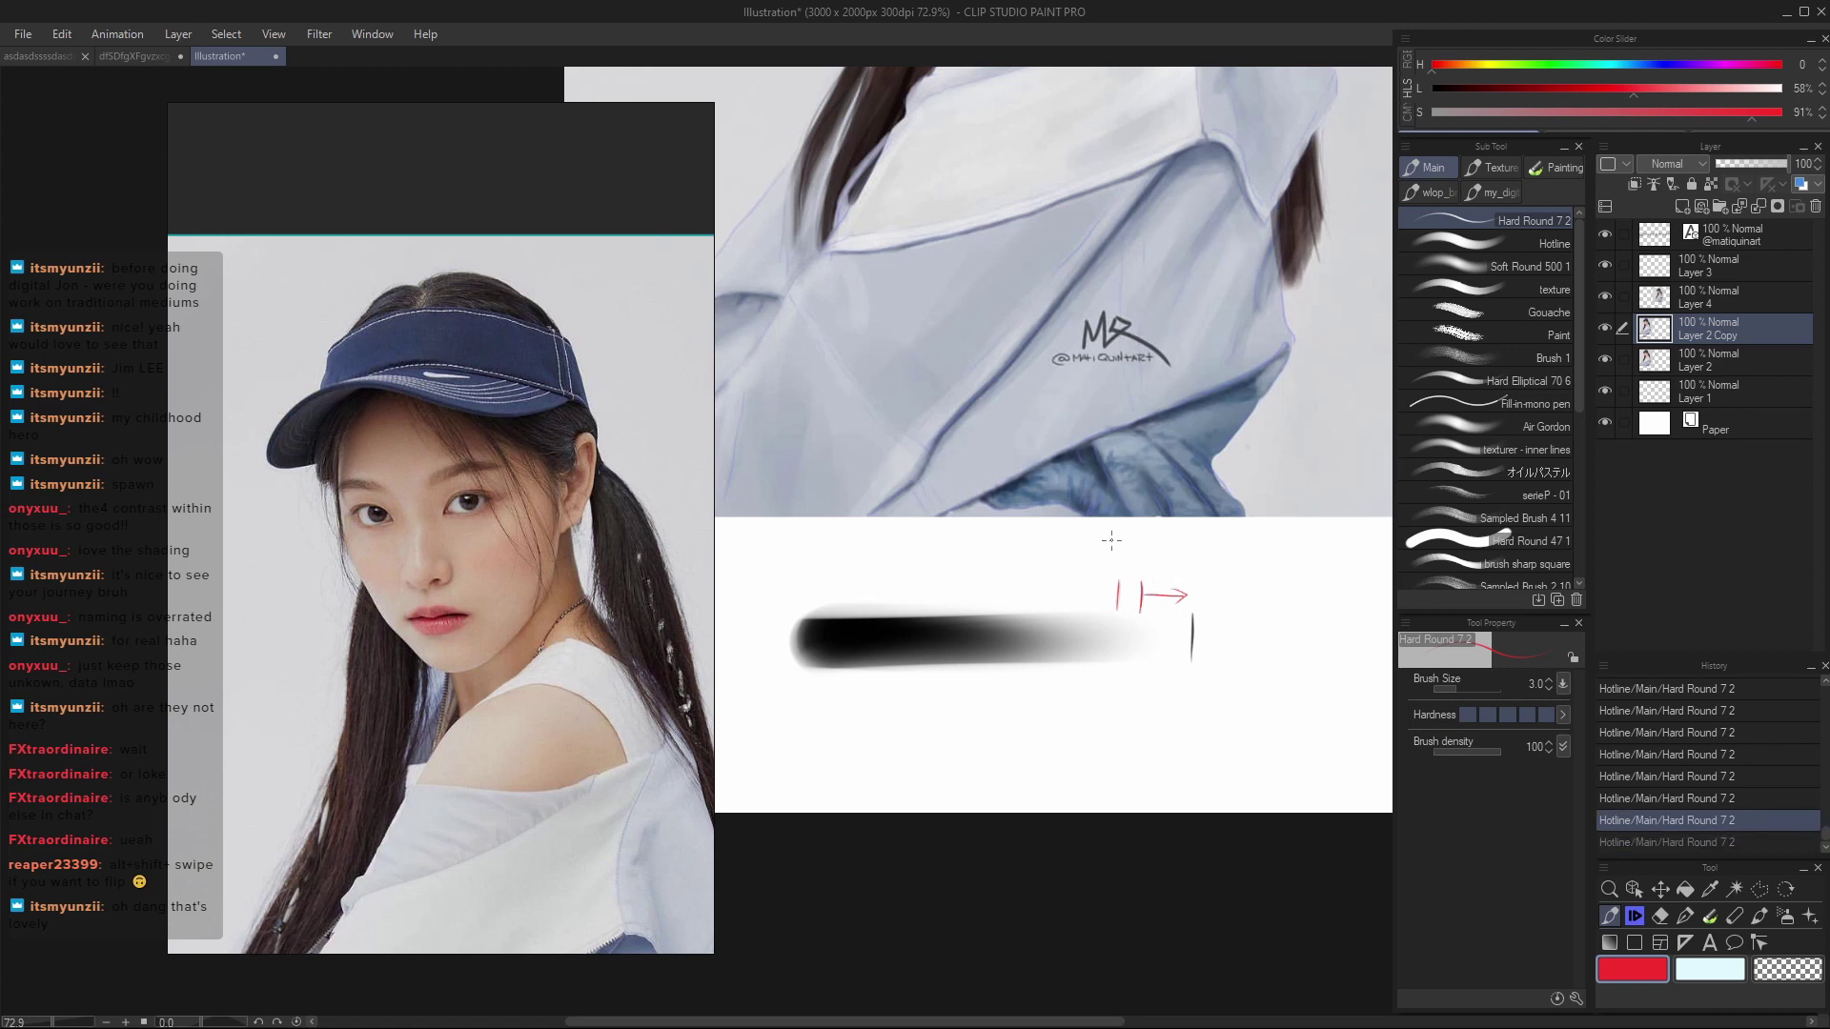
mouse_move(1179, 589)
left_mouse_down()
mouse_move(1194, 558)
mouse_move(1148, 554)
left_mouse_up()
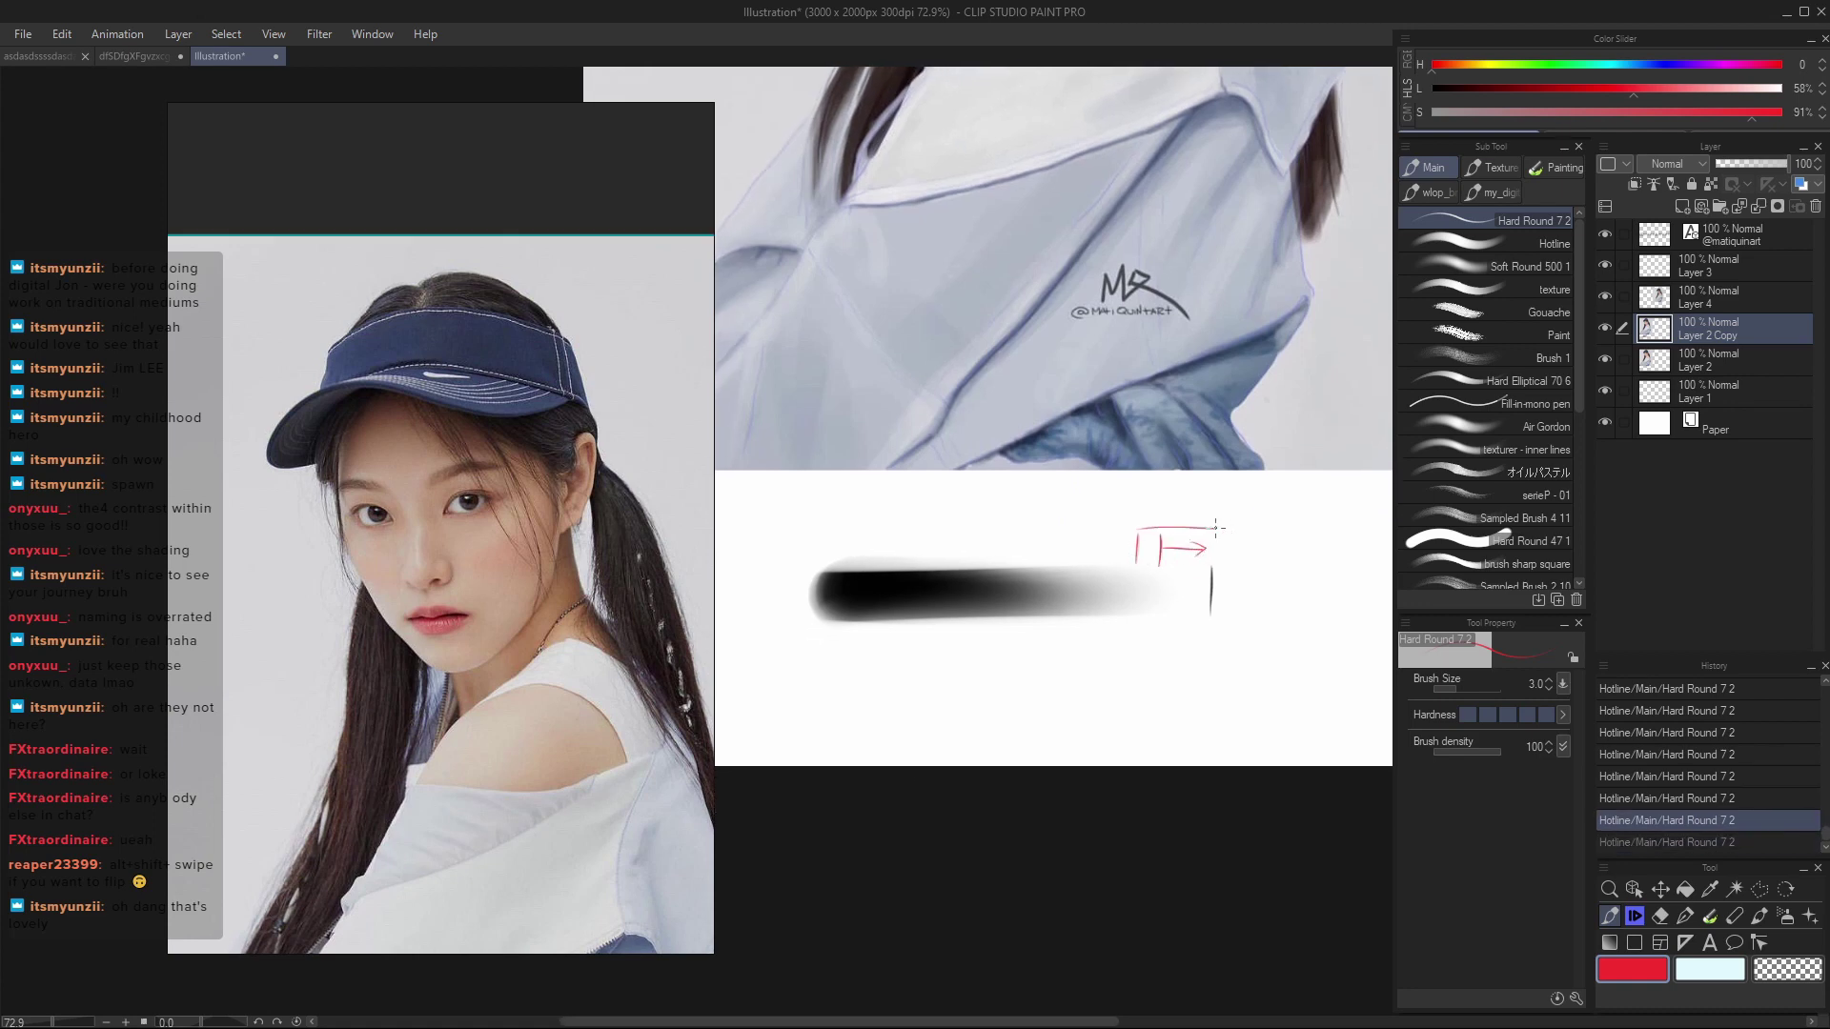
key("ctrl+z")
left_click_drag(1140, 509, 1139, 522)
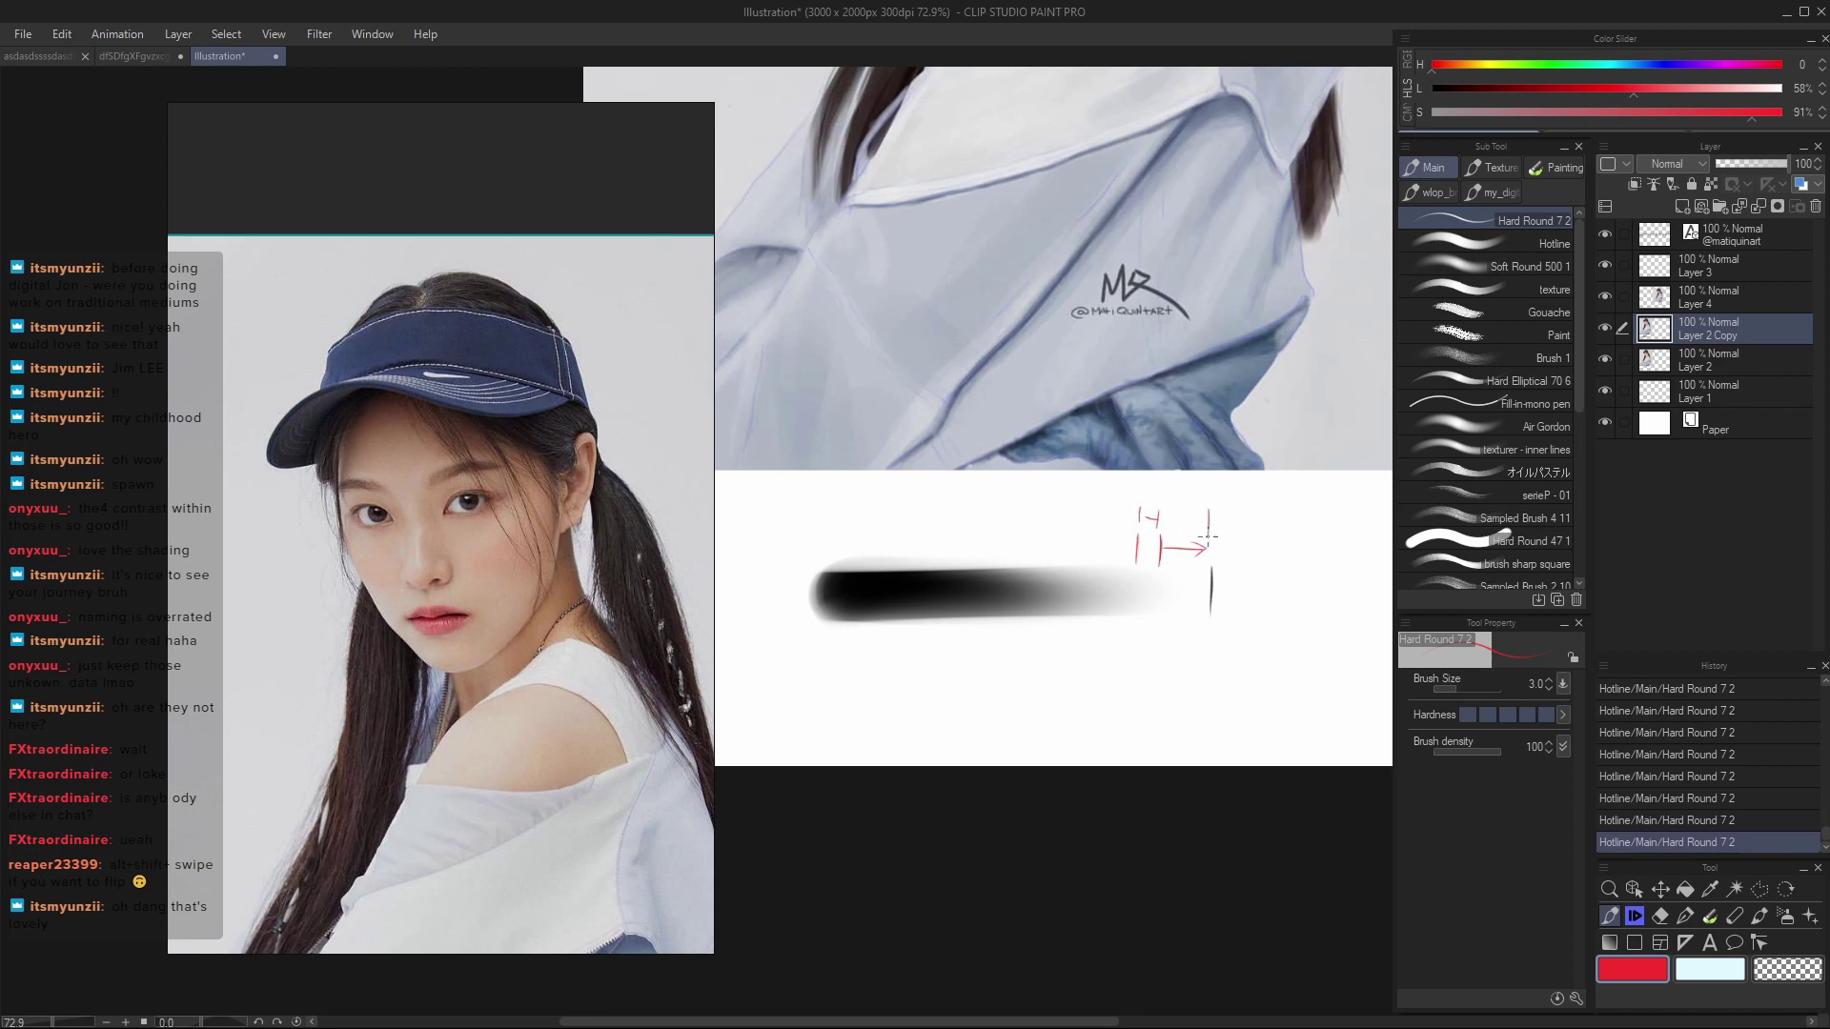
- Undo the last range marks and erase the small leftover ticks beside the red arrow with the Hard eraser
key("ctrl+z")
key("ctrl+y")
key("ctrl+z")
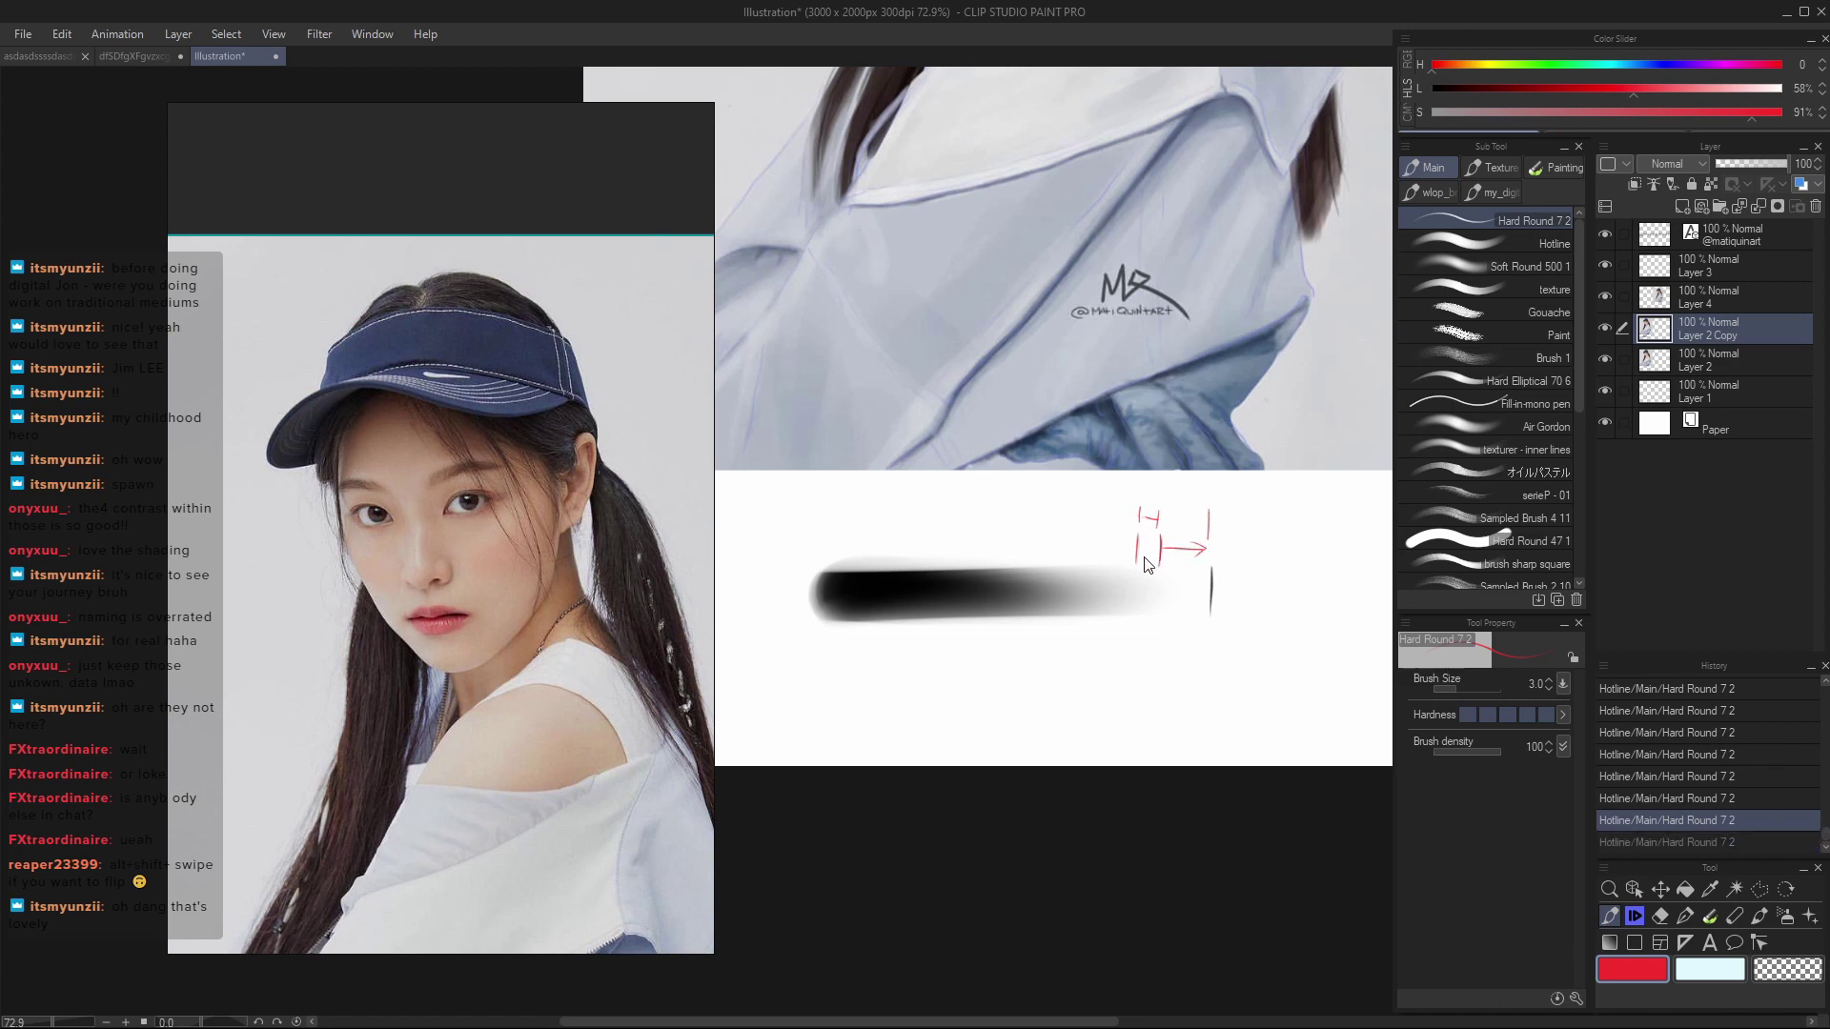
key("ctrl+z")
key("ctrl+y")
key("ctrl+z")
mouse_move(1124, 519)
left_mouse_down()
mouse_move(839, 515)
mouse_move(929, 527)
left_mouse_up()
key("ctrl+z")
key("ctrl+z")
key("e")
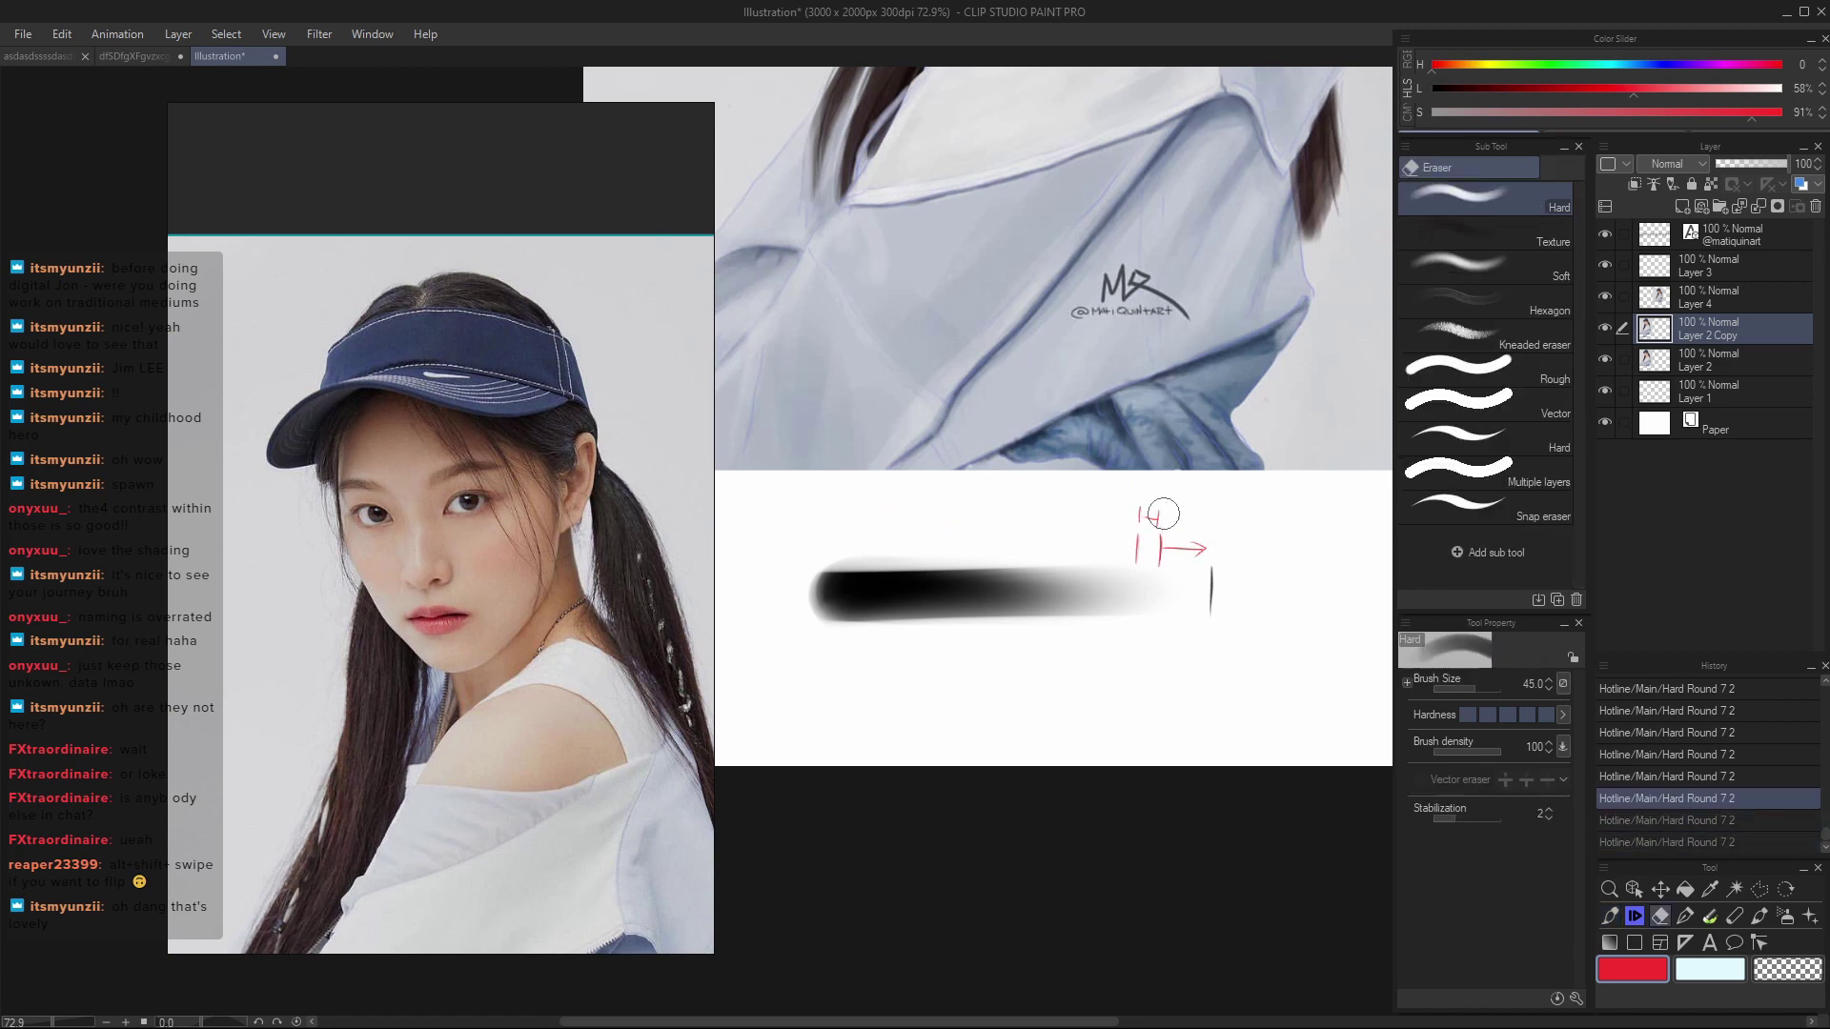
left_click_drag(1156, 518, 1132, 558)
key("p")
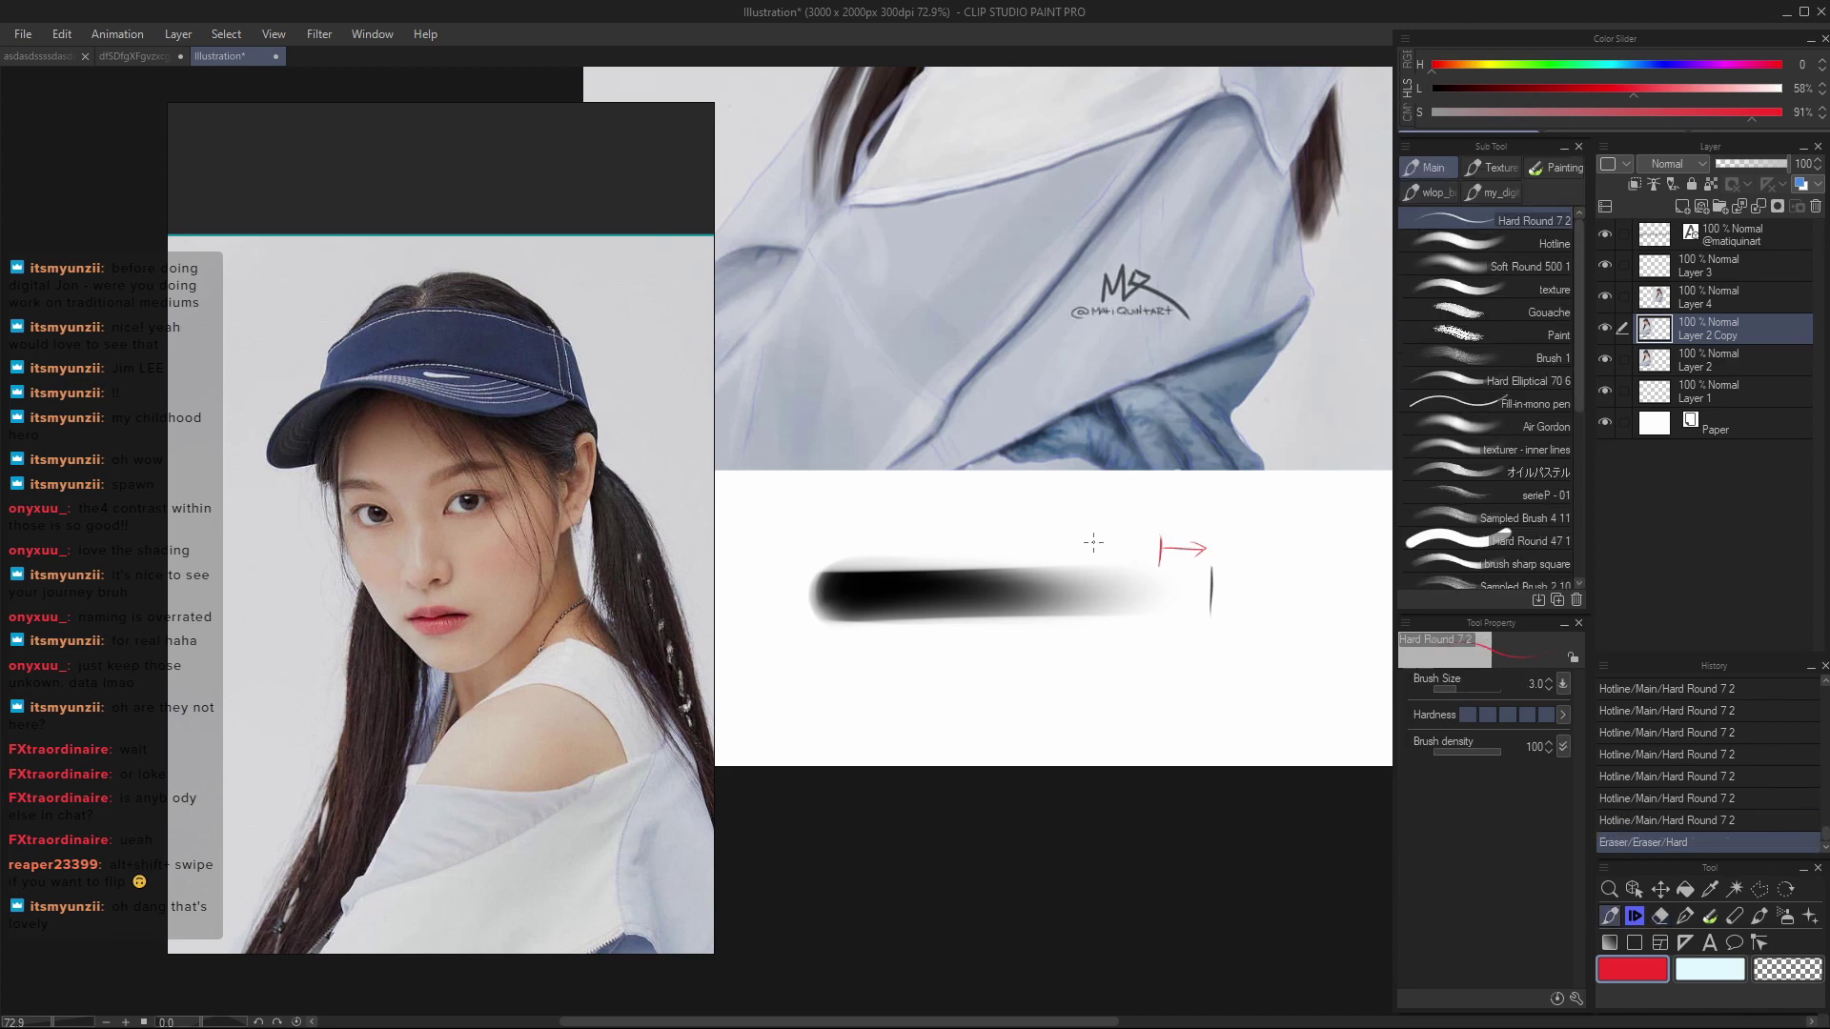
- Mark the gradient's midtone range with a red horizontal line and end tick joined to the arrow's tick
left_click(1093, 542)
key("ctrl+z")
left_click(1160, 544, "shift")
key("ctrl+z")
left_click(1162, 543, "shift")
key("ctrl+z")
left_click(1210, 520, "shift")
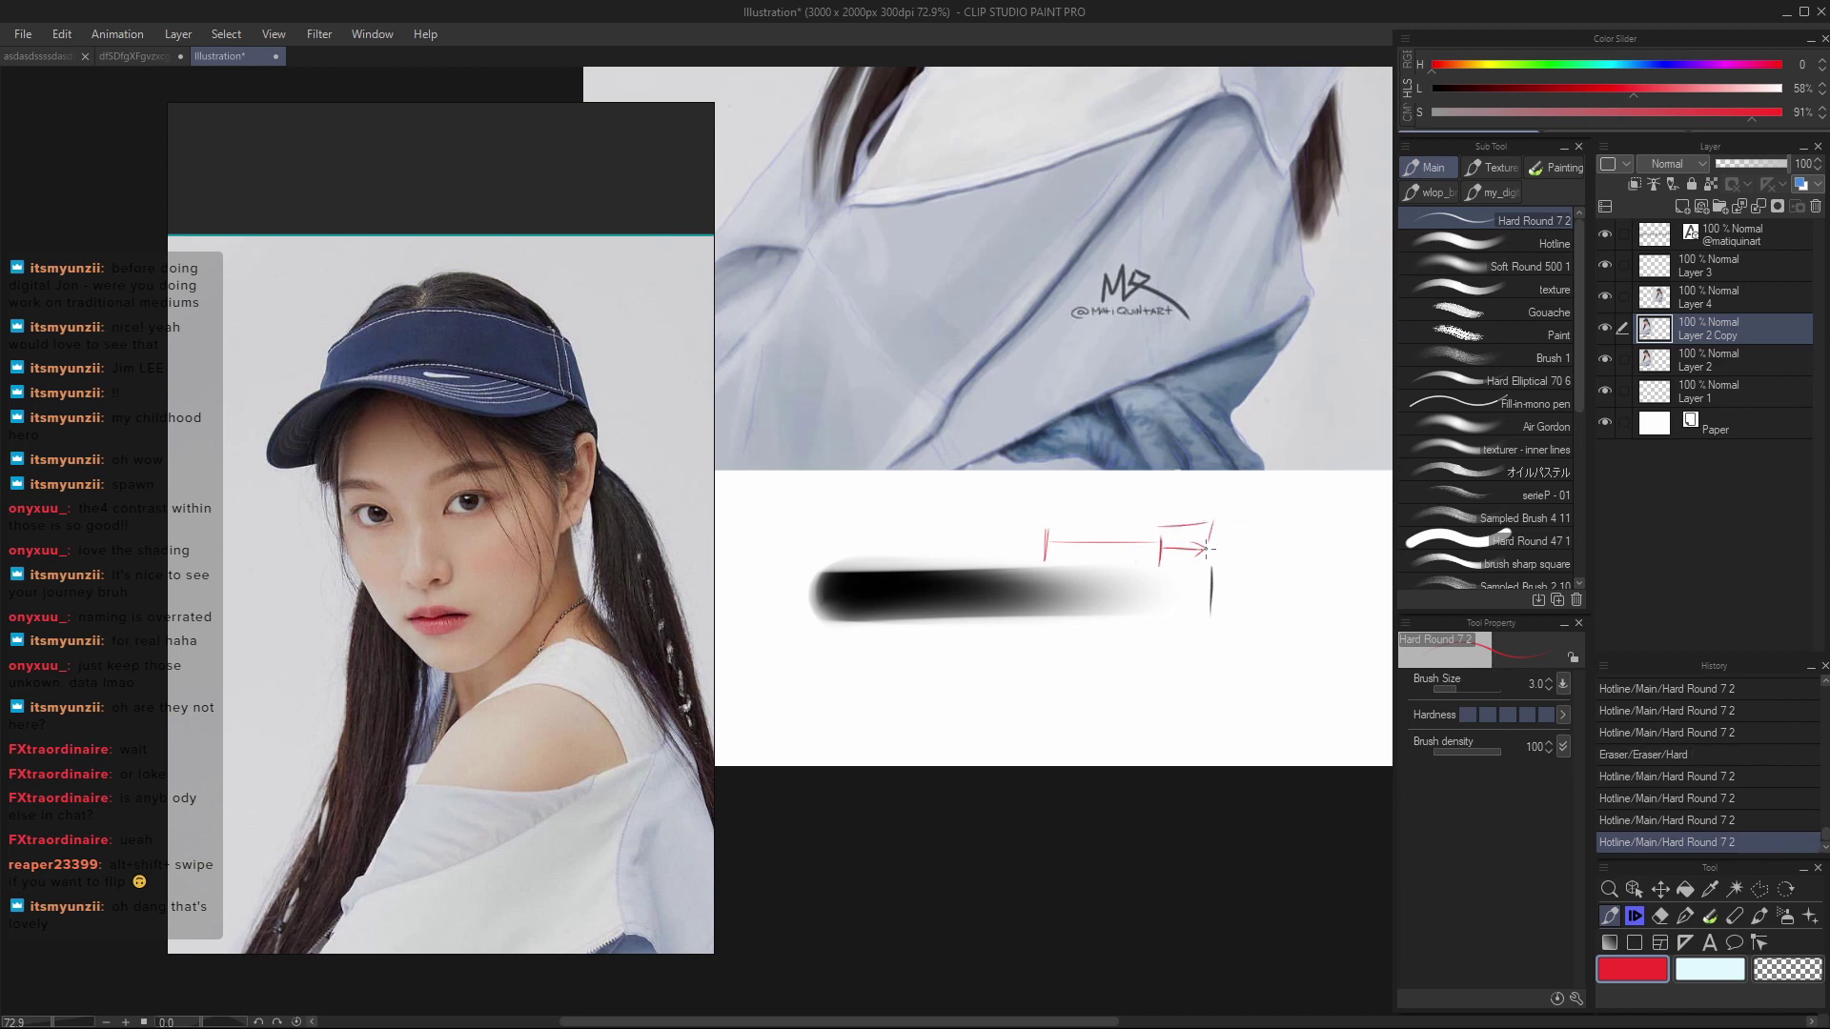
left_click_drag(1213, 548, 1213, 518)
key("ctrl+z")
key("ctrl+z")
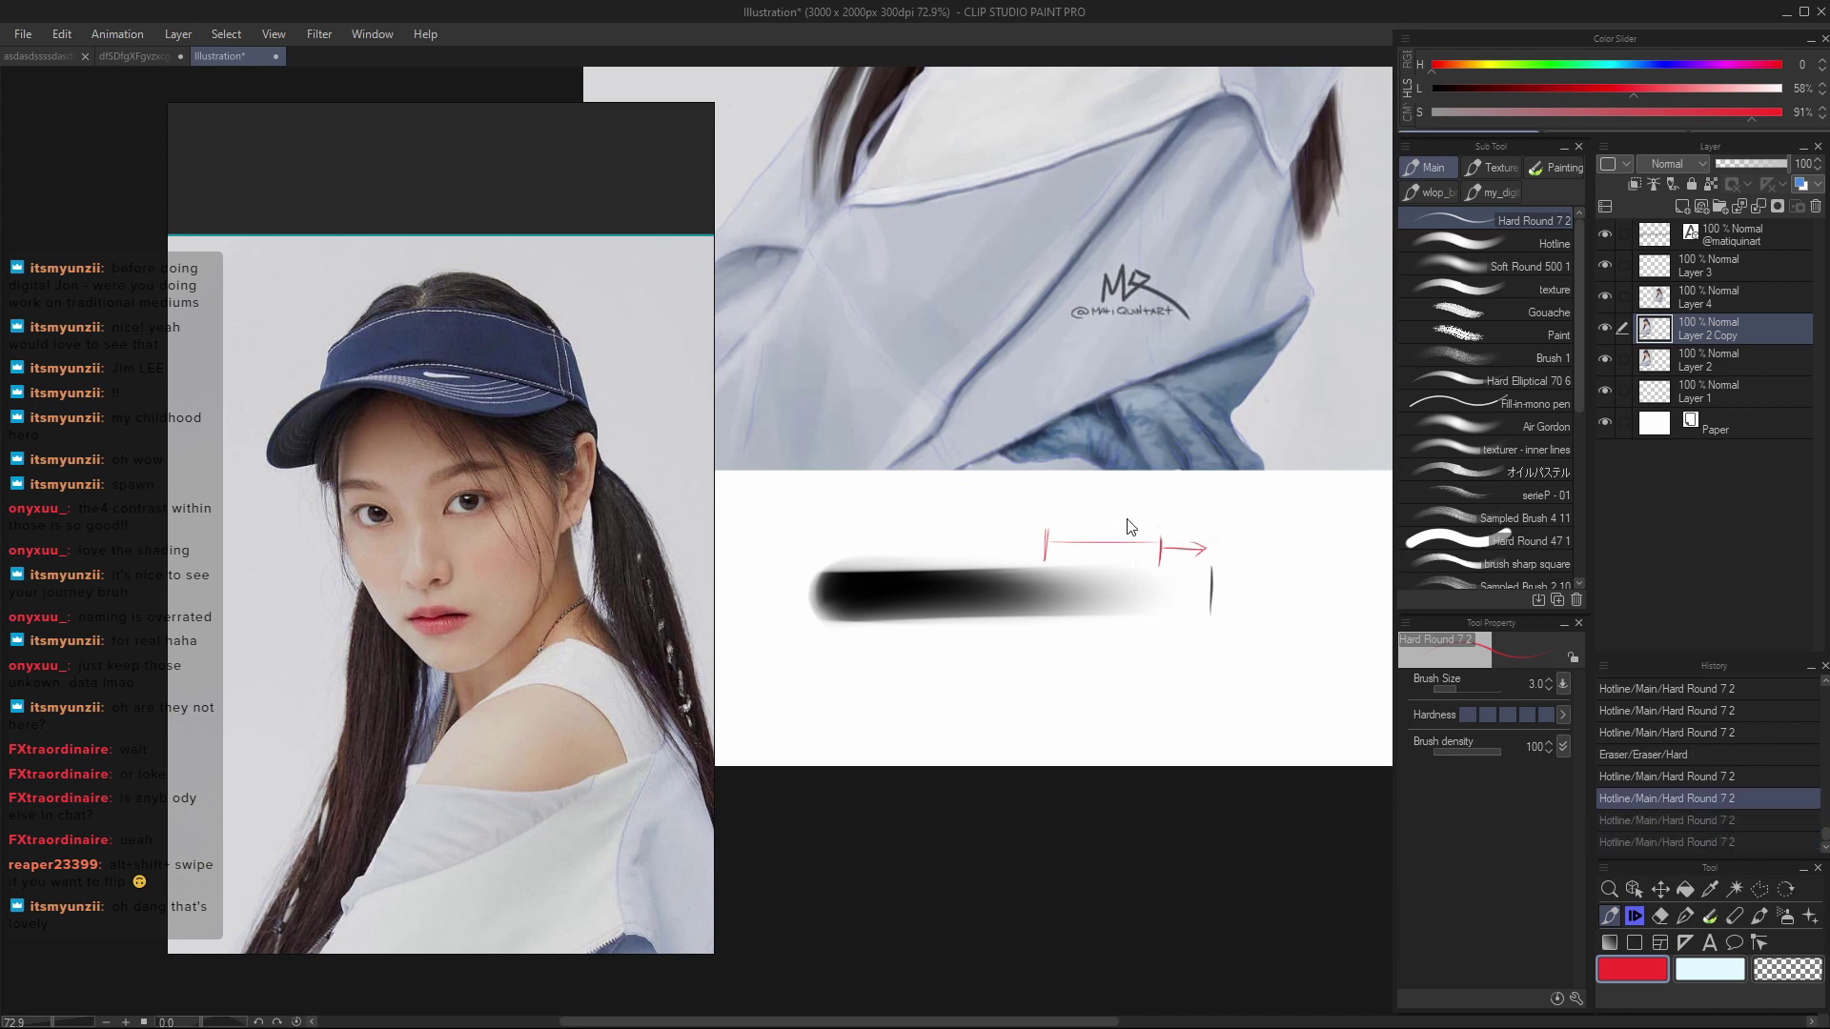
left_click(1018, 542, "shift")
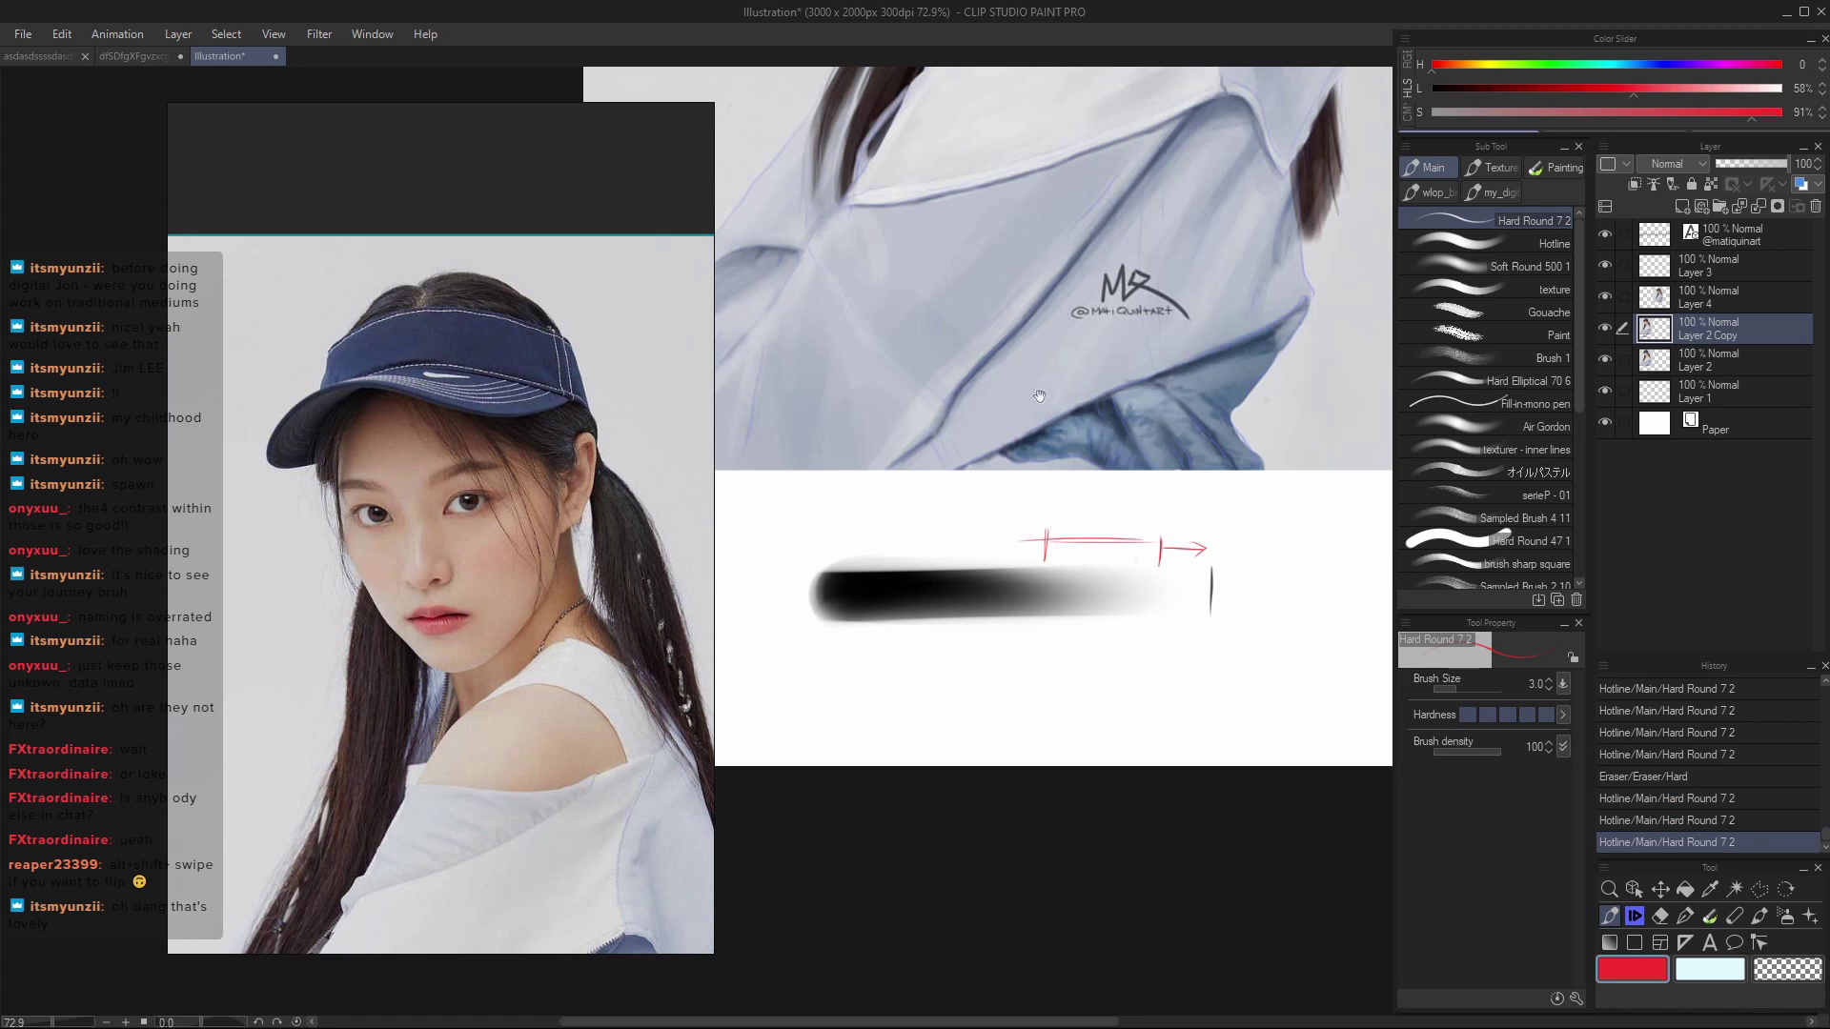
- Draw a red tick above the gradient's darkest end and undo the stray strokes next to it
scroll(1032, 554, "up", 1)
left_click_drag(860, 615, 974, 566)
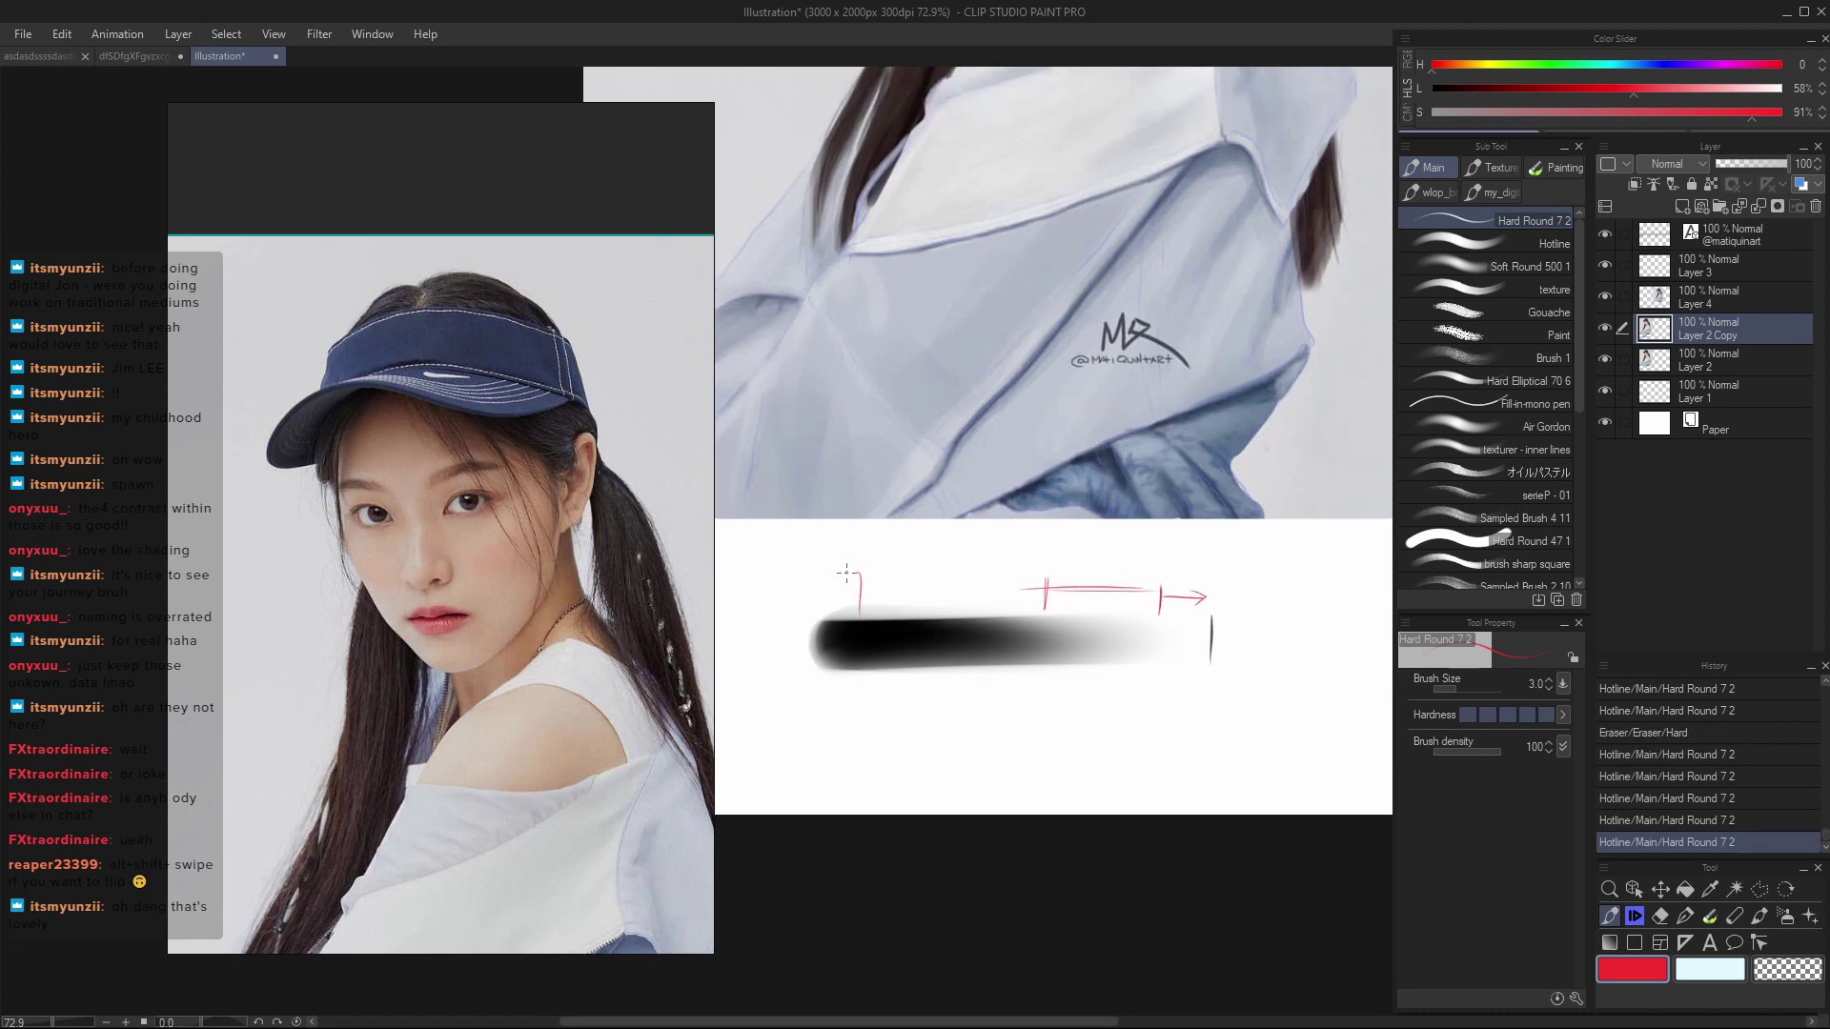
key("ctrl+z")
key("ctrl+z")
- Erase all the red range marks above the gradient bar with the Hard eraser
key("e")
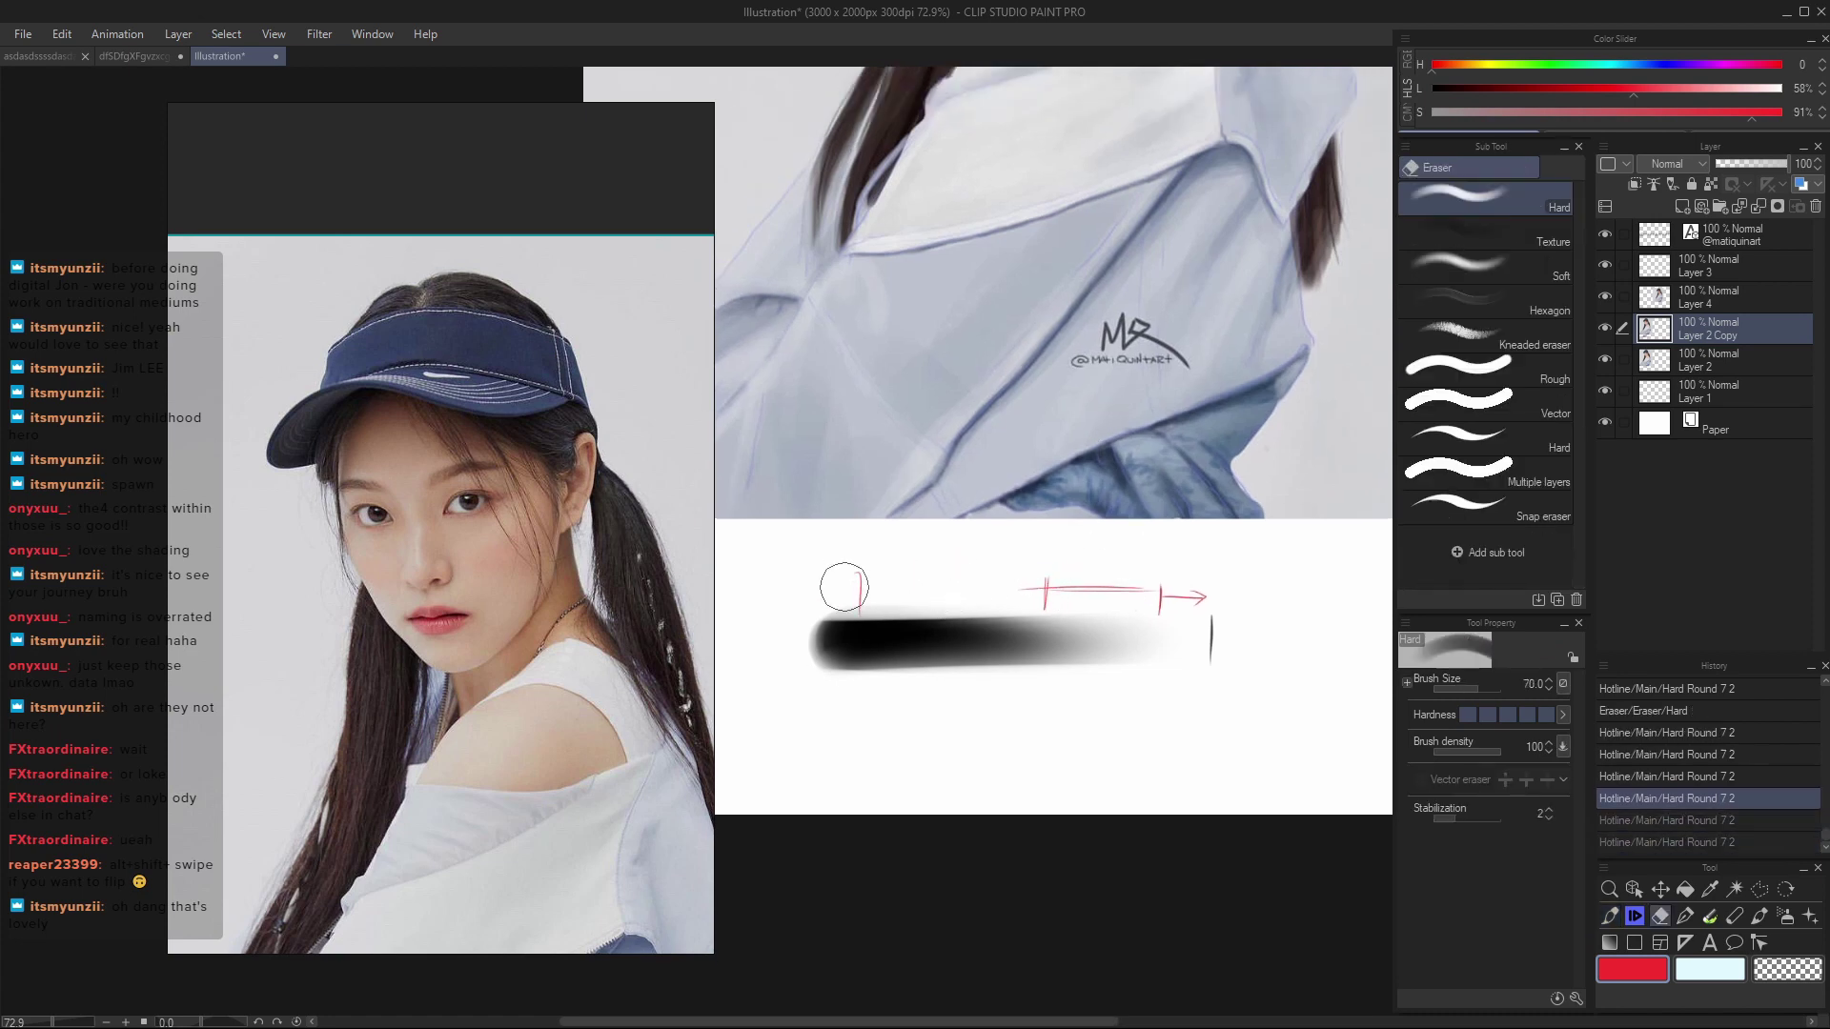
left_click_drag(844, 586, 1182, 591)
key("p")
key("ctrl+z")
key("e")
left_click_drag(858, 587, 1178, 570)
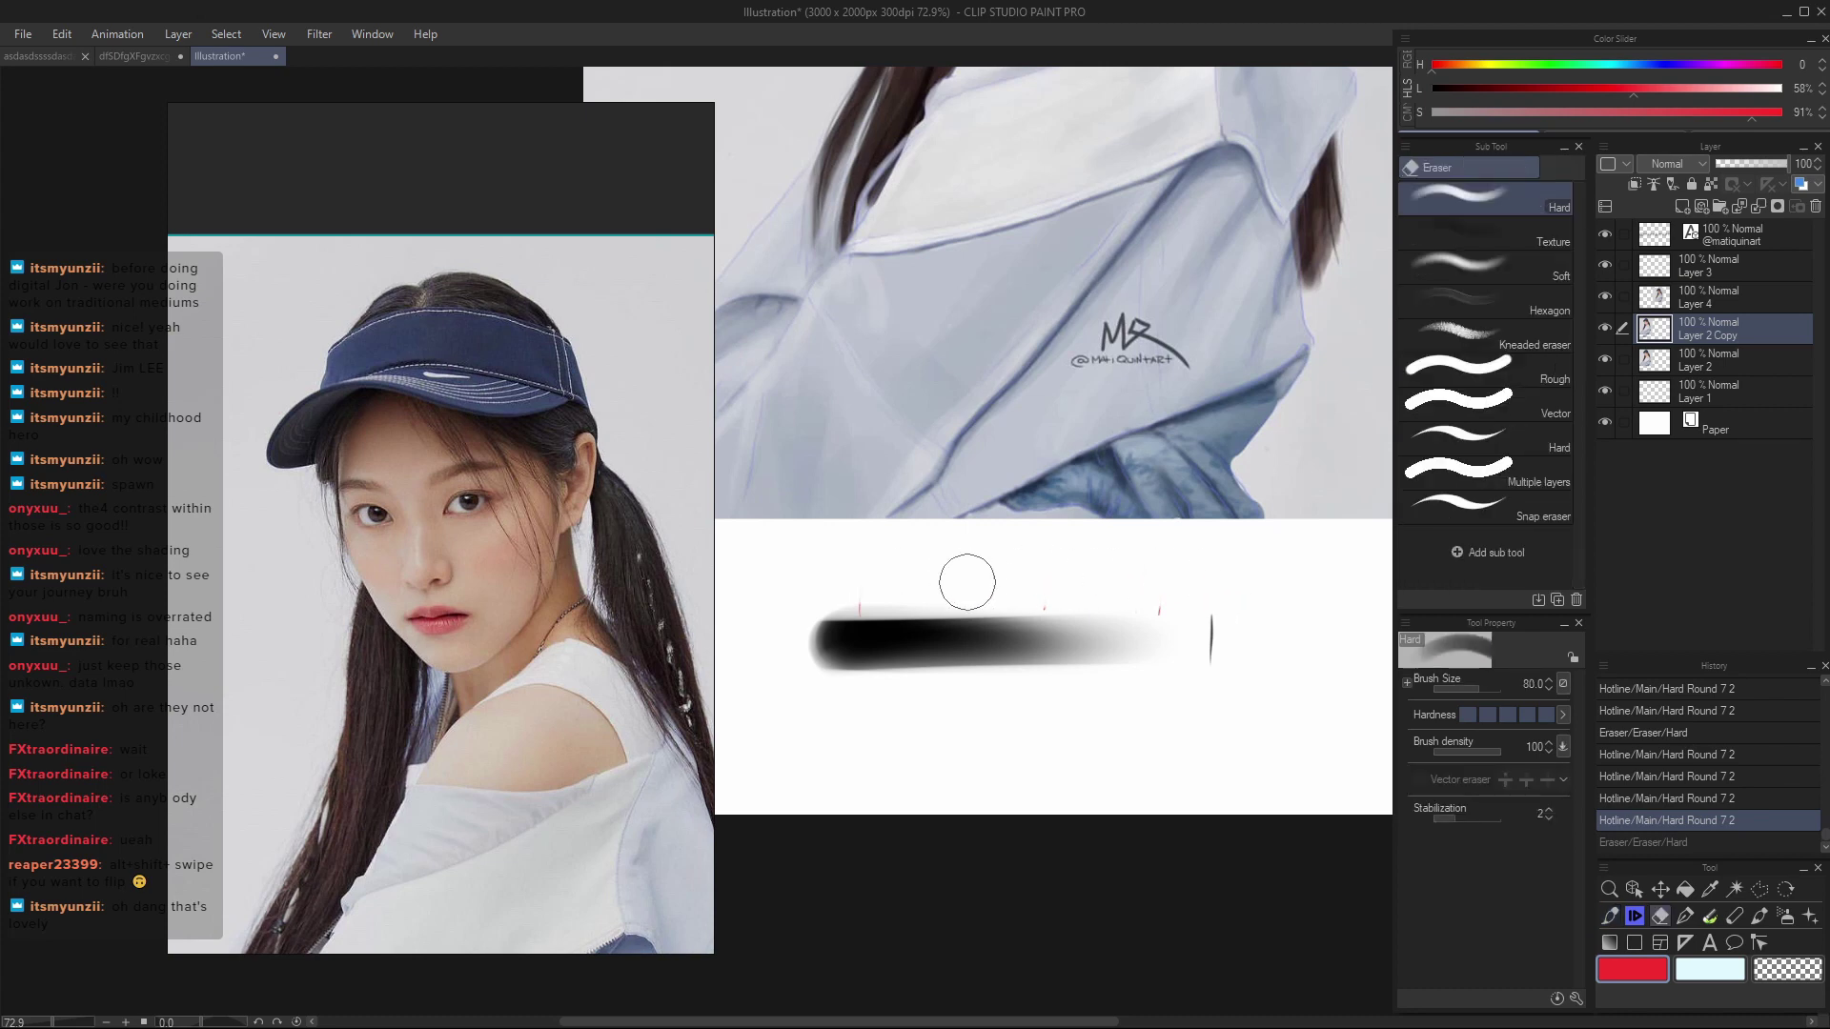
left_click_drag(968, 583, 1194, 611)
key("p")
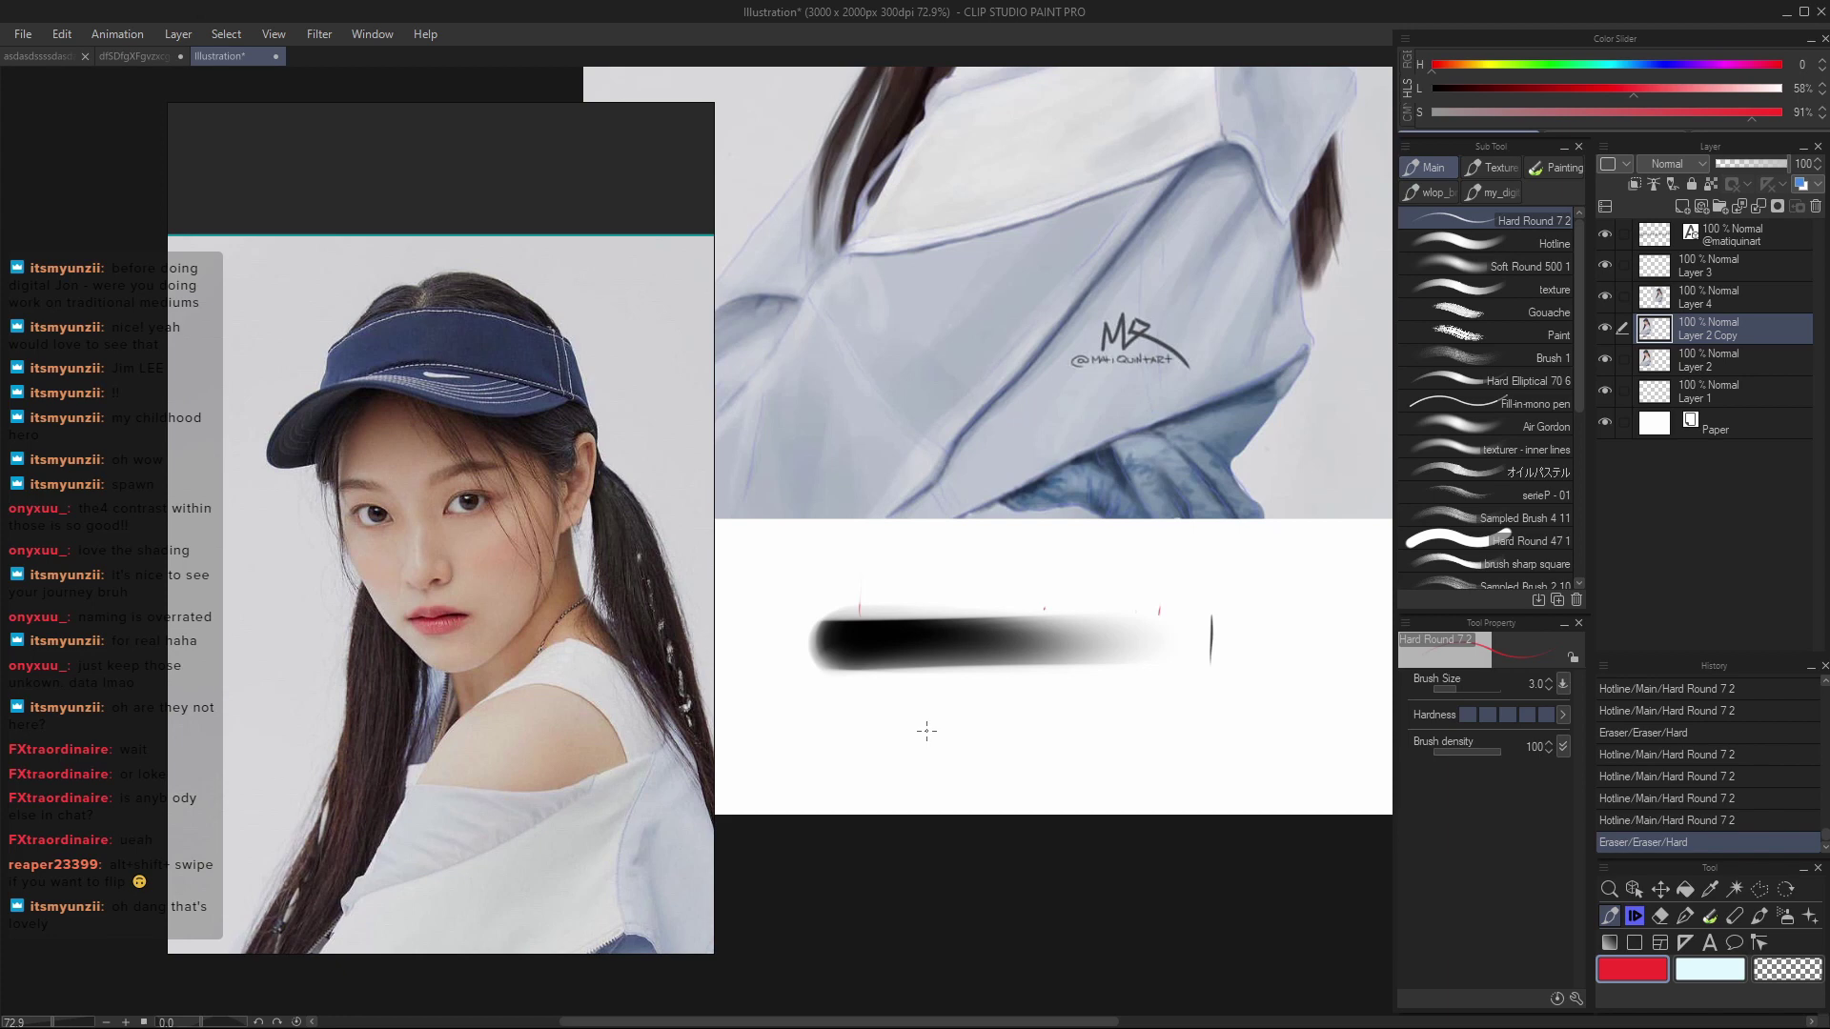
key("e")
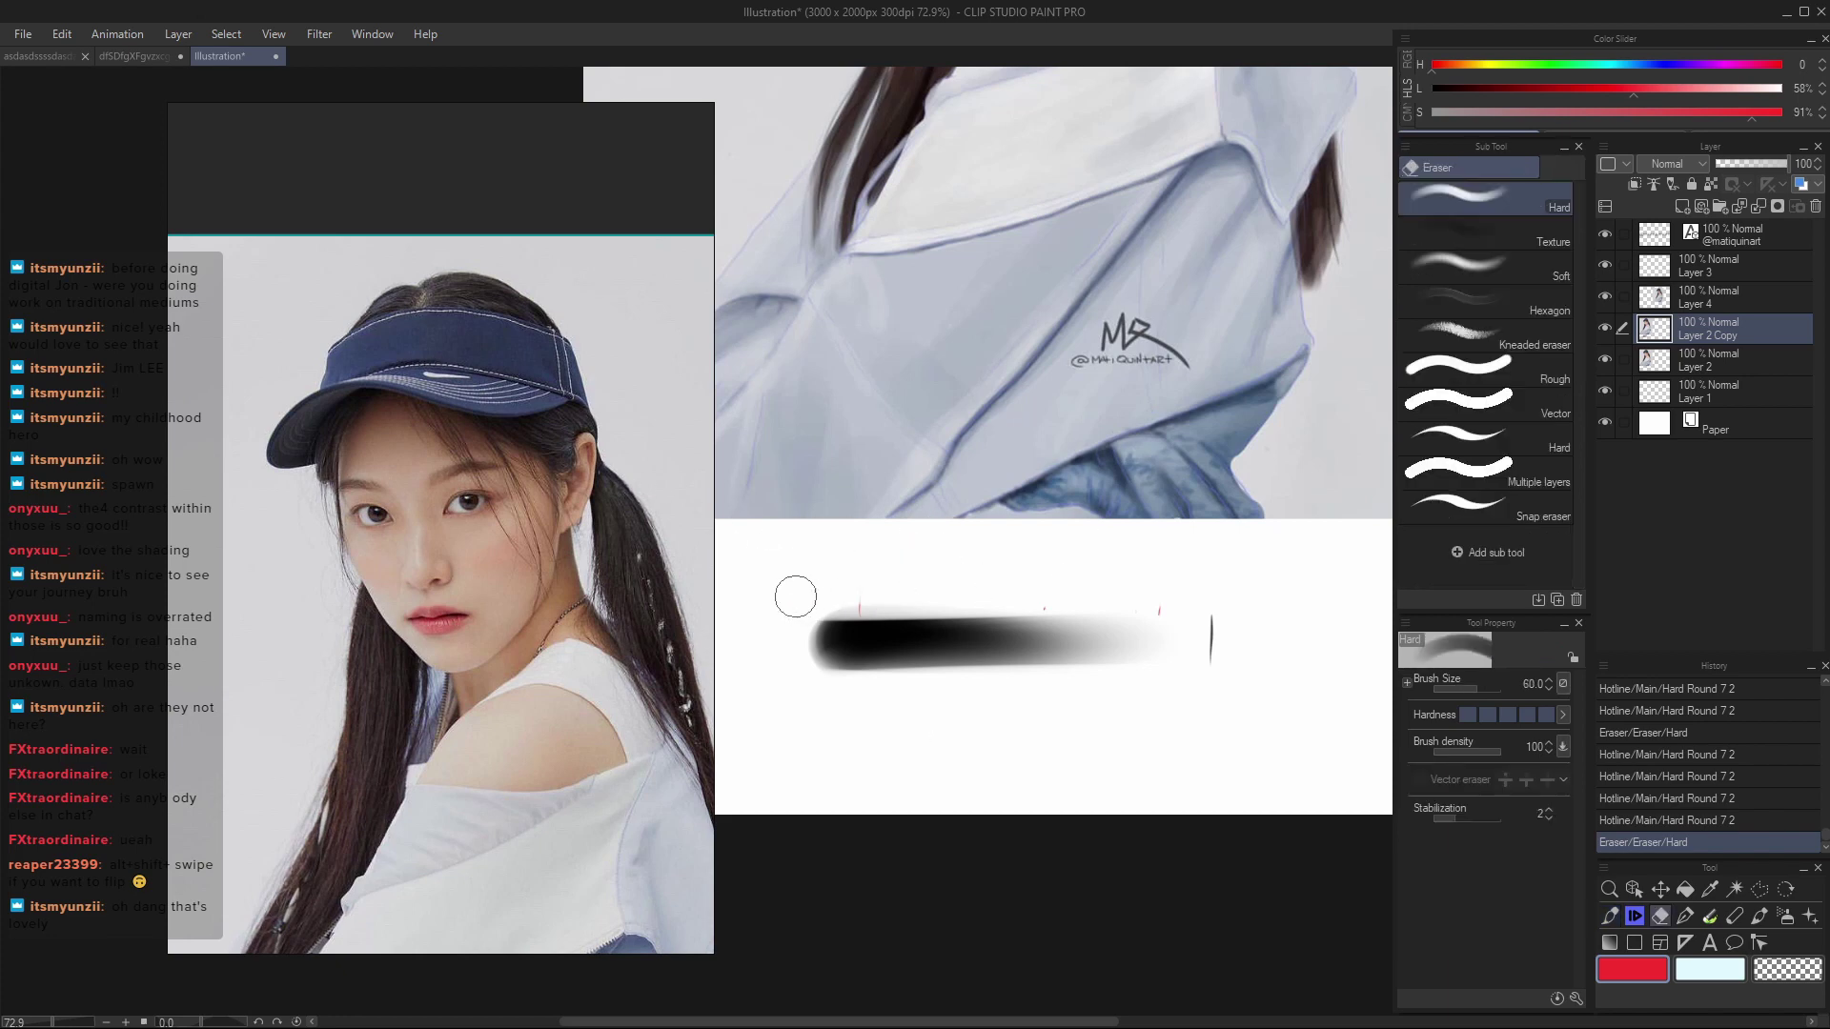
left_click_drag(796, 597, 1048, 608)
key("p")
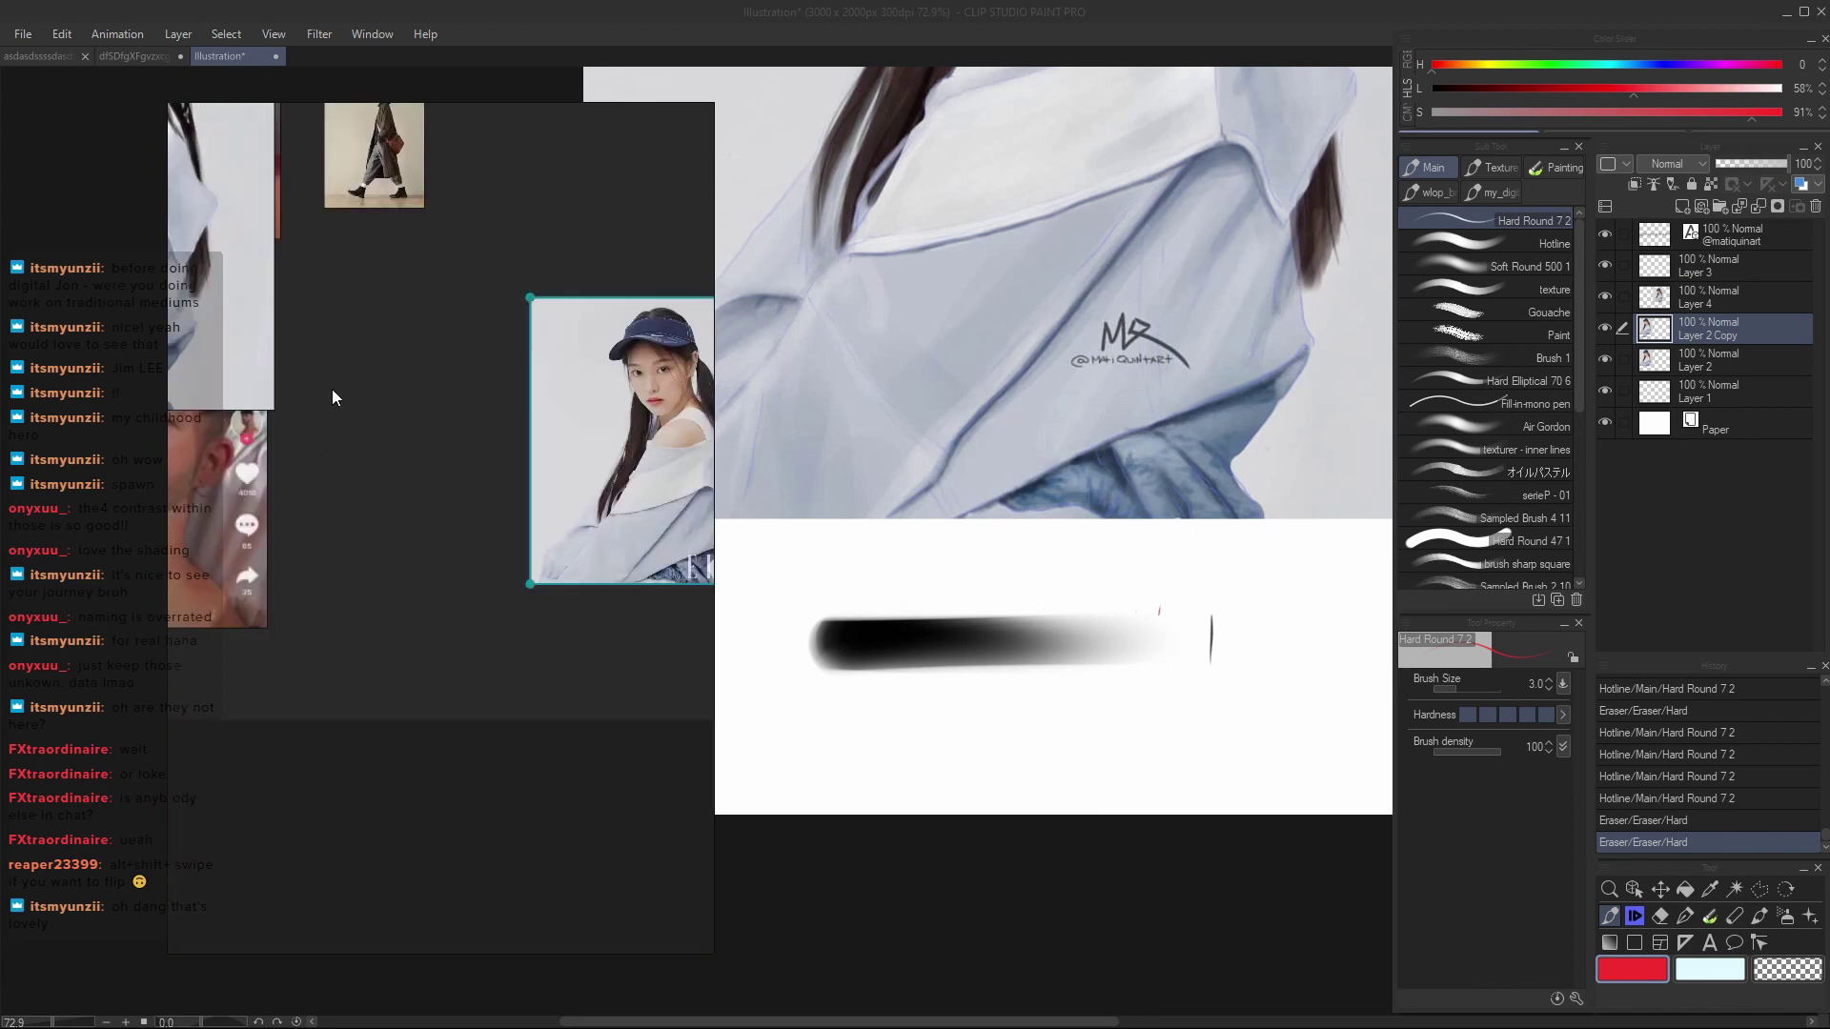
- Bring the full reference photo of the woman in the visor into view on the reference board
left_click_drag(581, 429, 419, 330)
scroll(535, 256, "down", 2)
scroll(514, 462, "up", 6)
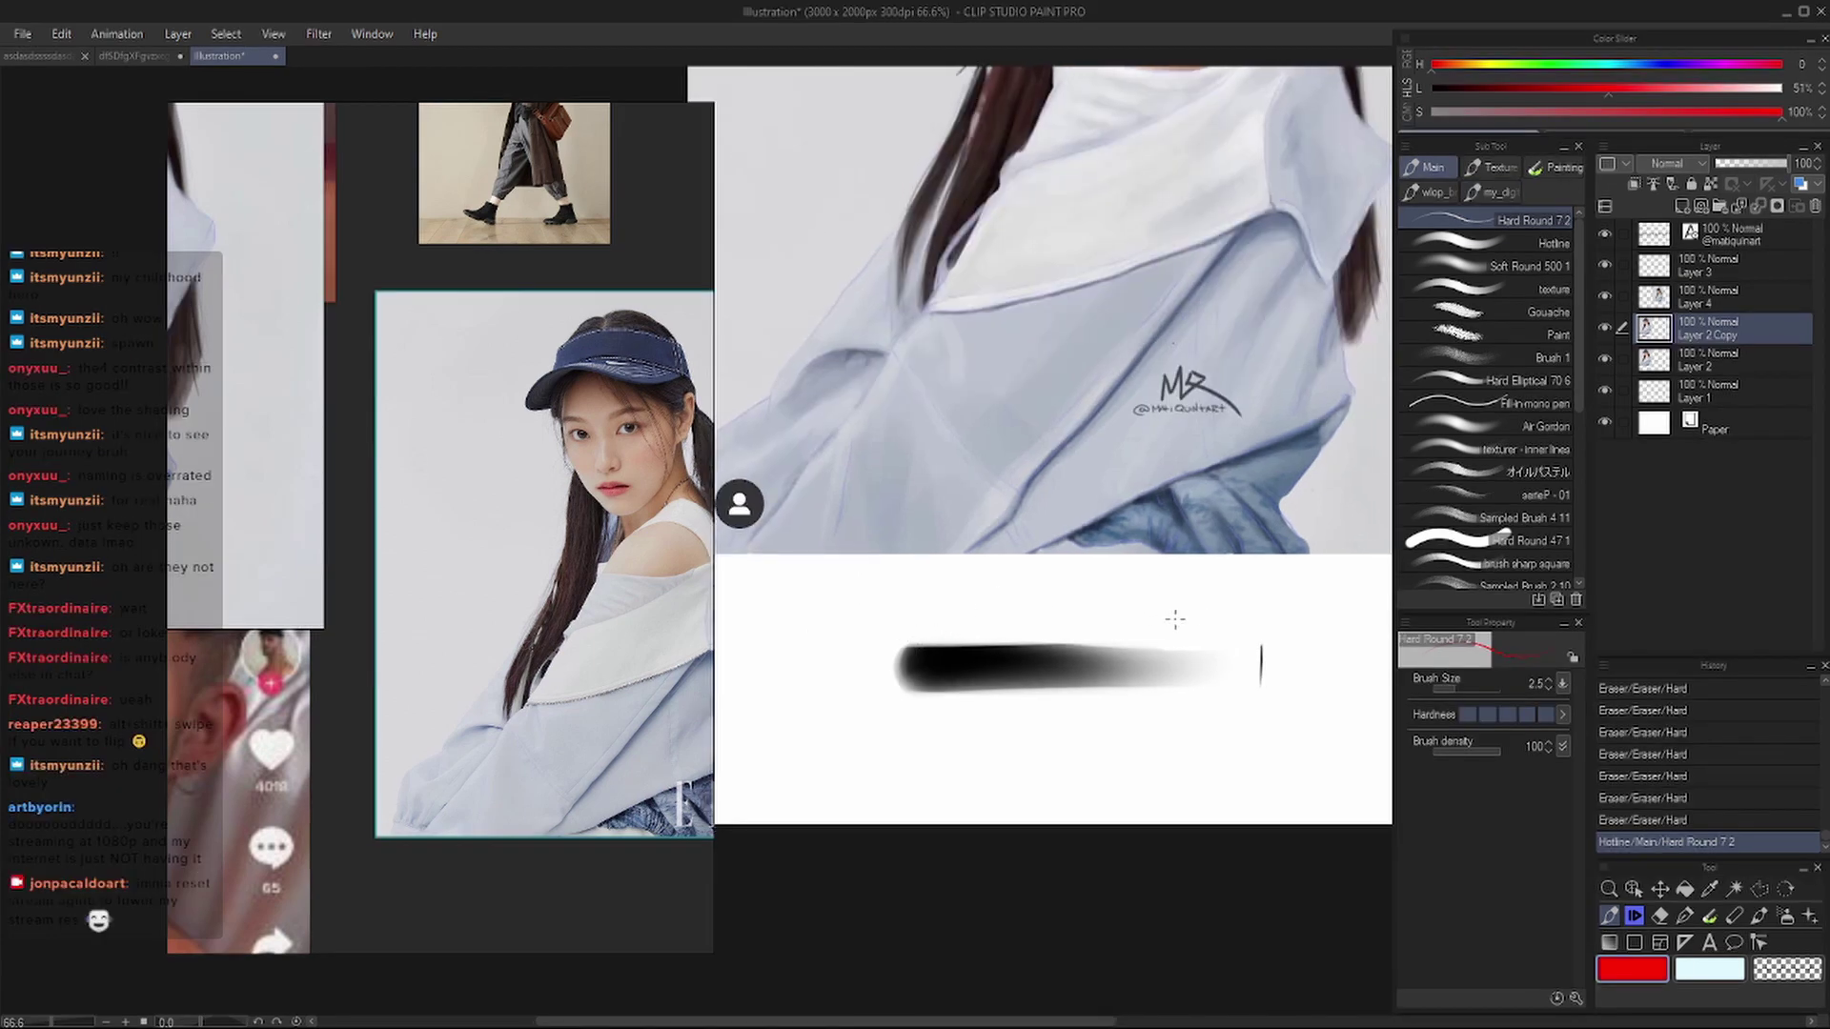
- Mark the span from the gradient's light end to the black limit line in red at brush size 2.5
key("ctrl+z")
scroll(1188, 535, "up", 3)
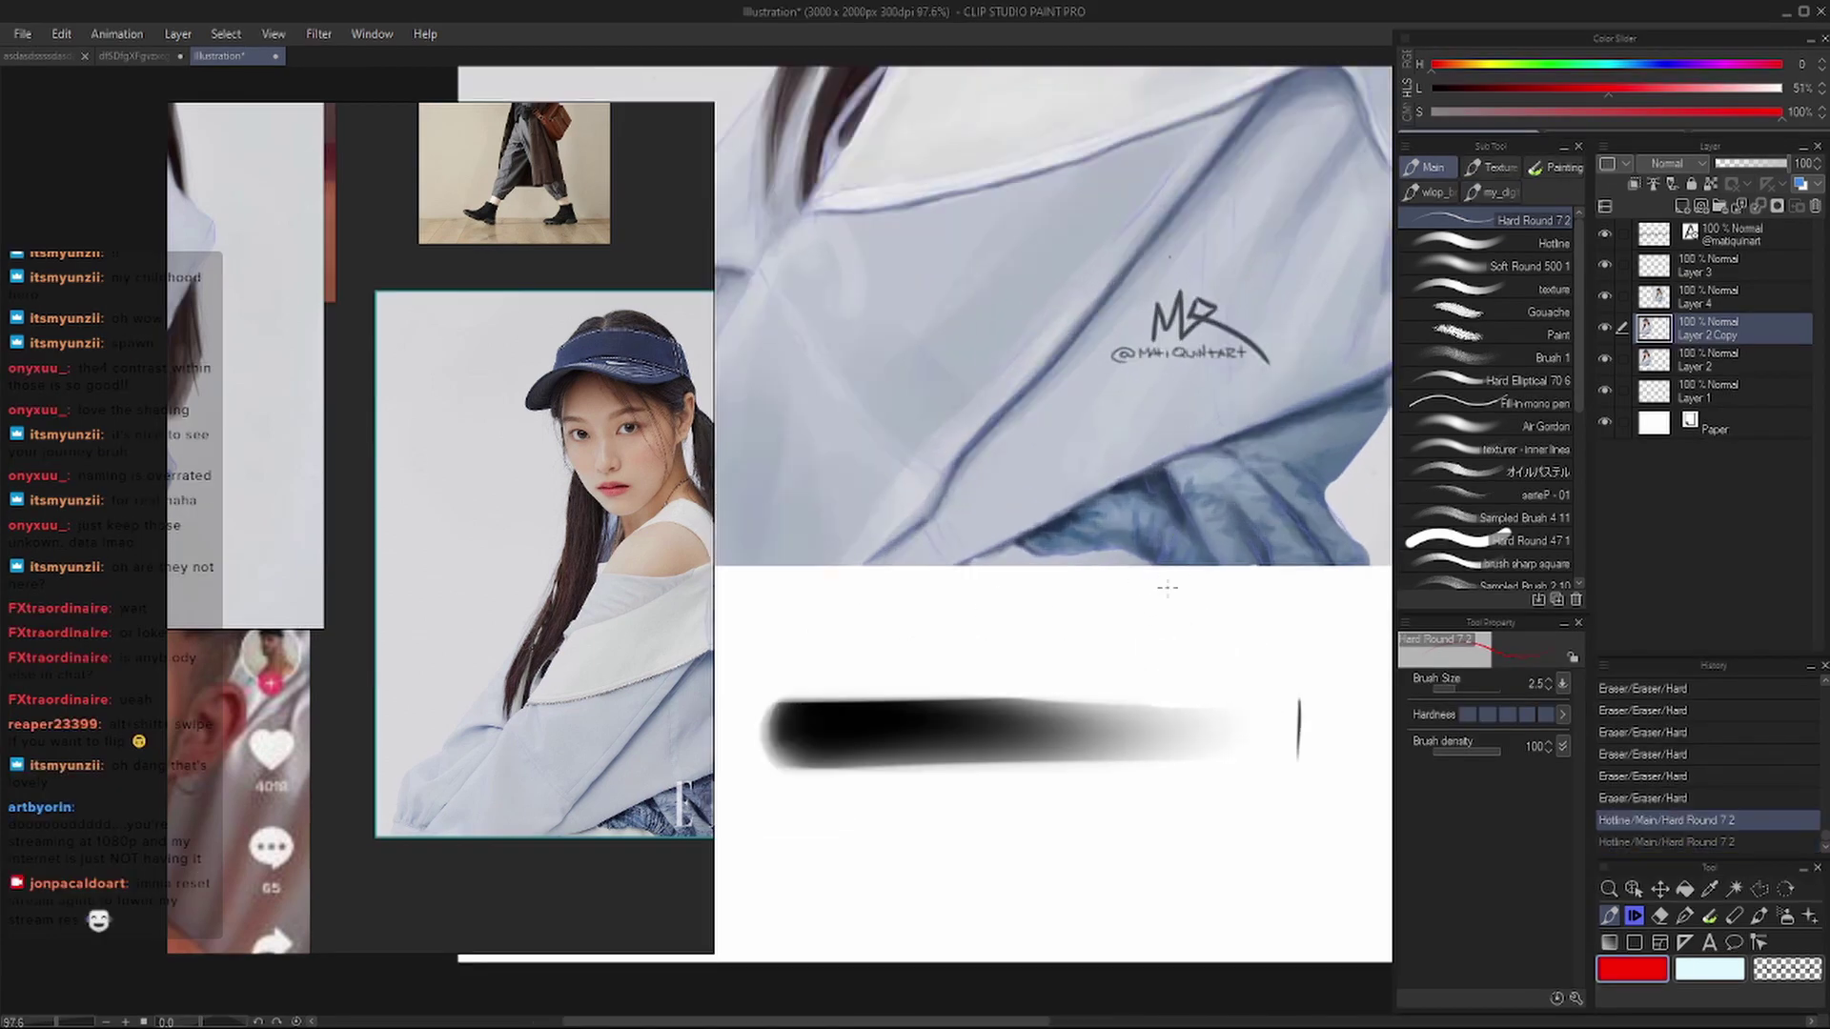
key("ctrl+y")
key("ctrl+z")
key("ctrl+y")
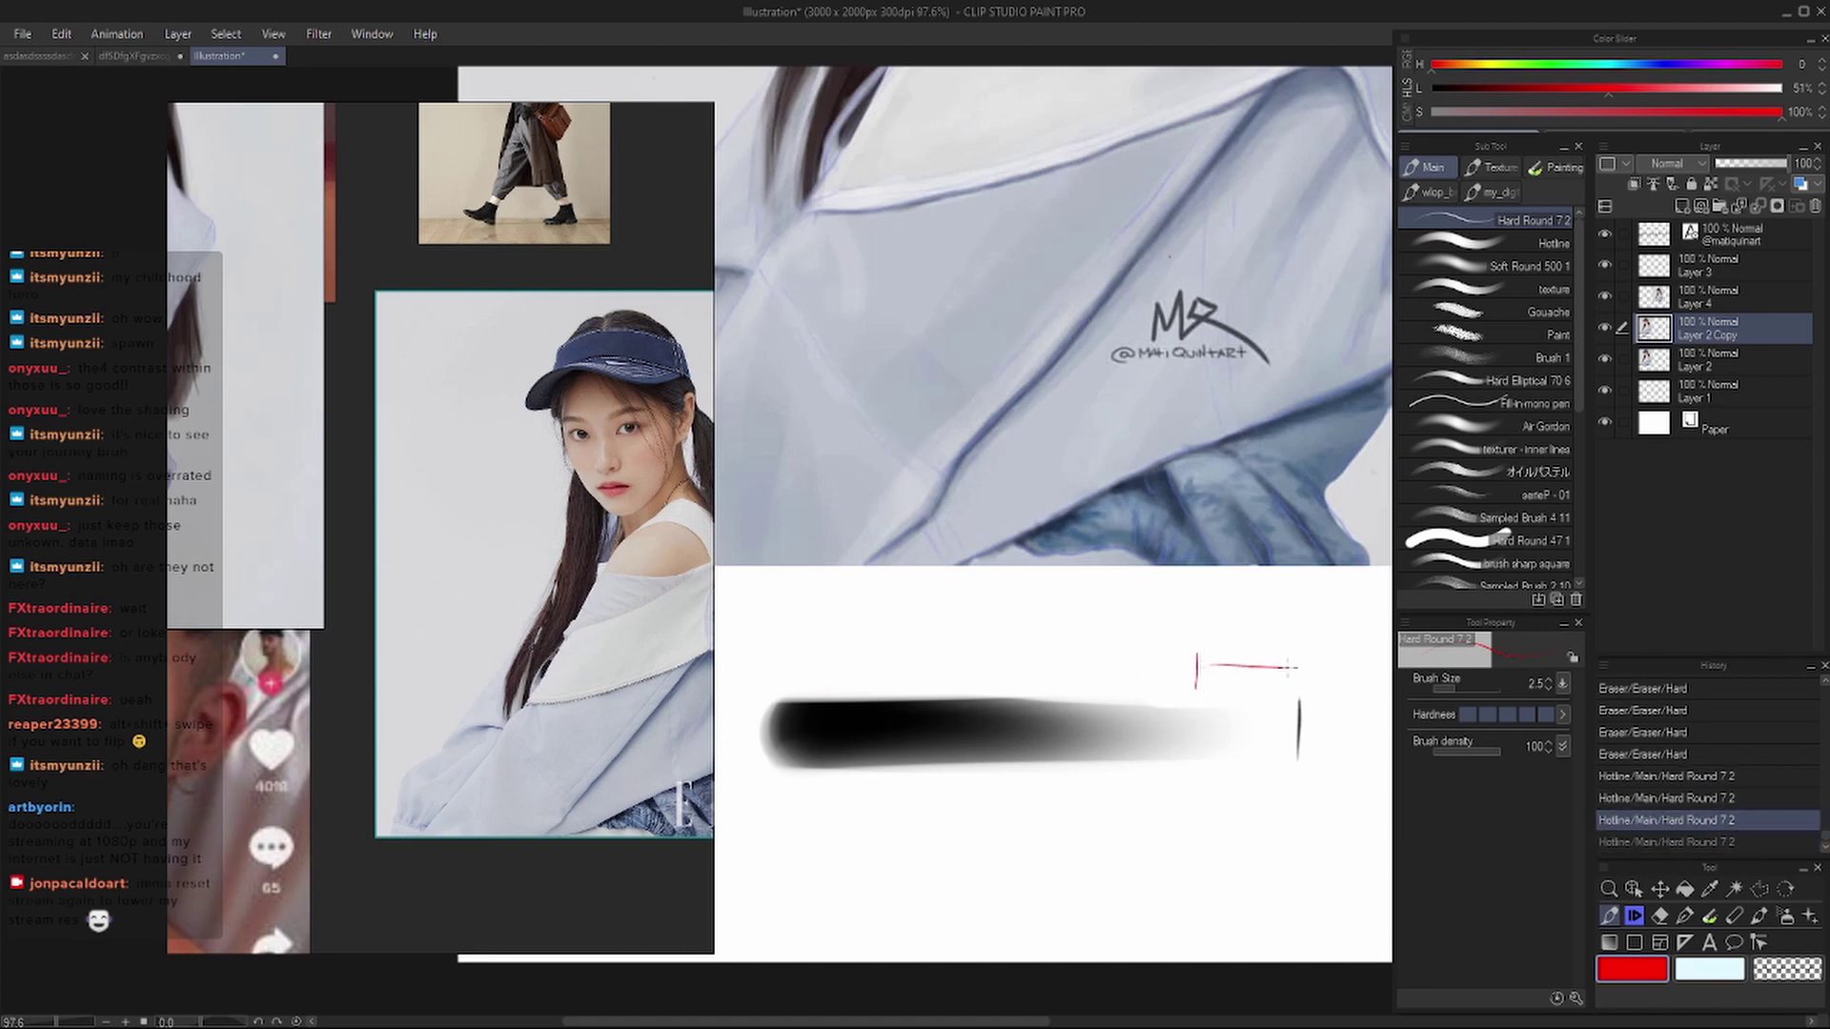
left_click_drag(1296, 650, 1299, 678)
- Redraw the end tick of the red span short of the black limit line, with a second line above it
mouse_move(1176, 706)
left_mouse_down()
mouse_move(1138, 667)
mouse_move(1176, 611)
mouse_move(1201, 619)
mouse_move(1144, 604)
mouse_move(1249, 577)
mouse_move(1230, 574)
left_mouse_up()
key("e")
key("p")
key("ctrl+z")
key("ctrl+z")
- Mark the adjoining midtone range of the gradient with a longer red horizontal line and an end tick
left_click_drag(1069, 616, 1087, 613)
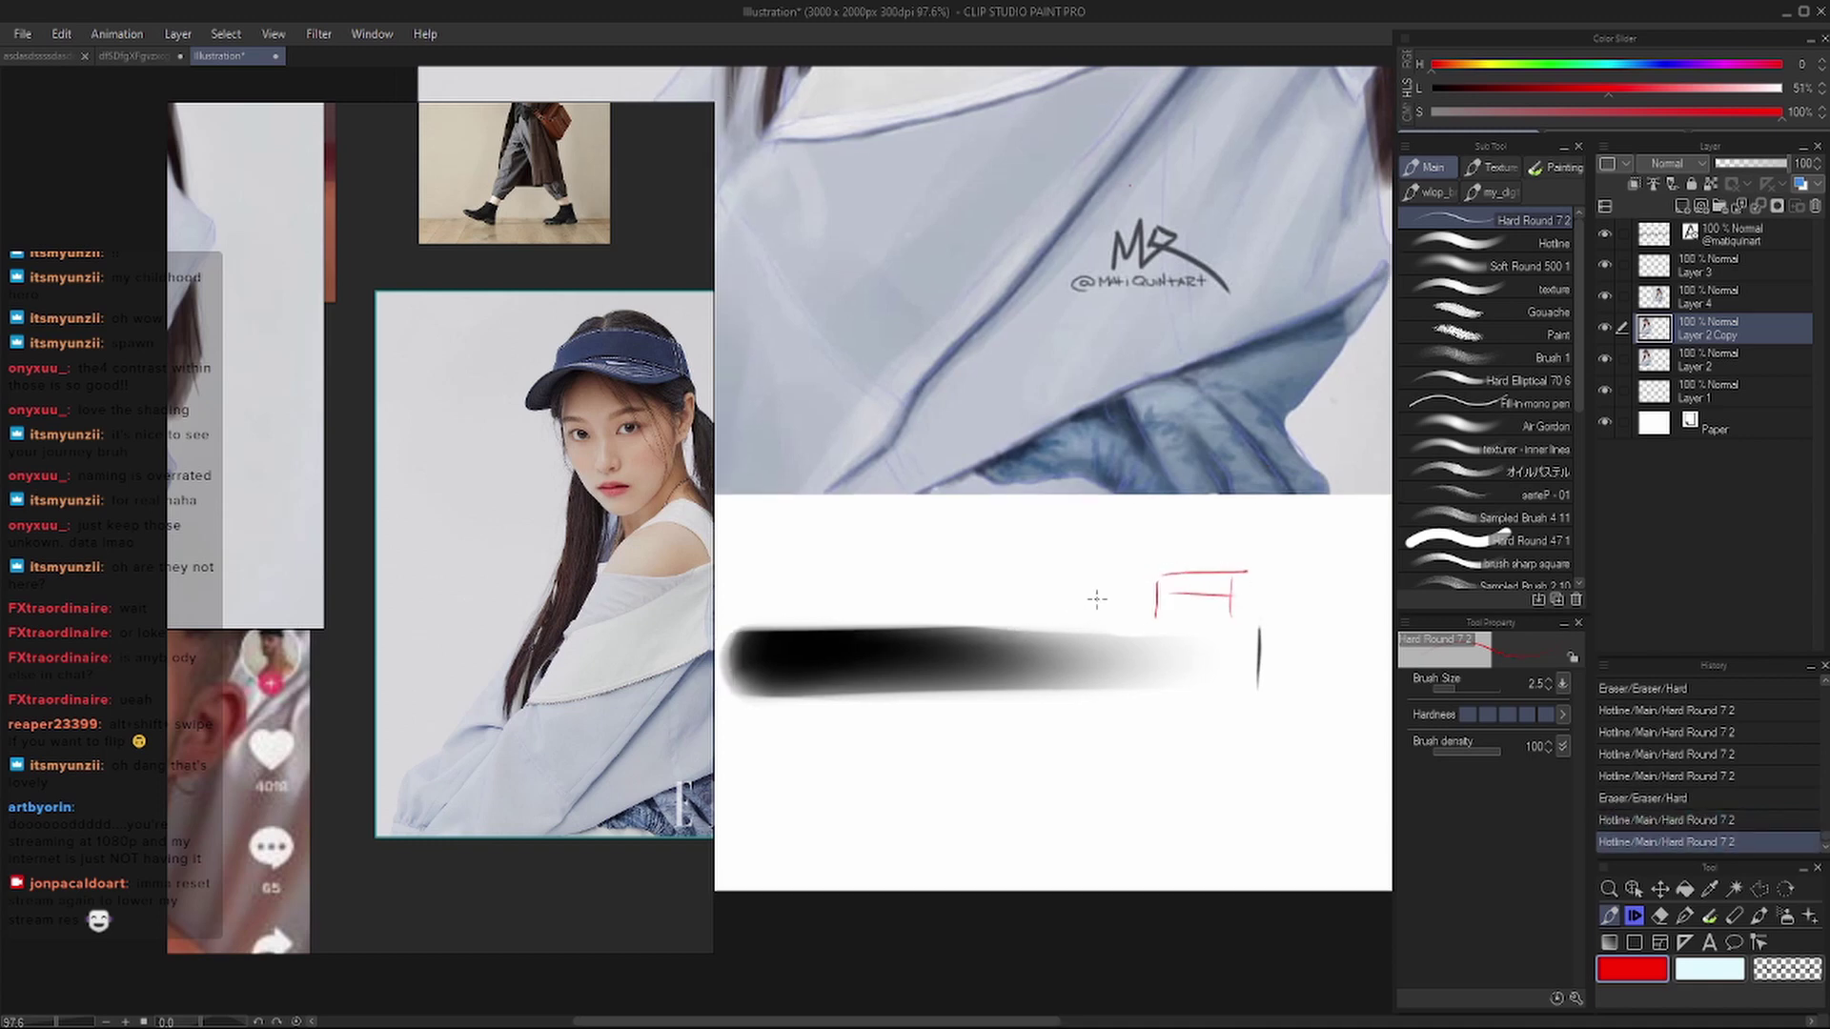
key("ctrl+z")
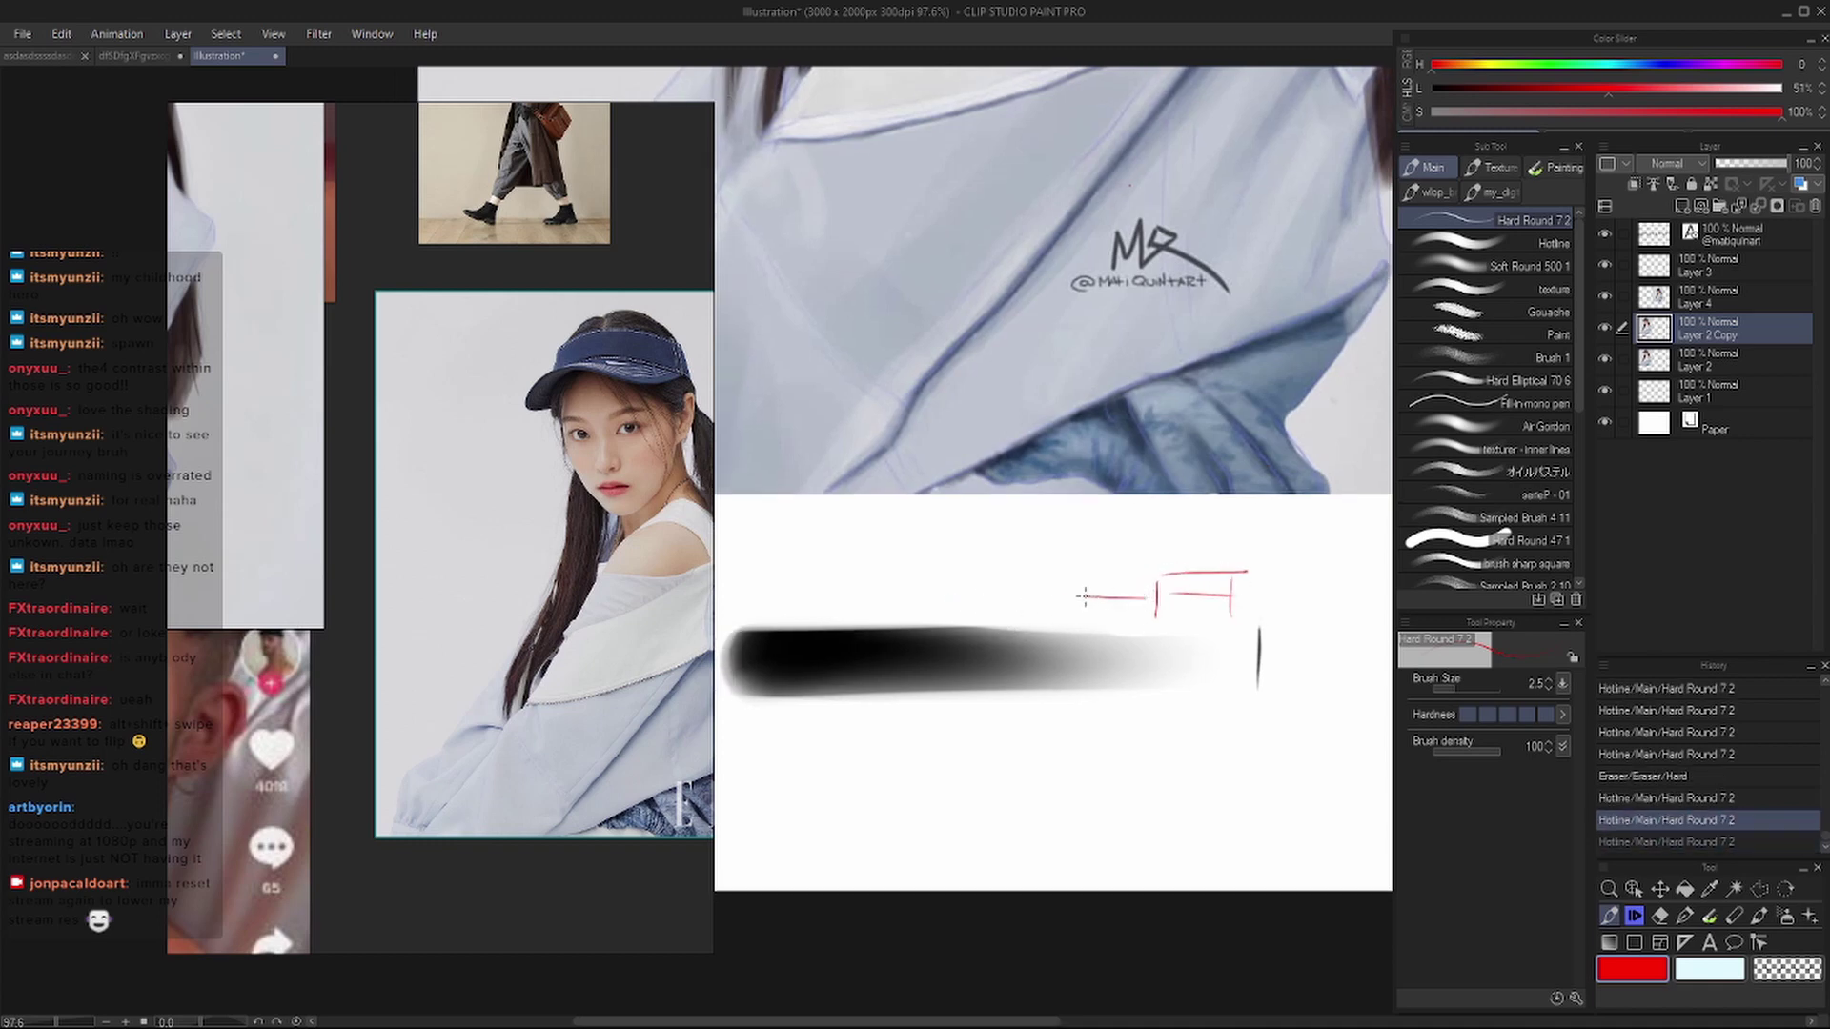
key("ctrl+y")
left_click_drag(1008, 576, 1007, 619)
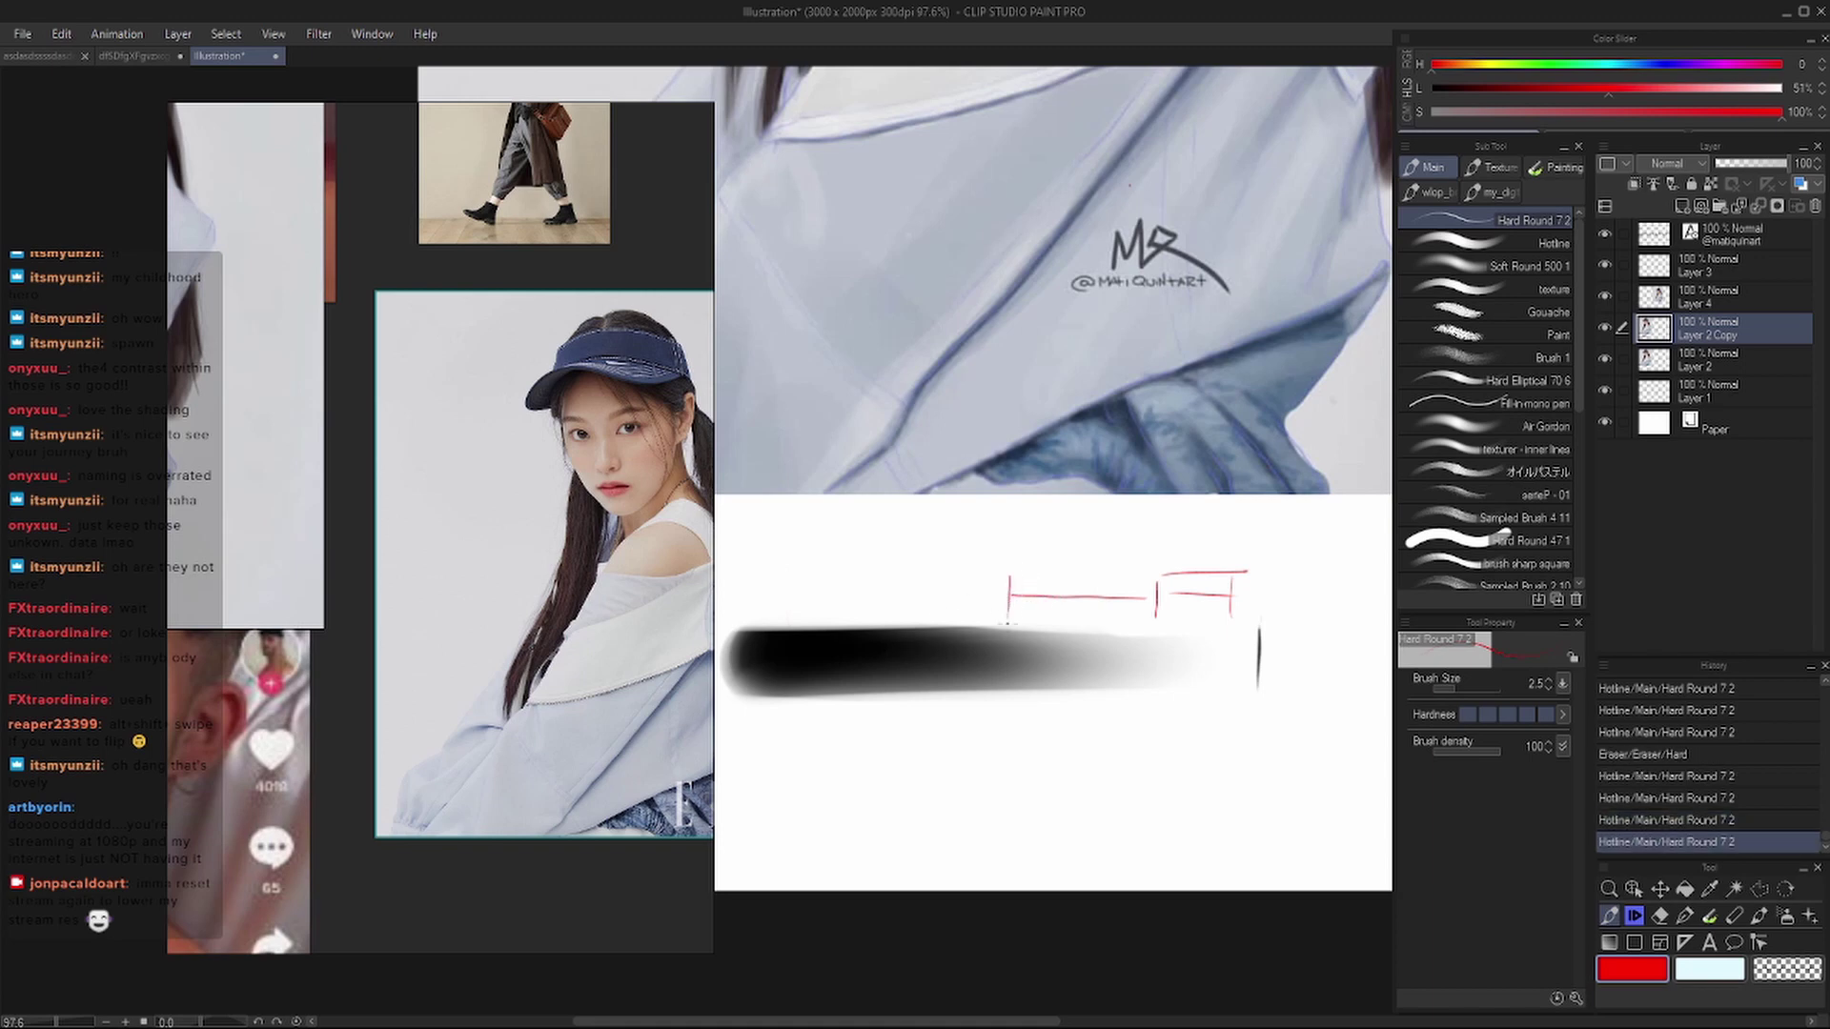
- Separate the two red spans above the gradient and give the shorter one its own starting tick
key("e")
key("p")
mouse_move(1170, 562)
left_mouse_down()
mouse_move(1165, 610)
mouse_move(1184, 588)
left_mouse_up()
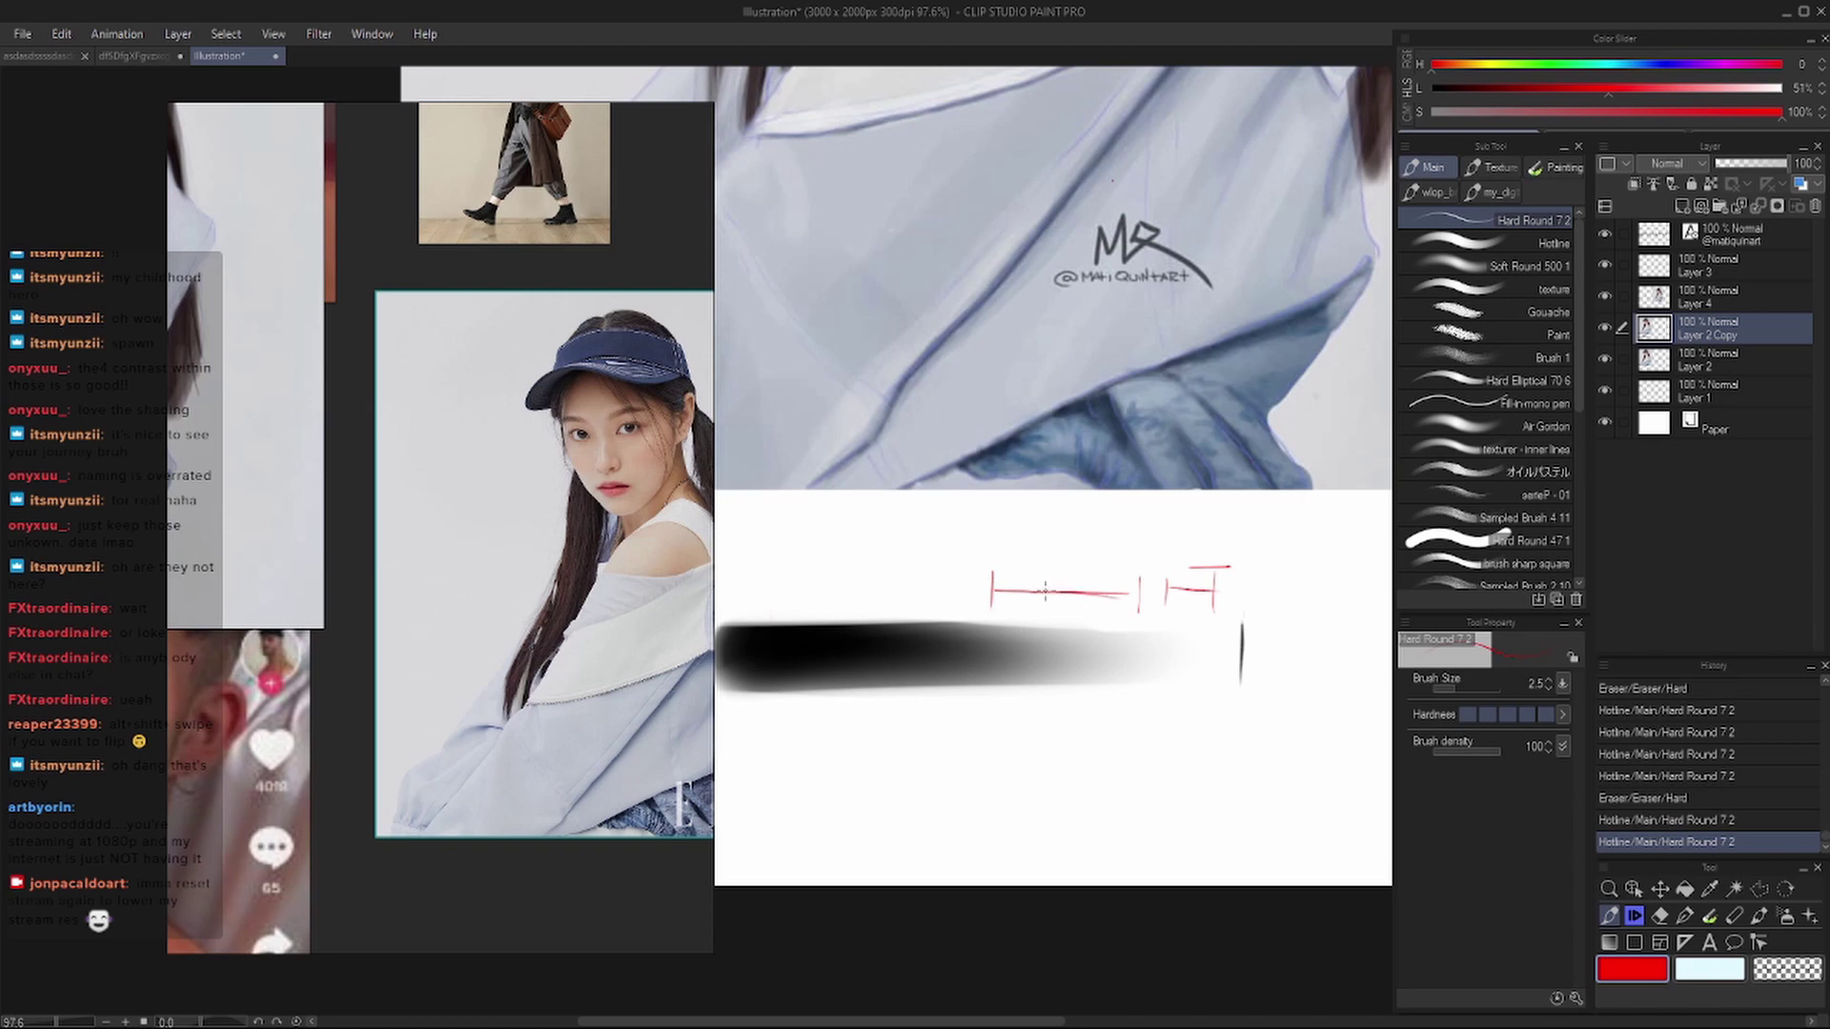
left_click_drag(1046, 591, 926, 592)
key("ctrl+z")
left_click_drag(838, 633, 919, 629)
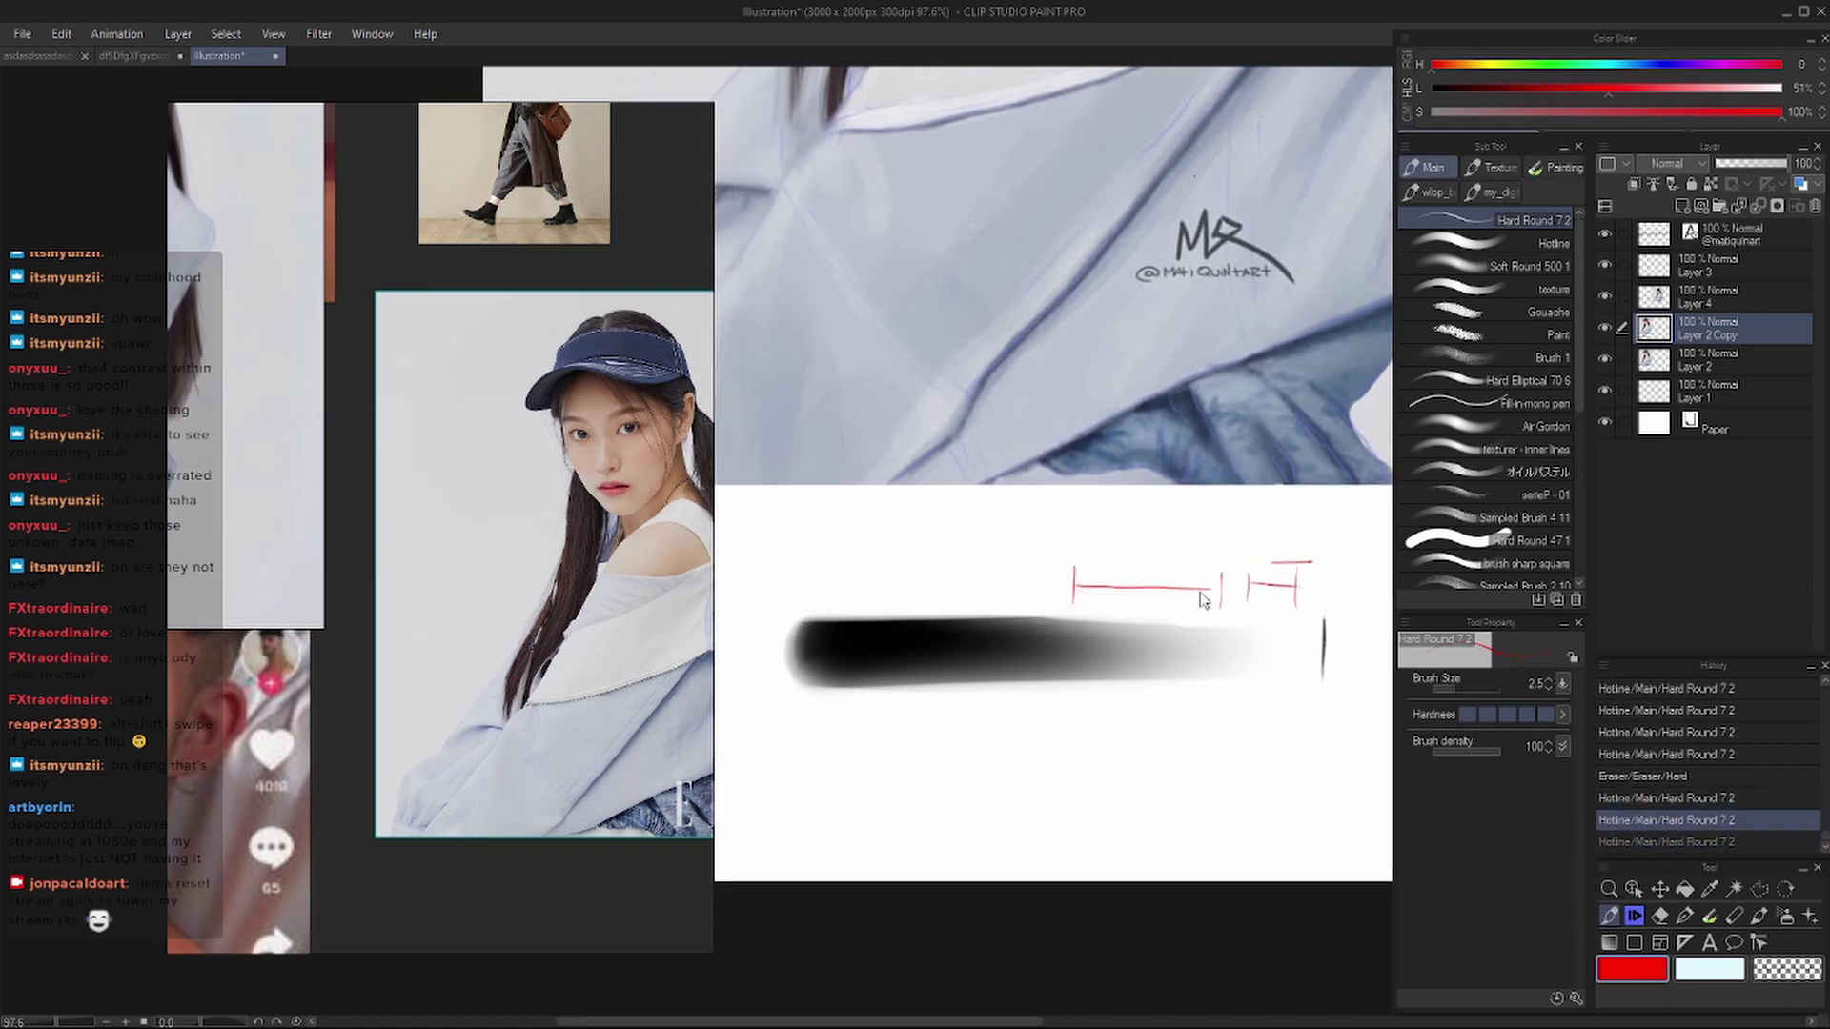
key("ctrl+z")
- Erase the leftover red line above the shorter span
mouse_move(1258, 593)
left_mouse_down()
mouse_move(1098, 589)
mouse_move(1092, 572)
mouse_move(1096, 605)
mouse_move(1157, 610)
mouse_move(1146, 584)
mouse_move(1148, 602)
left_mouse_up()
key("e")
key("p")
key("ctrl+z")
key("ctrl+z")
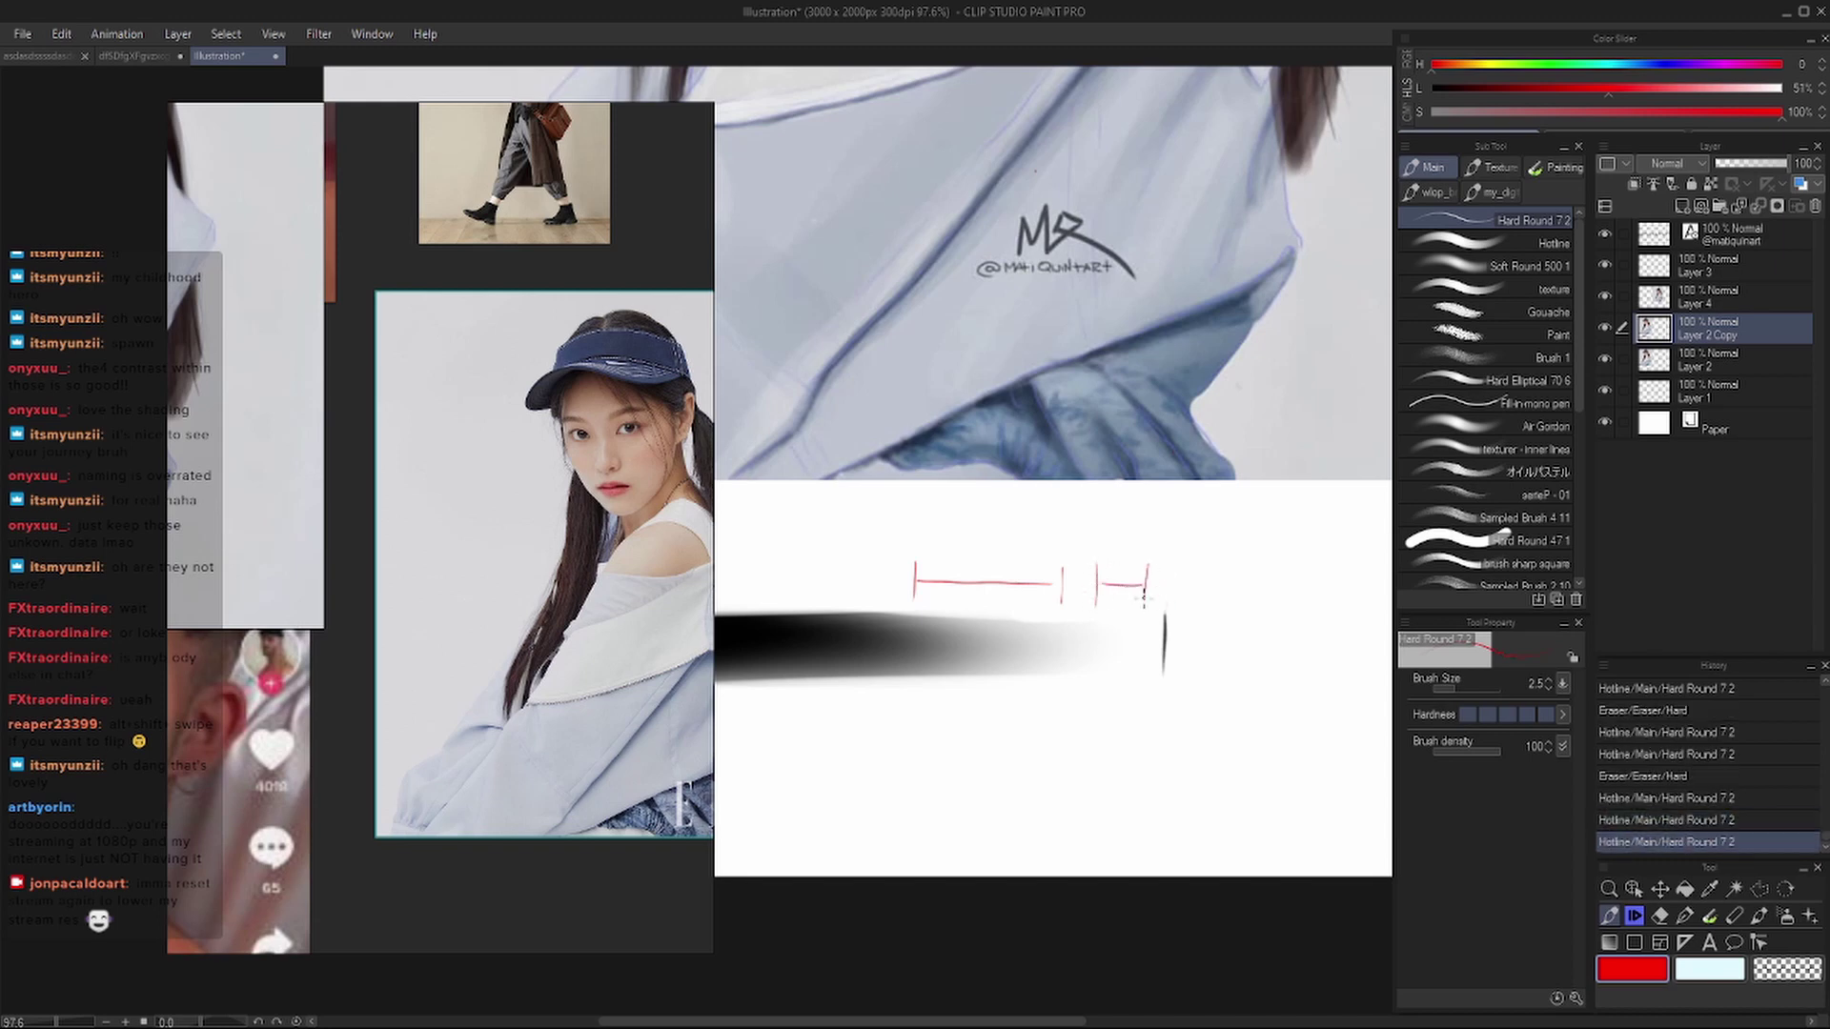
- Sketch temporary marks over the portrait's forehead, cheeks and face contour, undoing each one
scroll(1156, 595, "up", 10)
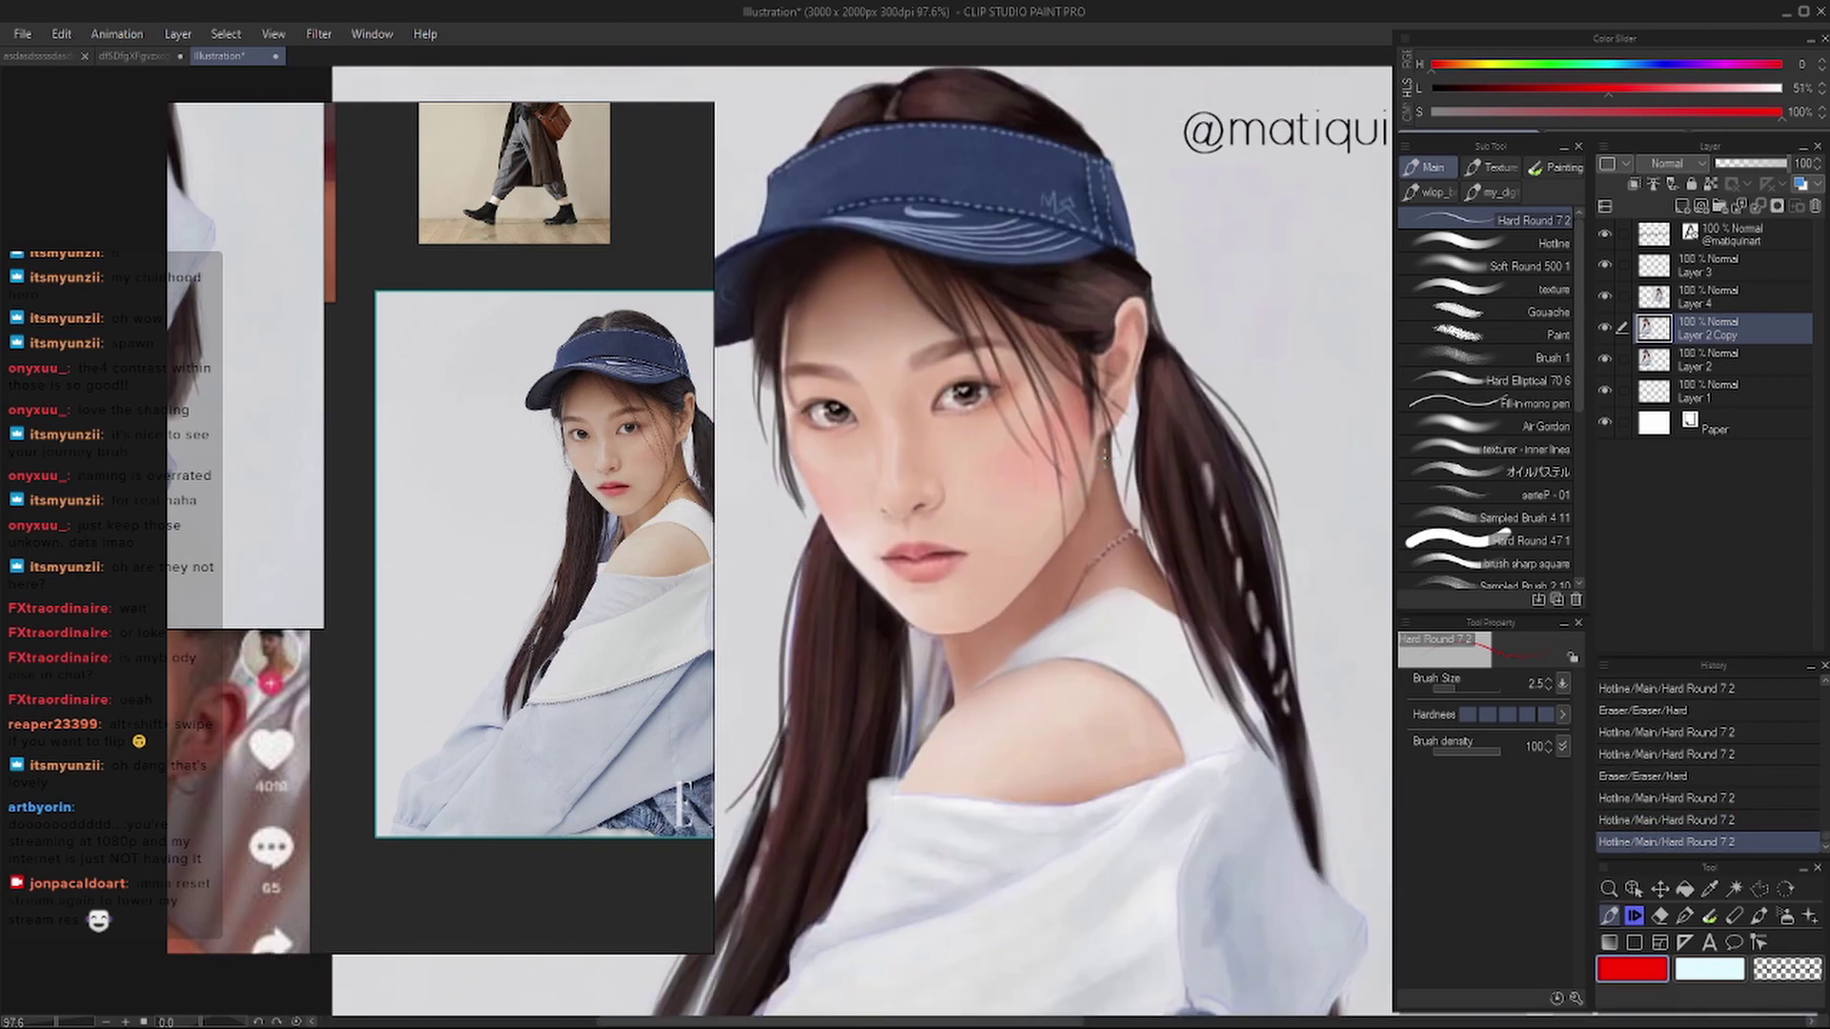
key("ctrl+z")
left_click_drag(1001, 419, 996, 491)
key("ctrl+z")
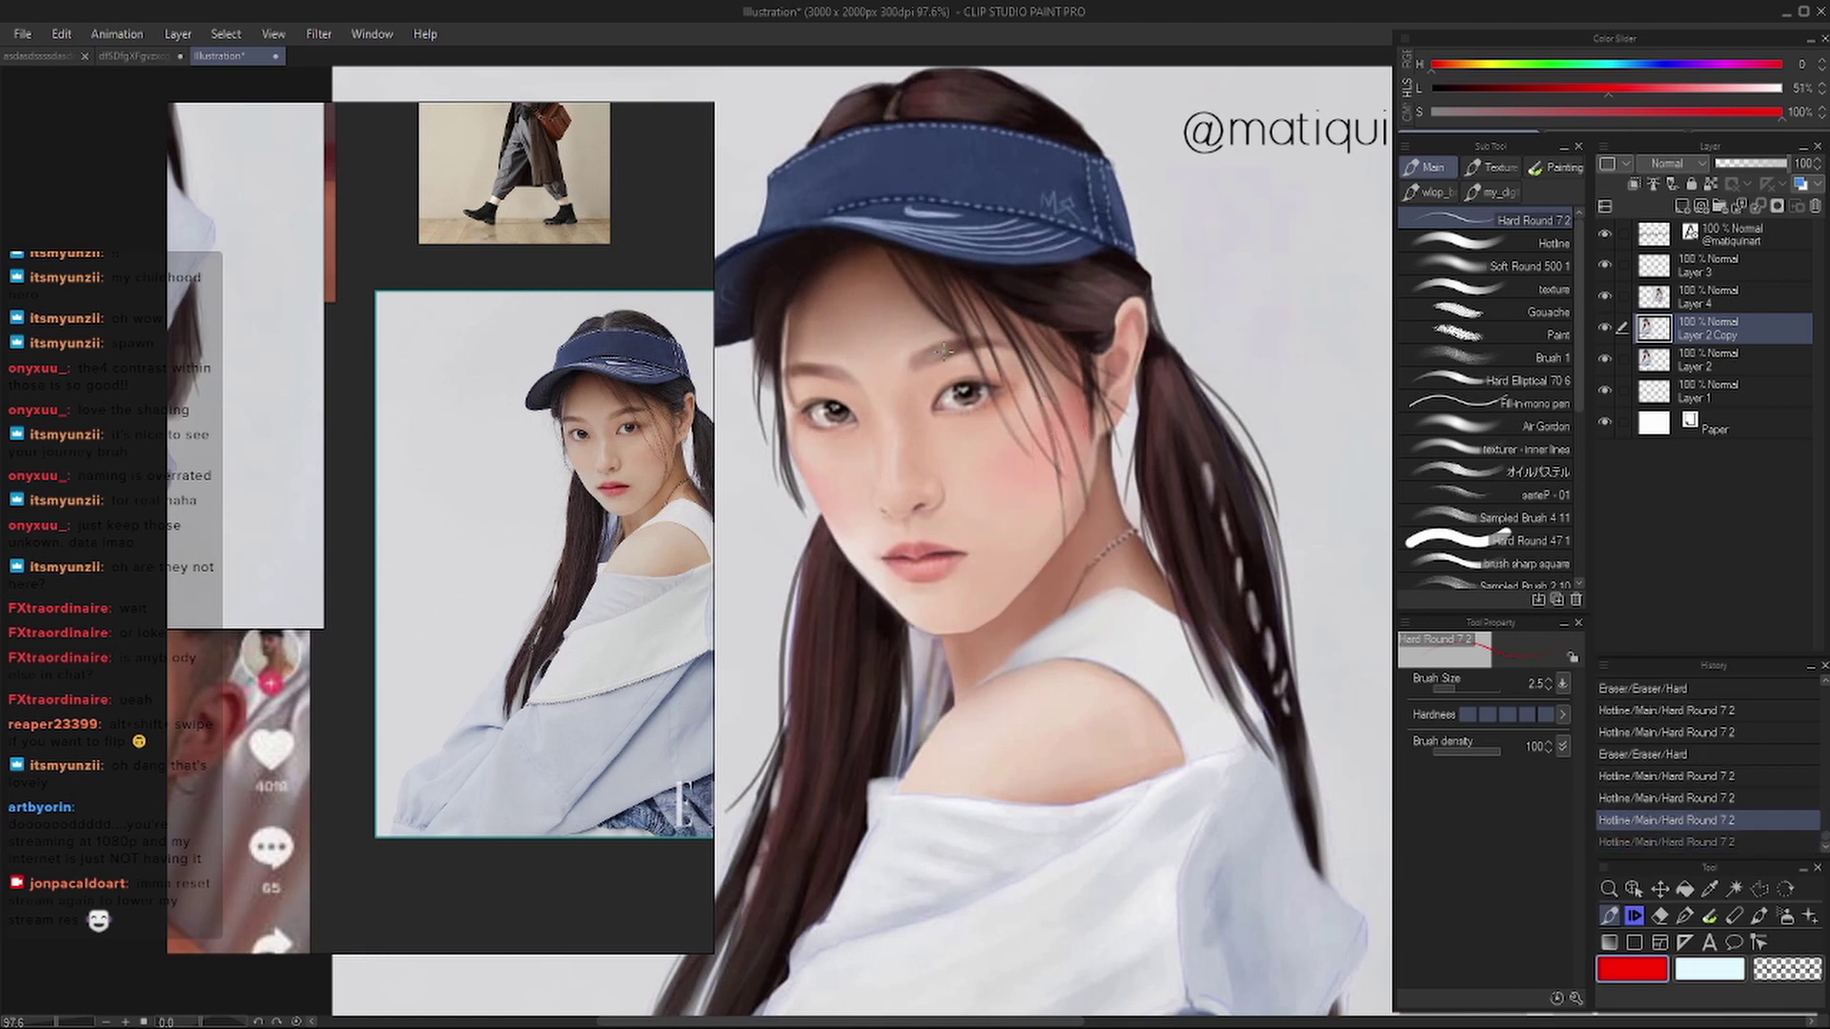
left_click_drag(944, 295, 958, 324)
key("ctrl+z")
left_click_drag(839, 324, 817, 515)
key("ctrl+z")
left_click_drag(887, 286, 843, 319)
key("ctrl+z")
left_click_drag(819, 419, 887, 572)
key("ctrl+z")
mouse_move(867, 300)
left_mouse_down()
mouse_move(939, 390)
mouse_move(915, 601)
left_mouse_up()
key("ctrl+z")
- Erase the red span markings above the black-to-white gradient
scroll(953, 619, "down", 2)
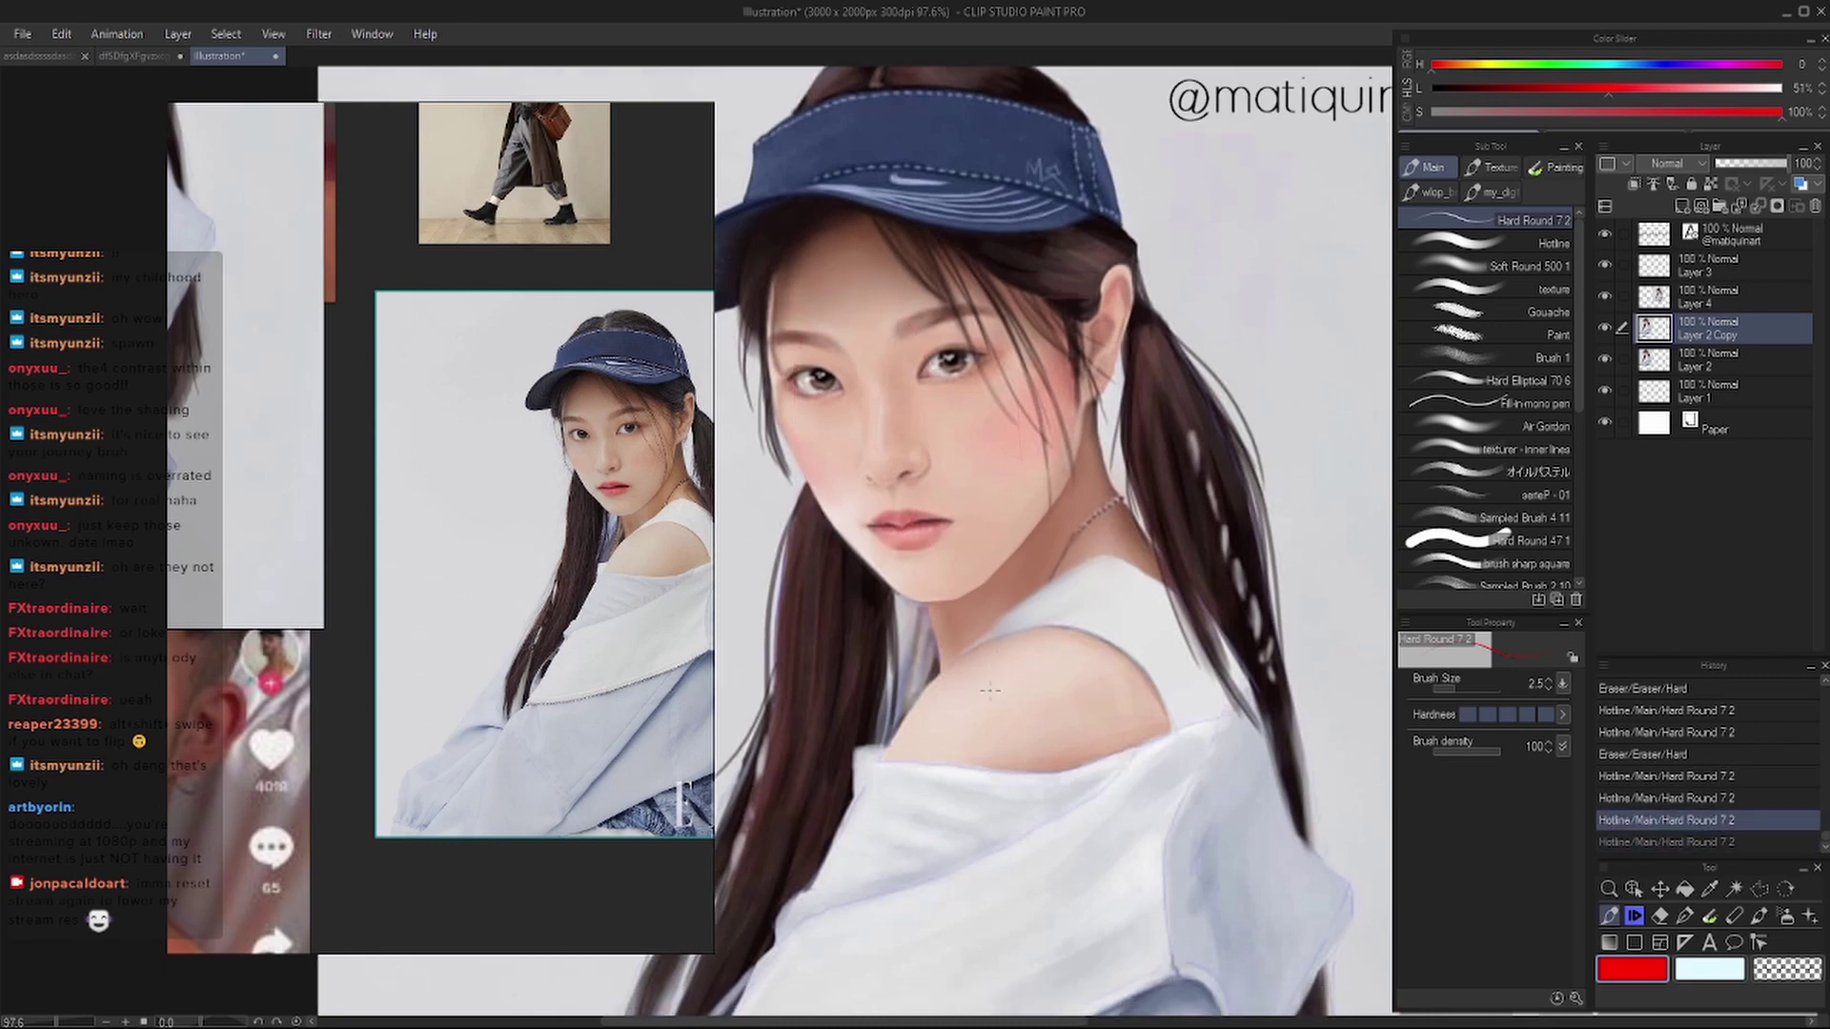
scroll(1007, 531, "down", 5)
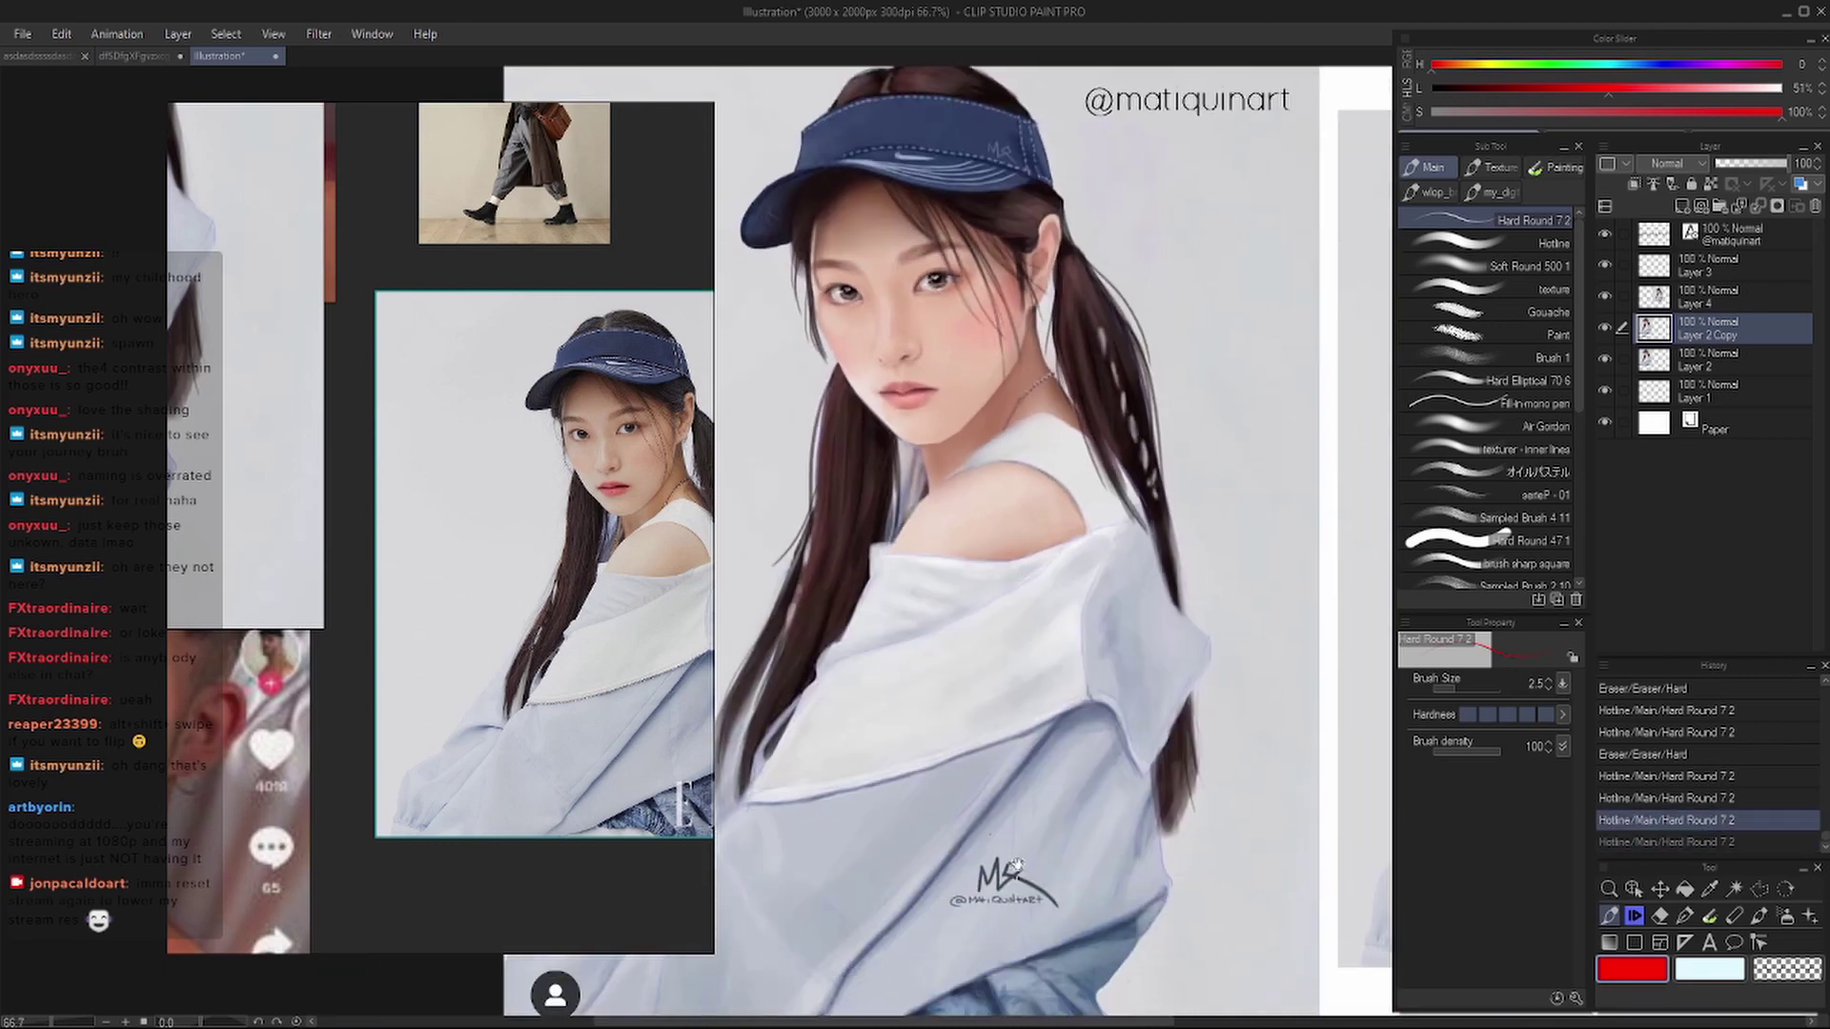
scroll(1021, 799, "up", 2)
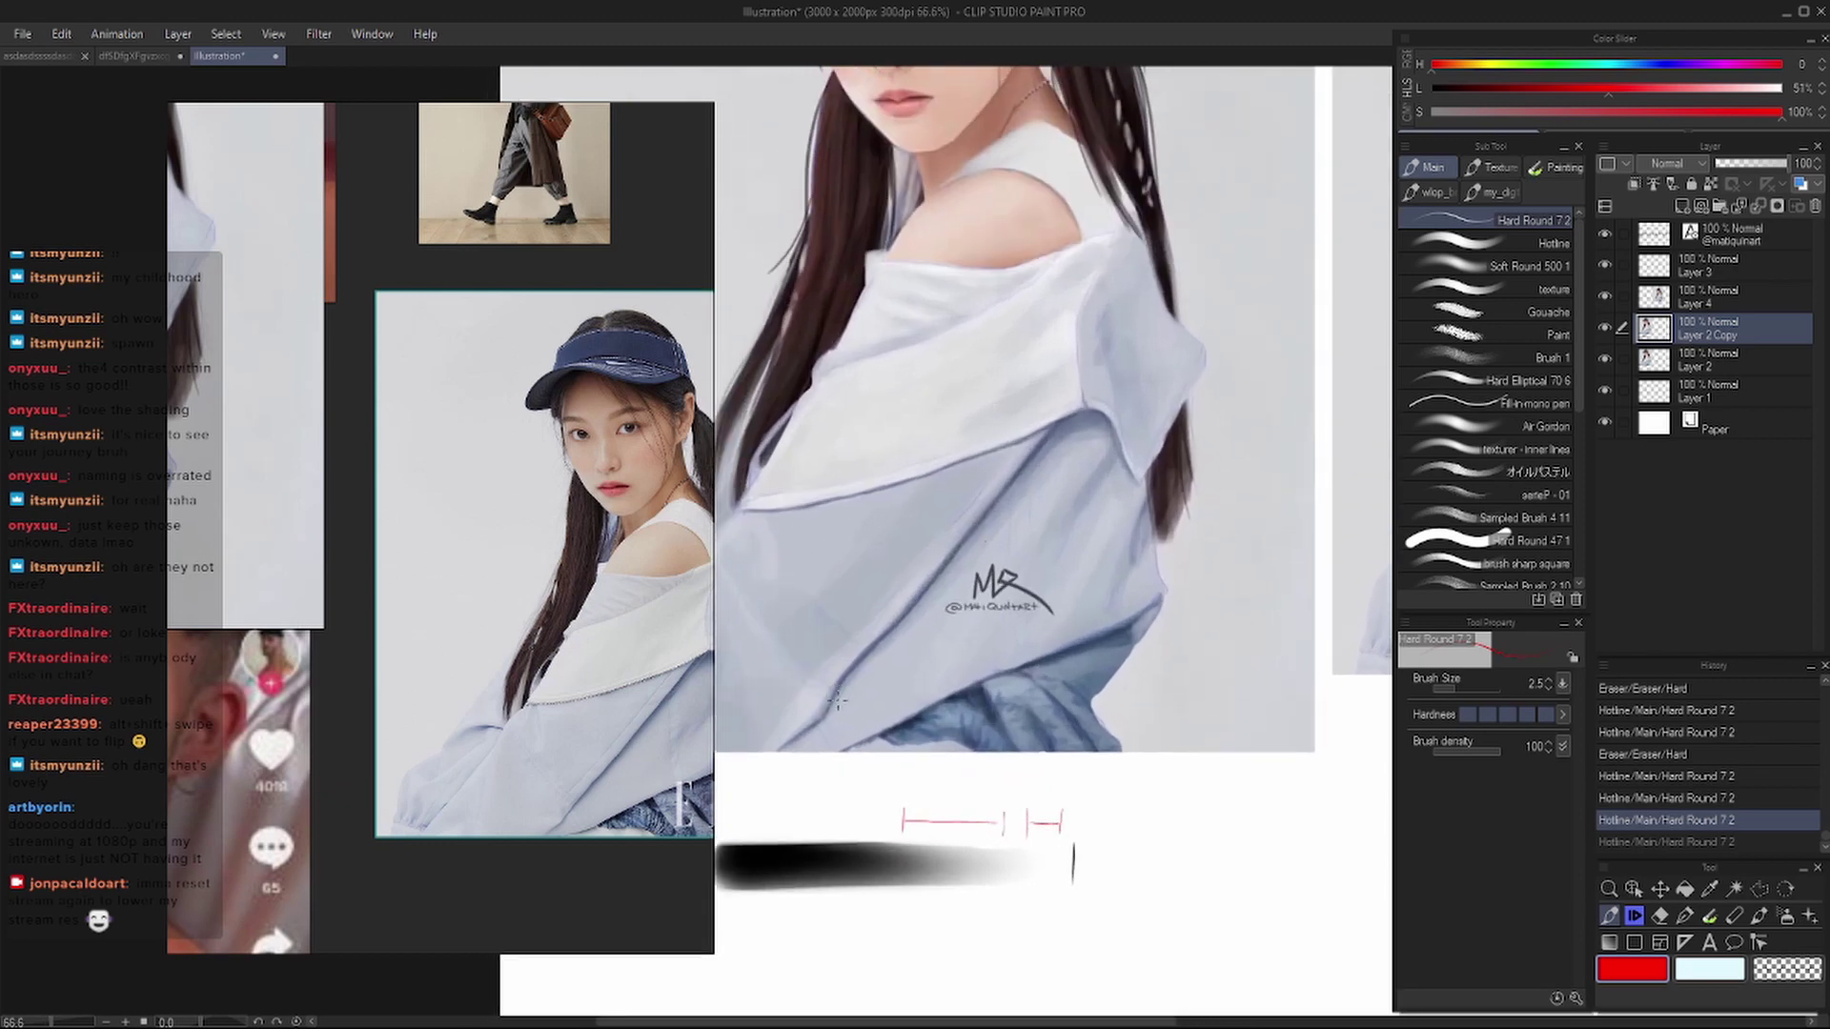
key("e")
left_click_drag(1005, 810, 930, 818)
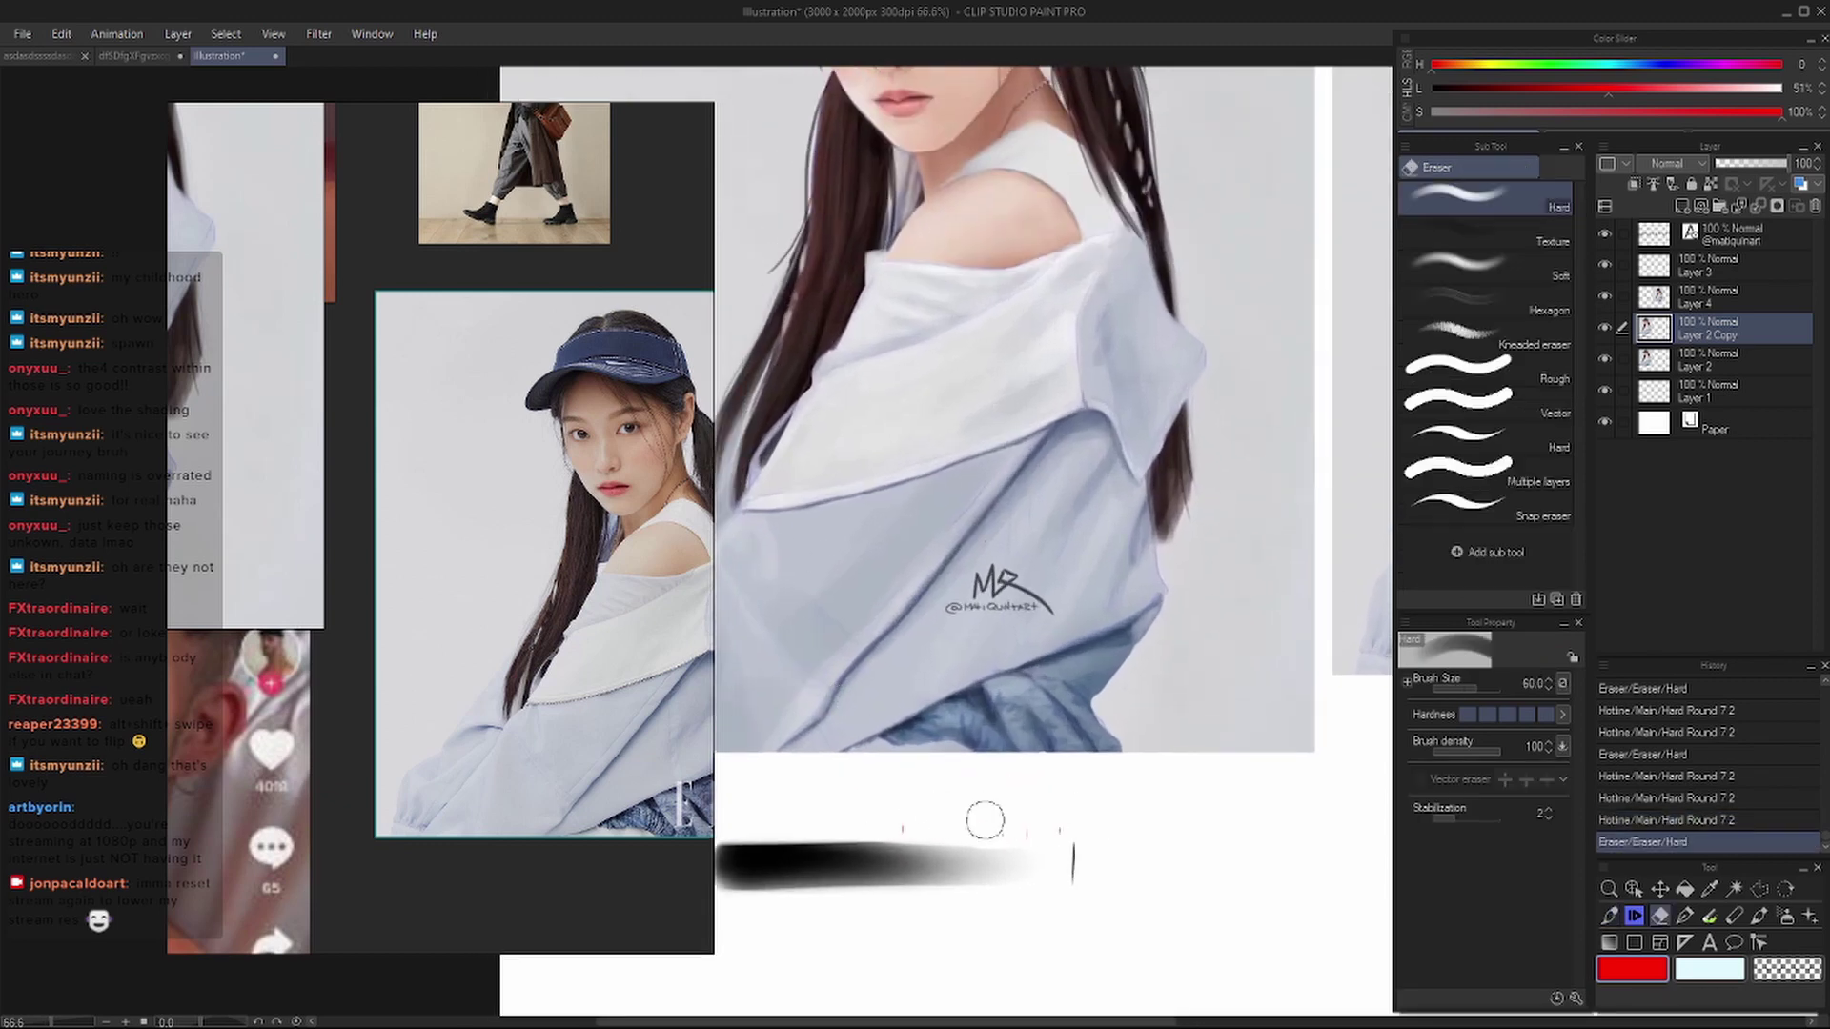
key("p")
- Repaint the neckline of the white top in light grey and blend sampled skin tone into the neck shadow beside it
scroll(1198, 307, "down", 3)
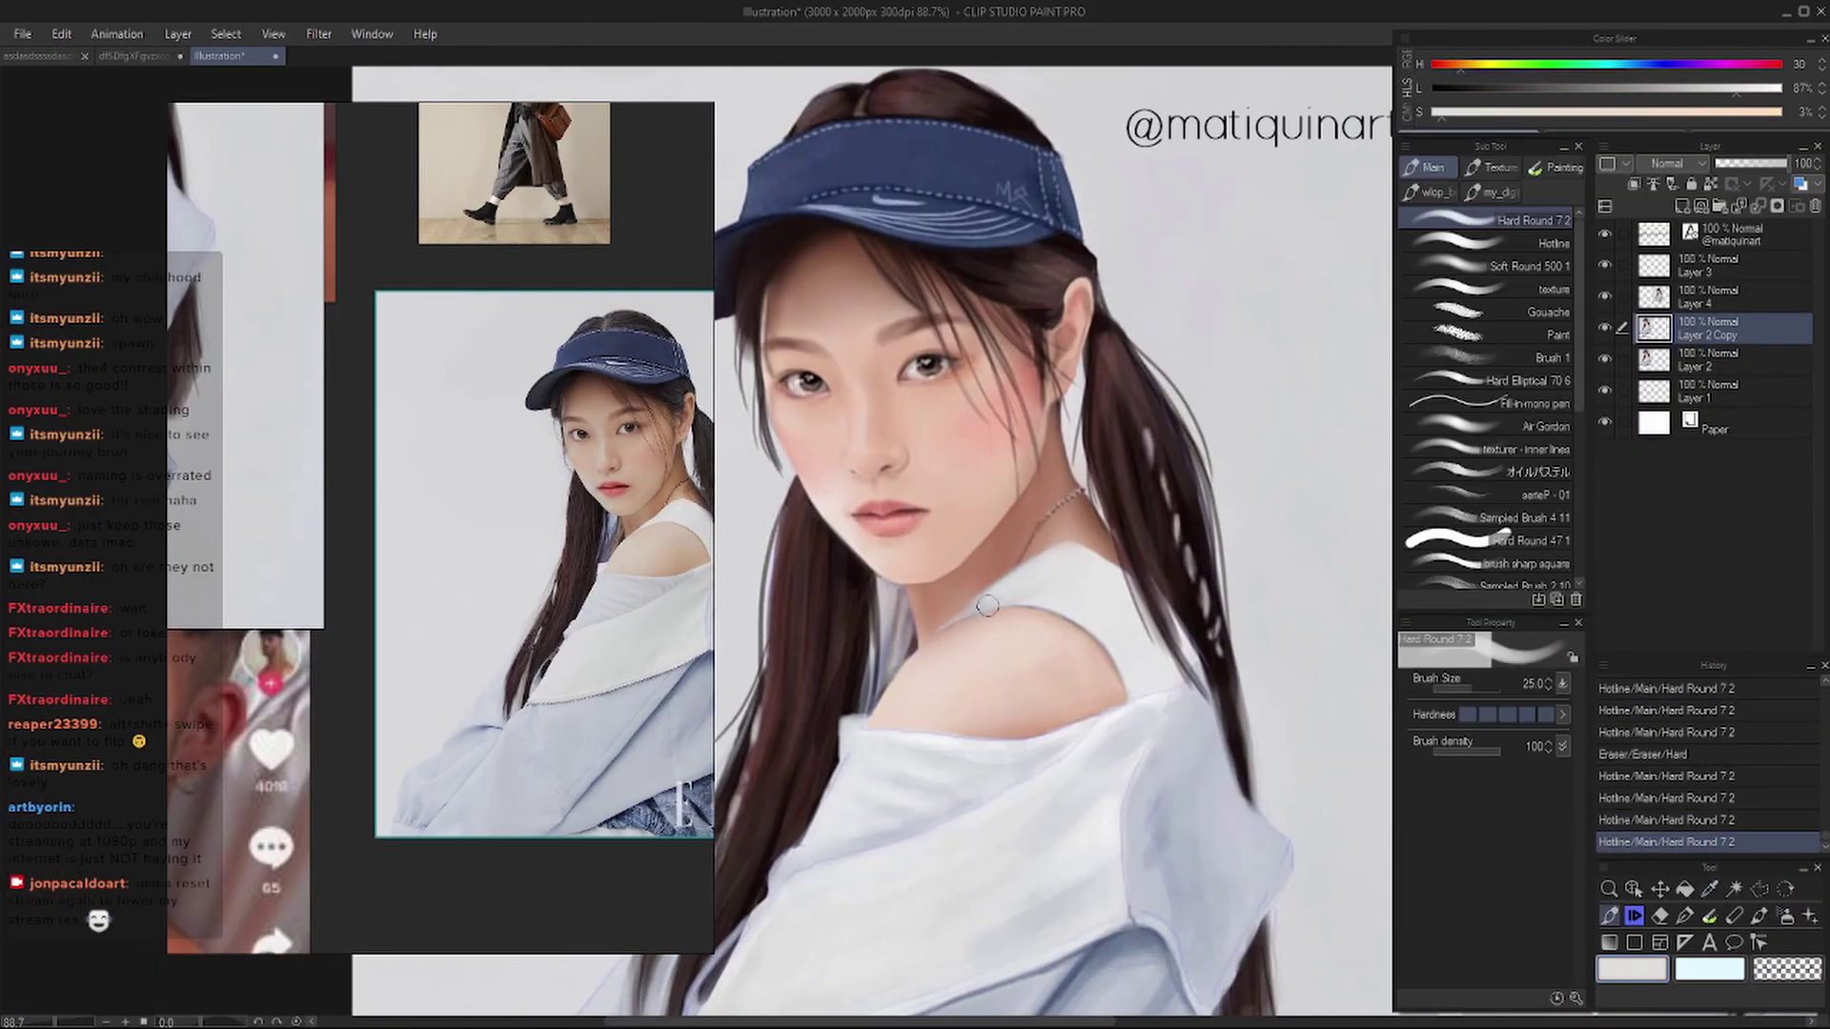
left_click_drag(988, 606, 991, 657)
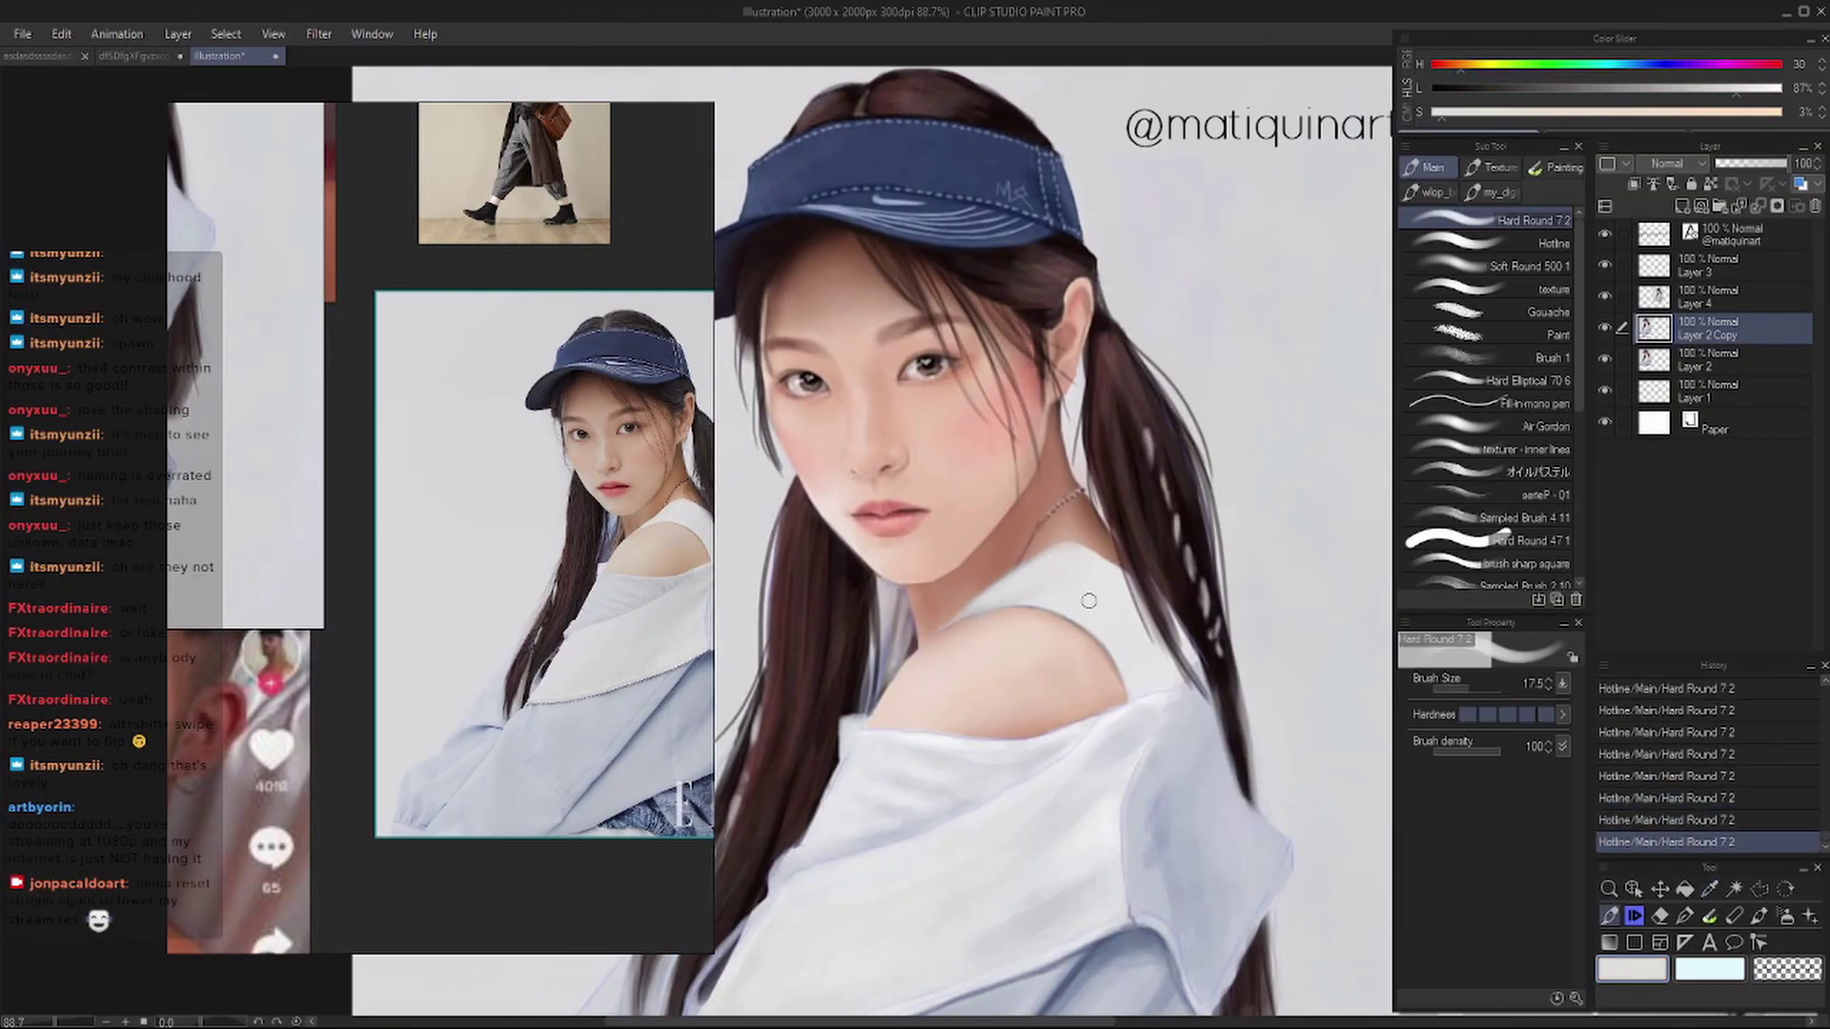
left_click(1053, 517, "alt")
scroll(1054, 516, "up", 2)
key("j")
left_click_drag(1044, 572, 949, 610)
left_click_drag(1011, 638, 901, 619)
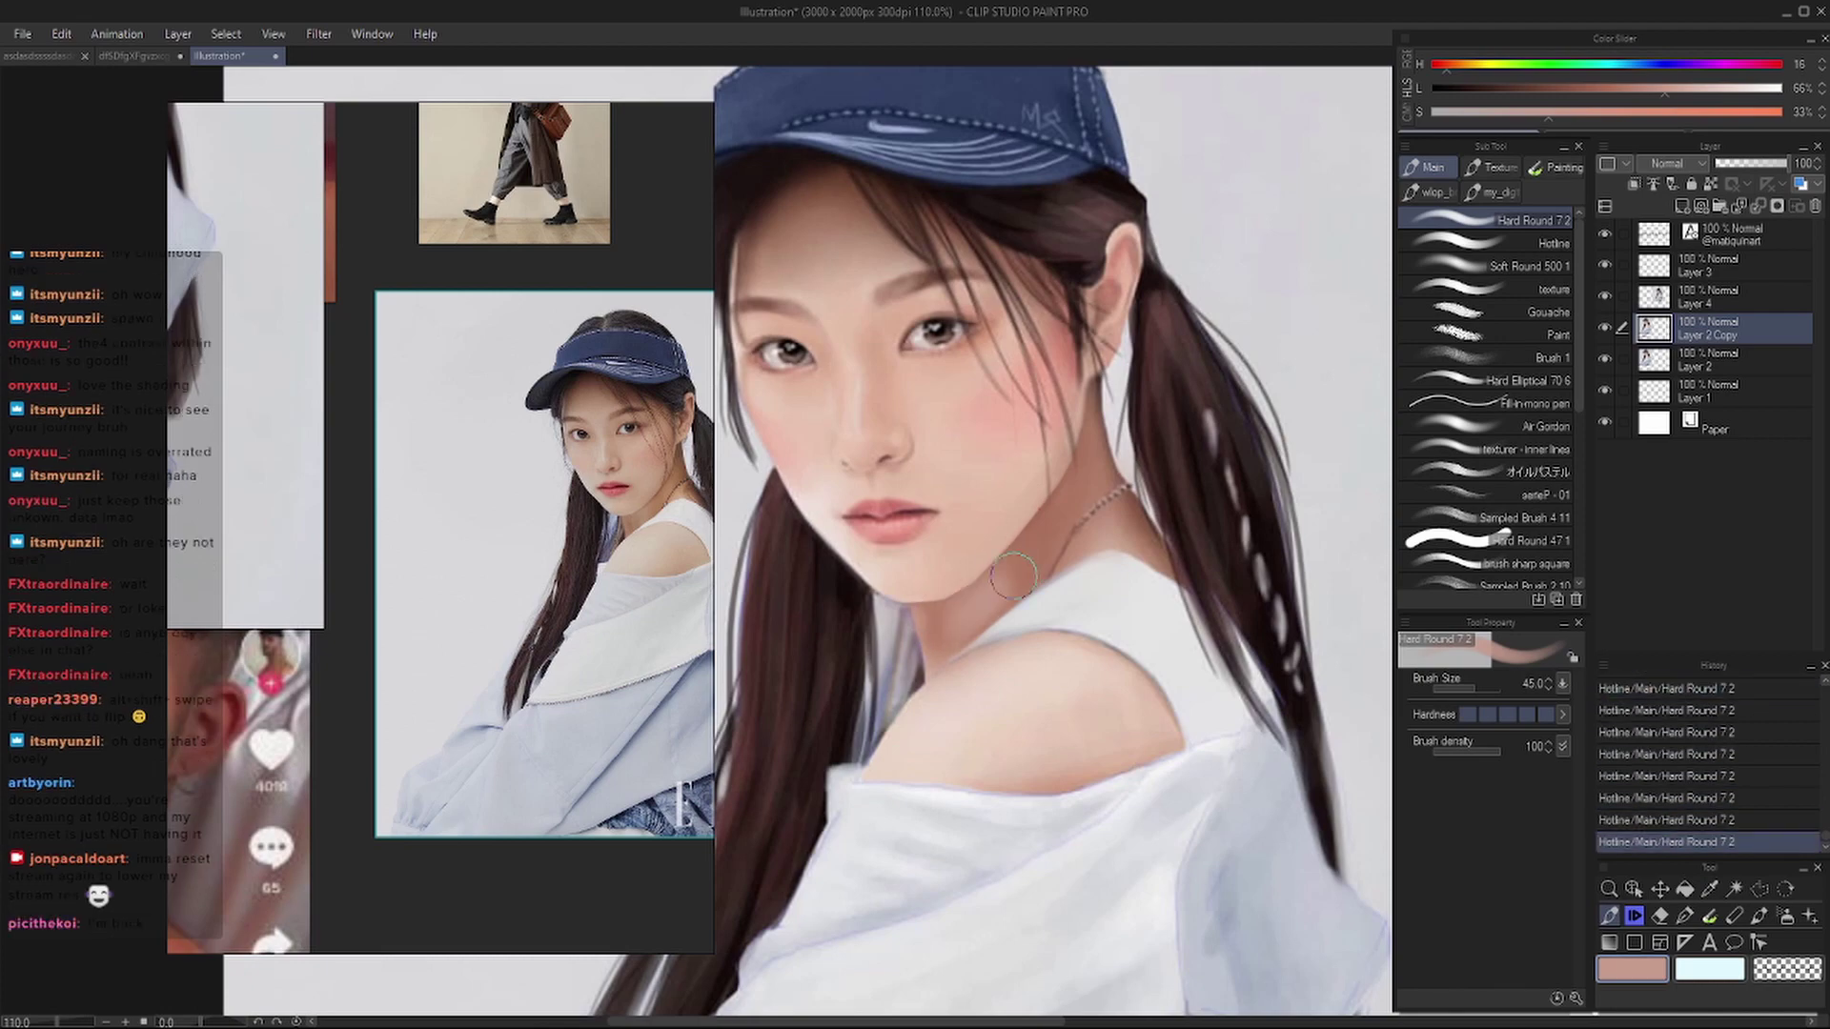
key("b")
scroll(977, 481, "up", 1)
scroll(977, 482, "up", 1)
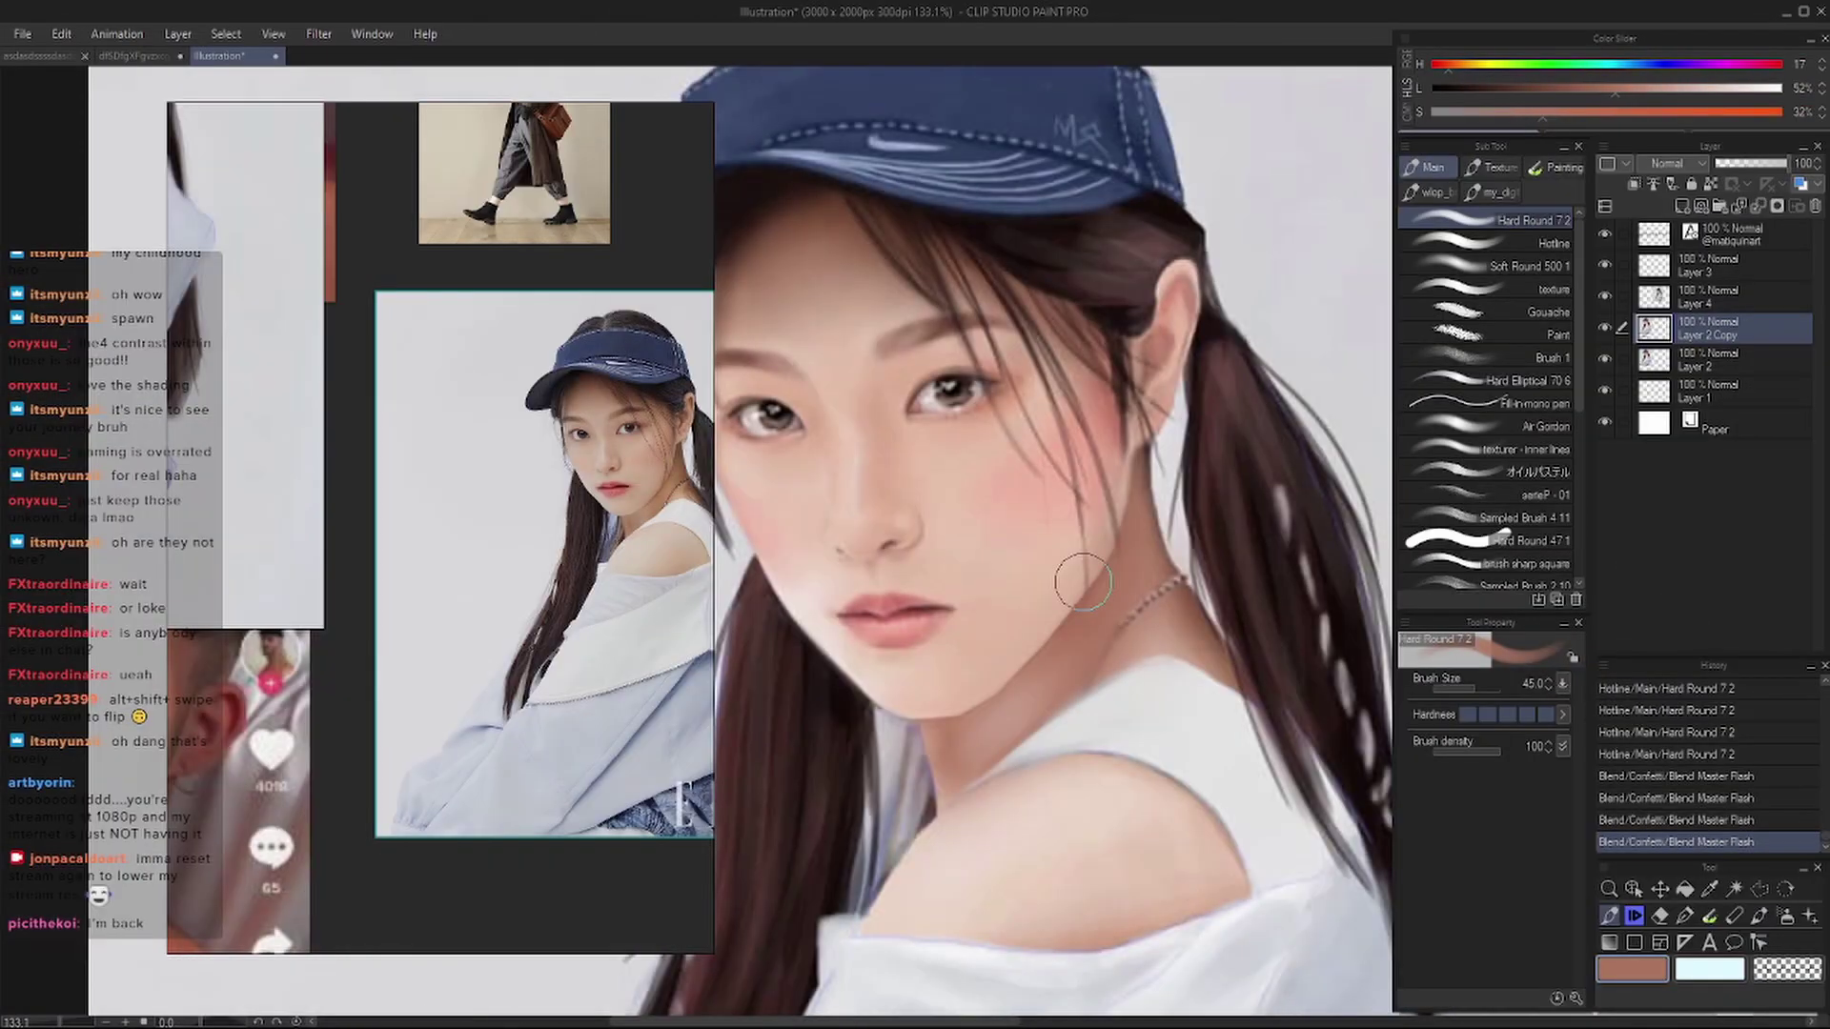
- Try a pale grey reflected light along the chin's lower edge at brush size 30, using the sampled background colour
left_click_drag(1033, 553, 1283, 264)
left_click(817, 429, "alt")
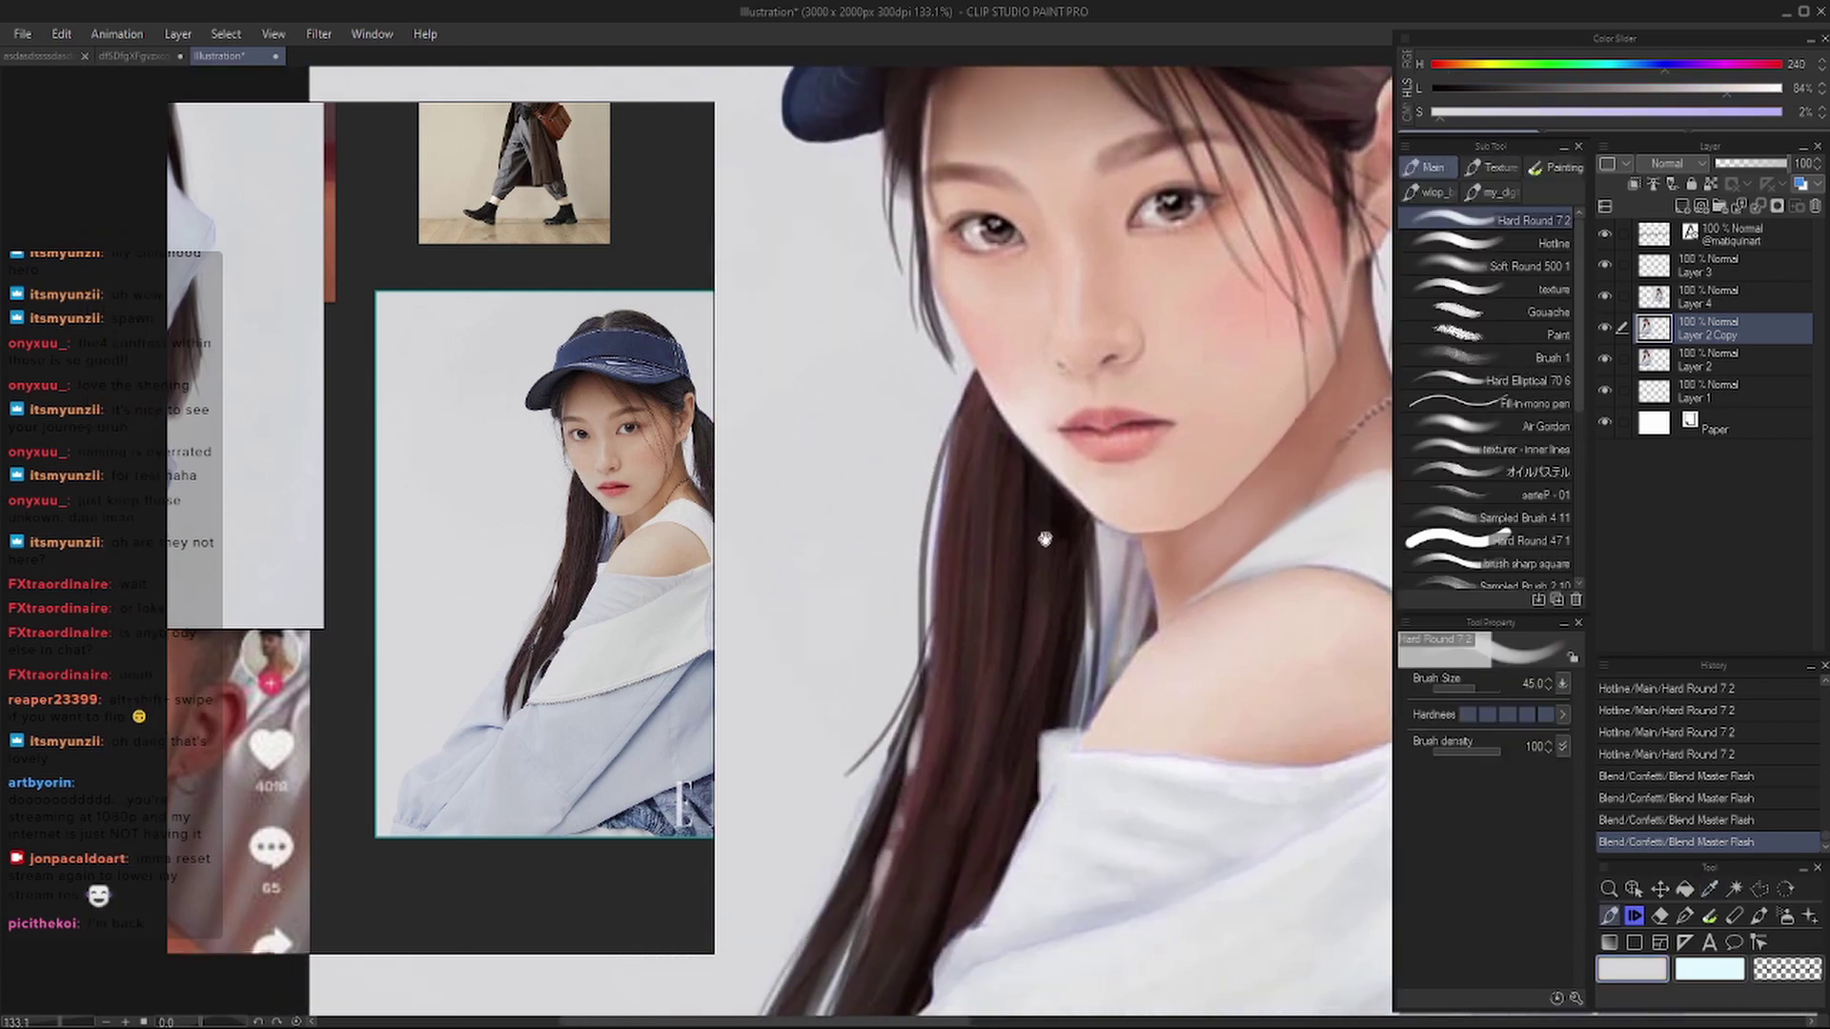
mouse_move(1041, 523)
left_mouse_down()
mouse_move(882, 578)
mouse_move(1029, 405)
left_mouse_up()
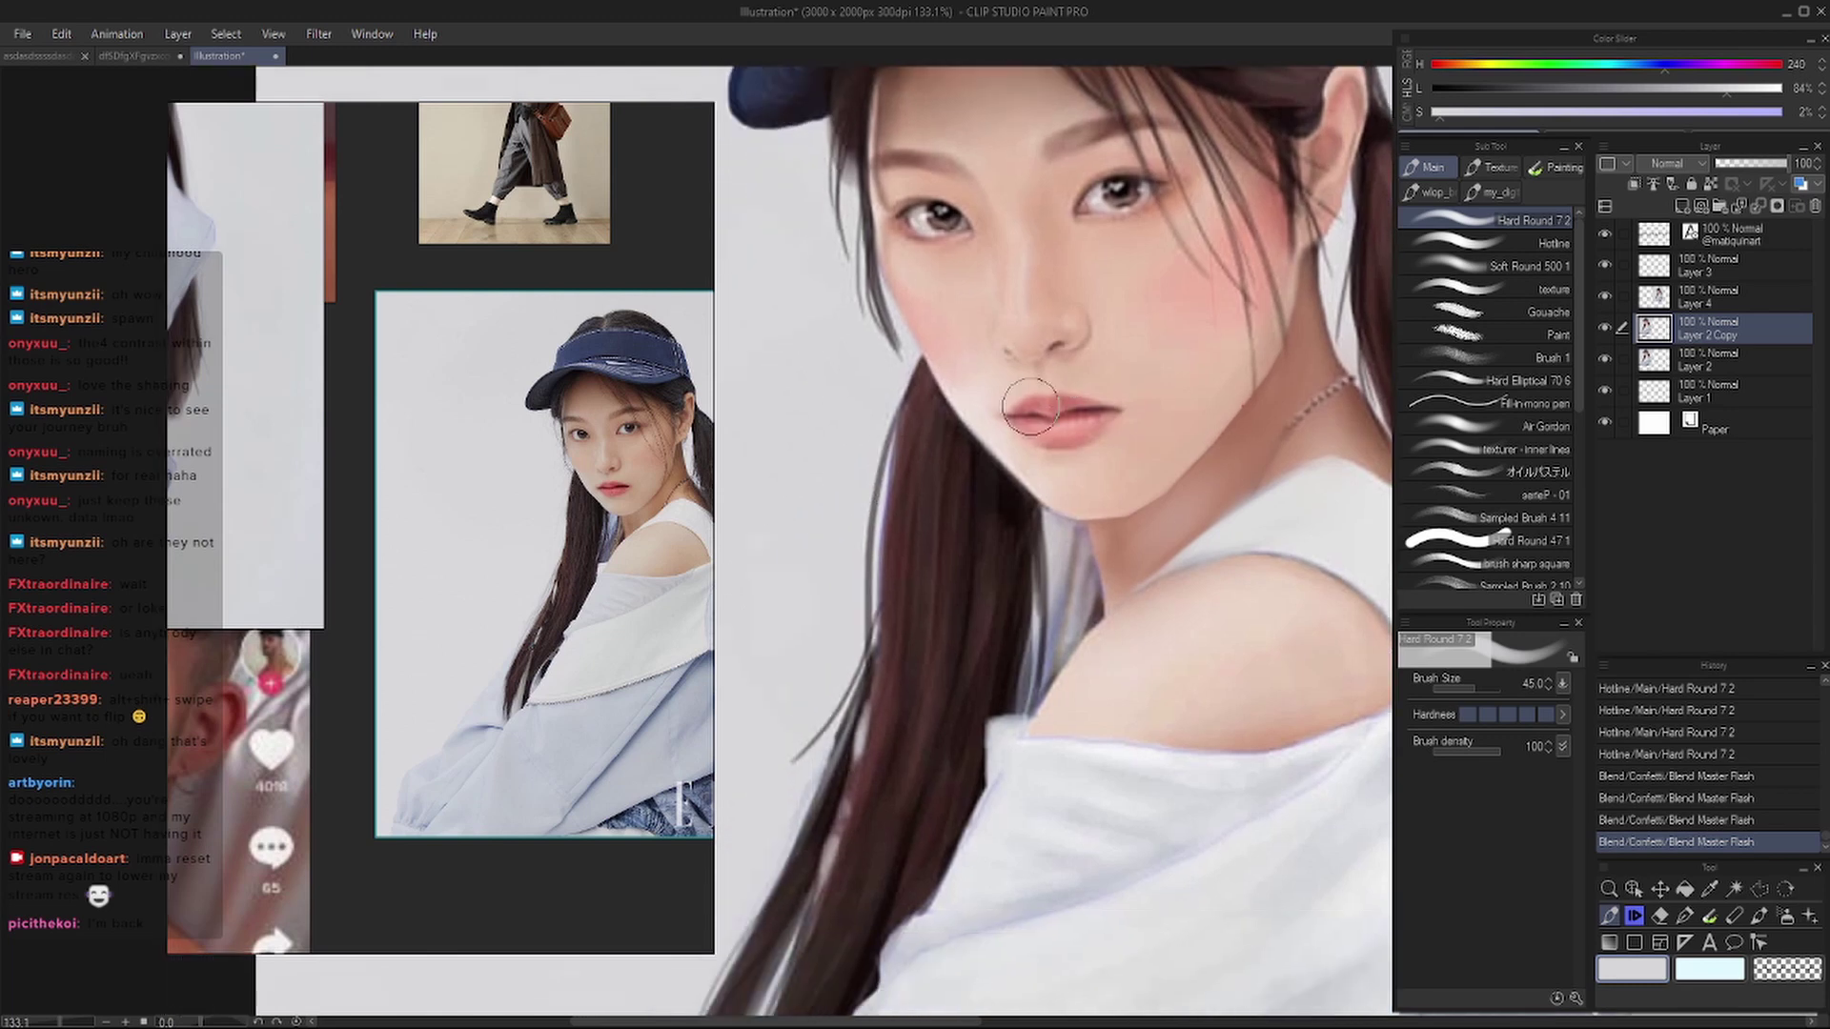
scroll(1032, 572, "up", 2)
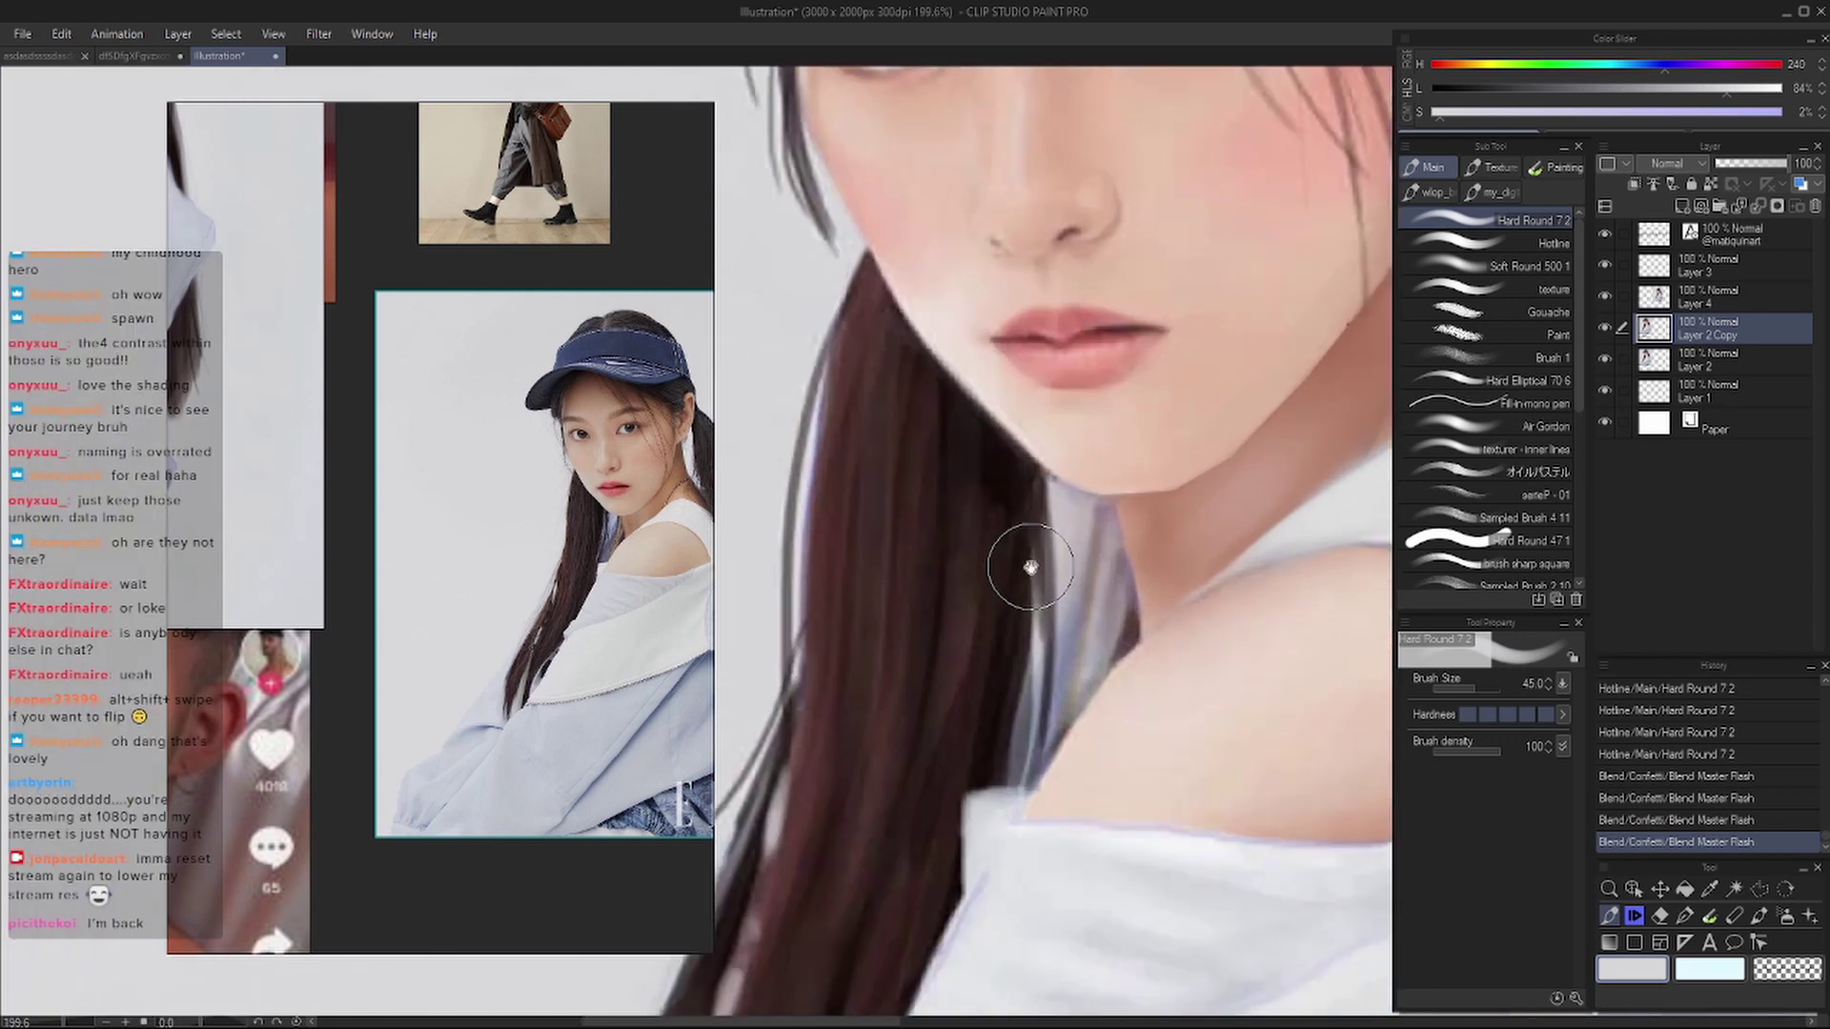
mouse_move(1022, 560)
left_mouse_down()
mouse_move(976, 564)
mouse_move(891, 524)
mouse_move(1033, 586)
left_mouse_up()
key("bracketleft")
key("bracketleft")
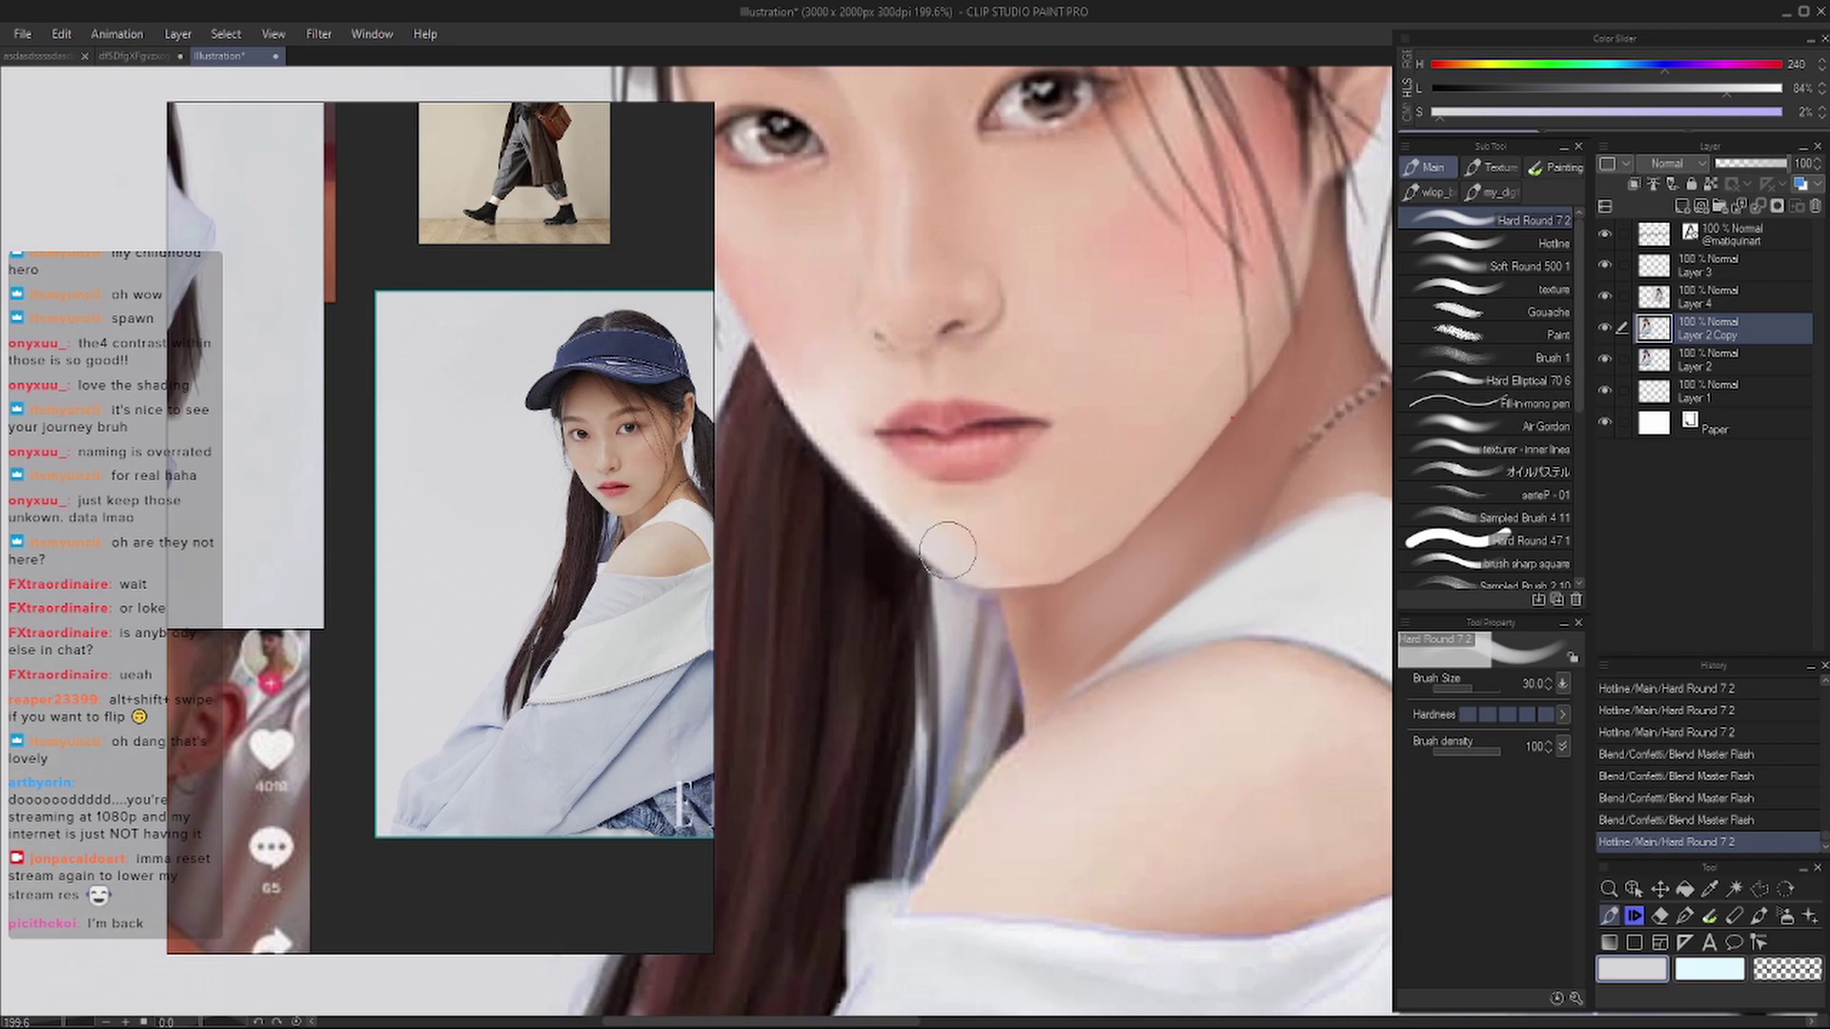
- Replace the grey chin stroke with a sampled light skin tone along the chin's edge at brush size 25
left_click(862, 462, "alt")
left_click(872, 448, "alt")
key("bracketleft")
key("bracketleft")
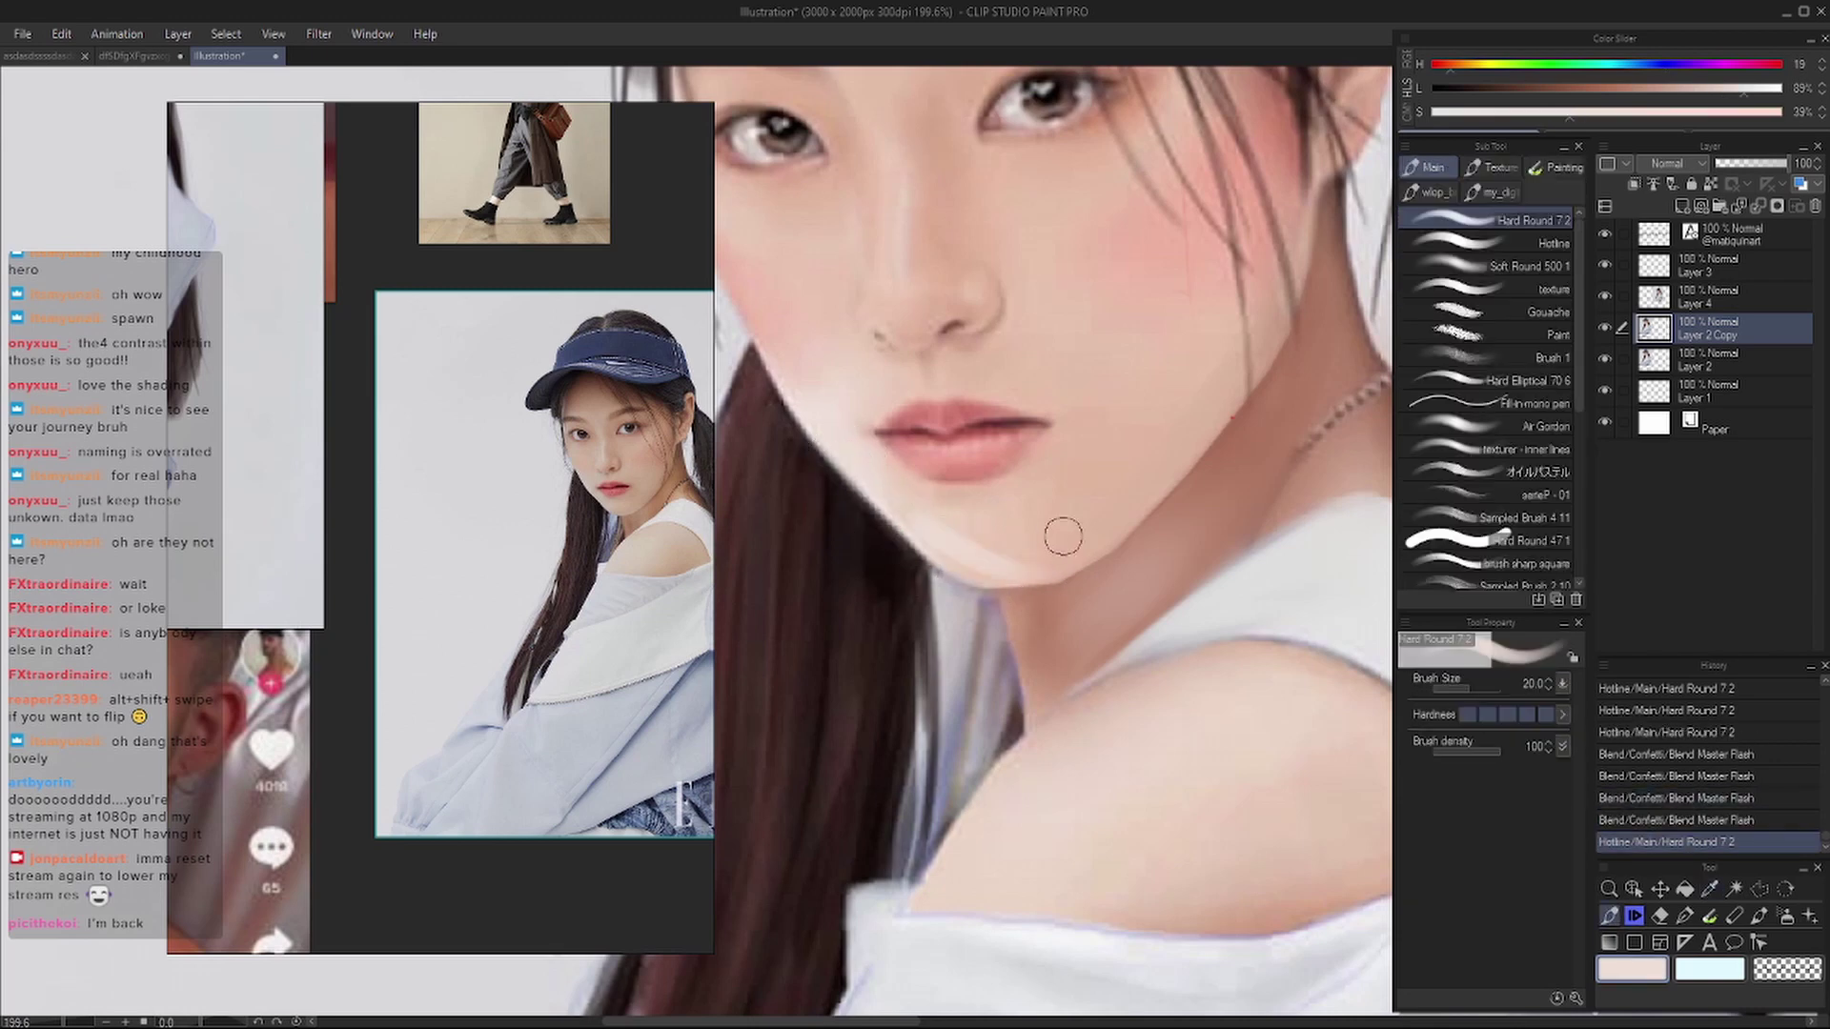
key("ctrl+z")
key("ctrl+y")
key("ctrl+z")
key("bracketright")
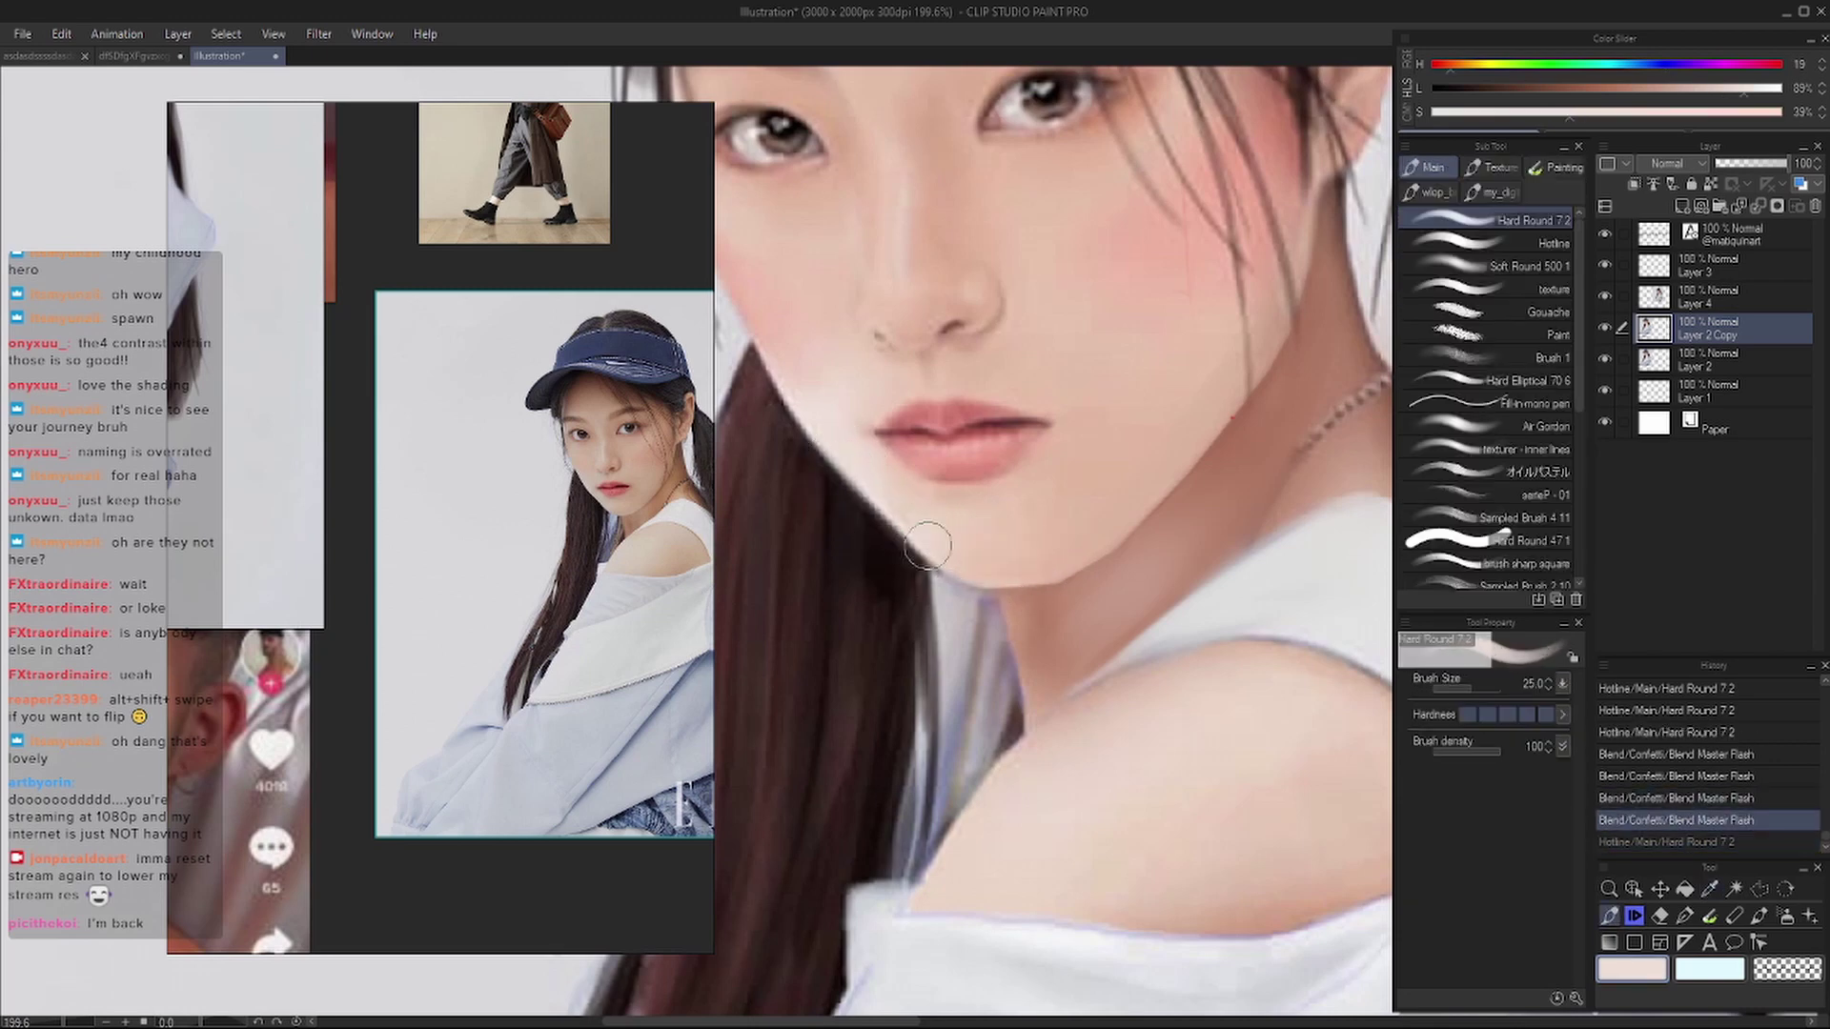
left_click_drag(928, 545, 946, 564)
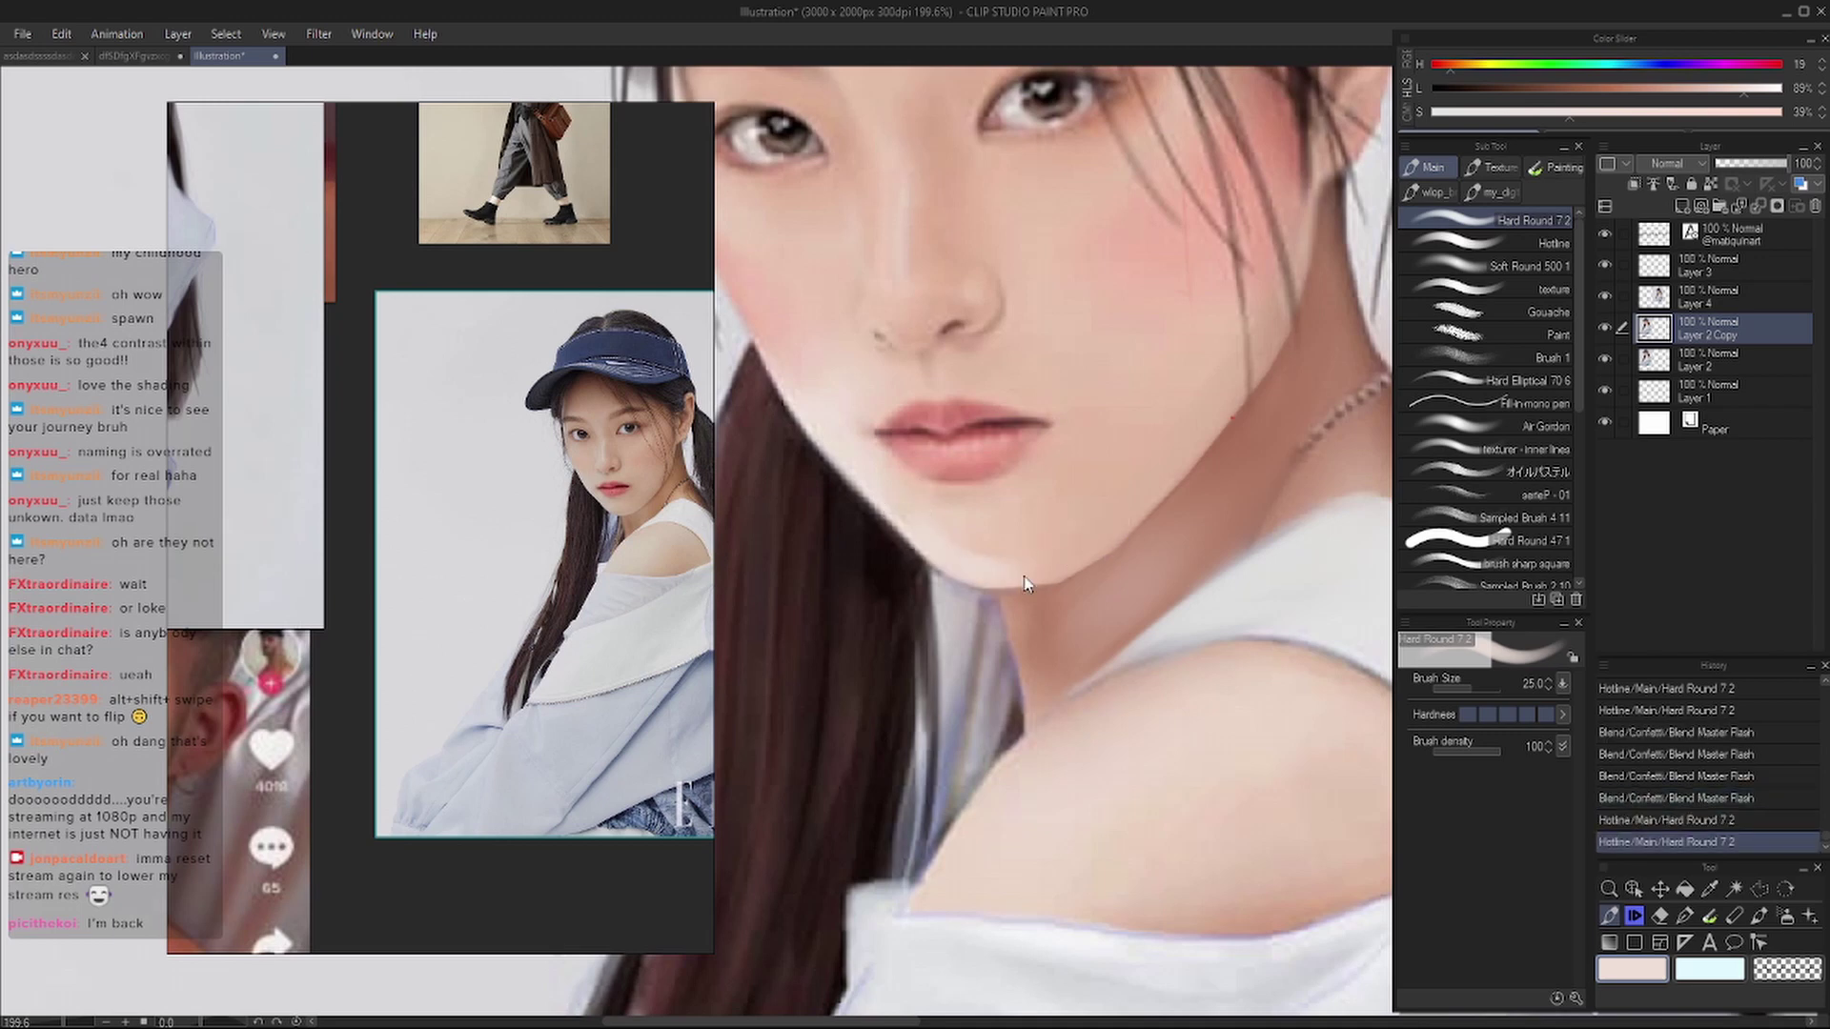
- Extend the light edge with a thinner brush under the chin and up along the jawline
key("bracketleft")
key("bracketleft")
mouse_move(992, 580)
left_mouse_down()
mouse_move(1077, 585)
mouse_move(1111, 539)
left_mouse_up()
left_click_drag(1212, 375, 1204, 442)
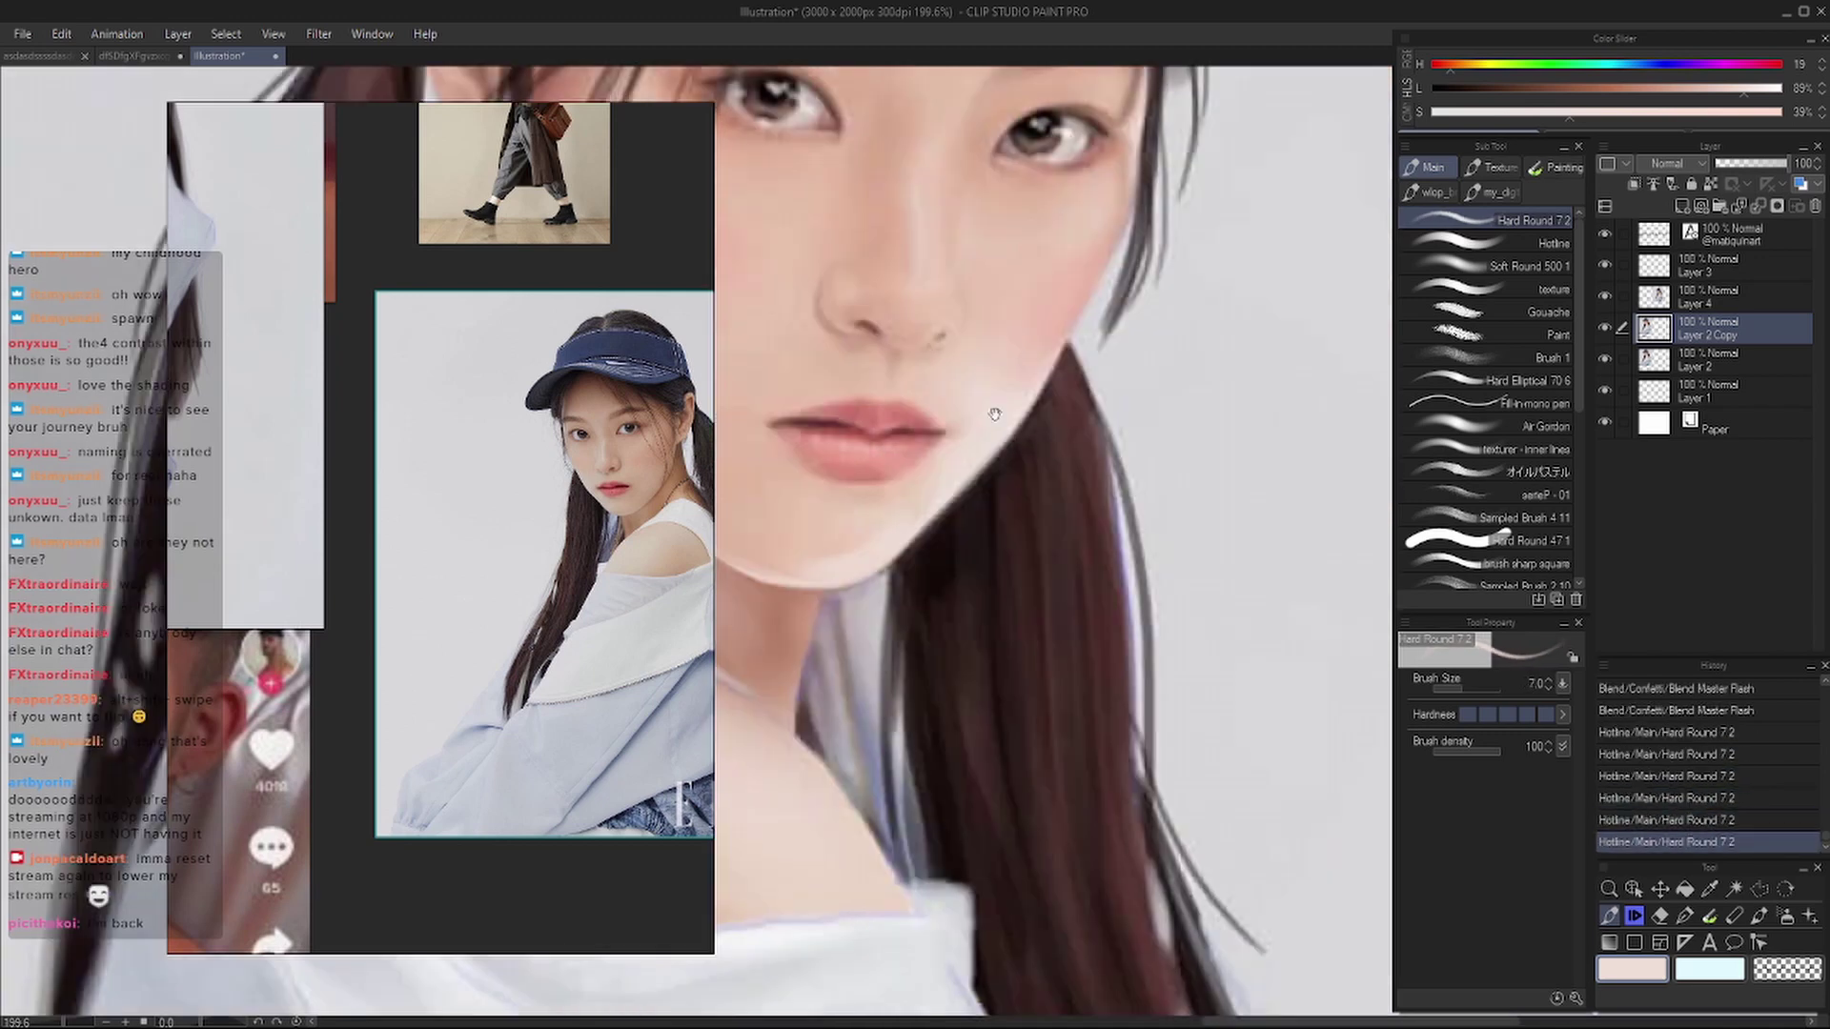
- Sample a warmer skin tone and paint the area just above the chin highlight at brush size 8
key("i")
left_click(1016, 604)
left_click(1035, 615)
key("b")
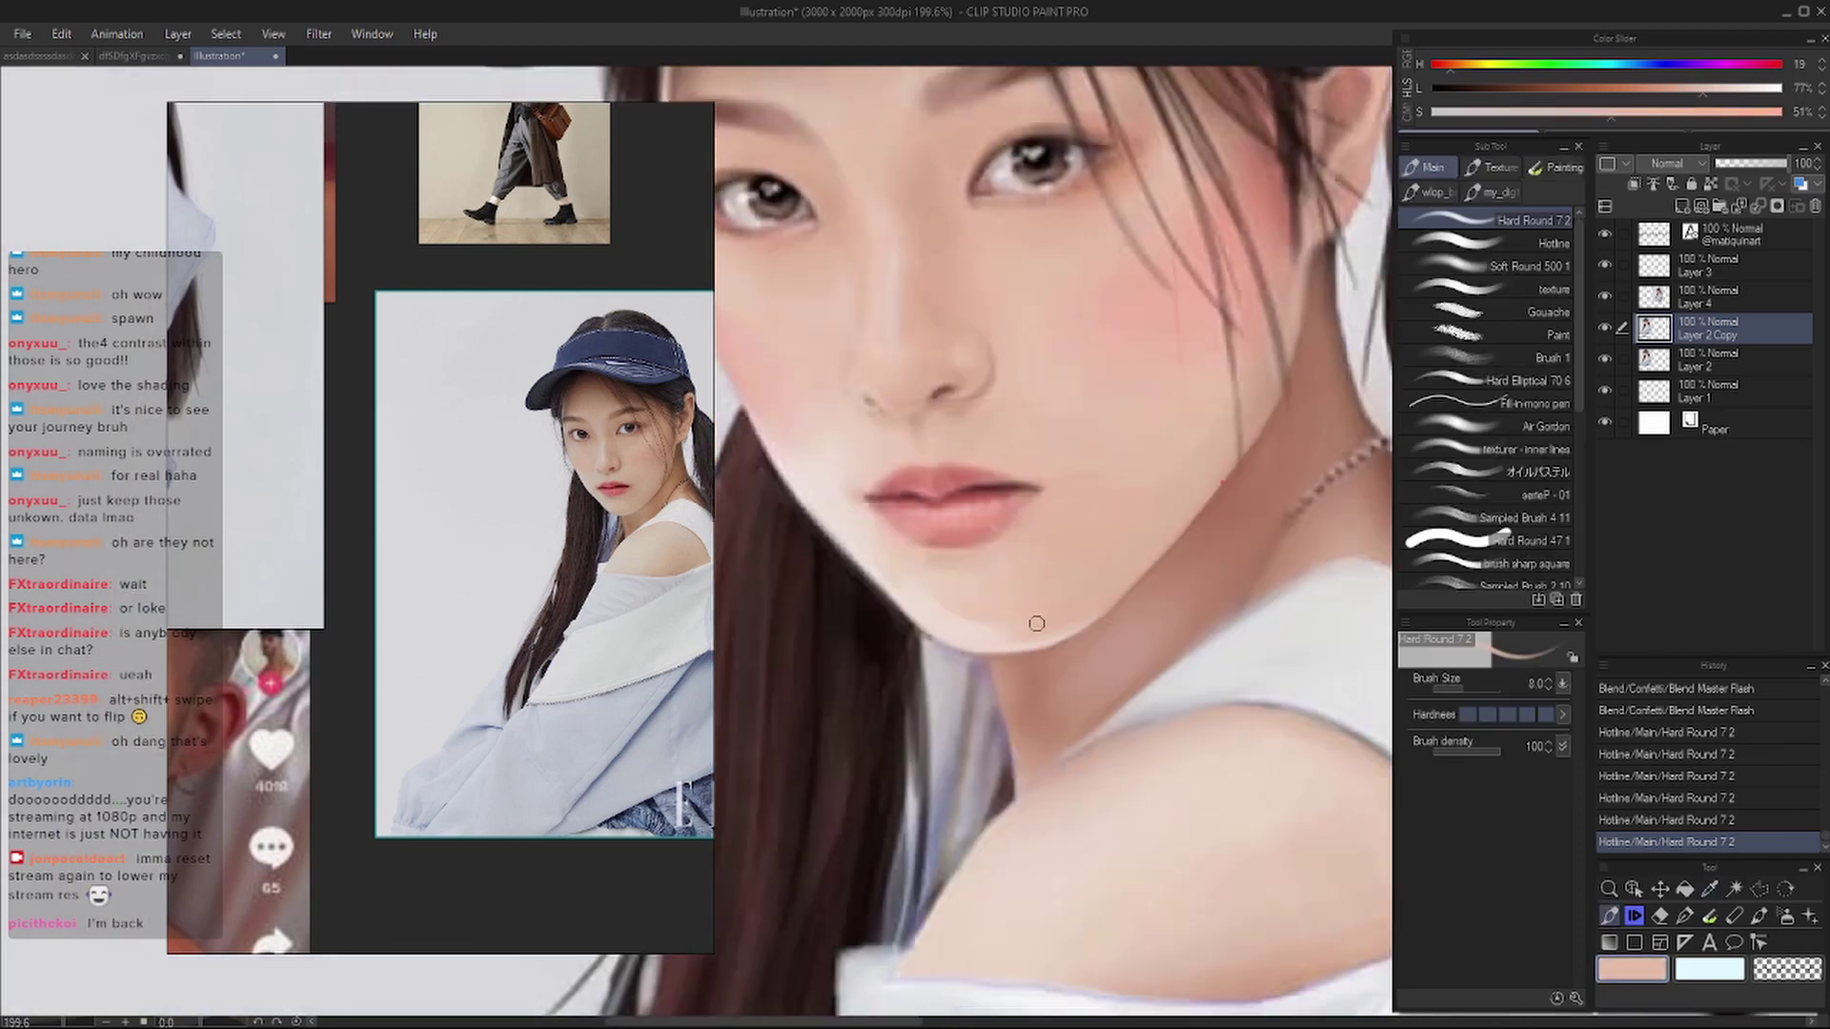
mouse_move(1033, 617)
left_mouse_down()
mouse_move(1017, 600)
mouse_move(968, 625)
left_mouse_up()
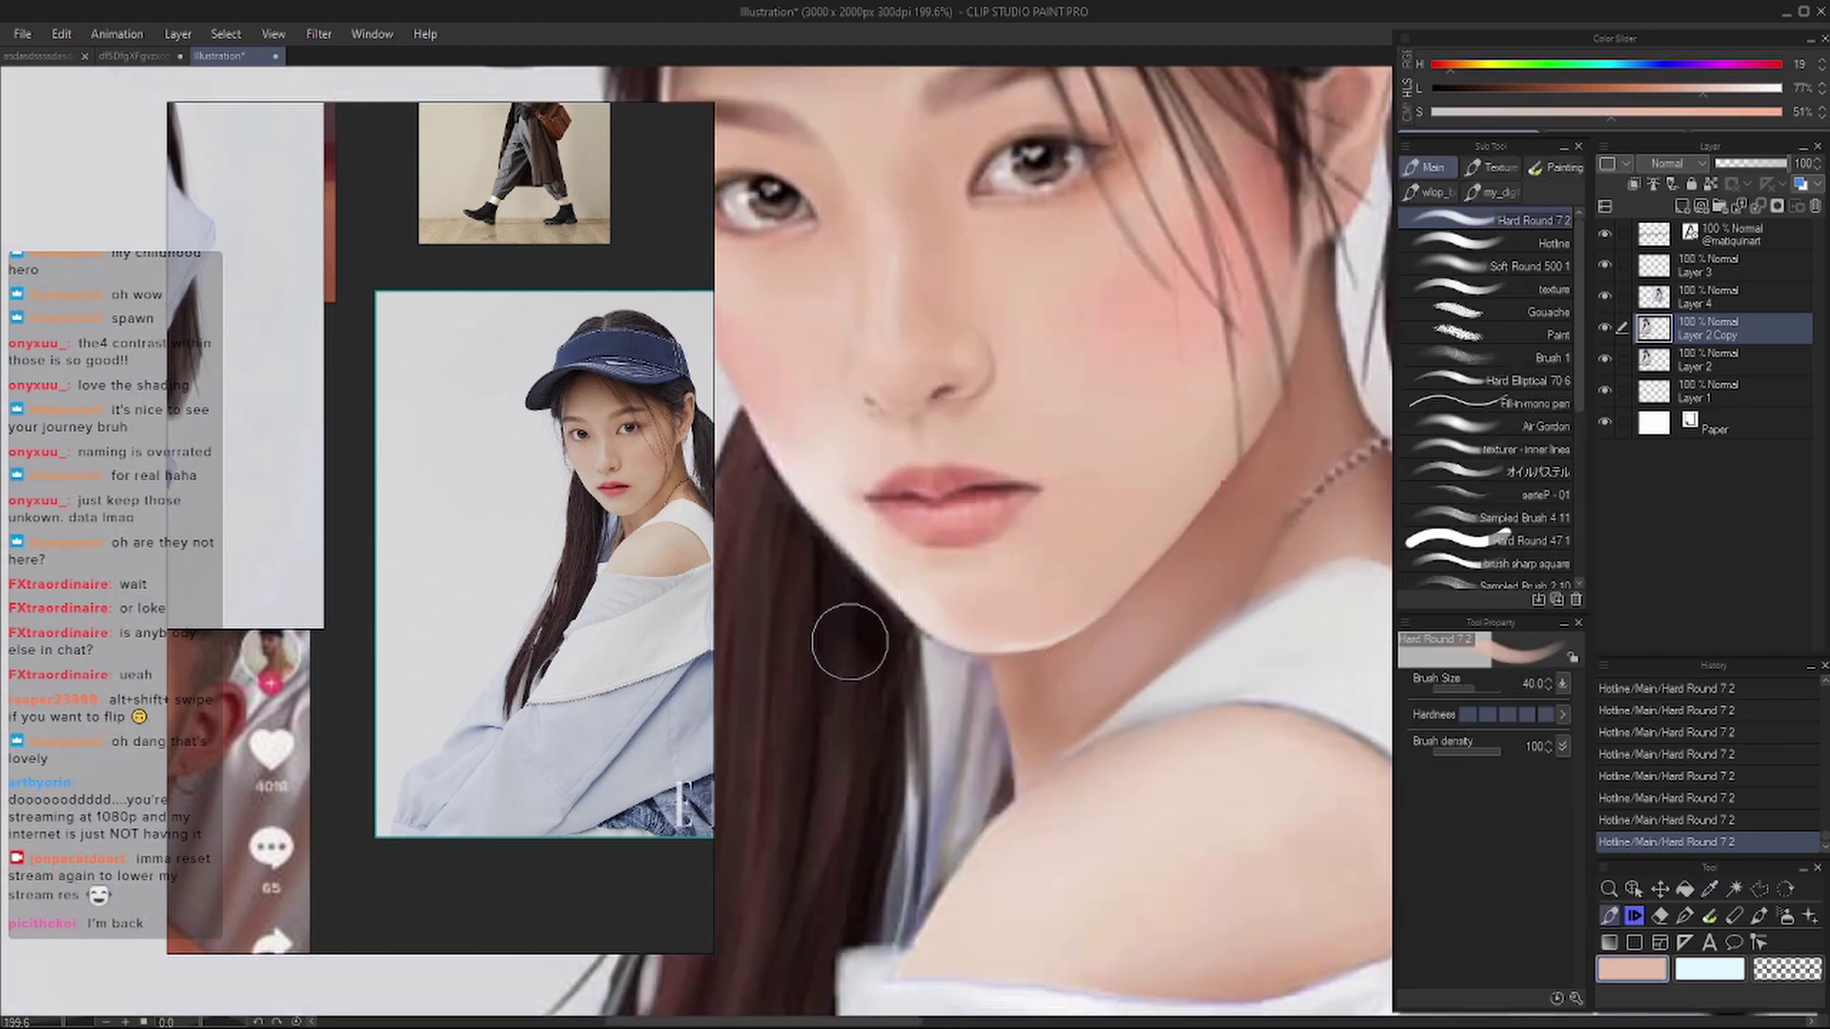
- Sample a pale skin tone from the face and lighten the chin at brush size 40
key("i")
left_click(915, 499)
key("b")
key("bracketleft")
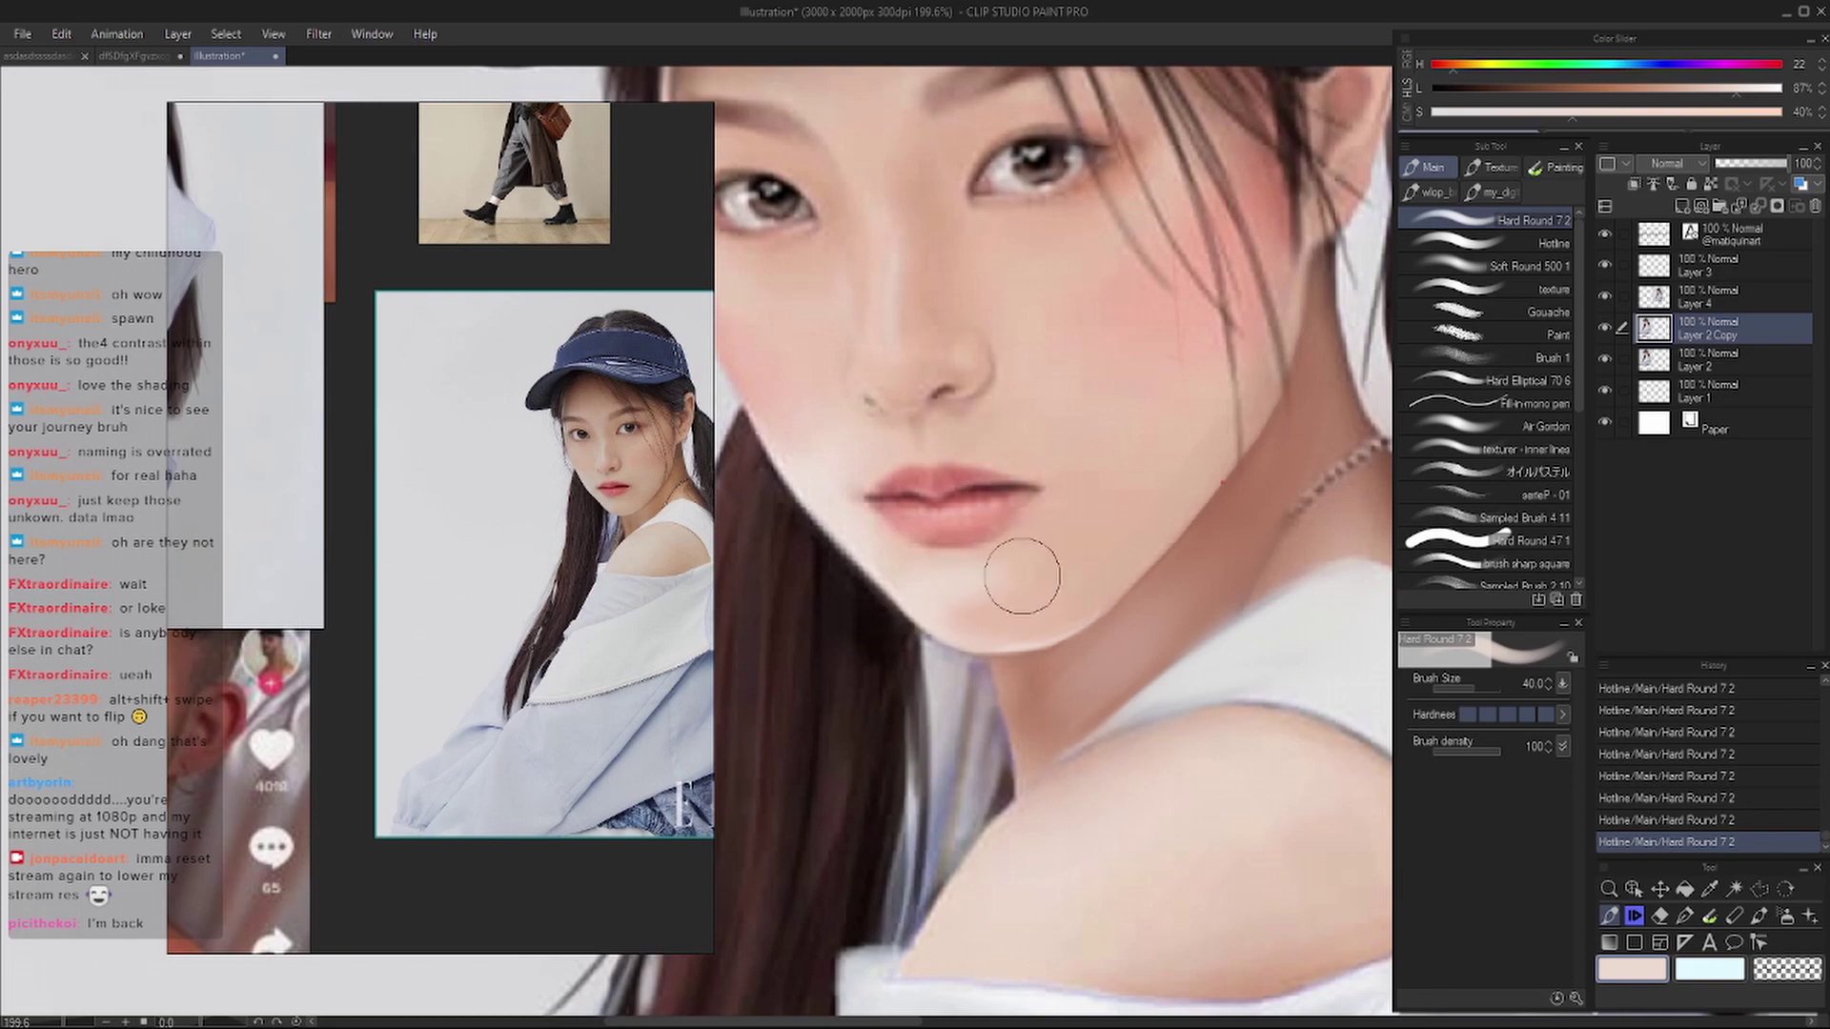
mouse_move(1020, 572)
left_mouse_down()
mouse_move(1001, 591)
mouse_move(1021, 563)
left_mouse_up()
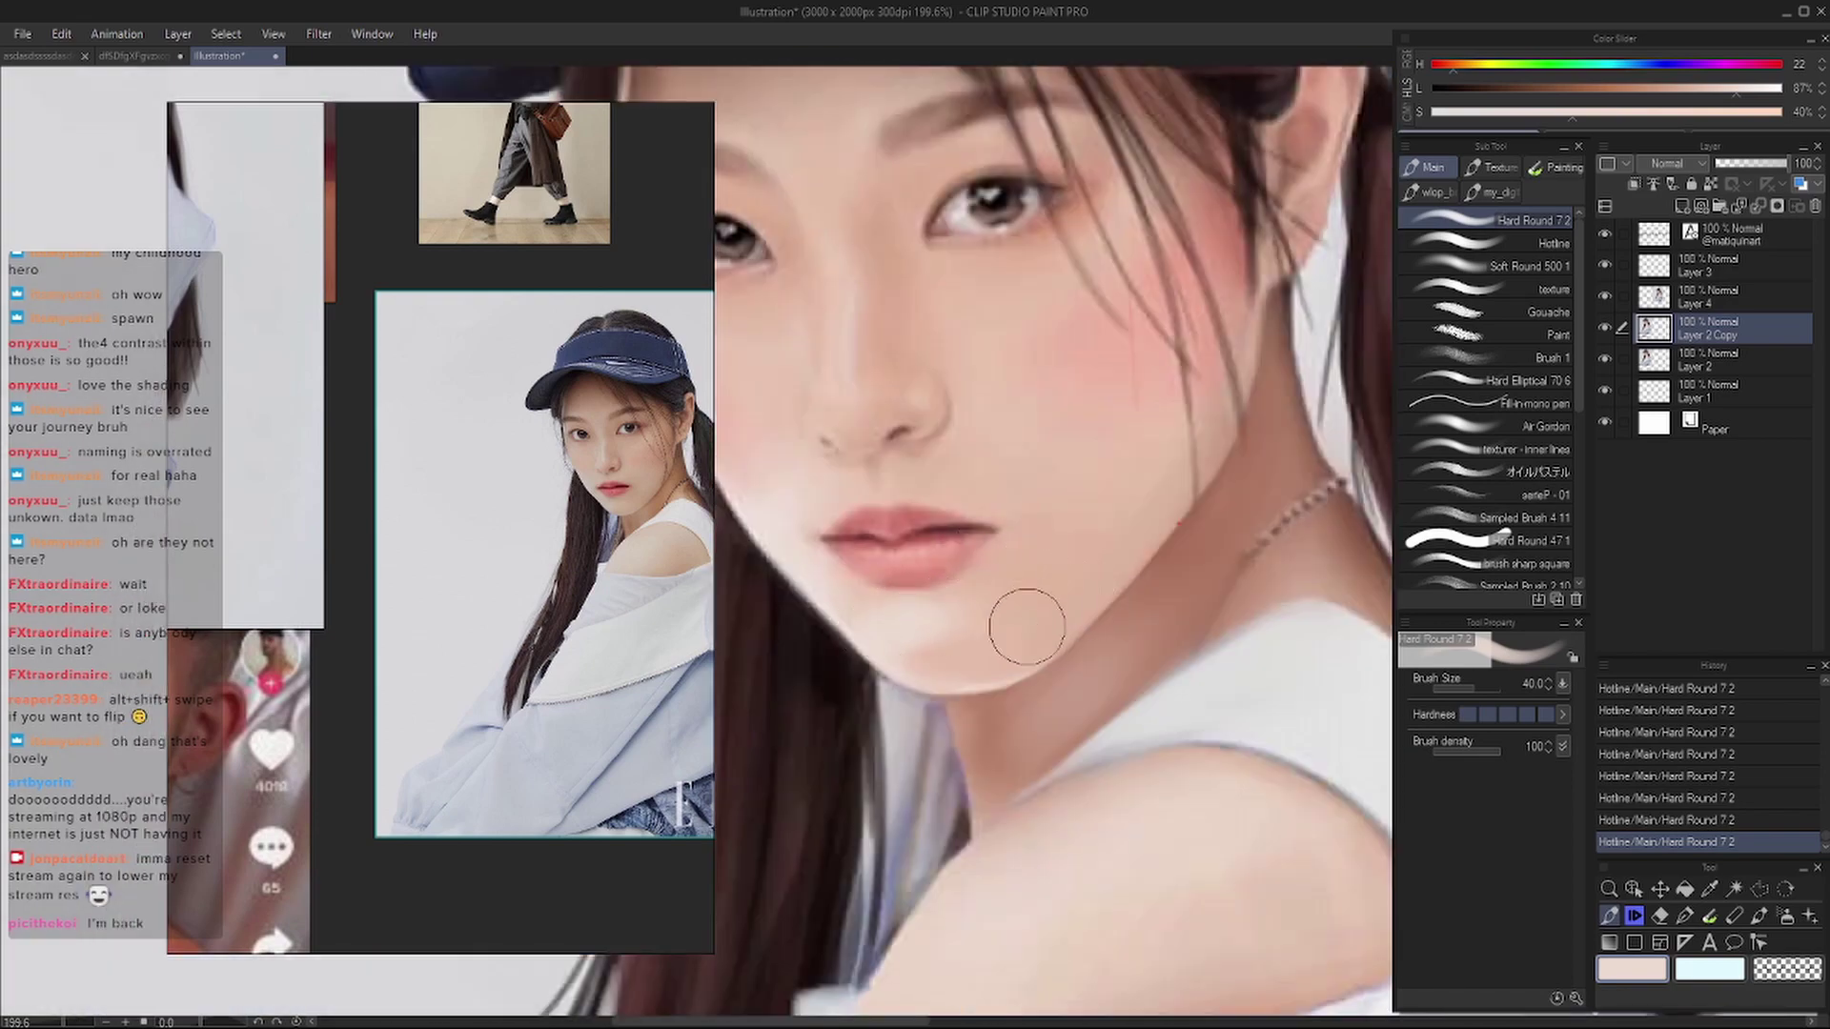
- Blend the new chin tones into the surrounding skin and the lower jaw
mouse_move(956, 625)
left_mouse_down()
mouse_move(1123, 545)
mouse_move(1002, 682)
mouse_move(920, 686)
mouse_move(1011, 705)
left_mouse_up()
key("j")
left_click_drag(982, 668, 1064, 707)
key("b")
- Paint the pale skin tone along the jaw edge beside the hair with a smaller brush
mouse_move(963, 600)
left_mouse_down()
mouse_move(1009, 671)
mouse_move(995, 595)
left_mouse_up()
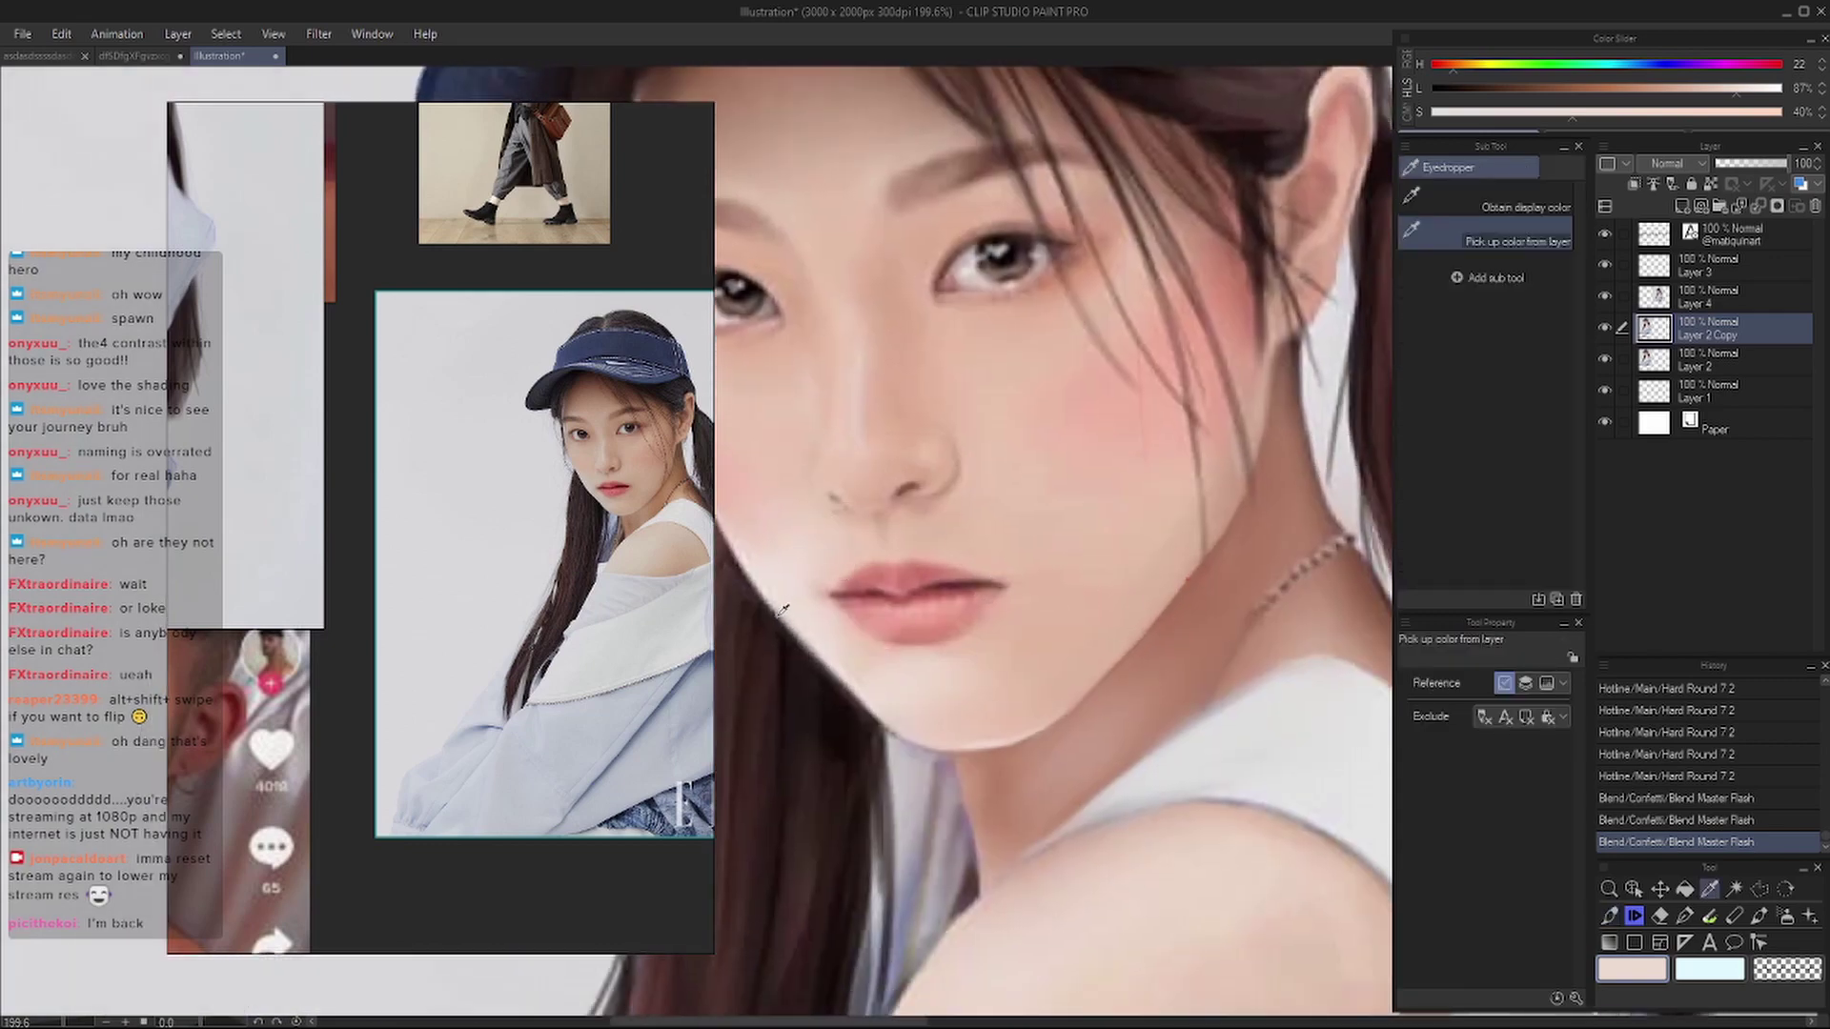
key("bracketleft")
key("bracketleft")
mouse_move(810, 610)
left_mouse_down()
mouse_move(893, 683)
mouse_move(846, 633)
left_mouse_up()
left_click_drag(747, 495, 671, 590)
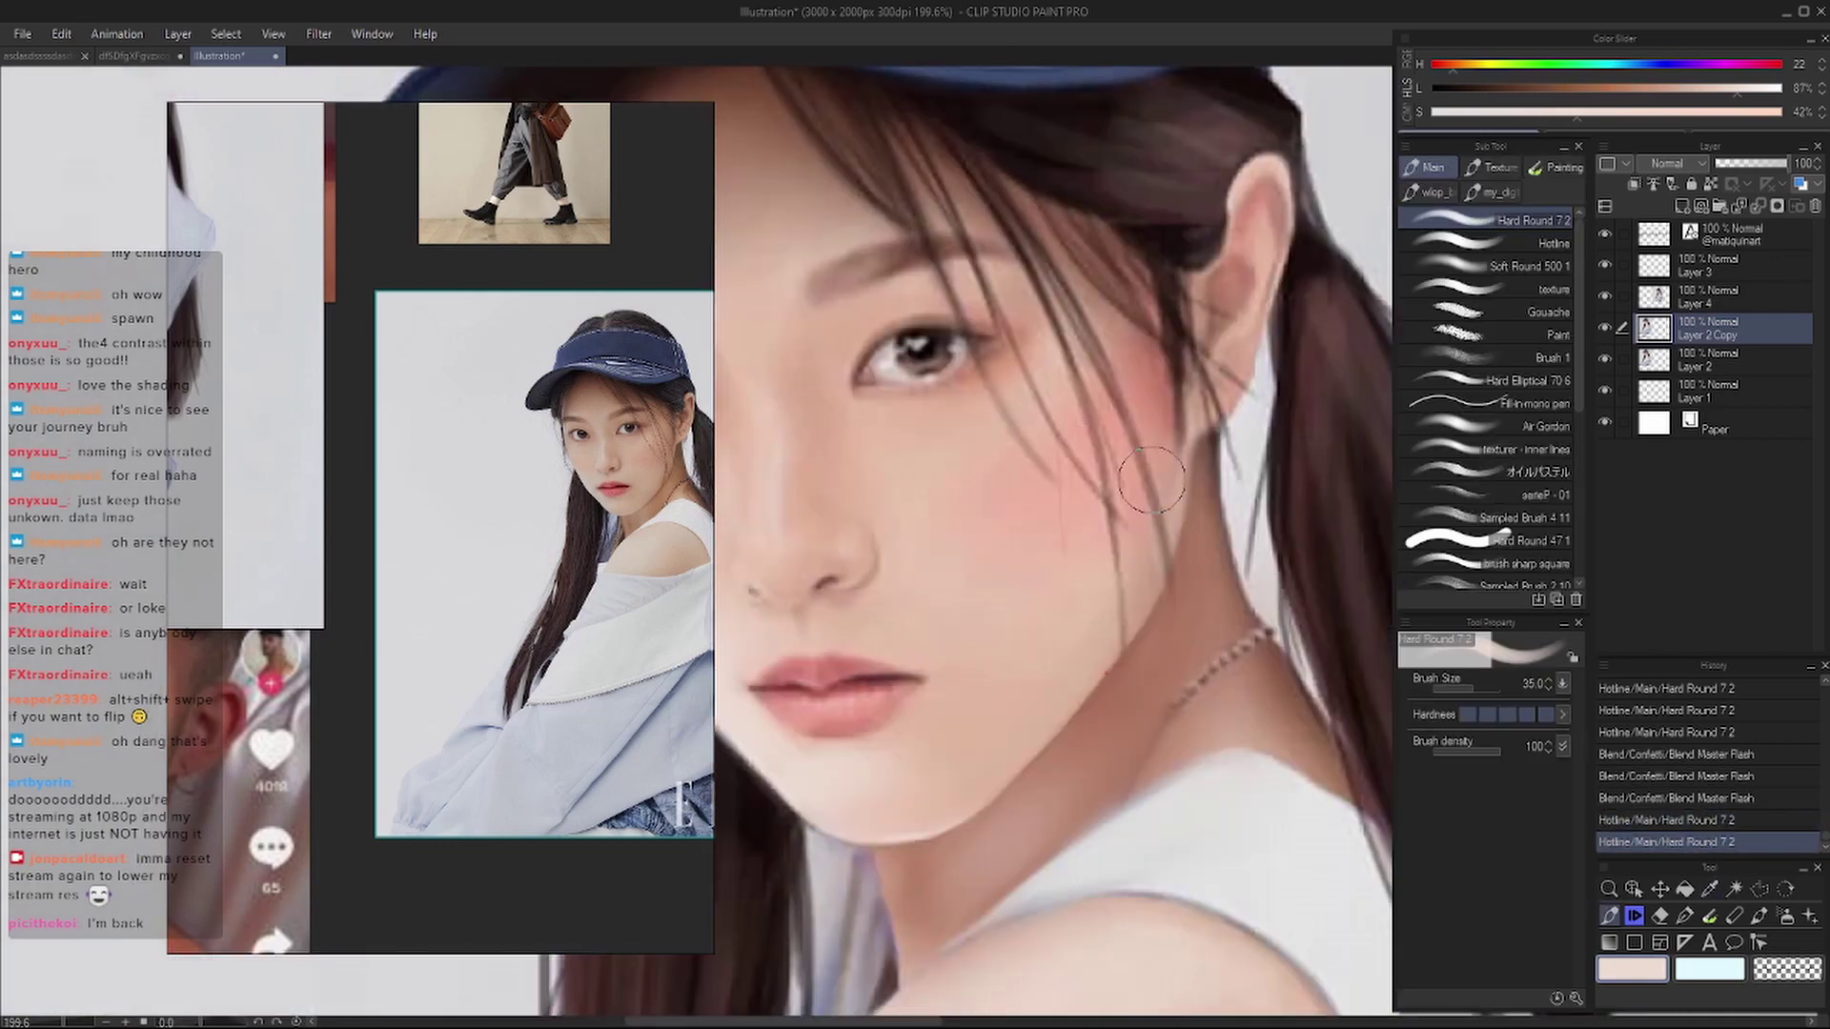
- Paint a thin pale highlight down the outer edge of the far cheek at brush size 10 or slightly smaller
left_click_drag(1152, 479, 1065, 464)
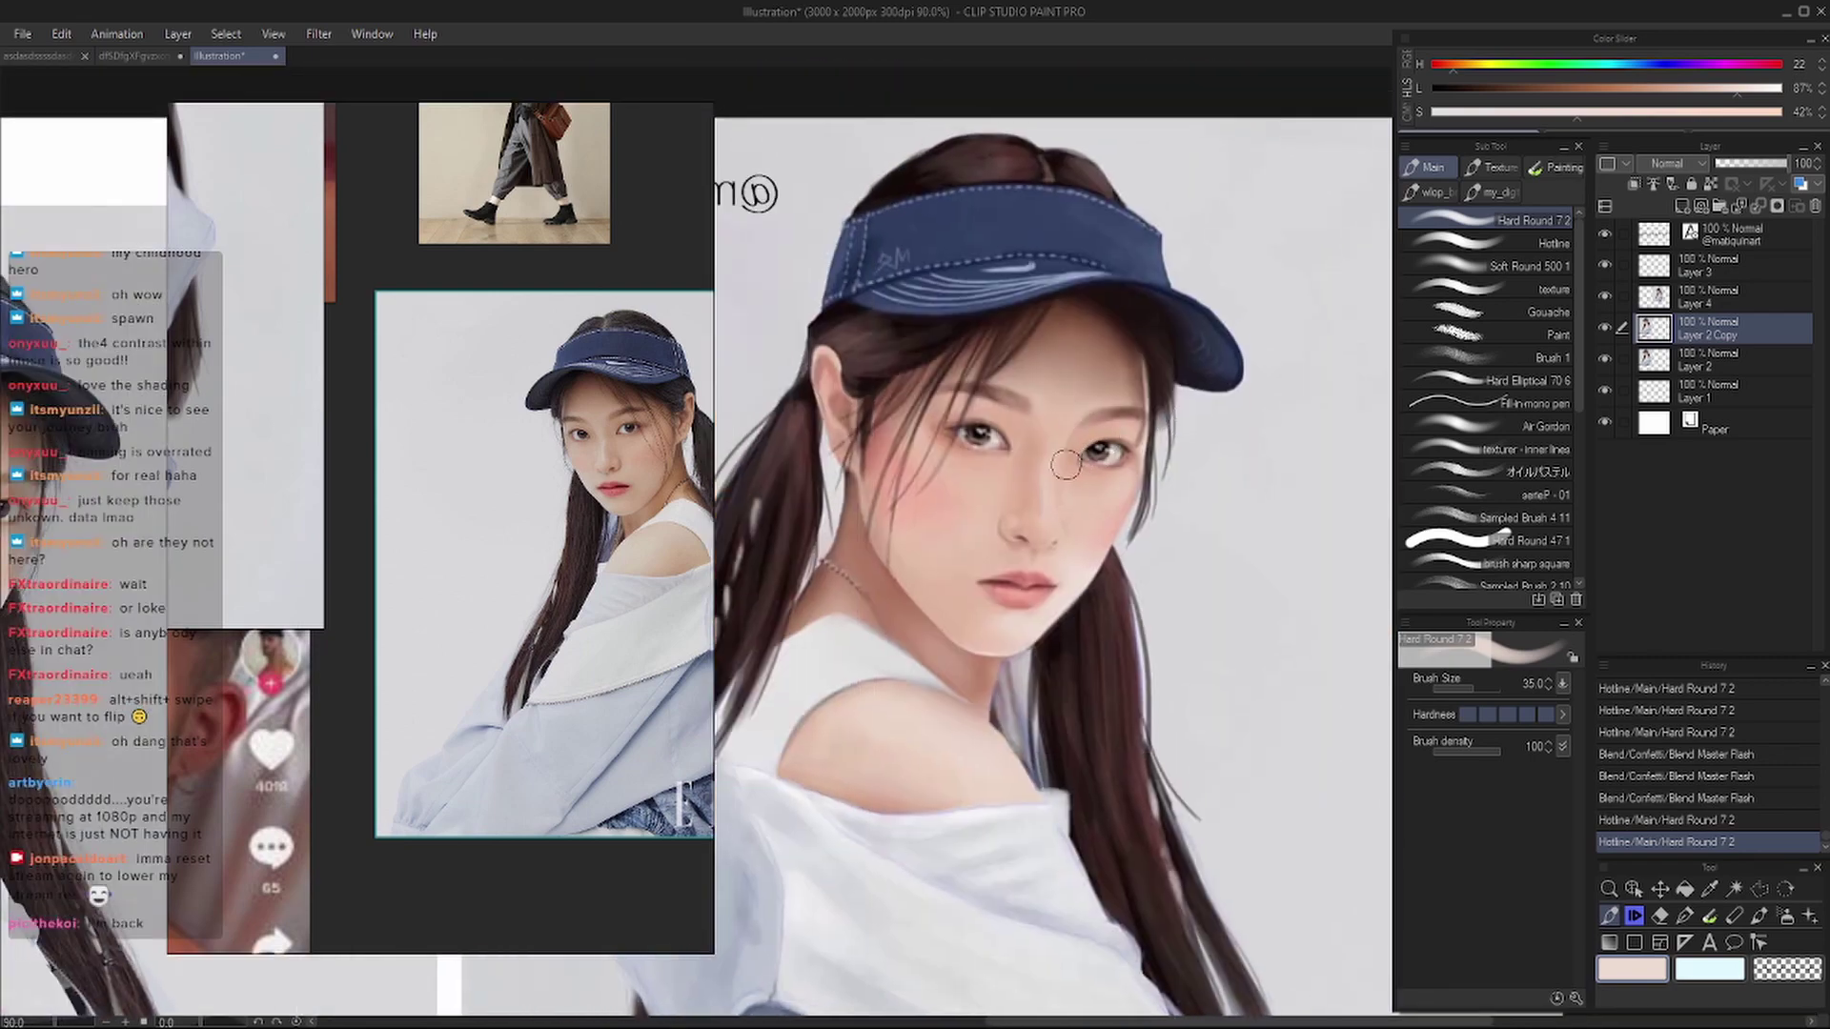
scroll(1065, 464, "up", 4)
key("bracketleft")
key("bracketleft")
key("bracketleft")
key("bracketleft")
key("bracketleft")
key("bracketleft")
key("bracketleft")
key("bracketleft")
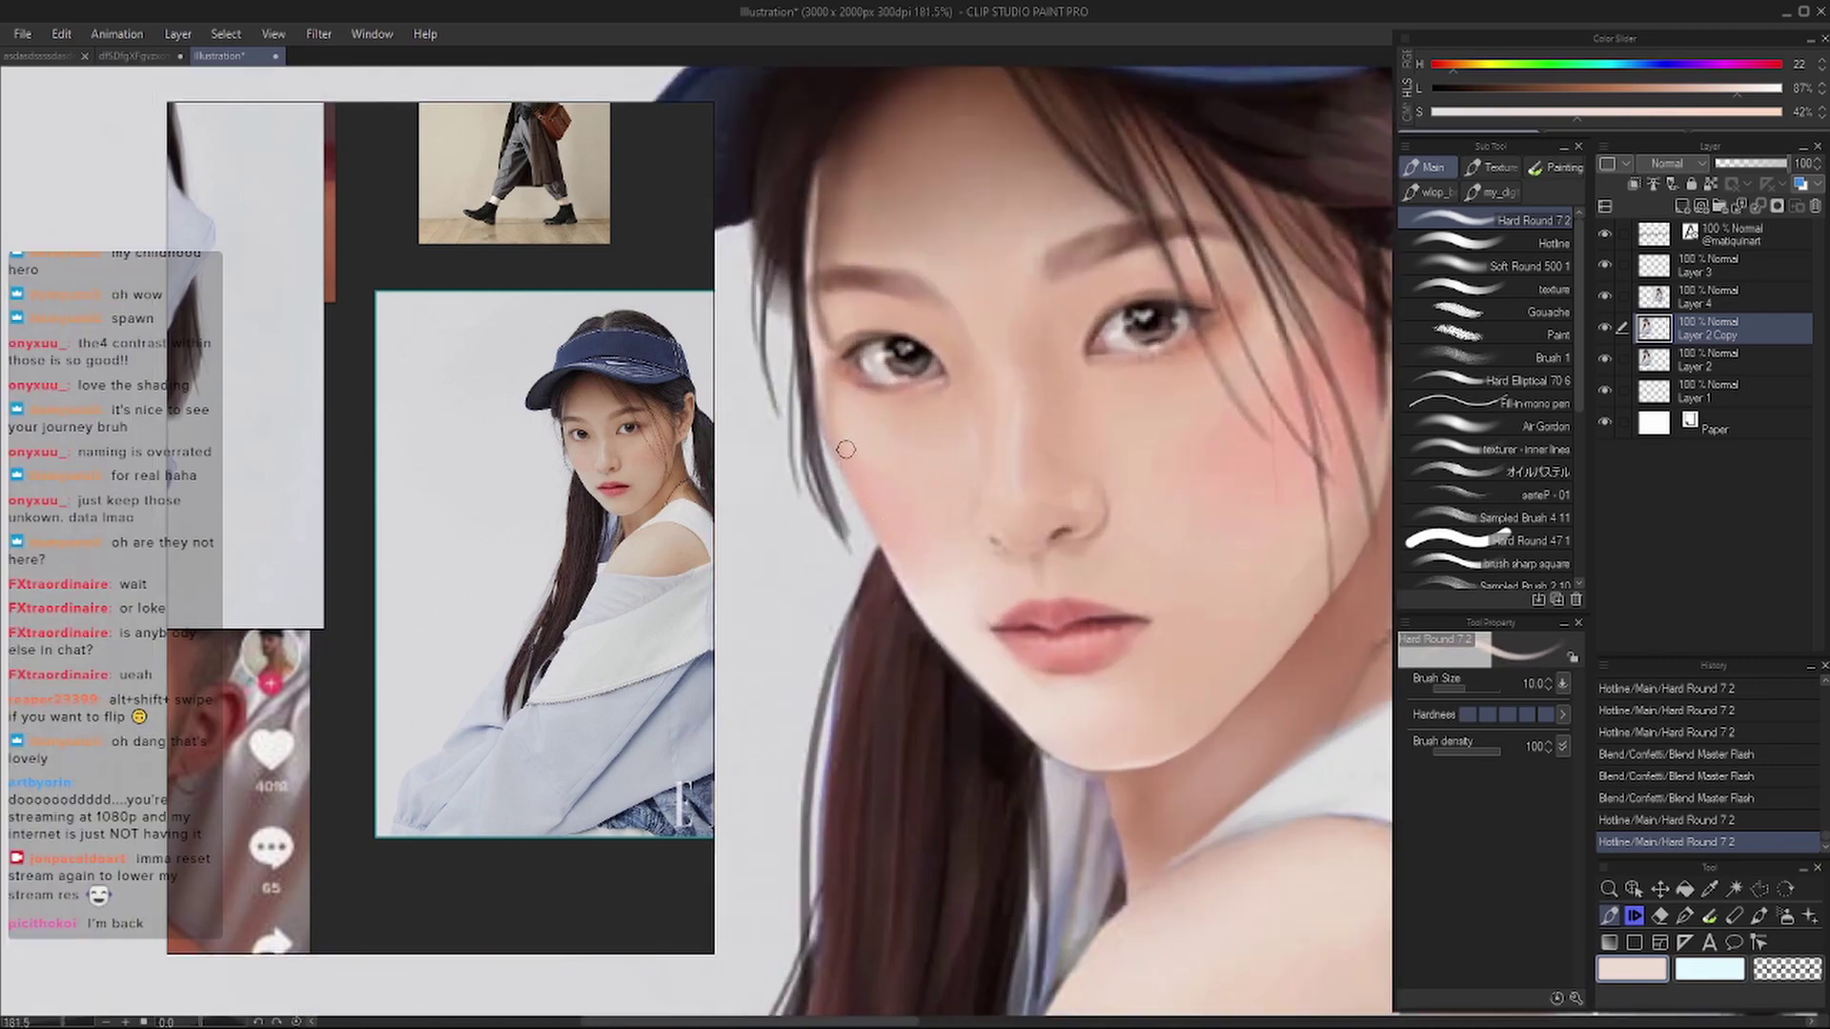
left_click_drag(837, 446, 884, 543)
key("bracketright")
key("bracketright")
key("bracketright")
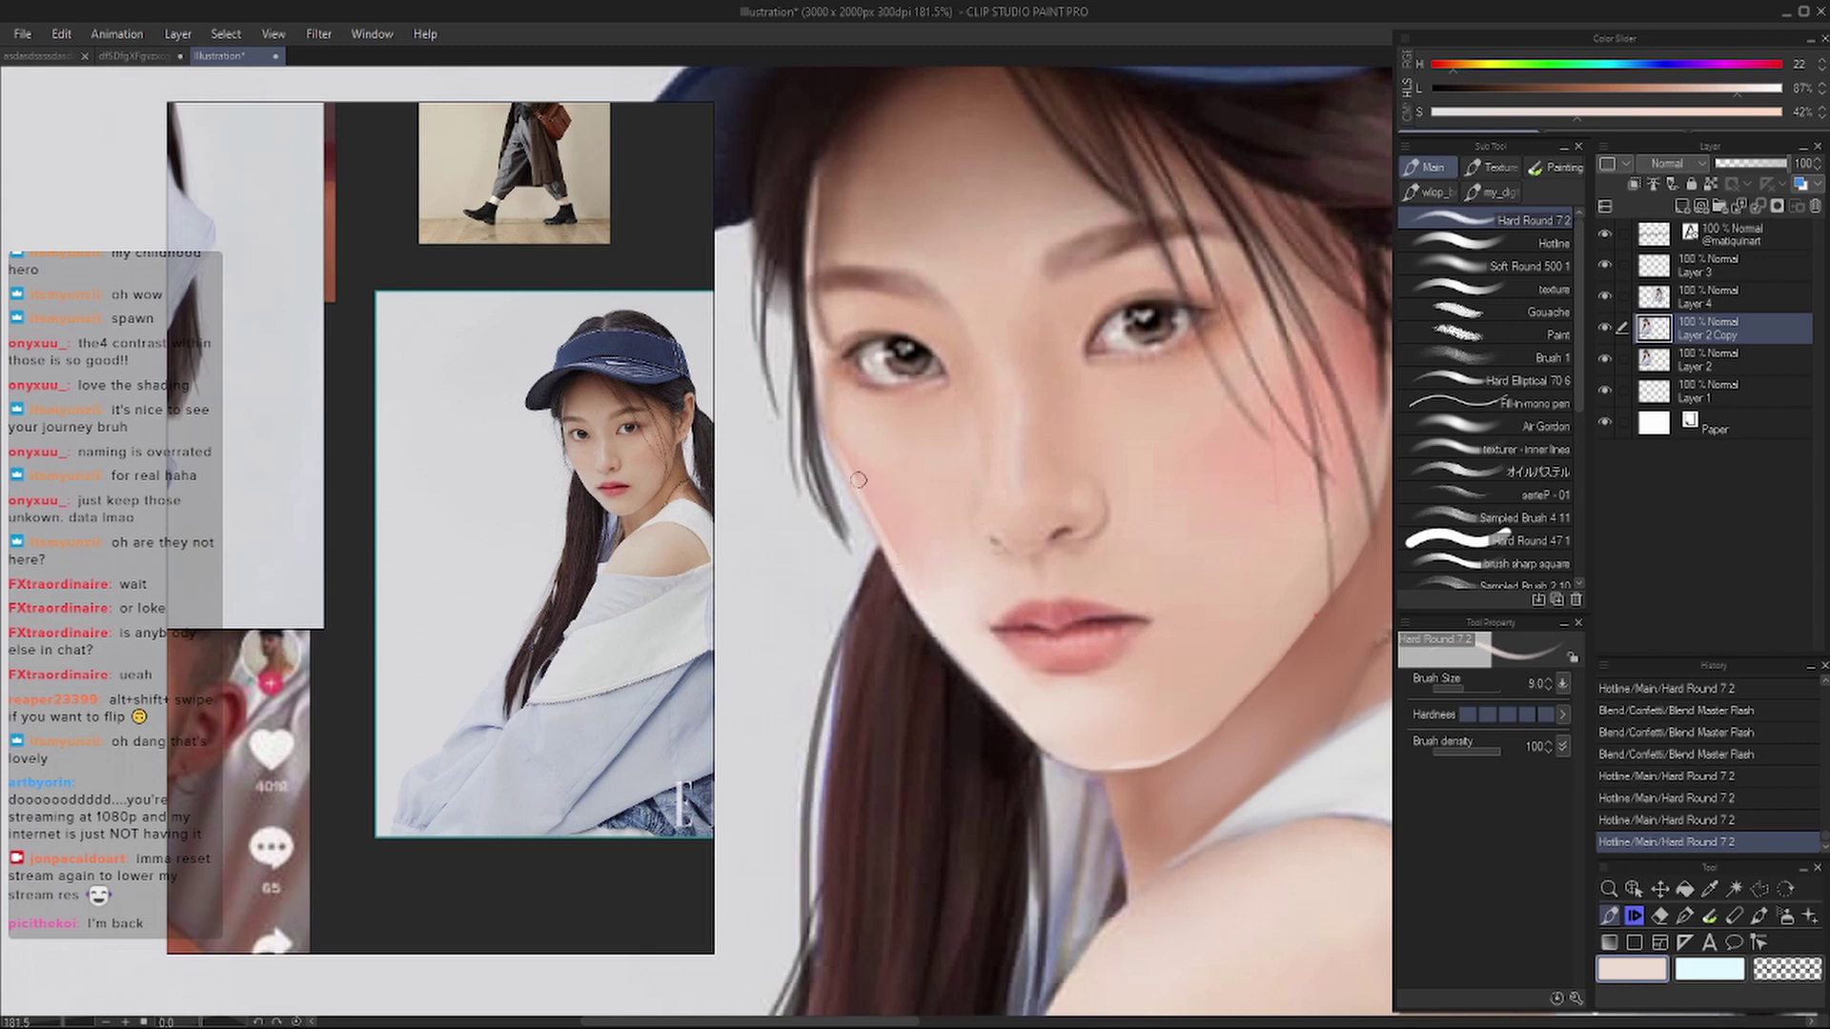
left_click_drag(836, 437, 906, 555)
- Rework the far cheek's edge highlight at brush size 15, undoing the last two strokes before repainting it
key("bracketright")
key("bracketright")
key("bracketright")
key("bracketright")
key("bracketright")
key("bracketright")
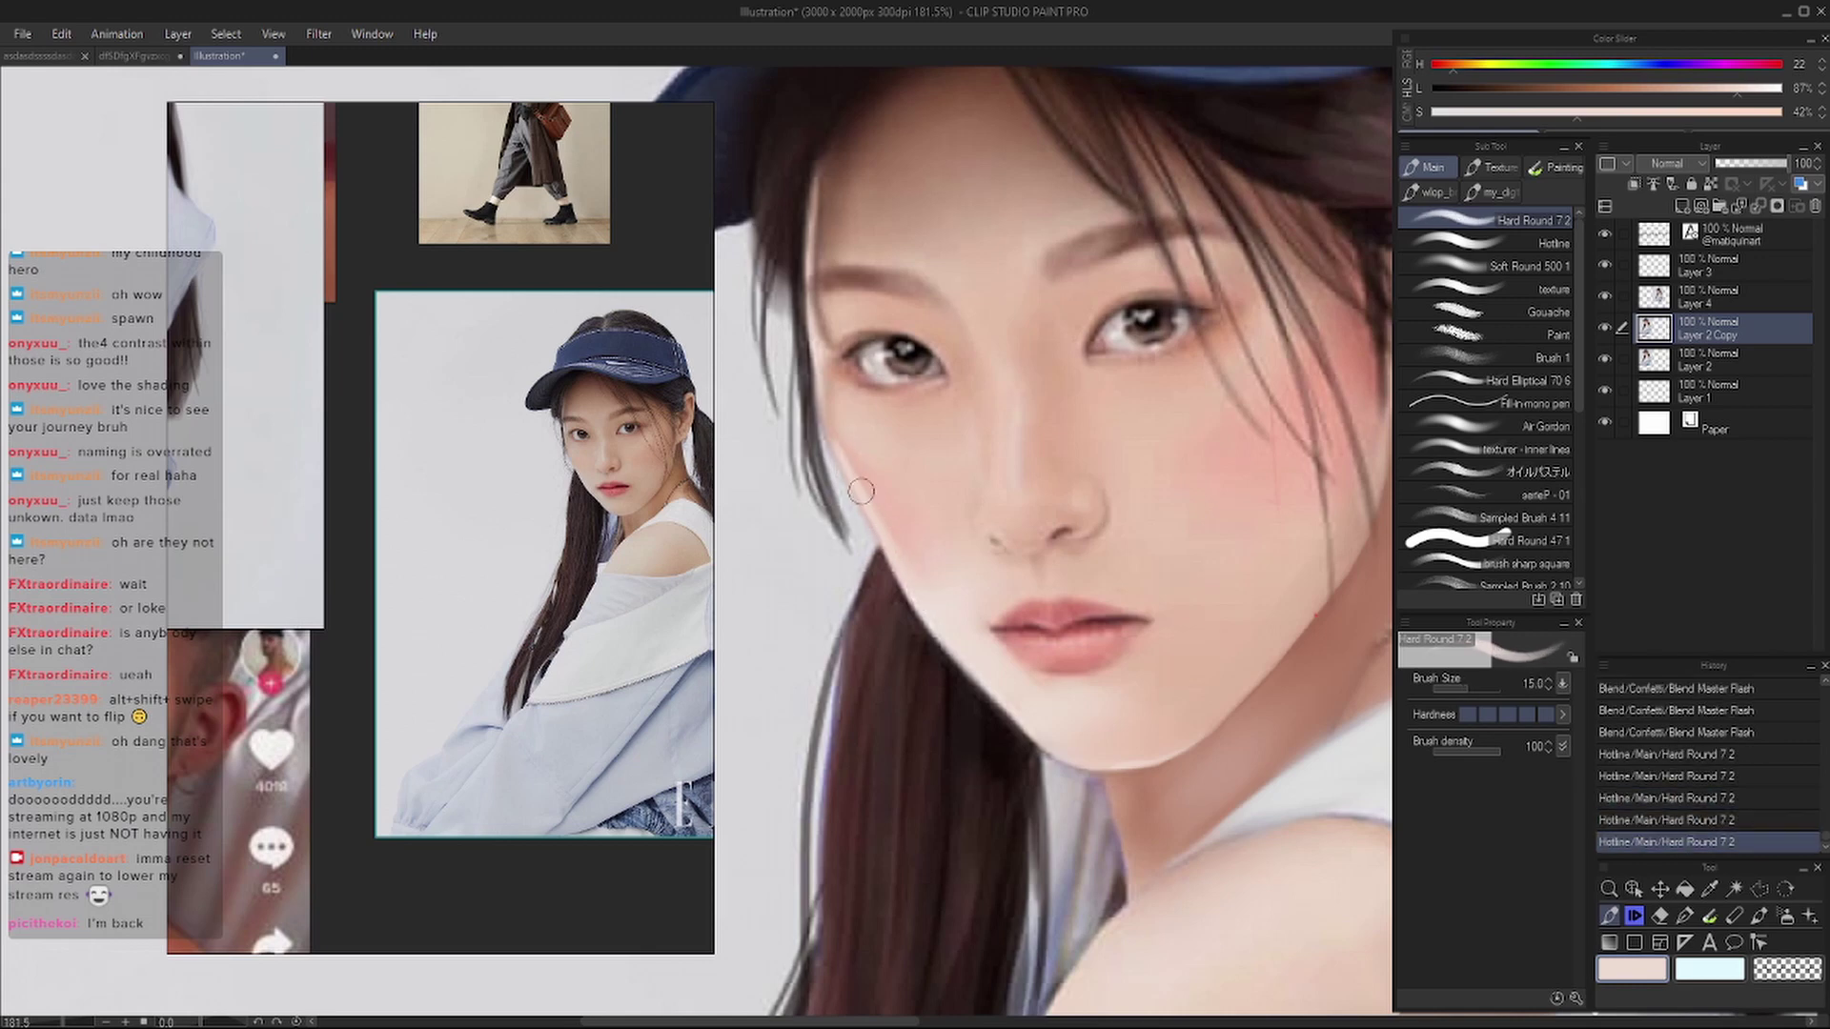
mouse_move(845, 419)
left_mouse_down()
mouse_move(934, 567)
mouse_move(886, 534)
left_mouse_up()
key("ctrl+z")
key("ctrl+z")
mouse_move(853, 454)
left_mouse_down()
mouse_move(952, 583)
mouse_move(851, 429)
mouse_move(962, 604)
mouse_move(826, 404)
mouse_move(936, 449)
mouse_move(981, 535)
mouse_move(937, 486)
mouse_move(906, 534)
left_mouse_up()
- Mirror the canvas view, blend the cheek edge highlight, and touch it up at brush size 20
key("h")
key("j")
key("p")
key("bracketleft")
key("bracketleft")
key("bracketleft")
left_click_drag(963, 477, 935, 529)
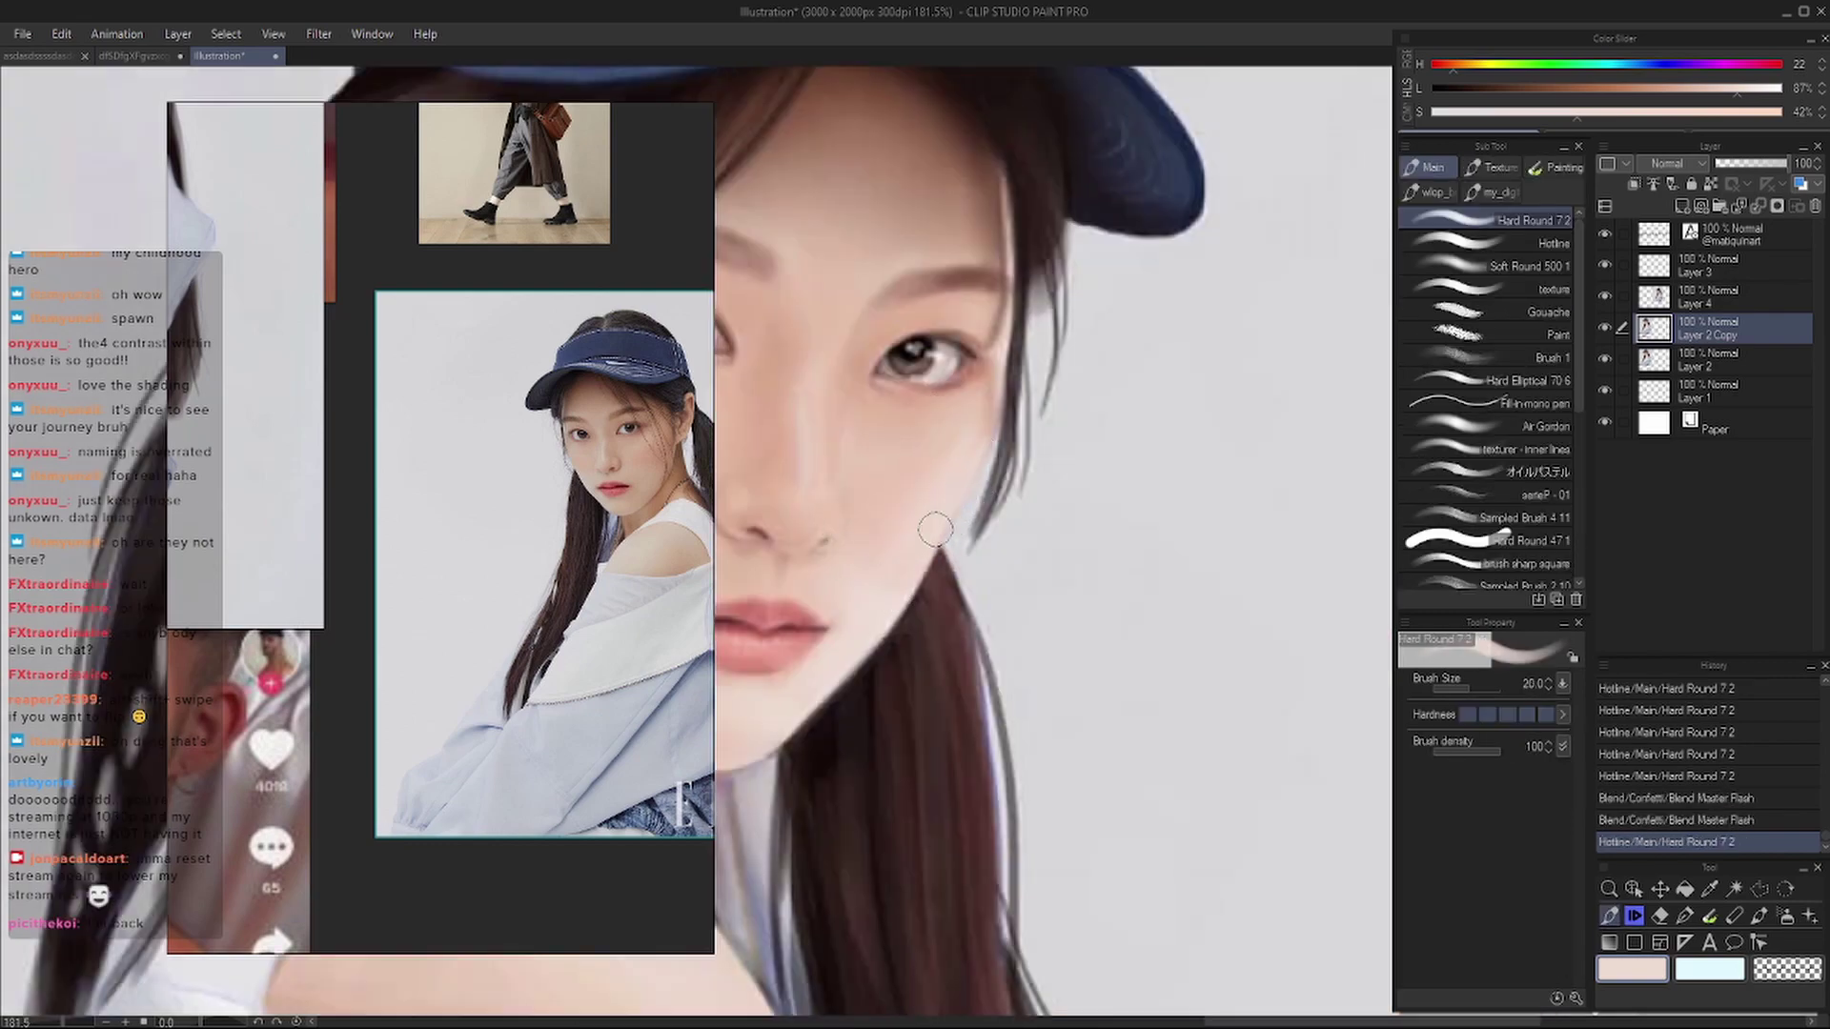
- Try blush strokes in a sampled pink on the far cheek, enlarging the brush to size 35 for another attempt
key("h")
left_click(907, 400, "alt")
left_click(1156, 477, "alt")
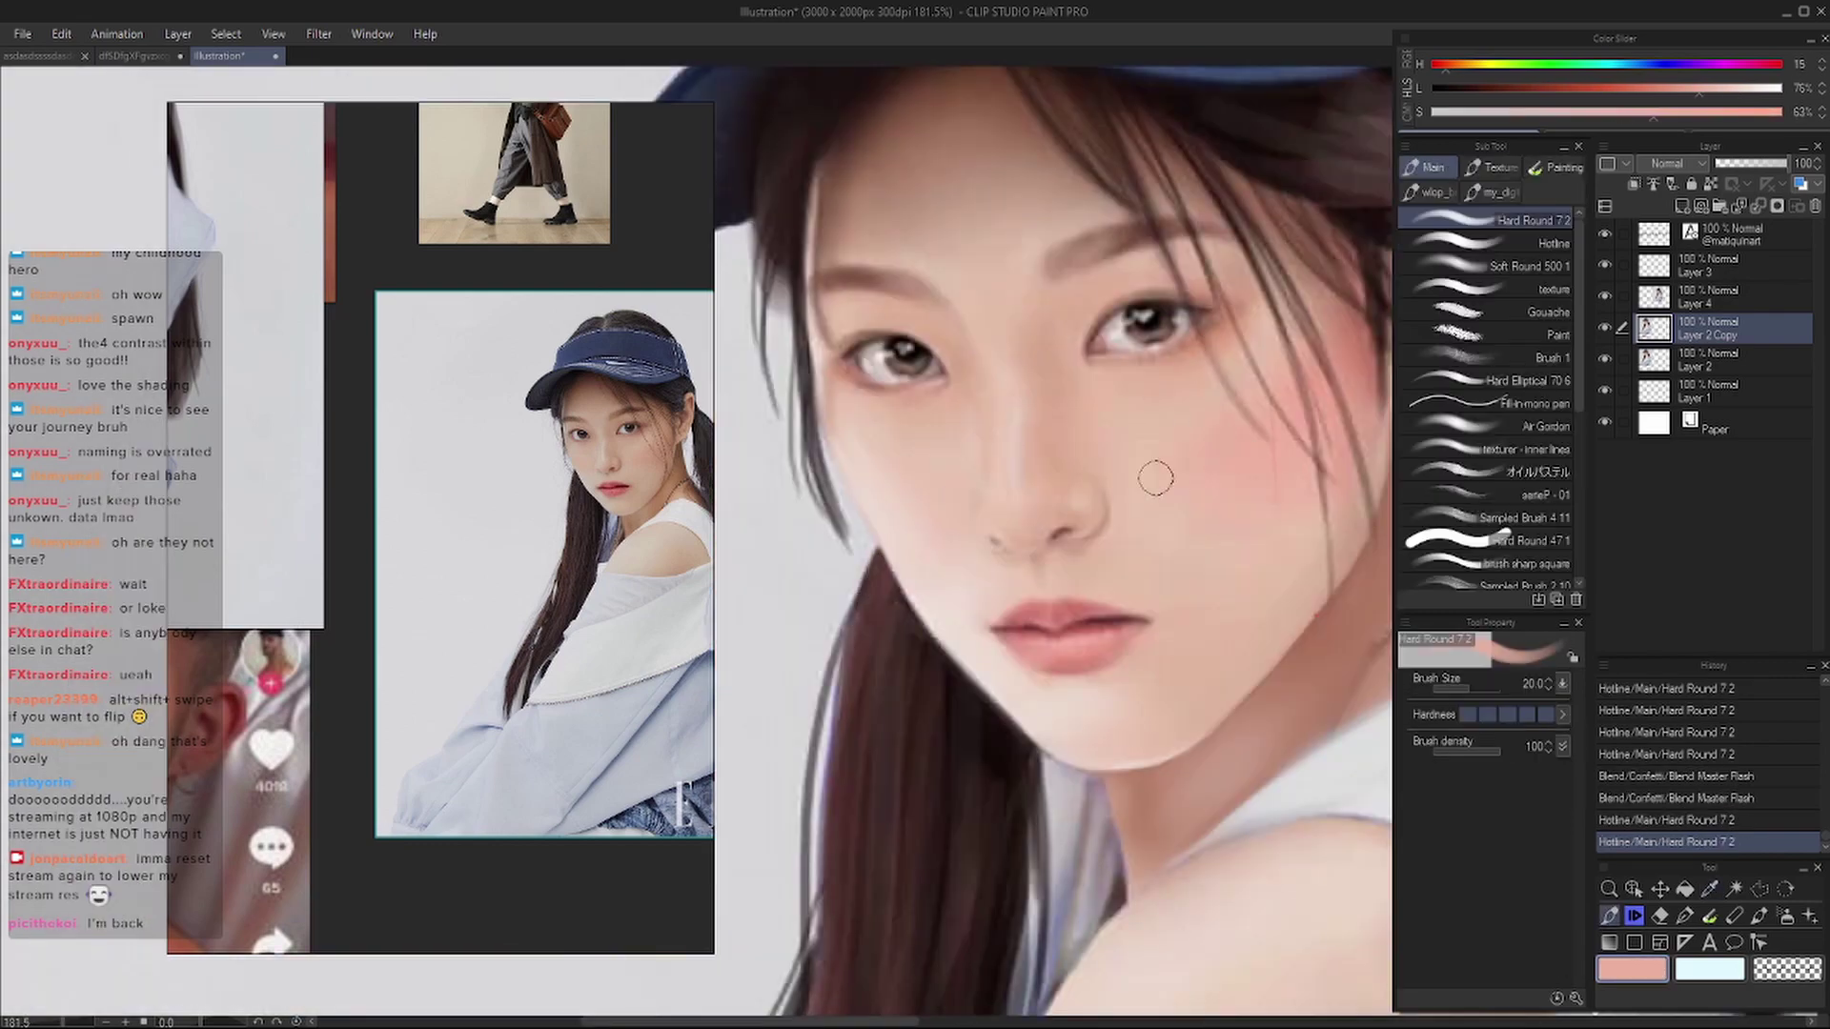
left_click_drag(935, 491, 892, 429)
key("ctrl+z")
key("bracketright")
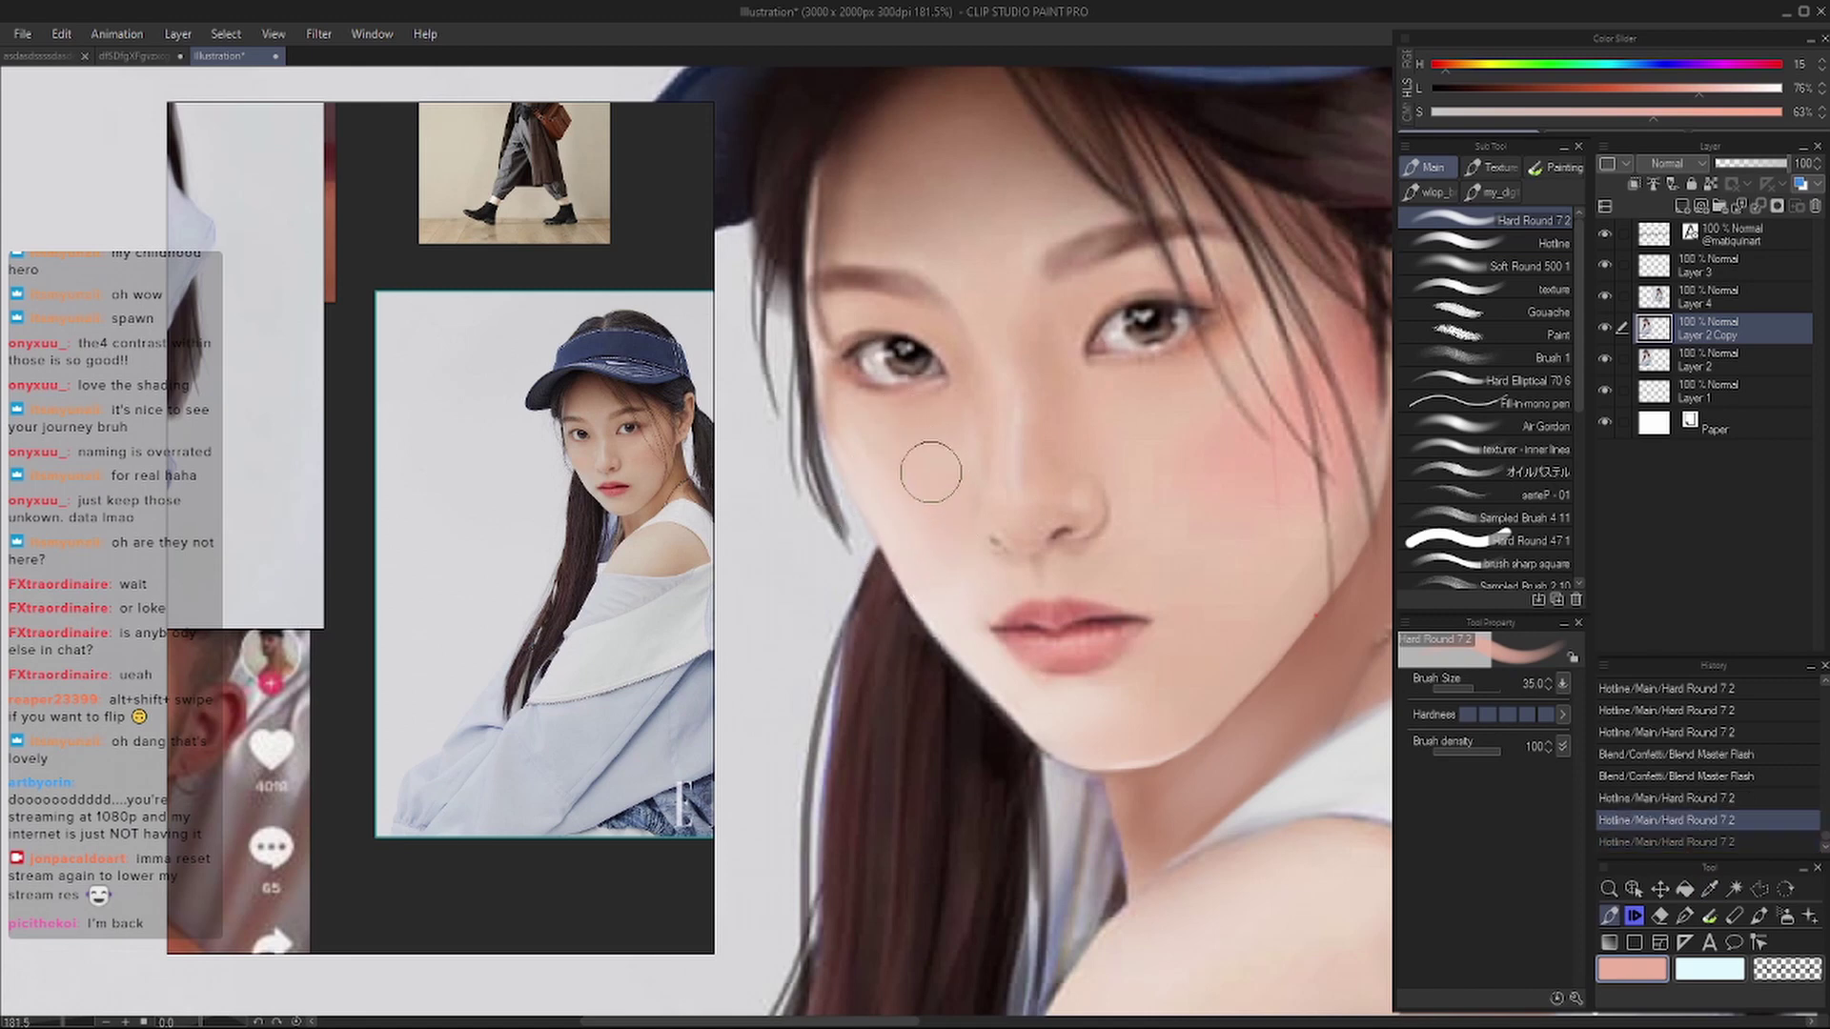
mouse_move(919, 531)
left_mouse_down()
mouse_move(861, 461)
mouse_move(931, 523)
mouse_move(881, 460)
left_mouse_up()
key("ctrl+z")
key("h")
key("h")
key("bracketright")
key("bracketright")
key("bracketright")
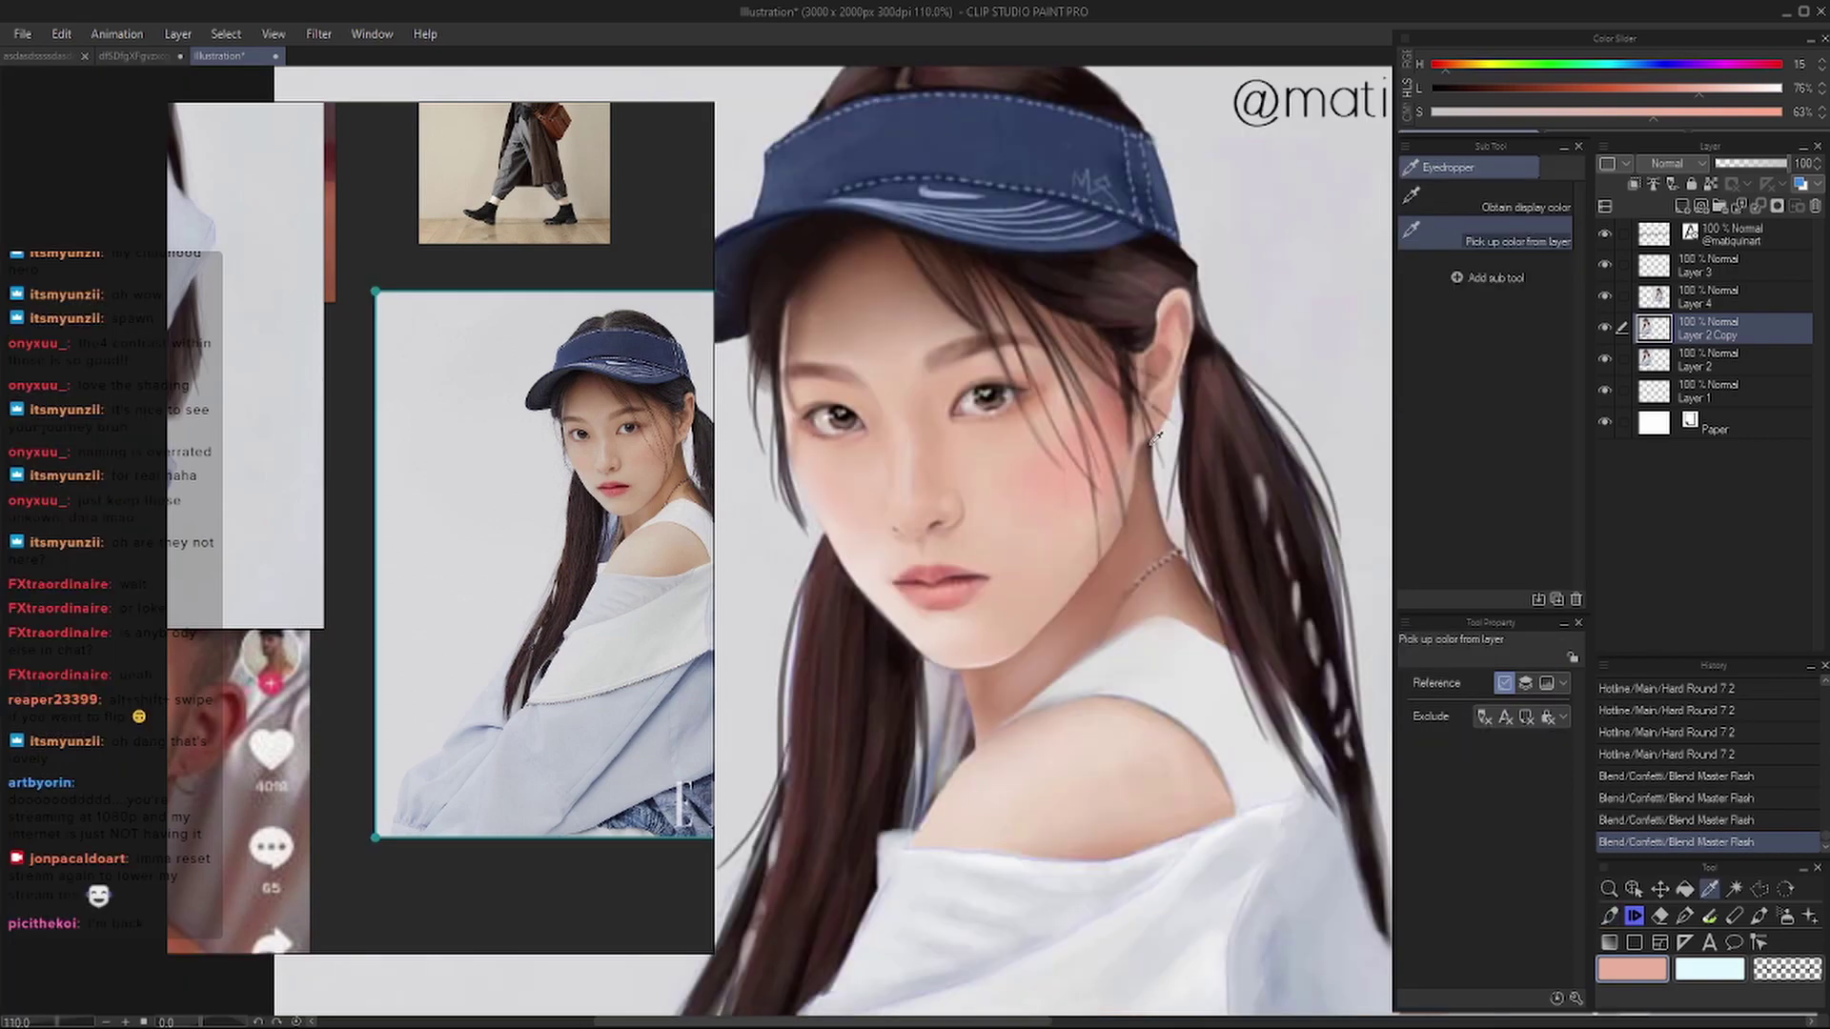
- Sample the dark brown below the ear and paint shadow strokes from the earlobe along the jawline at brush size 20
left_click(1147, 436, "alt")
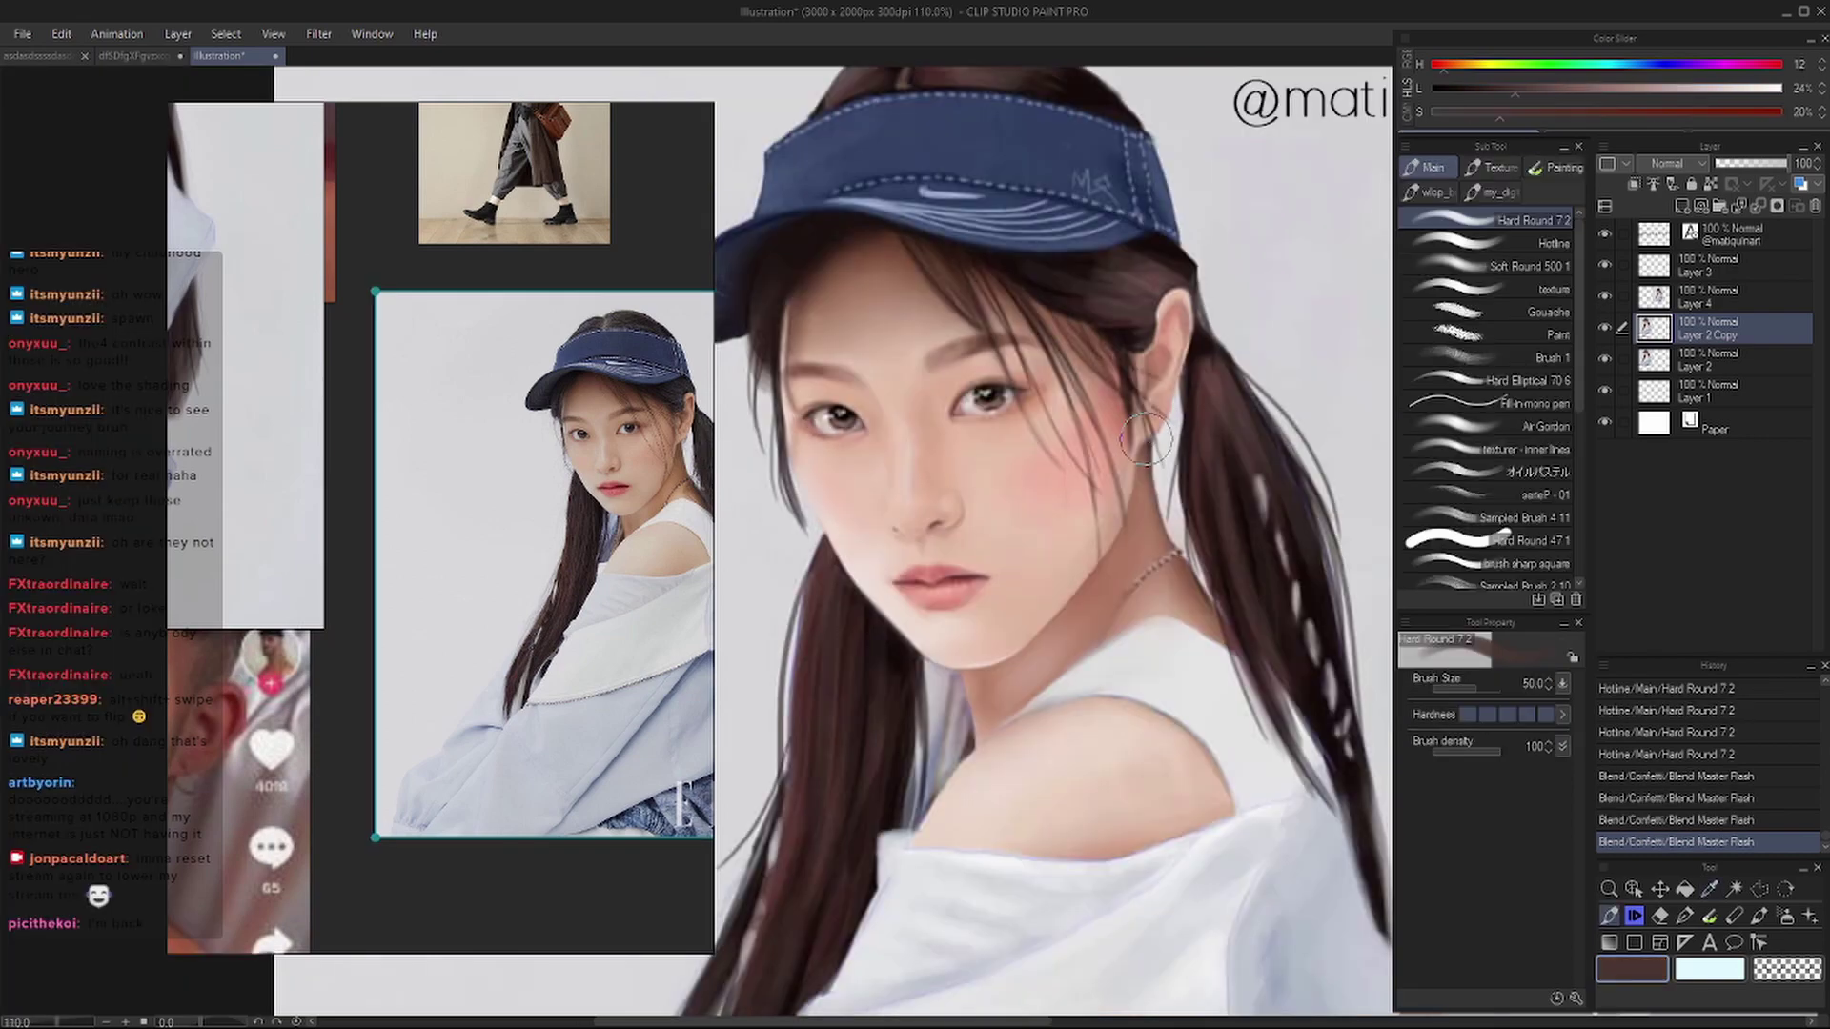
key("bracketleft")
key("bracketleft")
left_click_drag(1147, 433, 1139, 520)
mouse_move(1143, 443)
left_mouse_down()
mouse_move(1130, 534)
mouse_move(1153, 512)
mouse_move(1164, 525)
mouse_move(1118, 539)
left_mouse_up()
left_click_drag(1139, 448, 1117, 551)
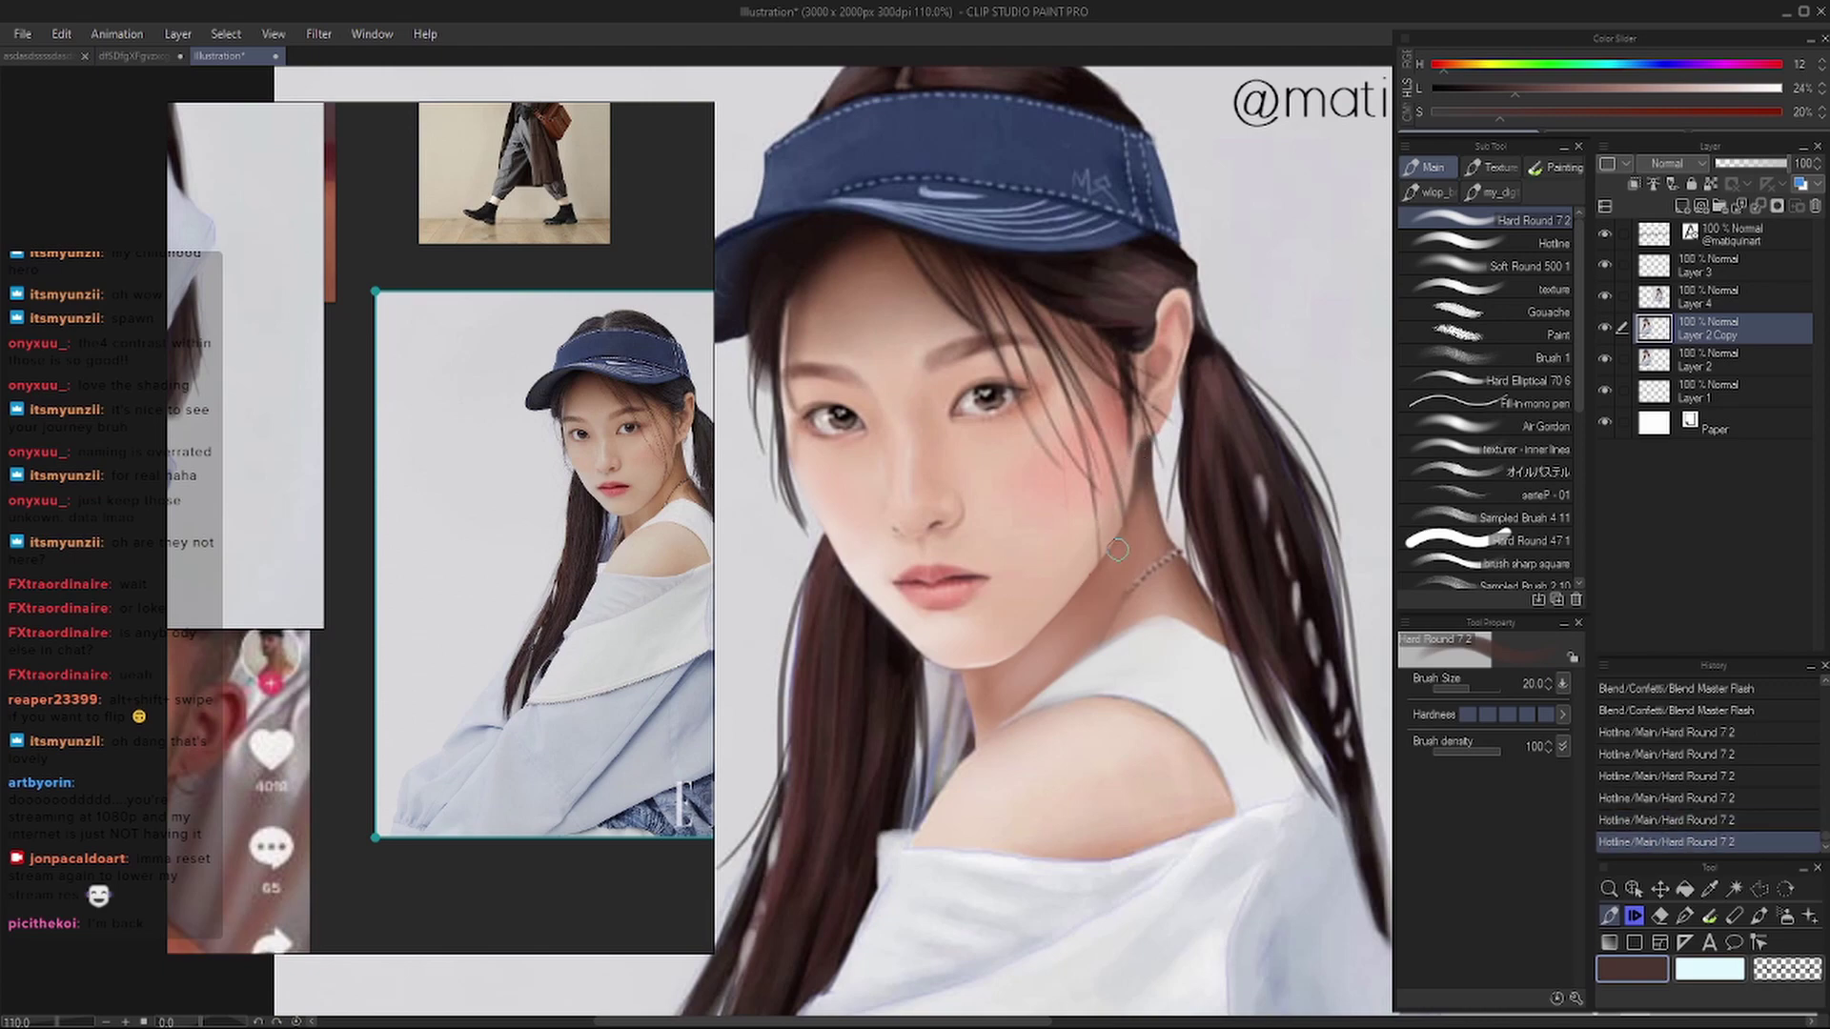
- Undo the last jawline stroke and repaint the dark shadow between jaw and neck, reducing the brush to size 12.5
key("h")
scroll(1161, 499, "up", 4)
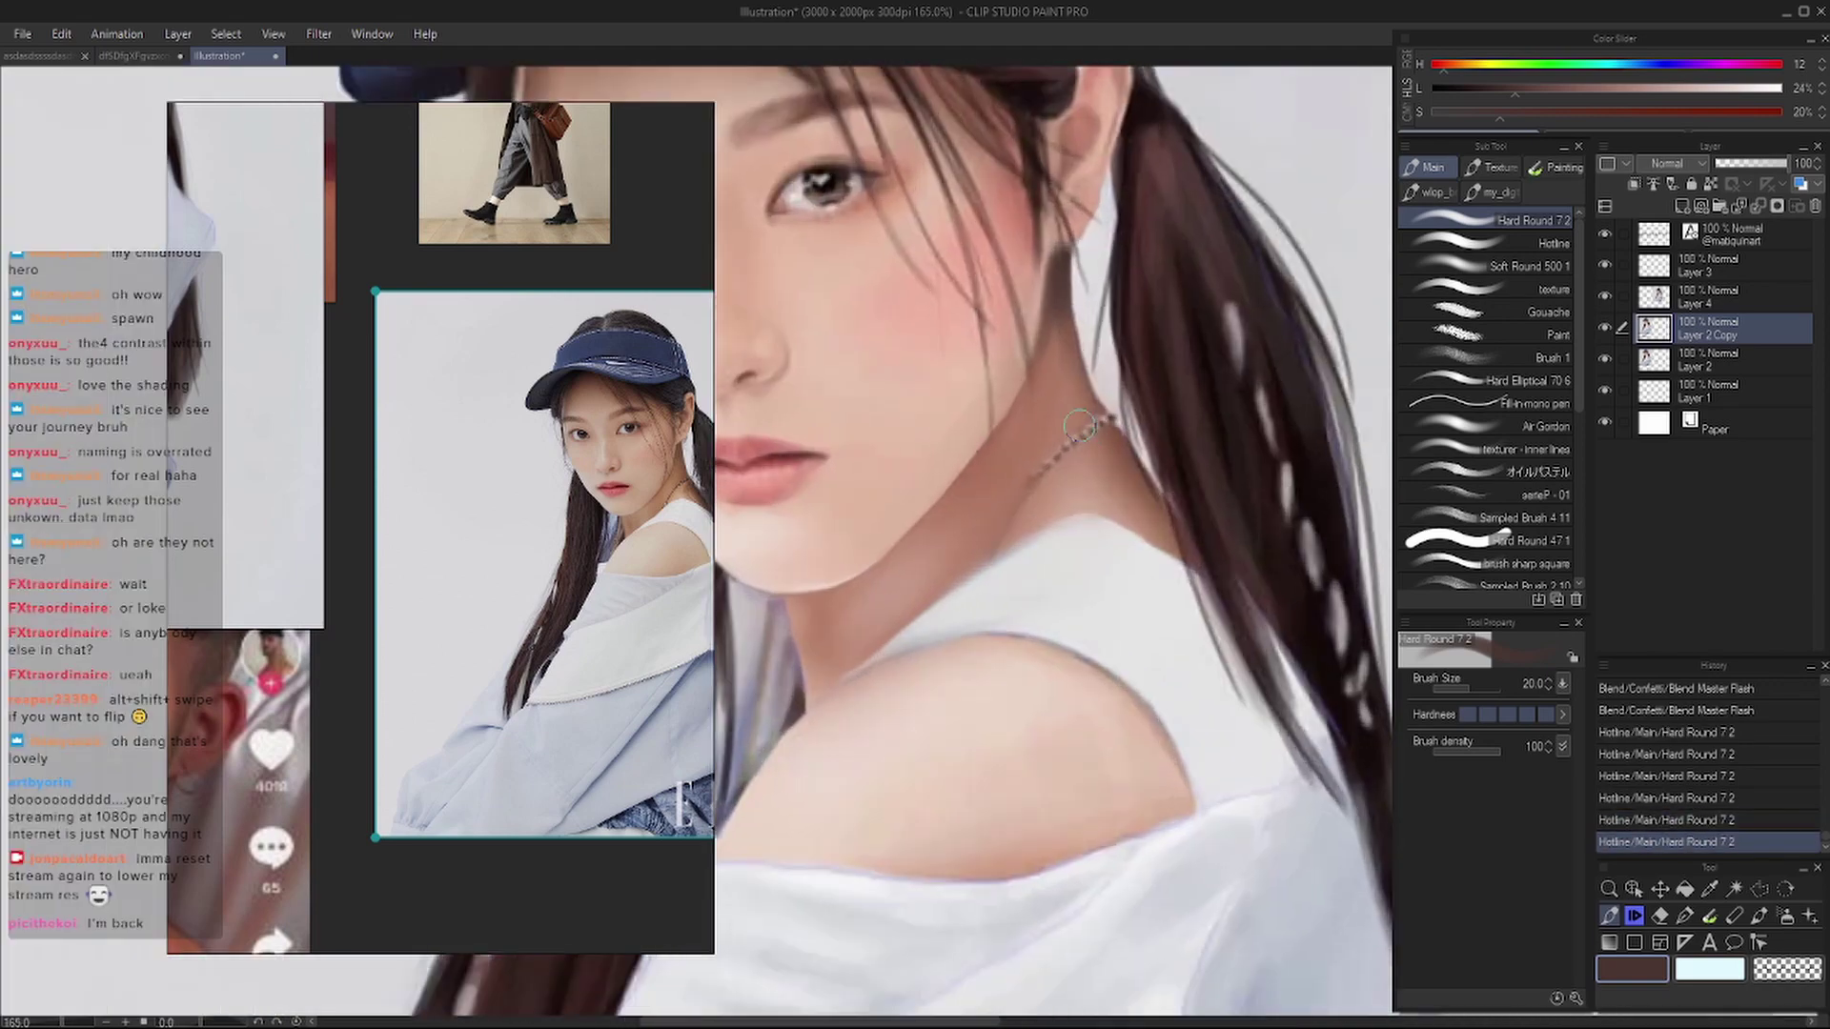
key("ctrl+z")
left_click_drag(1072, 425, 1037, 505)
key("ctrl+z")
left_click_drag(1077, 414, 1044, 510)
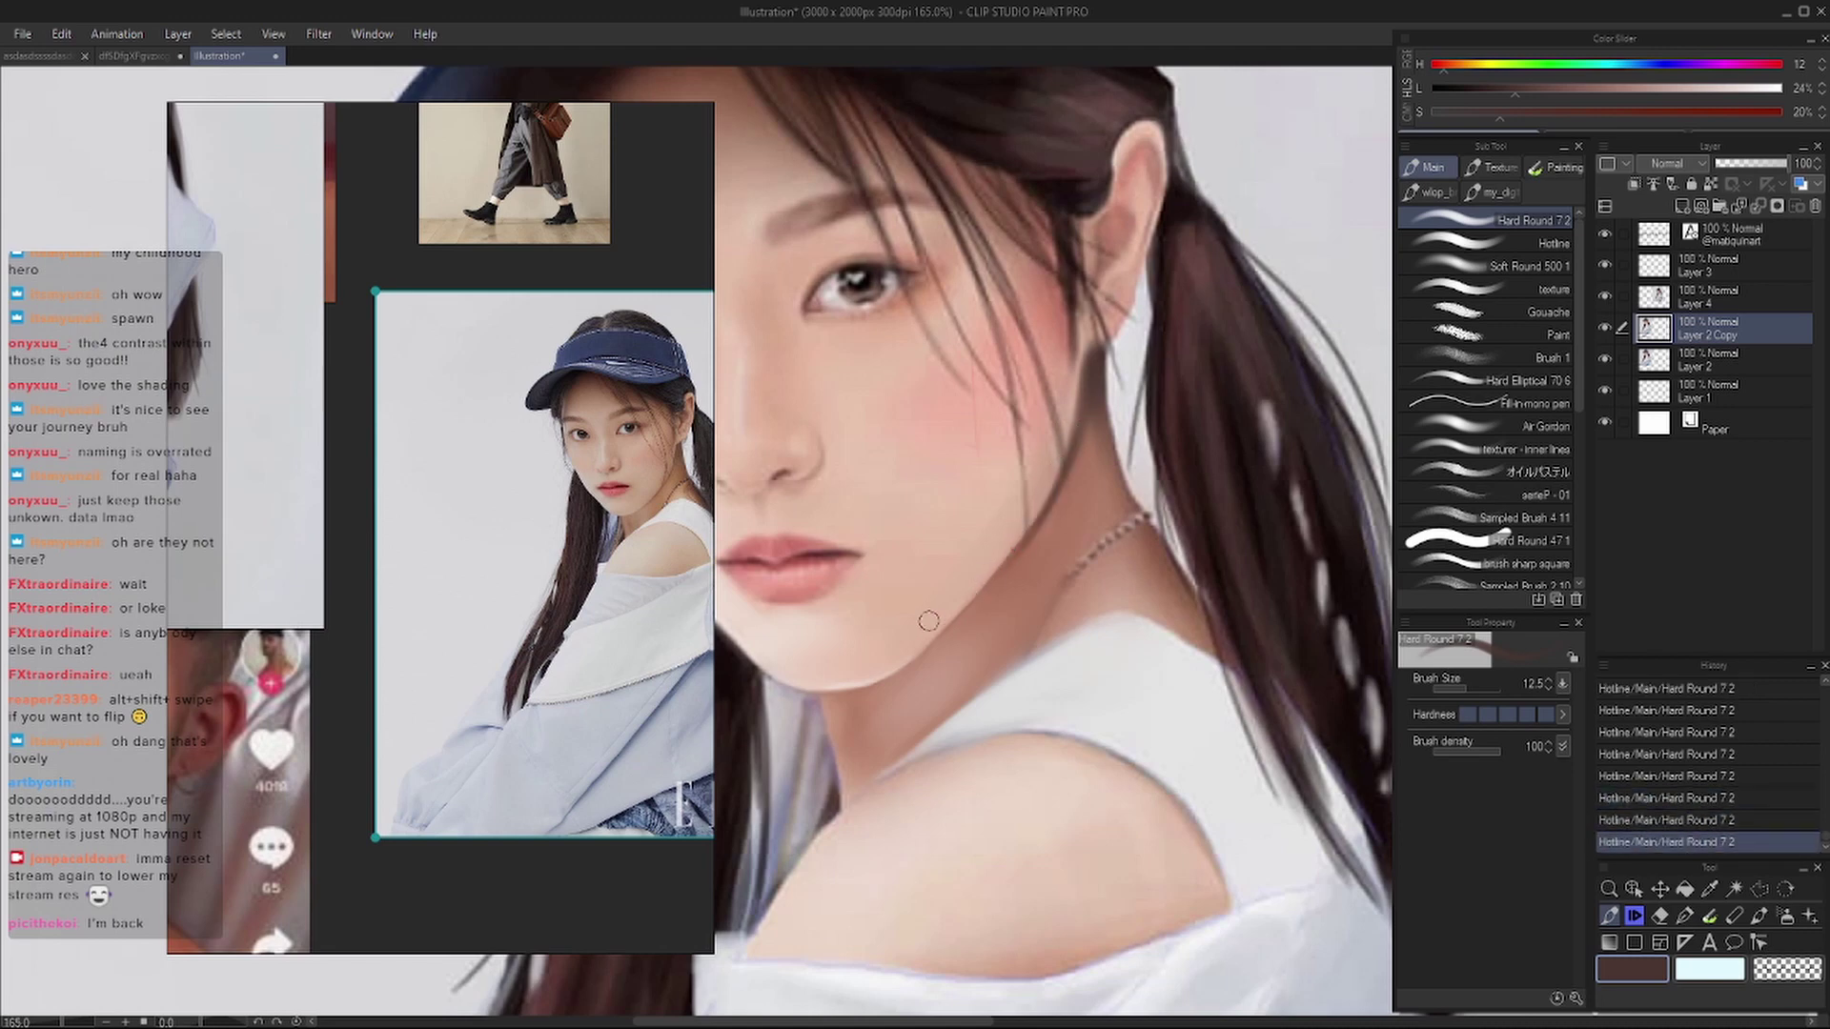
- Refine the jawline edge with sampled neck and cheek tones, and soften it with the Blend Master Flash brush
left_click(1020, 520, "alt")
key("j")
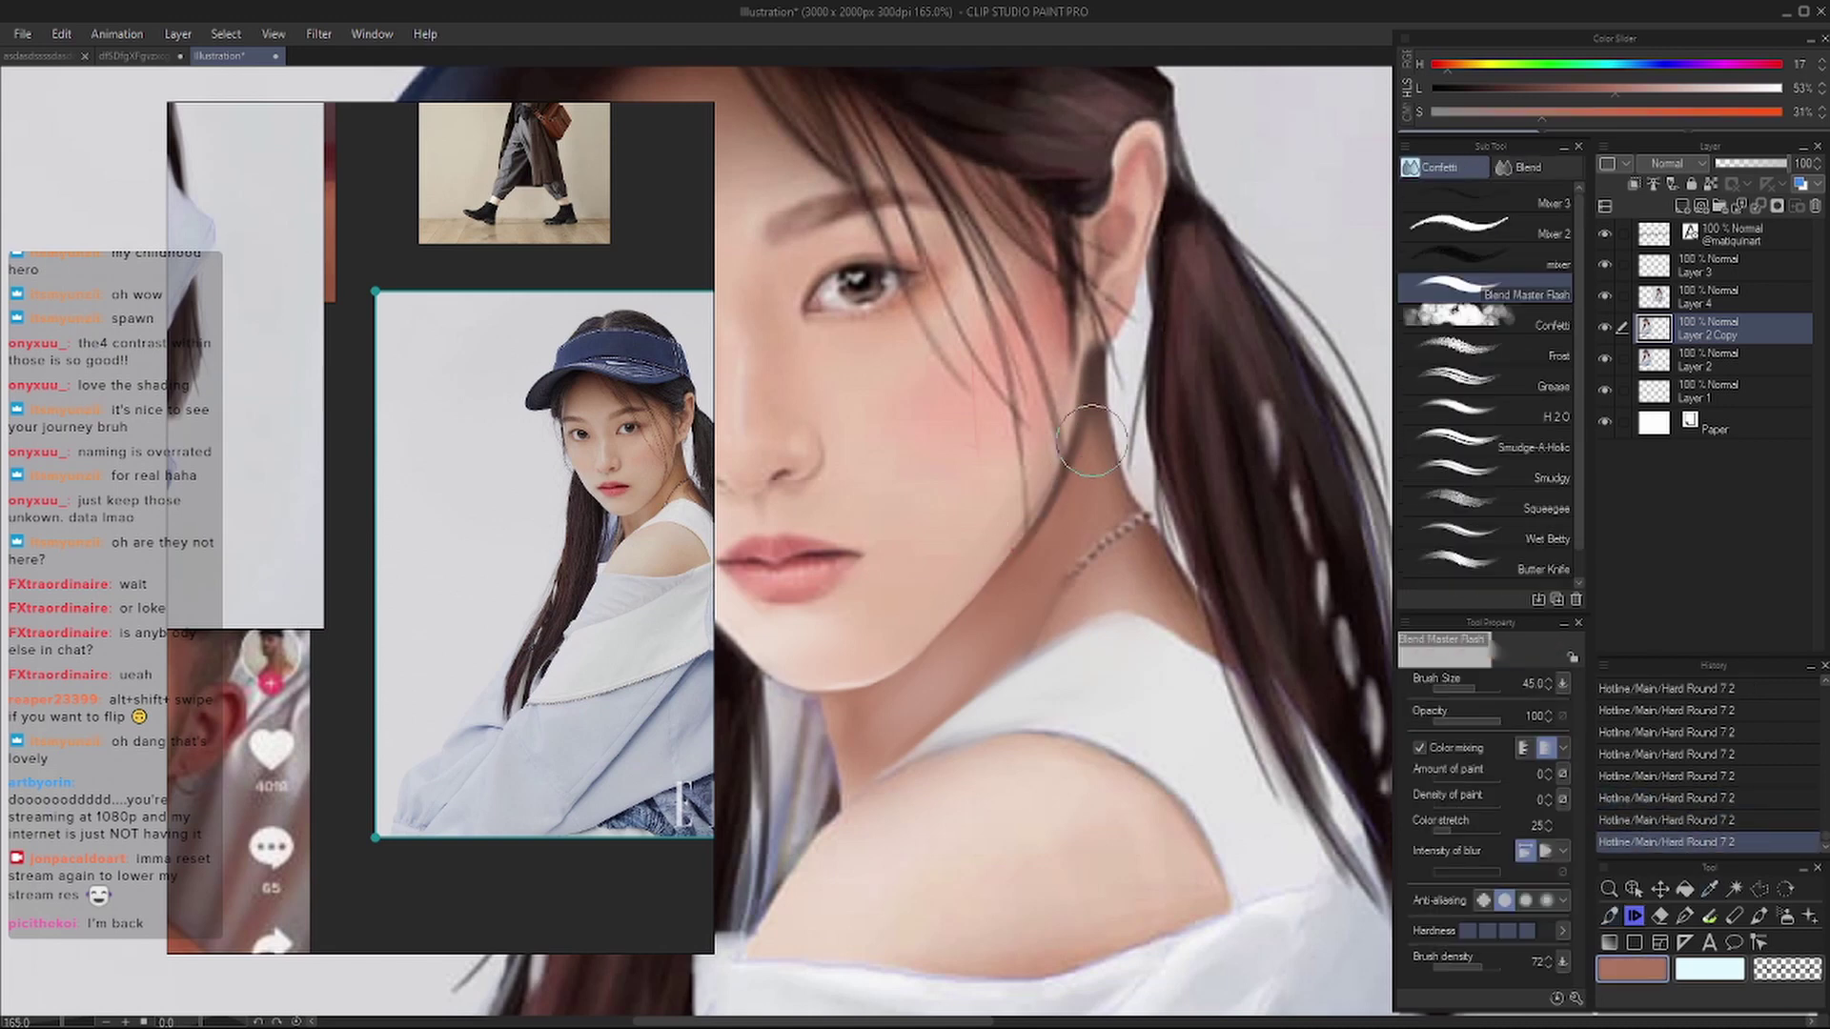
key("p")
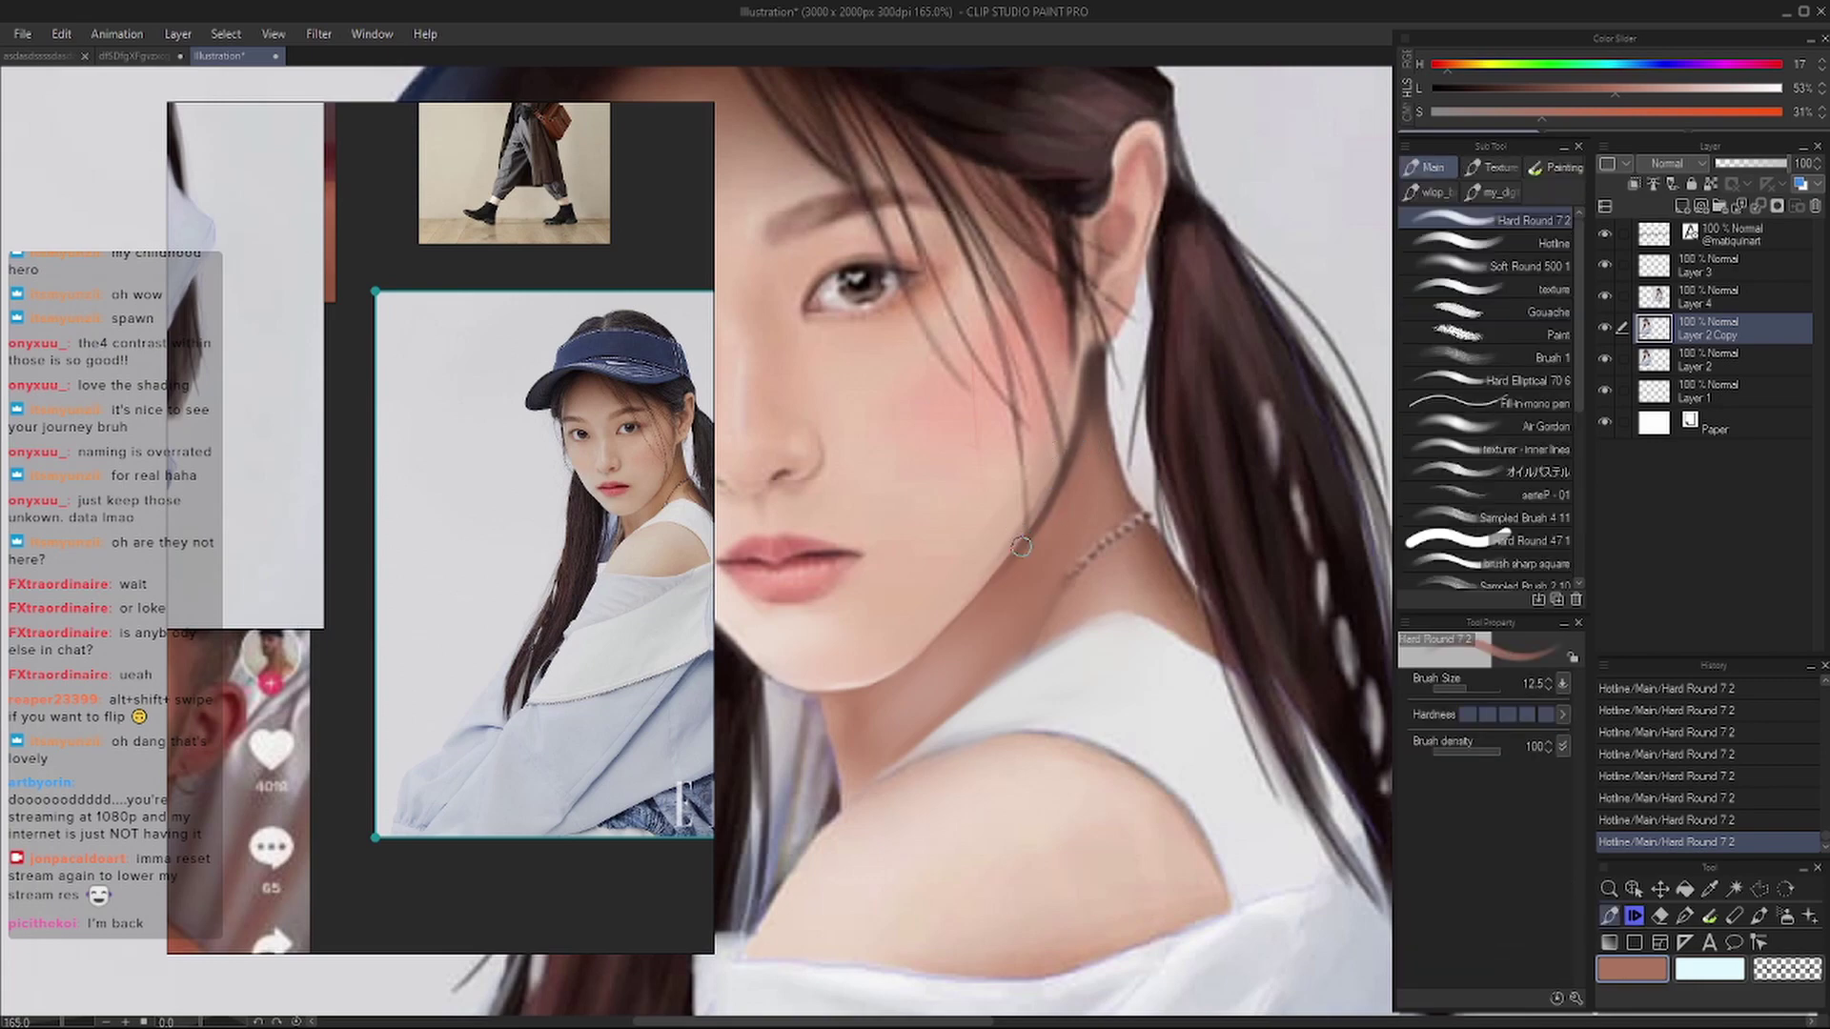
mouse_move(1049, 518)
left_mouse_down()
mouse_move(941, 458)
mouse_move(891, 529)
left_mouse_up()
left_click(940, 458, "alt")
key("j")
key("p")
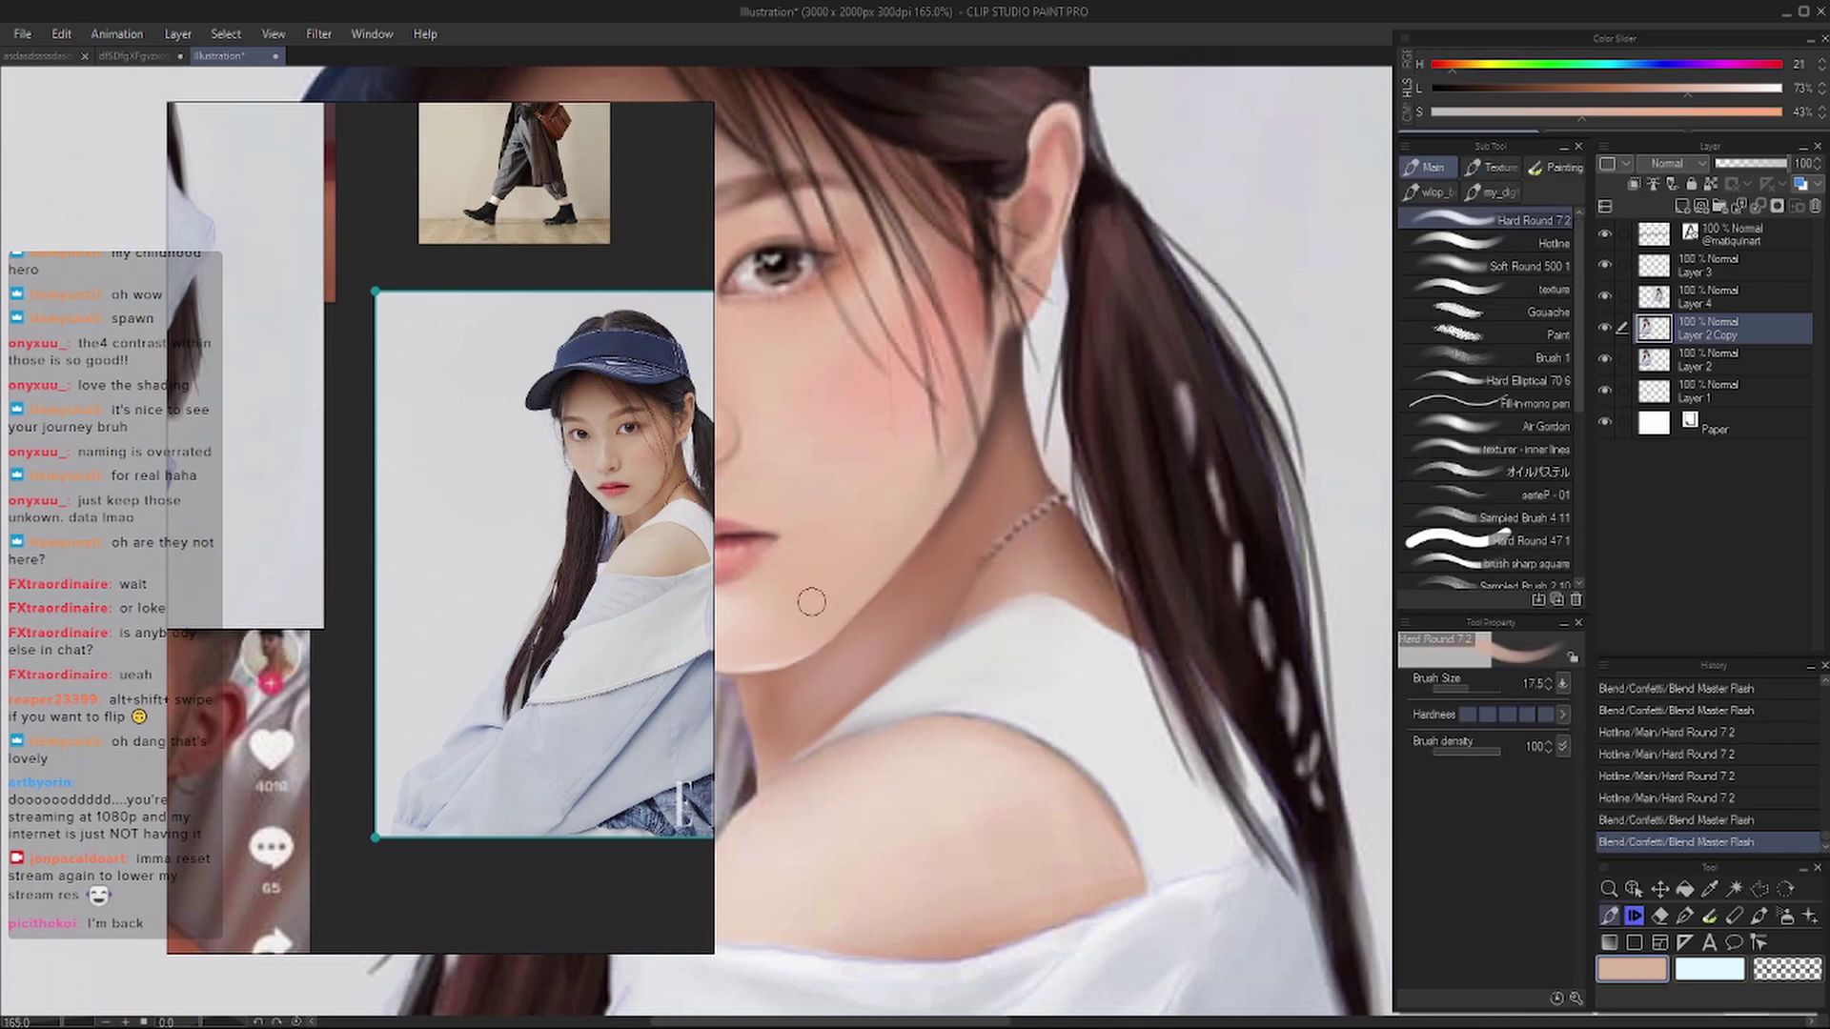
- Paint over the necklace and side of the neck in sampled reddish browns at brush size 45, and blend the strokes
mouse_move(809, 600)
left_mouse_down()
mouse_move(1082, 347)
mouse_move(1278, 416)
mouse_move(1230, 457)
left_mouse_up()
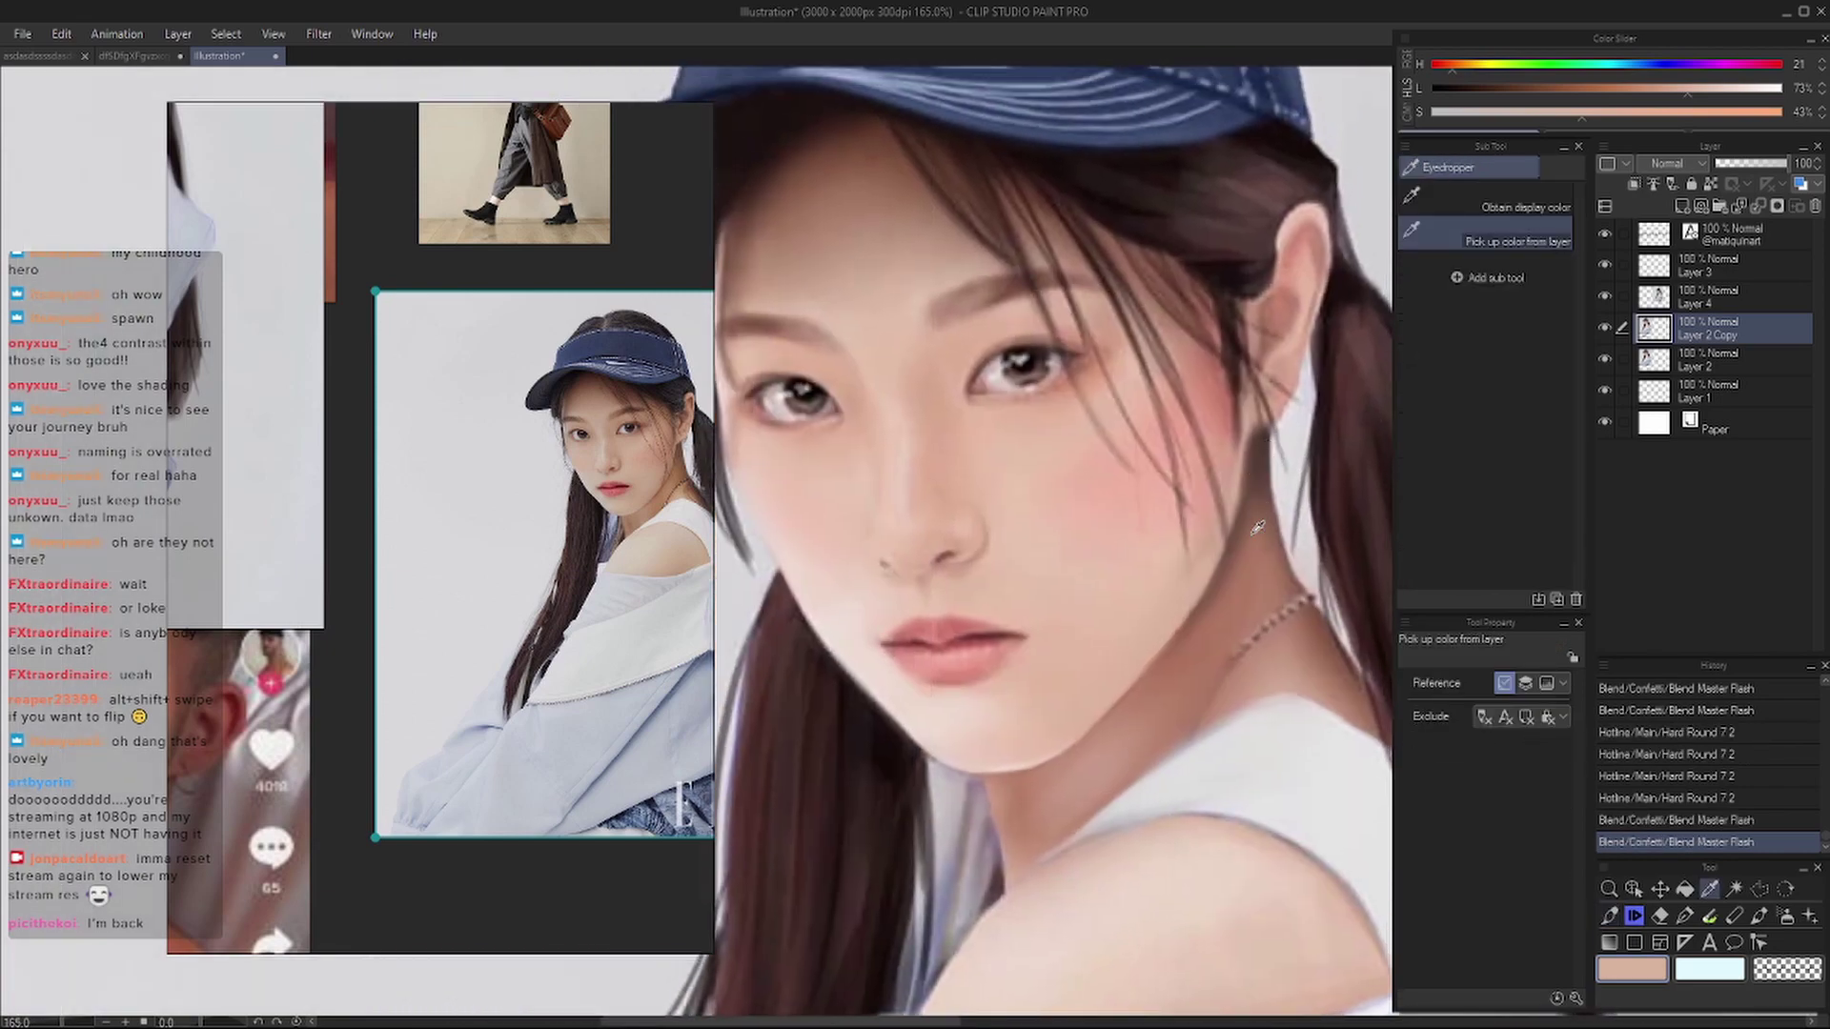
left_click(1191, 620, "alt")
left_click_drag(1172, 629, 1203, 609)
mouse_move(1144, 672)
left_mouse_down()
mouse_move(1152, 574)
mouse_move(1094, 555)
left_mouse_up()
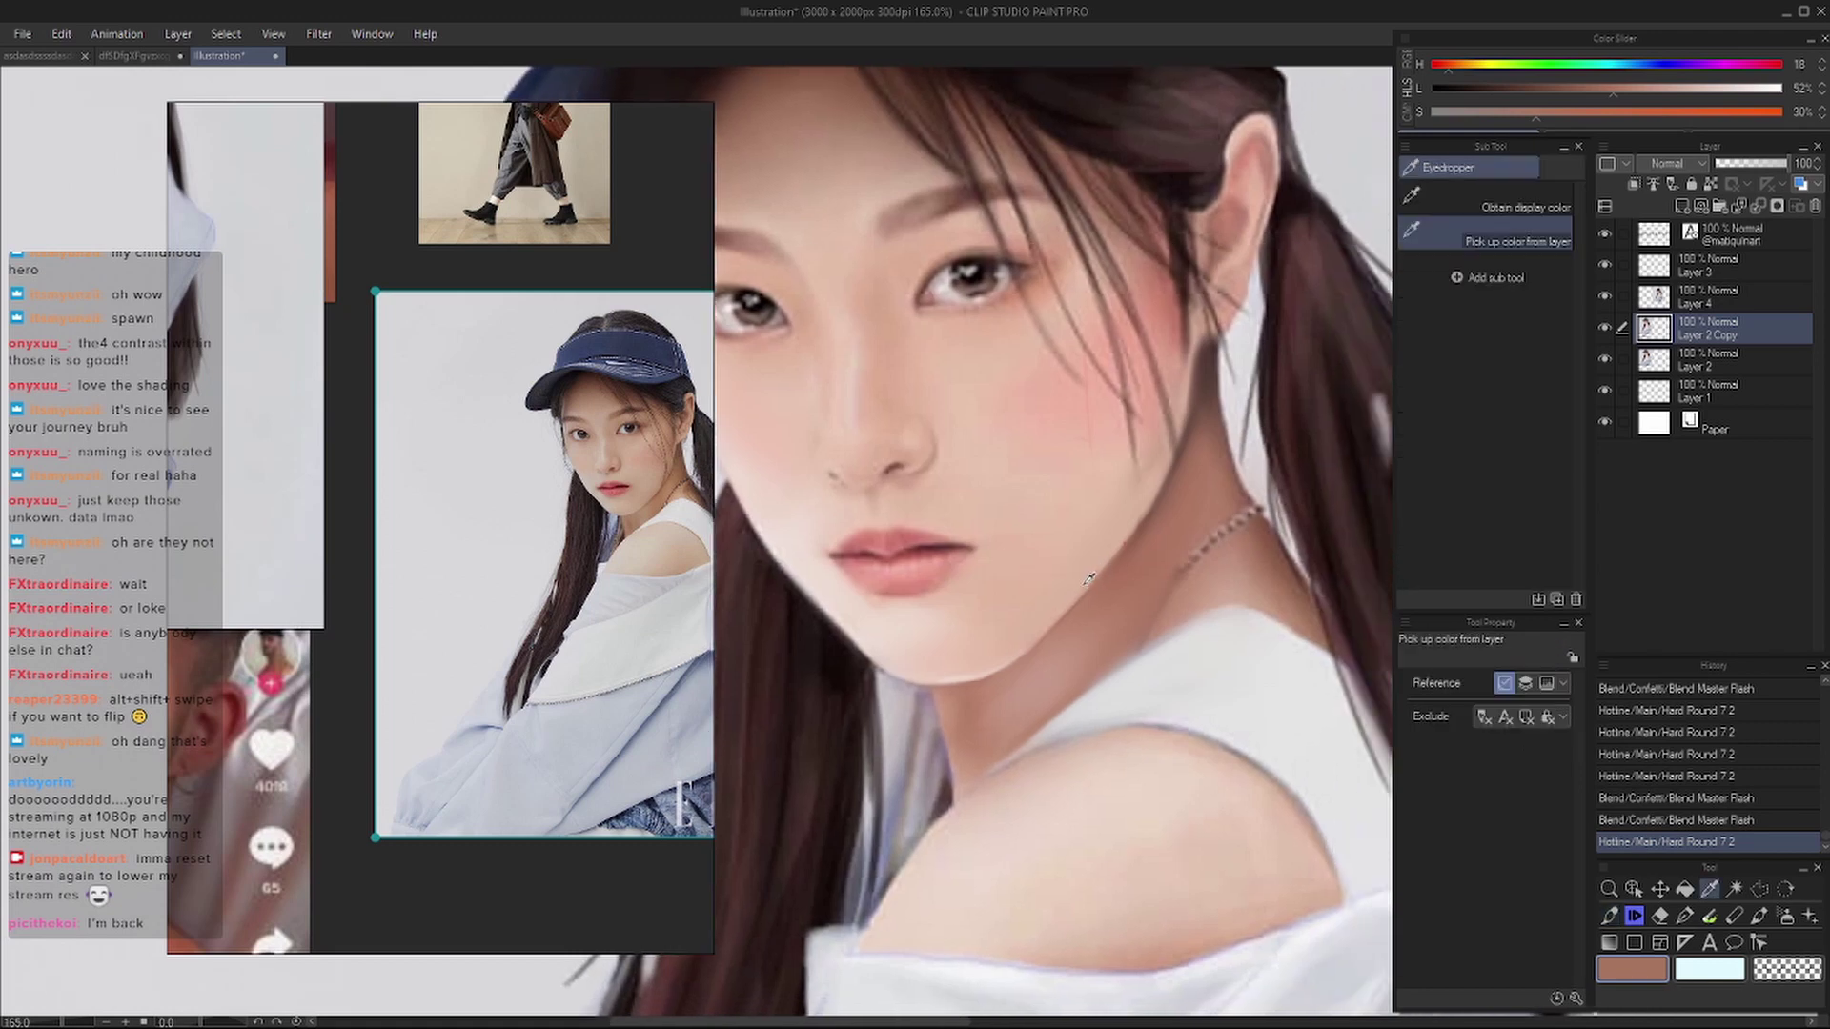
left_click(1064, 643, "alt")
mouse_move(1211, 532)
left_mouse_down()
mouse_move(1239, 534)
mouse_move(1244, 515)
mouse_move(1112, 645)
left_mouse_up()
left_click(1074, 694, "alt")
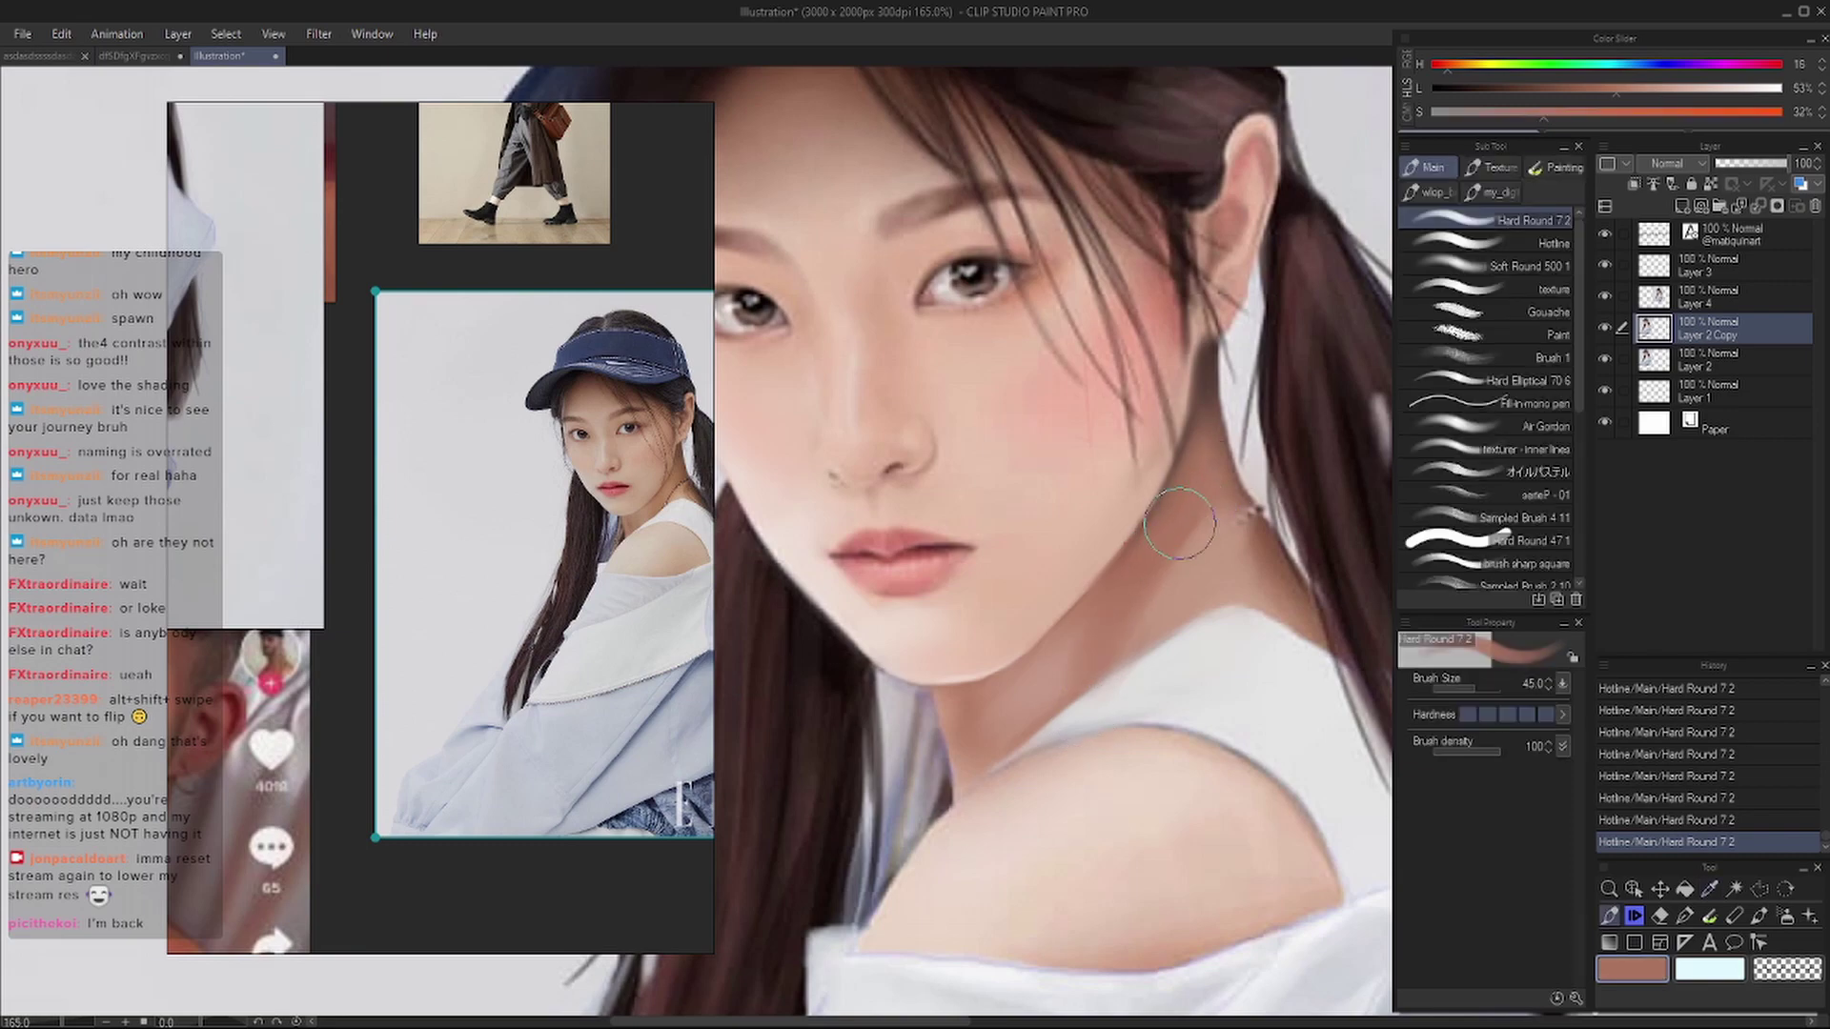
mouse_move(994, 711)
left_mouse_down()
mouse_move(1226, 531)
mouse_move(1105, 544)
mouse_move(1049, 621)
left_mouse_up()
key("j")
key("p")
scroll(1050, 621, "down", 5)
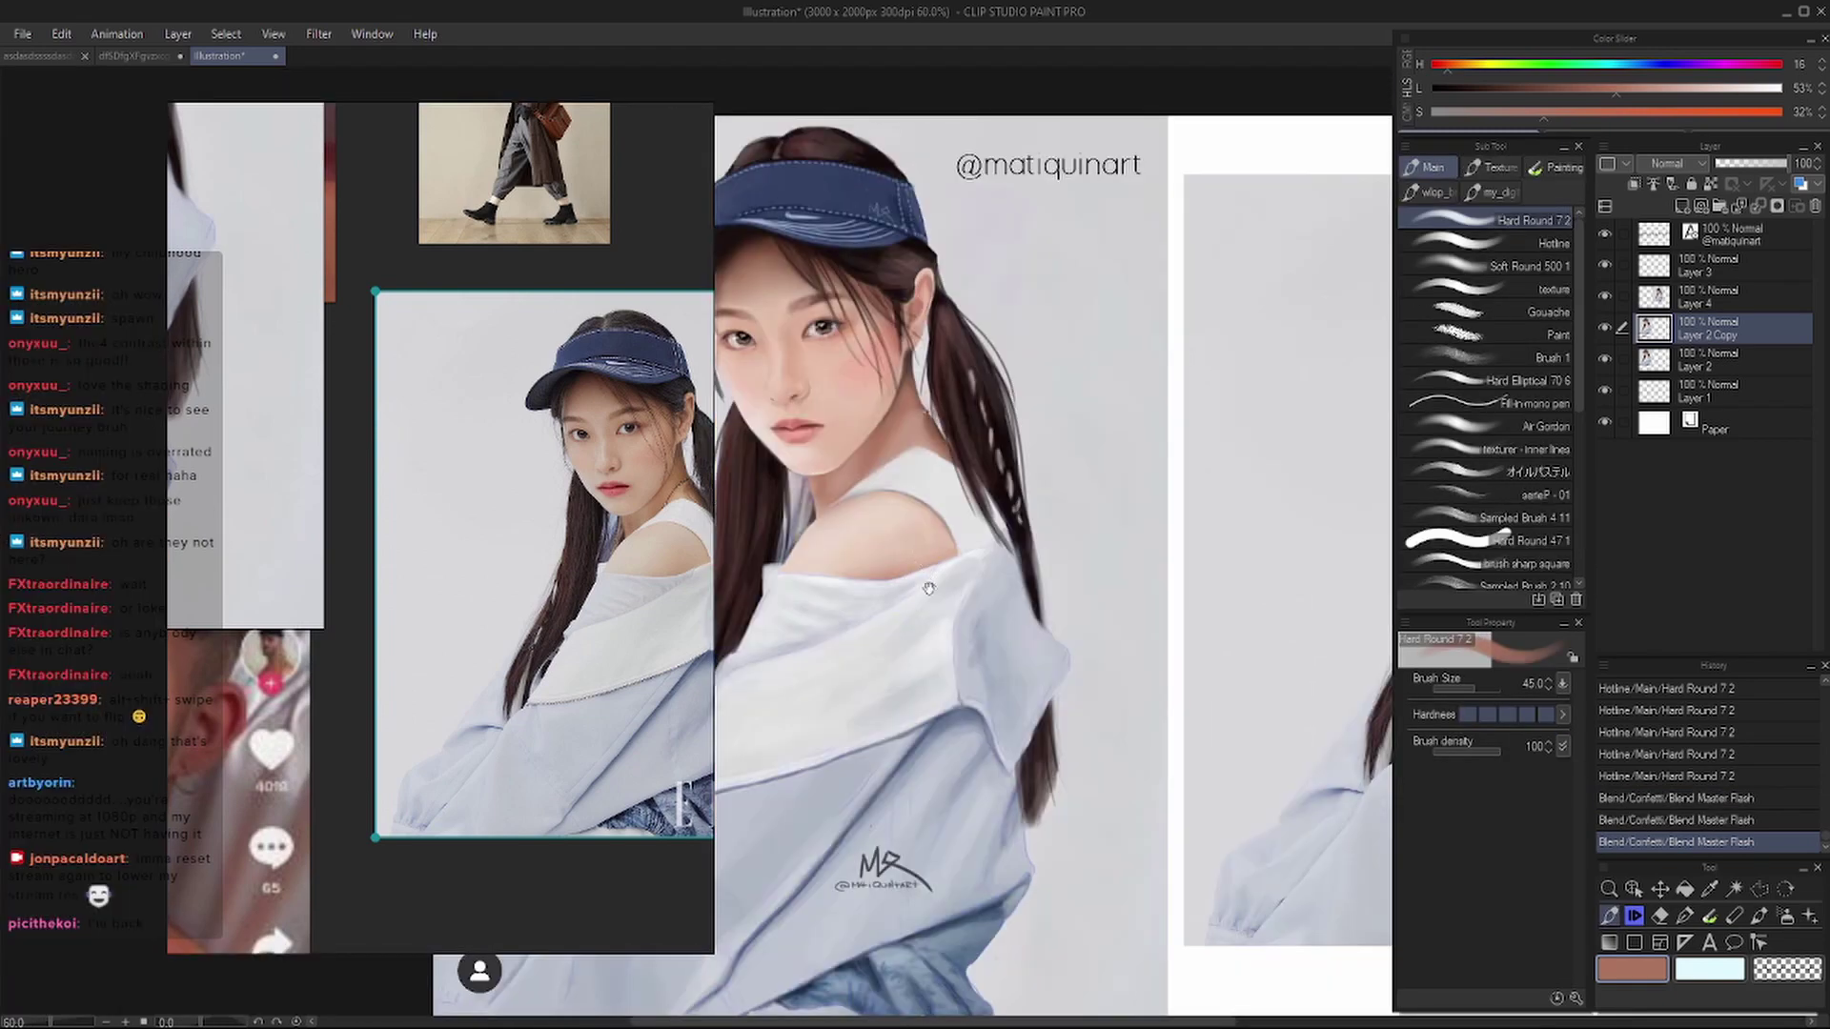
- Try broad shadow strokes across the lower shoulder in a sampled skin tone, enlarging the brush to size 125
scroll(928, 588, "up", 5)
mouse_move(1071, 511)
left_mouse_down()
mouse_move(1093, 439)
mouse_move(1037, 572)
left_mouse_up()
left_click_drag(1102, 580, 1103, 658)
left_click(1103, 658, "alt")
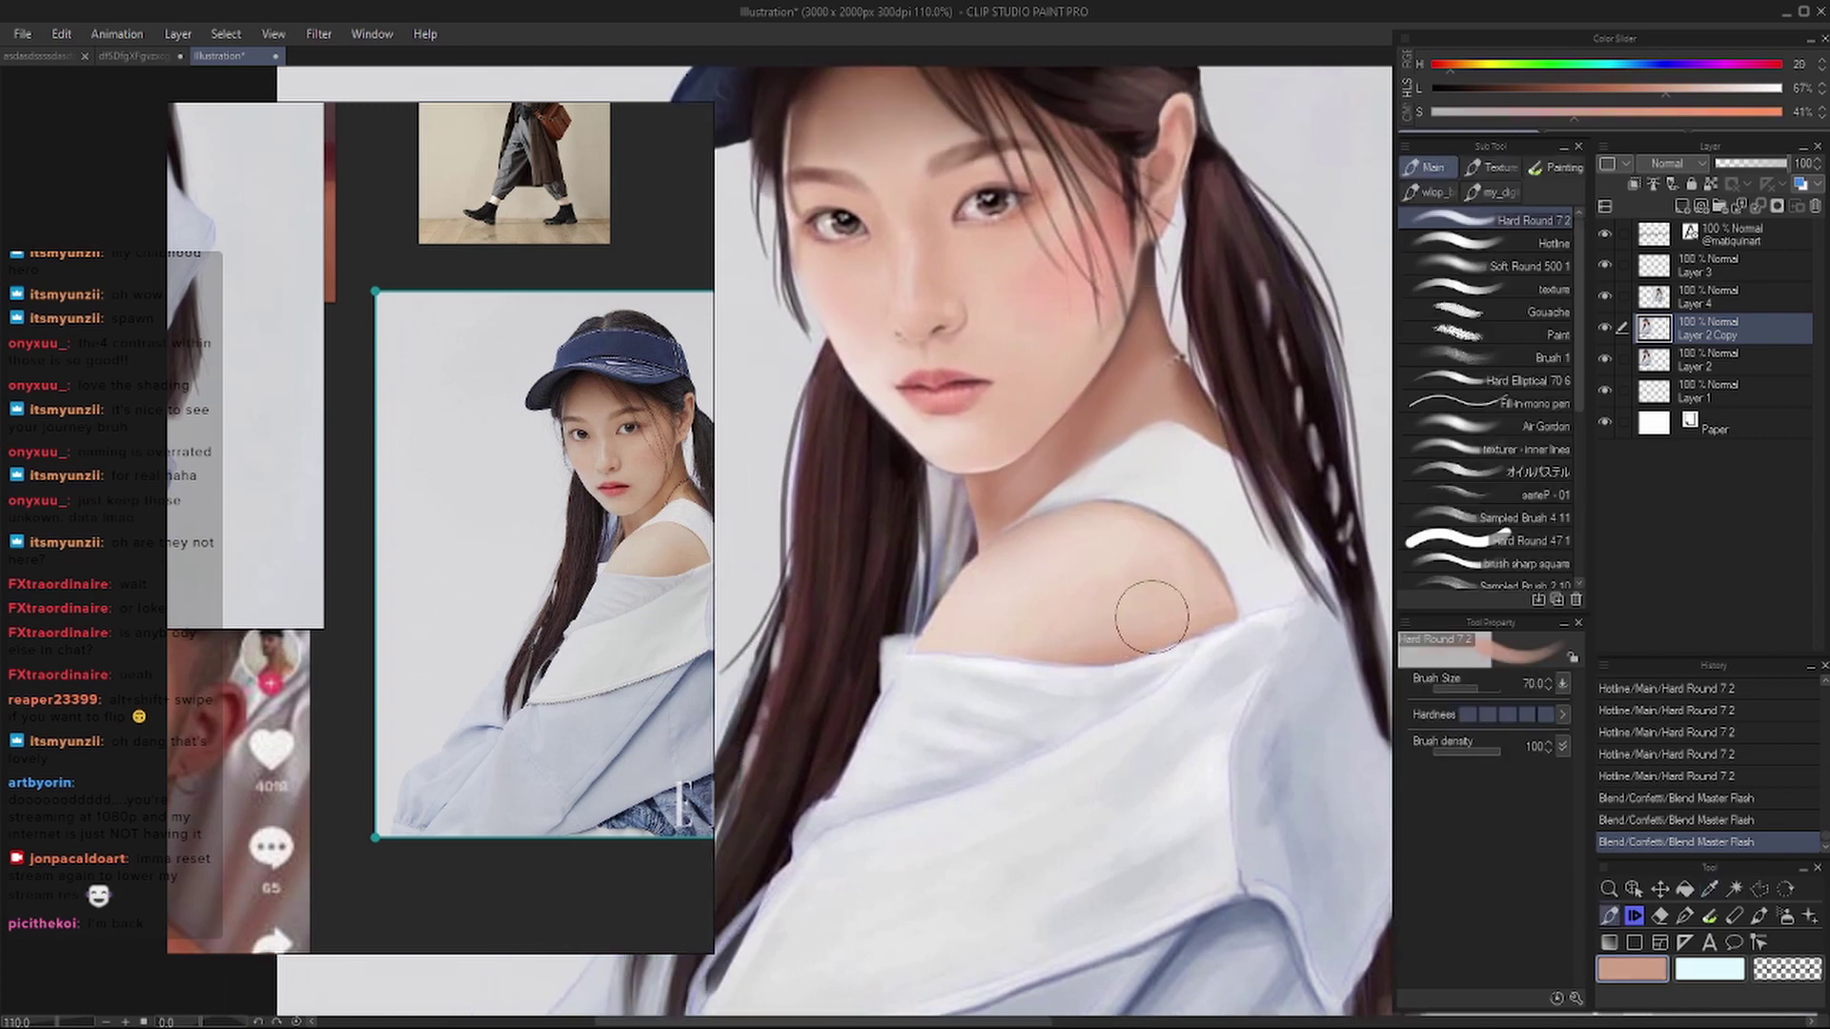
mouse_move(1179, 605)
left_mouse_down()
mouse_move(1012, 615)
mouse_move(1121, 611)
mouse_move(1048, 619)
left_mouse_up()
key("bracketright")
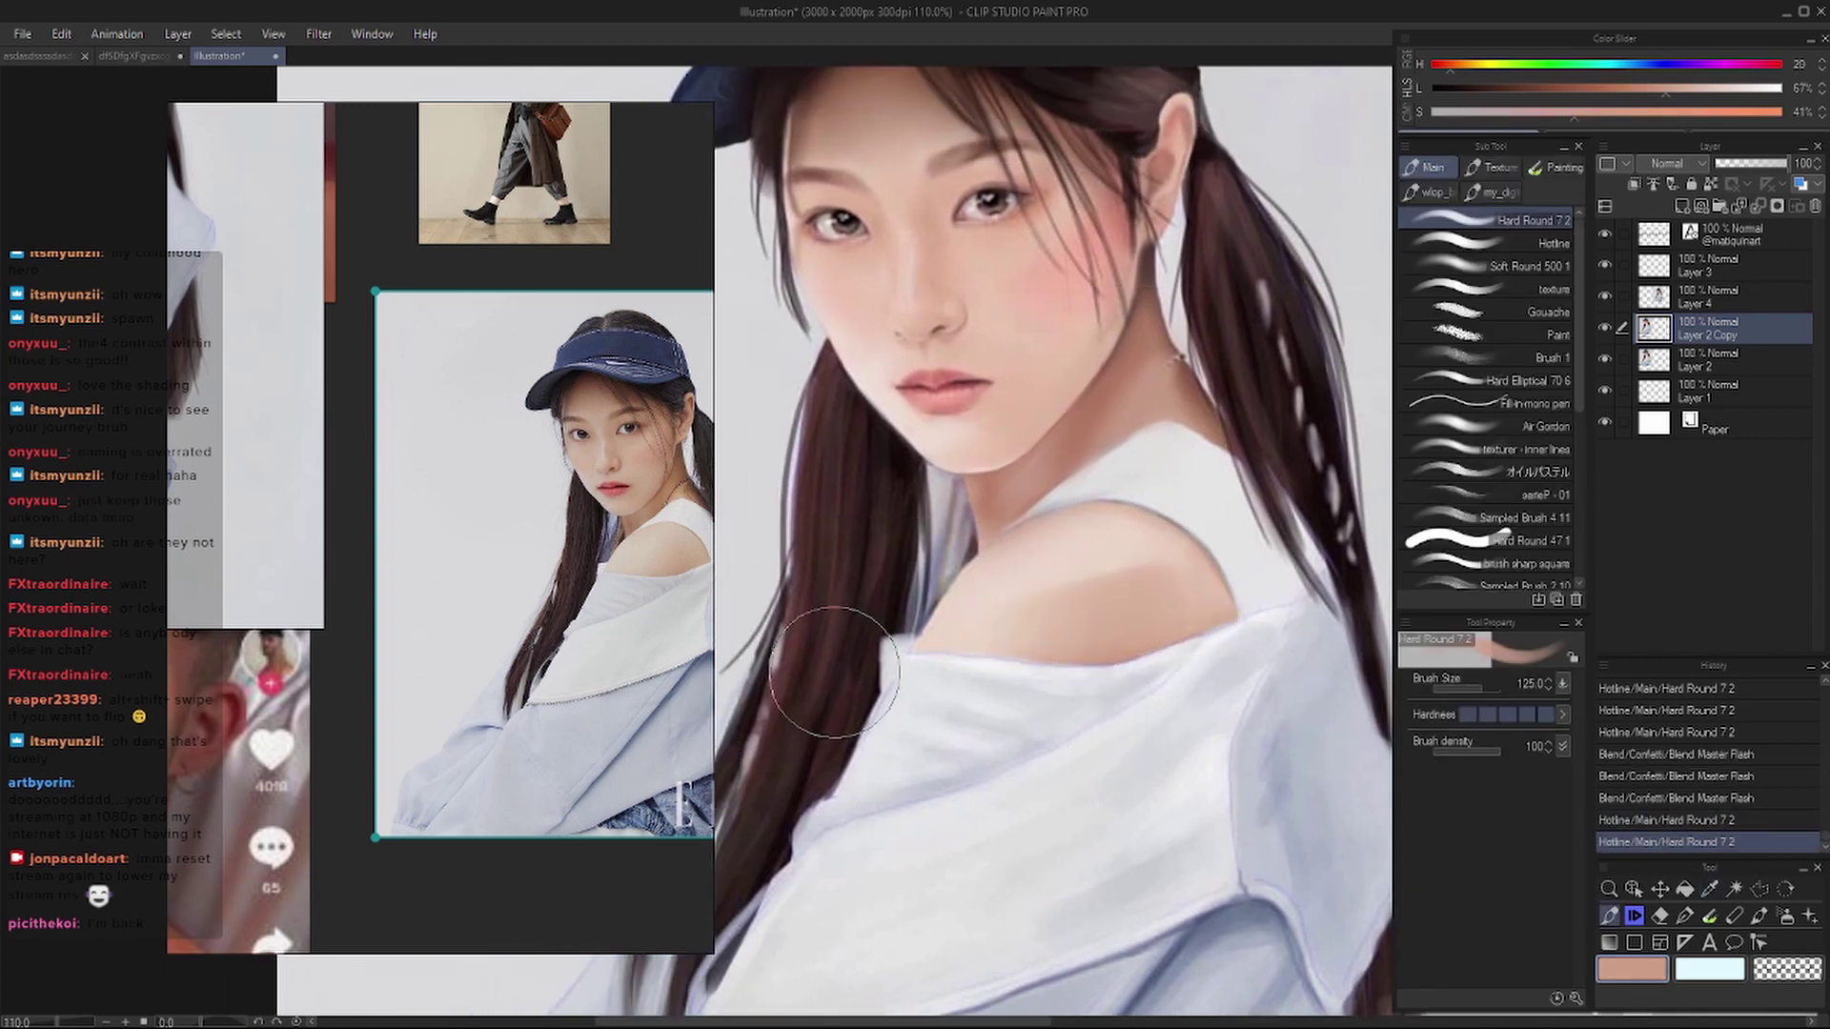
scroll(922, 644, "down", 5)
scroll(1080, 536, "up", 4)
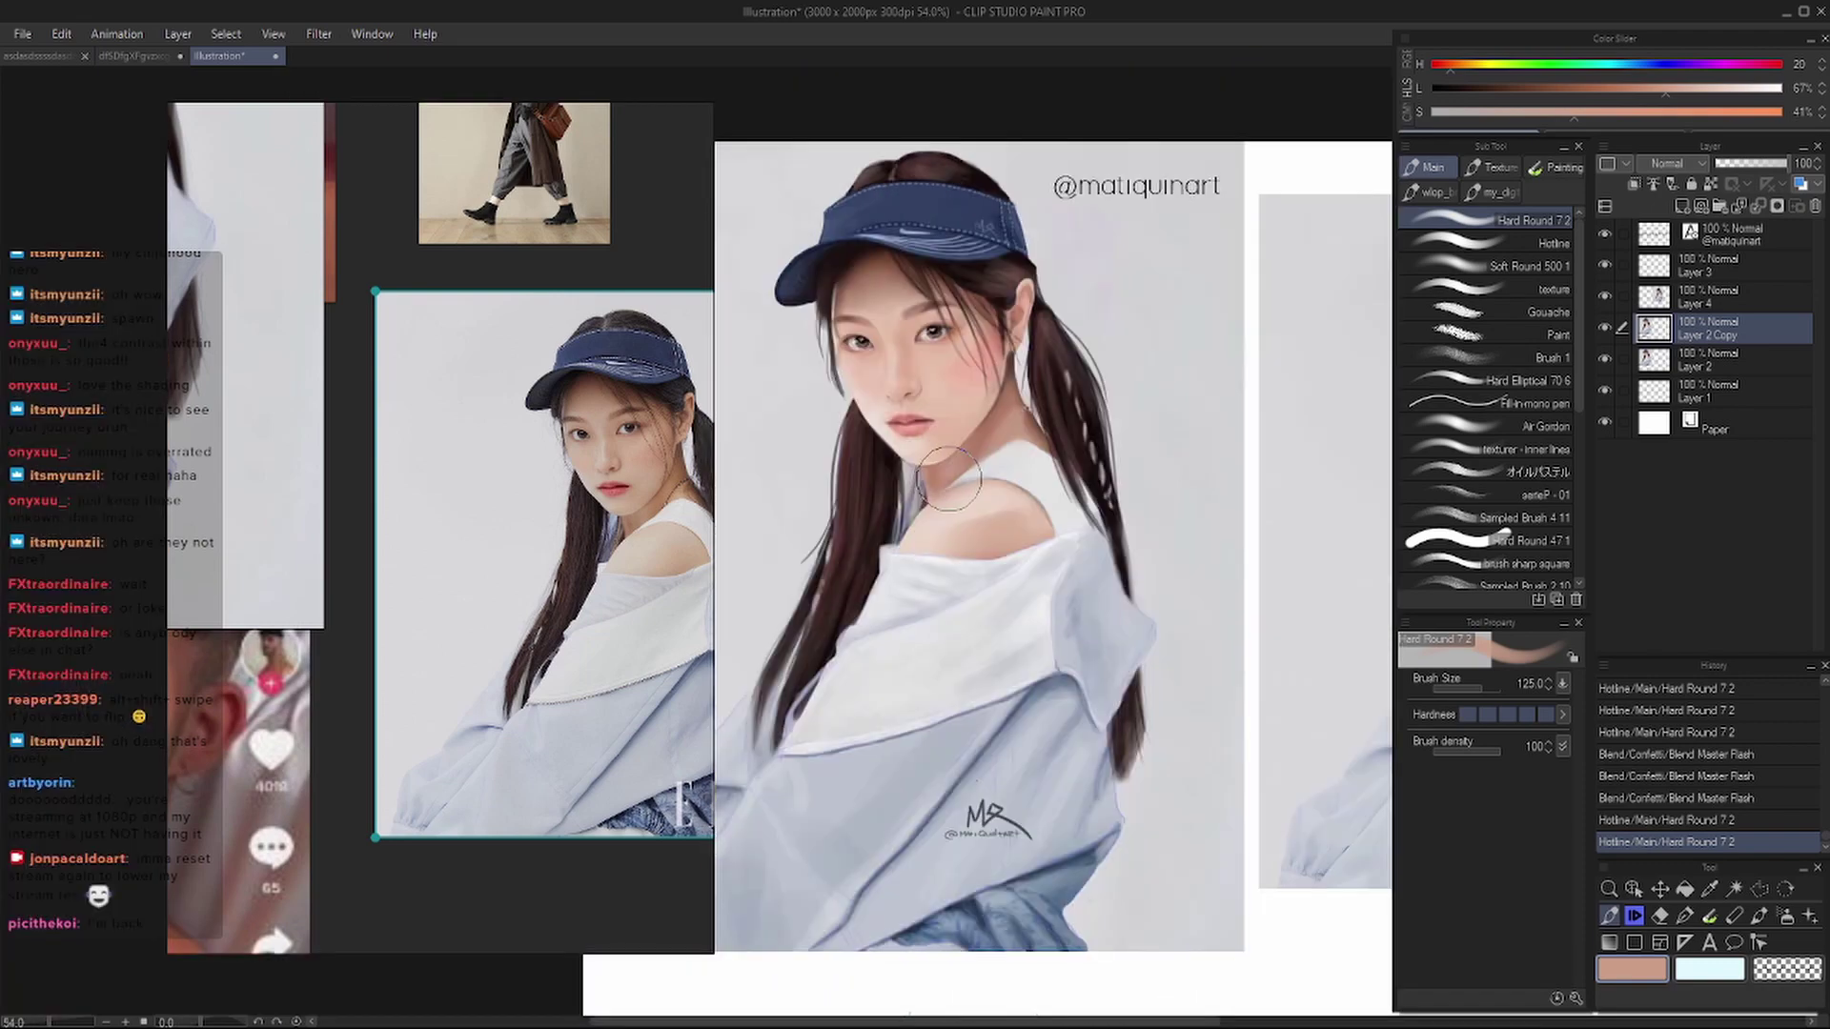
key("ctrl+z")
key("ctrl+z")
- Repaint the shadow along the lower part of the bare shoulder, reducing the brush to size 80
scroll(970, 531, "up", 2)
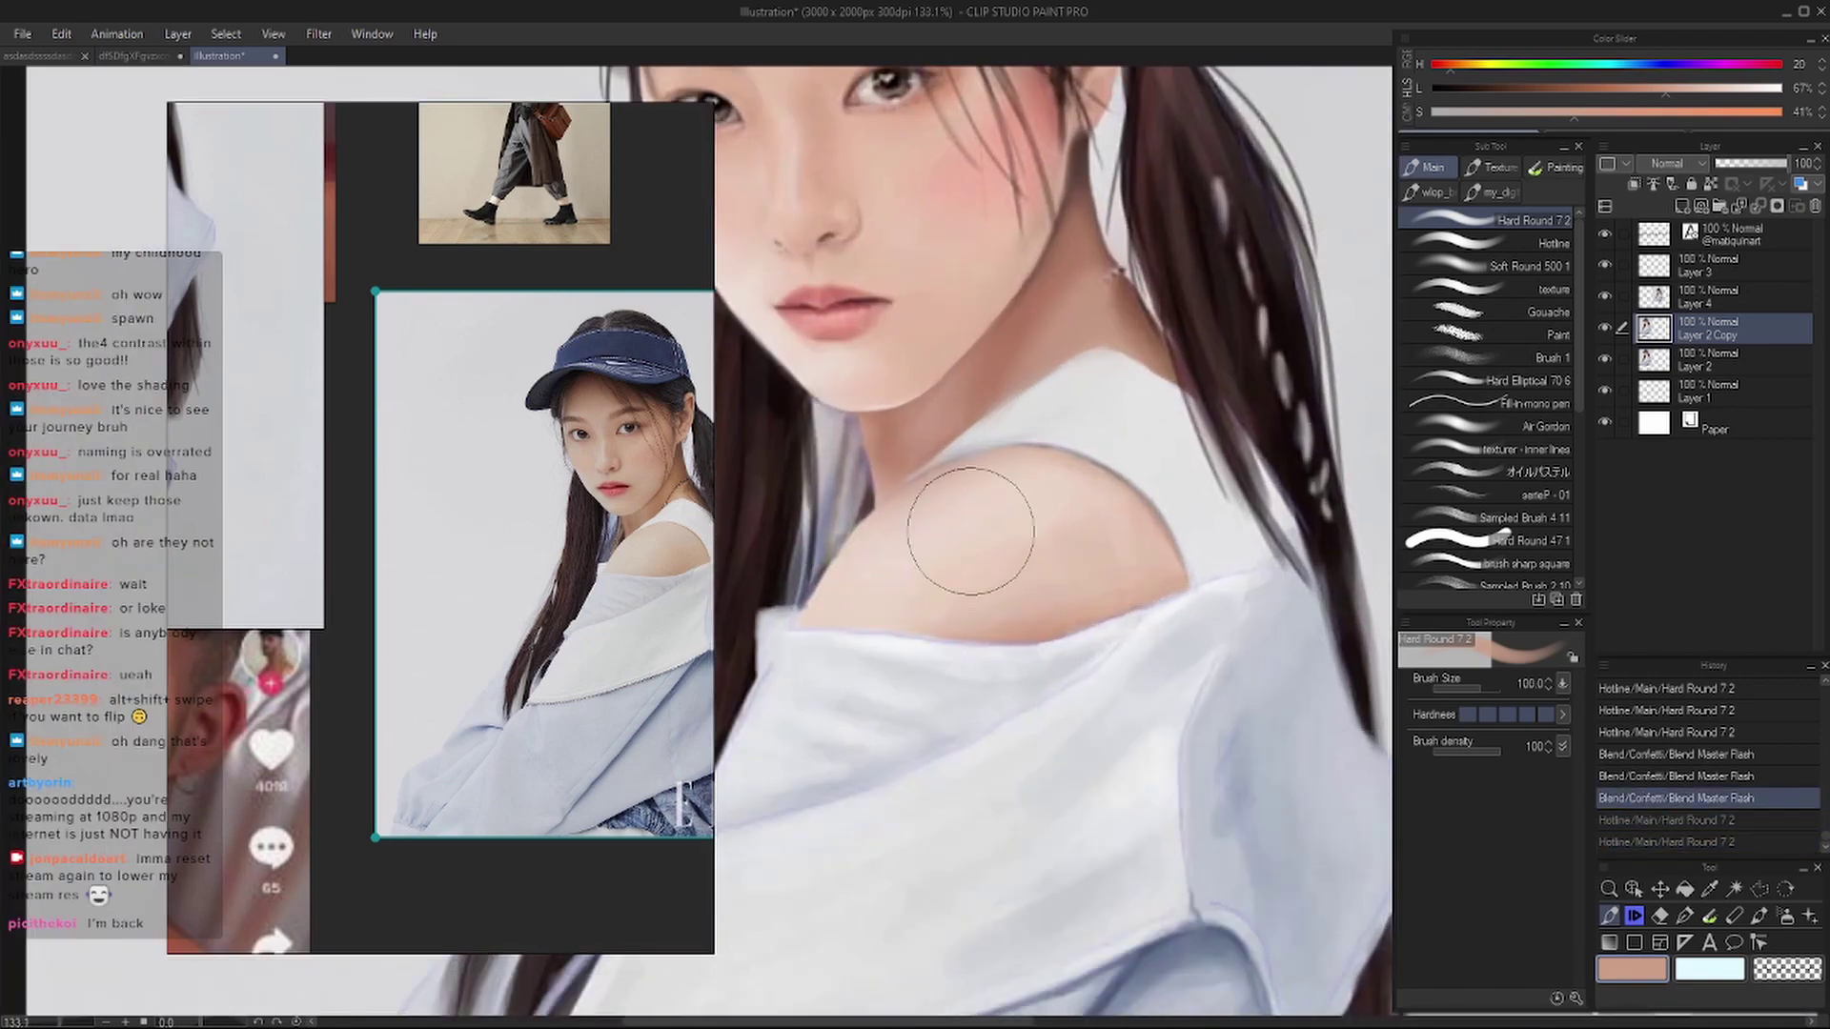
key("bracketleft")
mouse_move(1082, 523)
left_mouse_down()
mouse_move(1124, 550)
mouse_move(1066, 573)
mouse_move(1180, 534)
mouse_move(917, 640)
mouse_move(1147, 560)
left_mouse_up()
key("ctrl+z")
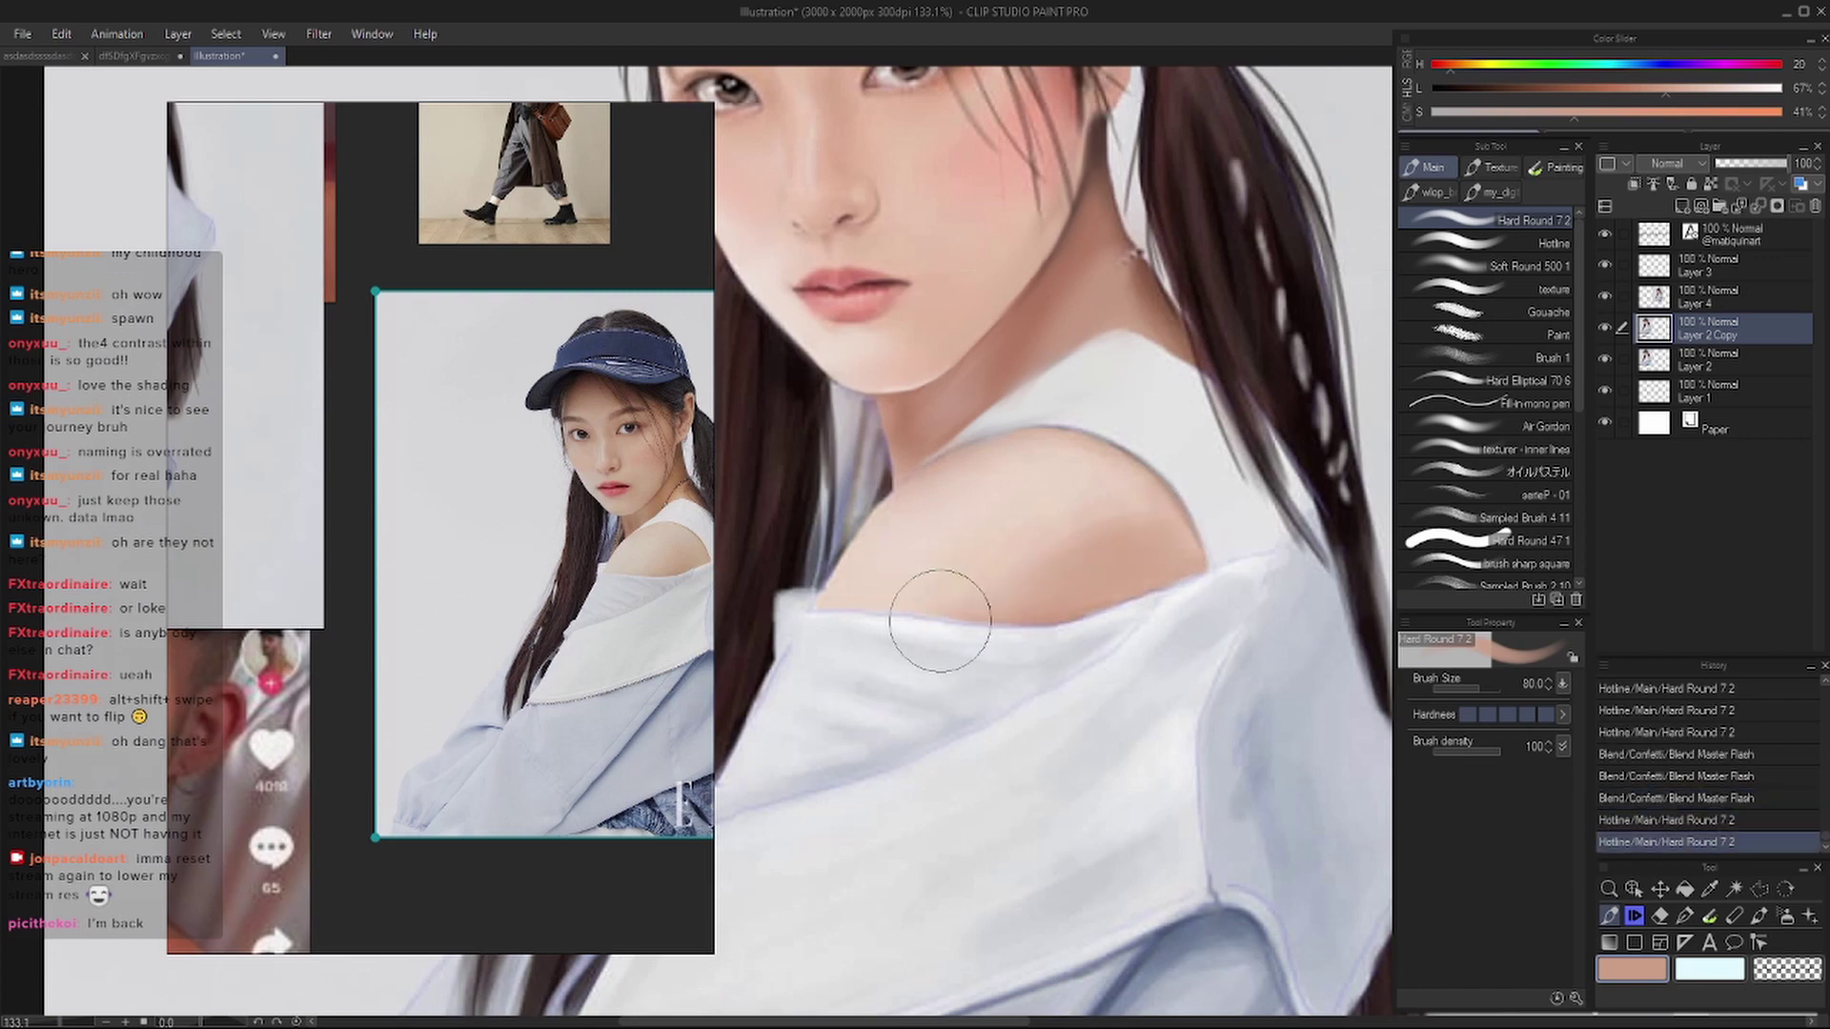
- Paint light tones sampled from the skin over the upper shoulder at brush sizes 60 and 80
left_click(1020, 482, "alt")
key("bracketleft")
left_click_drag(991, 558, 1078, 498)
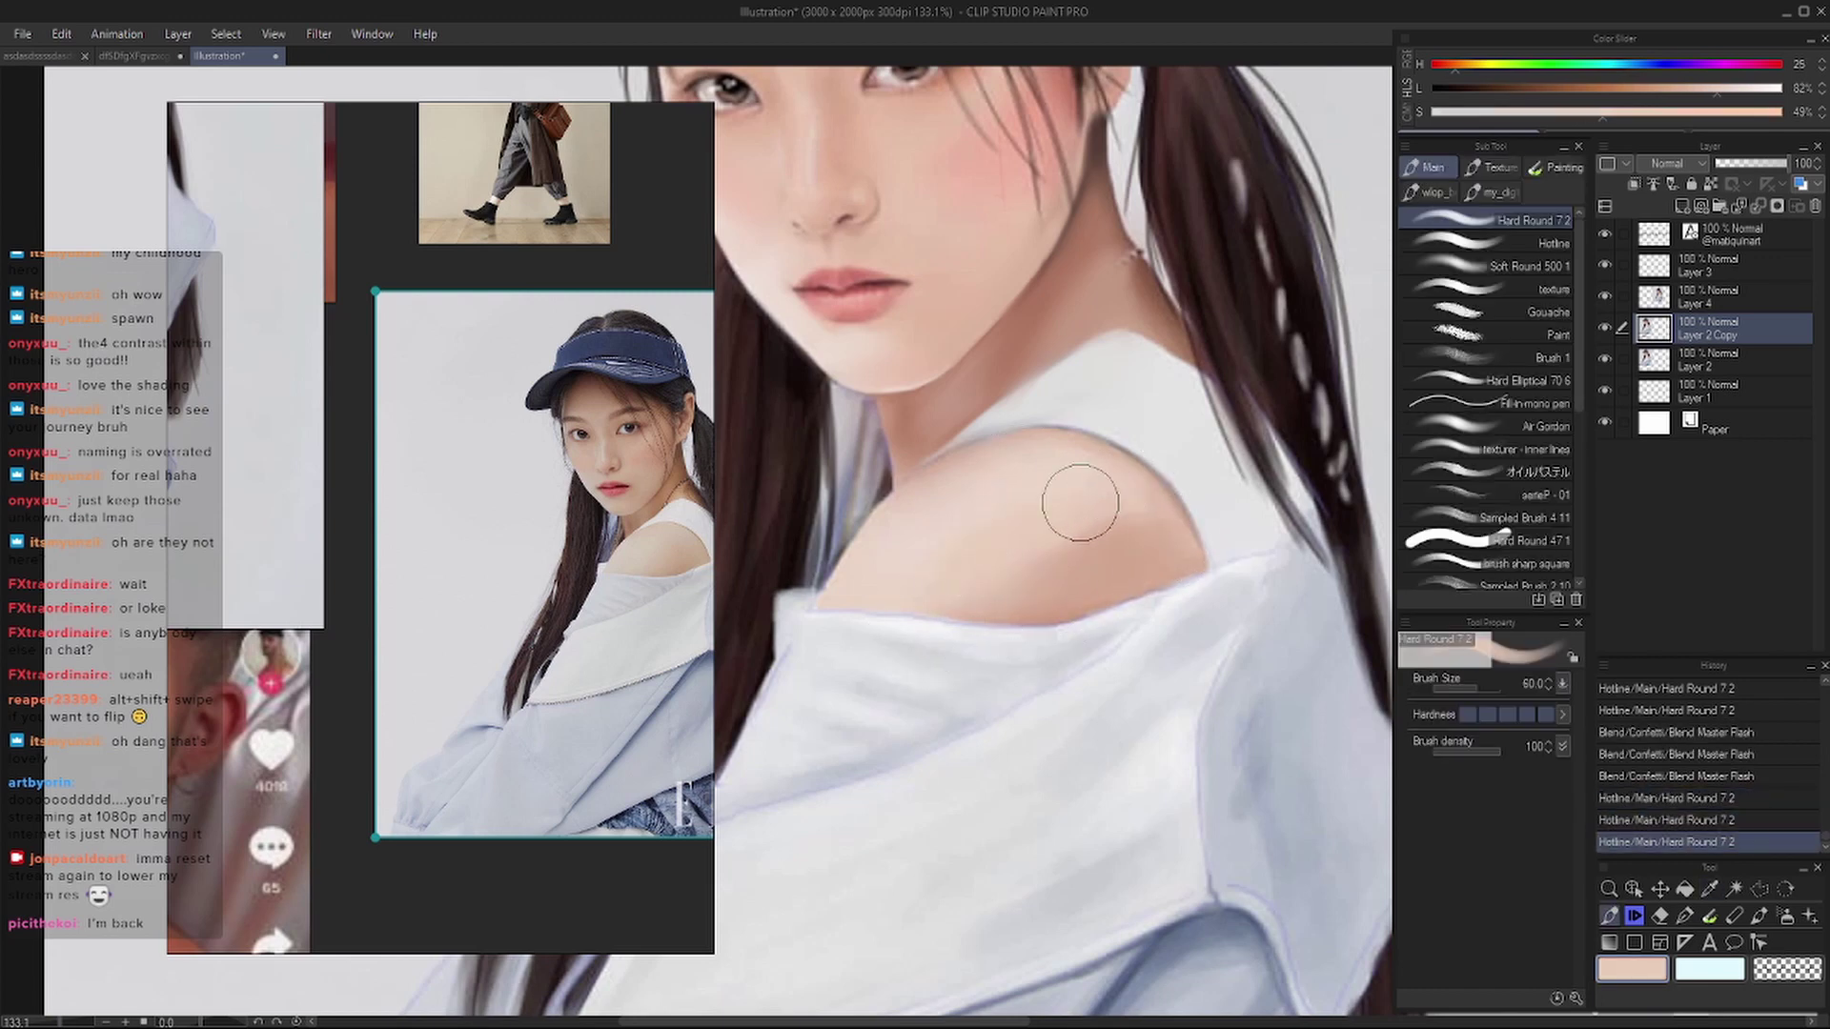
key("ctrl+z")
key("bracketright")
mouse_move(1006, 554)
left_mouse_down()
mouse_move(1067, 506)
mouse_move(1001, 549)
left_mouse_up()
key("ctrl+z")
key("ctrl+y")
left_click_drag(1001, 548, 942, 571)
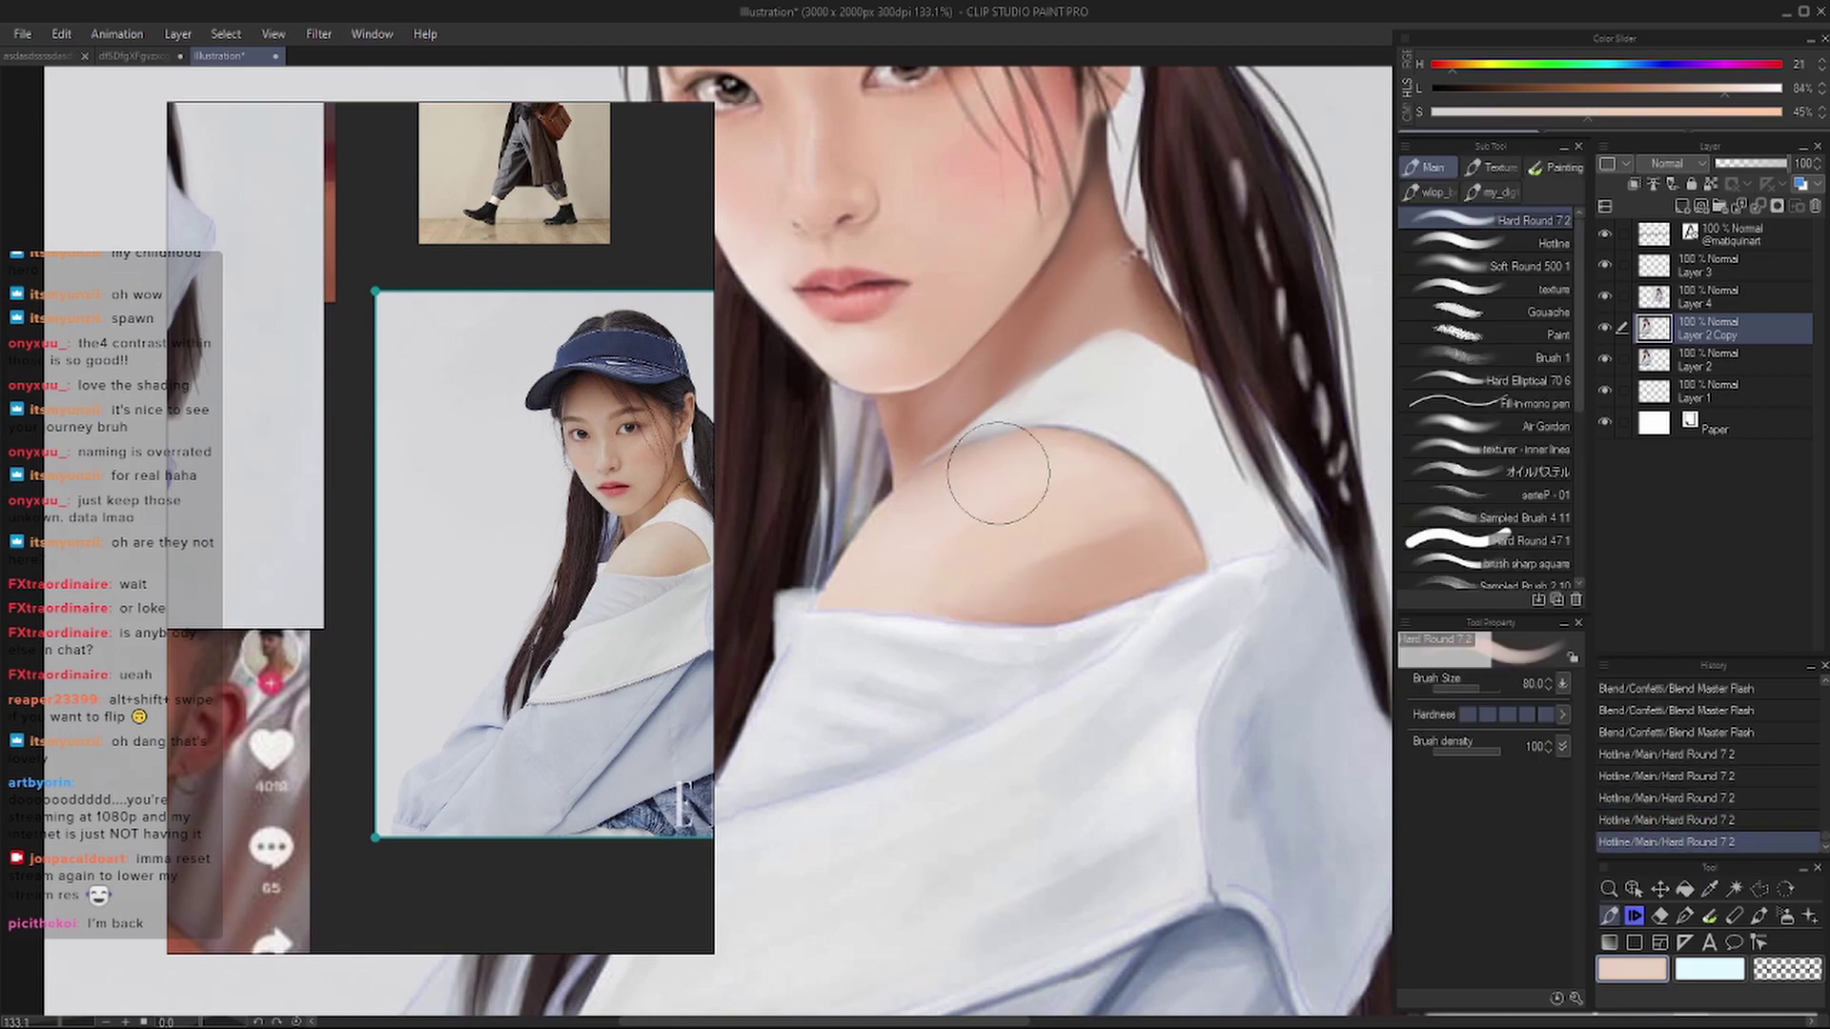
mouse_move(998, 474)
left_mouse_down()
mouse_move(1105, 476)
mouse_move(1101, 529)
left_mouse_up()
- Blend the shoulder's light and shadow areas with Blend Master Flash at brush sizes 40 and 60
key("minus")
key("minus")
key("minus")
key("j")
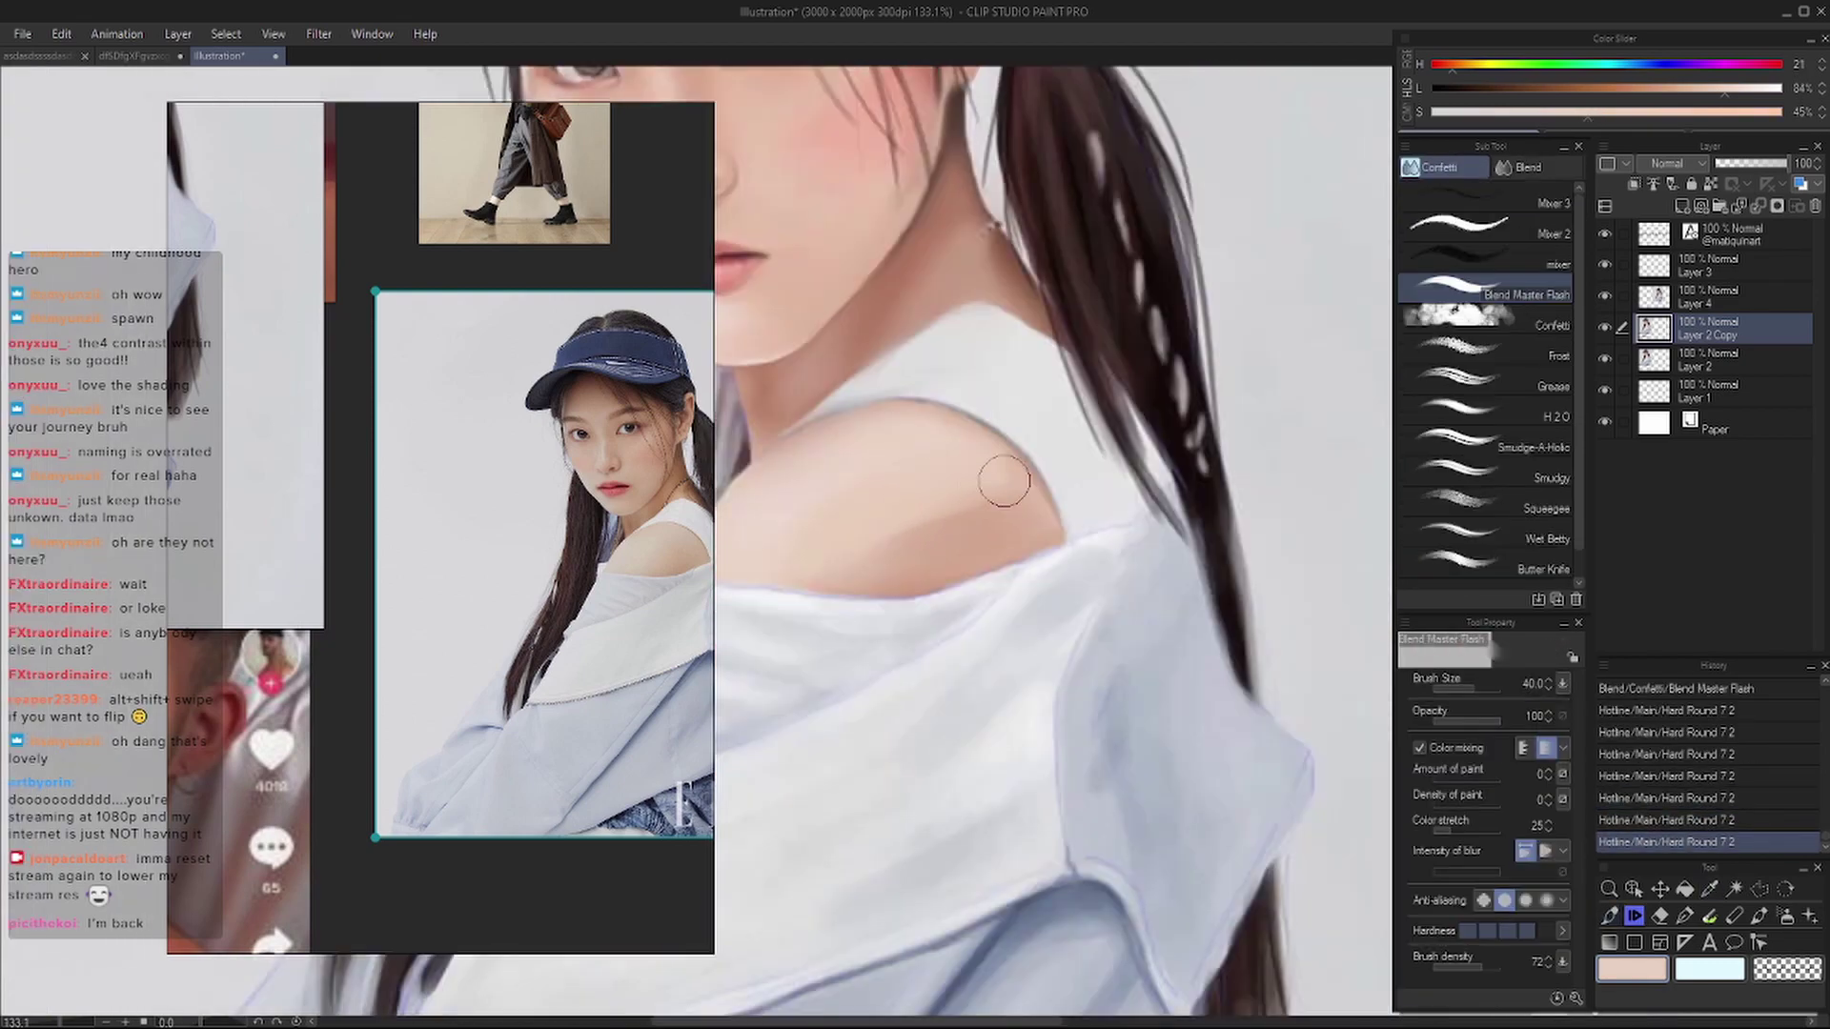
left_click_drag(1005, 482, 988, 521)
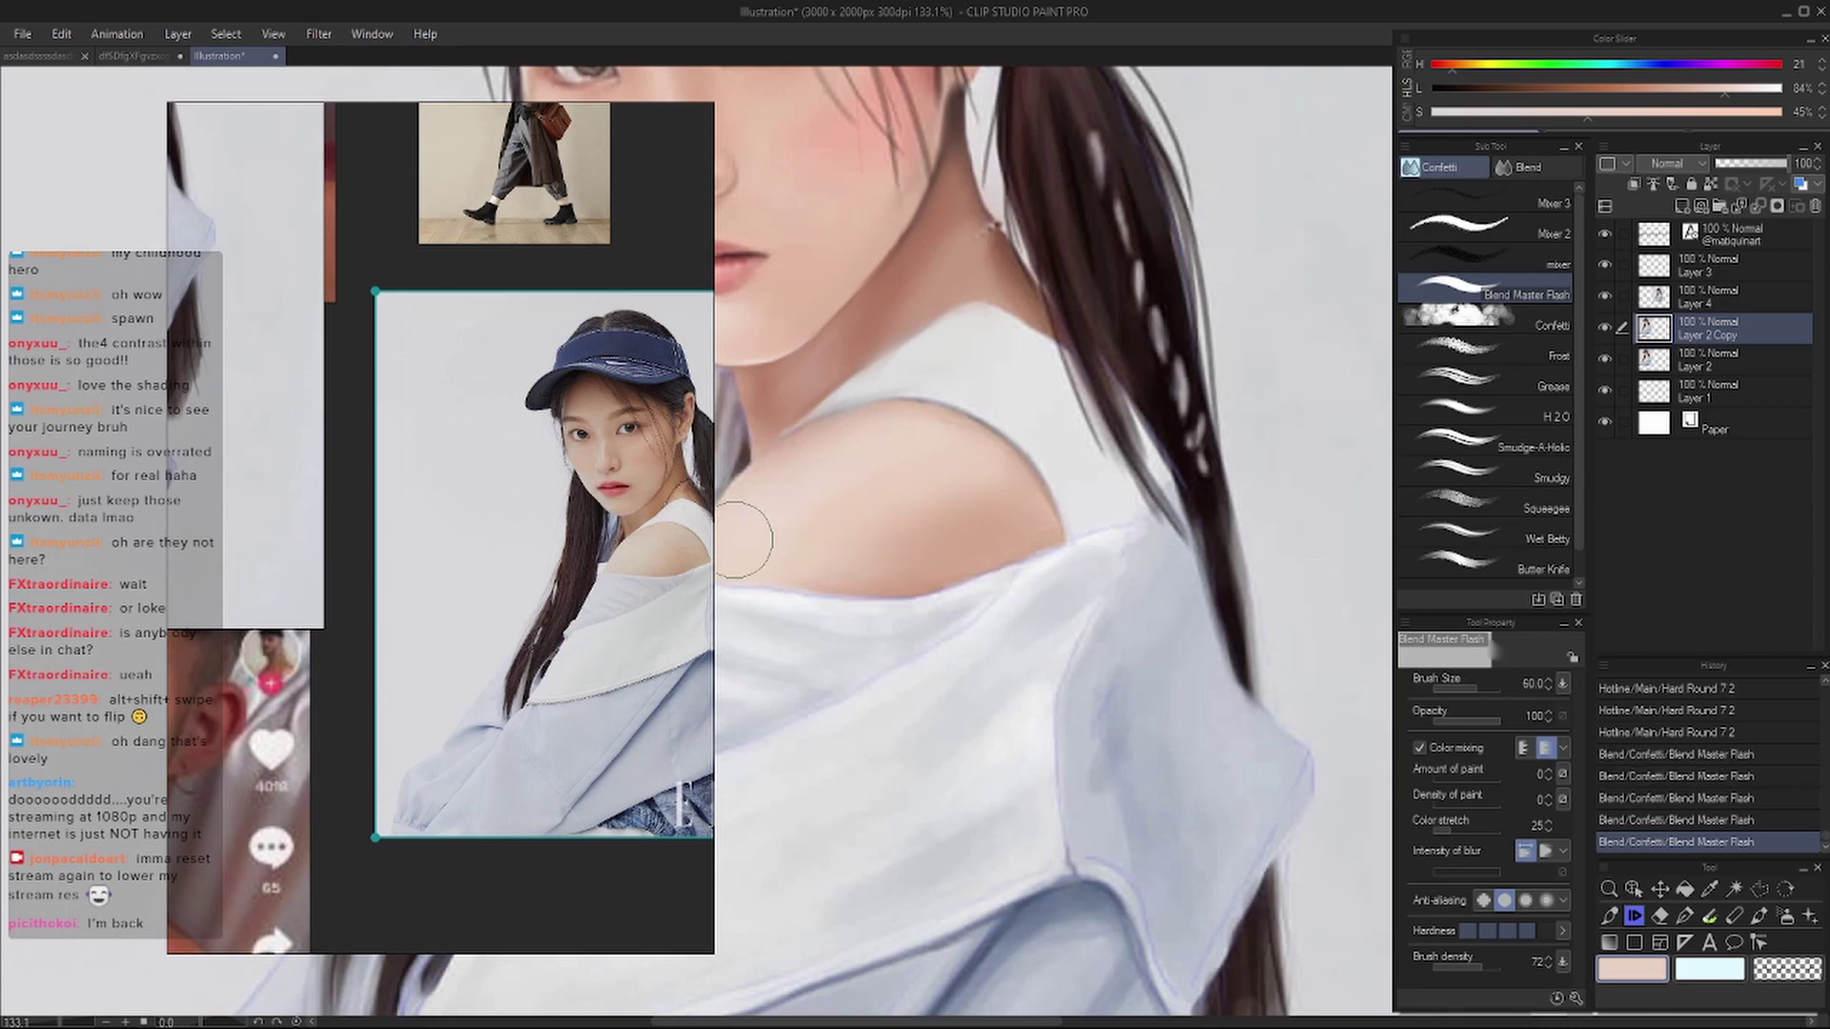
key("p")
- Deepen the neck shadow in a sampled reddish brown at brush size 35, and check the portrait in a mirrored view
scroll(1107, 421, "down", 5)
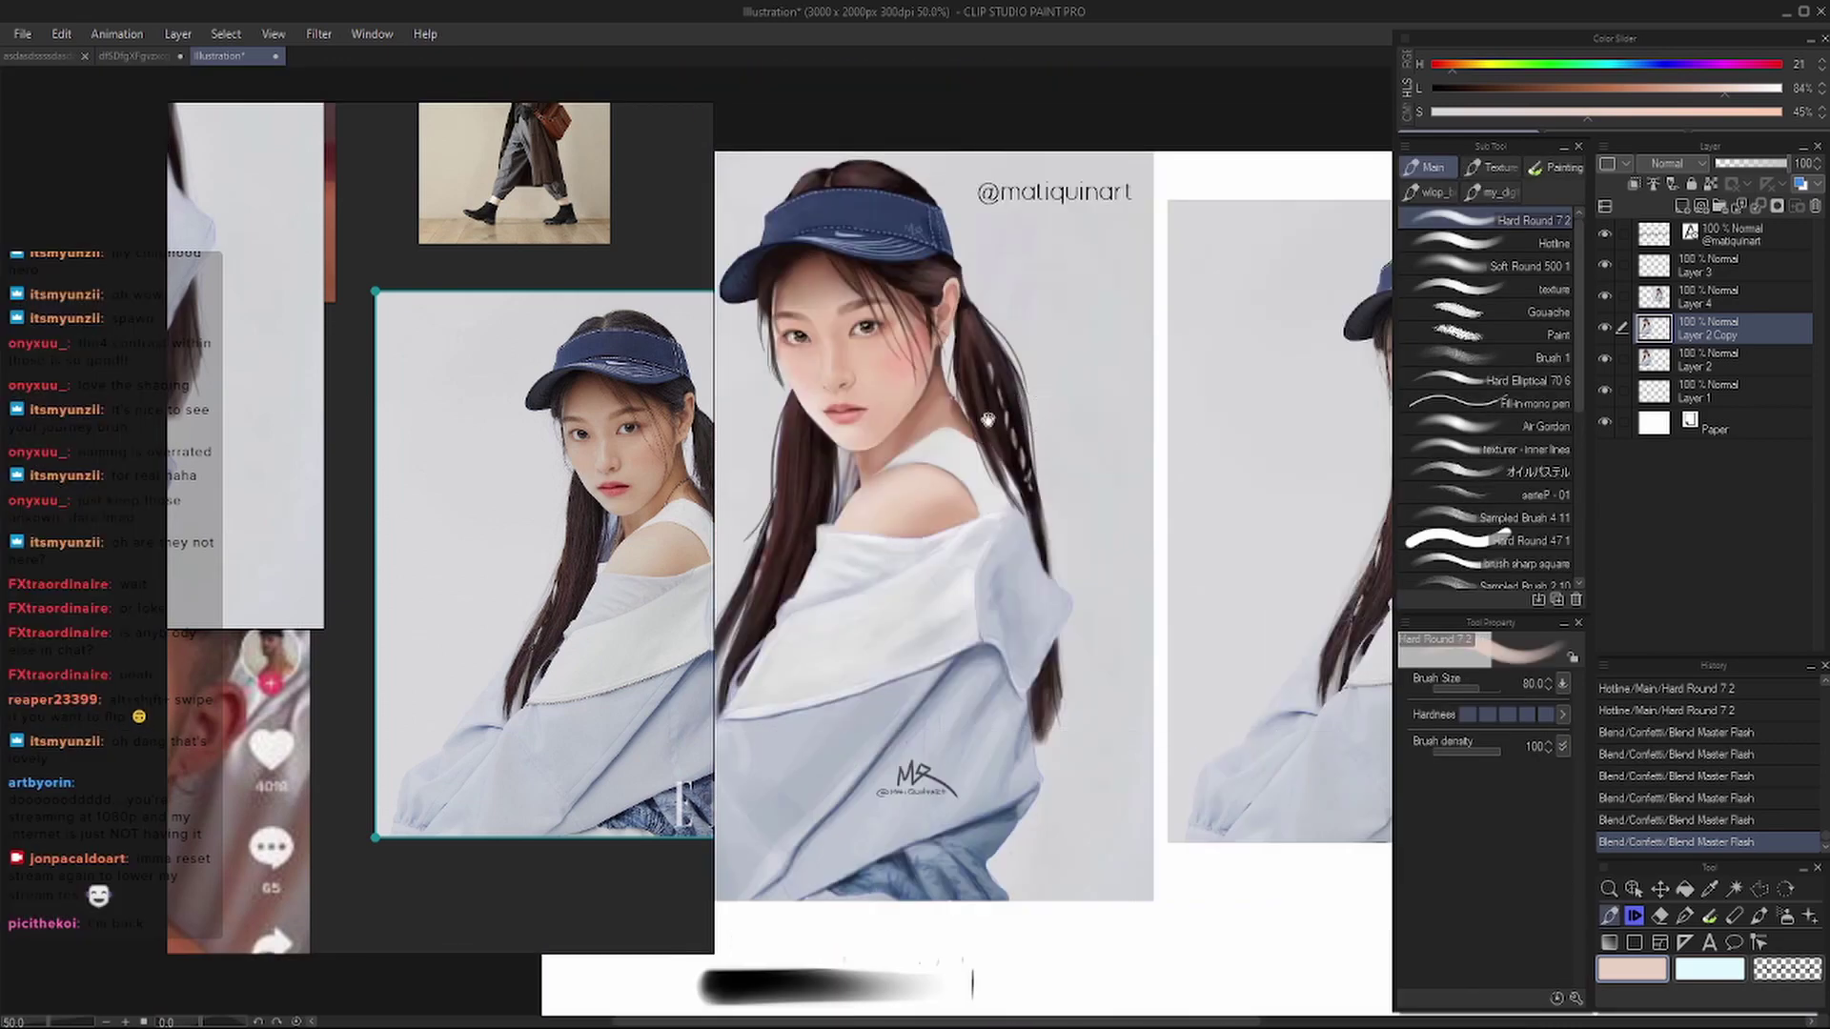
scroll(988, 419, "up", 4)
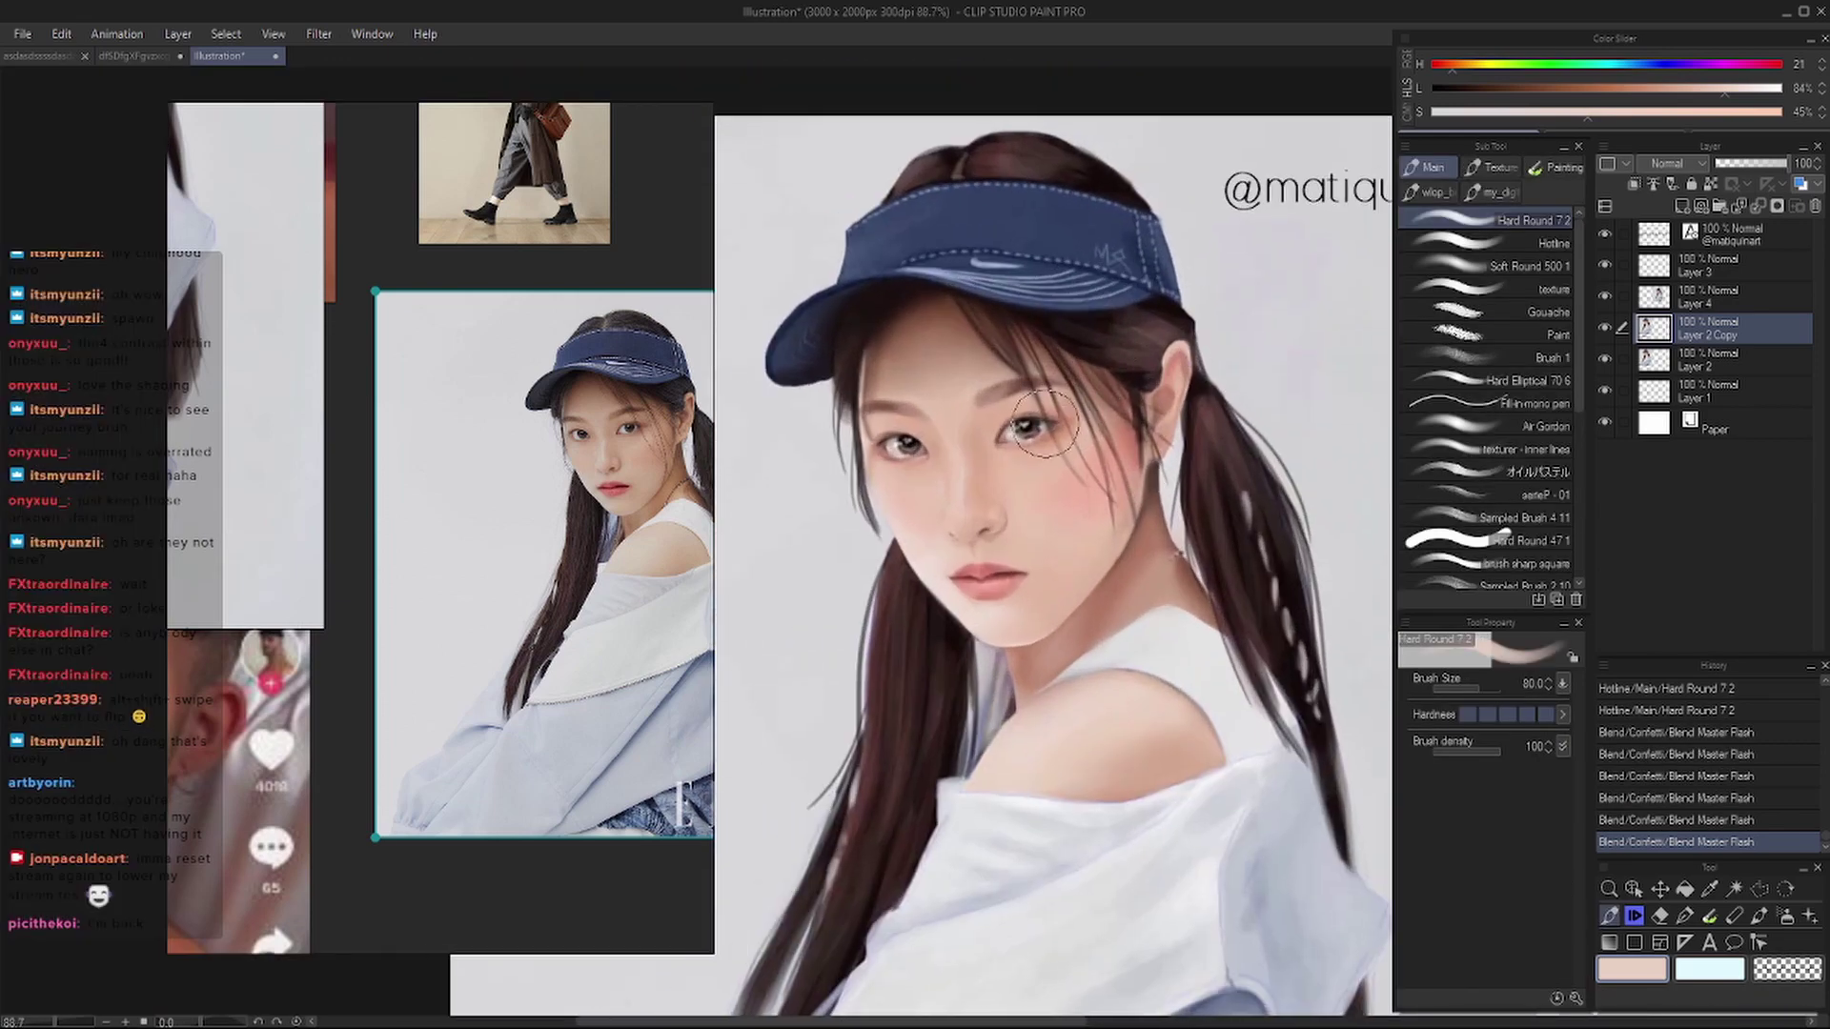
mouse_move(1097, 439)
left_mouse_down()
mouse_move(1108, 415)
mouse_move(1178, 440)
mouse_move(1159, 549)
left_mouse_up()
left_click(1181, 477, "alt")
key("bracketleft")
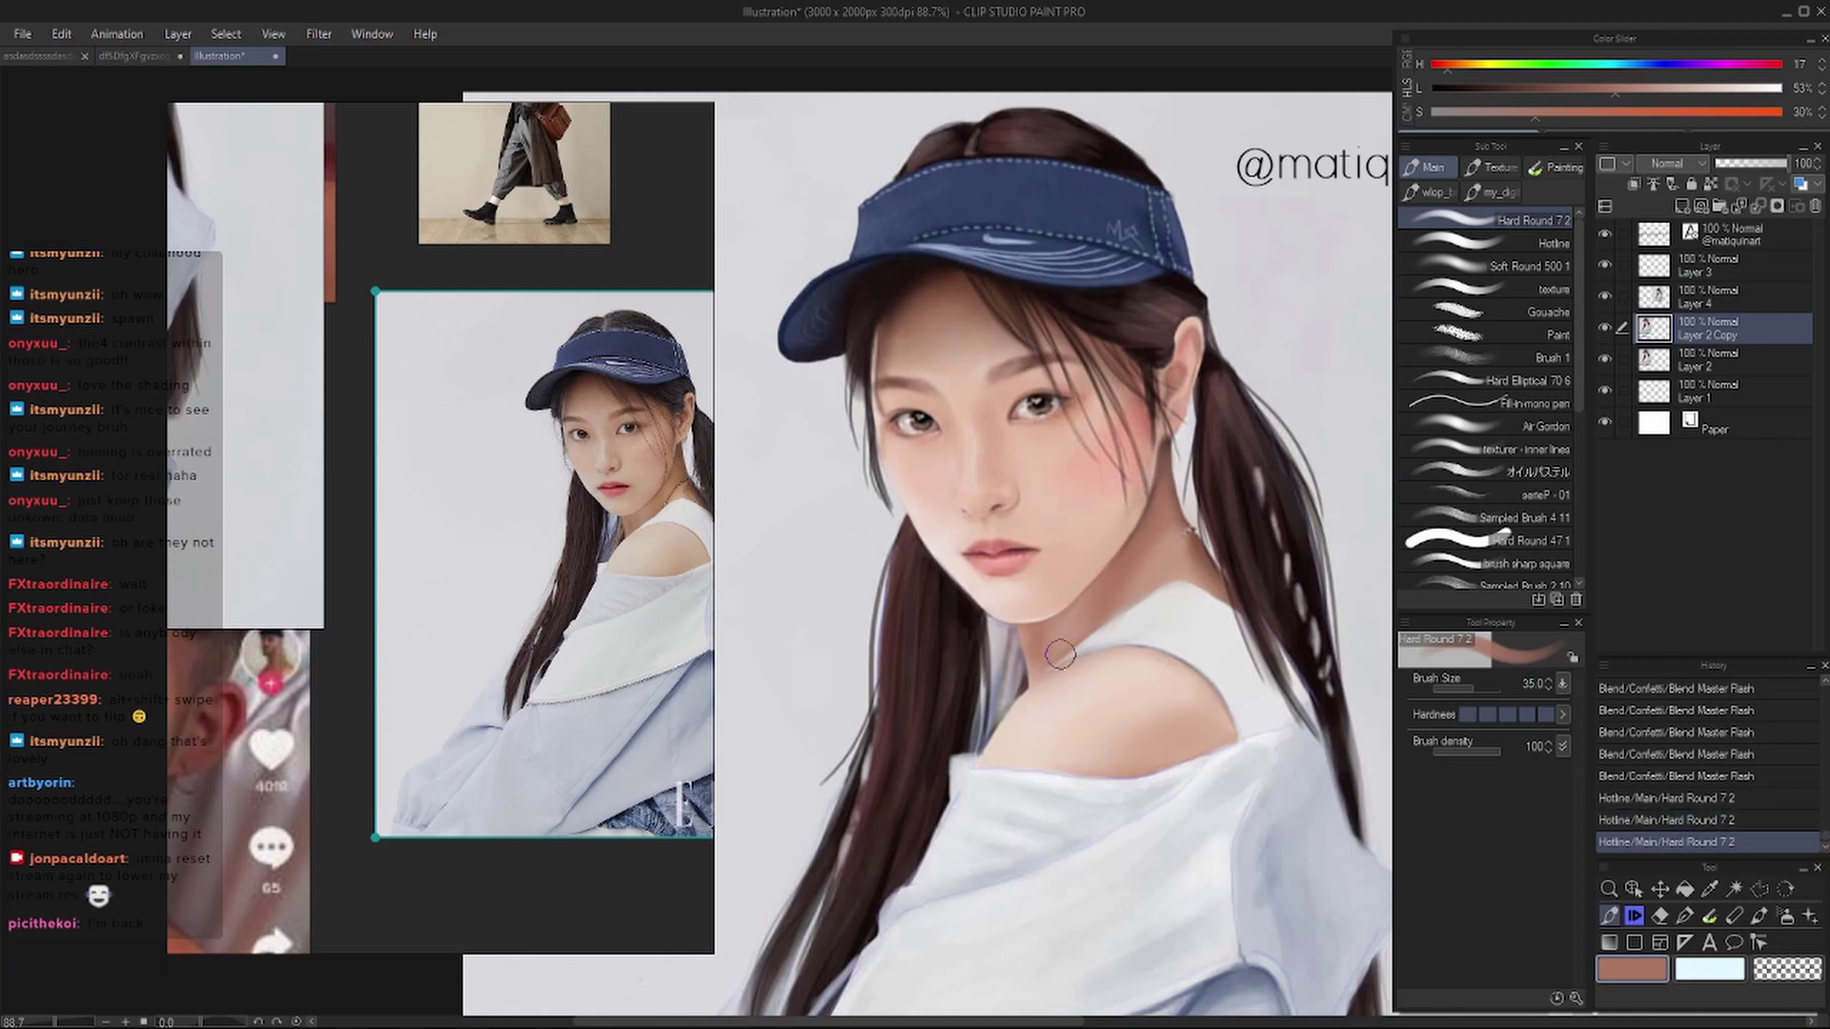
scroll(1258, 277, "up", 2)
key("ctrl+shift+h")
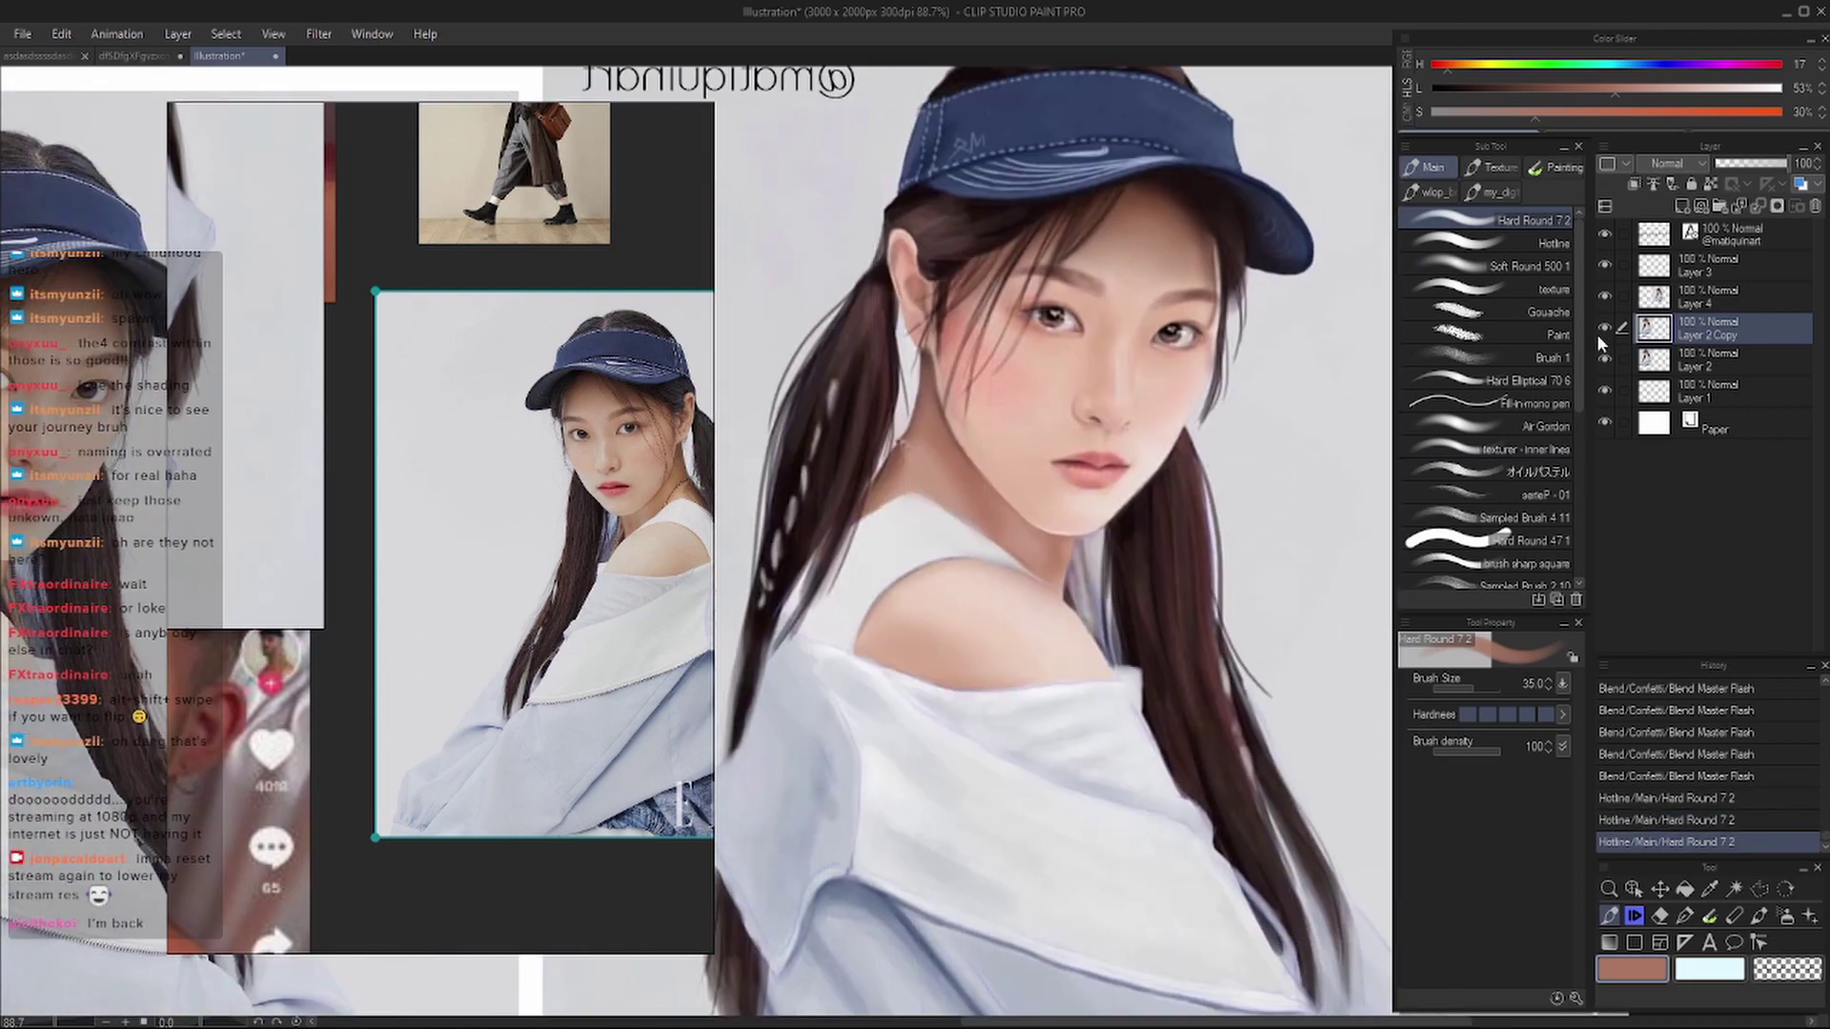
key("ctrl+shift+h")
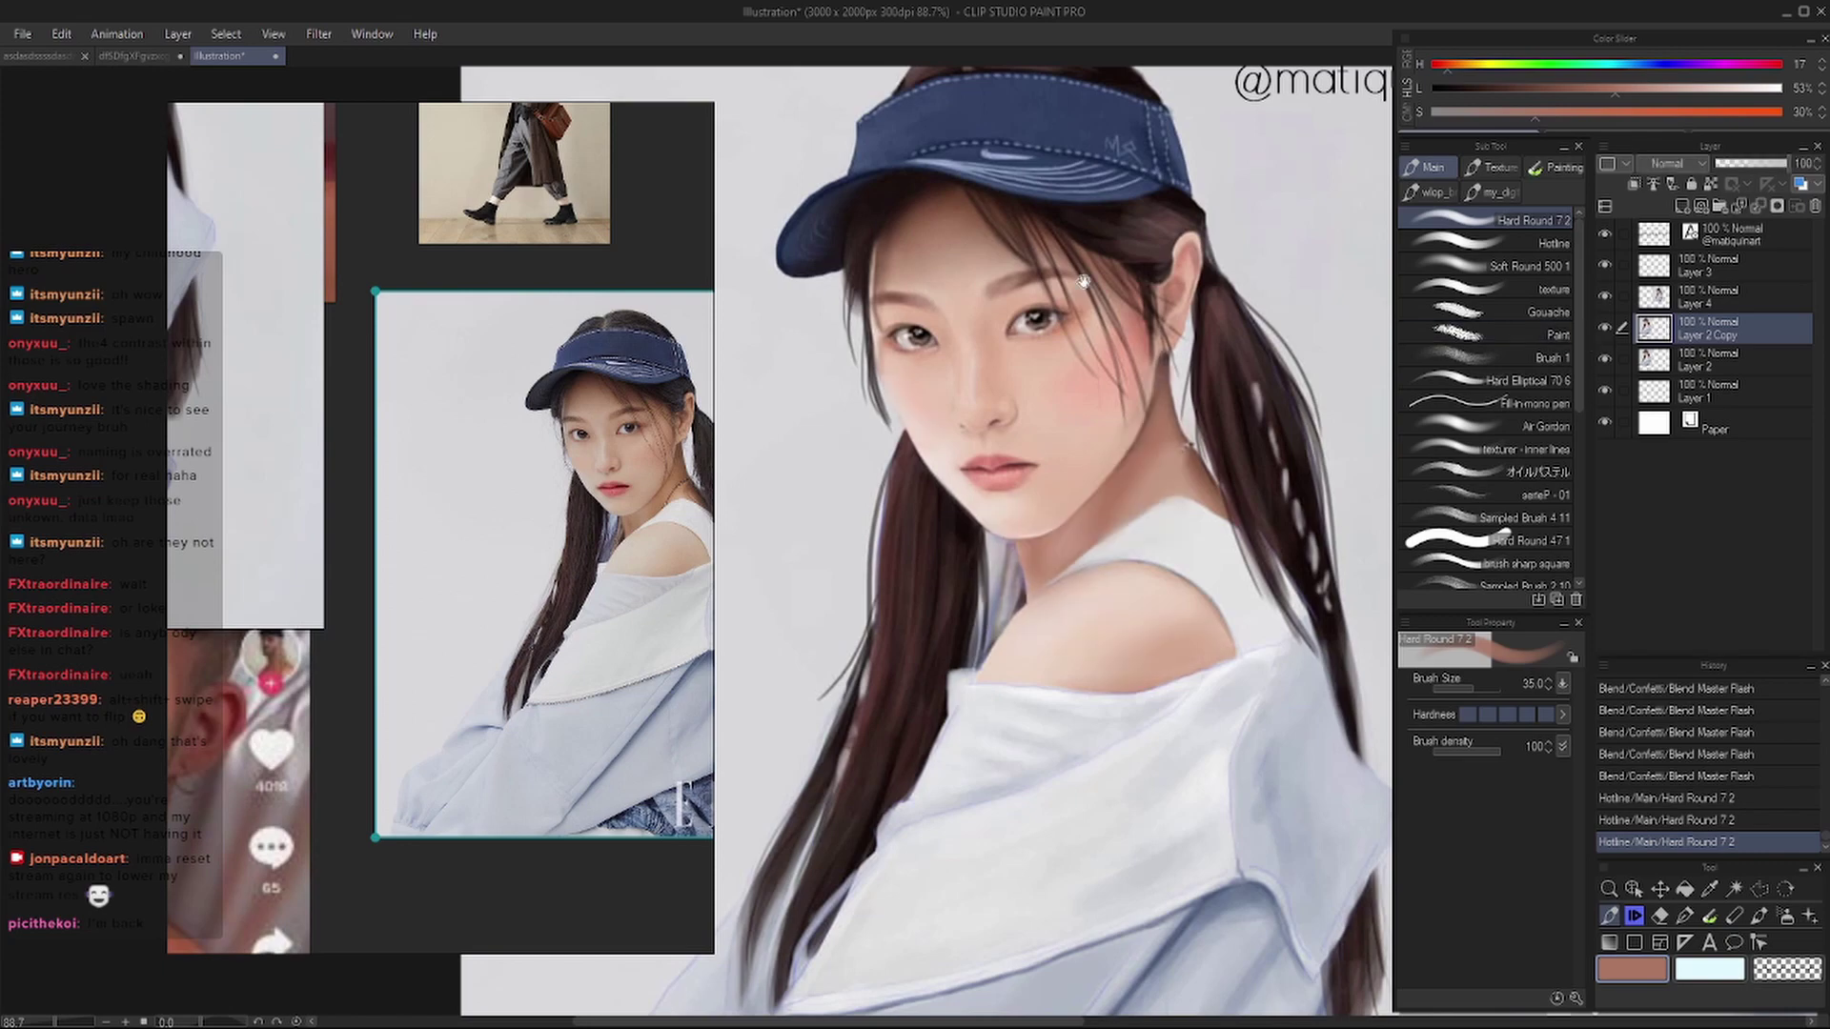
- Try a saturated orange shadow around the inner corner of the ear-side eye with saturation 58 at brush size 60
scroll(1090, 299, "up", 2)
left_click_drag(1089, 298, 1104, 375)
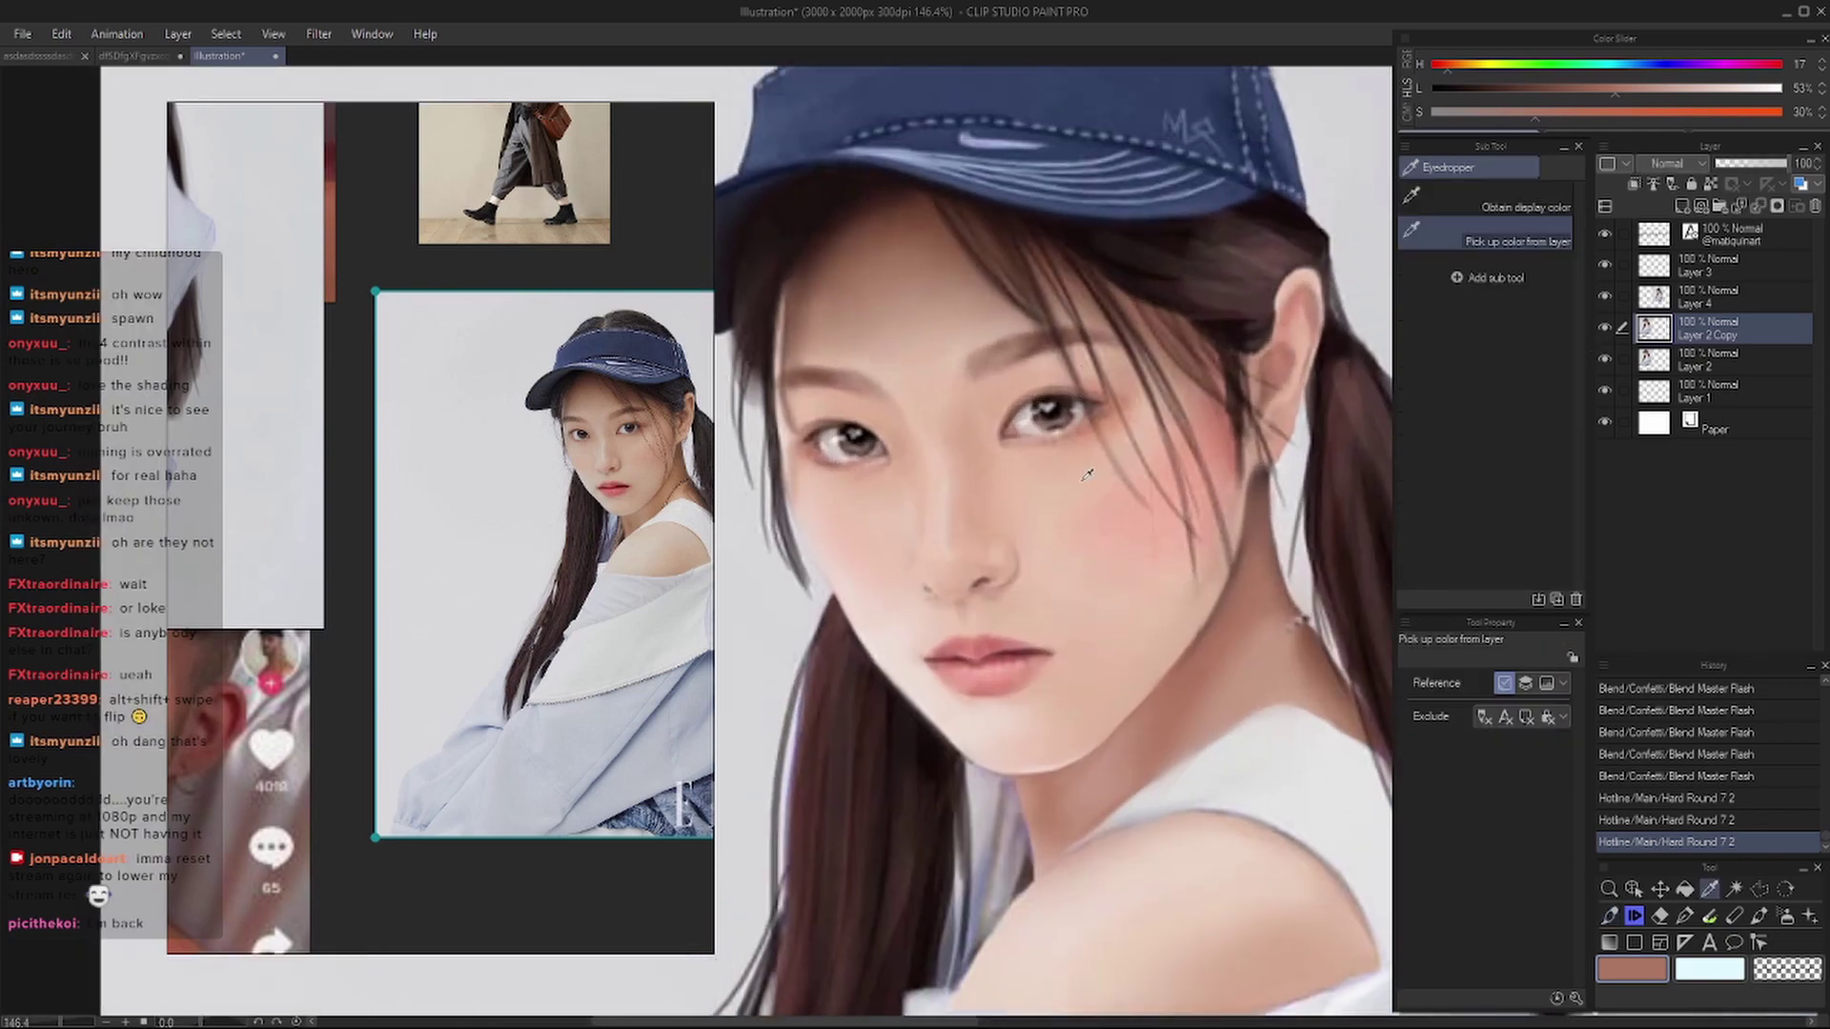
left_click(984, 436, "alt")
left_click_drag(1668, 95, 1628, 107)
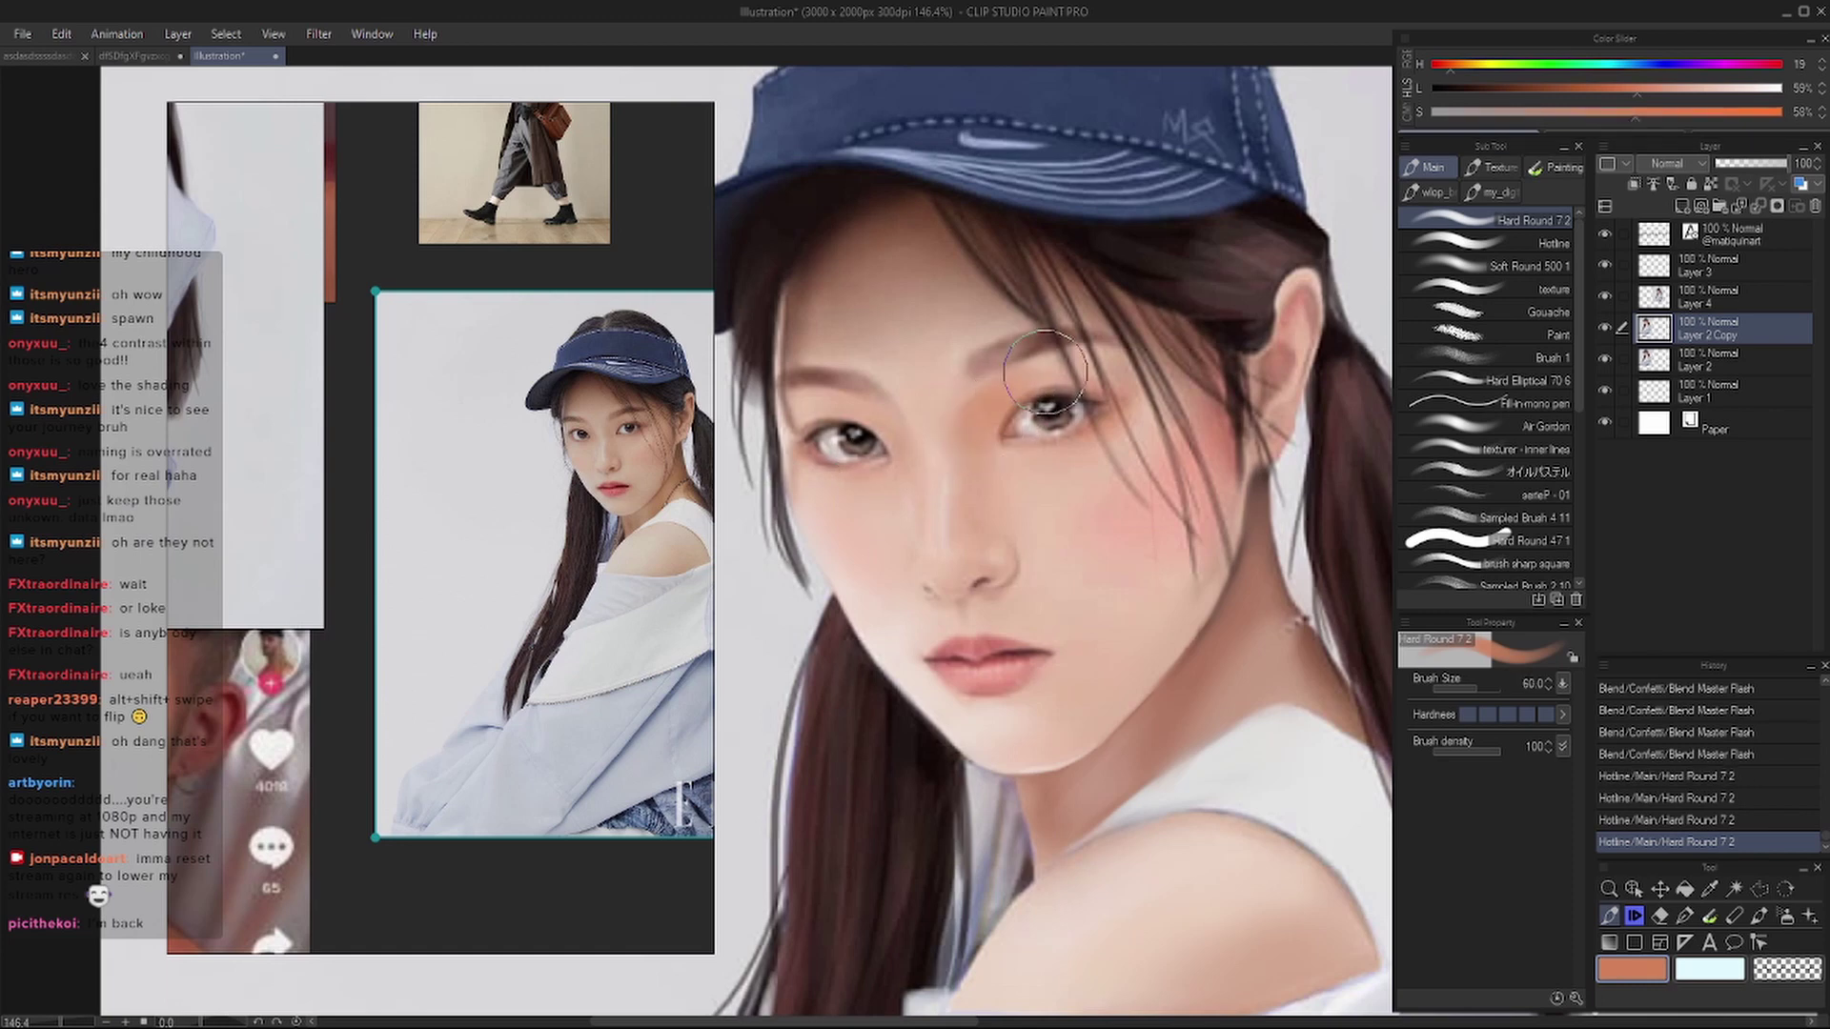
left_click_drag(1014, 395, 1058, 391)
key("ctrl+z")
key("ctrl+z")
key("ctrl+z")
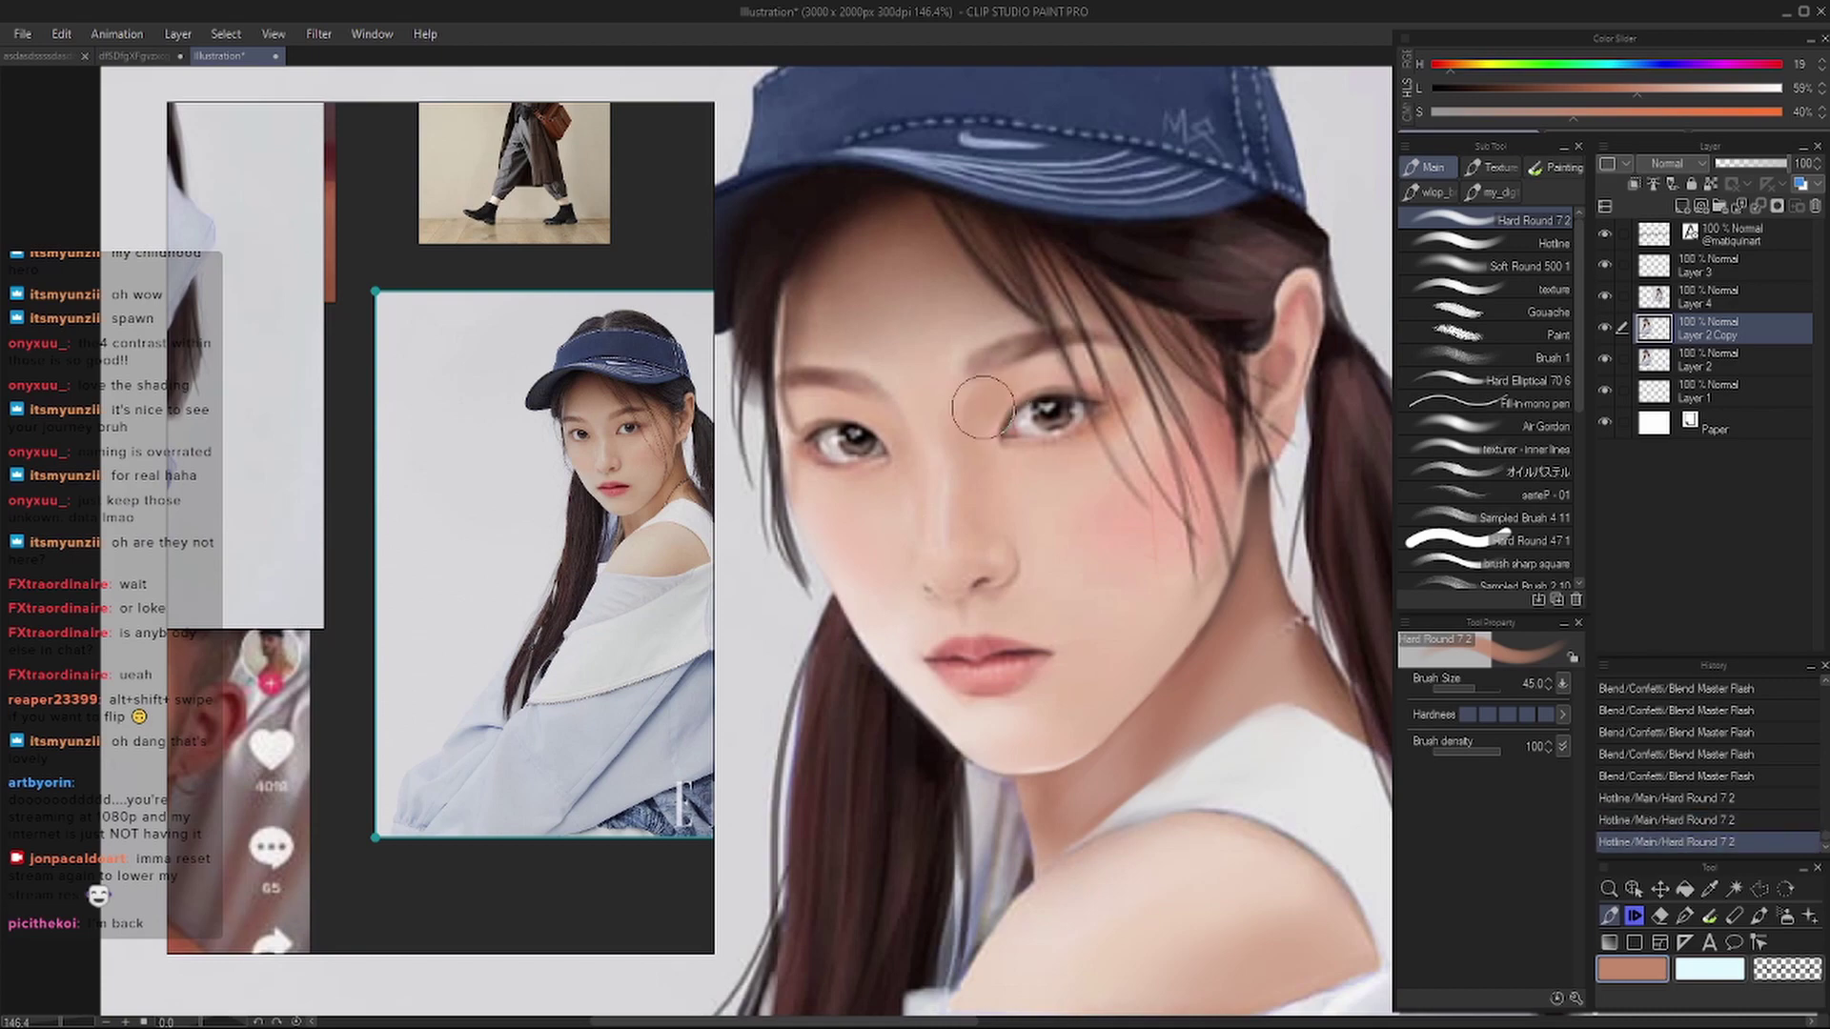
- Test a muted orange eye-socket shadow with saturation 40 at brush size 45, checking it in a mirrored view
key("ctrl+y")
key("ctrl+y")
key("ctrl+y")
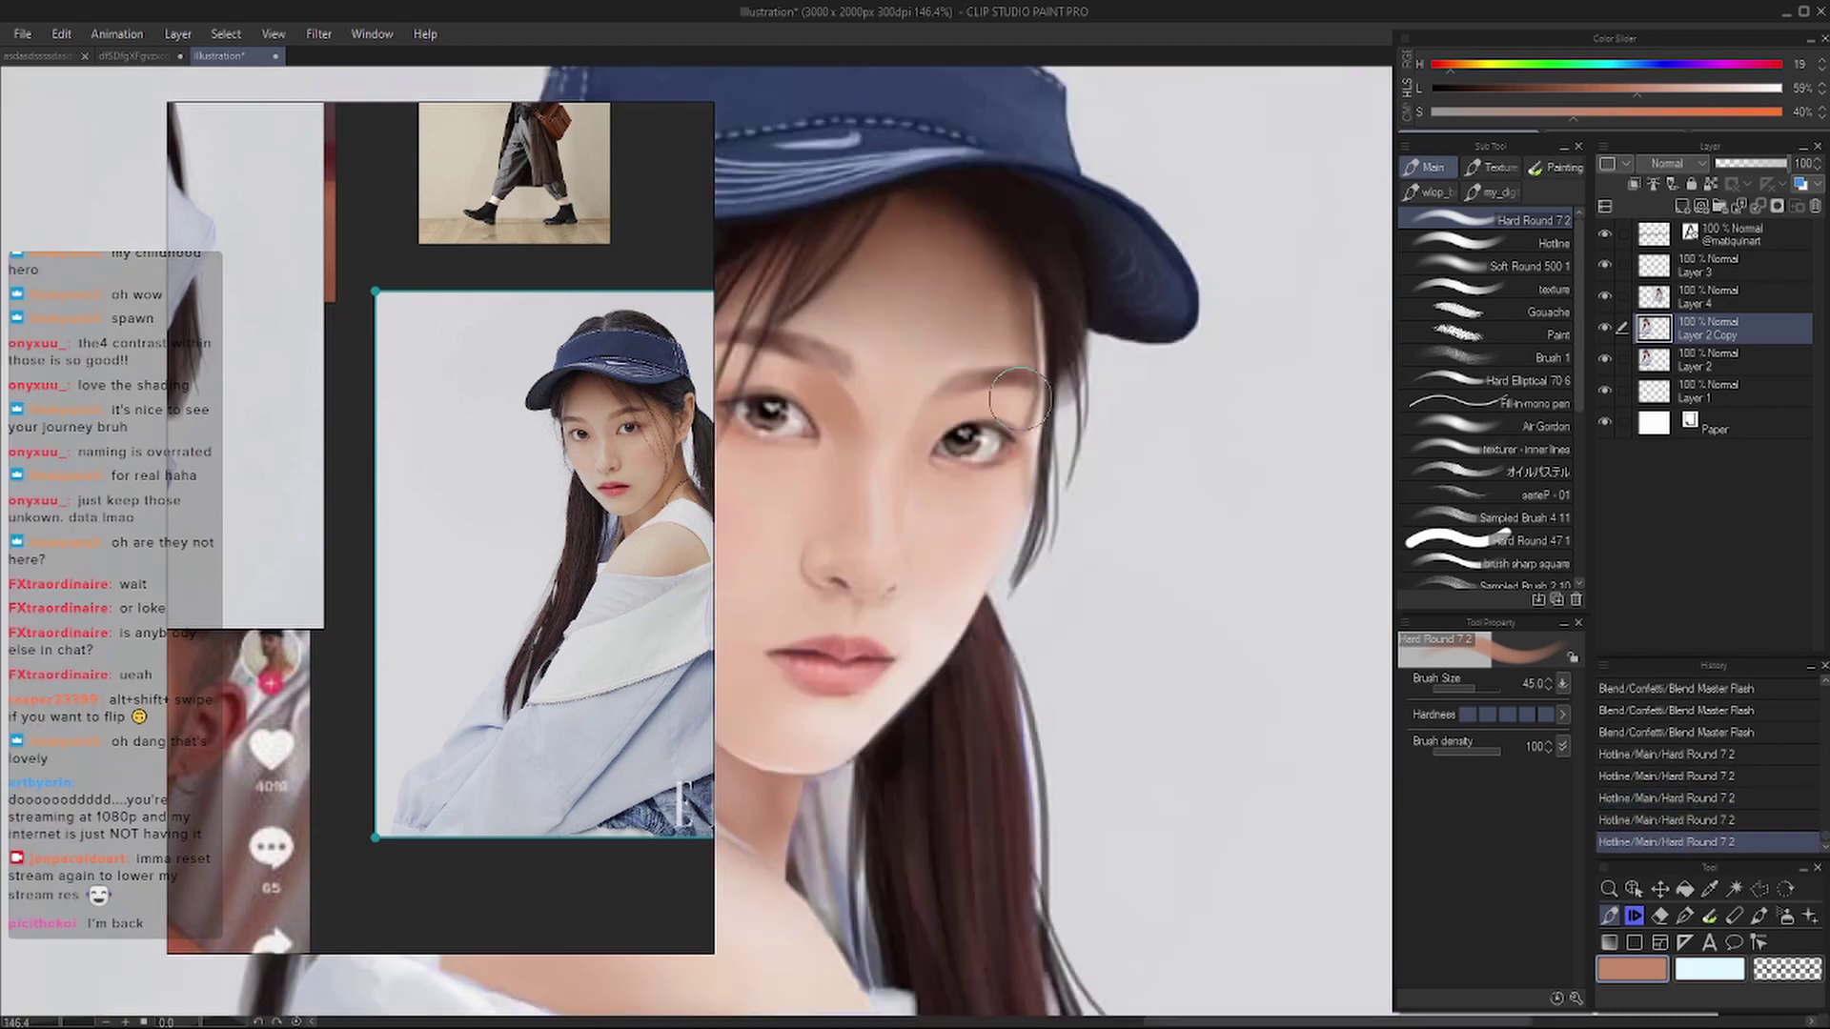
key("ctrl+x")
left_click(975, 391)
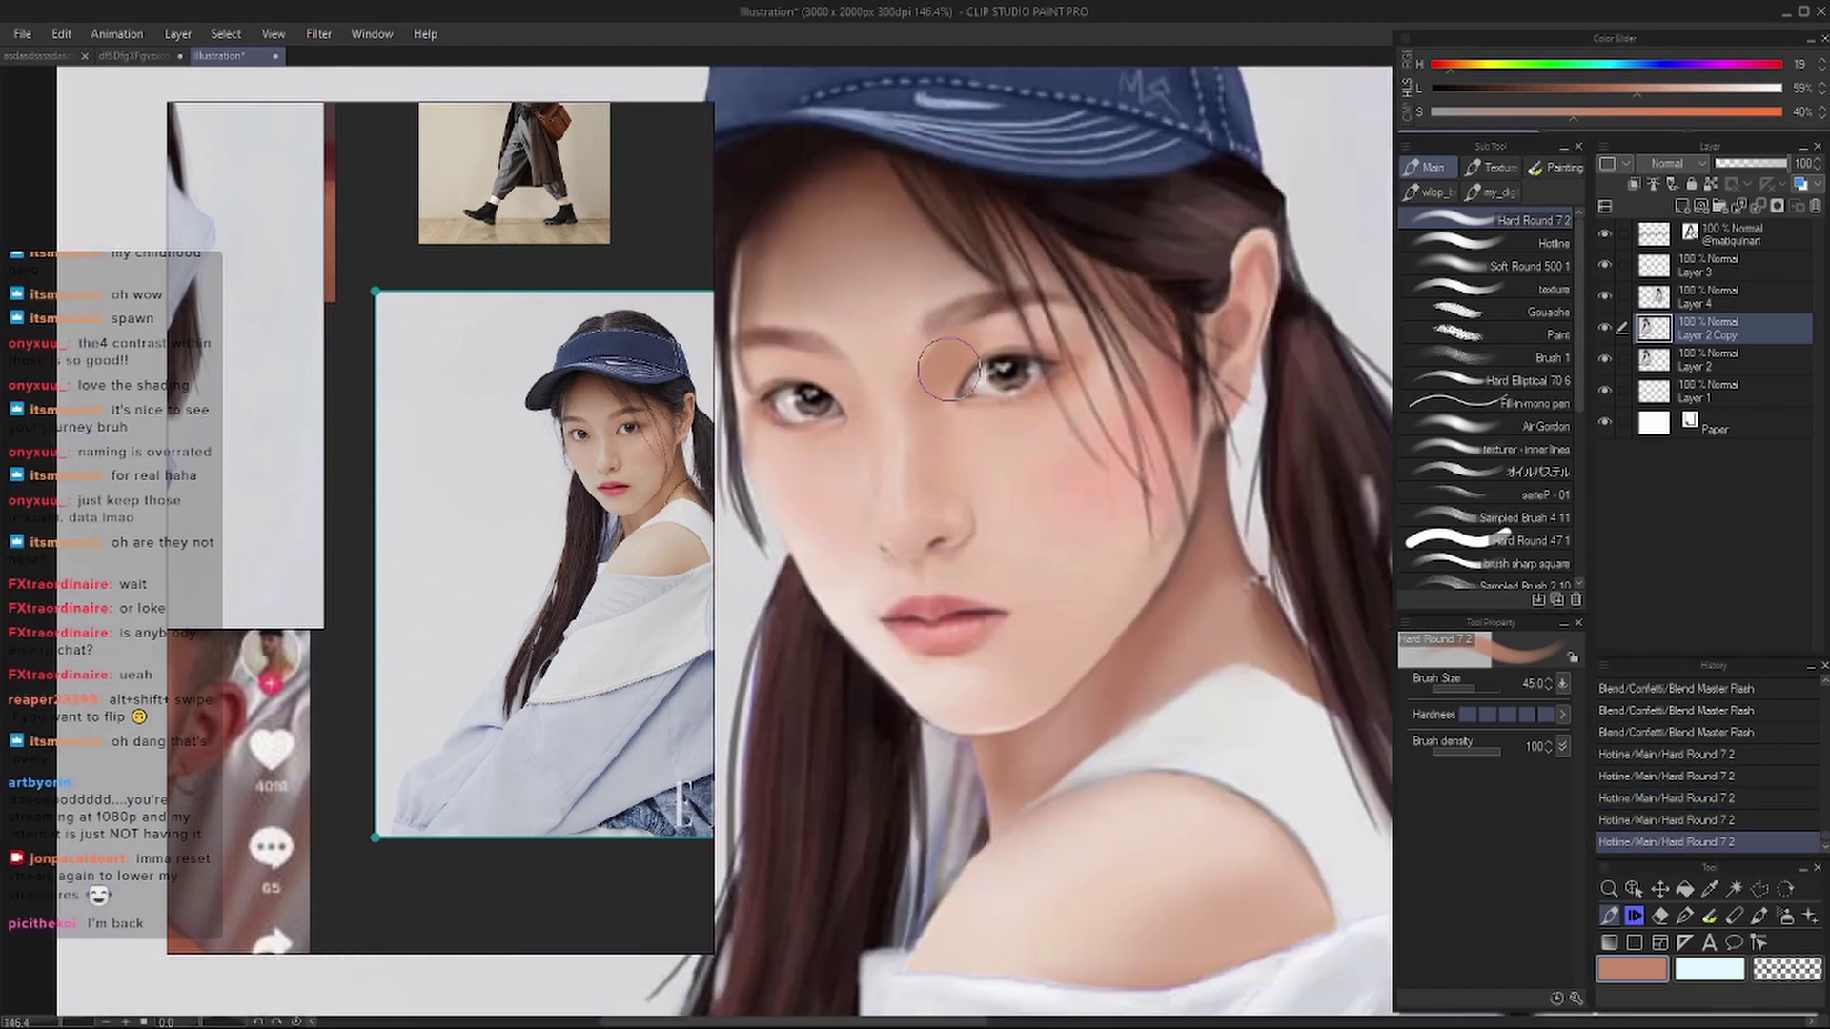
key("ctrl+z")
key("ctrl+z")
- Repaint the muted orange shadow between the nose bridge and the inner corner of the ear-side eye
left_click_drag(954, 352, 917, 386)
key("ctrl+z")
key("ctrl+z")
key("ctrl+y")
key("ctrl+y")
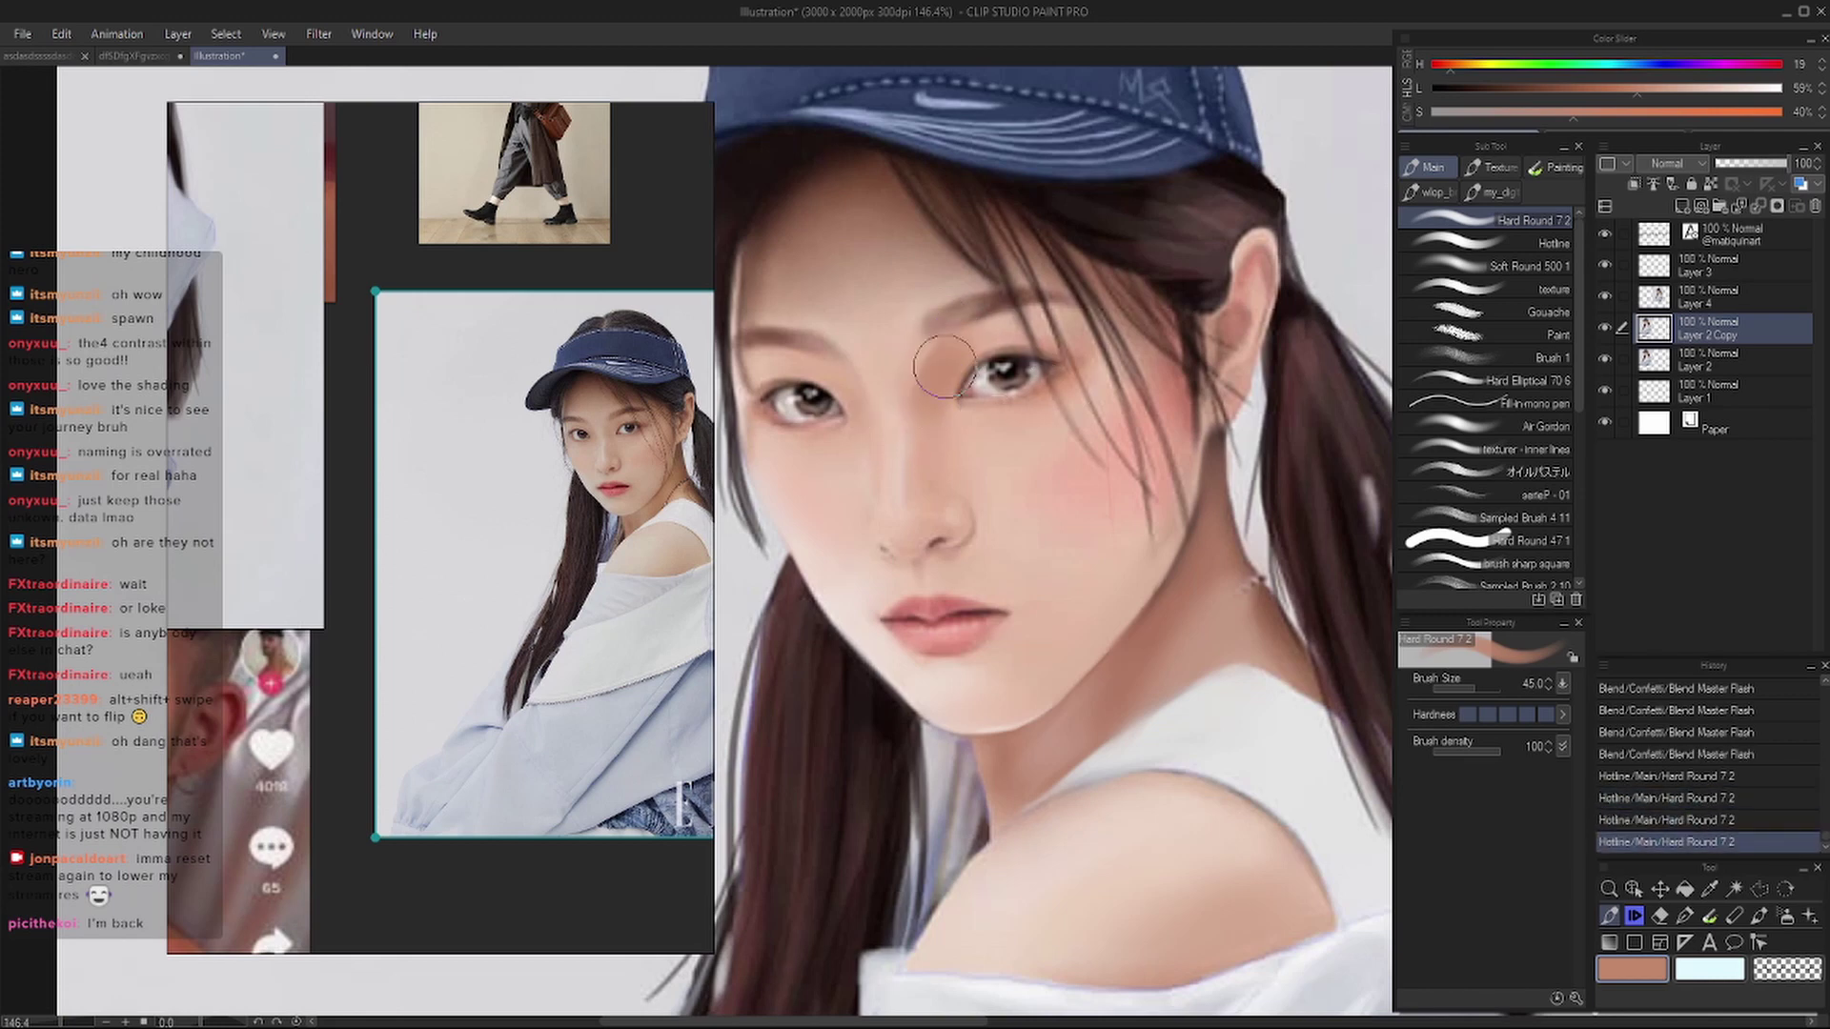
key("ctrl+z")
left_click_drag(932, 399, 950, 373)
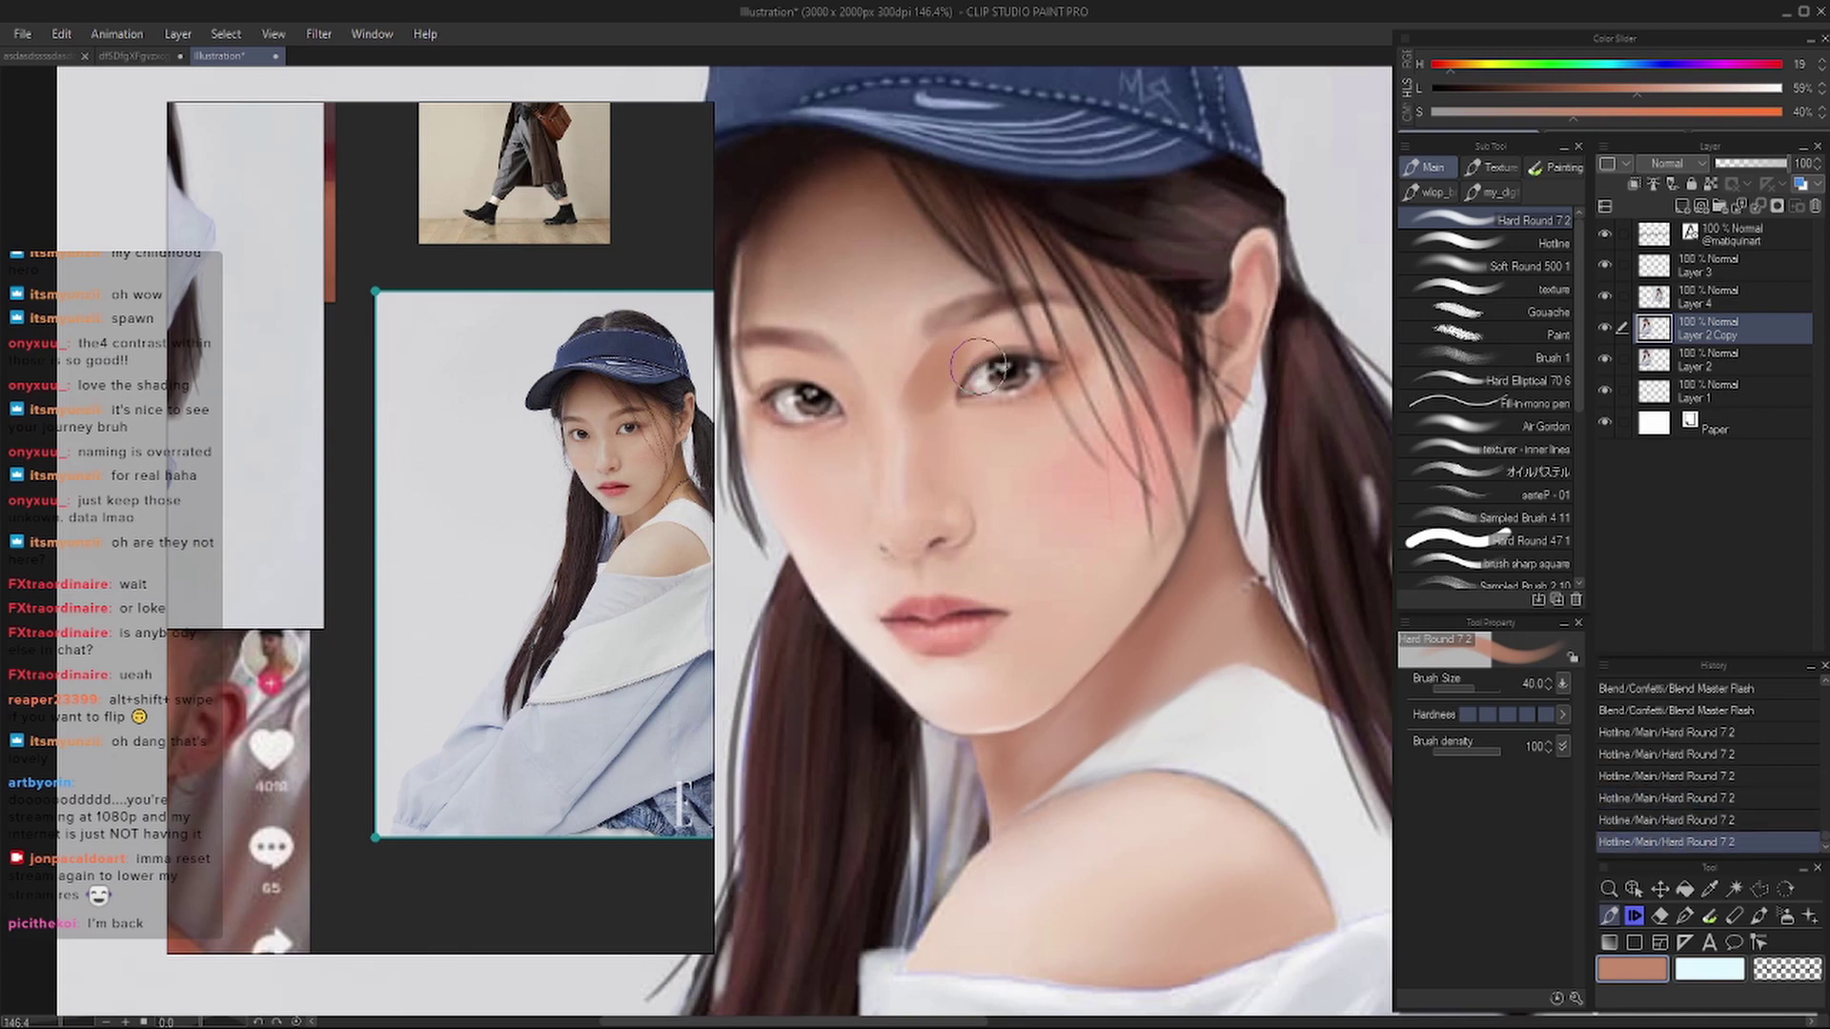
- Shade the ear-side eye's upper lid below the brow, stepping back and forward through the strokes to compare them
left_click_drag(1049, 317, 982, 333)
key("ctrl+z")
key("ctrl+z")
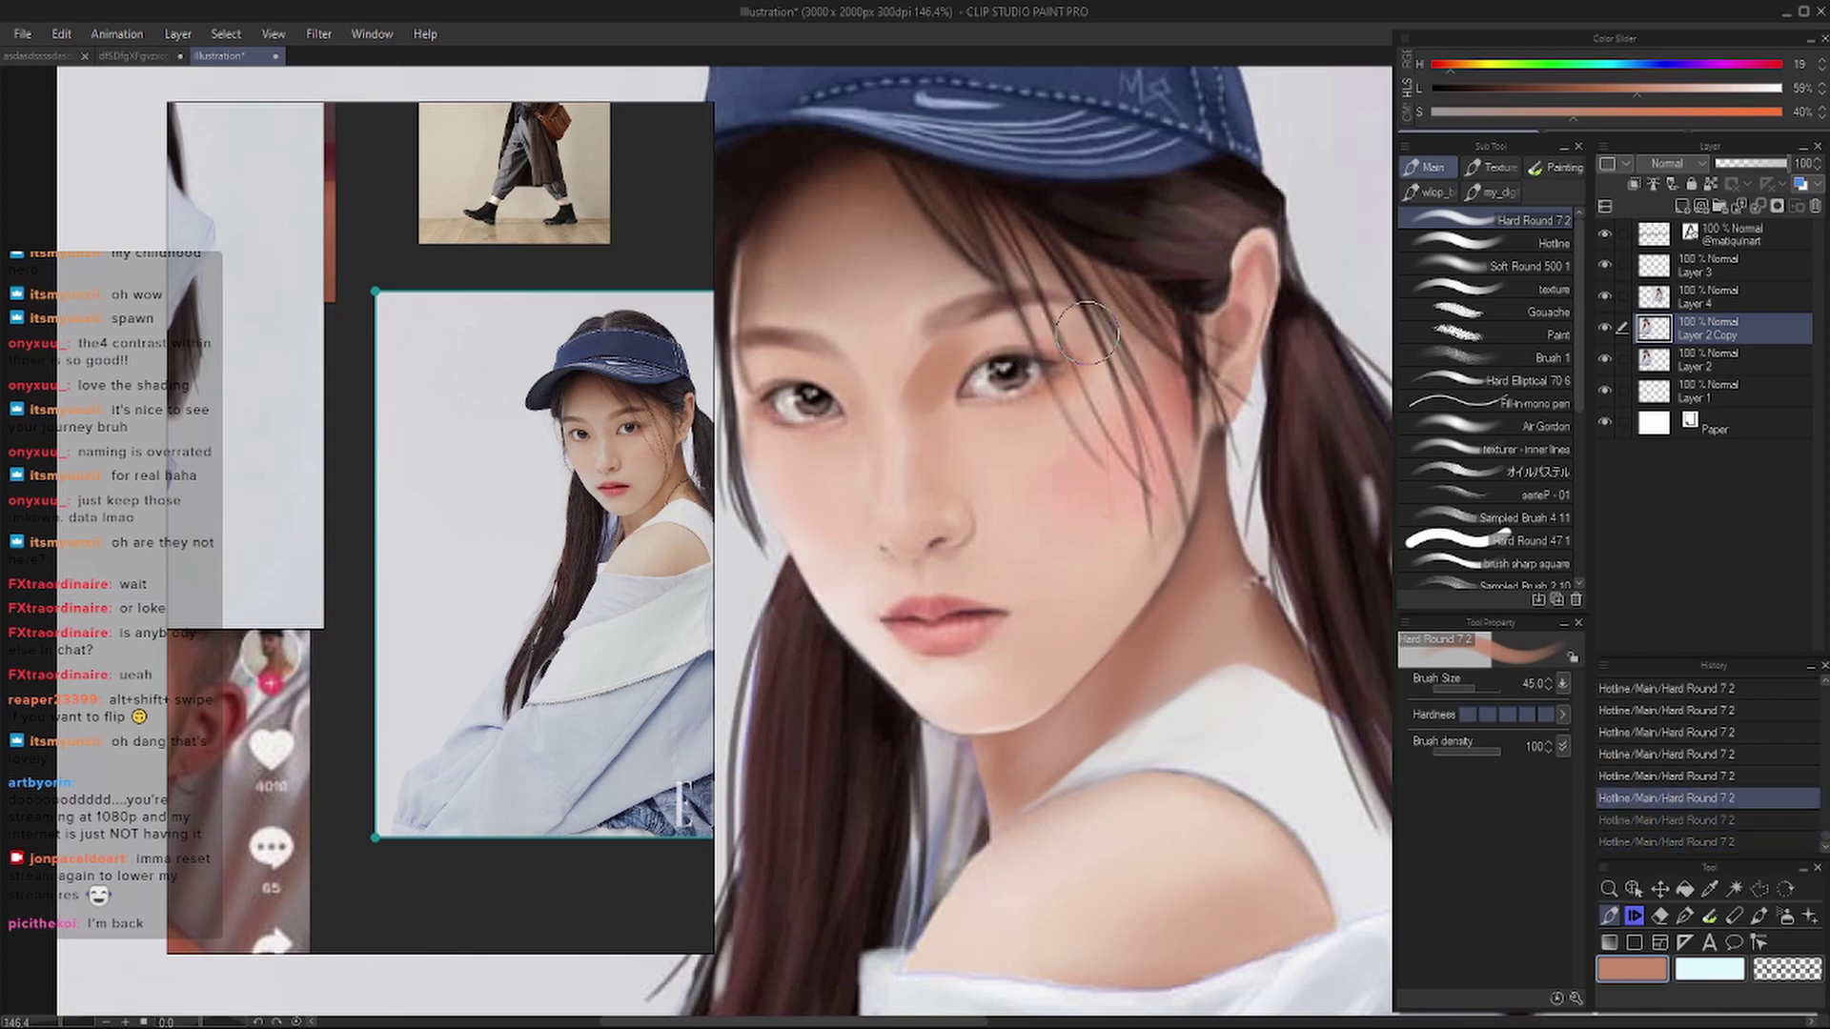
key("ctrl+y")
key("ctrl+y")
key("ctrl+z")
key("ctrl+y")
- Add muted orange shading at the inner corner of the far eye, reducing the brush to size 30
key("bracketleft")
mouse_move(861, 384)
left_mouse_down()
mouse_move(1027, 346)
mouse_move(974, 368)
mouse_move(934, 316)
left_mouse_up()
key("ctrl+z")
key("ctrl+y")
key("ctrl+z")
key("bracketleft")
key("bracketleft")
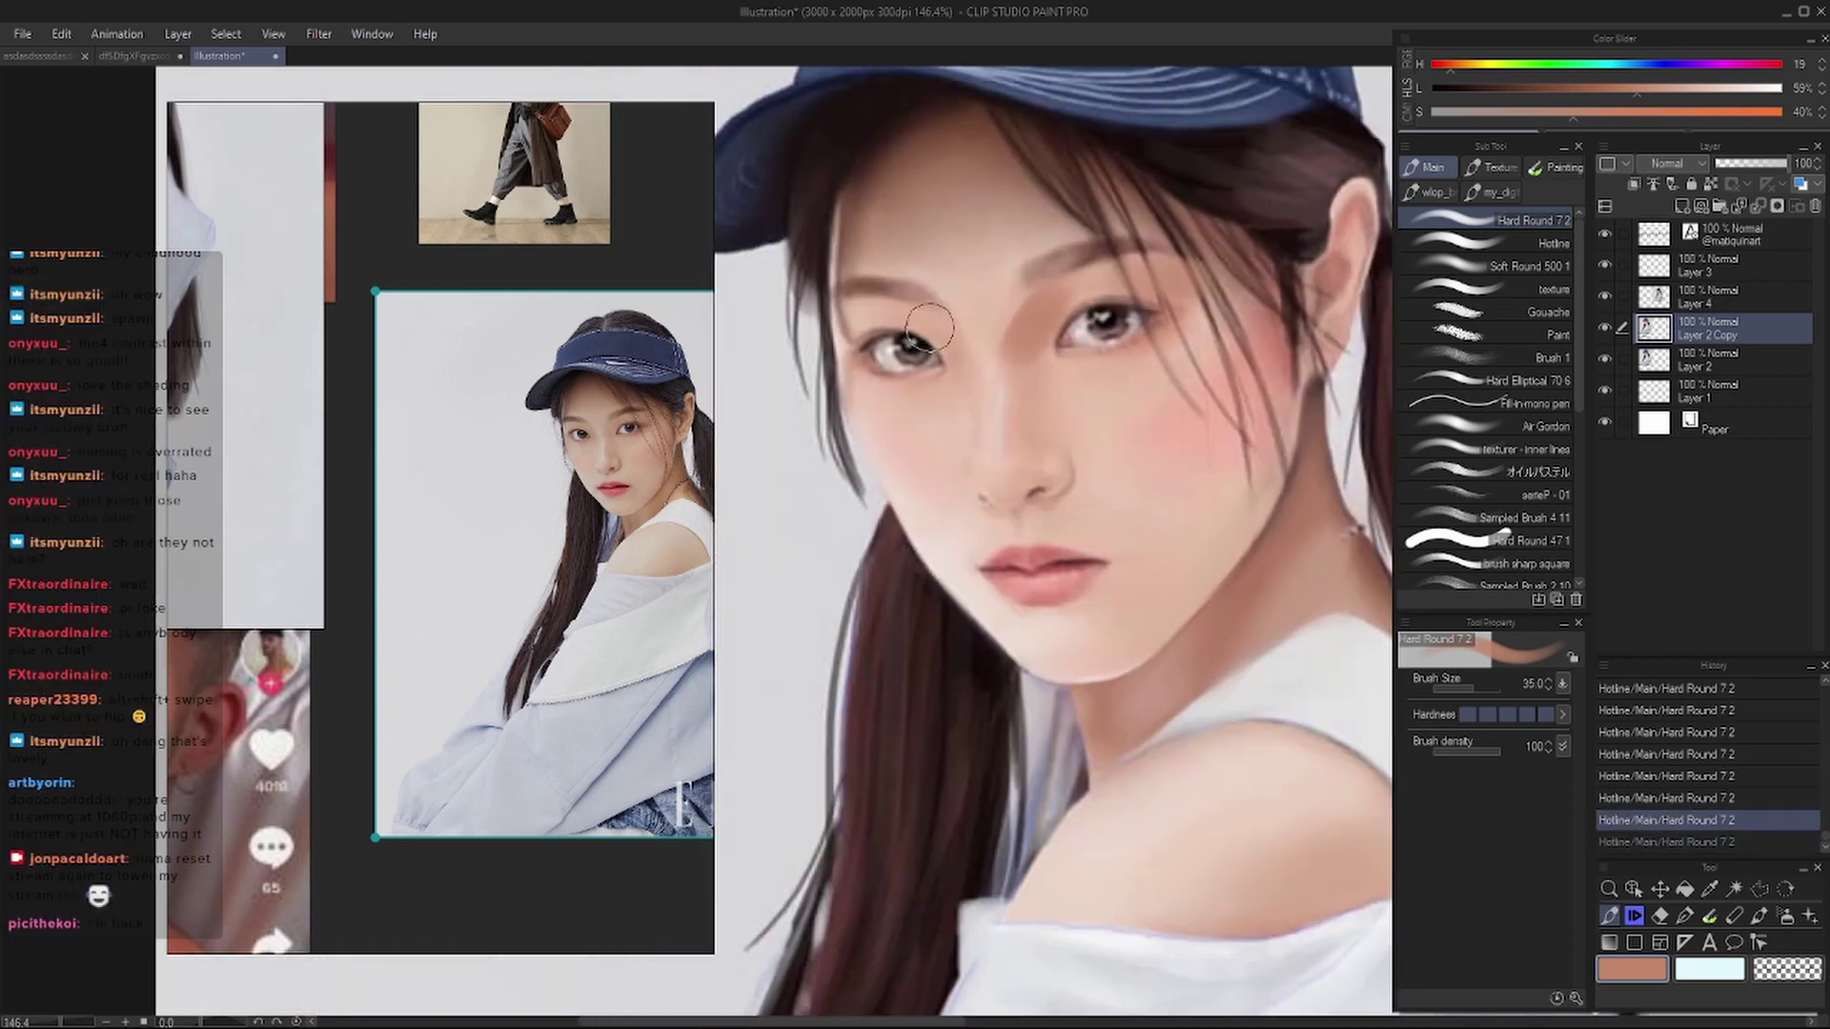
key("ctrl+y")
key("ctrl+z")
key("bracketleft")
key("ctrl+y")
- Compare the eyes before and after the shading by undoing and redoing the last four strokes
key("ctrl+z")
key("ctrl+z")
key("ctrl+z")
key("ctrl+z")
key("ctrl+y")
key("ctrl+y")
key("ctrl+y")
key("ctrl+y")
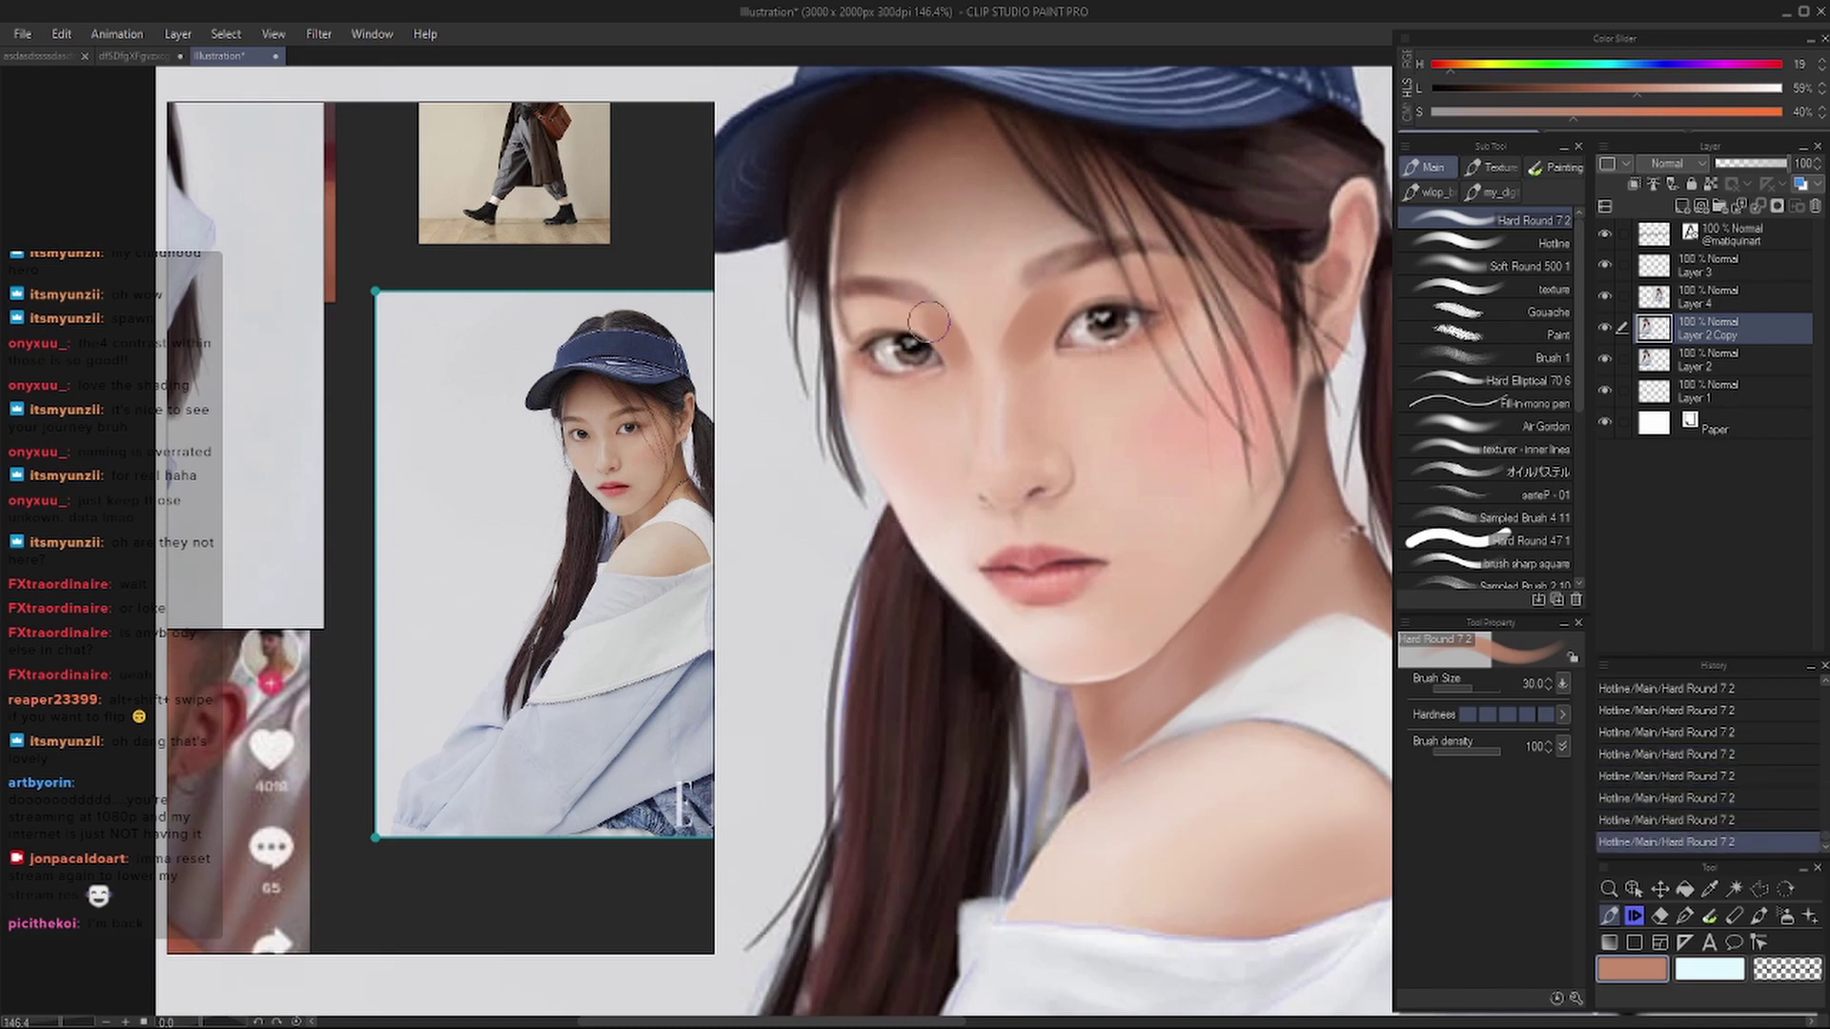
- Try to blend the shading between the nose bridge and the ear-side eye with Blend Master Flash, and undo the blending
key("j")
mouse_move(963, 296)
left_mouse_down()
mouse_move(1039, 372)
mouse_move(1068, 358)
left_mouse_up()
key("p")
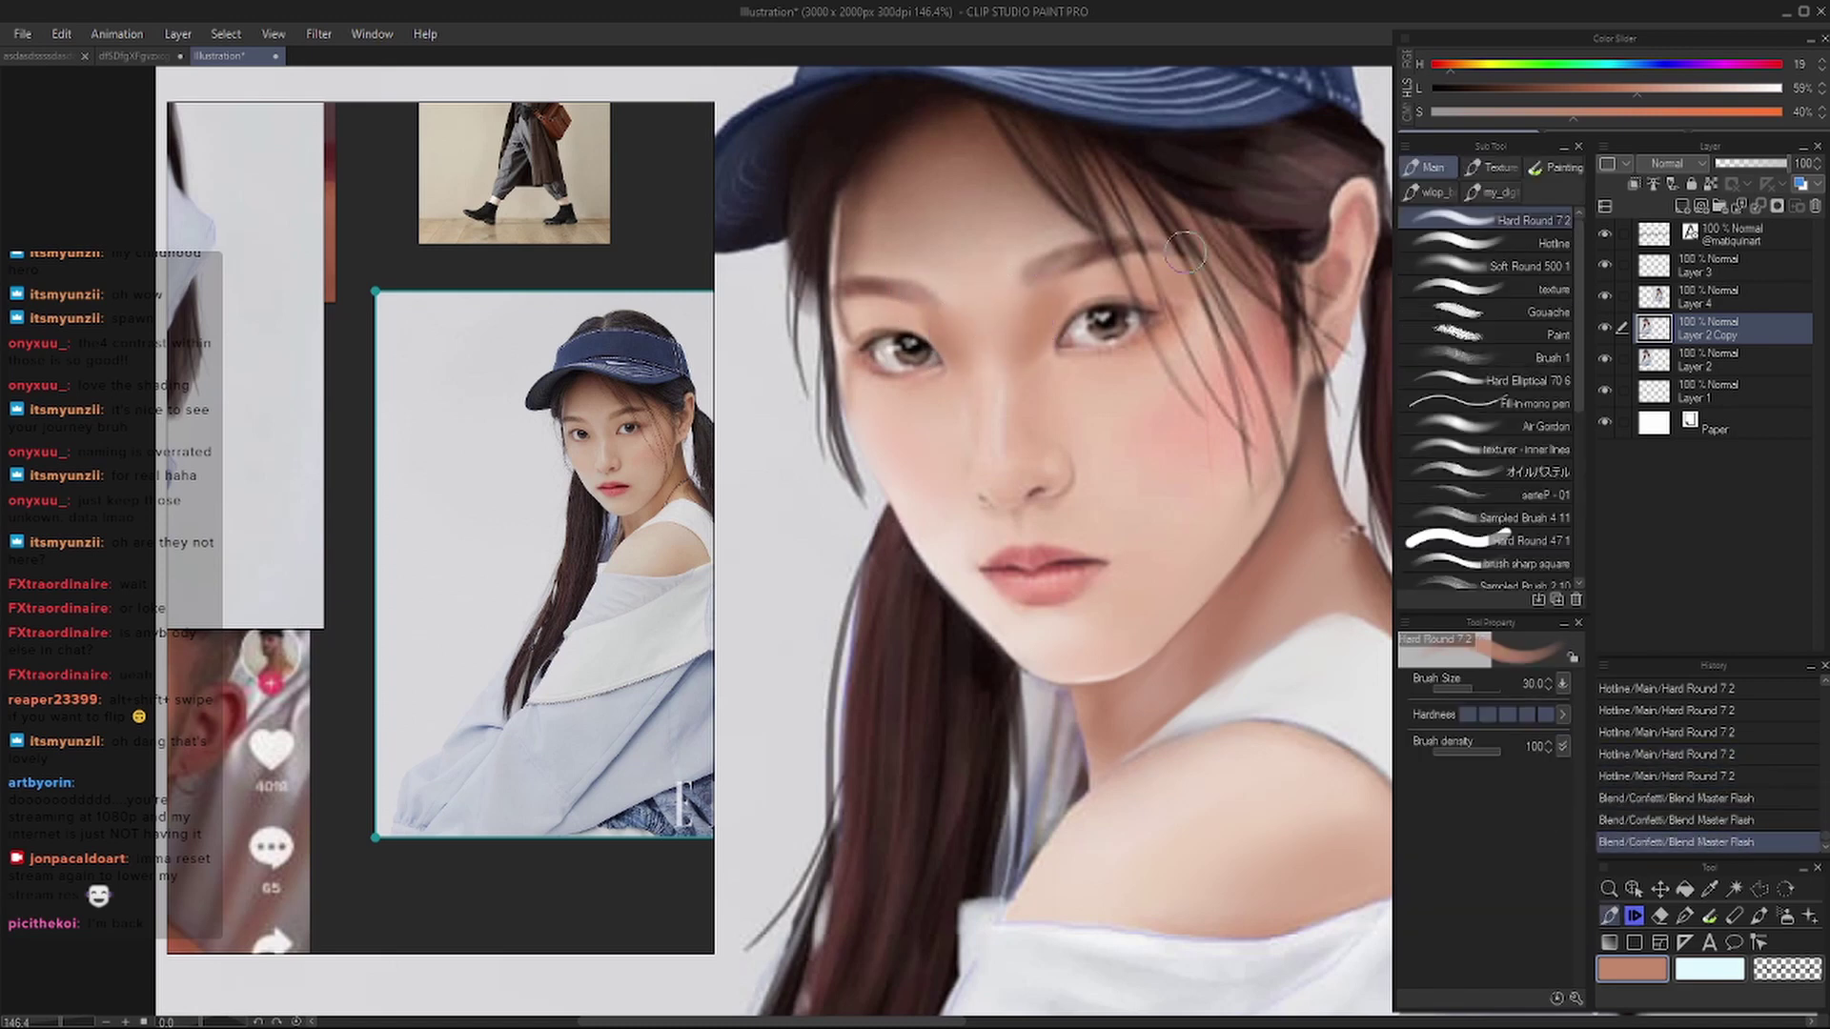
key("ctrl+z")
key("ctrl+z")
key("ctrl+z")
- Lighten the skin between the far eye's inner corner and its brow with a sampled light peach, undoing and redoing two edits to compare
key("bracketright")
left_click(927, 319, "alt")
left_click_drag(927, 318, 942, 303)
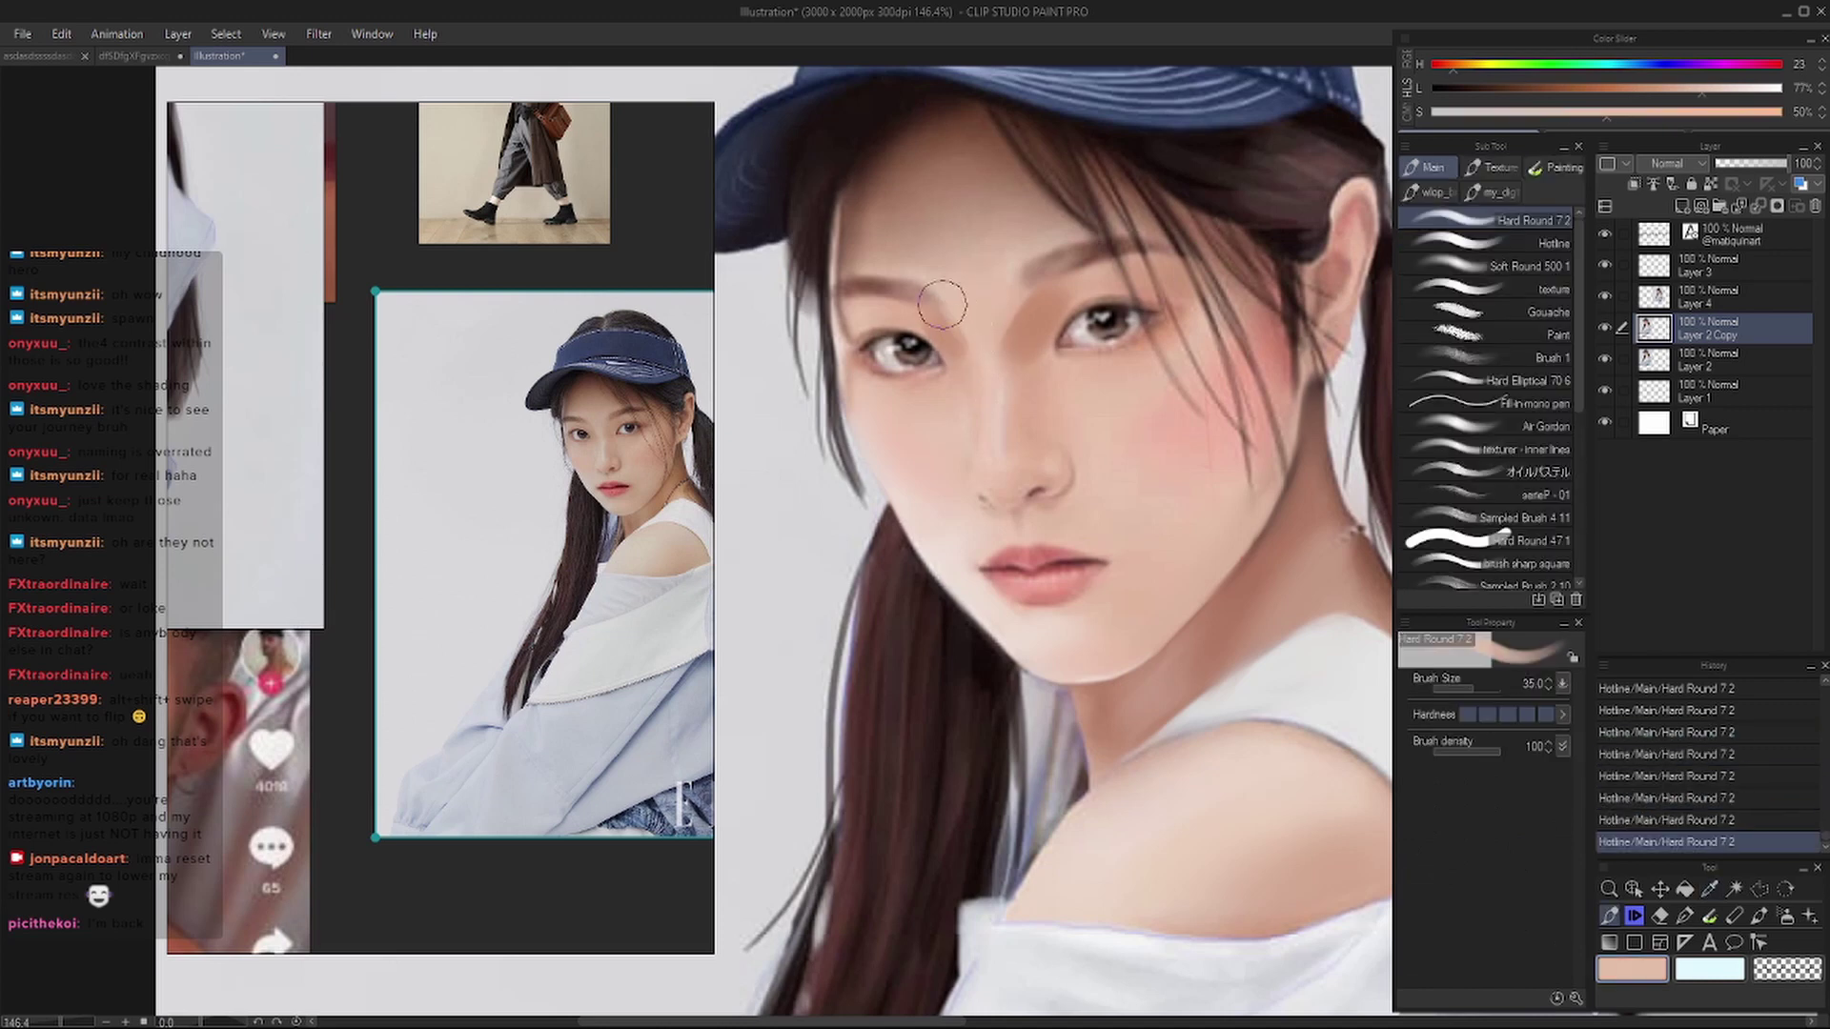
key("bracketright")
key("bracketright")
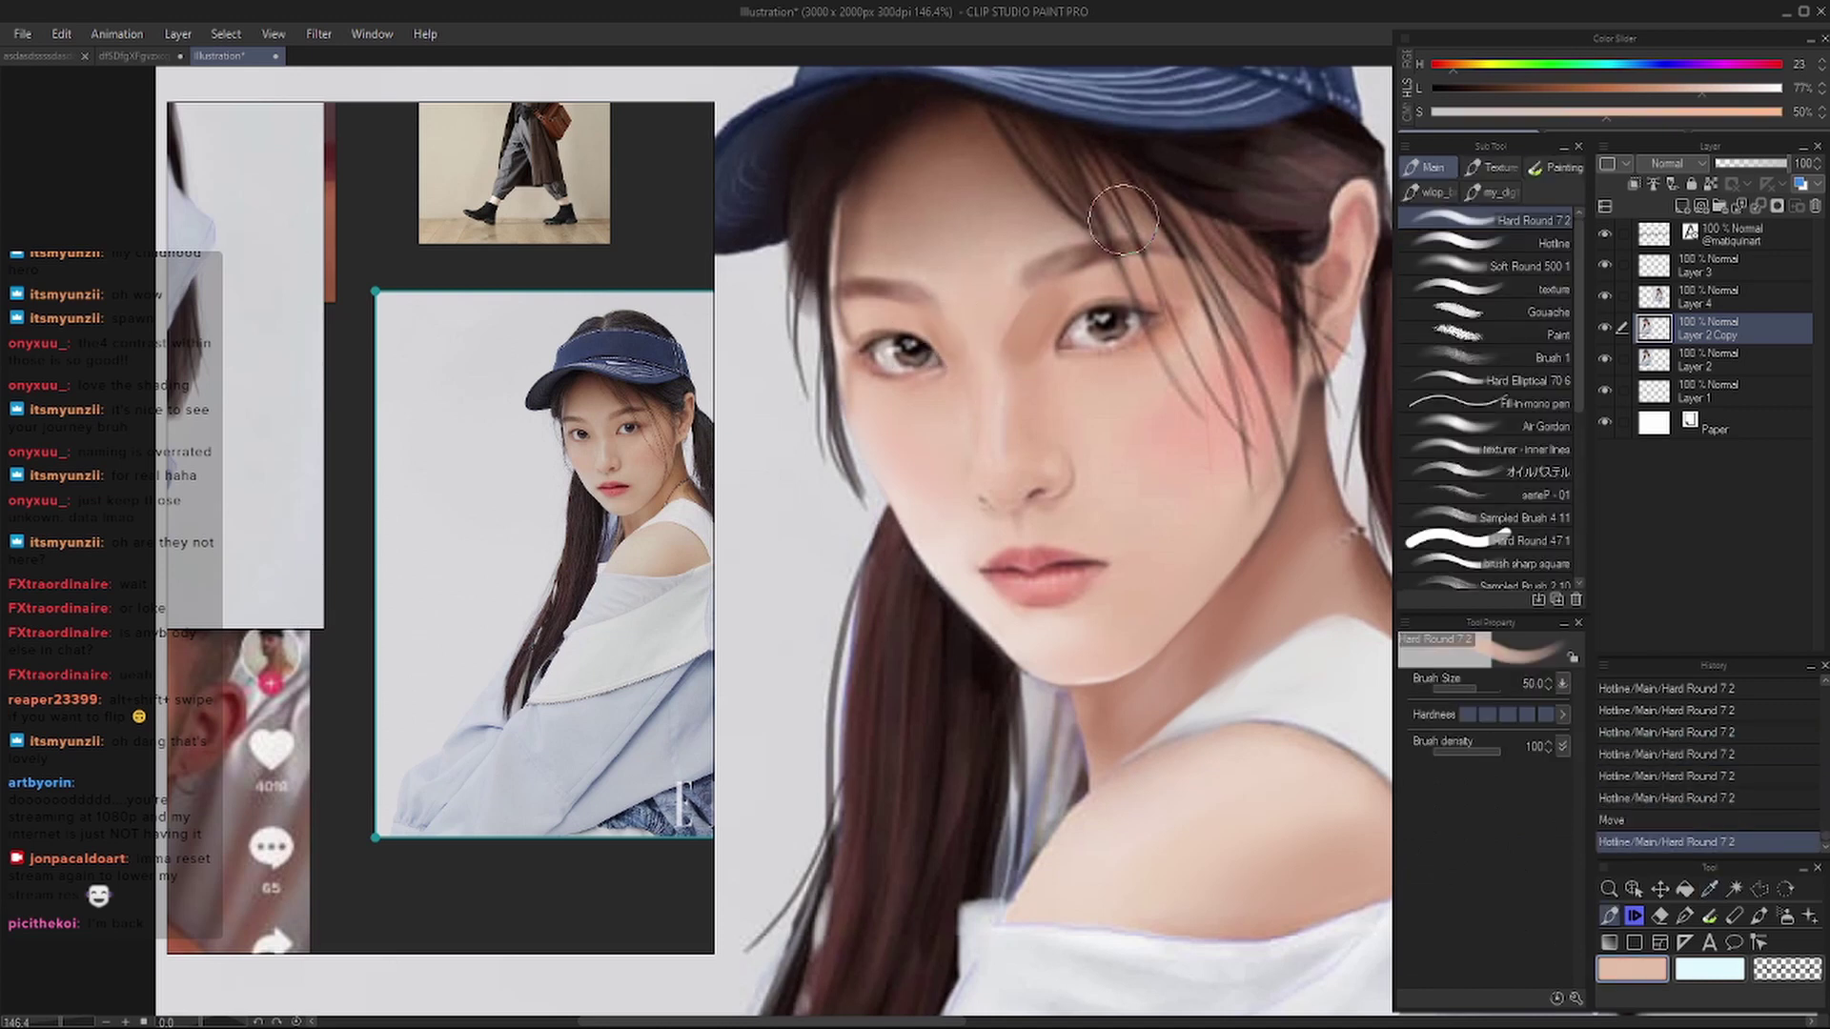
key("ctrl+z")
key("ctrl+z")
key("ctrl+y")
key("ctrl+y")
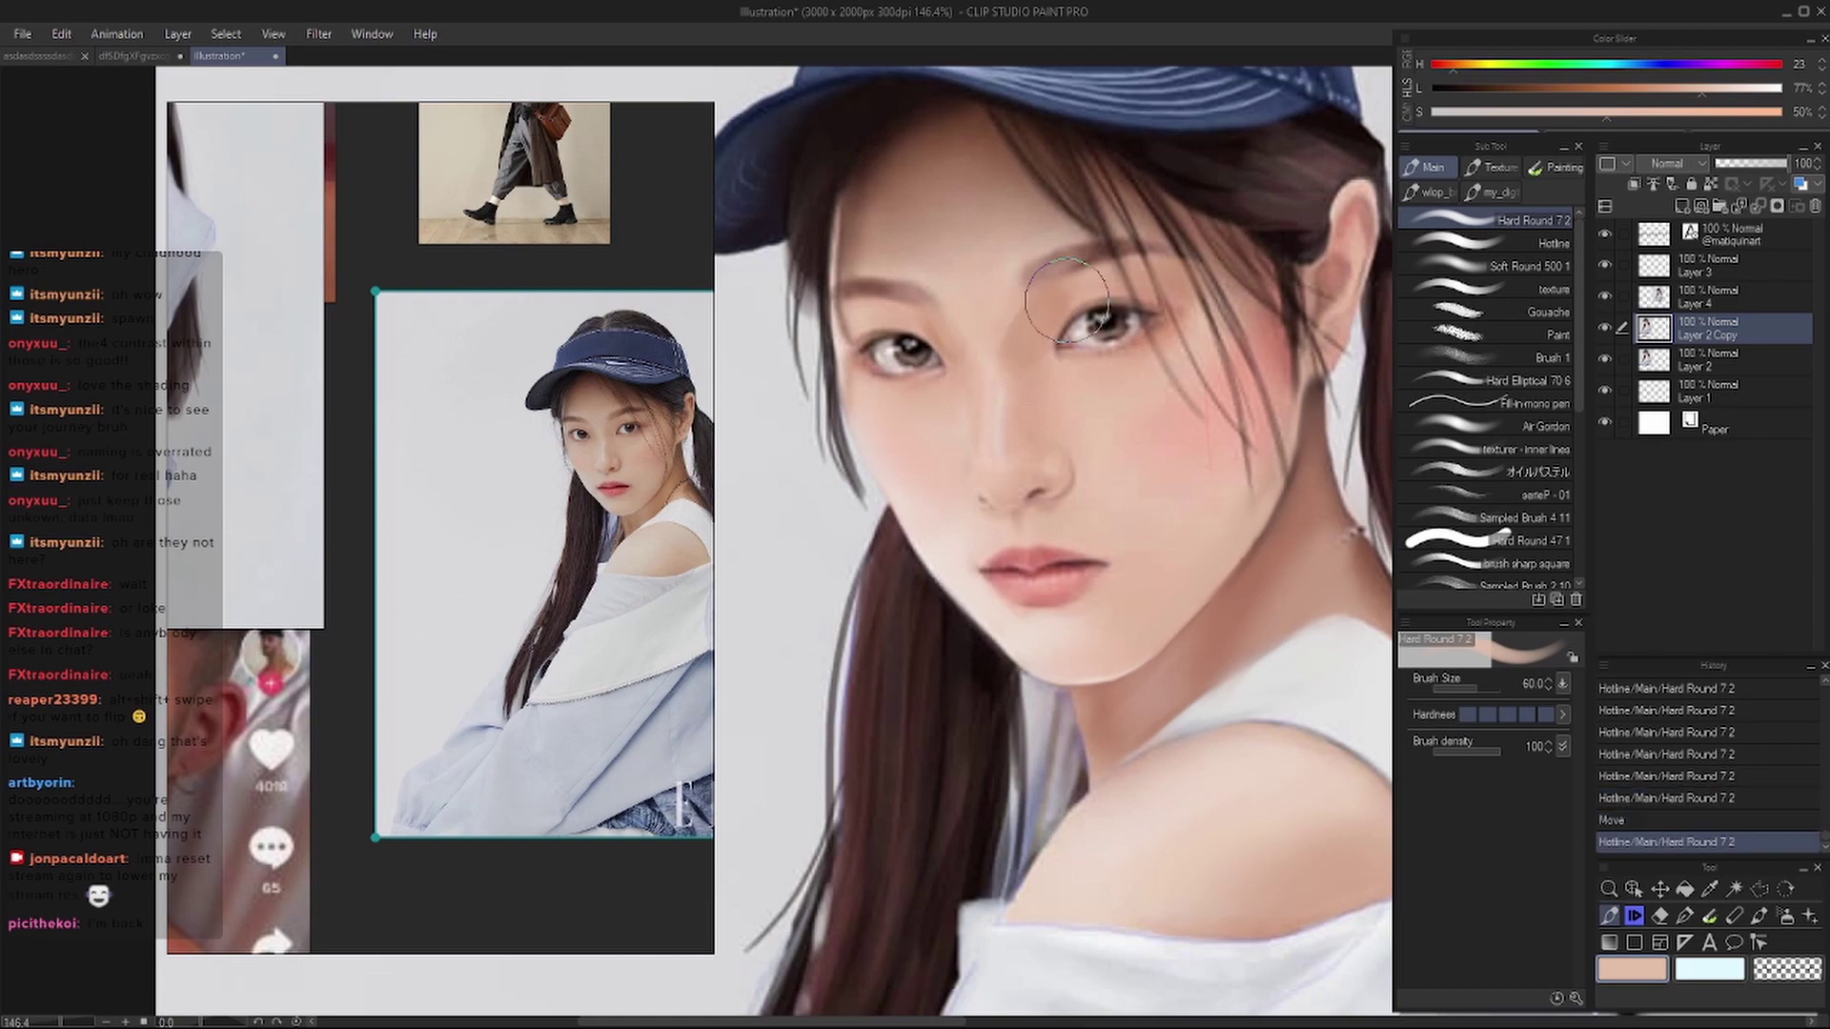
- Darken the ear-side brow with brown at brush size 15, checking the whole face mirrored and stepping back and forward through the last two strokes
key("bracketleft")
key("h")
scroll(1043, 288, "down", 3)
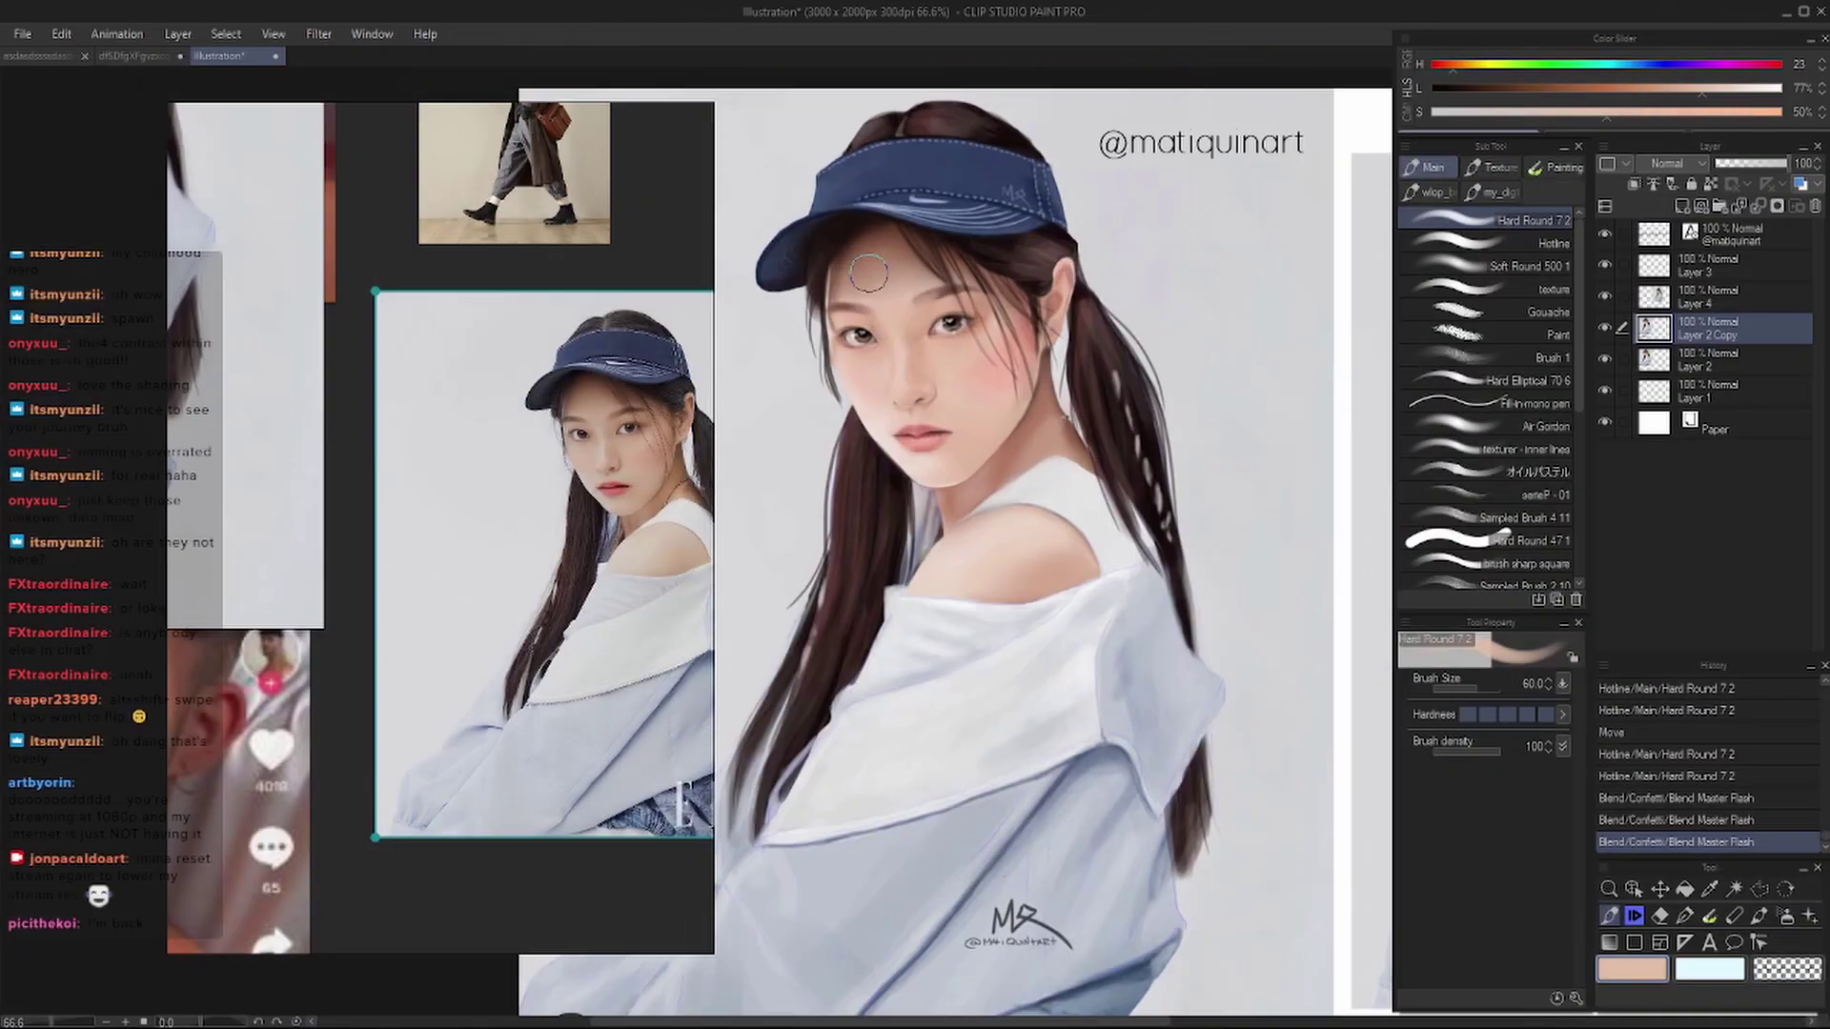
scroll(870, 299, "up", 3)
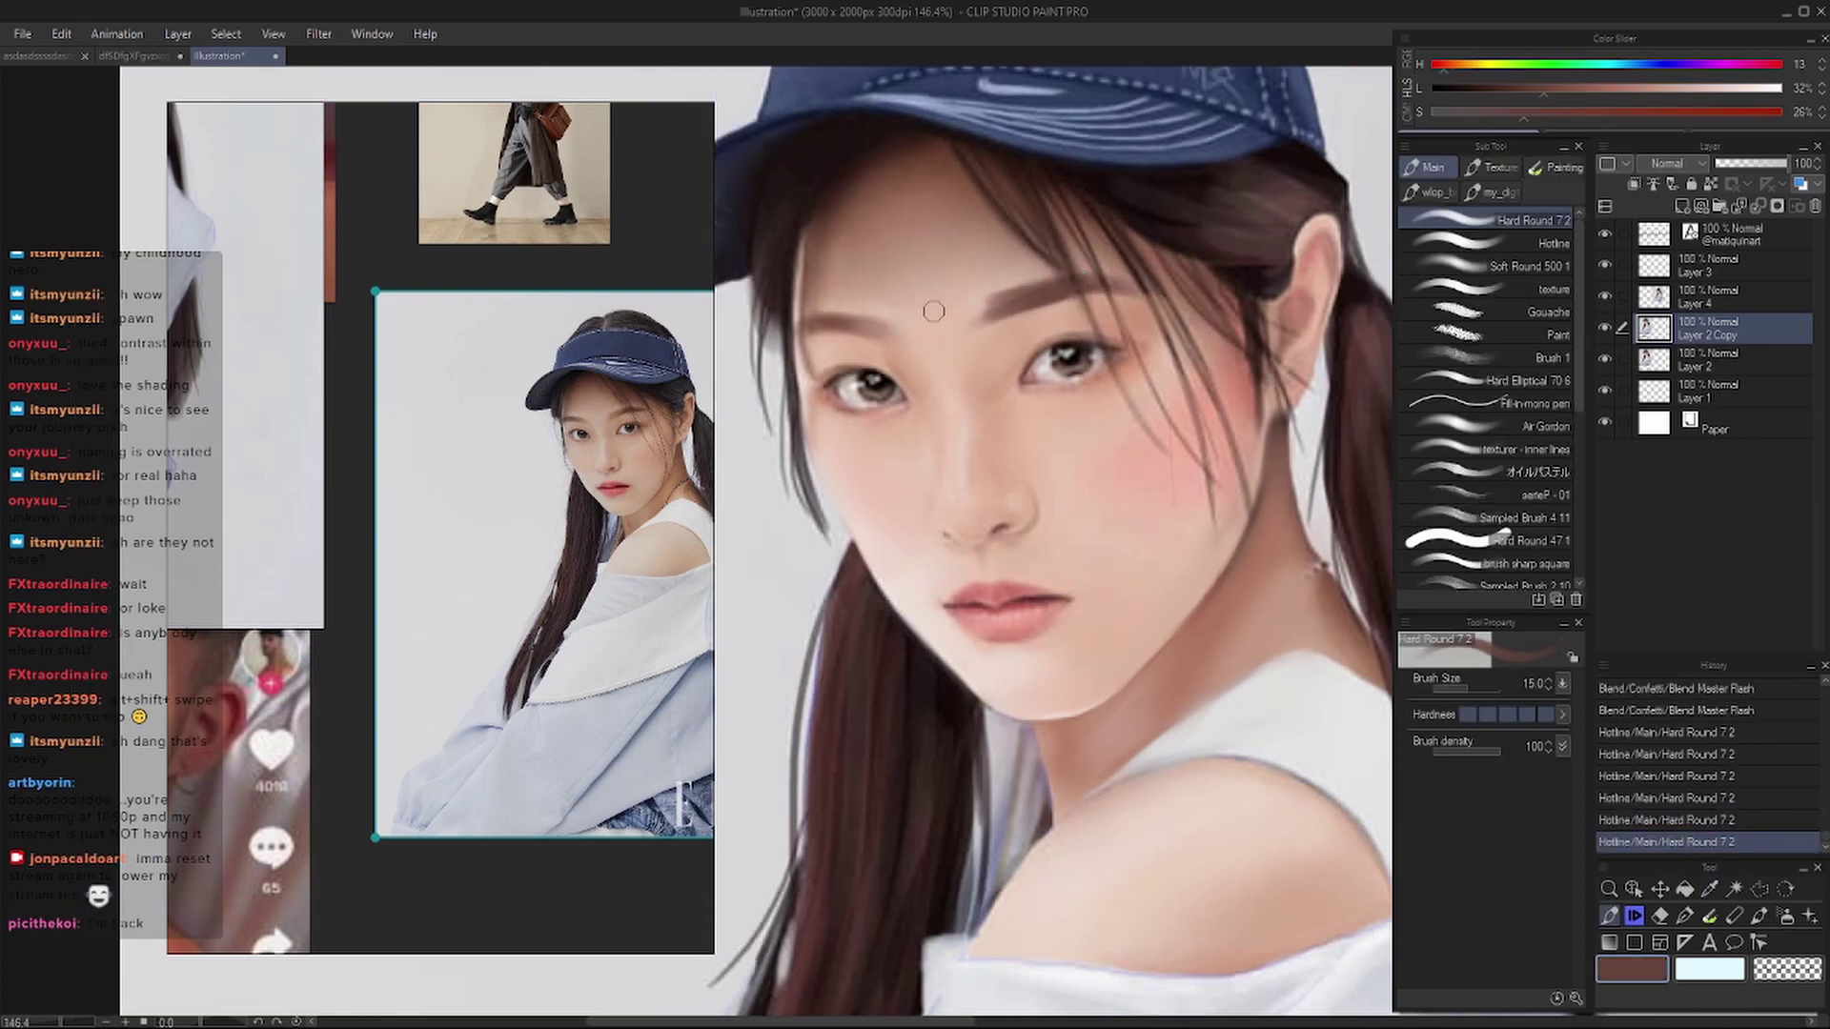
key("ctrl+z")
key("ctrl+z")
key("ctrl+y")
key("ctrl+y")
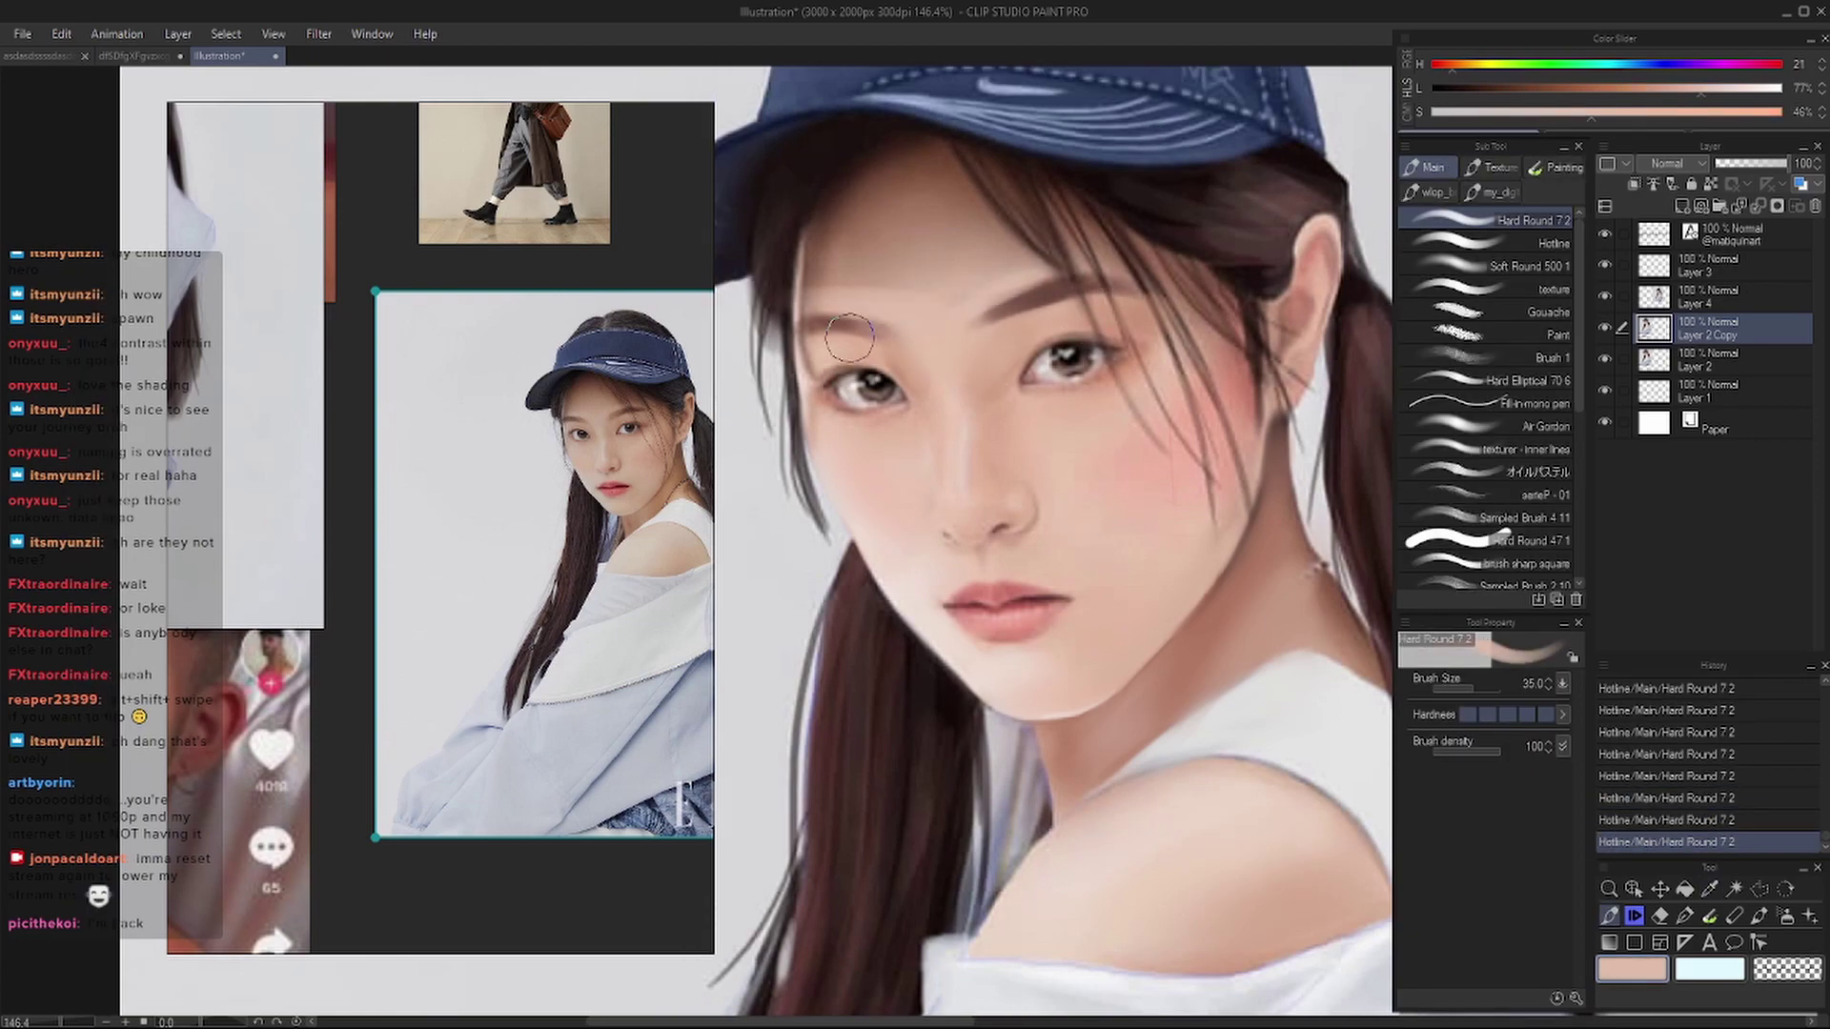
- Sketch thin red lines fanning out from the corner of the mouth to show the muscle directions, and undo them
scroll(1057, 271, "down", 3)
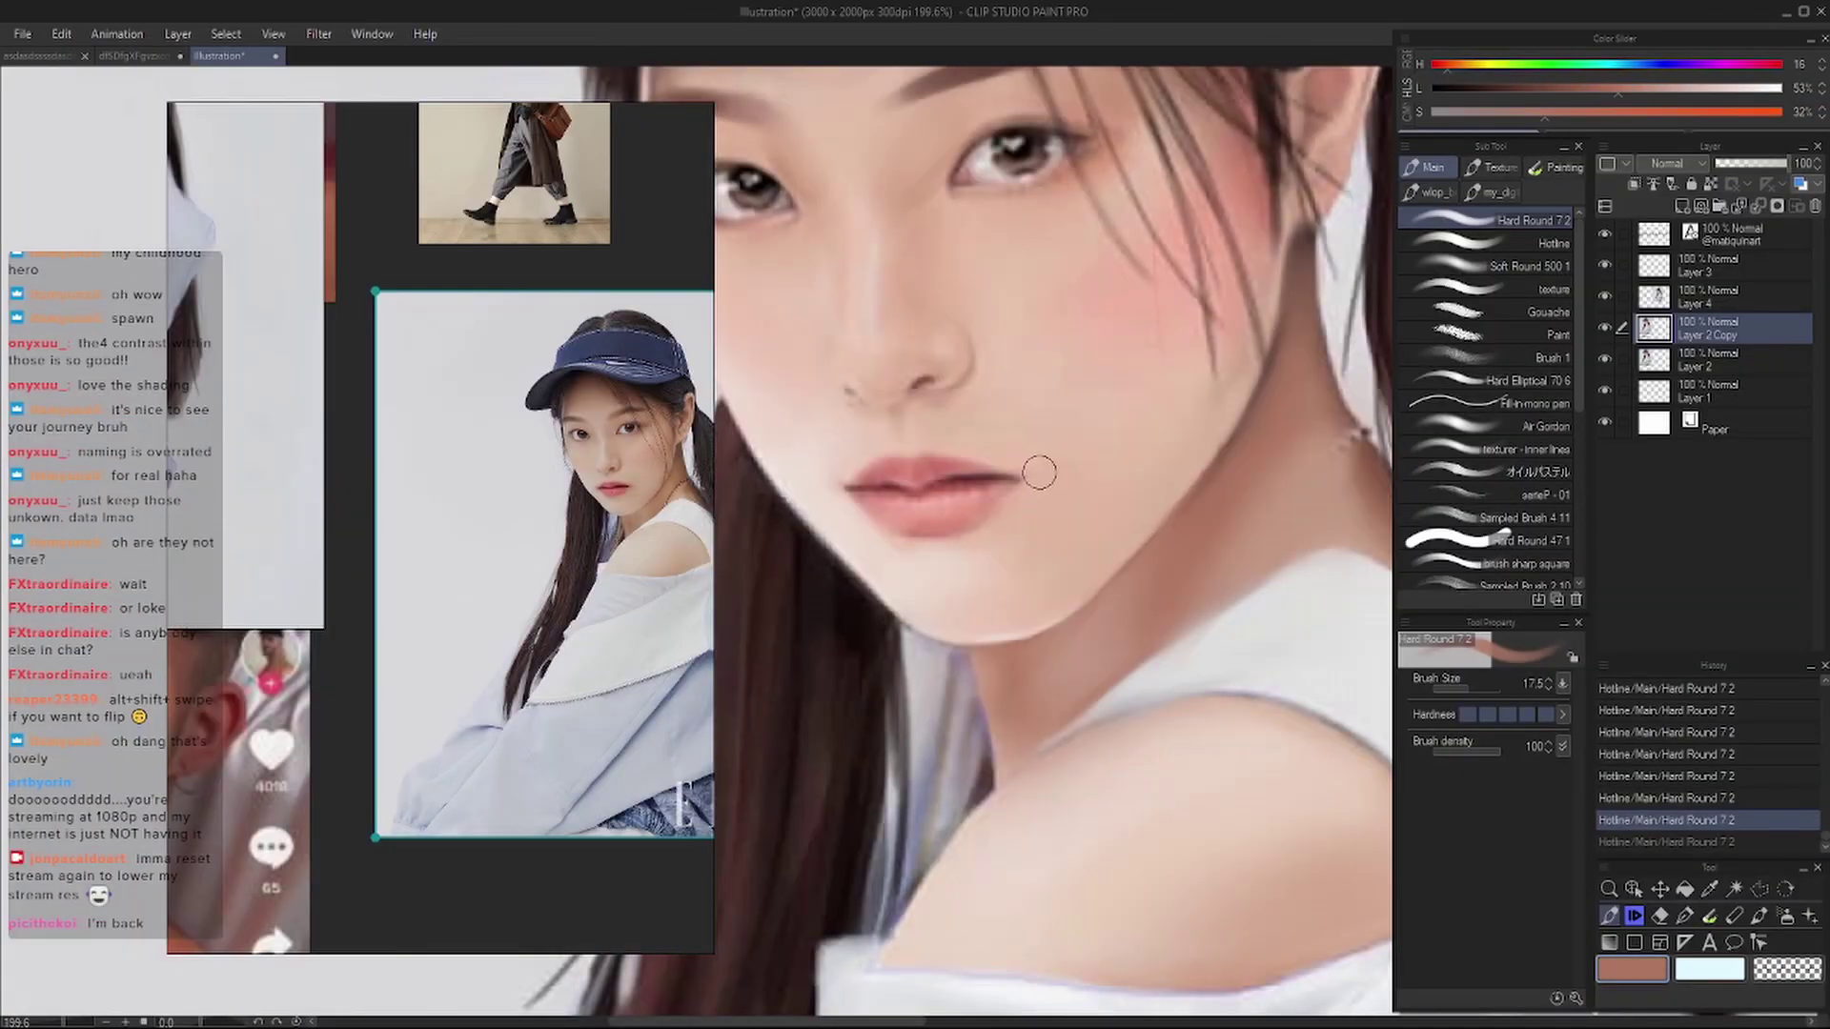
scroll(1308, 303, "down", 2)
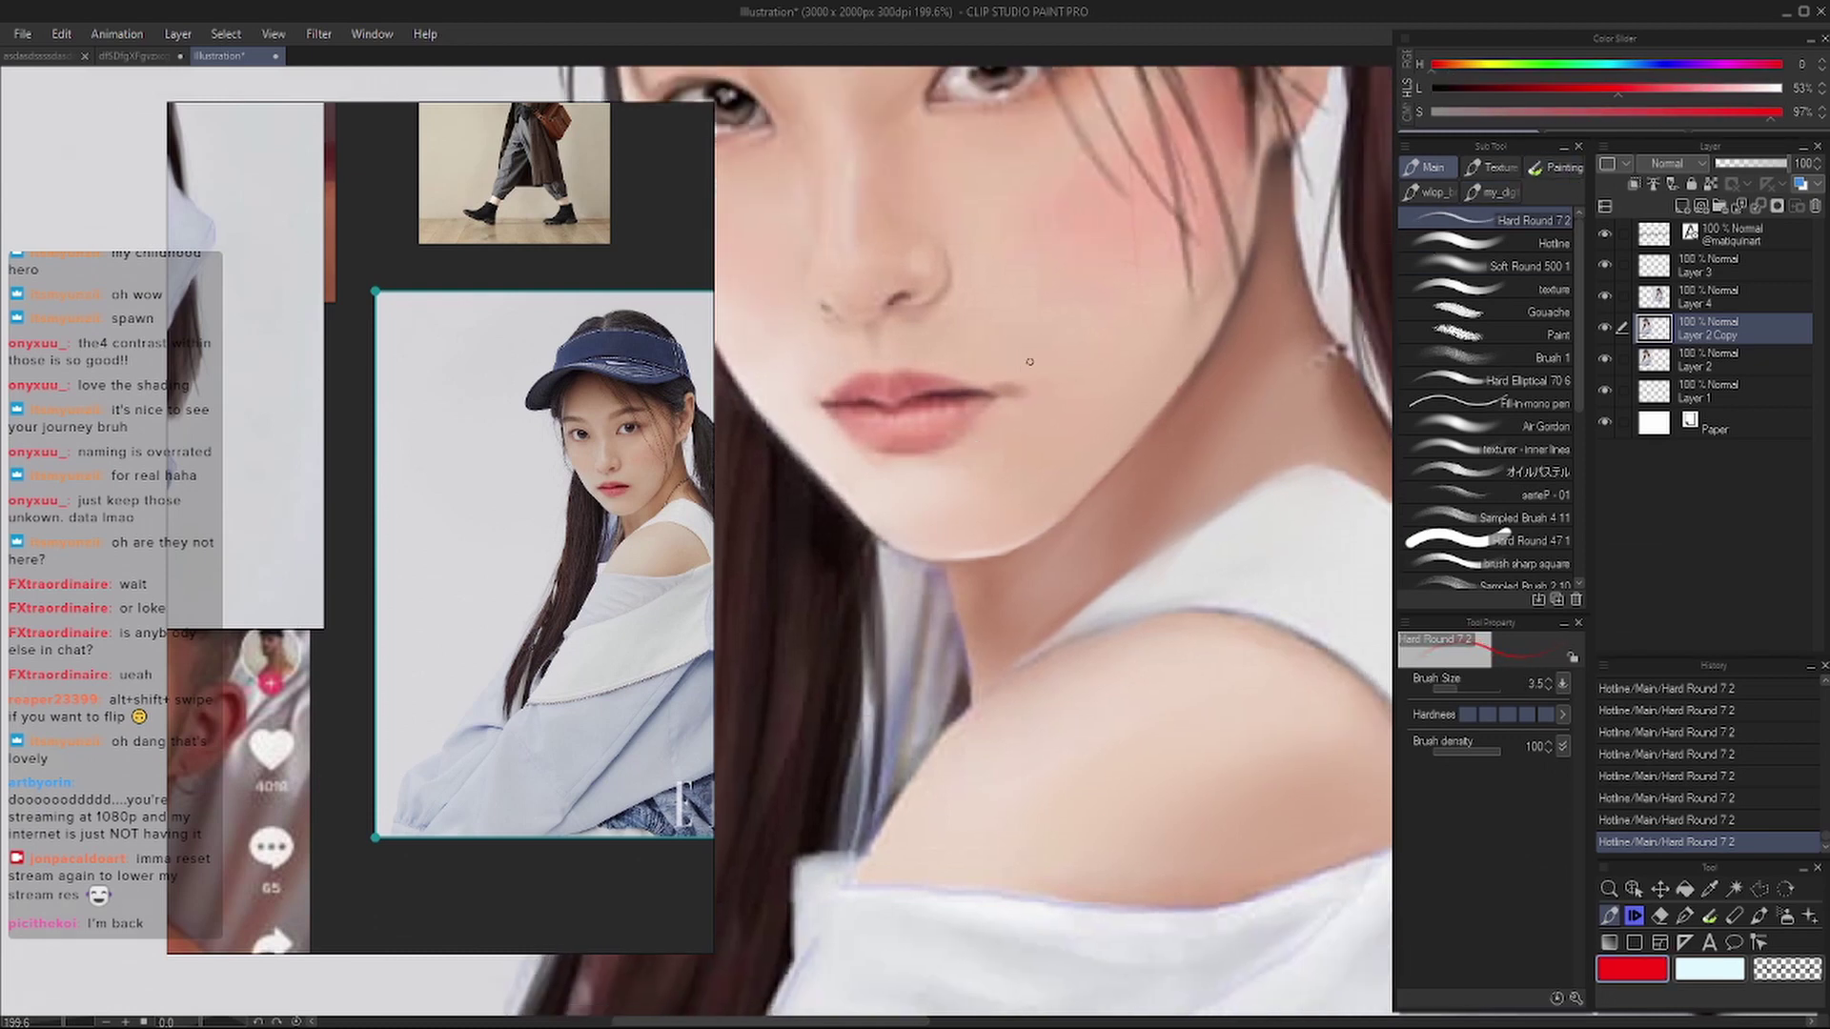
key("ctrl+z")
mouse_move(1051, 324)
left_mouse_down()
mouse_move(1000, 386)
mouse_move(998, 479)
mouse_move(1036, 399)
mouse_move(1077, 377)
left_mouse_up()
key("ctrl+z")
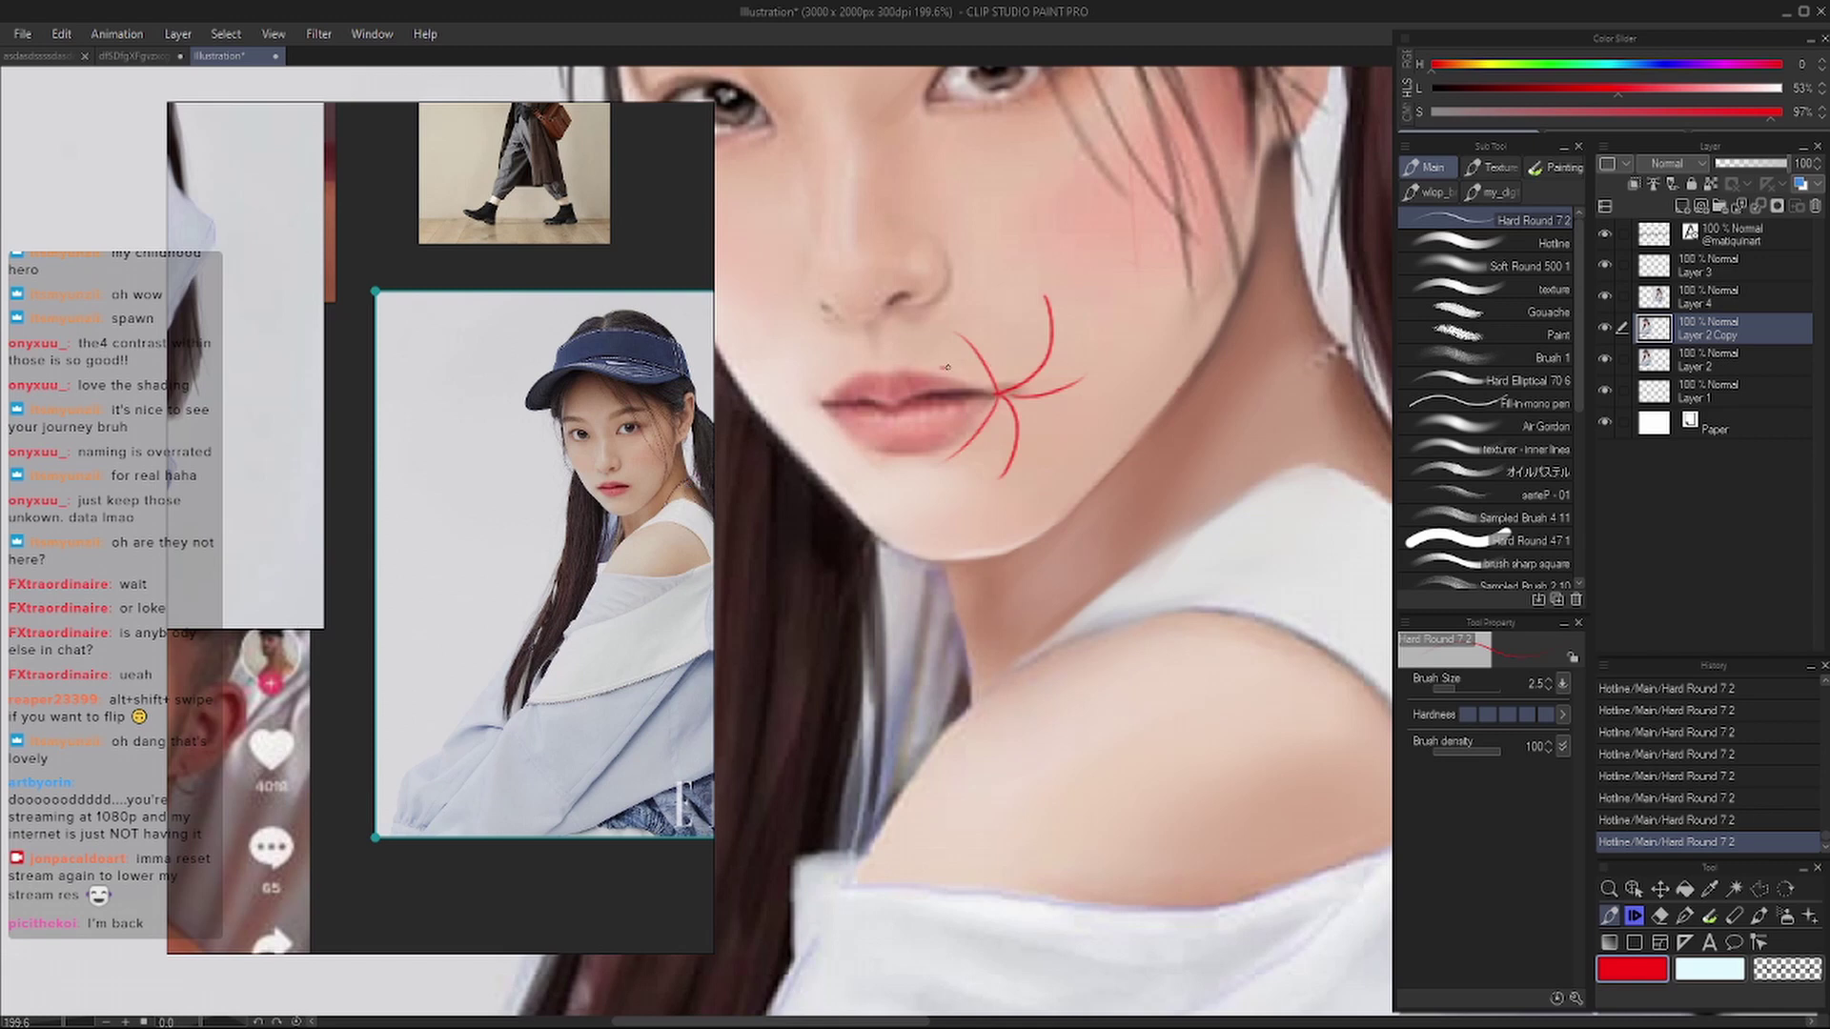
key("ctrl+z")
key("ctrl+z")
key("ctrl+z")
key("ctrl+z")
key("ctrl+z")
key("ctrl+z")
- Blend the skin around the corner of the mouth with Blend Master Flash, mirroring the canvas to check it
key("j")
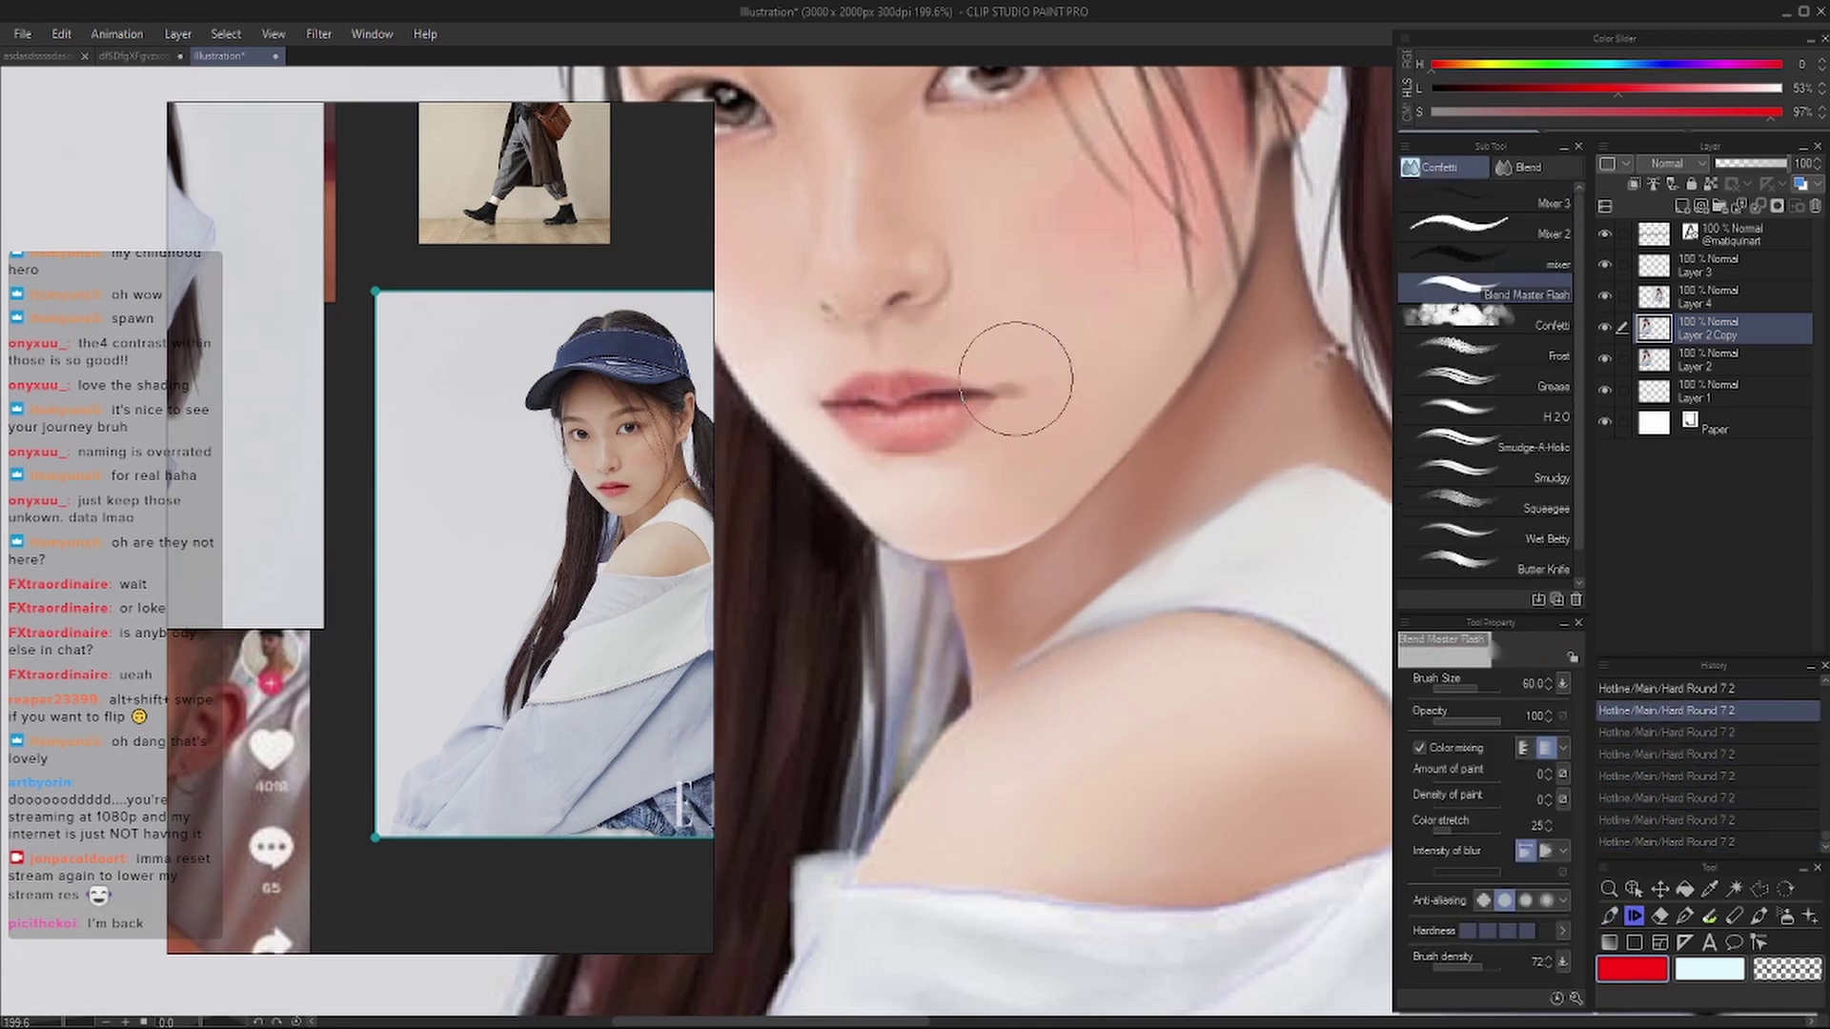
left_click_drag(1025, 343, 1013, 354)
key("h")
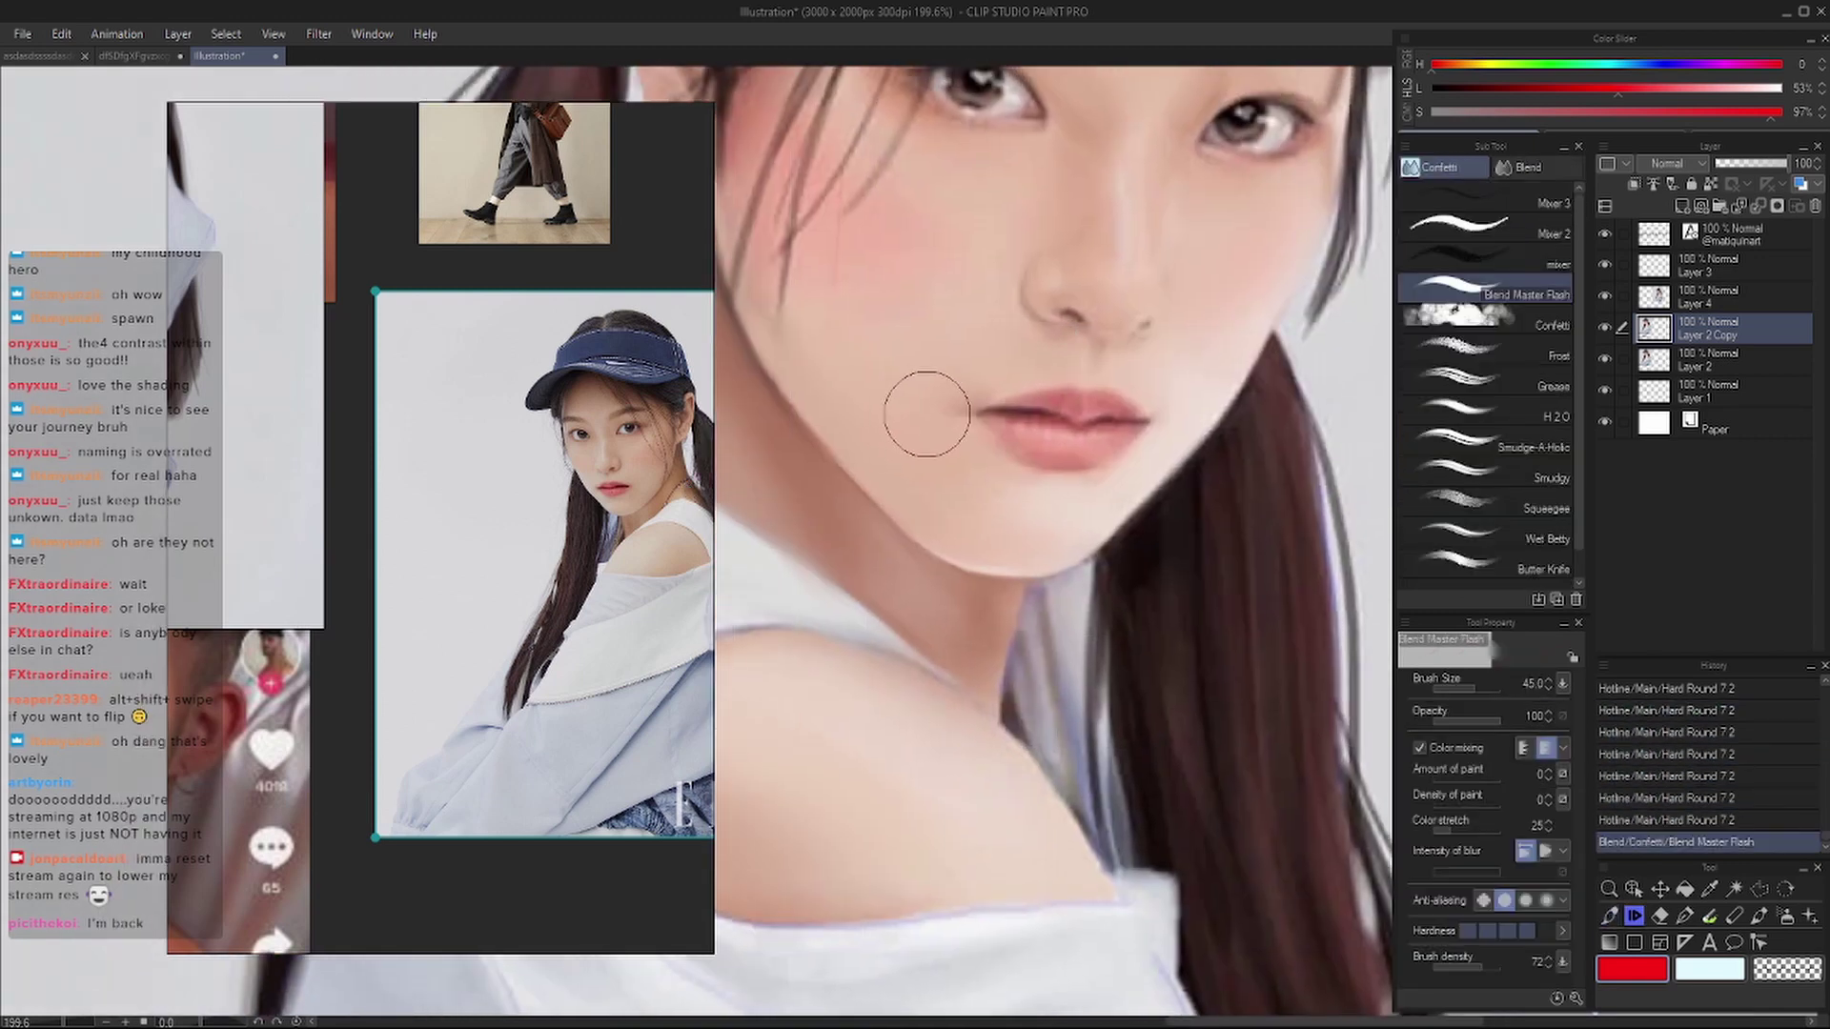
left_click_drag(926, 413, 939, 438)
key("h")
key("p")
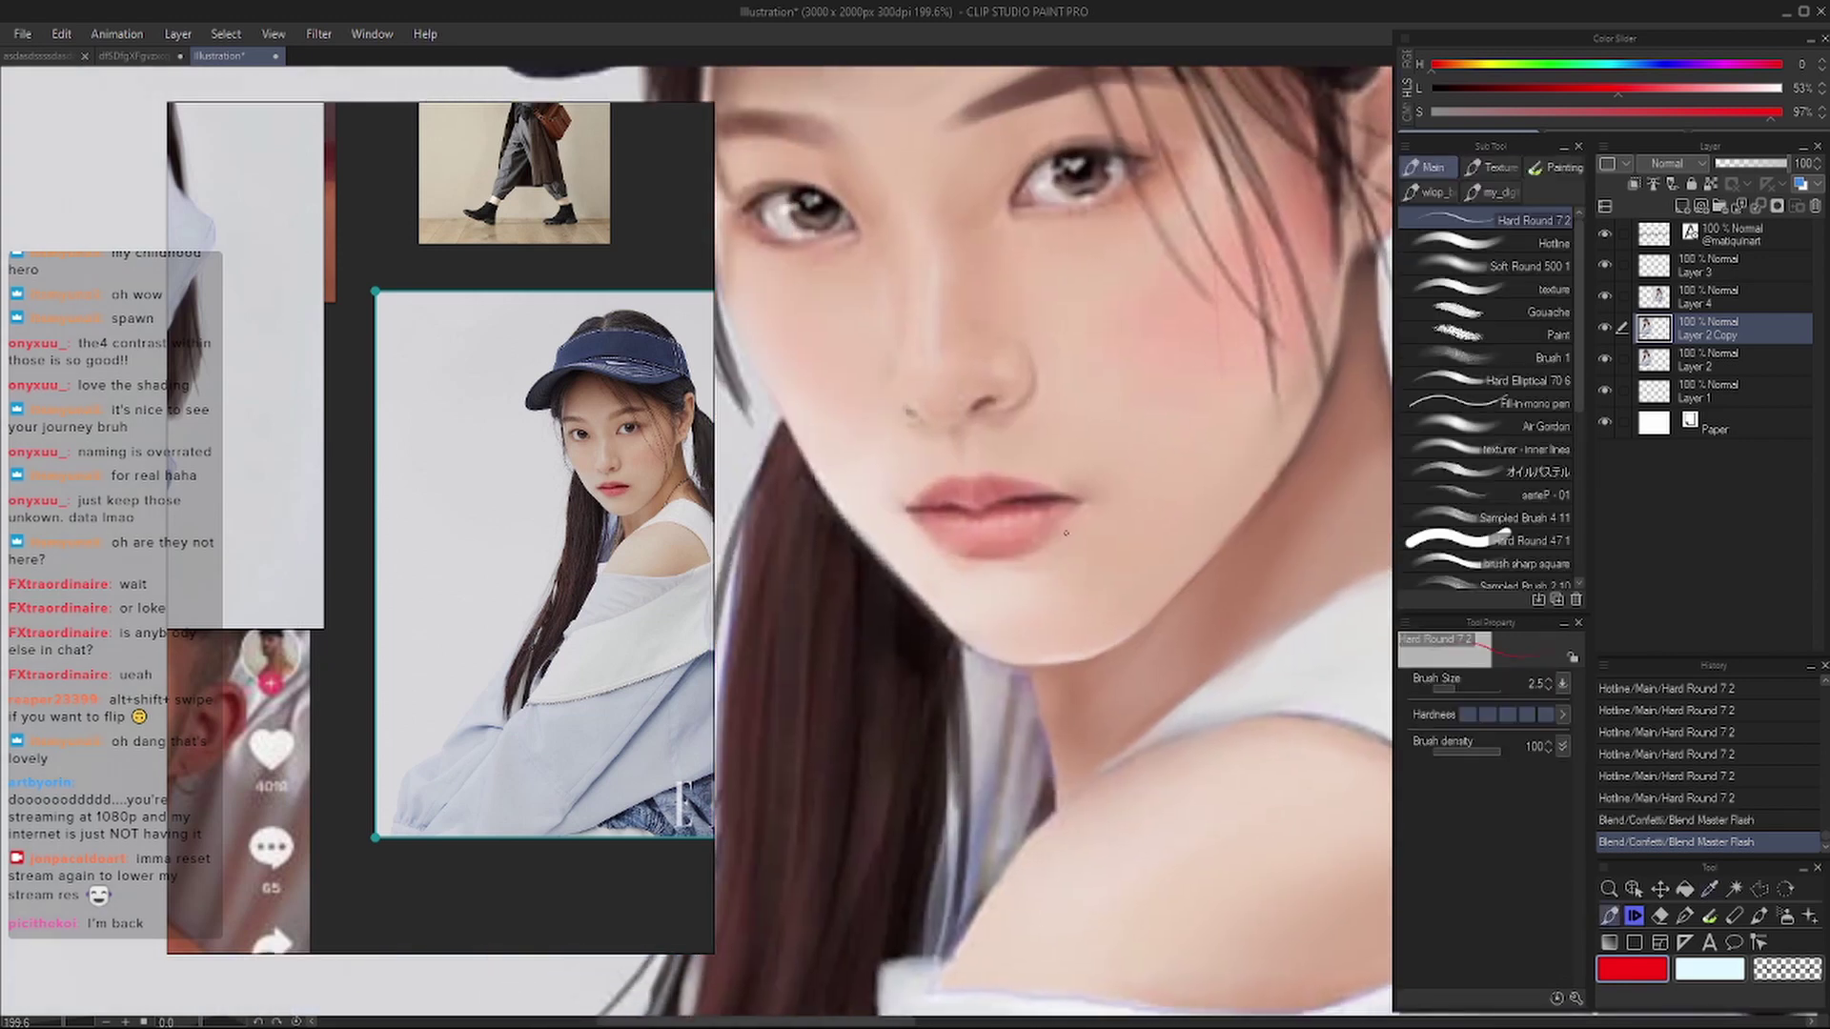
- Dab a sampled light skin tone just below the corner of the mouth, enlarging the Hard Round brush to size 17.5
key("i")
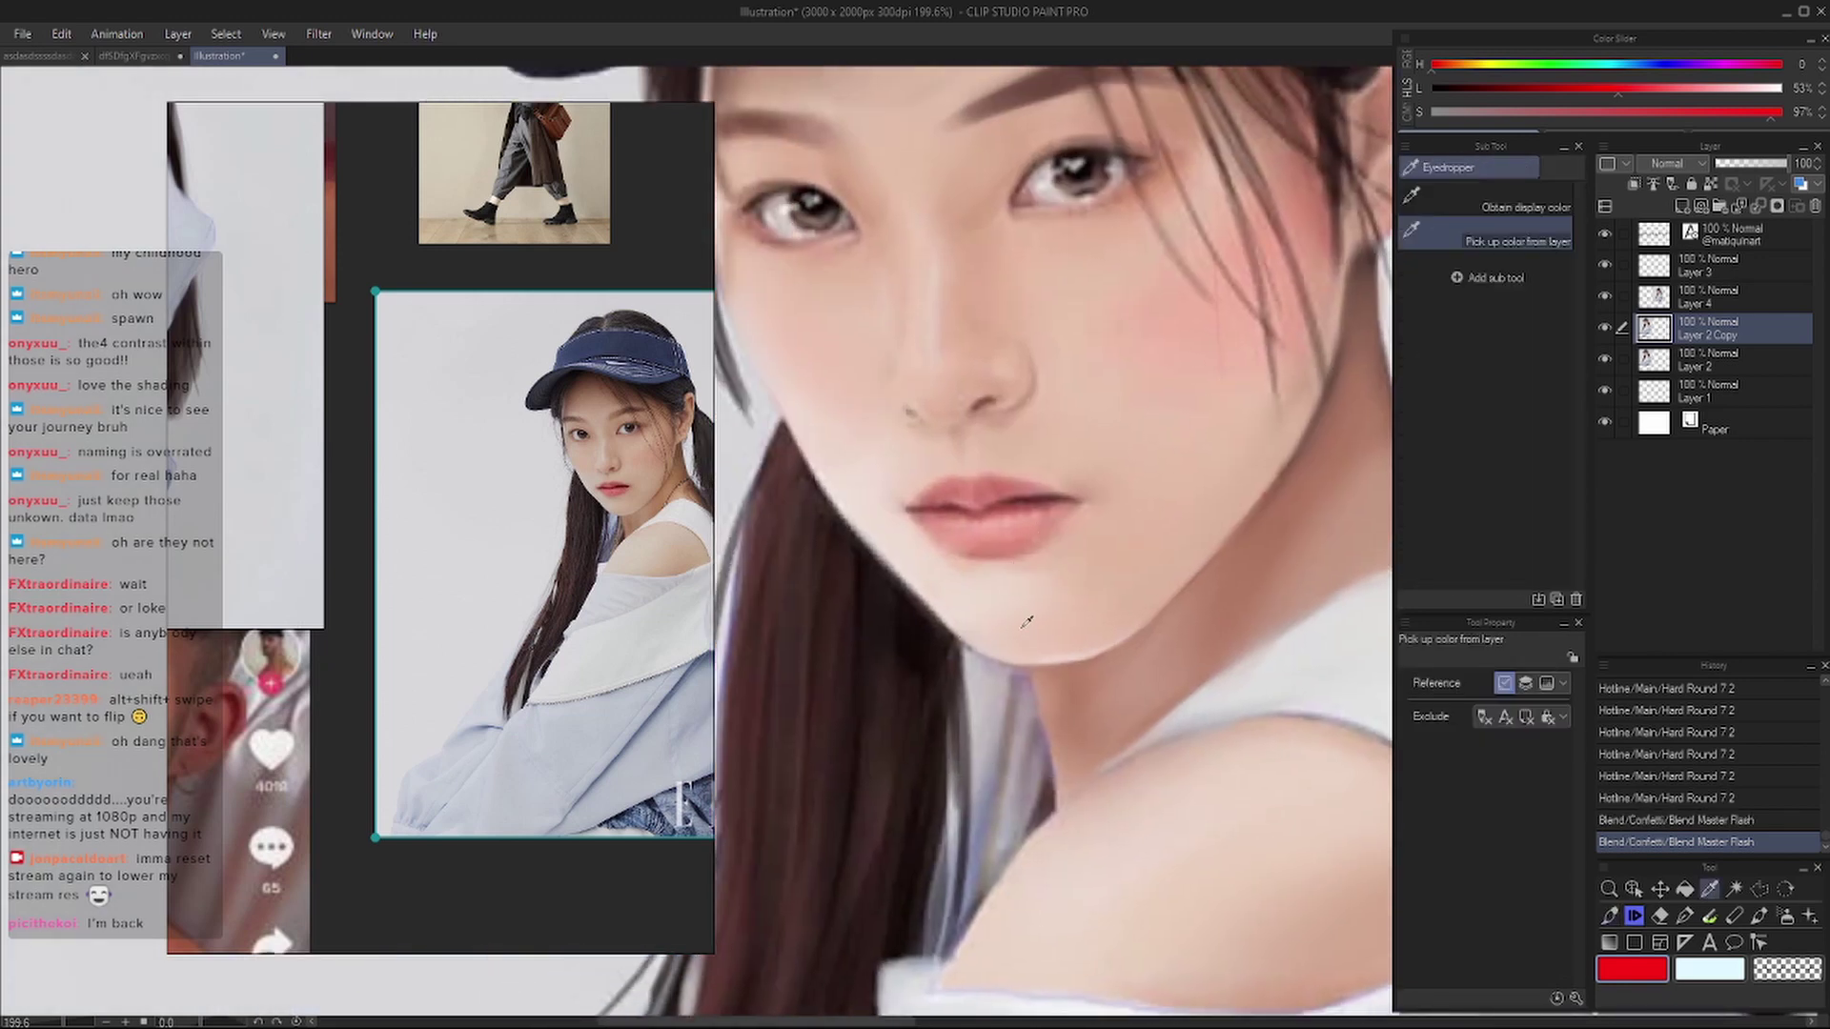
left_click(1049, 540)
left_click(1039, 516)
key("p")
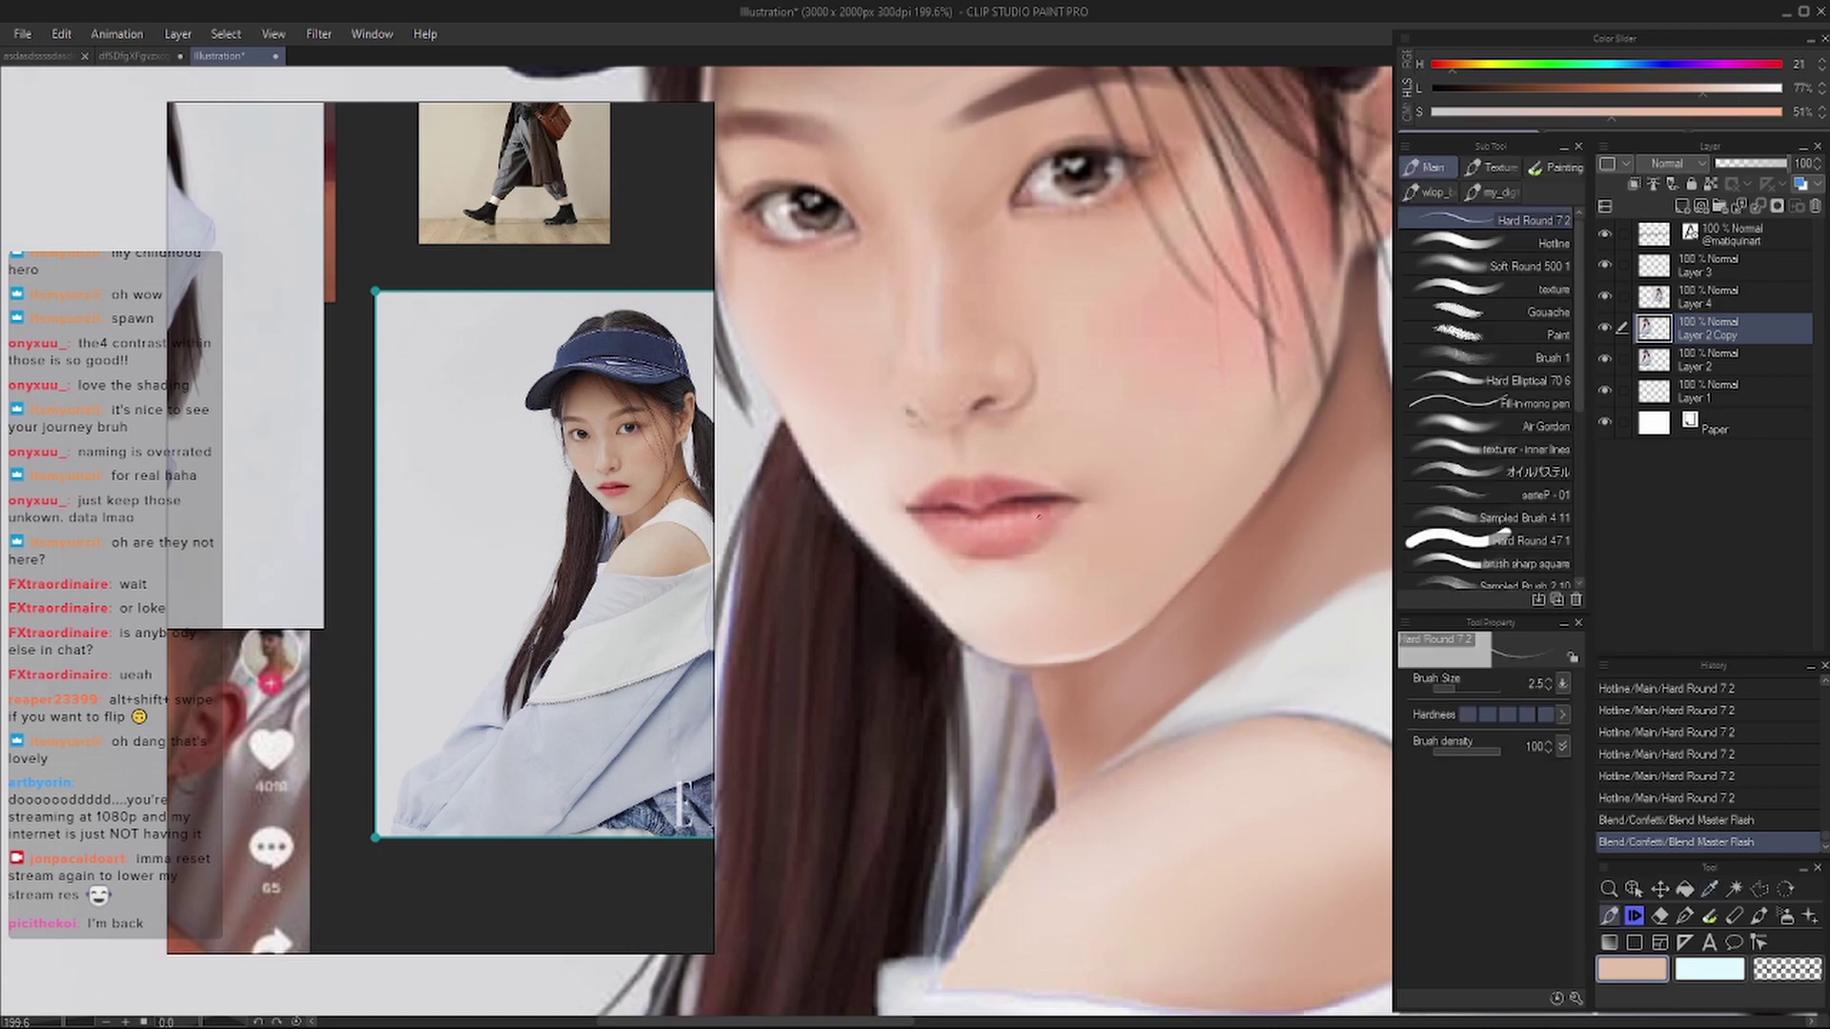
key("bracketright")
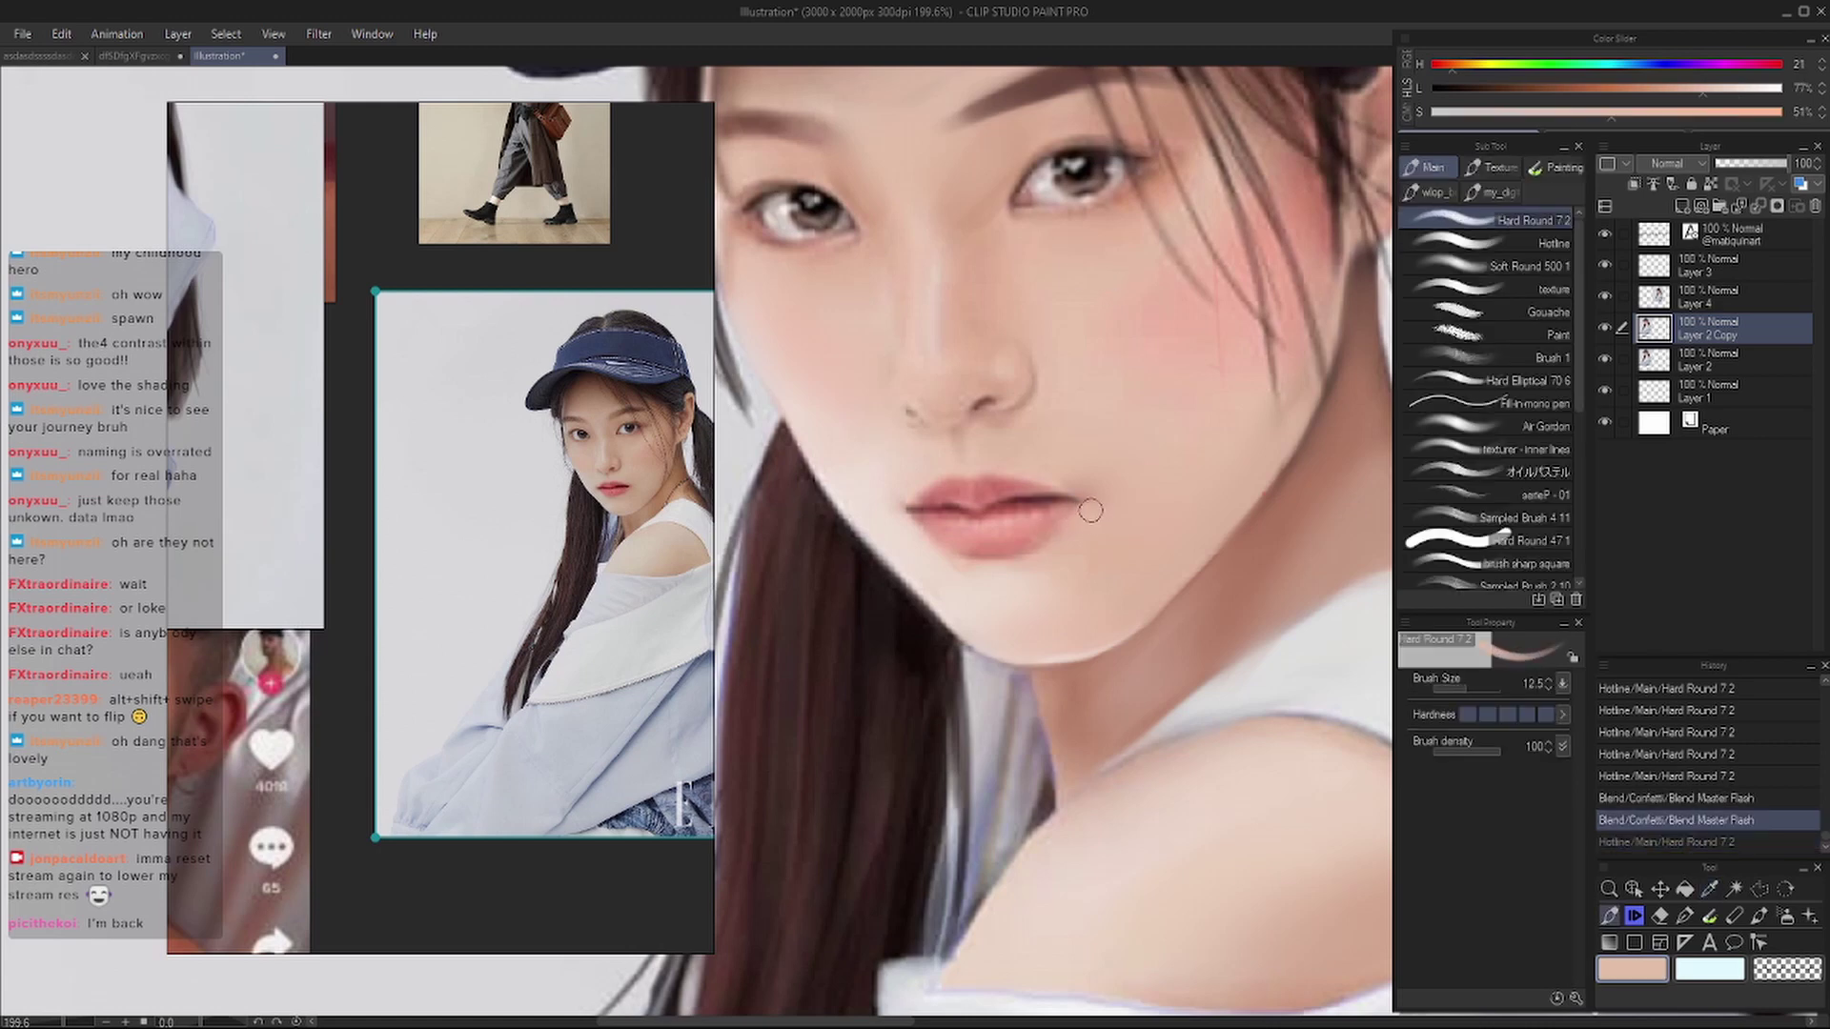
left_click(1088, 517)
left_click(1090, 520)
key("bracketright")
left_click(1093, 520)
left_click(1094, 519)
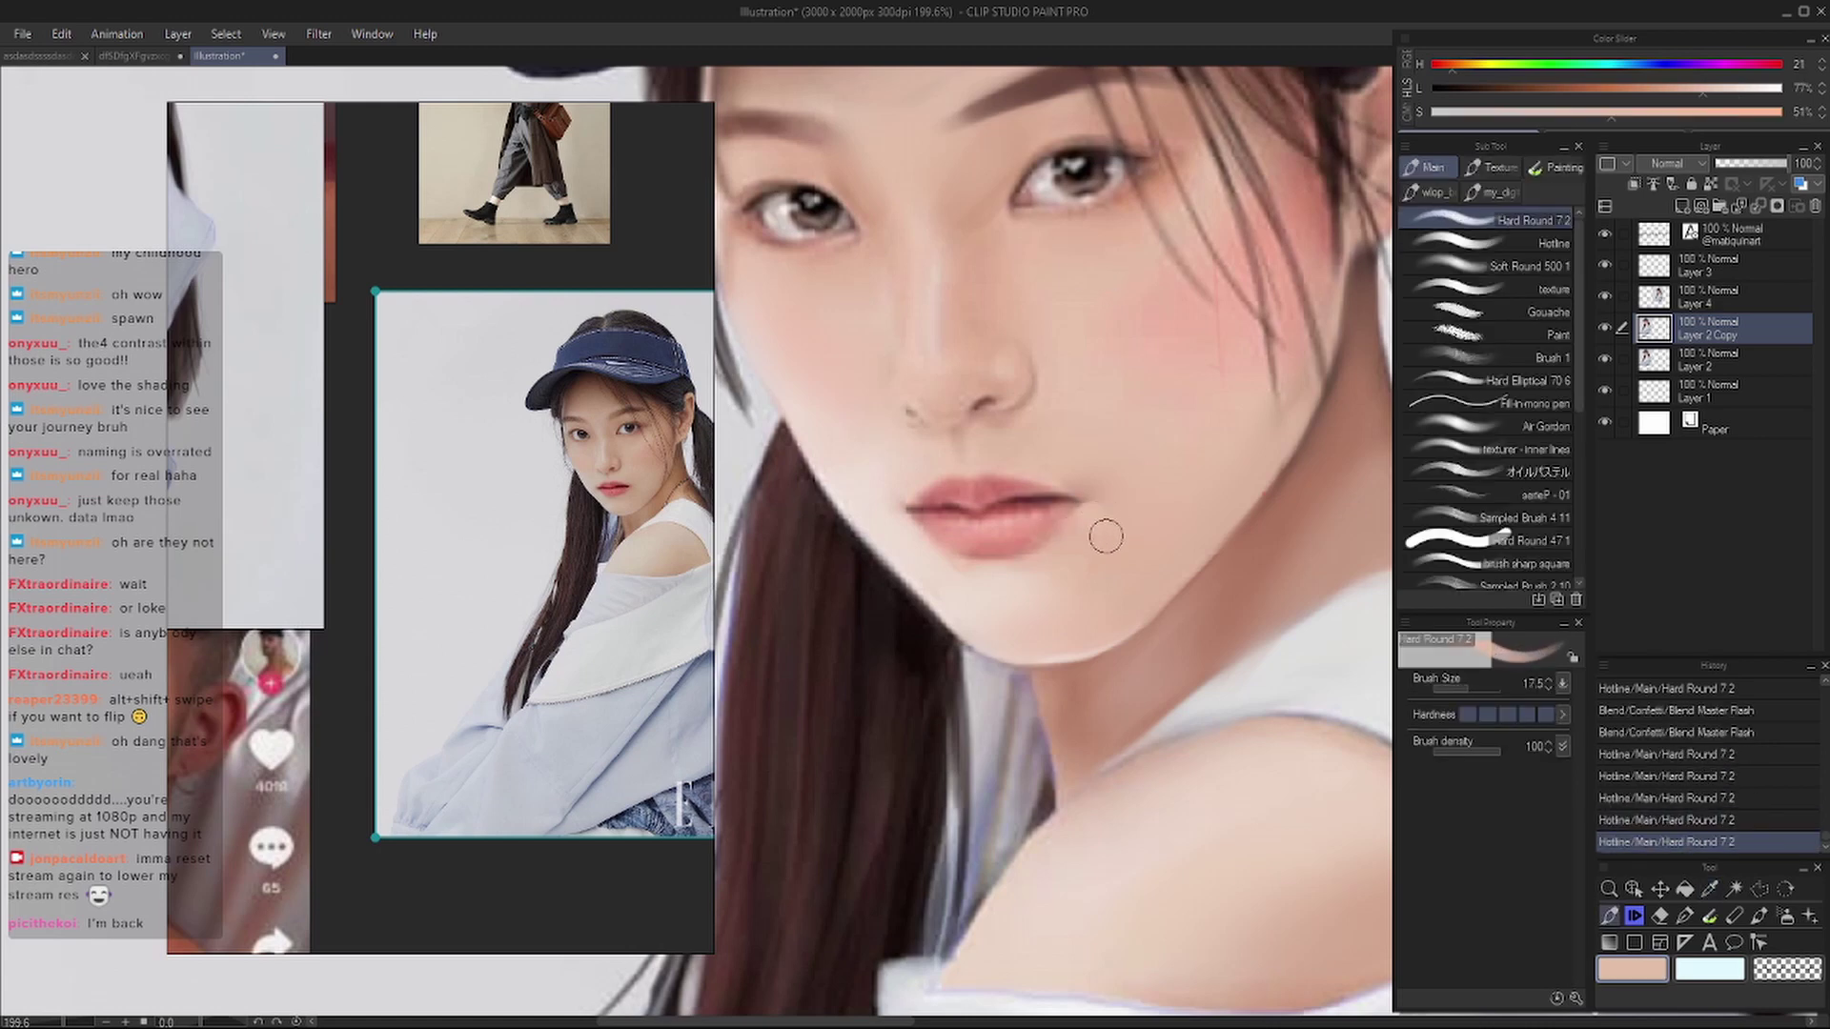
- Blend the light dabs below the mouth corner, undoing and redoing the blending to compare it up close and zoomed out
key("j")
left_click(1103, 524)
key("p")
key("ctrl+z")
key("ctrl+z")
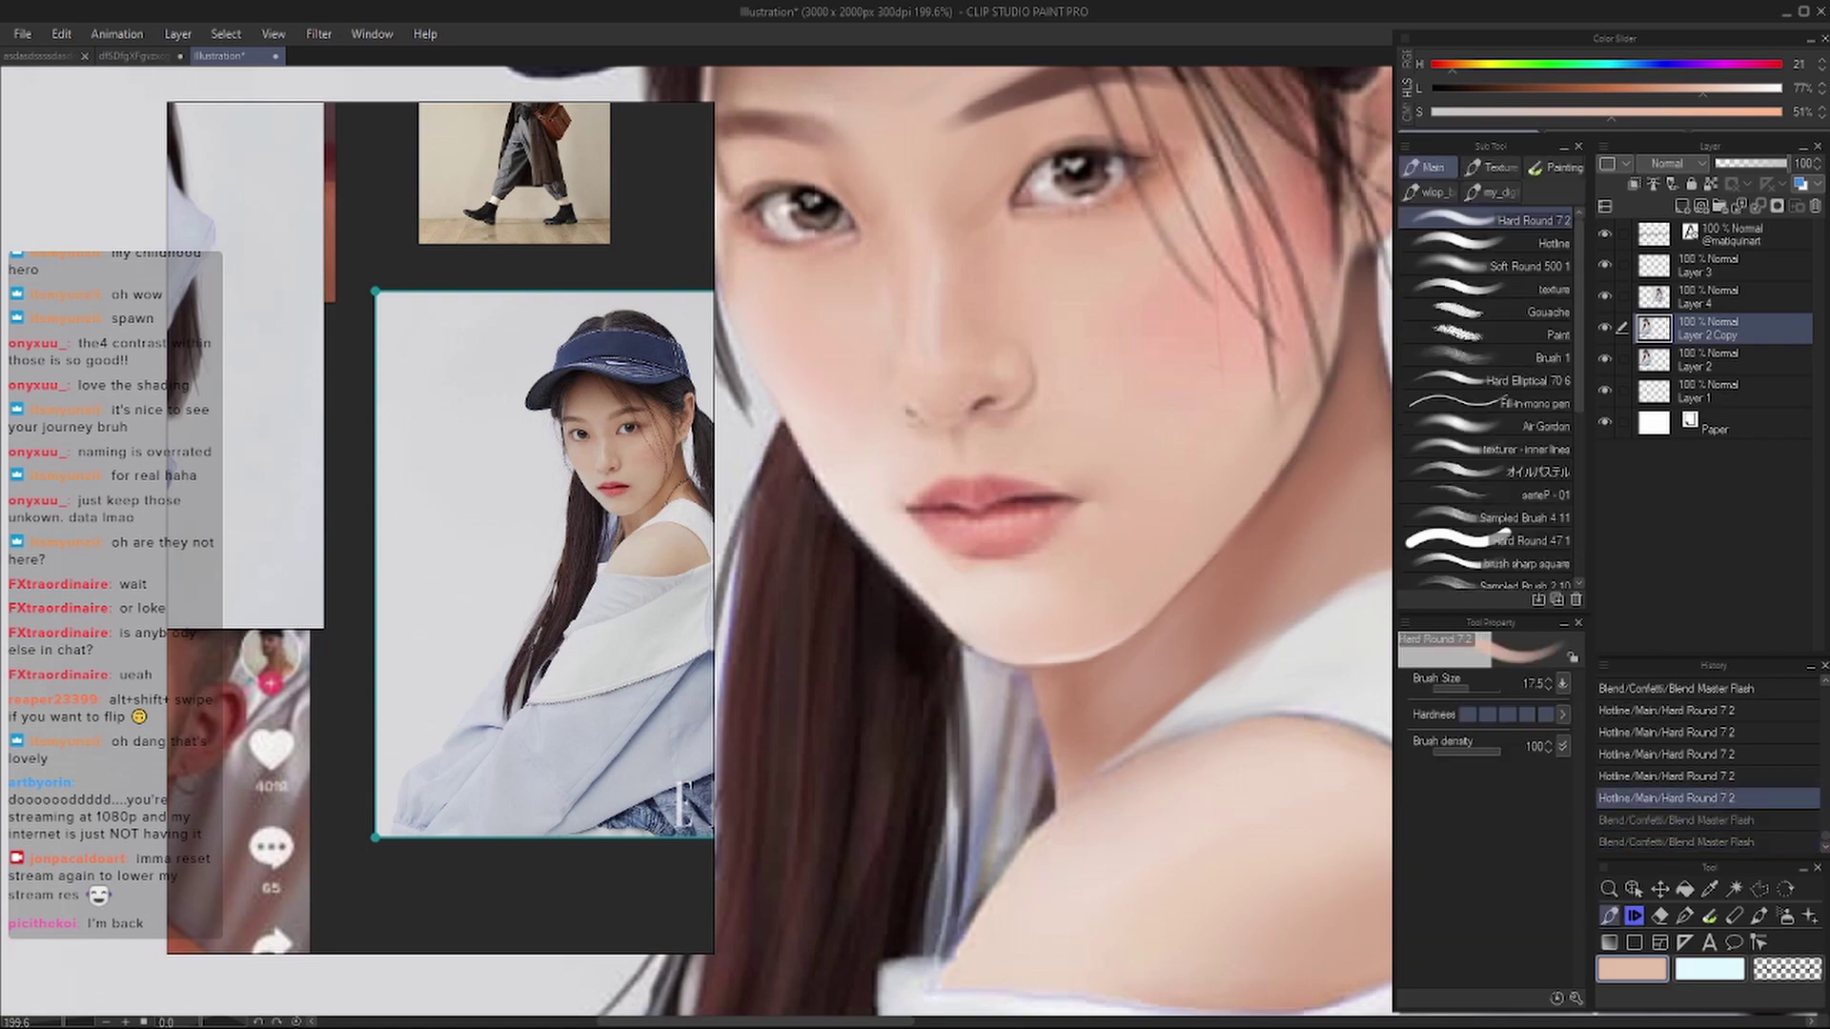
key("j")
key("ctrl+y")
key("ctrl+y")
scroll(1093, 582, "down", 5)
scroll(1048, 553, "up", 5)
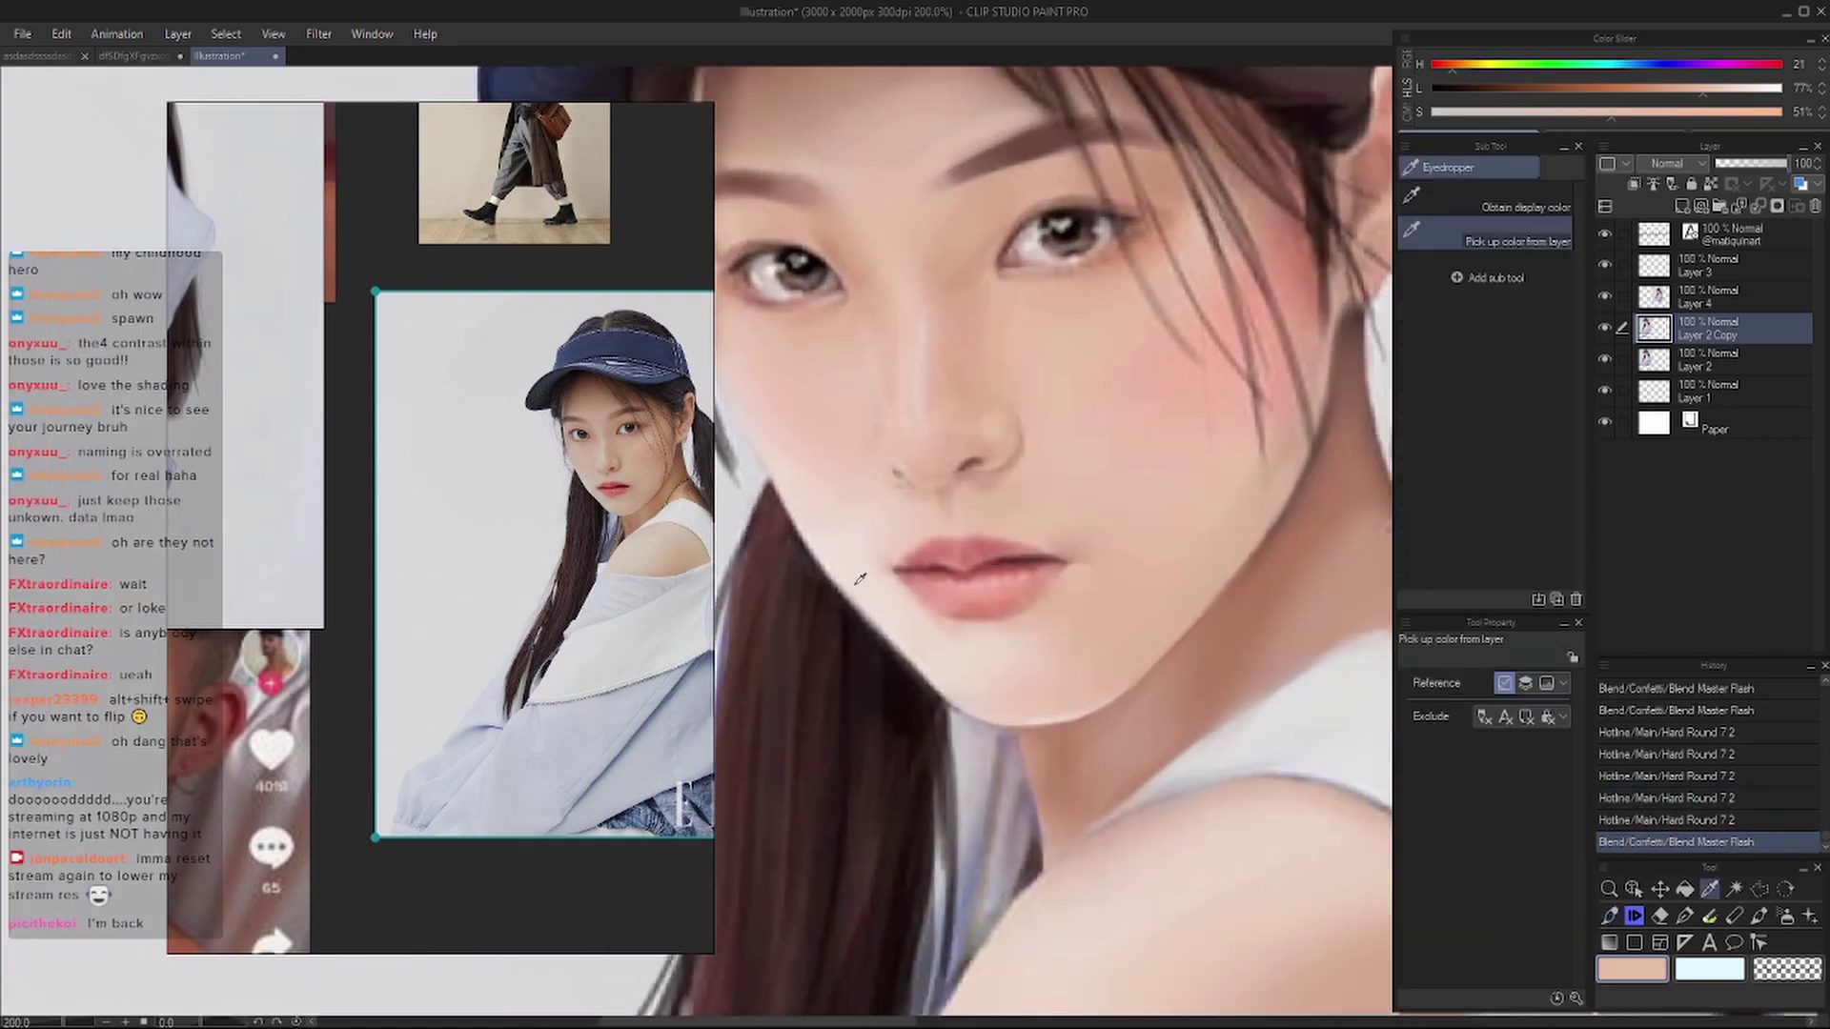
- Try a dab of skin tone beside the far nostril and undo it
key("b")
left_click(903, 470)
key("ctrl+z")
key("i")
scroll(988, 521, "down", 5)
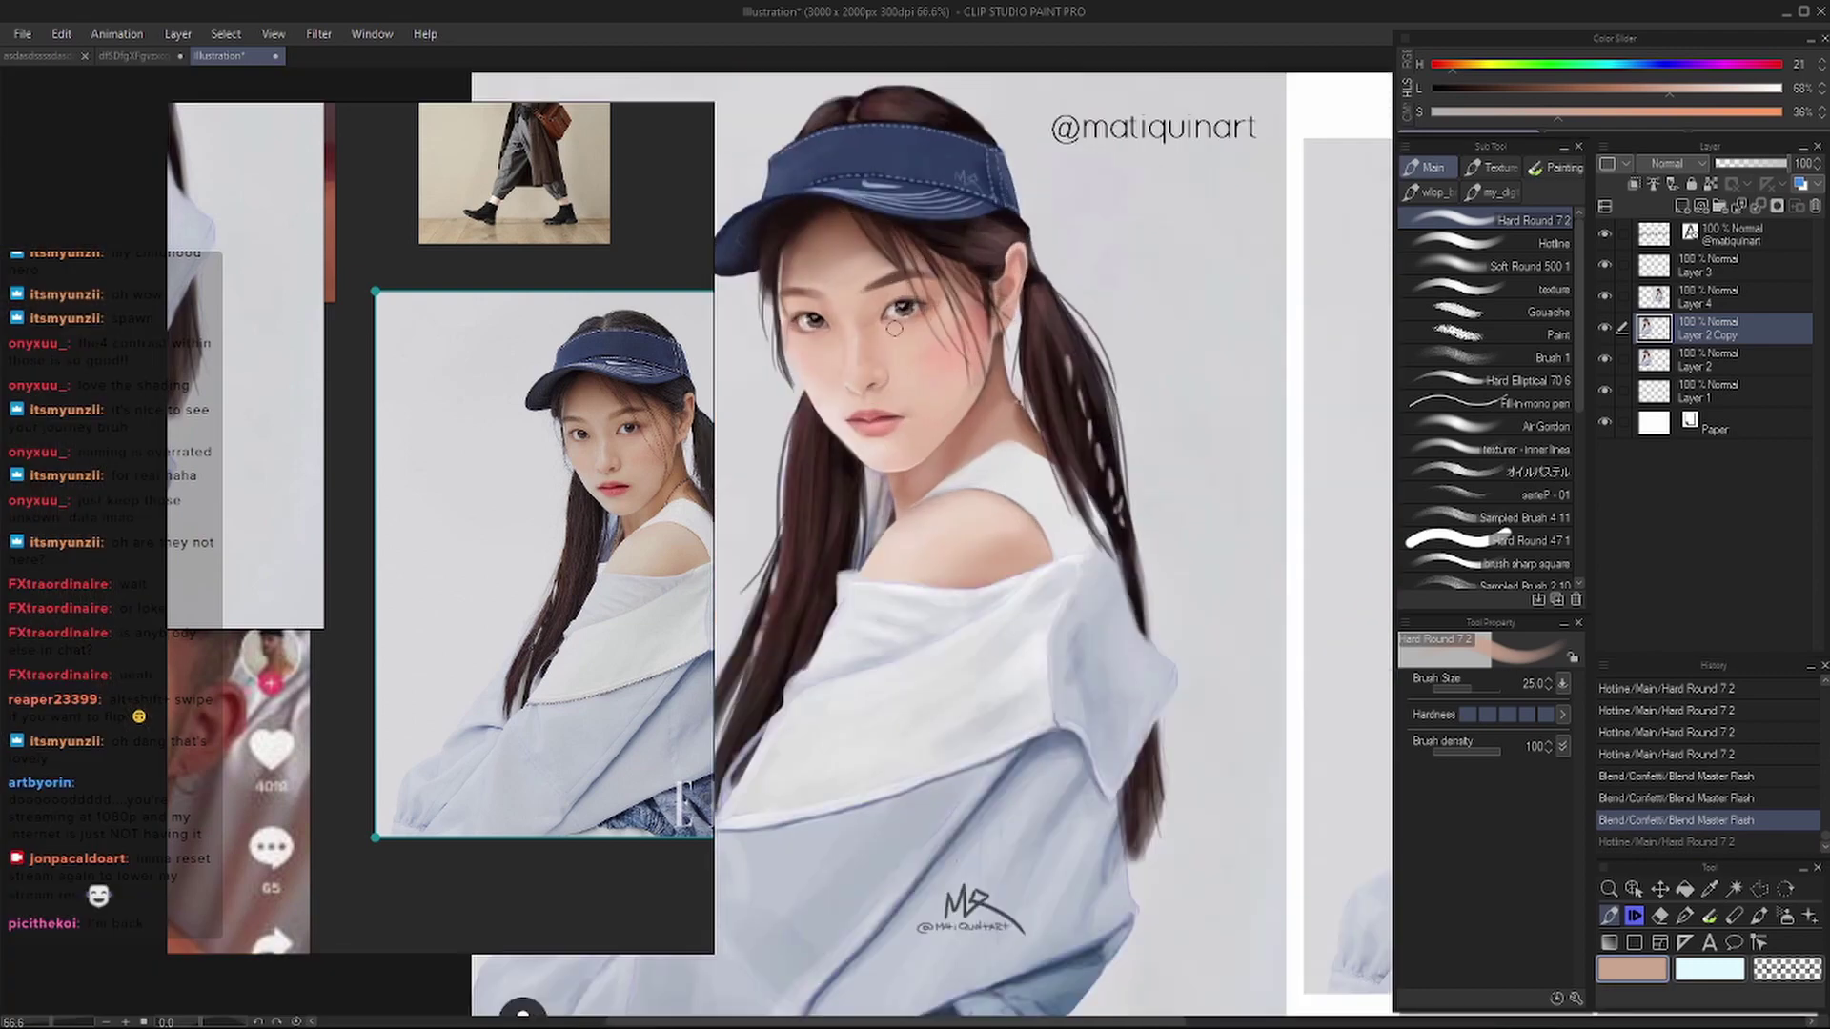
- Dab muted orange shading around the ear-side eye and blend it into the surrounding skin
scroll(1080, 317, "up", 2)
left_click(1080, 318)
key("j")
scroll(1080, 318, "up", 2)
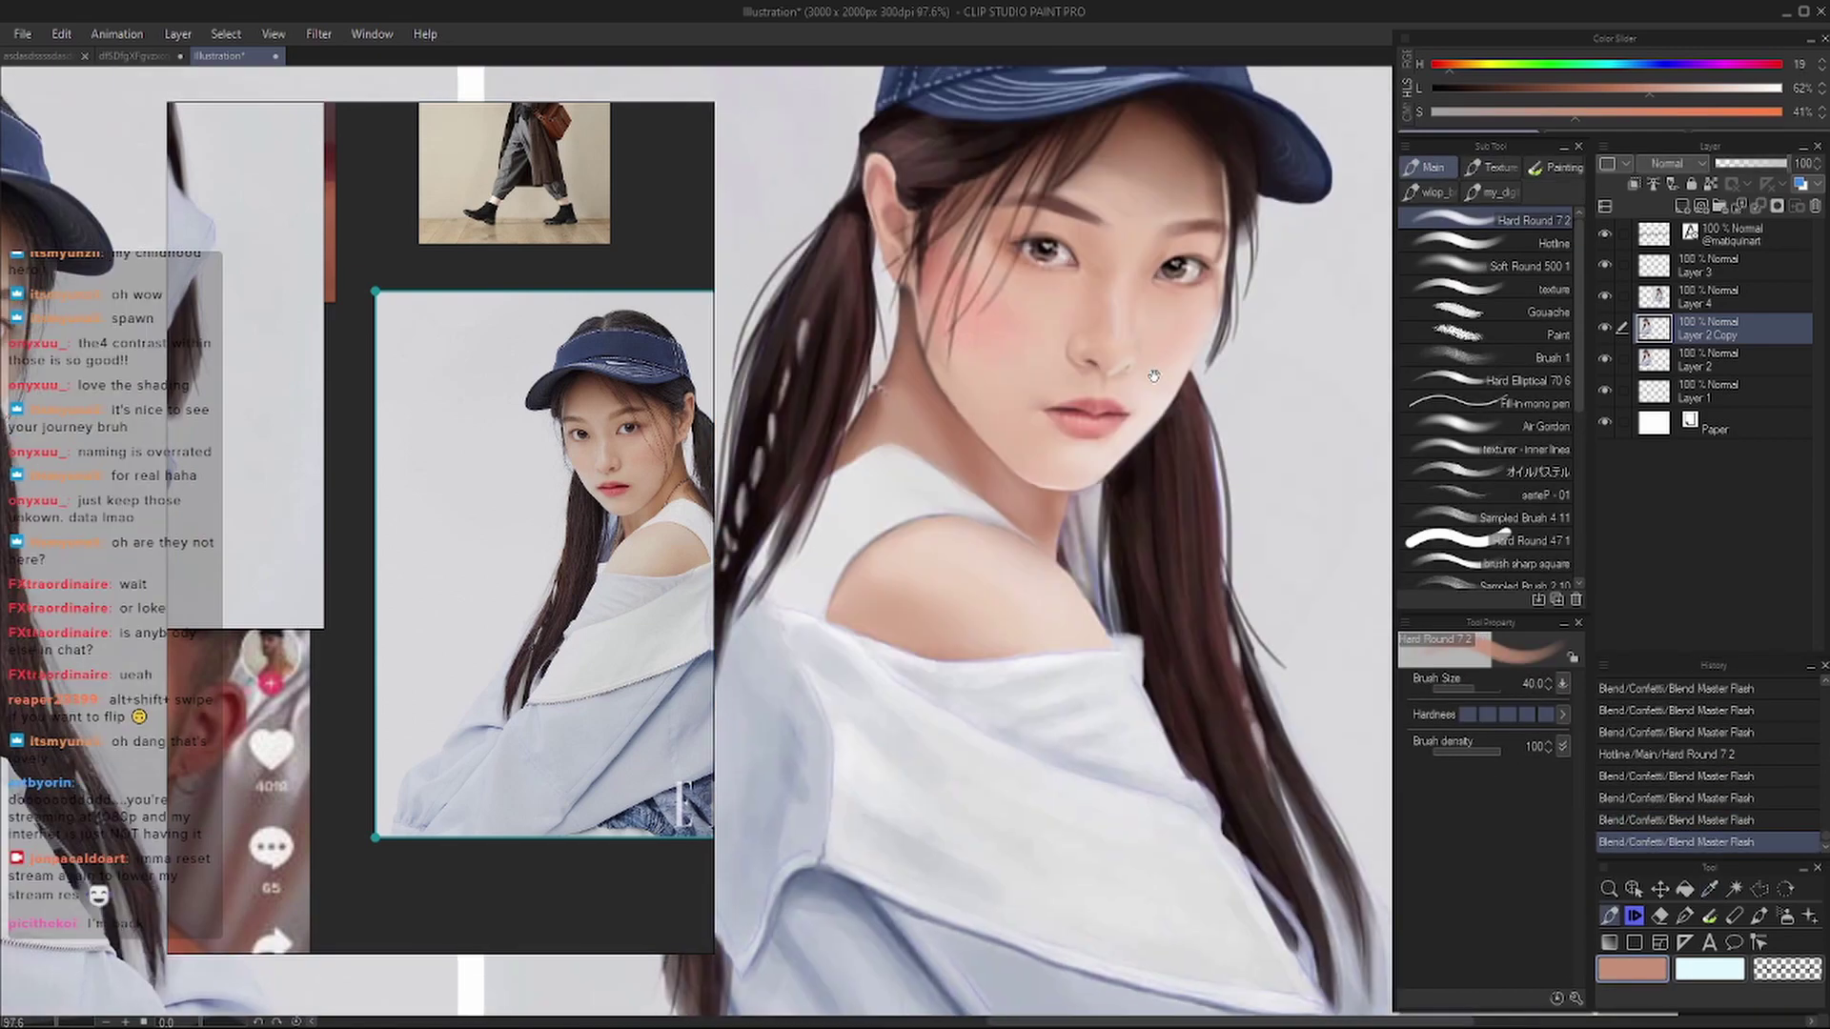
scroll(992, 455, "down", 2)
- Shade the skin beneath the jaw with a muted brown at brush size 45, undoing two strokes
key("b")
scroll(992, 454, "down", 4)
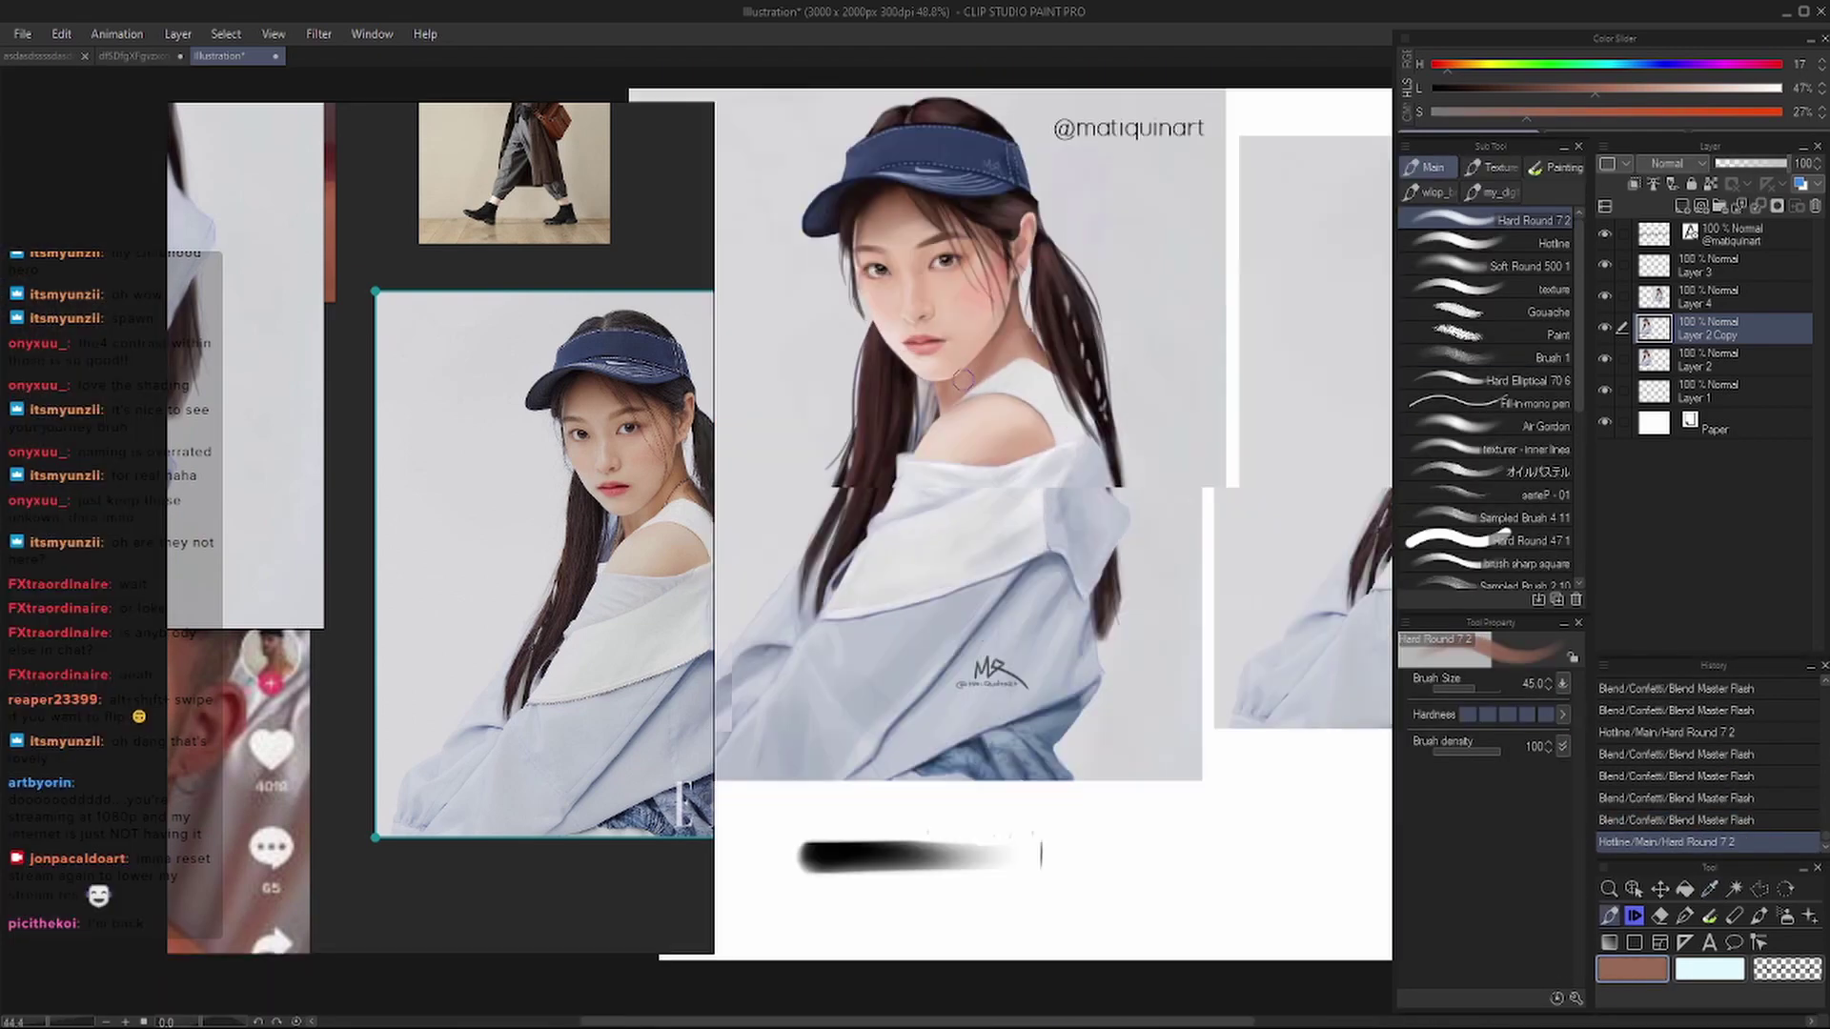
scroll(953, 477, "up", 4)
key("ctrl+z")
key("ctrl+z")
scroll(953, 515, "down", 3)
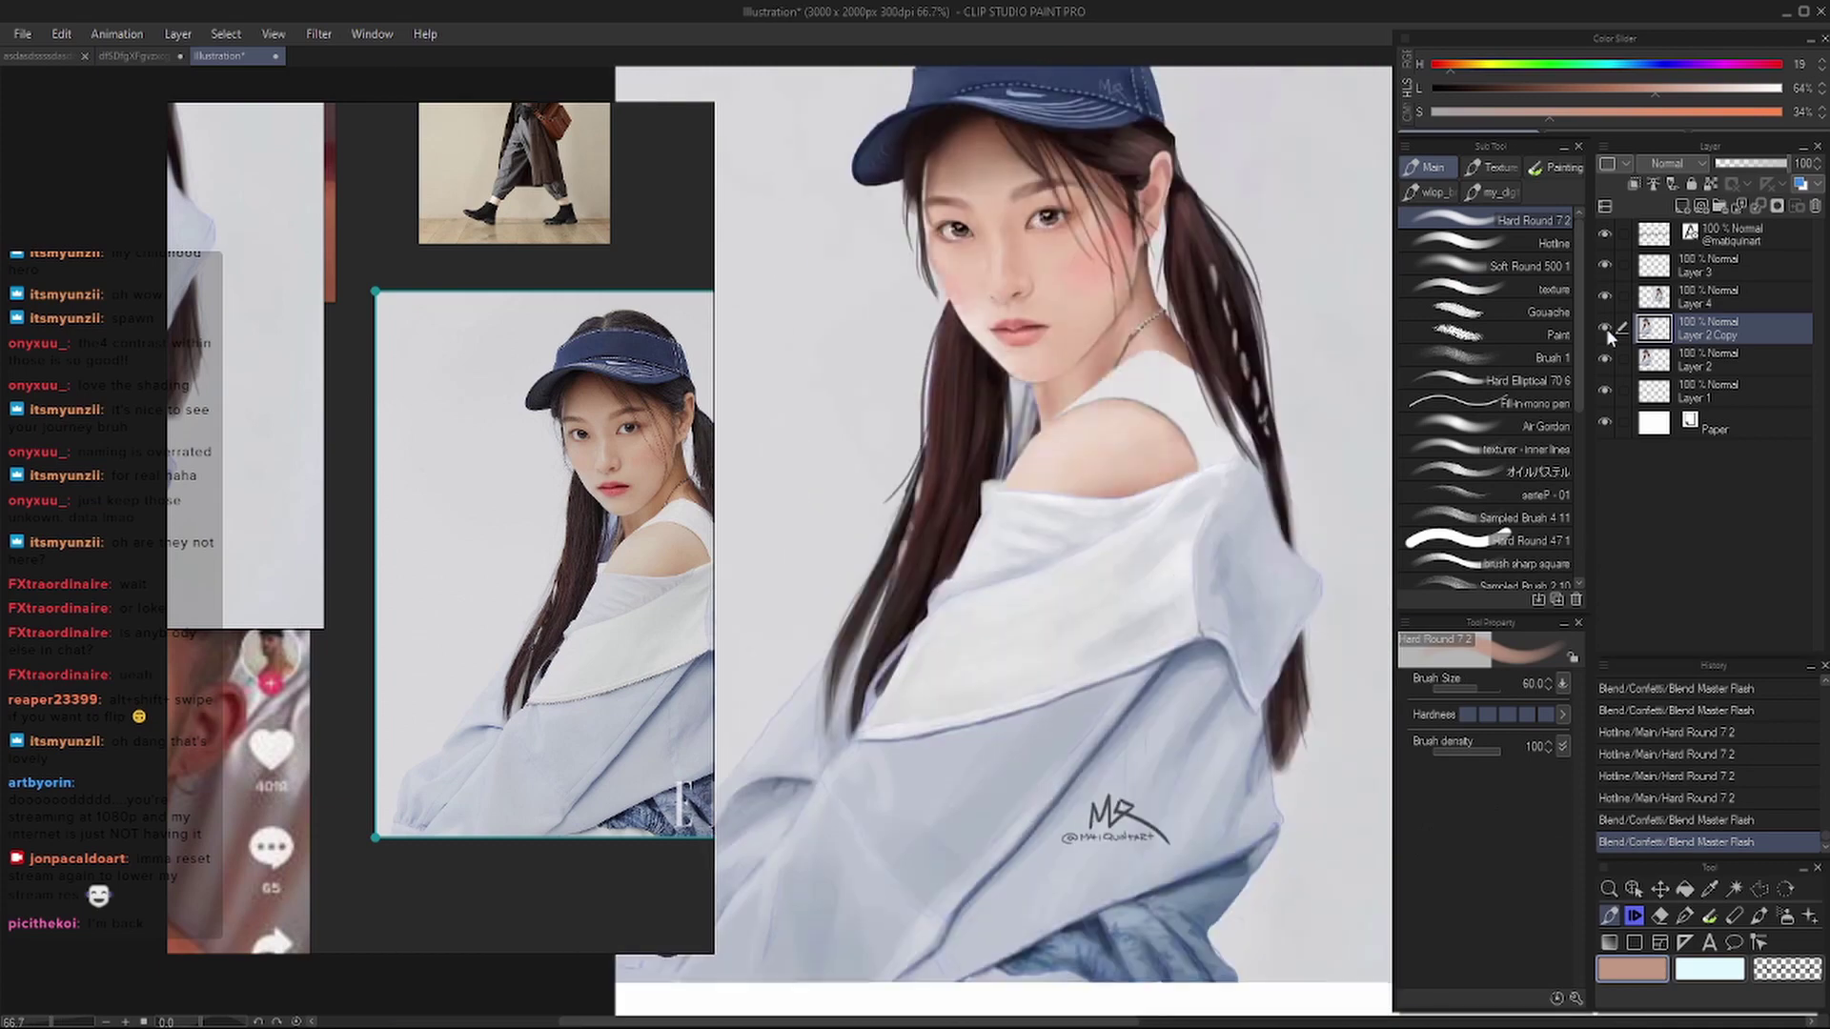
- Brush pink blush onto the far cheek and a red with hue 8 and lightness 54% across the nose using Soft Round 500 1
scroll(869, 467, "up", 4)
mouse_move(870, 471)
left_mouse_down()
mouse_move(858, 450)
mouse_move(836, 459)
left_mouse_up()
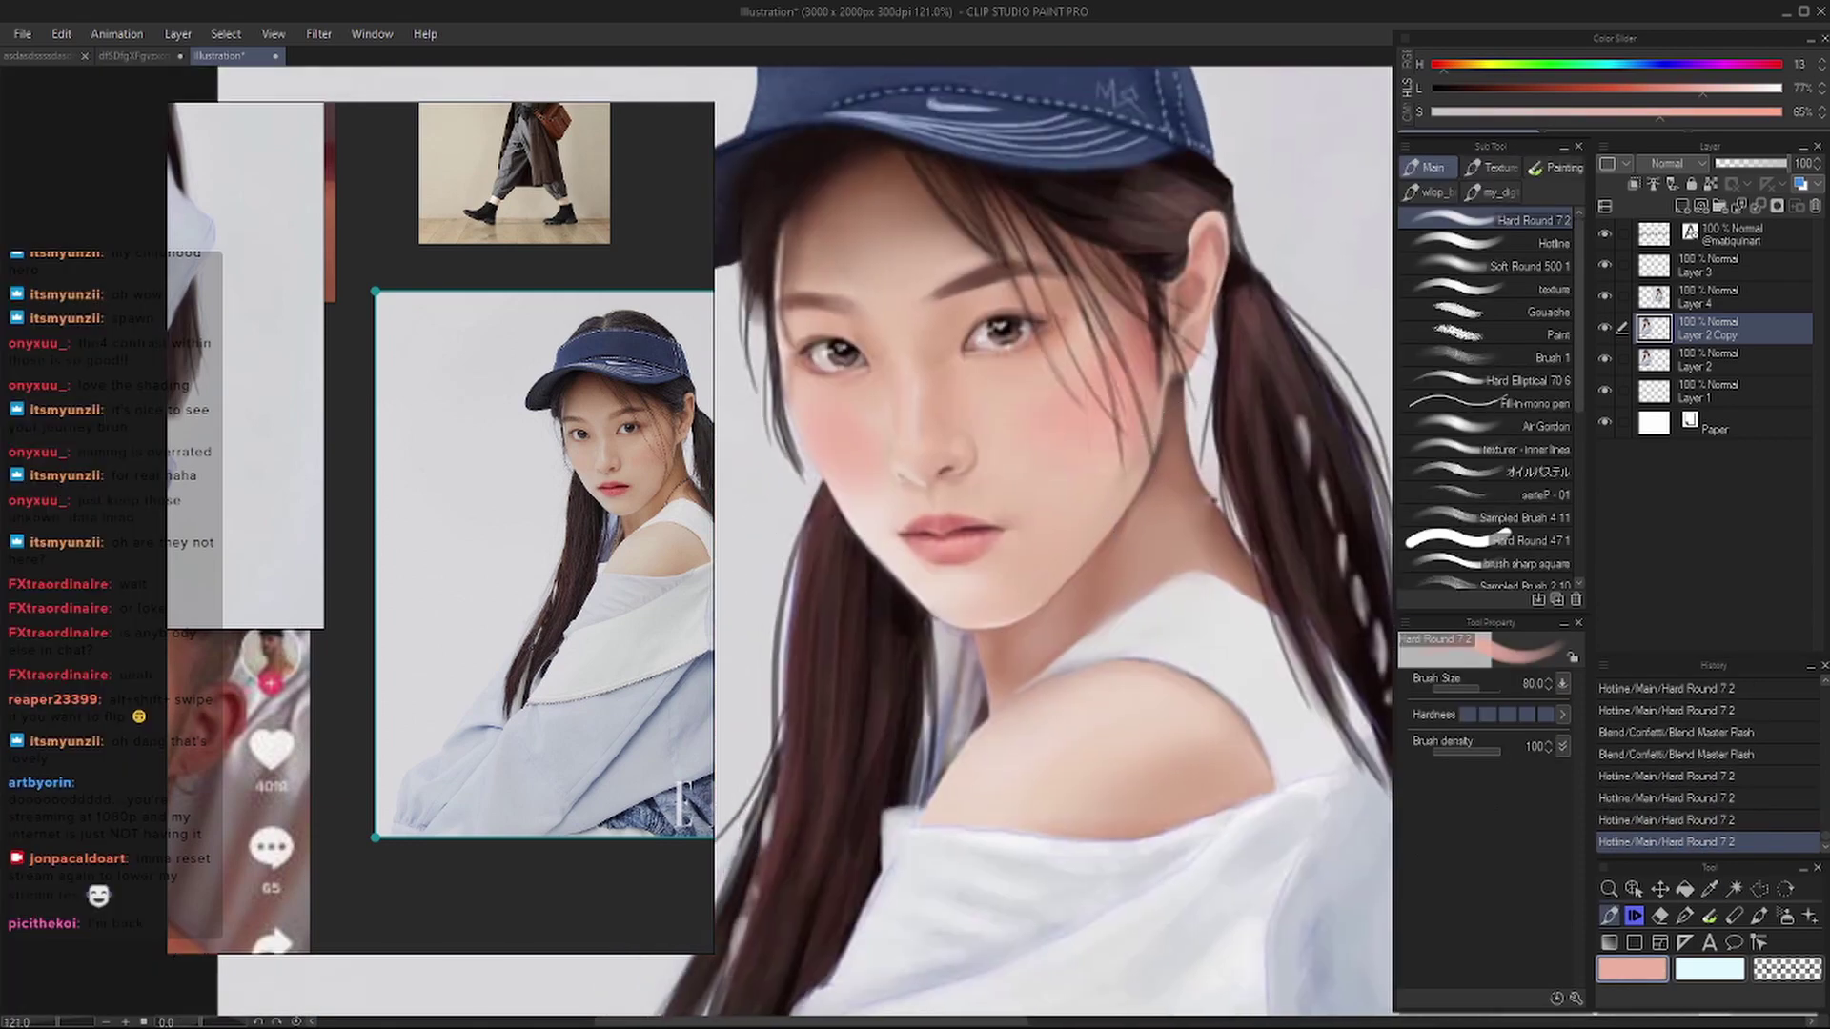
left_click(1503, 270)
key("i")
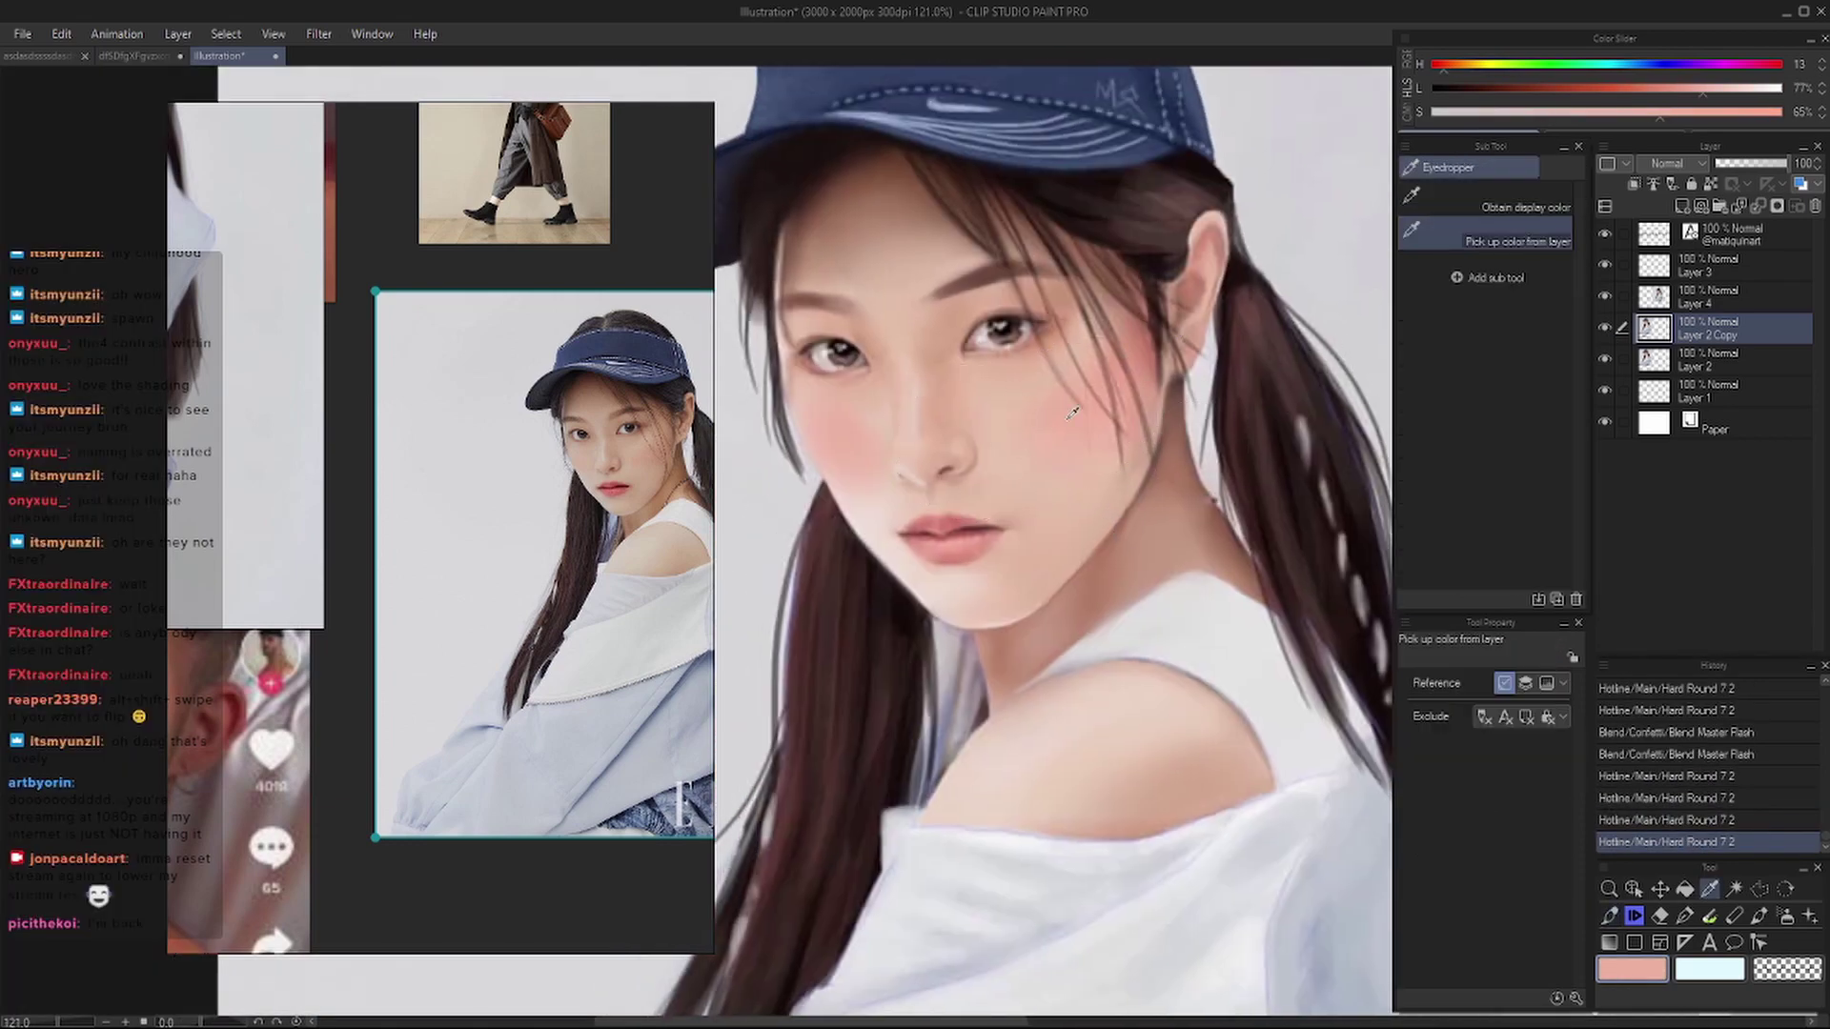
left_click(934, 457, "alt")
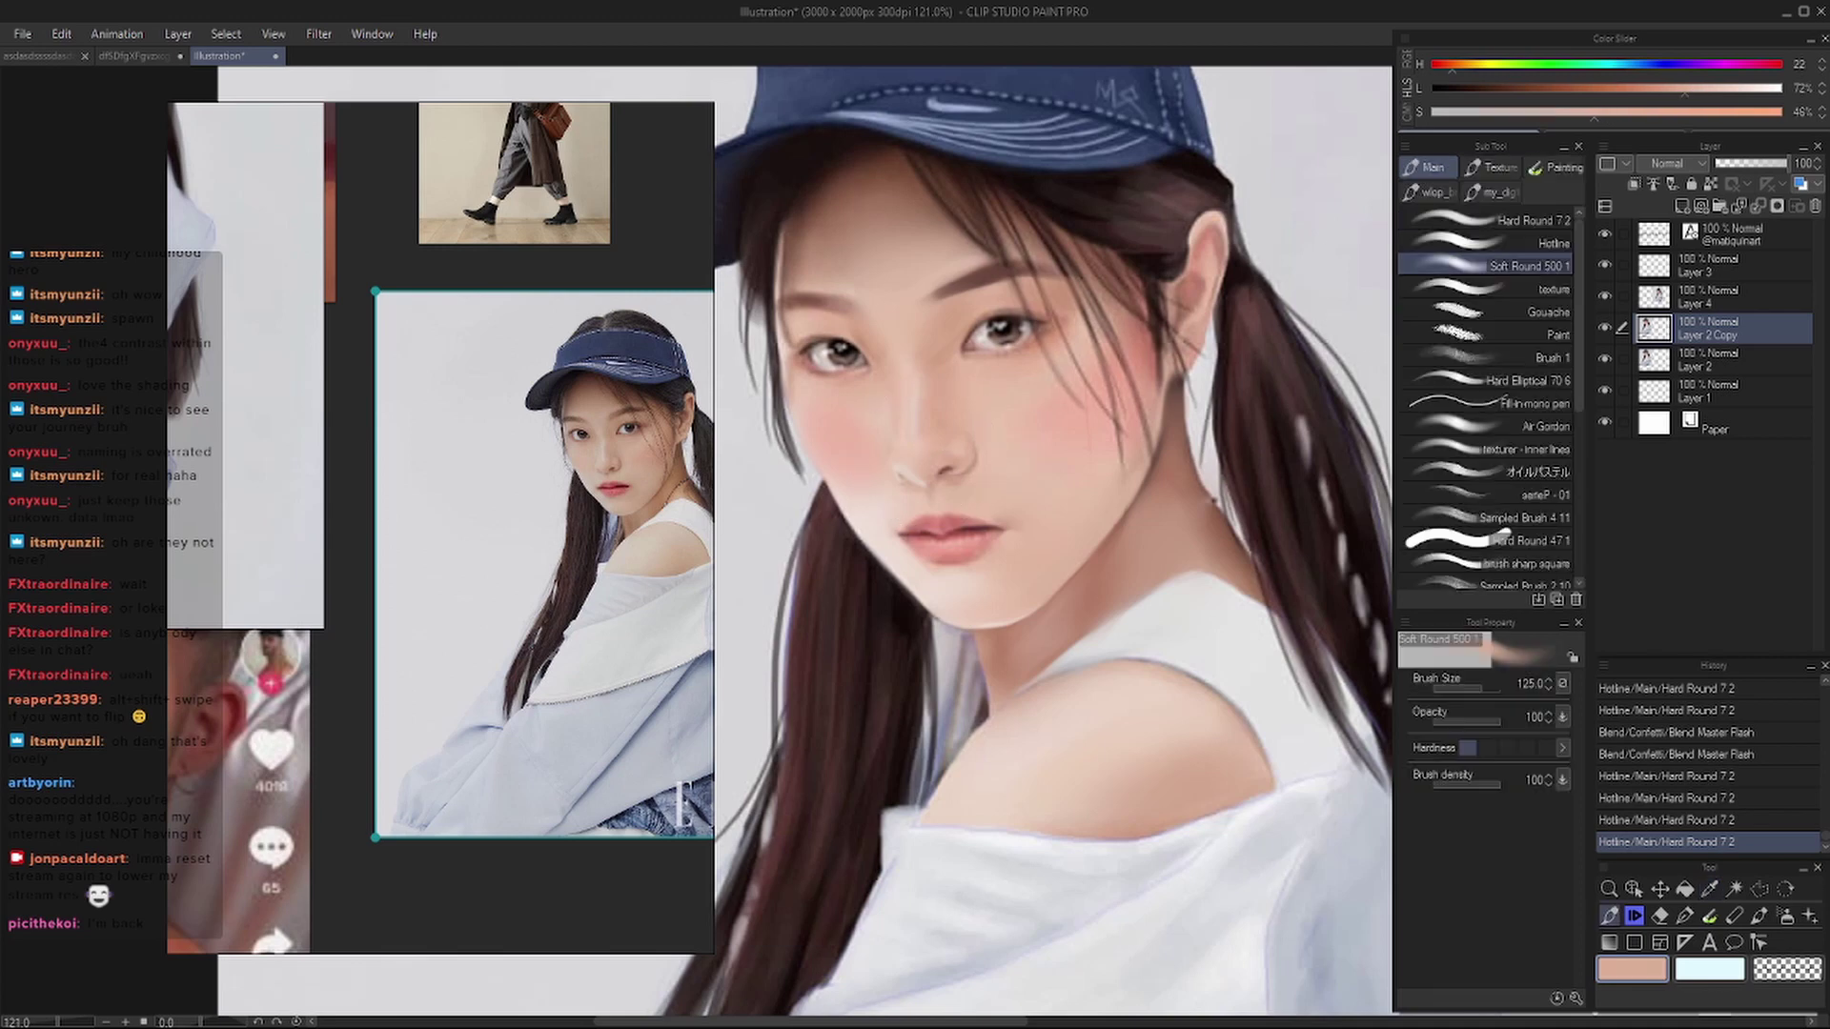
left_click_drag(1512, 79, 1621, 104)
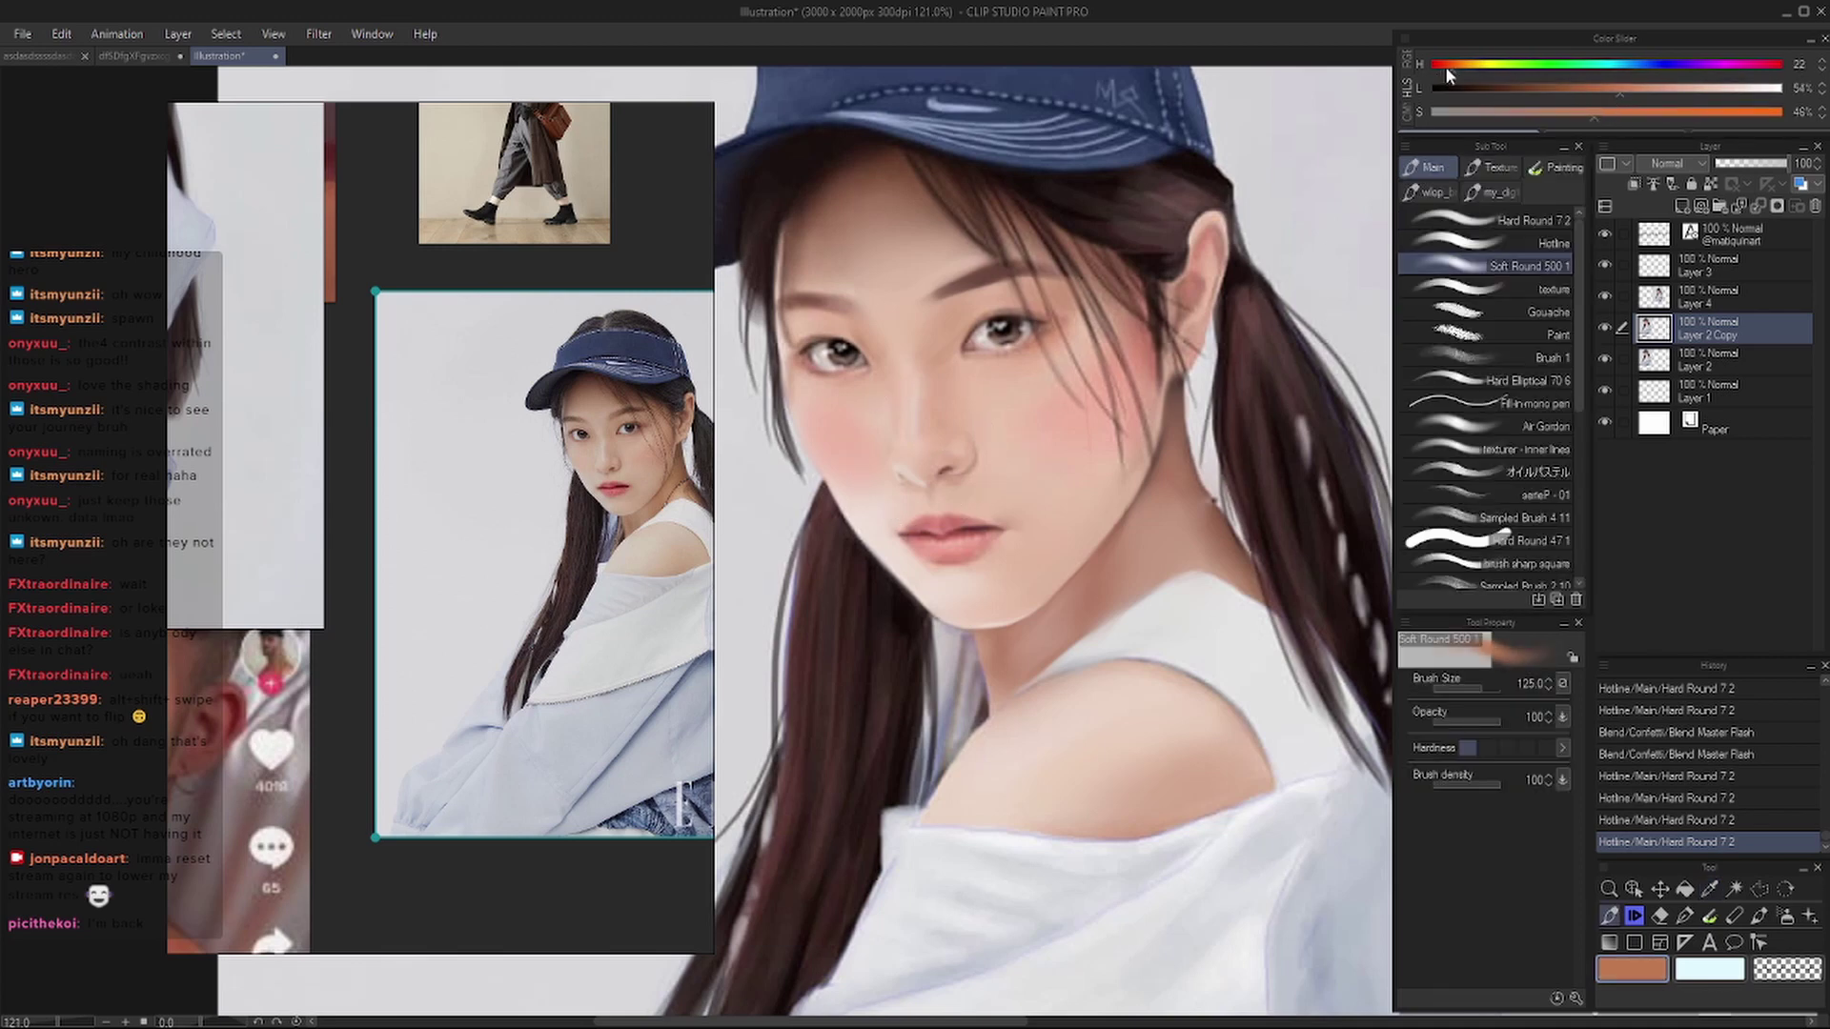
left_click_drag(1446, 67, 1439, 65)
mouse_move(958, 448)
left_mouse_down()
mouse_move(1068, 445)
mouse_move(1062, 412)
mouse_move(1184, 401)
mouse_move(1000, 473)
mouse_move(903, 443)
mouse_move(968, 429)
left_mouse_up()
key("h")
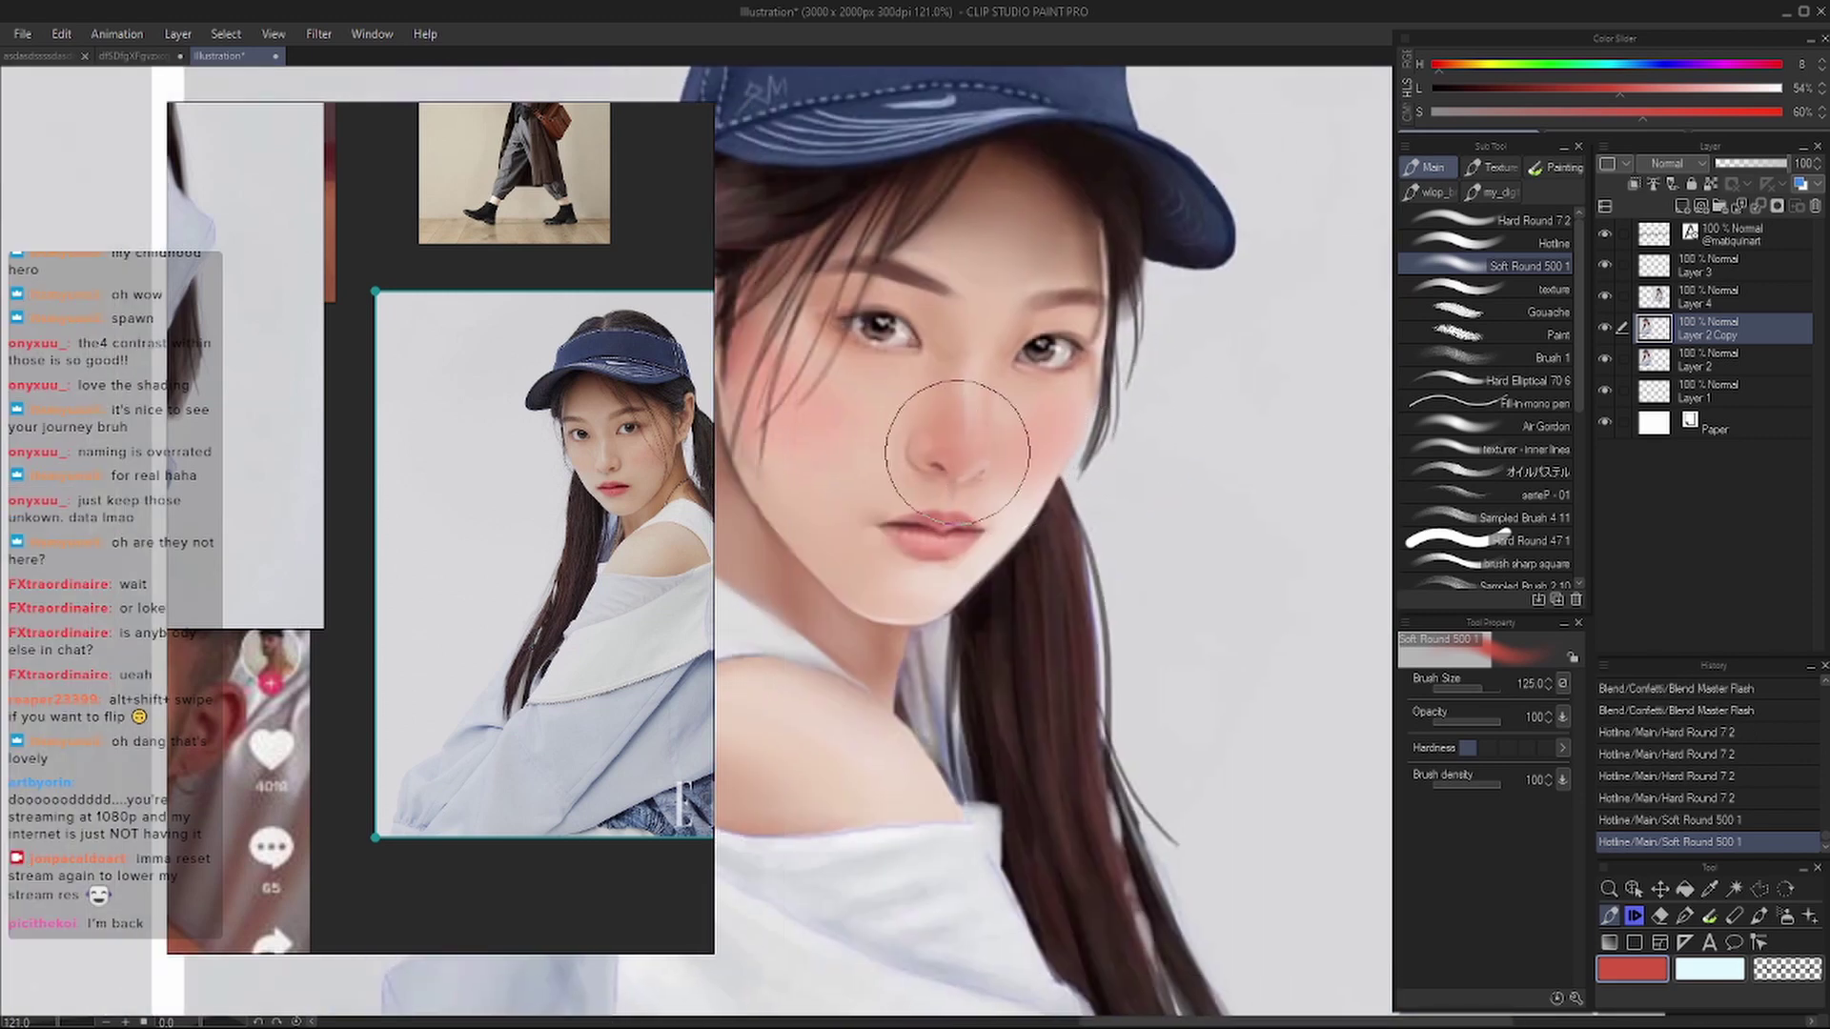
key("bracketleft")
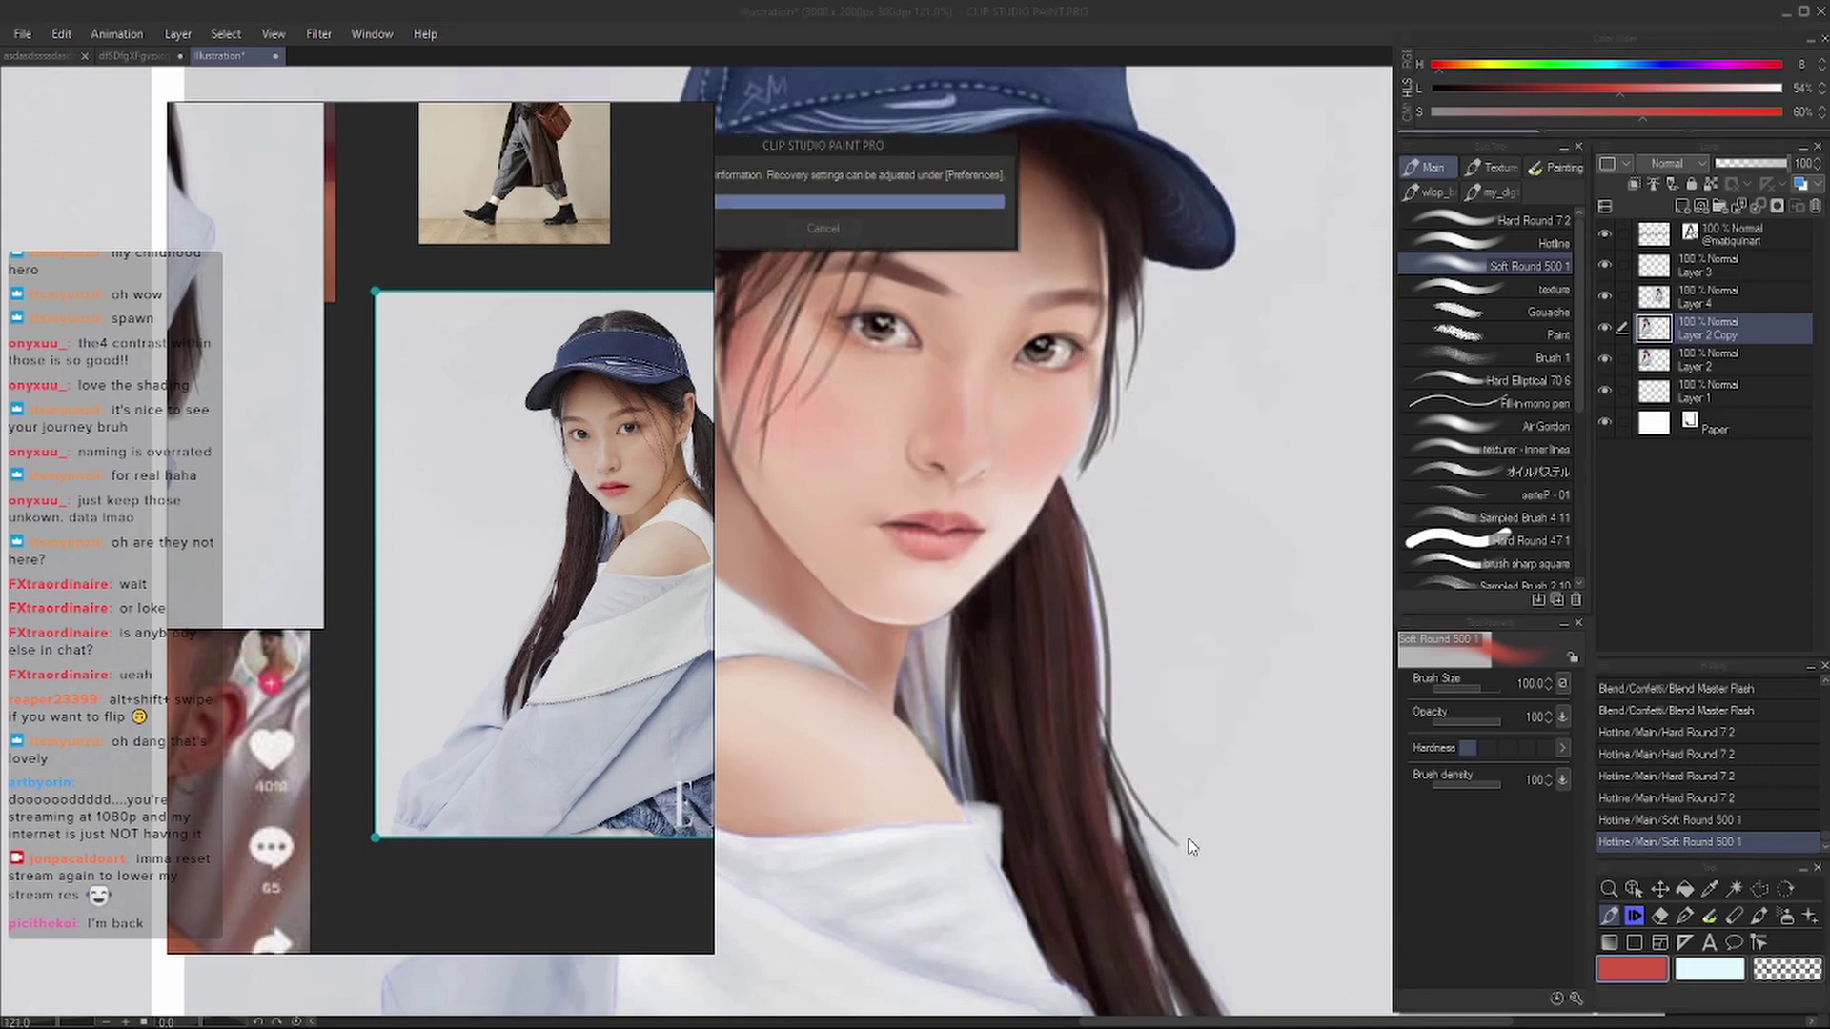
key("ctrl+minus")
key("h")
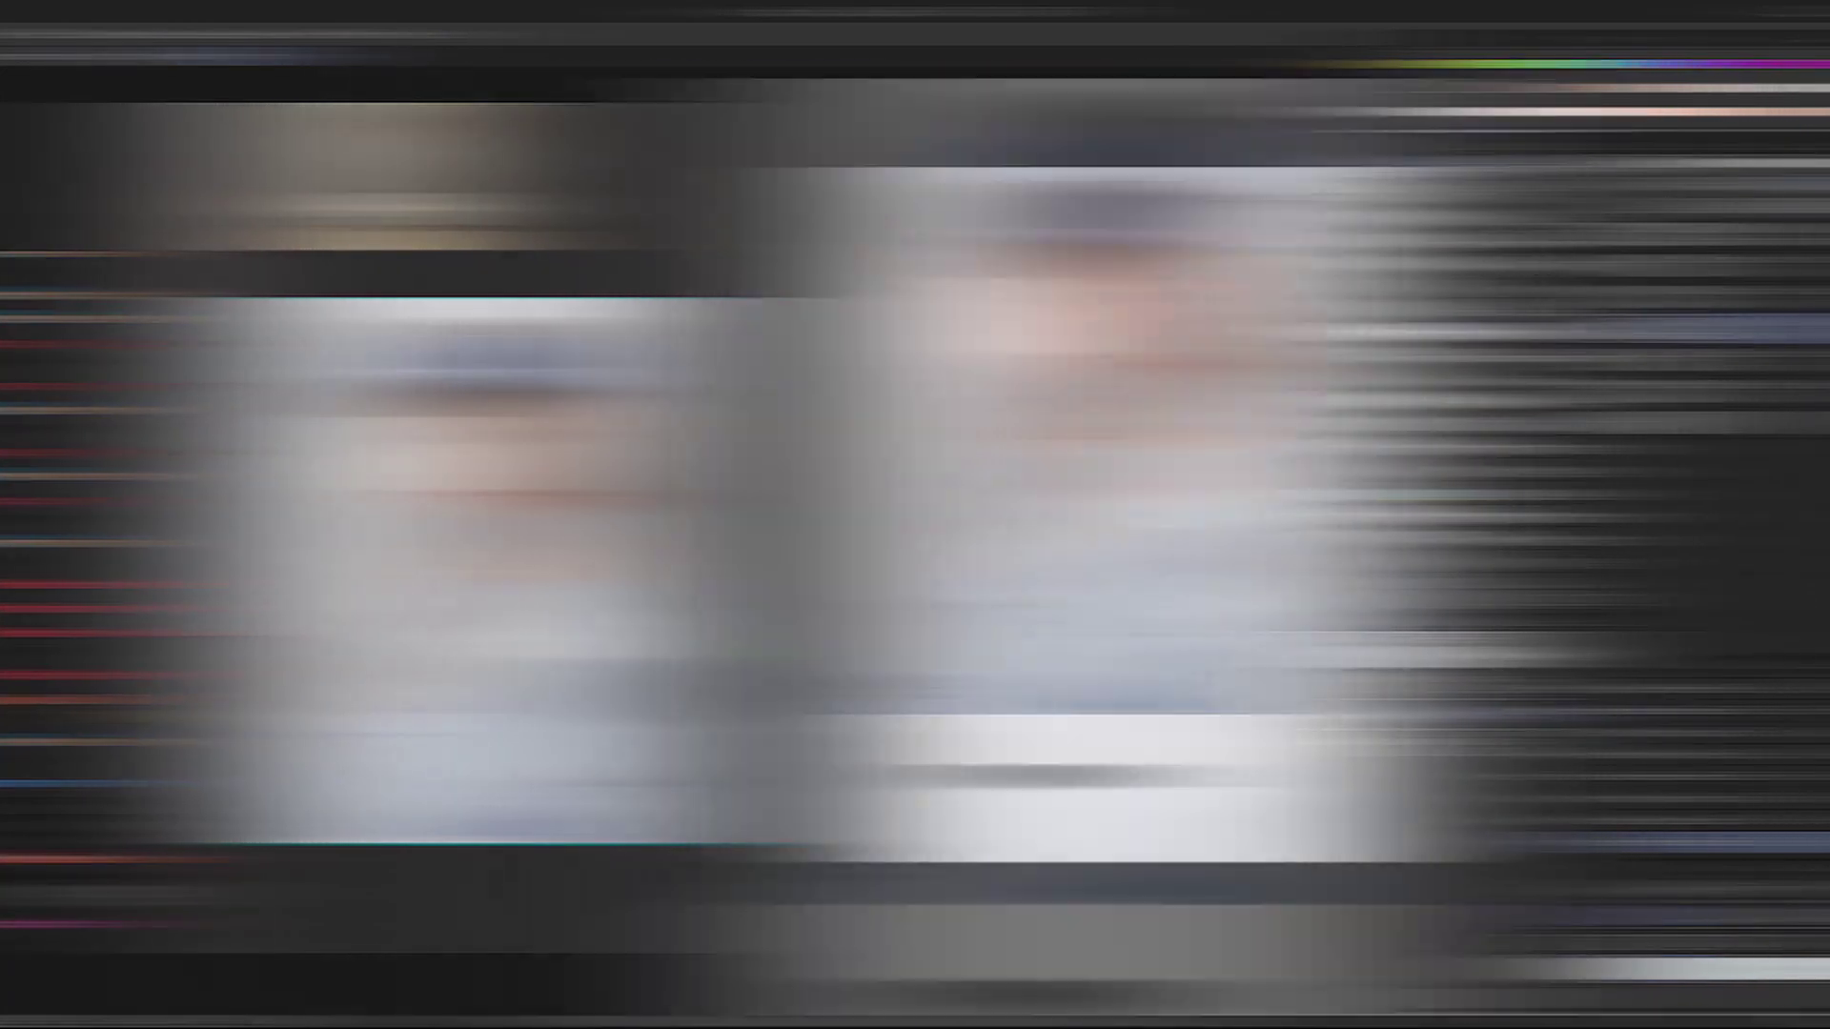
- Compare the overpainted portrait with the original by hiding and showing Layer 2 Copy
scroll(1130, 267, "up", 3)
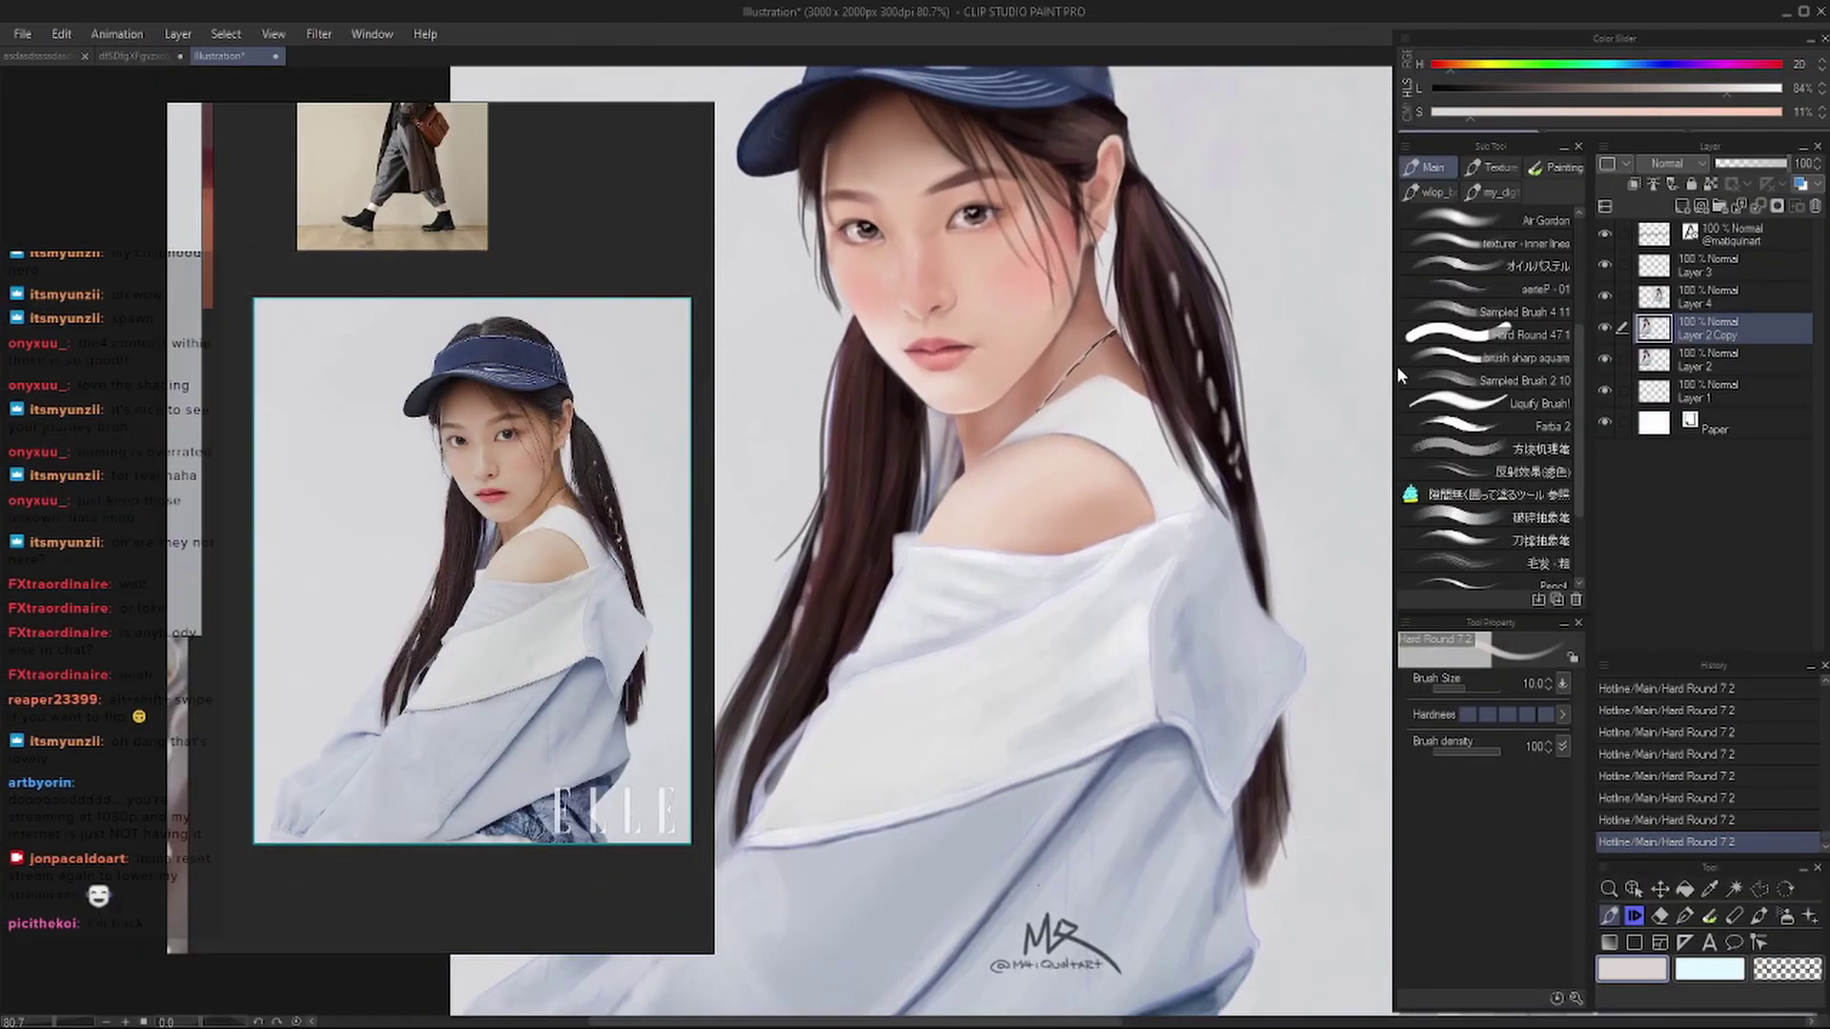
left_click_drag(1036, 266, 1053, 341)
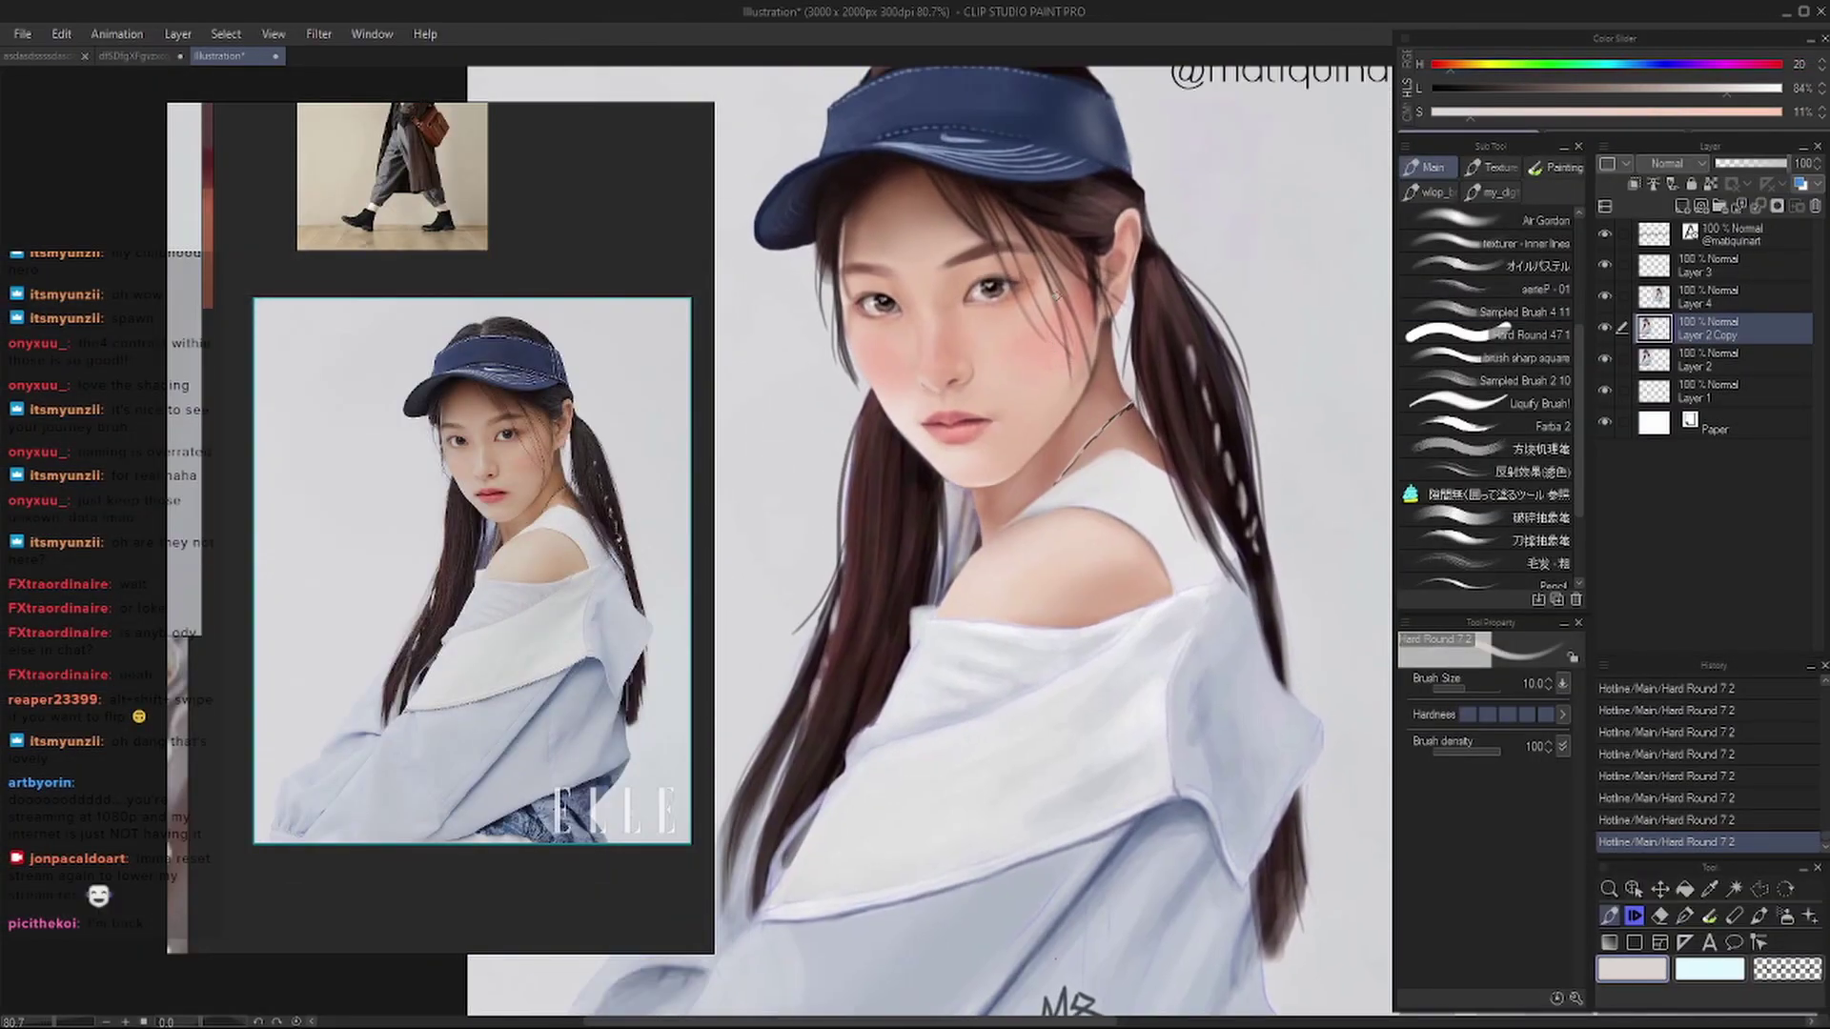
scroll(1129, 272, "down", 3)
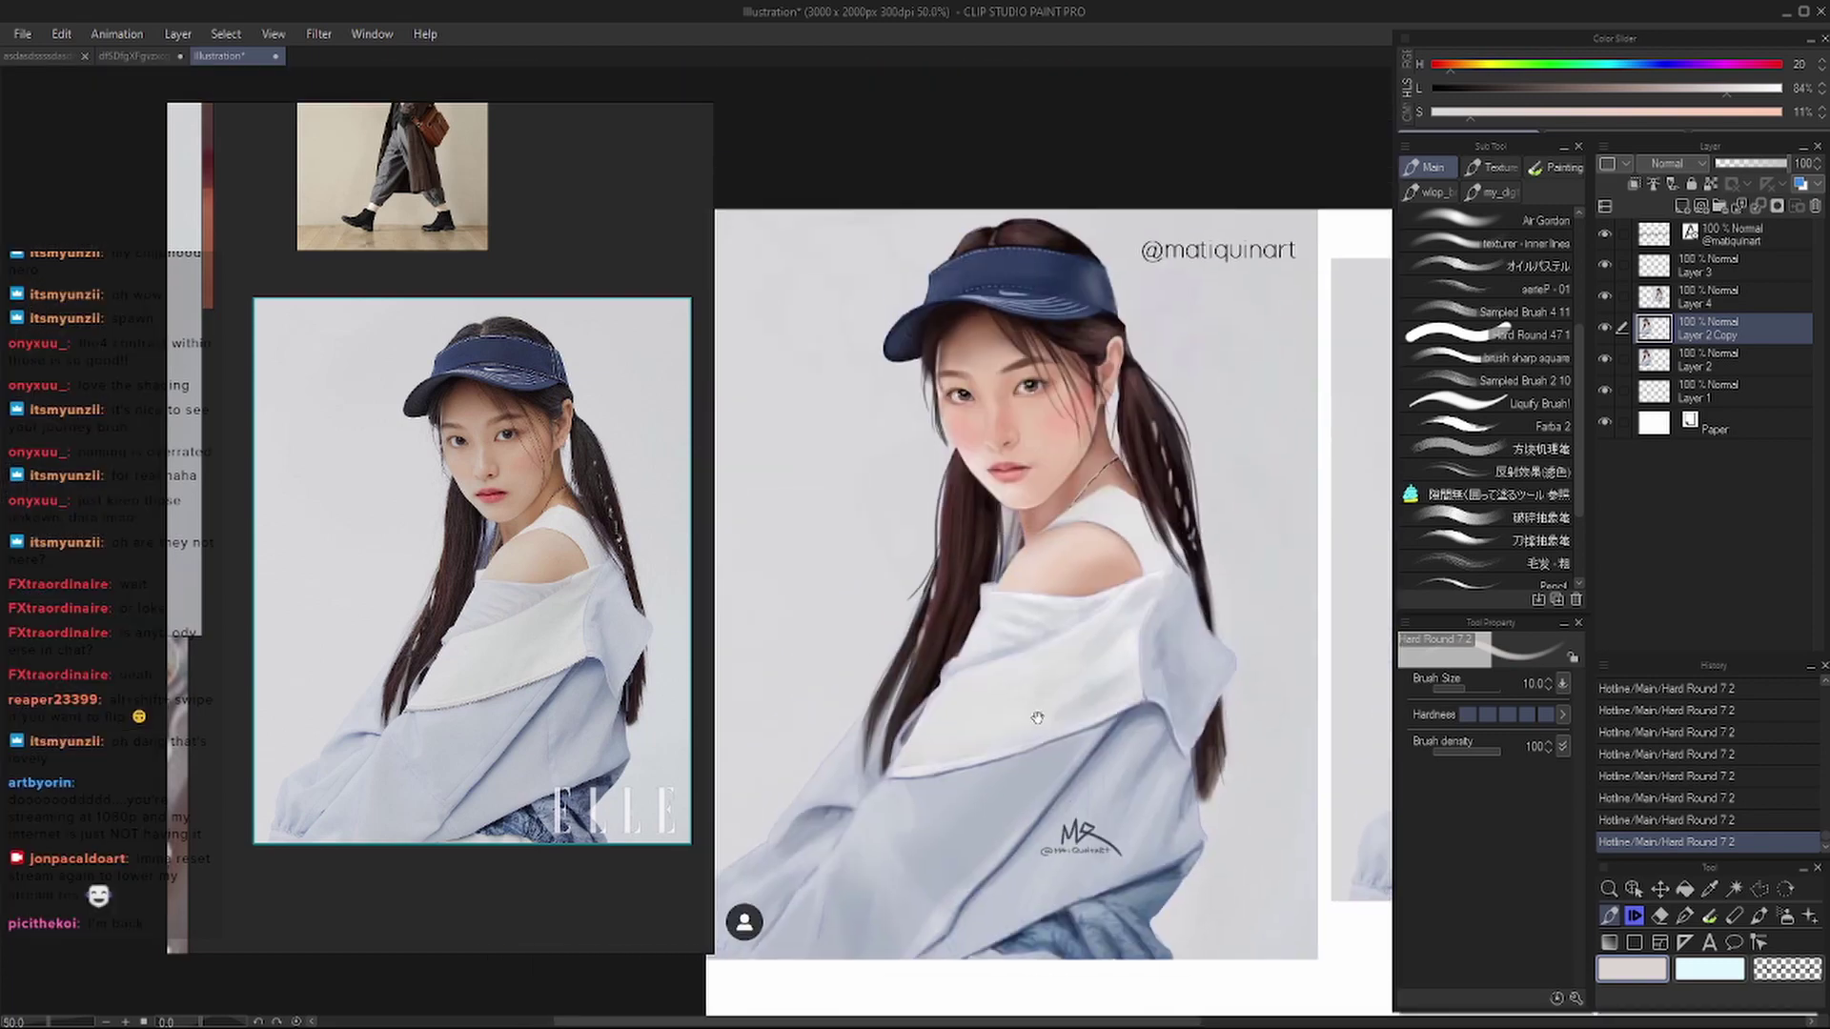
scroll(1029, 667, "up", 2)
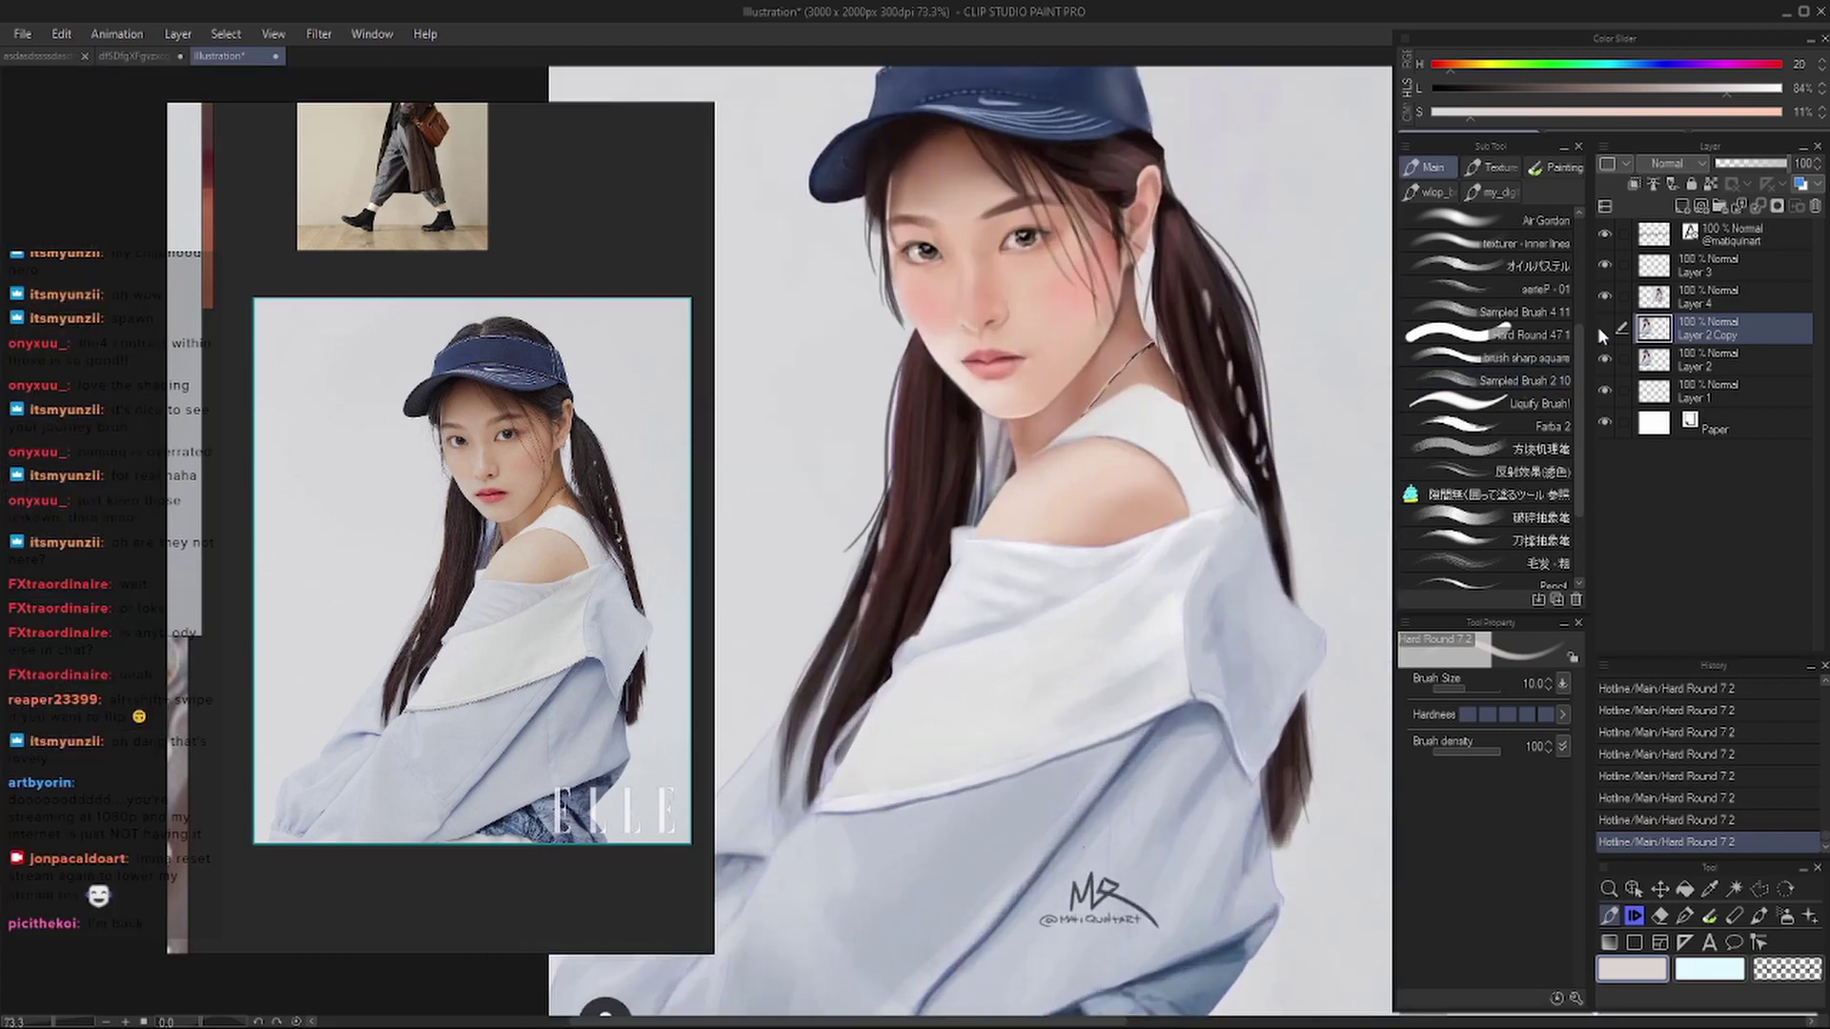
left_click(1604, 328)
left_click(1606, 329)
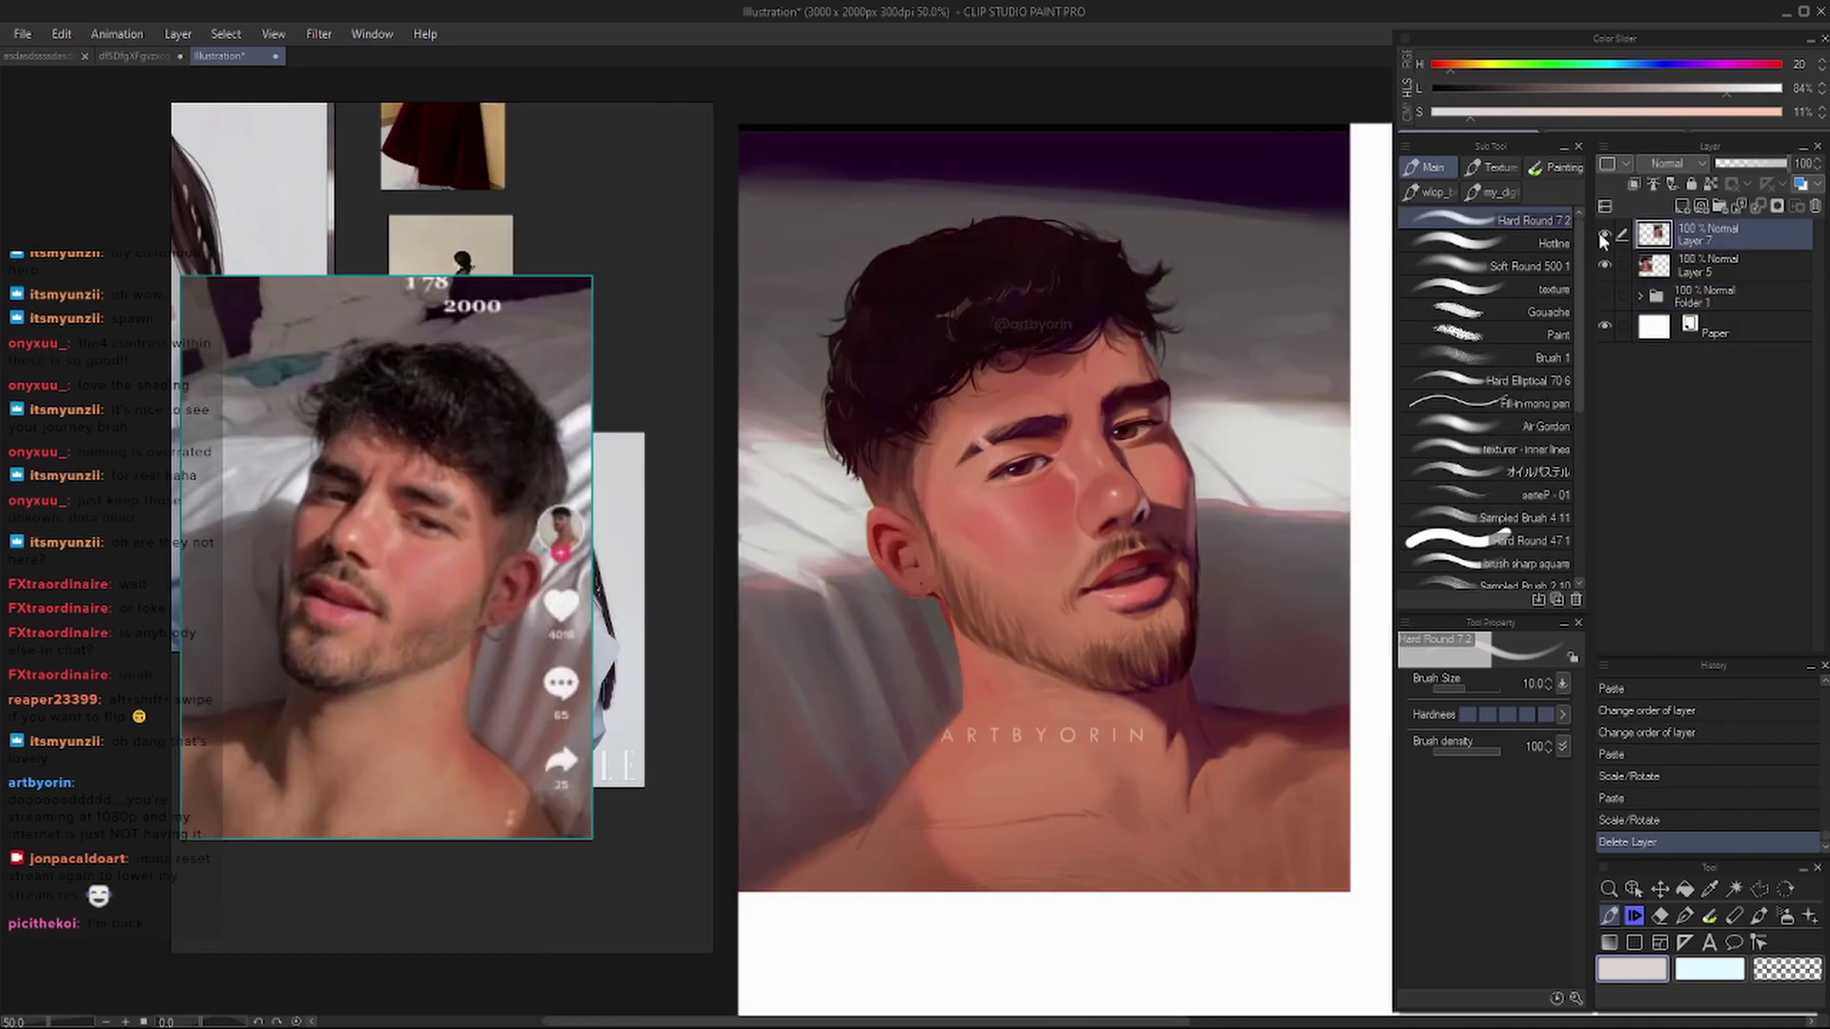
- Compare the painted portrait with the mirrored reference photo beside it, viewing the faces both whole and in close-up
key("Tab")
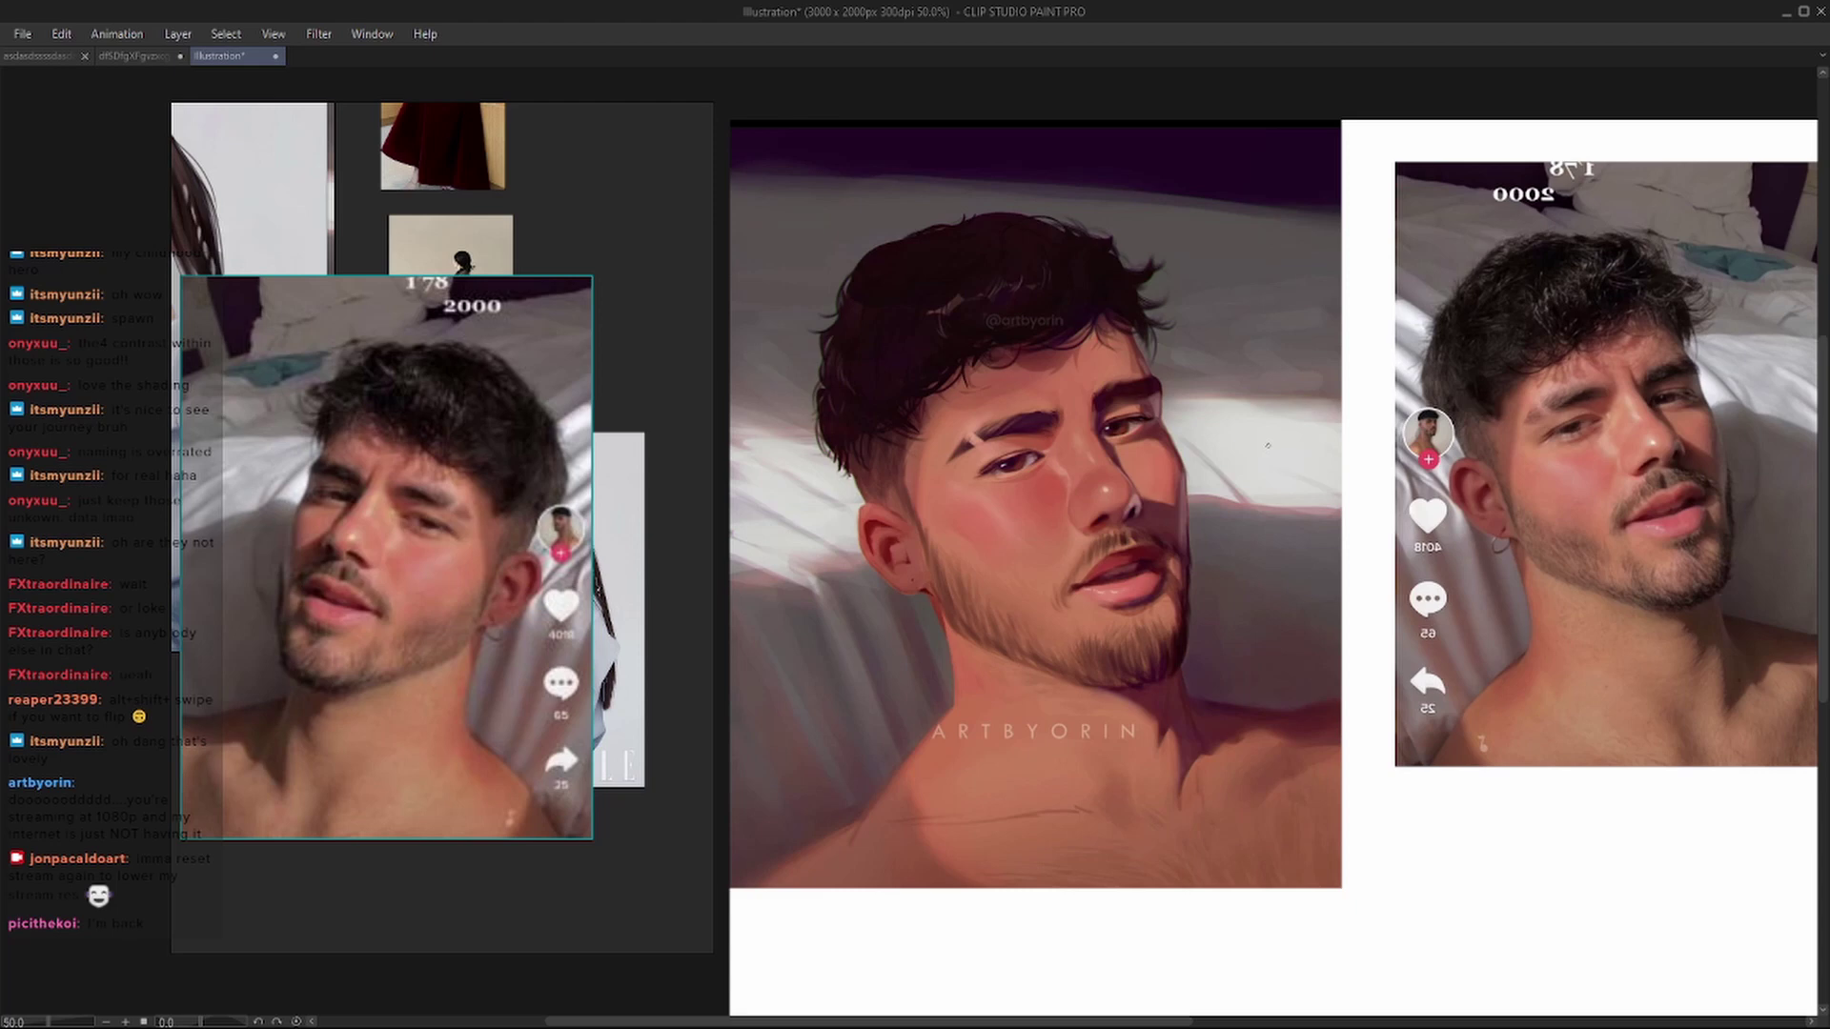
scroll(1088, 466, "down", 1)
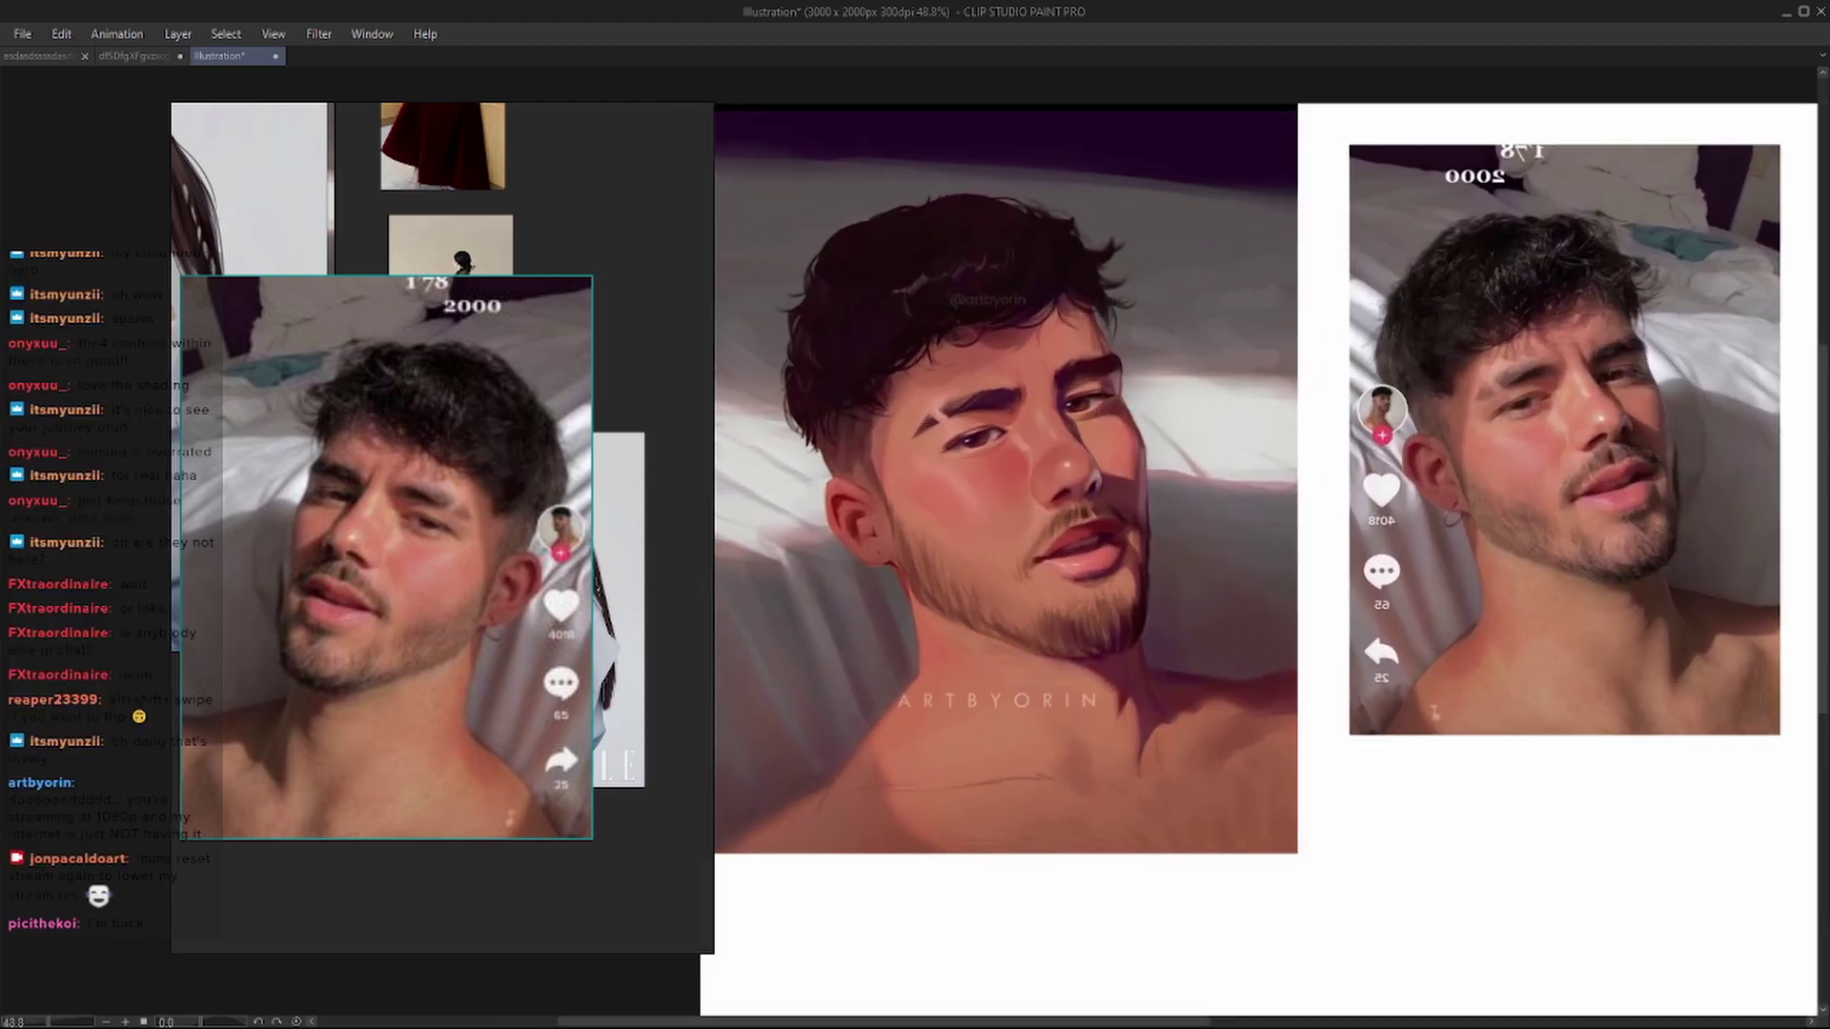
scroll(1016, 544, "up", 2)
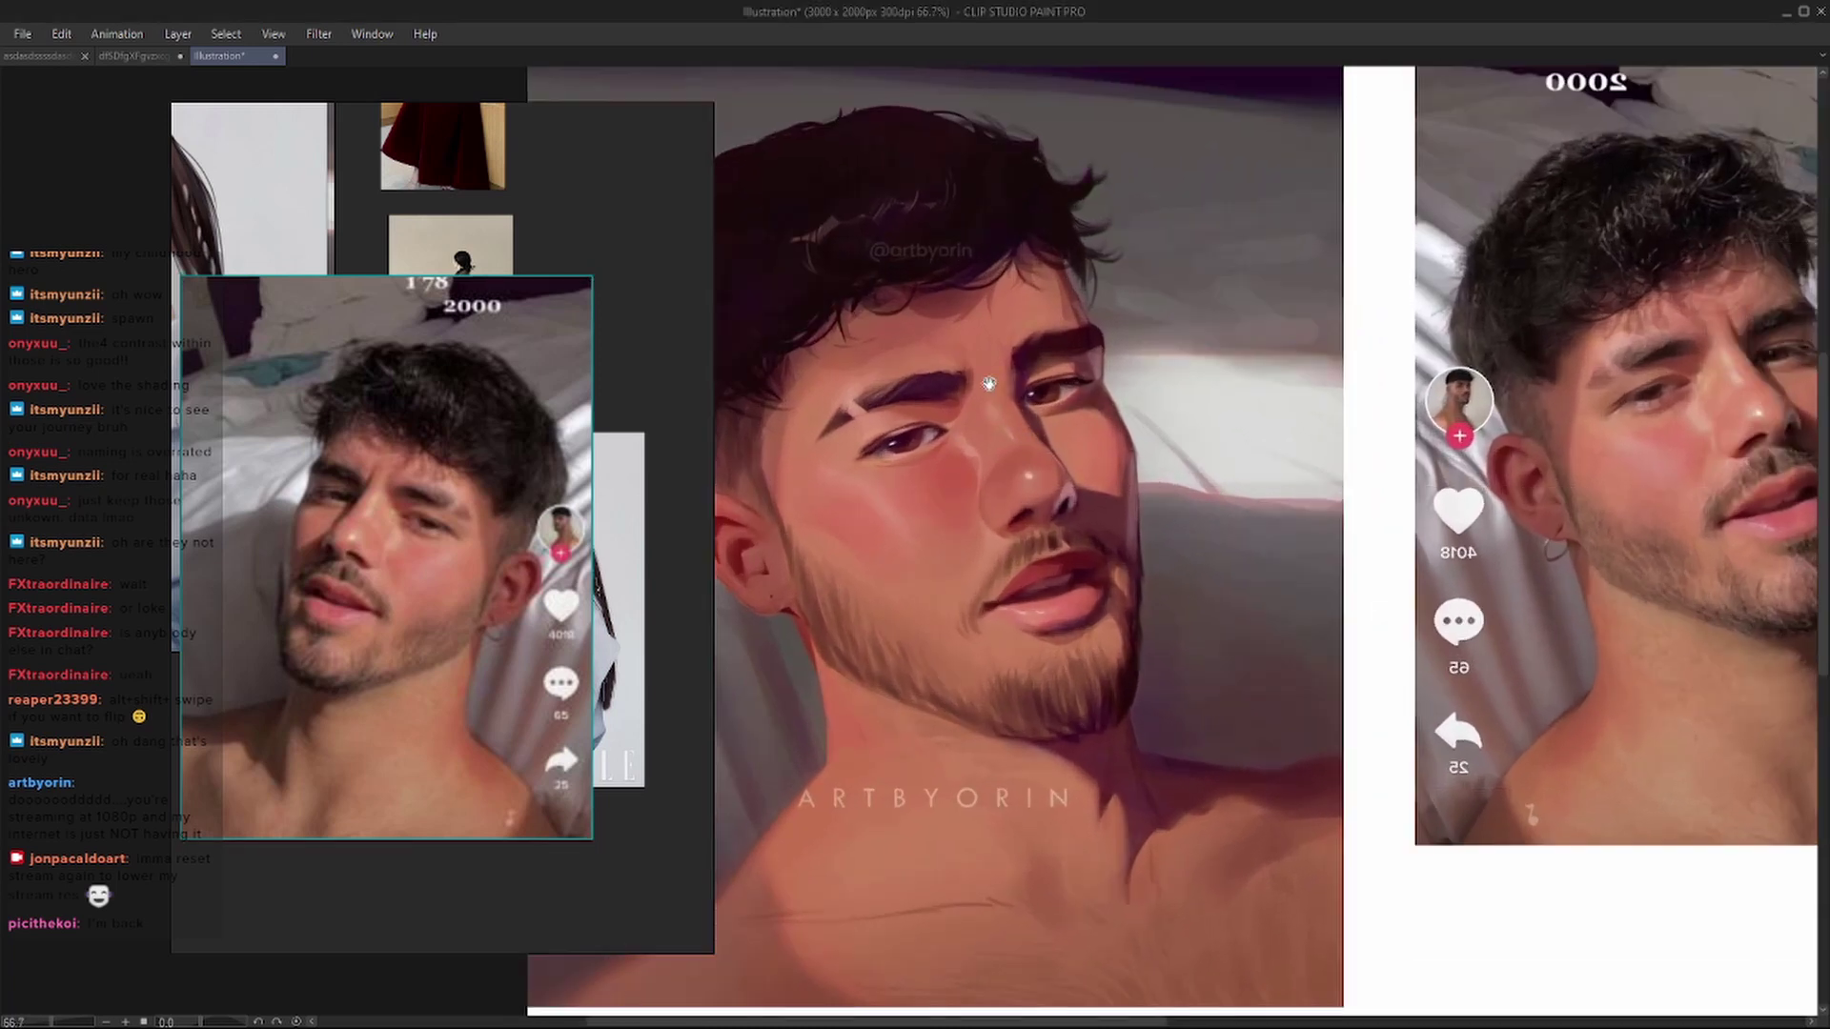
left_click_drag(989, 383, 970, 369)
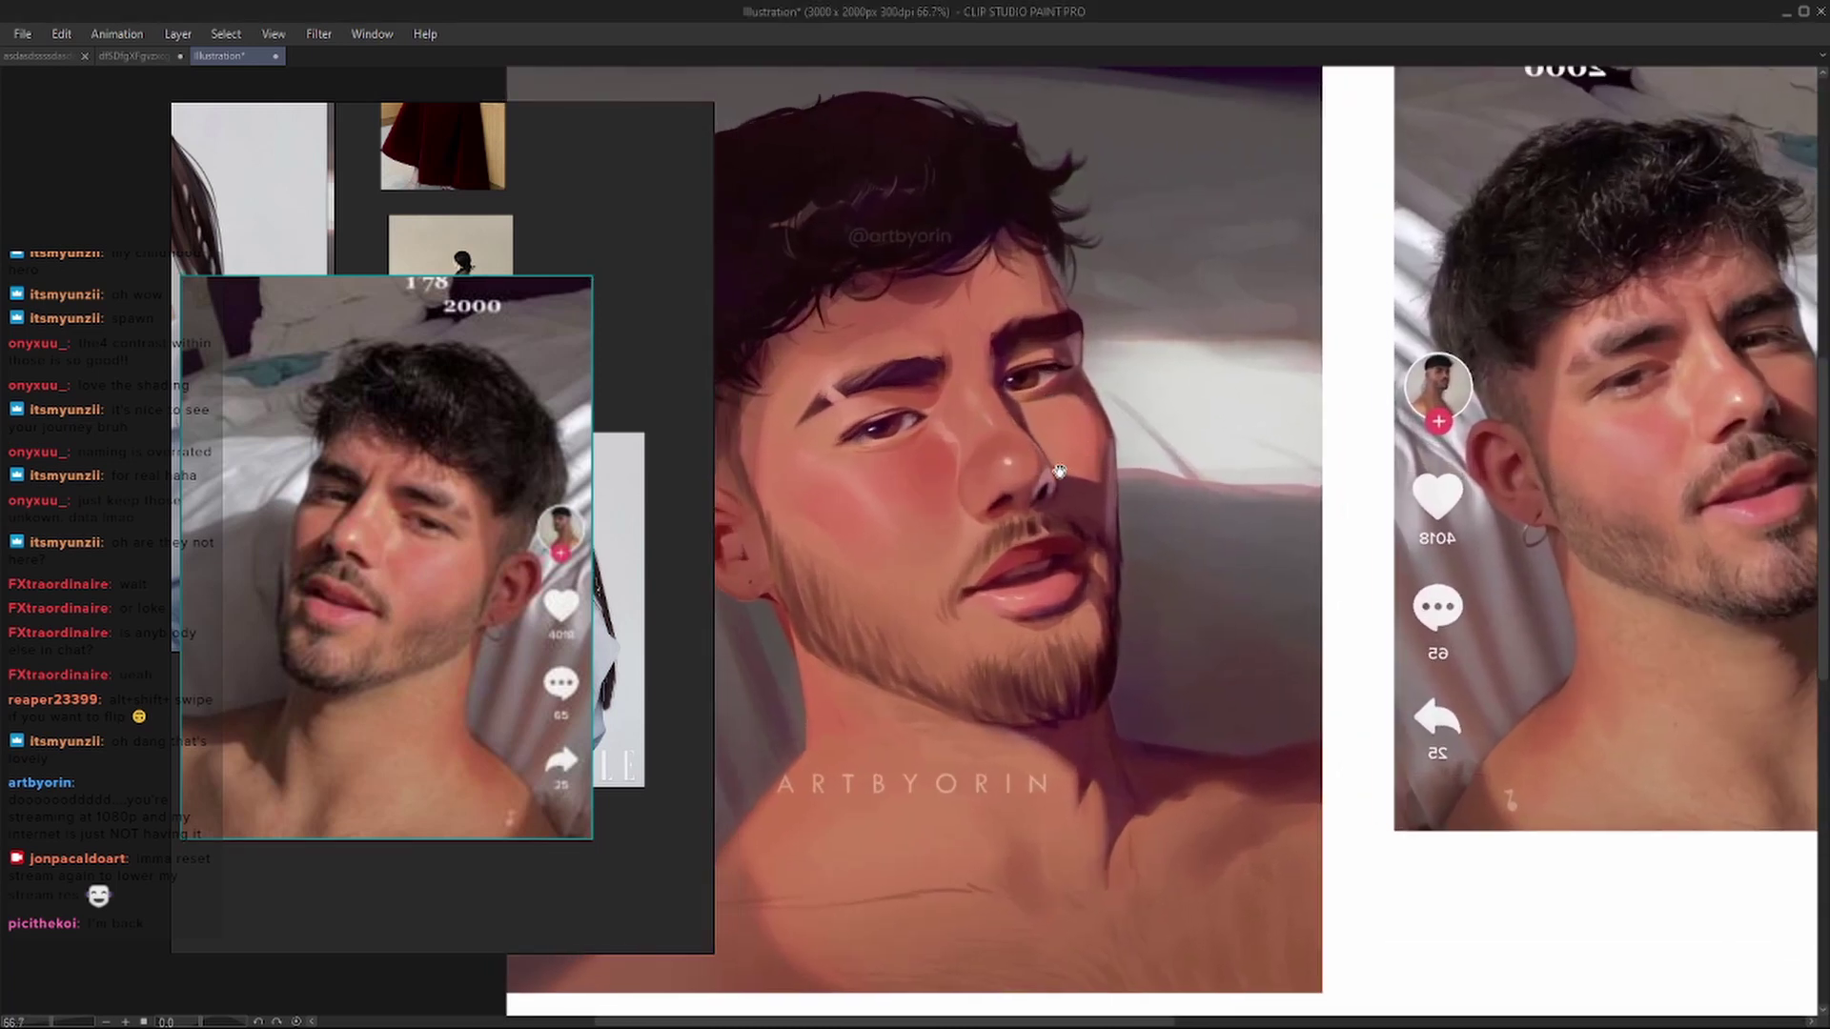
scroll(1204, 598, "up", 1)
scroll(1192, 608, "down", 1)
key("Tab")
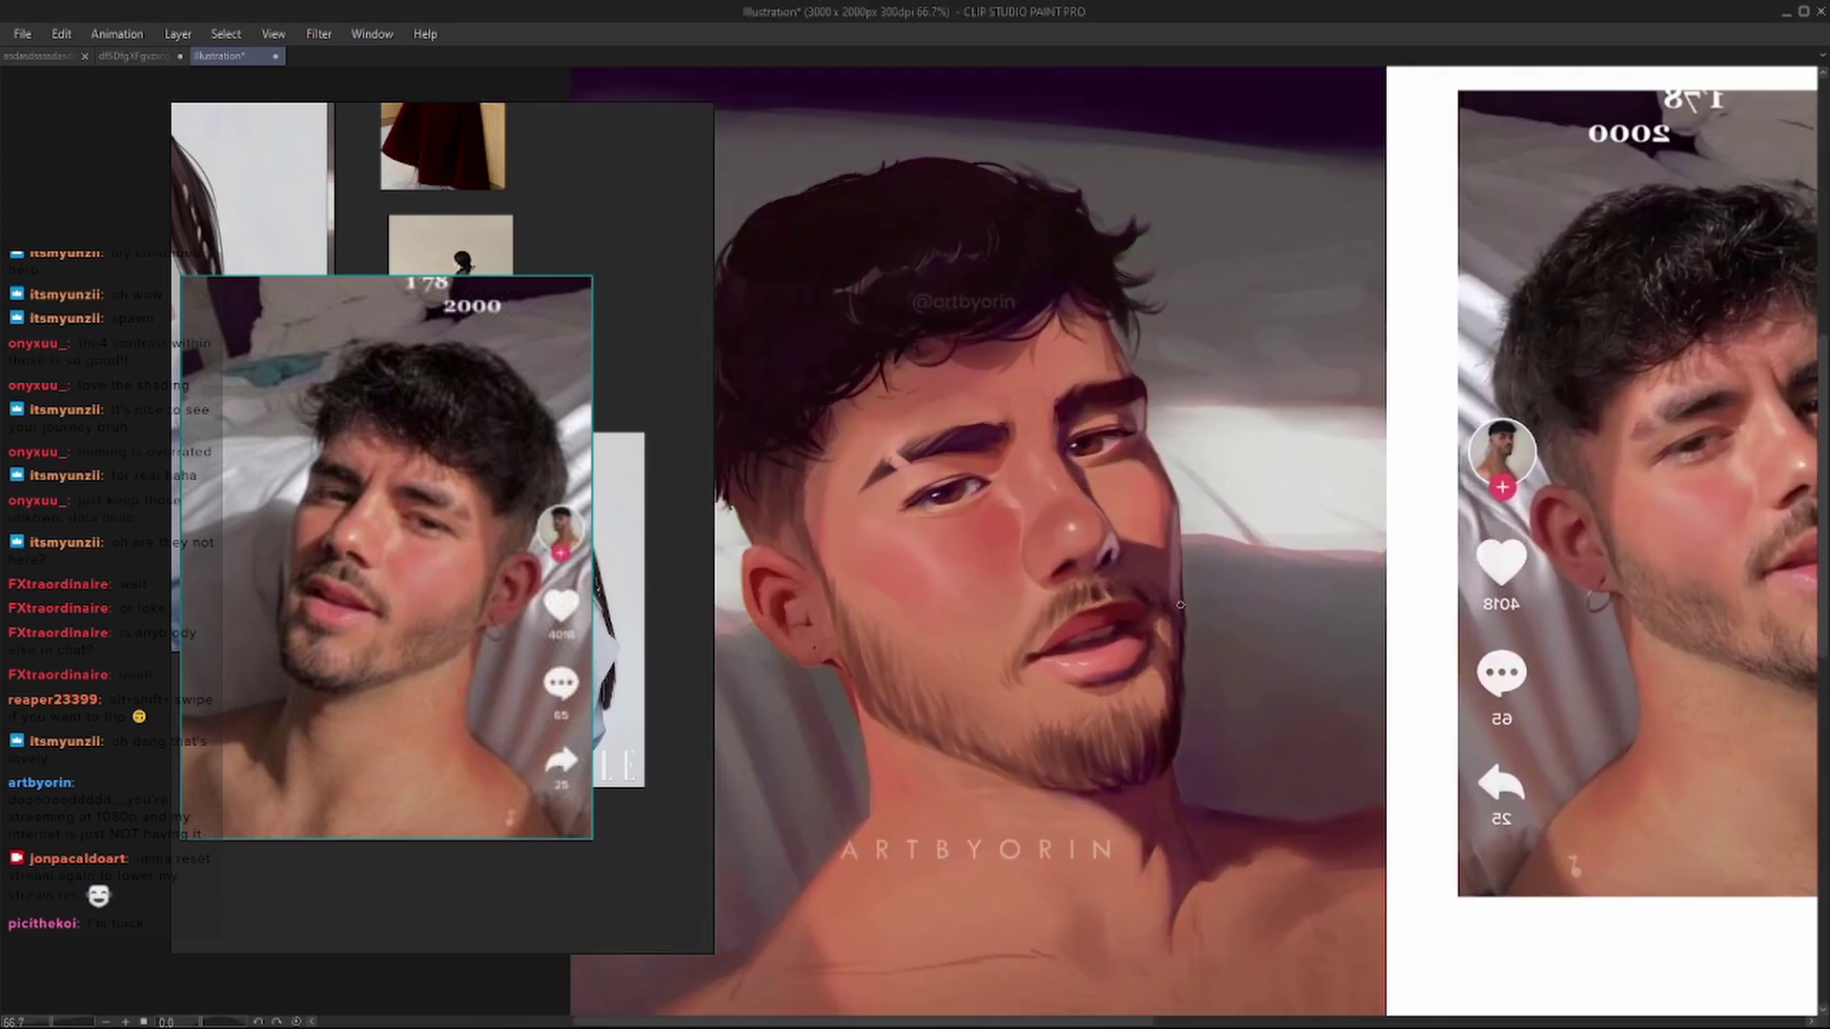
key("Tab")
scroll(1215, 501, "down", 2)
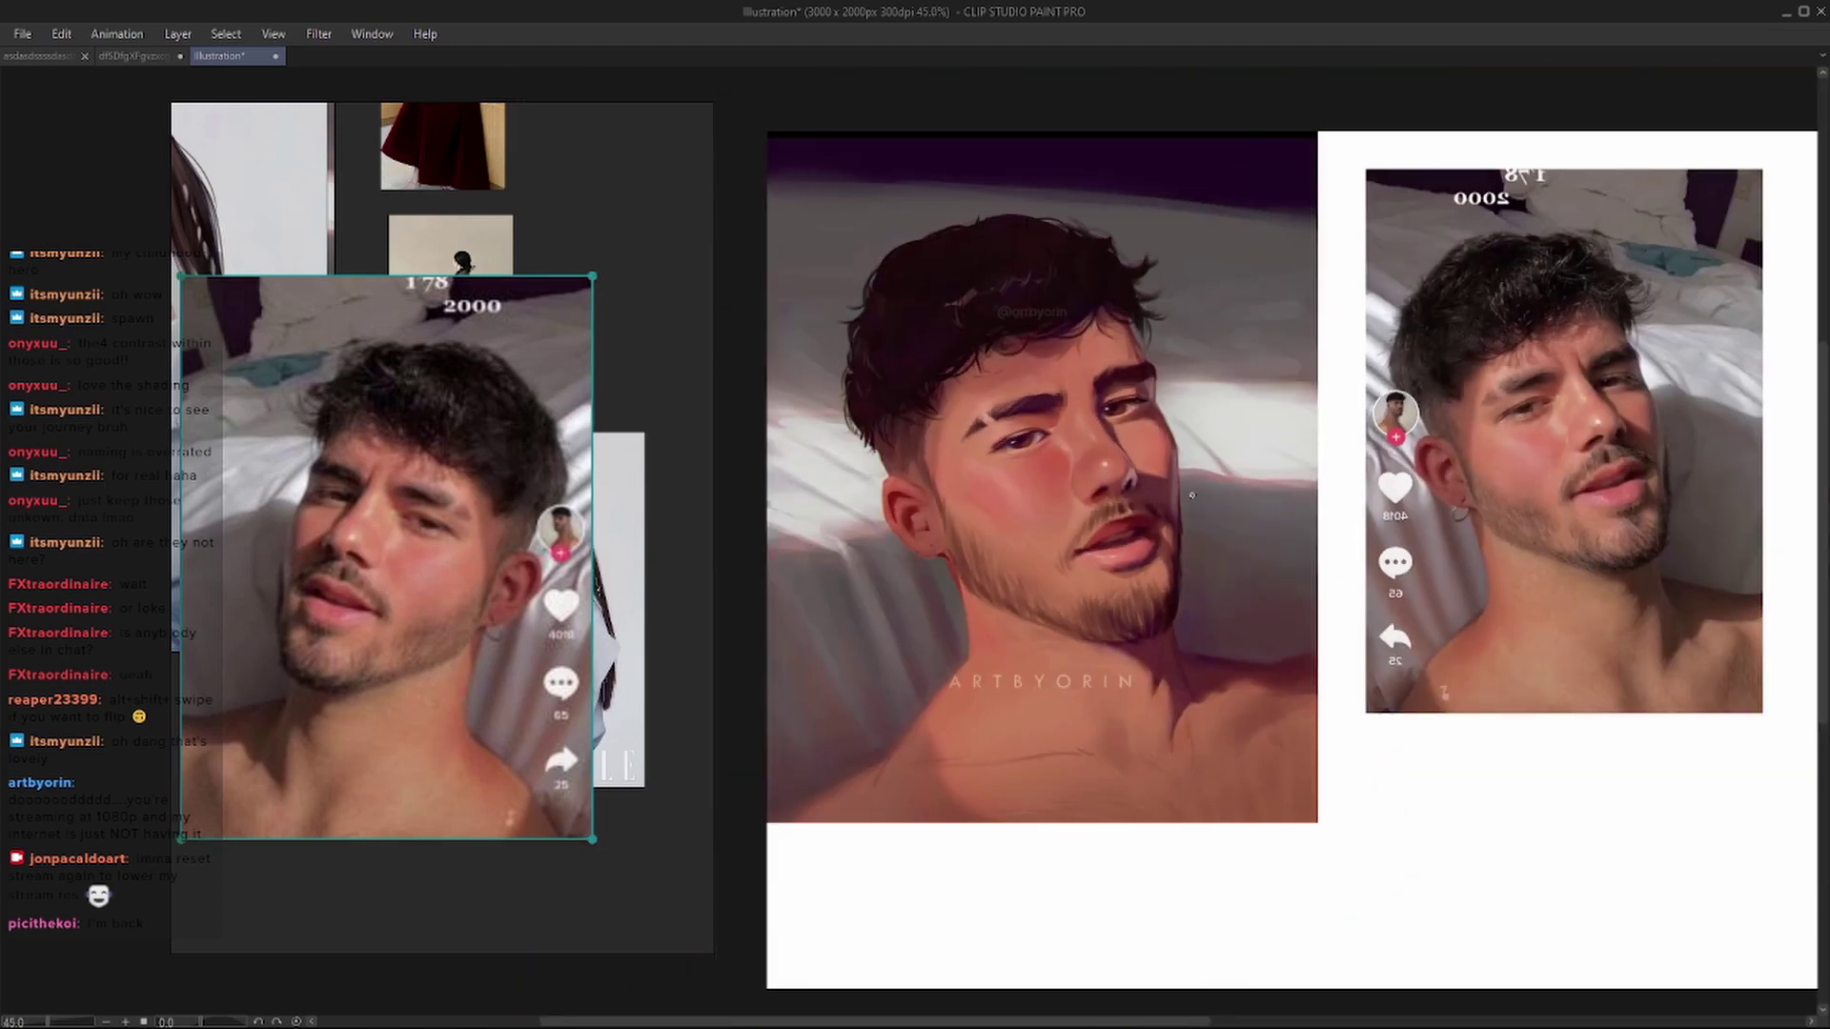
scroll(1209, 375, "up", 2)
scroll(1098, 361, "up", 1)
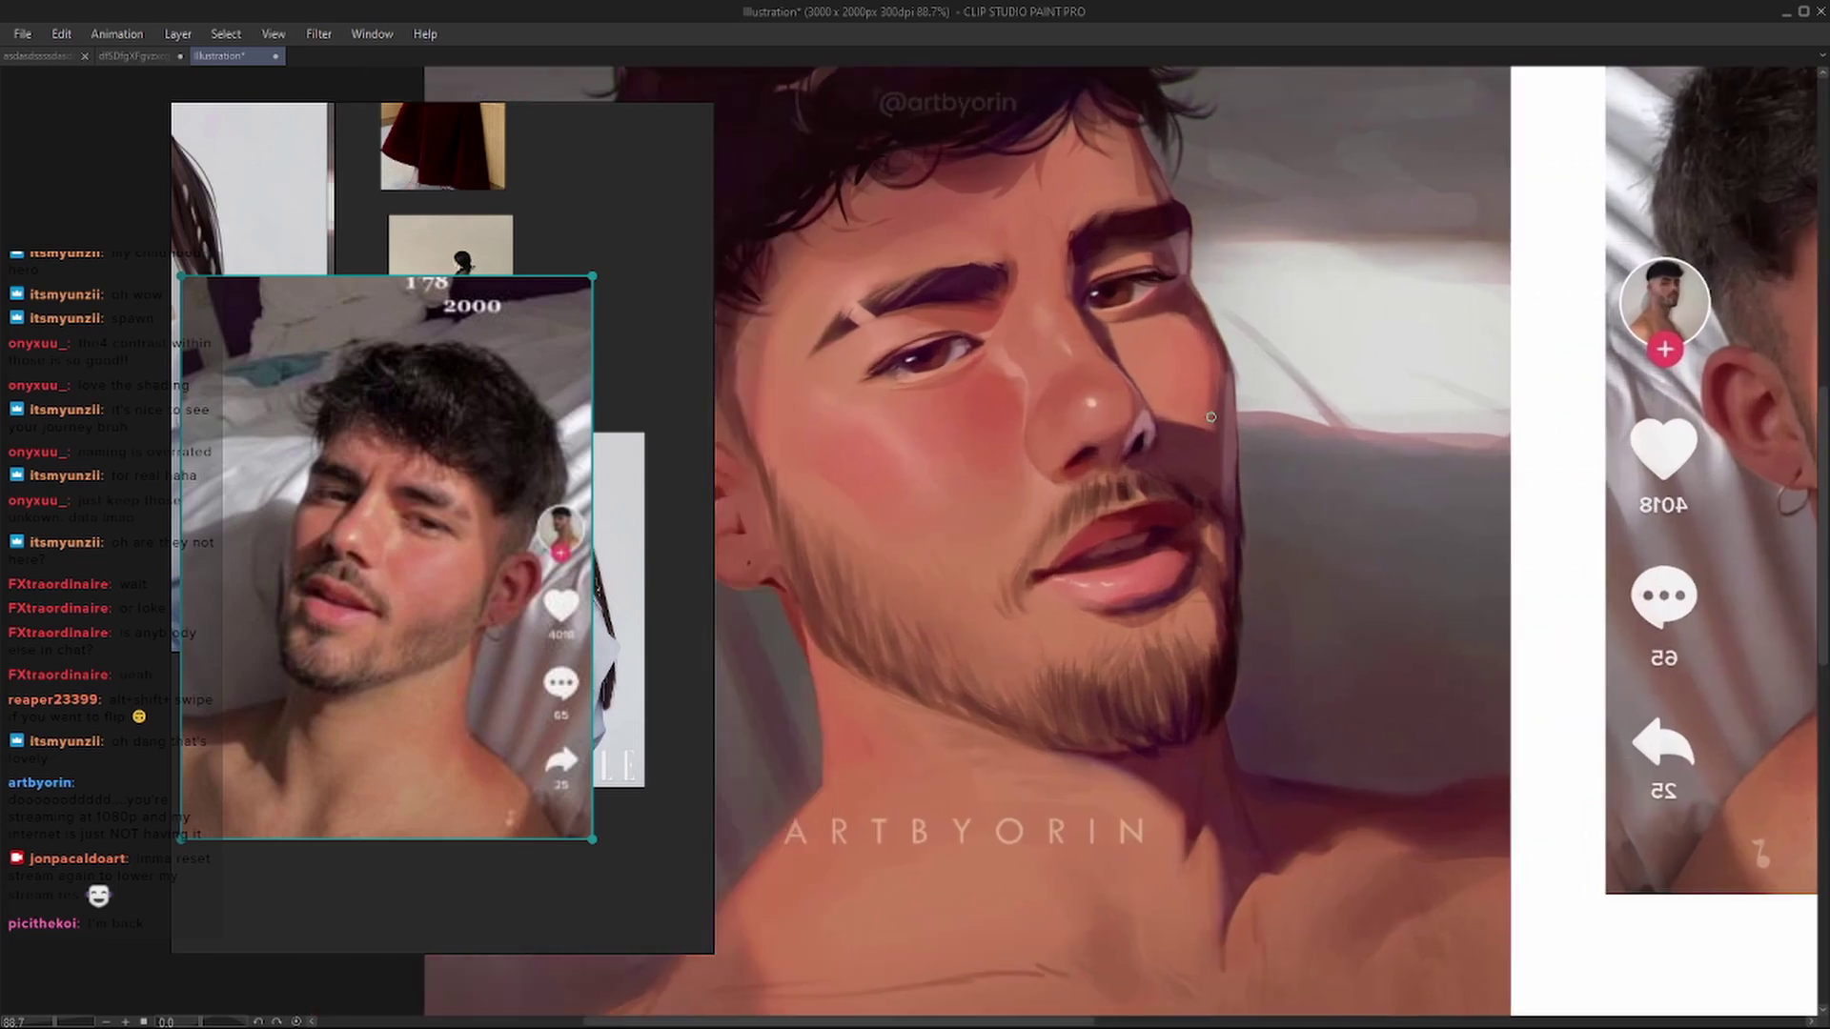
- Add a new layer above Layer 7 and set the colour to red with hue 0, lightness 56% and saturation 99%
key("Tab")
left_click(1697, 232)
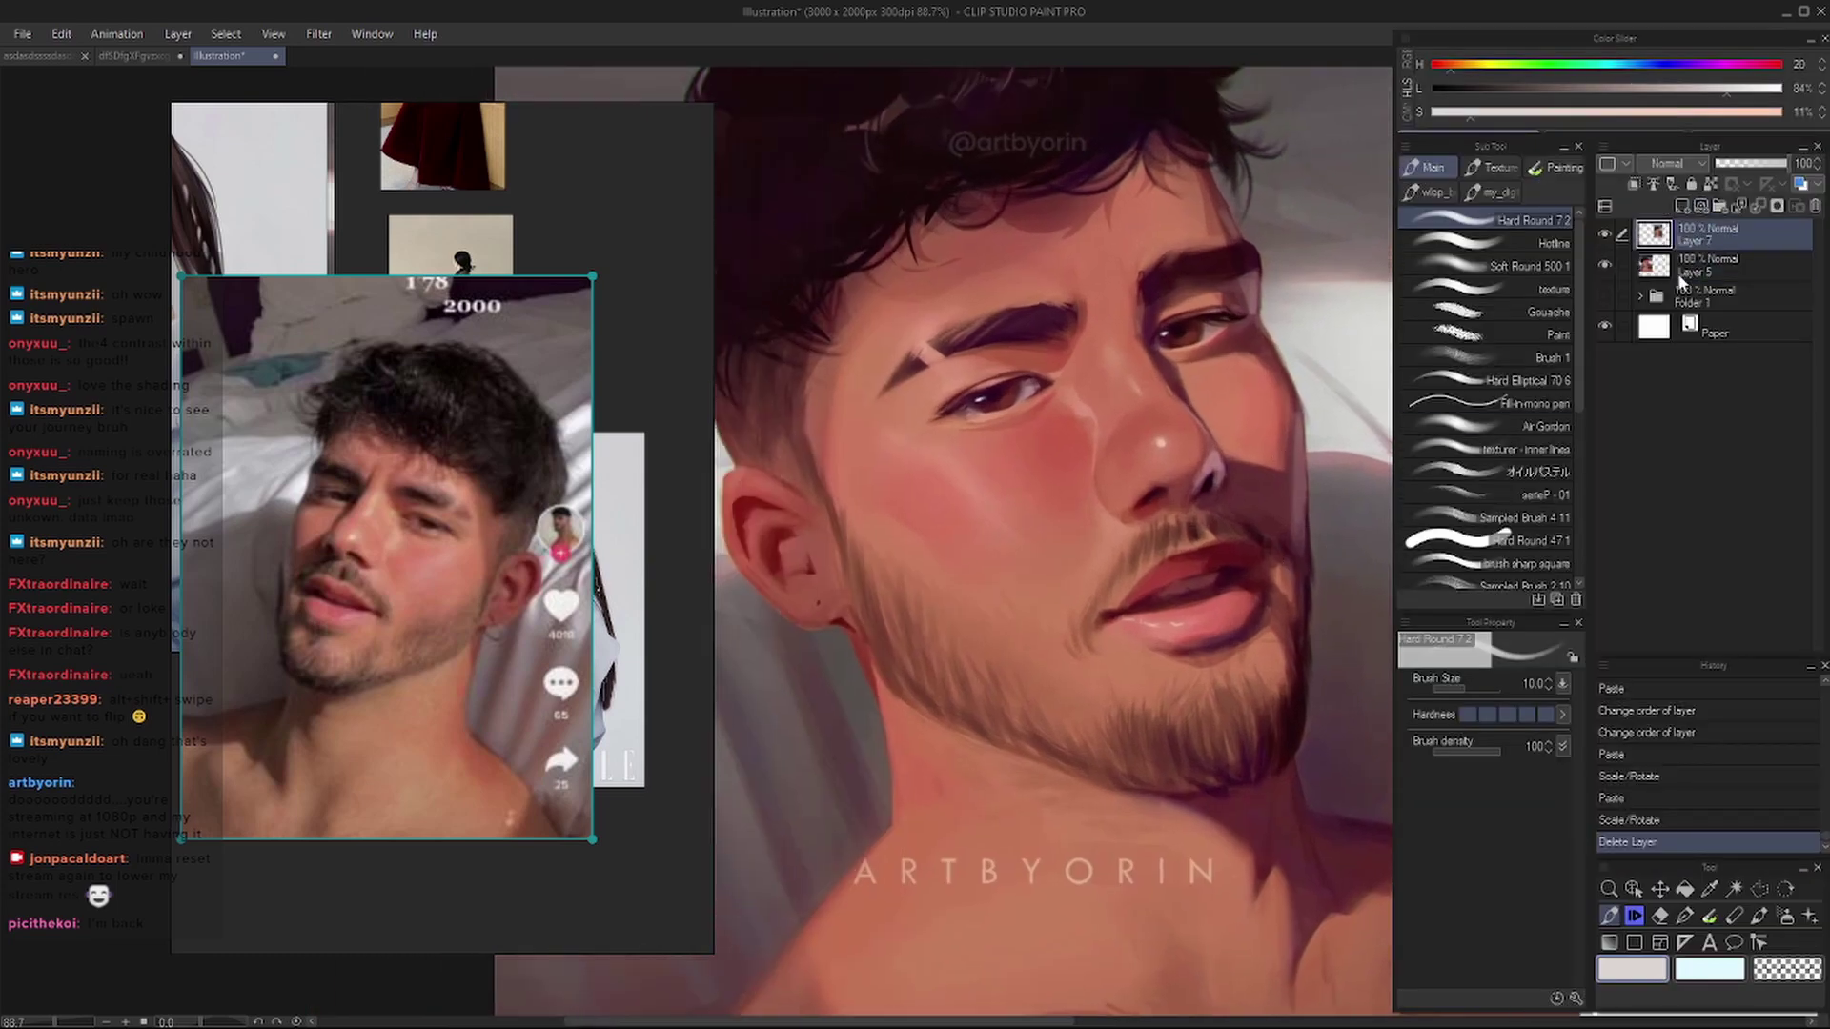
left_click(1686, 204)
left_click(1783, 111)
left_click(1660, 86)
key("Tab")
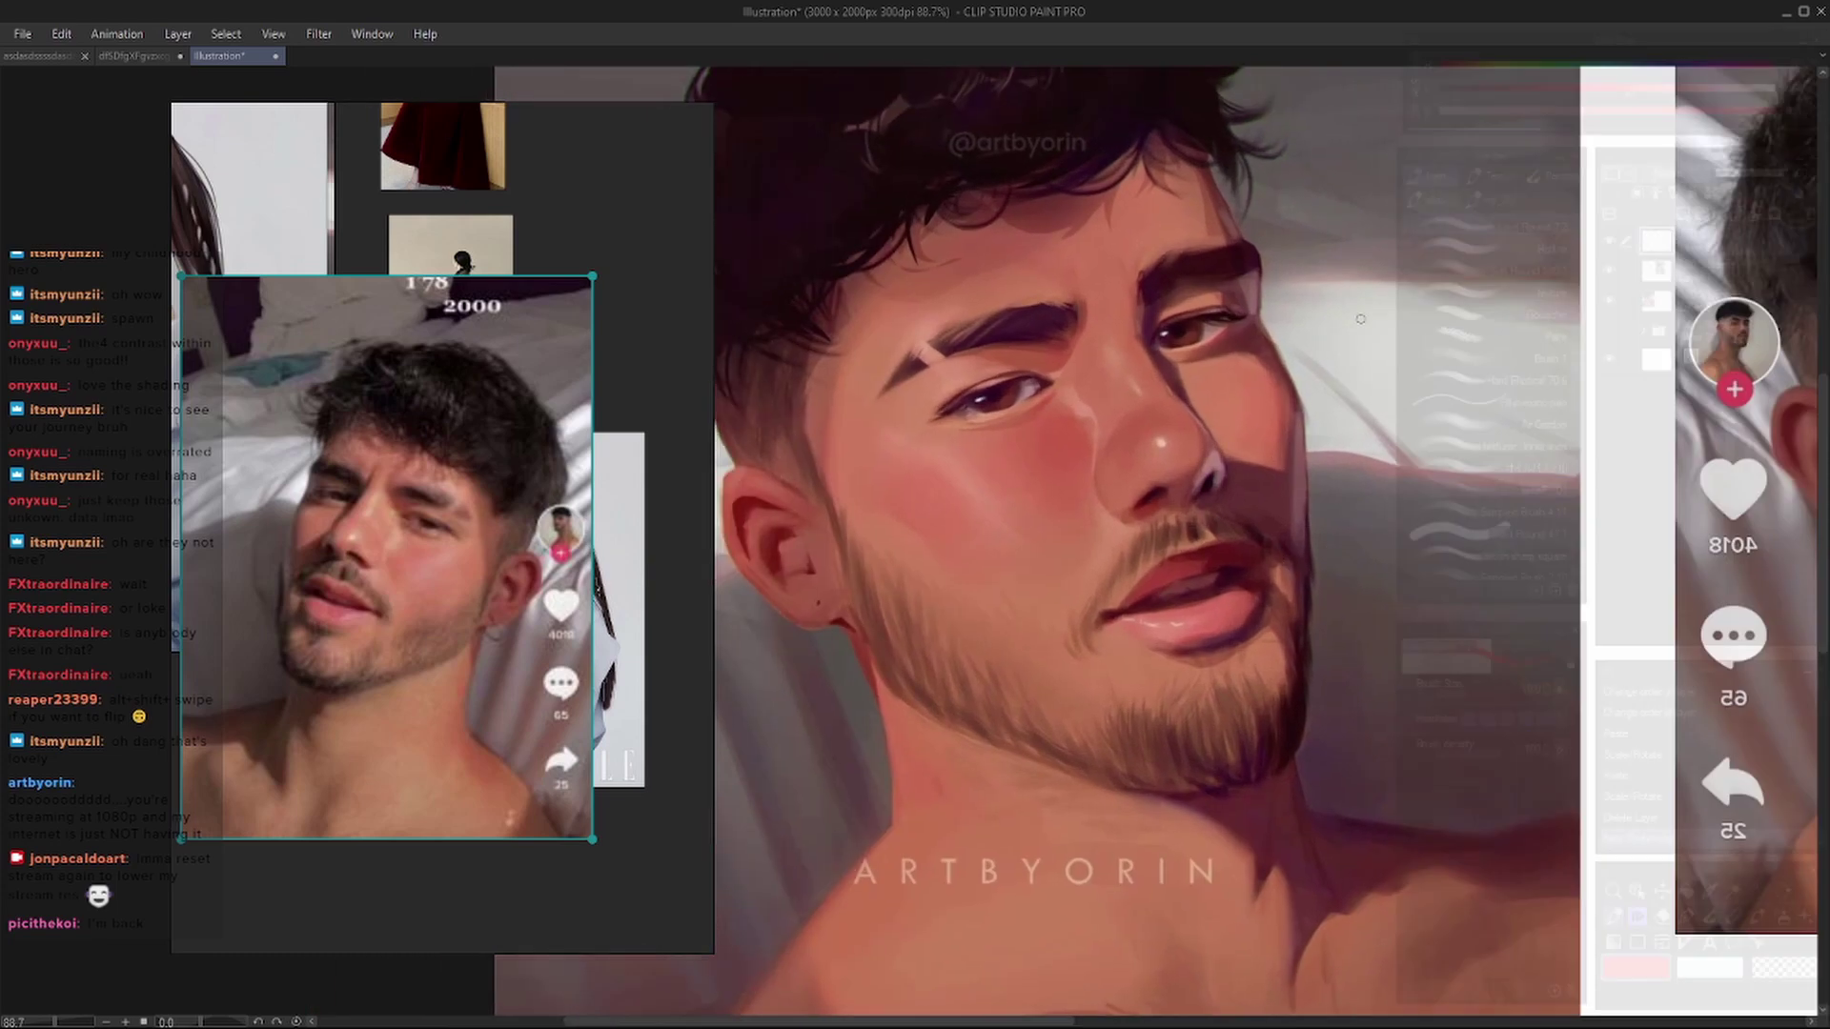
- Outline the planes of the portrait's nose bridge in red up to the brows, circling the nose tip and undoing the circle
scroll(1172, 363, "up", 2)
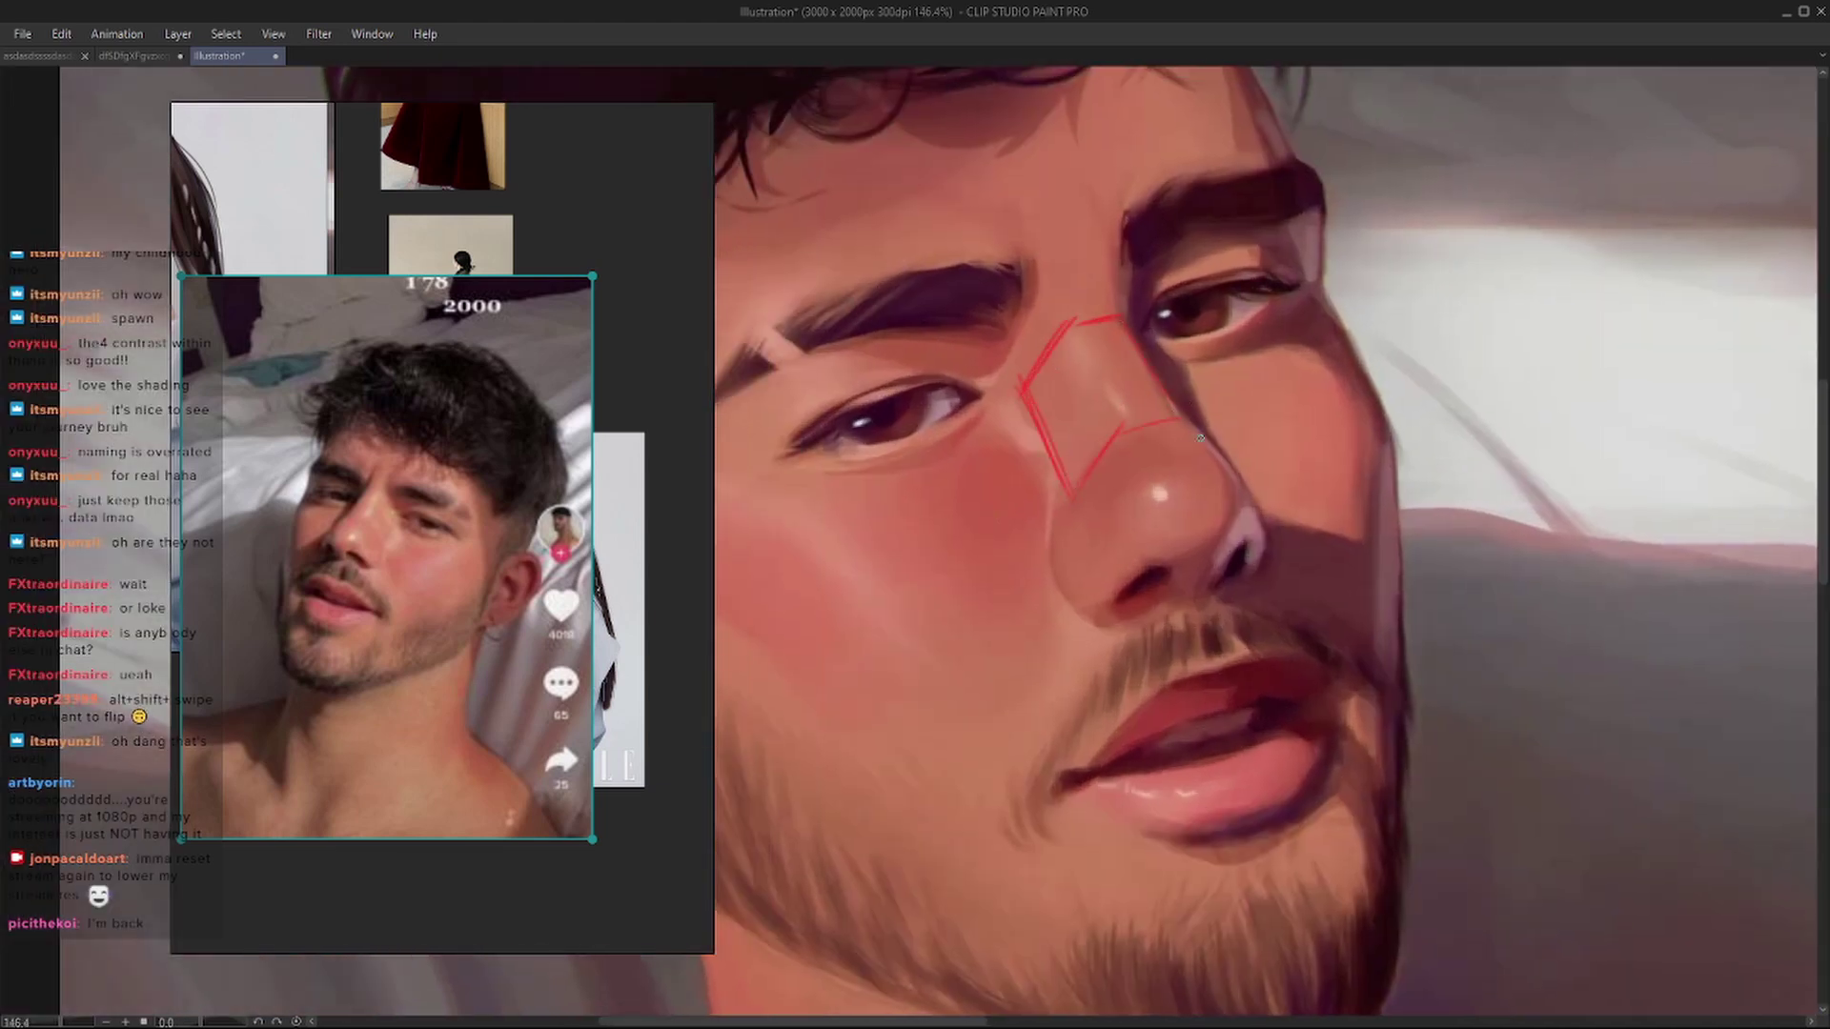
left_click_drag(1069, 326, 1128, 415)
mouse_move(1161, 515)
left_mouse_down()
mouse_move(1115, 484)
mouse_move(1125, 386)
mouse_move(1058, 400)
left_mouse_up()
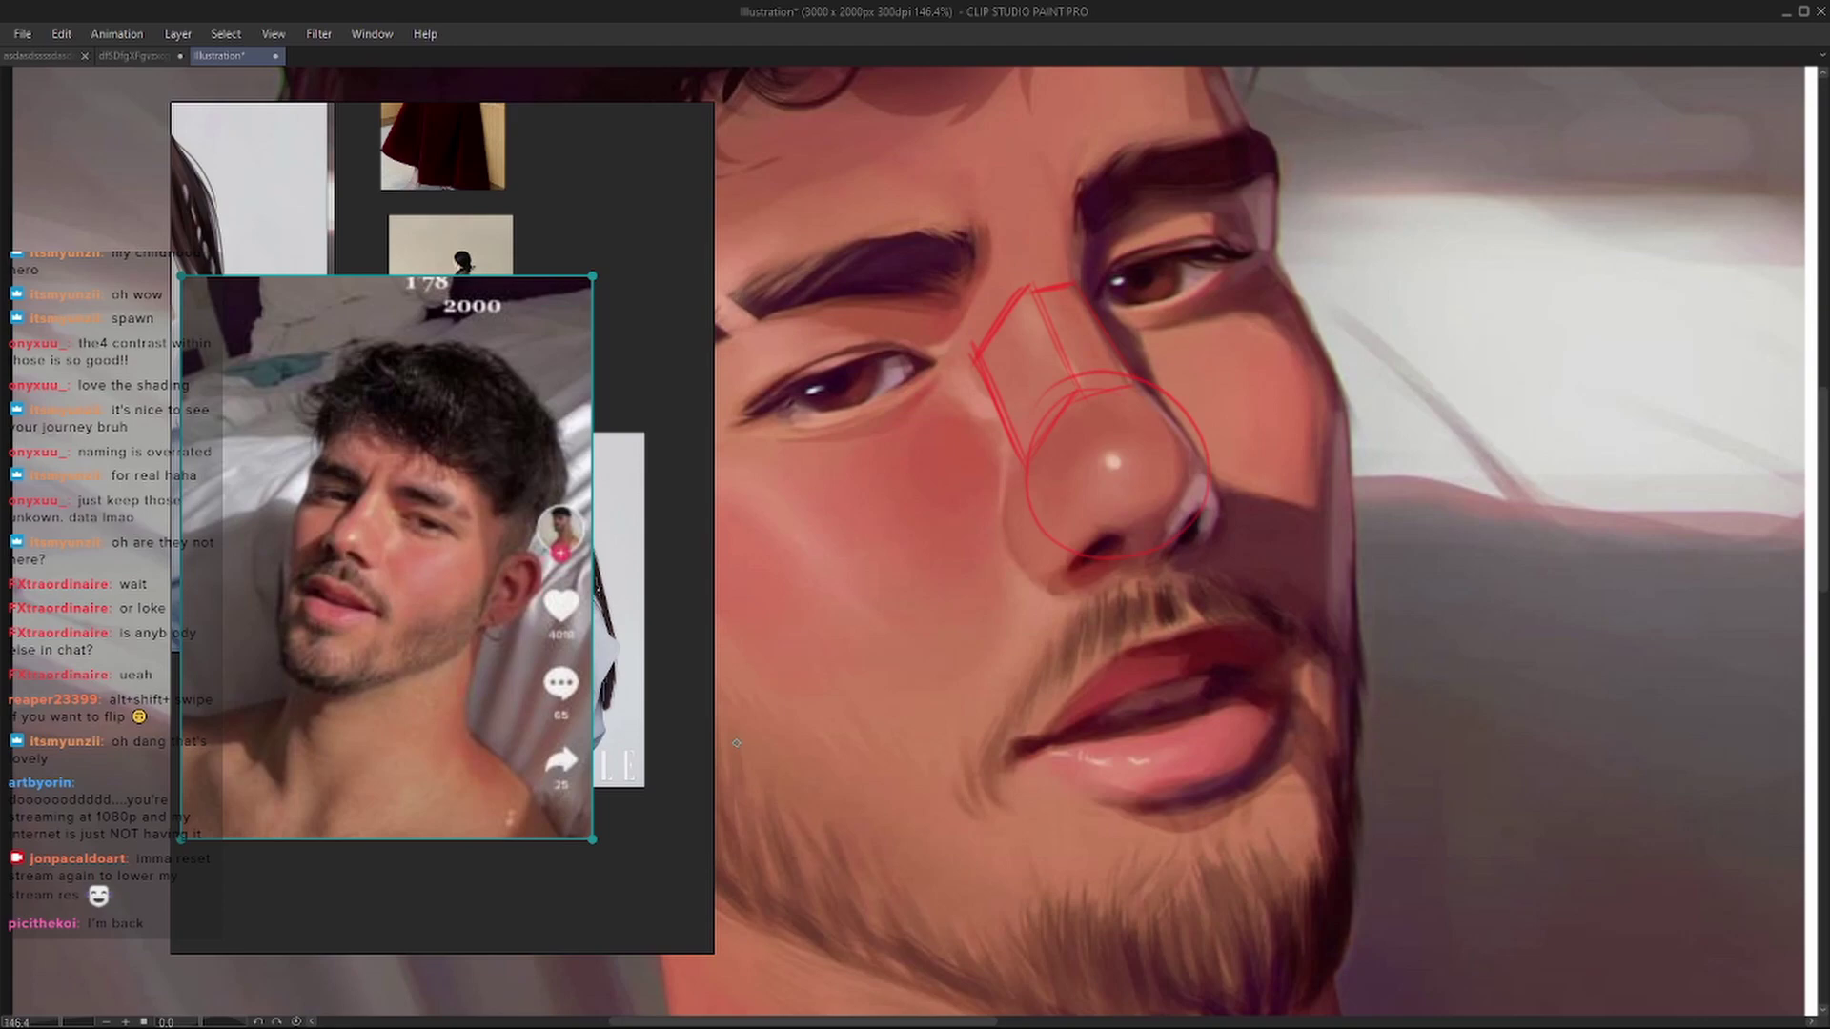
key("ctrl+z")
key("ctrl+minus")
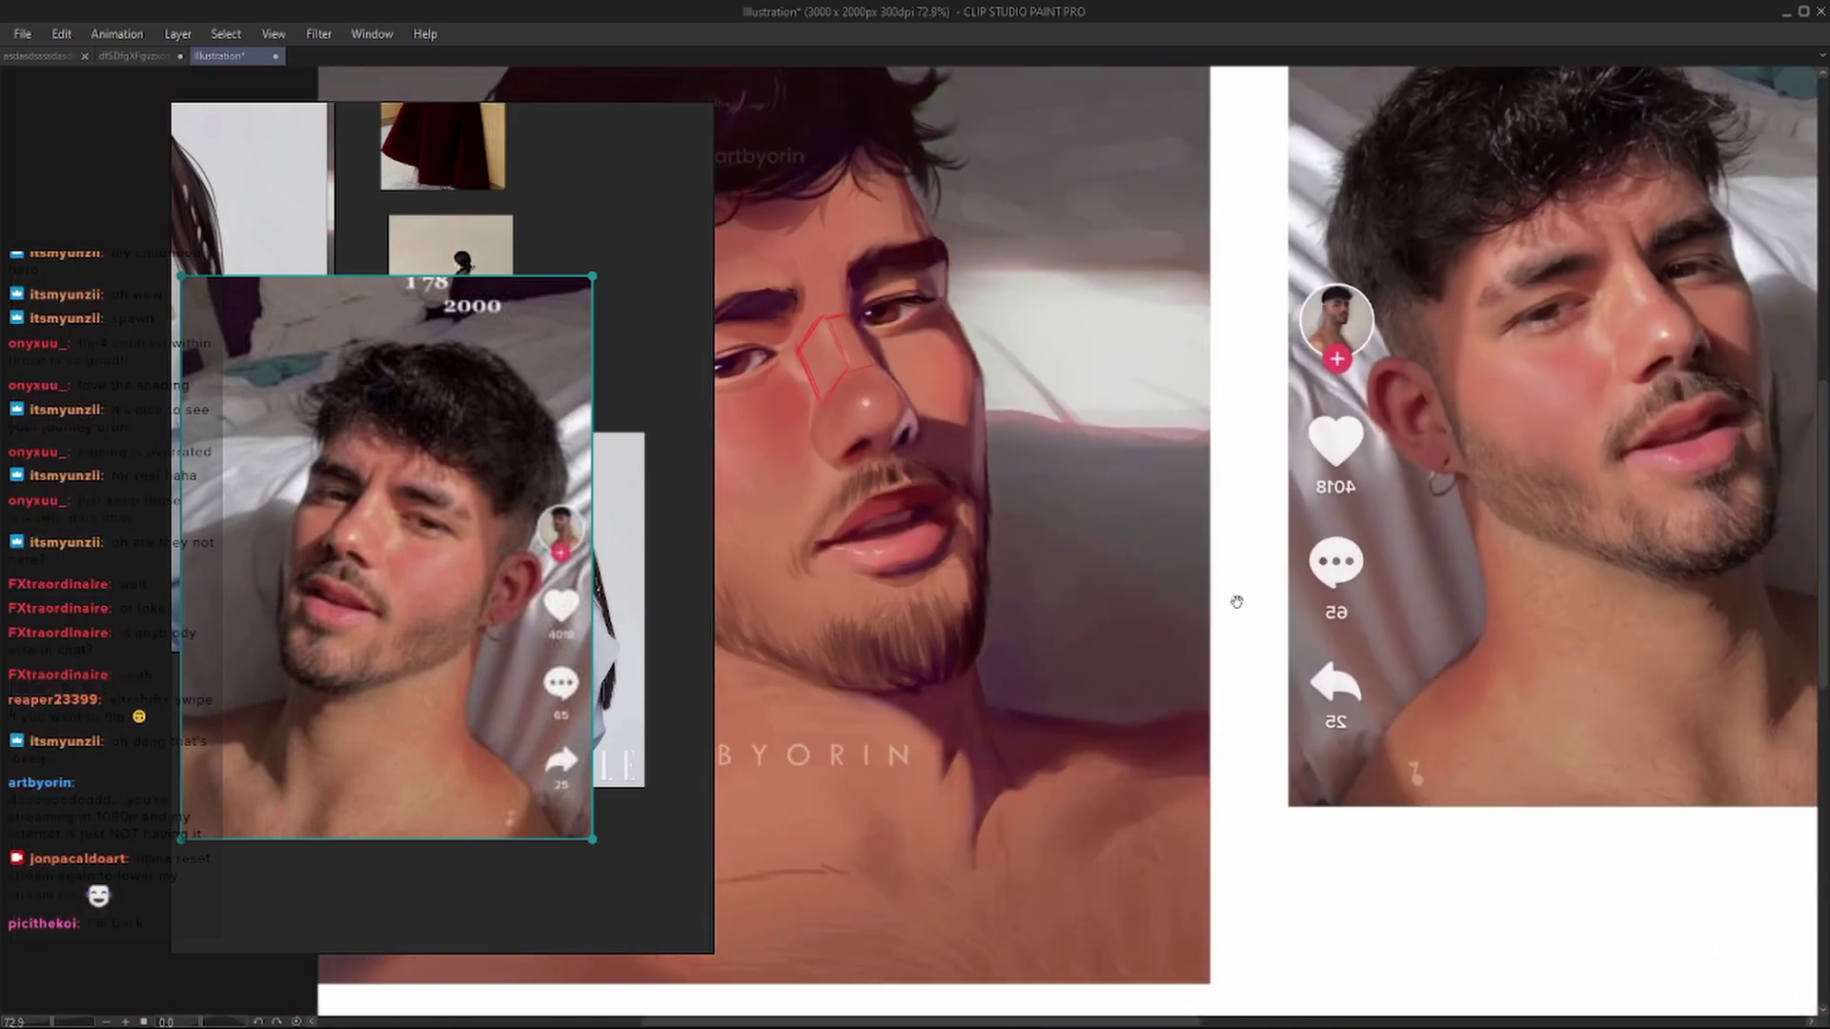
left_click_drag(1237, 603, 950, 395)
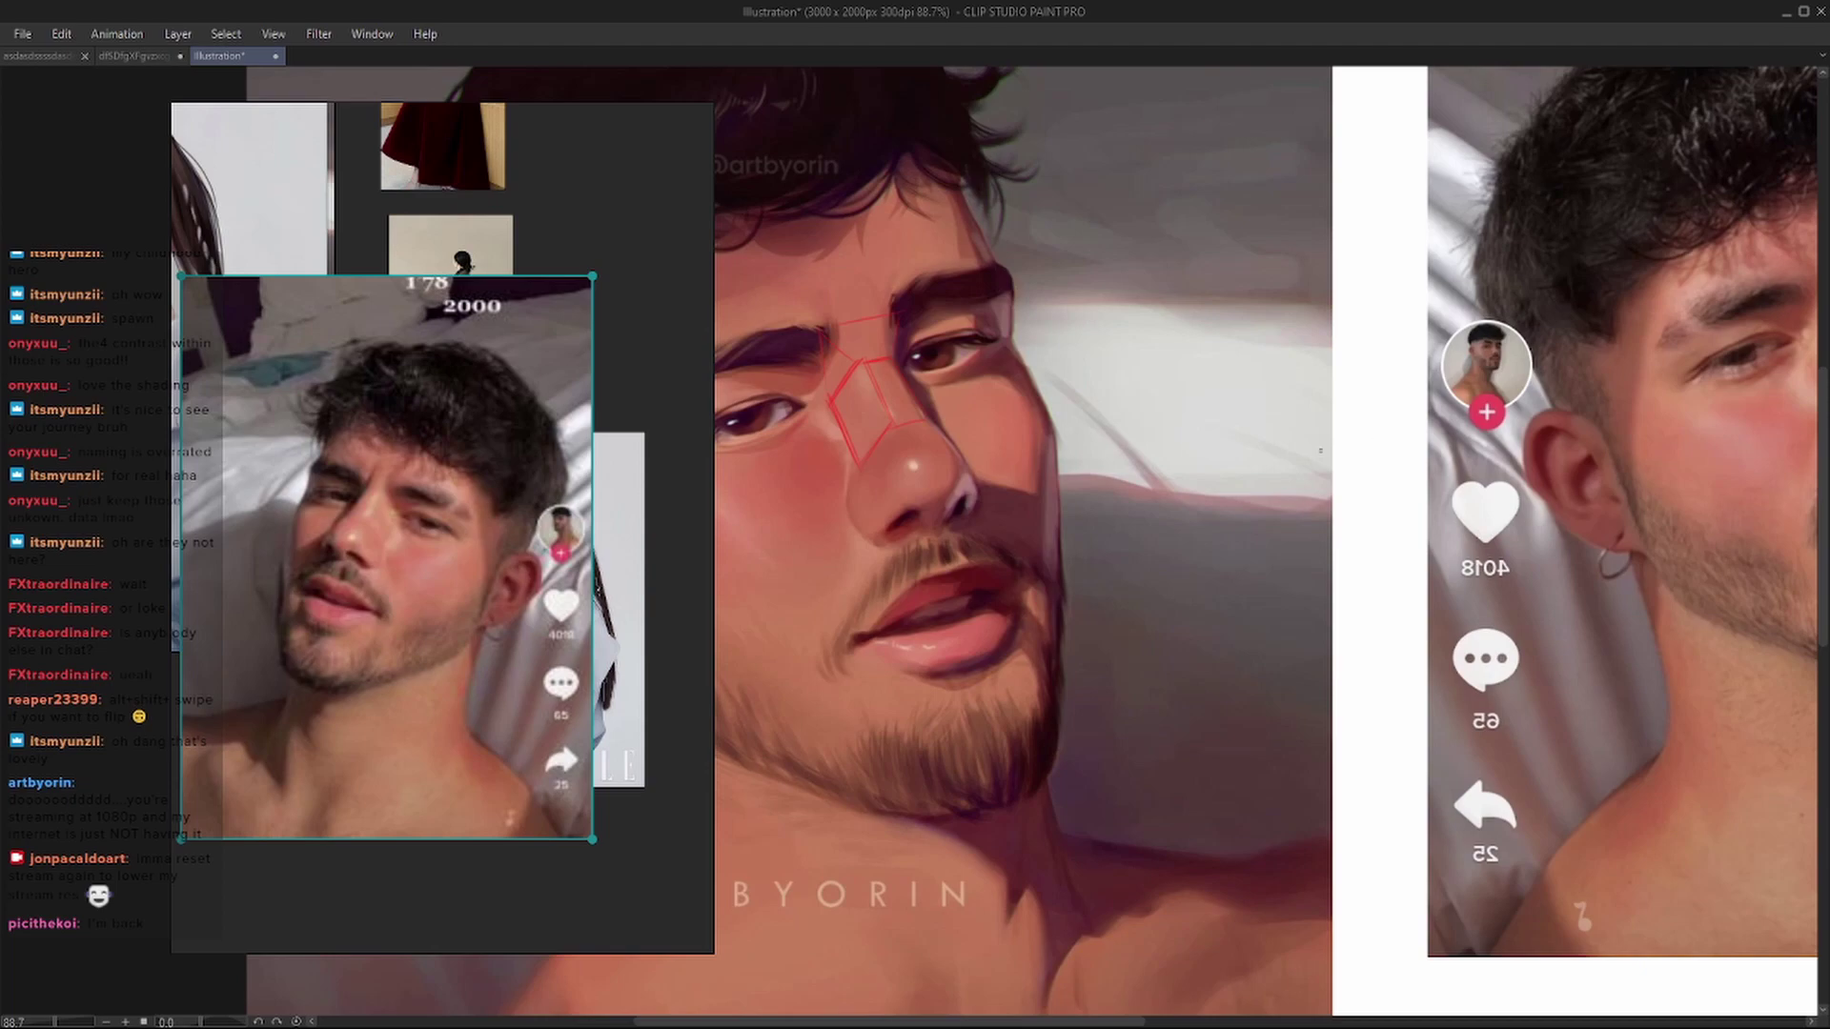
left_click_drag(949, 394, 819, 382)
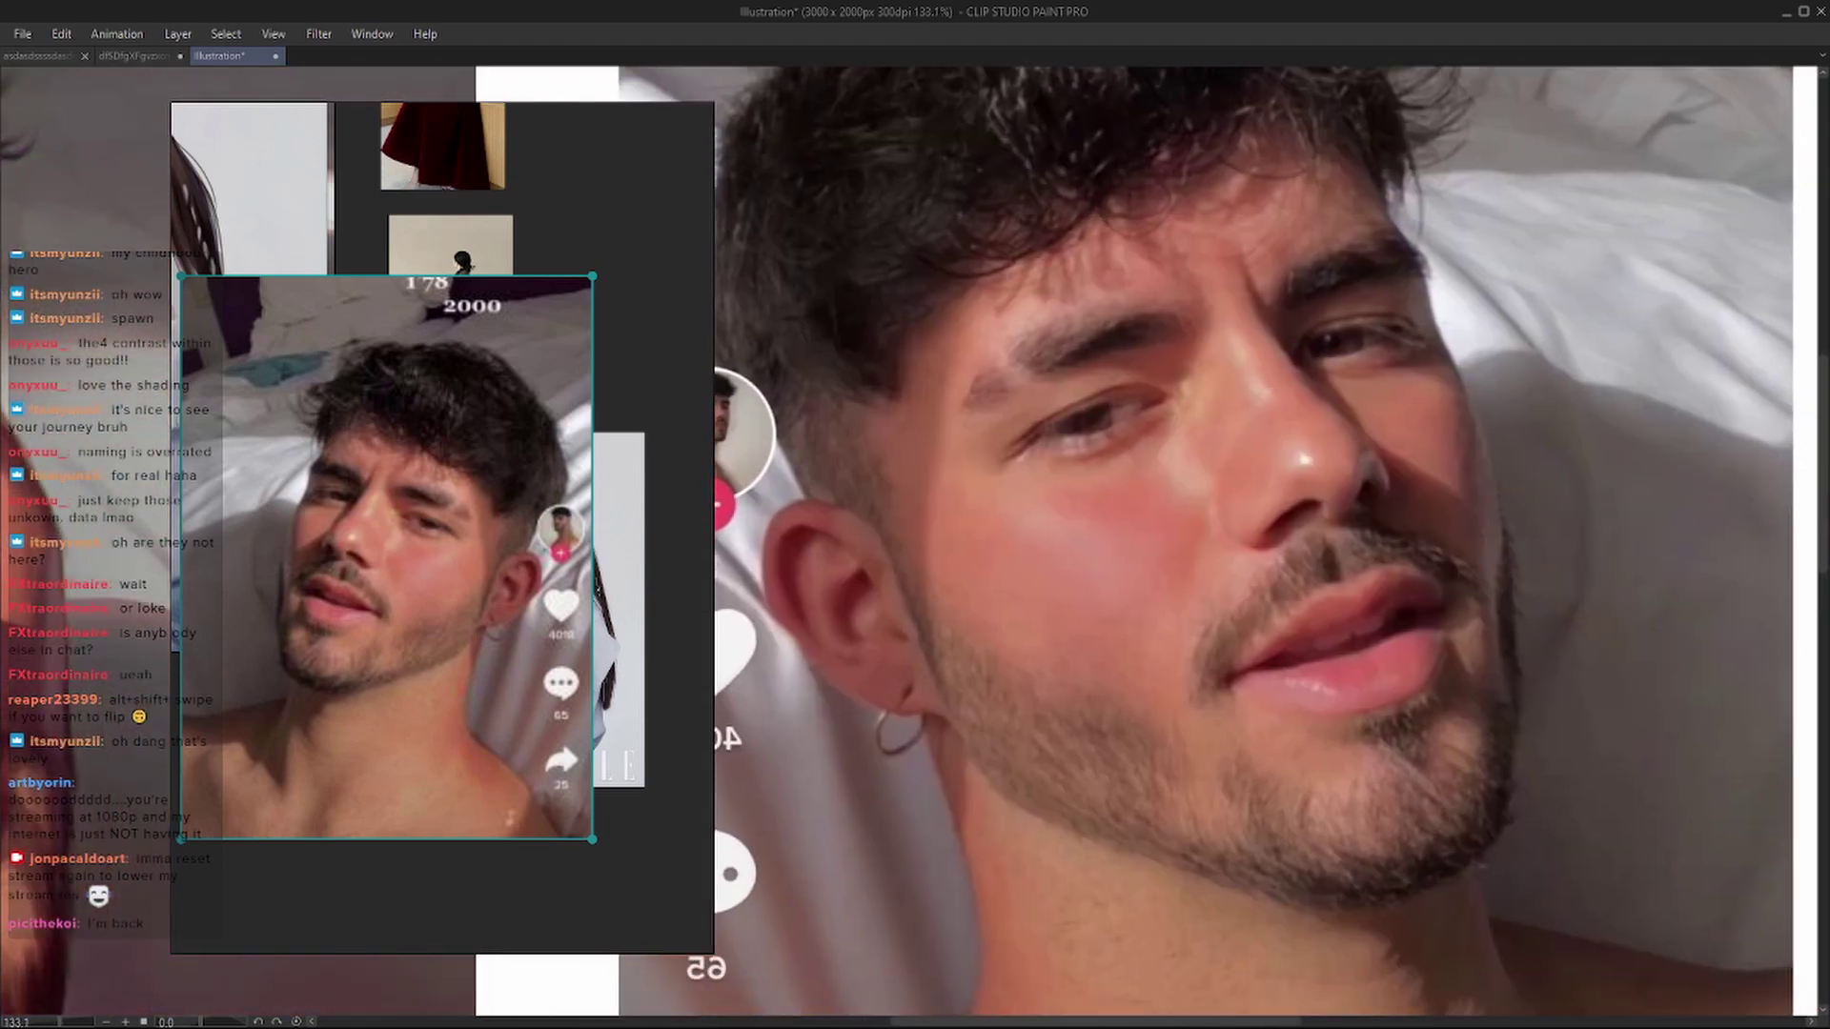
- Outline the bridge and side planes of the nose in red on the reference photo
left_click_drag(1226, 324, 1280, 431)
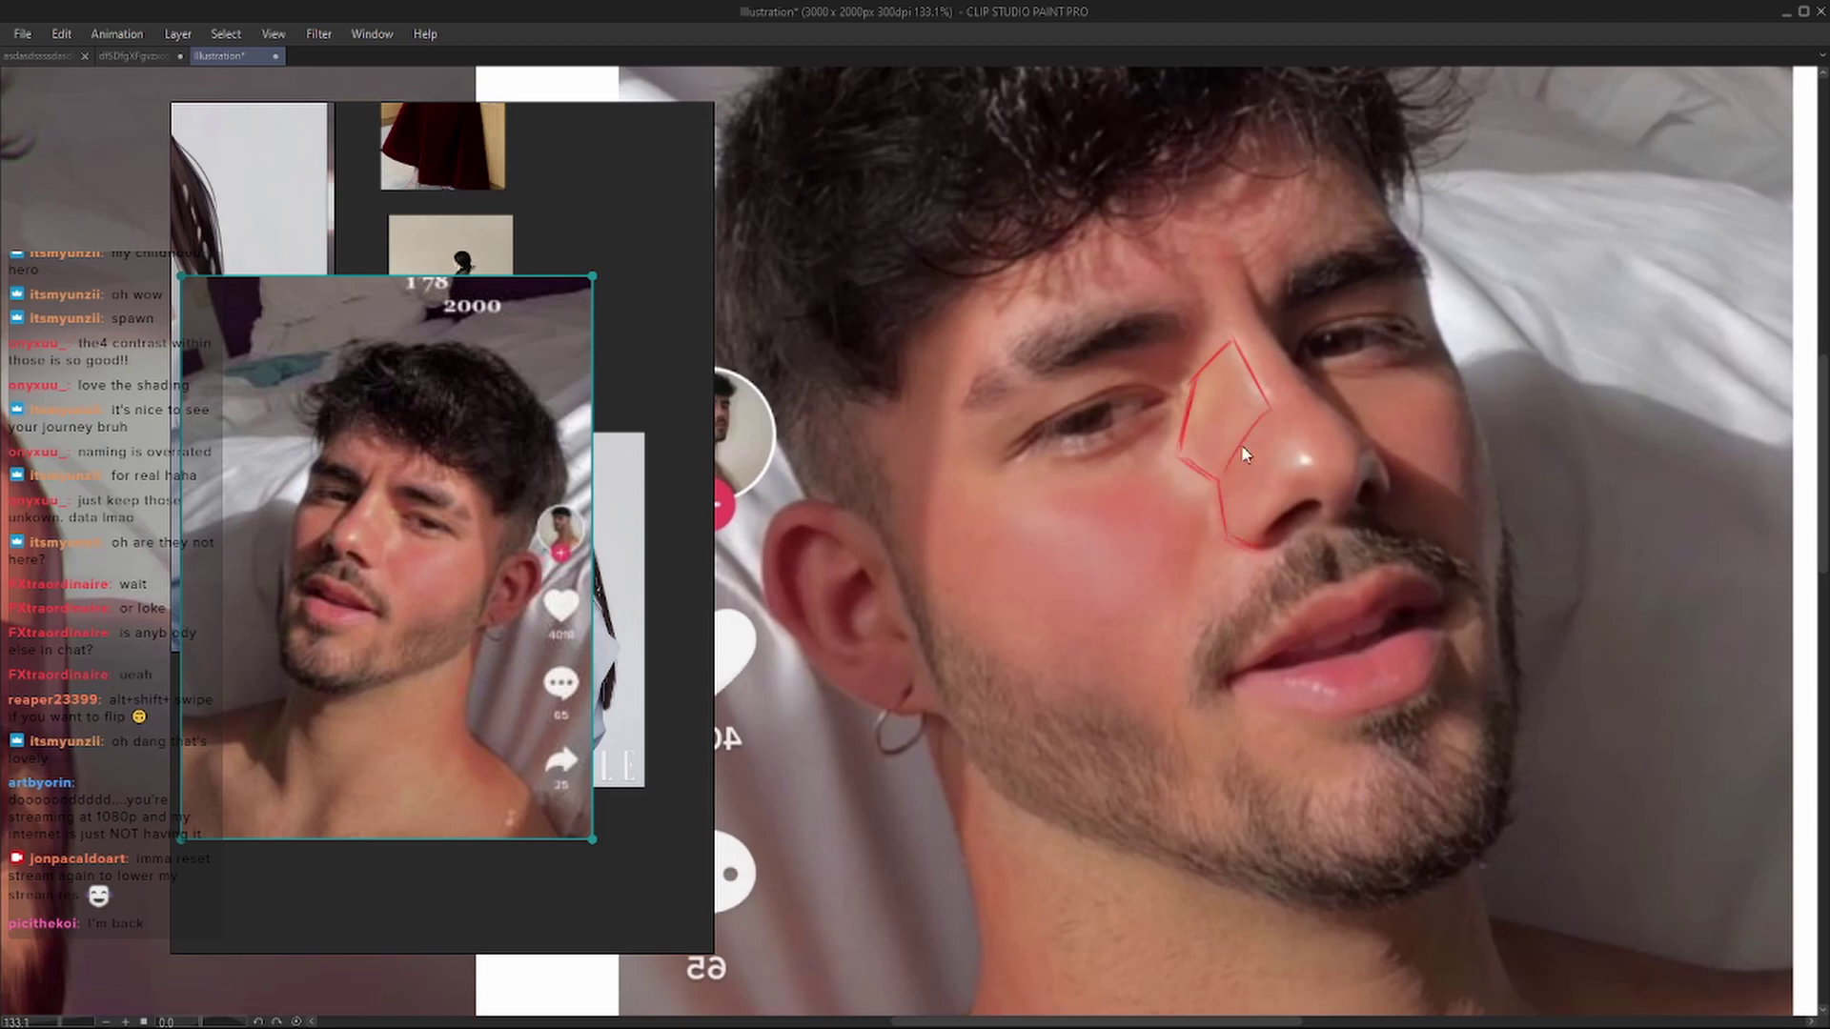
mouse_move(1208, 427)
left_mouse_down()
mouse_move(1288, 397)
mouse_move(1246, 384)
left_mouse_up()
mouse_move(1192, 448)
left_mouse_down()
mouse_move(1239, 376)
mouse_move(1240, 422)
left_mouse_up()
- Erase the red guide lines from the portrait's nose and view the whole face
key("h")
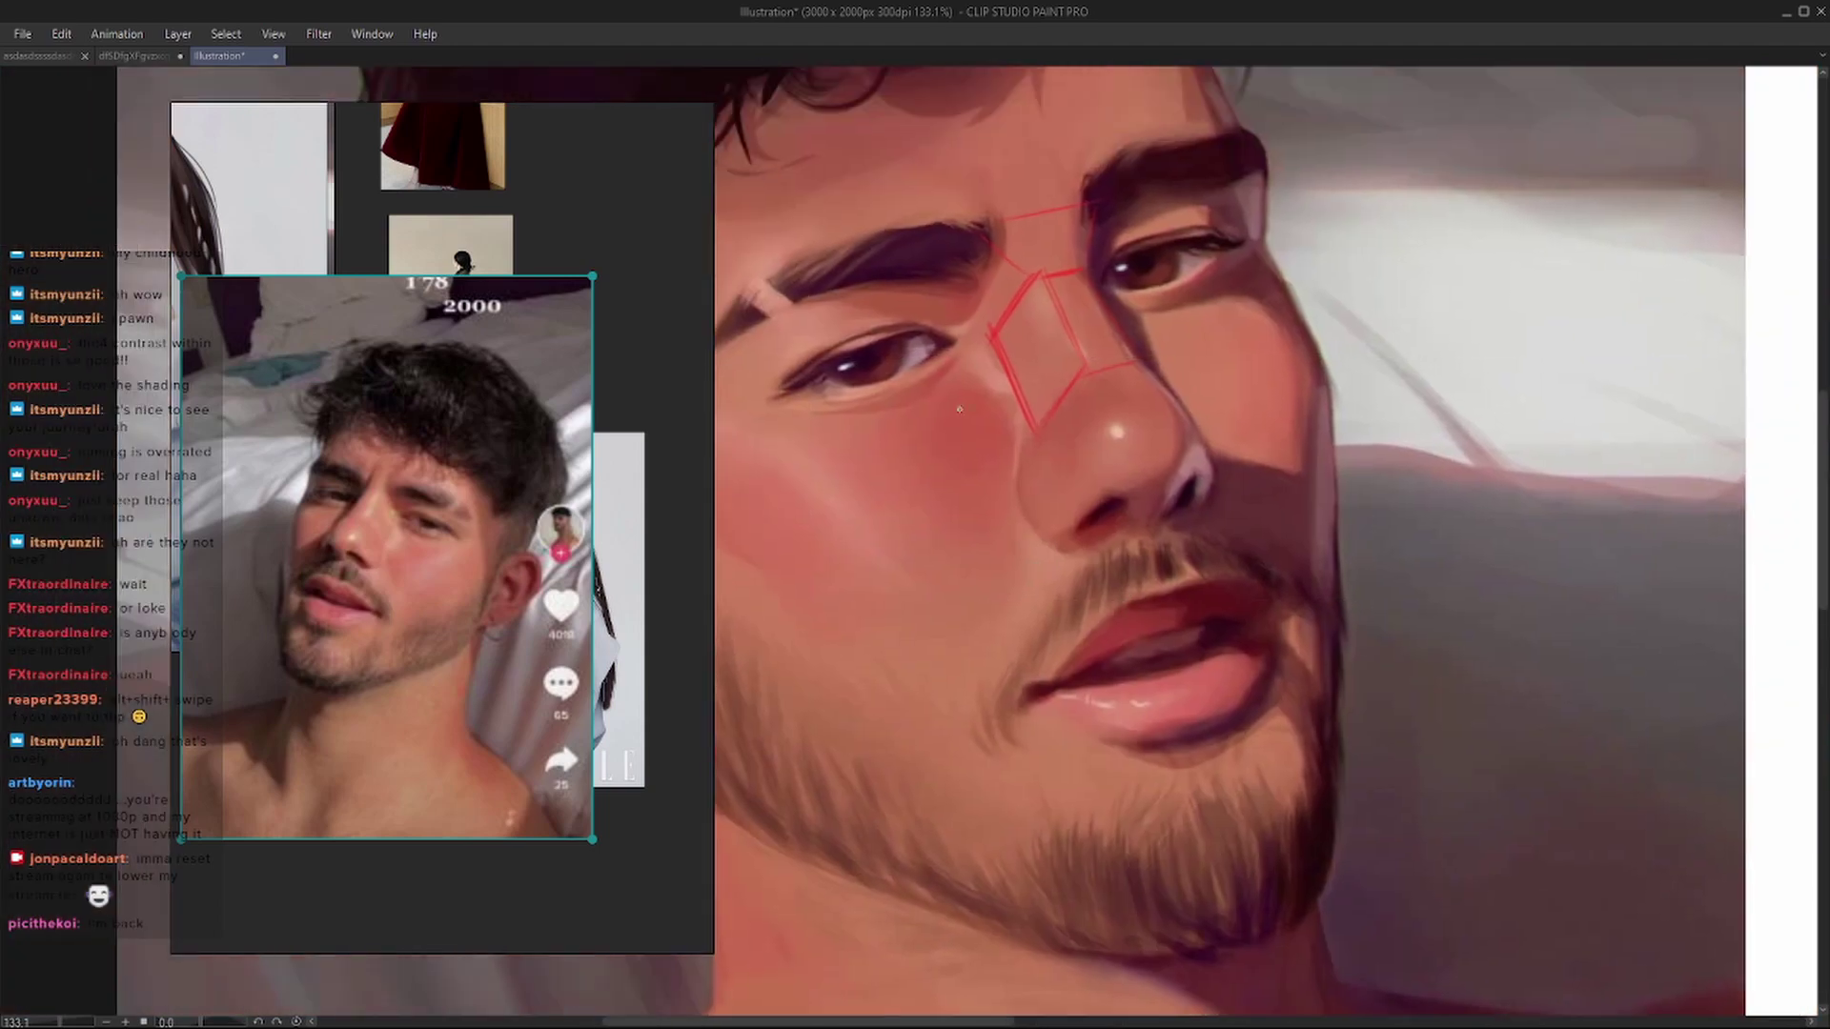
left_click_drag(1012, 403, 1077, 286)
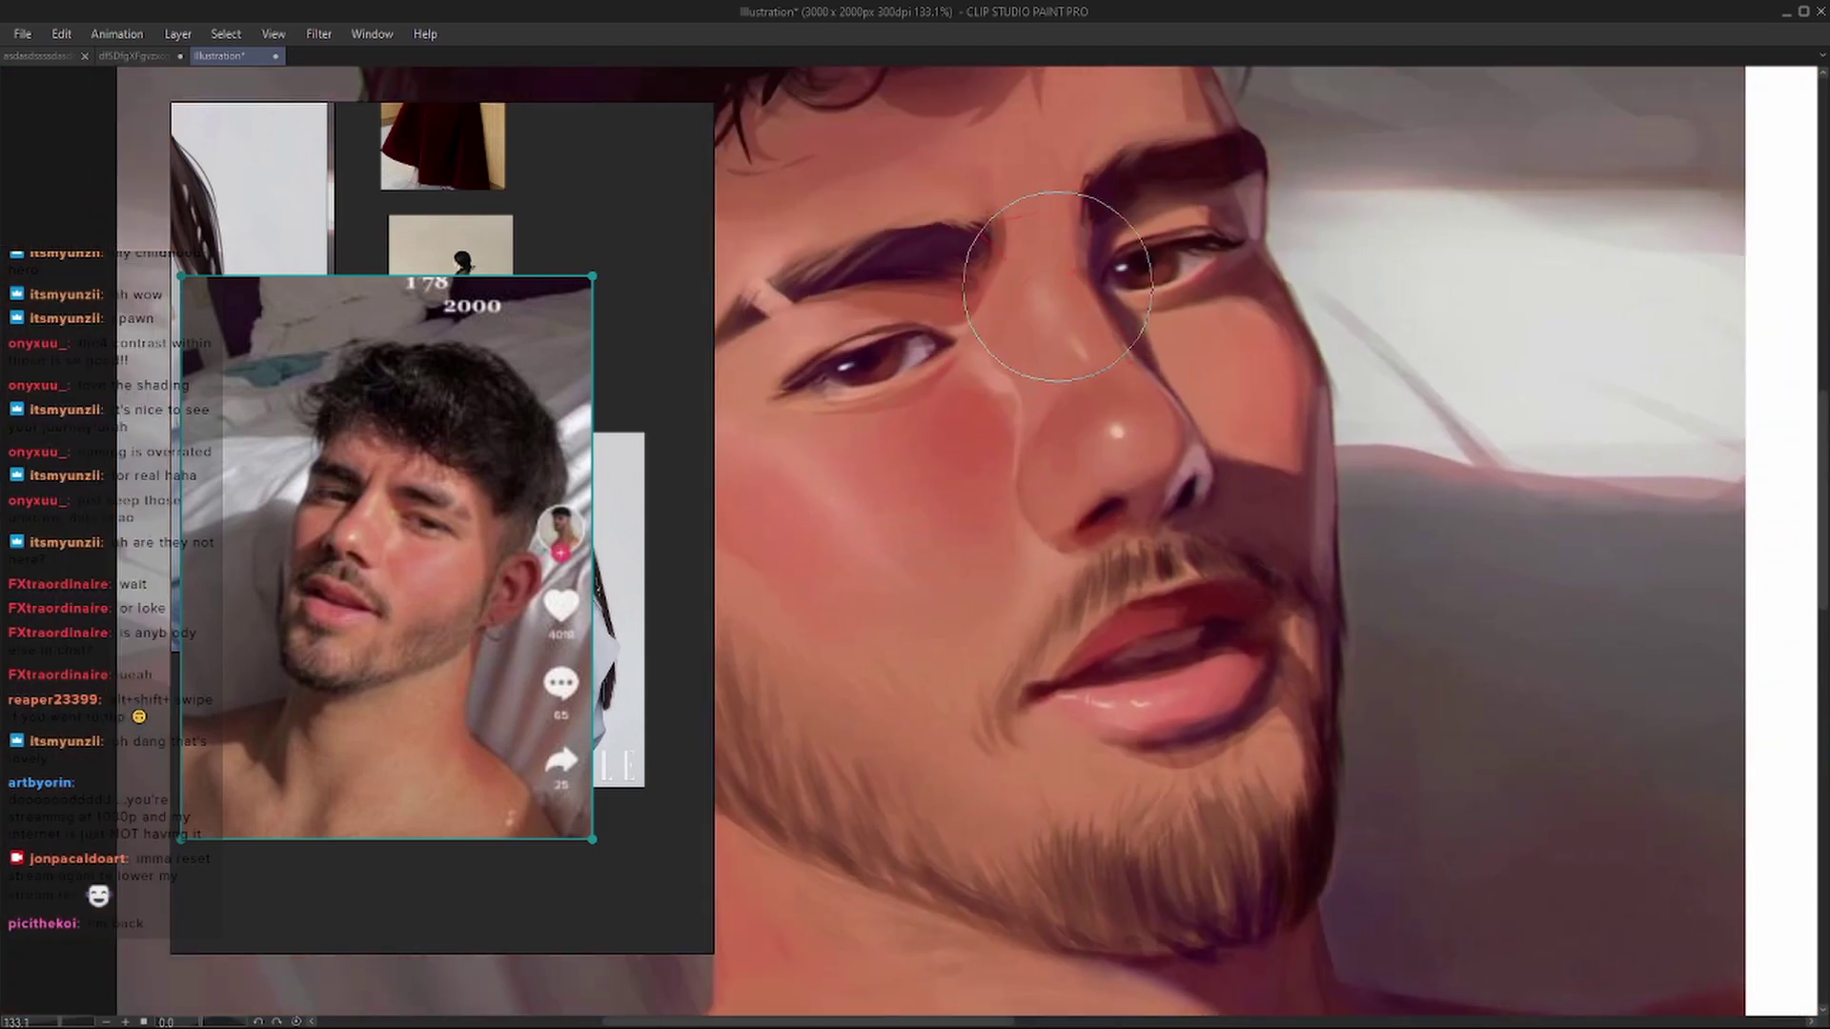
scroll(1256, 504, "down", 3)
scroll(1257, 503, "up", 3)
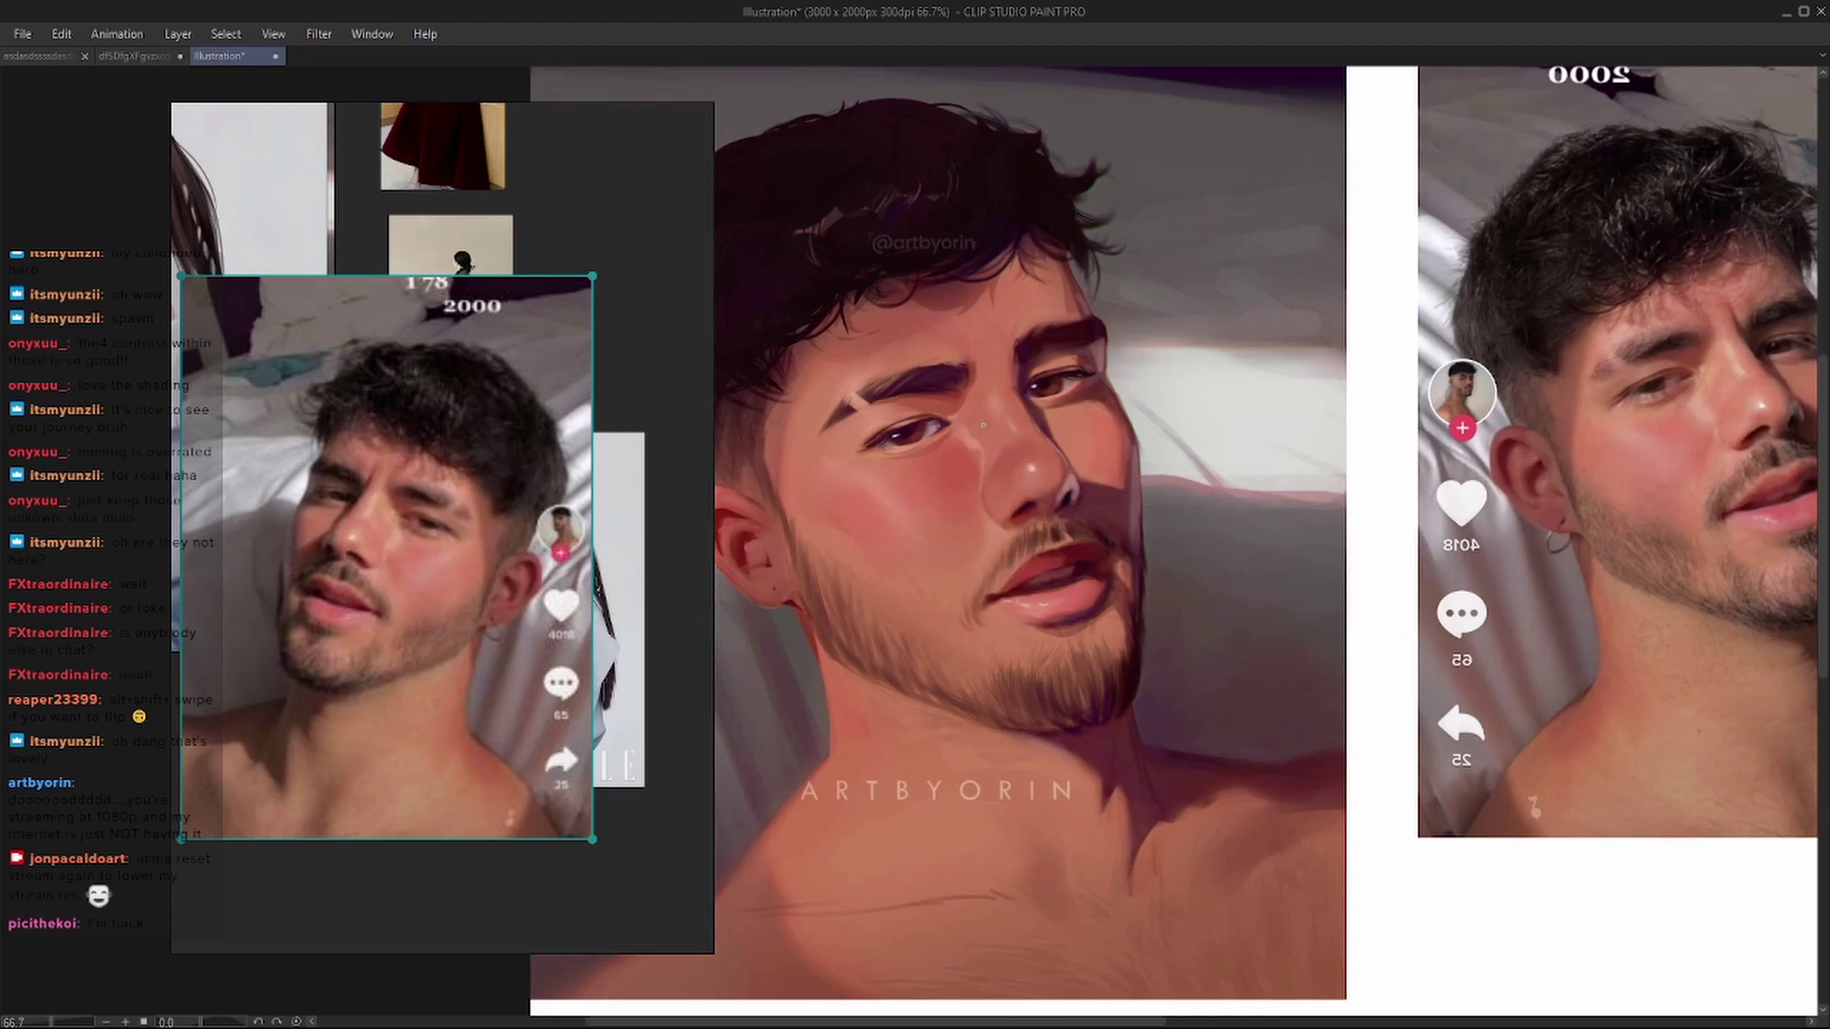
- Paint skin tones along the side of the nose near the inner eye to soften the bridge's edge, checking the mirrored view
key("Tab")
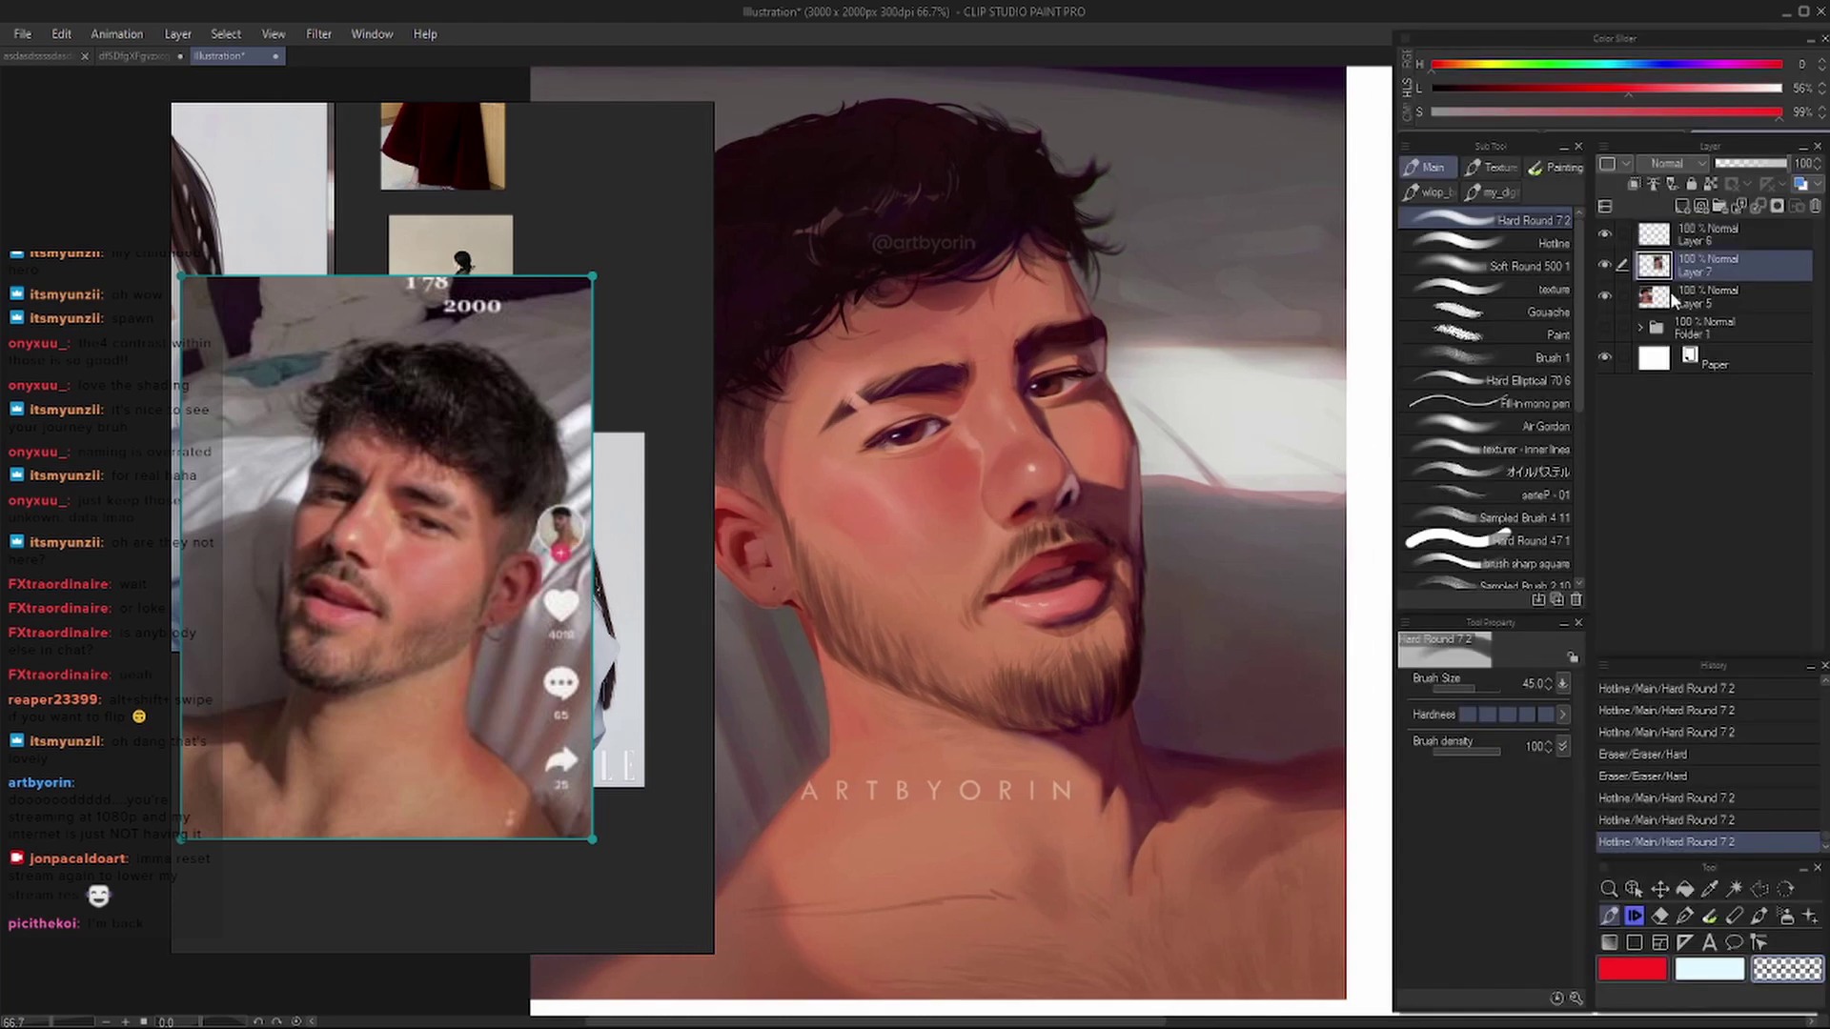
key("Tab")
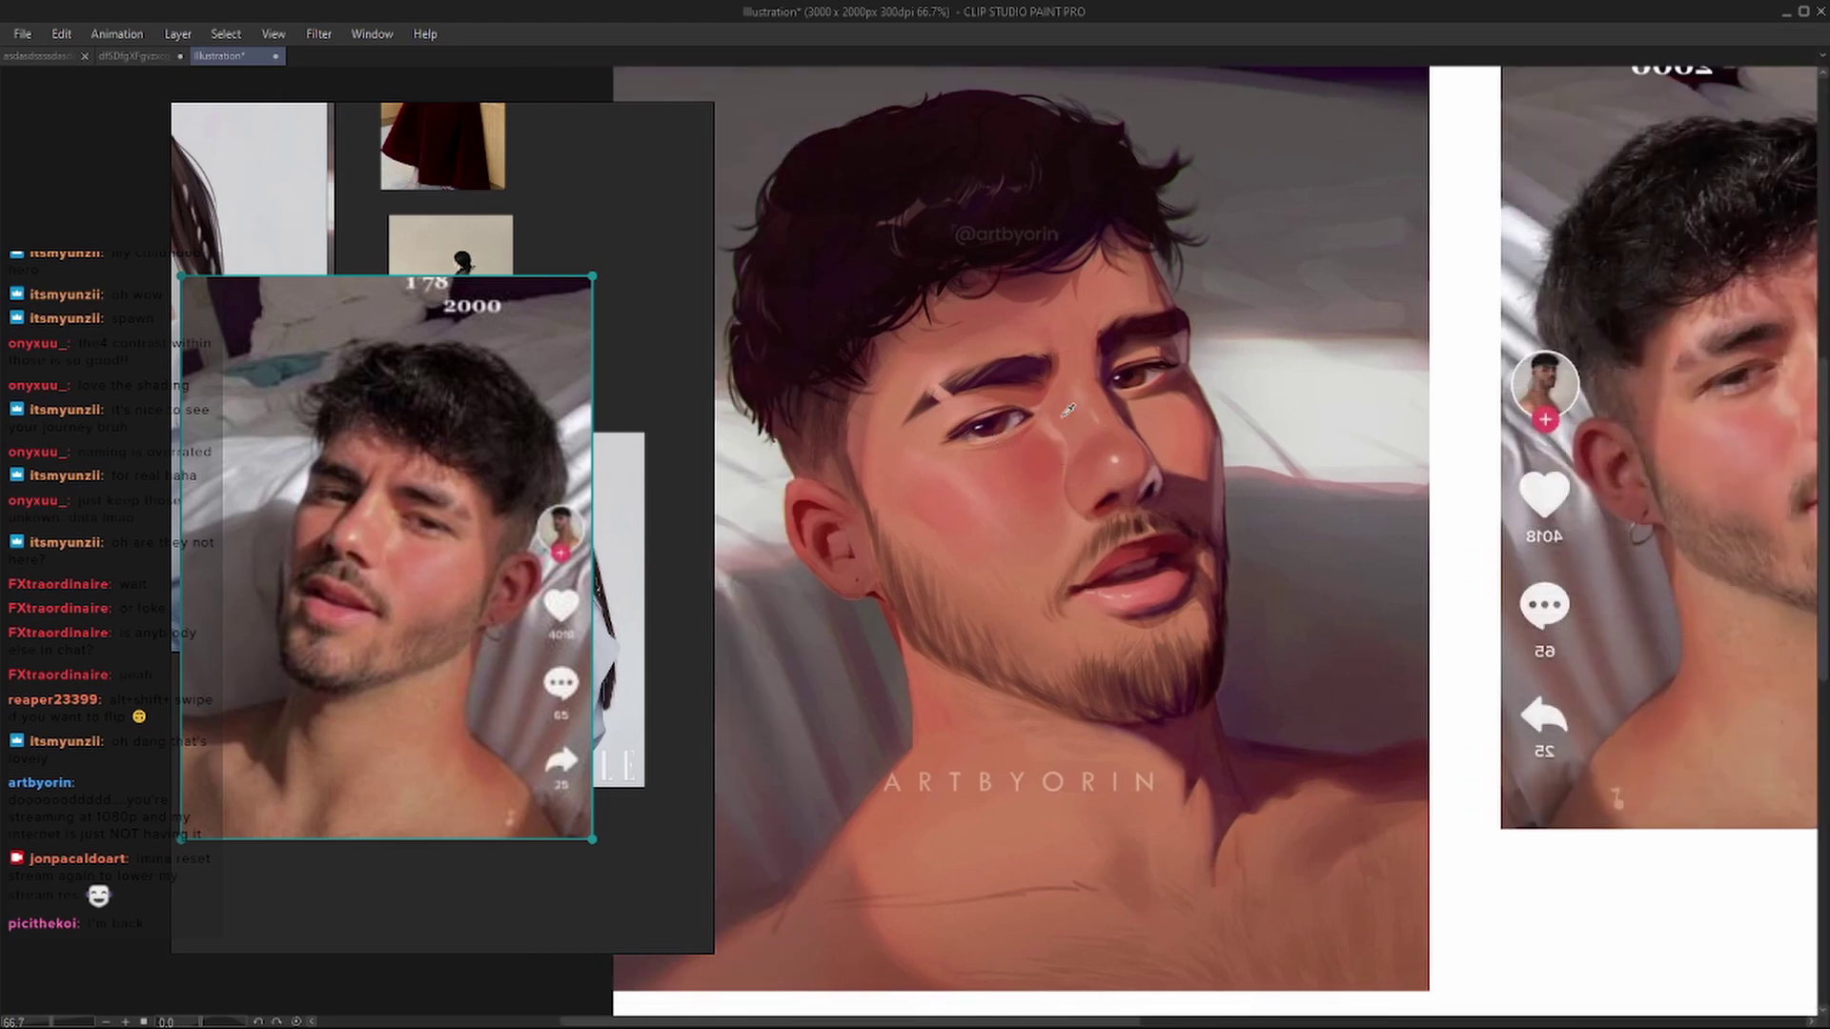
left_click_drag(1102, 474, 987, 460)
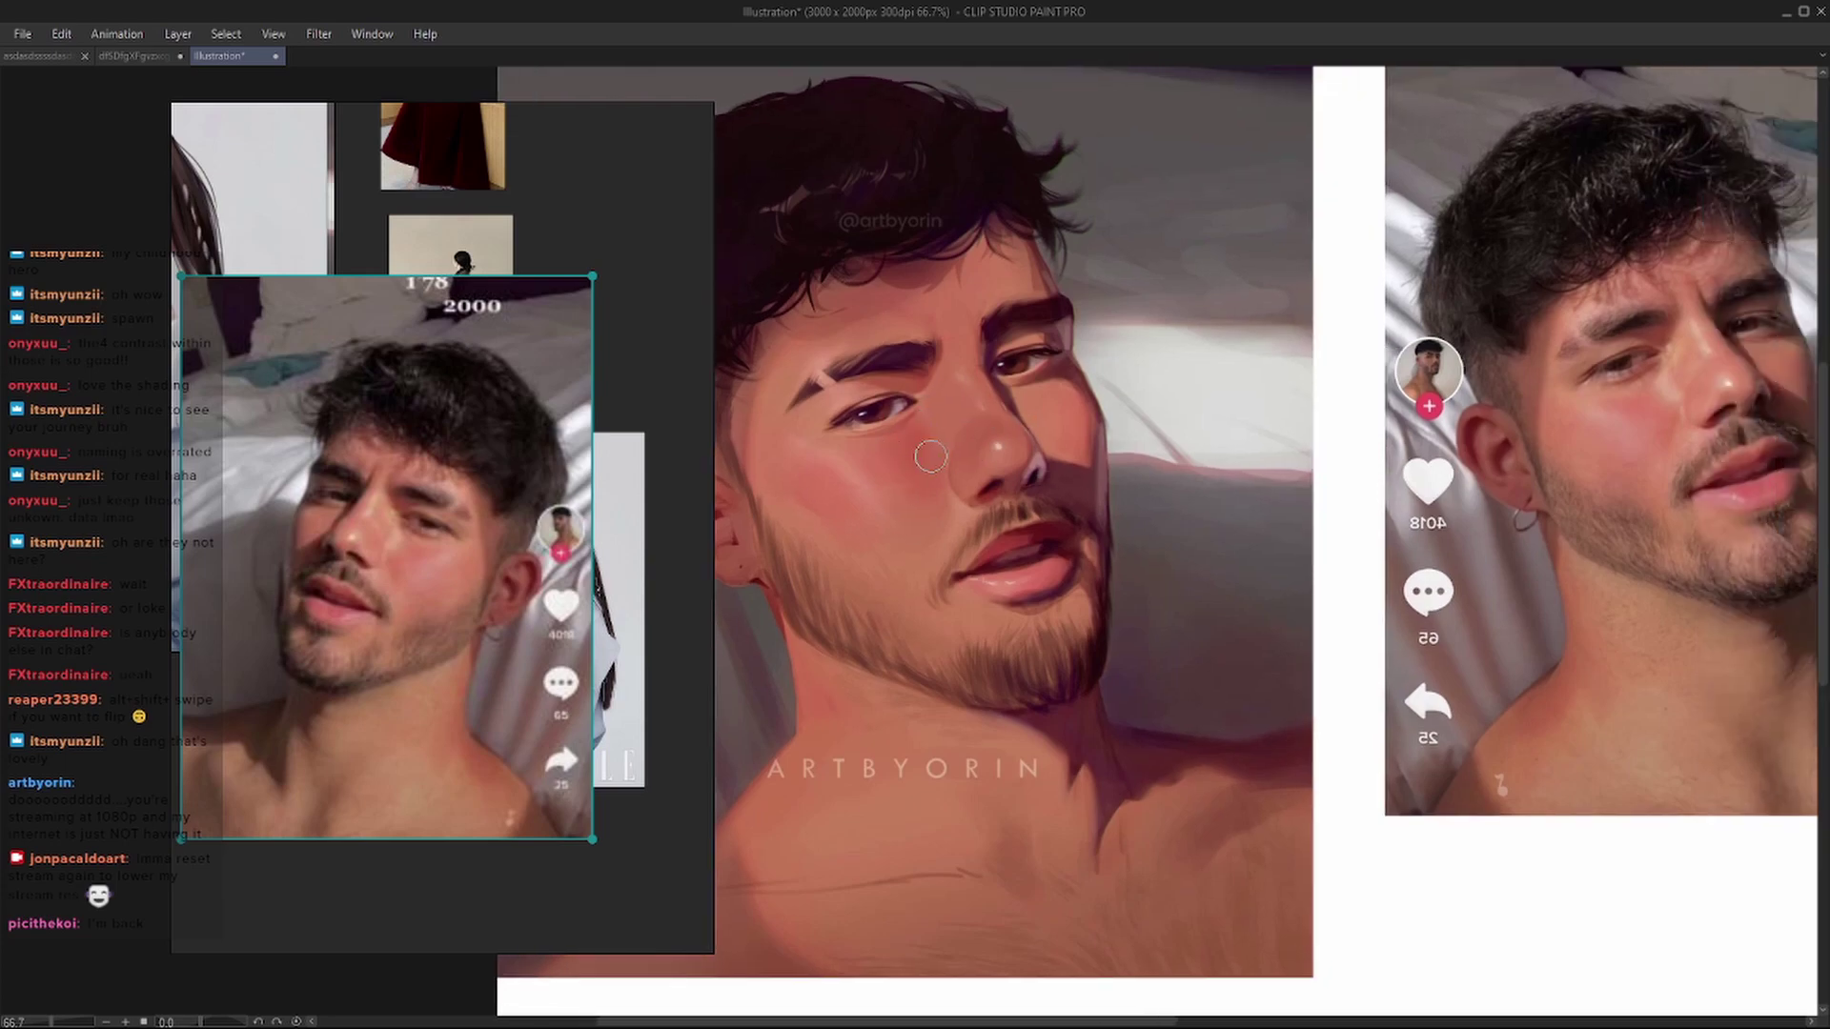
scroll(923, 428, "up", 5)
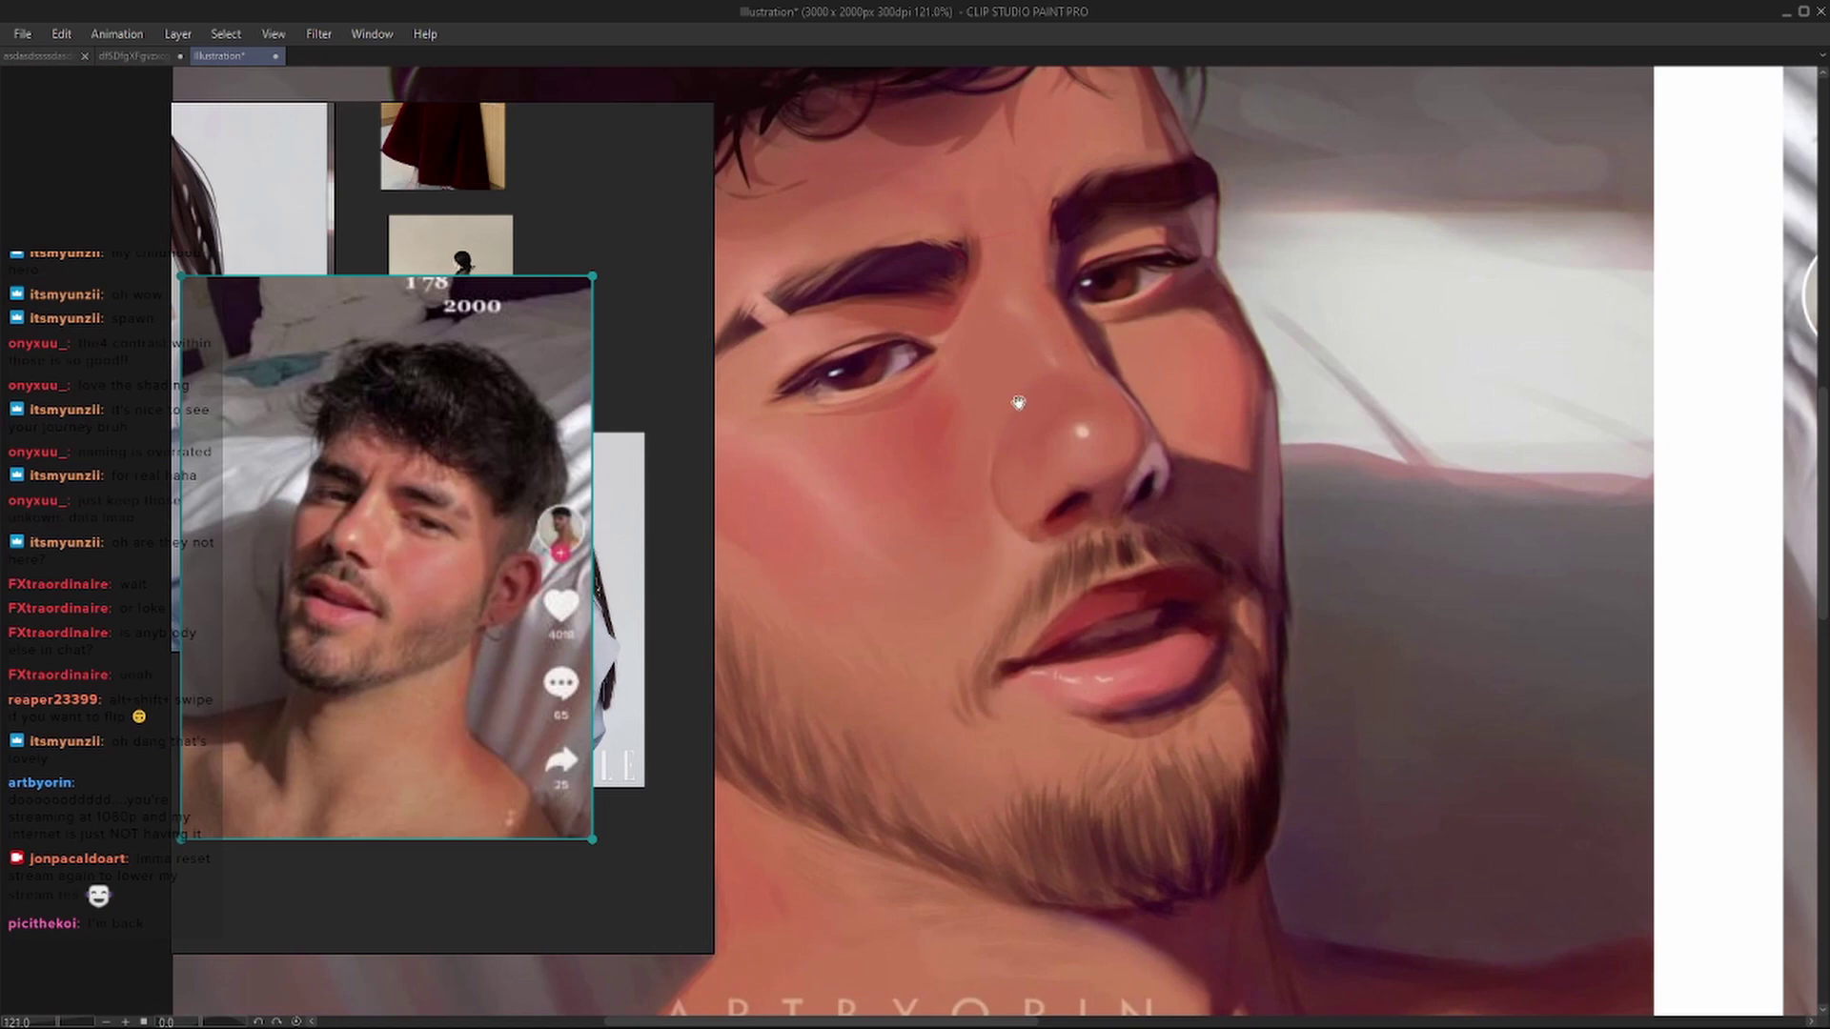
scroll(954, 410, "up", 1)
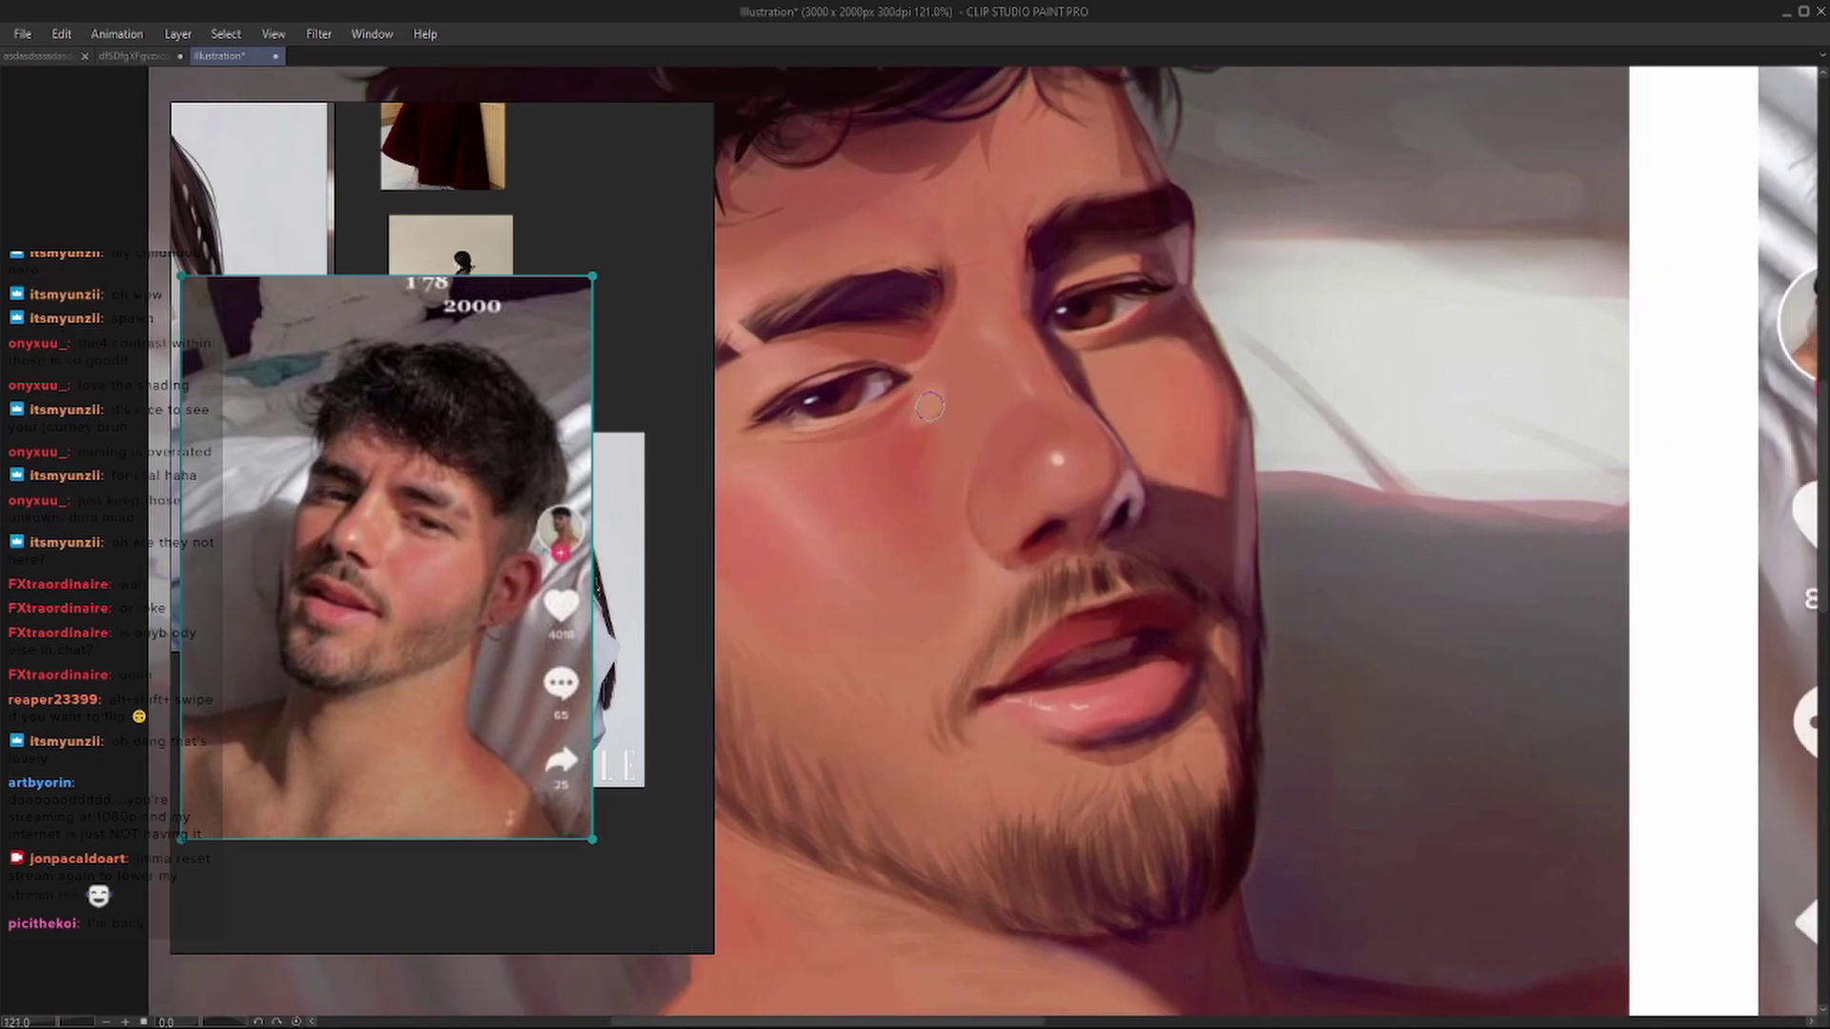
key("h")
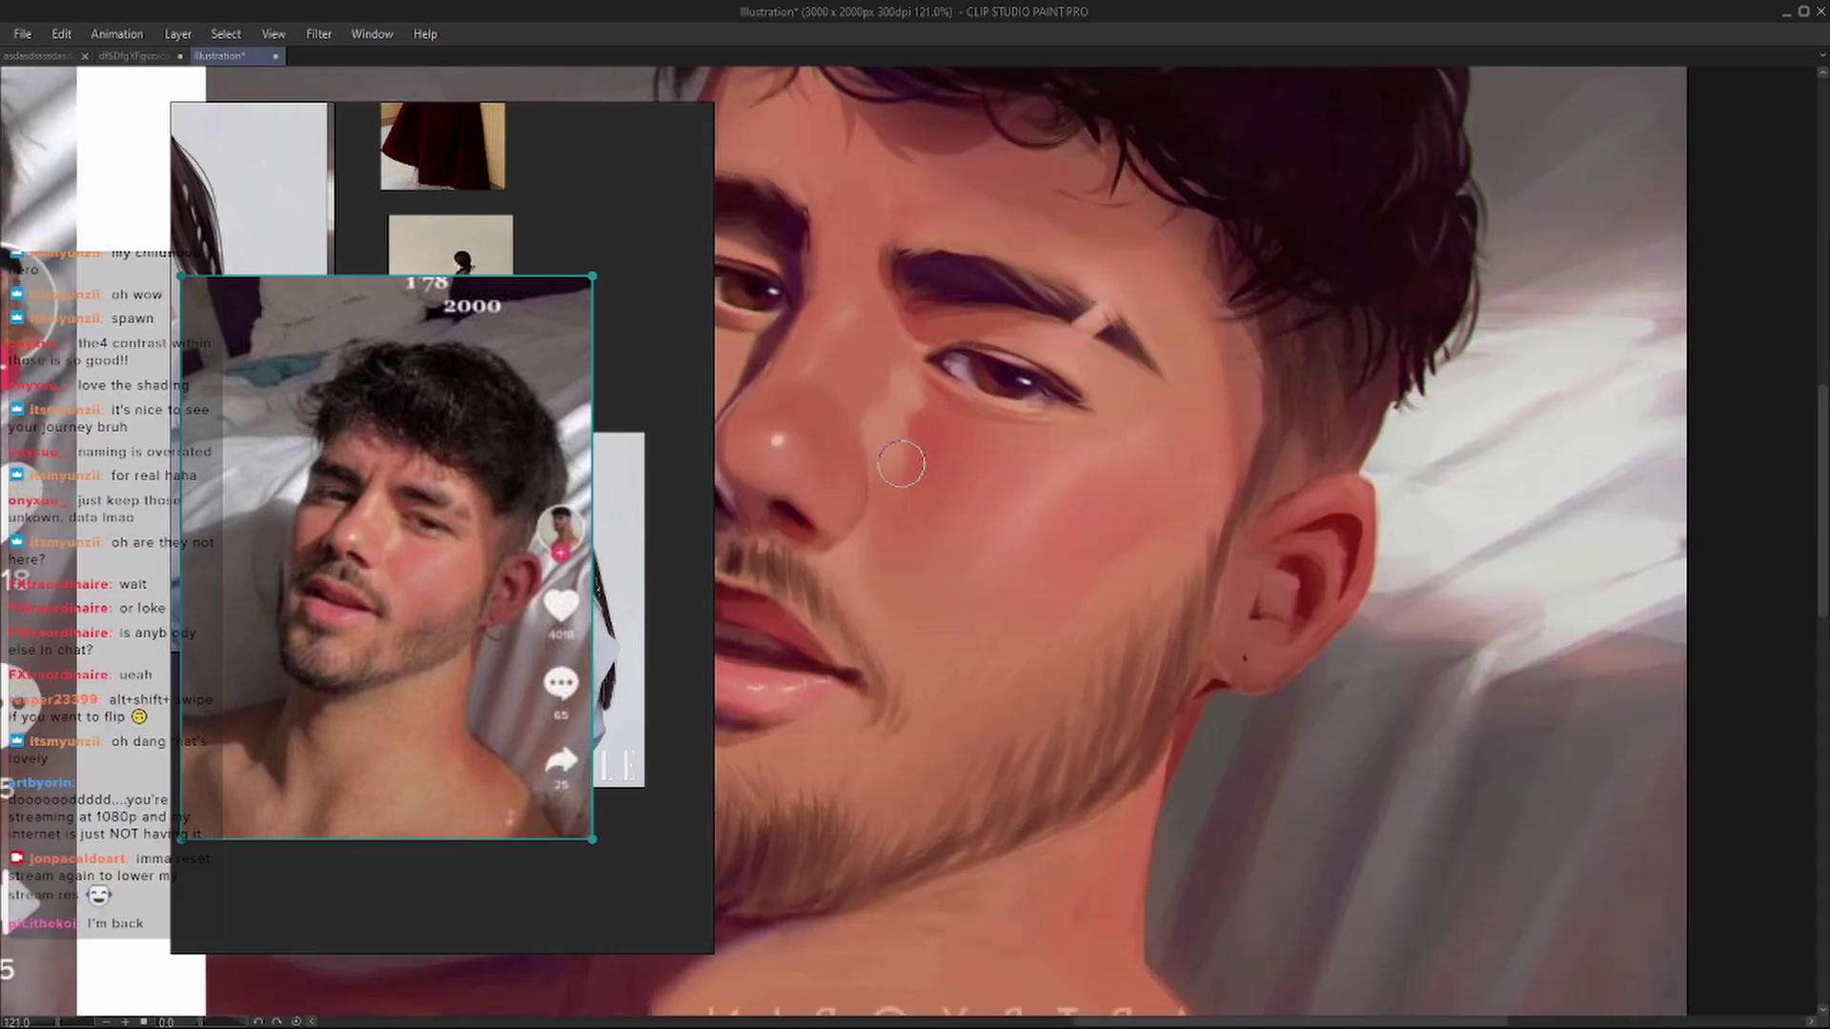
key("h")
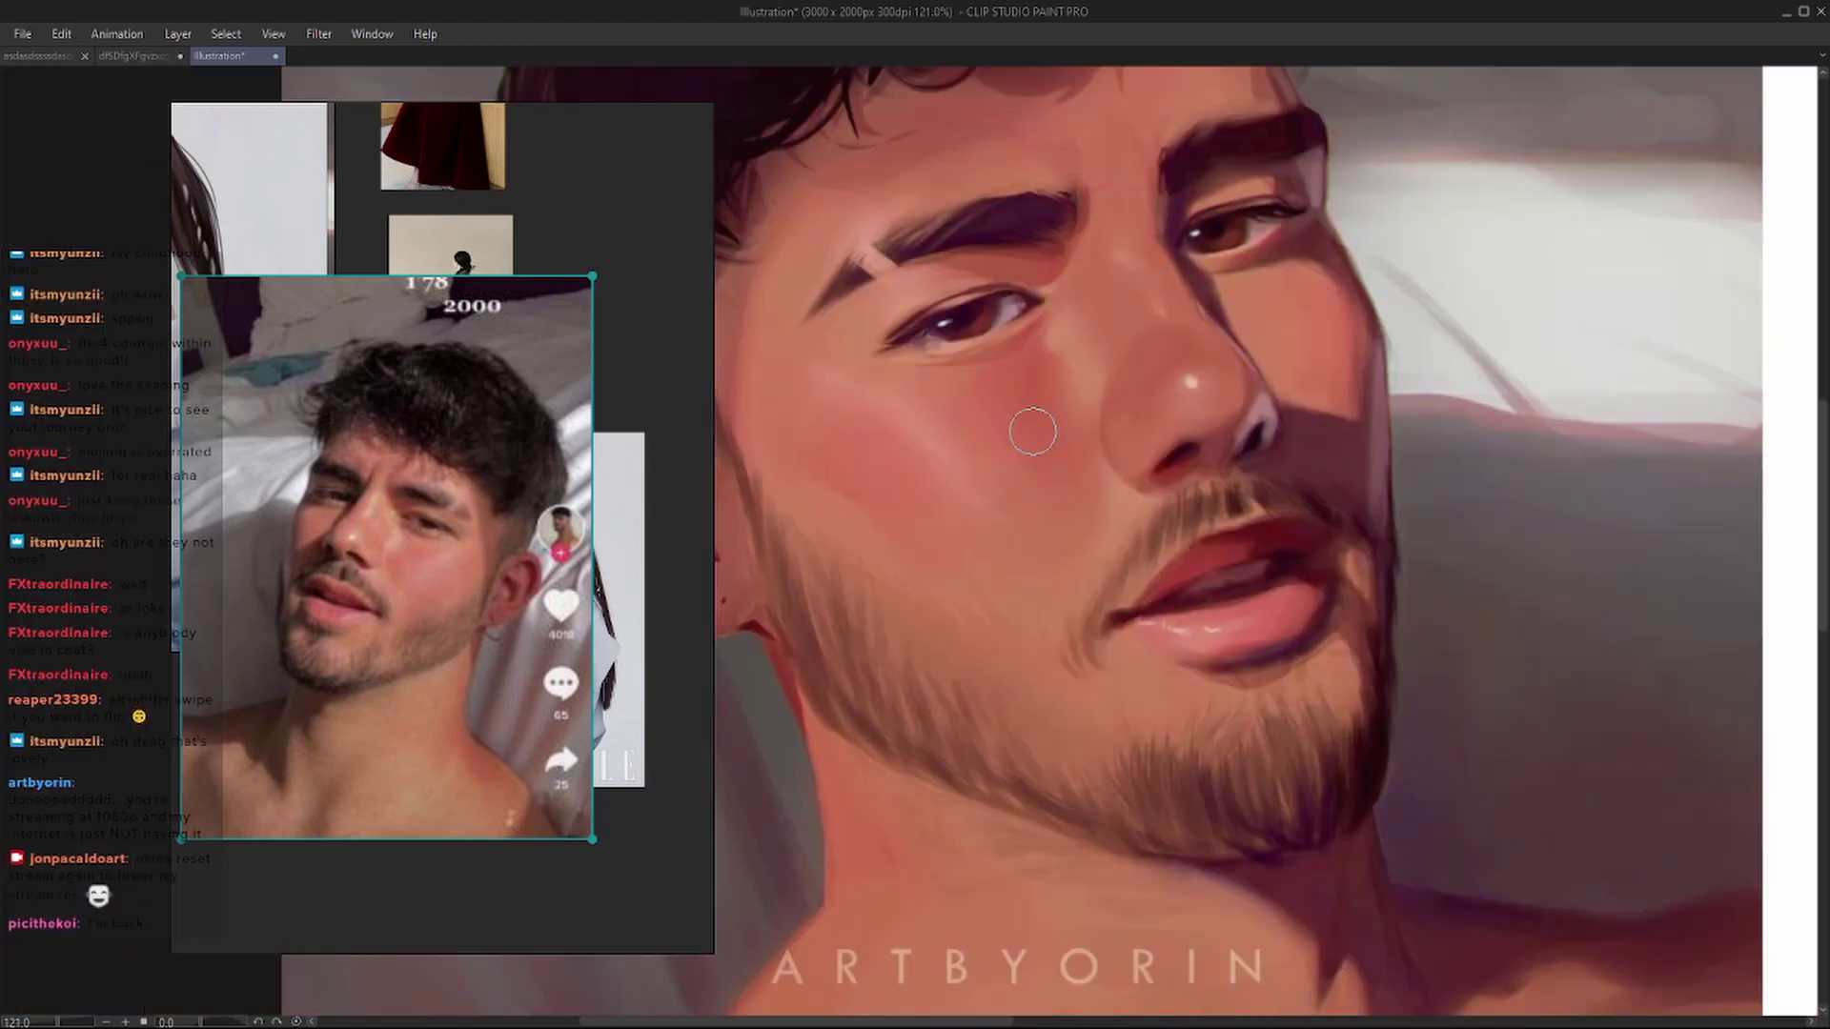
- Sketch a muted red corner with arrows pointing toward it on the blank canvas below the portrait, and remove the attempts
scroll(1117, 484, "down", 8)
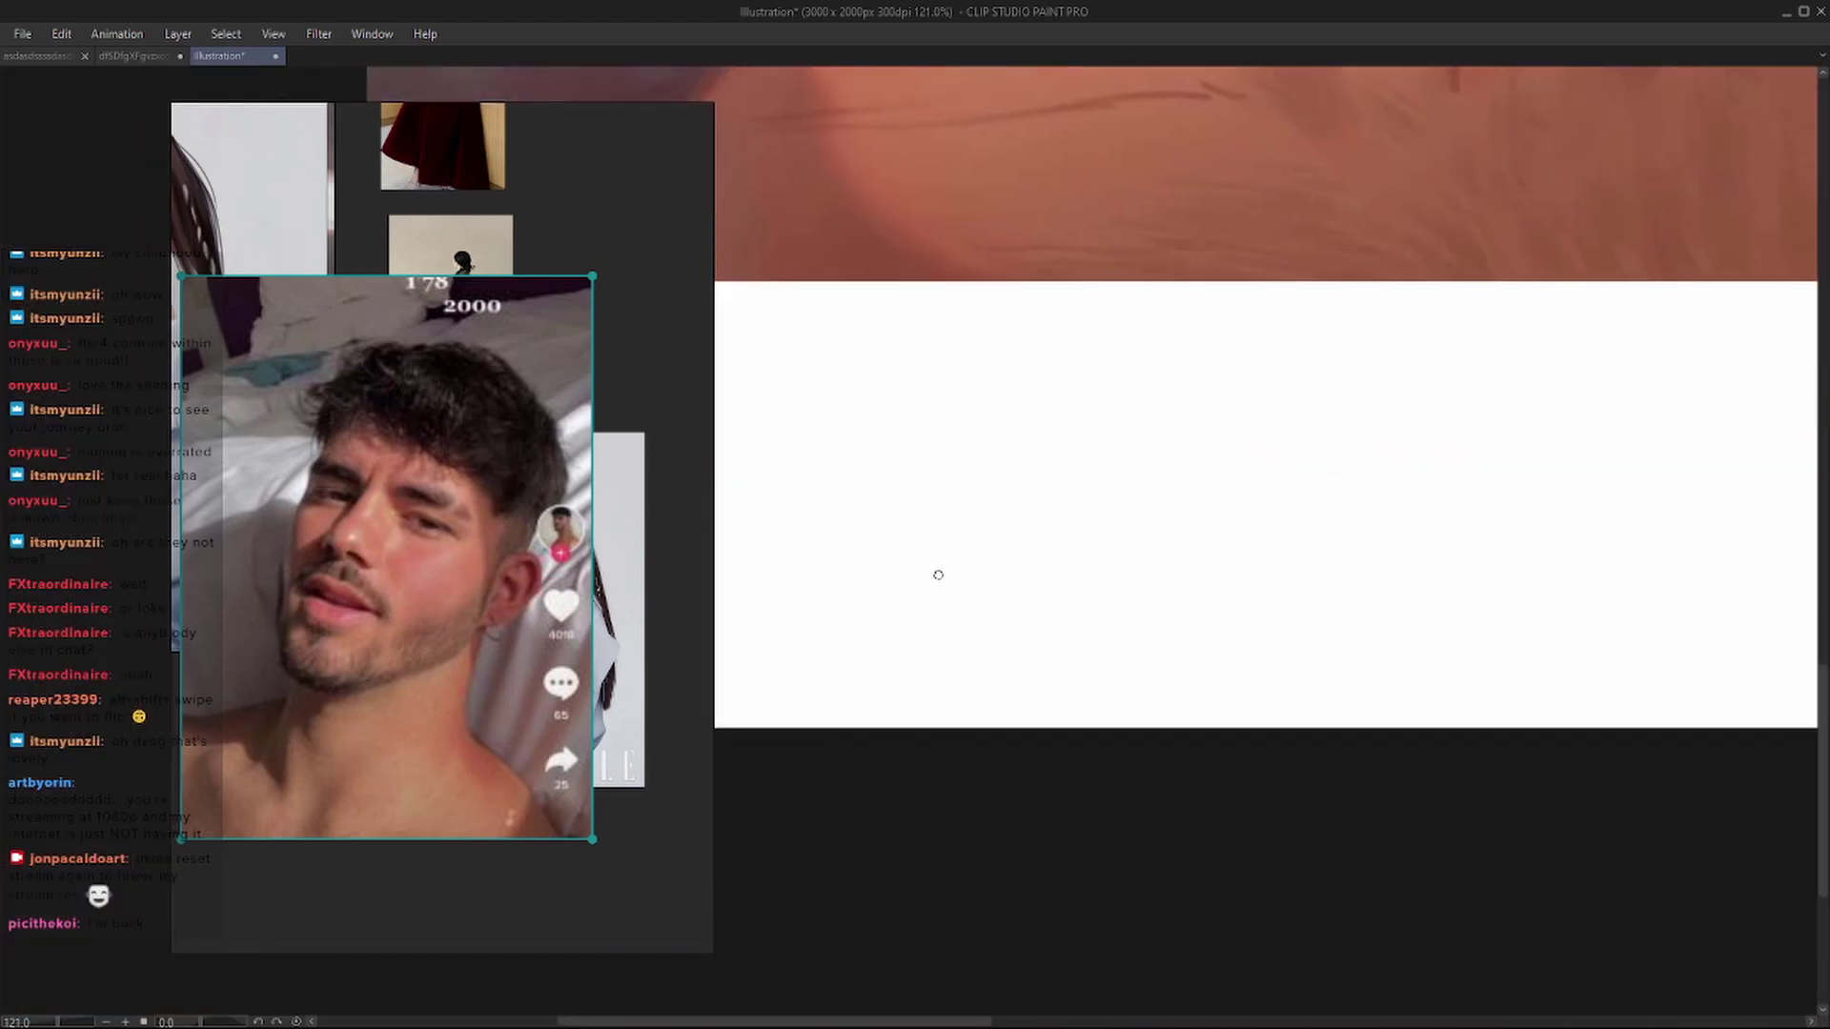
mouse_move(889, 569)
left_mouse_down()
mouse_move(1158, 483)
mouse_move(1216, 386)
left_mouse_up()
key("ctrl+z")
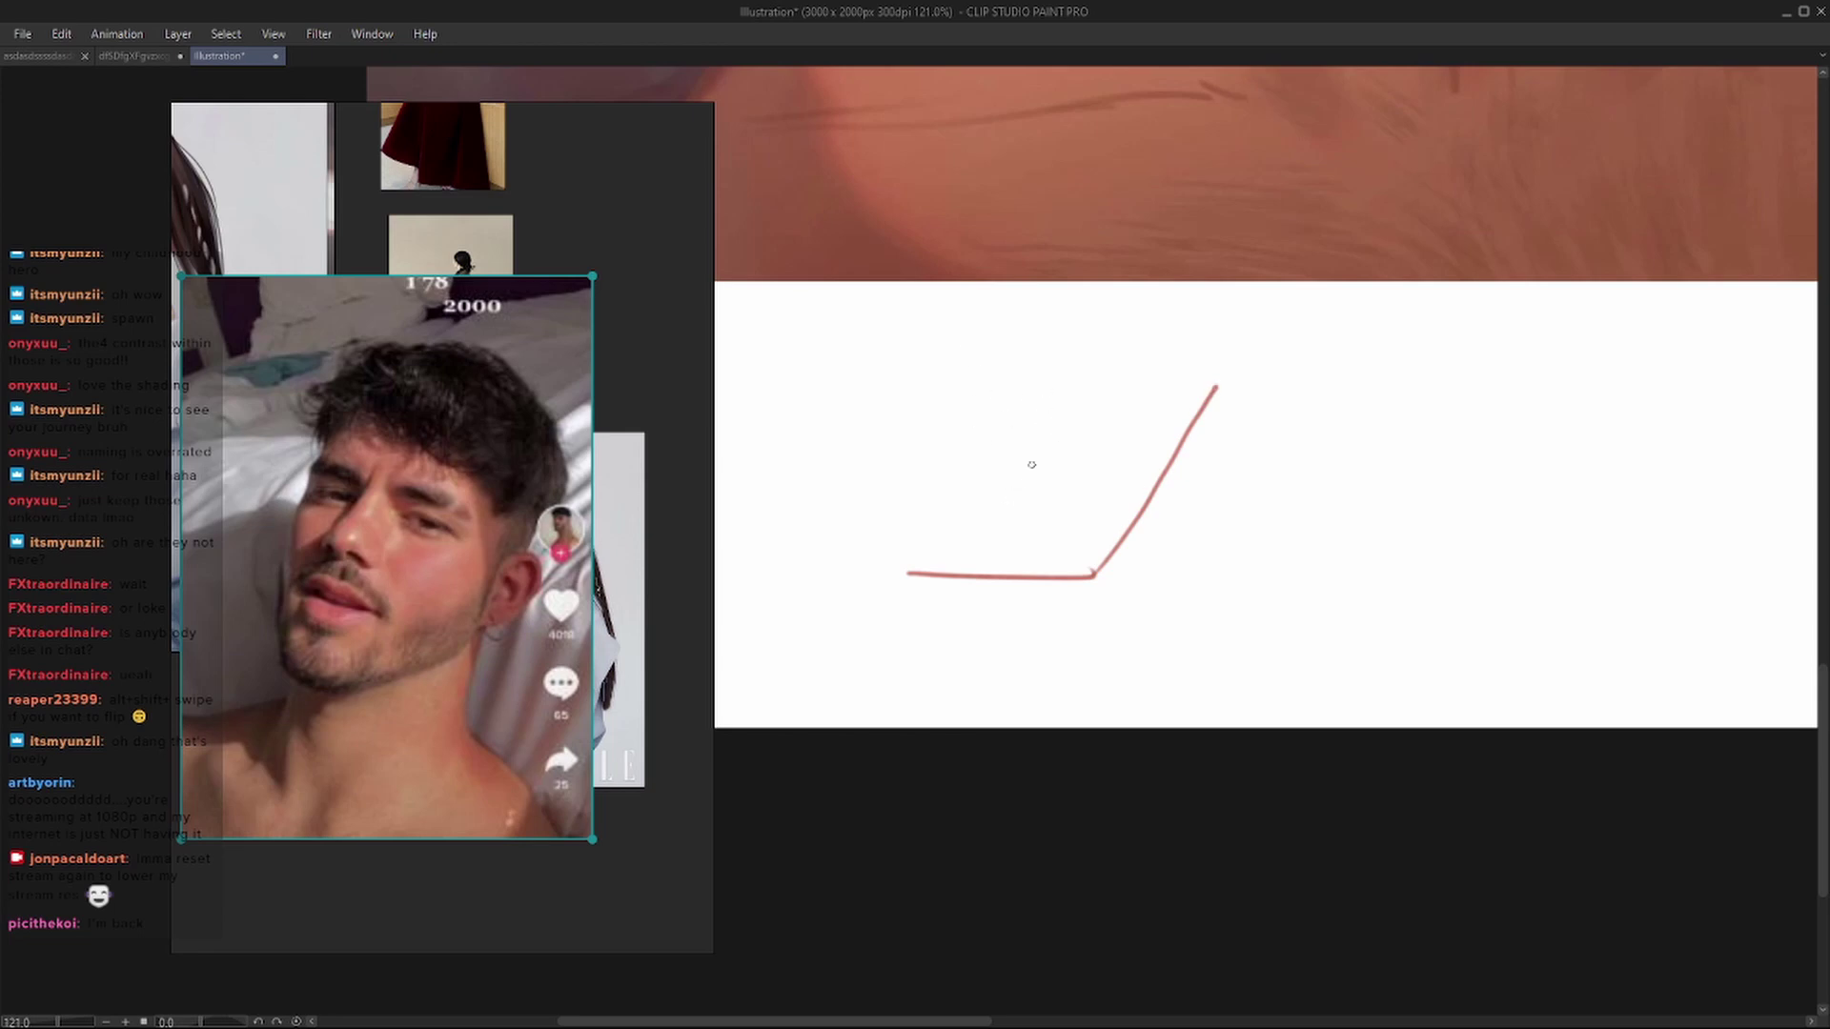
left_click_drag(969, 329, 1103, 499)
key("ctrl+z")
left_click_drag(930, 299, 1082, 415)
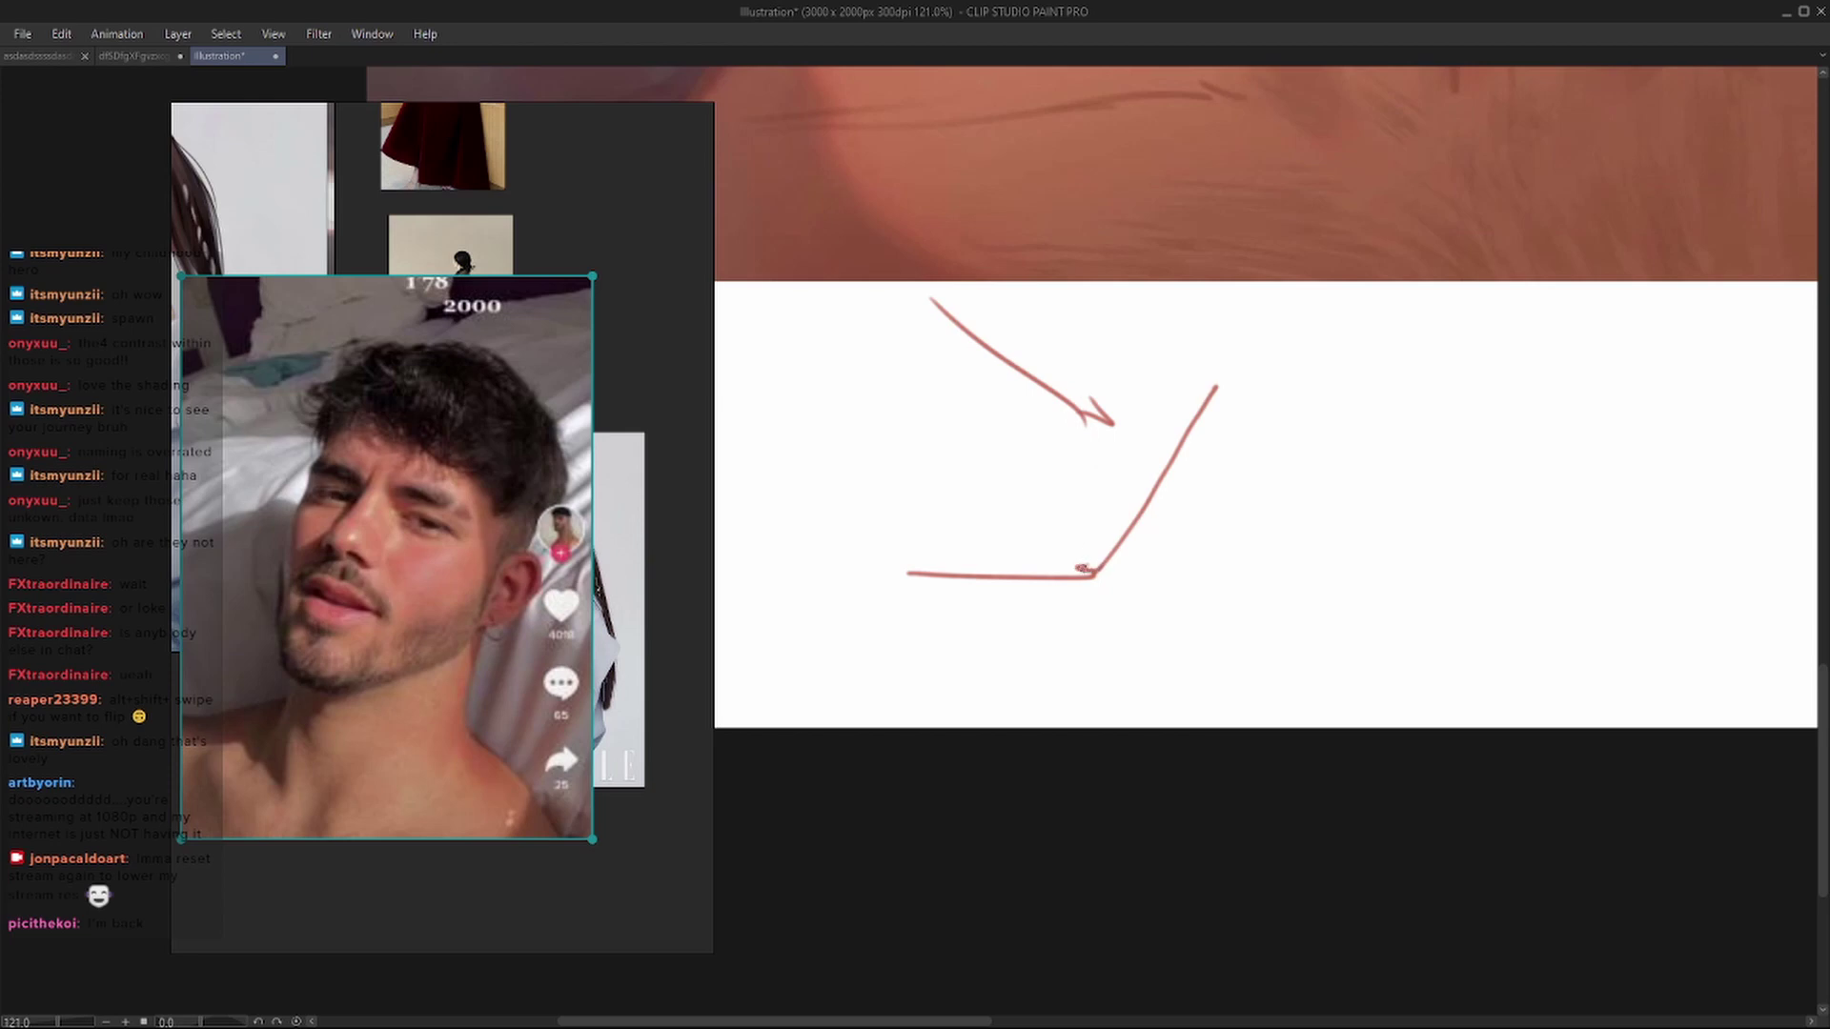
key("ctrl+z")
left_click_drag(1072, 572, 1121, 556)
key("ctrl+z")
left_click_drag(915, 464, 1087, 567)
left_click_drag(969, 389, 1084, 570)
mouse_move(1049, 410)
left_mouse_down()
mouse_move(1085, 555)
mouse_move(1010, 343)
left_mouse_up()
key("ctrl+z")
key("ctrl+z")
key("e")
key("p")
- Sketch a peaked corner in muted red on the blank area with an arrow pointing at its tip, redrawing the arrow once
mouse_move(931, 553)
left_mouse_down()
mouse_move(1095, 434)
mouse_move(1272, 602)
left_mouse_up()
left_click_drag(1169, 335, 1093, 414)
left_click_drag(1104, 379, 1133, 413)
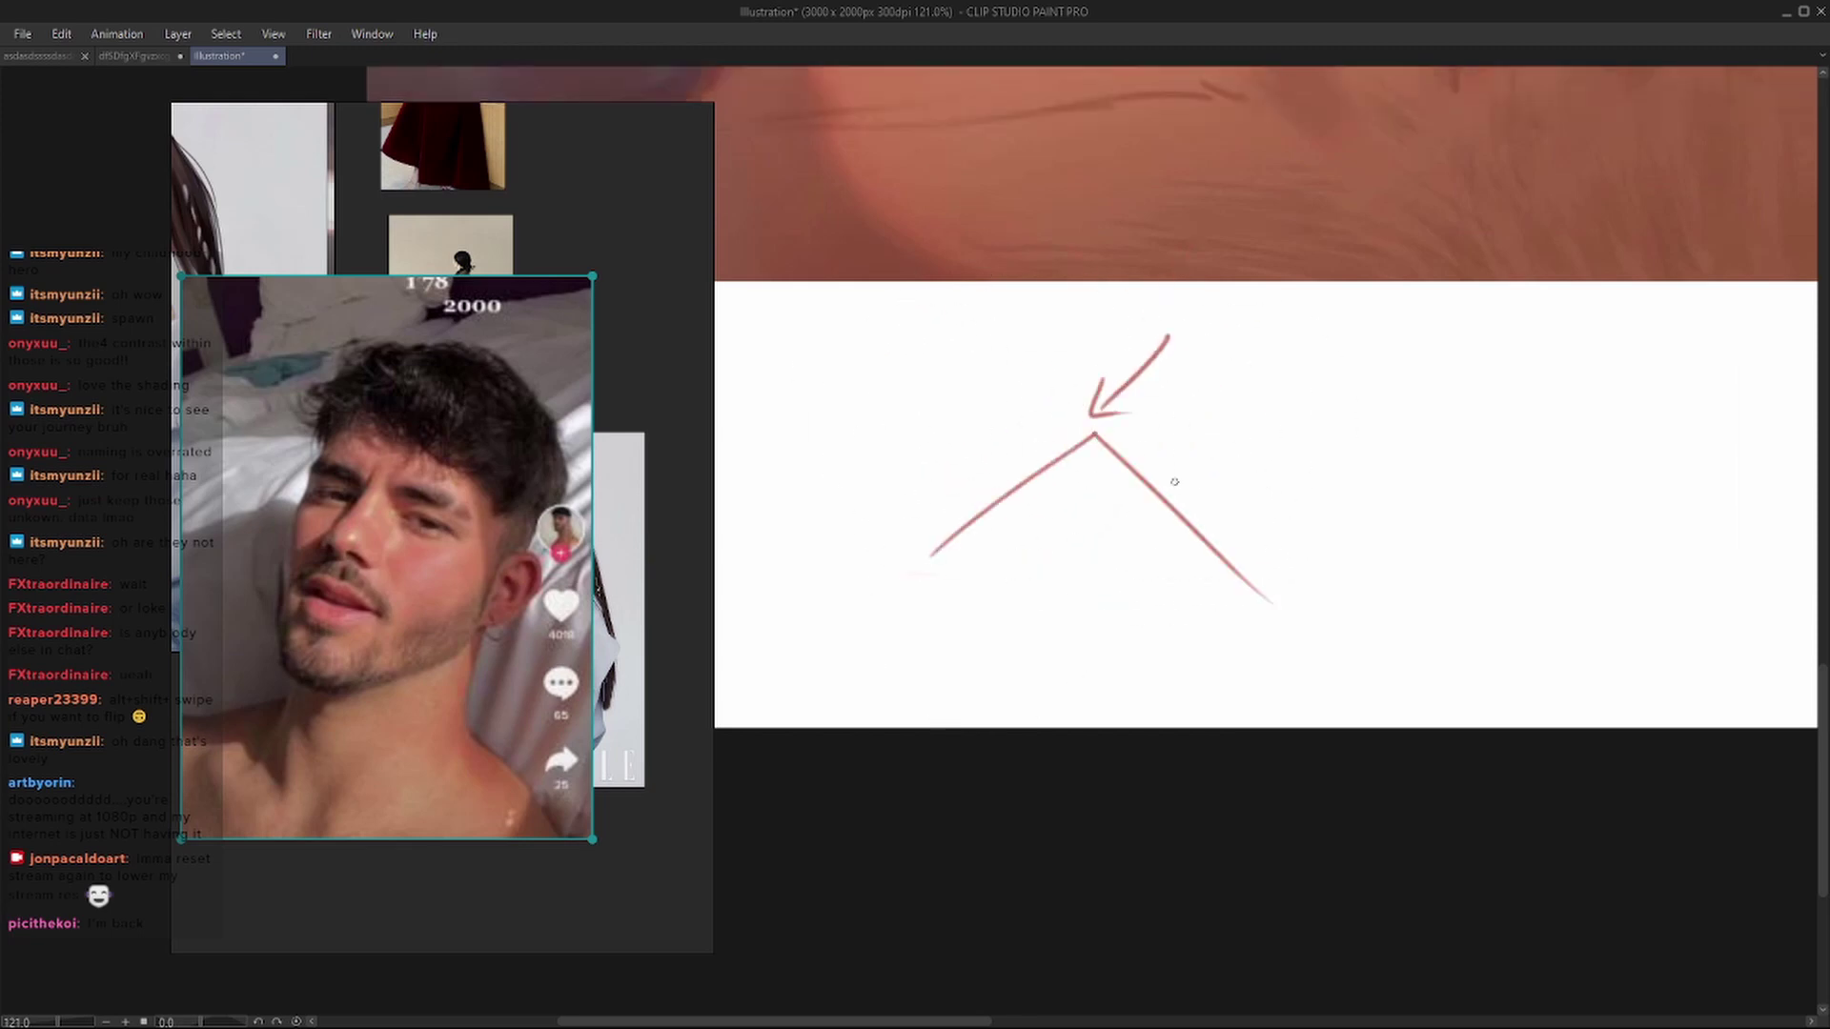
key("ctrl+z")
key("ctrl+z")
mouse_move(1160, 329)
left_mouse_down()
mouse_move(1118, 351)
mouse_move(1128, 399)
left_mouse_up()
- Sketch a second, more open corner beside the peaked one with an arrow toward its bend, undoing the first arrow
mouse_move(1325, 400)
left_mouse_down()
mouse_move(1137, 342)
mouse_move(1076, 387)
mouse_move(1208, 591)
left_mouse_up()
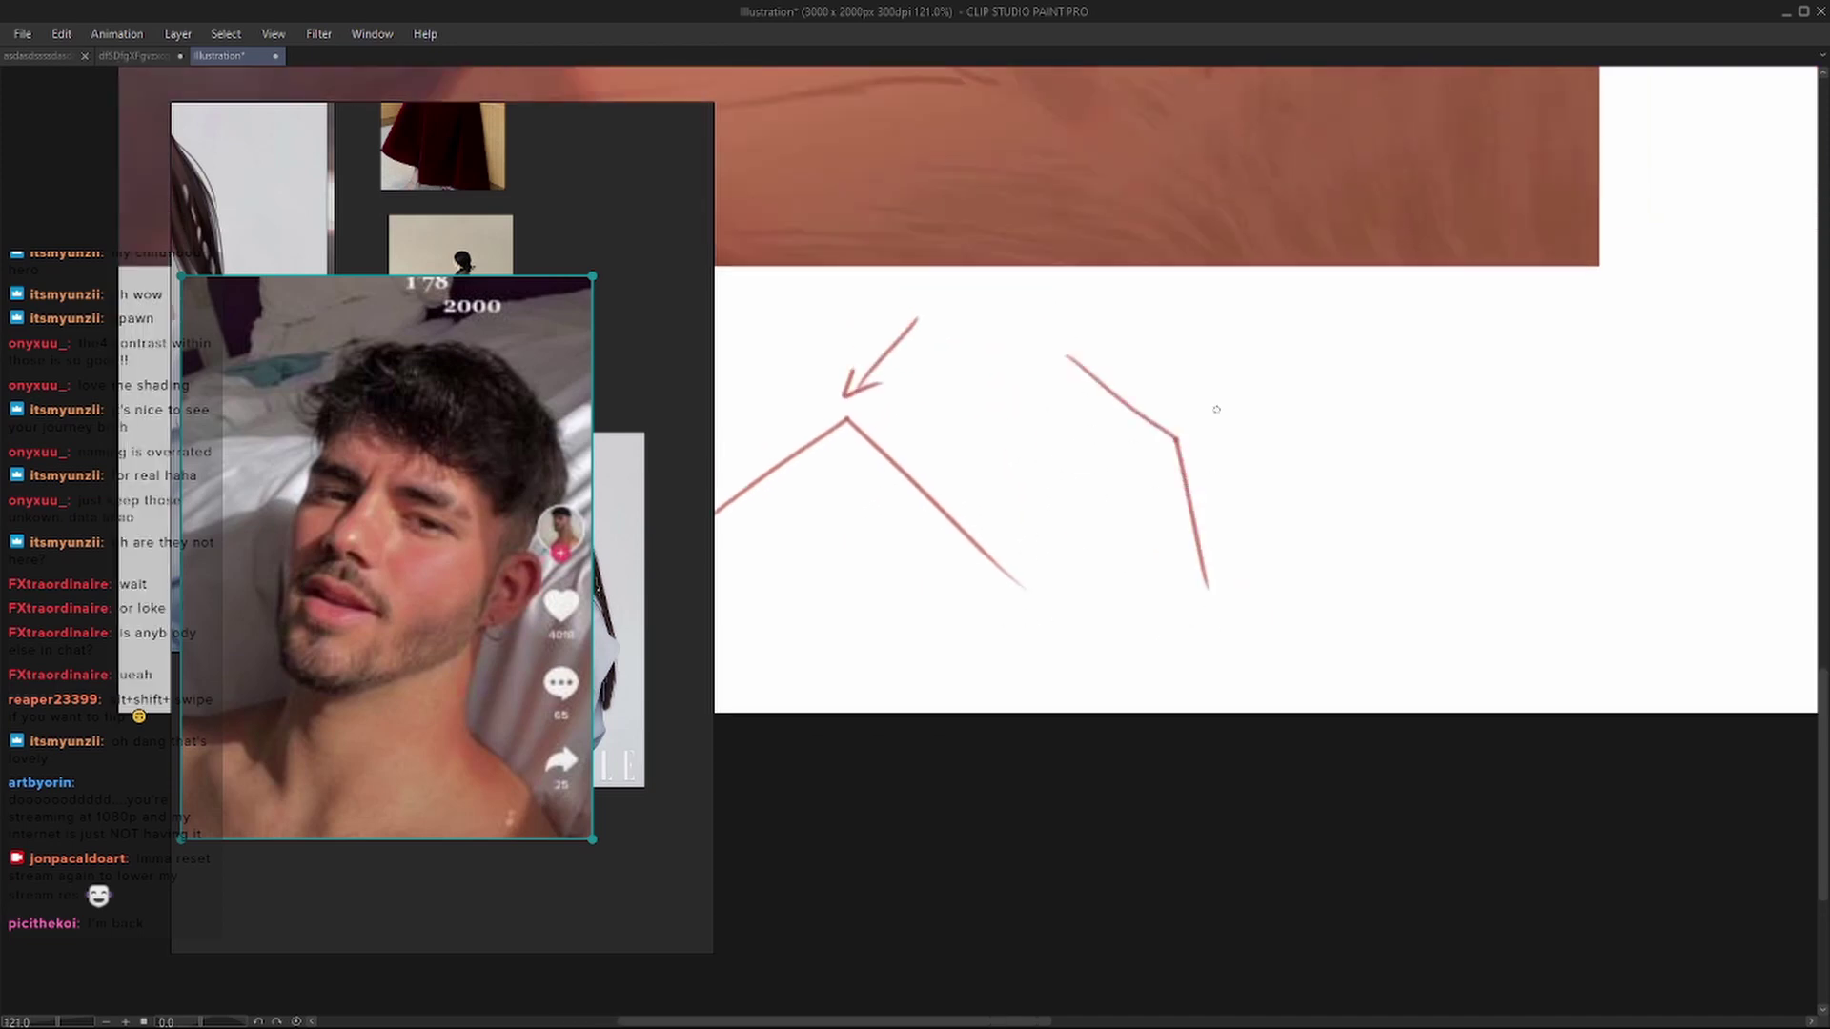
left_click_drag(1303, 327, 1218, 399)
left_click_drag(1228, 374, 1236, 422)
key("ctrl+z")
key("ctrl+z")
mouse_move(1180, 278)
left_mouse_down()
mouse_move(1113, 392)
mouse_move(1143, 382)
left_mouse_up()
key("e")
mouse_move(1021, 388)
left_mouse_down()
mouse_move(1245, 572)
mouse_move(1144, 362)
left_mouse_up()
- Check the transition between the nose bridge and cheek in both normal and mirrored views
scroll(1348, 588, "down", 2)
scroll(1344, 345, "up", 2)
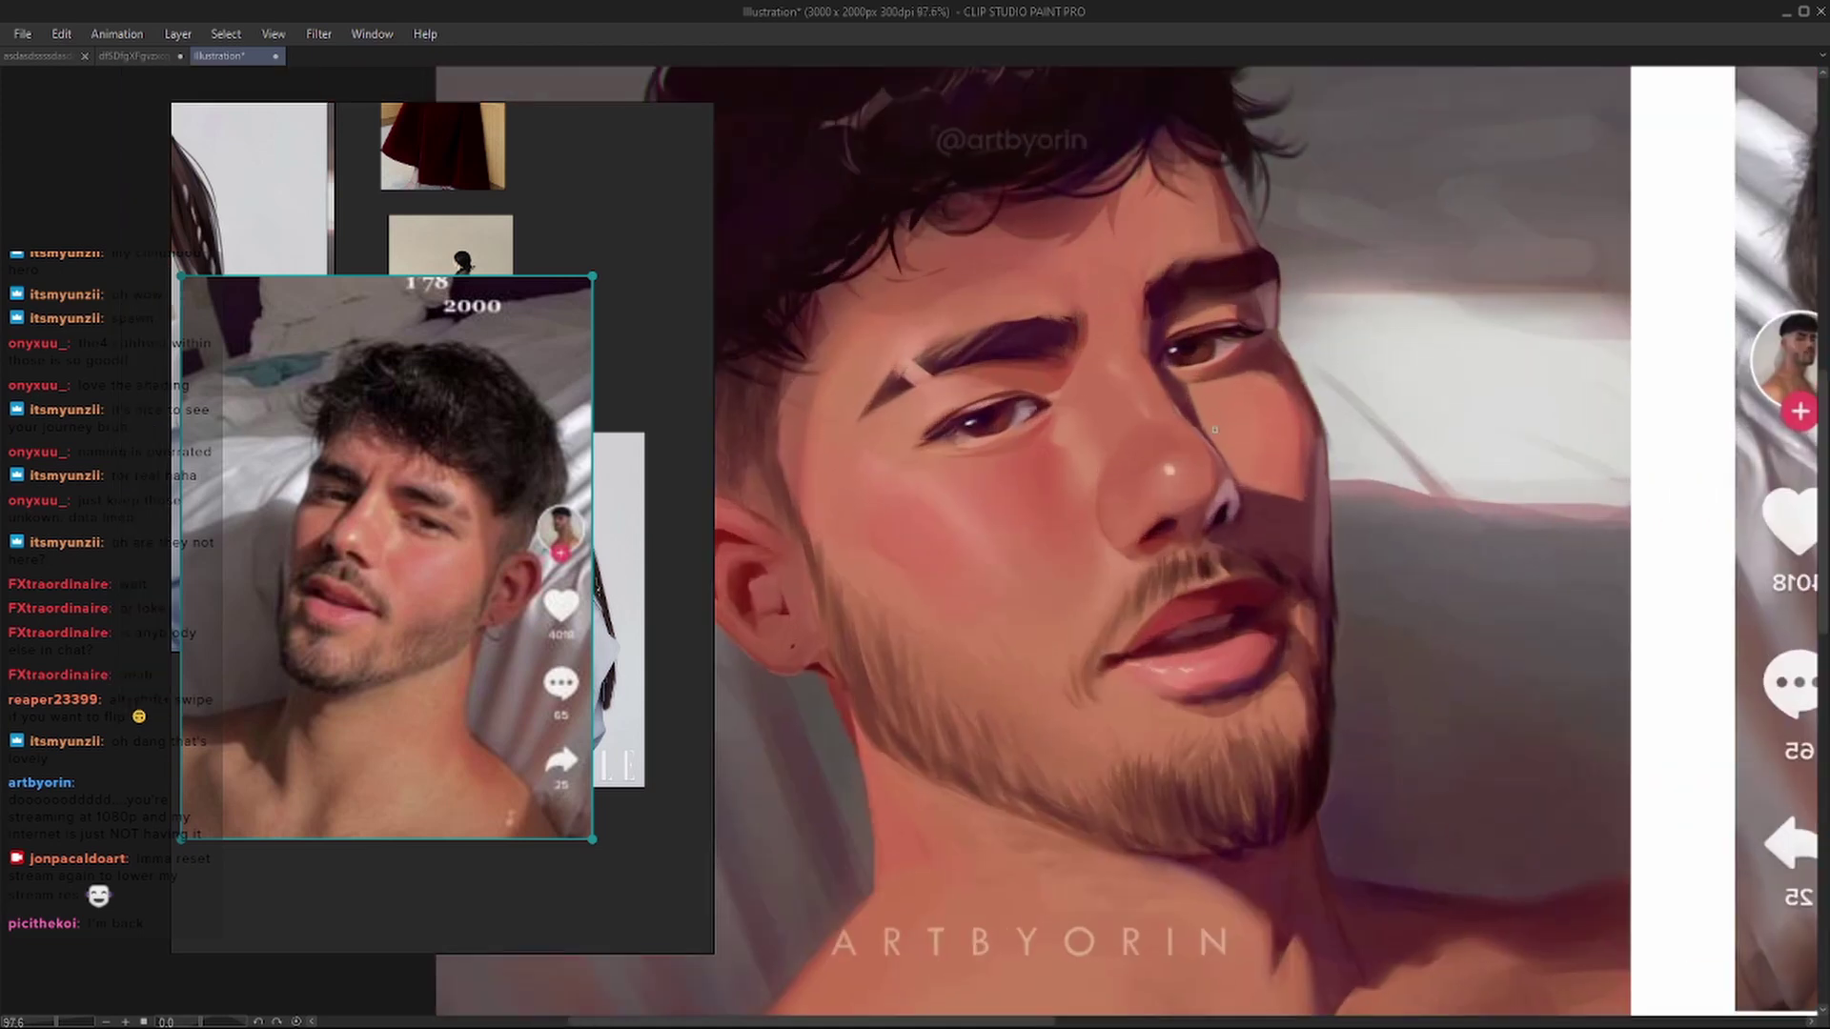
key("h")
left_click_drag(1260, 431, 1331, 440)
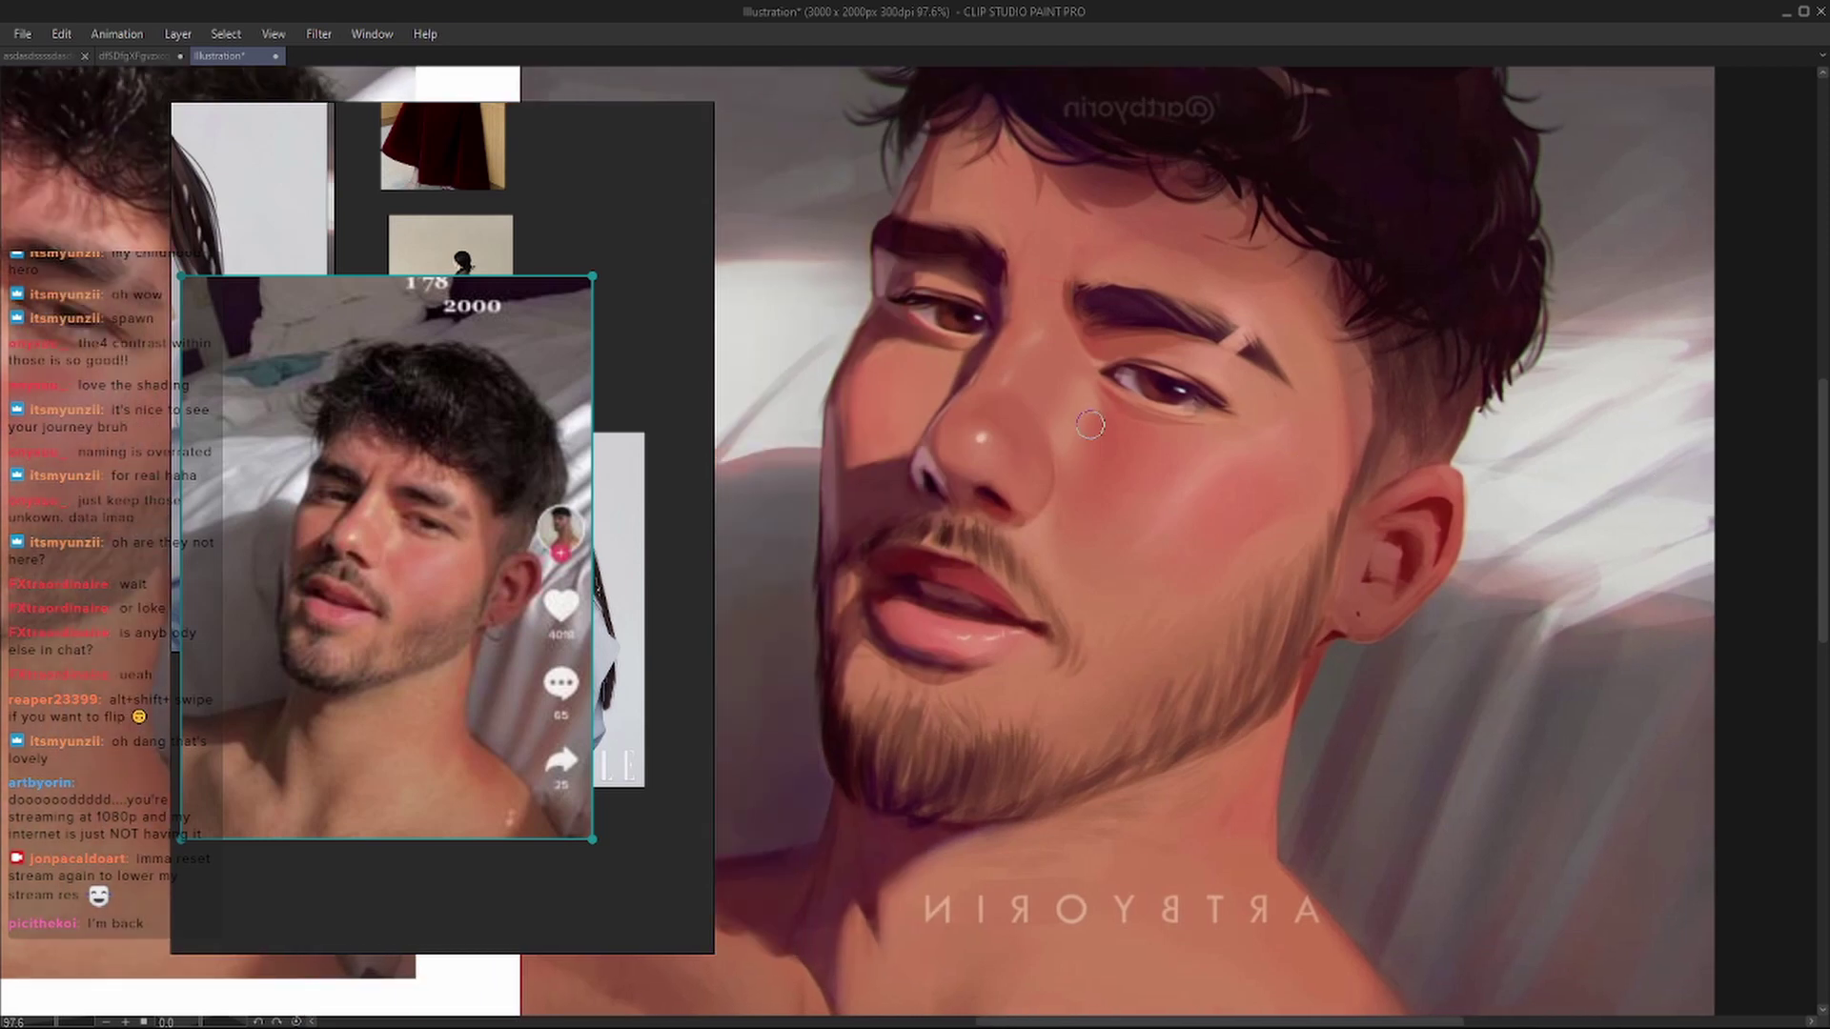
key("h")
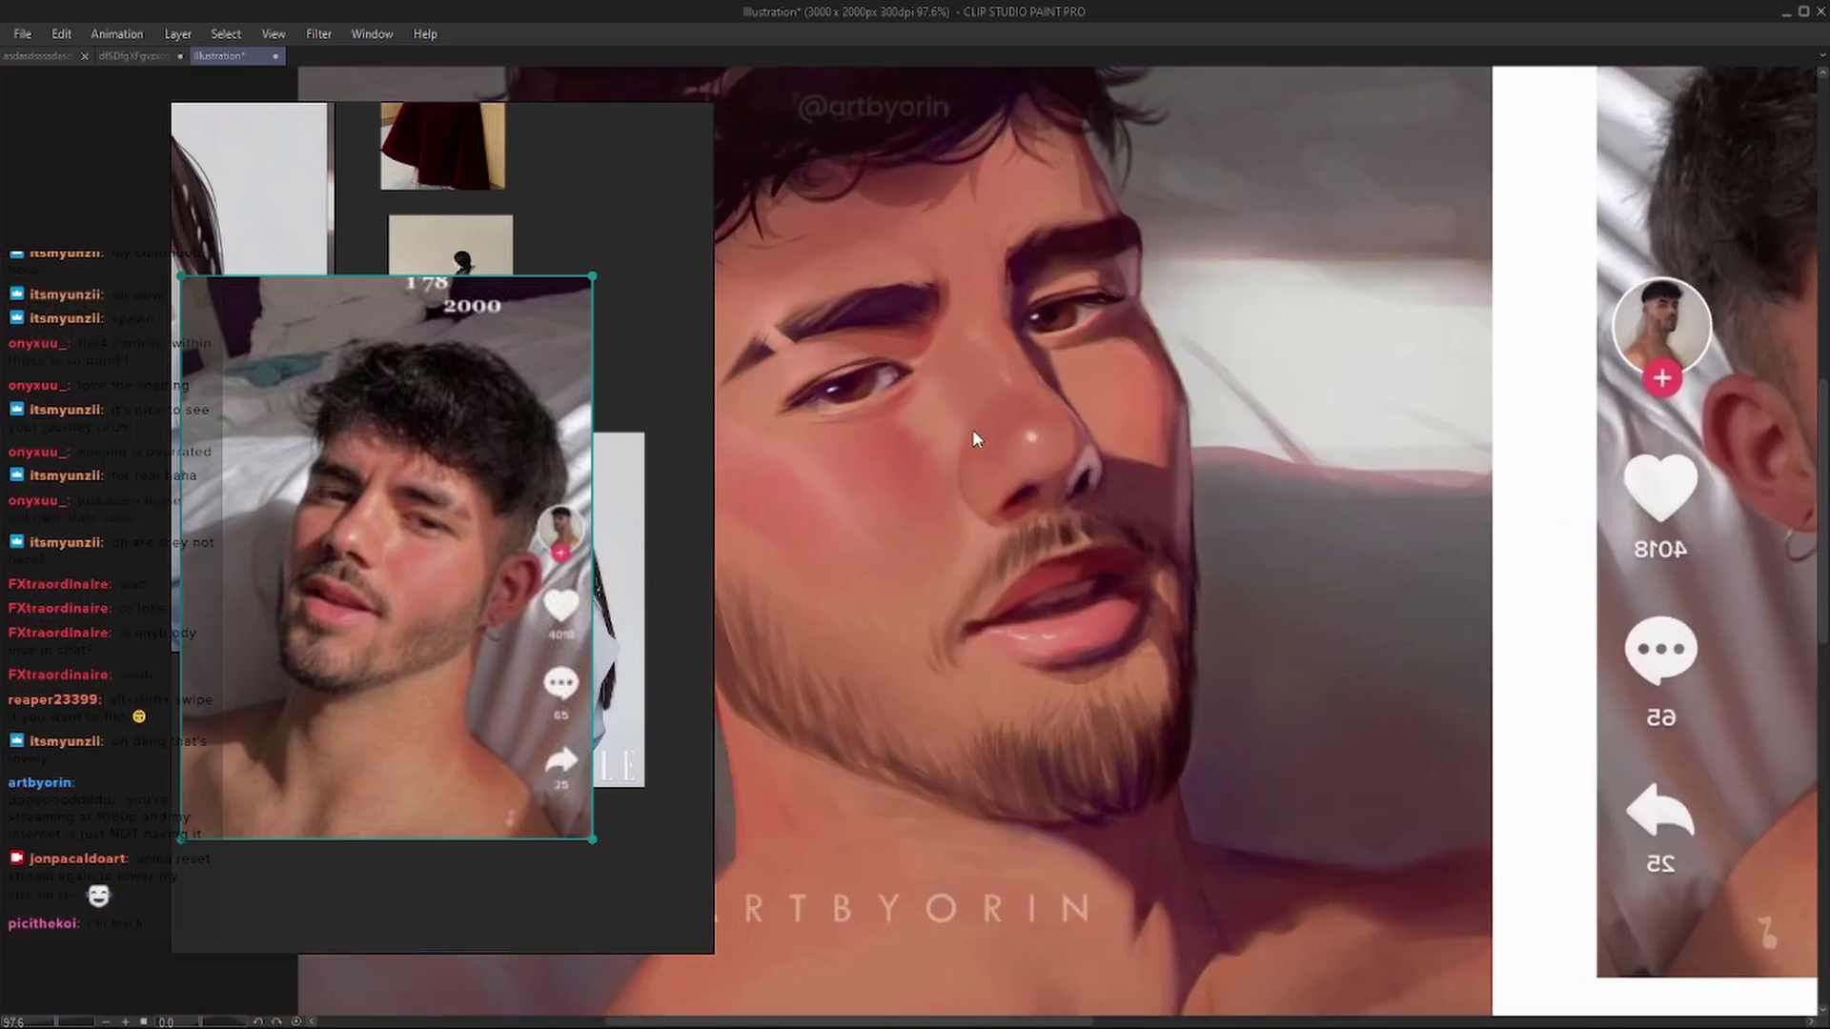
left_click_drag(988, 355, 992, 363)
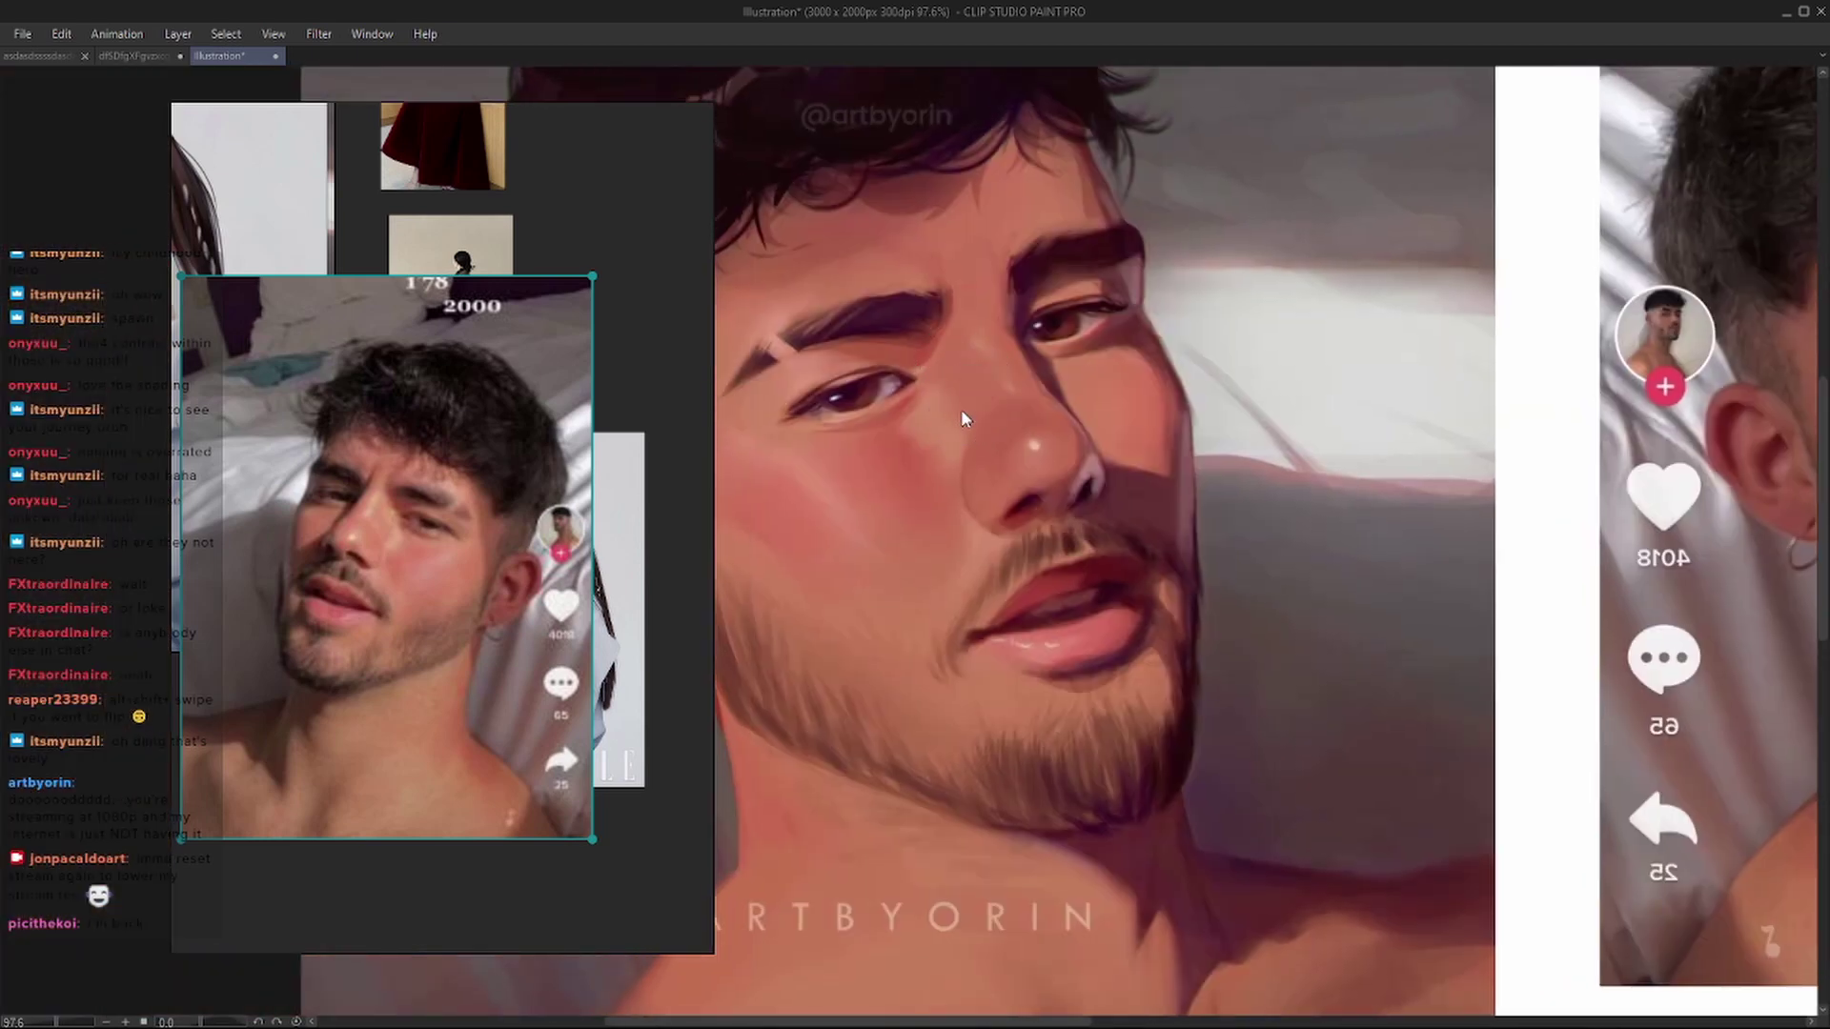
key("h")
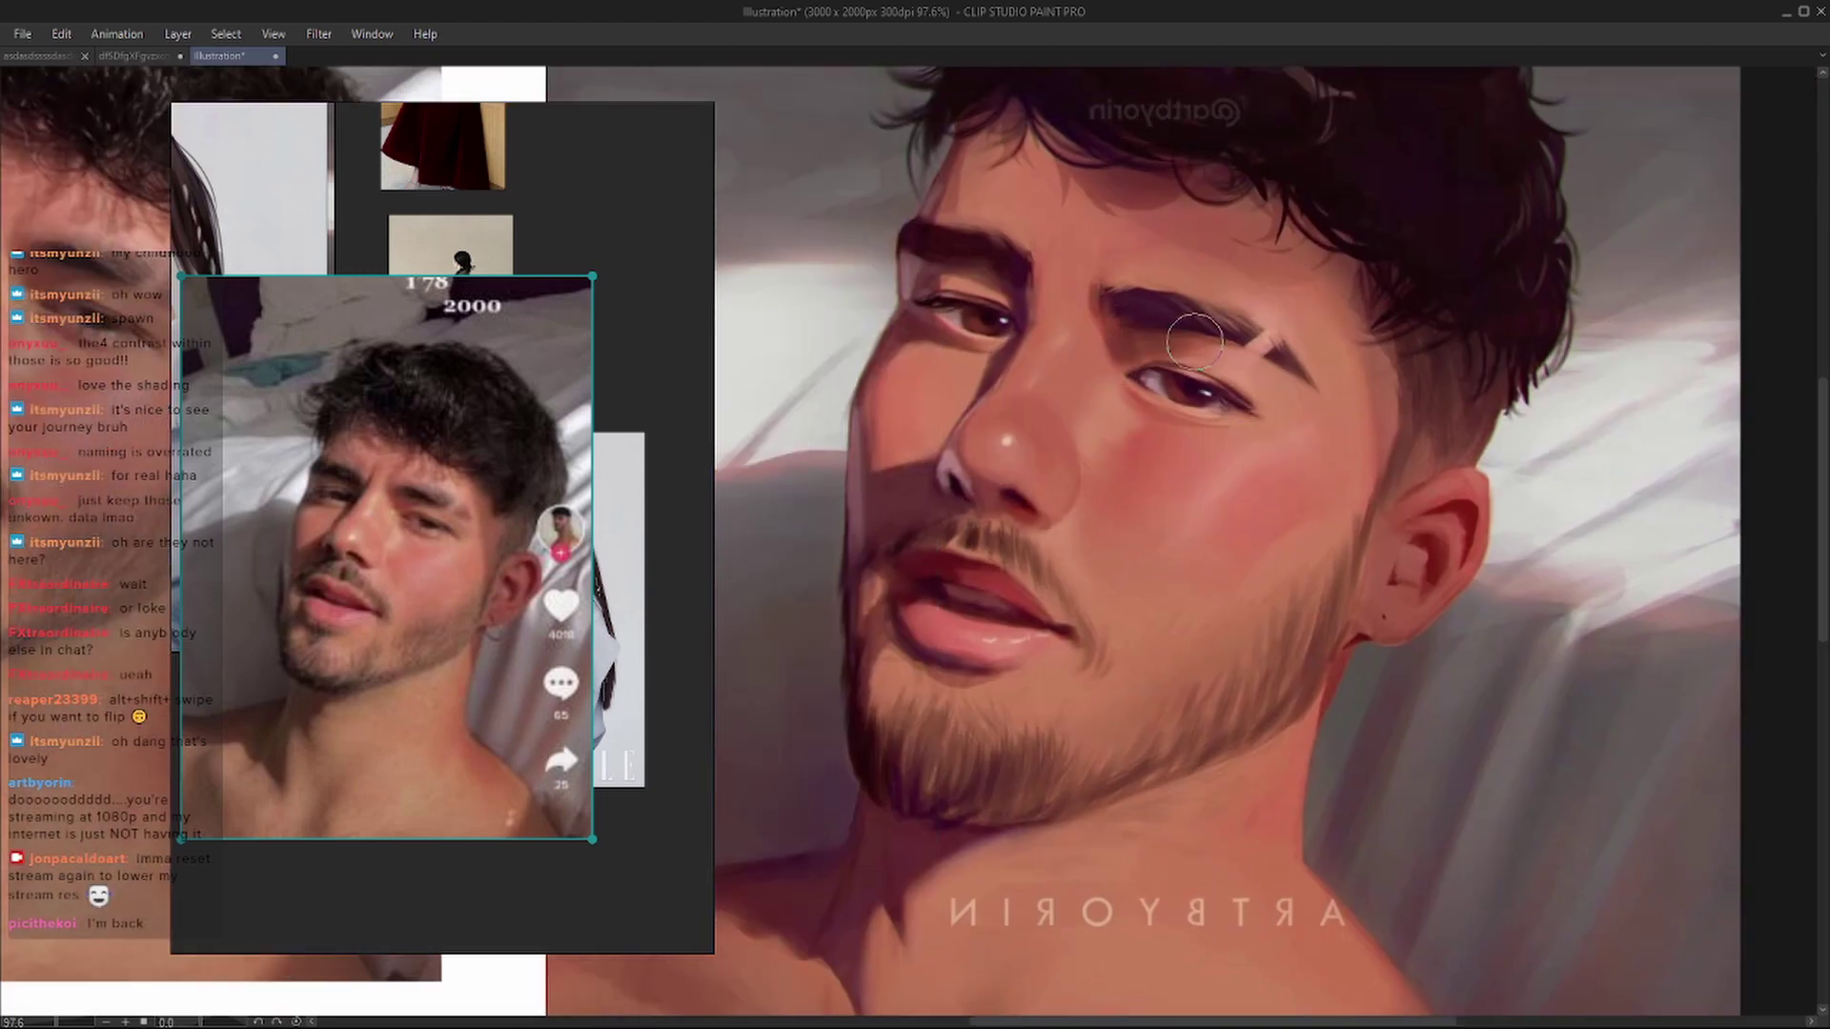
- Rework the near eyebrow with a dark plum tone sampled from the brow, checking it in normal and mirrored views
key("h")
key("Tab")
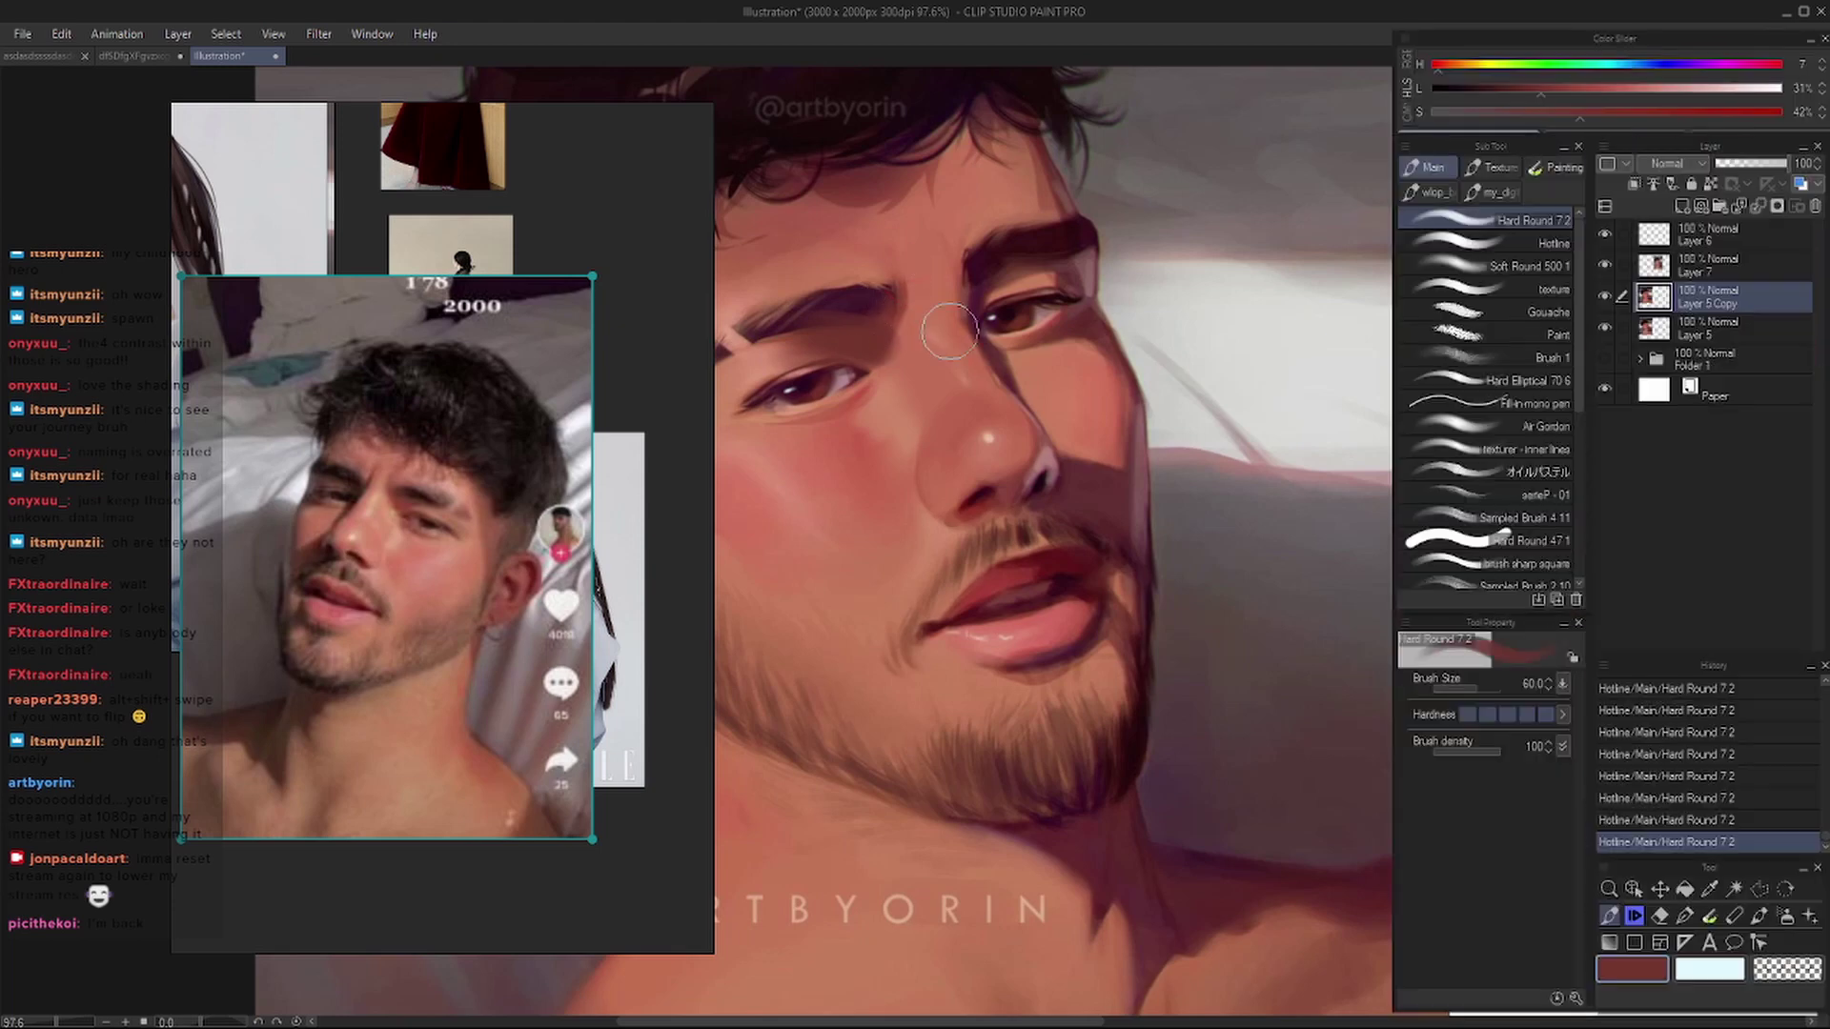
key("h")
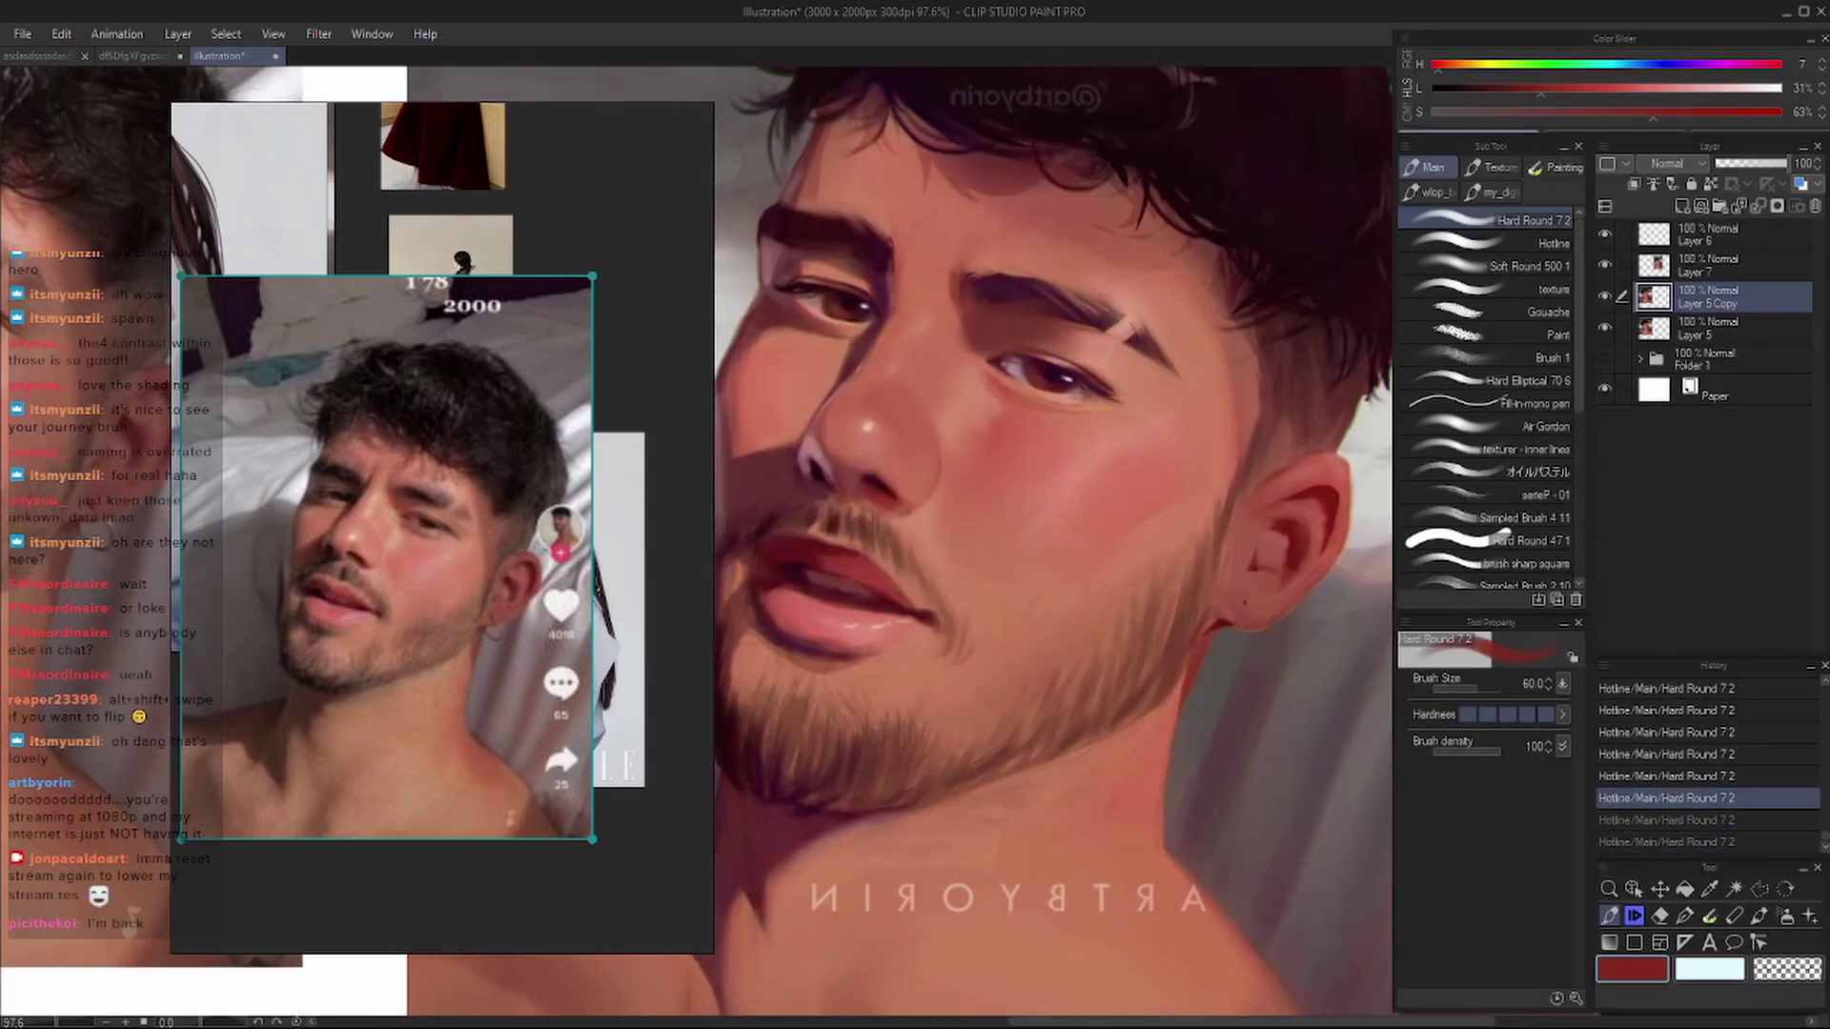
left_click(1123, 329, "alt")
key("h")
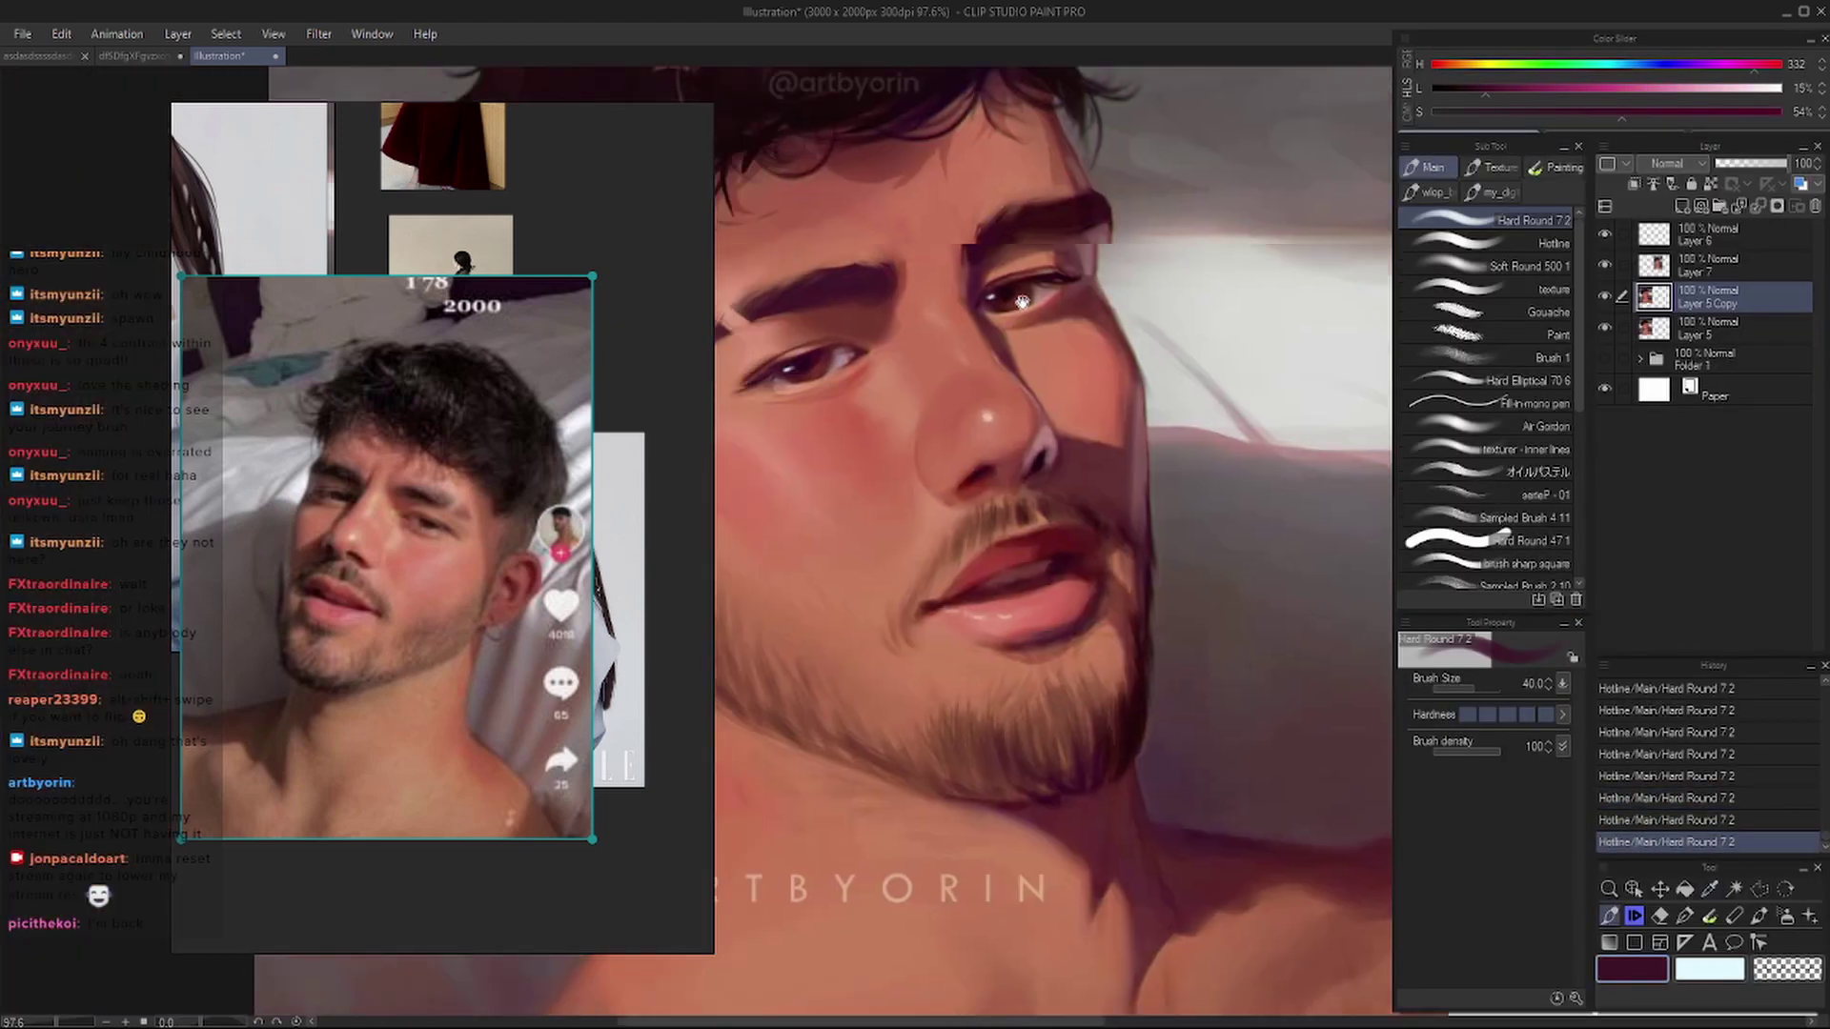
- Touch up the skin between the near eyebrow and eye with sampled light skin and reddish-brown shadow tones
key("h")
key("i")
left_click(968, 396)
key("b")
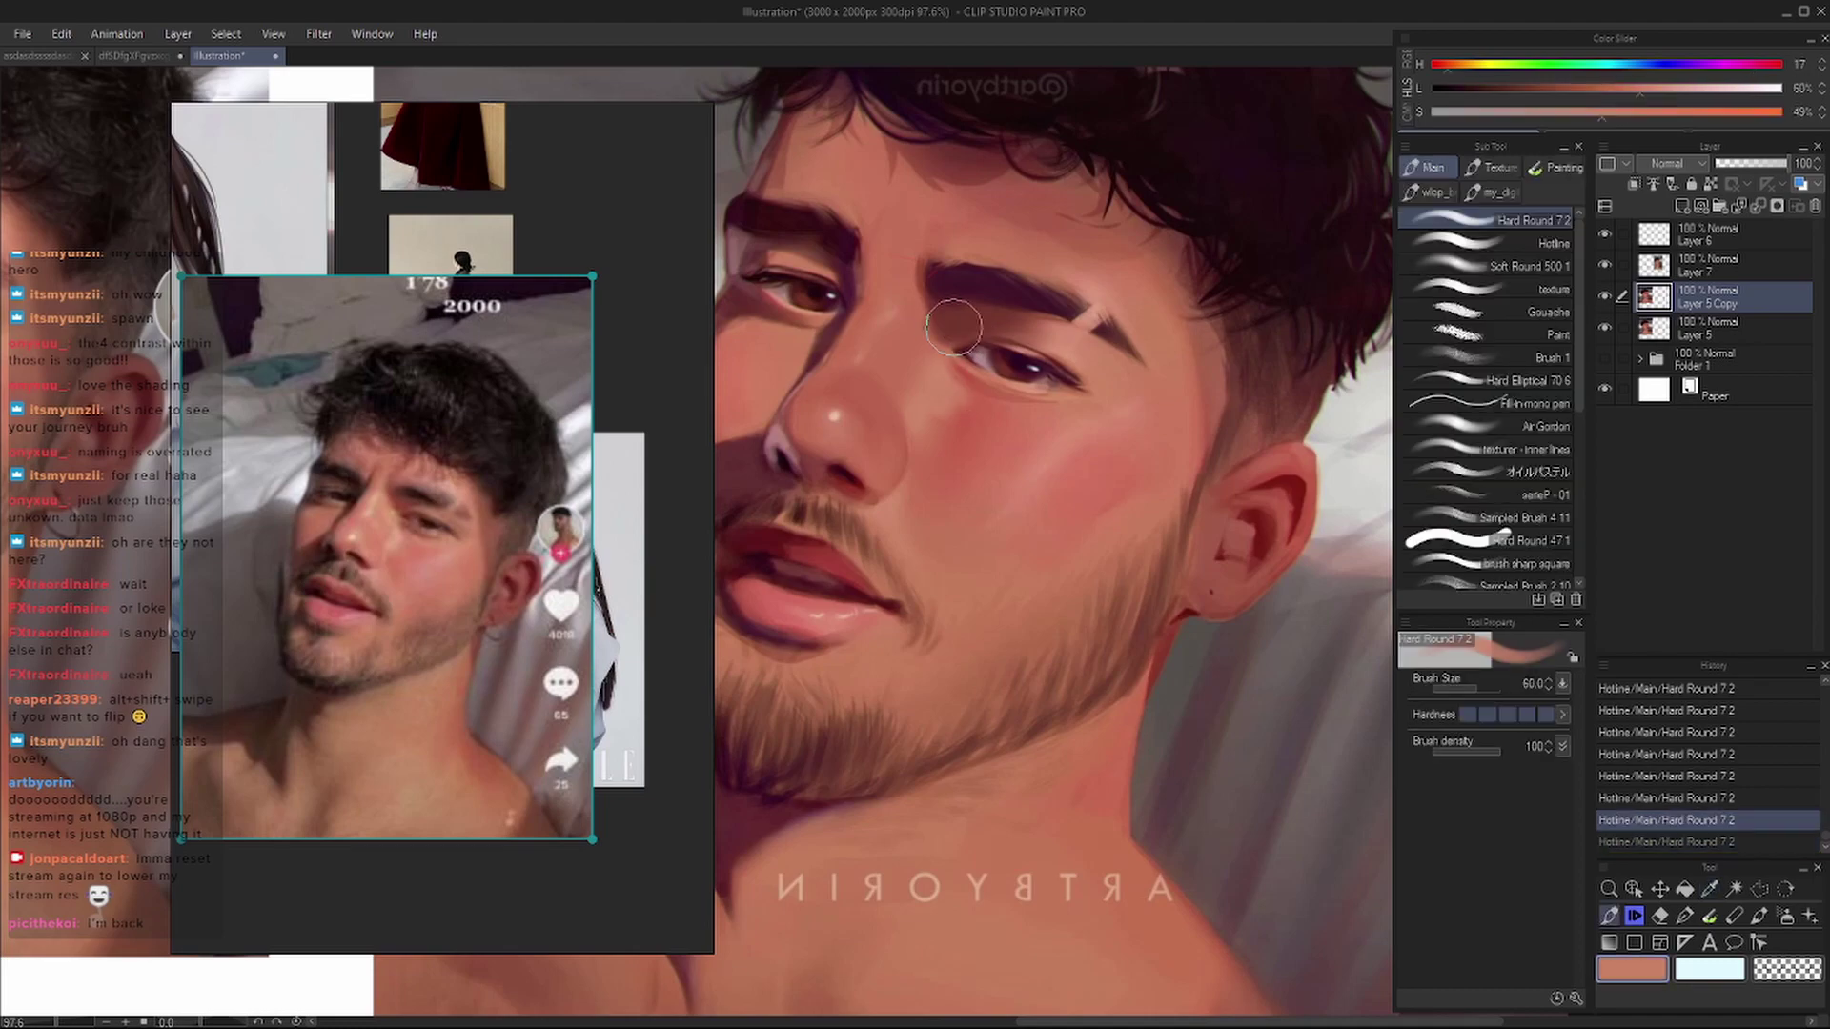
key("h")
key("h")
left_click(991, 324, "alt")
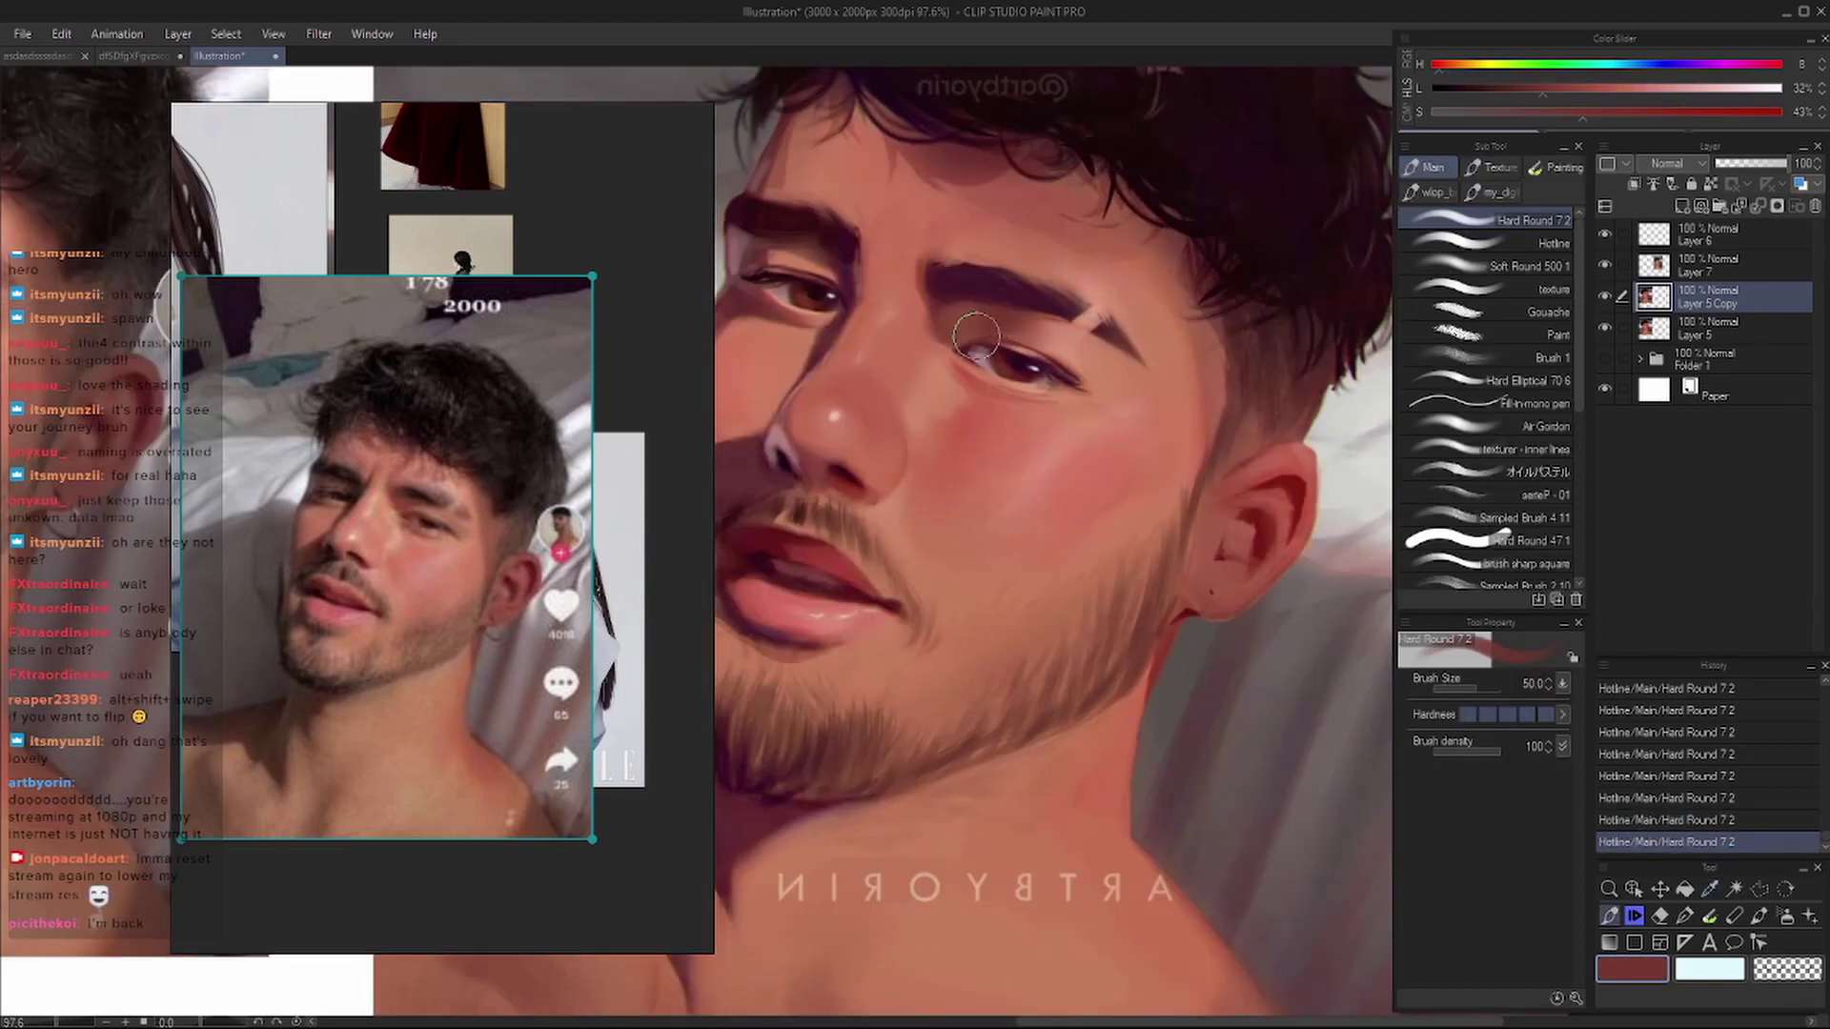
key("h")
- Go over the skin below the near eyebrow's outer end with an enlarged brush, undoing the first stroke
scroll(1048, 271, "down", 5)
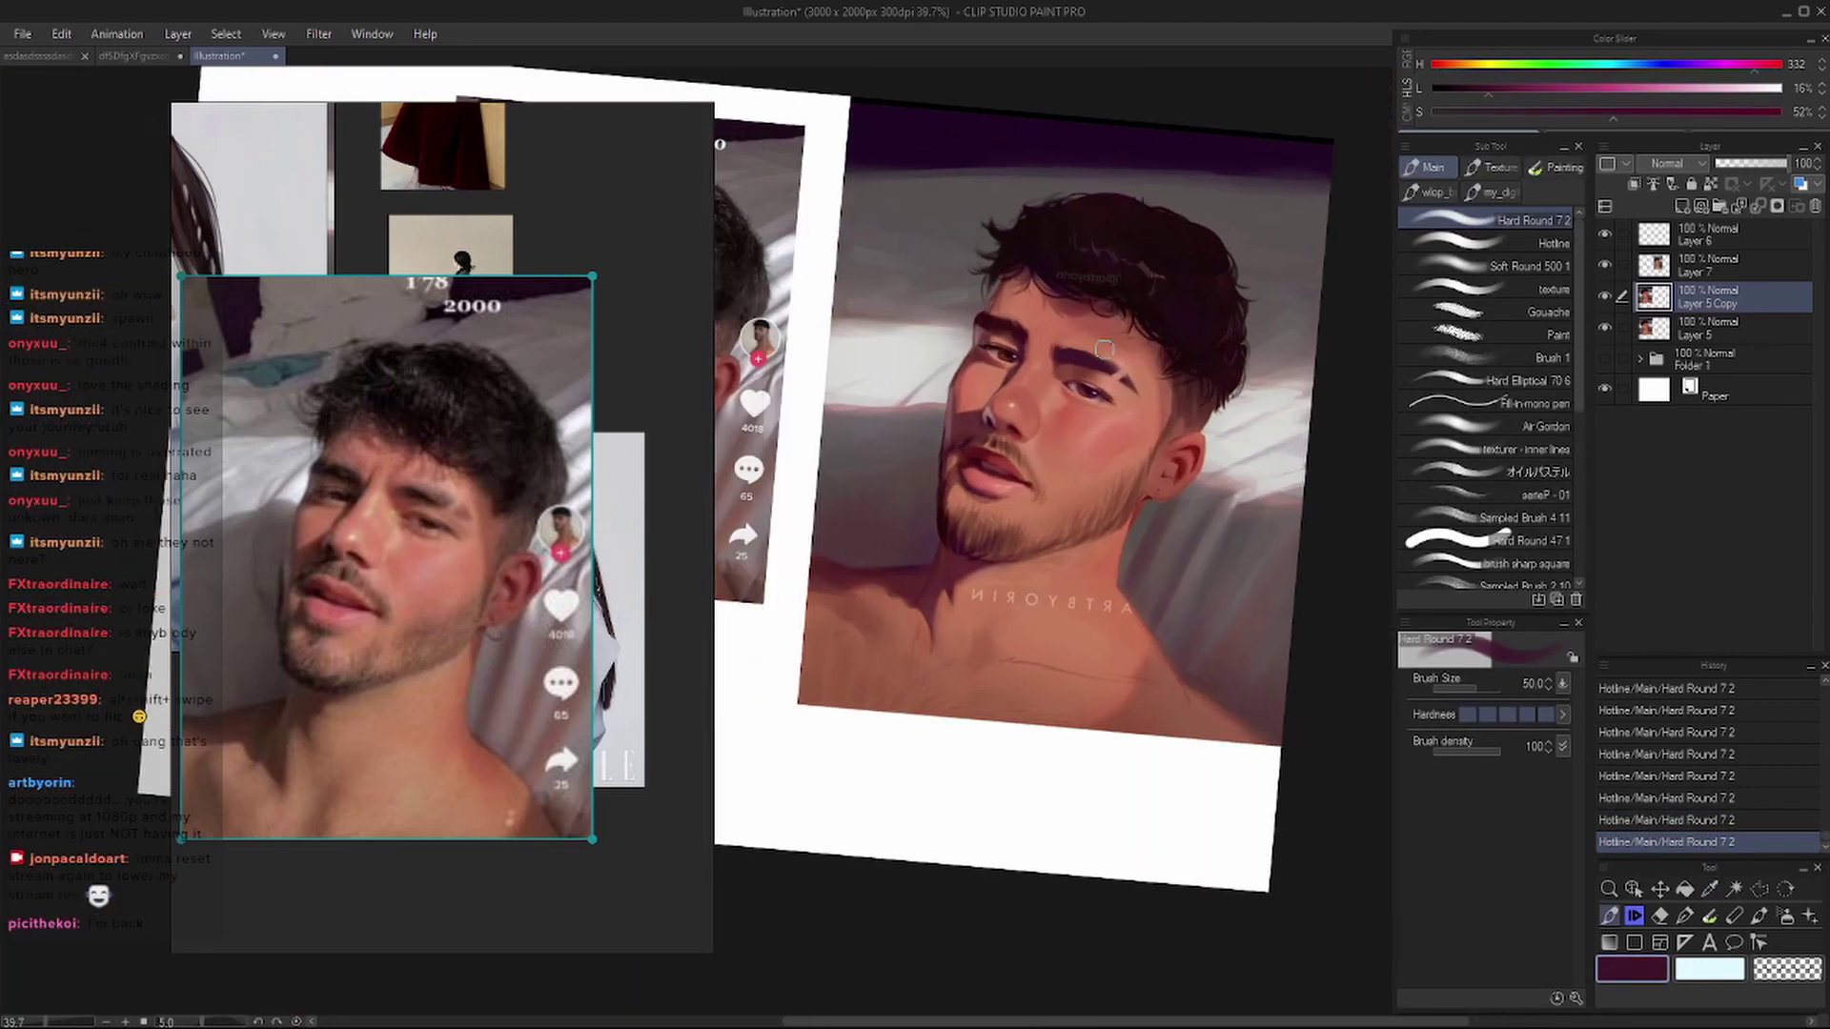
key("Tab")
key("h")
scroll(1103, 377, "up", 4)
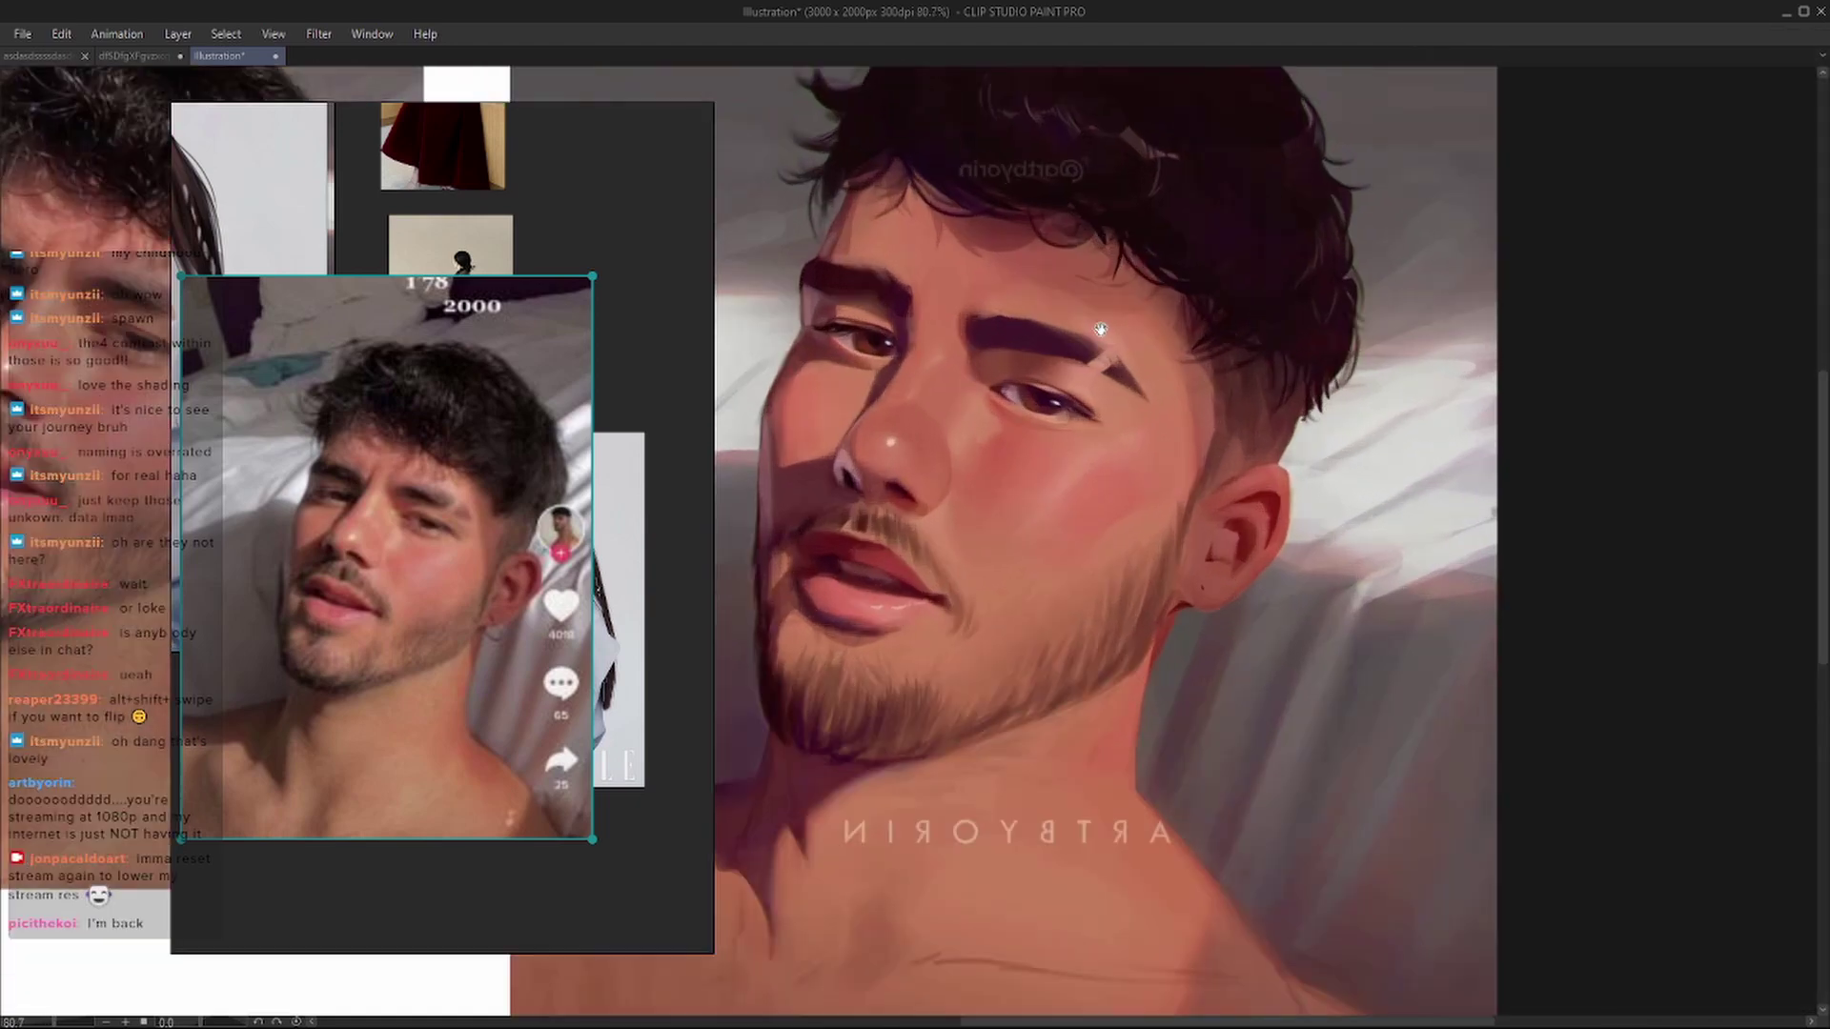
key("h")
scroll(1085, 315, "up", 2)
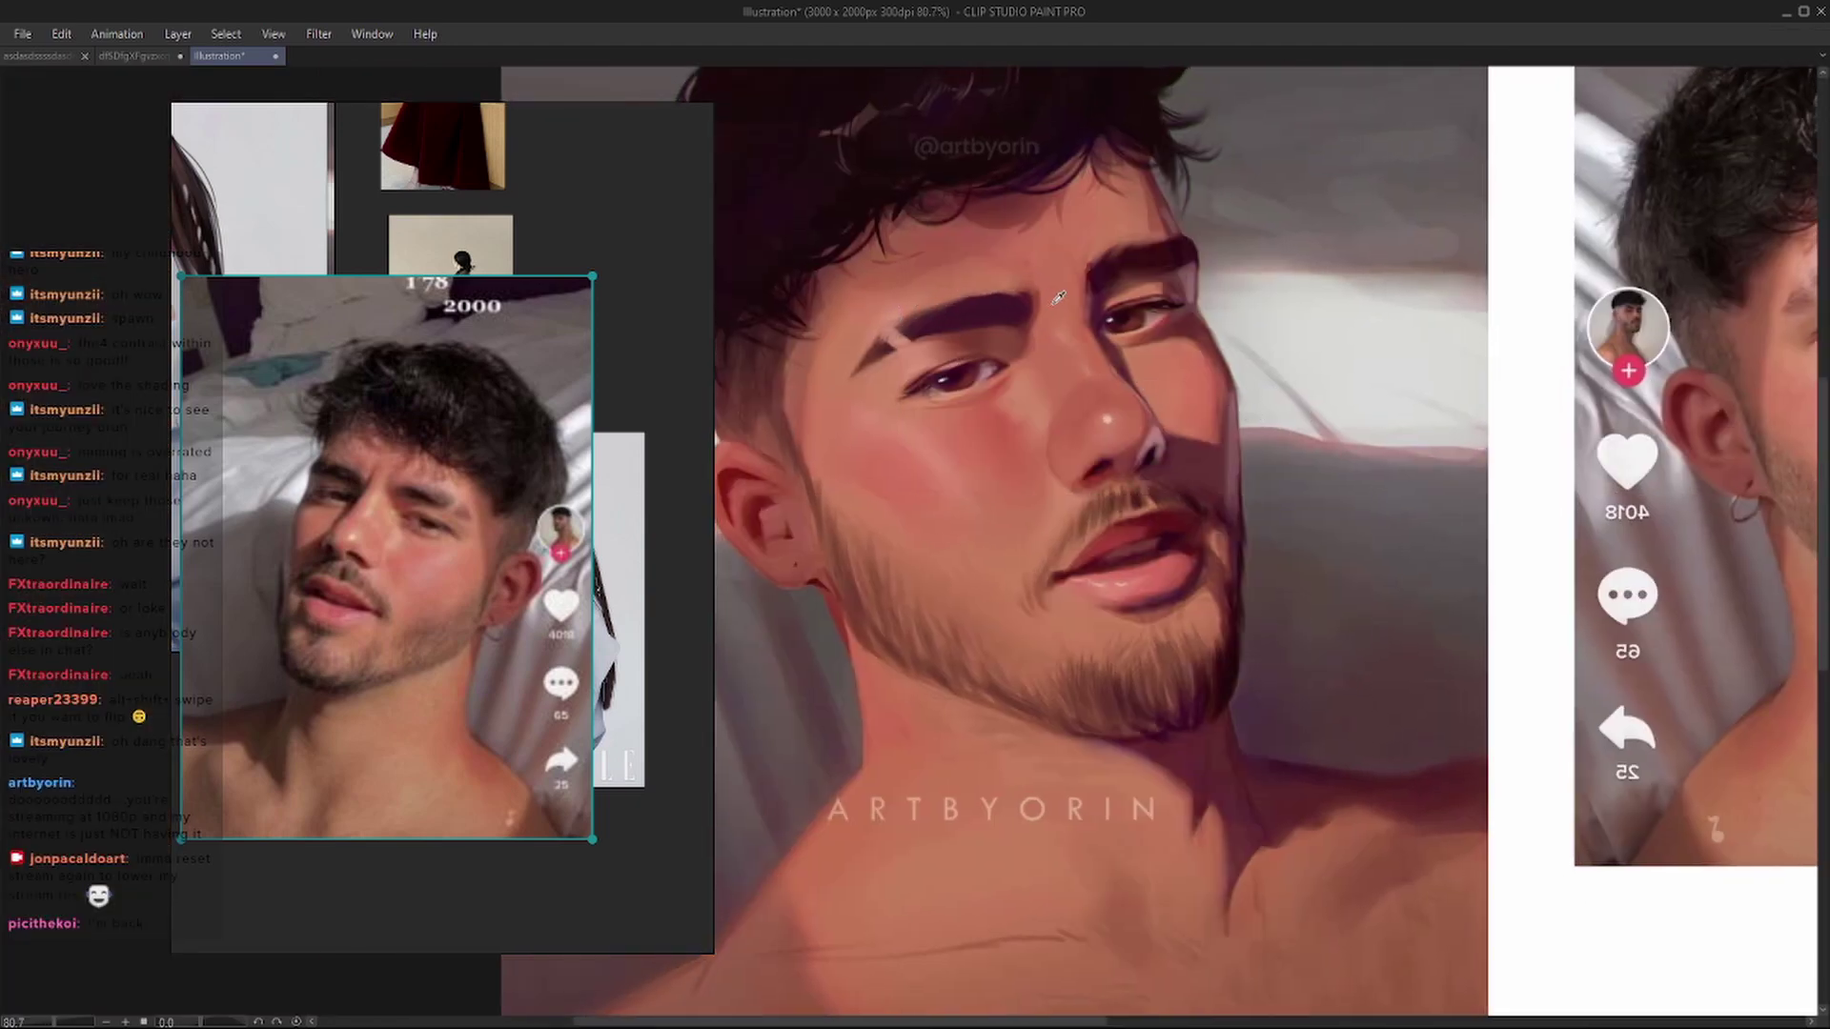
mouse_move(915, 350)
left_mouse_down()
mouse_move(897, 331)
mouse_move(871, 360)
left_mouse_up()
key("ctrl+z")
key("bracketright")
key("bracketright")
key("bracketright")
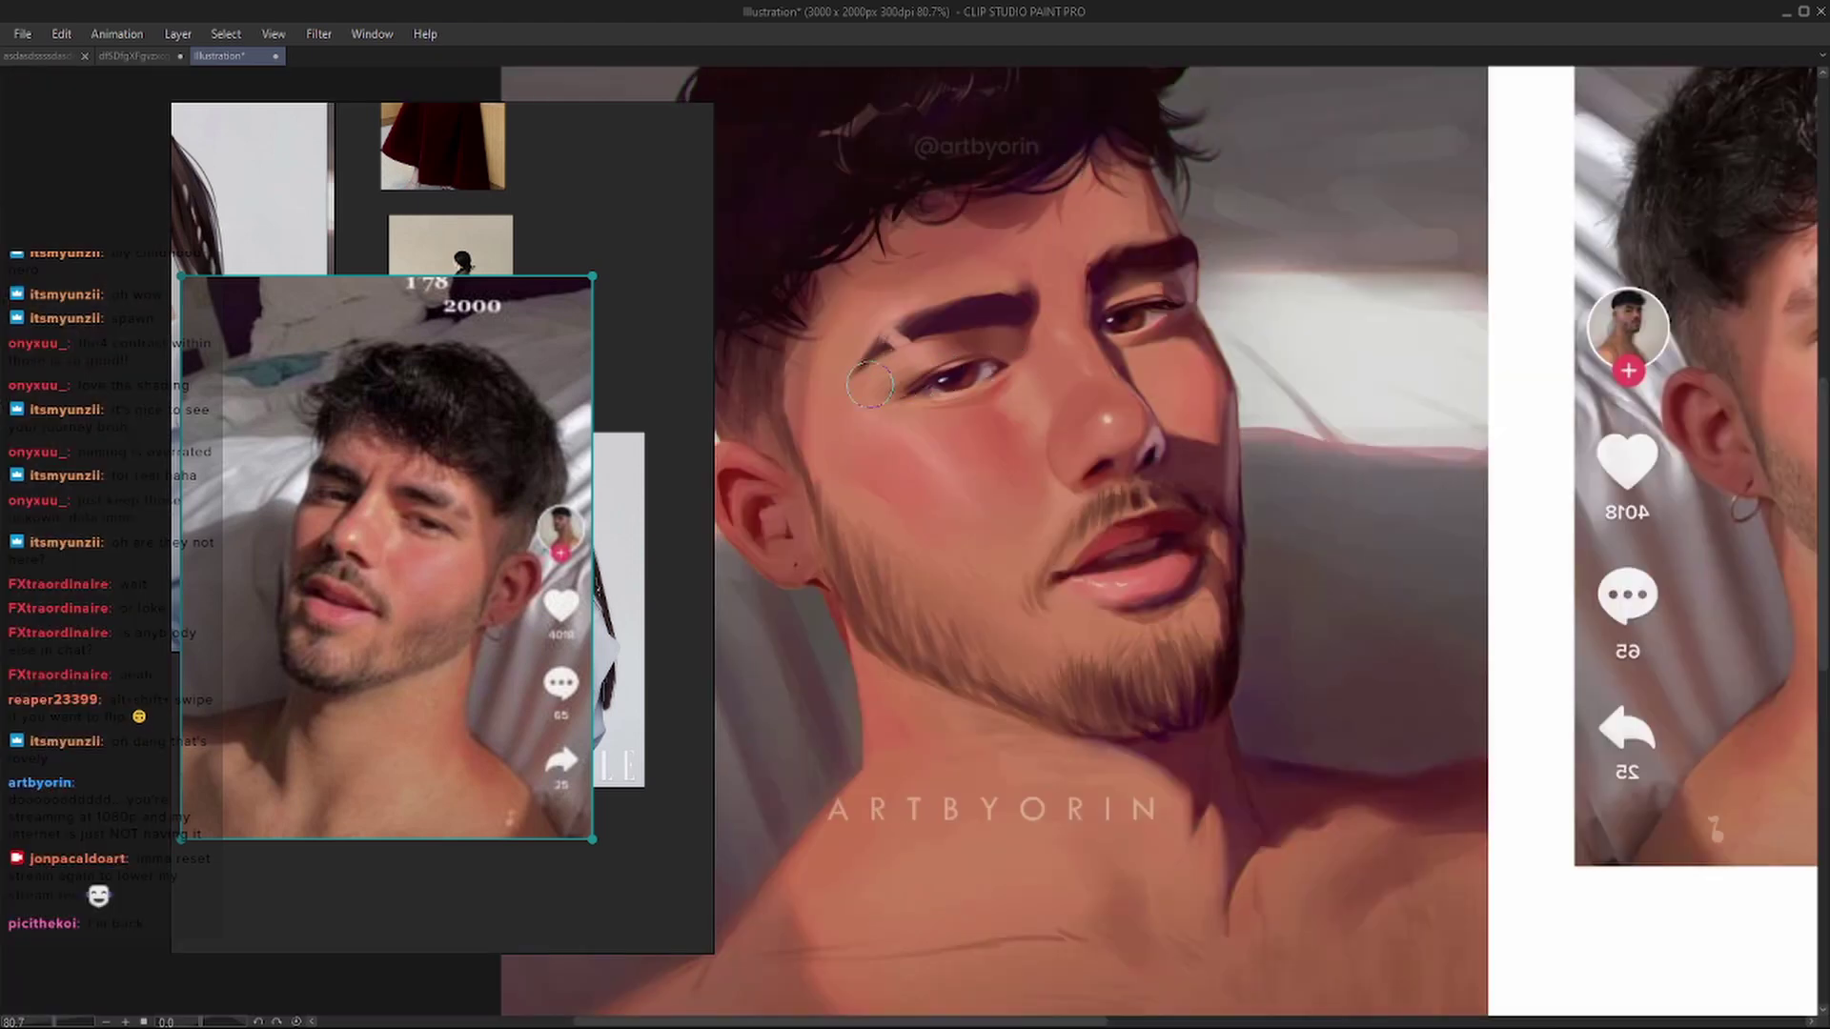
left_click_drag(889, 351, 907, 339)
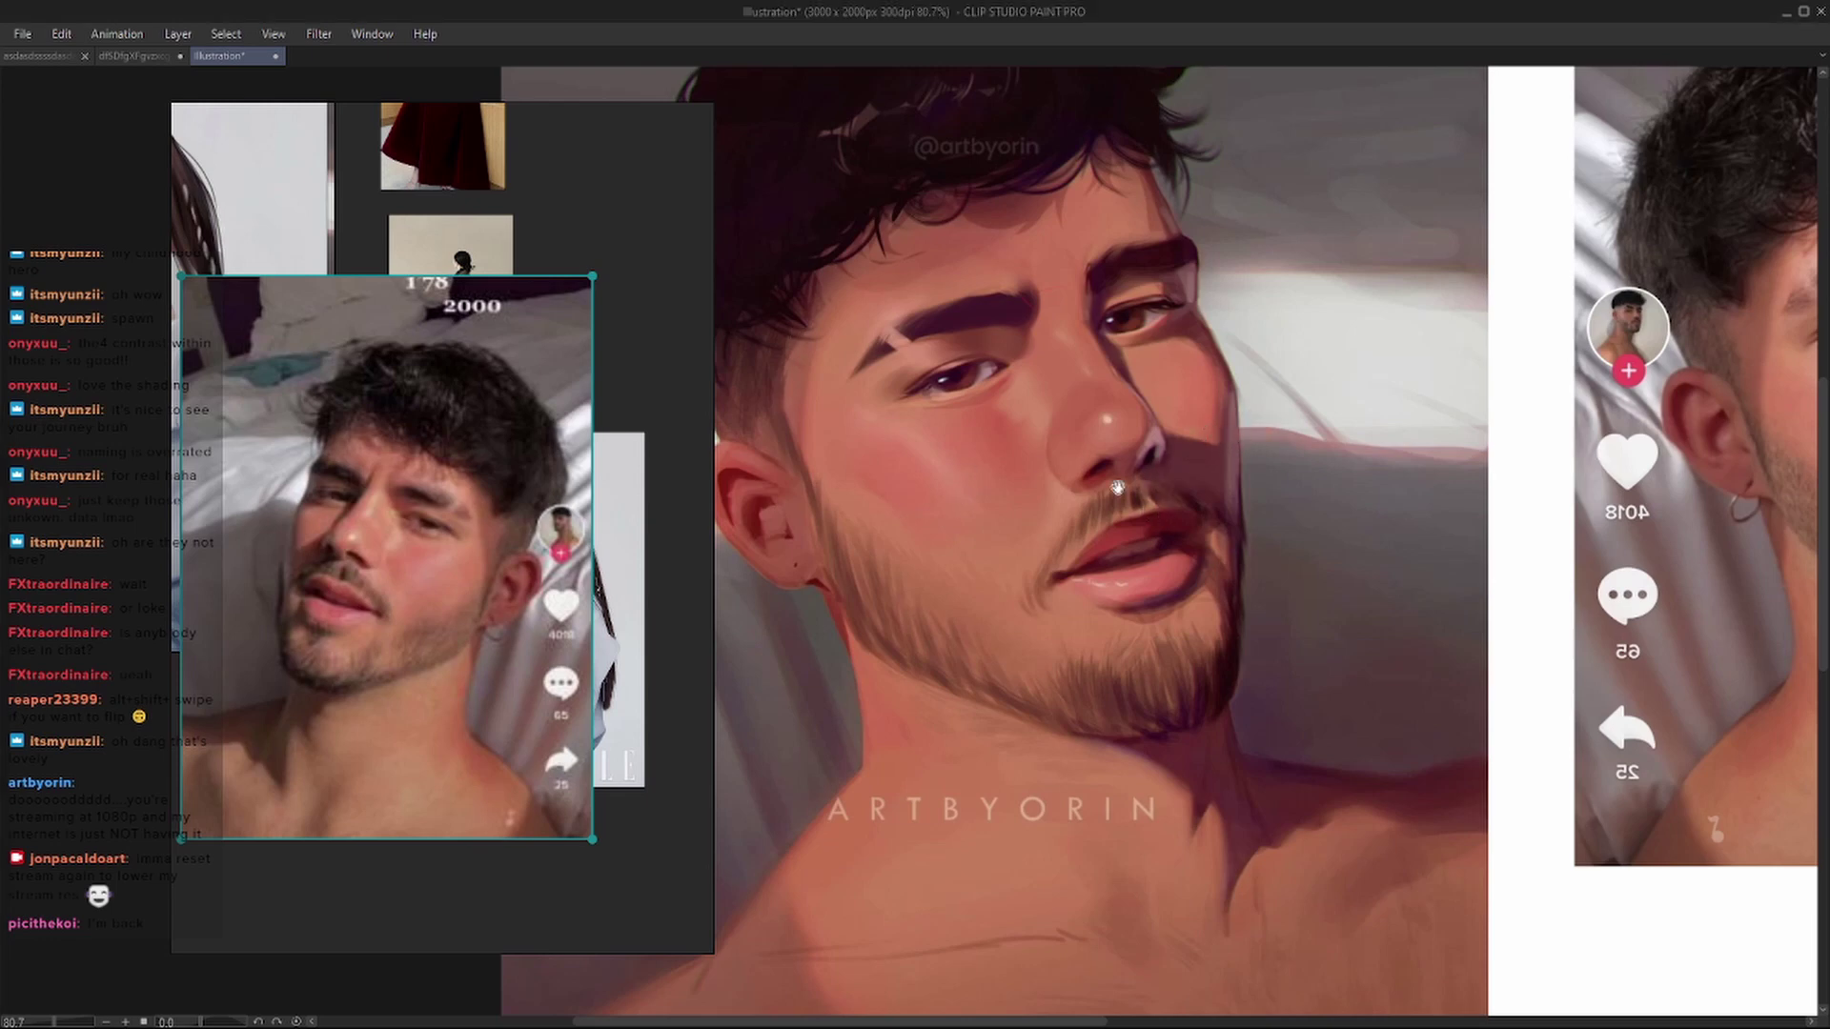
- Try thin dark angular guide lines across the near cheek in the mirrored view, undoing each attempt
left_click_drag(991, 467, 1077, 442)
key("h")
mouse_move(832, 315)
left_mouse_down()
mouse_move(1077, 429)
mouse_move(970, 438)
mouse_move(1124, 376)
mouse_move(1093, 400)
mouse_move(1059, 372)
left_mouse_up()
mouse_move(1048, 472)
left_mouse_down()
mouse_move(1110, 390)
mouse_move(997, 442)
left_mouse_up()
key("ctrl+z")
key("ctrl+z")
mouse_move(997, 444)
left_mouse_down()
mouse_move(1036, 493)
mouse_move(1115, 398)
mouse_move(1037, 484)
left_mouse_up()
key("ctrl+z")
key("ctrl+z")
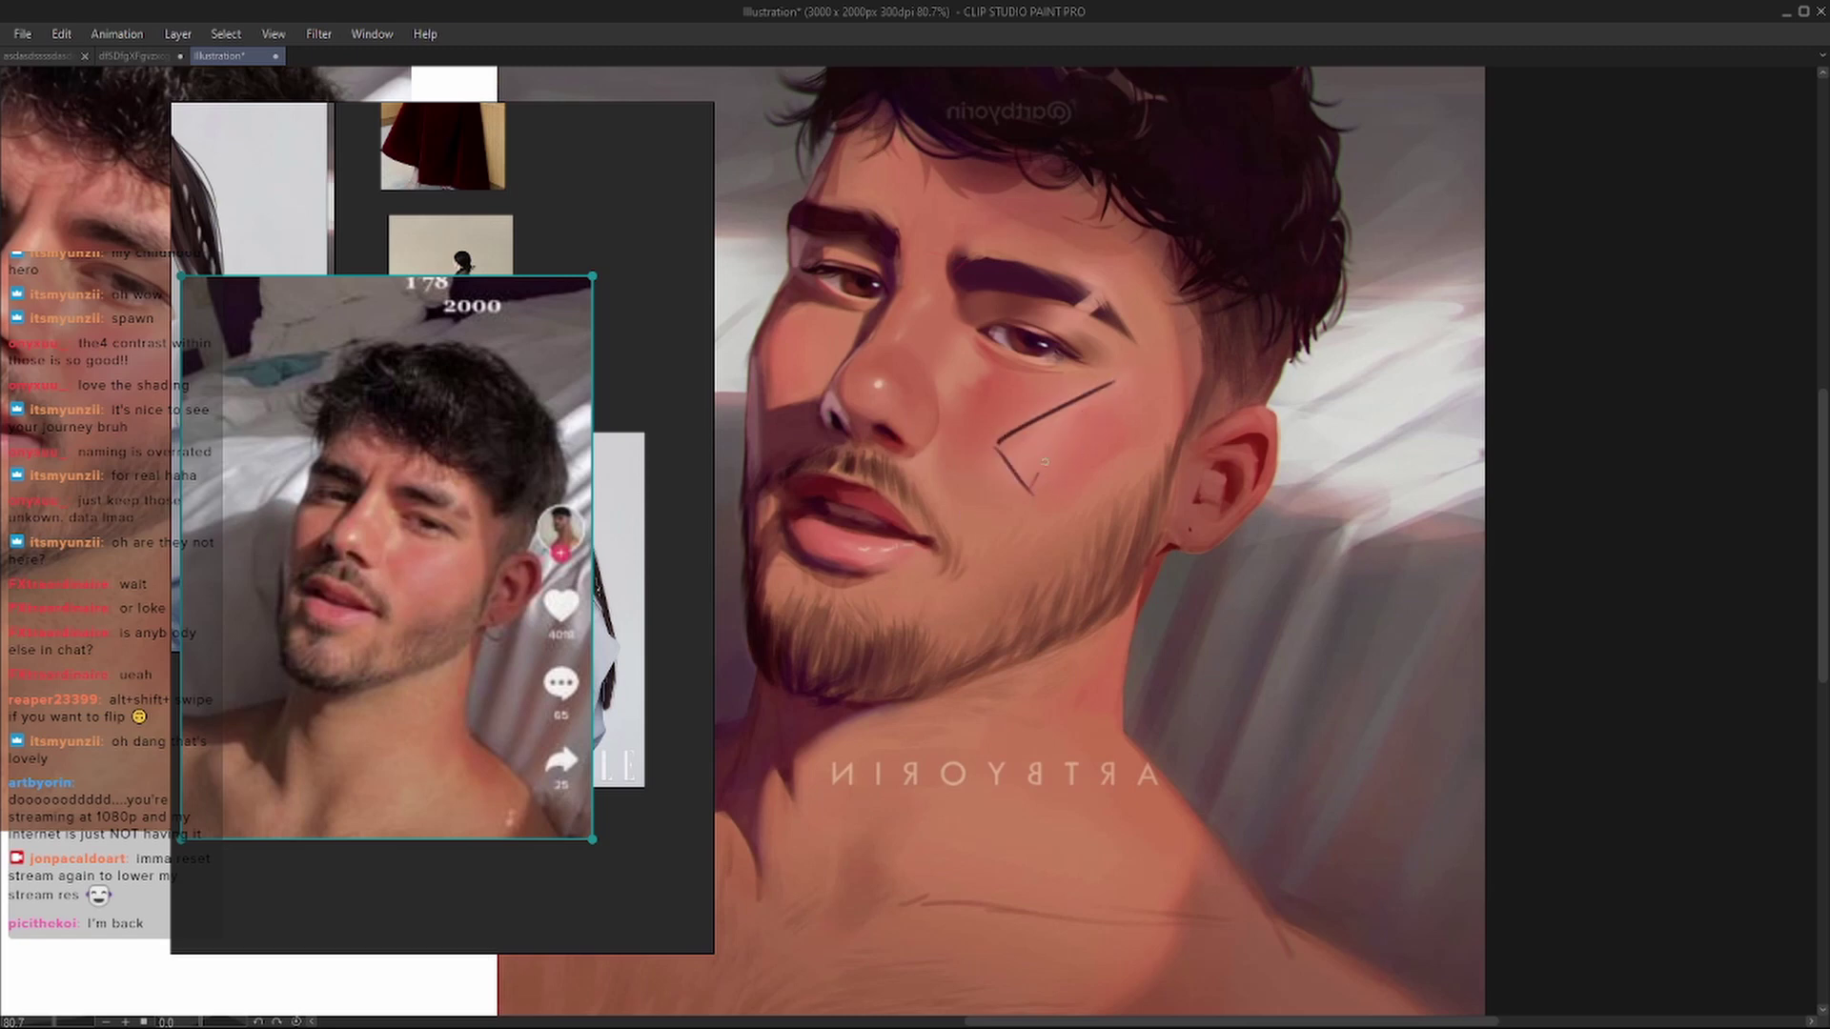
key("ctrl+z")
key("ctrl+z")
left_click_drag(1004, 423, 997, 489)
key("bracketleft")
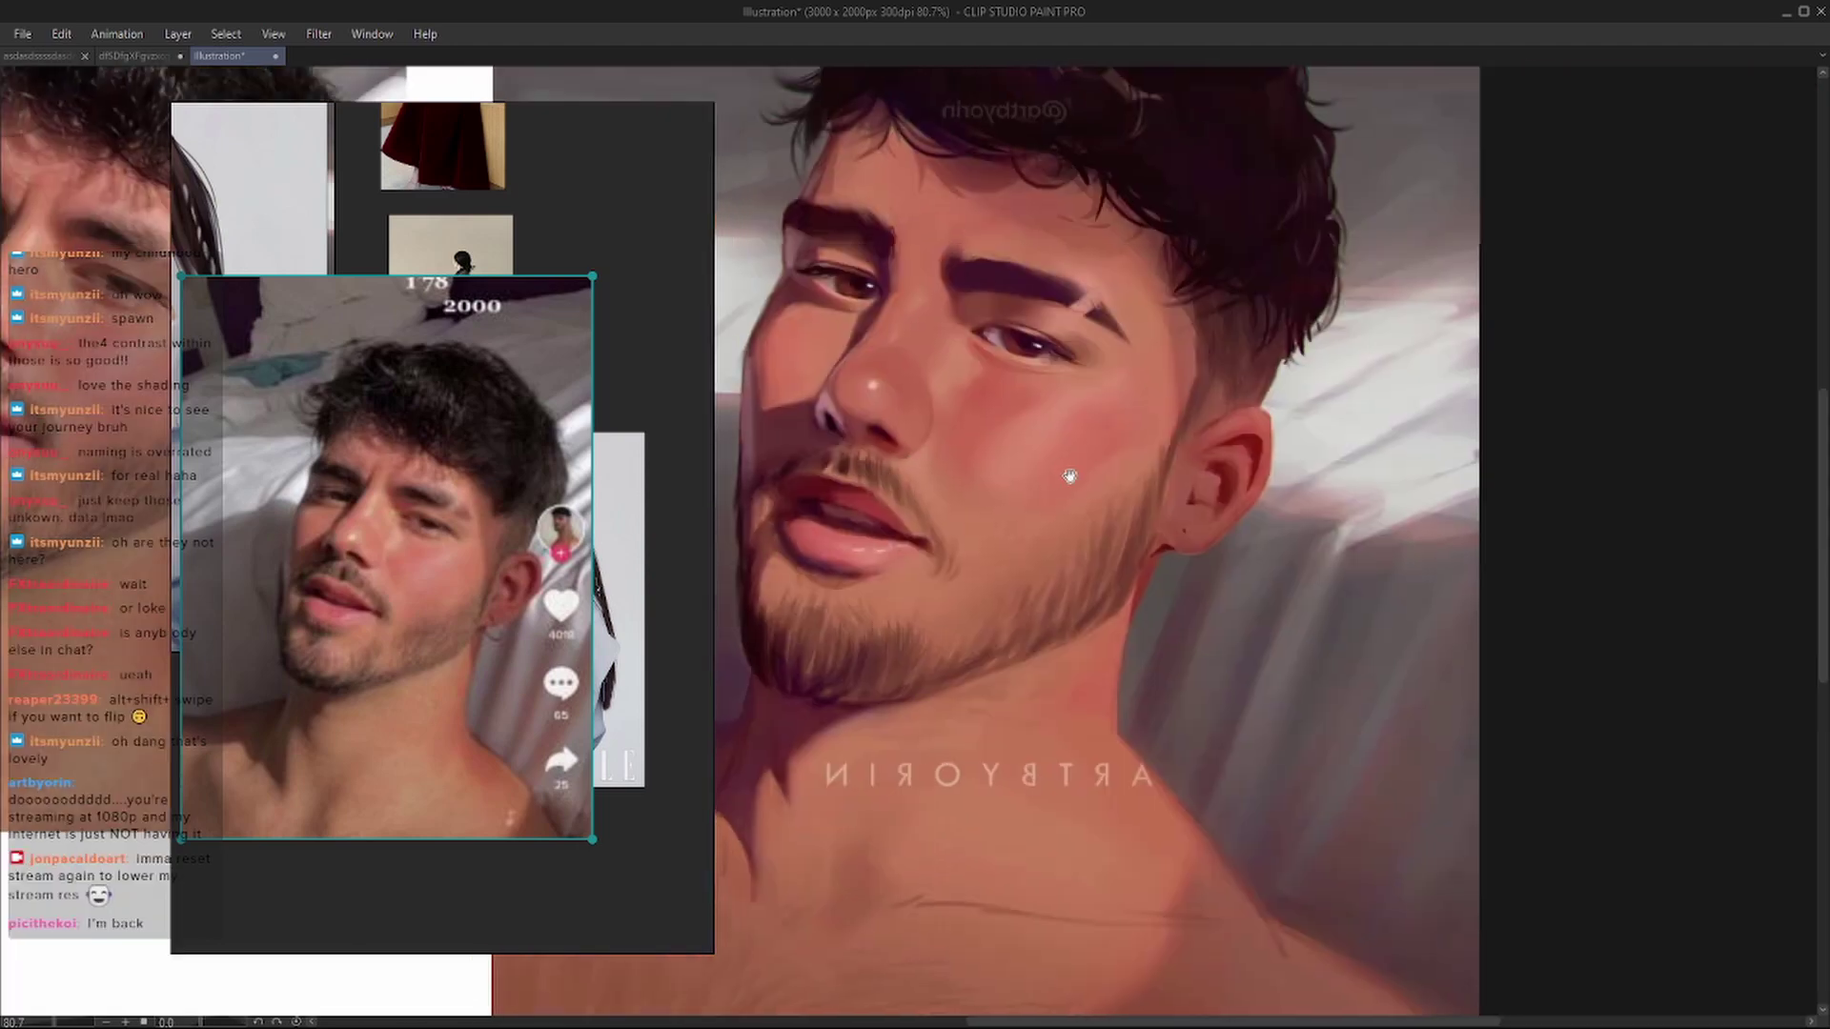
- Paint over the individual beard hairs along the jaw and chin with broad, soft brown shadow shapes
scroll(1062, 474, "up", 2)
left_click_drag(1363, 548, 1320, 586)
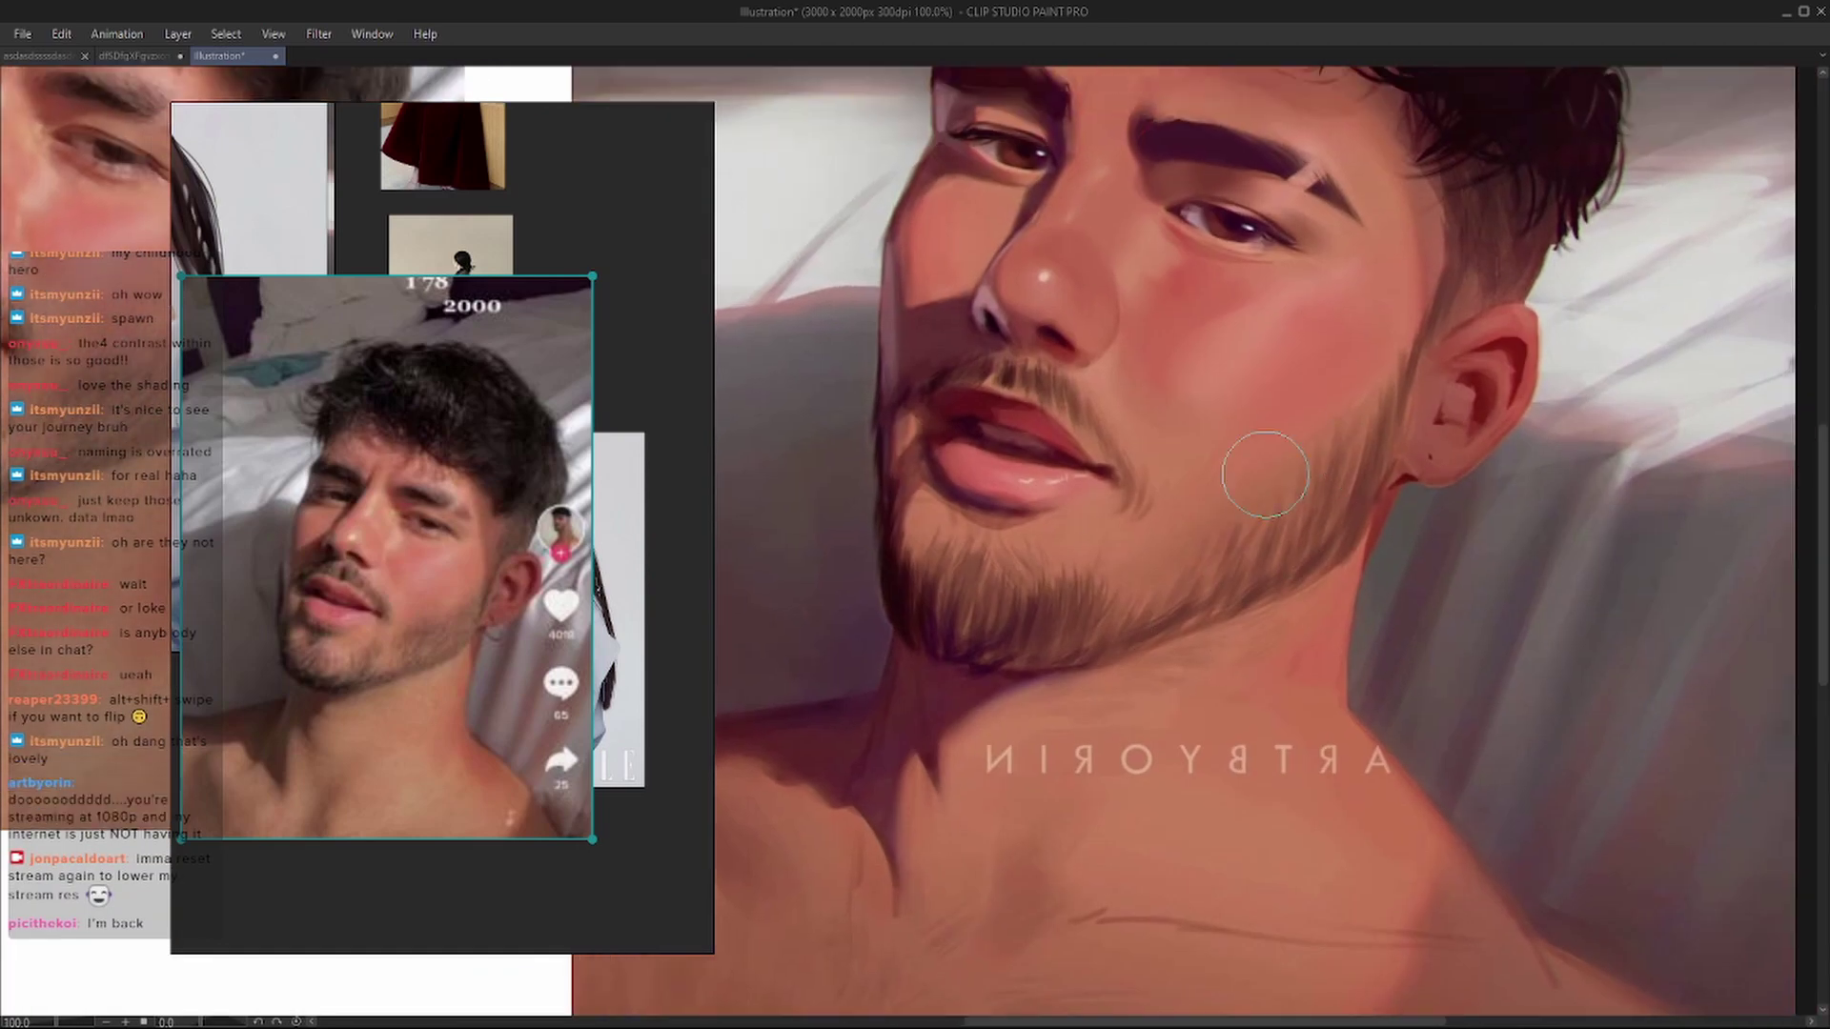
left_click_drag(1382, 391, 1319, 553)
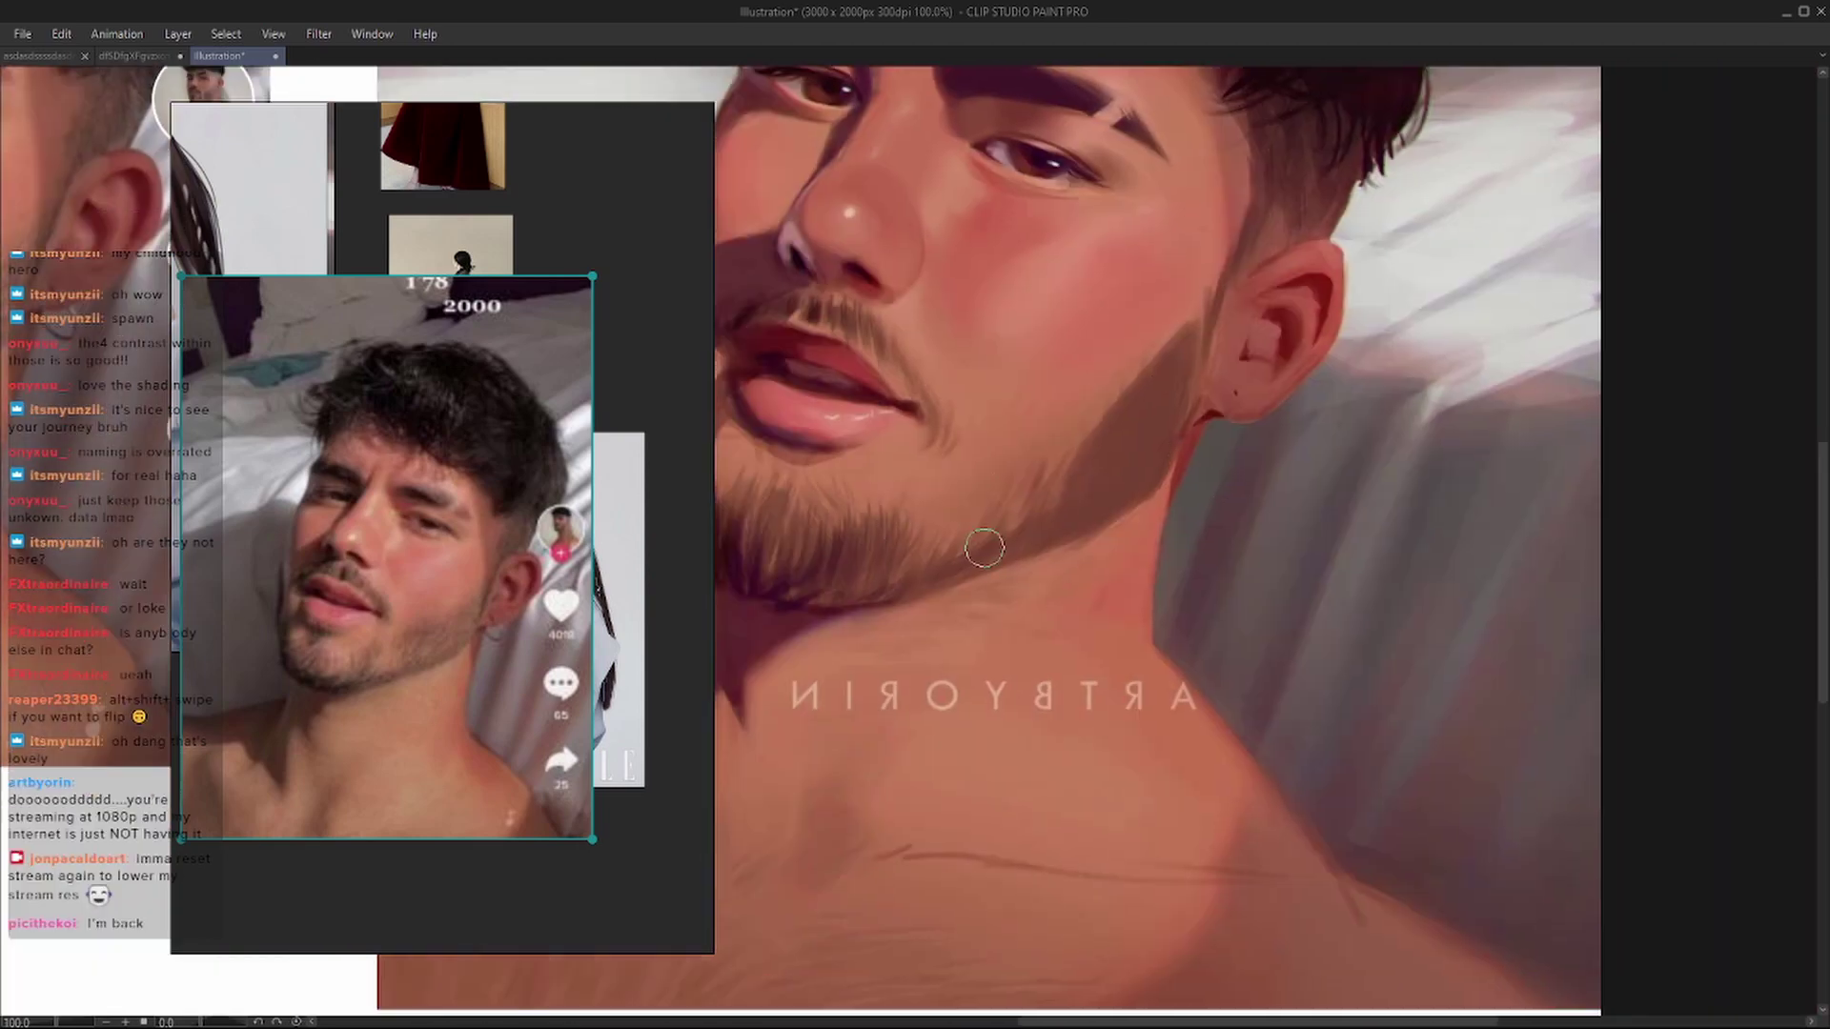
left_click_drag(992, 562, 1022, 498)
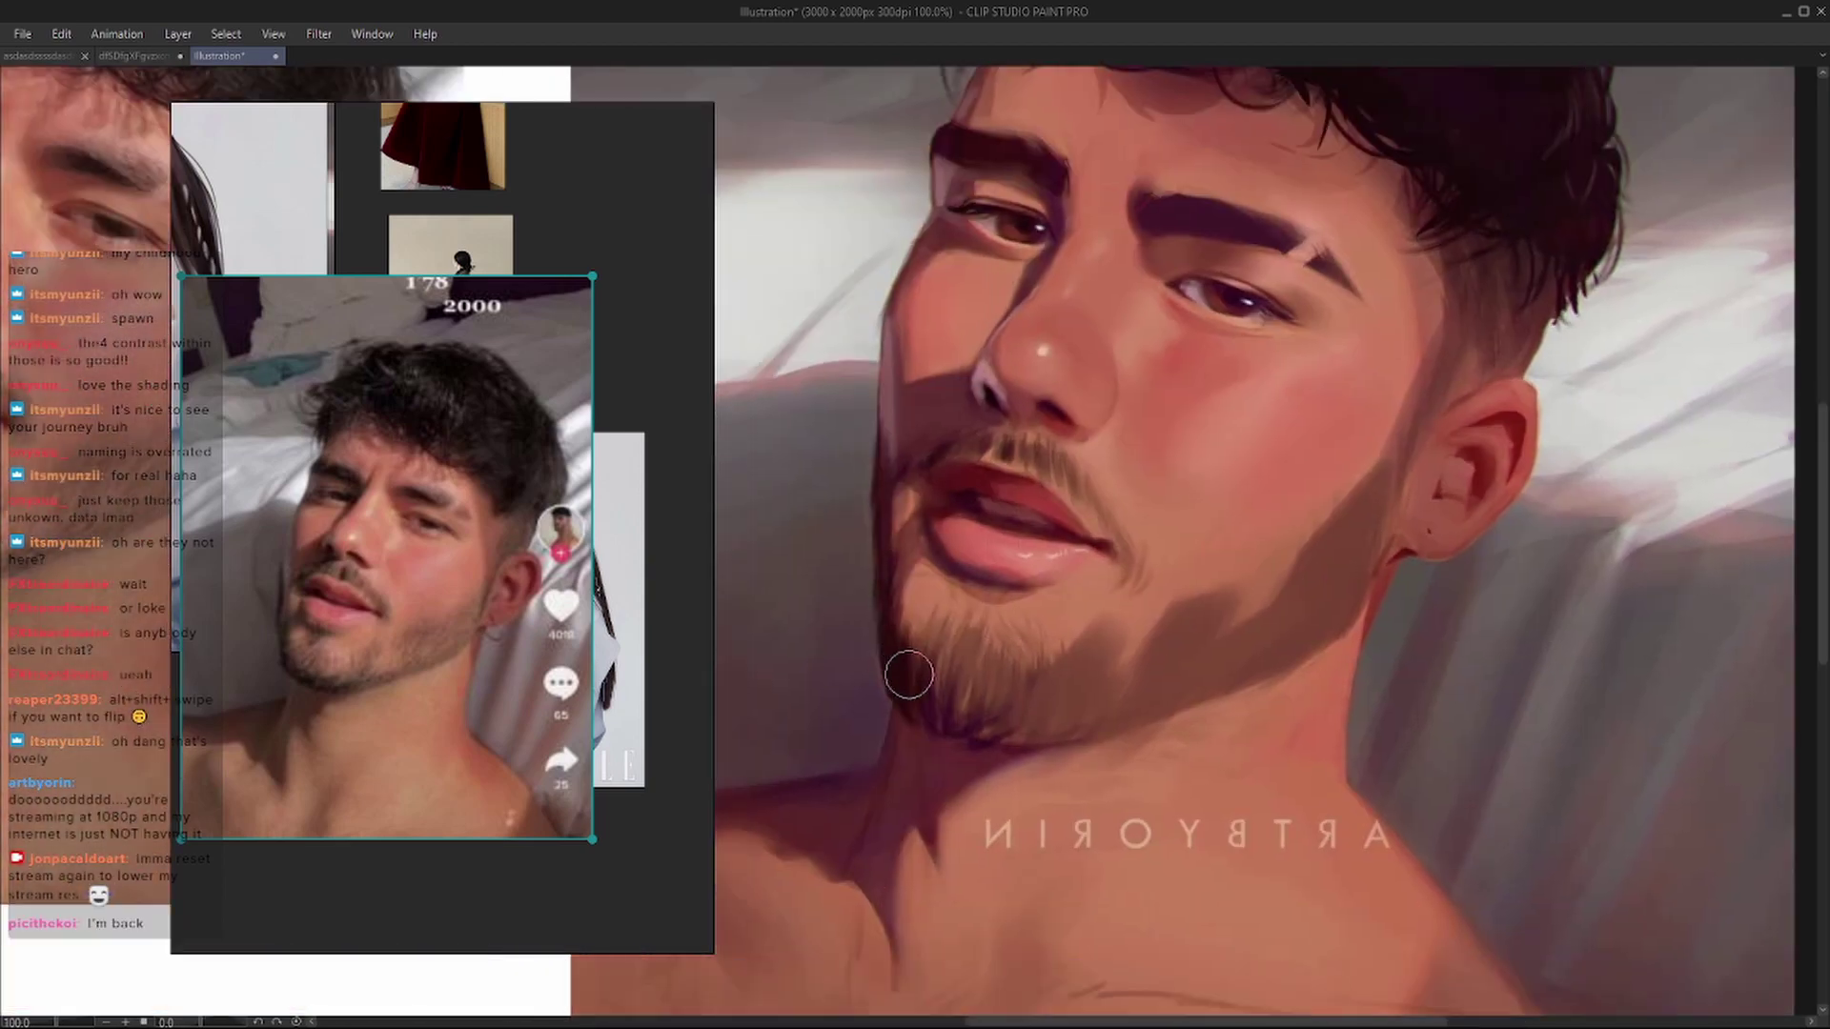
mouse_move(908, 674)
left_mouse_down()
mouse_move(1049, 708)
mouse_move(943, 711)
mouse_move(984, 683)
left_mouse_up()
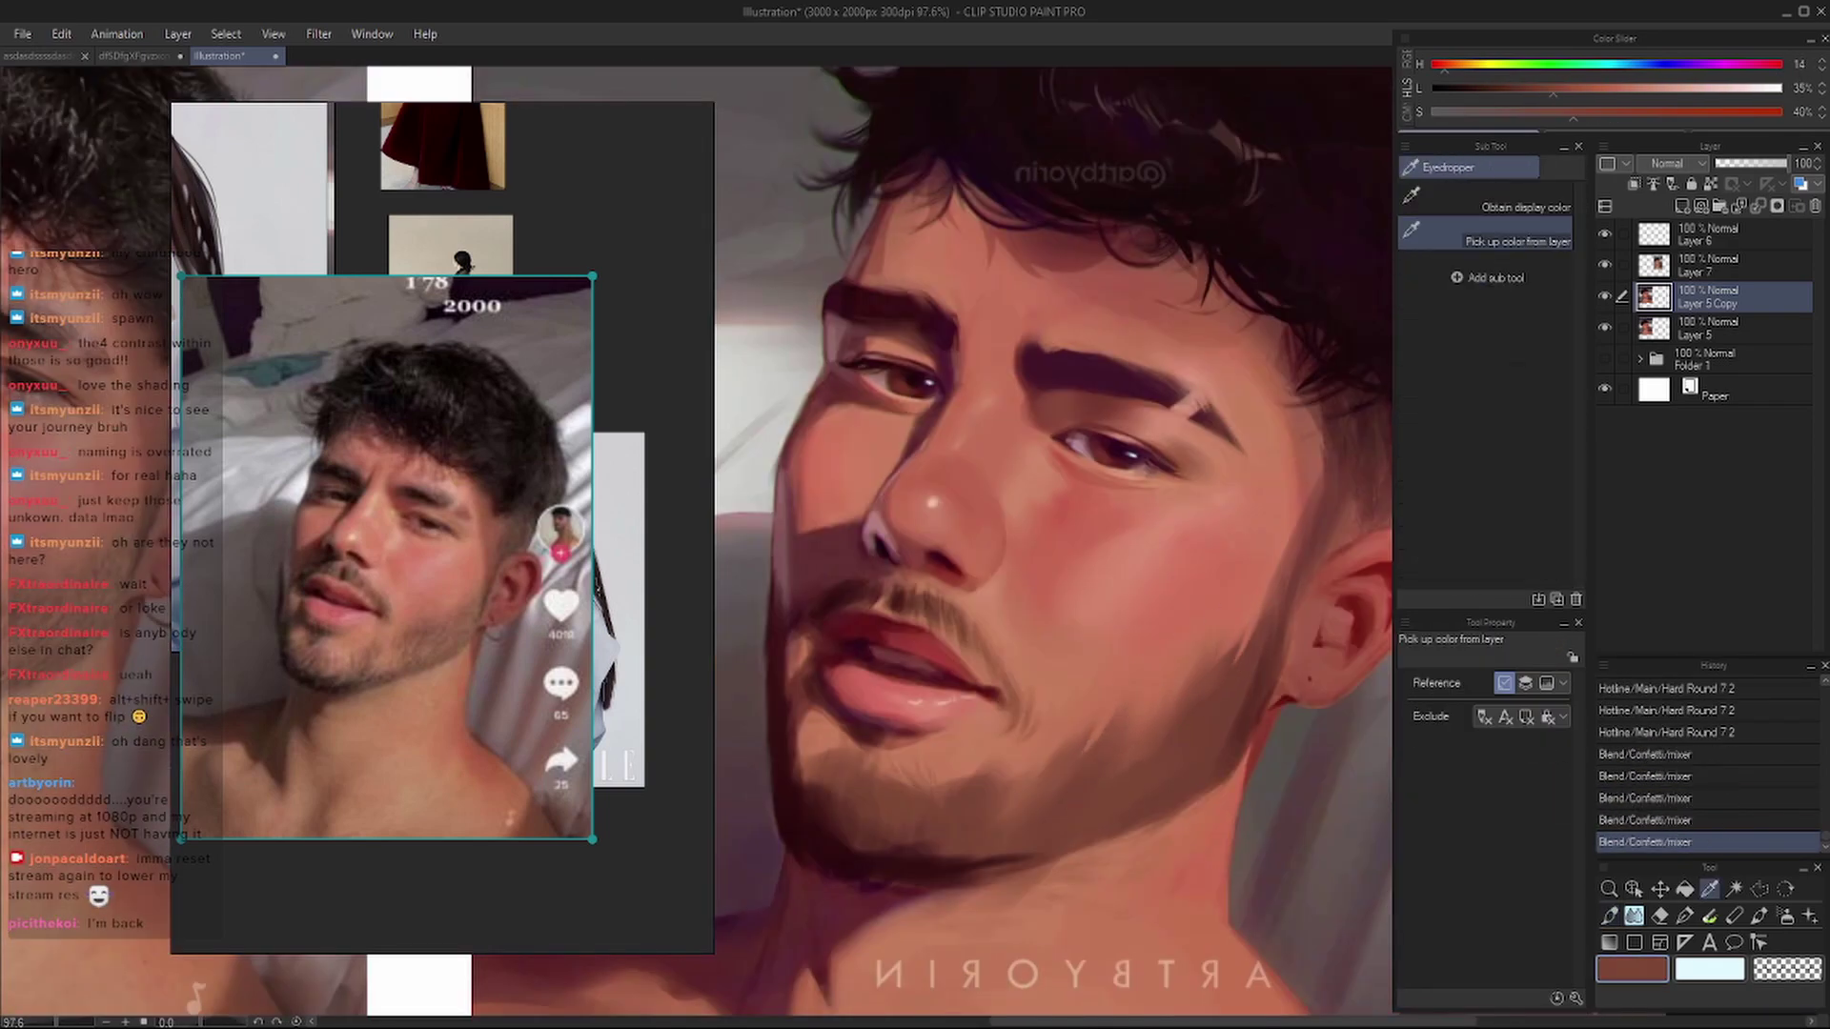
- Refine the jaw beard with brown strokes and deepen the chin shadow in dark maroon, comparing with and without the last stroke
key("b")
left_click(1103, 808)
scroll(1013, 405, "down", 3)
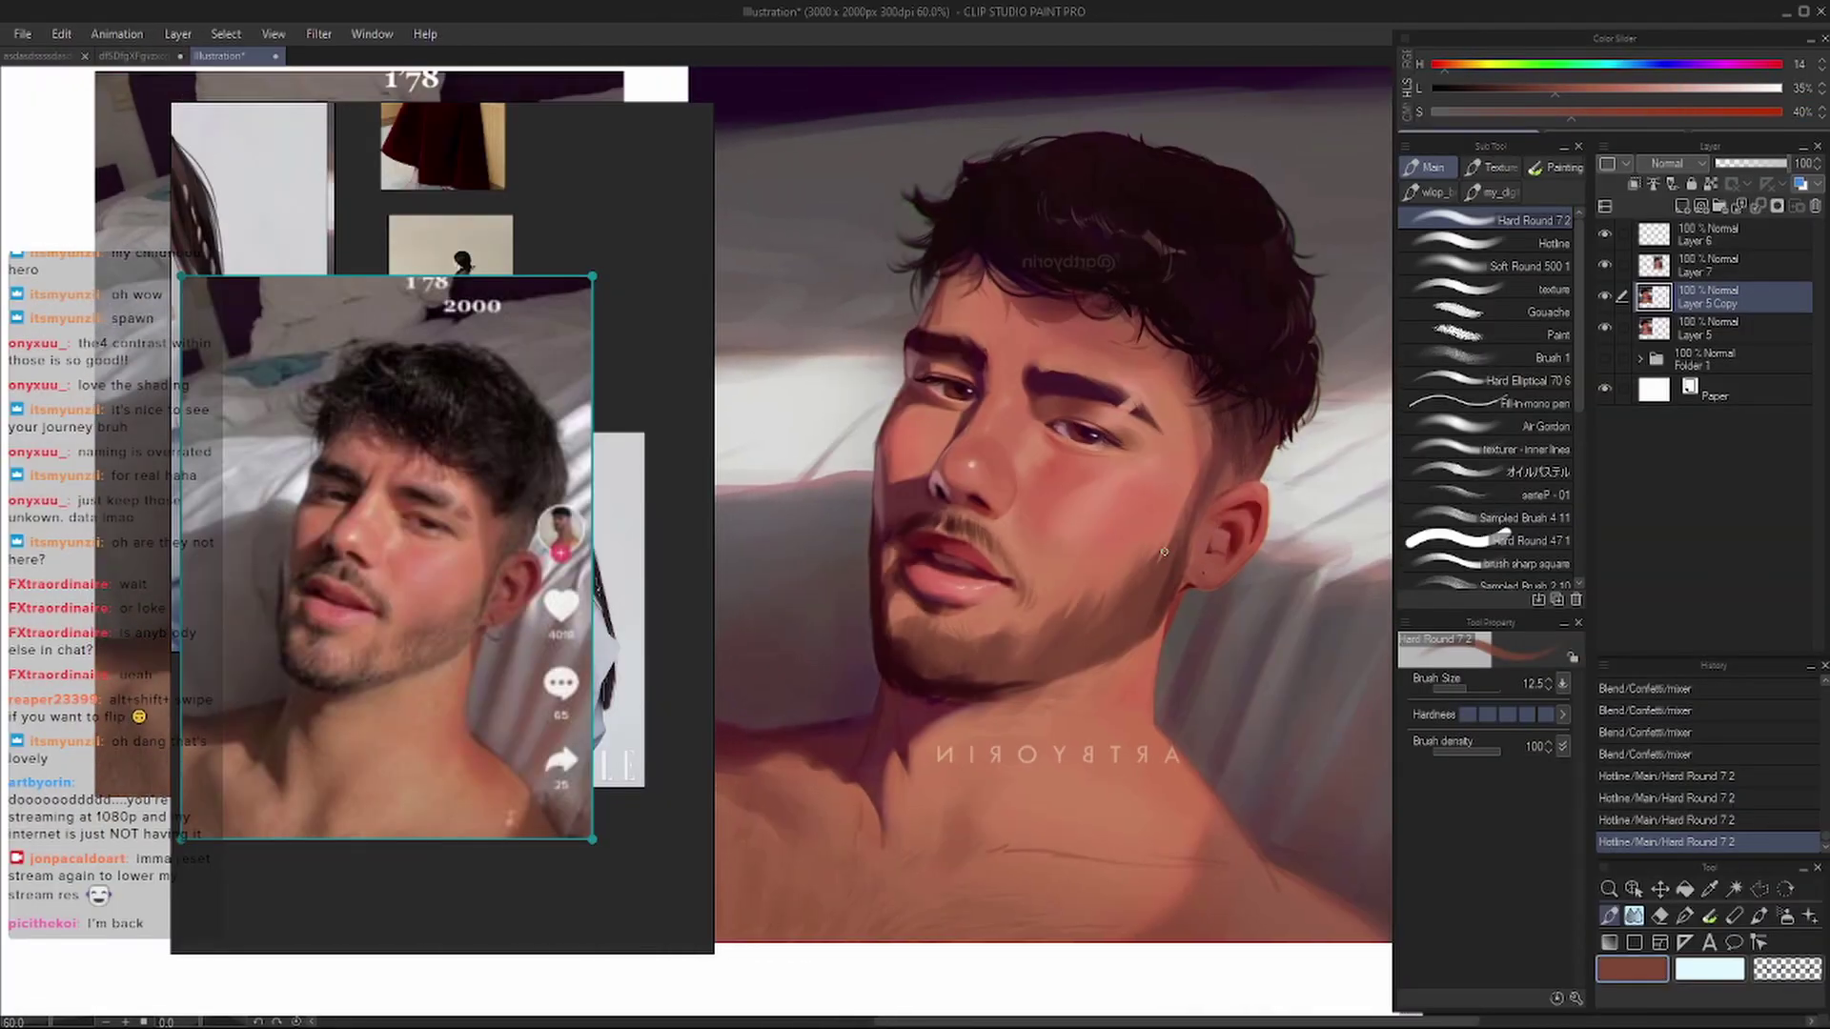
scroll(1134, 564, "up", 3)
left_click_drag(972, 610, 886, 658)
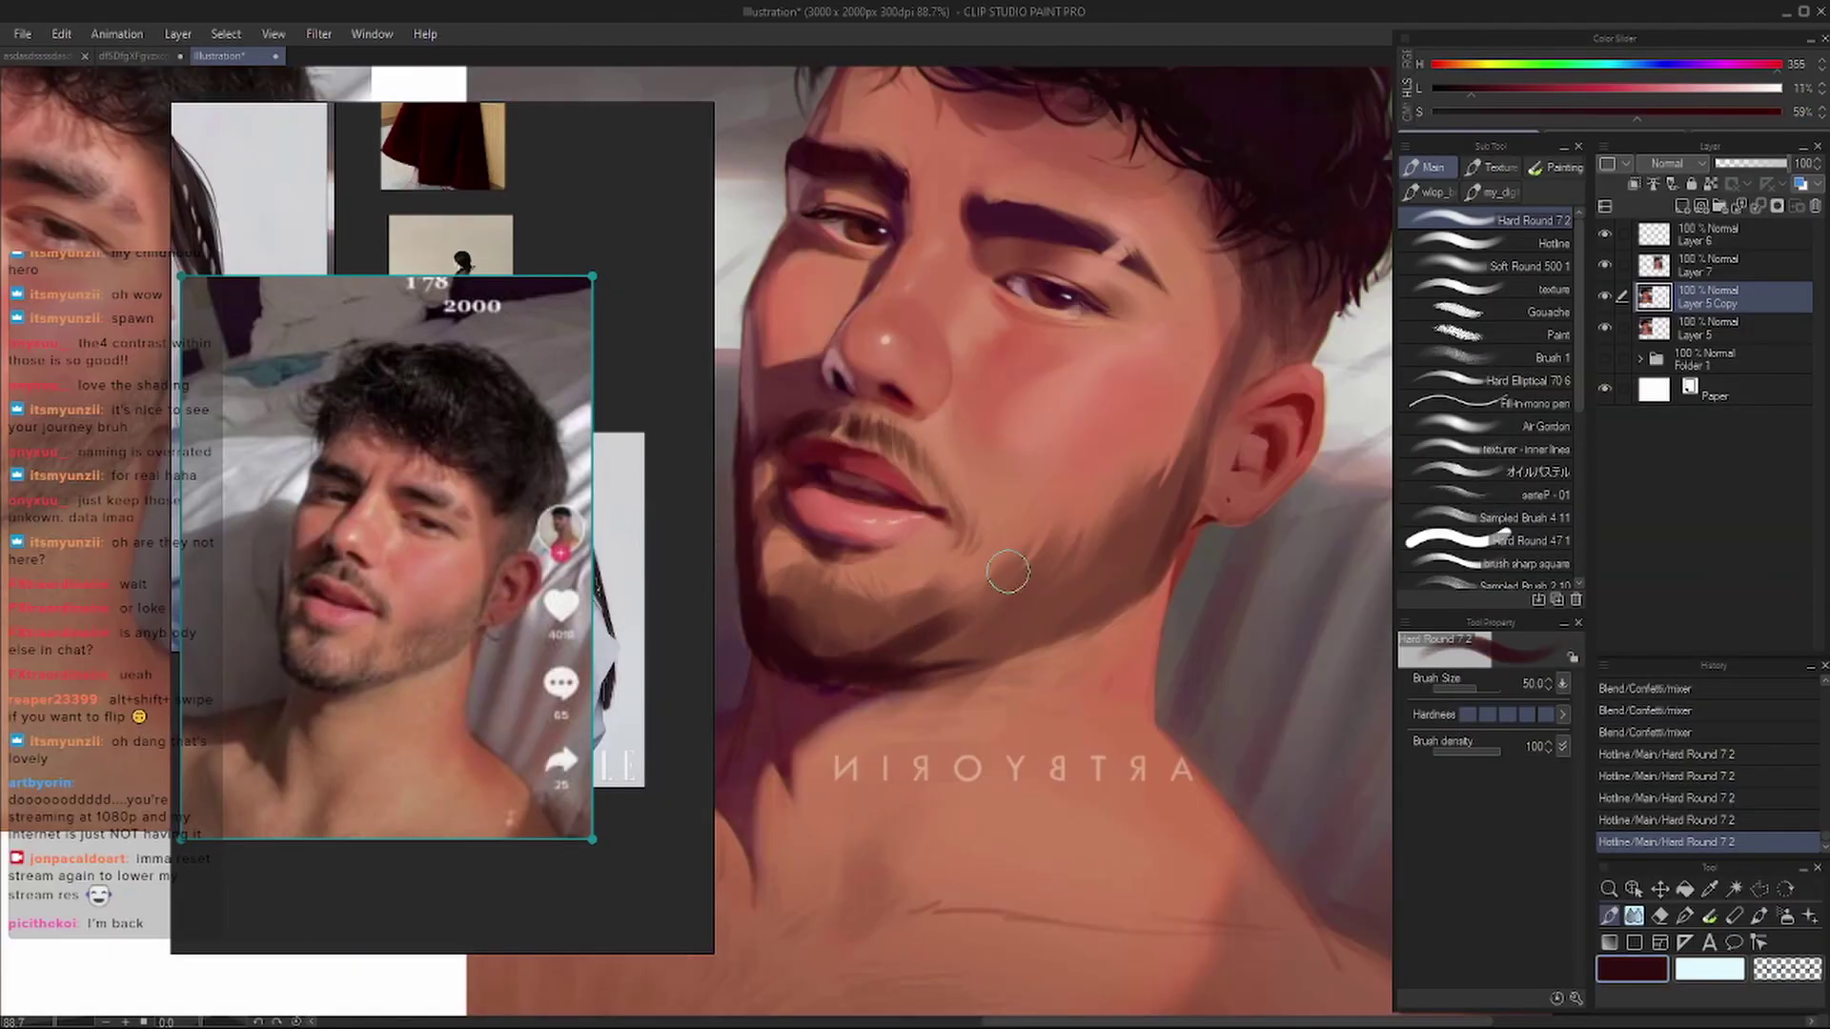
key("ctrl+z")
key("ctrl+y")
key("ctrl+z")
key("ctrl+y")
key("ctrl+z")
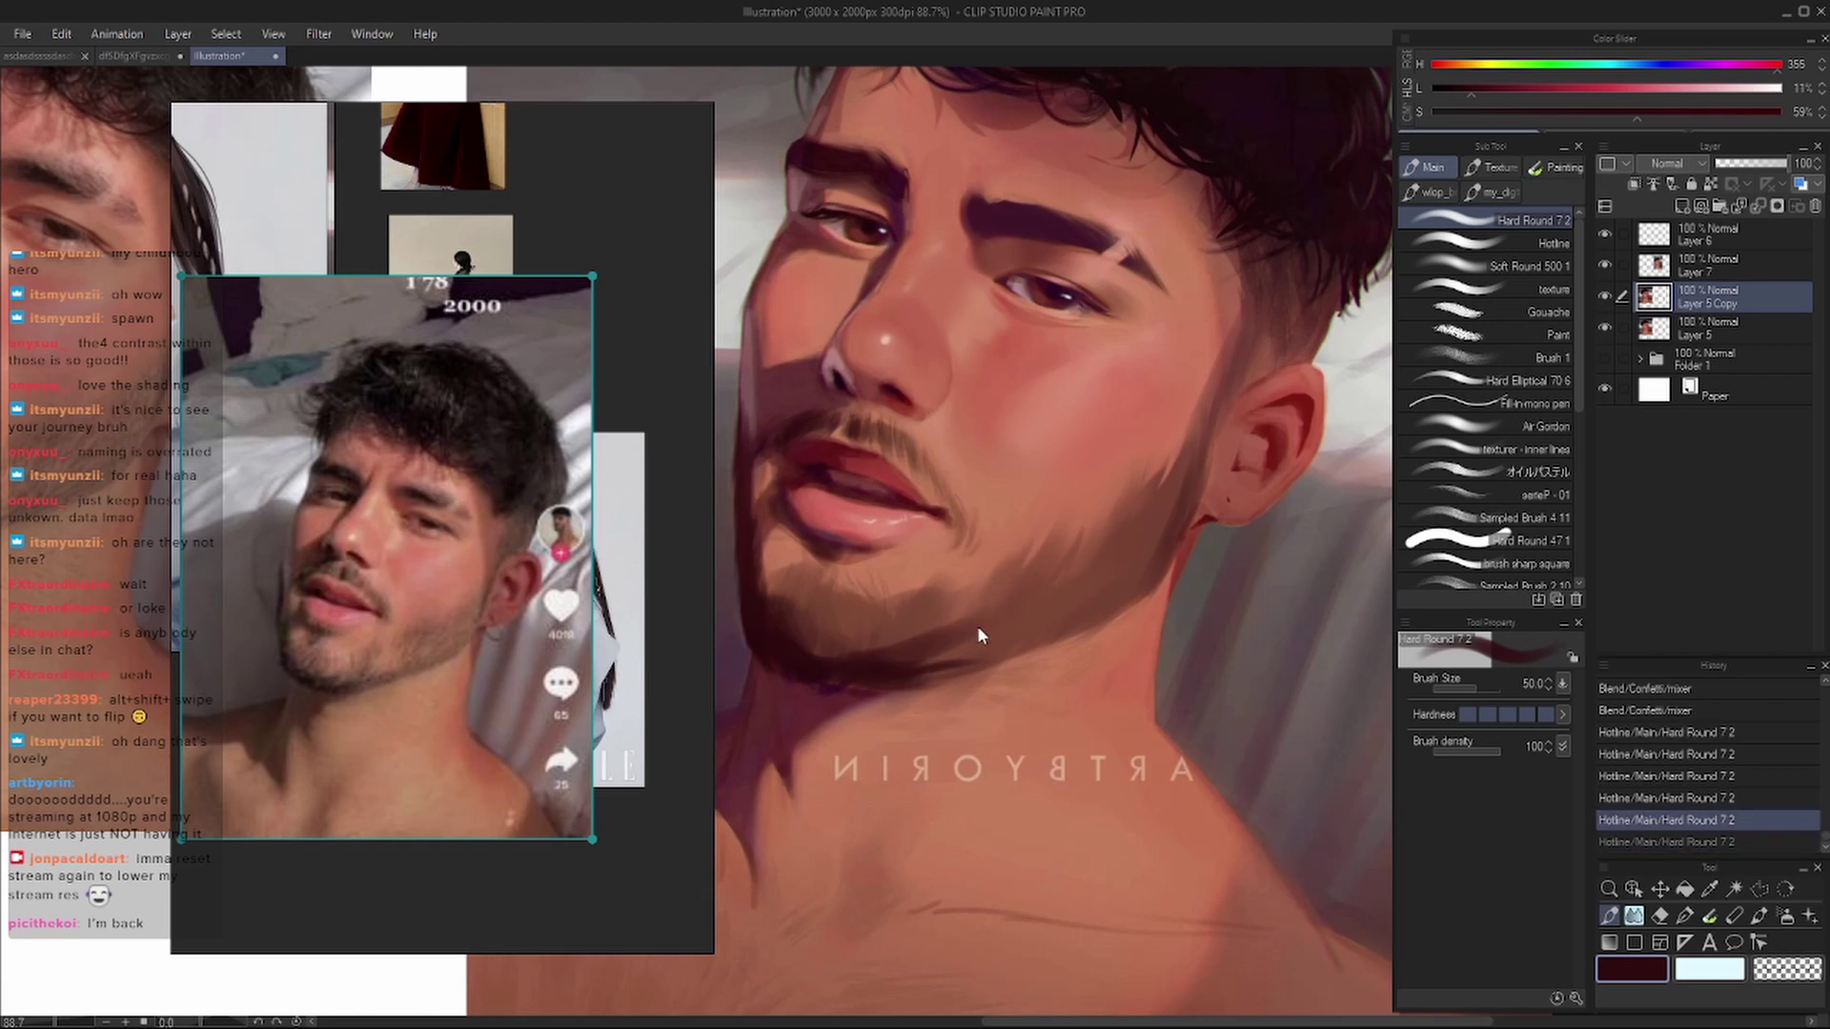
key("ctrl+y")
- Sample the dark chin shadow and darken the beard's lower edge along the chin, checking it in both view orientations
key("i")
left_click(856, 665)
key("b")
mouse_move(874, 666)
left_mouse_down()
mouse_move(1033, 625)
mouse_move(996, 657)
left_mouse_up()
scroll(1123, 515, "down", 3)
key("h")
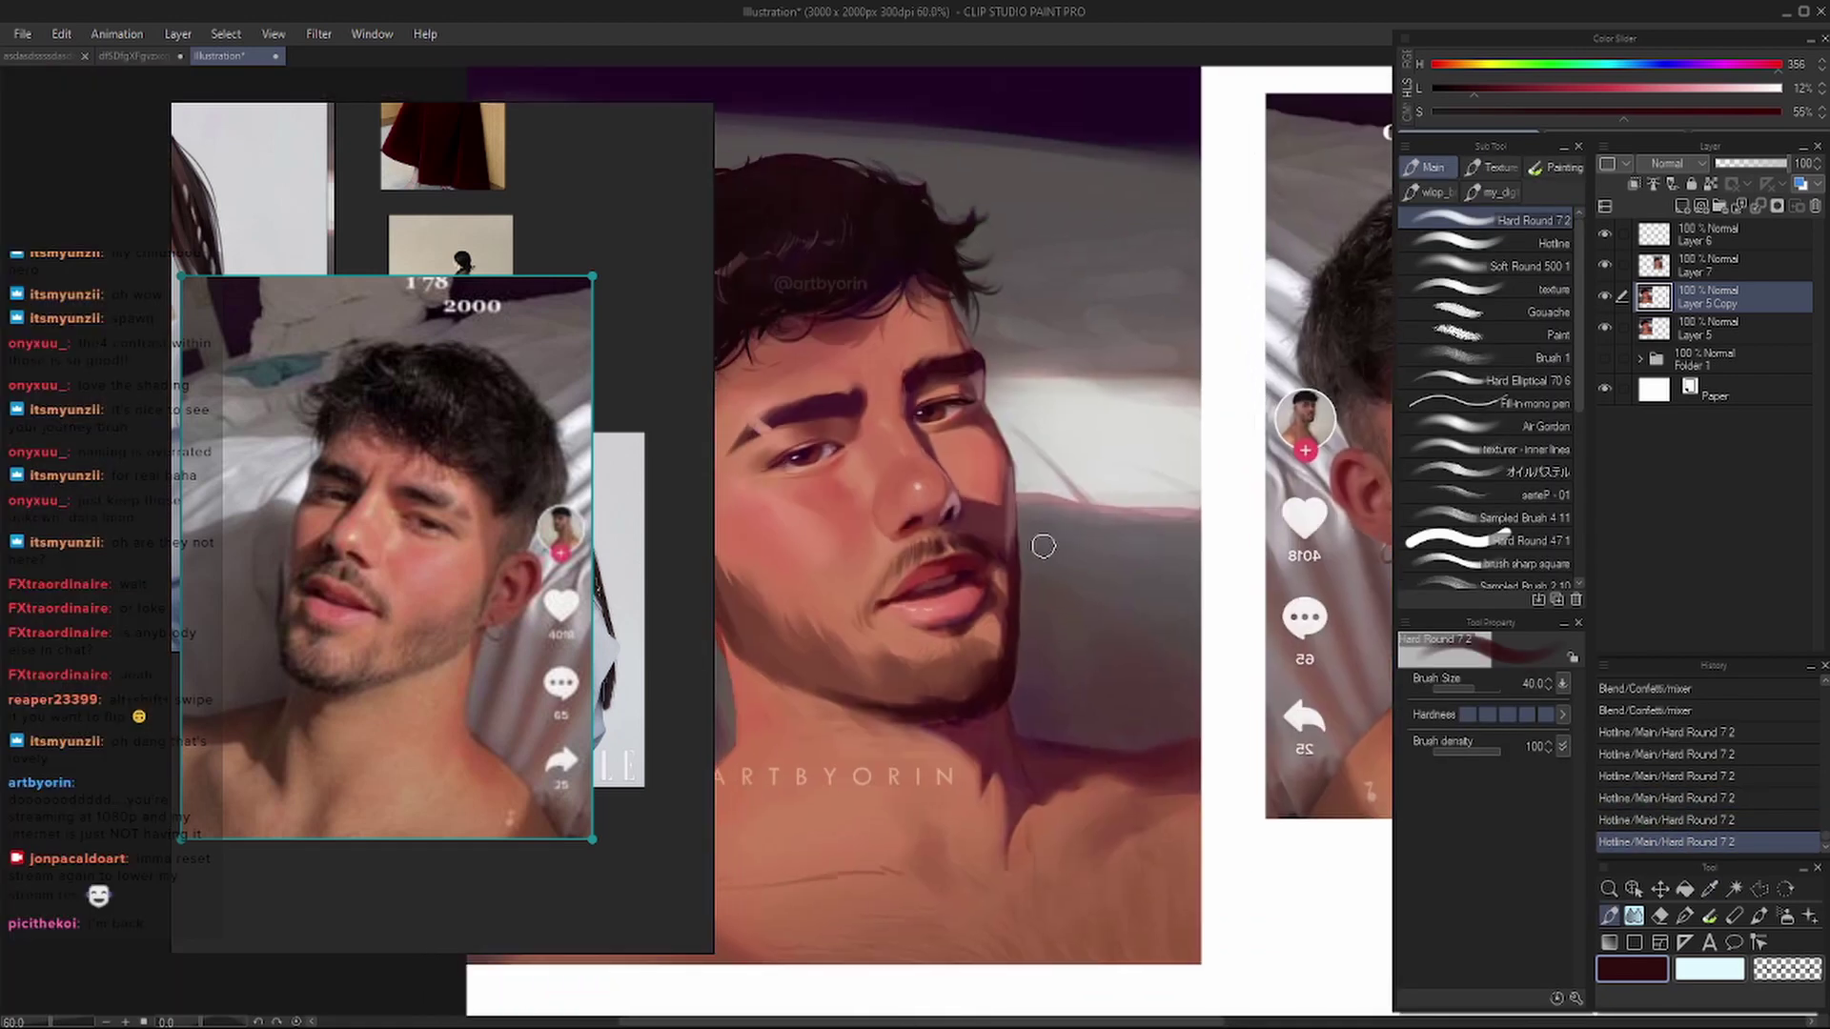
key("h")
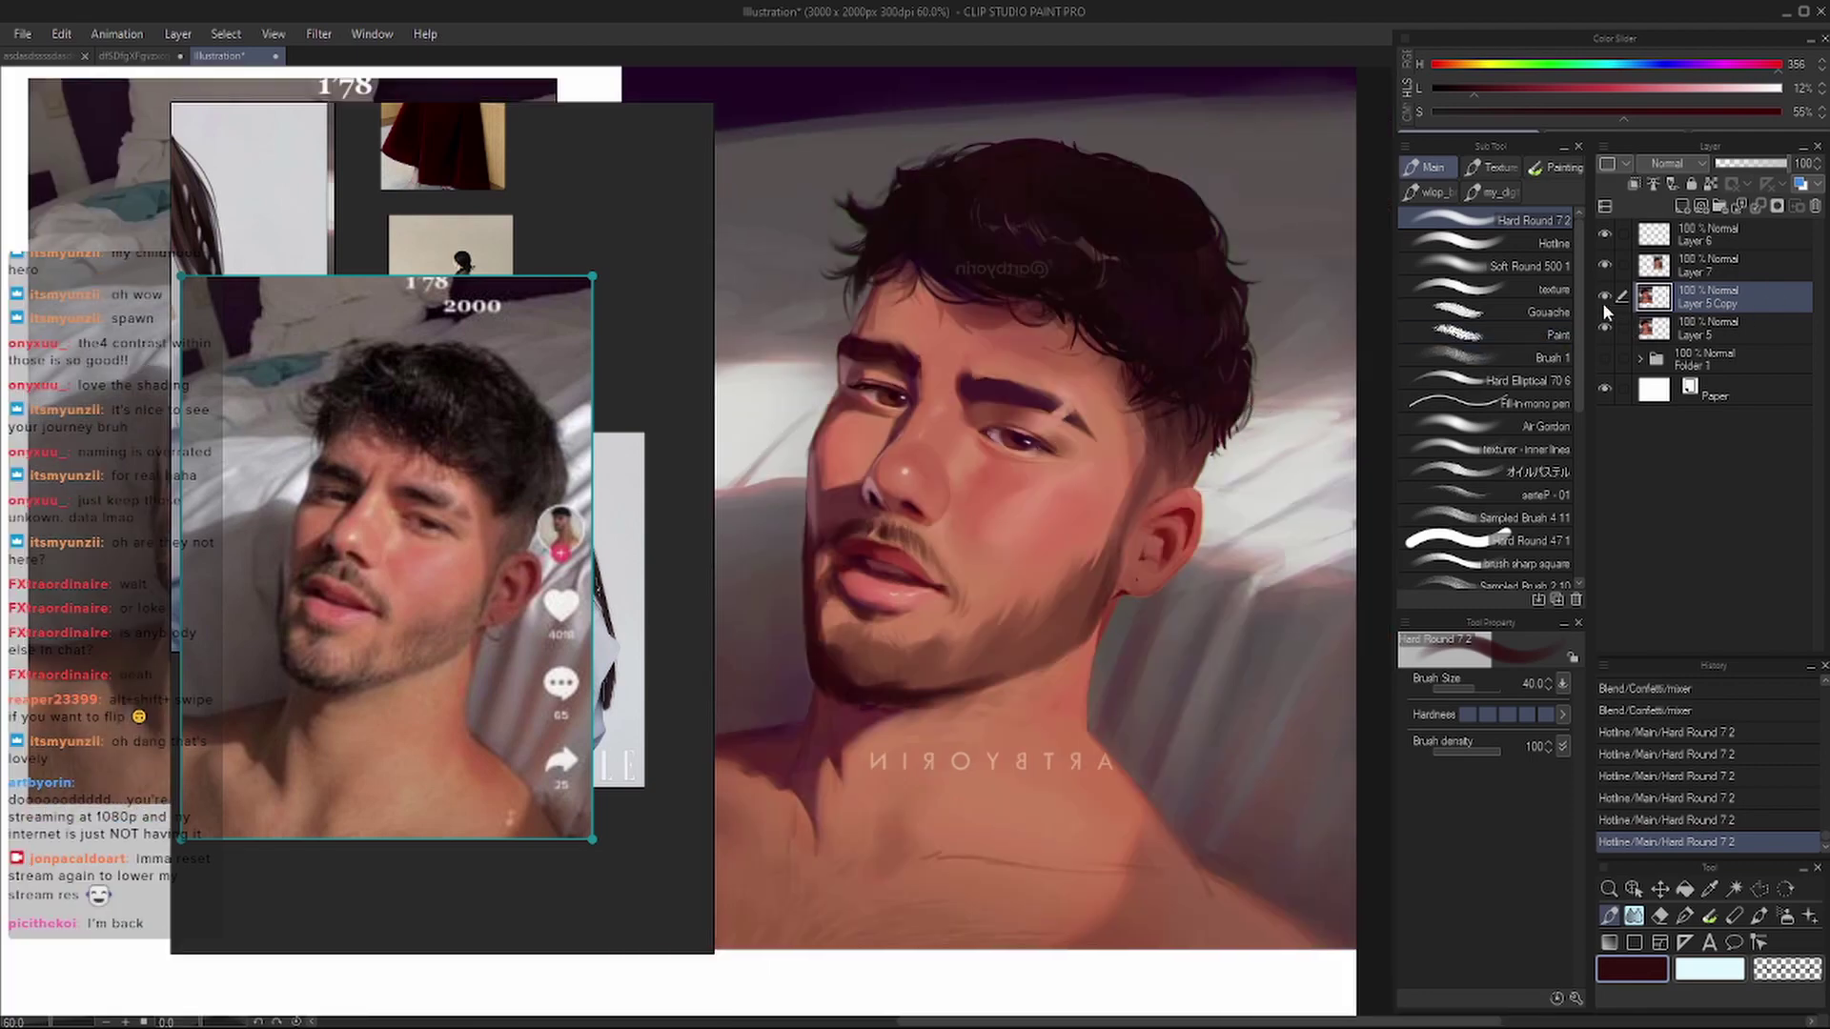
- Hide Layer 5 Copy to inspect the original beard and make Layer 5 the active layer
left_click(1605, 298)
scroll(981, 537, "up", 2)
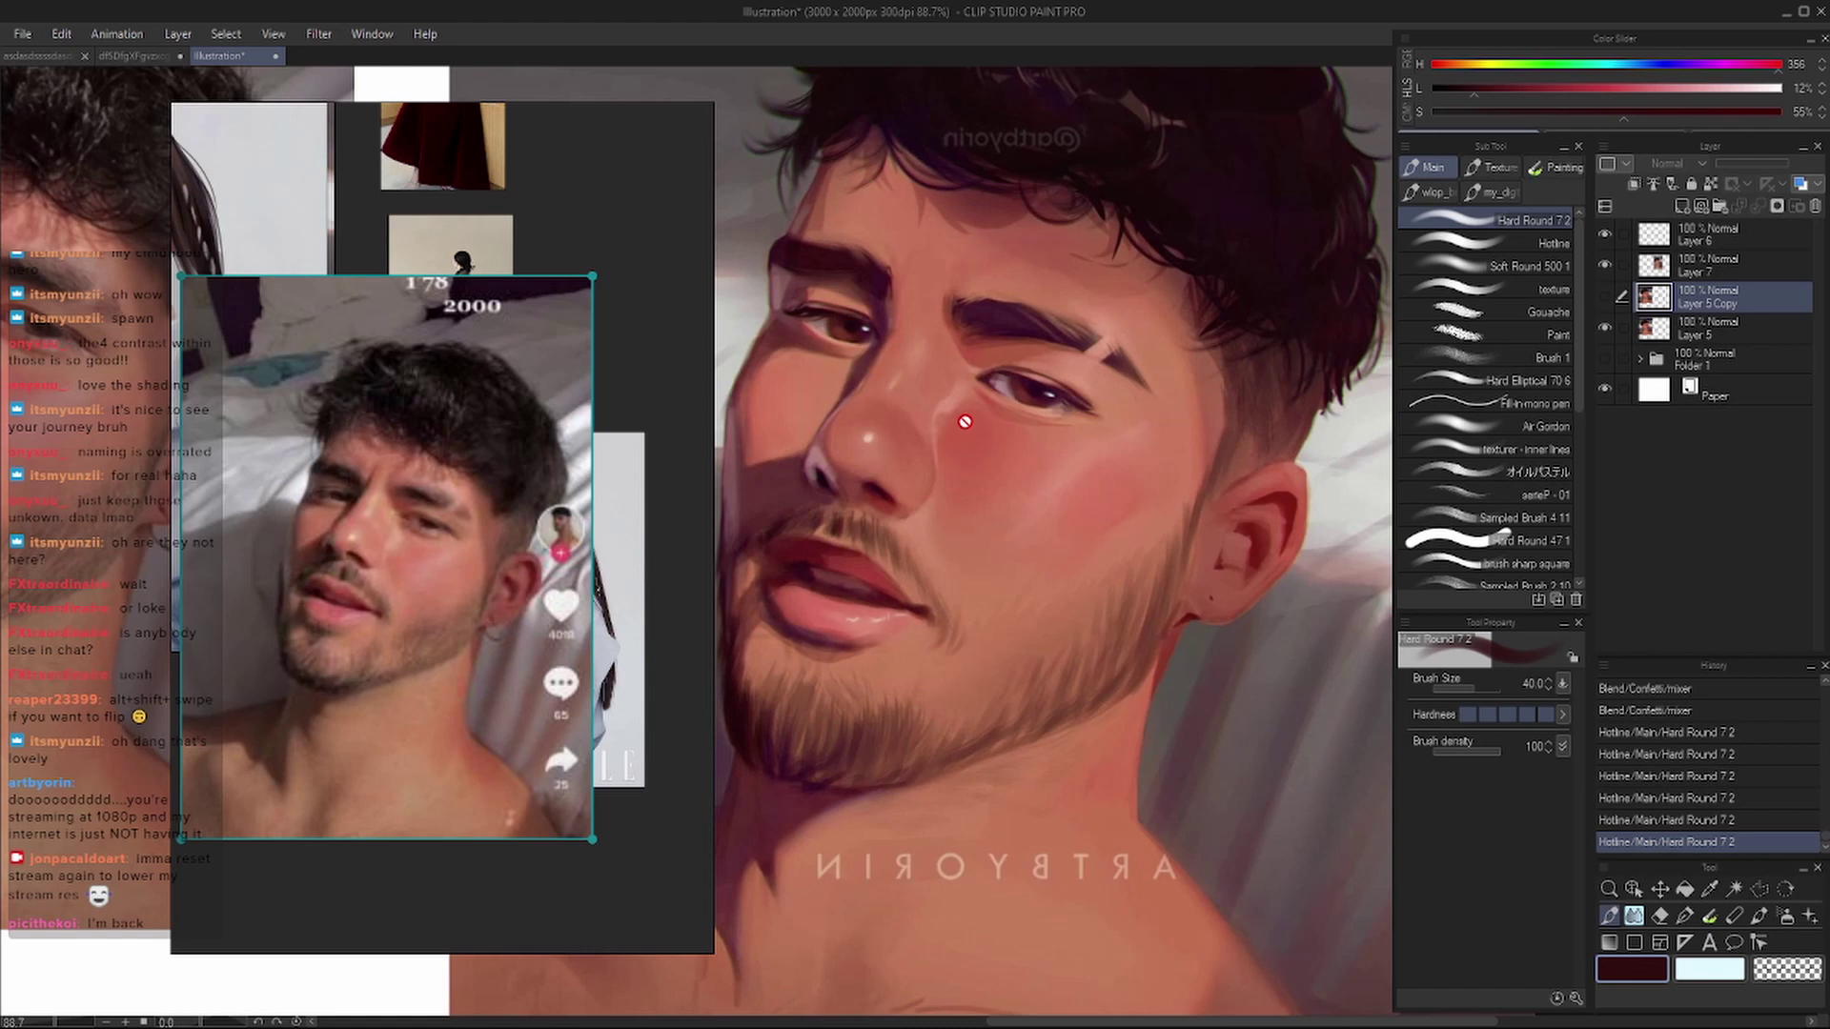
left_click_drag(1053, 646, 1188, 503)
key("alt+bracketleft")
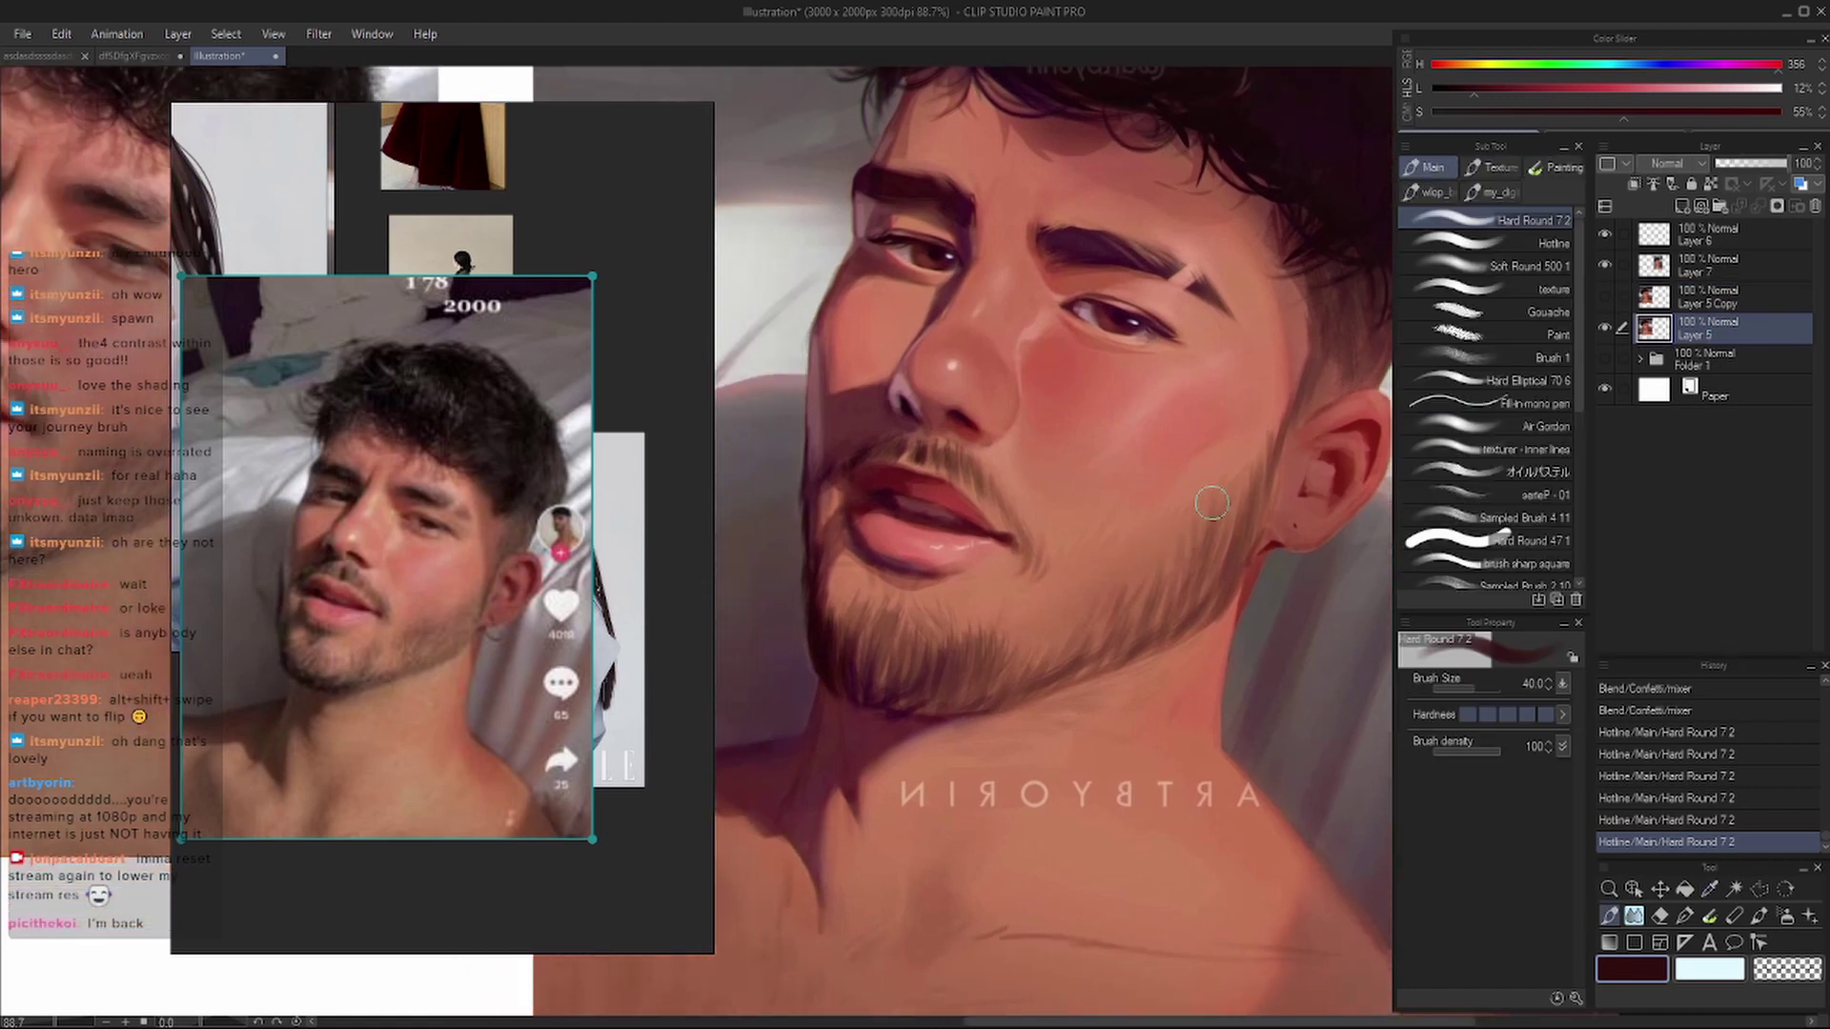
- Try fine hair strokes on the original jaw beard using a small brush and sampled brown tones
key("bracketleft")
key("bracketleft")
key("bracketleft")
key("bracketleft")
key("bracketleft")
key("bracketleft")
left_click(1220, 570, "alt")
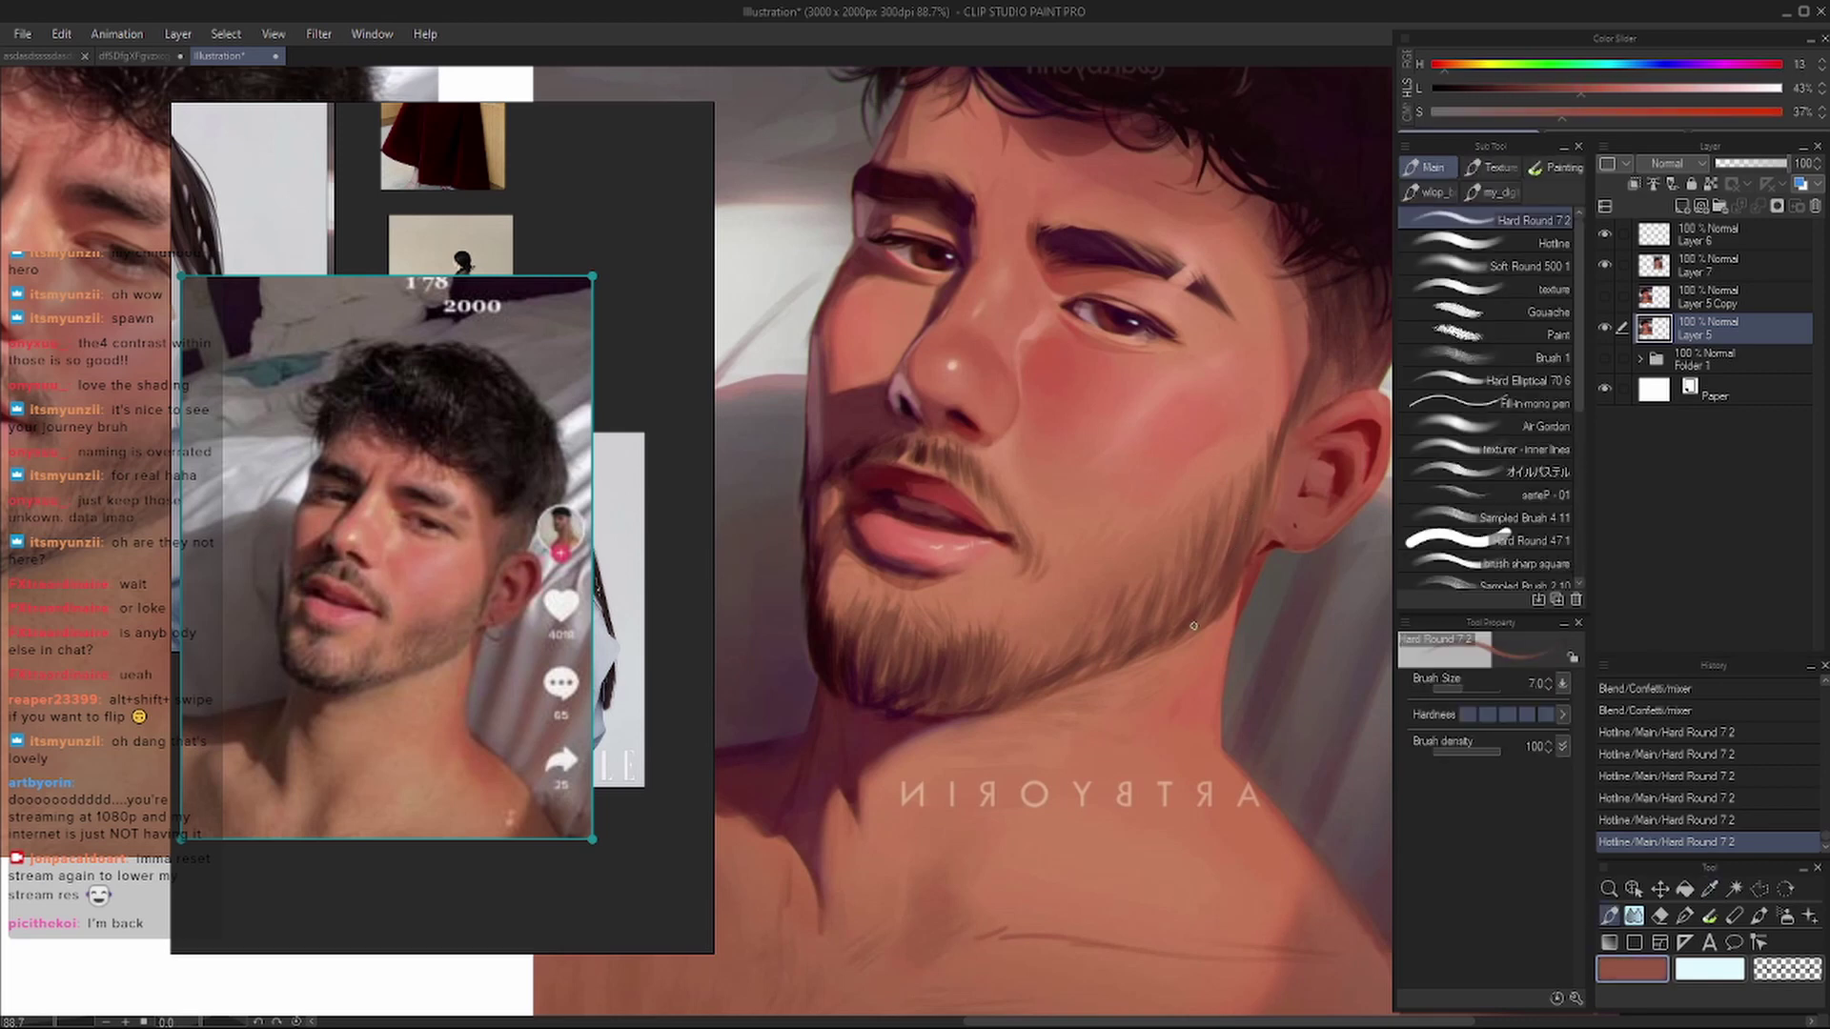
key("ctrl+z")
key("ctrl+z")
key("ctrl+z")
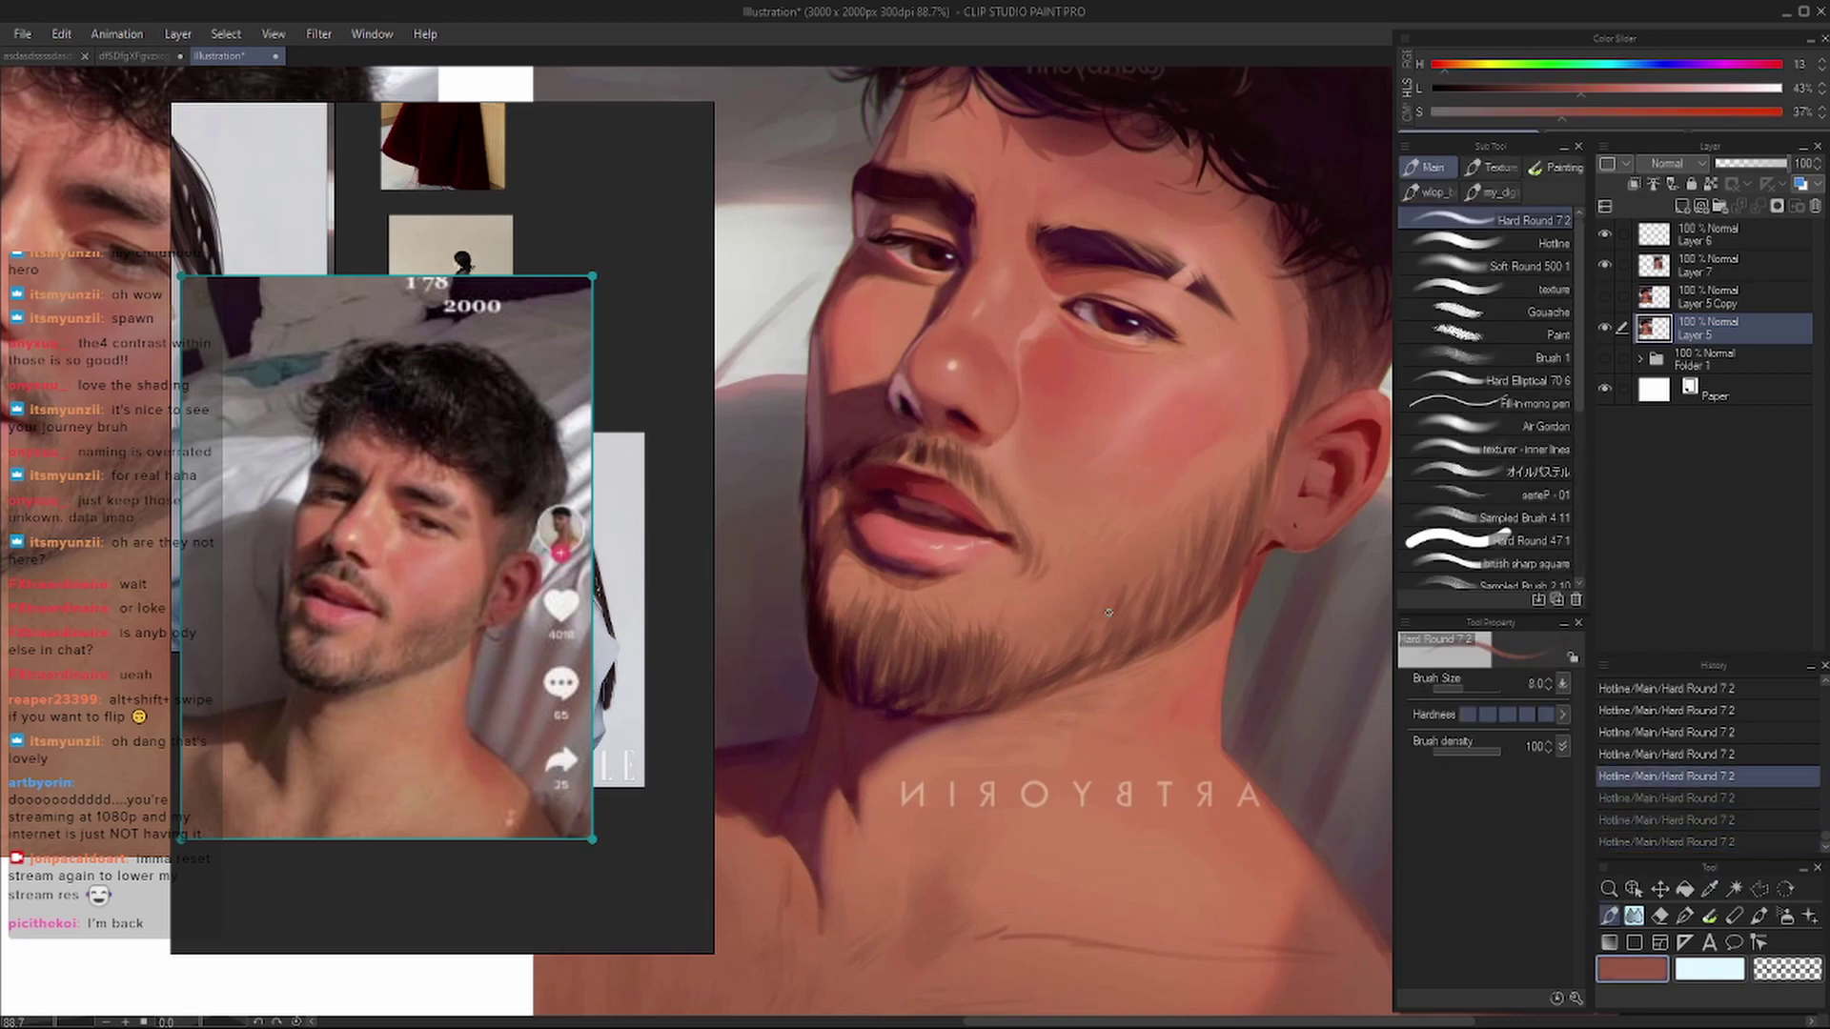
key("bracketright")
key("ctrl+y")
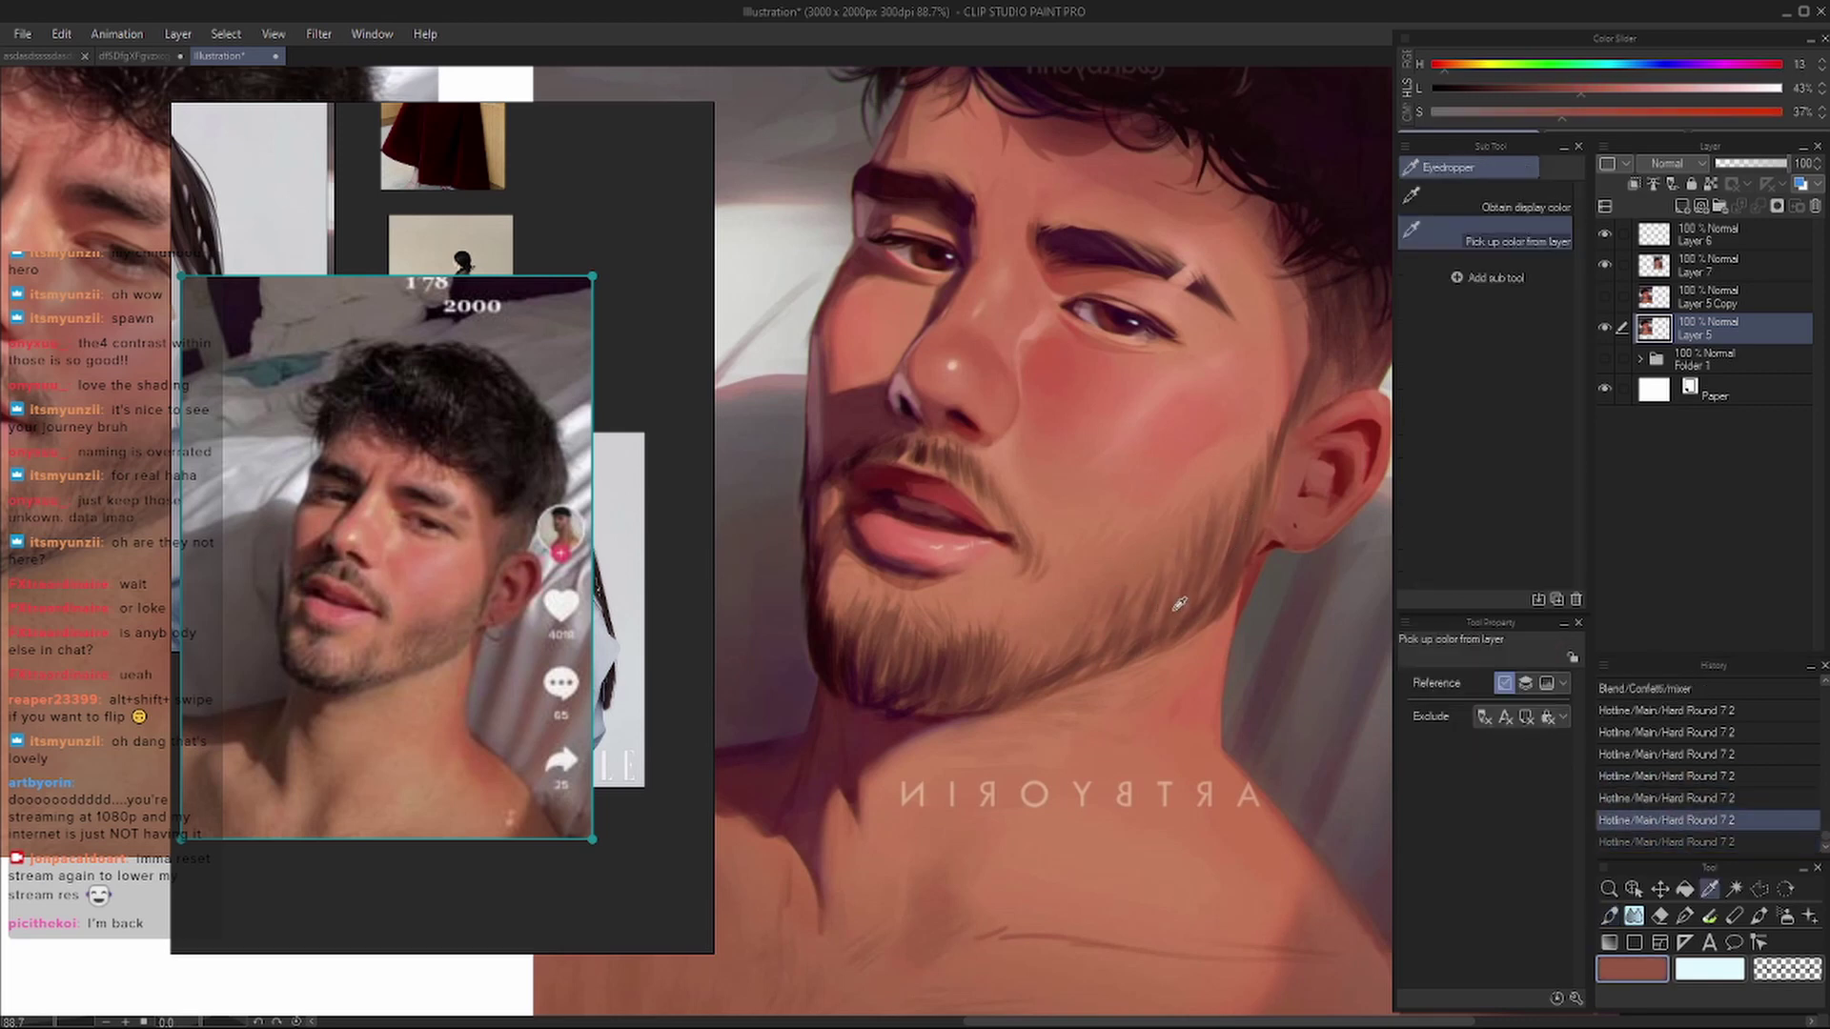
left_click(1140, 633, "alt")
key("ctrl+y")
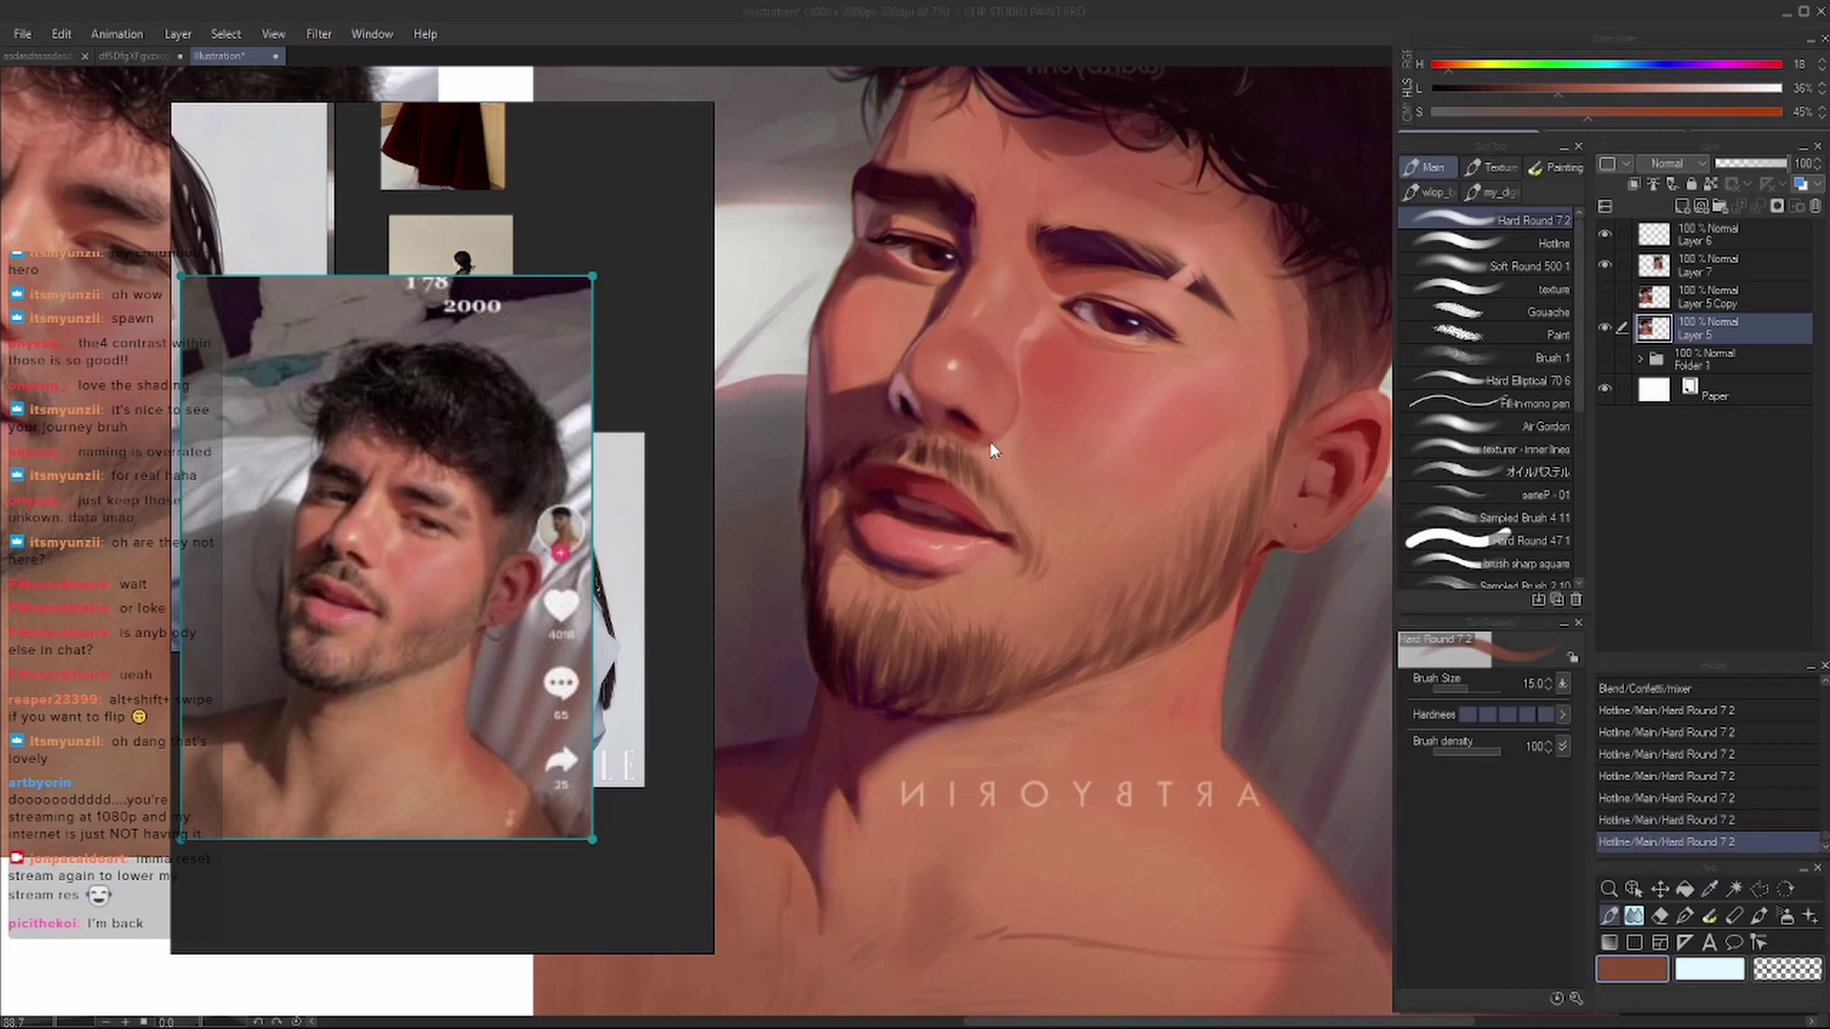
left_click(1083, 614)
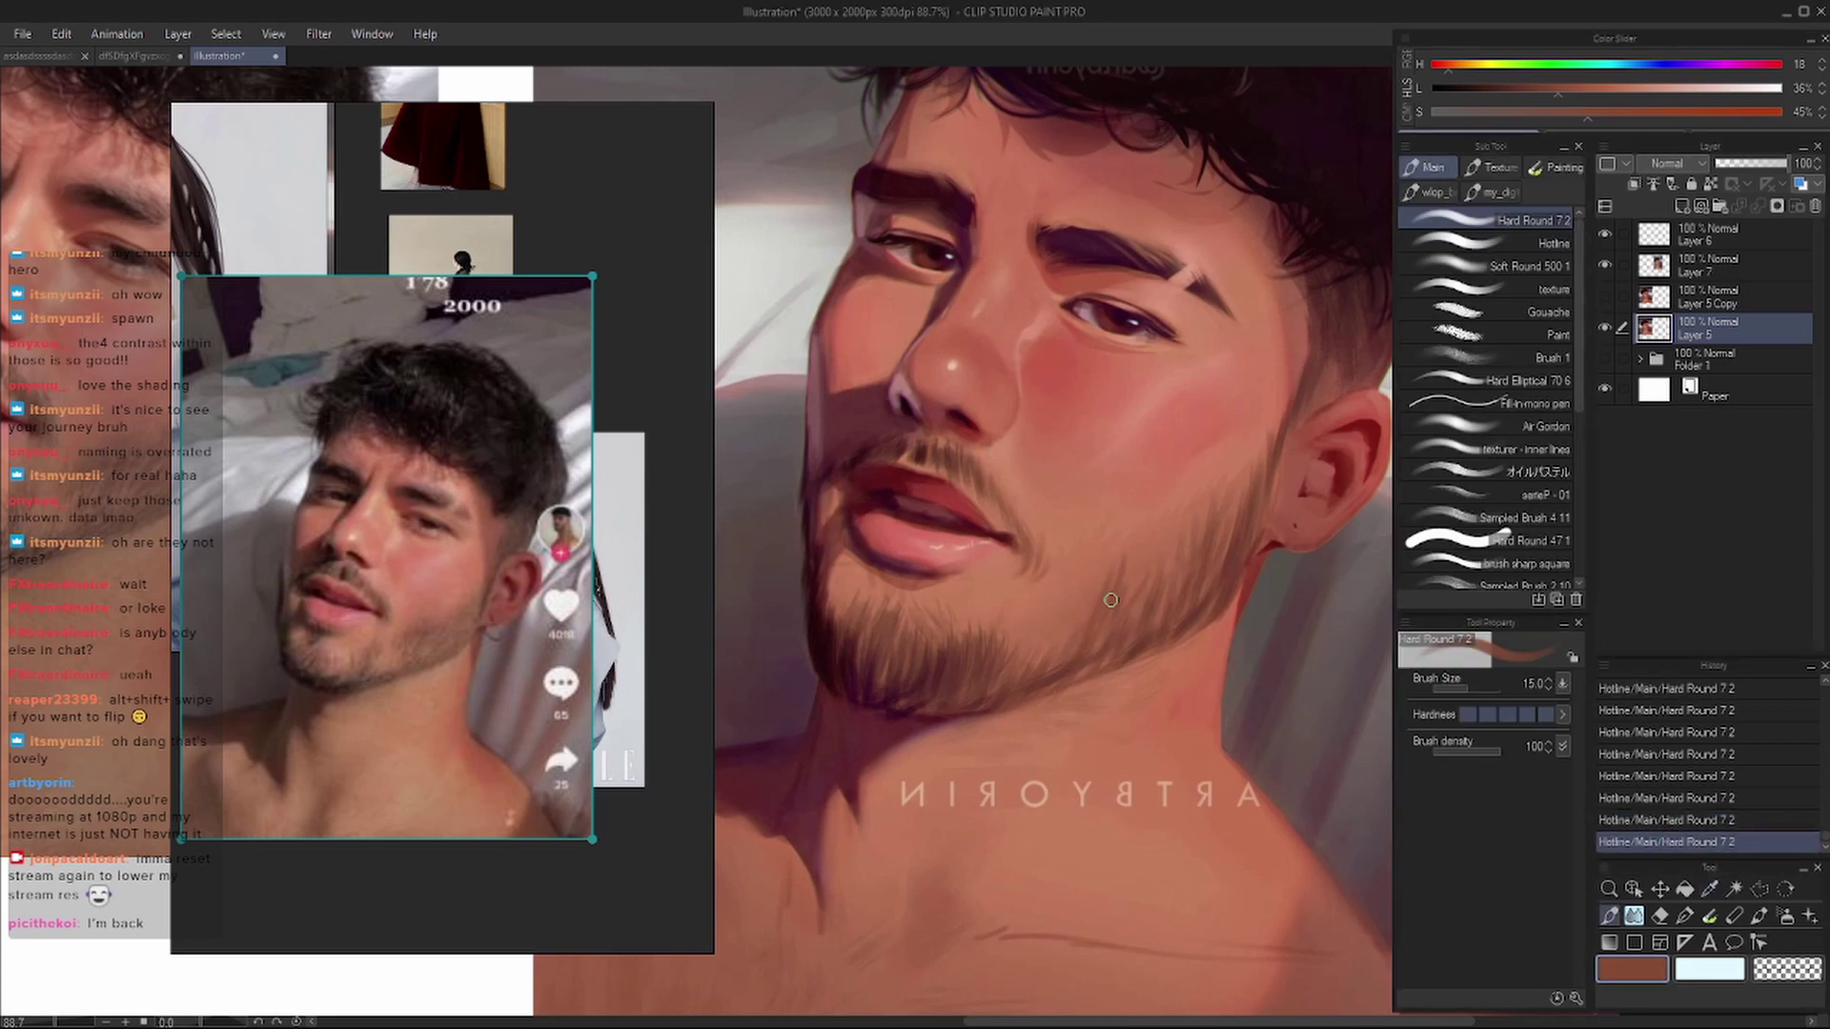
- Compare the original beard with and without the added hair strokes, trying one more stroke in a sampled darker brown
key("ctrl+z")
key("ctrl+z")
key("ctrl+y")
key("ctrl+y")
key("ctrl+z")
key("ctrl+z")
left_click(1027, 666, "alt")
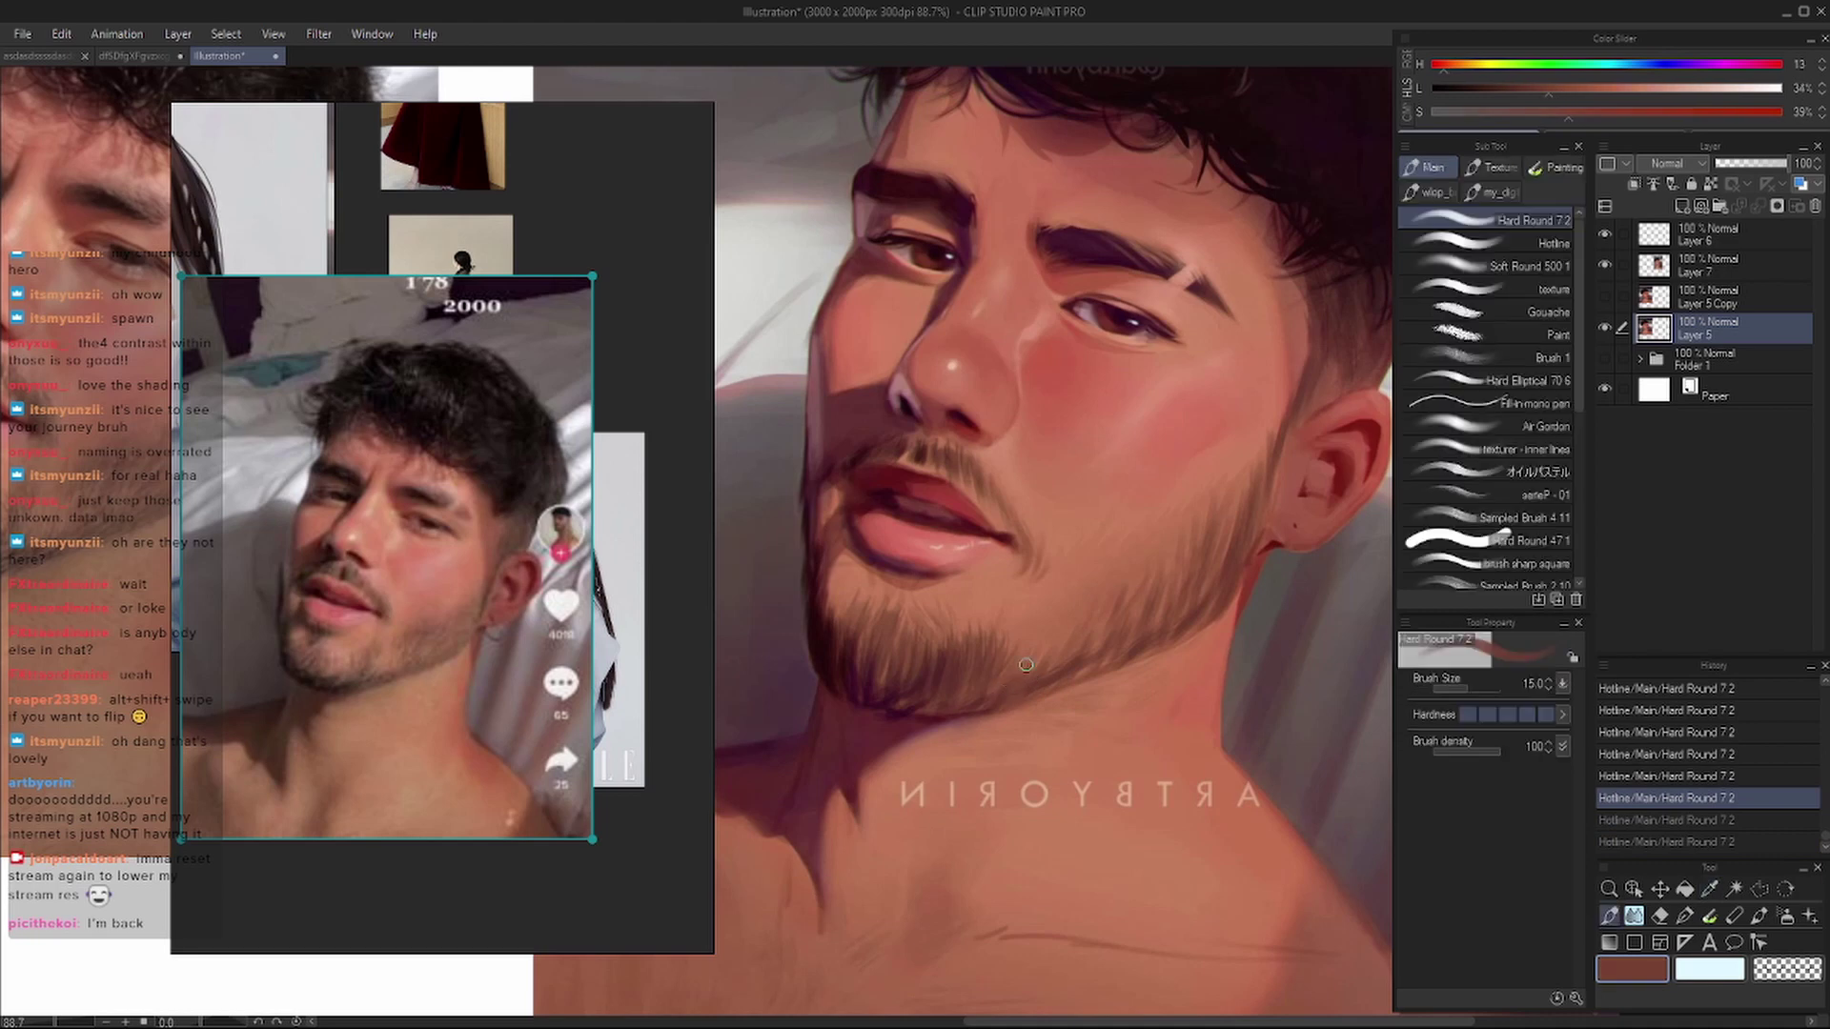
key("ctrl+y")
key("ctrl+y")
key("ctrl+z")
key("ctrl+y")
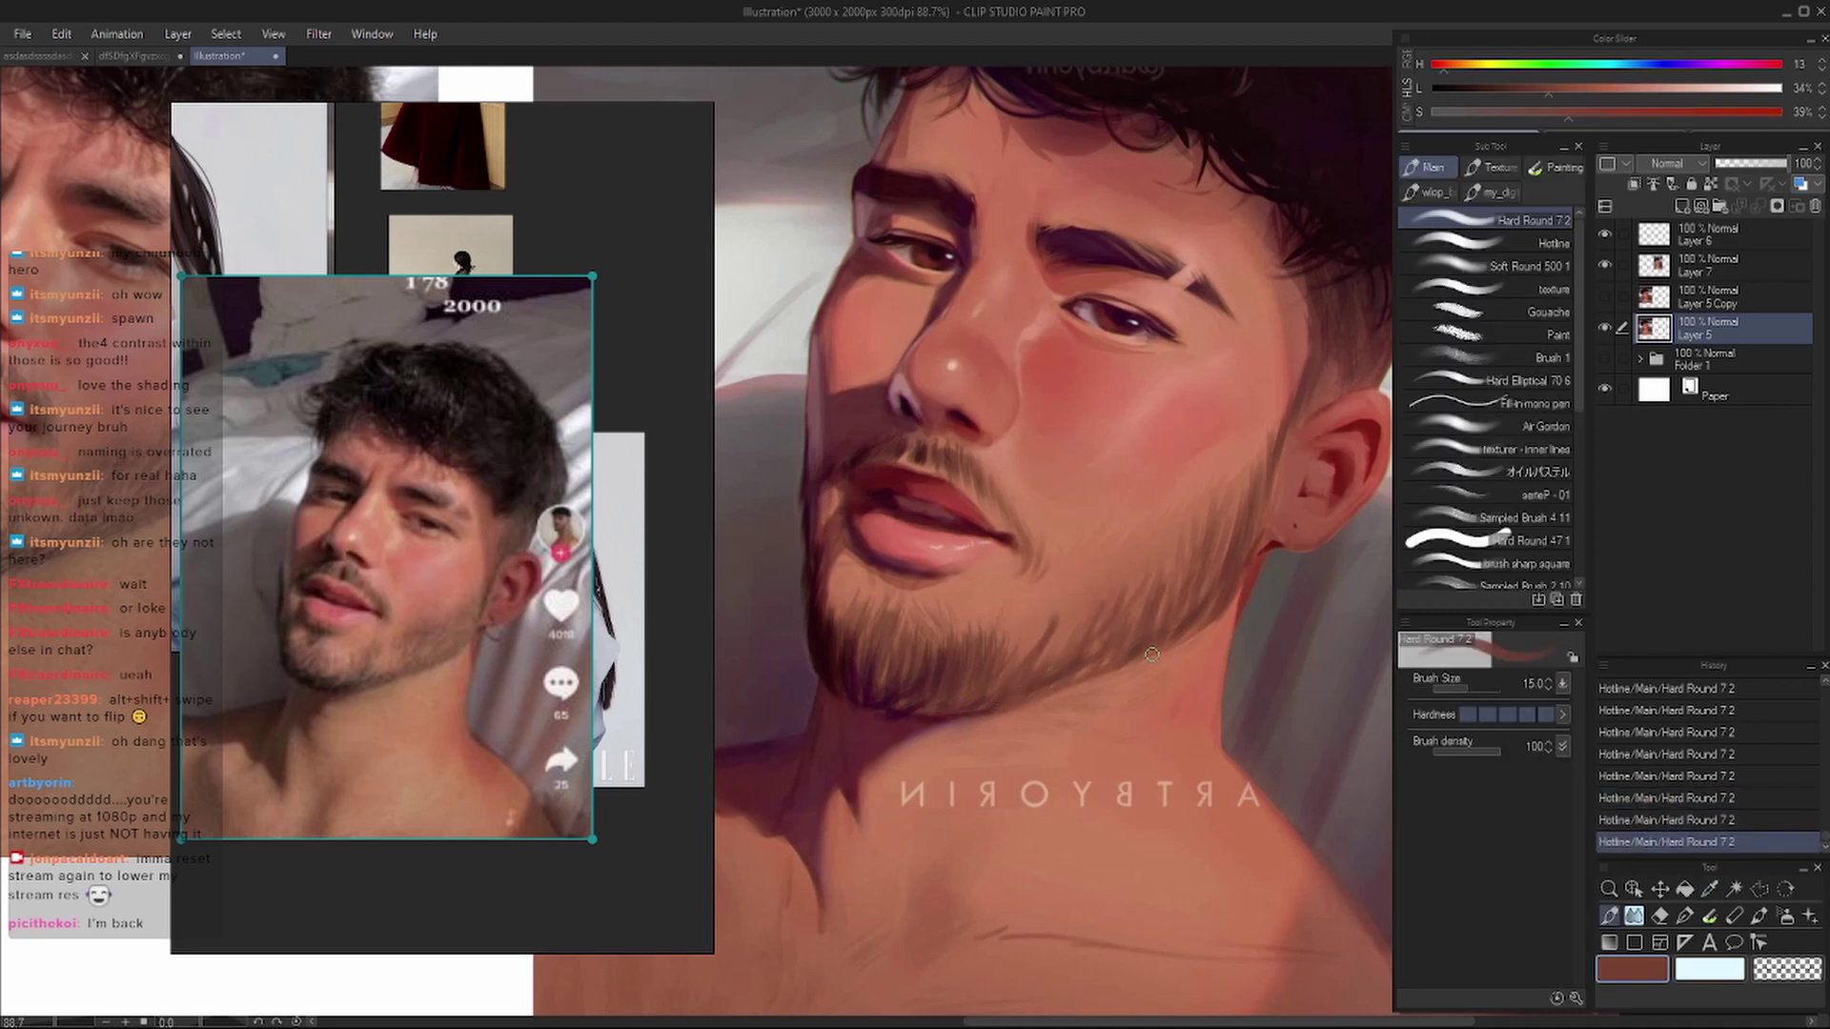
left_click_drag(1111, 624, 1095, 611)
key("ctrl+z")
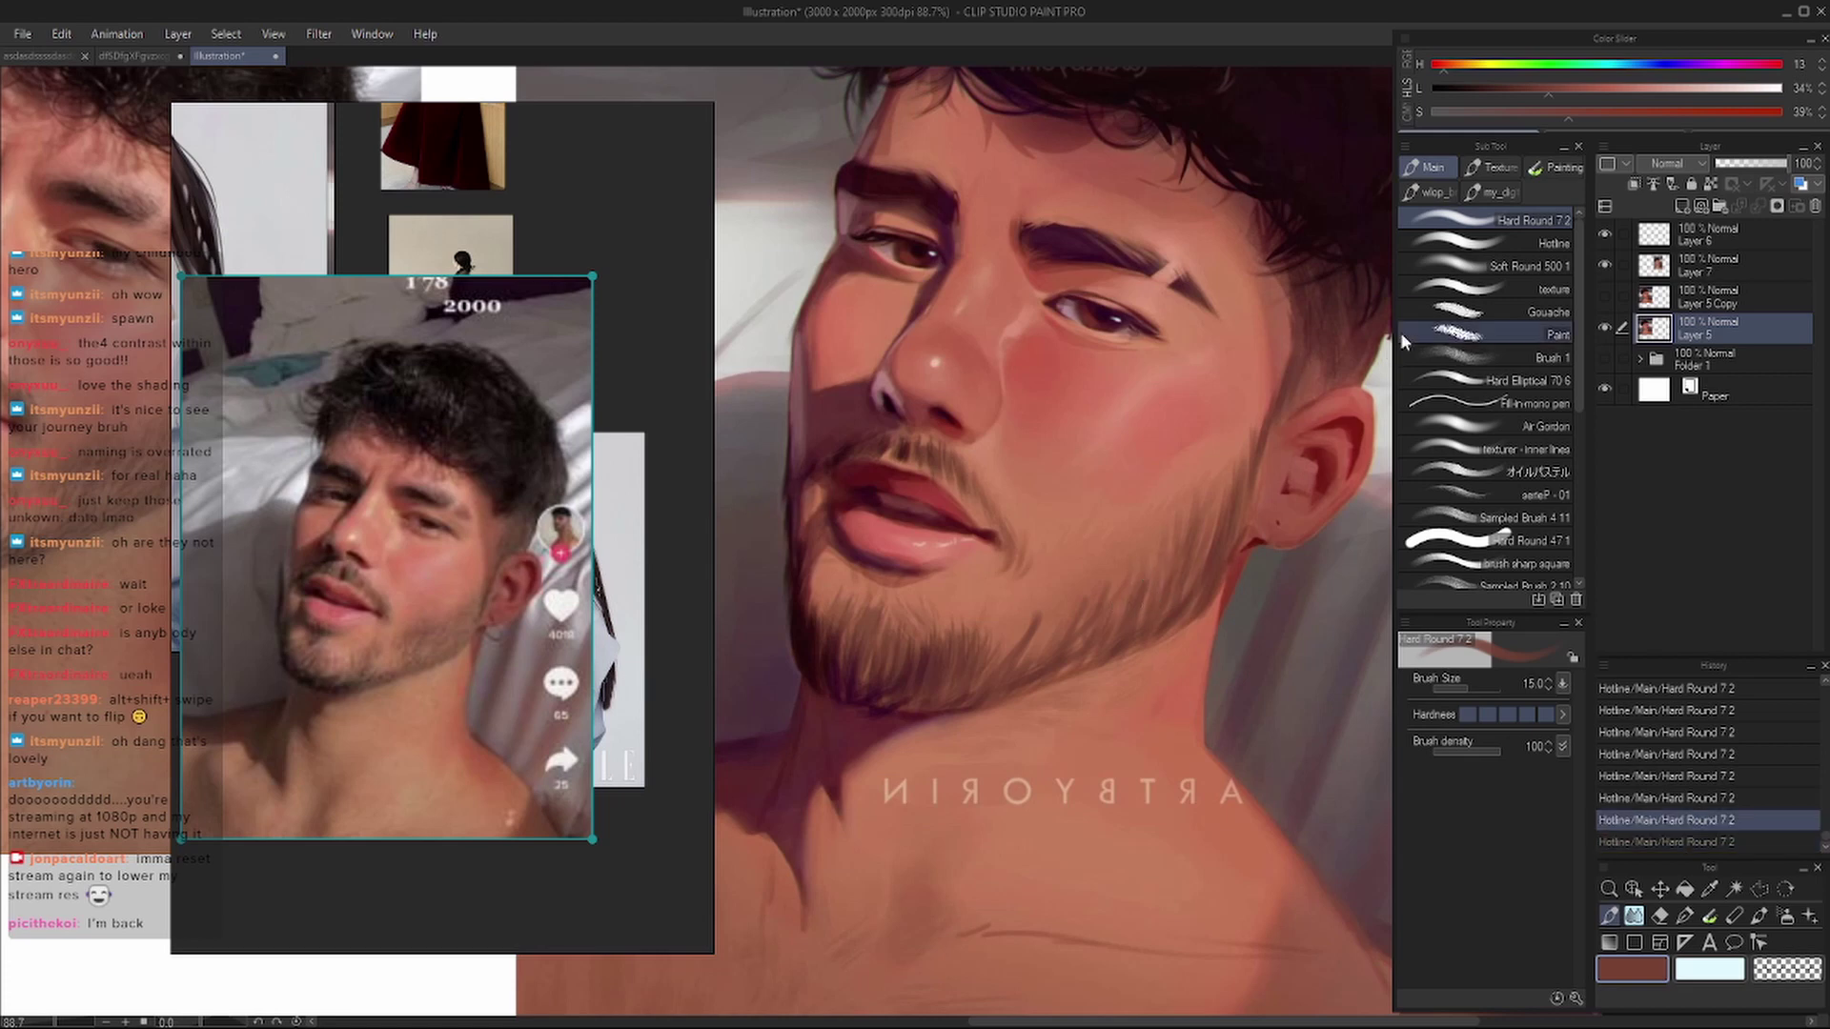
- Undo the trial hair strokes on Layer 5, then select Layer 5 Copy and show it again
key("ctrl+z")
key("ctrl+z")
key("ctrl+z")
key("ctrl+z")
key("ctrl+z")
key("ctrl+z")
left_click(1678, 297)
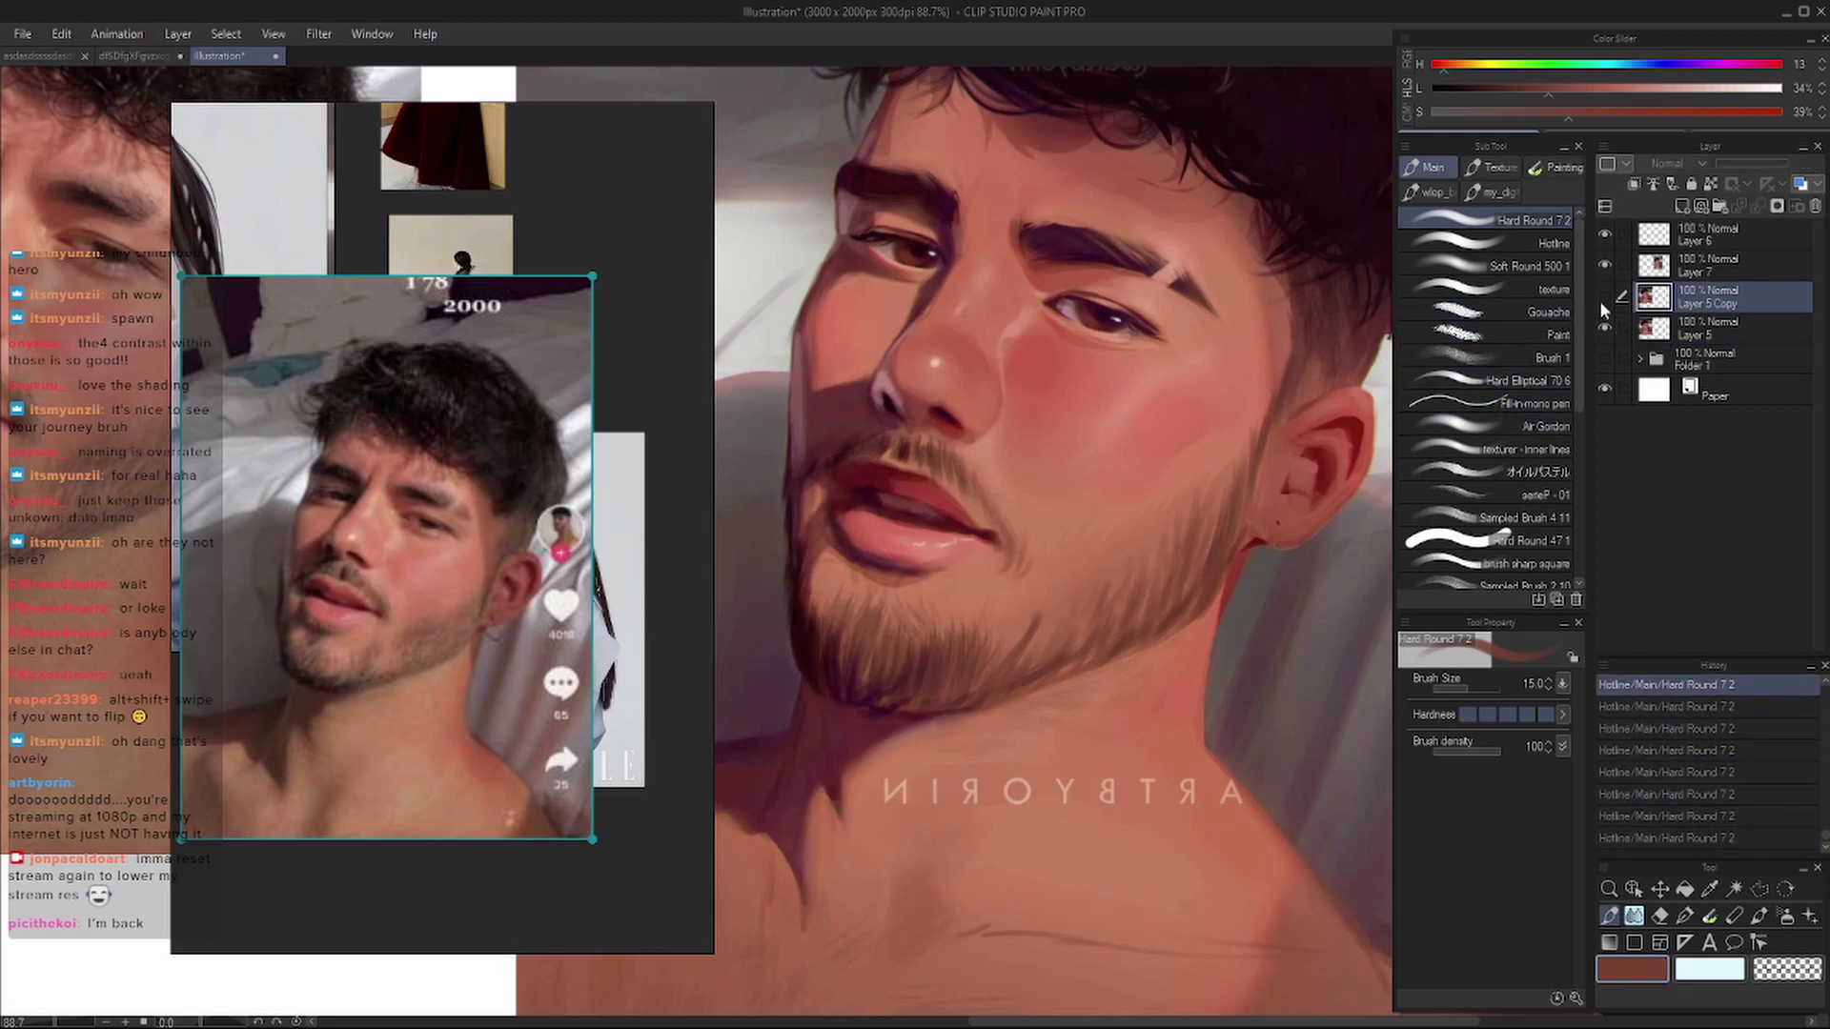
left_click(1605, 296)
- Soften the sideburn and temple edge with broad strokes of reddish skin tones sampled from the side of the face
mouse_move(1004, 528)
left_mouse_down()
mouse_move(909, 609)
mouse_move(1071, 561)
left_mouse_up()
left_click(1145, 360, "alt")
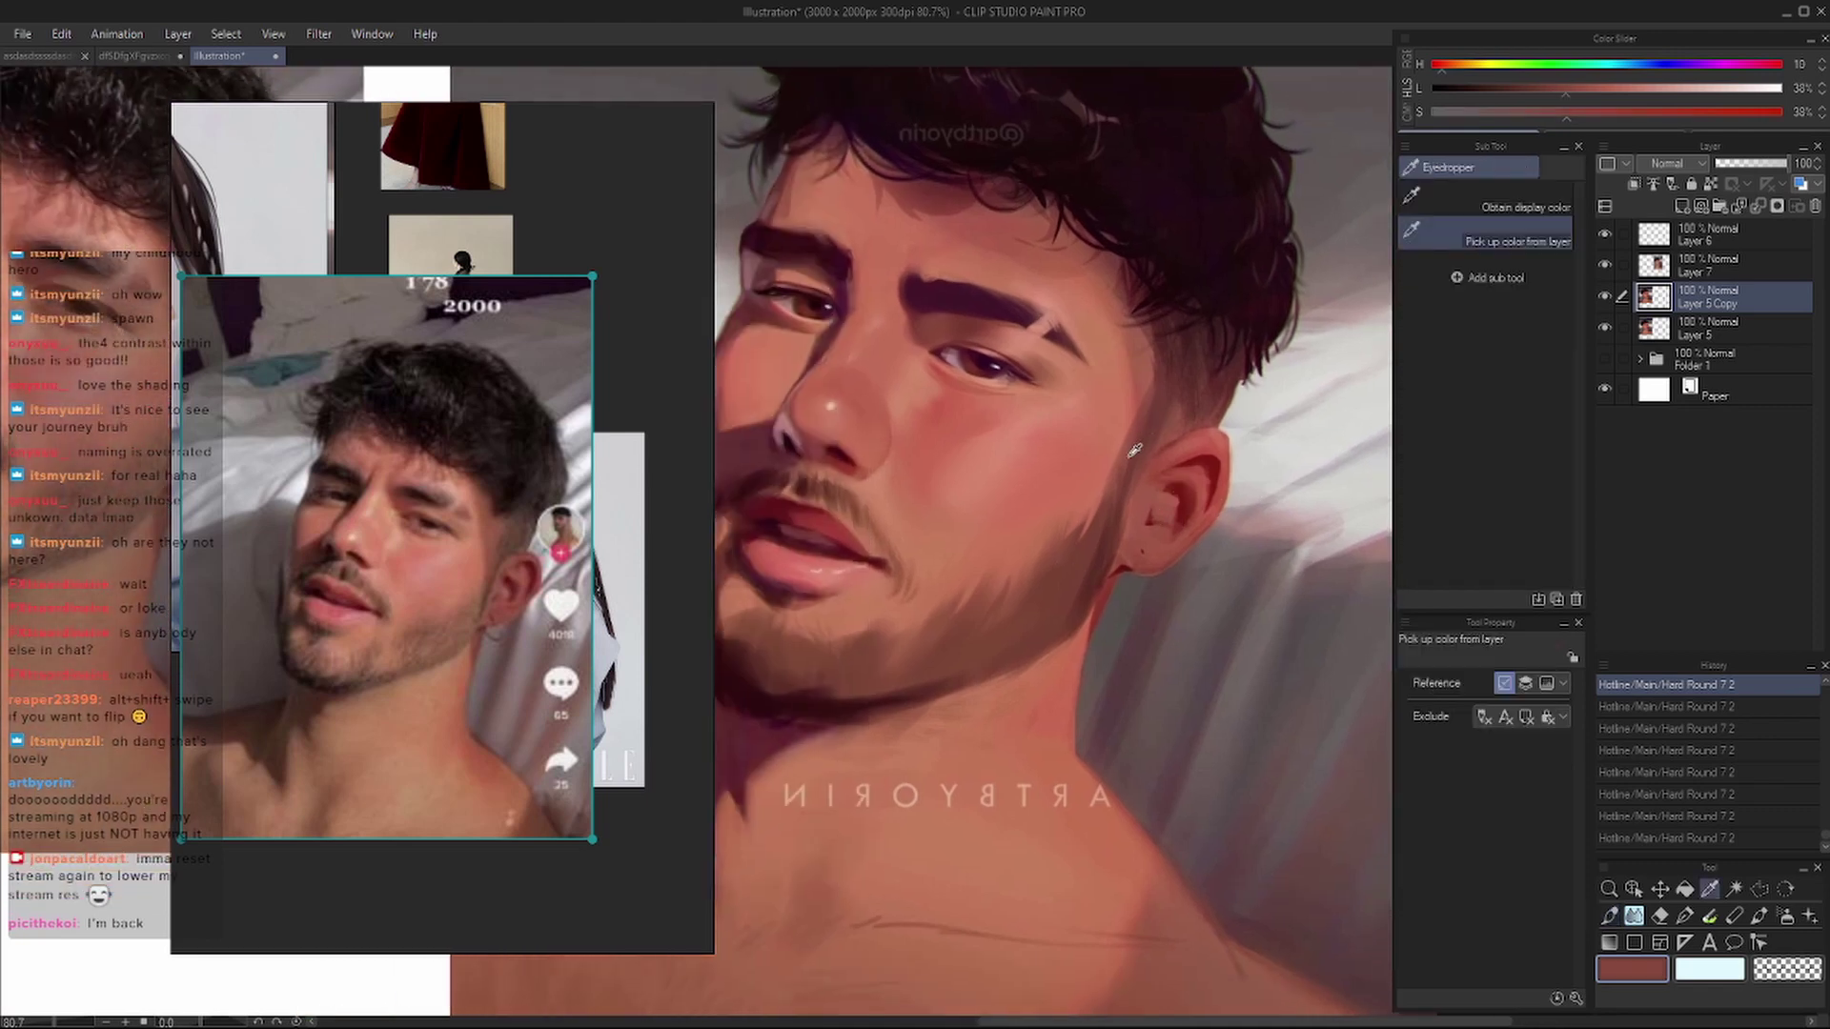
left_click_drag(1137, 333, 1111, 496)
left_click(1144, 362, "alt")
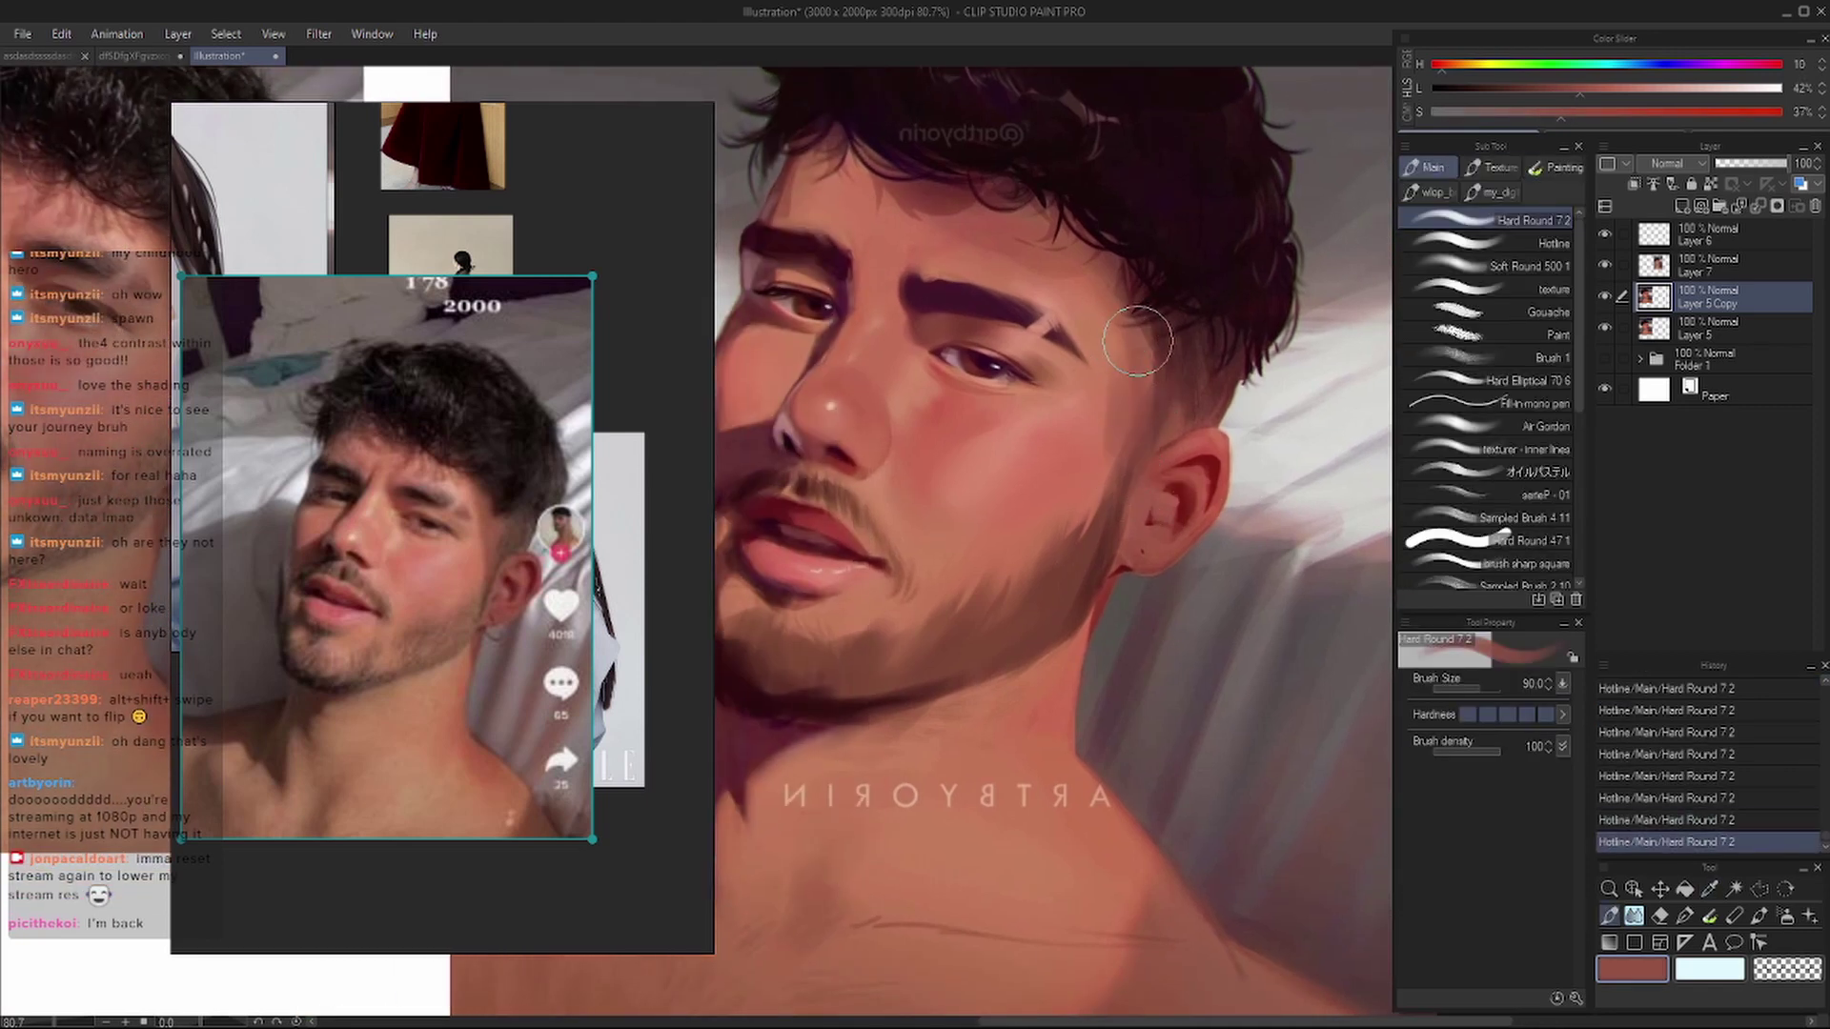
left_click_drag(1139, 343, 1094, 465)
left_click_drag(1084, 555, 1182, 557)
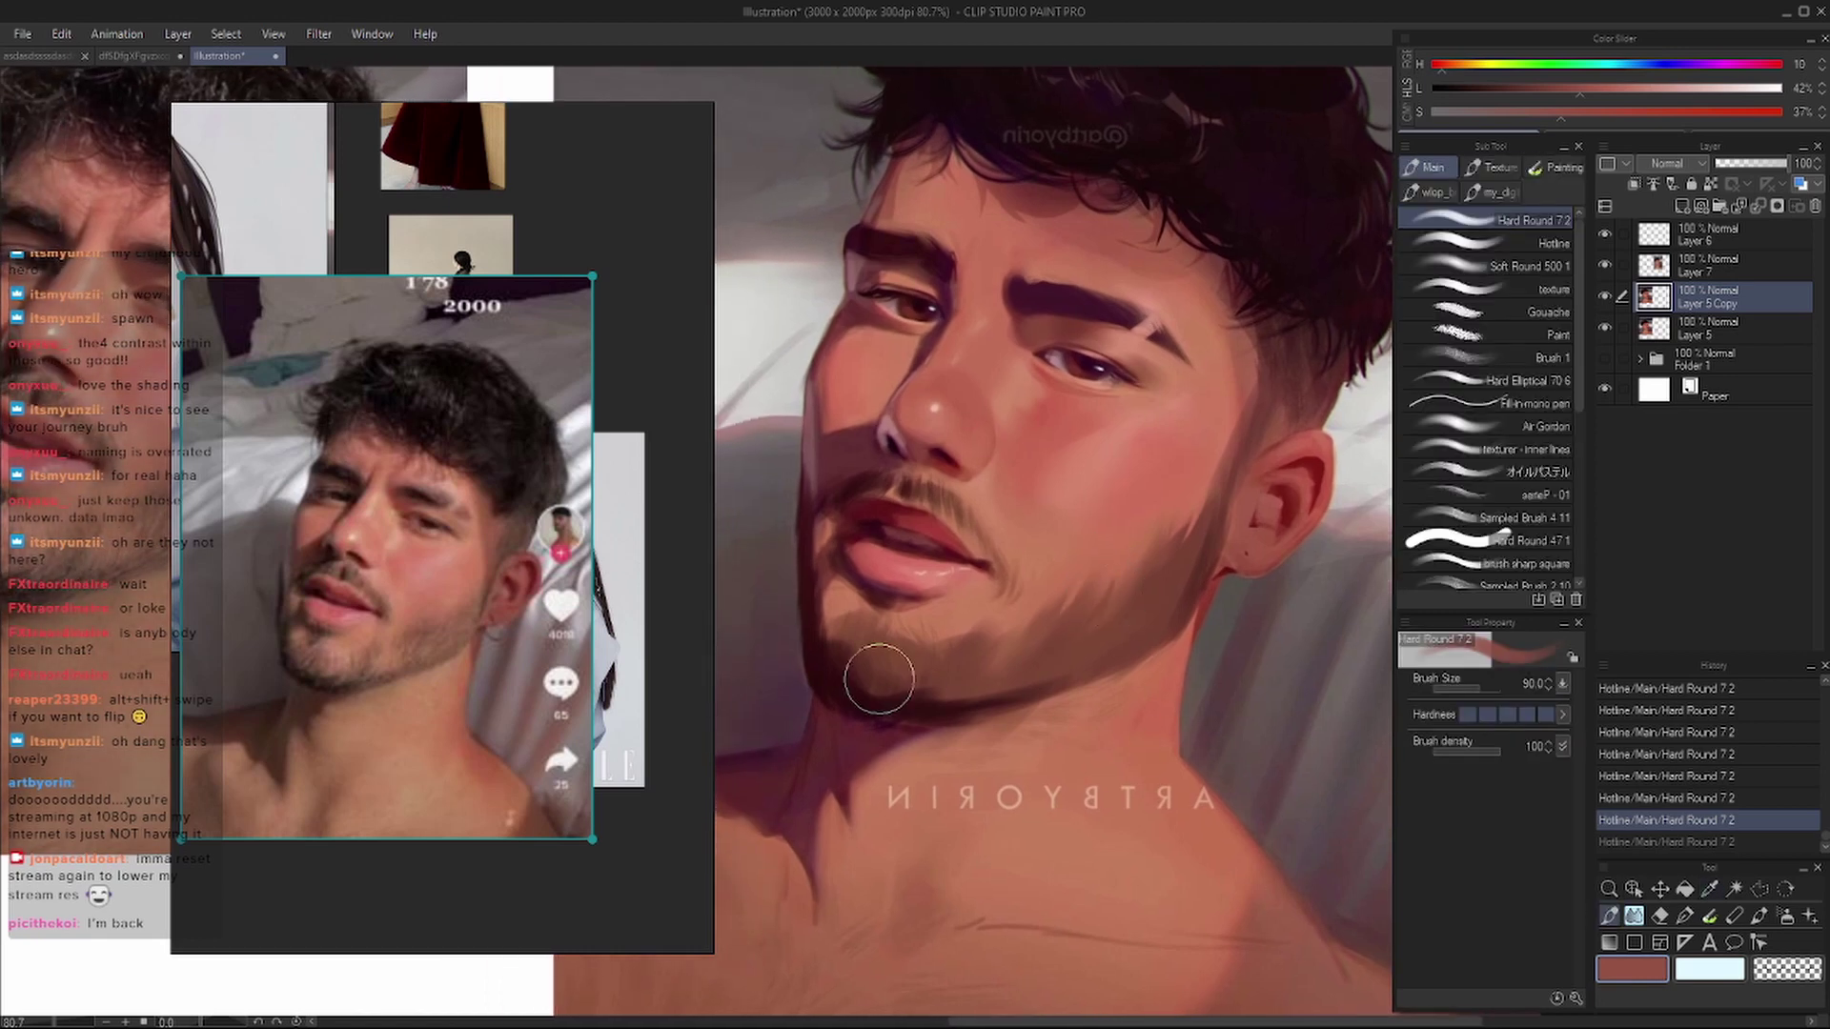
- Try a stroke in dark brown sampled from the chin on the jaw beard, comparing it with Layer 5 Copy hidden
left_click(830, 695, "alt")
left_click_drag(1160, 643, 1255, 622)
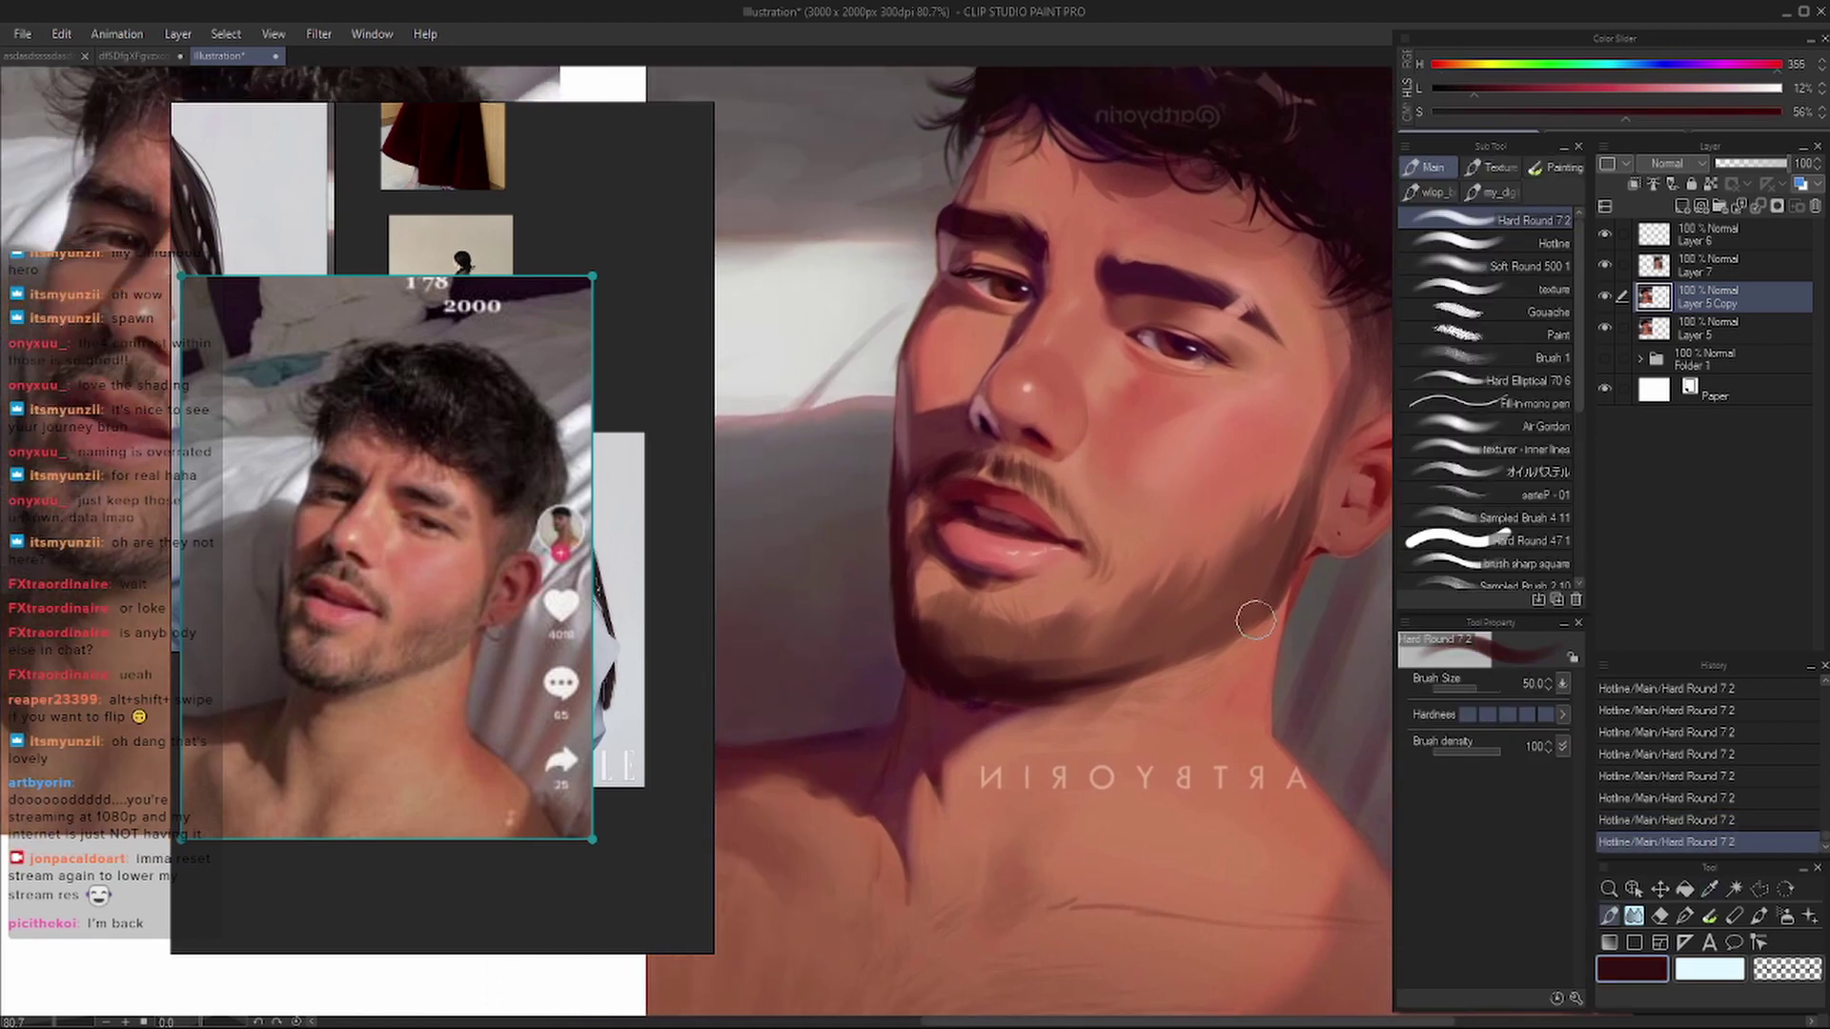
left_click_drag(1039, 560, 1086, 577)
left_click(941, 410, "alt")
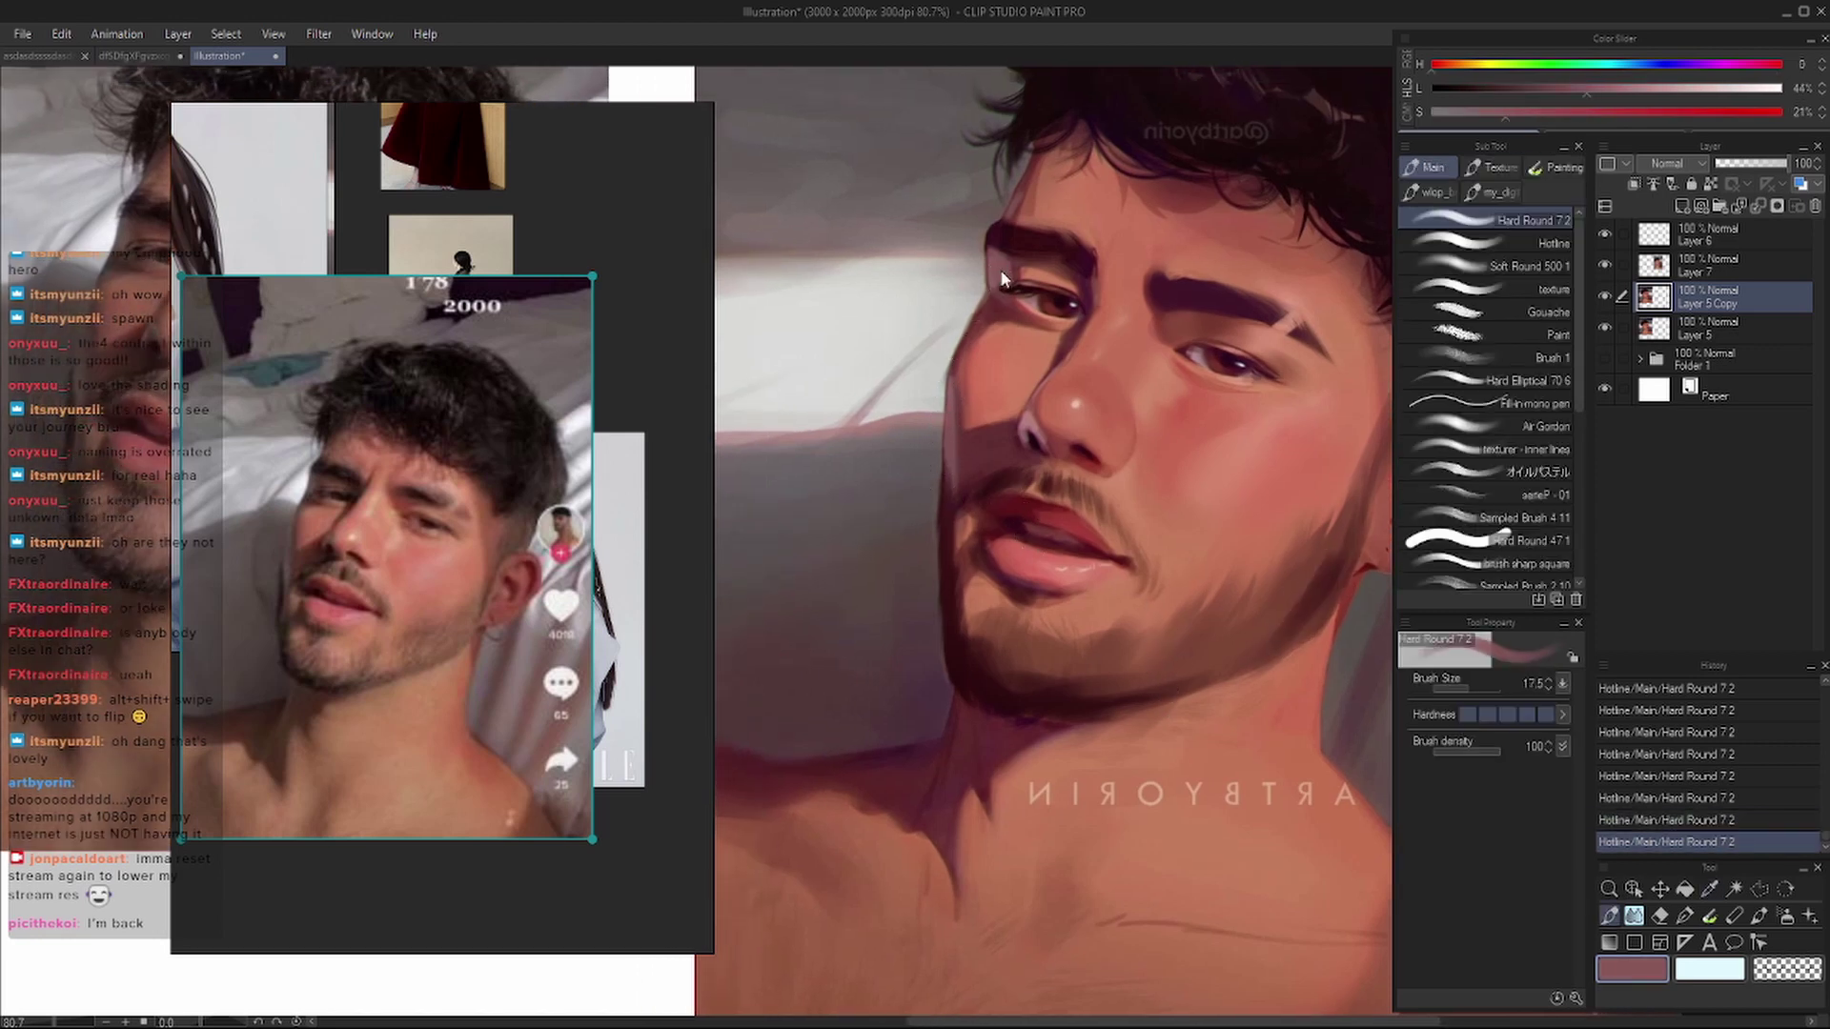
left_click_drag(993, 246, 905, 291)
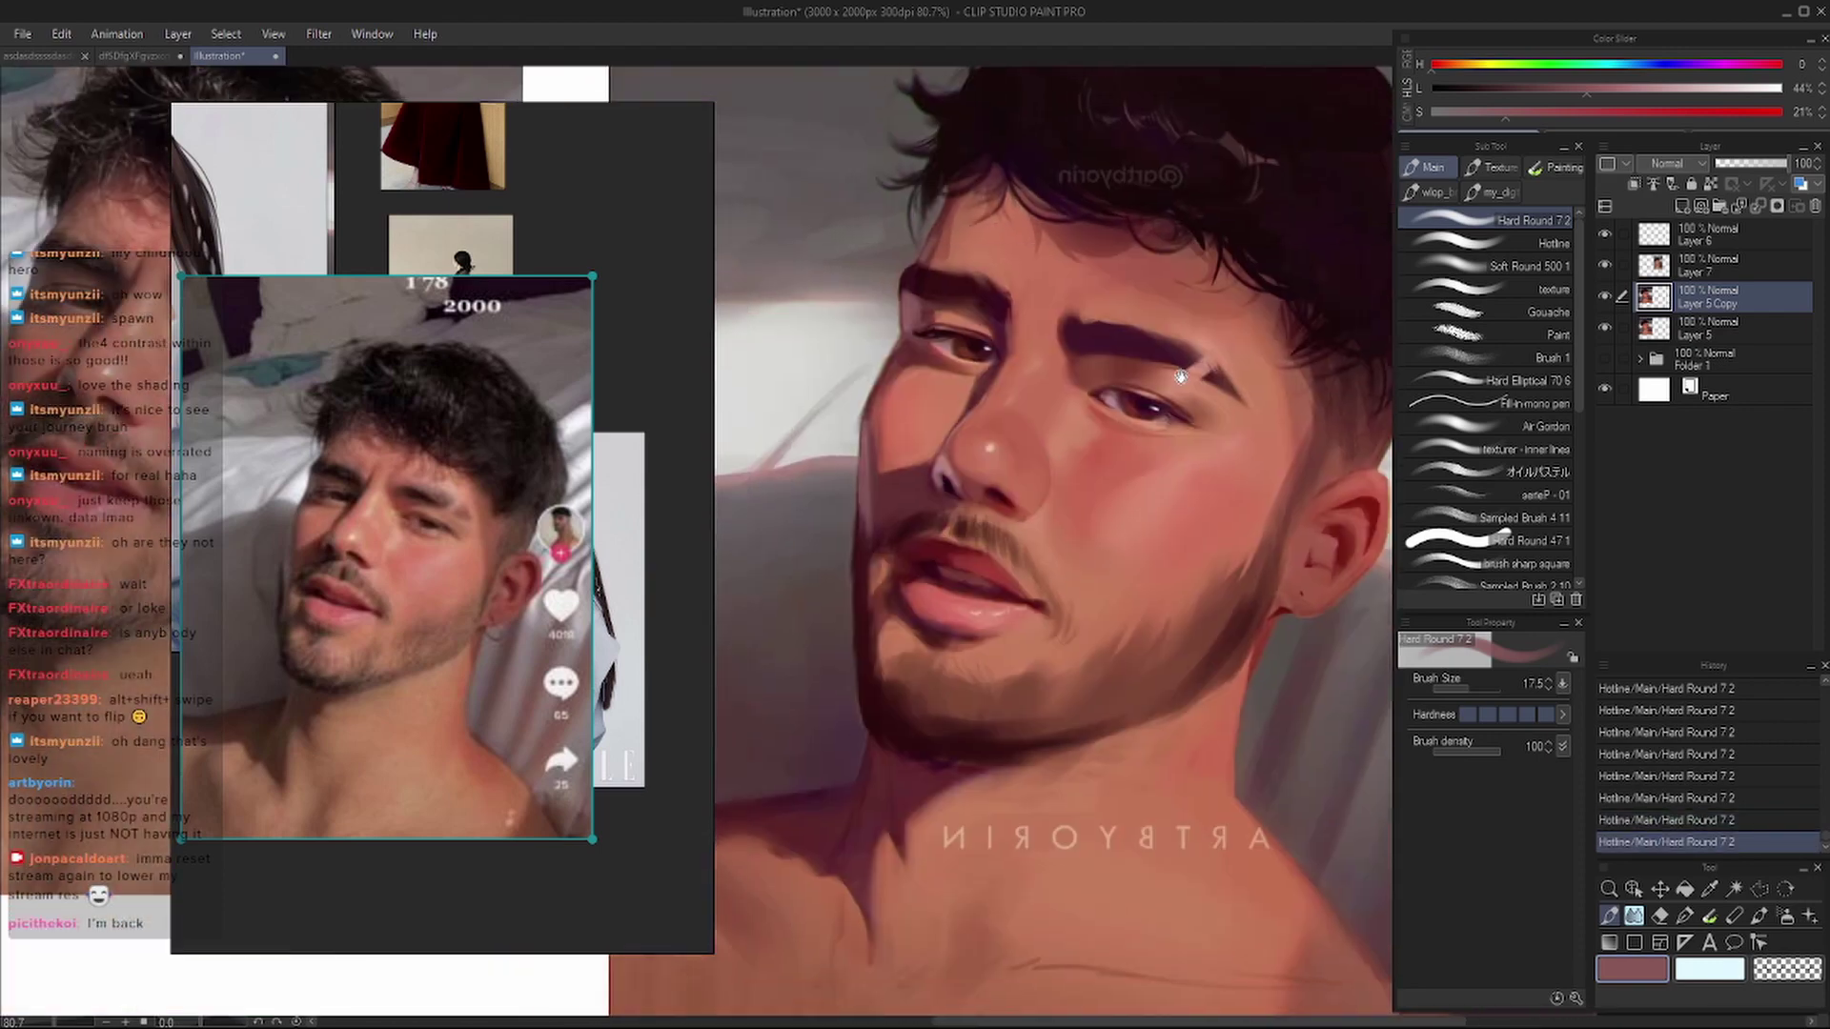
left_click_drag(1182, 377, 1105, 348)
left_click(1609, 293)
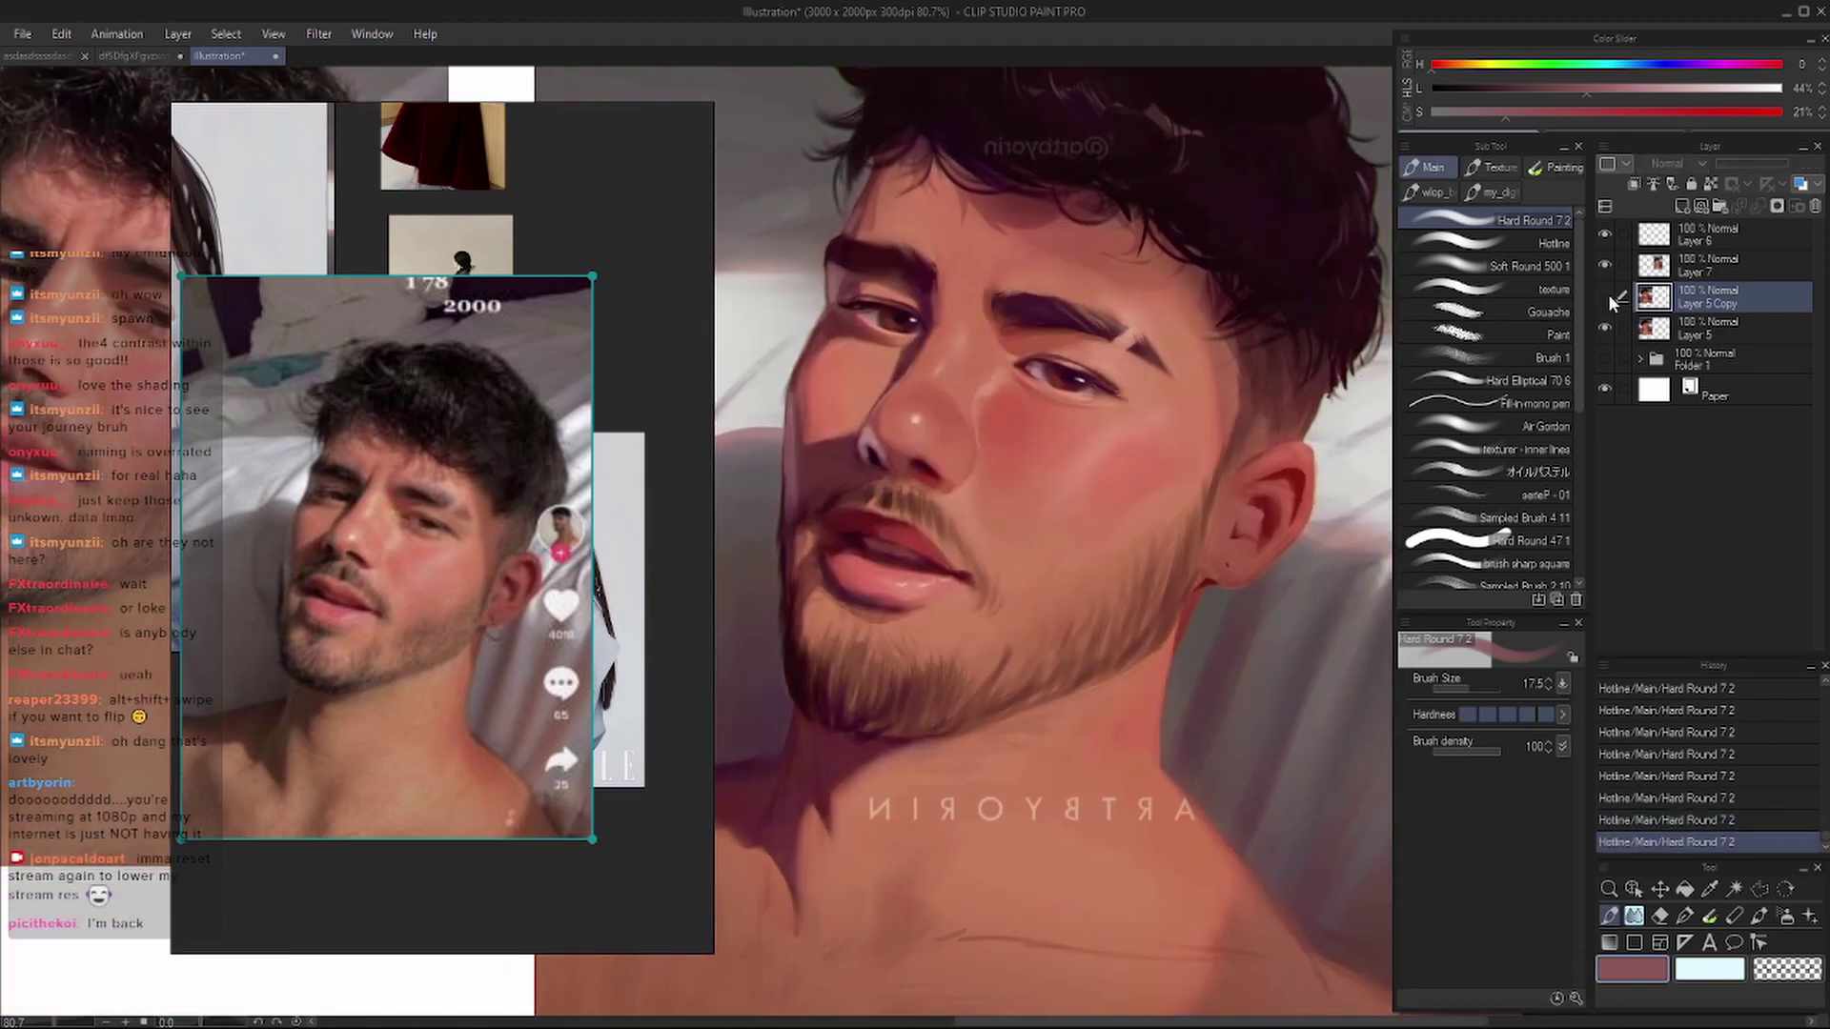
left_click(1609, 294)
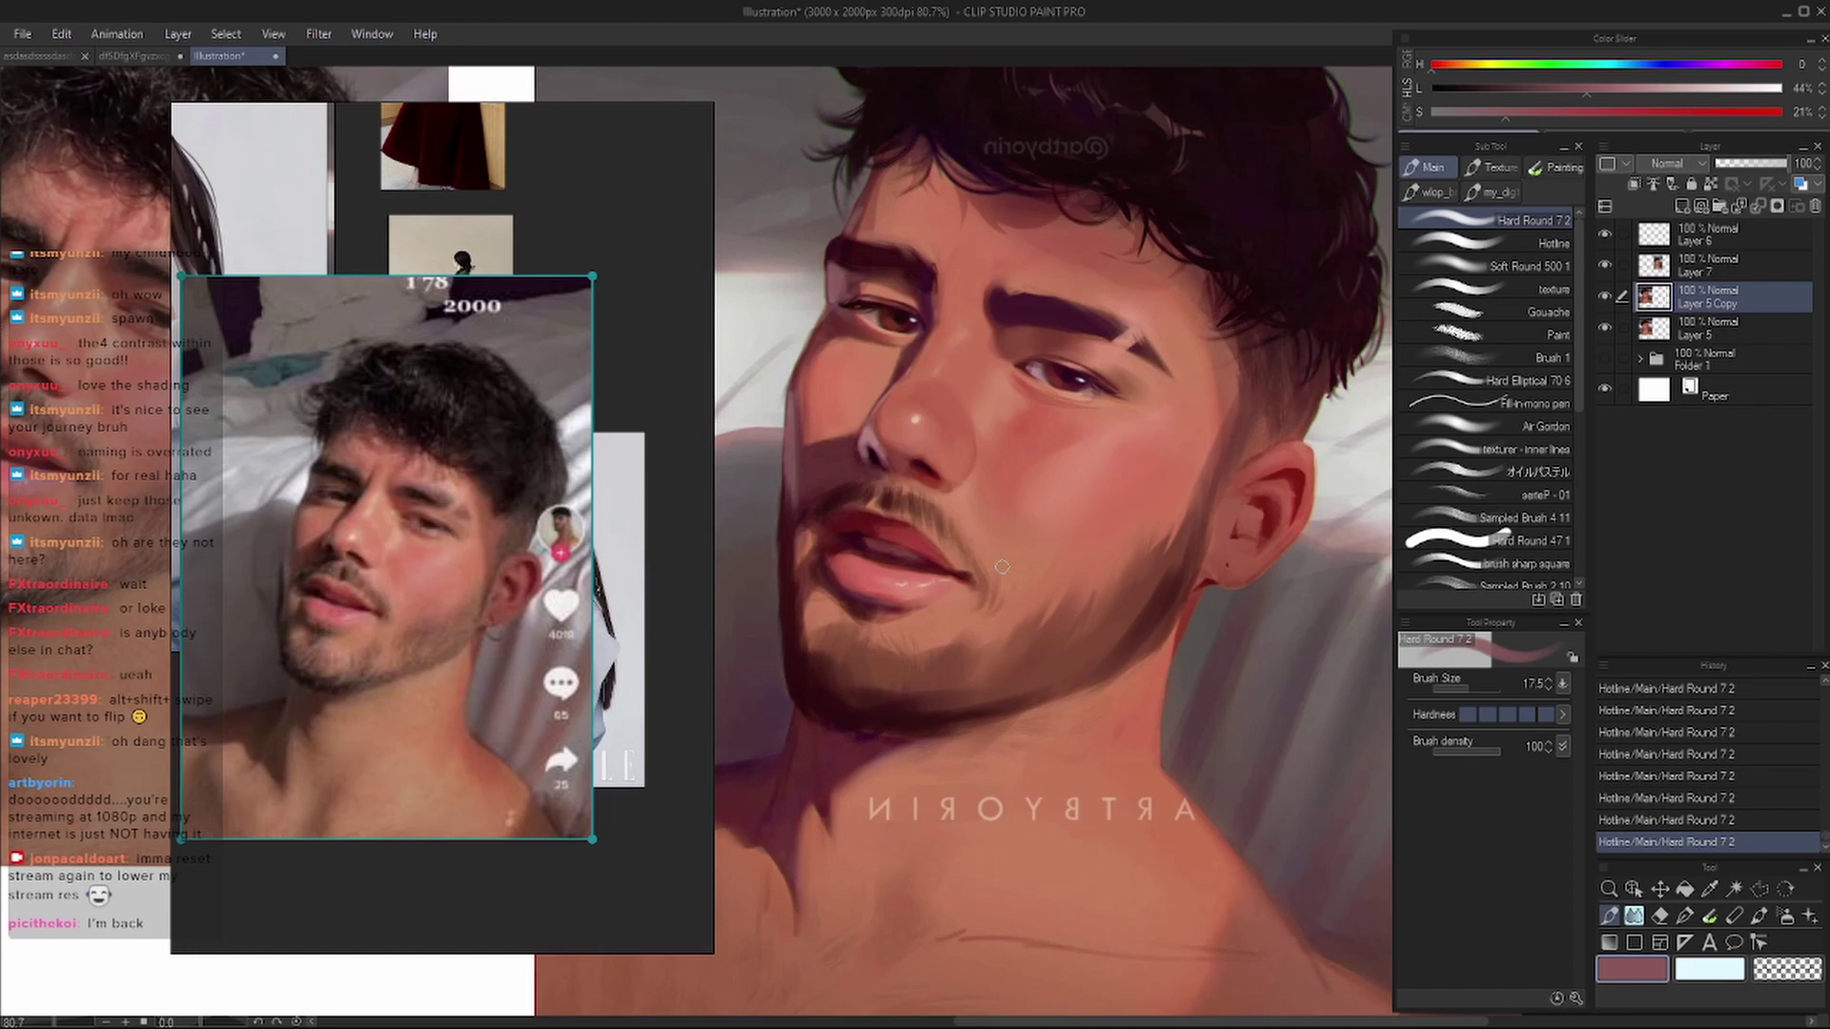
key("ctrl+z")
- Compare the whole portrait with and without the Layer 5 Copy overpaint, checking it in the flipped view too
key("h")
key("h")
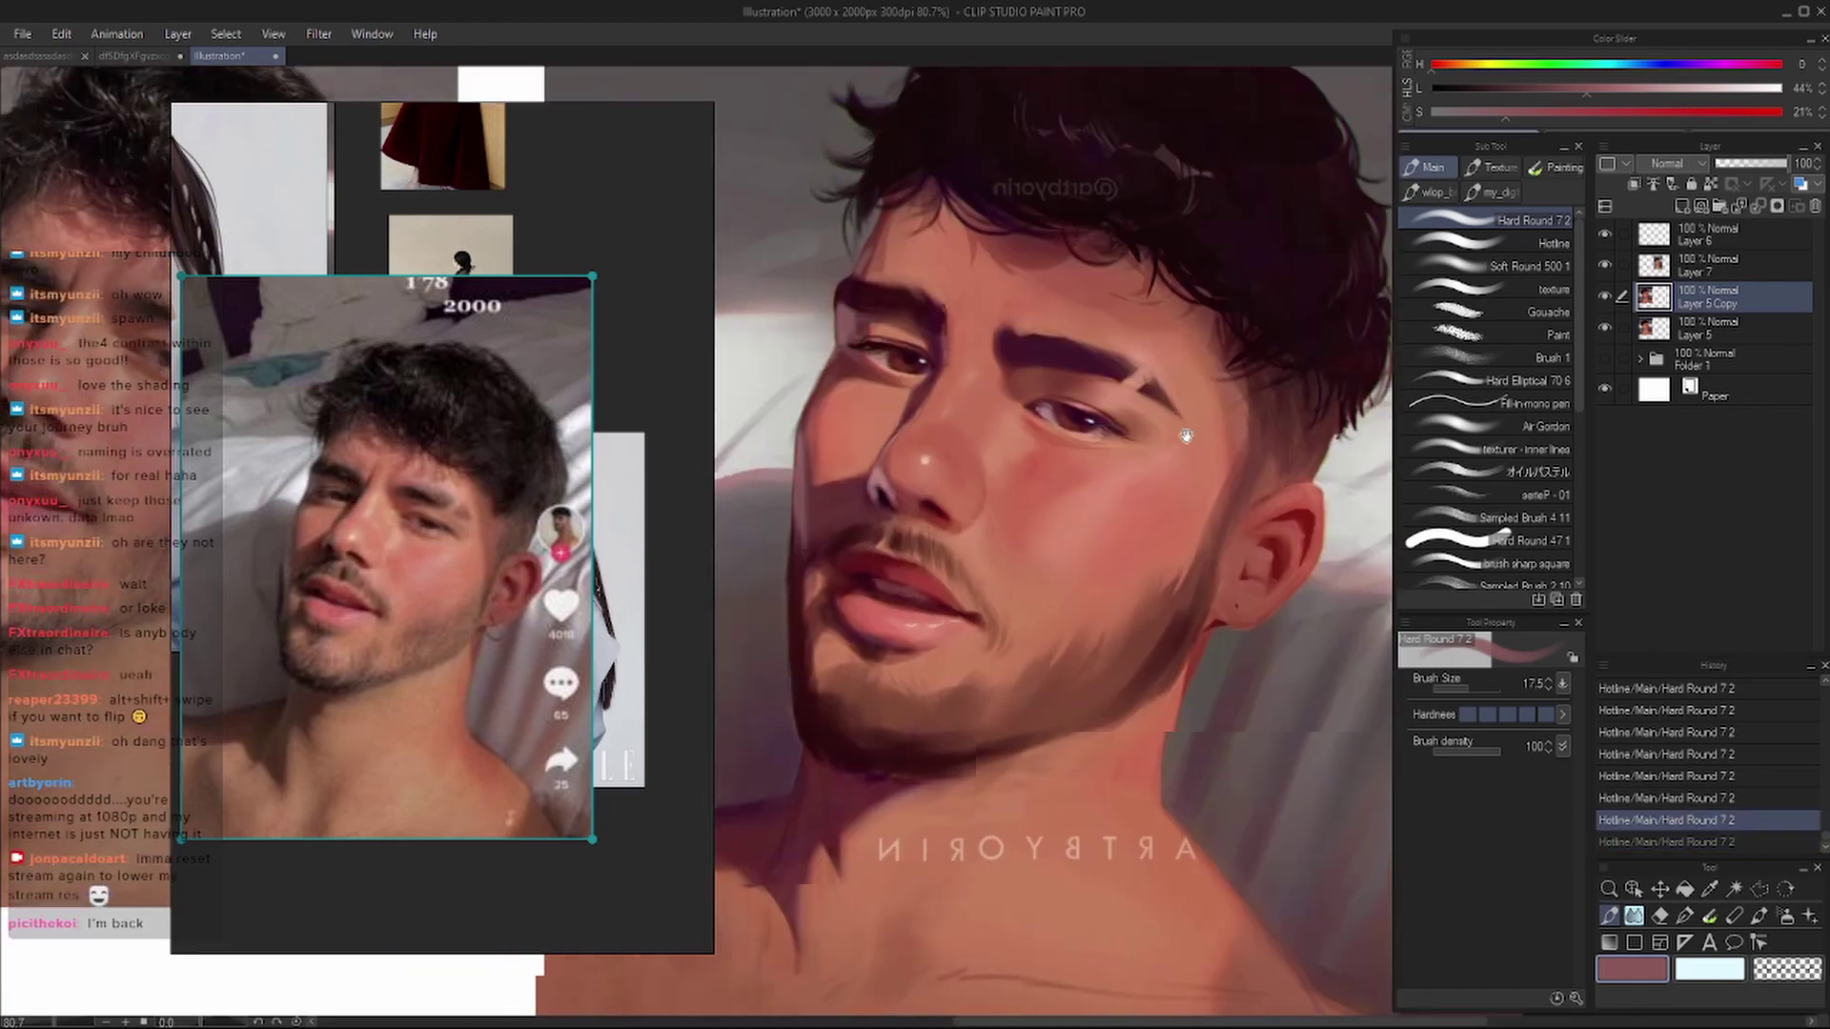
scroll(1097, 531, "down", 5)
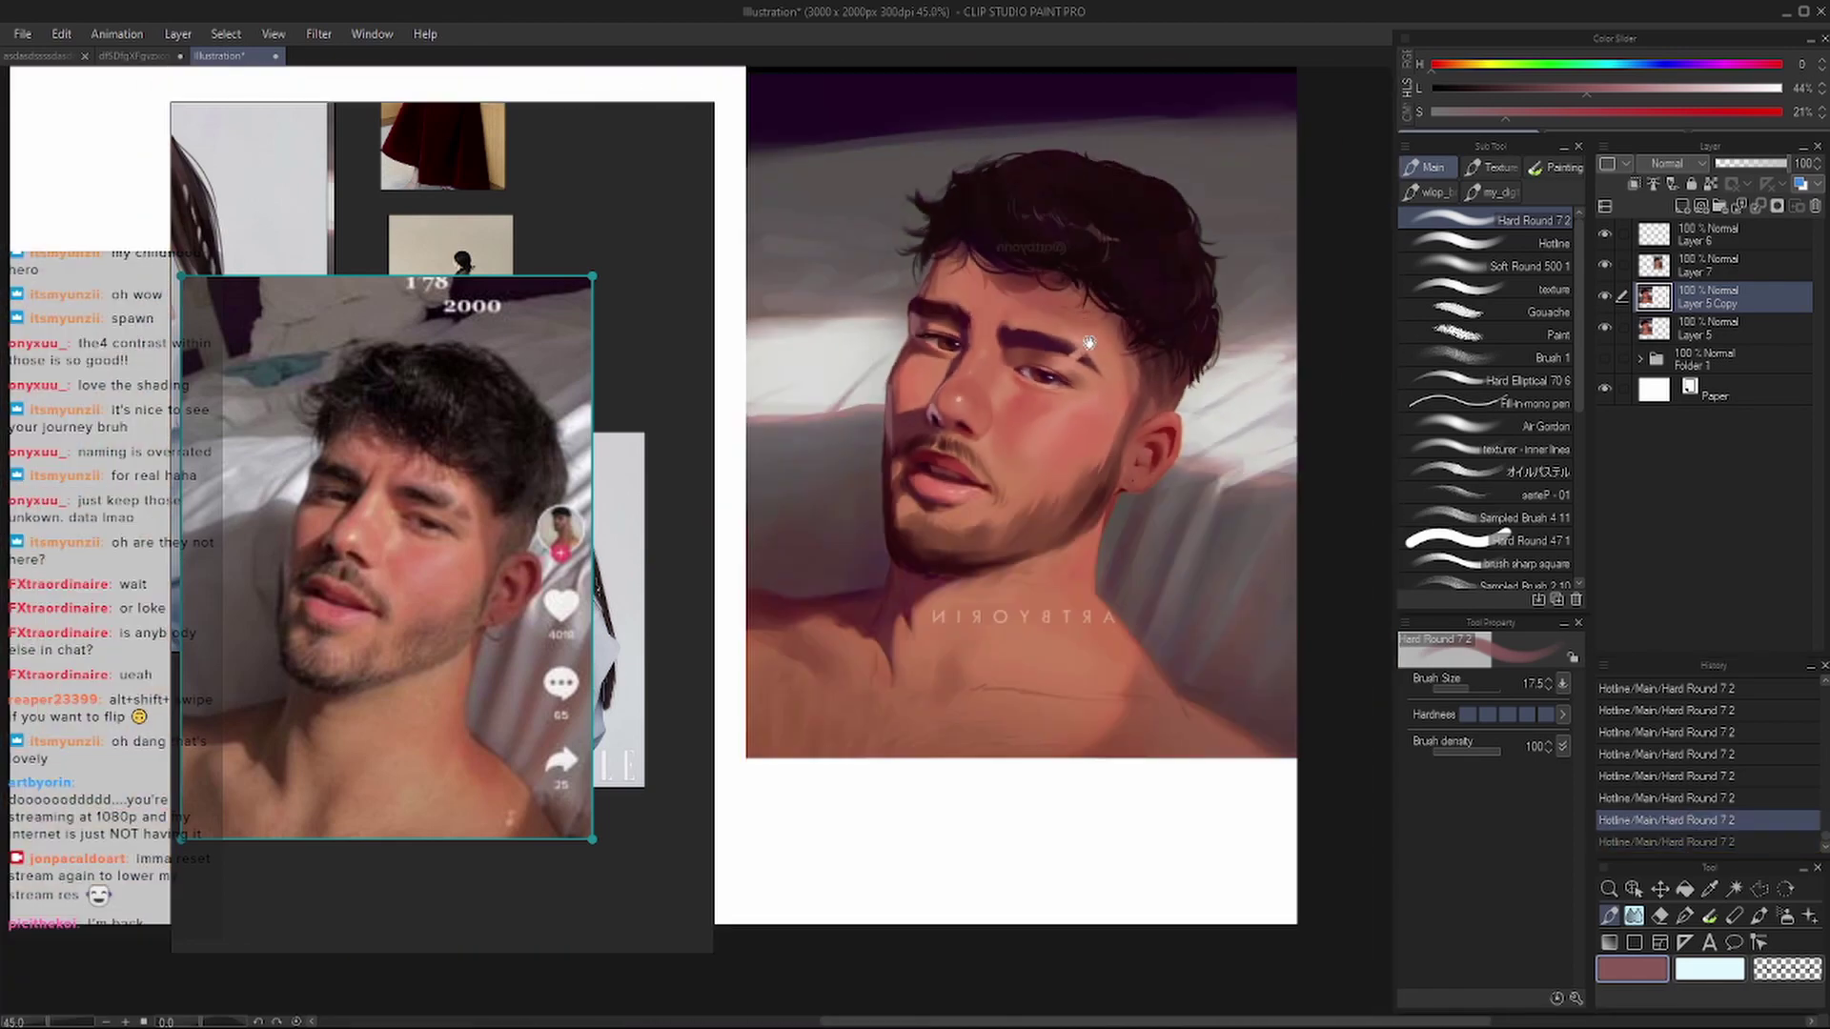
left_click(1605, 295)
left_click(1605, 296)
left_click(1606, 296)
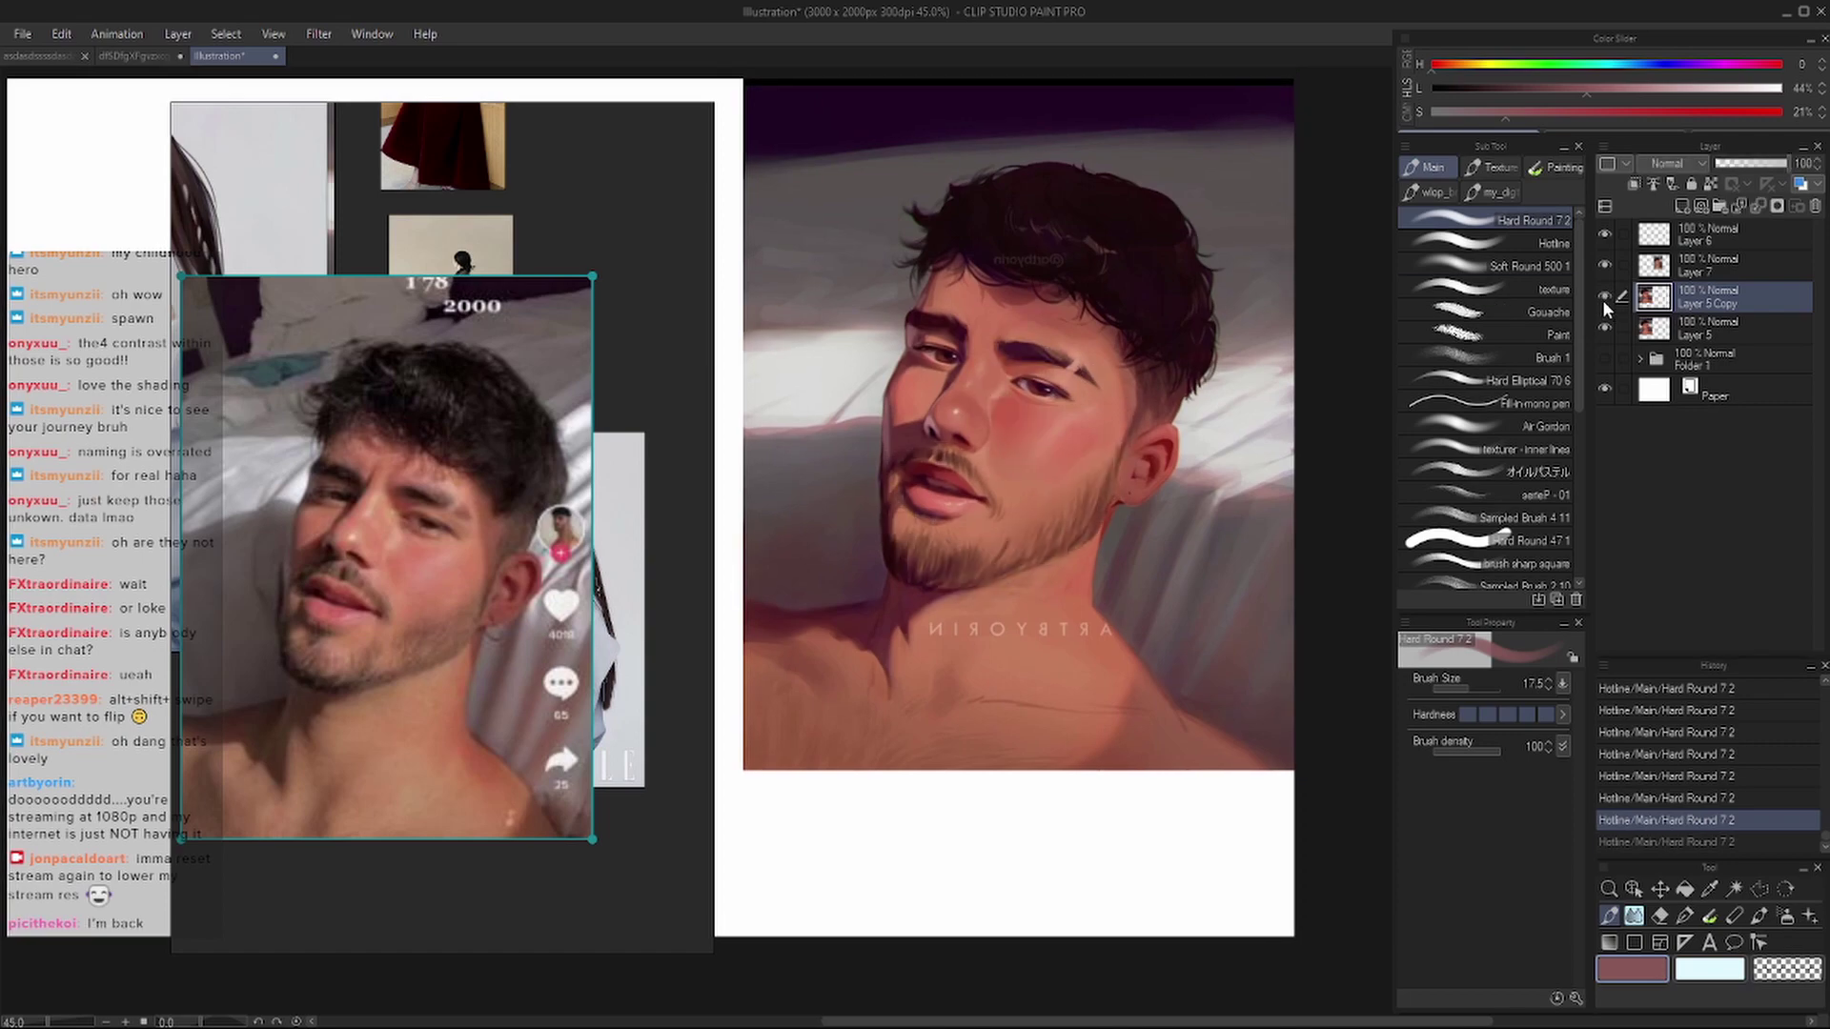
- Try large Soft Round strokes of reddish skin tone sampled from the cheek over the cheek and jaw beard
key("h")
scroll(918, 363, "up", 2)
key("h")
scroll(918, 363, "up", 3)
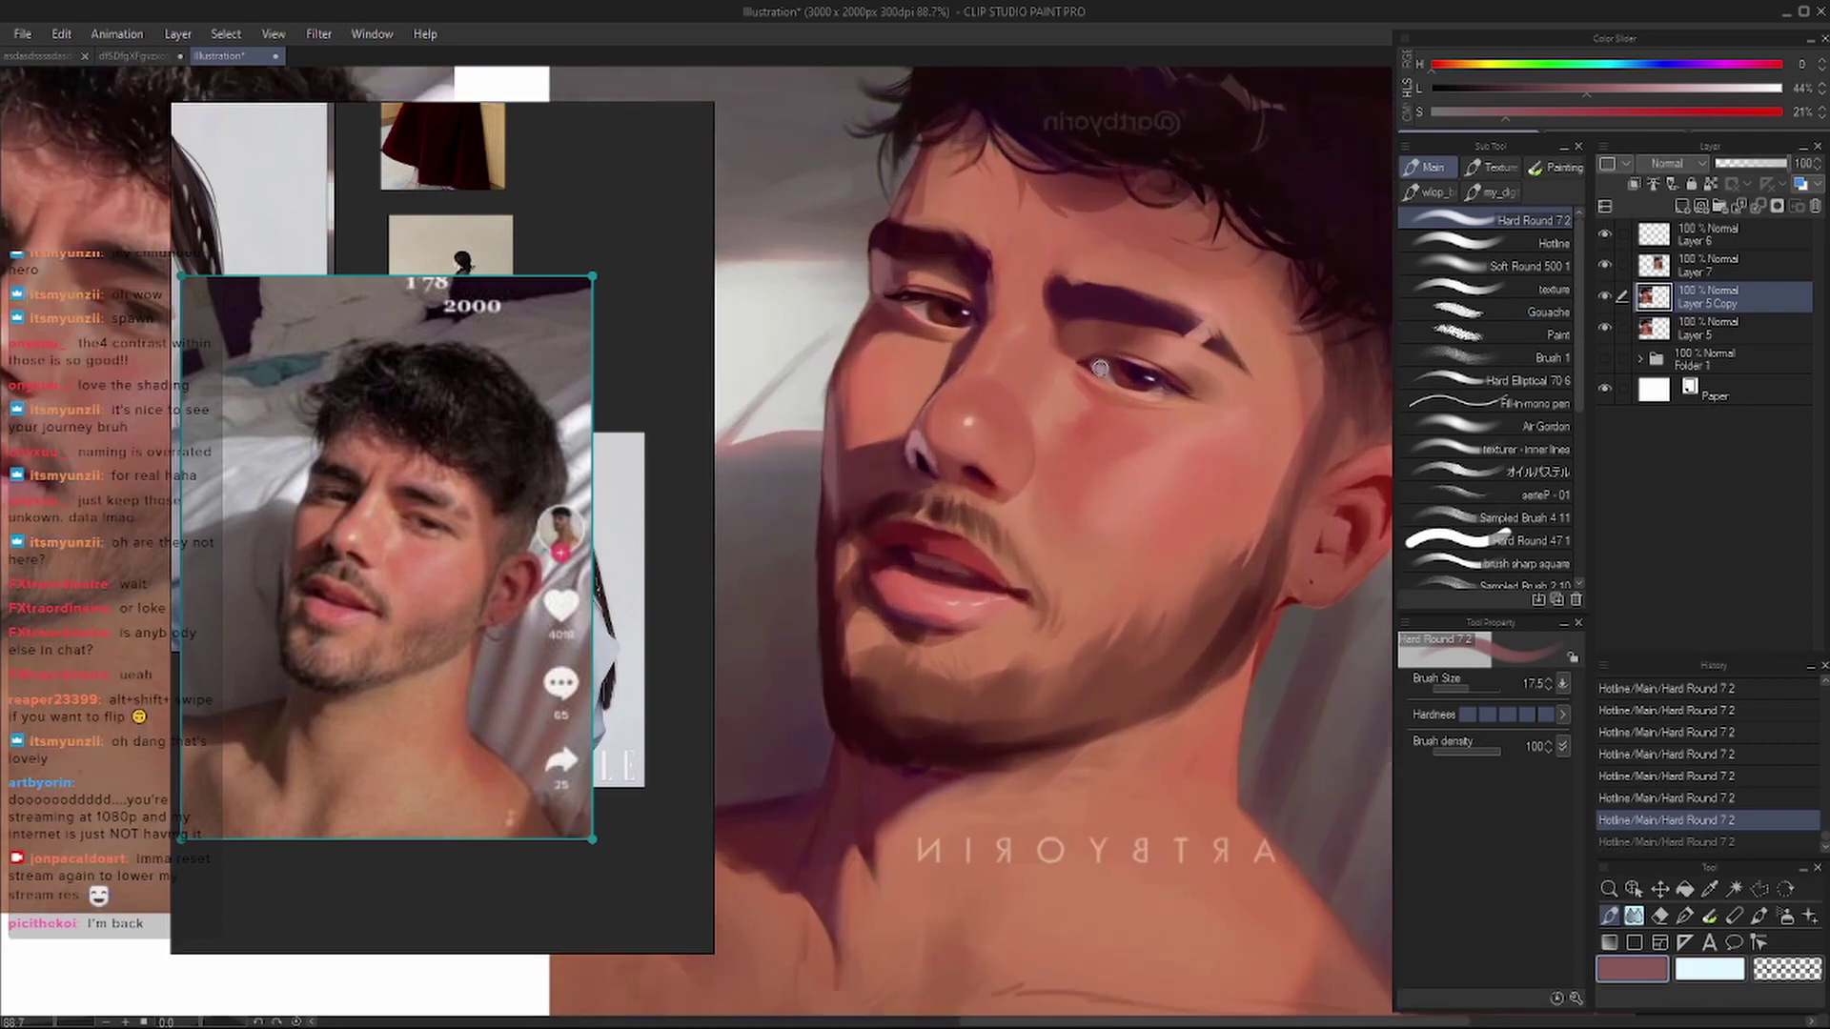
left_click(1487, 266)
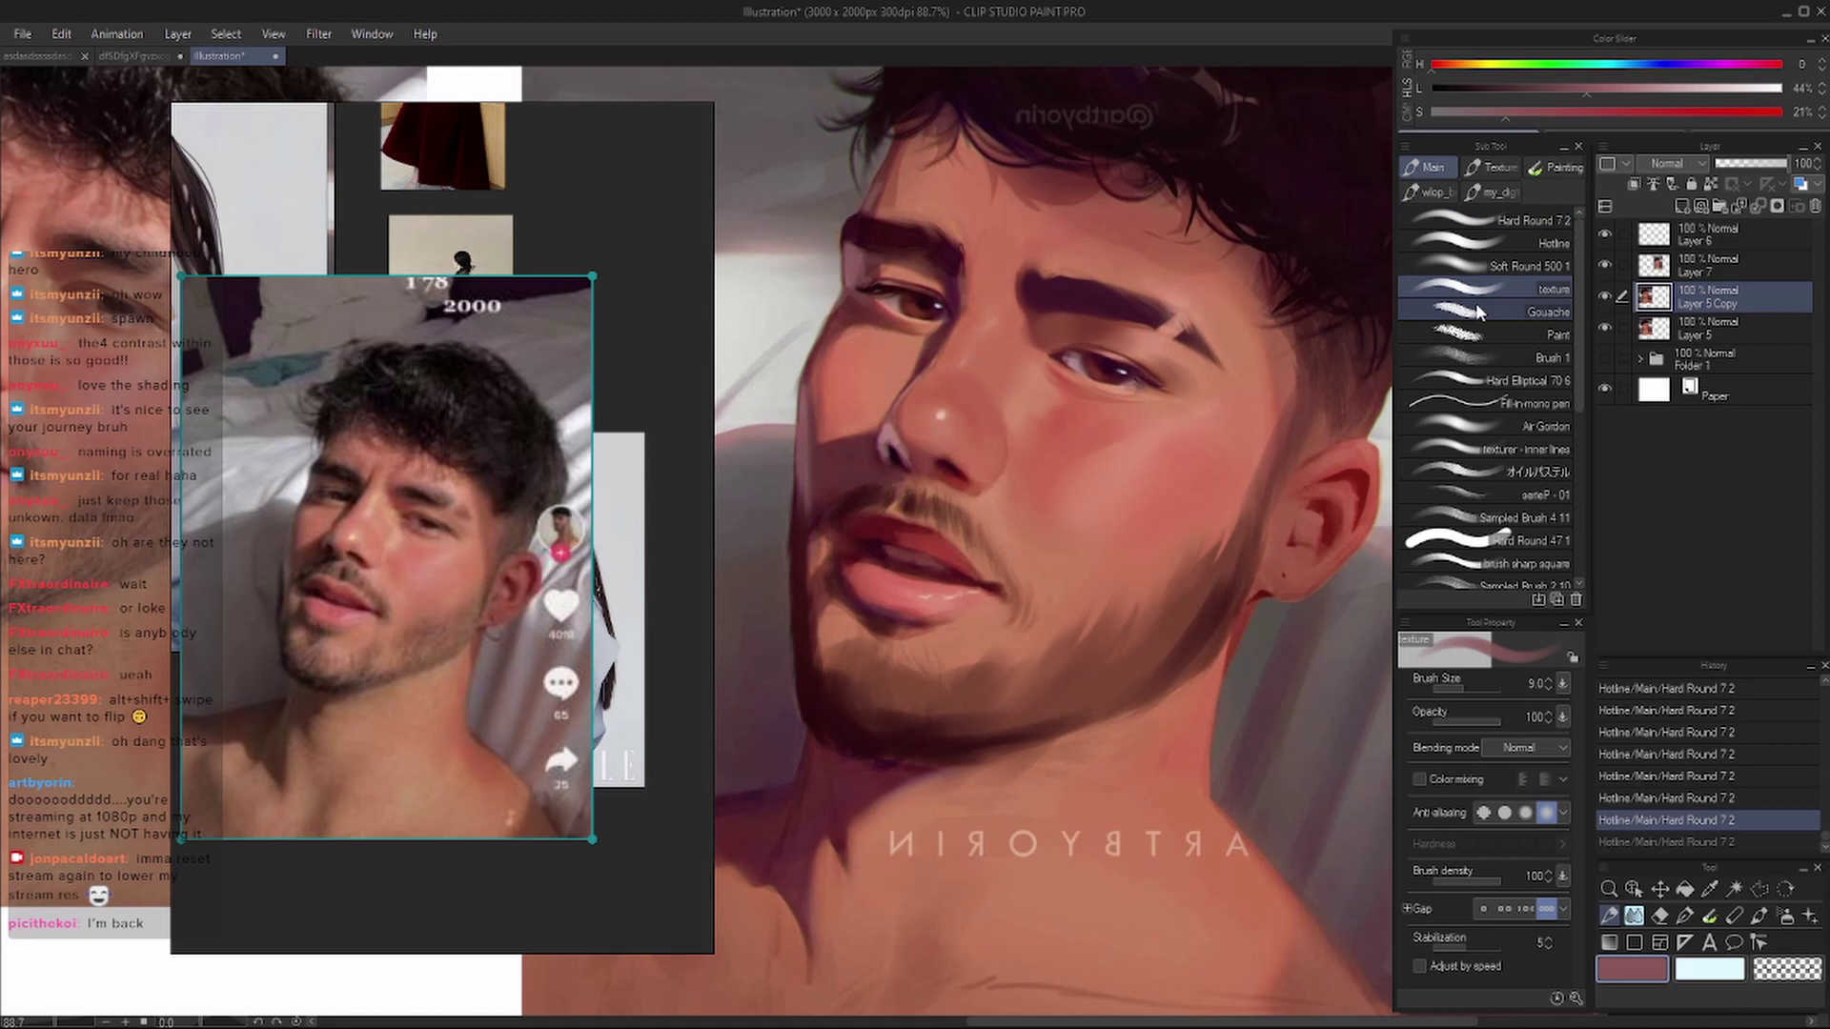
left_click(1191, 477, "alt")
left_click(1183, 495, "alt")
key("bracketright")
key("bracketright")
key("bracketright")
key("bracketright")
key("bracketright")
key("bracketright")
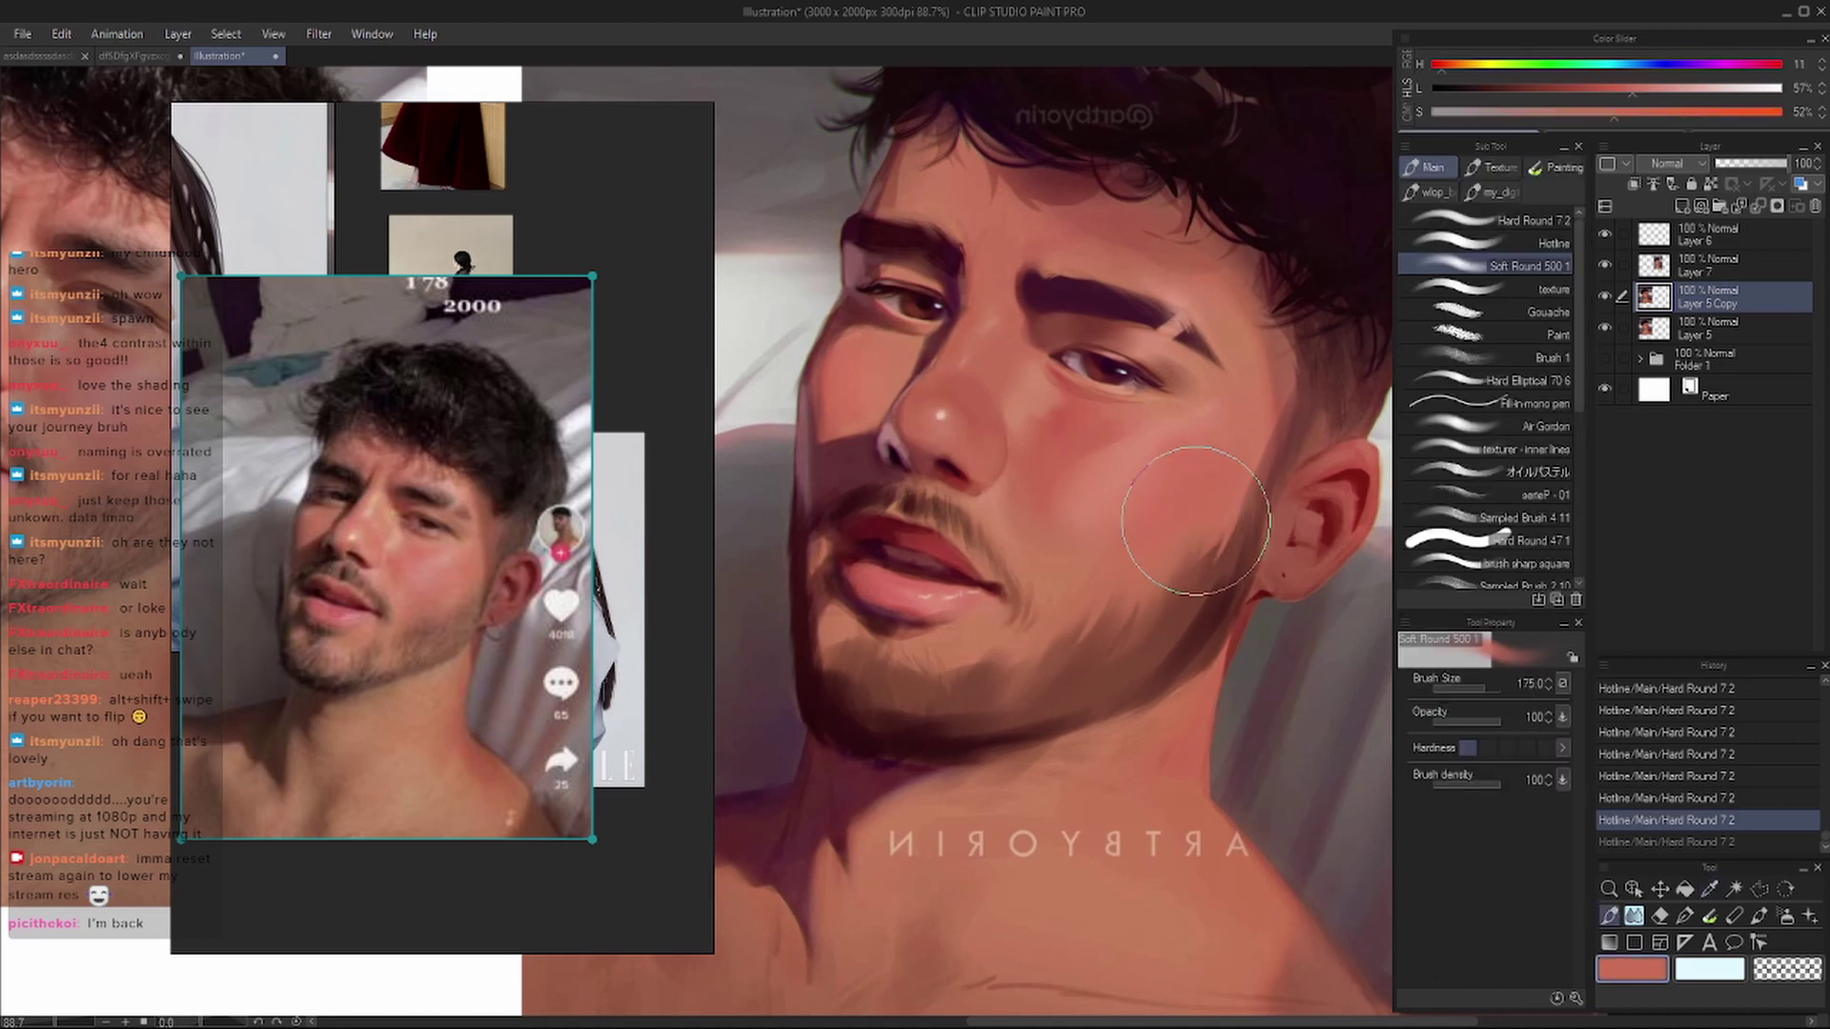
left_click_drag(1153, 531, 1010, 682)
left_click_drag(1164, 583, 949, 686)
key("h")
key("ctrl+z")
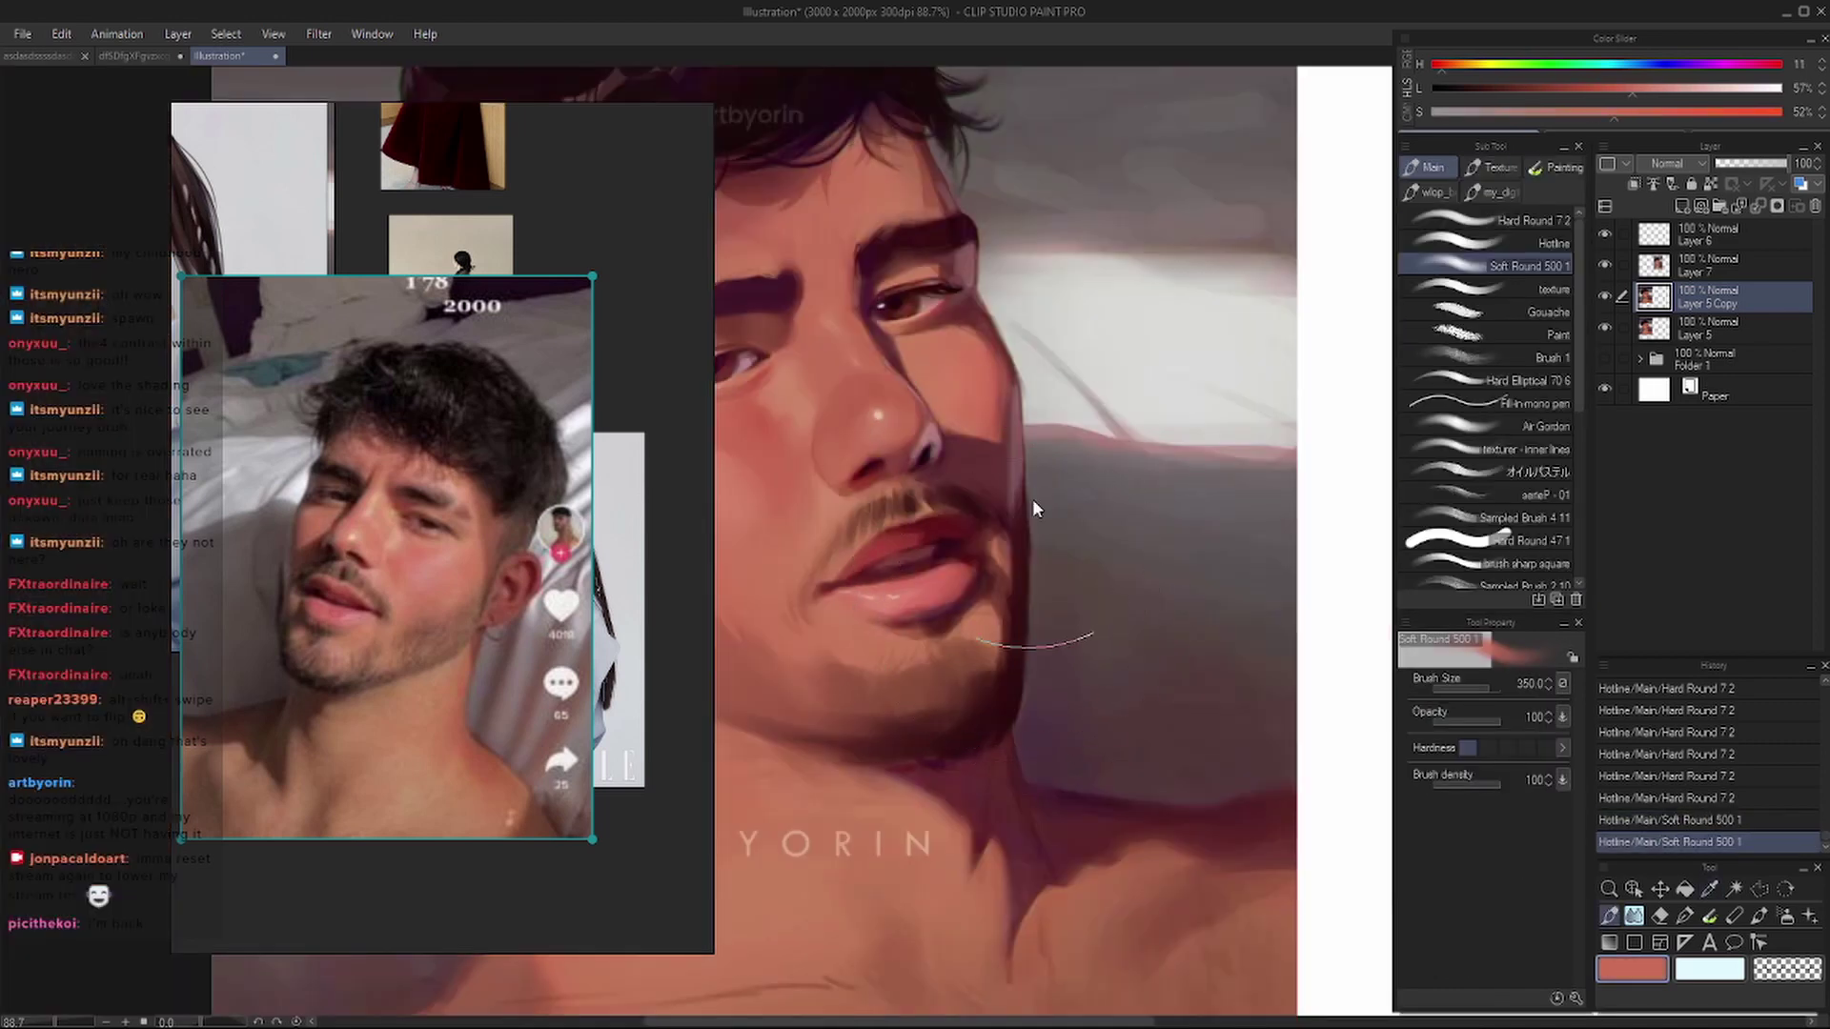
key("ctrl+z")
- Soften the jaw beard into the cheek with Soft Round strokes in a sampled orange-brown skin tone
left_click(948, 579, "alt")
key("bracketleft")
key("bracketleft")
left_click_drag(953, 571, 991, 725)
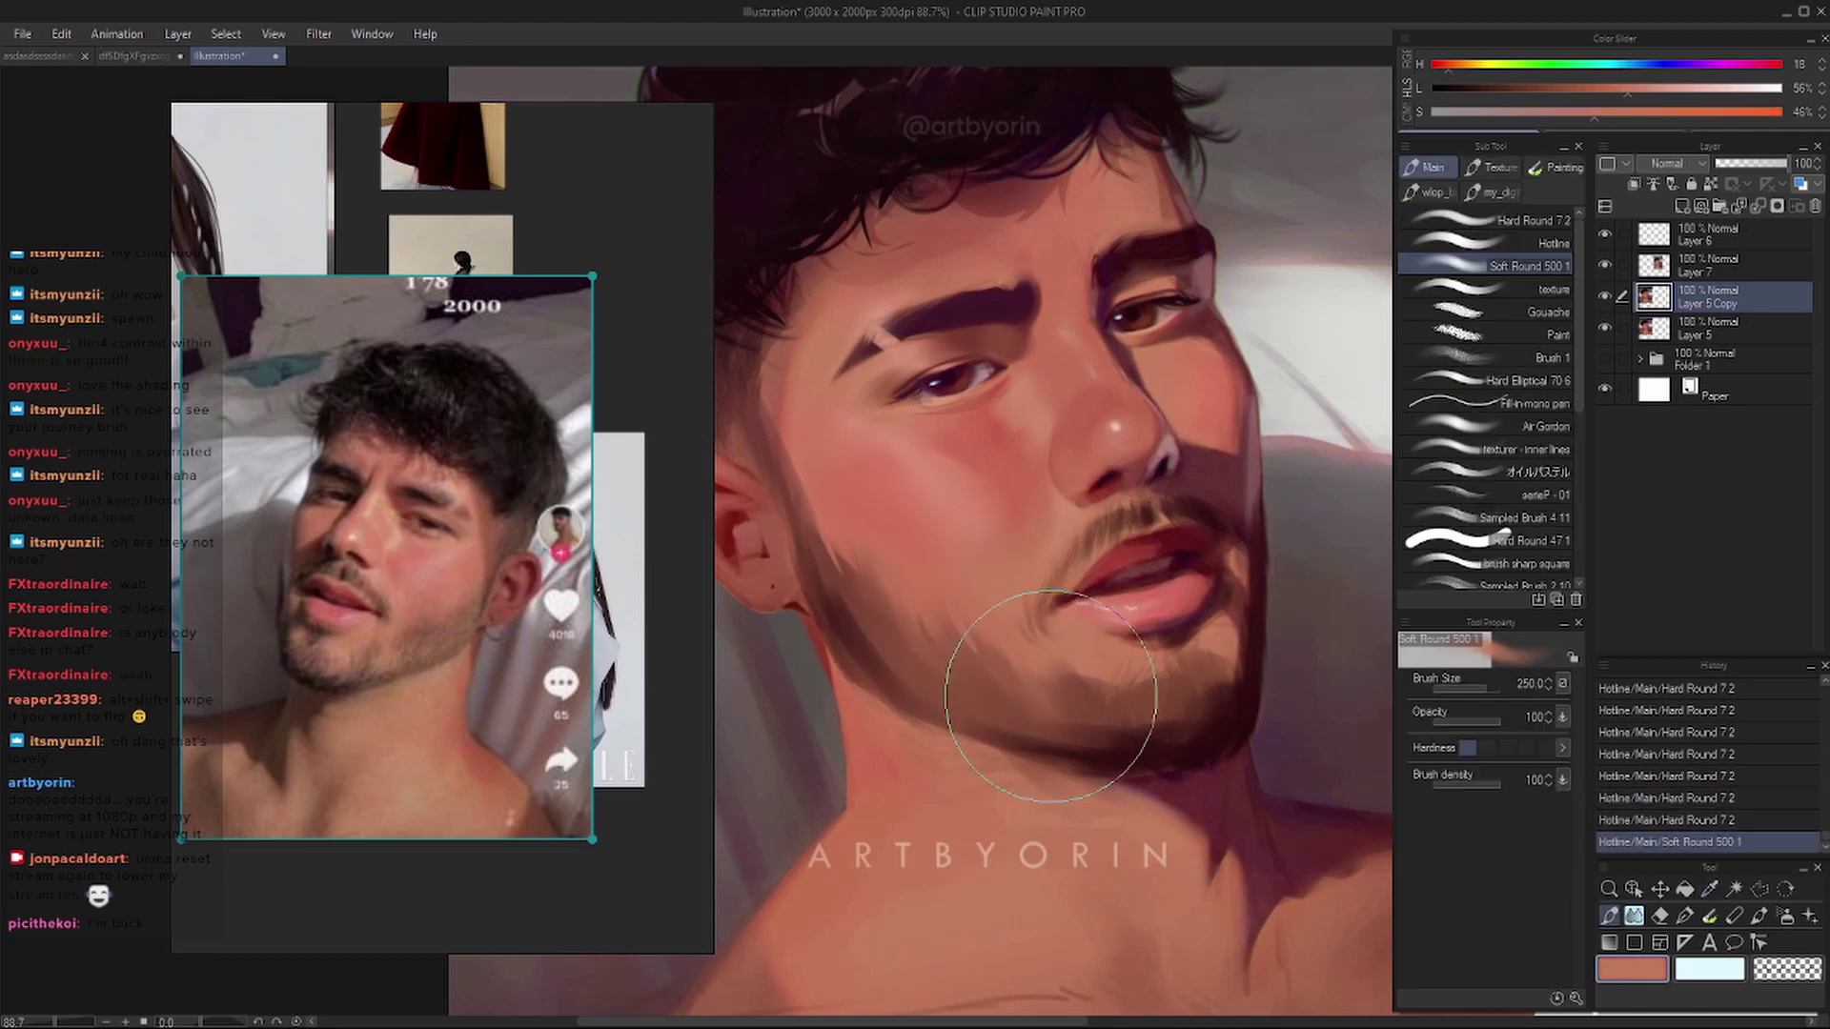
left_click_drag(896, 591, 1082, 700)
key("h")
key("bracketleft")
key("bracketleft")
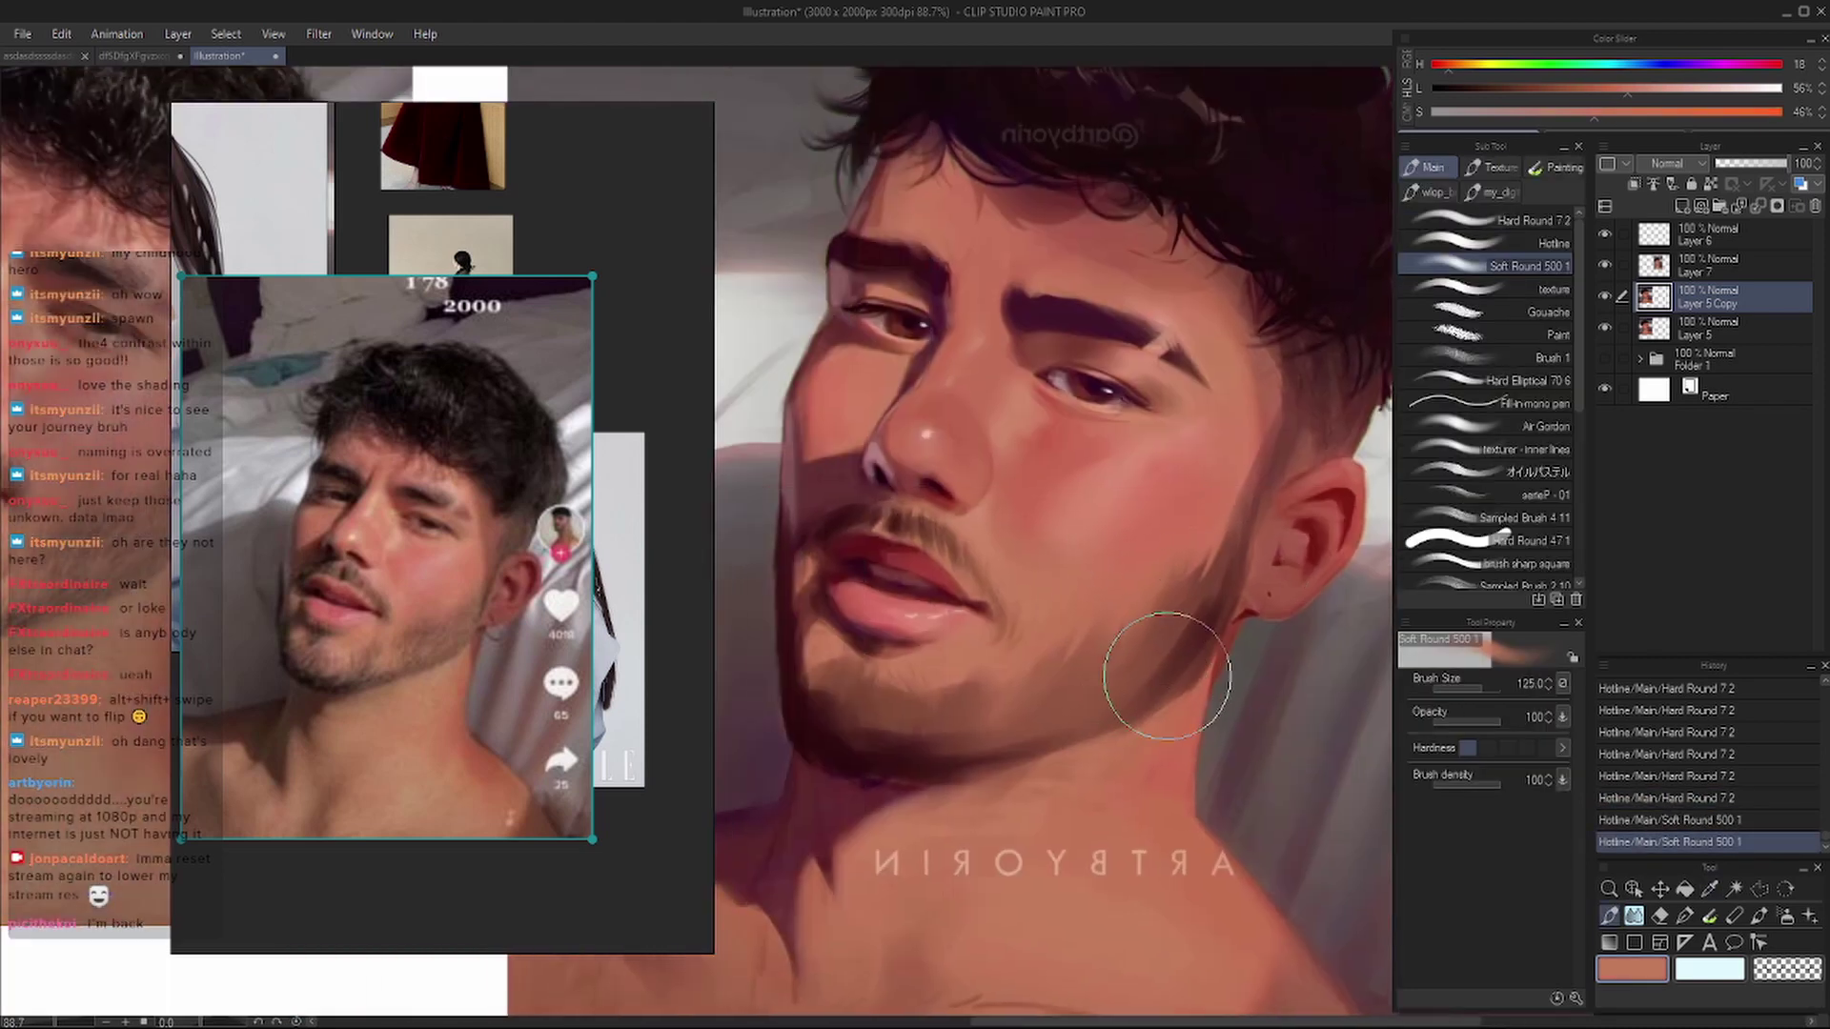
left_click_drag(1157, 654, 1033, 695)
left_click_drag(1139, 750, 1163, 712)
- Try a dark brown stroke along the underside of the jaw with the Soft Round brush at size 25
left_click(948, 728, "alt")
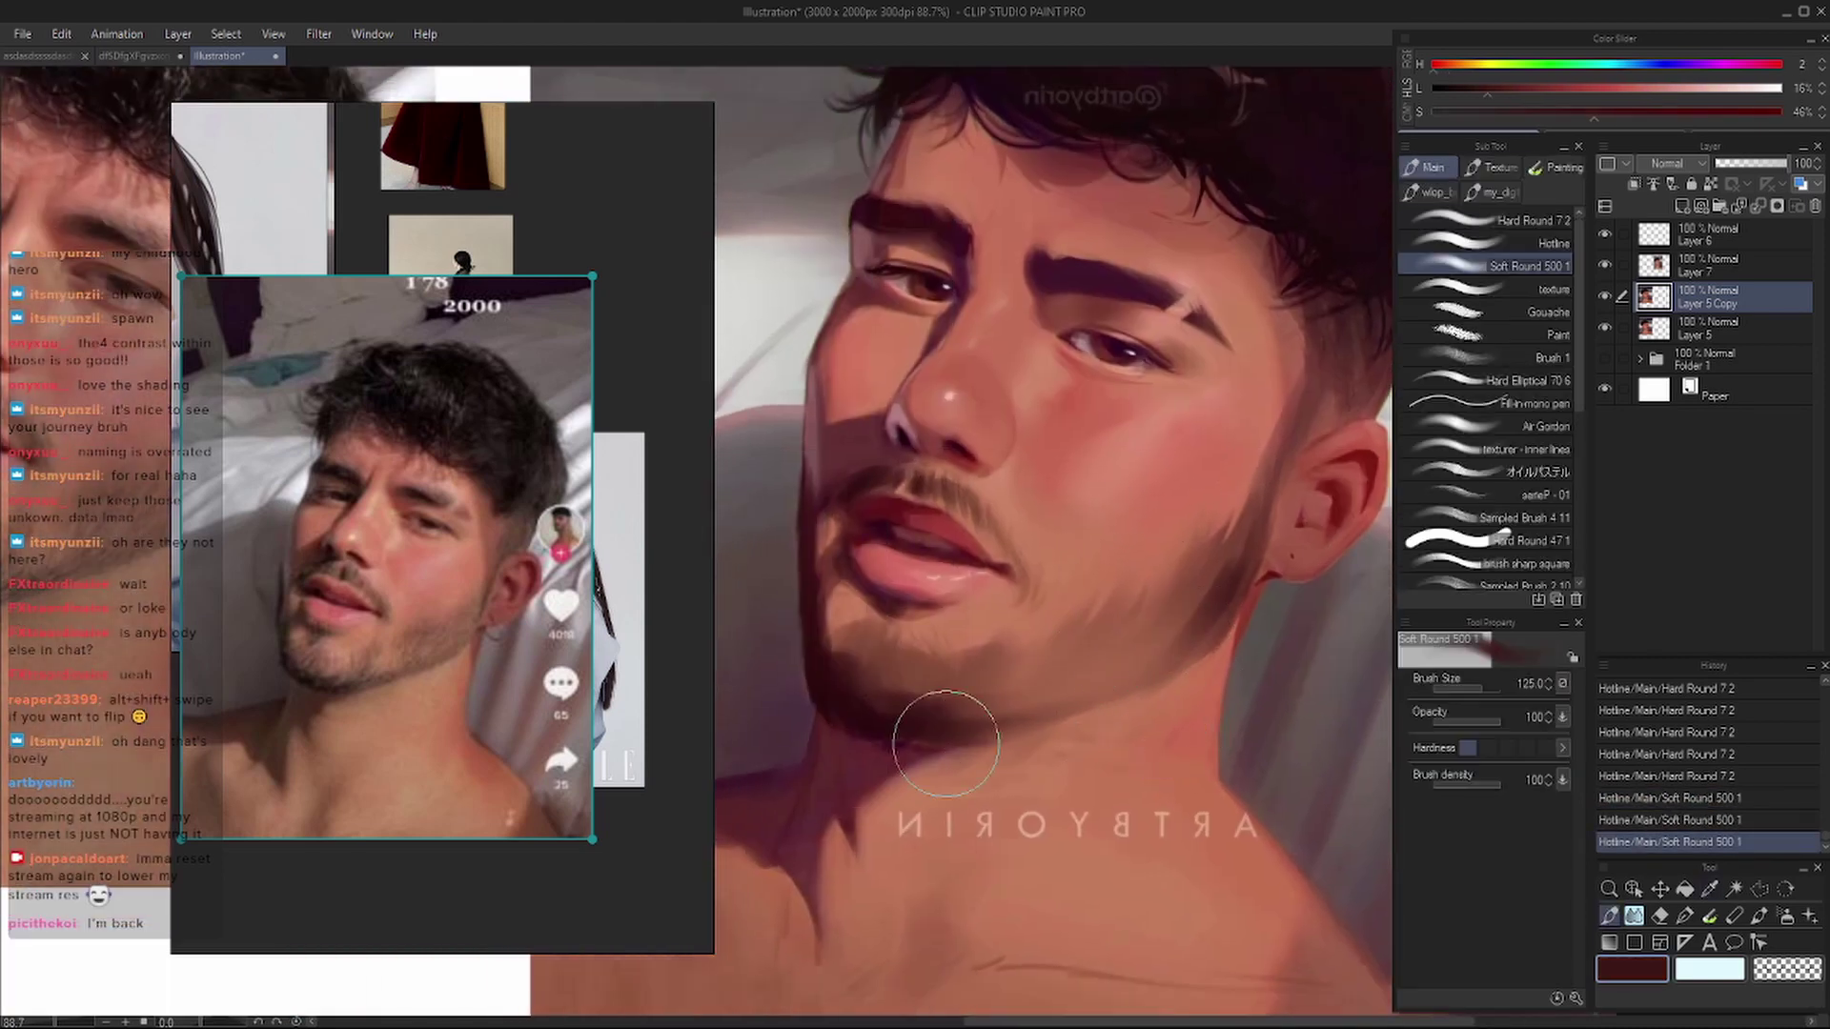
key("bracketleft")
key("bracketleft")
key("bracketleft")
key("bracketleft")
left_click_drag(915, 753, 1134, 706)
key("ctrl+z")
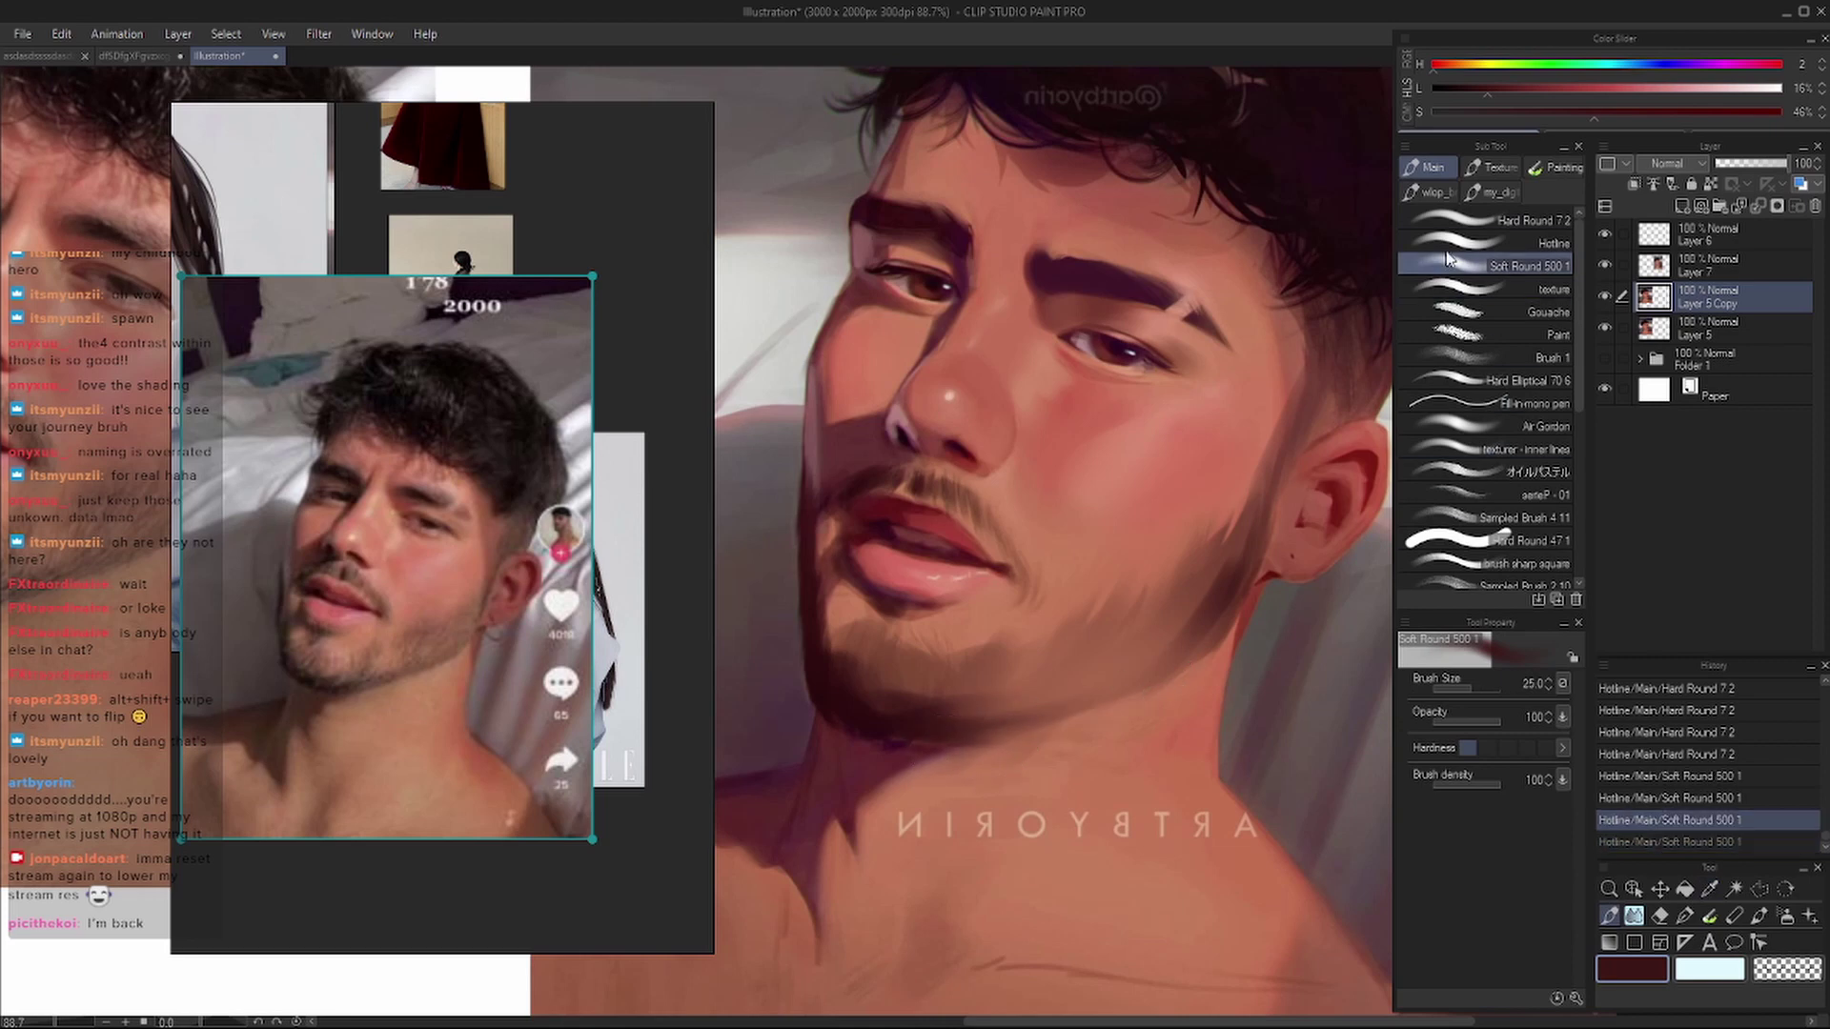
- Define the underside of the jaw with dark brown Hotline strokes, reducing the brush size from 45 to 15
left_click(1492, 222)
left_click(1526, 243)
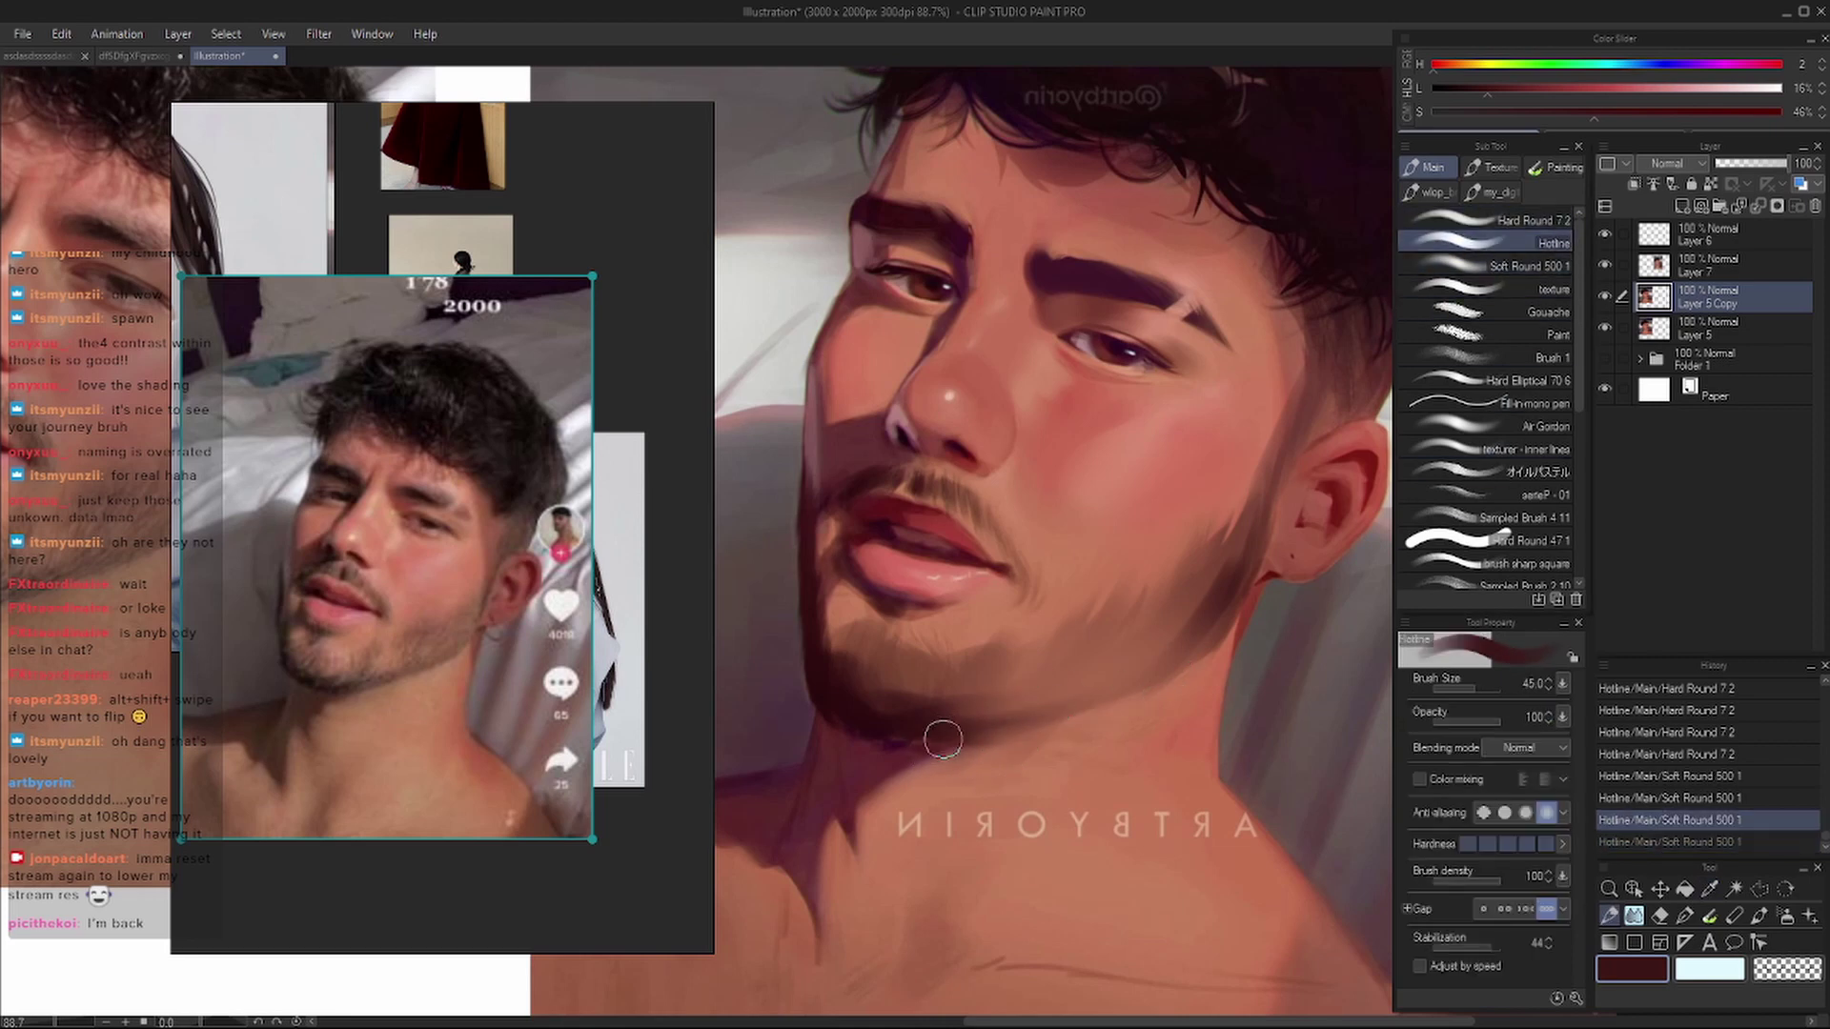
left_click_drag(943, 739, 1210, 686)
key("bracketleft")
key("bracketleft")
key("bracketleft")
left_click_drag(1004, 631, 1075, 599)
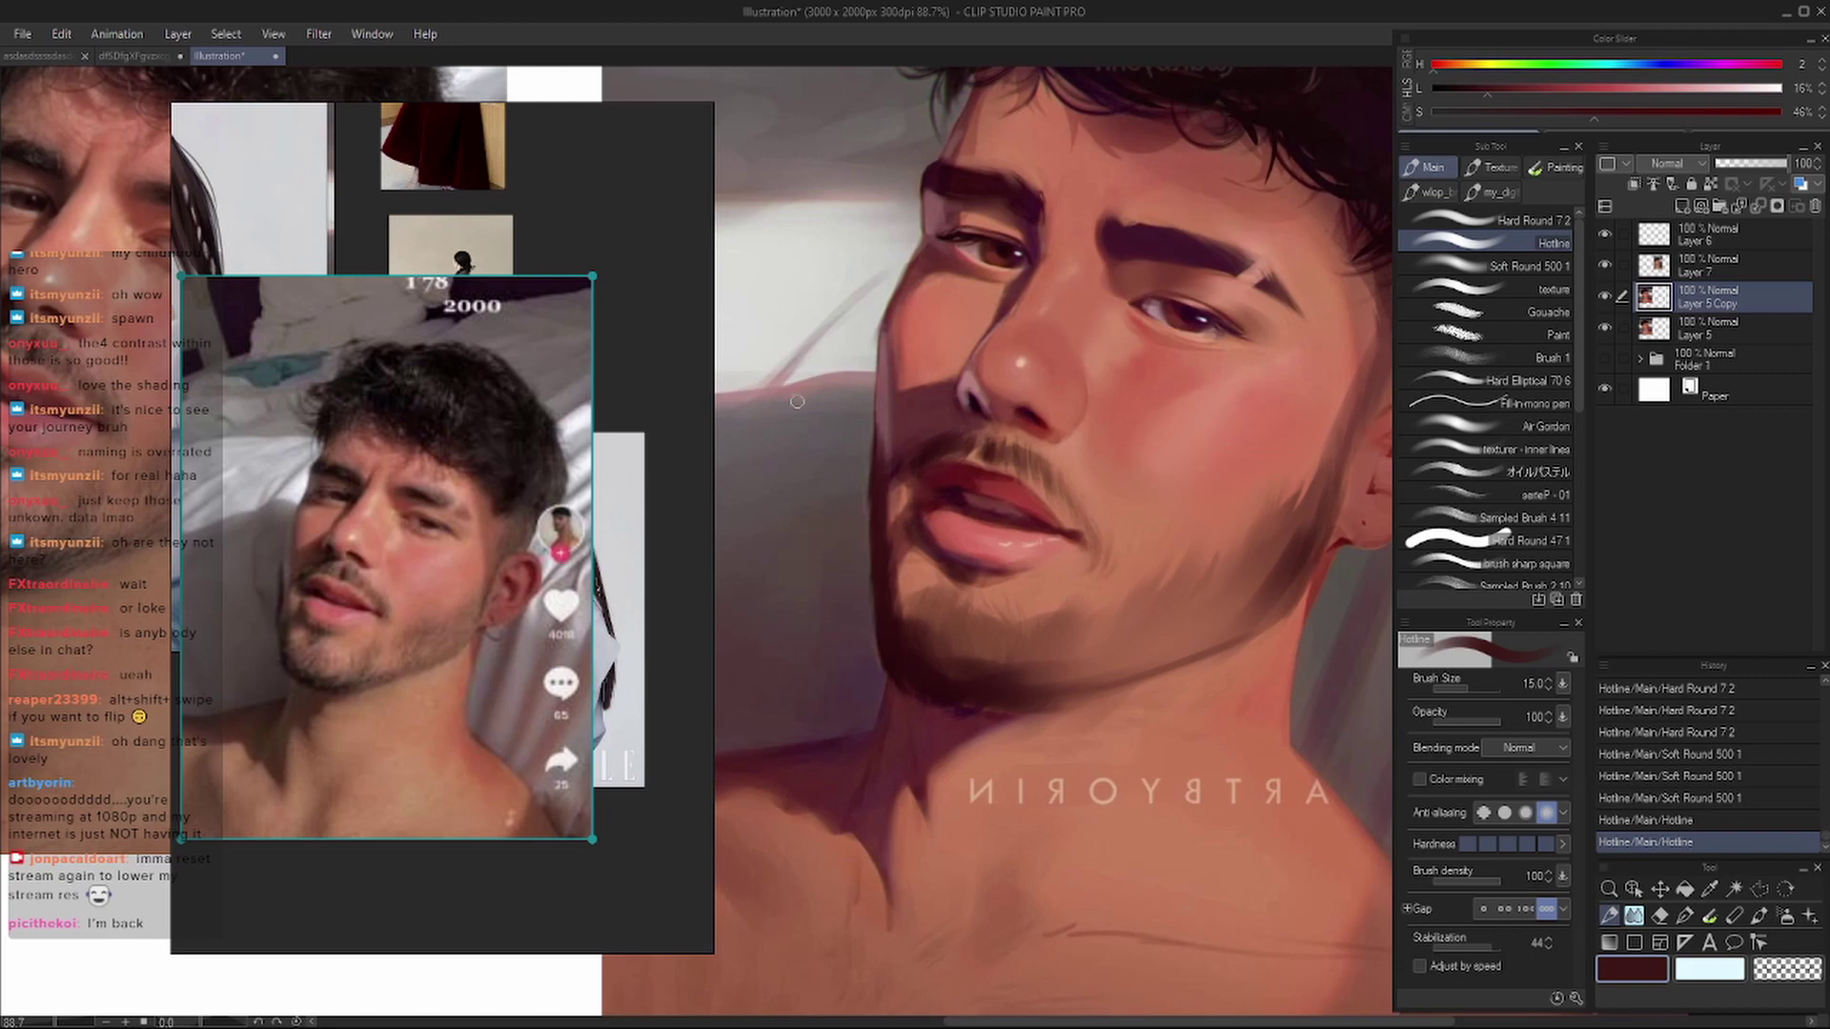
scroll(968, 453, "down", 2)
scroll(1089, 647, "up", 2)
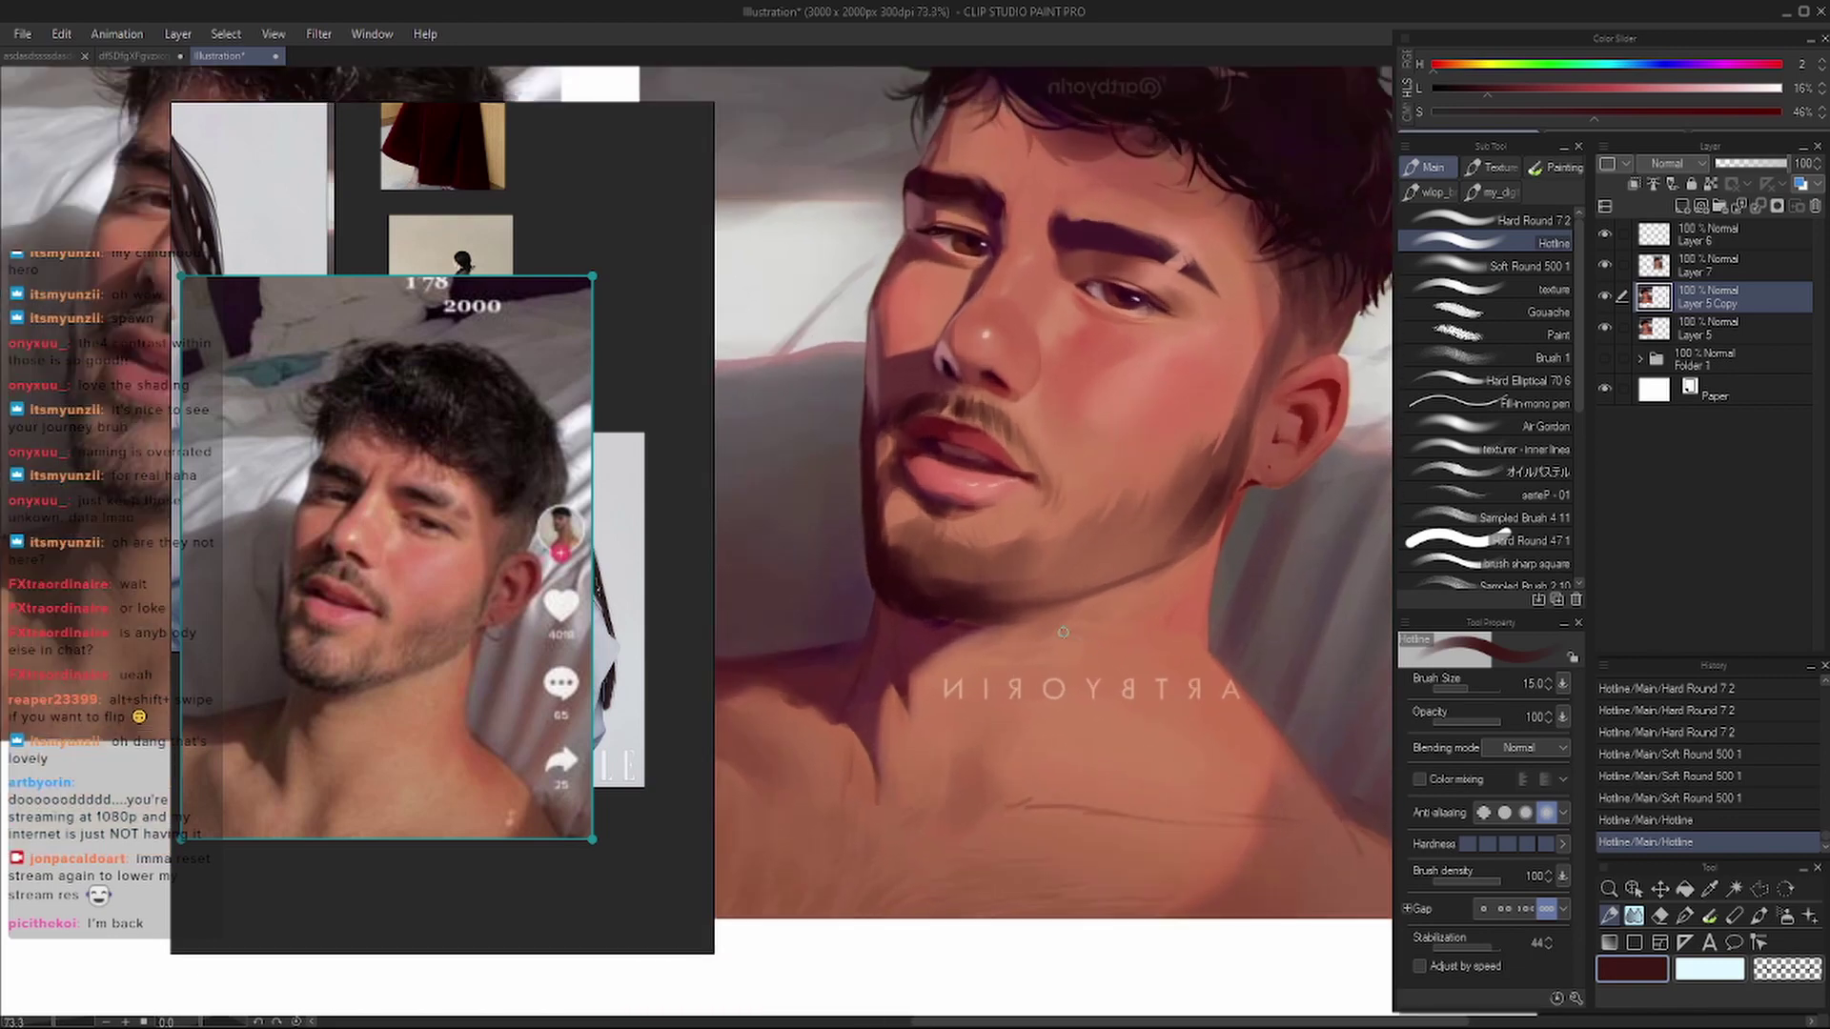
key("h")
key("h")
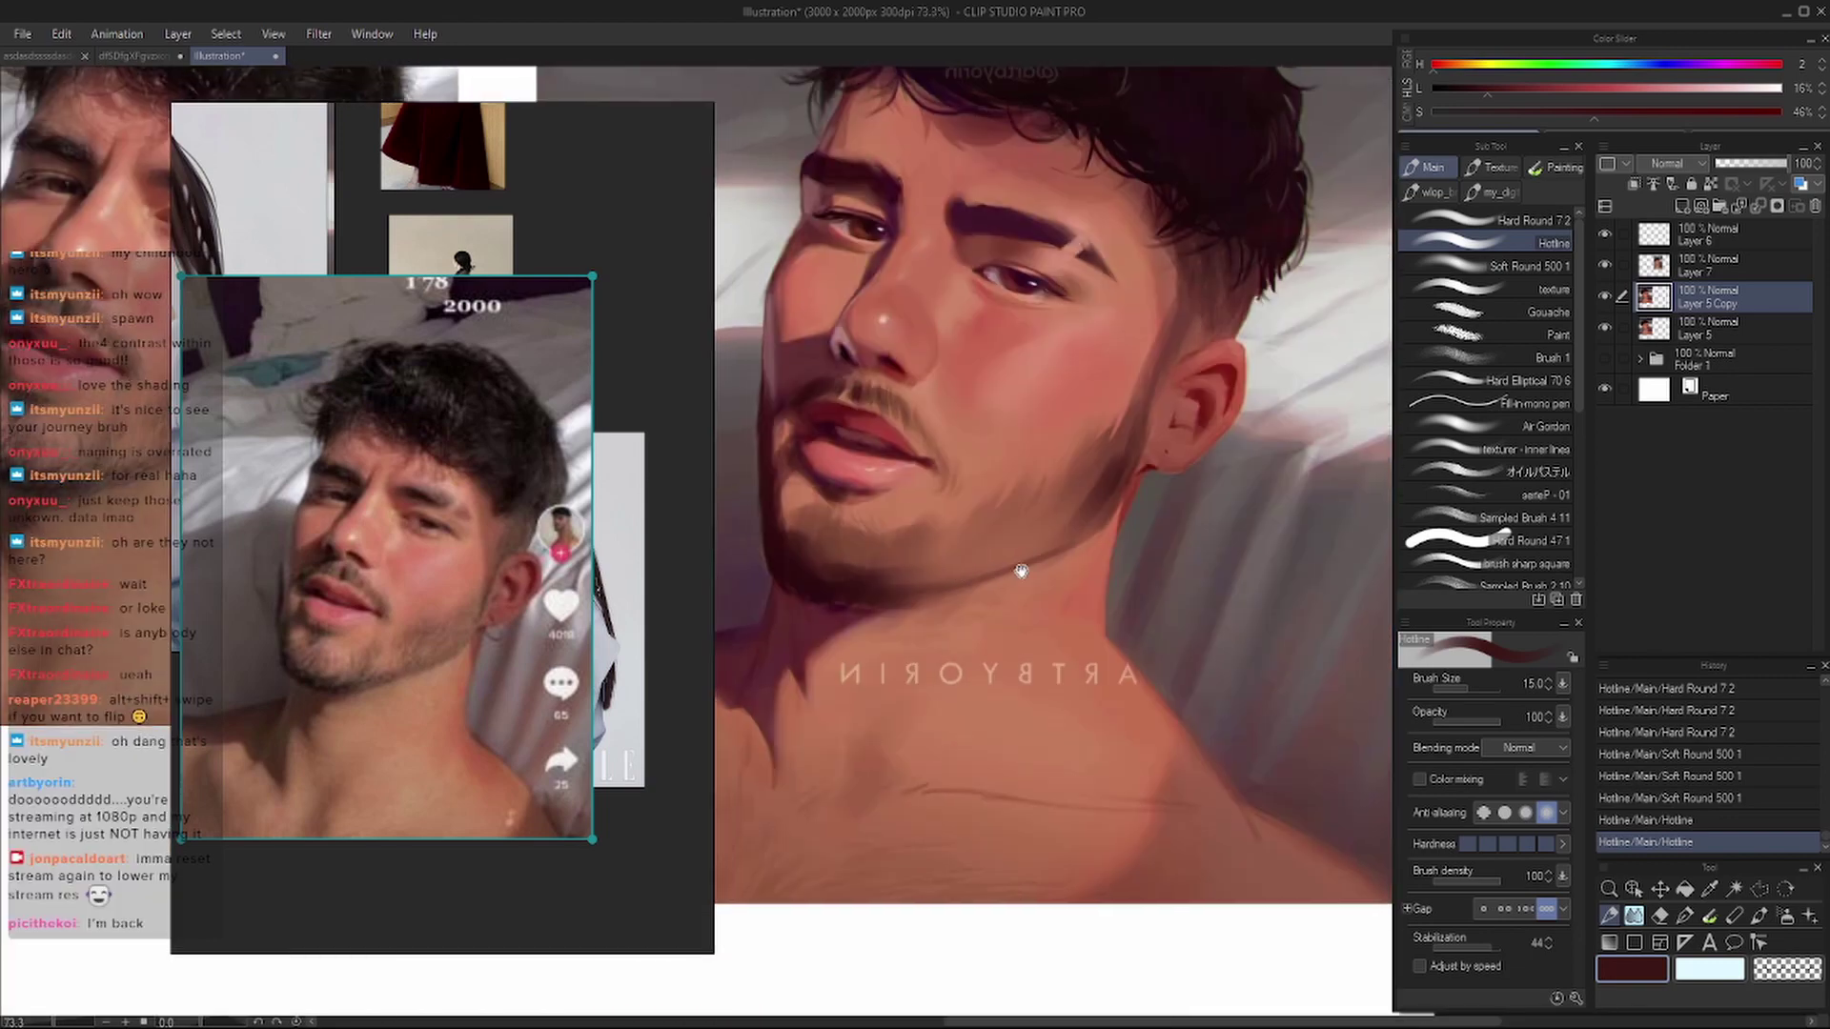
mouse_move(1097, 498)
left_mouse_down()
mouse_move(1085, 594)
mouse_move(975, 637)
left_mouse_up()
key("ctrl+z")
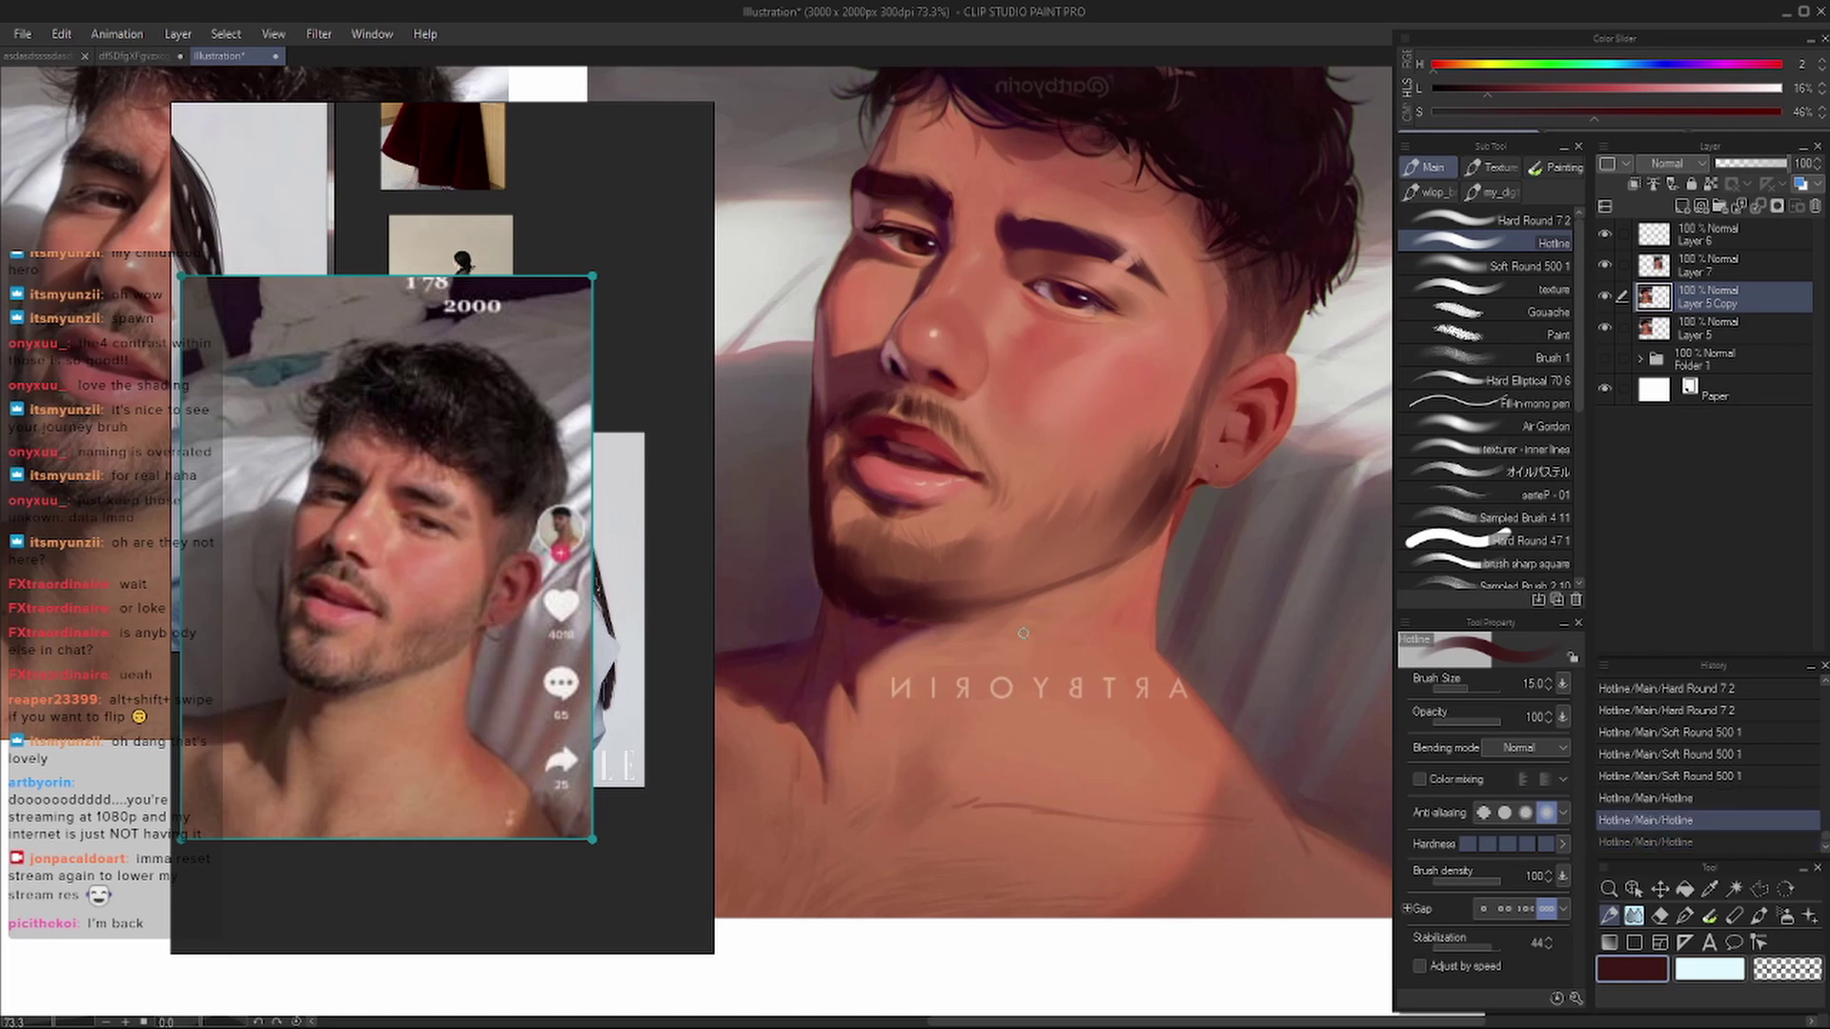
- Lighten the neck below the jaw with enlarged Hotline strokes in skin tones sampled from the neck
key("bracketright")
left_click(1092, 600, "alt")
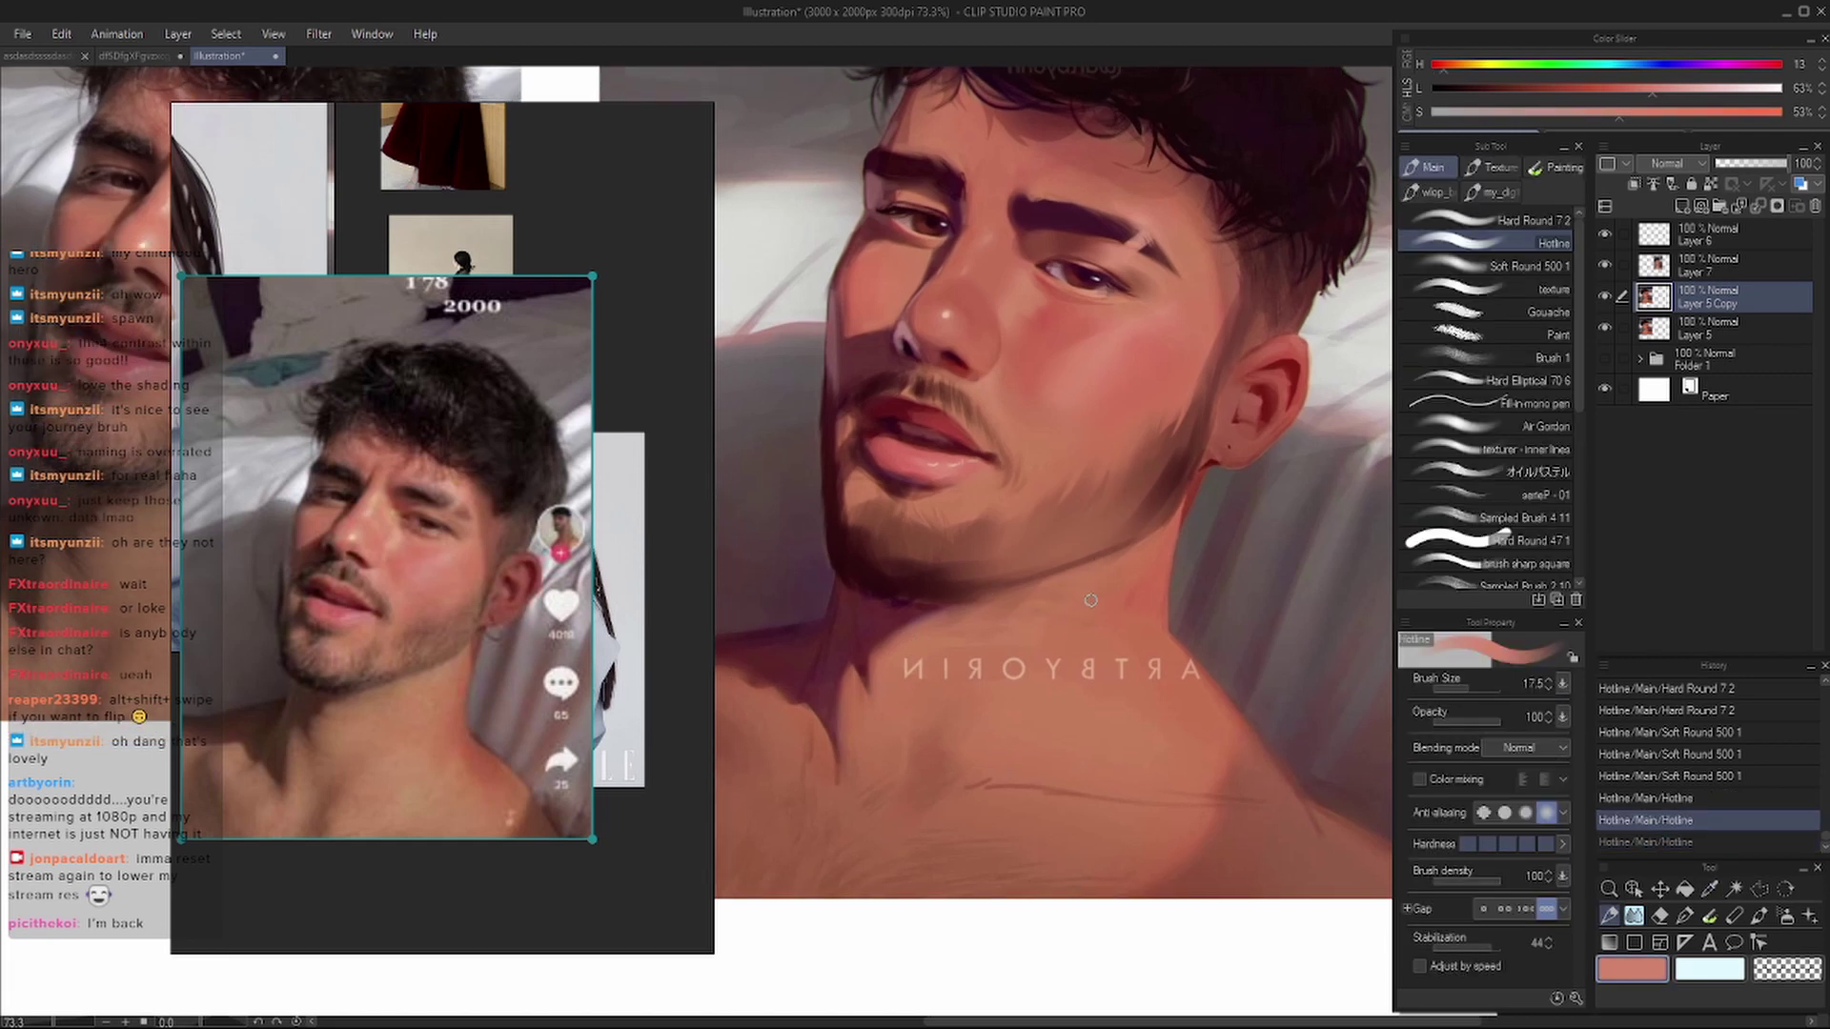
key("bracketright")
key("bracketright")
key("bracketright")
key("bracketright")
key("bracketright")
left_click_drag(1132, 572, 1015, 610)
mouse_move(1144, 543)
left_mouse_down()
mouse_move(991, 600)
mouse_move(973, 667)
mouse_move(996, 692)
left_mouse_up()
key("bracketright")
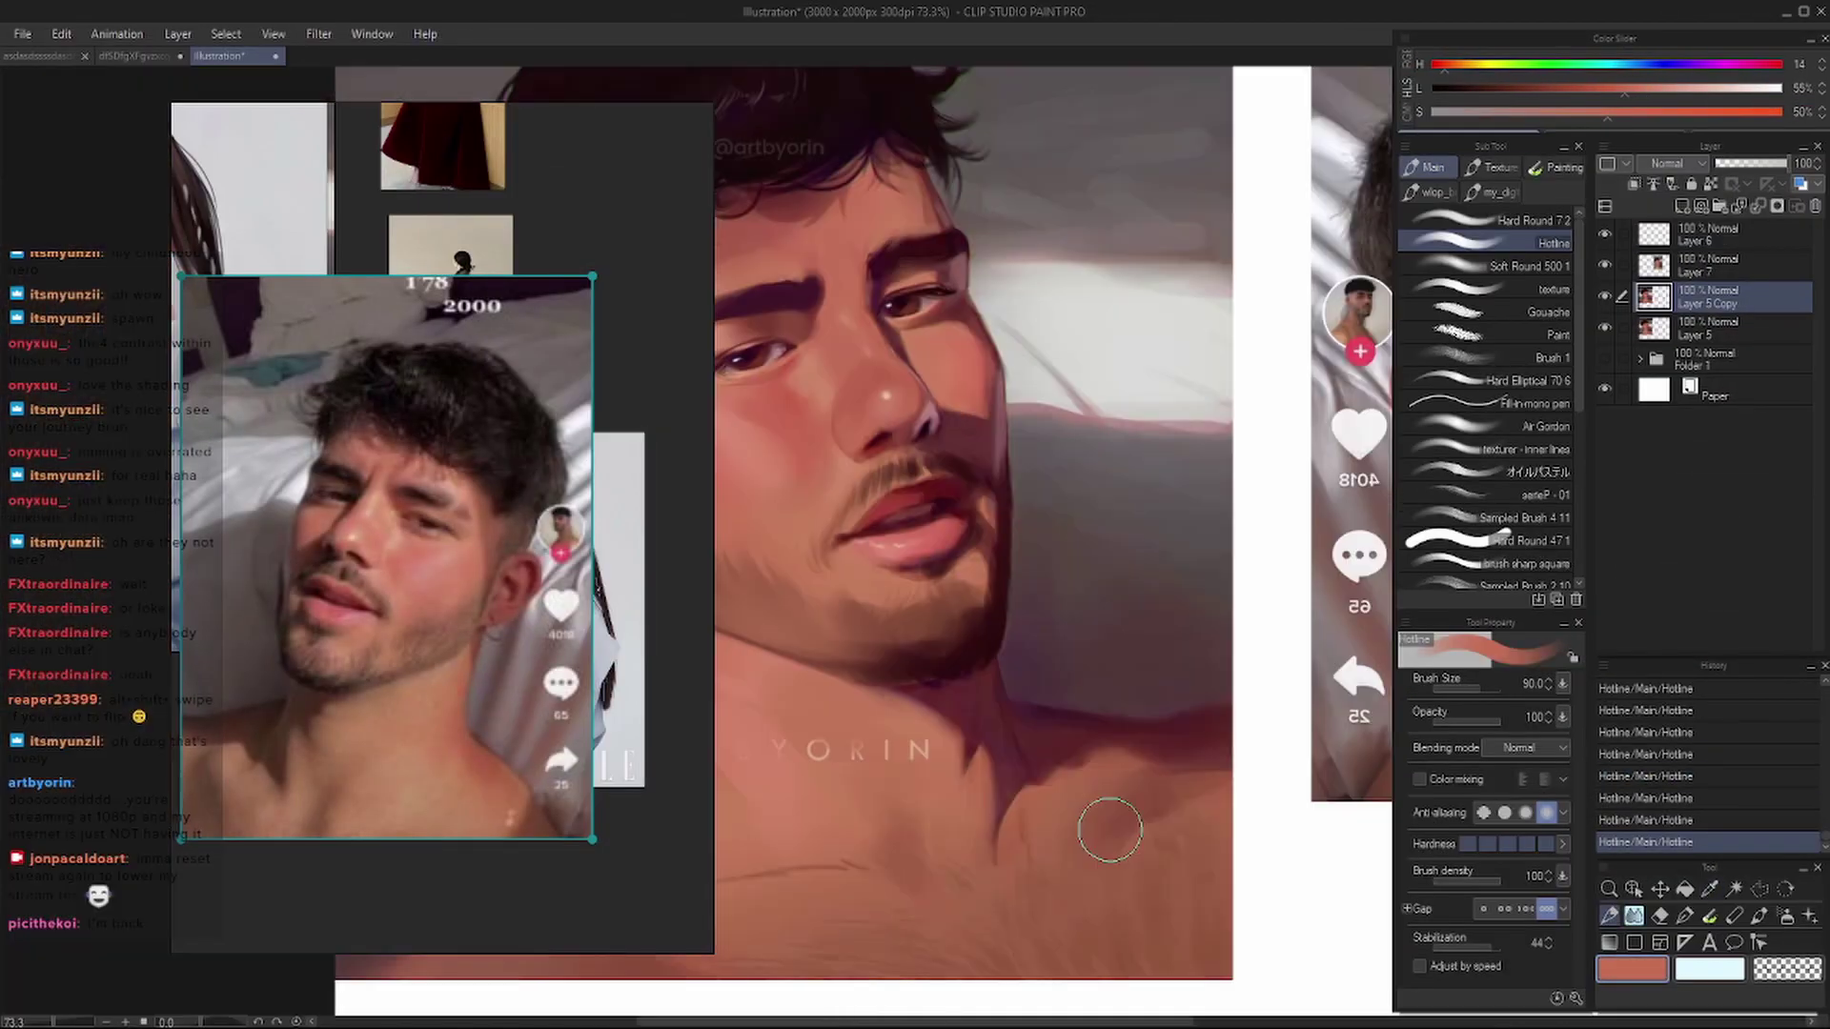
- Paint out the watermark lettering on the lower neck with sampled skin tones and blend the neck and collarbone shading
key("j")
left_click_drag(1086, 649, 1024, 667)
key("e")
key("j")
left_click_drag(1029, 658, 1020, 776)
key("p")
mouse_move(842, 777)
left_mouse_down()
mouse_move(886, 744)
mouse_move(877, 695)
mouse_move(911, 791)
mouse_move(916, 760)
left_mouse_up()
key("j")
key("p")
left_click(1530, 266)
left_click(858, 735, "alt")
key("j")
key("p")
left_click(906, 702, "alt")
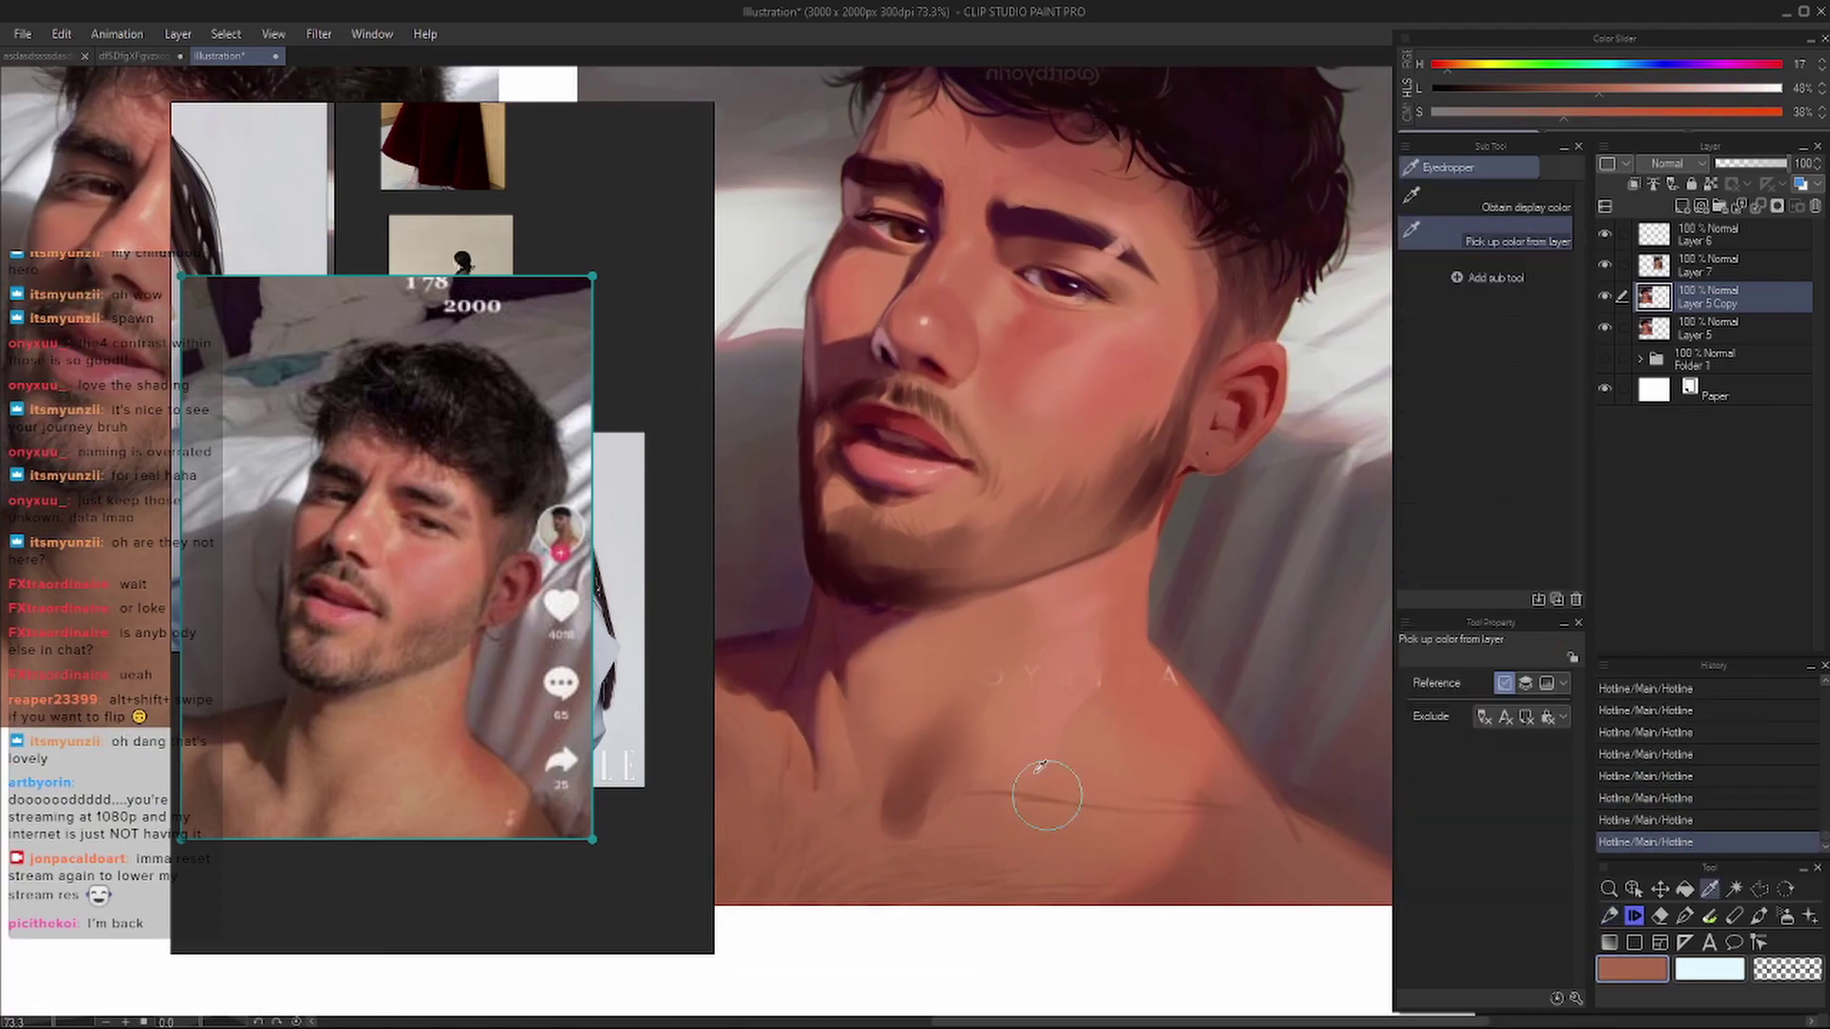
left_click_drag(1127, 595, 1022, 655)
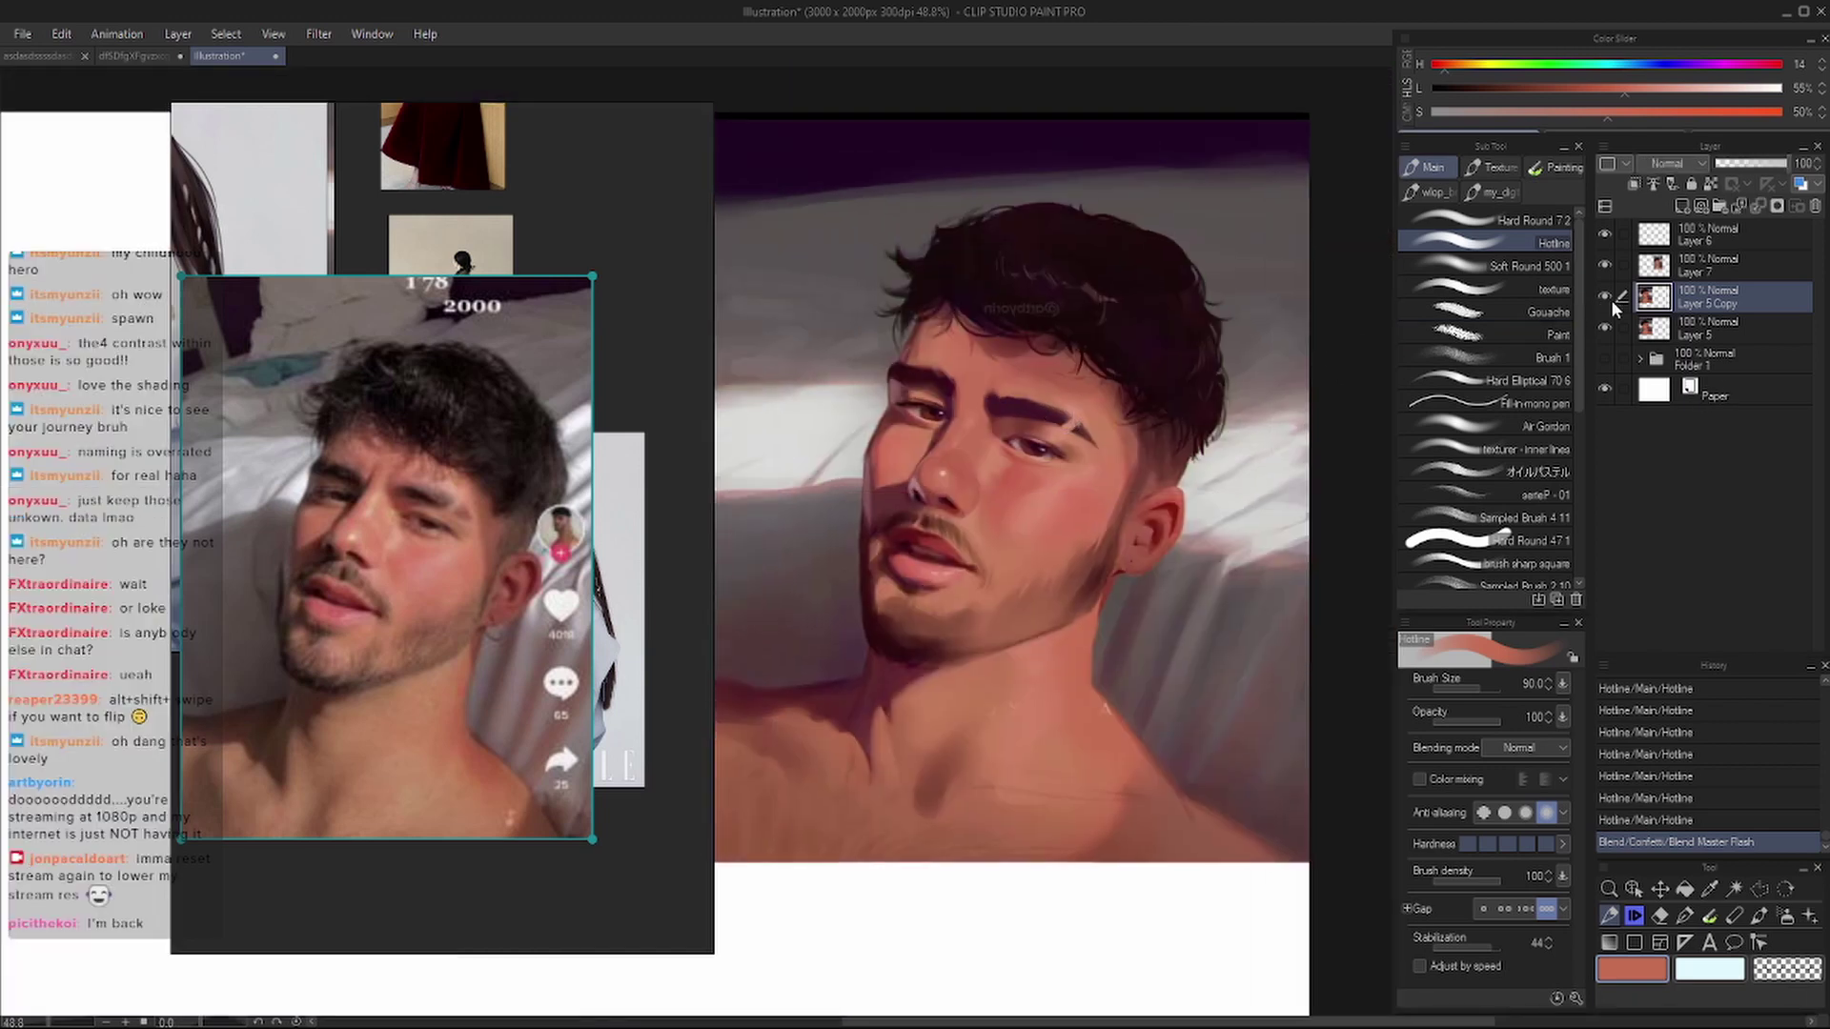
- Touch up the forehead under the hairline with Hotline strokes in a sampled reddish-brown skin tone
scroll(1165, 389, "up", 3)
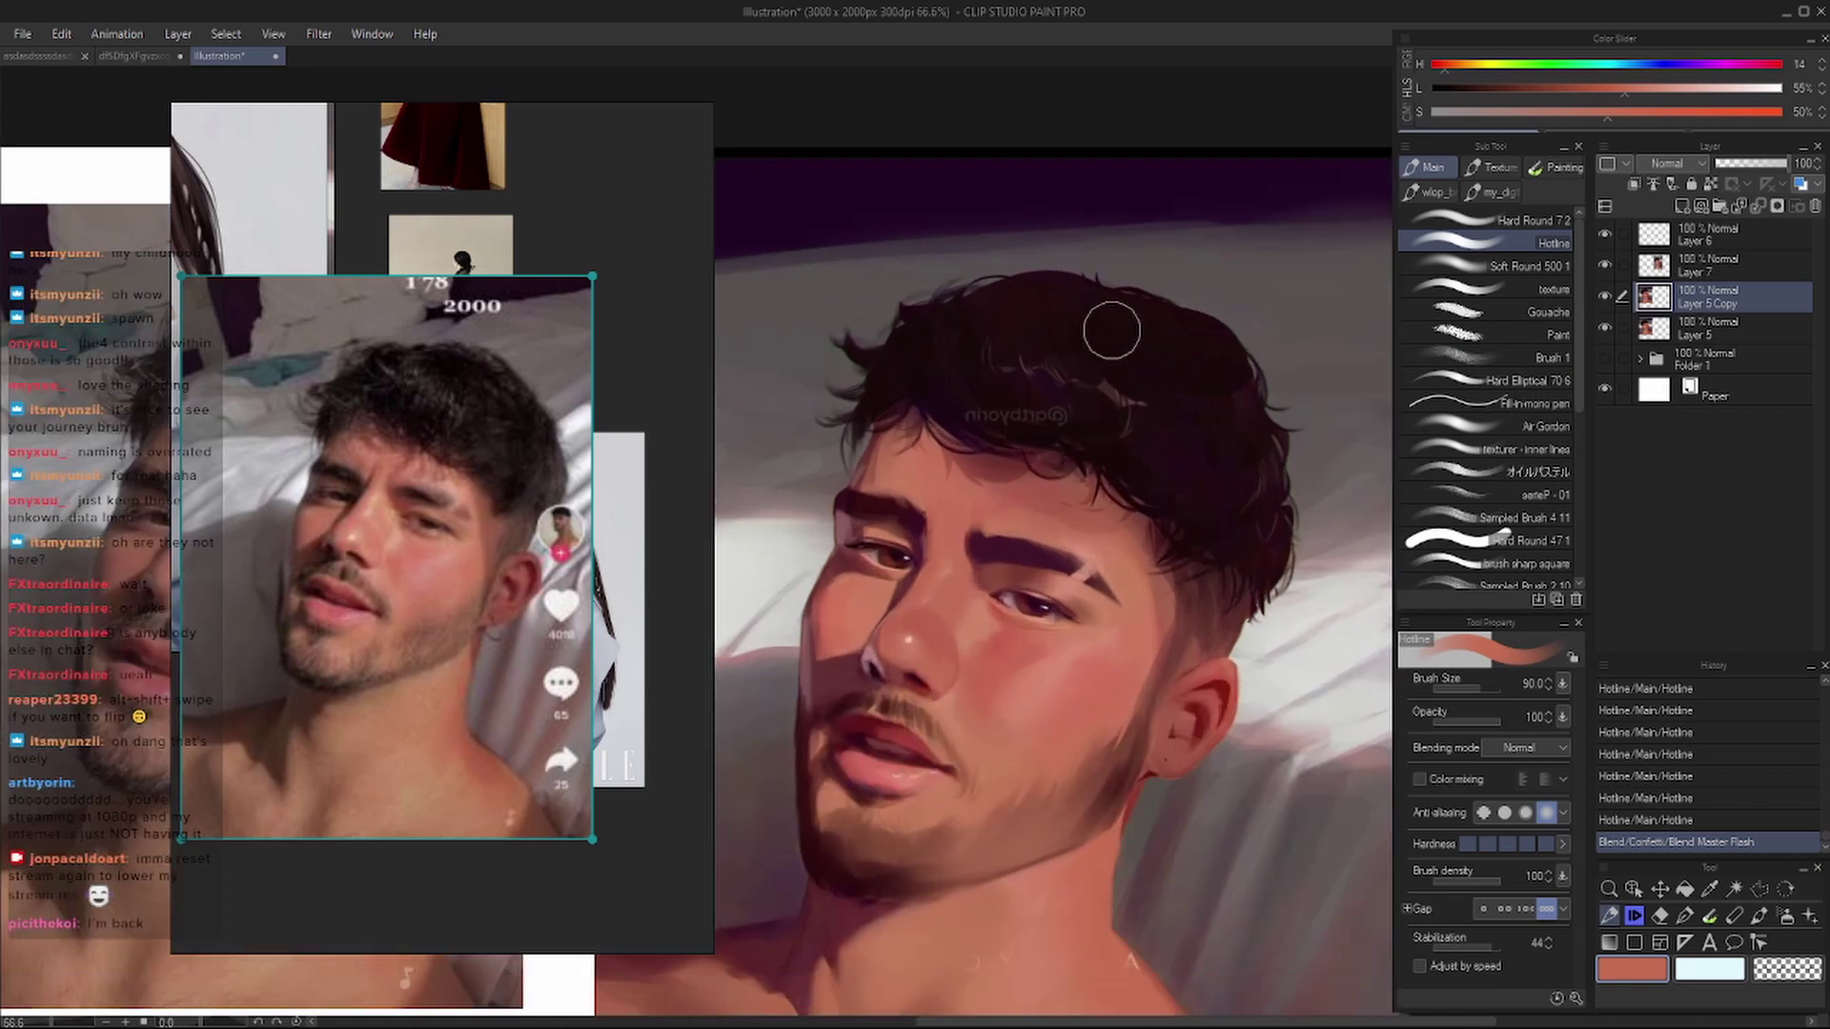
left_click_drag(1039, 605, 967, 515)
left_click(1096, 512, "alt")
mouse_move(1077, 434)
left_mouse_down()
mouse_move(1104, 574)
mouse_move(1078, 448)
mouse_move(1095, 558)
mouse_move(1046, 404)
left_mouse_up()
key("ctrl+z")
left_click_drag(872, 706, 949, 678)
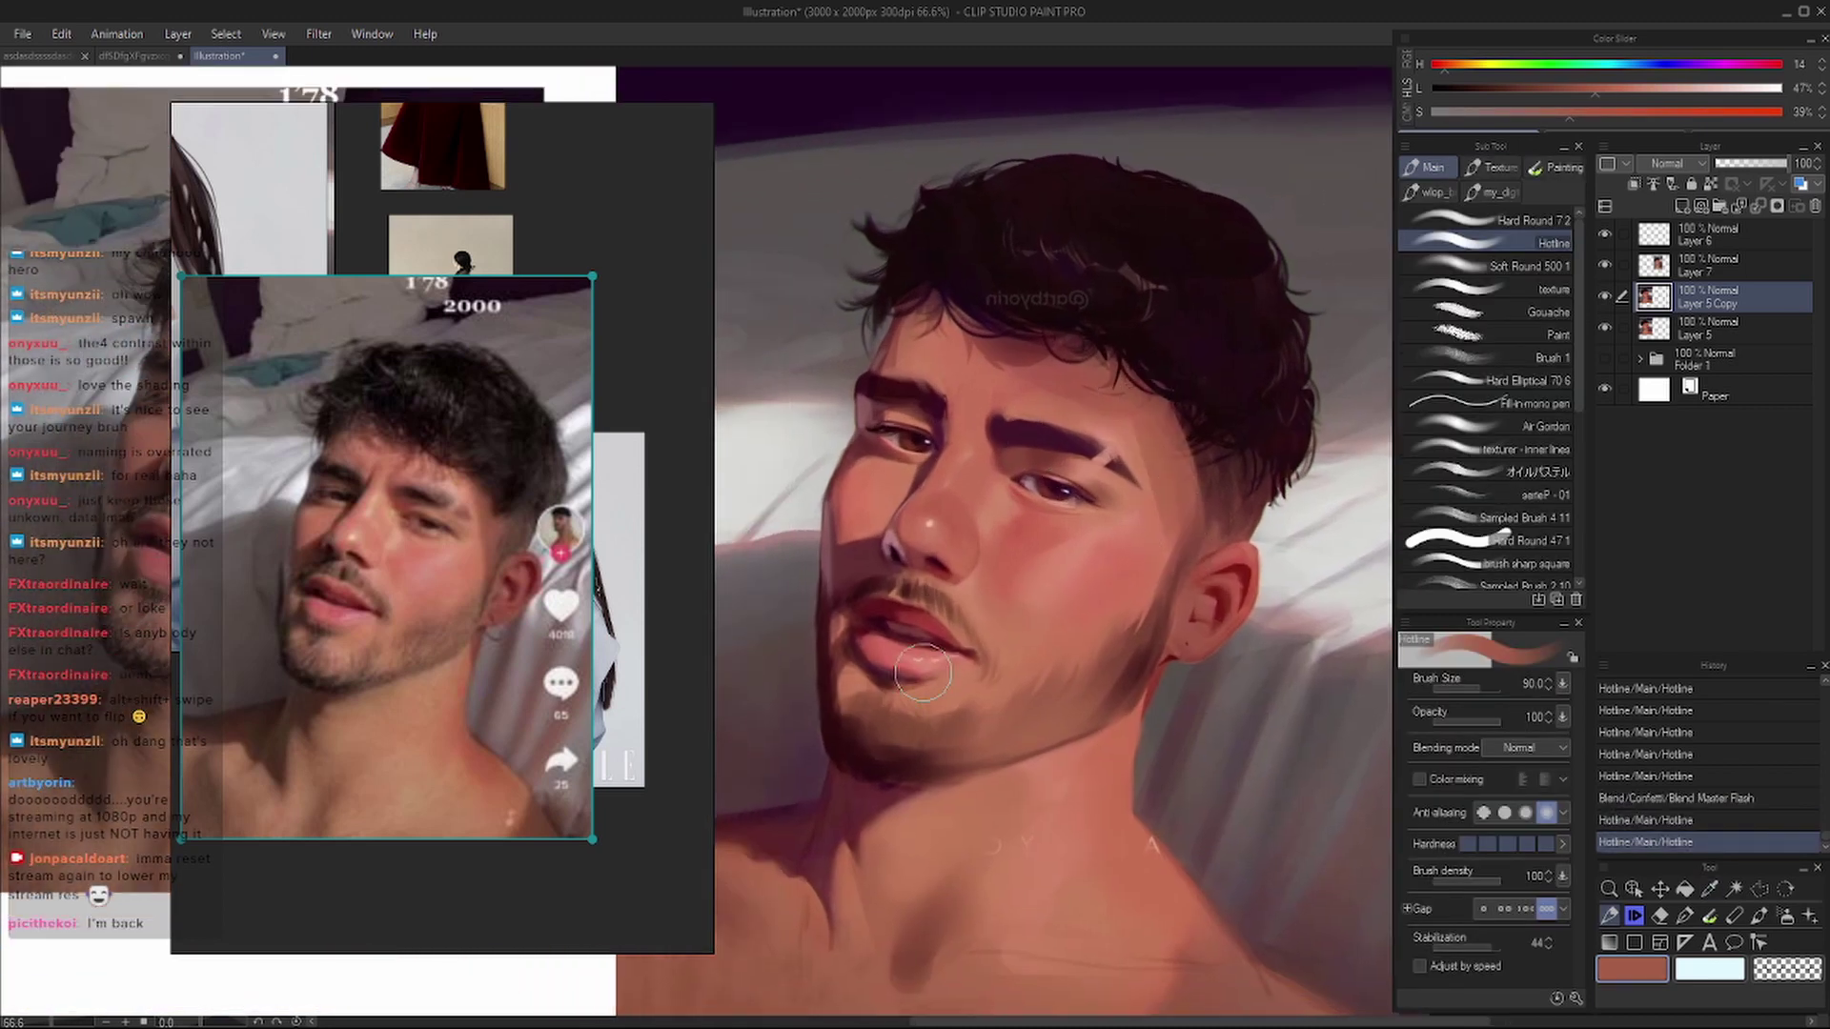
scroll(1031, 358, "up", 3)
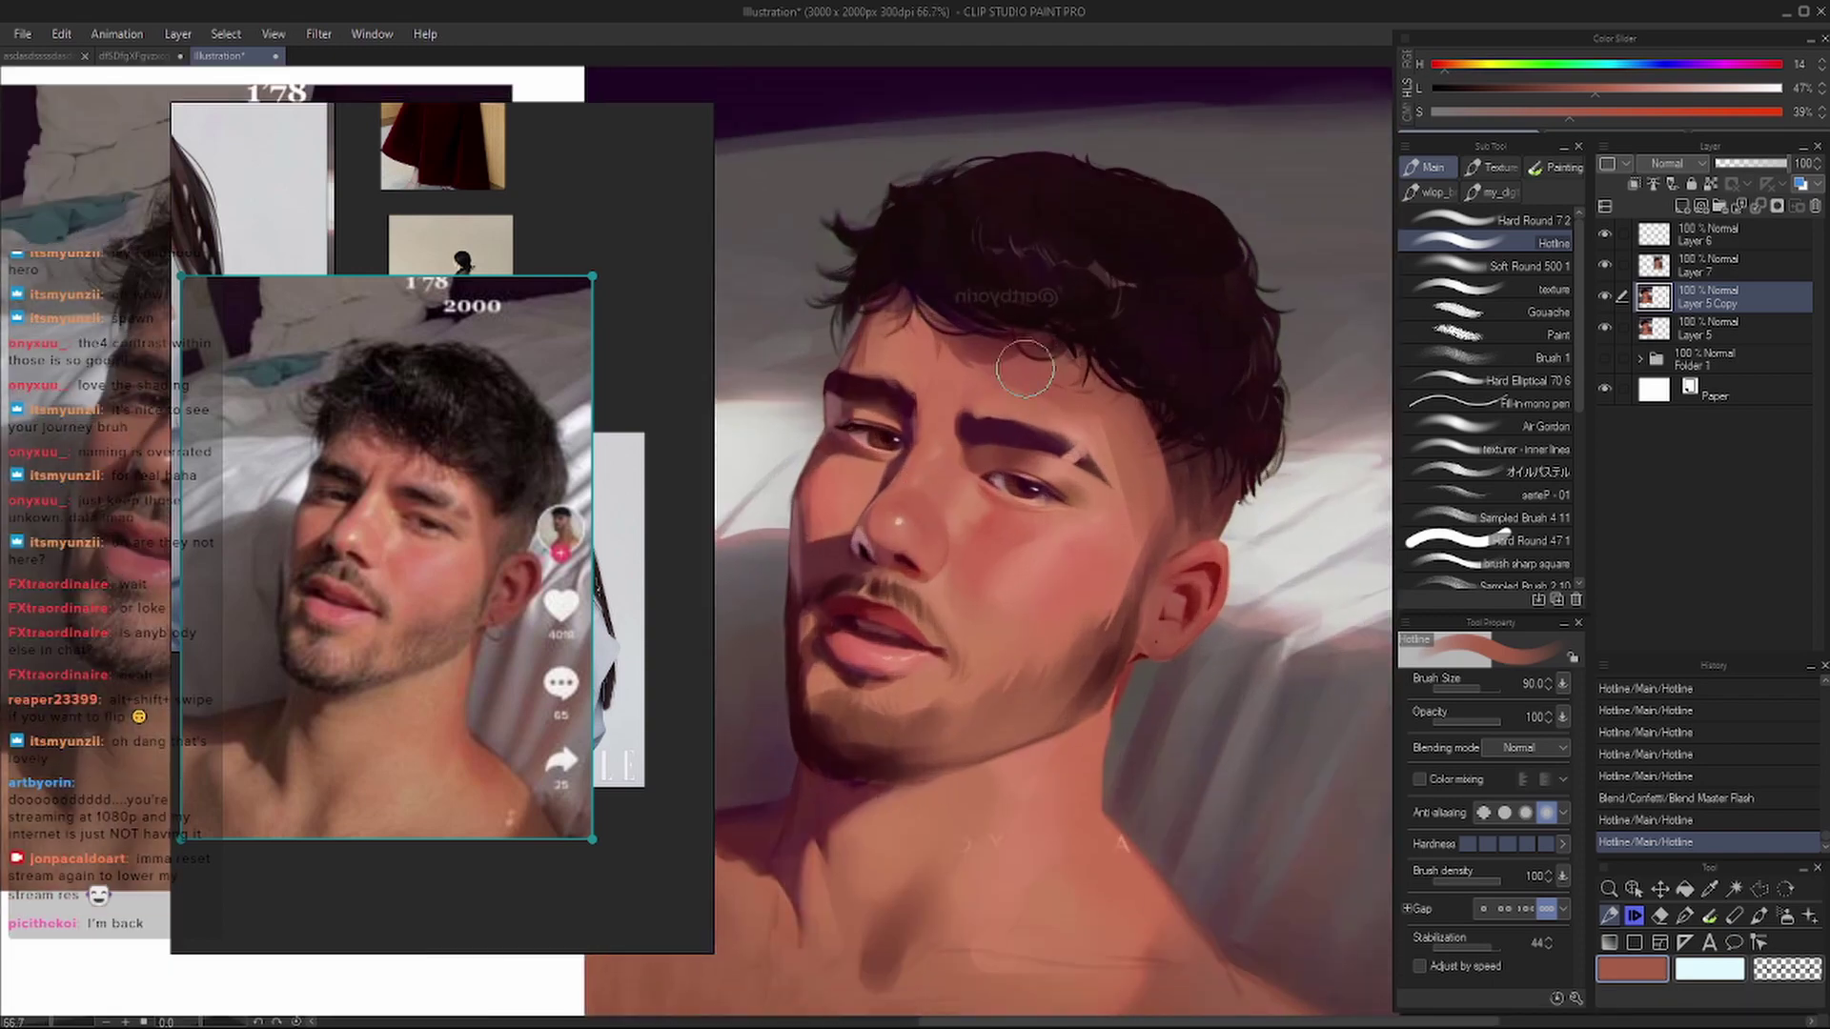
- Block in lighter brown highlight locks on top of the hair with the Hotline brush at size 17.5
left_click(1039, 308, "alt")
left_click(1039, 308, "alt")
mouse_move(850, 245)
left_mouse_down()
mouse_move(868, 278)
mouse_move(876, 218)
mouse_move(895, 315)
mouse_move(890, 264)
mouse_move(881, 300)
mouse_move(855, 235)
mouse_move(871, 287)
mouse_move(873, 254)
mouse_move(881, 278)
mouse_move(941, 294)
mouse_move(928, 252)
mouse_move(960, 315)
mouse_move(920, 329)
mouse_move(924, 264)
left_mouse_up()
key("ctrl+z")
key("ctrl+z")
key("bracketleft")
key("bracketleft")
key("bracketleft")
key("bracketleft")
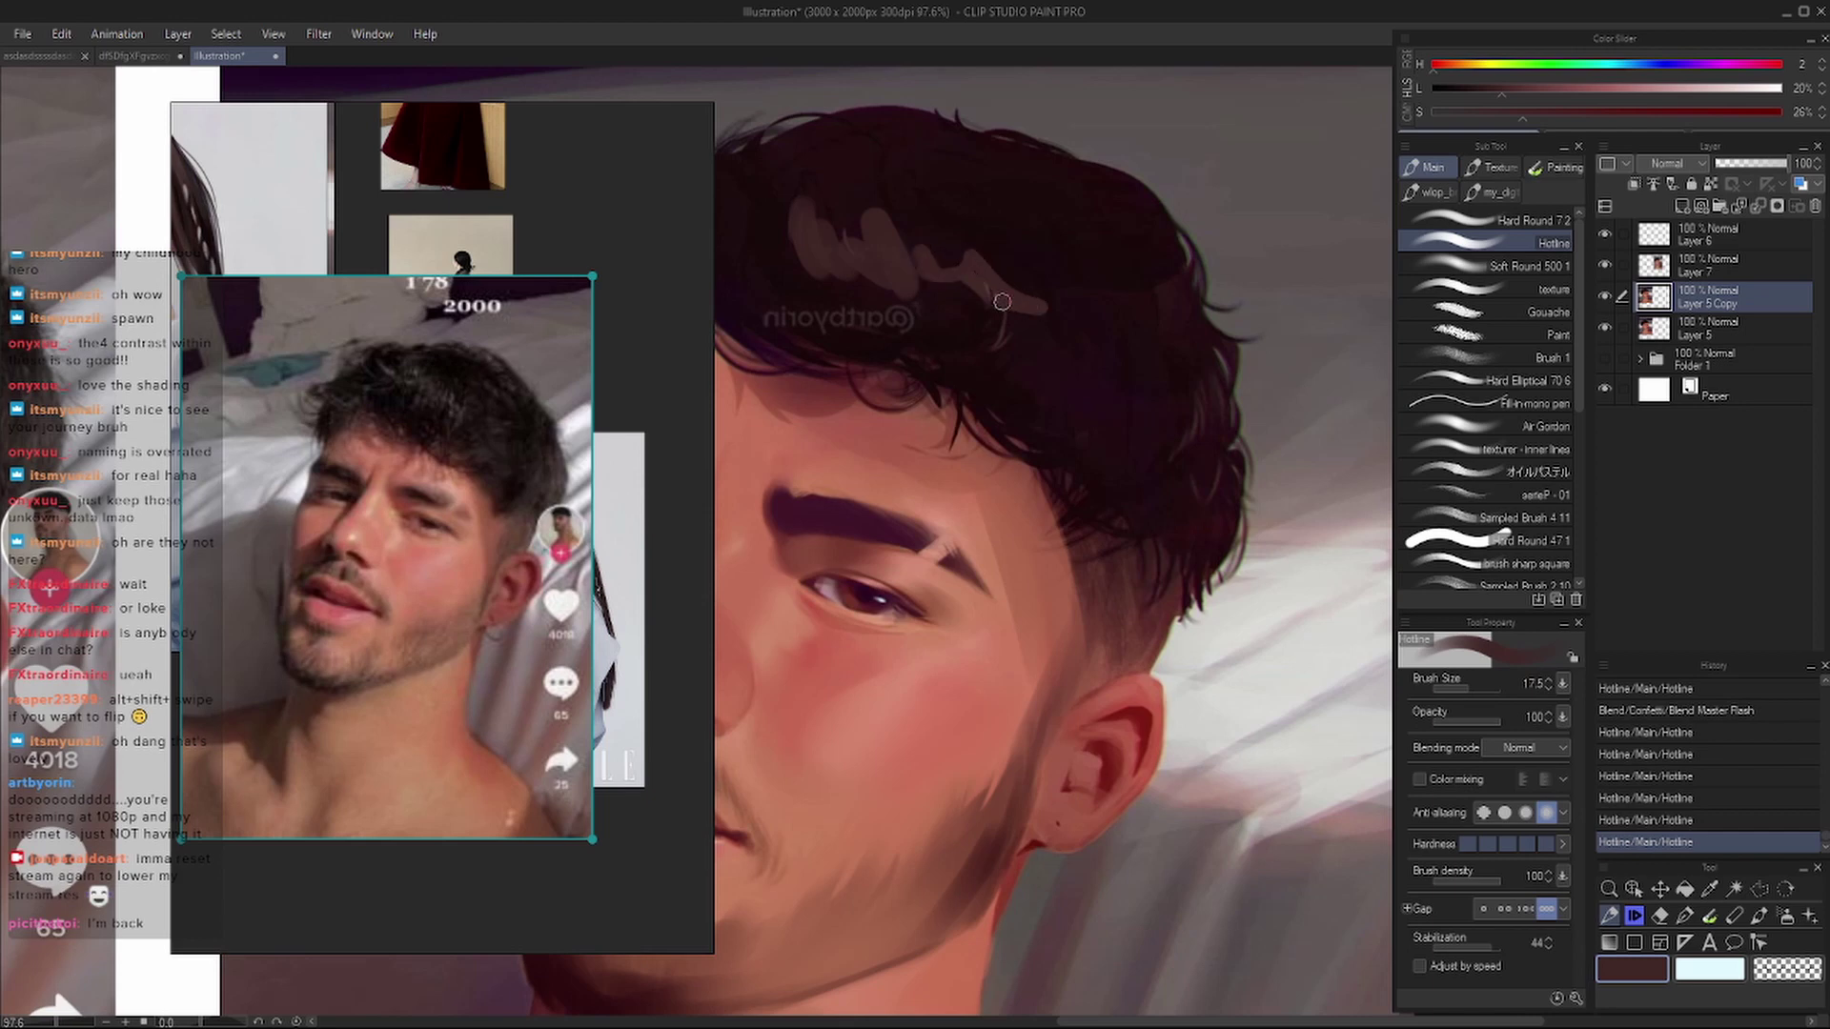
left_click_drag(962, 273, 980, 276)
- Carve the hair highlights into sharper locks with dark tones sampled from the surrounding hair, using brush size 25
key("h")
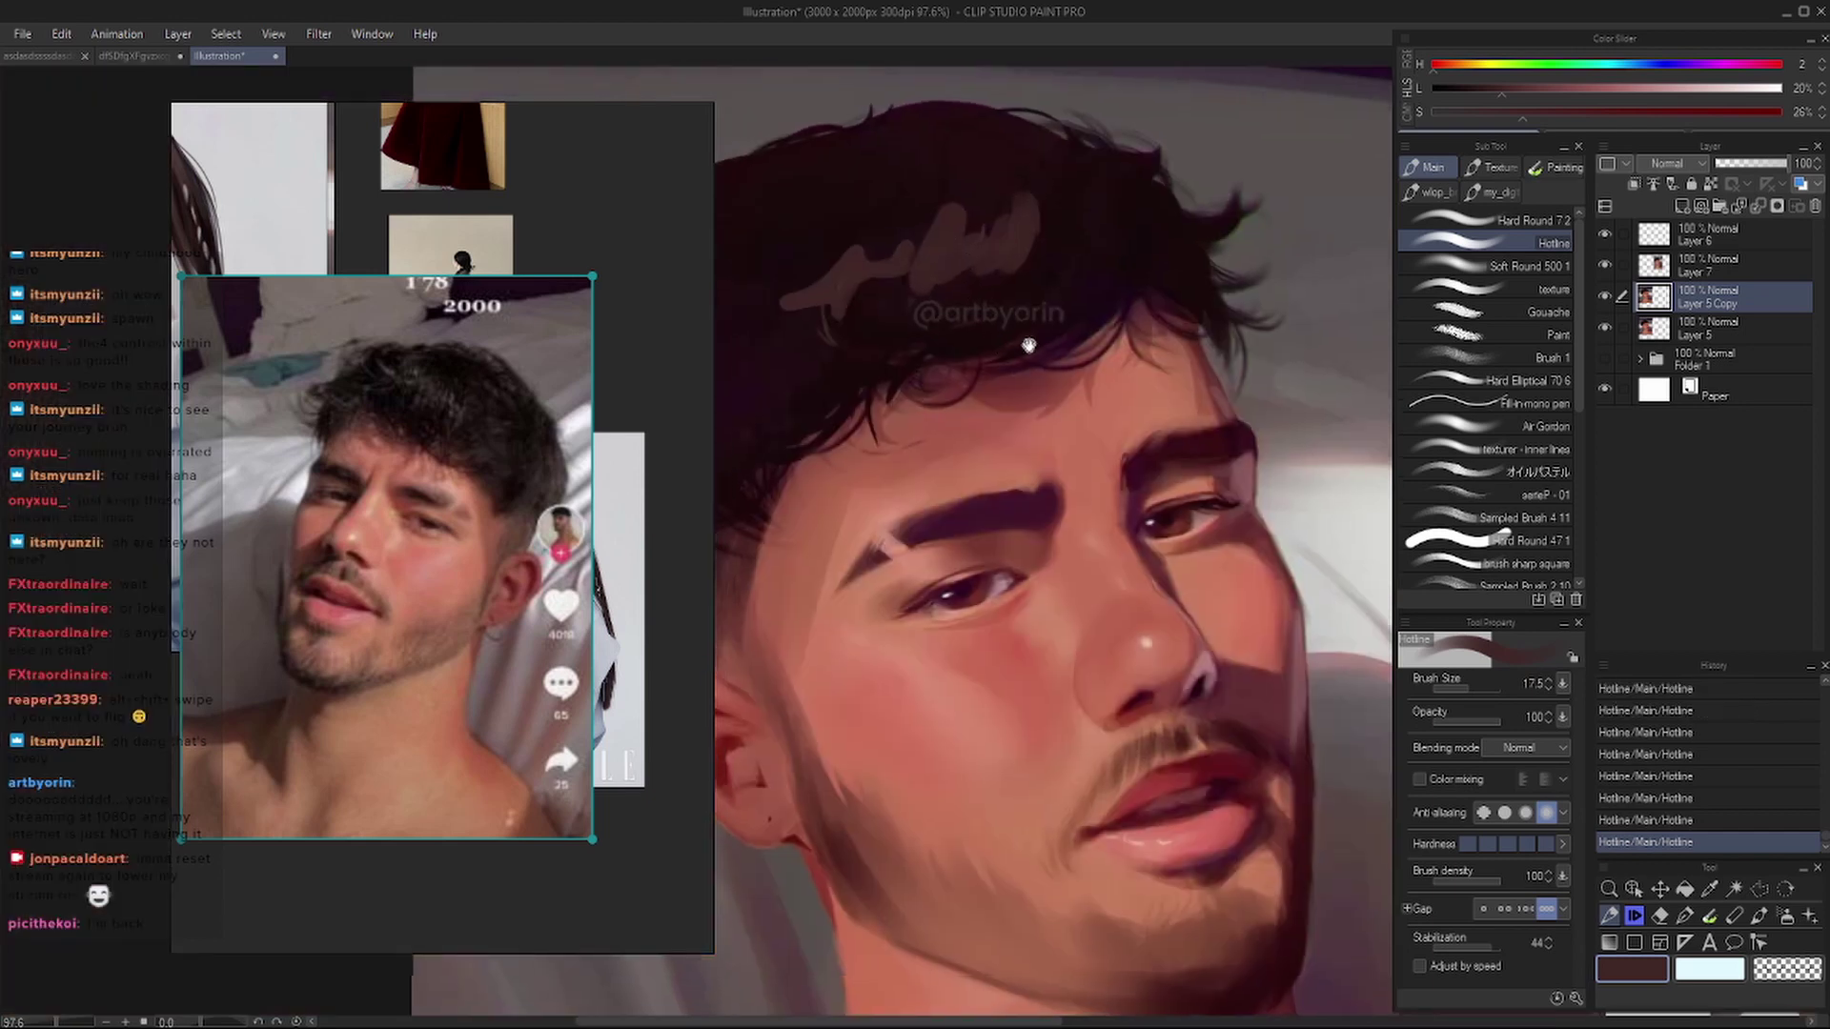
left_click(838, 250, "alt")
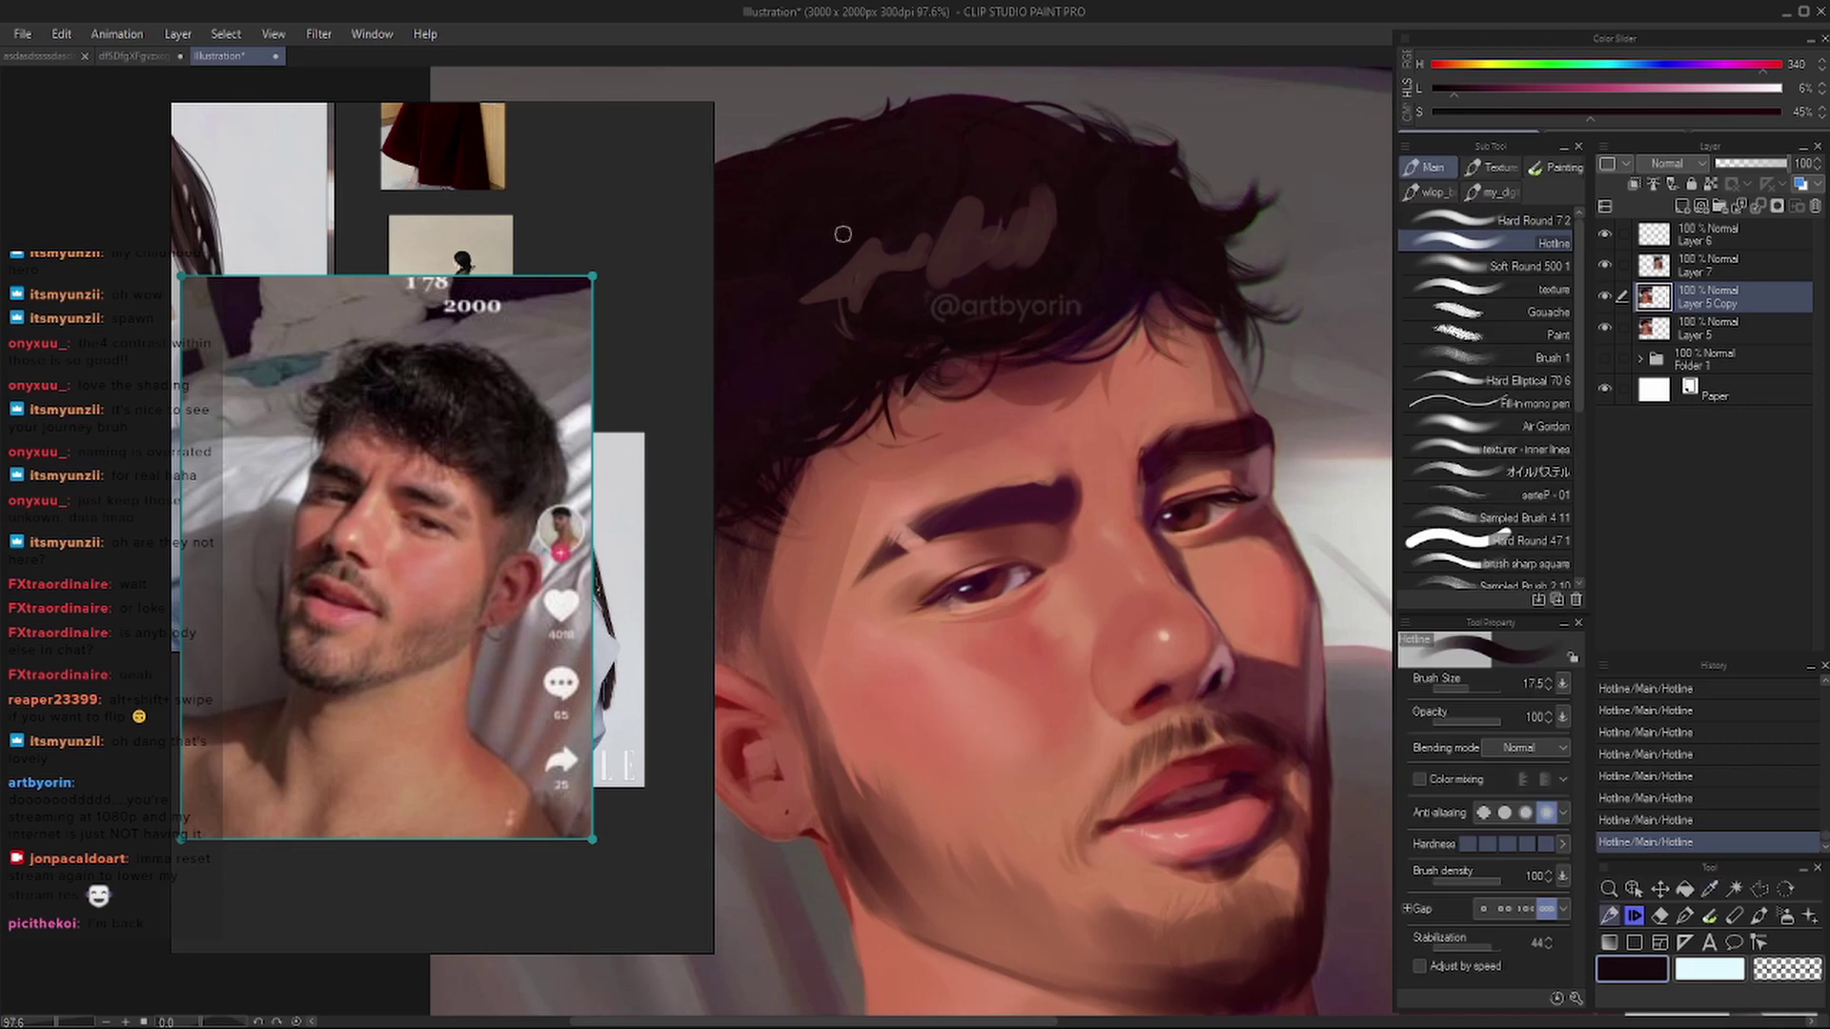
left_click(872, 262, "alt")
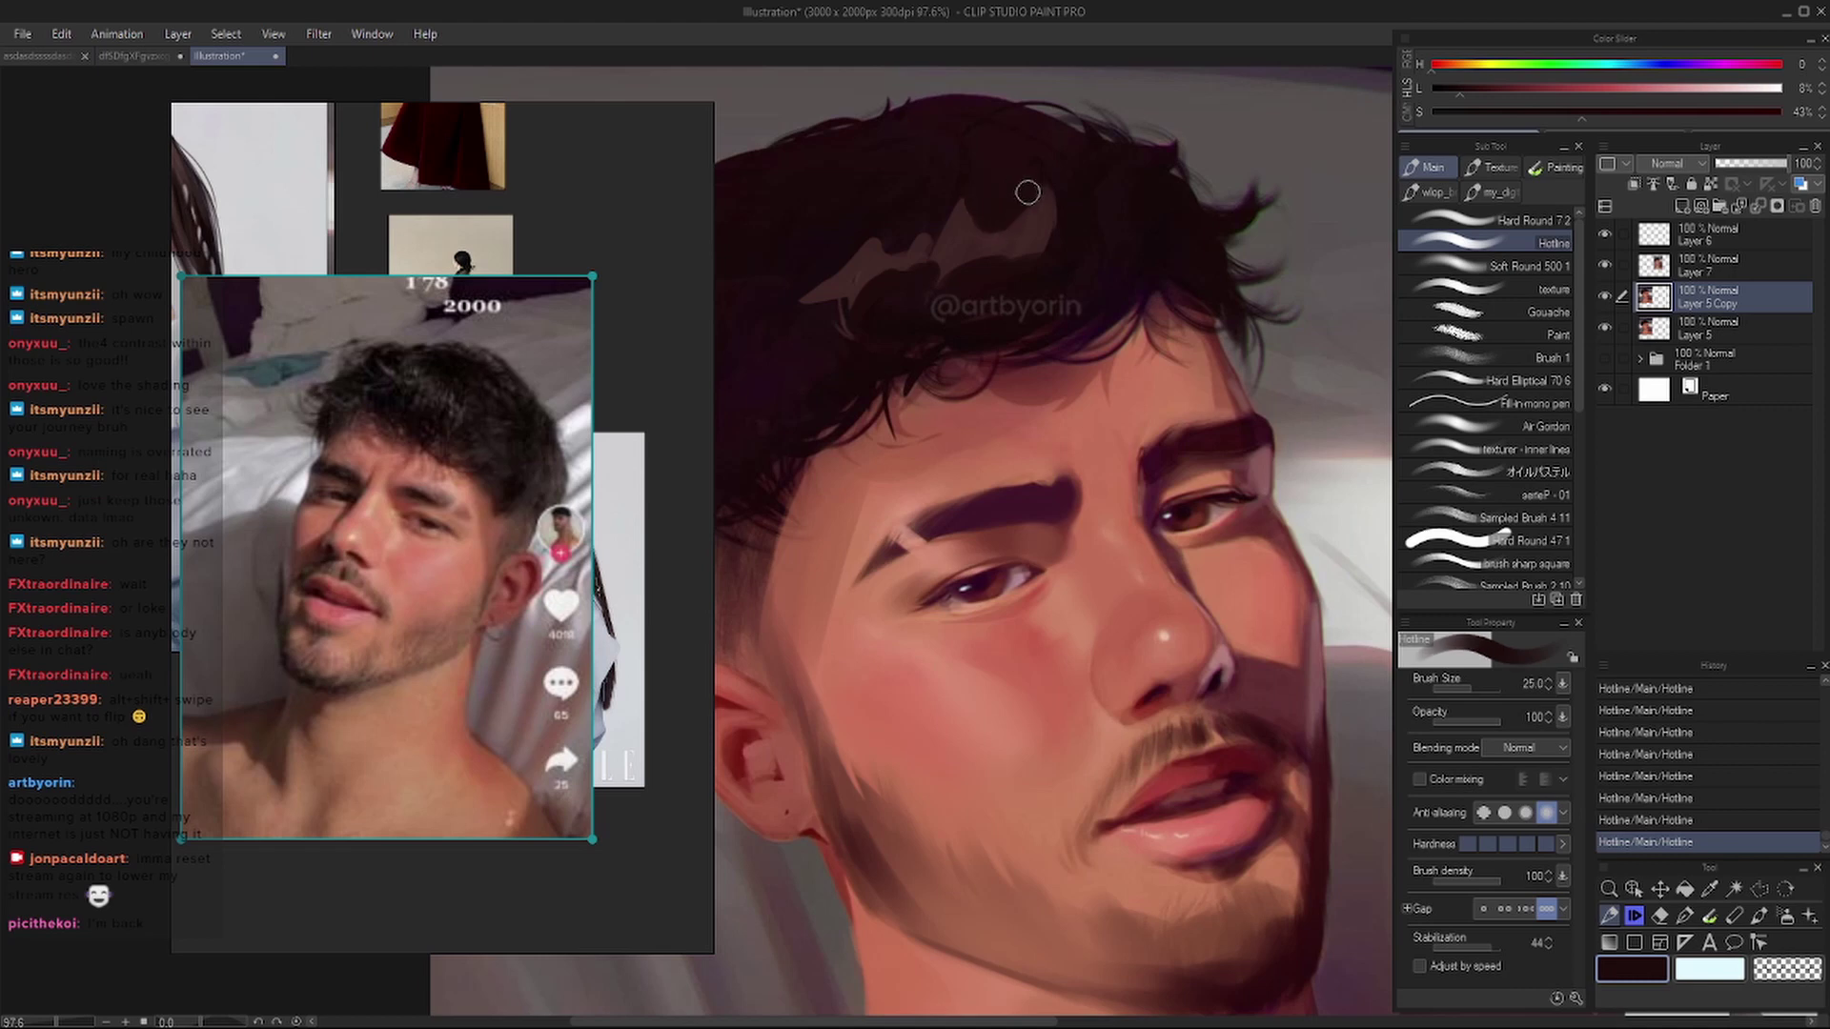
left_click_drag(897, 210, 830, 210)
- Blend the highlight locks into the dark hair with the mixer blending brush and check the whole canvas
key("j")
left_click(1457, 237)
left_click(1478, 265)
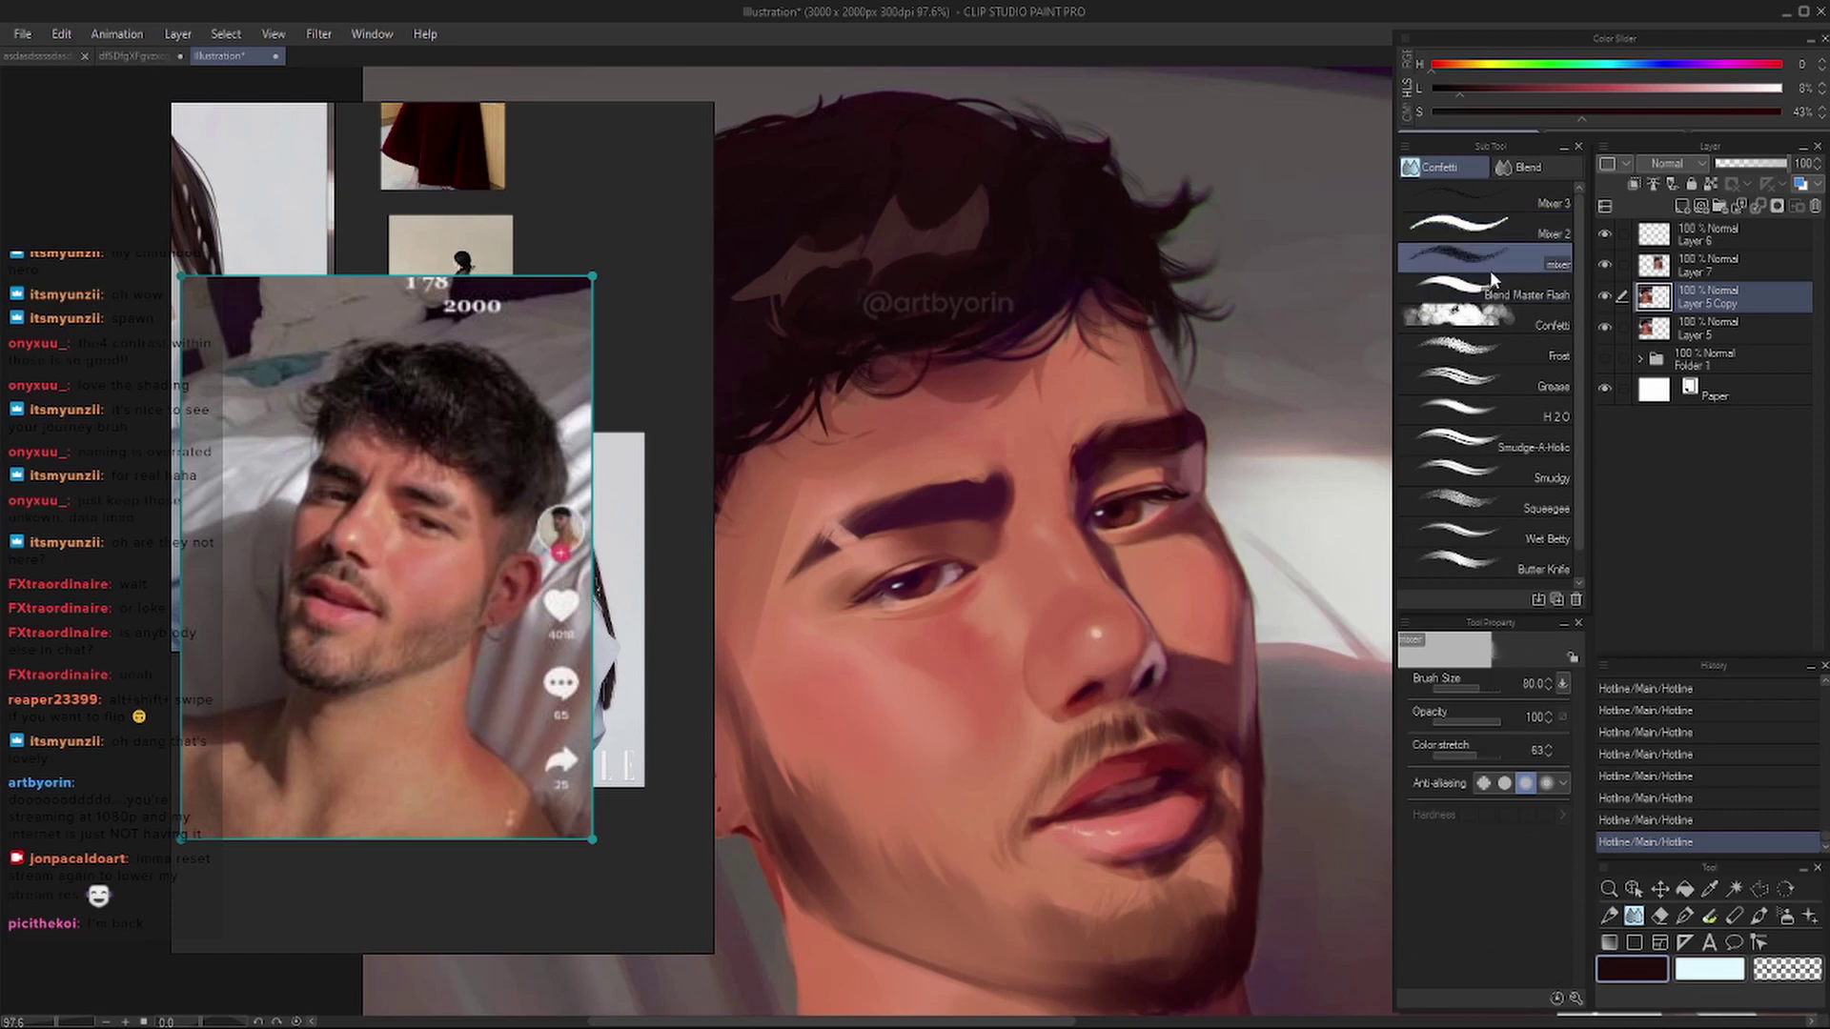
left_click_drag(913, 300, 953, 248)
mouse_move(944, 271)
left_mouse_down()
mouse_move(992, 180)
mouse_move(952, 242)
mouse_move(992, 133)
mouse_move(943, 278)
mouse_move(969, 232)
mouse_move(876, 301)
mouse_move(897, 270)
mouse_move(853, 253)
mouse_move(777, 321)
mouse_move(884, 174)
mouse_move(765, 350)
left_mouse_up()
left_click_drag(818, 225, 893, 242)
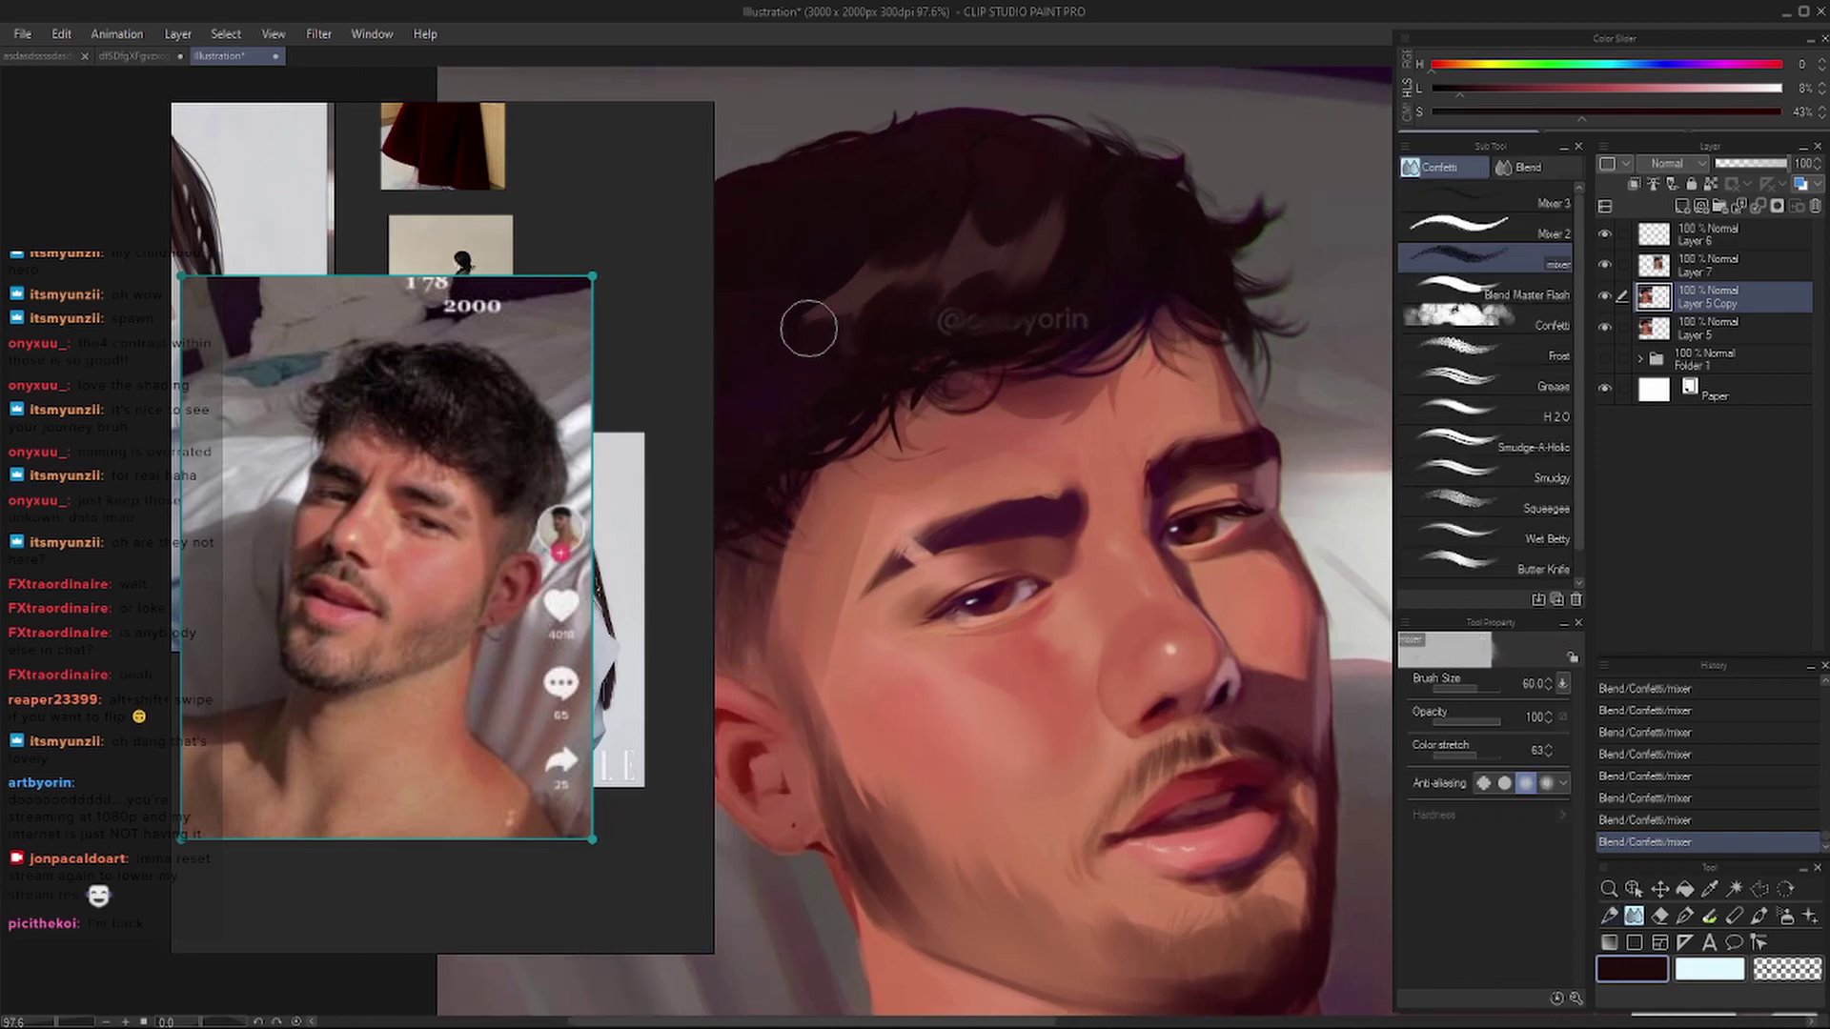
key("b")
key("h")
key("ctrl+0")
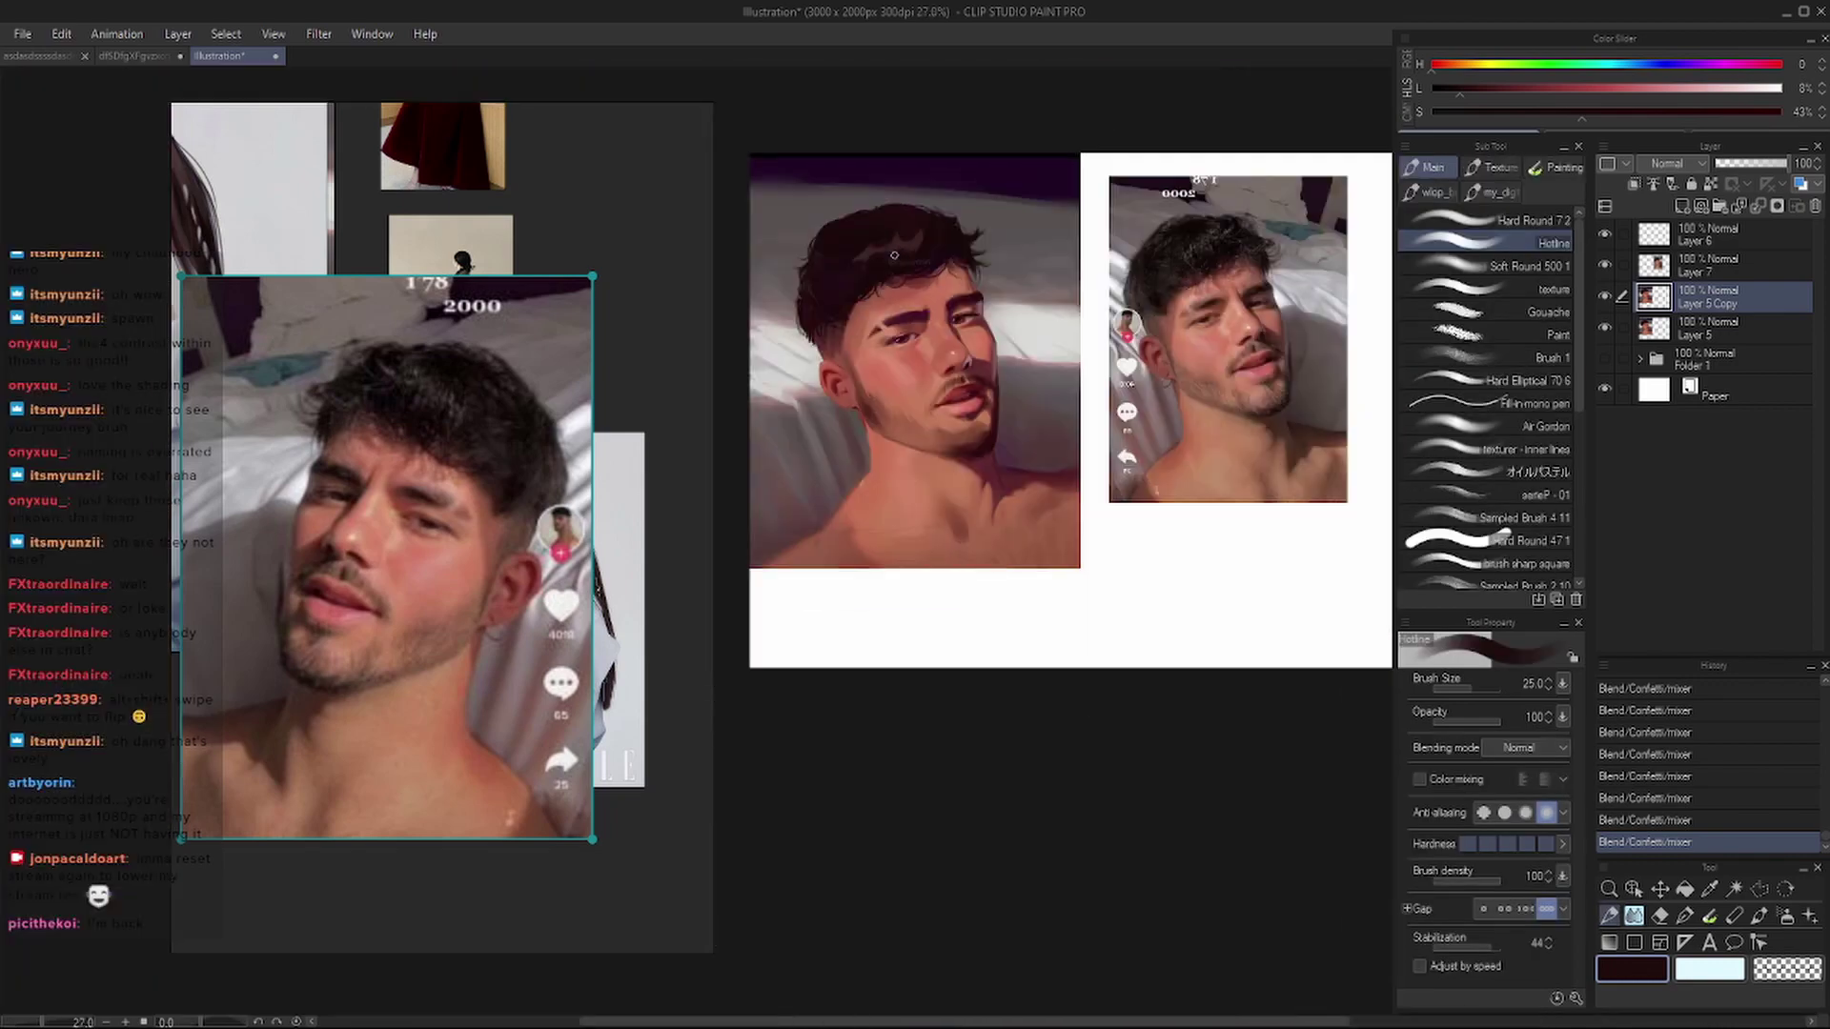
- Paint a thin mauve rim along the far cheek and beard edge with a sampled skin tone and the Hotline brush at size 8
key("h")
scroll(933, 363, "up", 3)
scroll(934, 363, "up", 1)
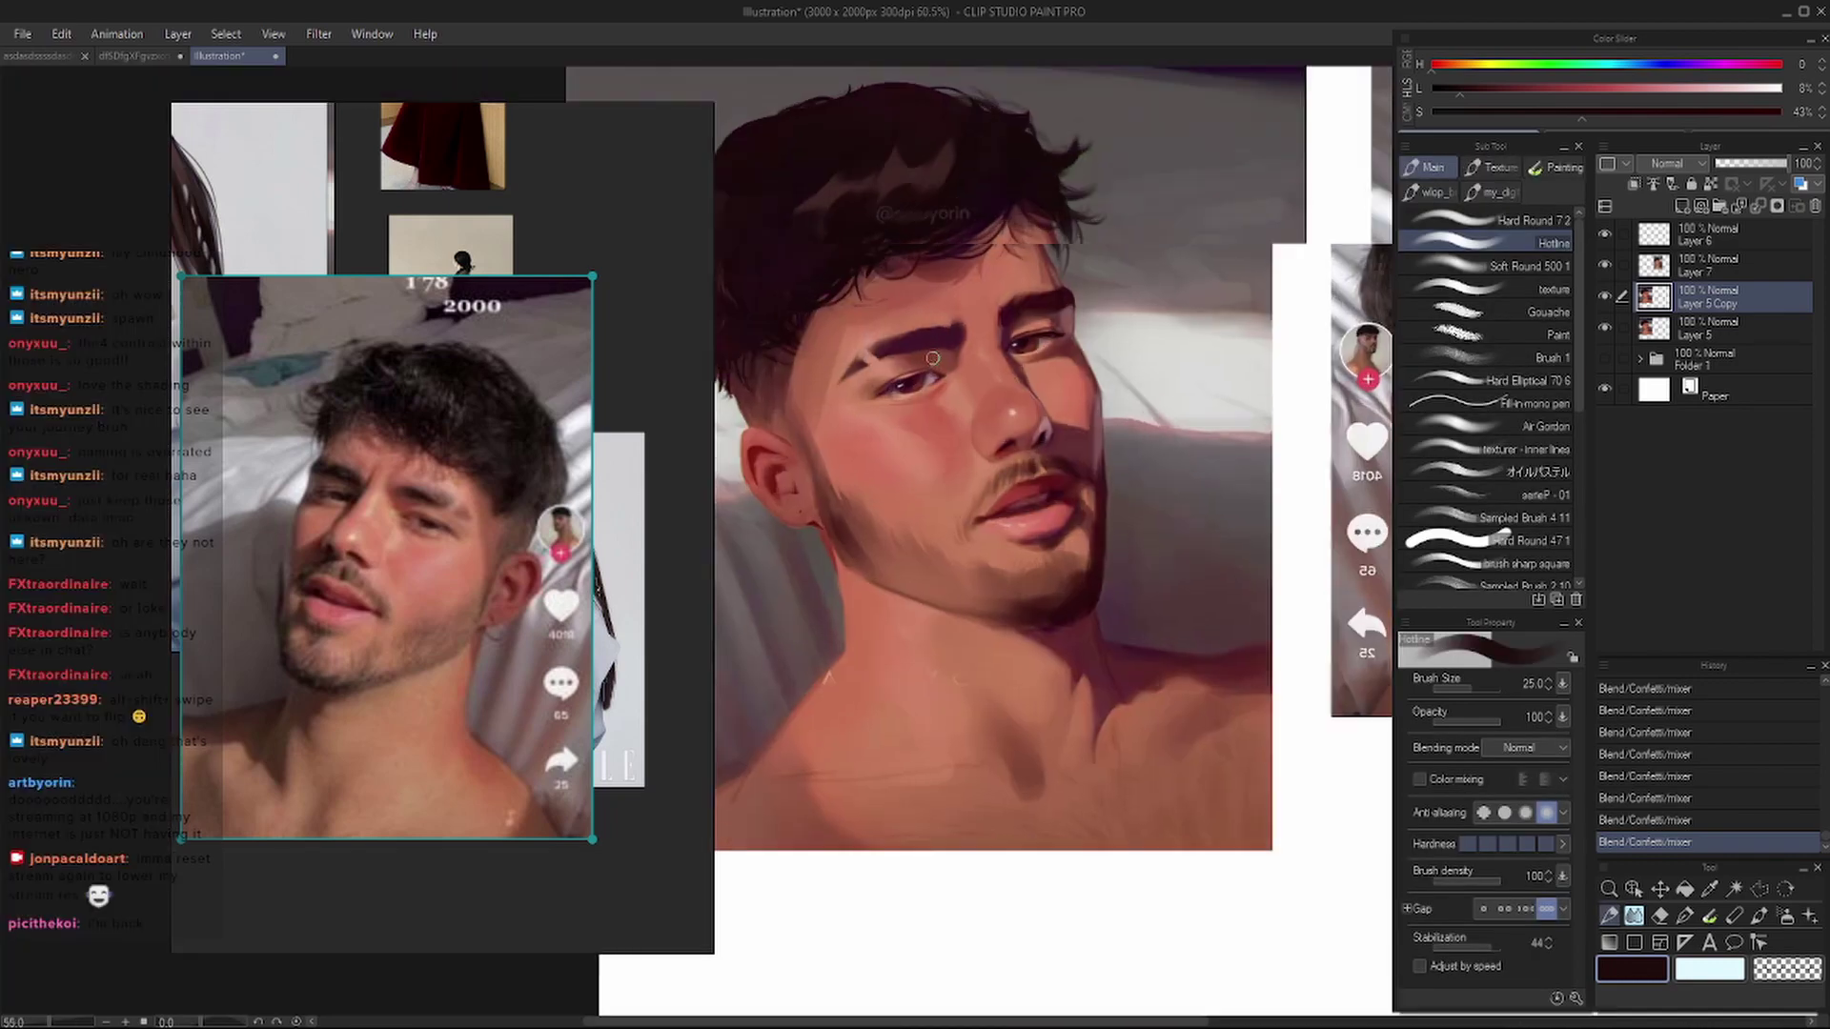
key("h")
scroll(943, 477, "up", 3)
left_click(904, 405, "alt")
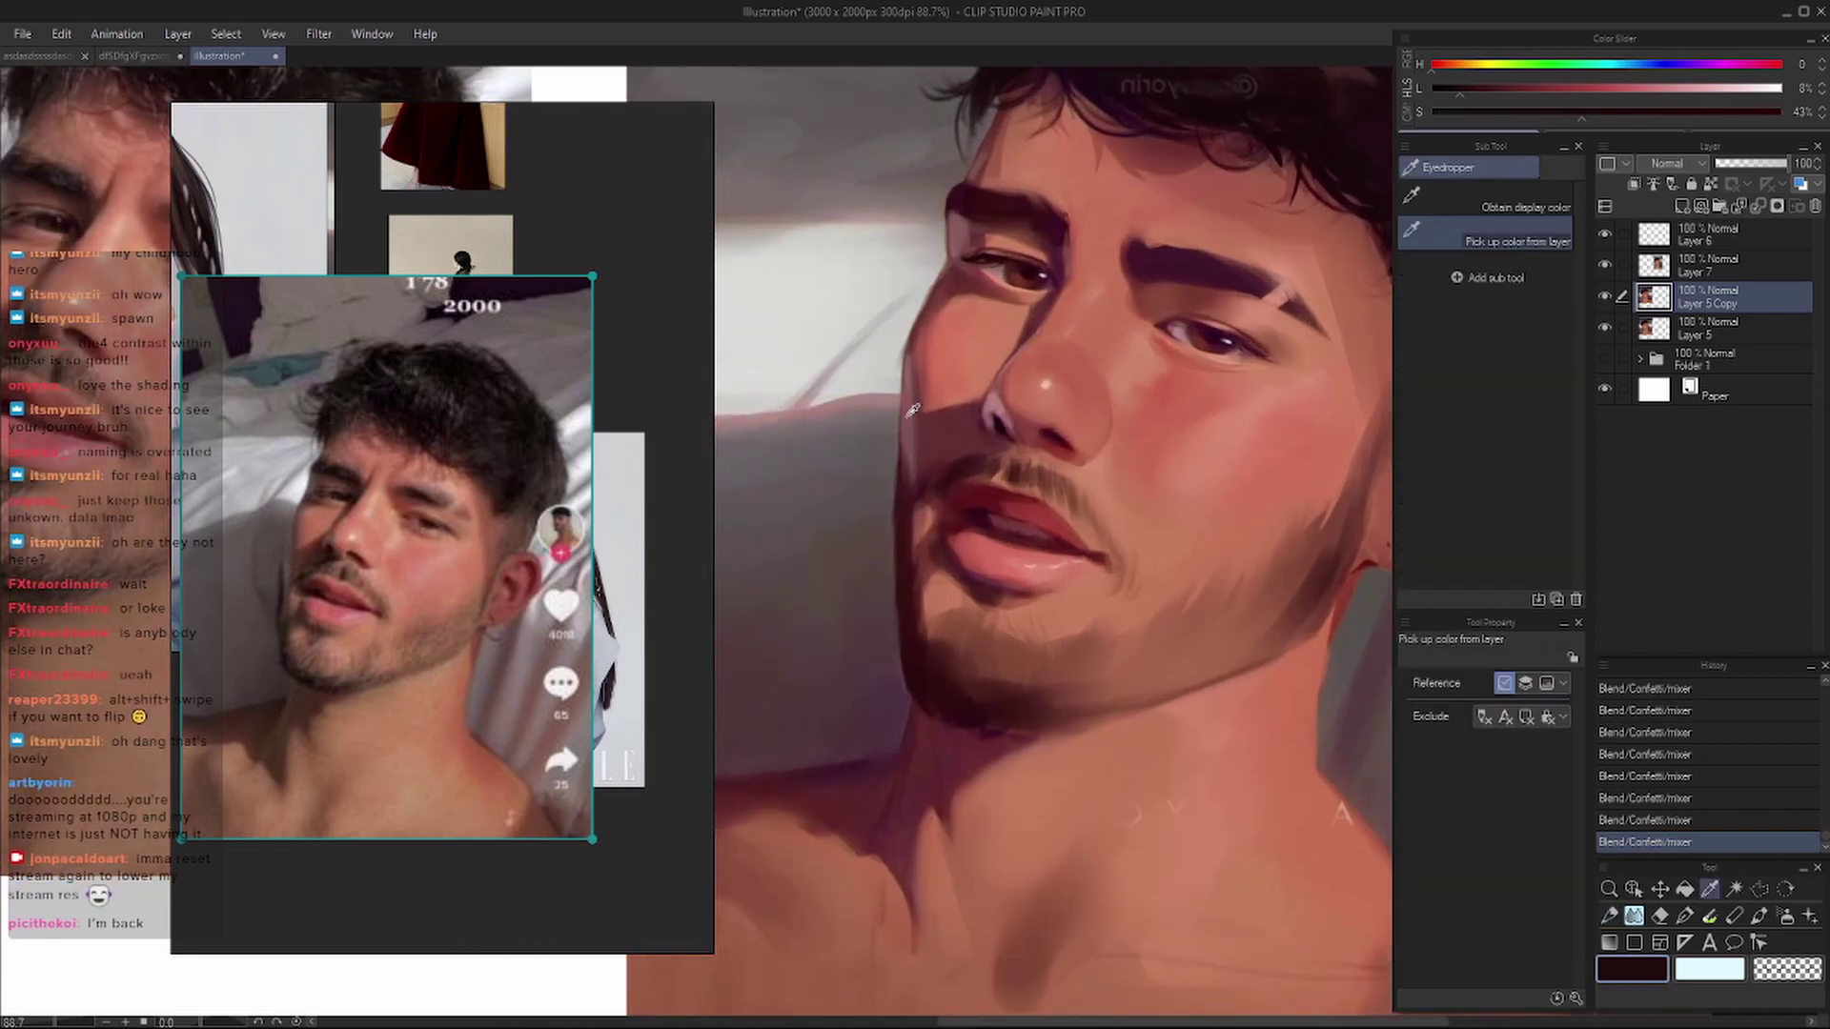
key("bracketleft")
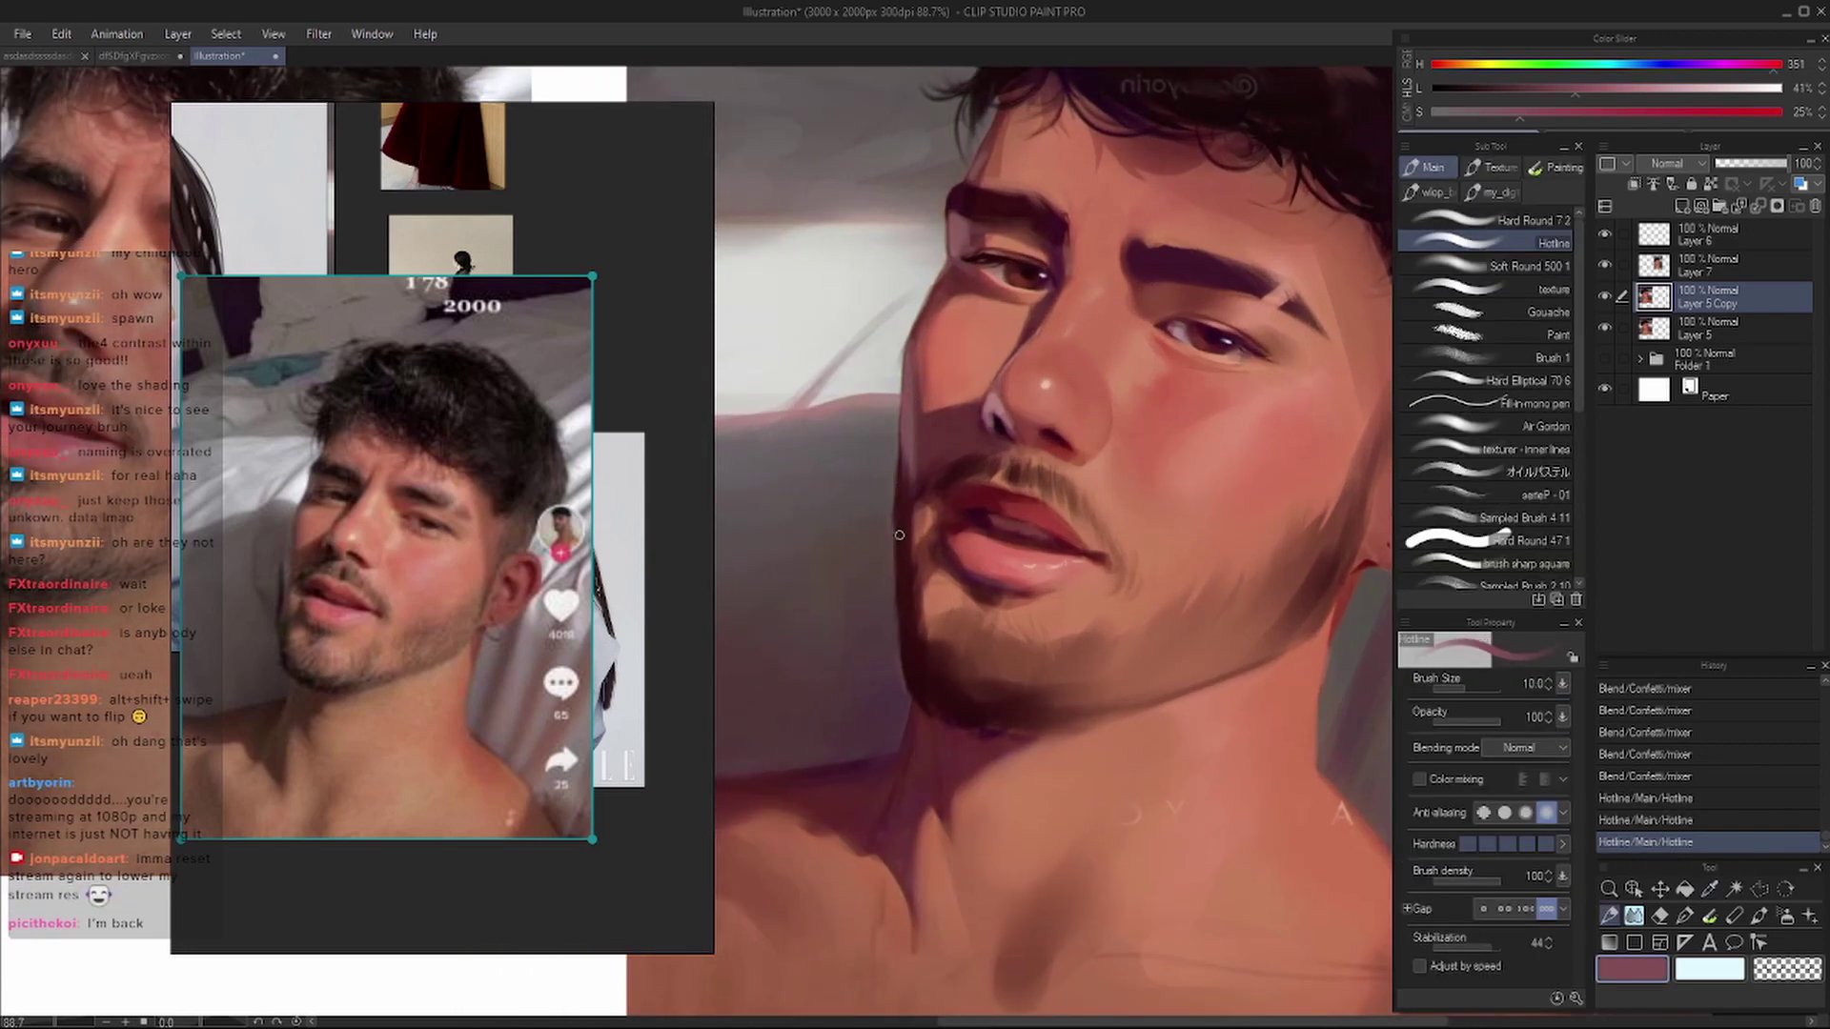
key("bracketleft")
left_click_drag(900, 538, 895, 580)
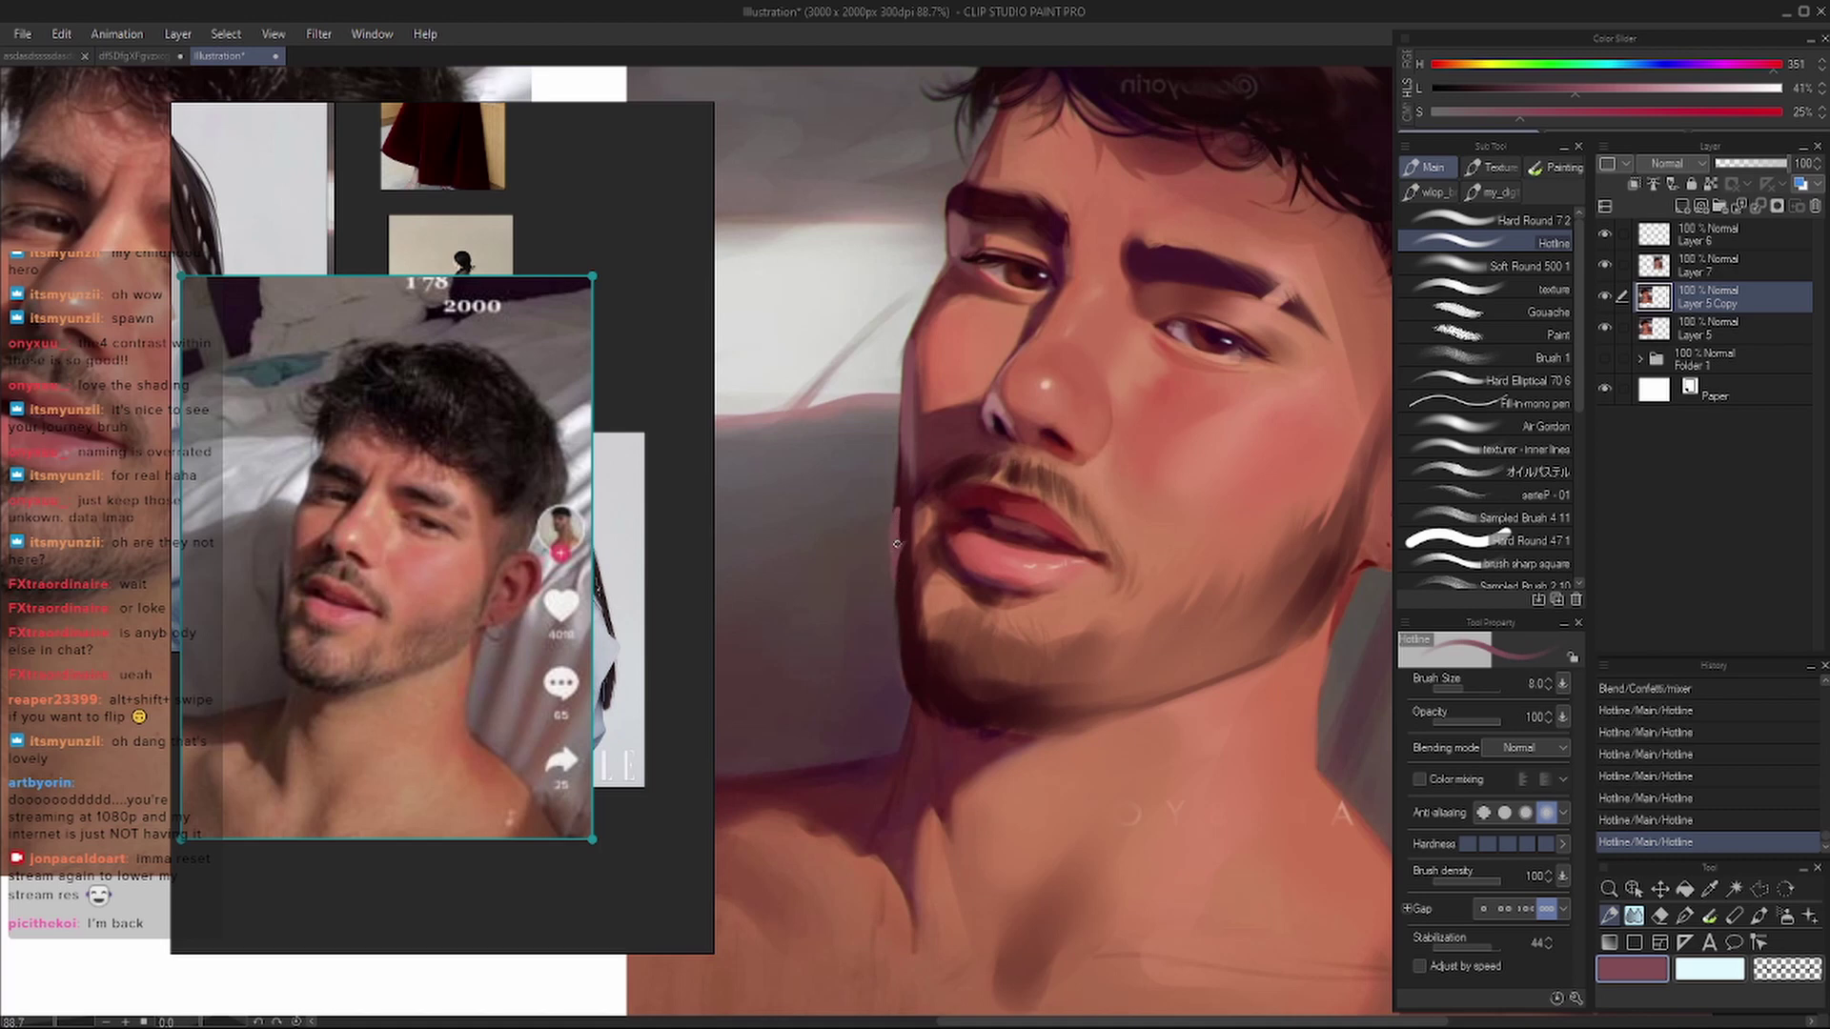
- Extend the rim as short broken strokes down the far beard edge towards the chin, comparing strokes through undo and redo
key("ctrl+z")
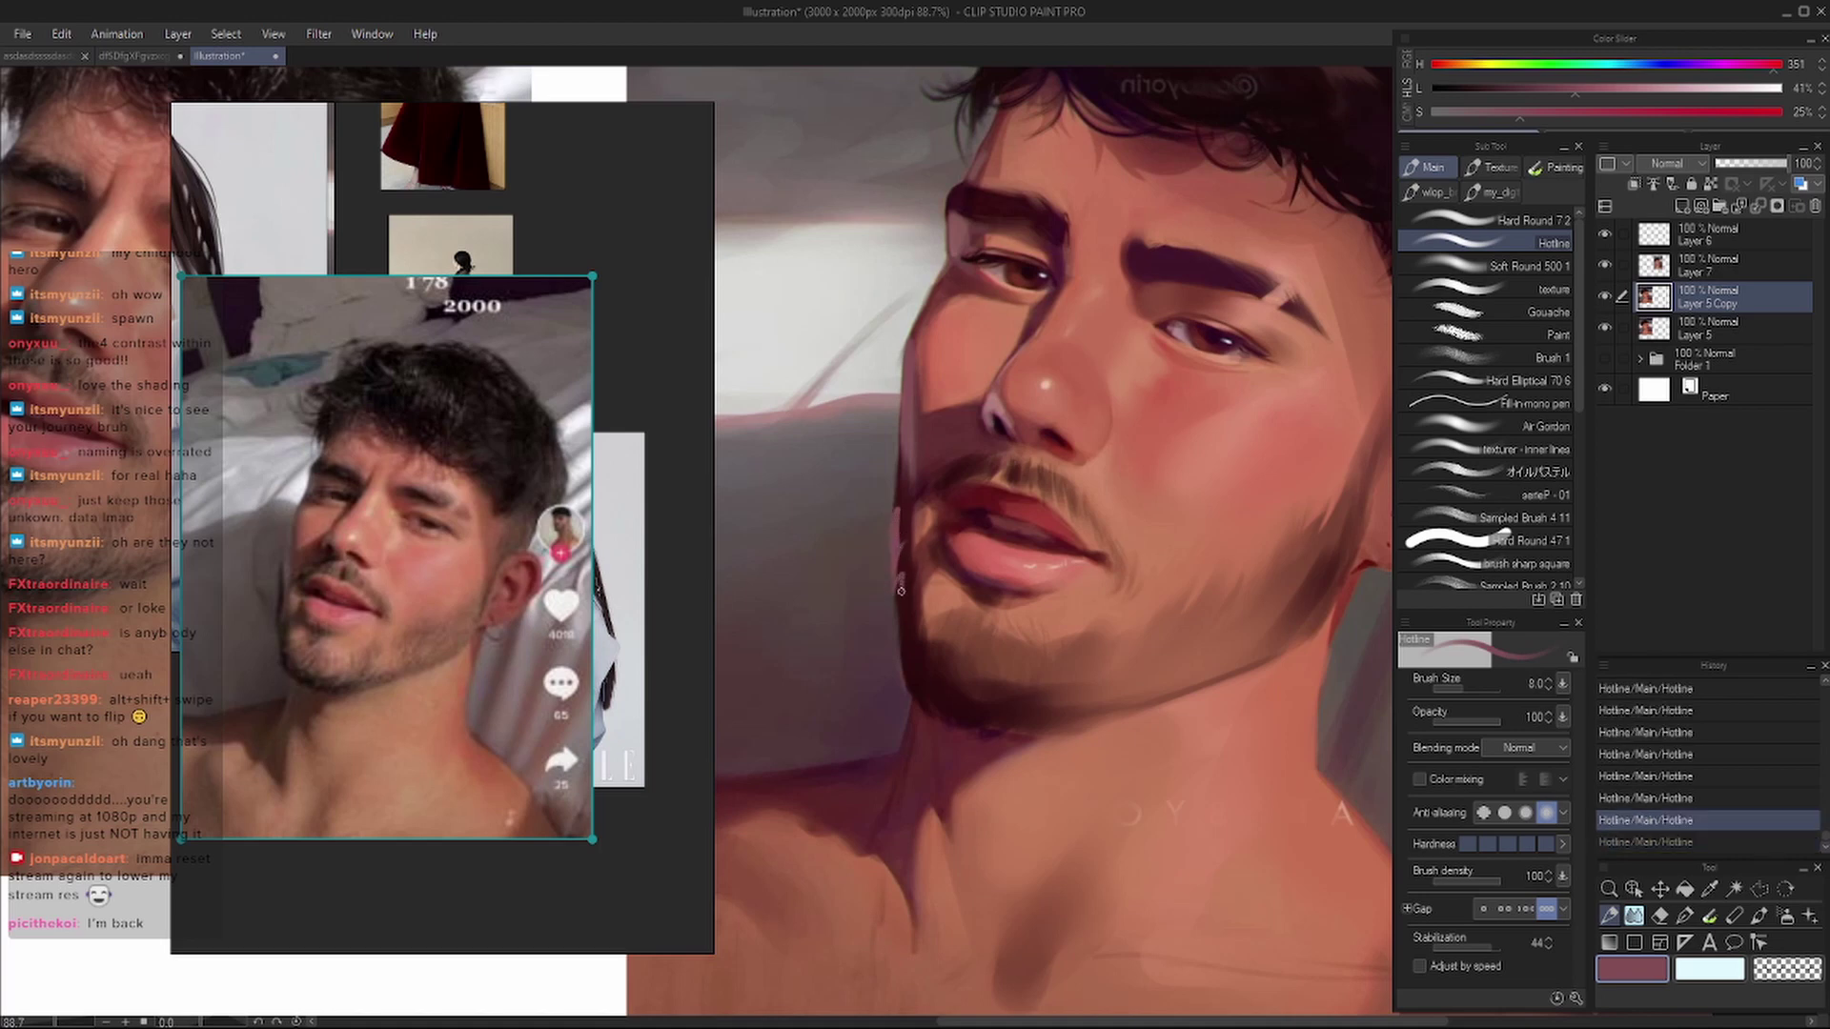
key("ctrl+z")
key("ctrl+y")
key("ctrl+y")
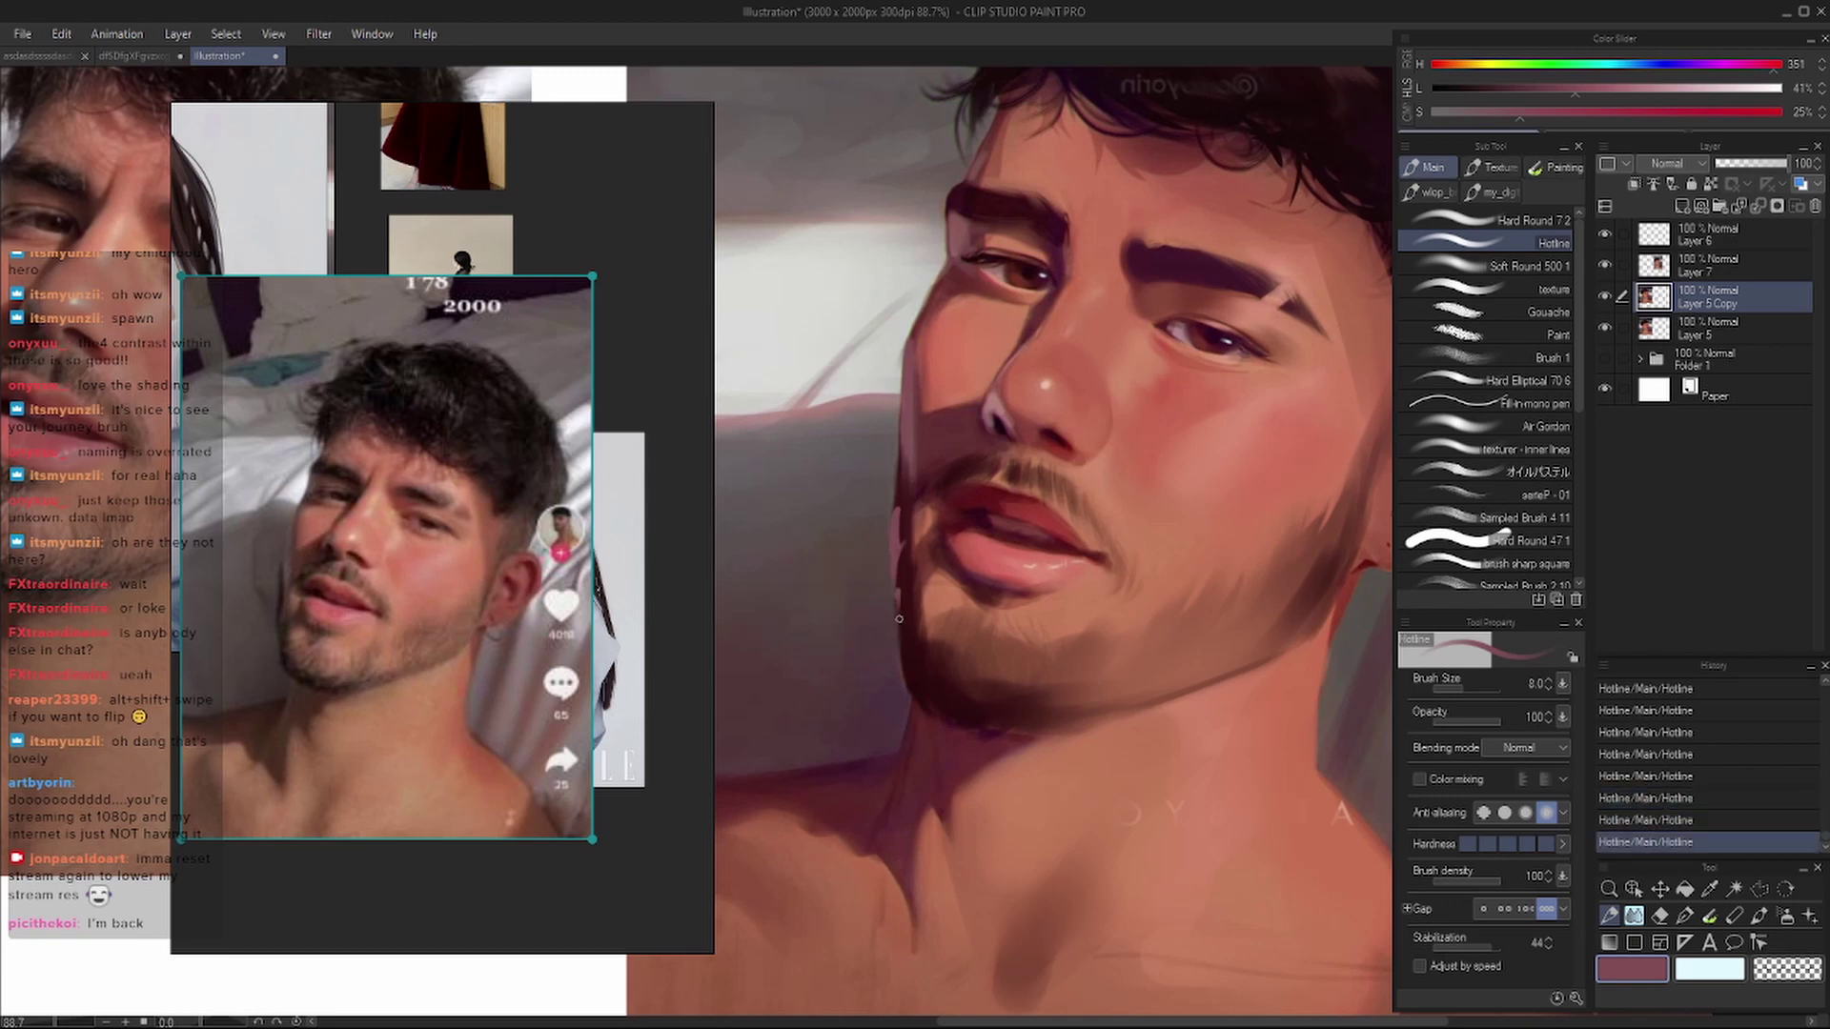
key("ctrl+z")
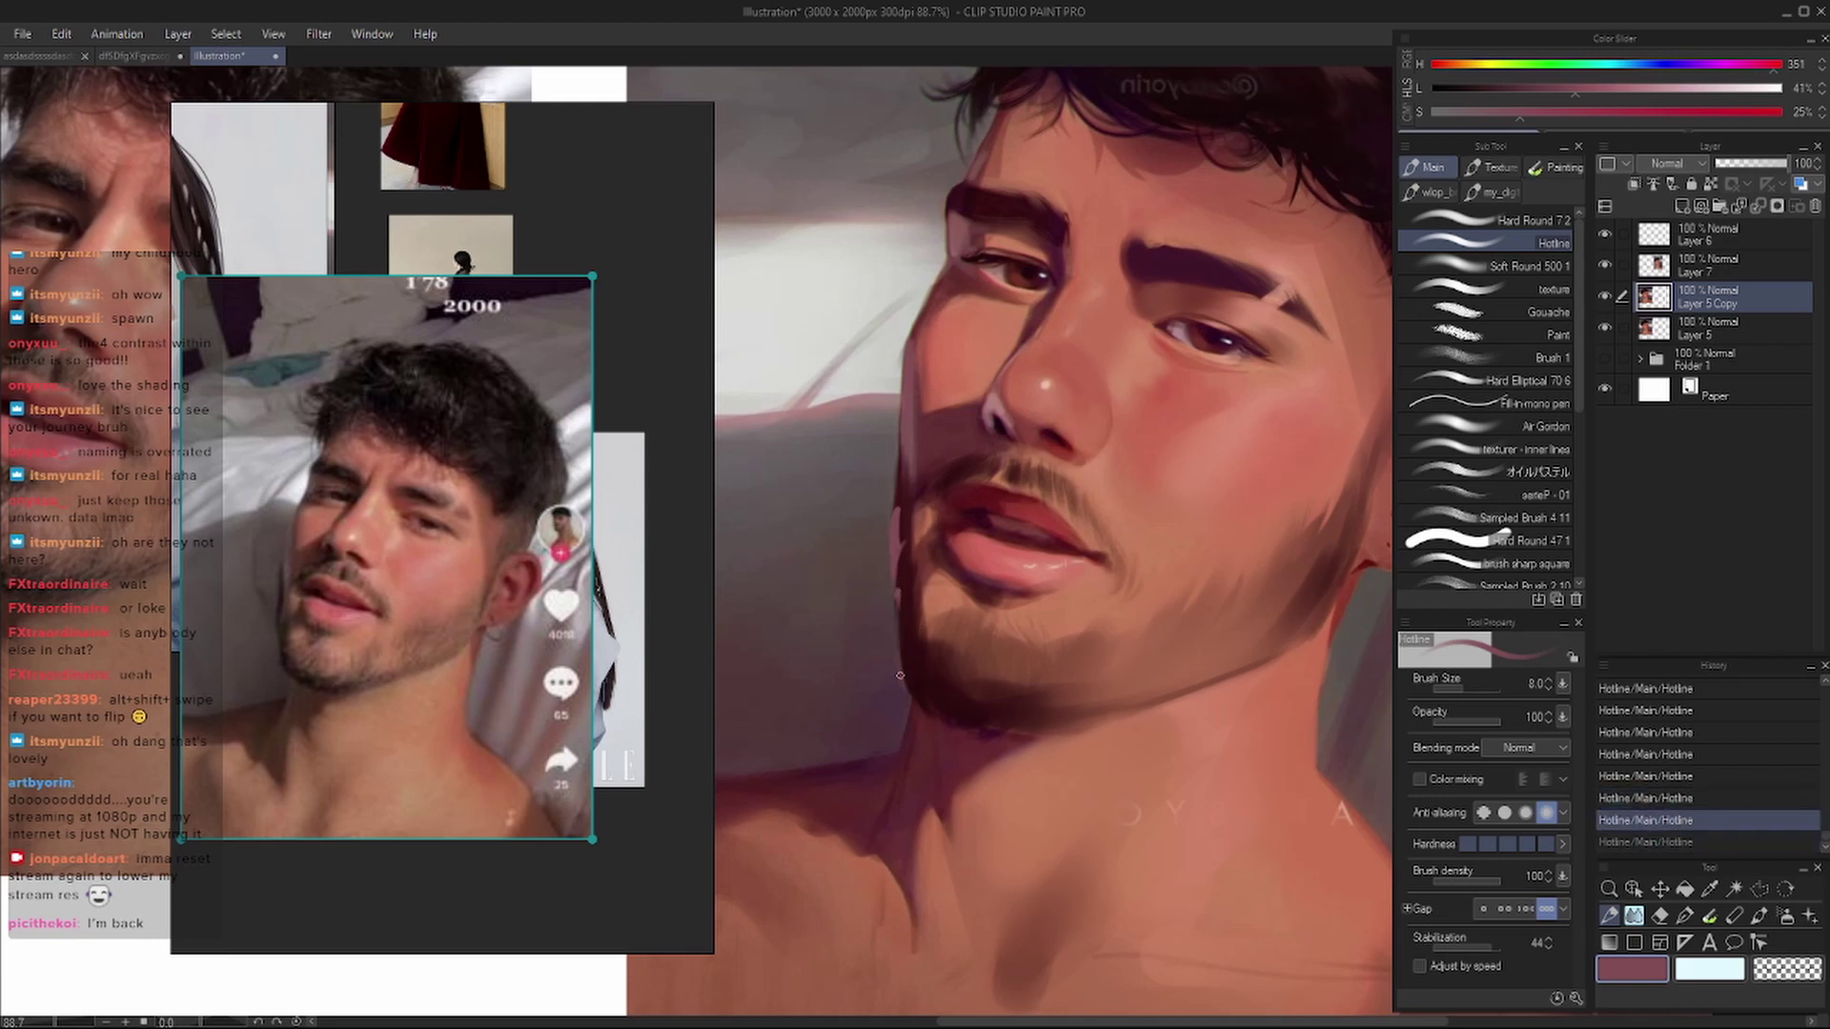
key("ctrl+y")
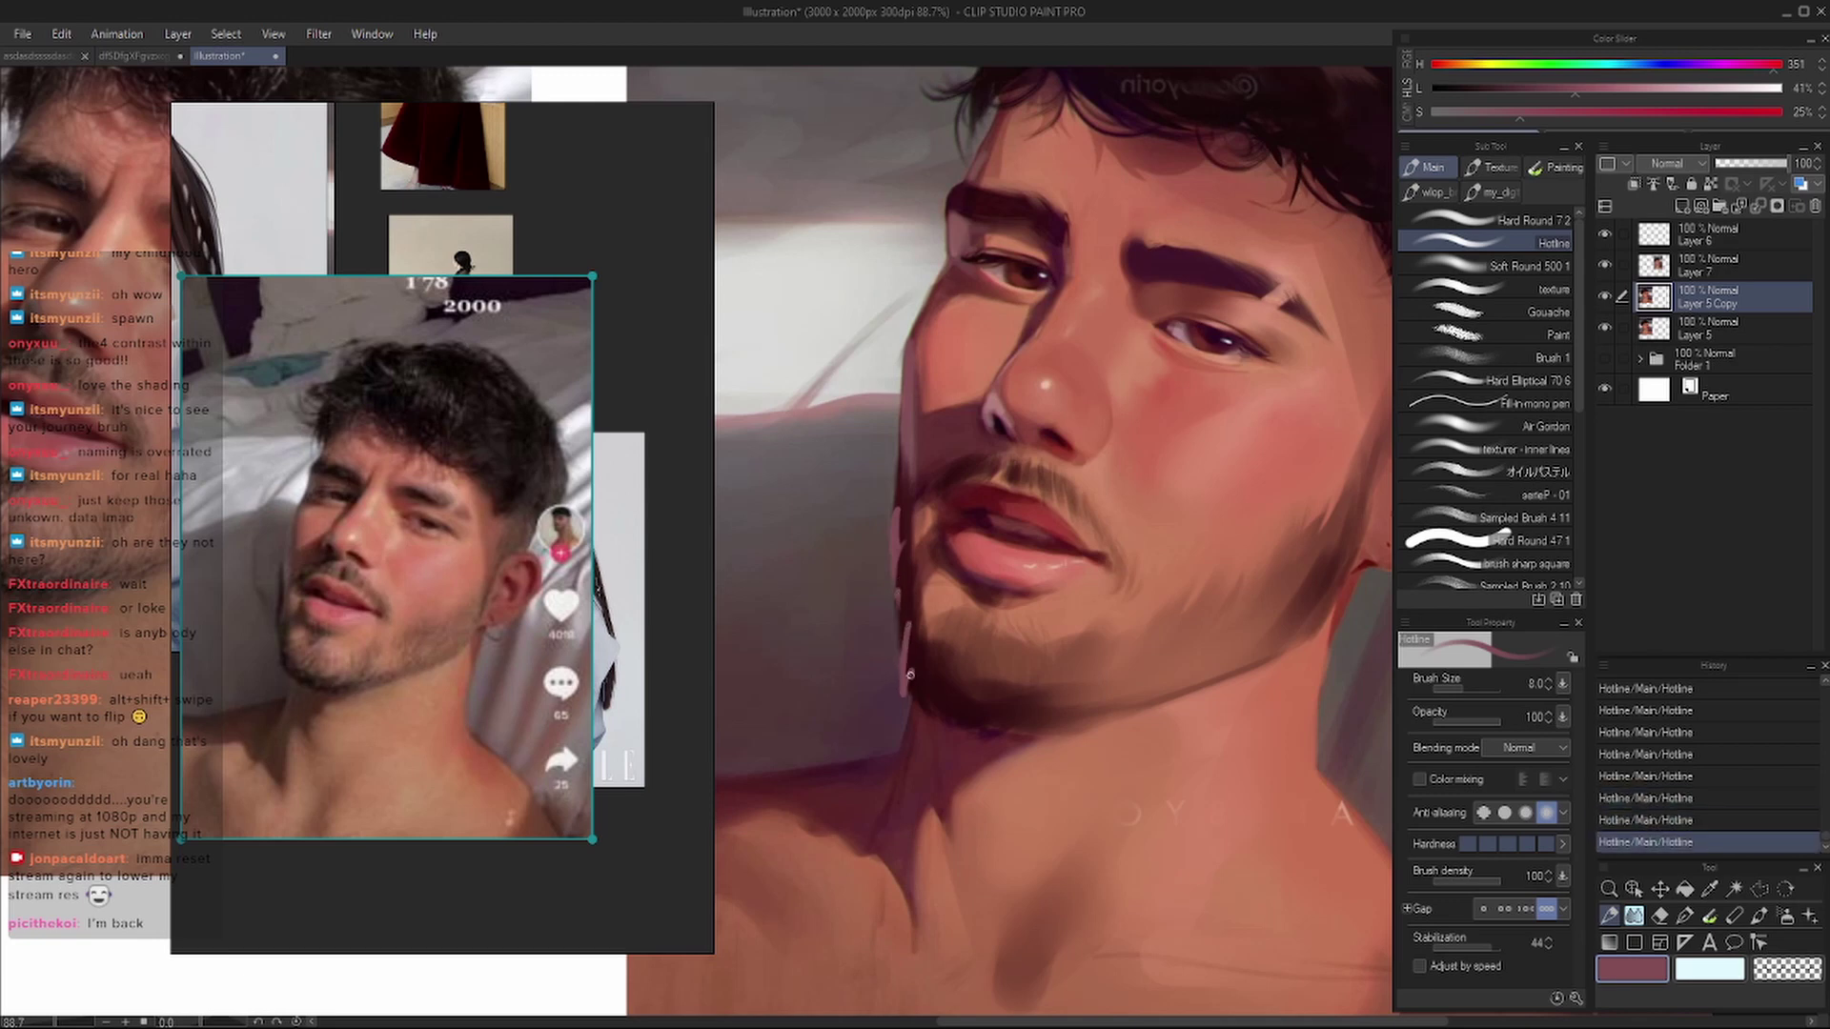
key("ctrl+z")
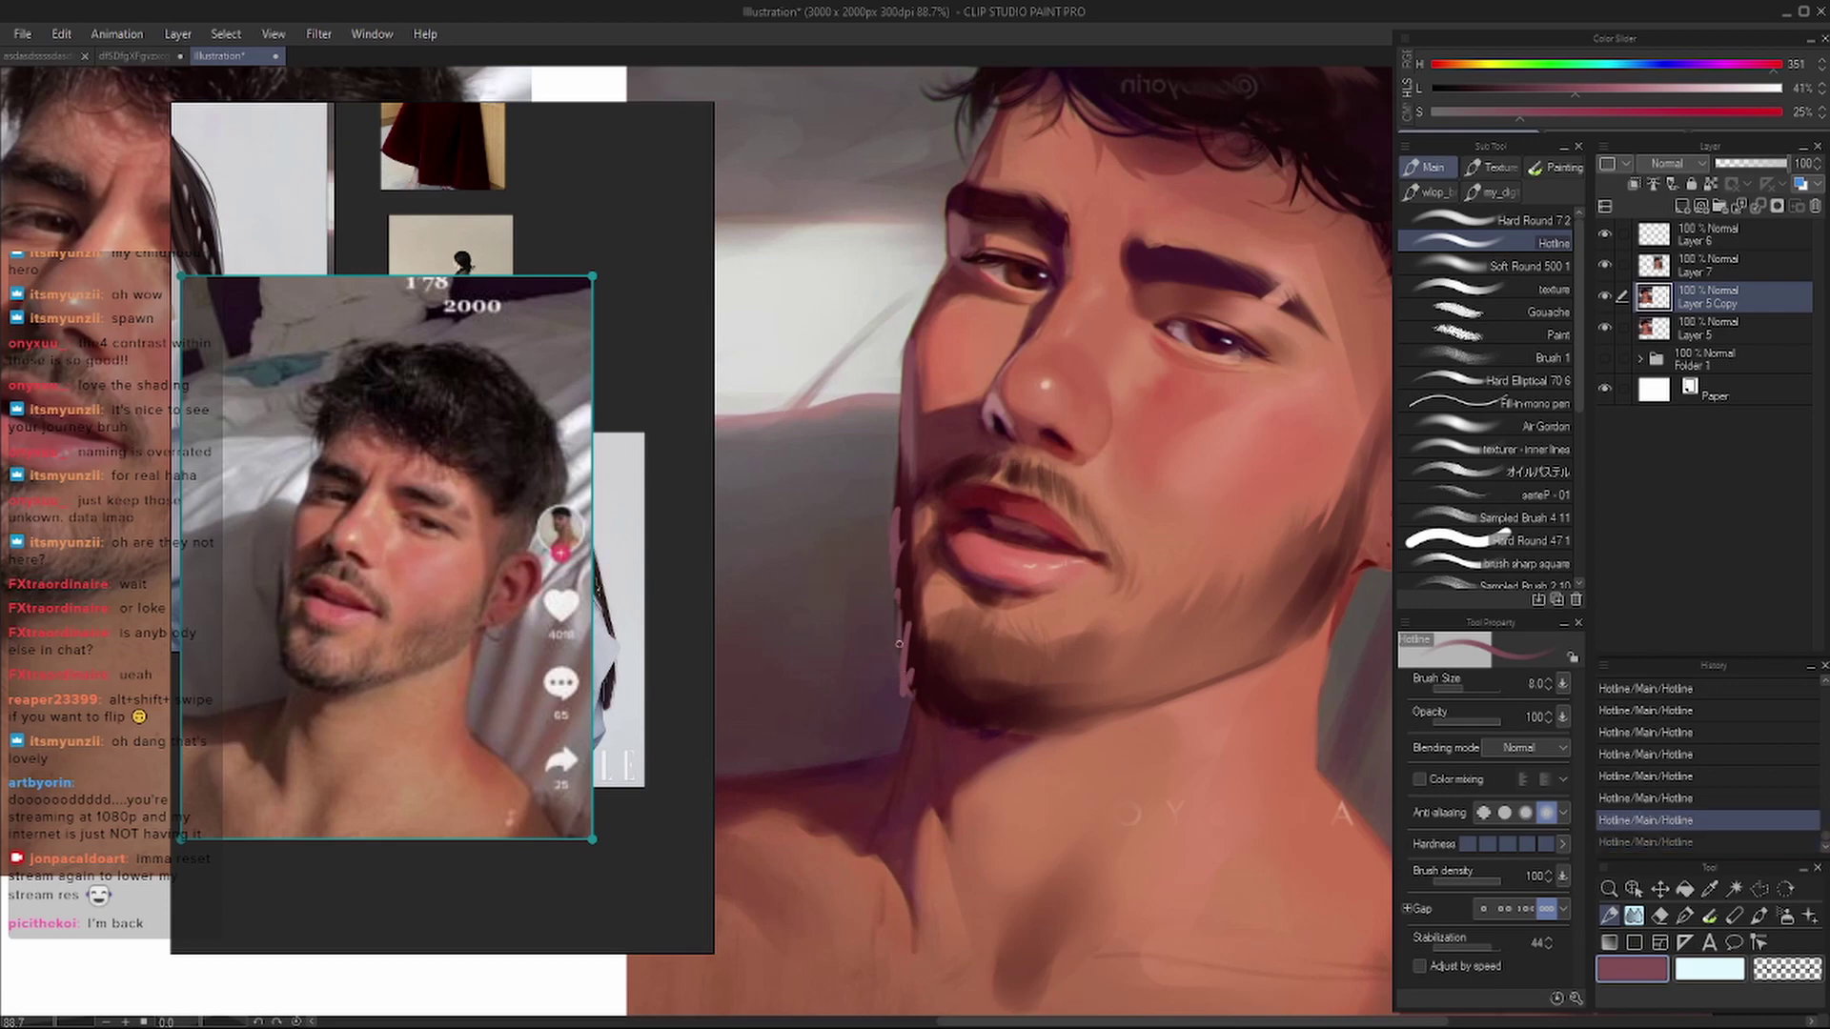
key("ctrl+y")
- Check the far jaw edge in mirrored and unmirrored views, sampling tones from the neck shadow and far cheek
scroll(898, 625, "down", 5)
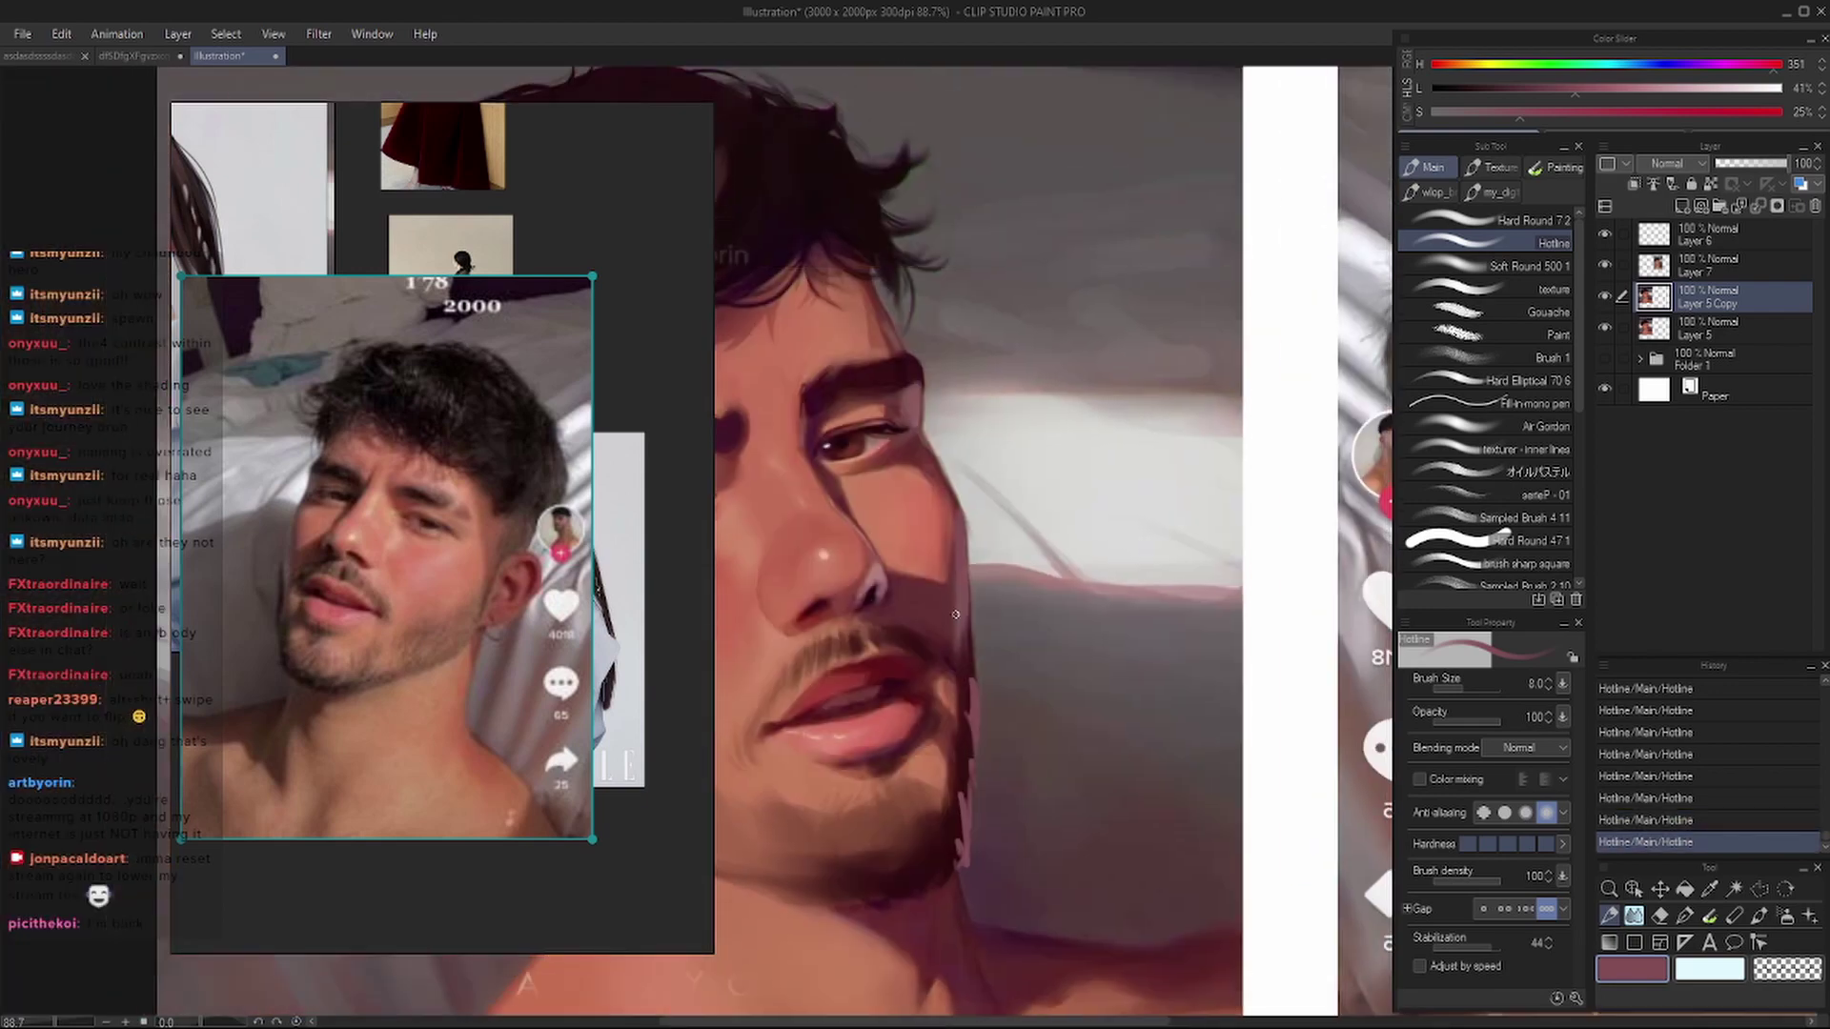
scroll(941, 540, "up", 4)
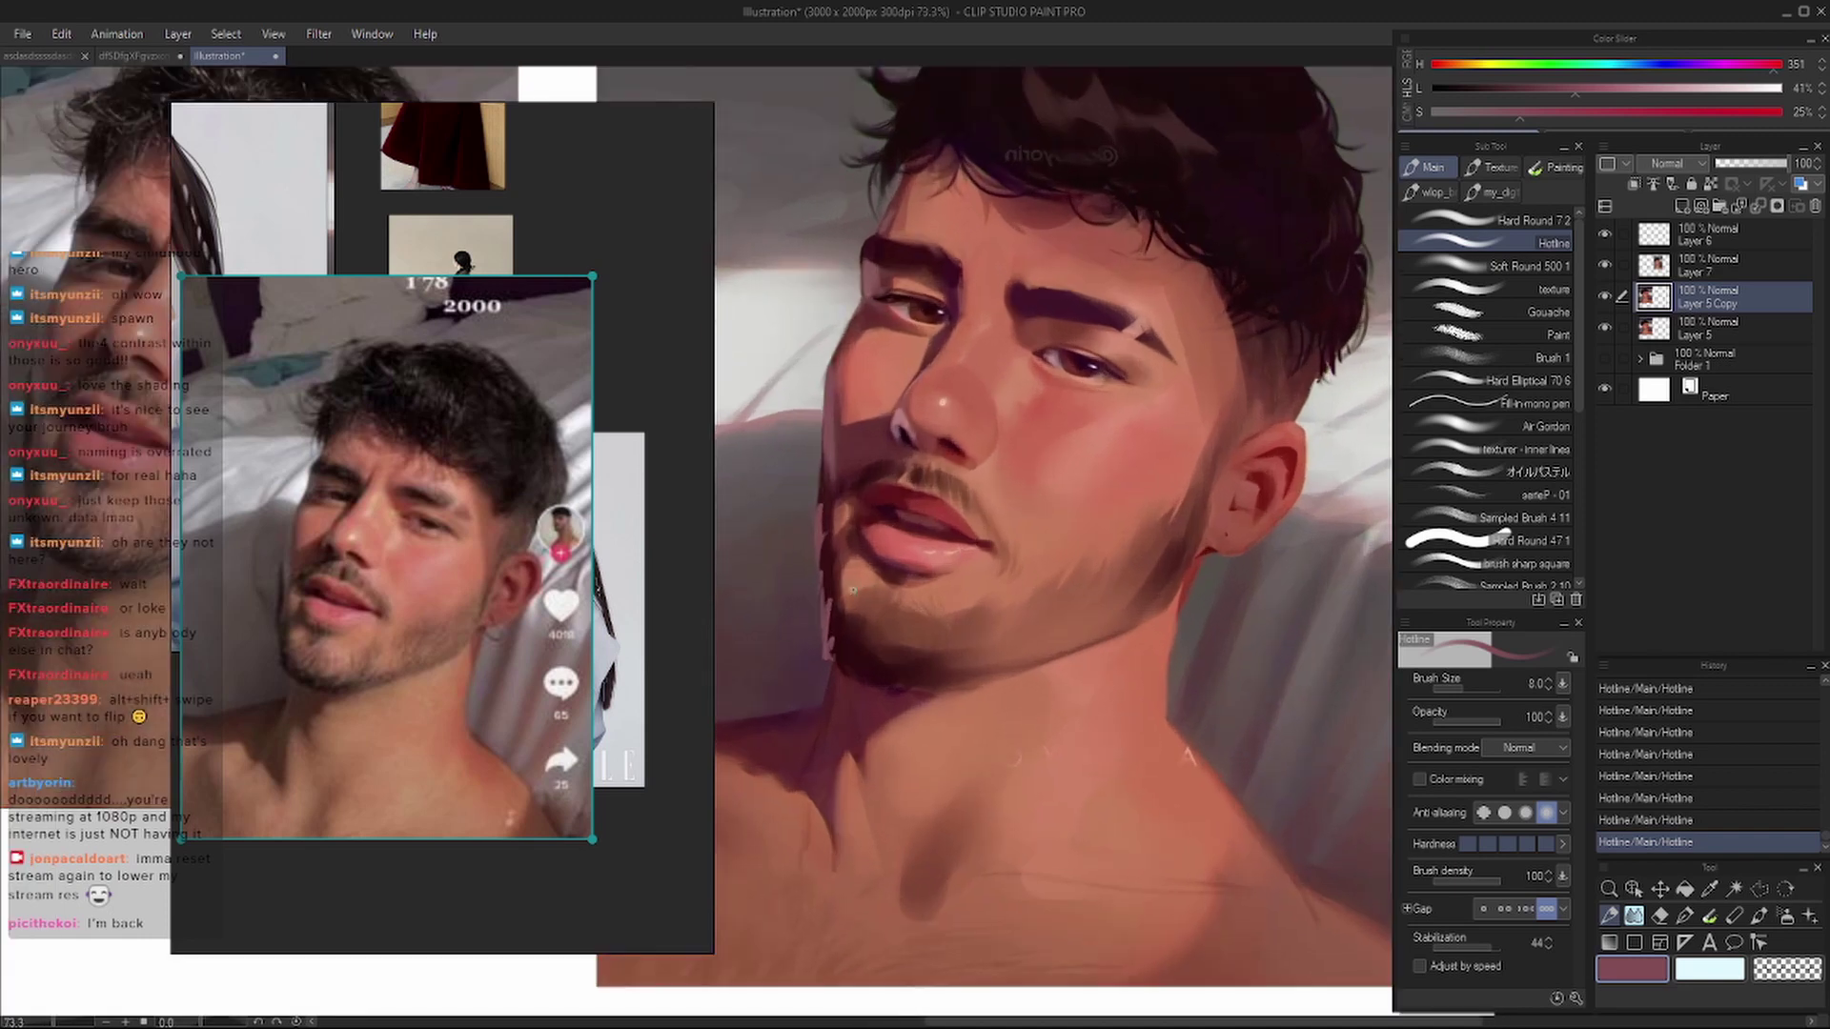
left_click(802, 666, "alt")
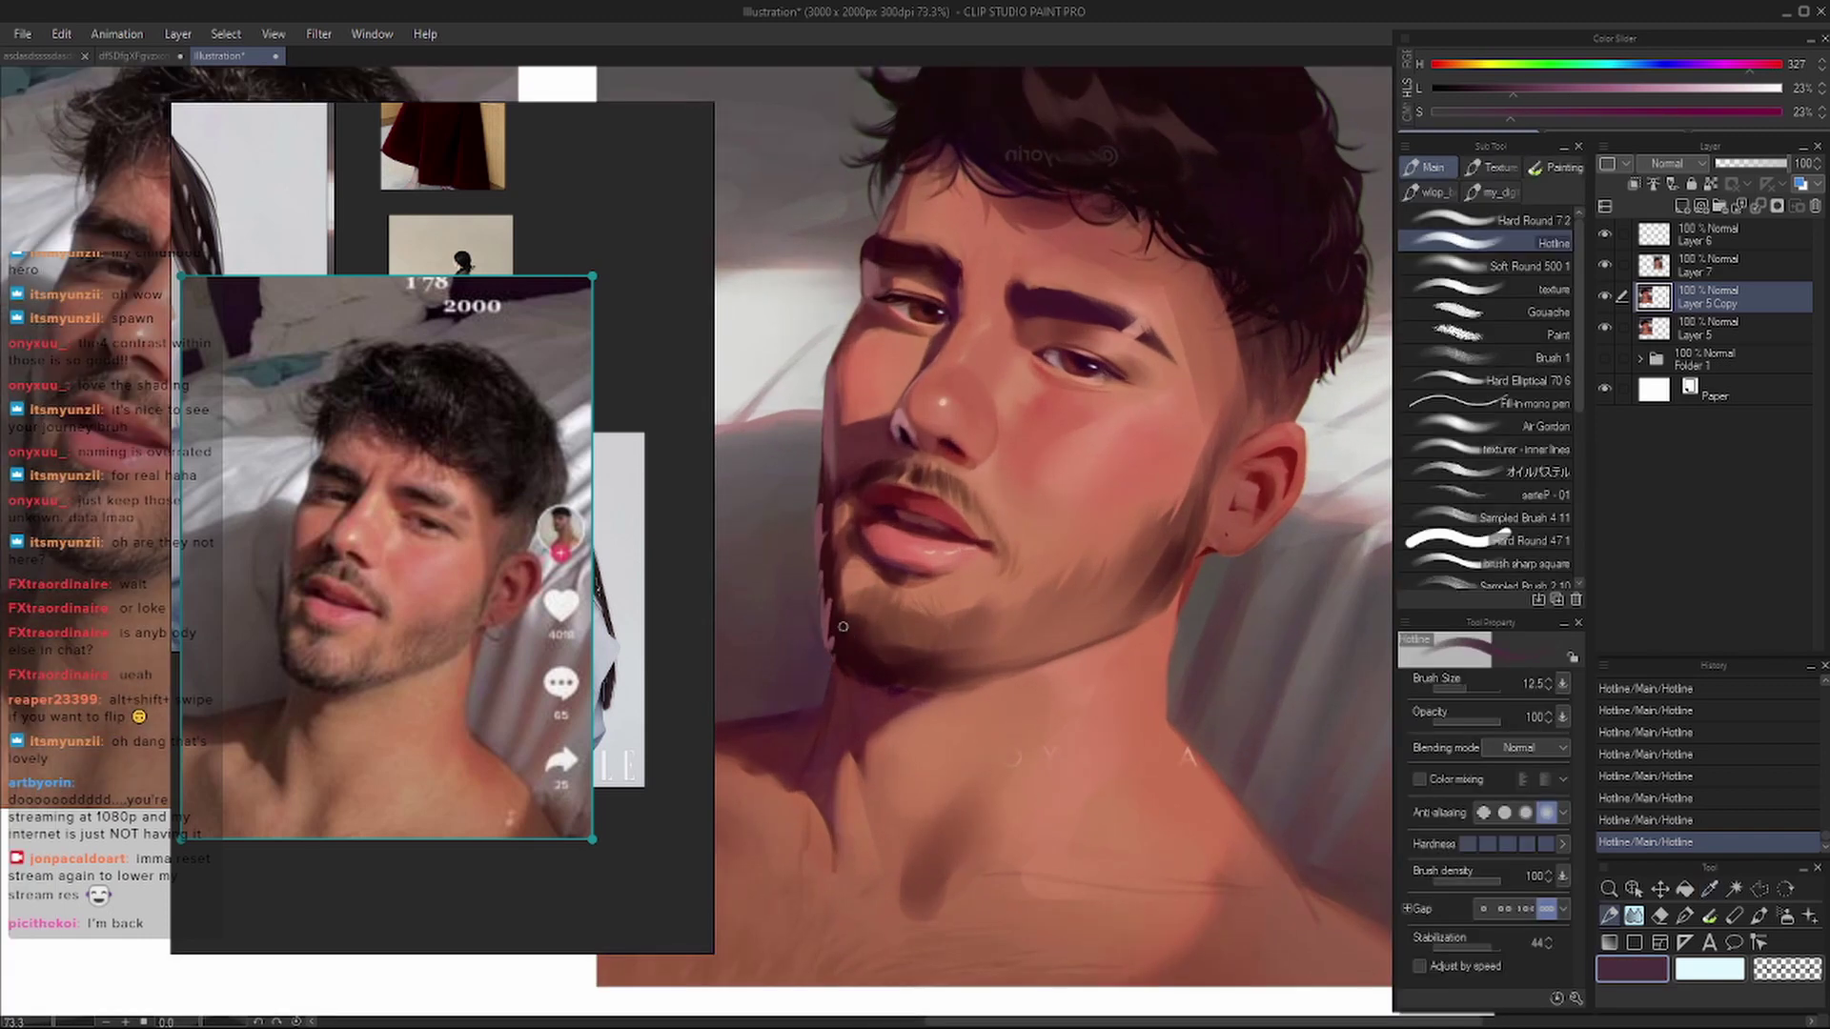
left_click(826, 488, "alt")
left_click_drag(818, 477, 997, 427)
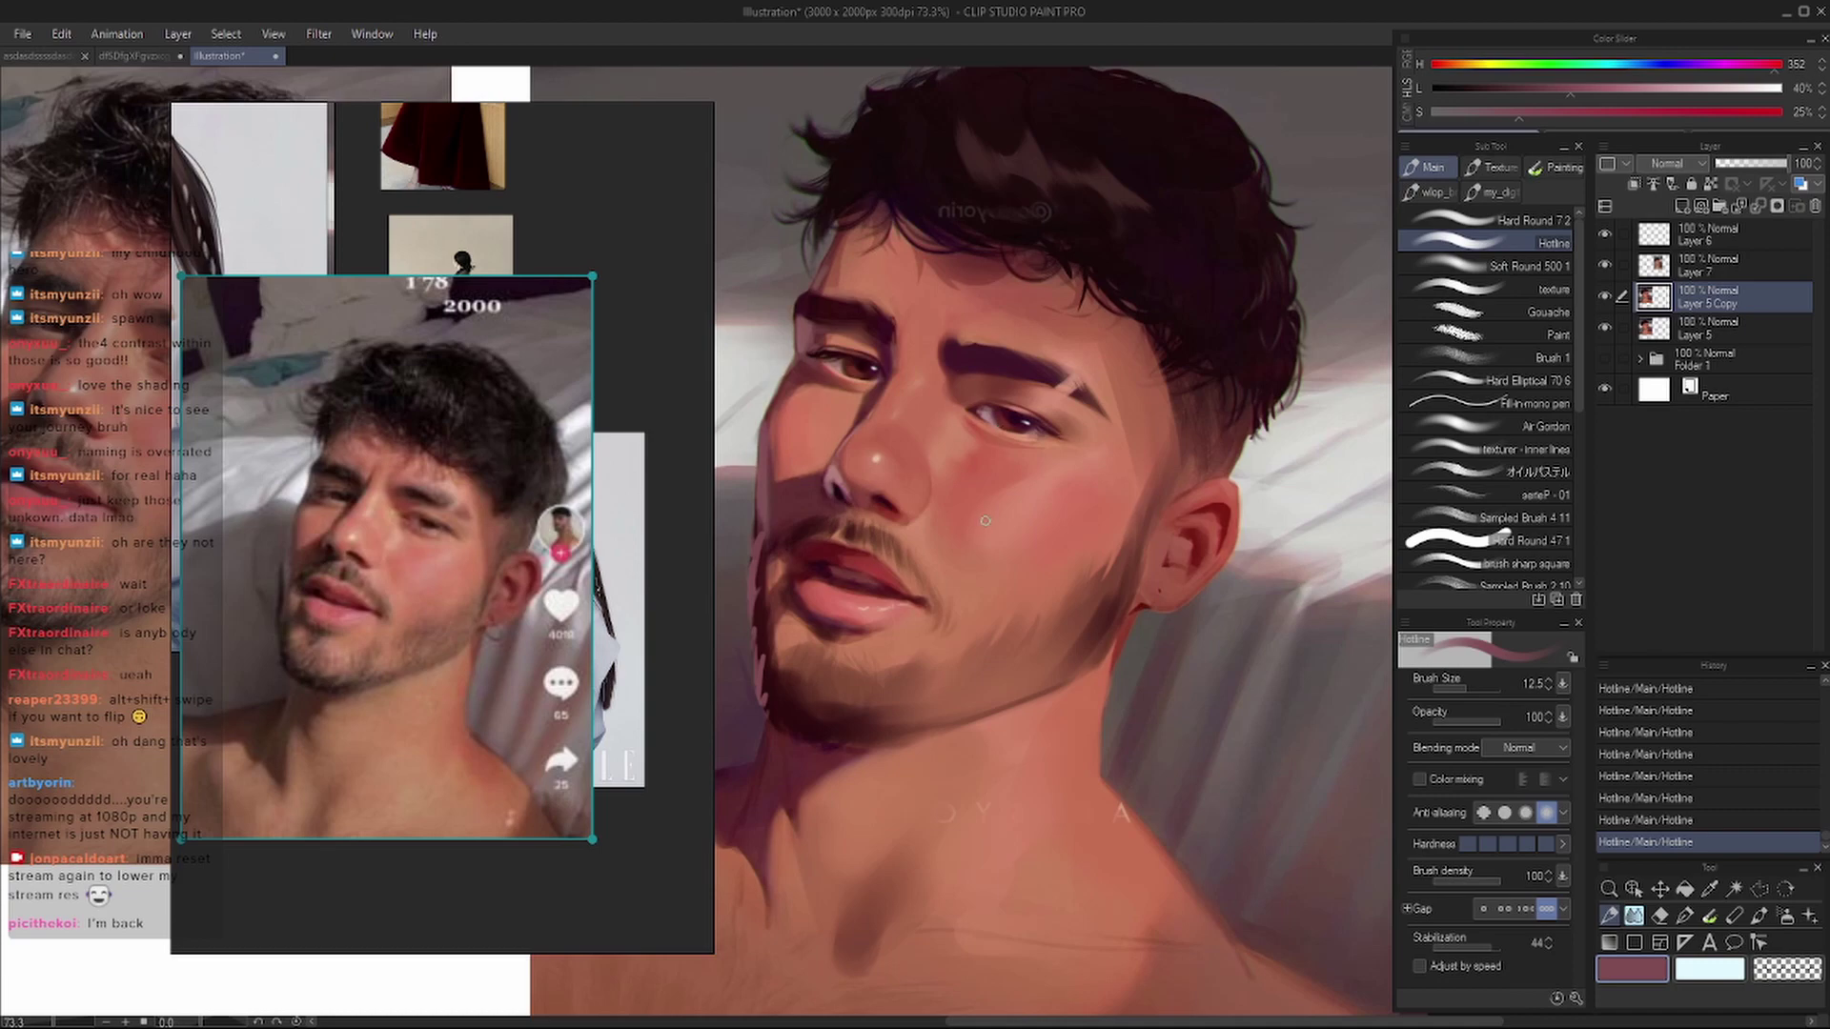
key("minus")
key("asciicircum")
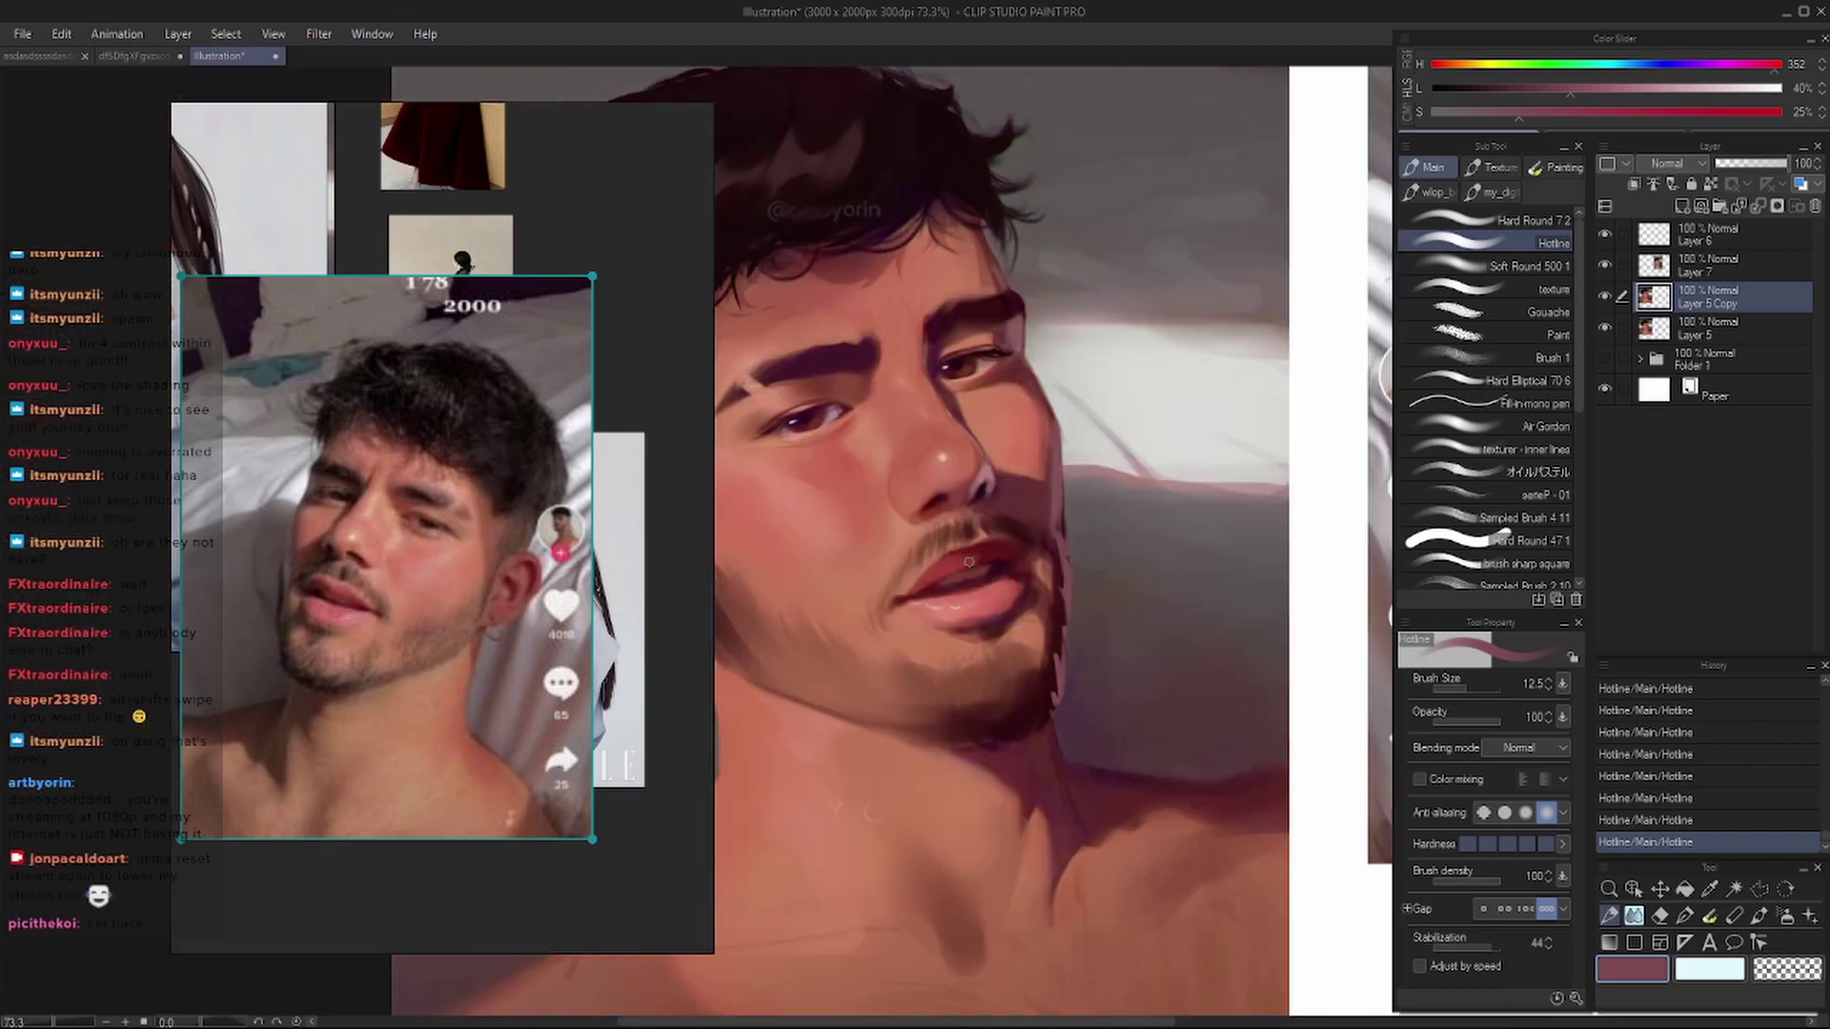
- Darken the far beard contour beside the mouth with a sampled dark red and the Hotline brush at size 35, redoing unsatisfactory strokes
scroll(954, 496, "up", 5)
left_click_drag(943, 515, 1115, 481)
left_click_drag(875, 246, 882, 701)
left_click(877, 522, "alt")
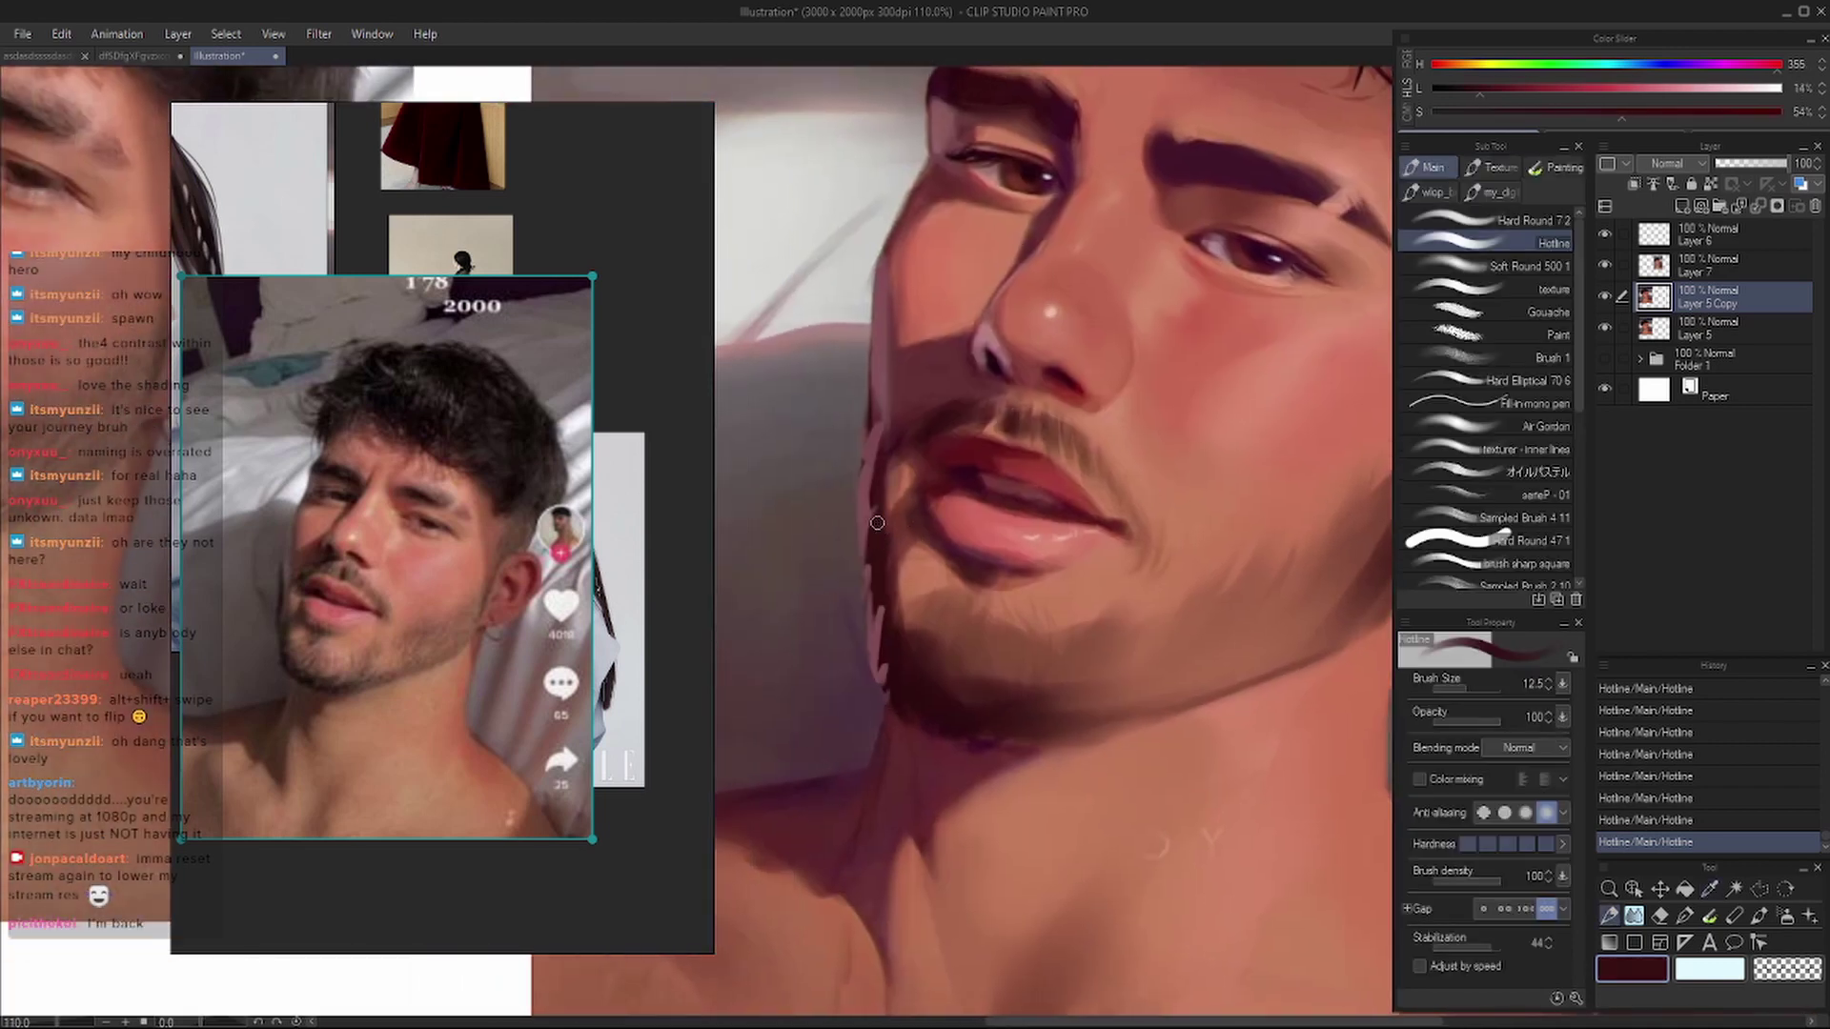
key("bracketright")
left_click_drag(870, 391, 891, 653)
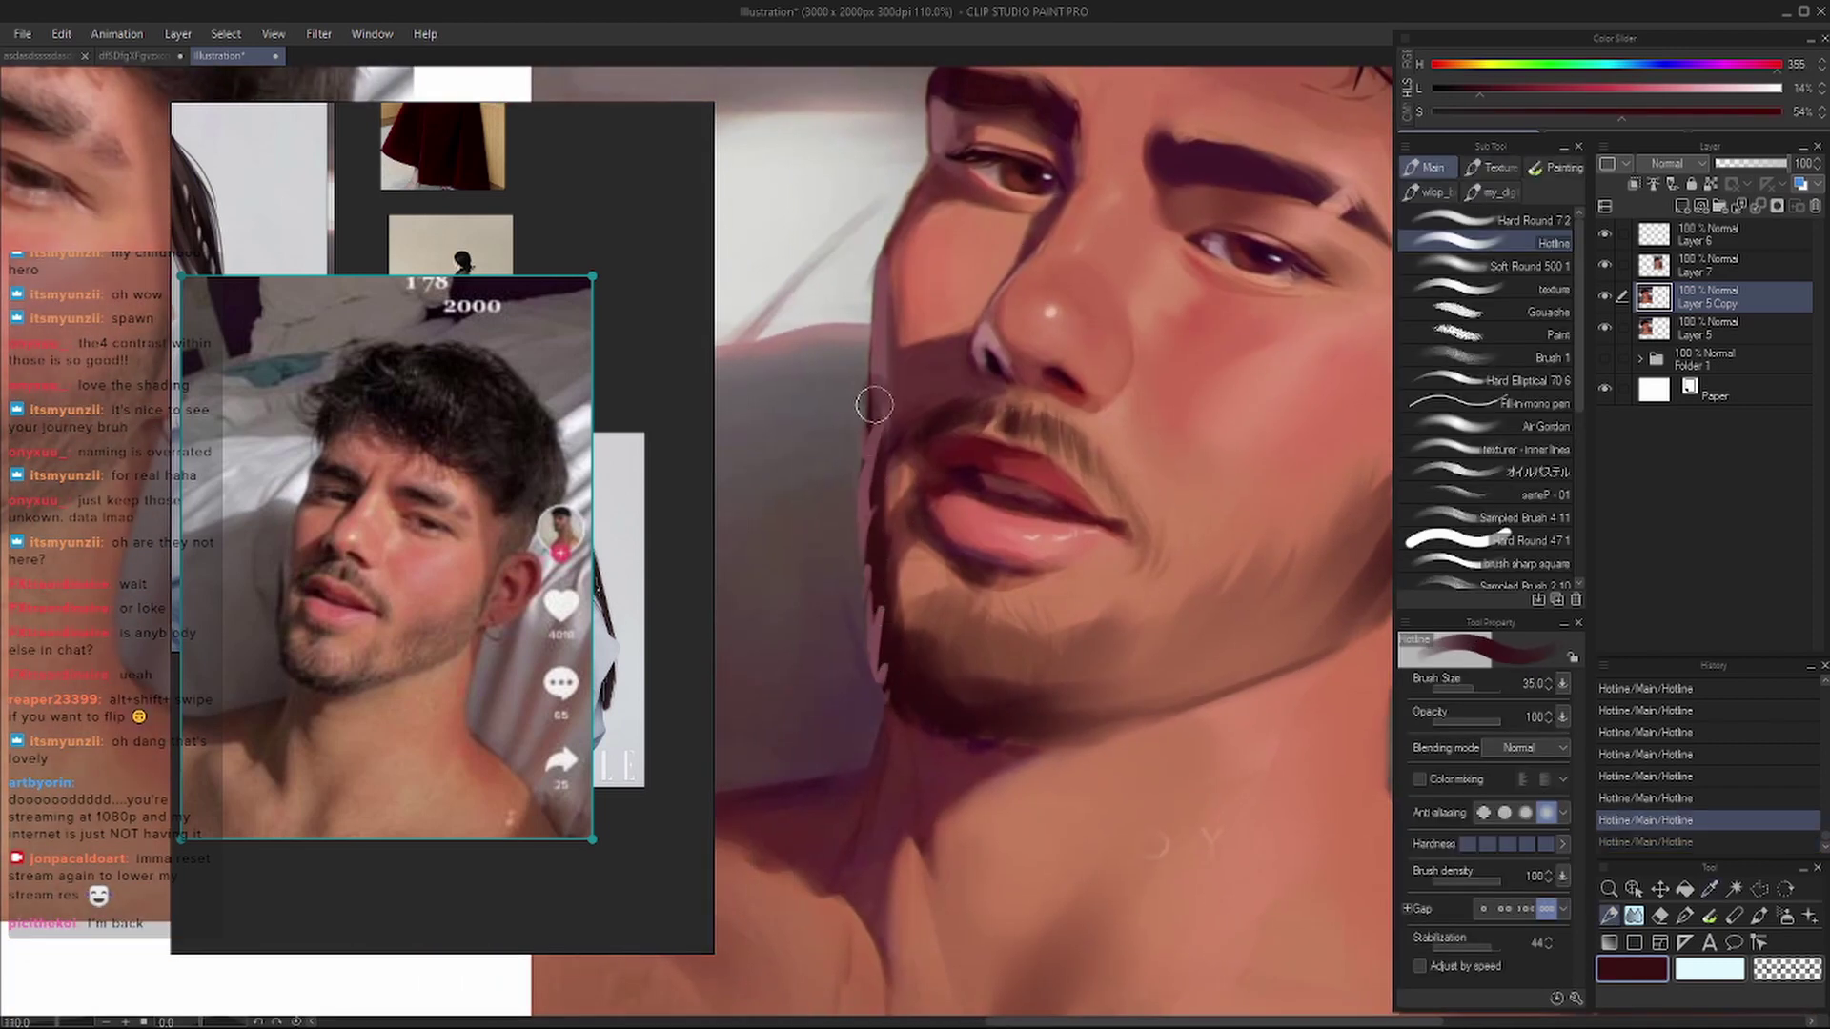
mouse_move(862, 396)
left_mouse_down()
mouse_move(897, 710)
mouse_move(871, 407)
mouse_move(886, 652)
left_mouse_up()
key("ctrl+z")
key("ctrl+z")
left_click_drag(864, 429, 886, 689)
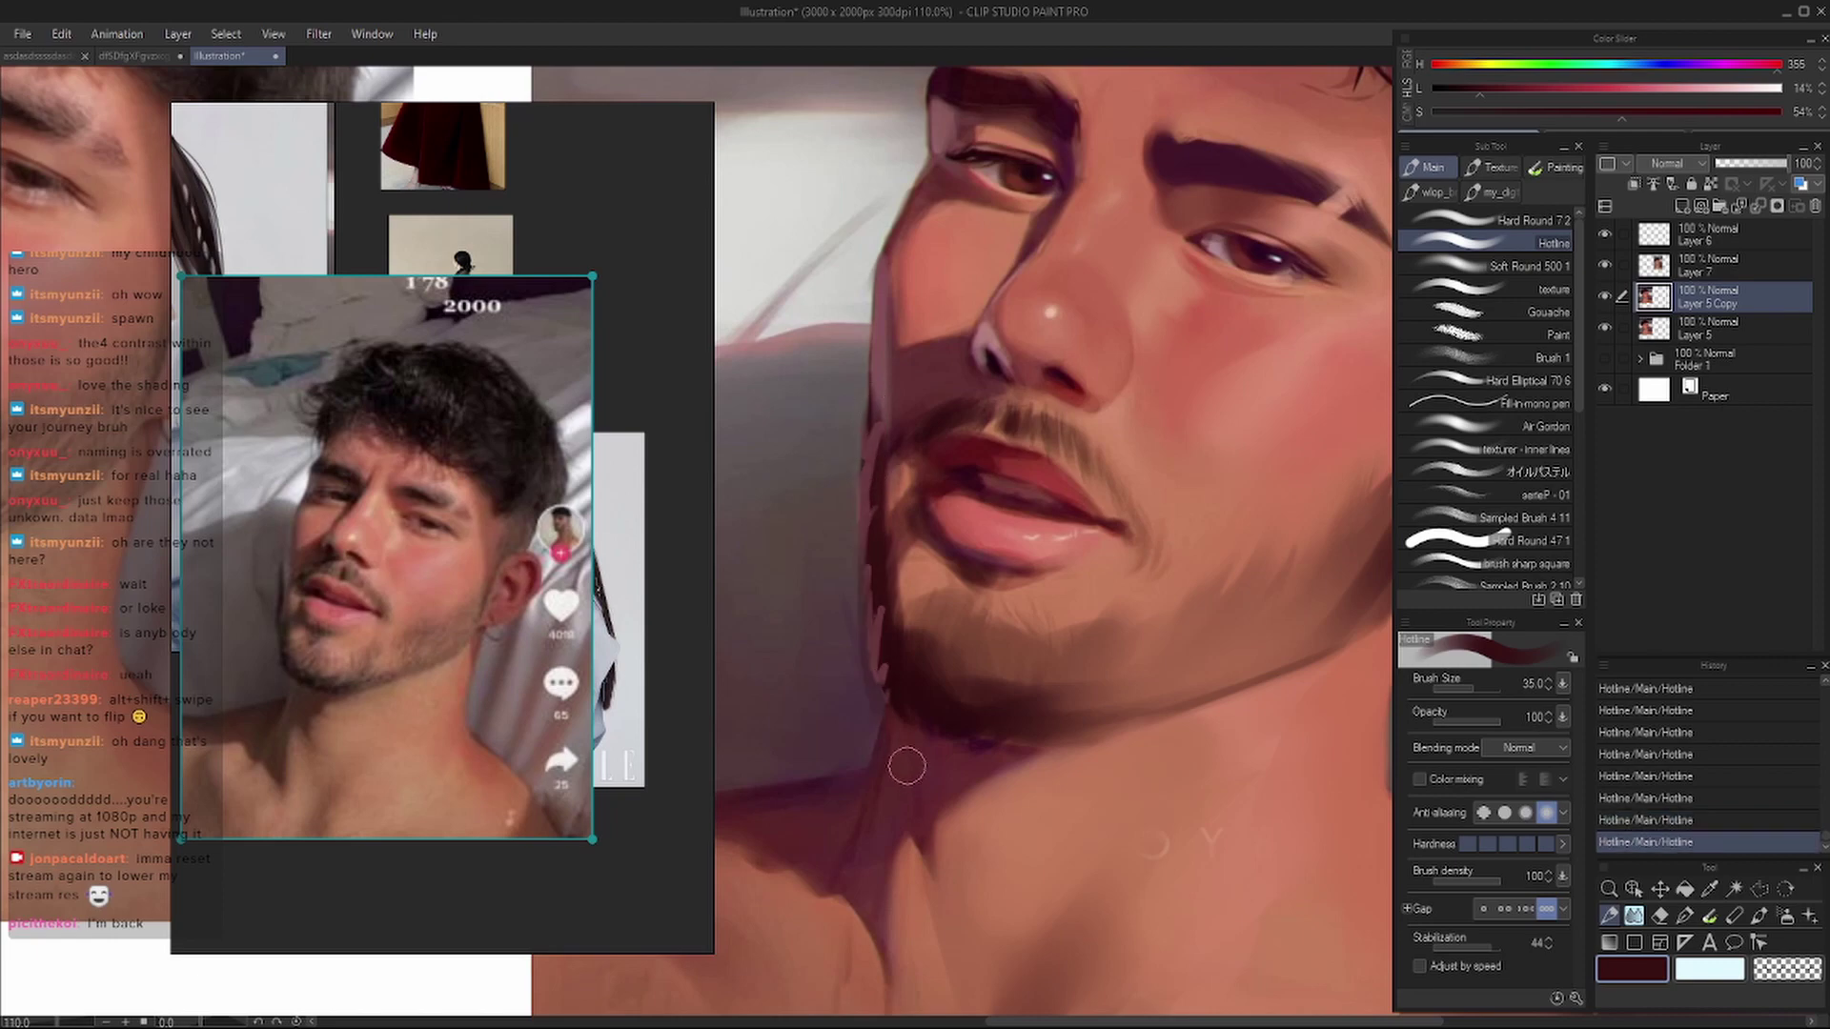
key("ctrl+z")
left_click_drag(878, 417, 887, 716)
scroll(888, 654, "down", 6)
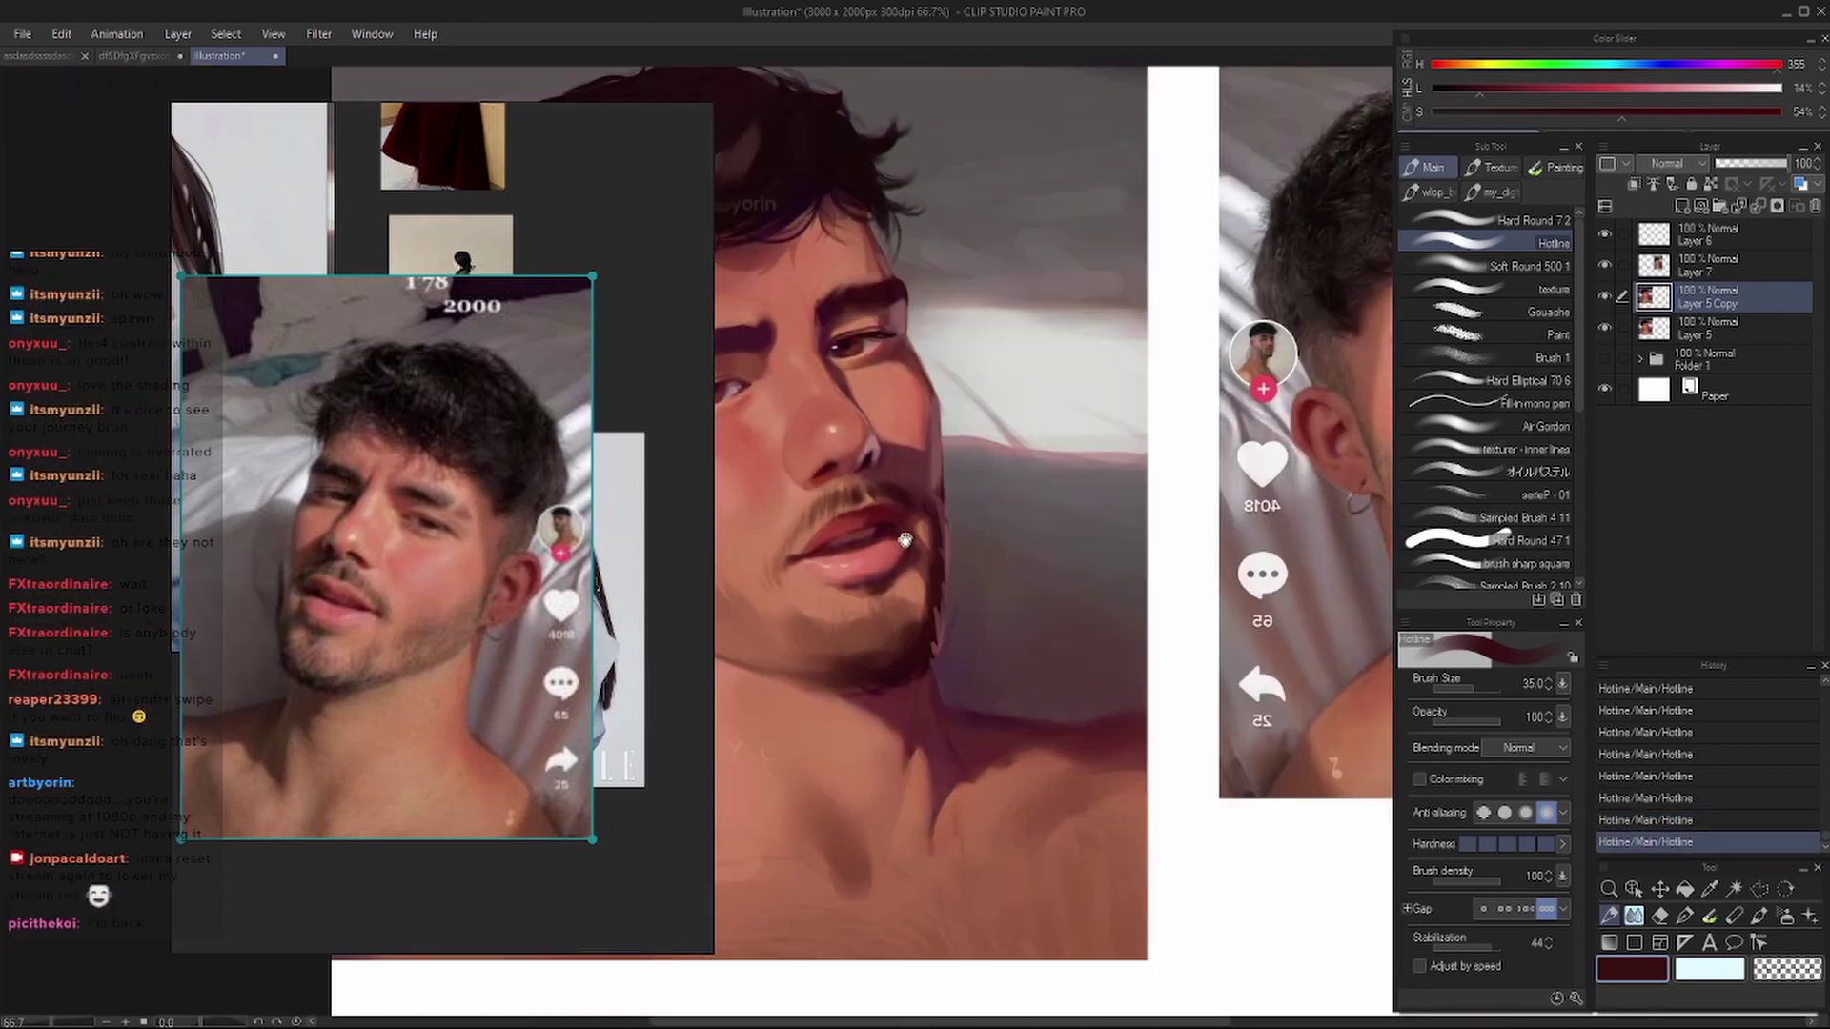
- Soften the far beard edge beside the lips with the Soft Round 500 1 brush at size 40 in a sampled dark red
scroll(963, 537, "up", 3)
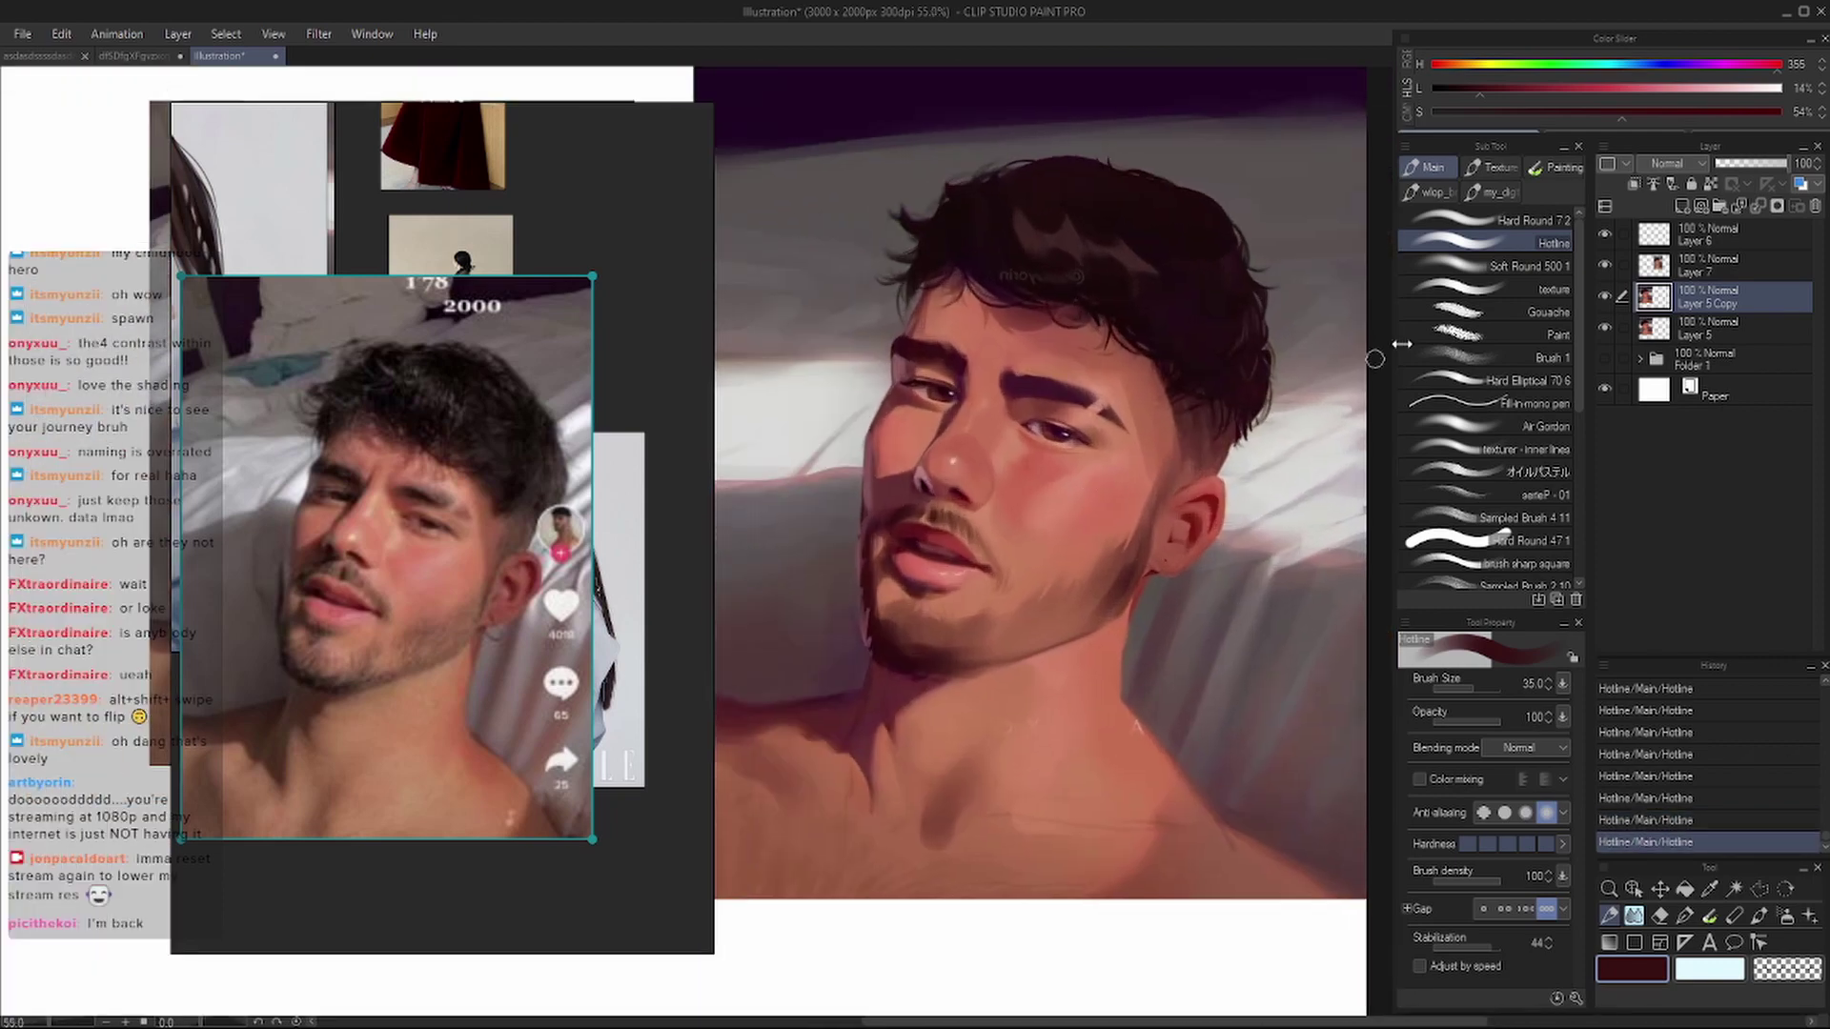
scroll(697, 515, "up", 2)
key("i")
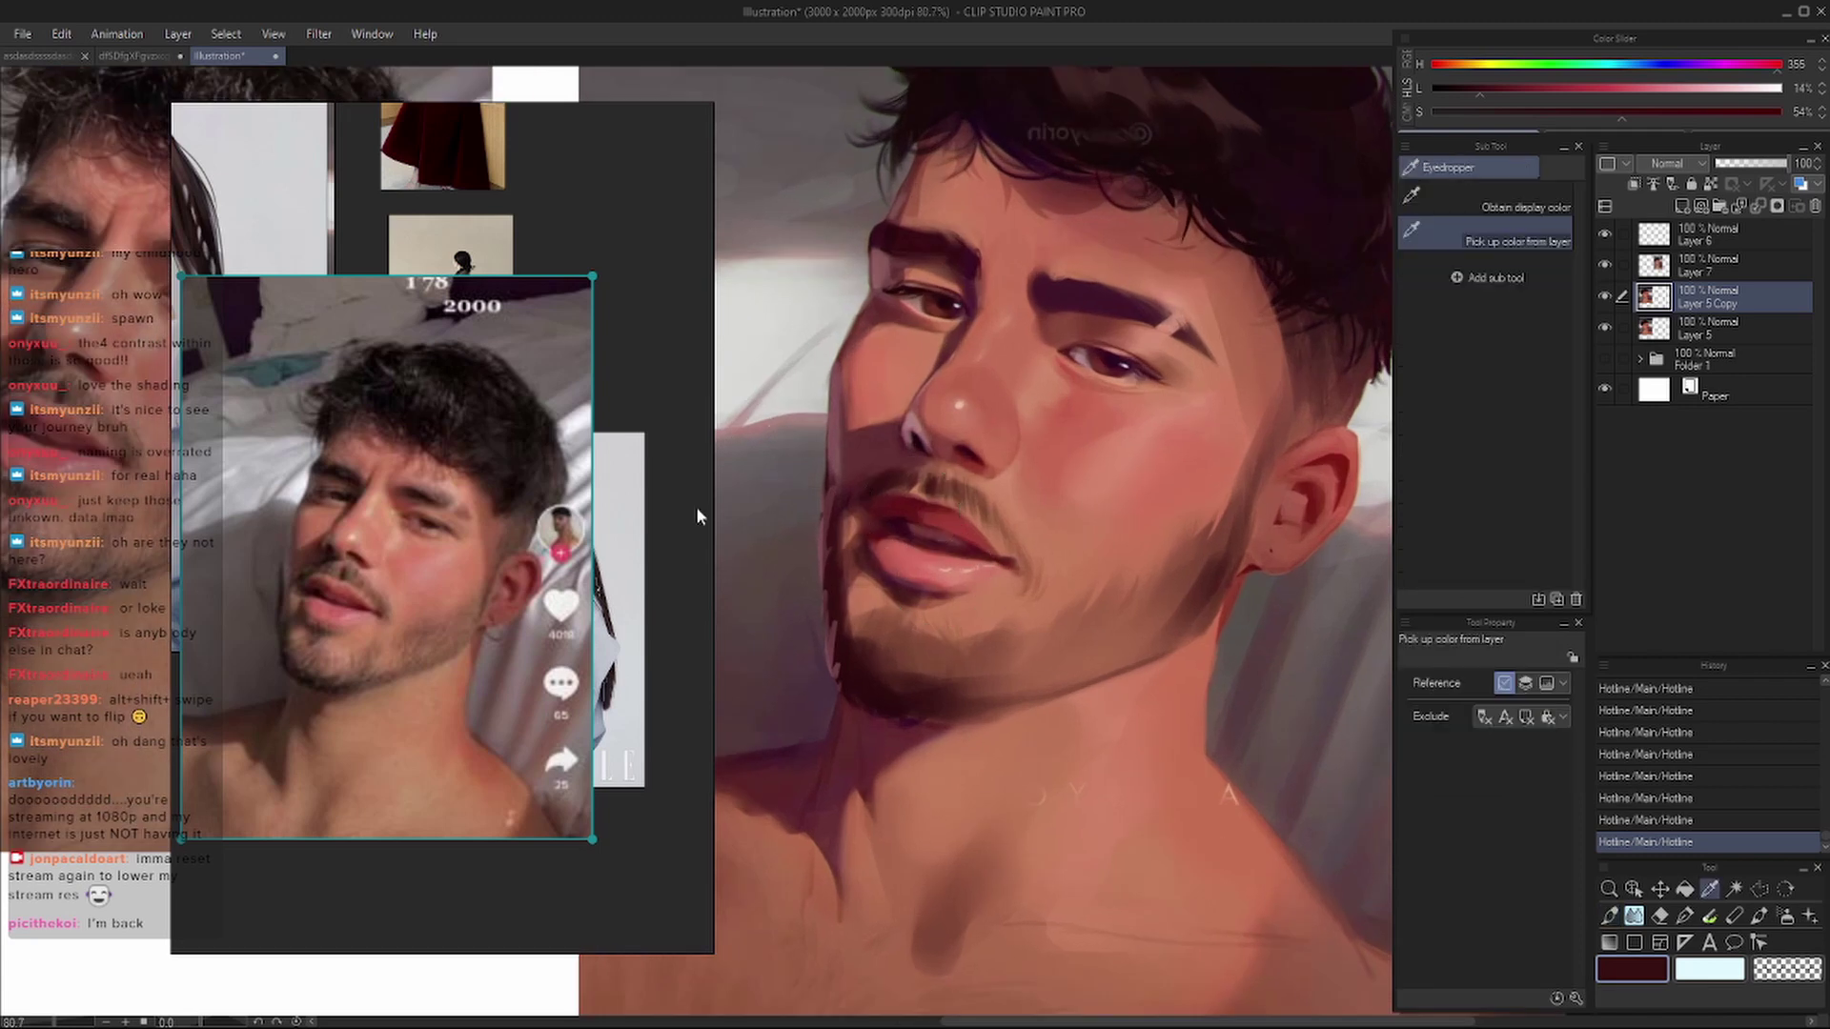
left_click(850, 536)
key("b")
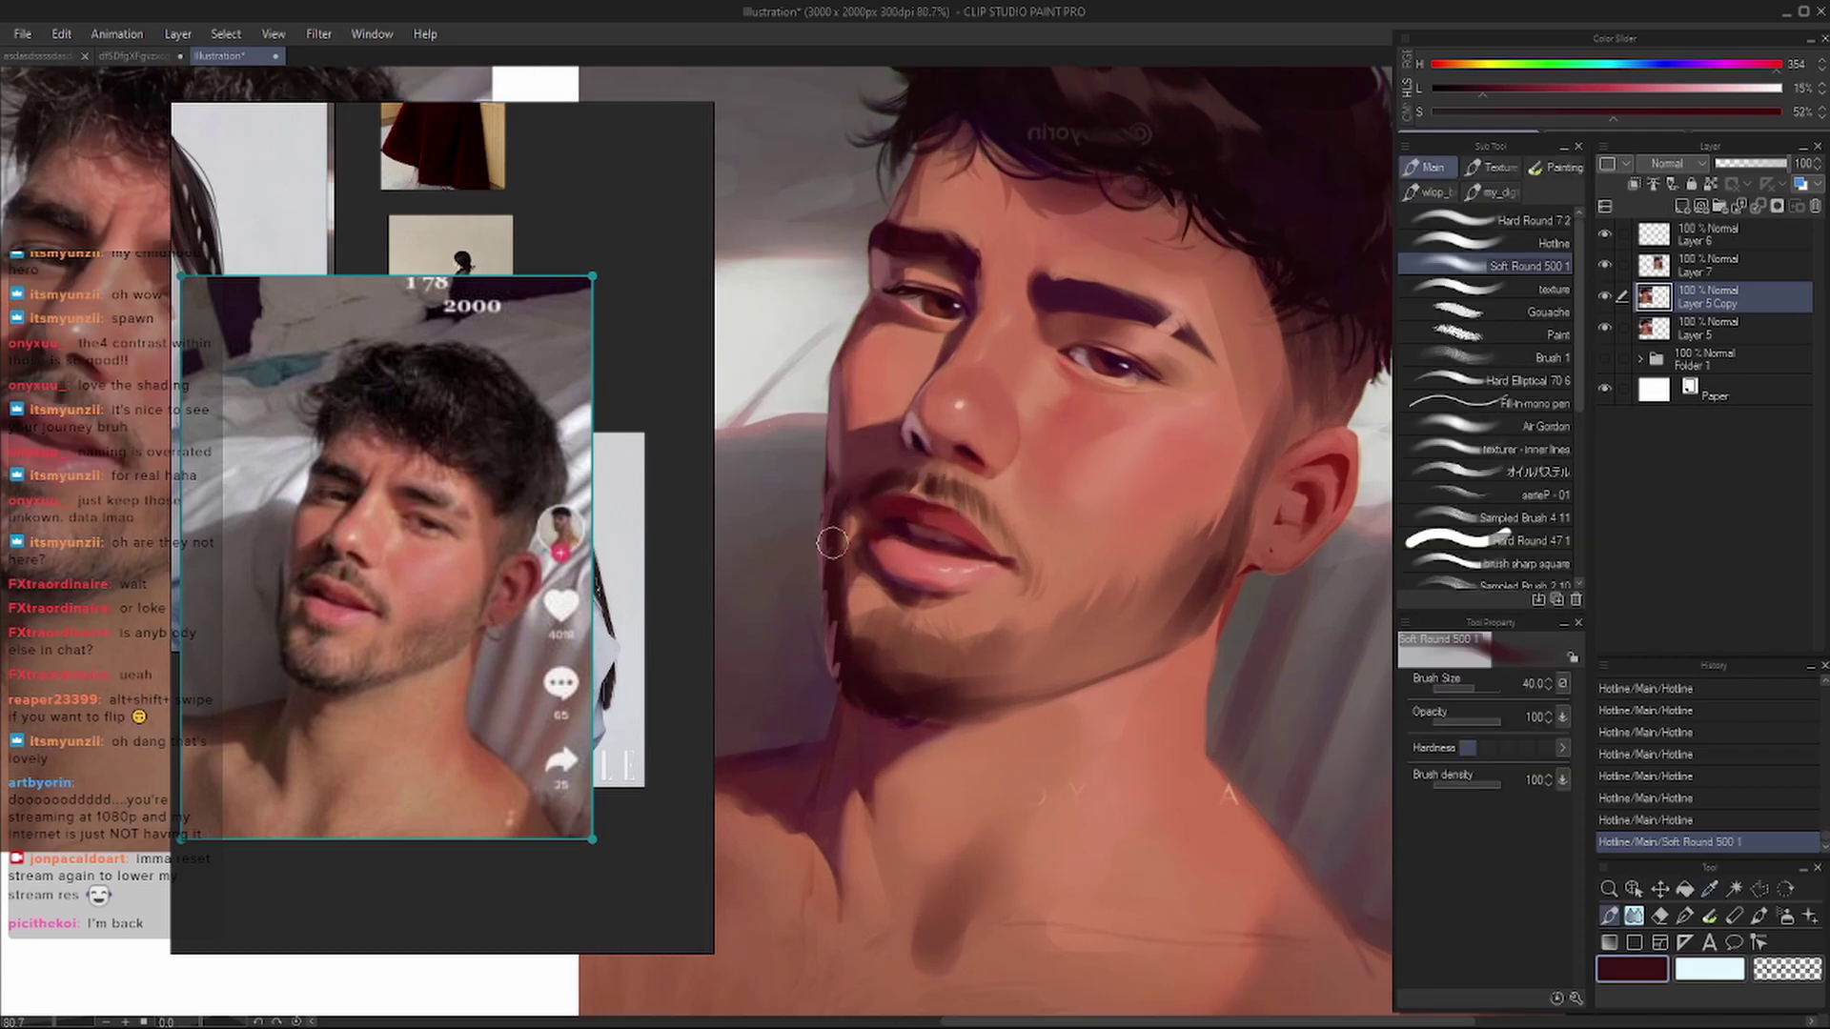
- Touch up the shadowed jaw edge with the Soft Round 500 1 brush and compare Layer 5 Copy against the original portrait
left_click(846, 690)
left_click(850, 692)
left_click(1604, 297)
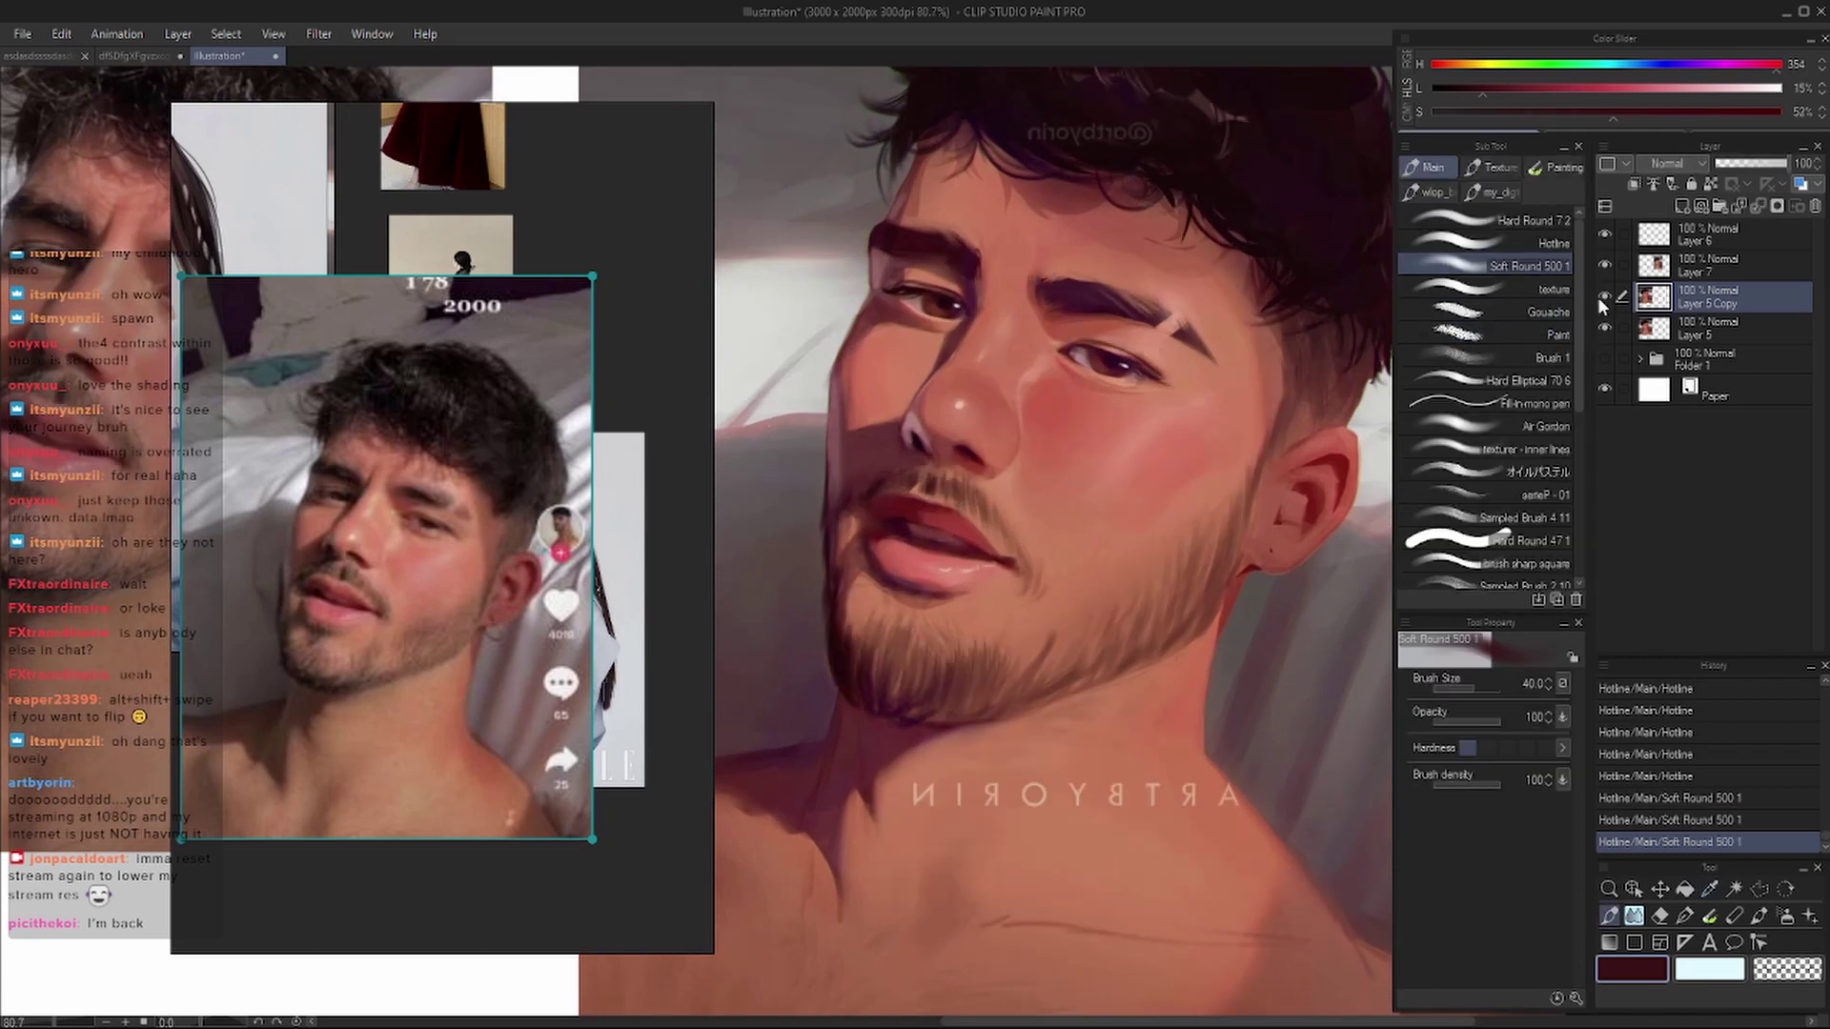
scroll(935, 343, "down", 4)
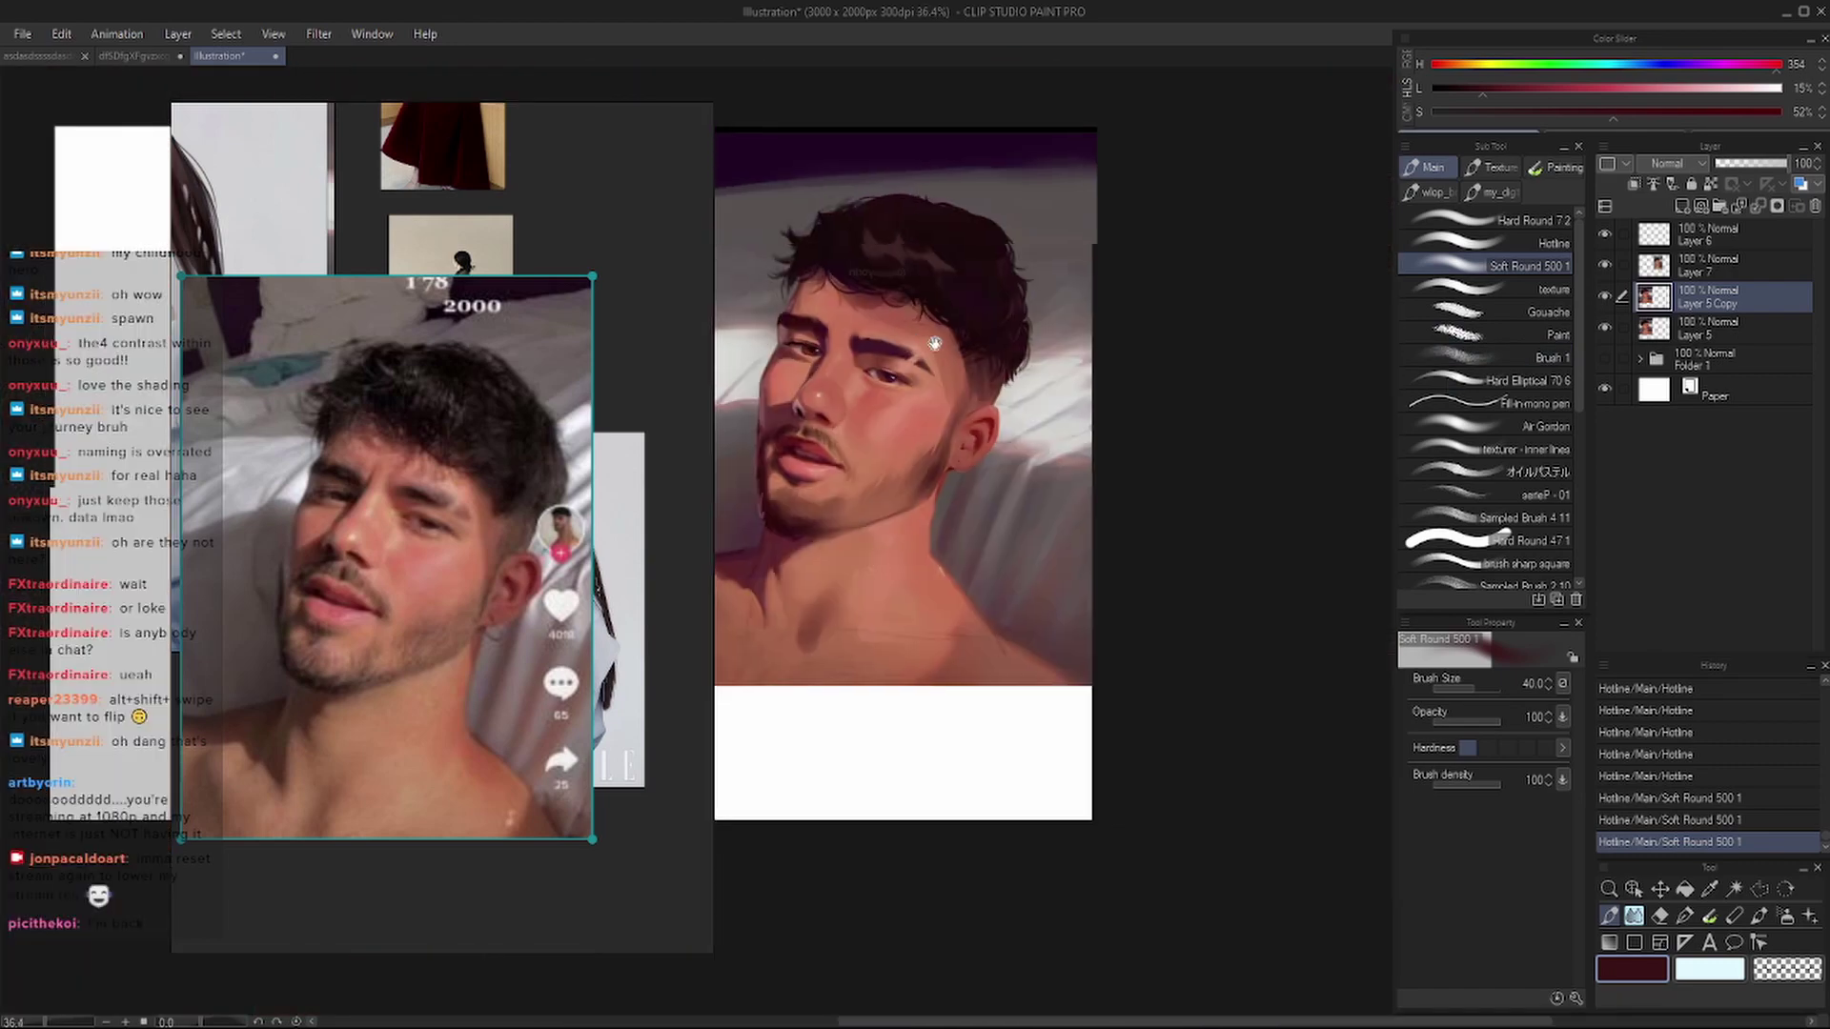
scroll(935, 343, "up", 5)
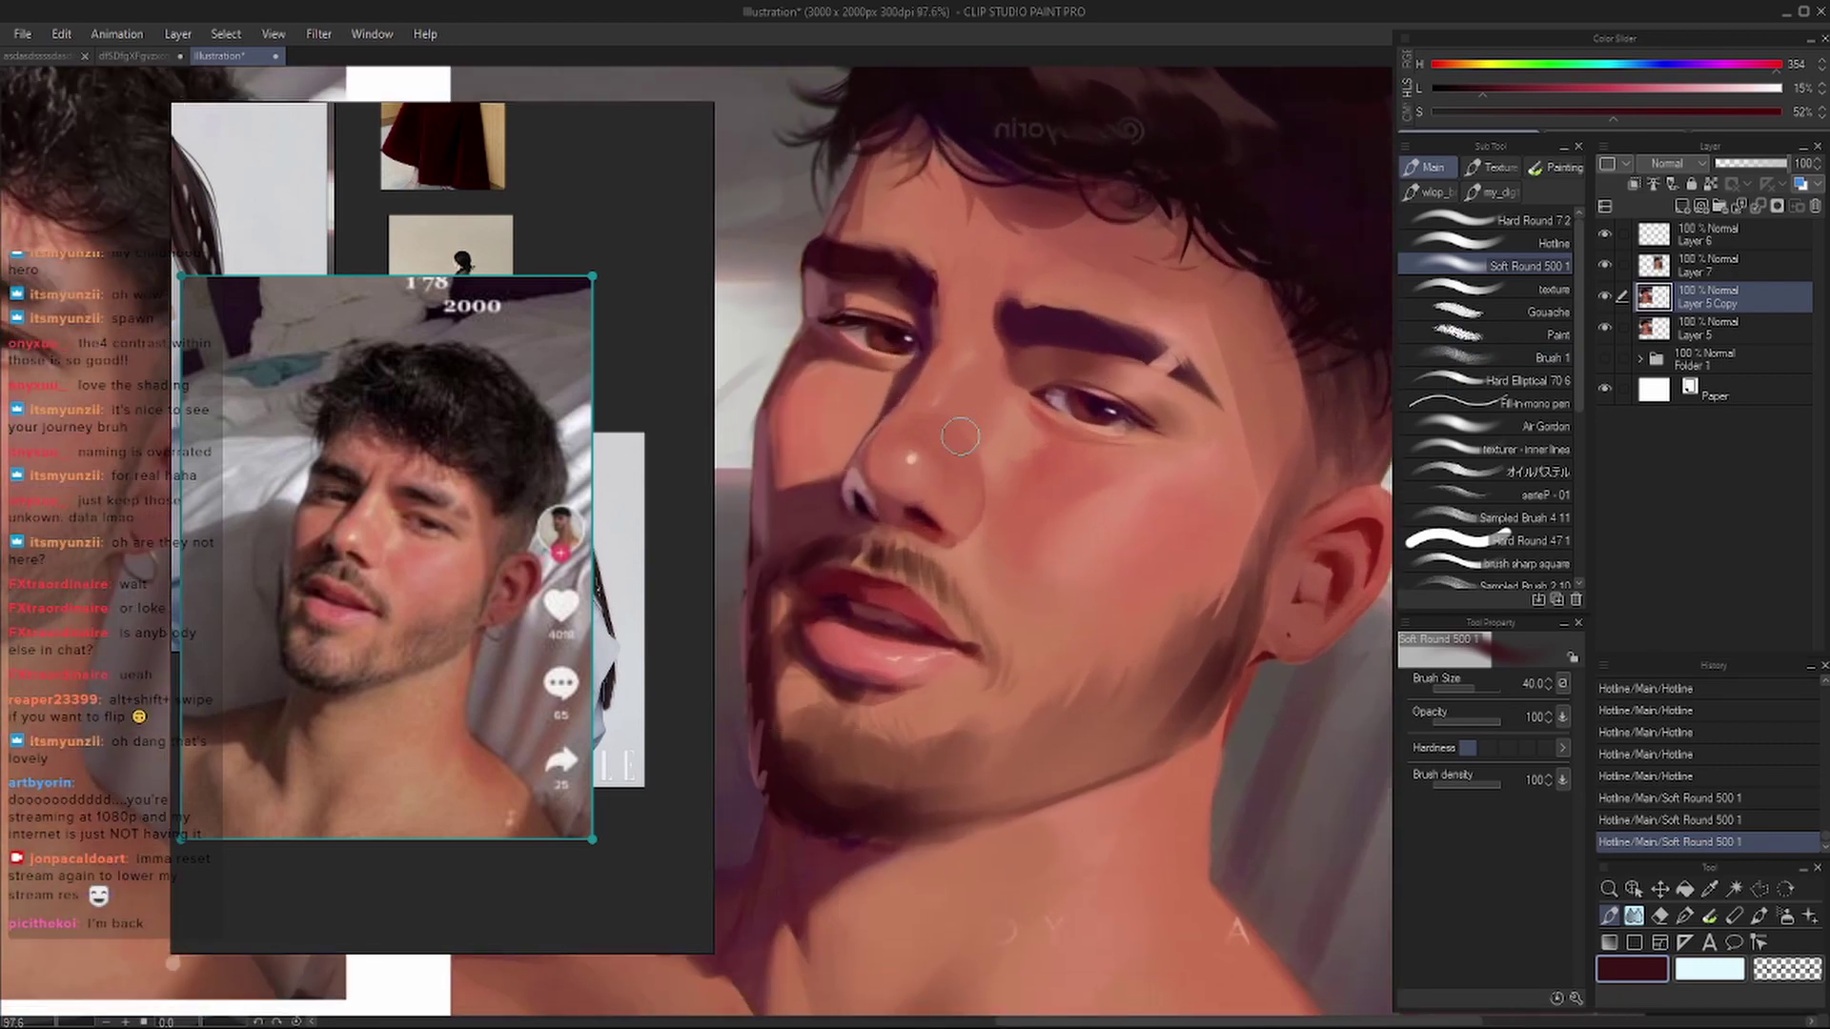
- Undo the last stroke and paint soft dark shading at the outer corner of the eye with the brush at size 20
key("ctrl+z")
mouse_move(1049, 389)
left_mouse_down()
mouse_move(1125, 400)
mouse_move(1038, 397)
mouse_move(1148, 427)
left_mouse_up()
key("ctrl+z")
key("bracketleft")
left_click_drag(1130, 421, 1147, 429)
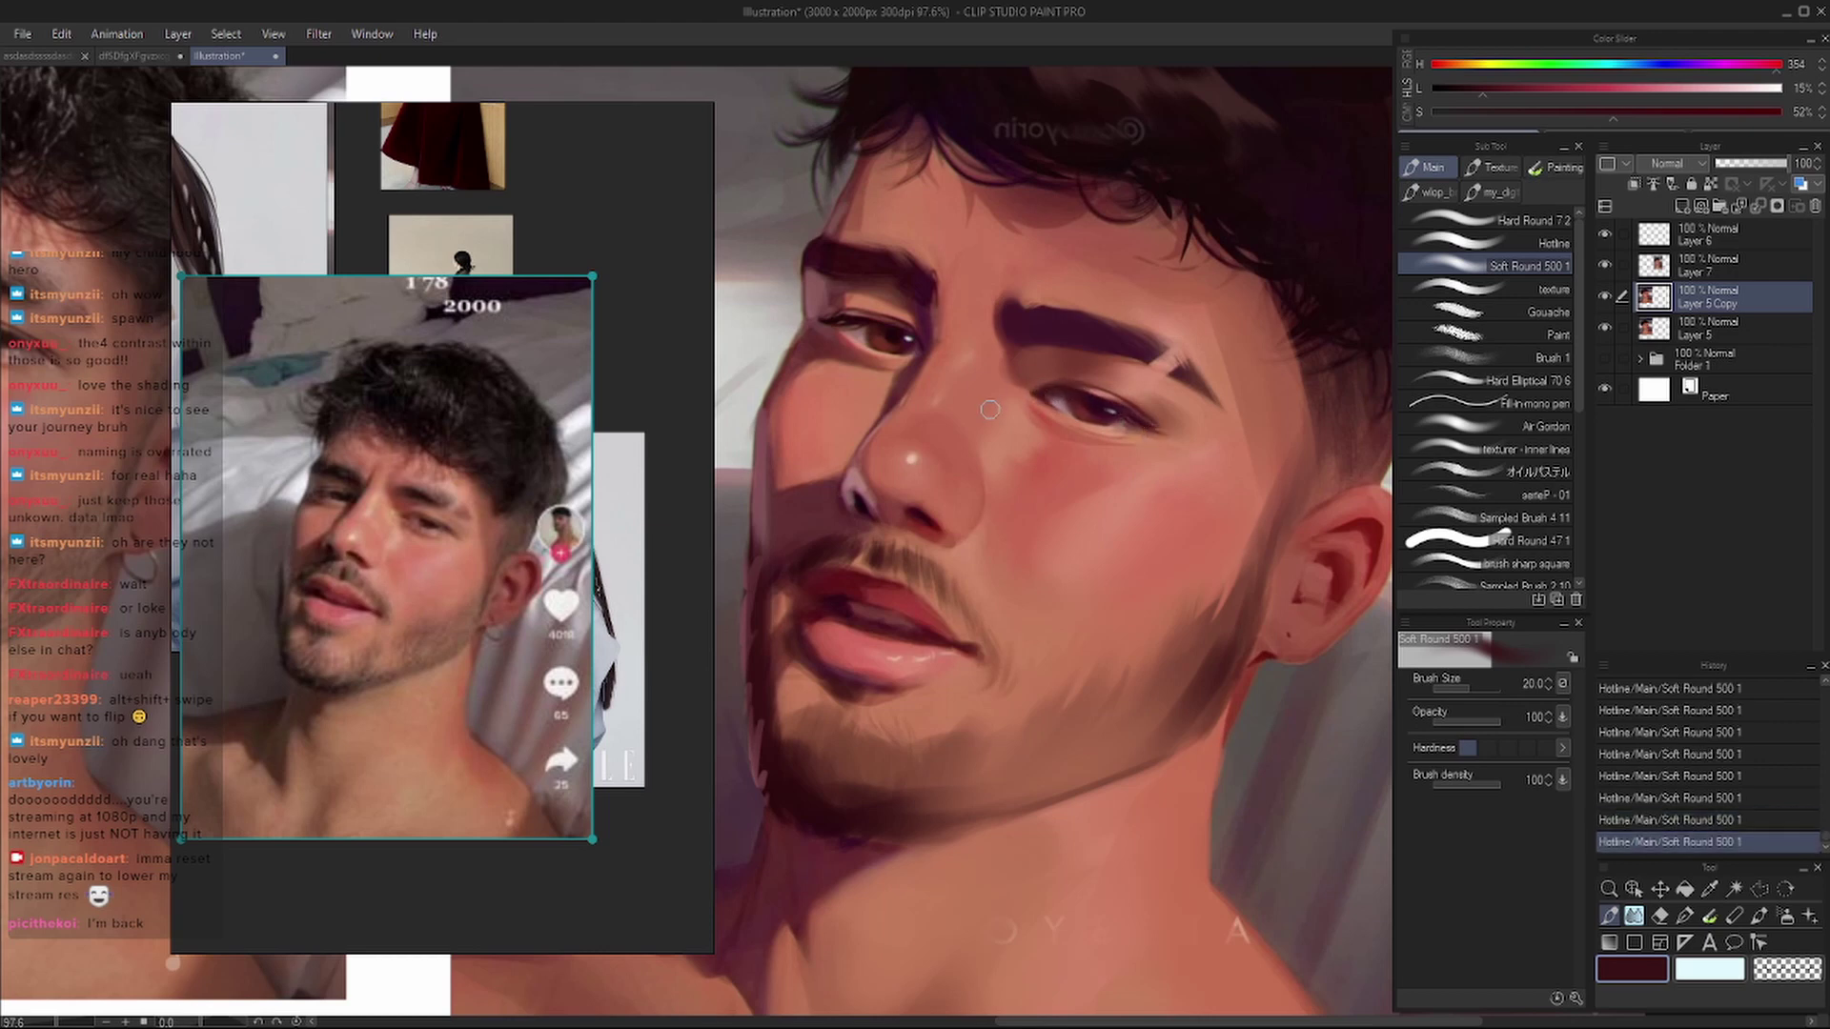
- Switch to the Hard Round 7 2 brush and blend sampled skin tones into the face
key("h")
key("bracketright")
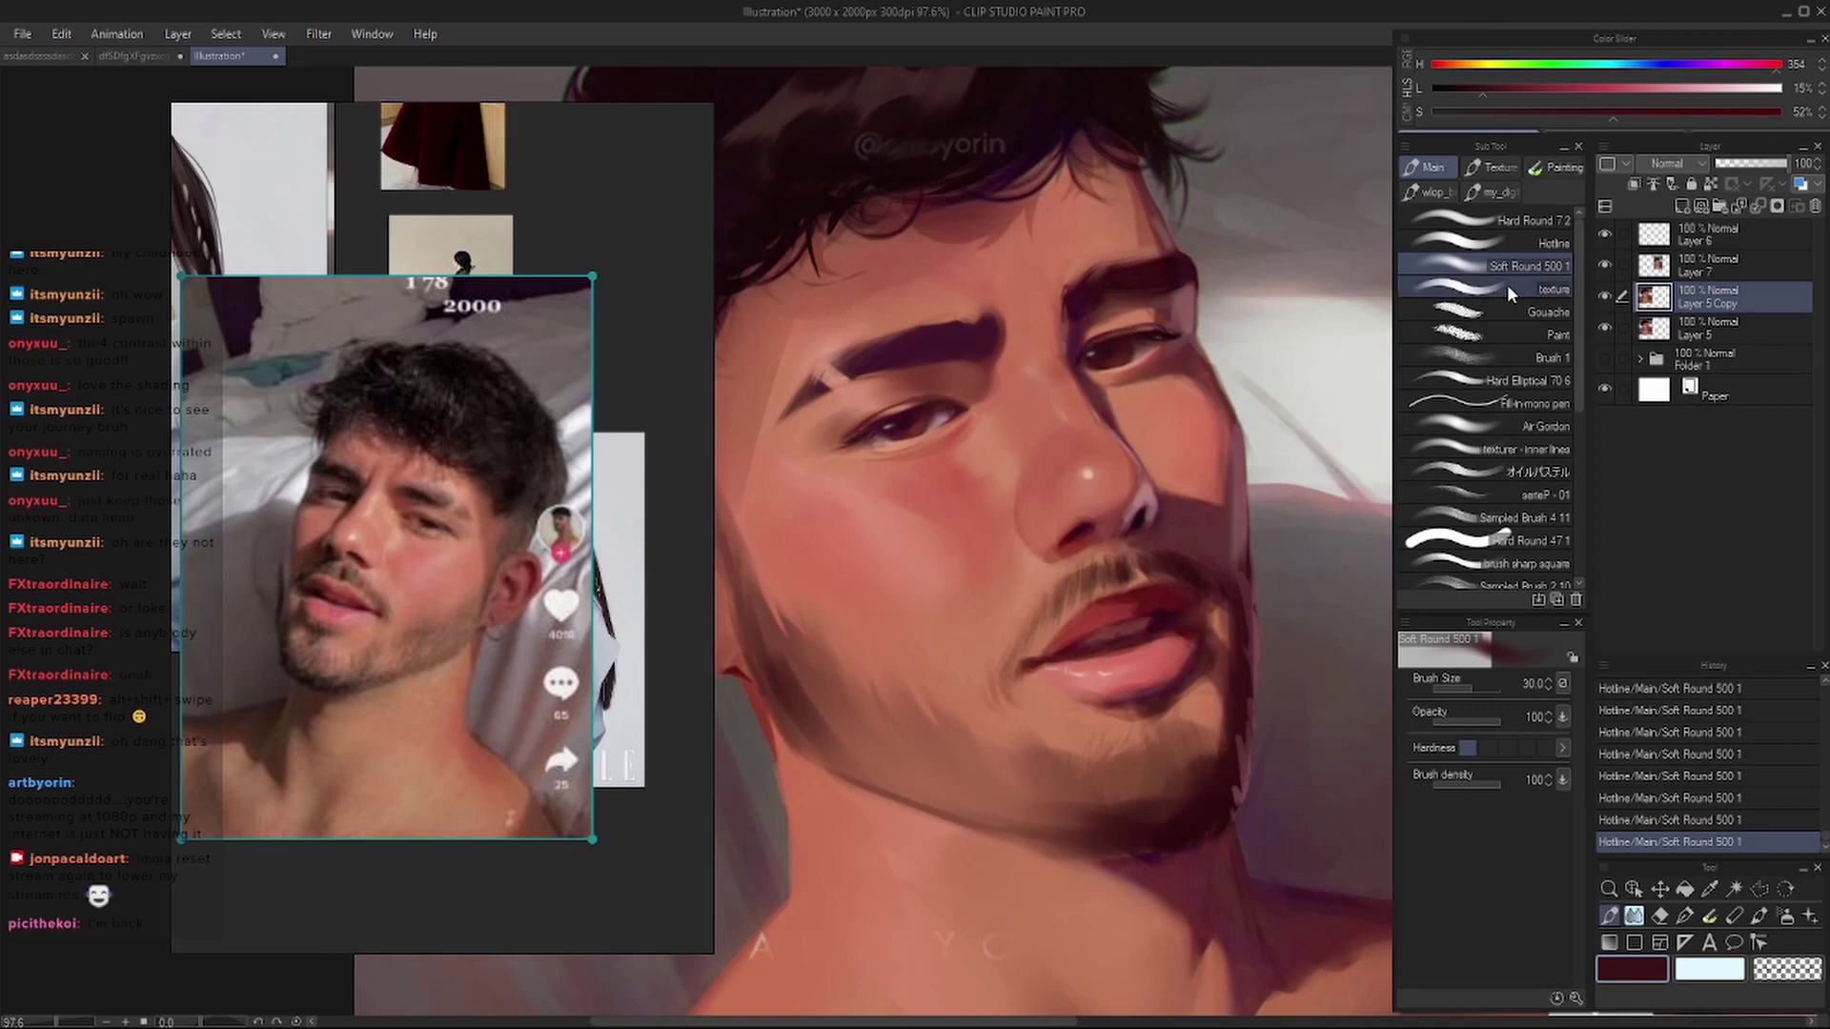
left_click(1498, 221)
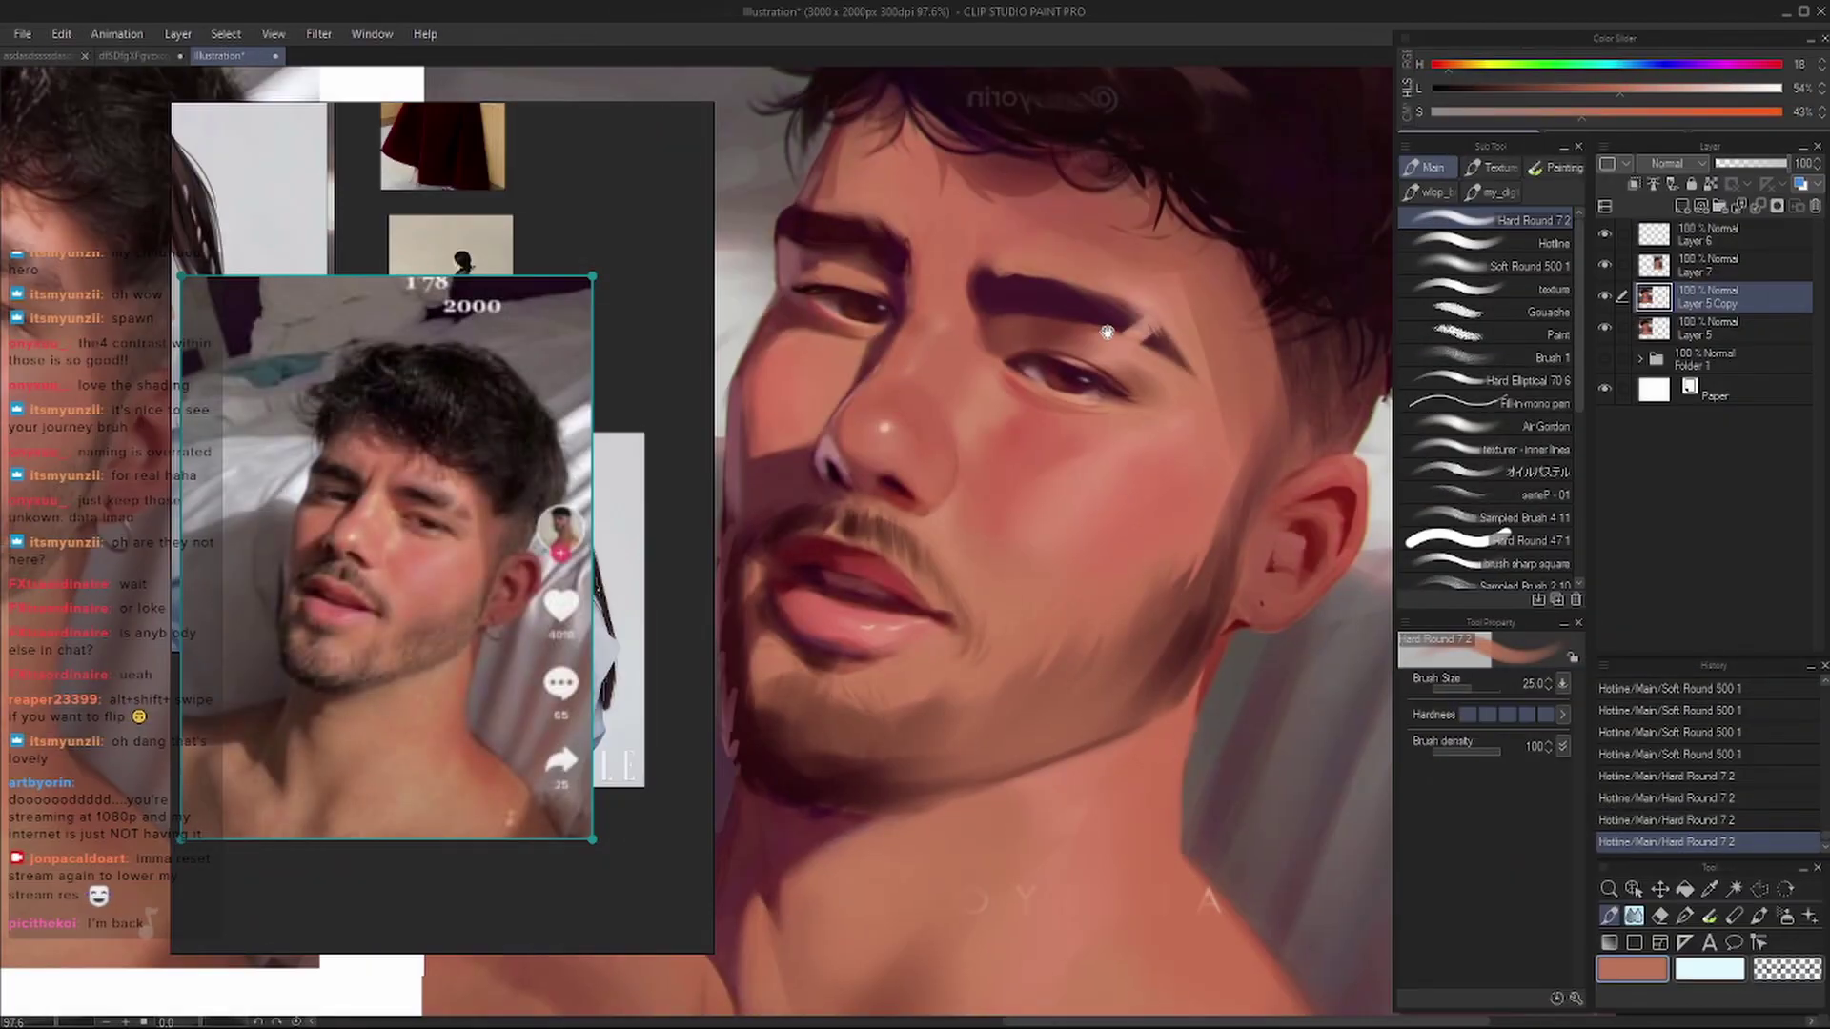
scroll(1062, 438, "down", 5)
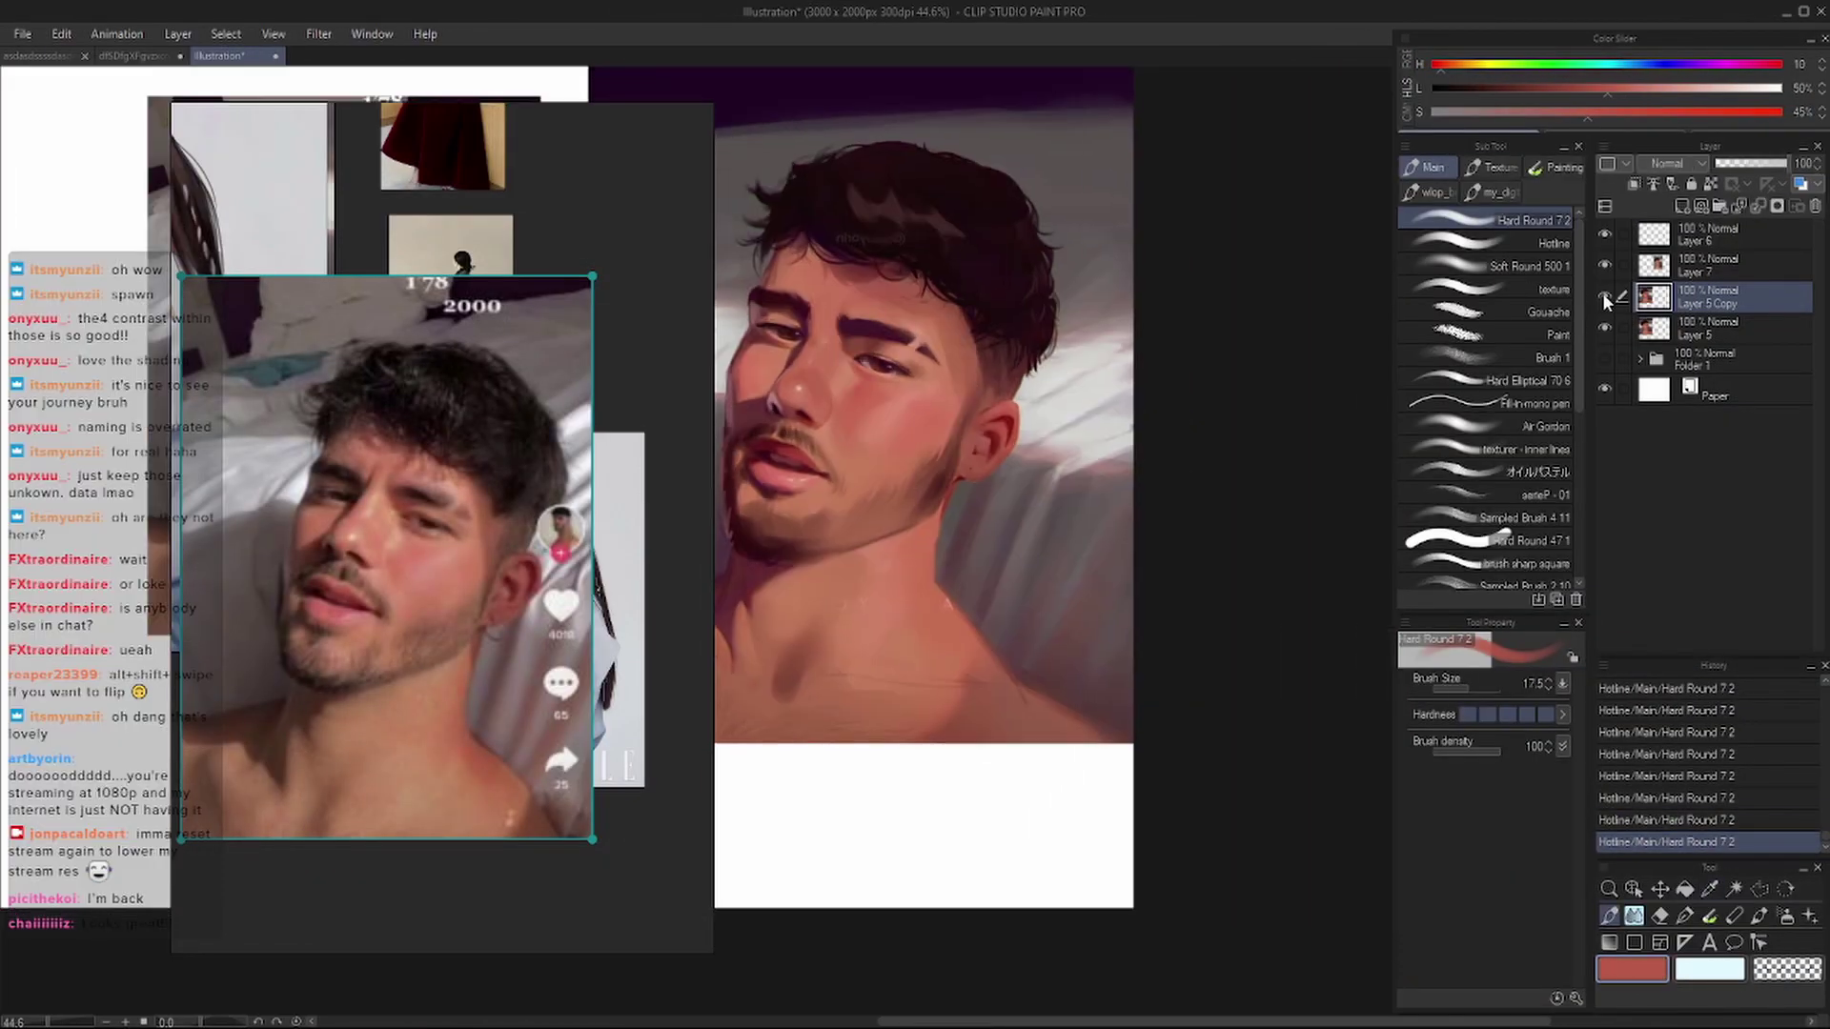
- Deepen the shadow on the forehead beneath the hairline with a sampled dark red at brush size 45
left_click(1030, 533, "alt")
key("bracketright")
key("bracketright")
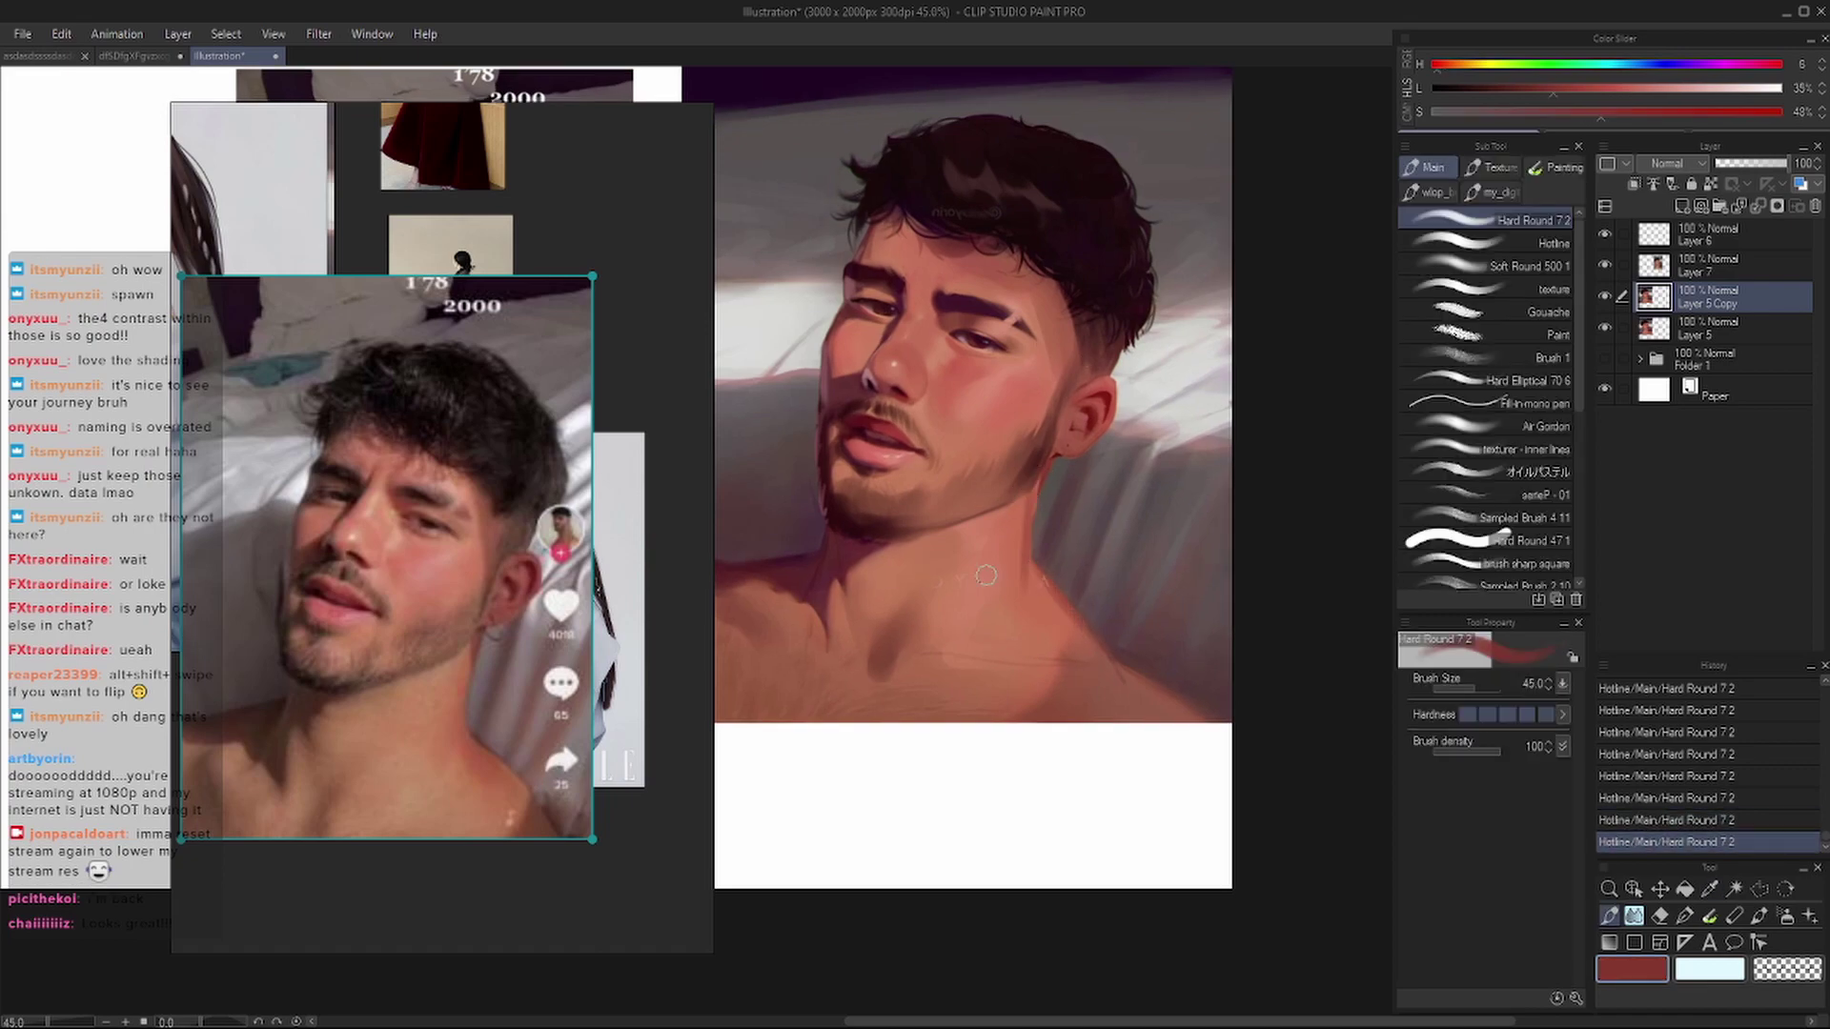
scroll(1086, 483, "up", 3)
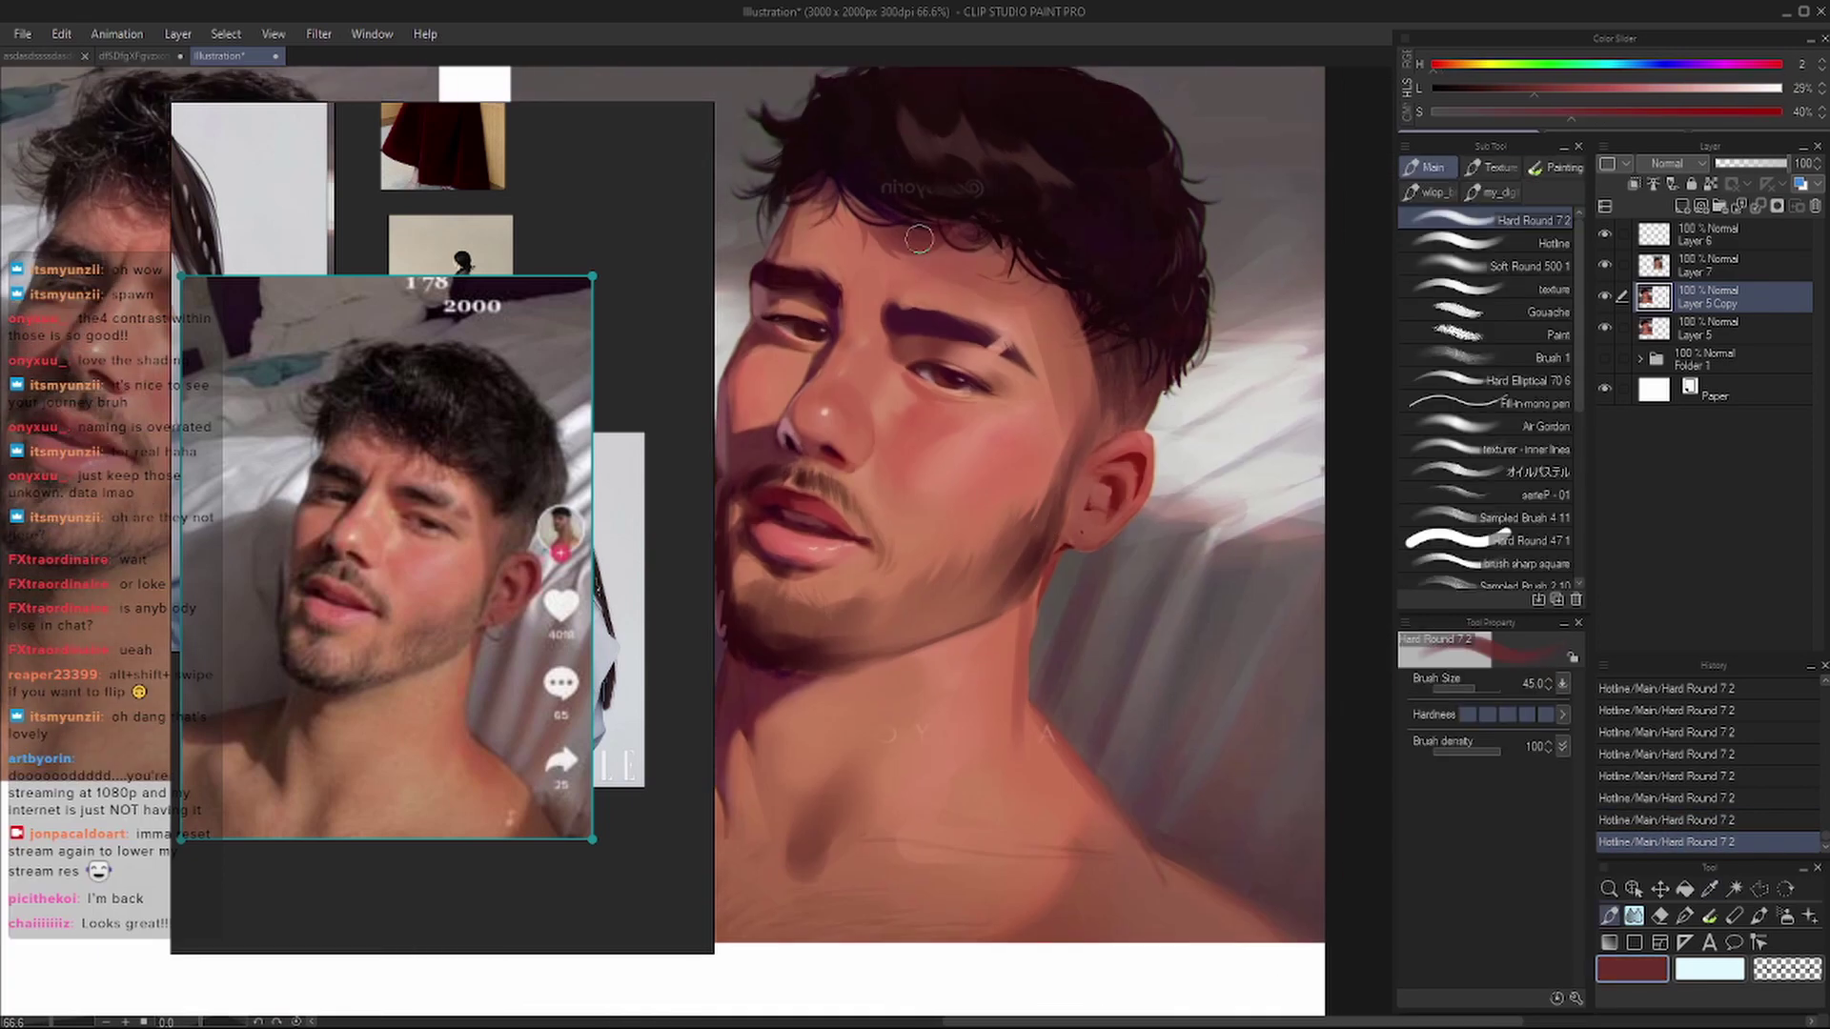
left_click_drag(915, 234, 1010, 276)
- Shade the faded hair above the ear with a sampled dark brown at brush size 60 and compare Layer 5 Copy with the original
key("h")
left_click(750, 357, "alt")
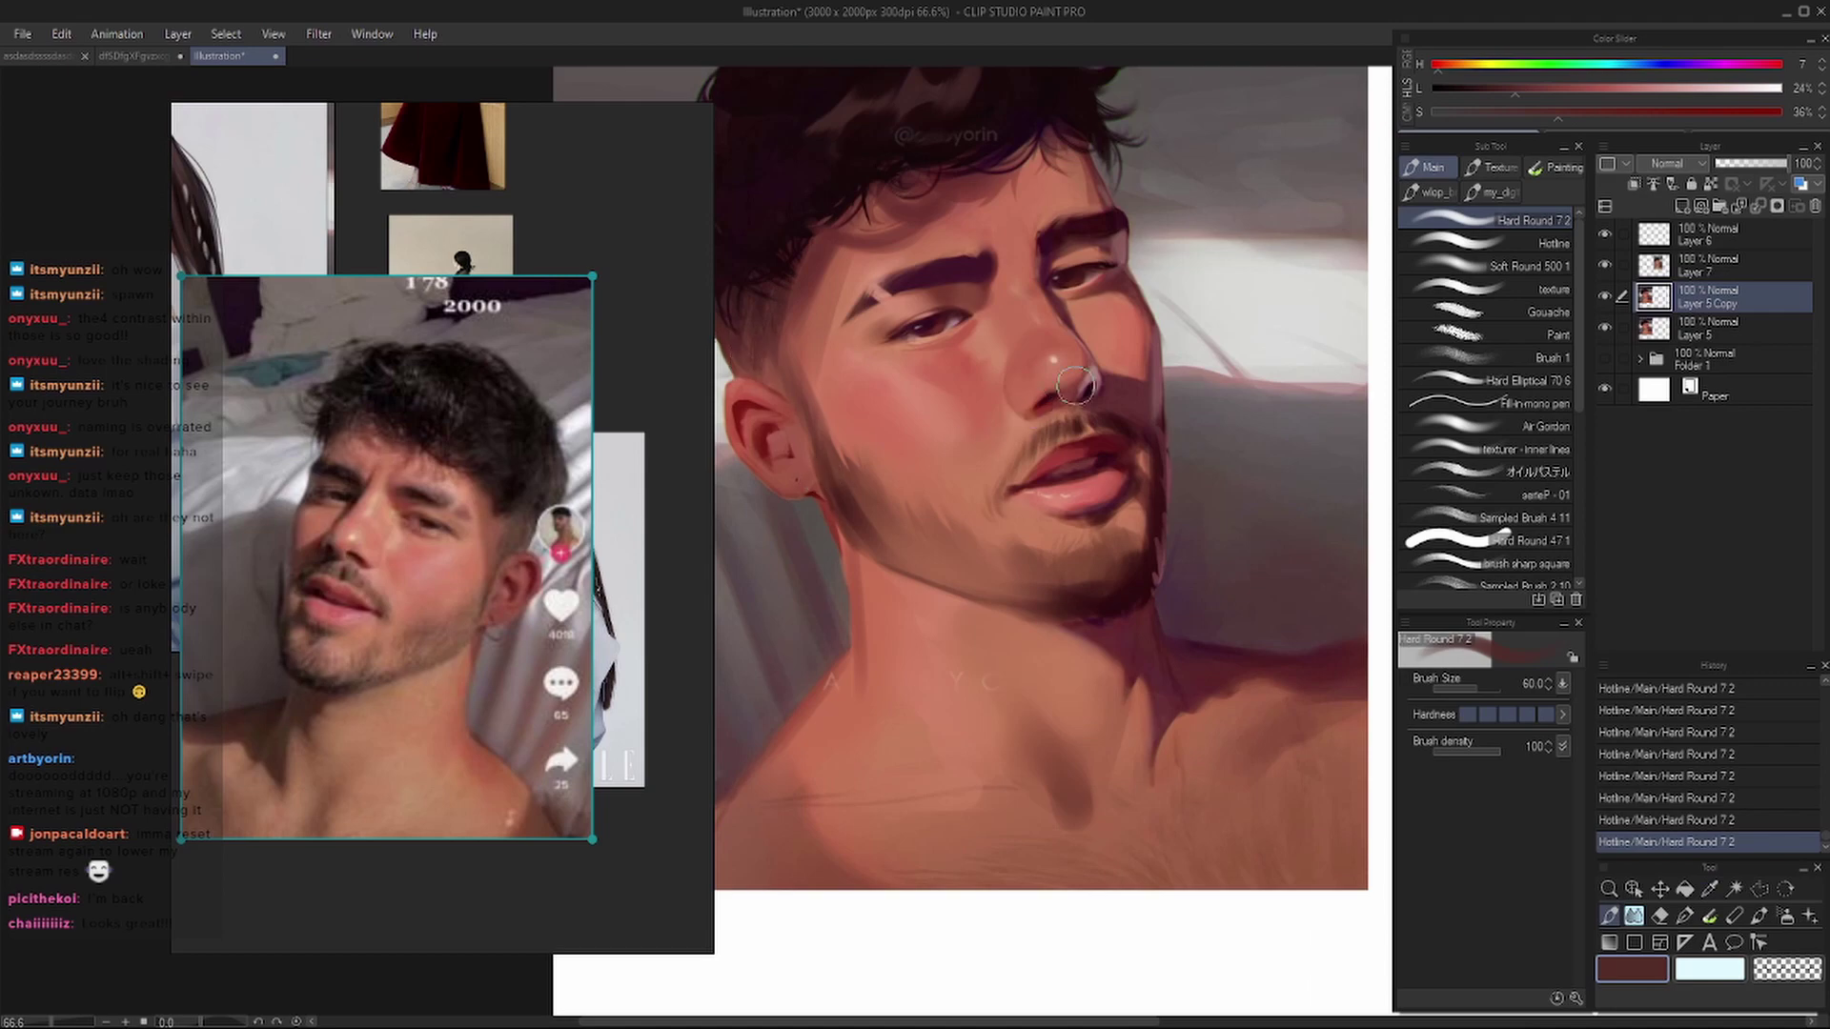
scroll(1077, 384, "down", 3)
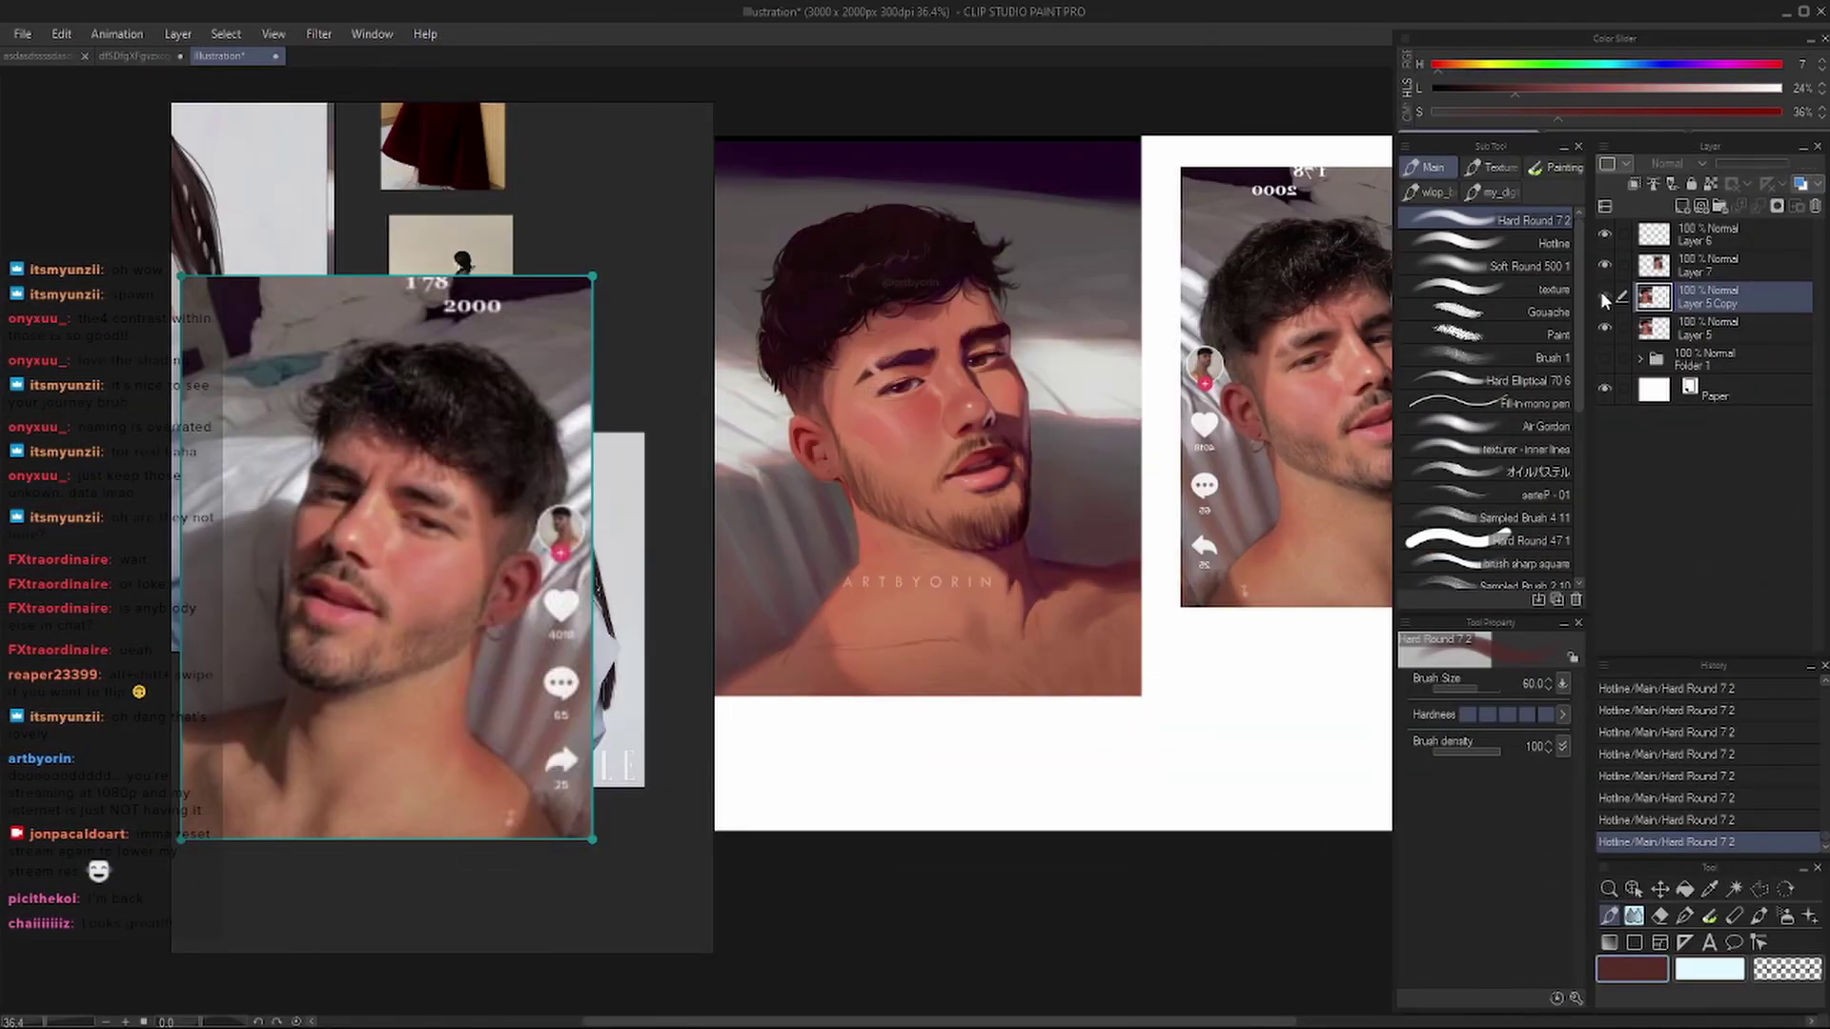
left_click(1603, 296)
left_click(1615, 297)
left_click(1603, 296)
scroll(879, 551, "up", 2)
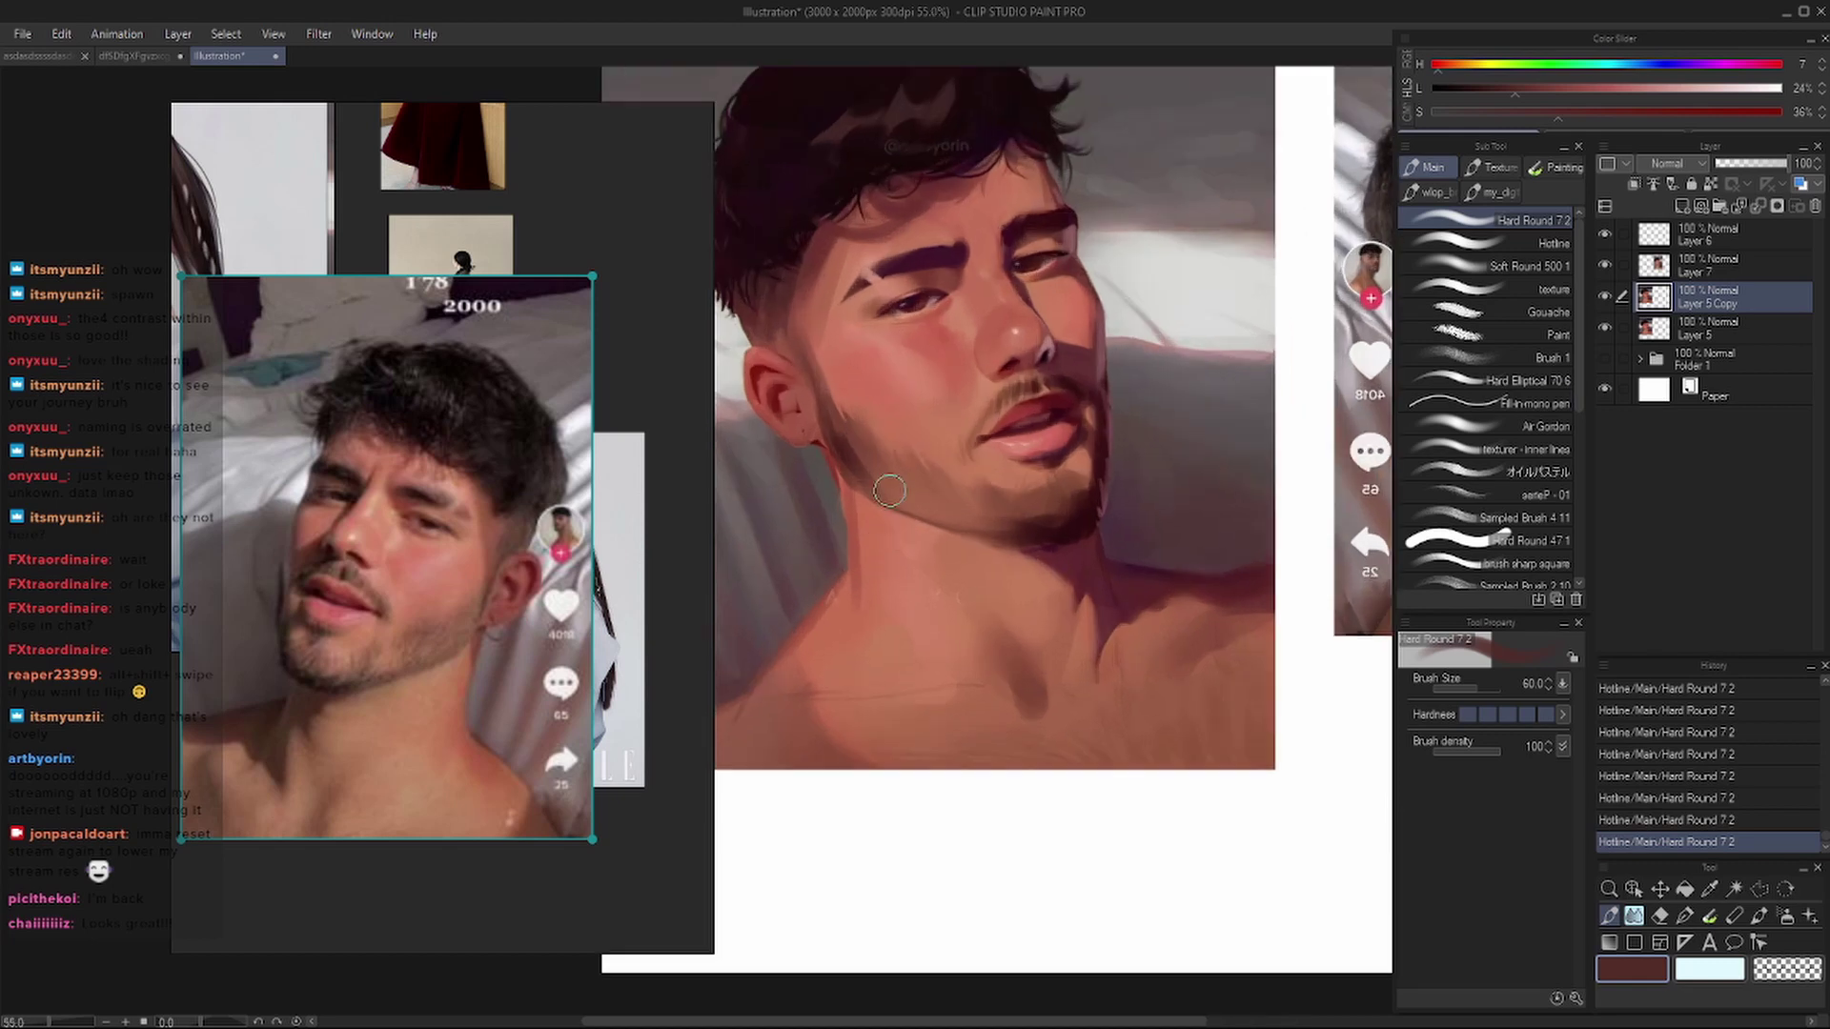
- Try broad dark beard shading over the jaw and lower cheek with the Hard Round 7 2 brush at size 125
key("h")
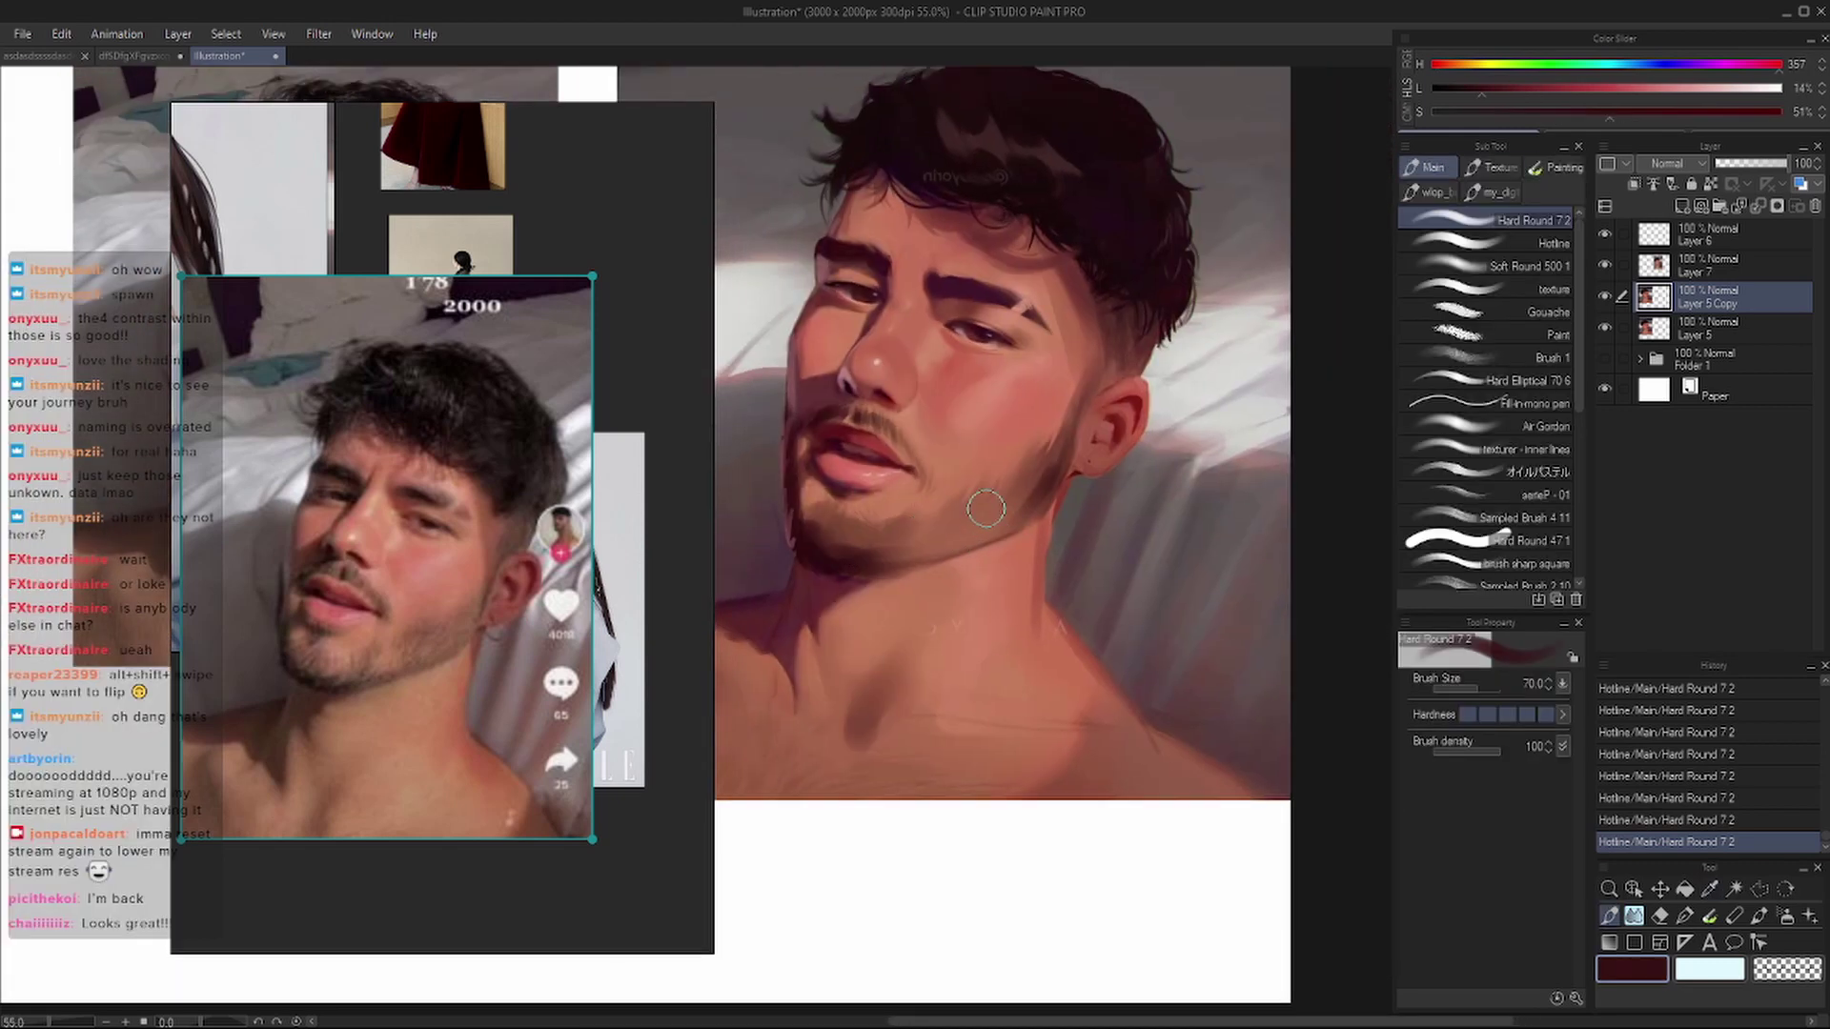
key("bracketleft")
mouse_move(967, 515)
left_mouse_down()
mouse_move(905, 544)
mouse_move(985, 492)
mouse_move(944, 533)
mouse_move(1001, 500)
left_mouse_up()
key("bracketright")
key("bracketright")
key("bracketleft")
mouse_move(996, 505)
left_mouse_down()
mouse_move(959, 537)
mouse_move(1018, 488)
mouse_move(912, 561)
mouse_move(973, 492)
mouse_move(898, 551)
mouse_move(953, 505)
left_mouse_up()
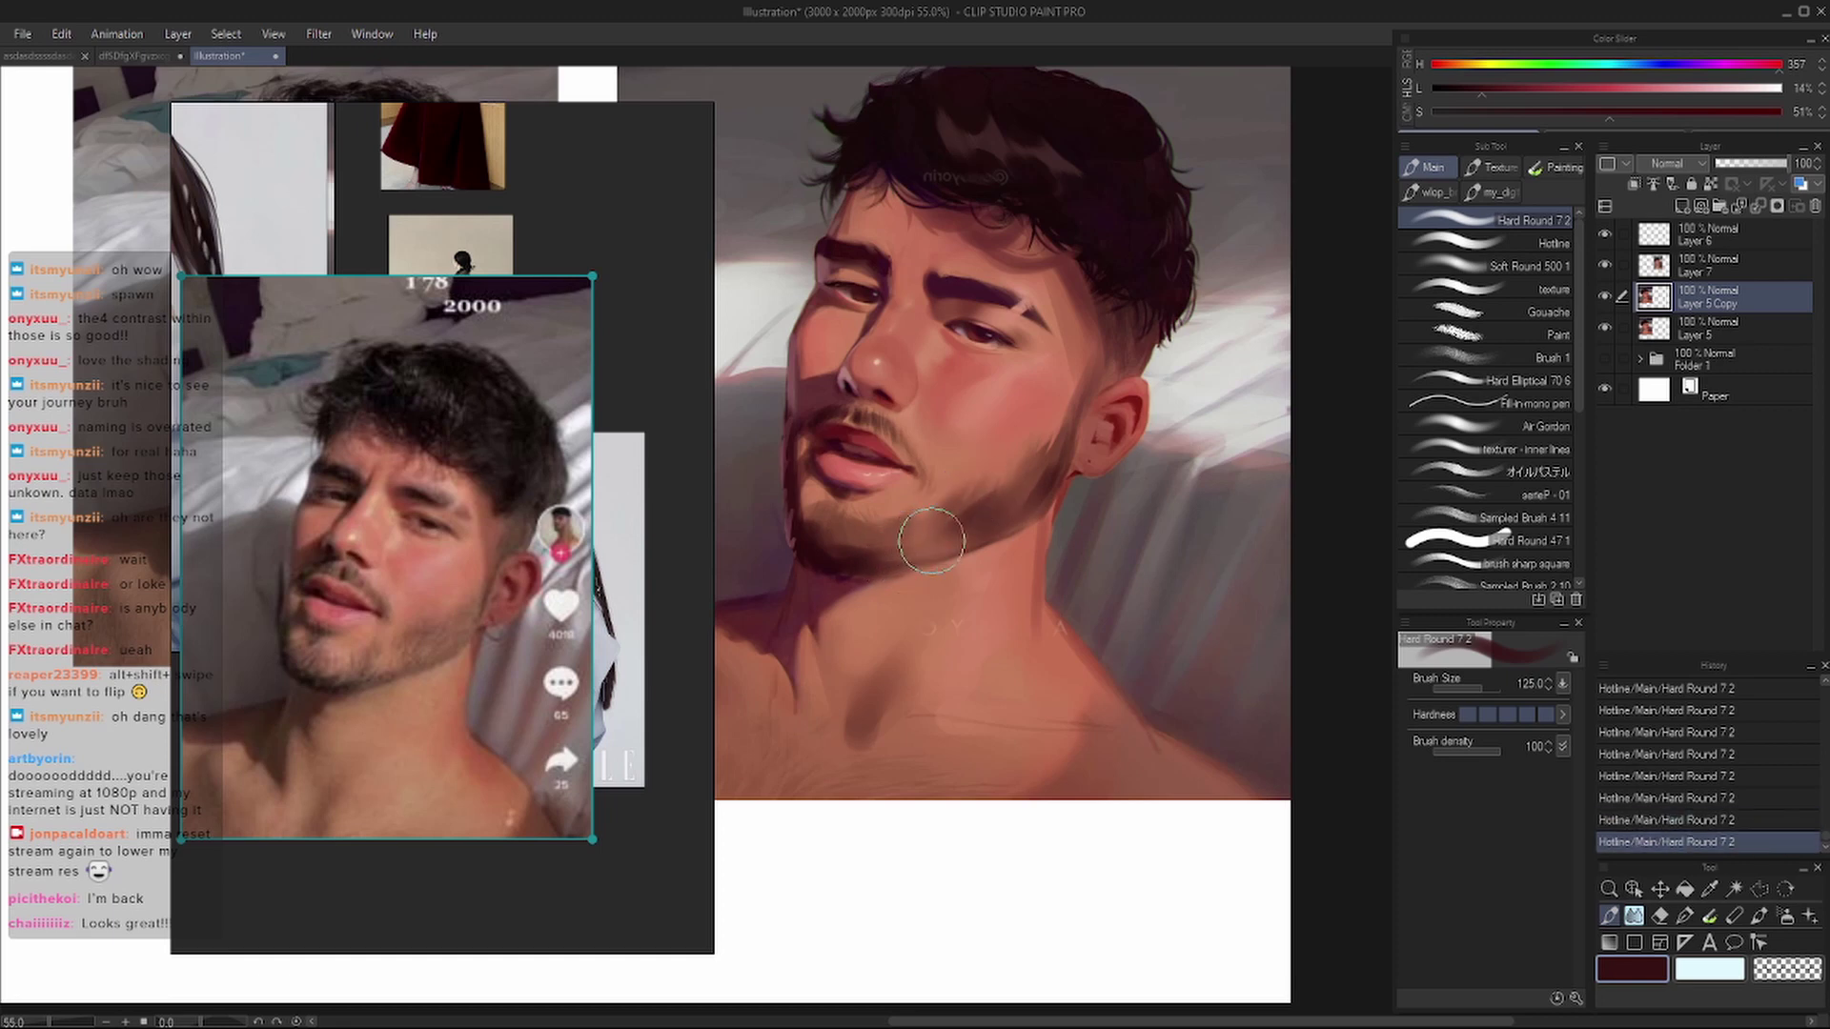
- Undo the dark beard strokes on the jaw and lower cheek
key("h")
key("h")
key("ctrl+z")
key("ctrl+z")
key("ctrl+z")
key("ctrl+z")
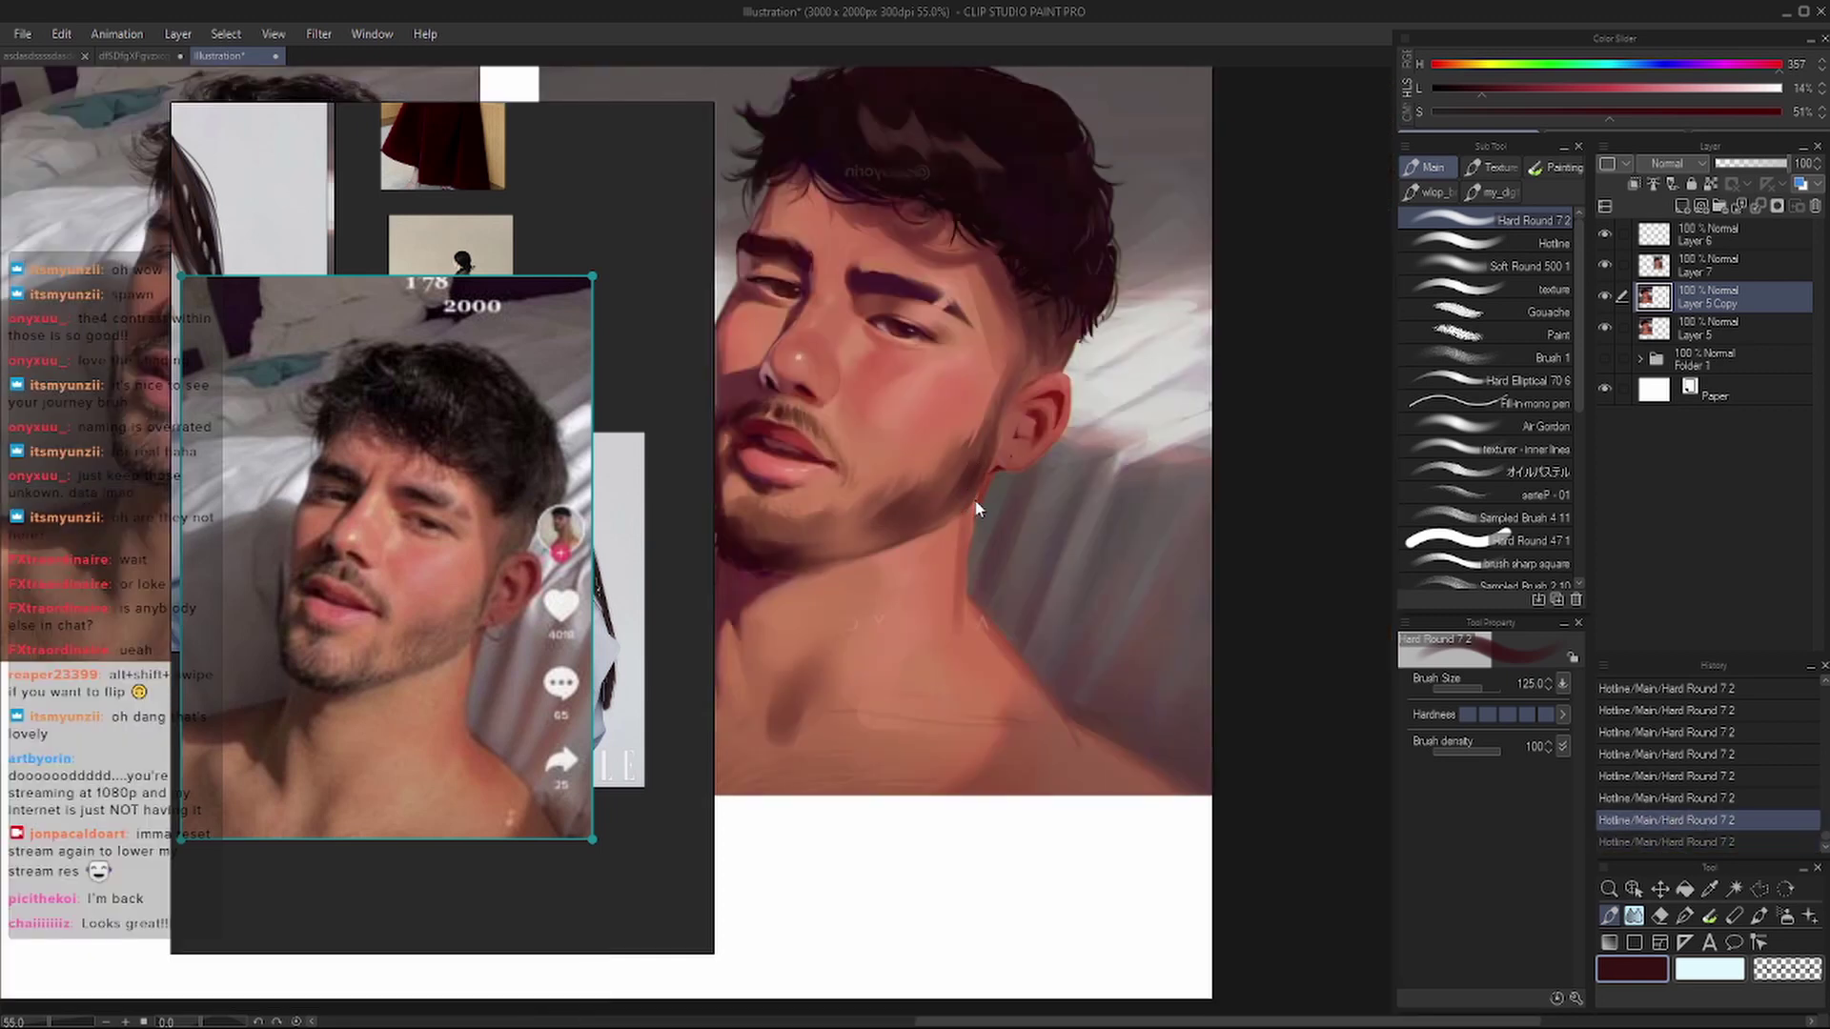
key("ctrl+z")
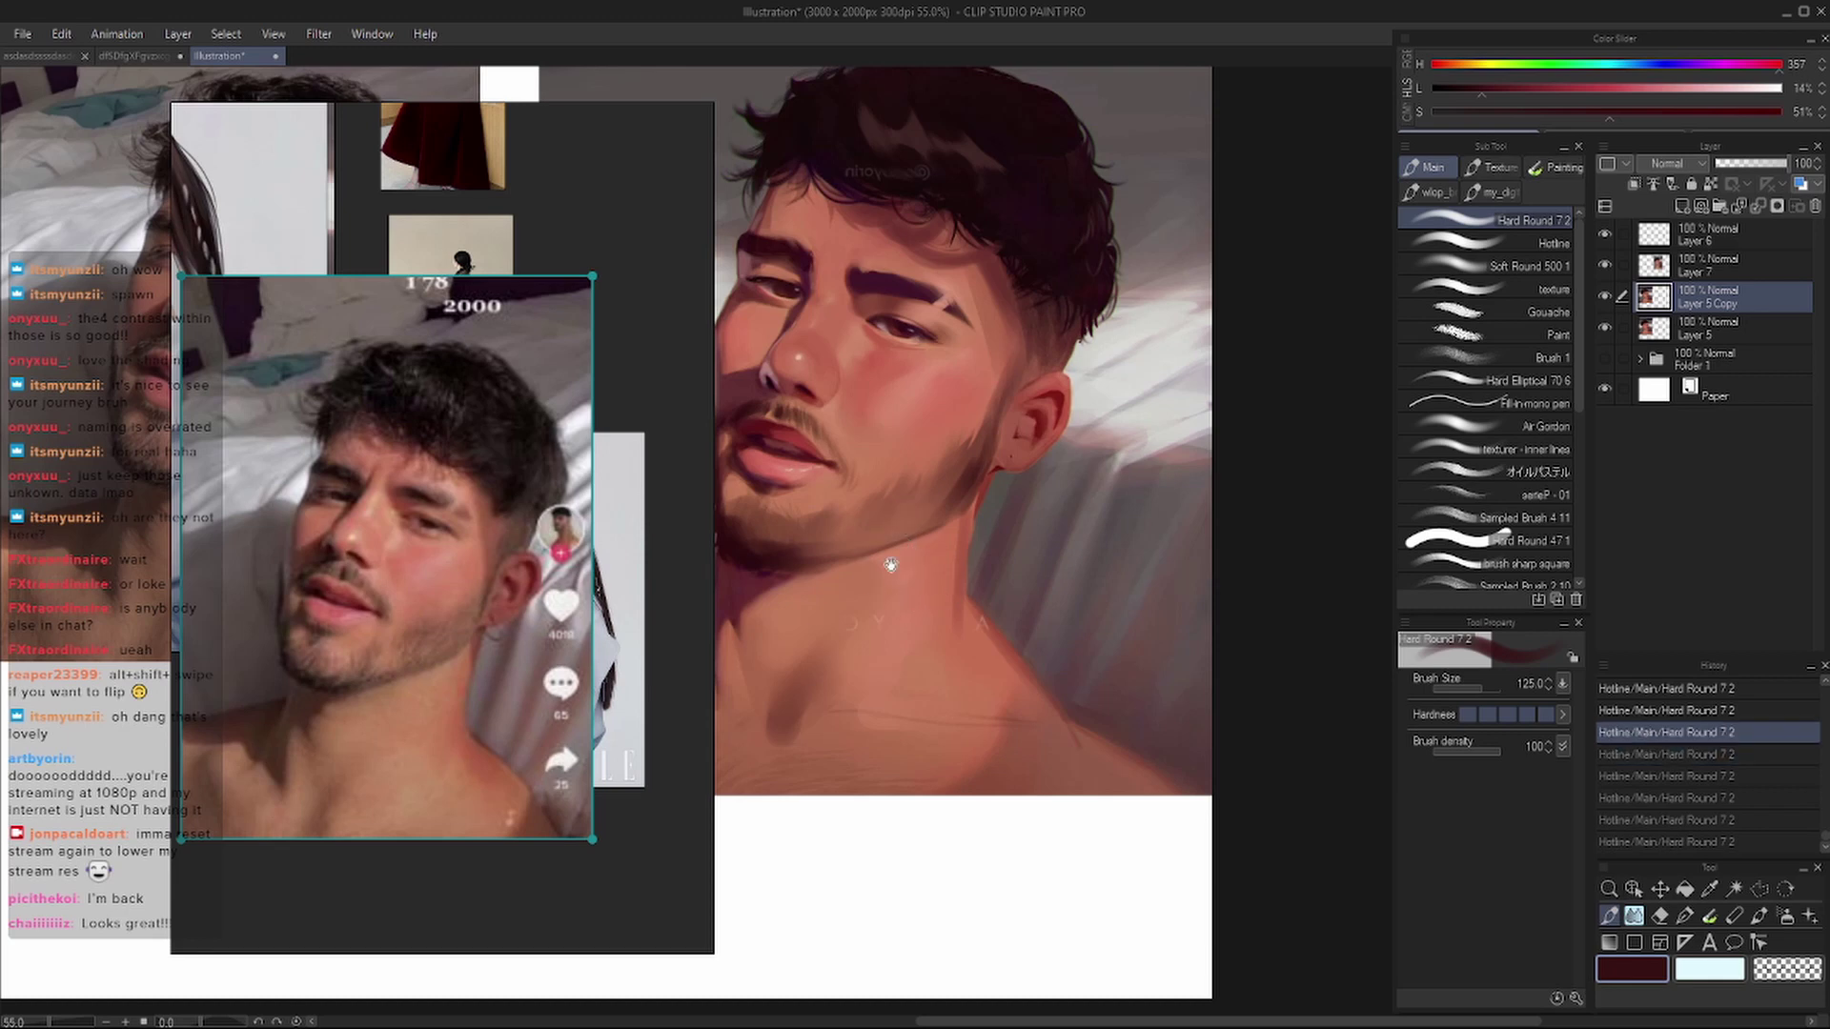
- Examine the overpainted face up close and as a whole, with and without Layer 5 Copy, beside the reference photo
left_click_drag(890, 565, 1010, 581)
left_click_drag(1205, 383, 1205, 414)
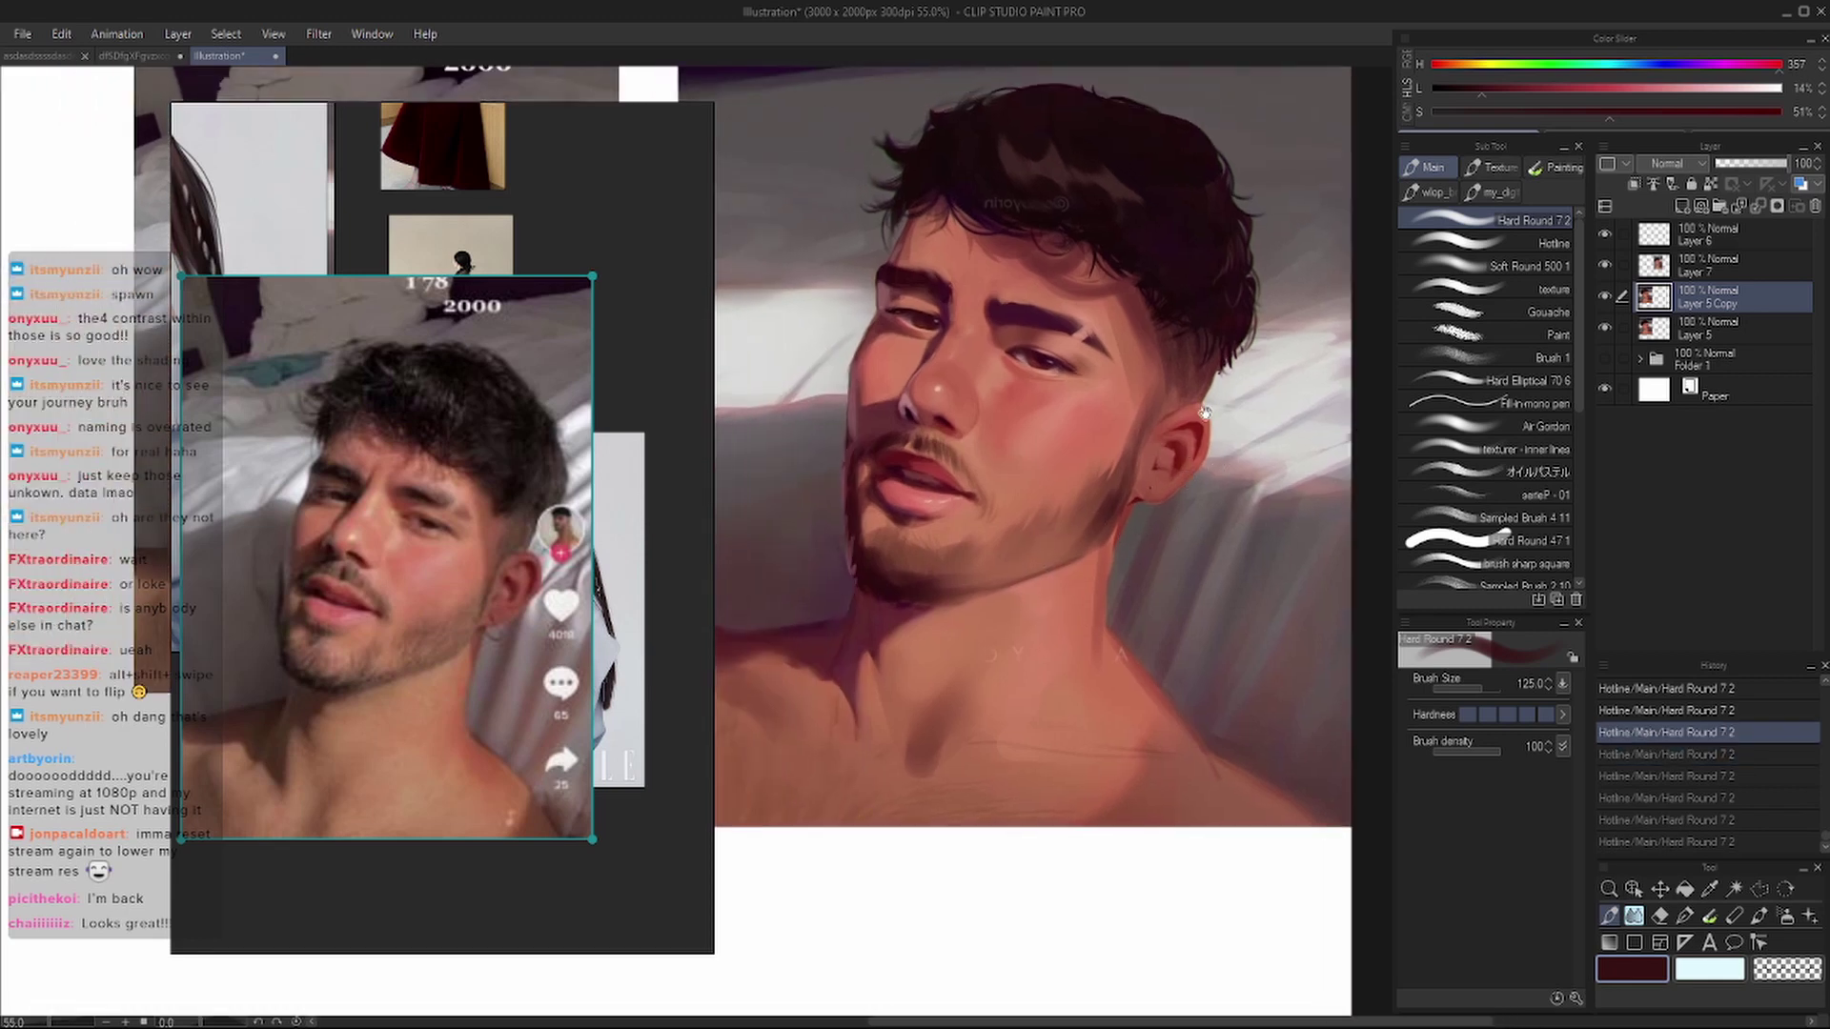
scroll(1239, 348, "up", 3)
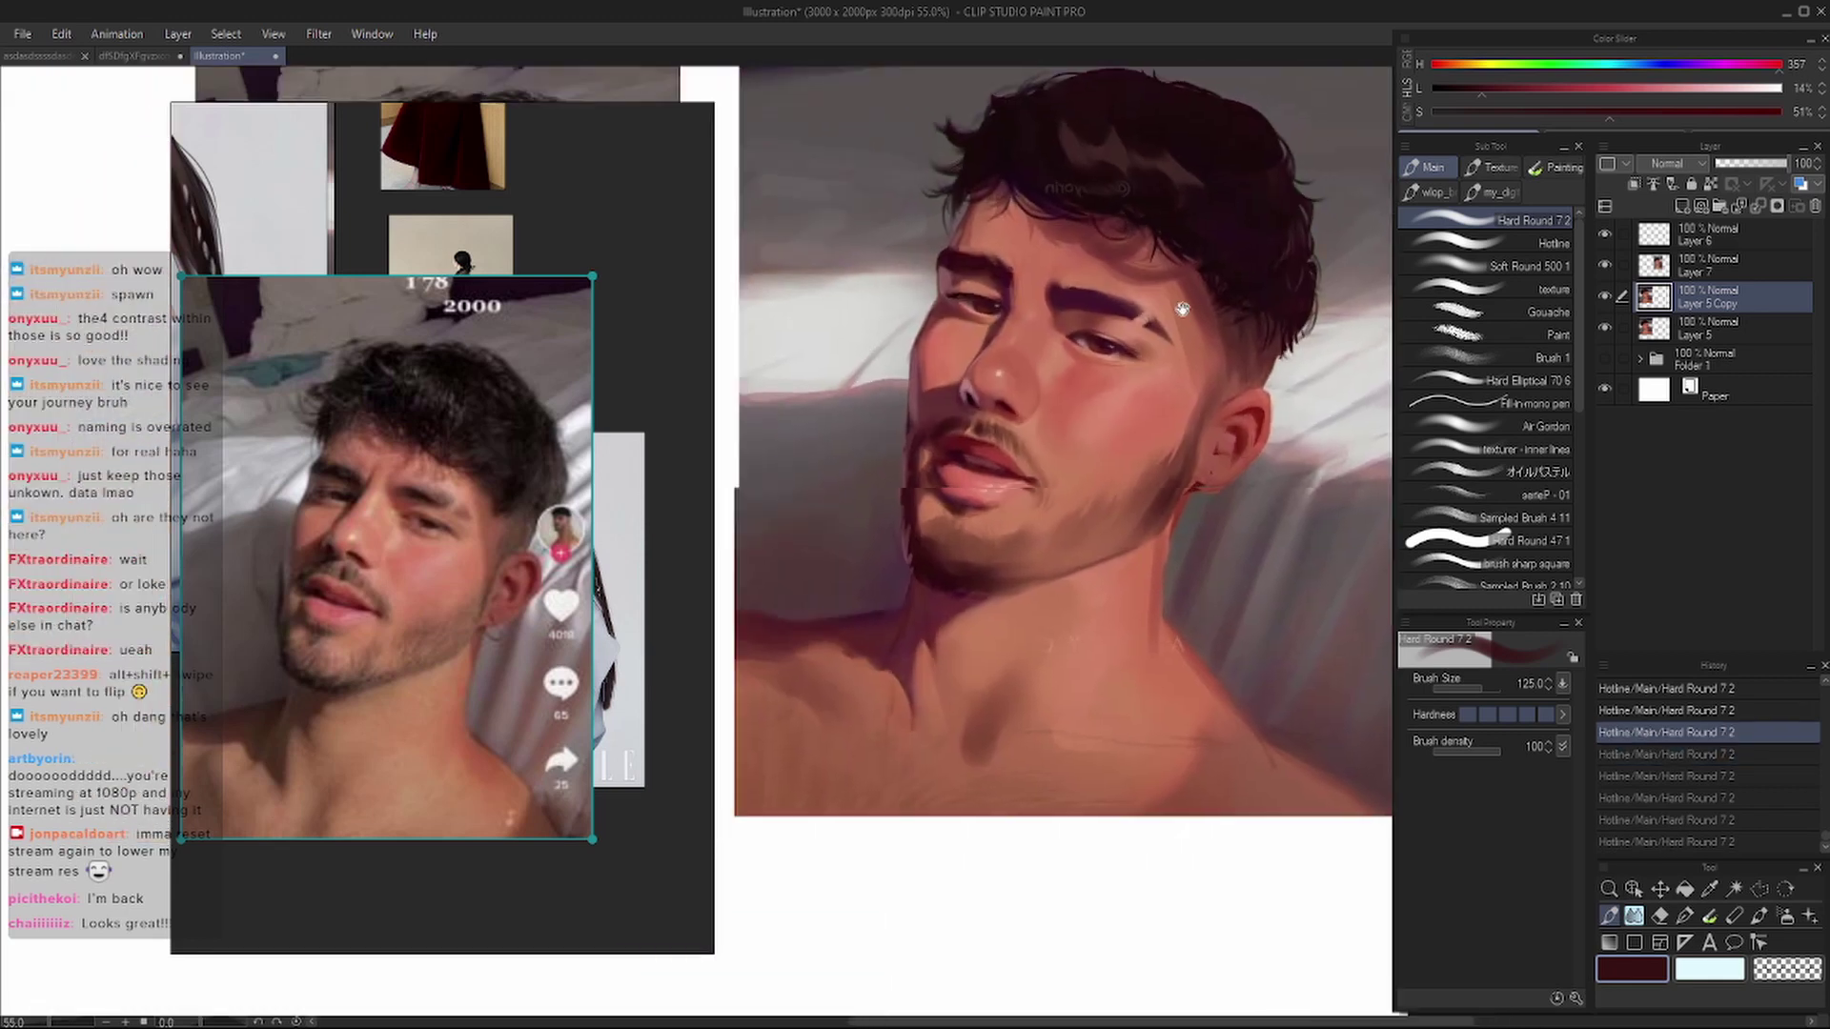
left_click(1607, 297)
left_click(1607, 296)
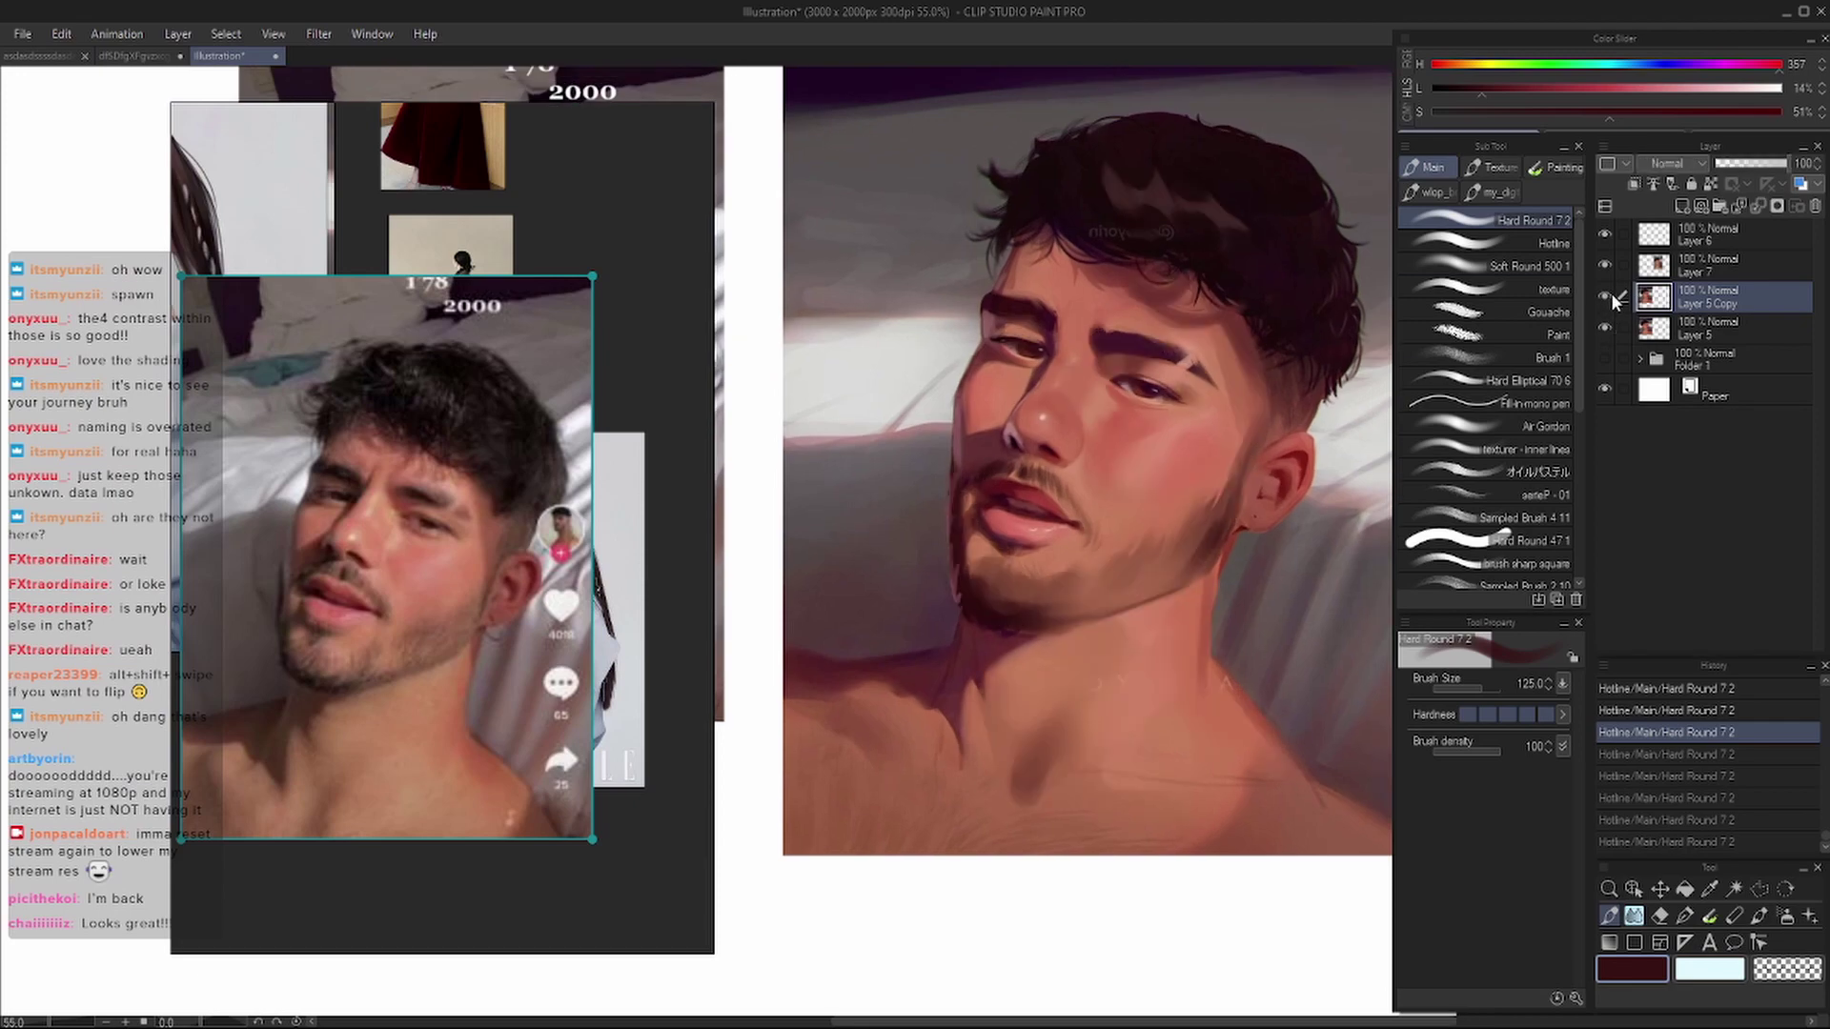
scroll(1058, 477, "up", 2)
scroll(1058, 534, "down", 3)
scroll(1111, 448, "up", 5)
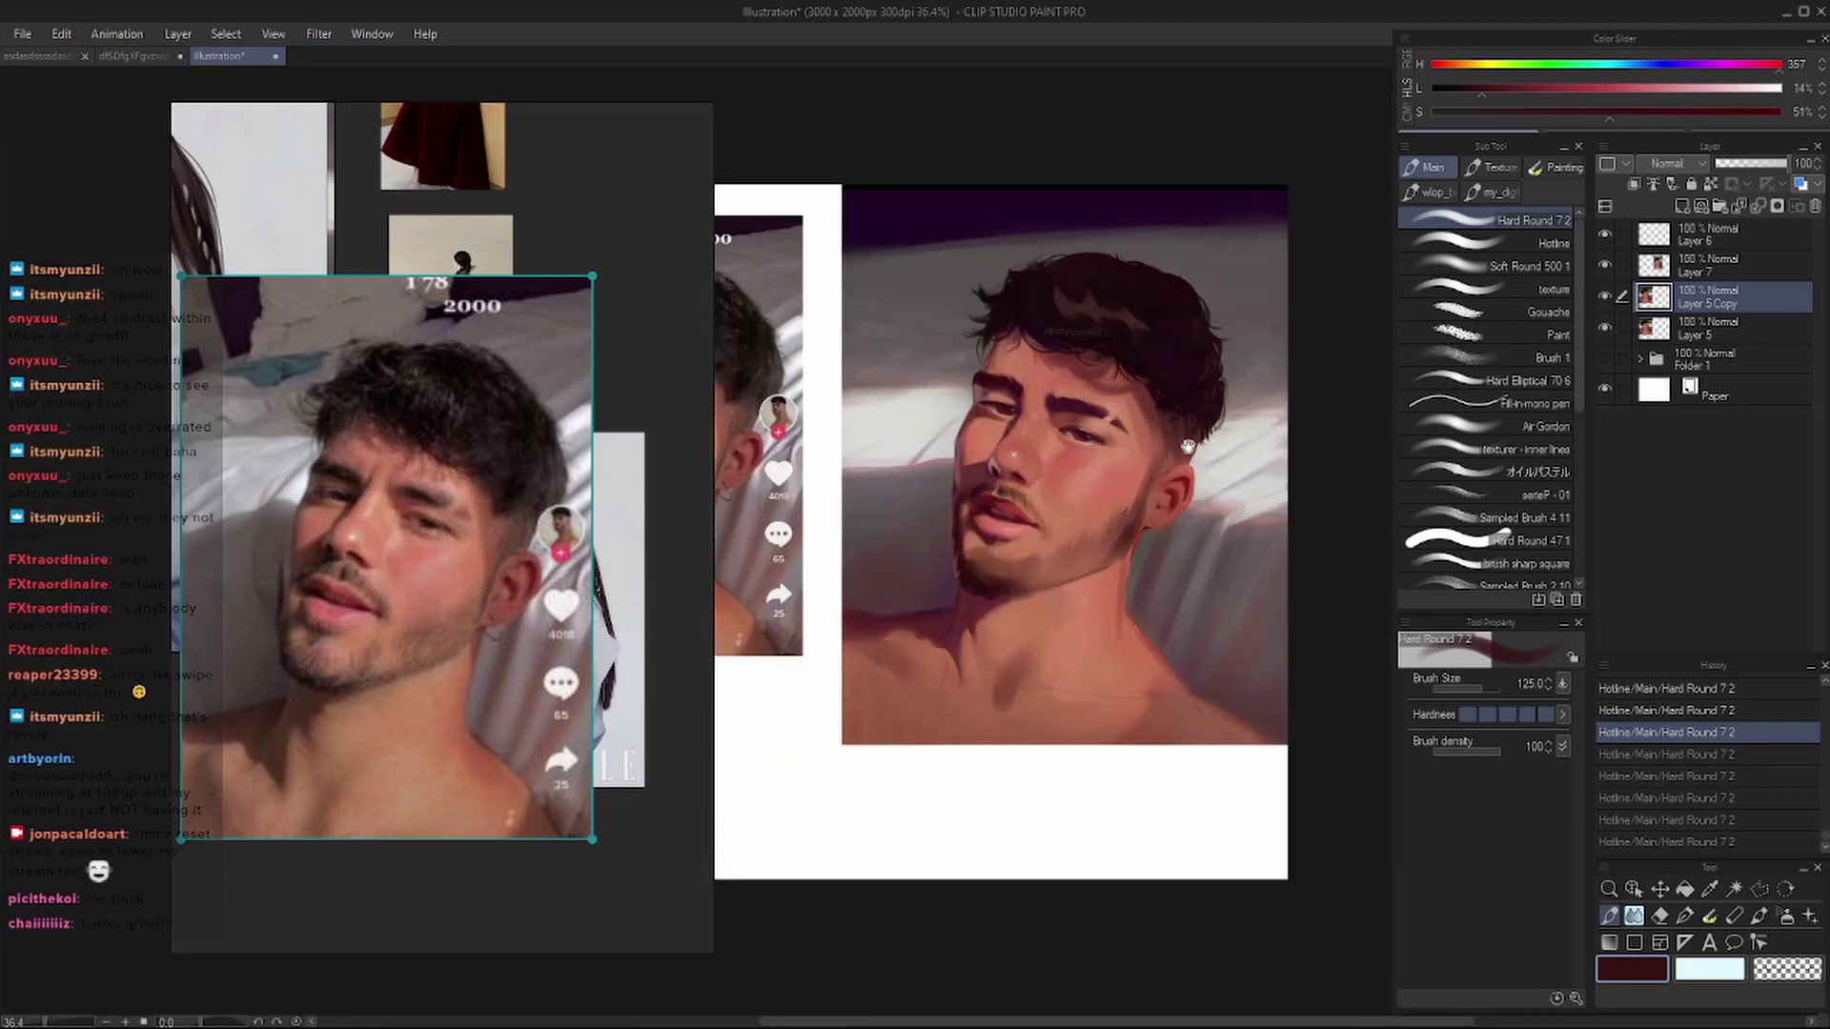
scroll(1111, 448, "down", 3)
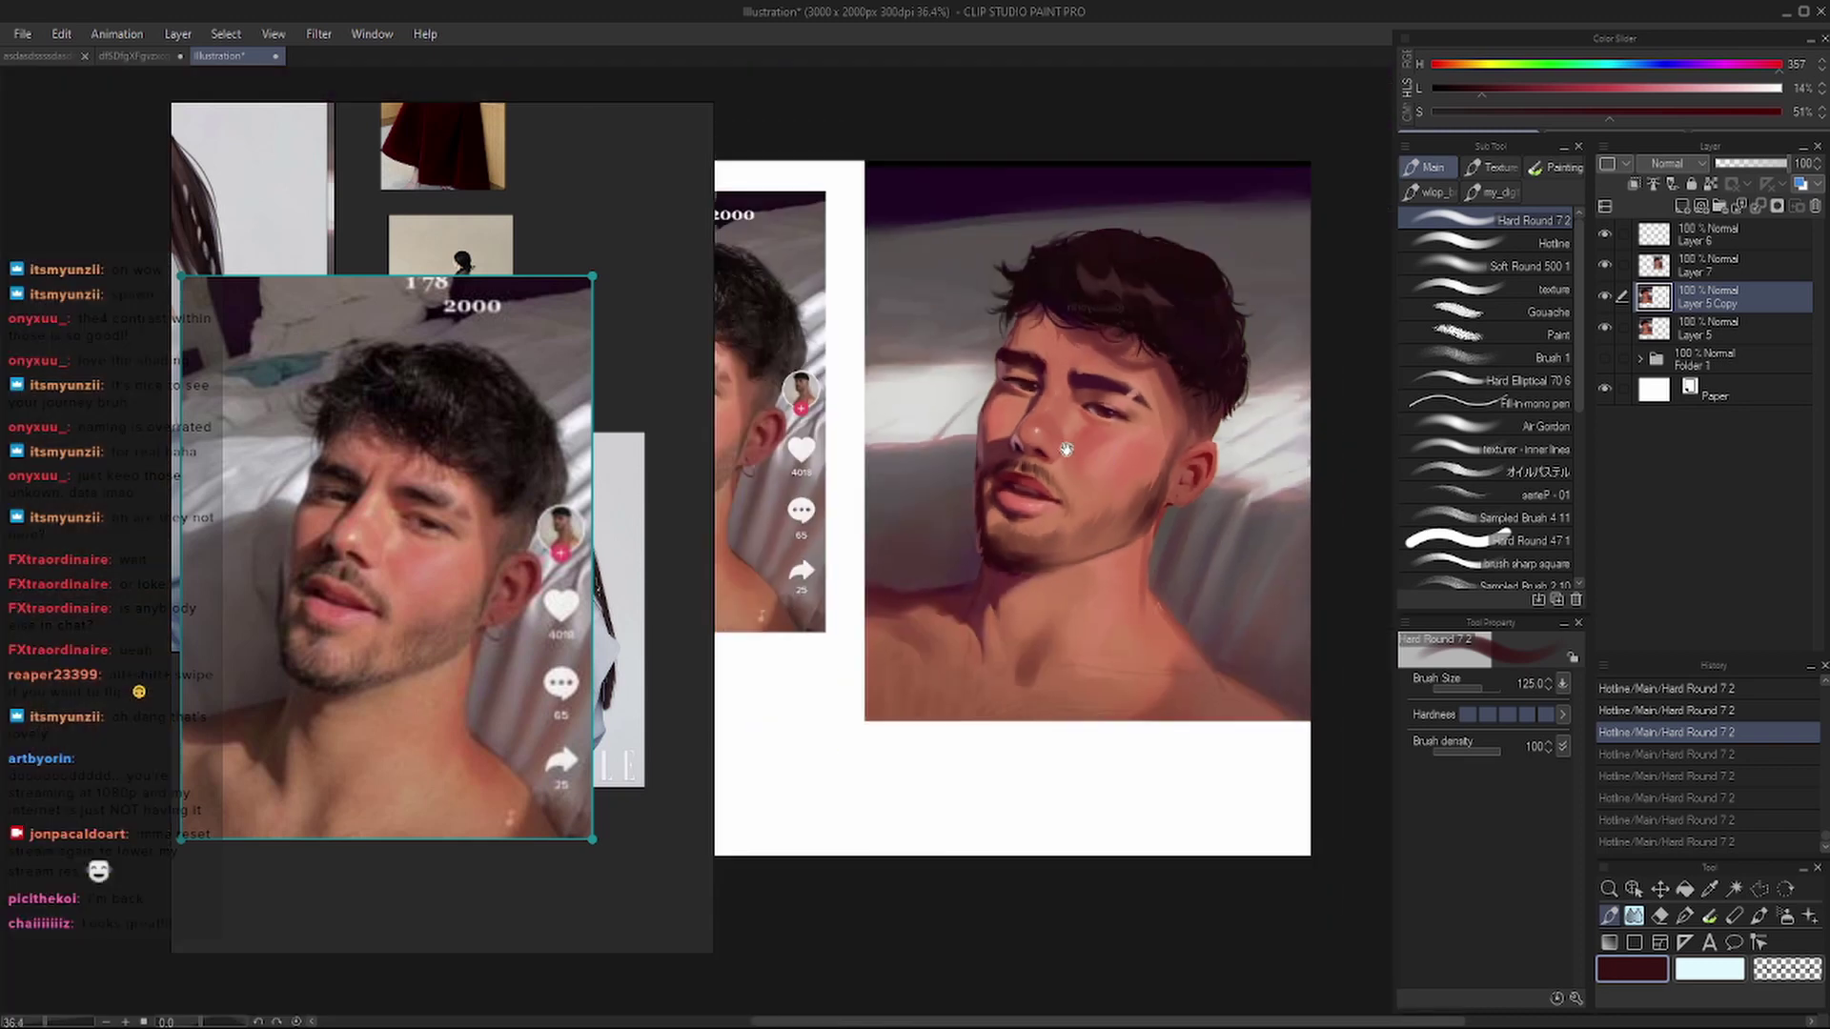
scroll(1240, 458, "down", 2)
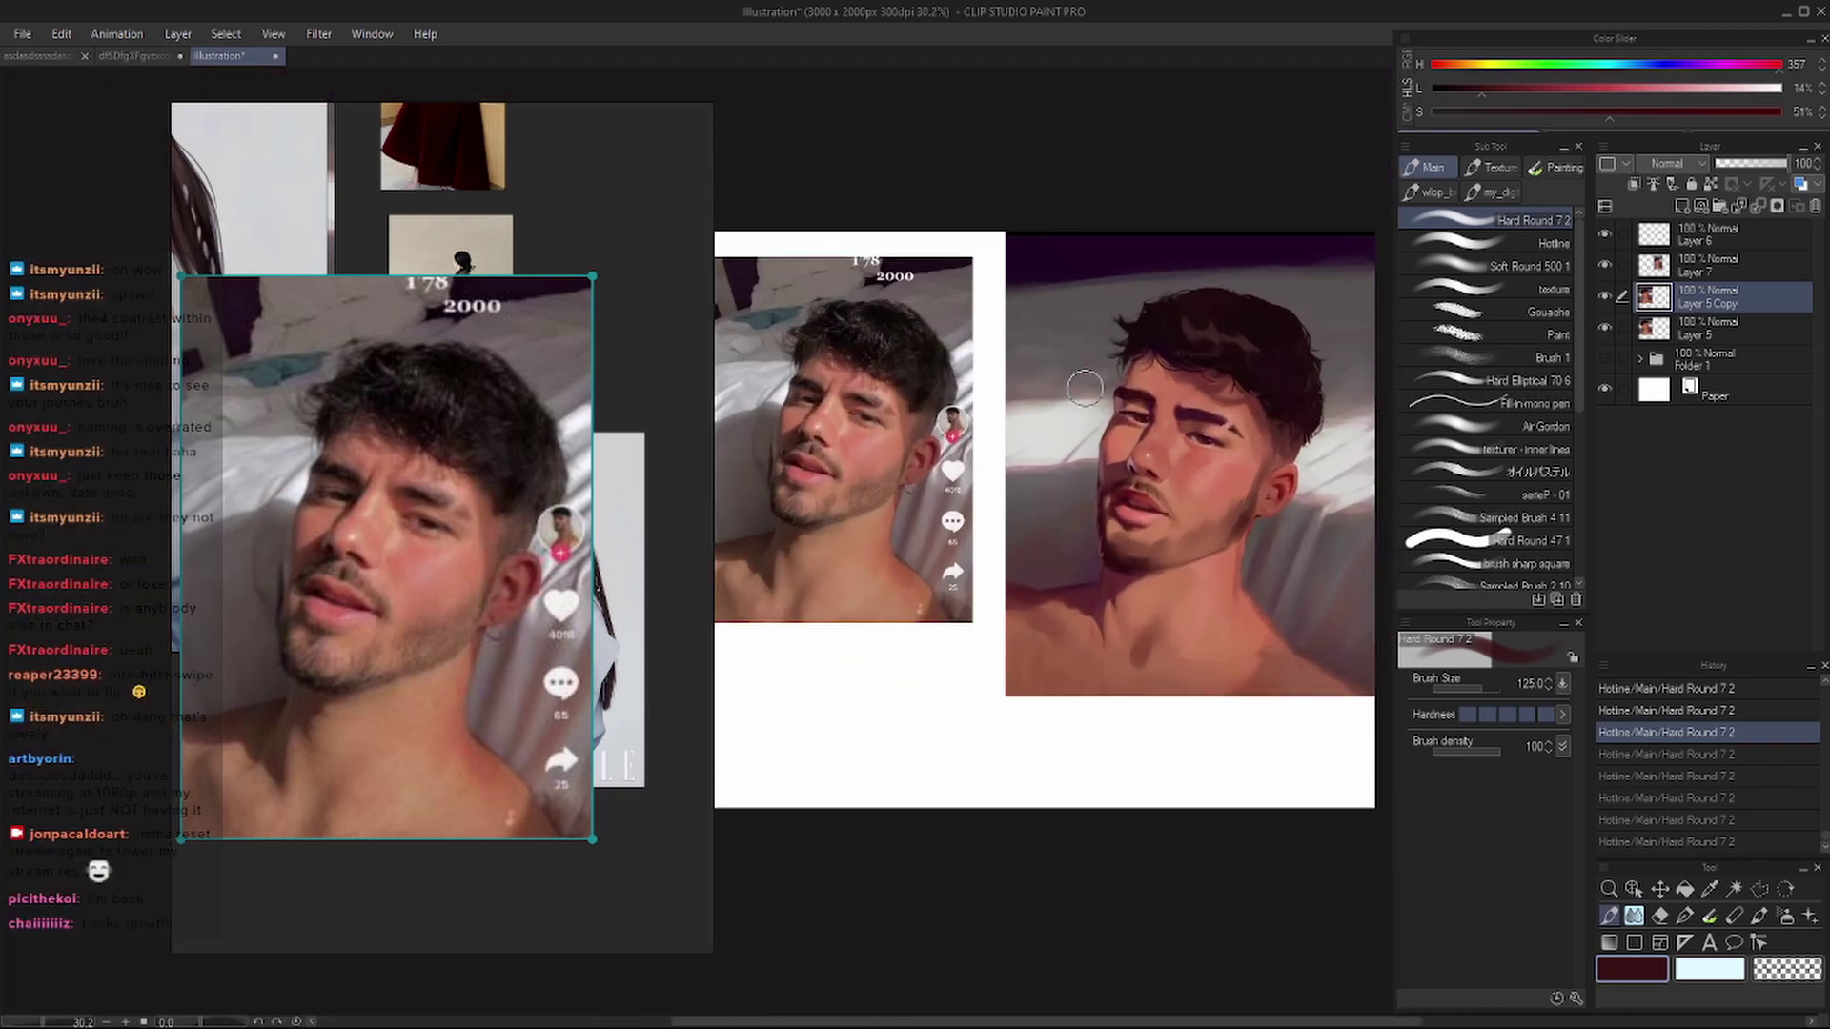
scroll(1058, 405, "down", 4)
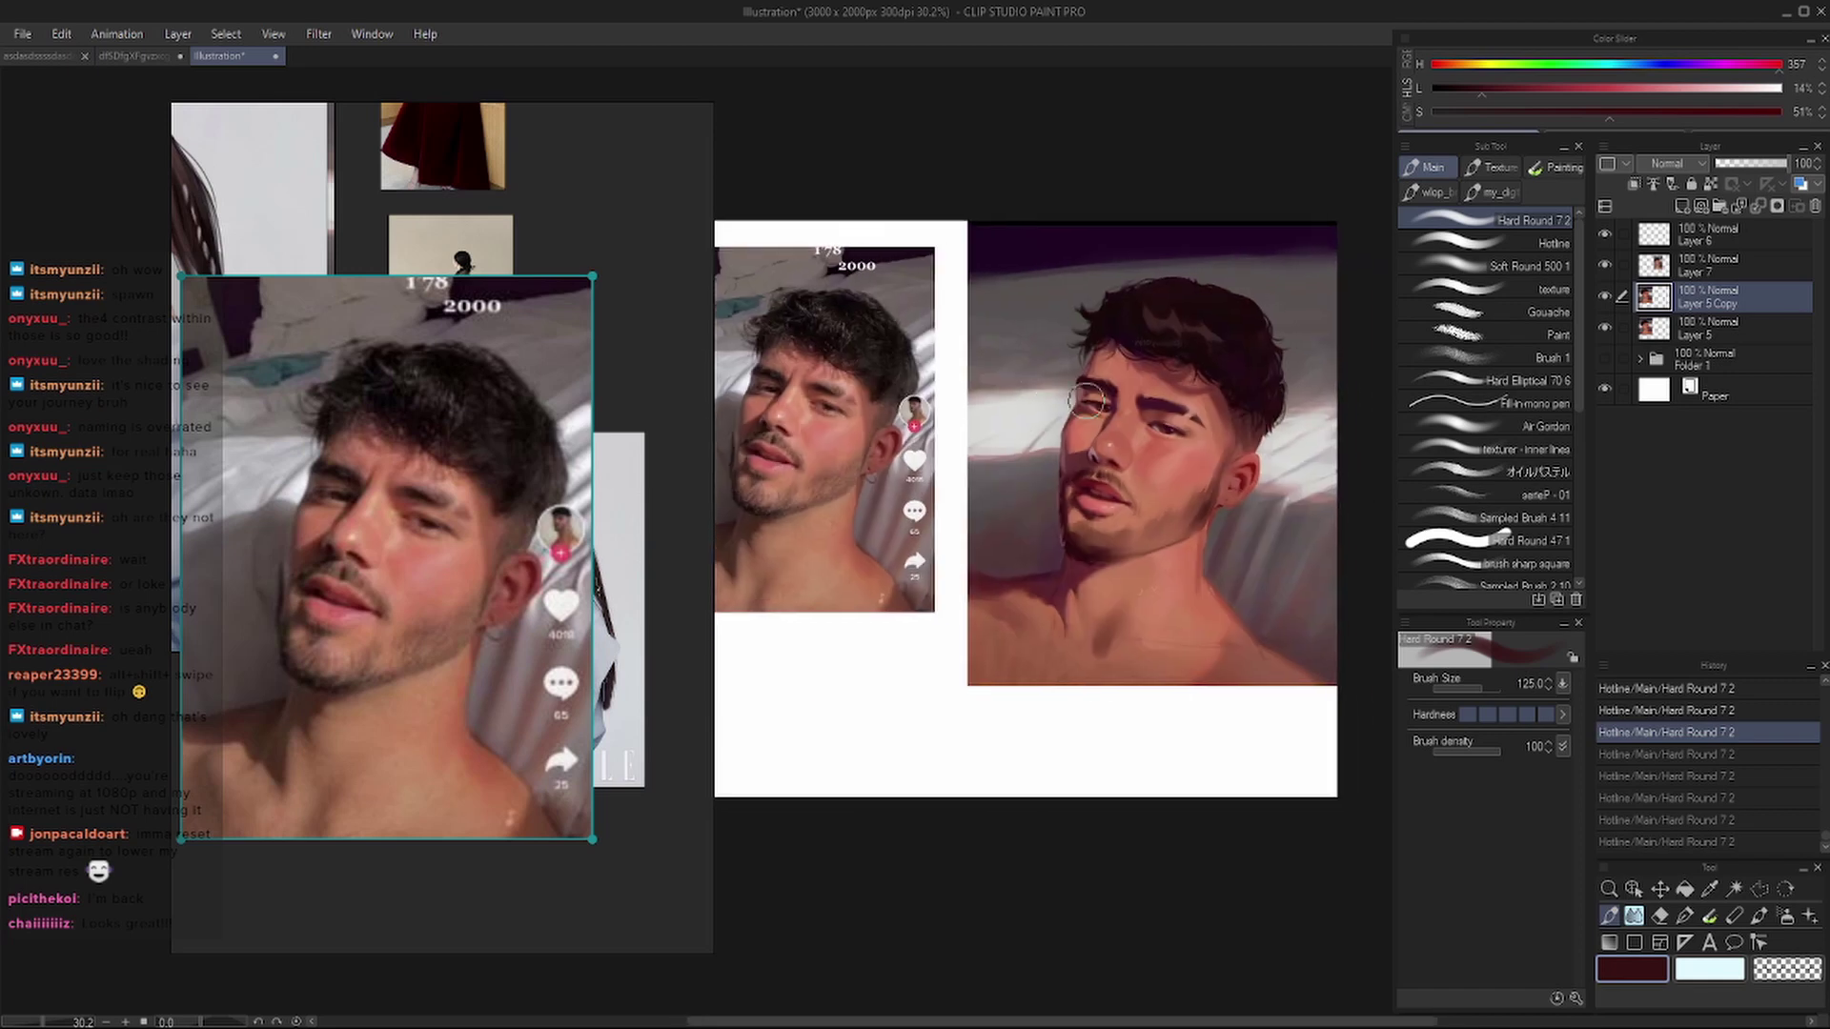
- Check the portrait's overall read at small scale by hiding and showing Layer 5 Copy and the reference photo on Layer 7
left_click(1605, 298)
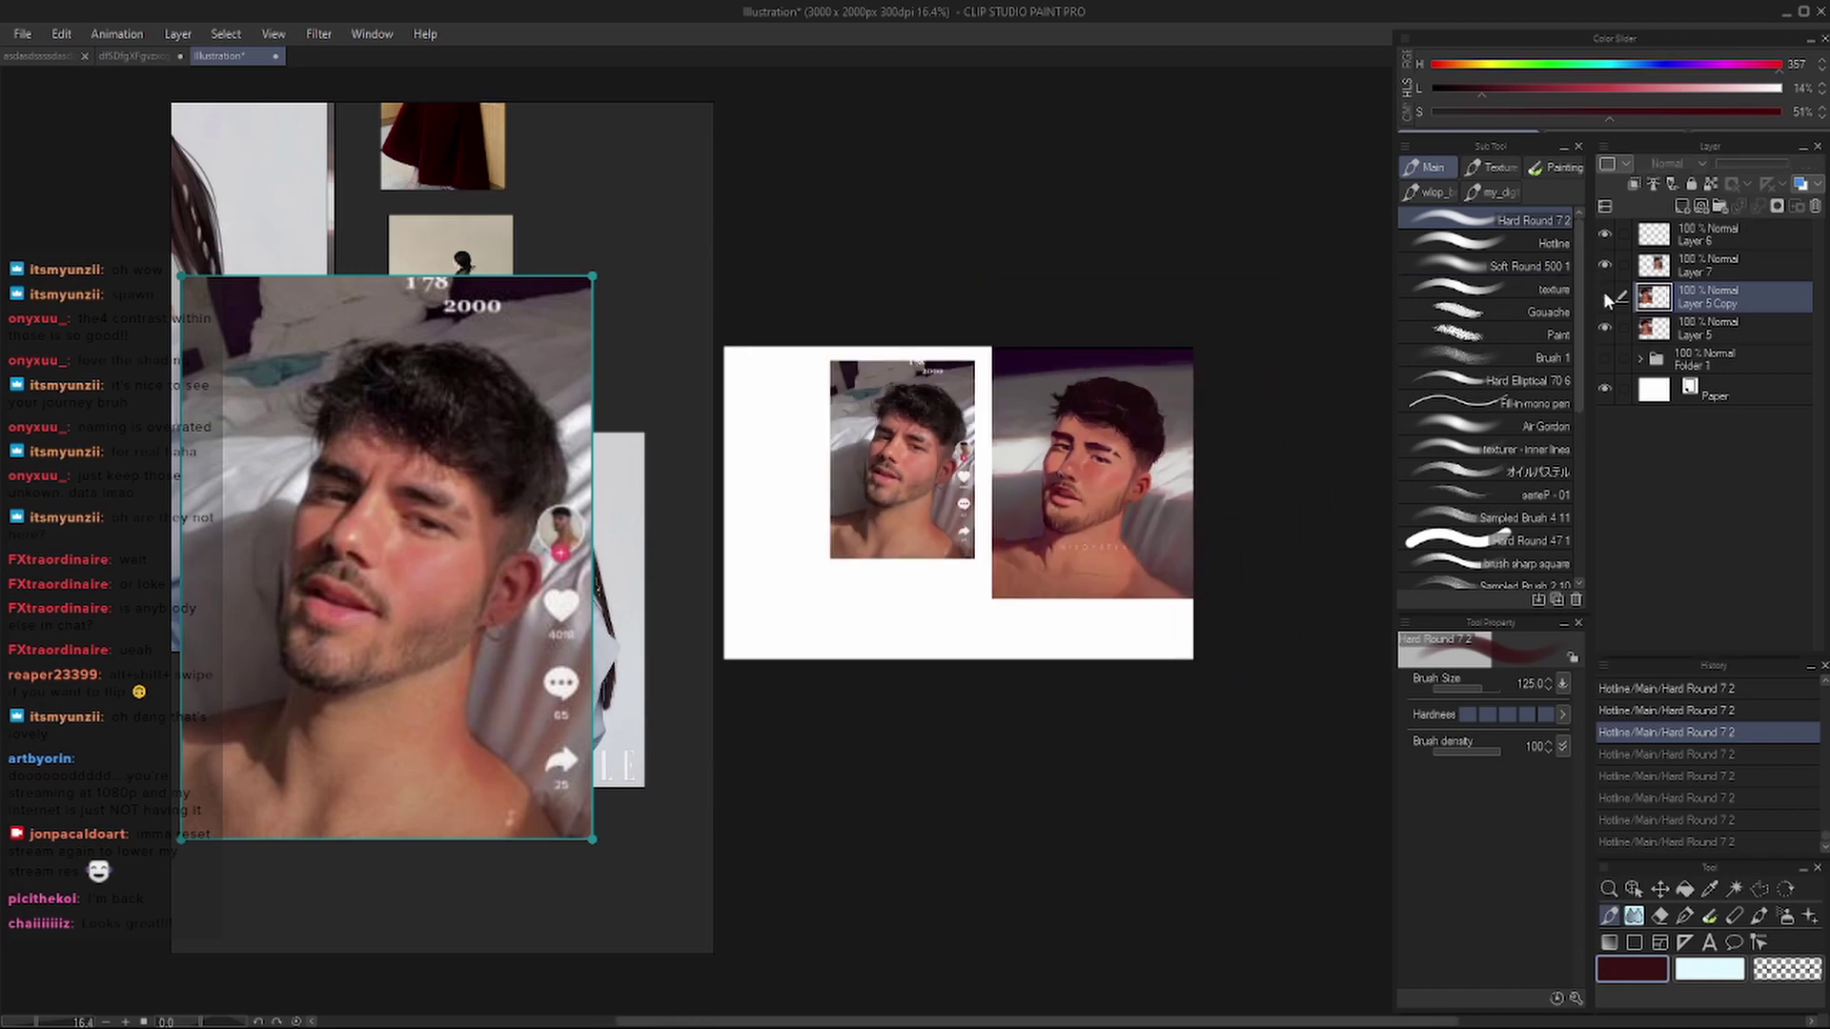
left_click(1605, 297)
key("ctrl+plus")
left_click(1606, 265)
left_click(1605, 265)
scroll(939, 496, "up", 3)
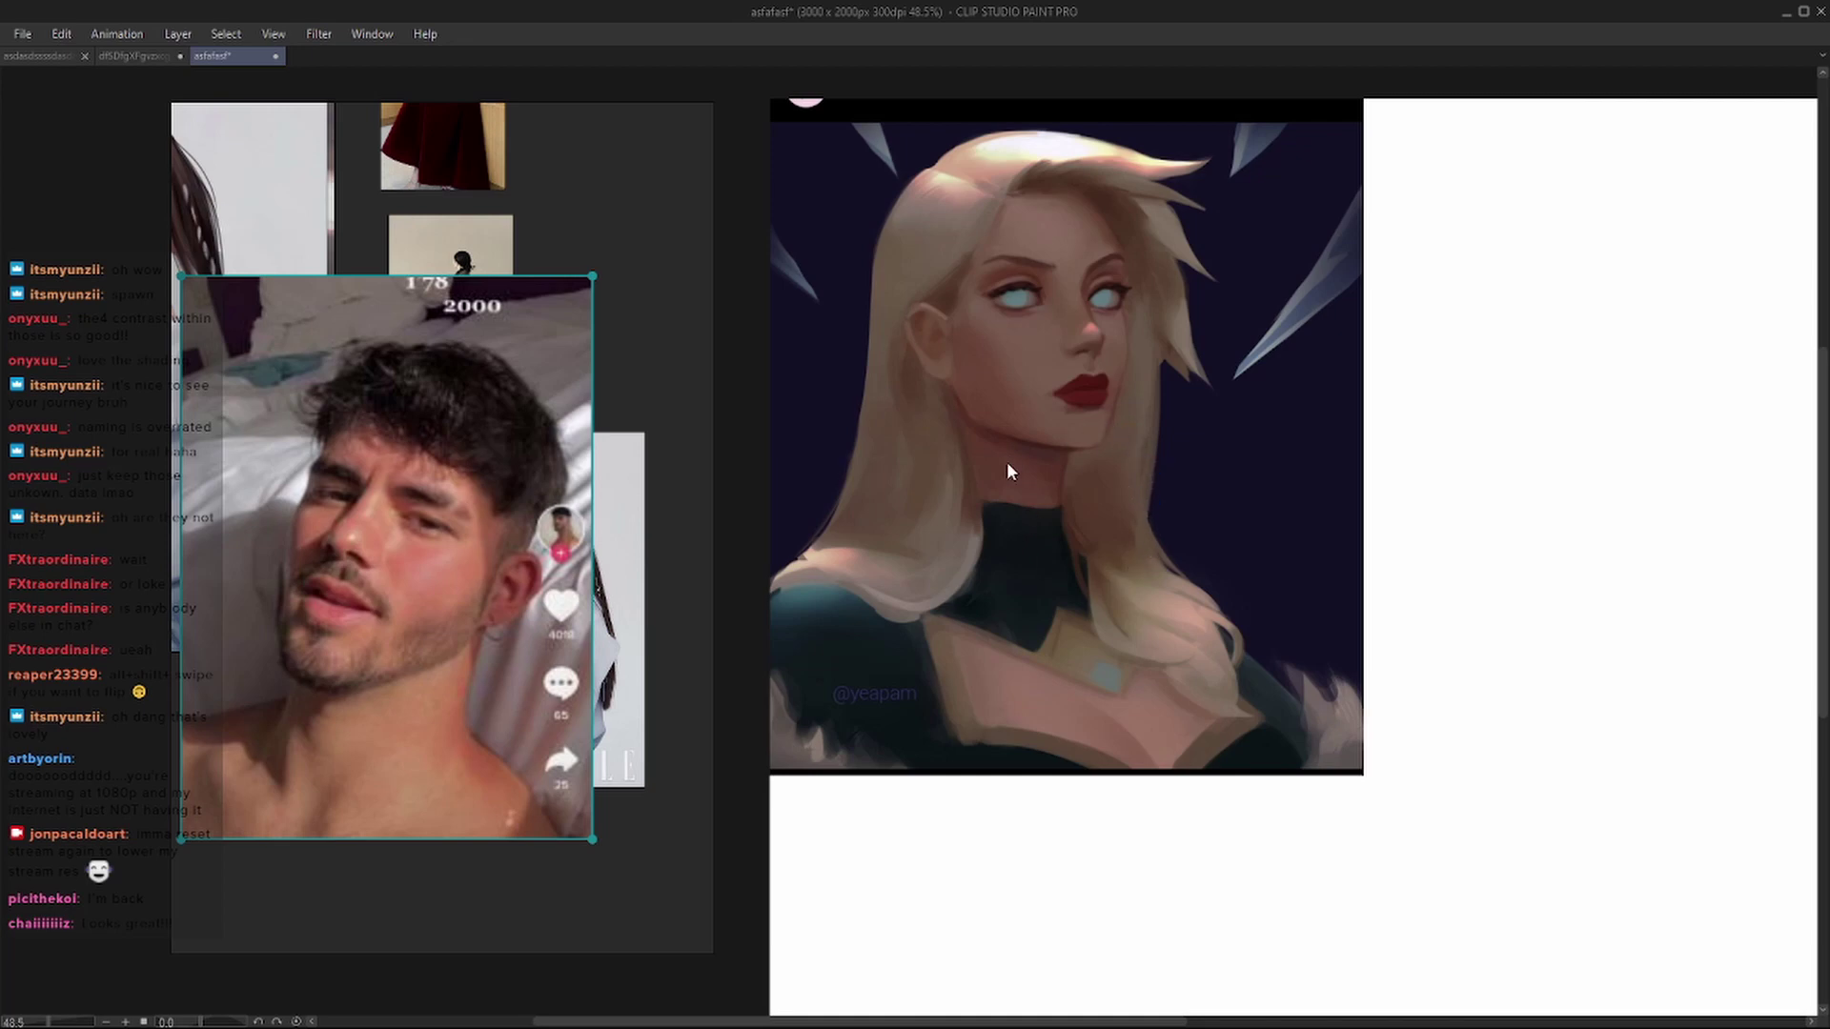
- Save the illustration and check the blonde woman's portrait in a mirrored view
key("ctrl+s")
key("h")
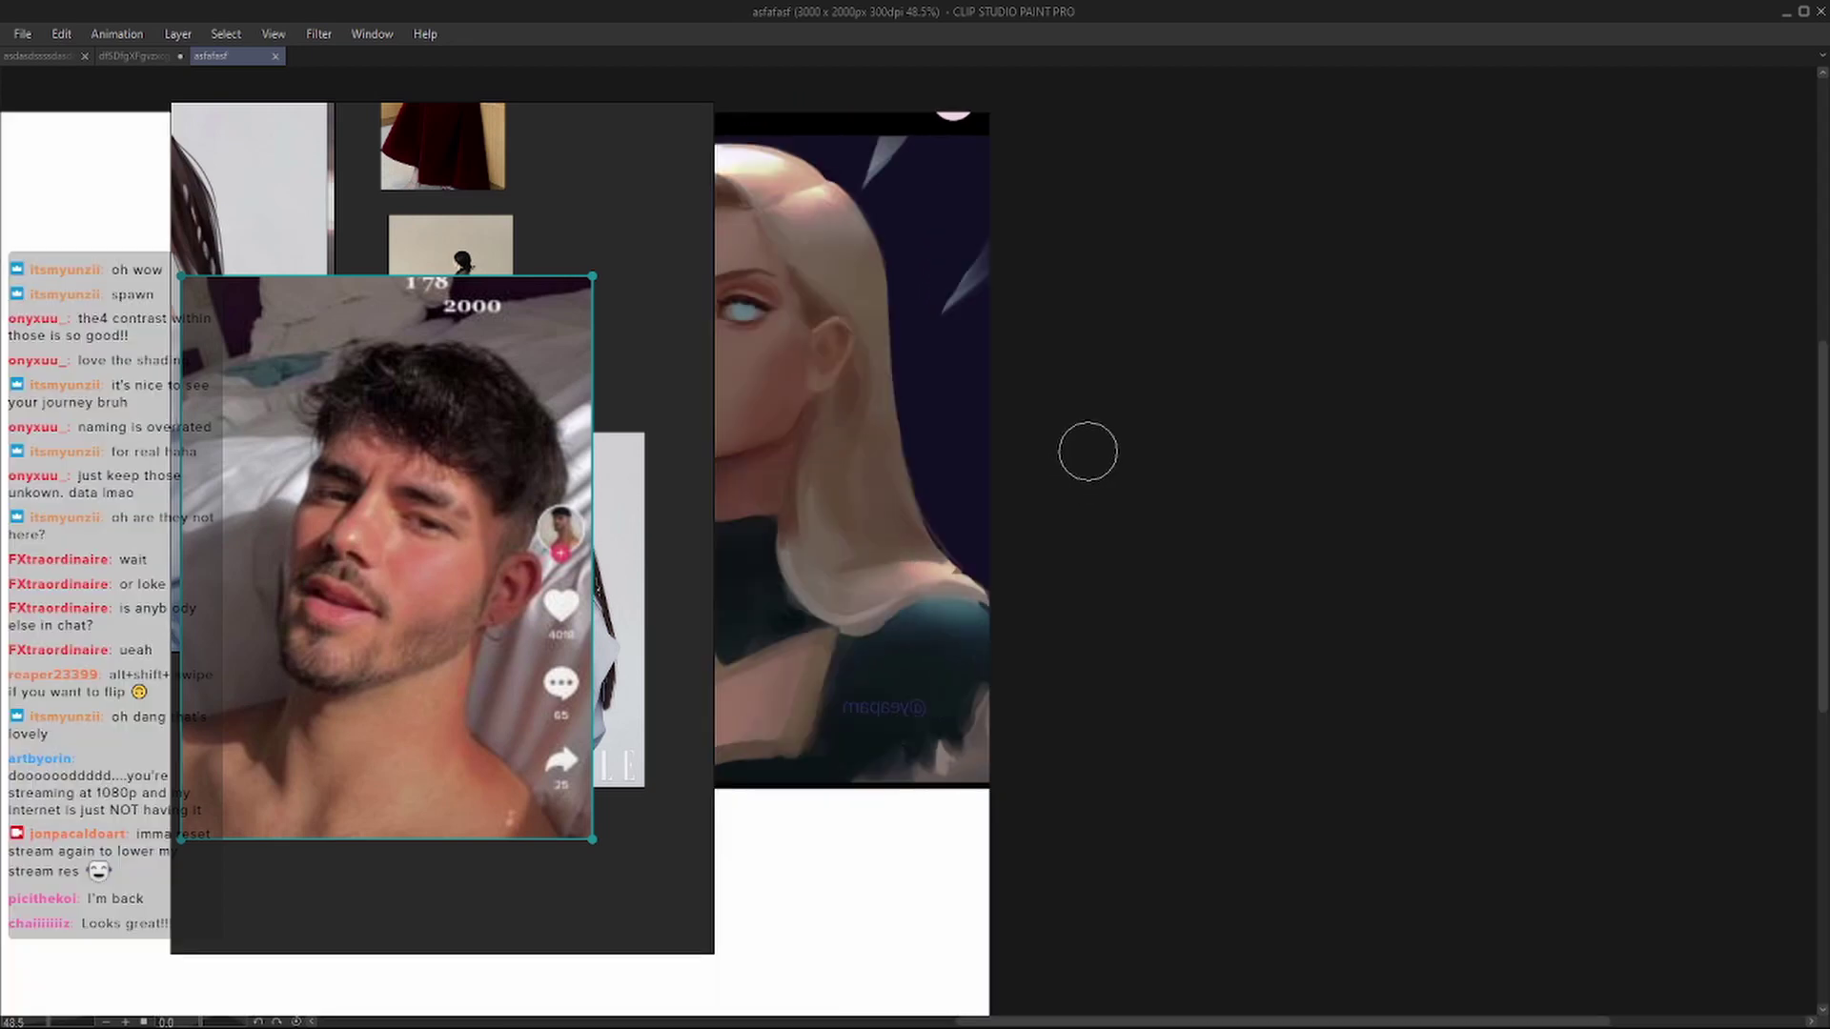
key("h")
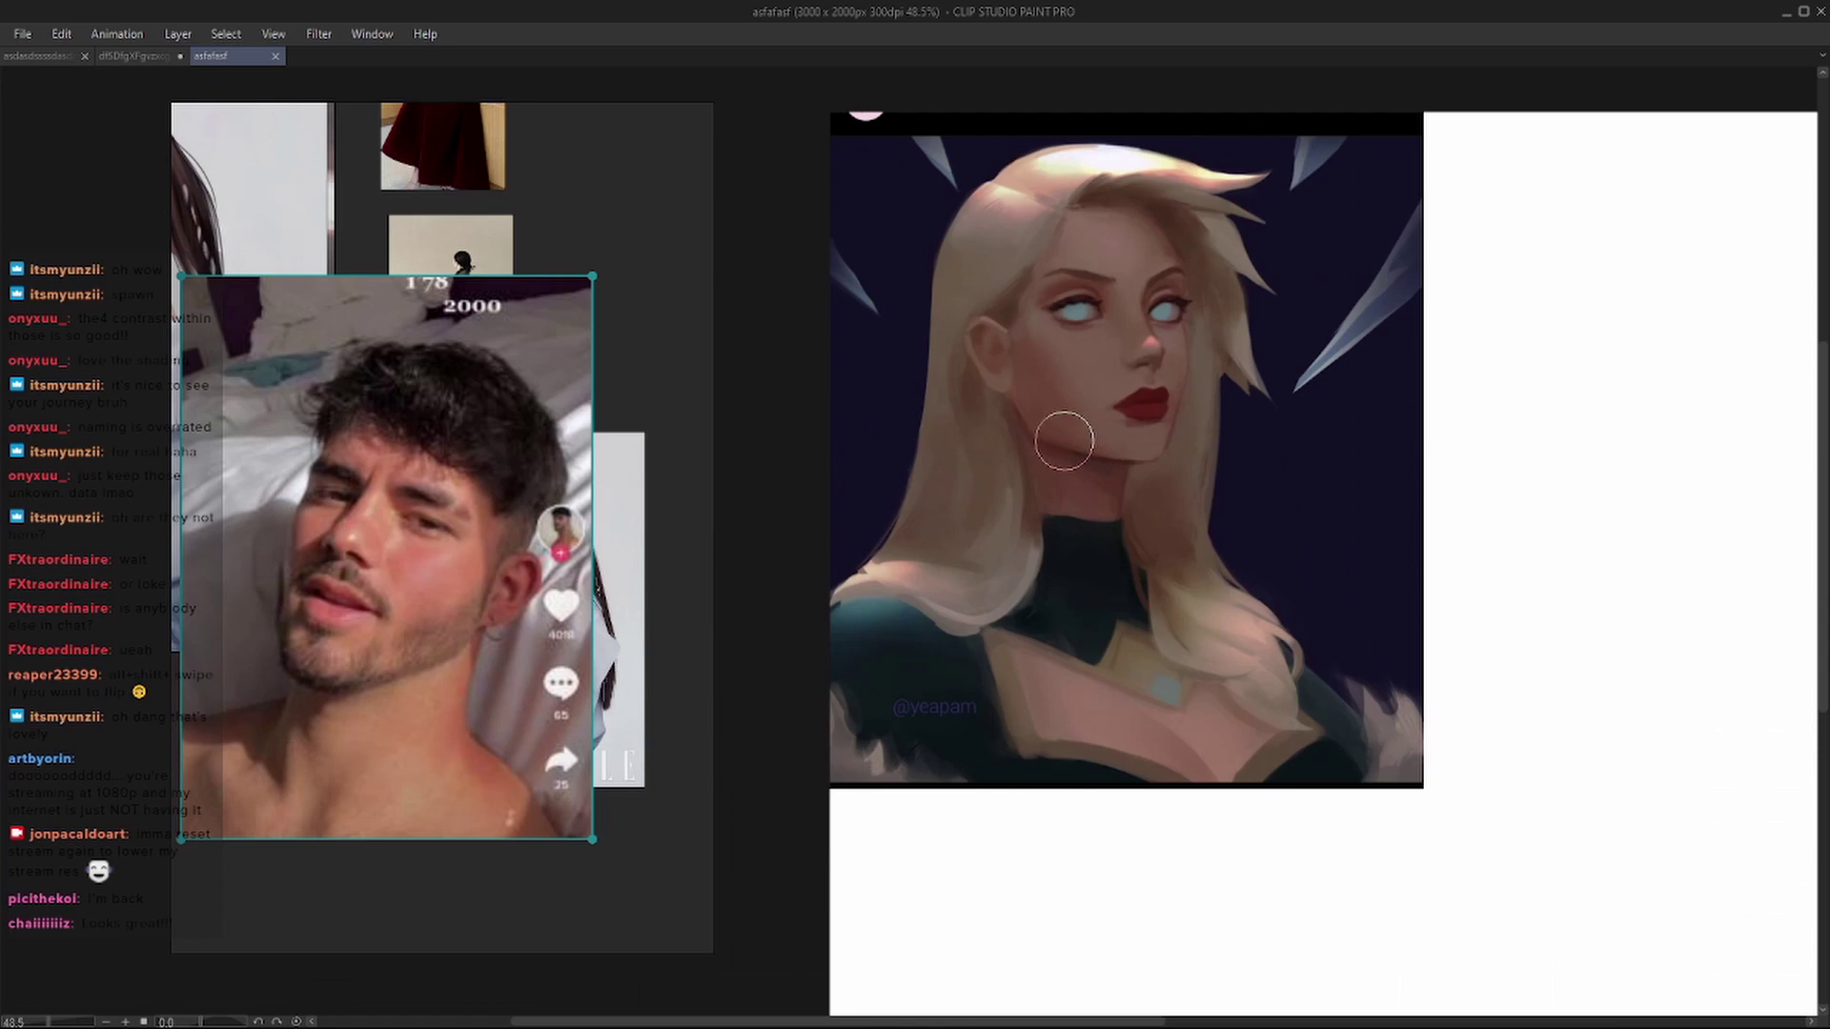
- Paste the blonde woman's portrait into the reference board and onto a new layer above the original for overpainting
scroll(519, 467, "down", 3)
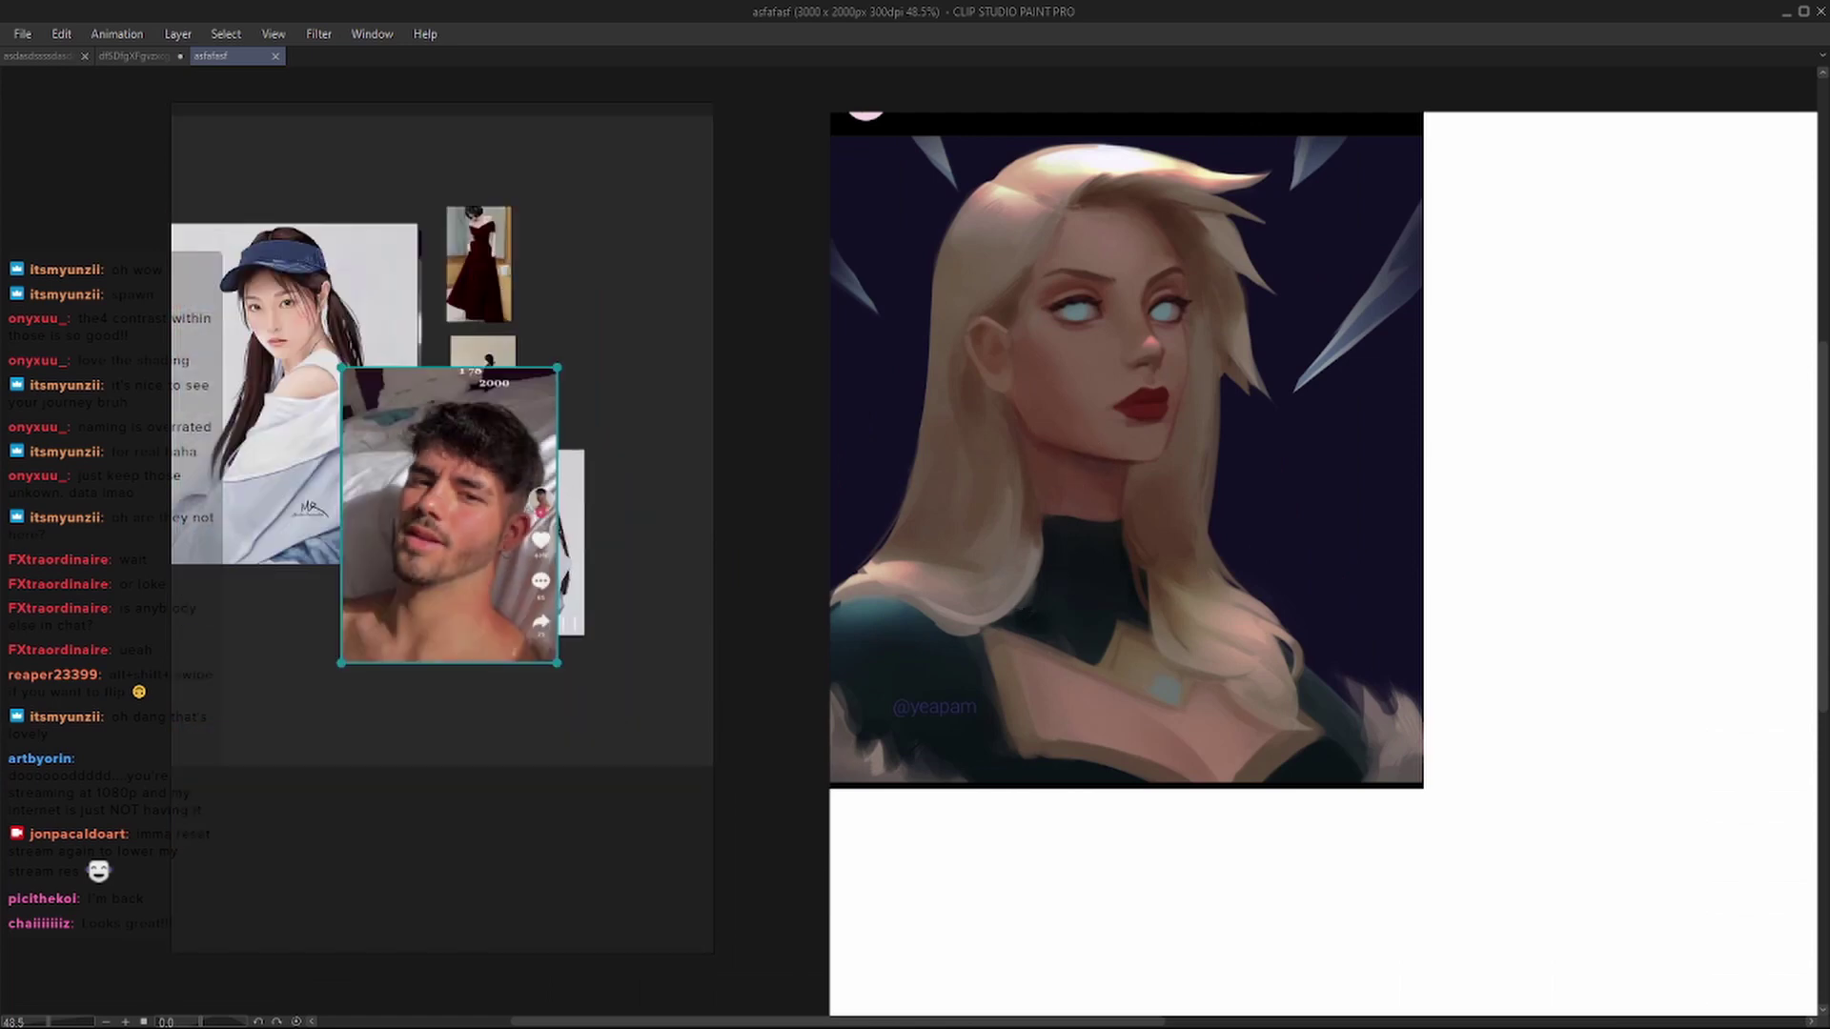
key("ctrl+v")
key("Tab")
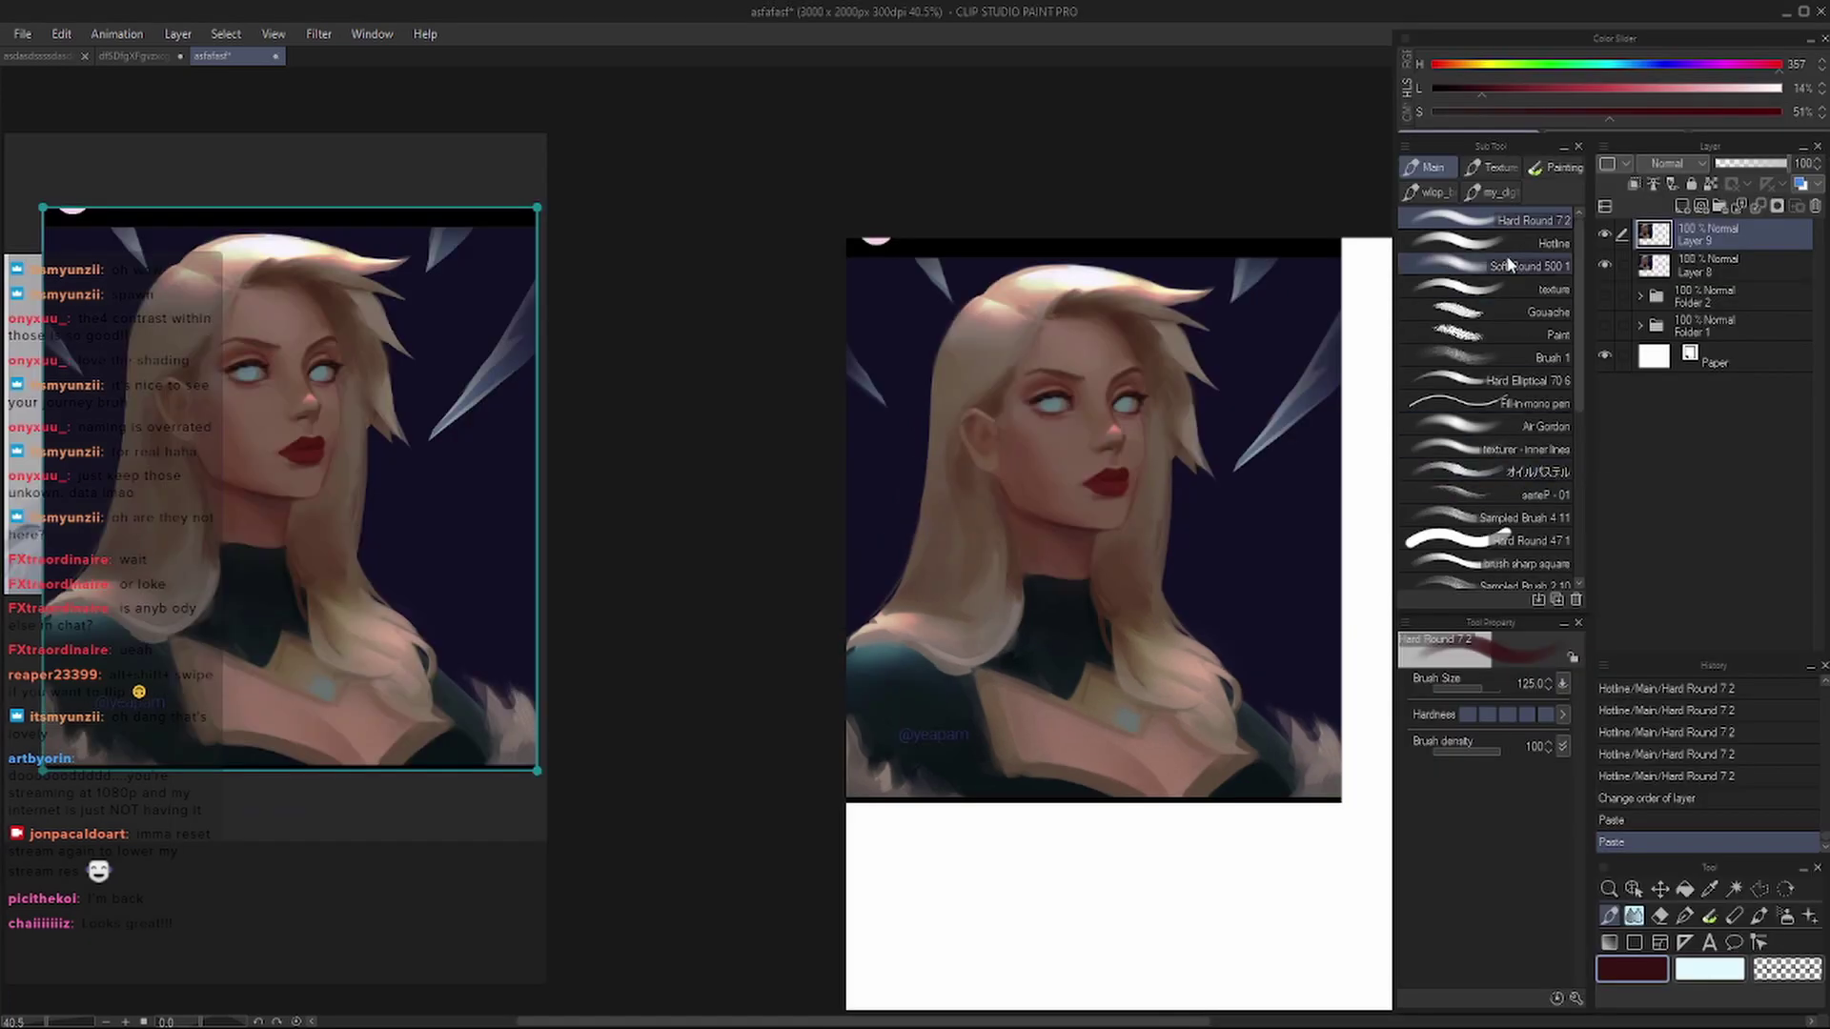
scroll(1310, 413, "up", 3)
key("Tab")
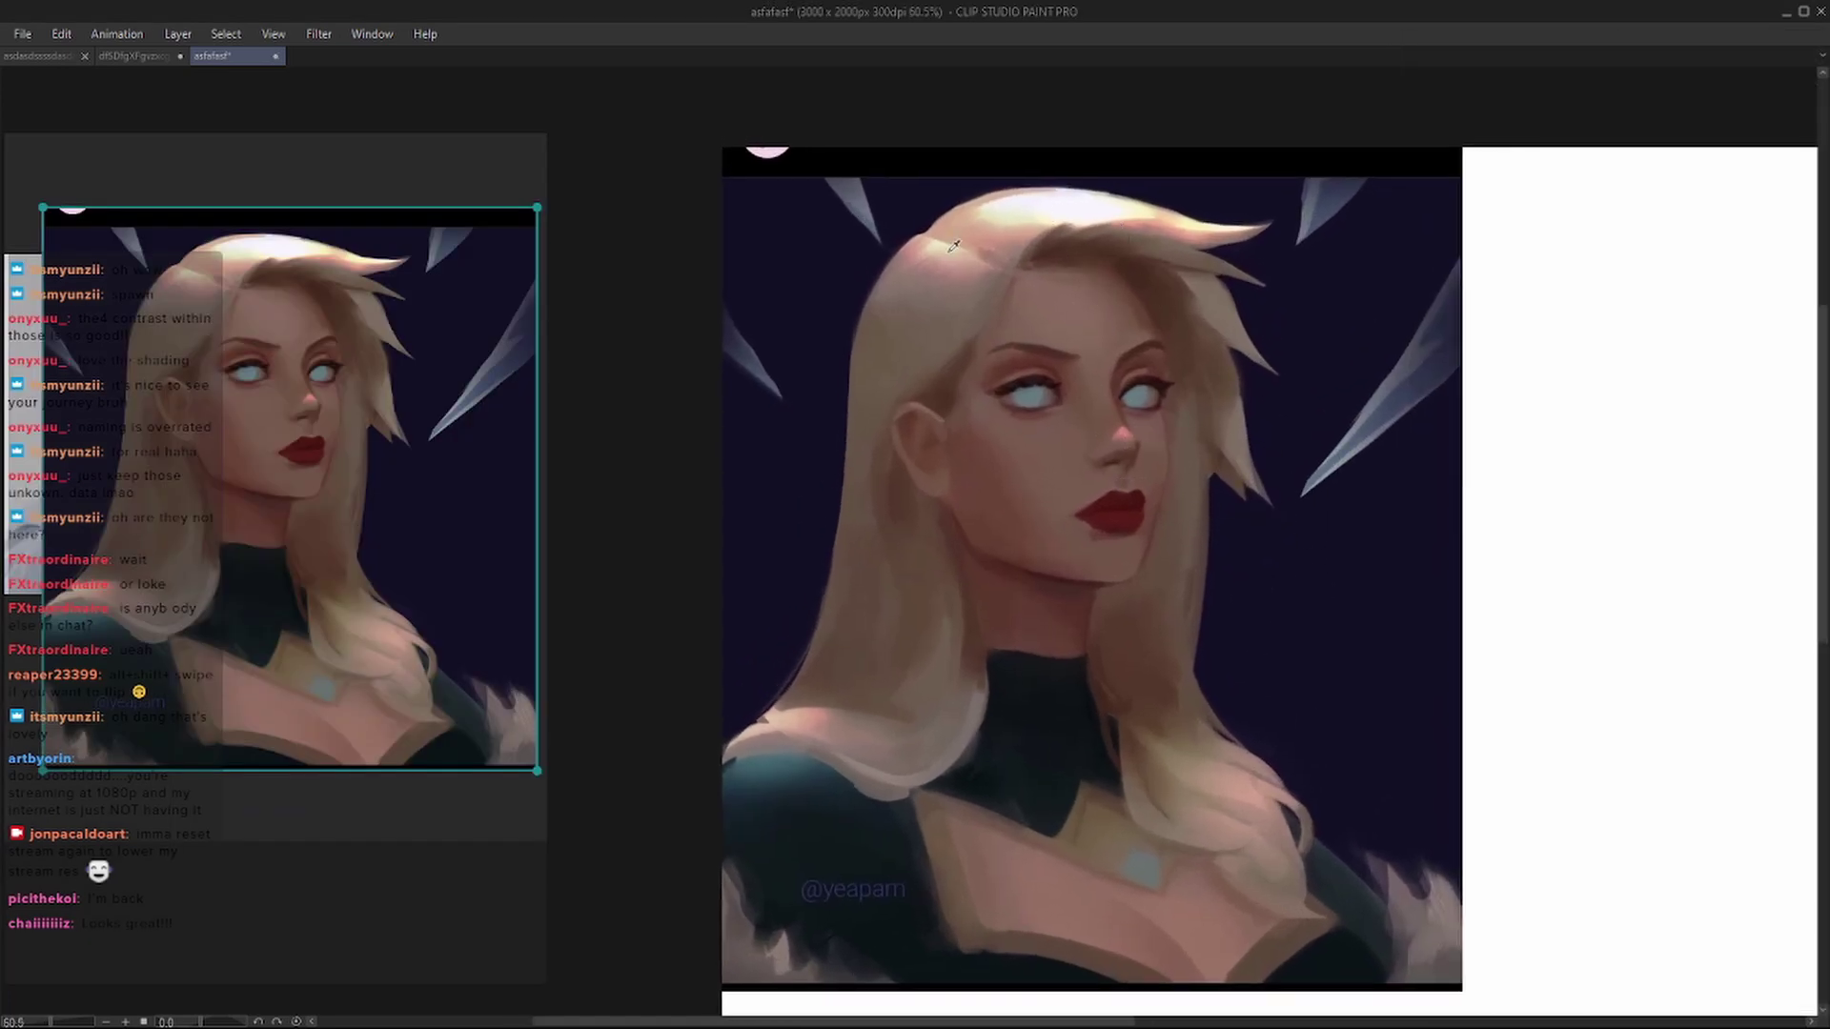
- Try pale highlight strokes through the blonde hair above the ear and down its outer edge, and undo them
left_click_drag(953, 246, 944, 371)
key("Tab")
key("Tab")
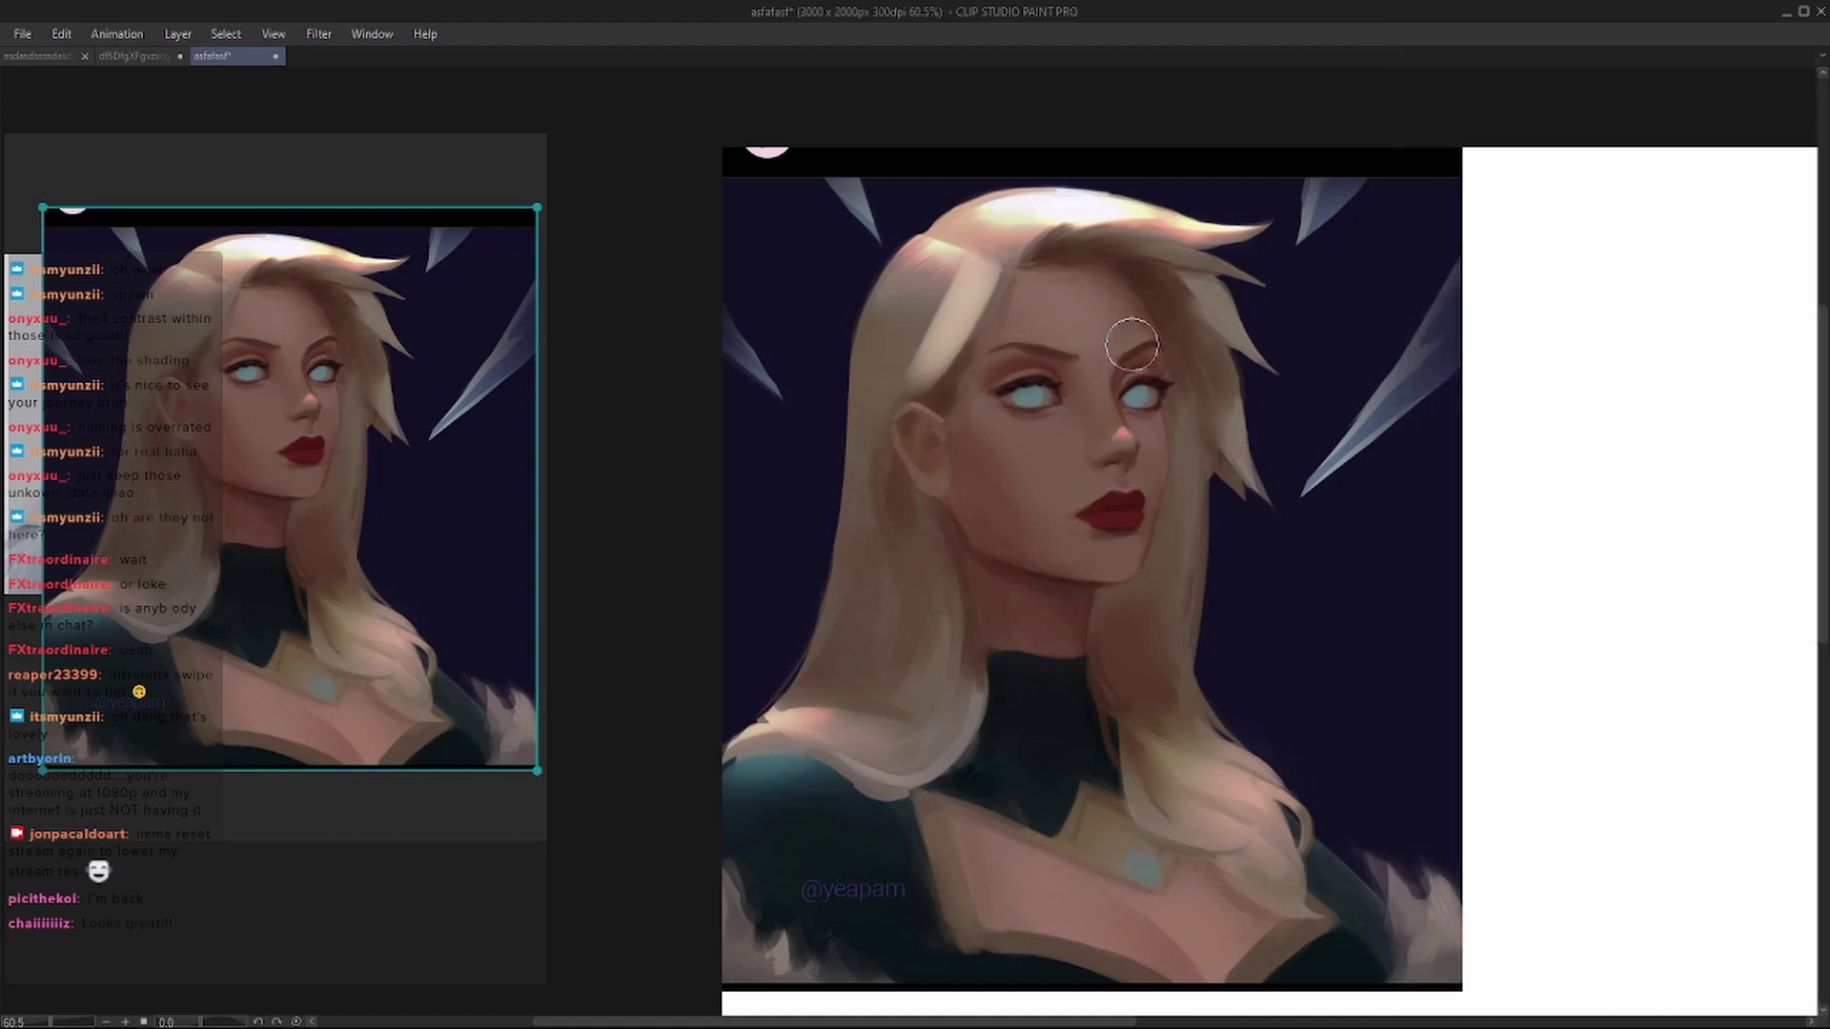
scroll(995, 289, "up", 2)
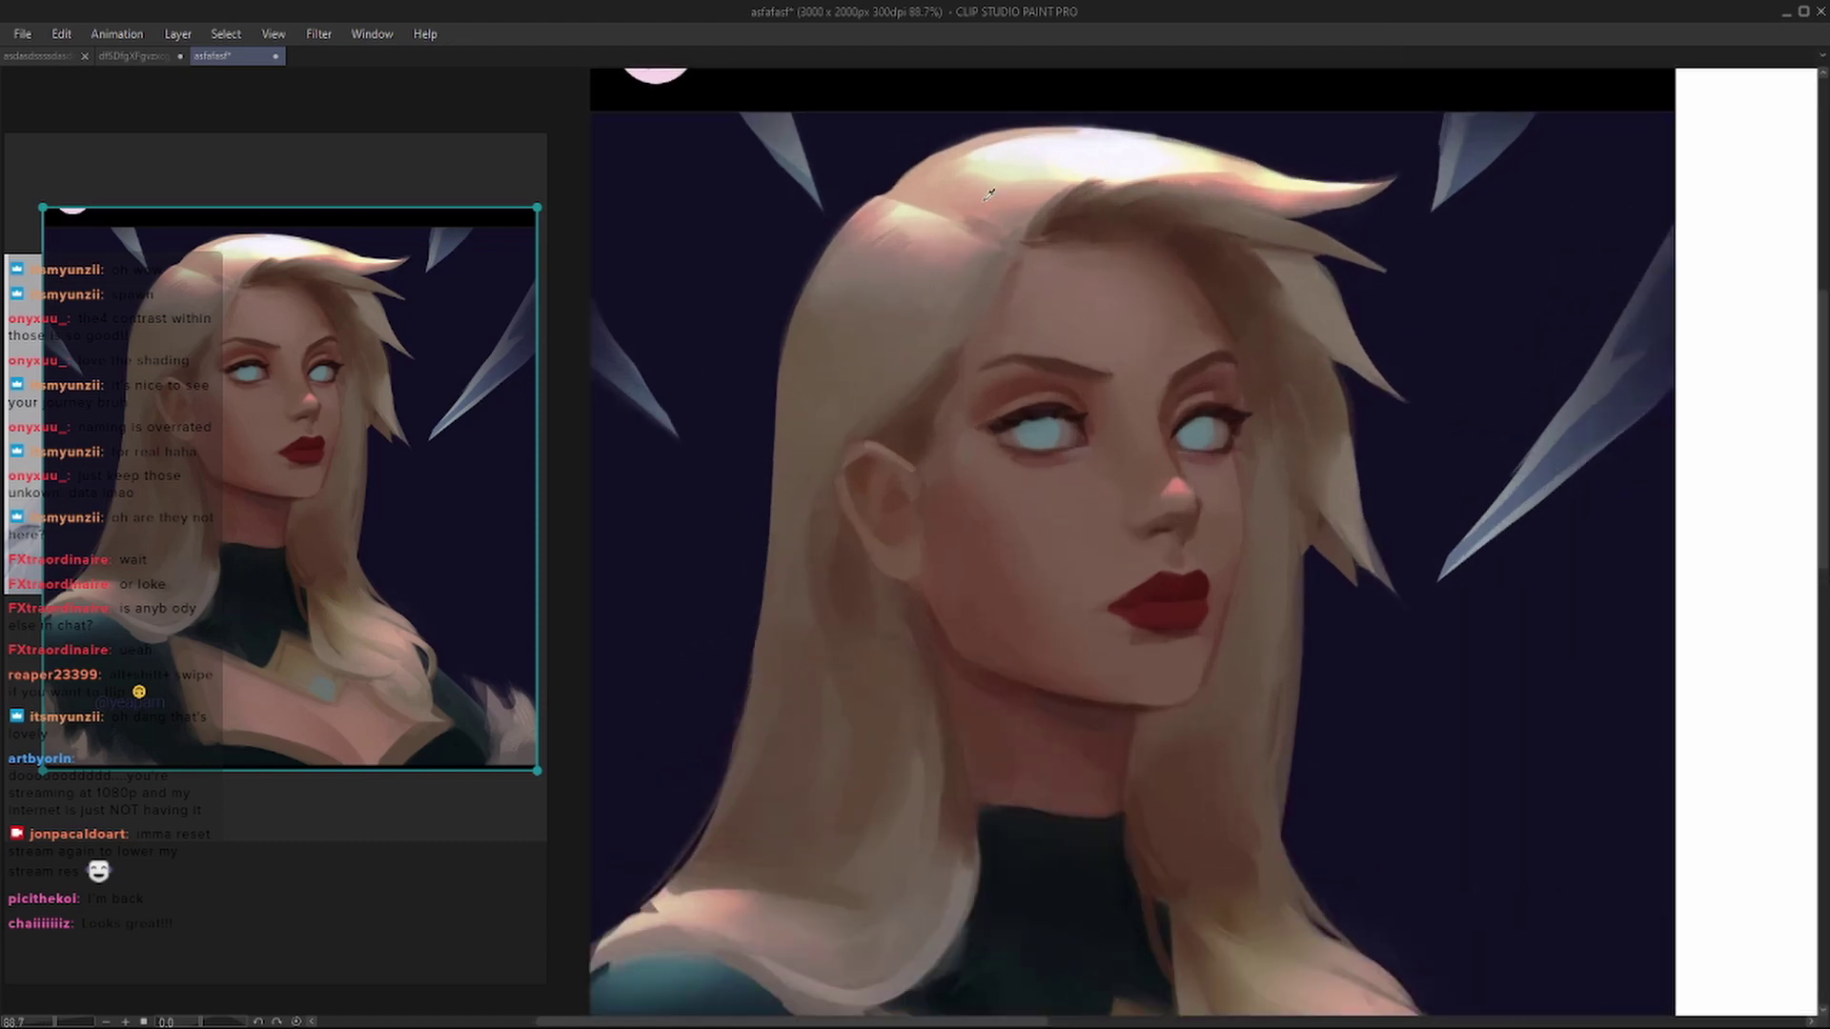
mouse_move(901, 384)
left_mouse_down()
mouse_move(881, 379)
mouse_move(939, 322)
left_mouse_up()
left_click_drag(929, 143, 782, 590)
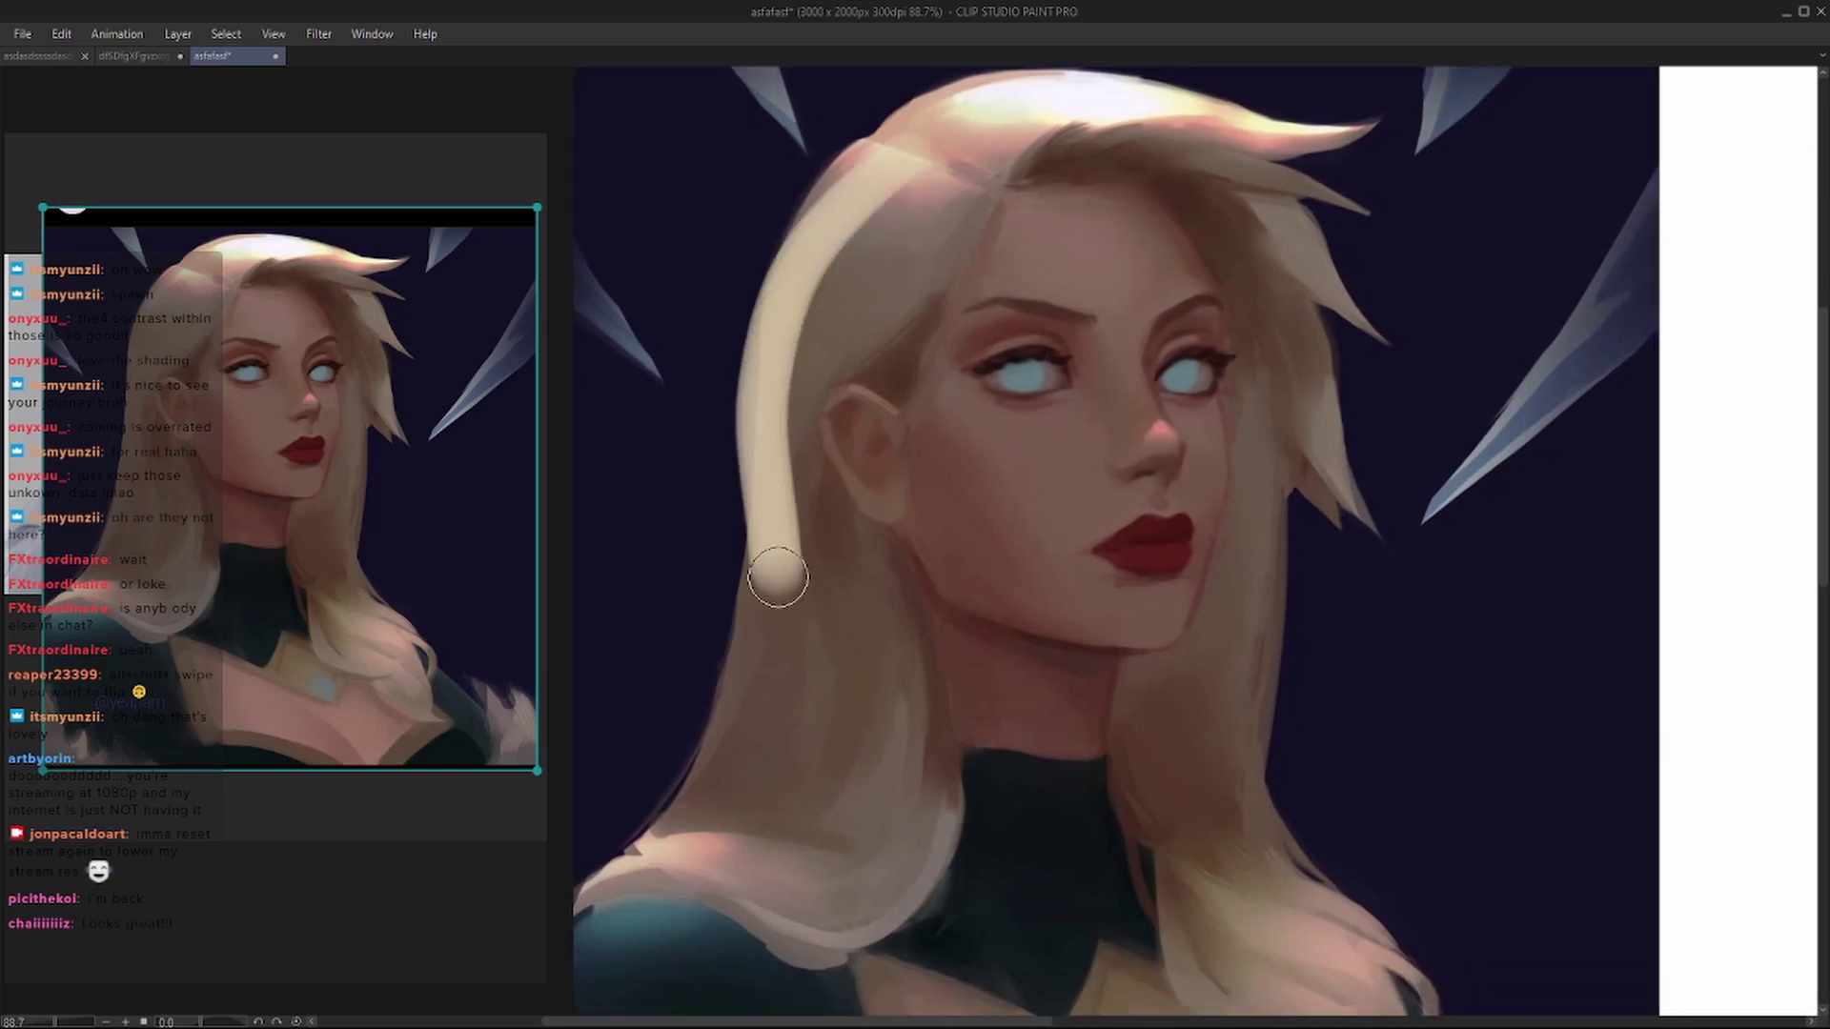
key("ctrl+z")
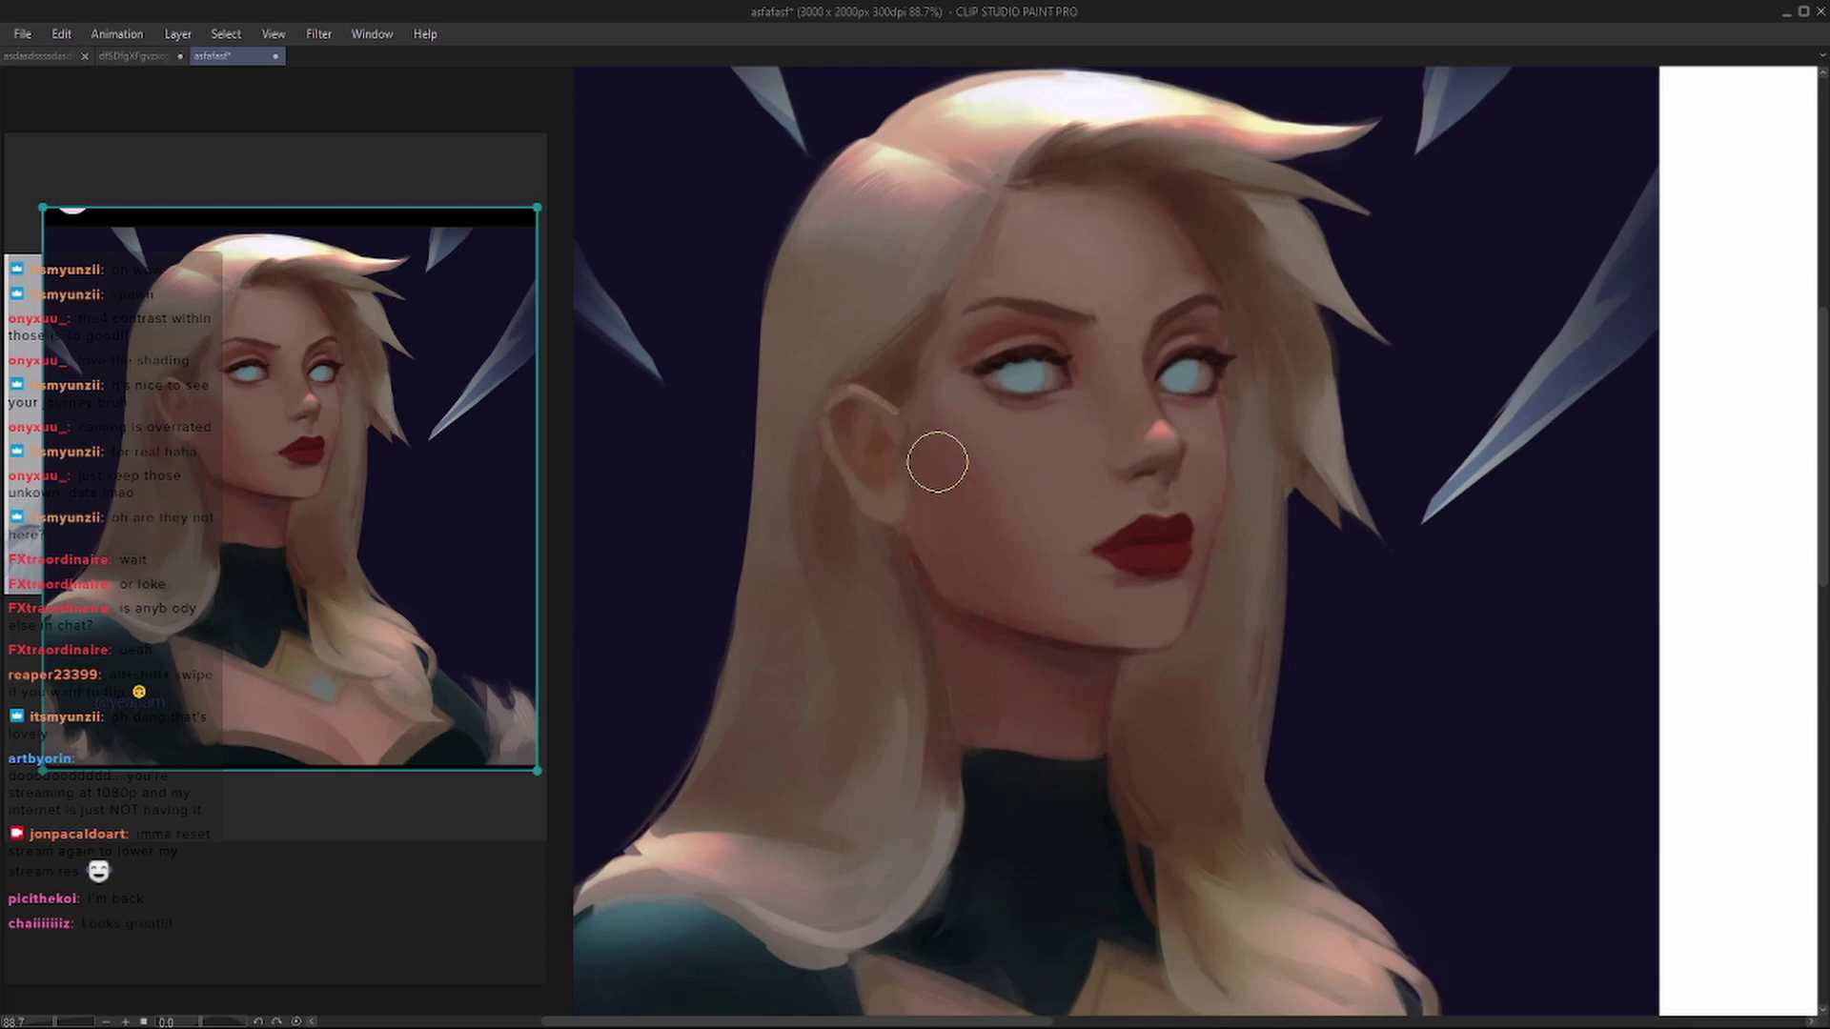
mouse_move(1421, 359)
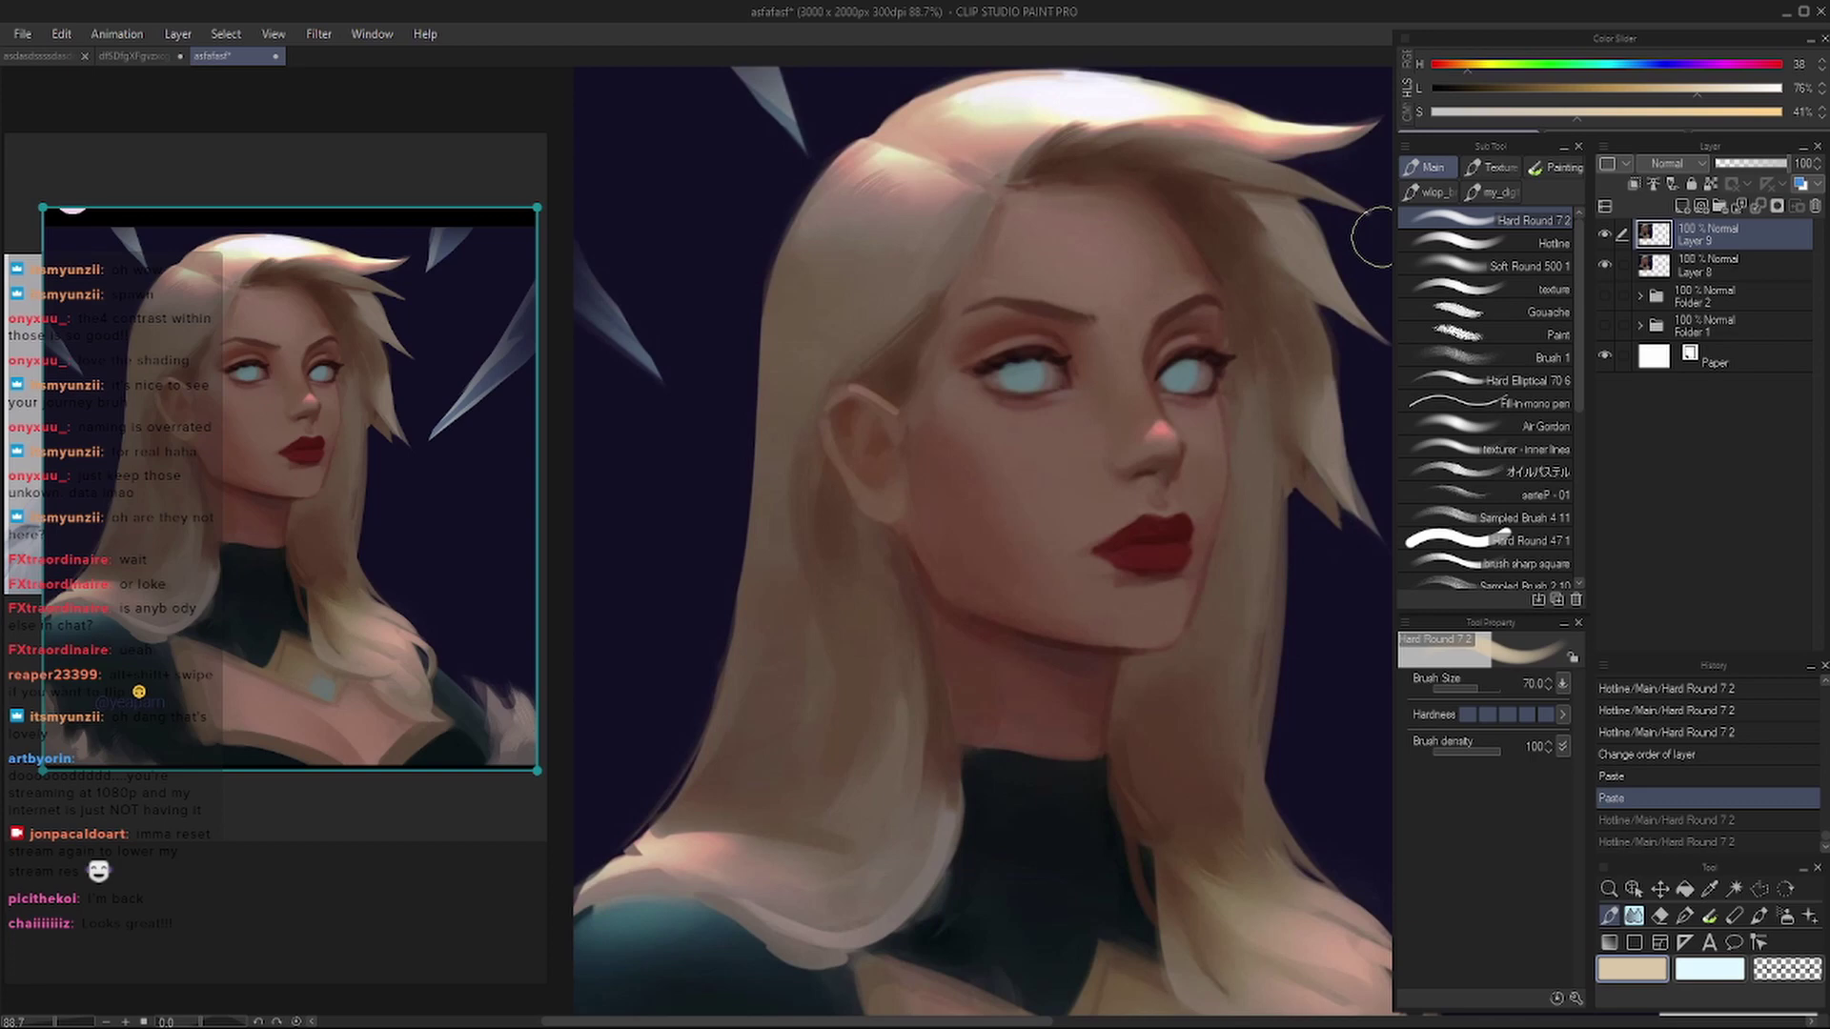
- Try pale blonde strokes over the crown and back of the hair, and undo them
left_click_drag(1039, 343, 1011, 396)
left_click_drag(1002, 389, 974, 325)
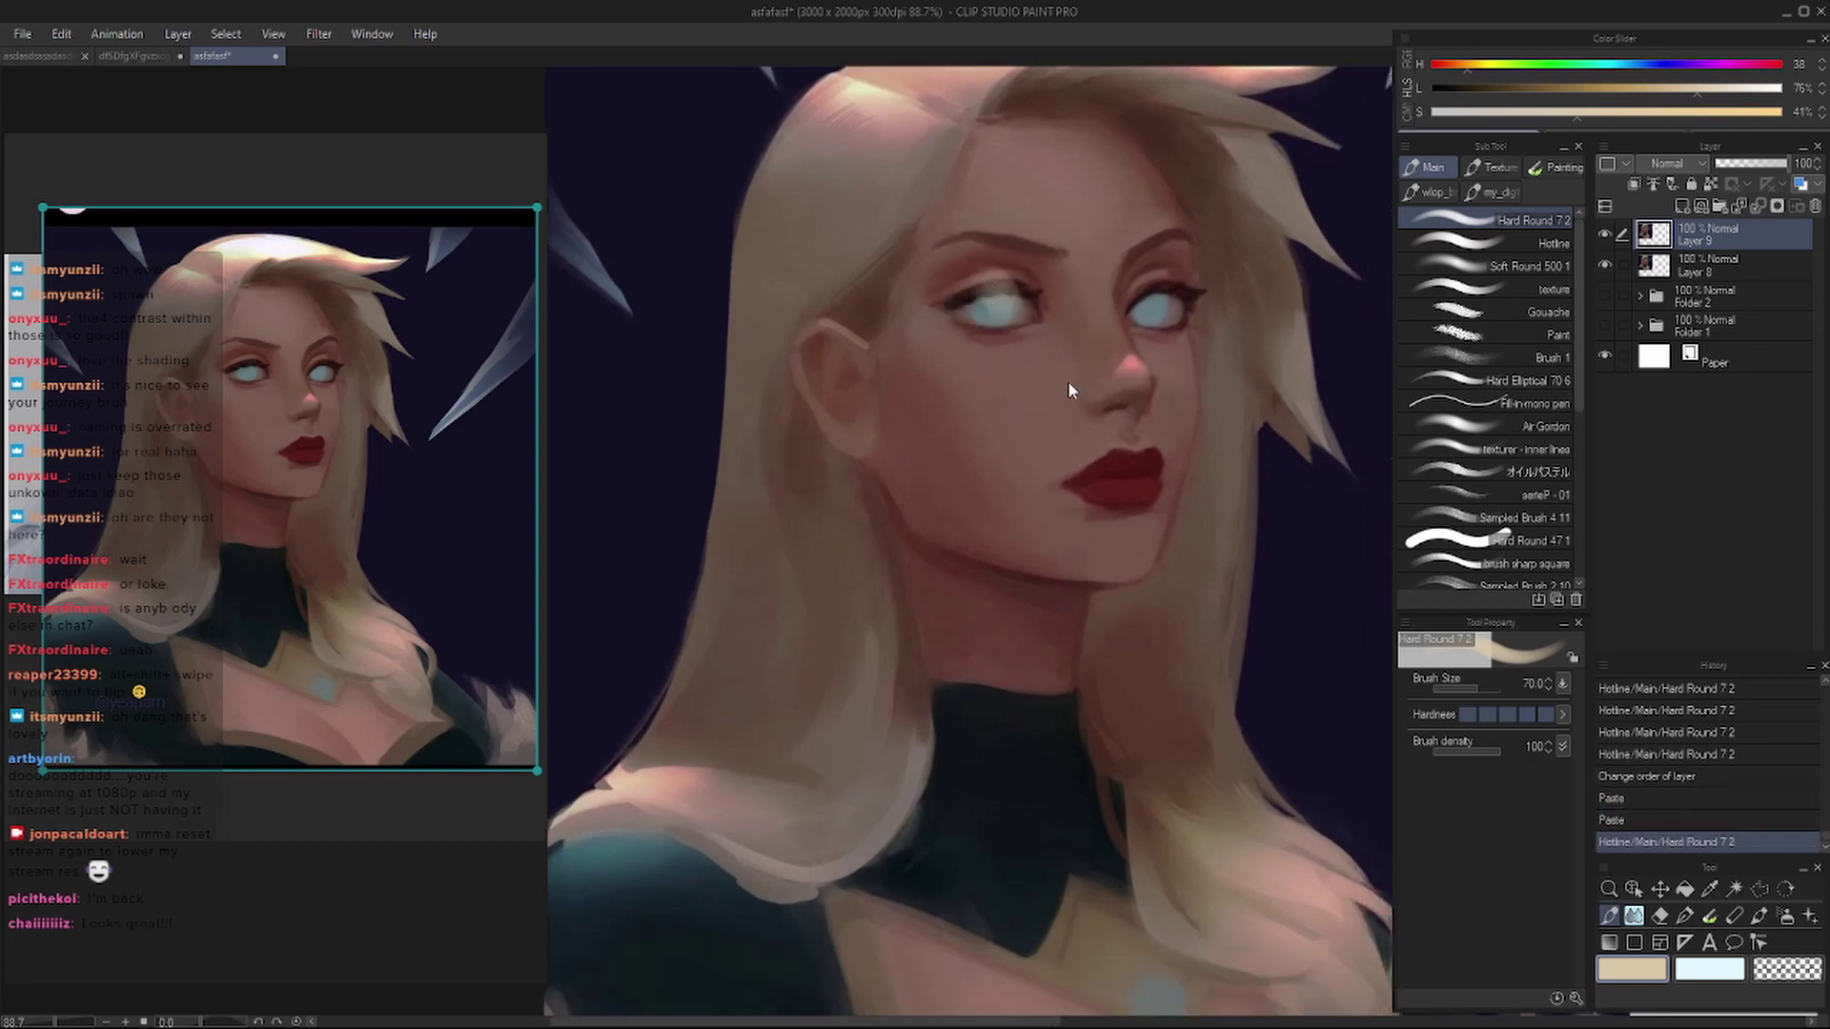
key("ctrl+z")
left_click_drag(1069, 391, 1078, 463)
left_click(870, 162, "alt")
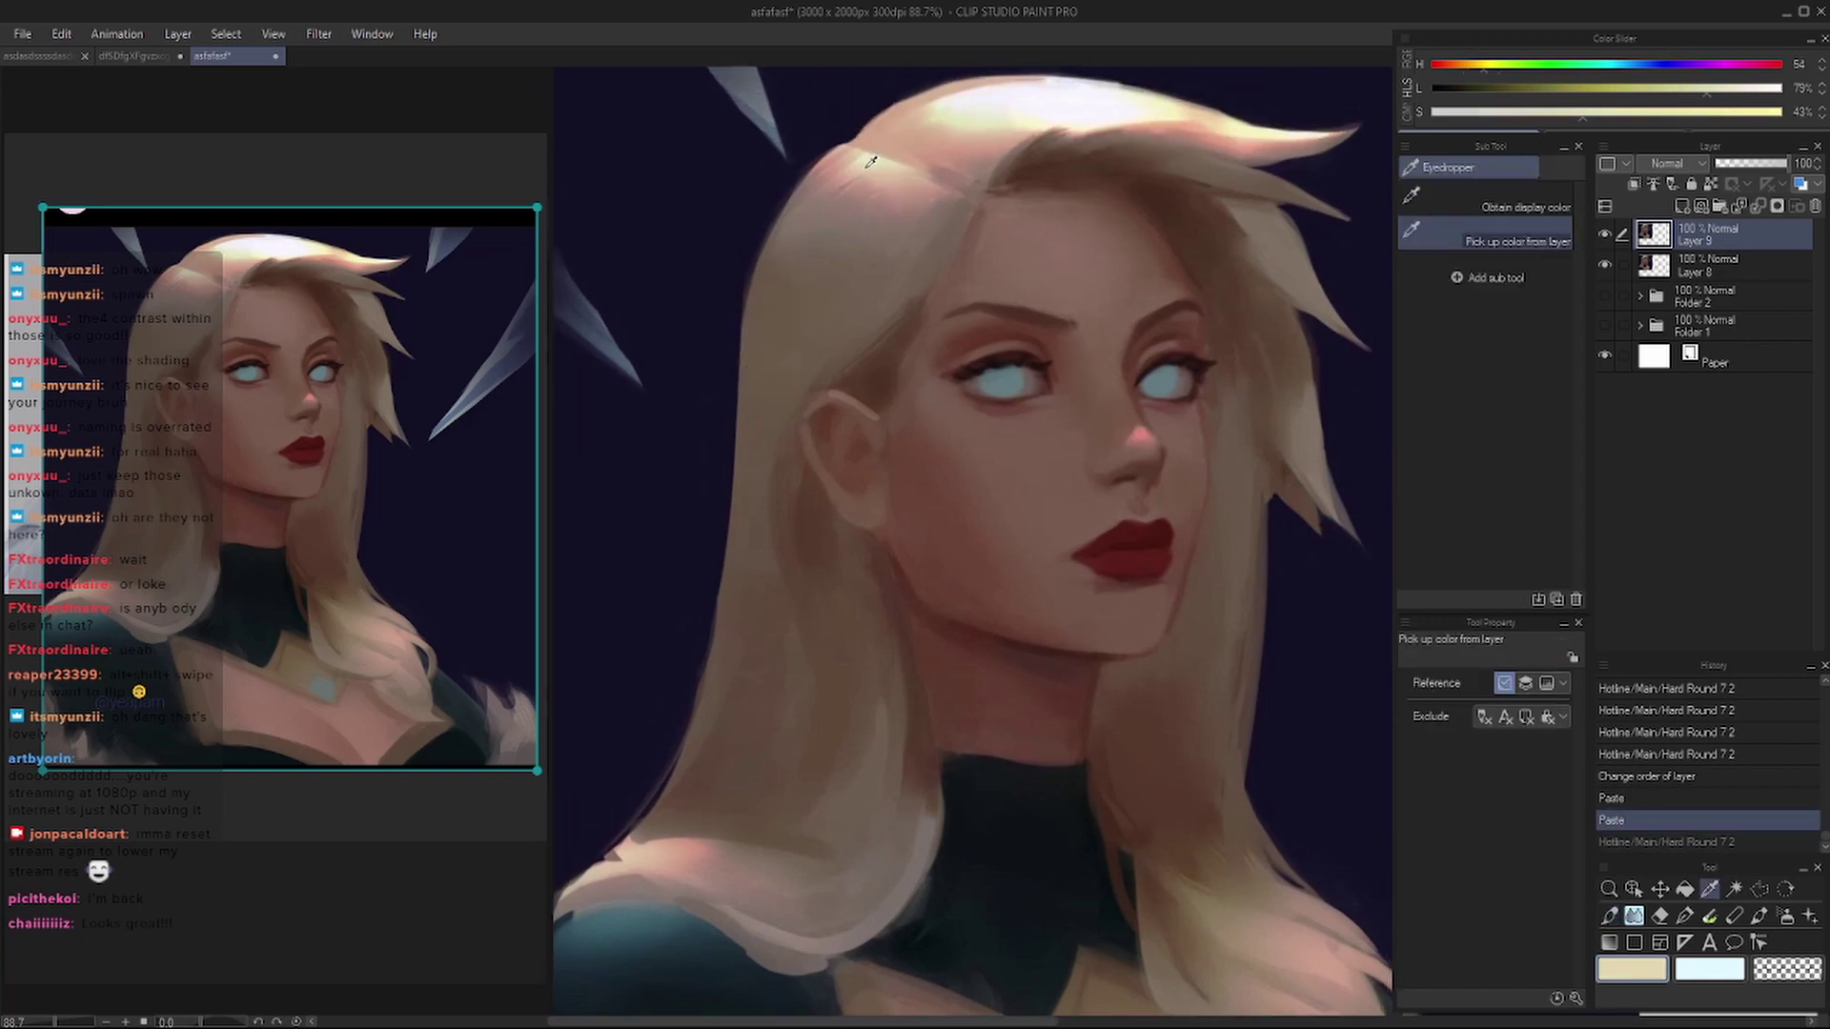
left_click_drag(763, 234, 837, 314)
key("ctrl+z")
left_click_drag(1002, 779, 1039, 599)
key("ctrl+z")
left_click_drag(1050, 695, 945, 714)
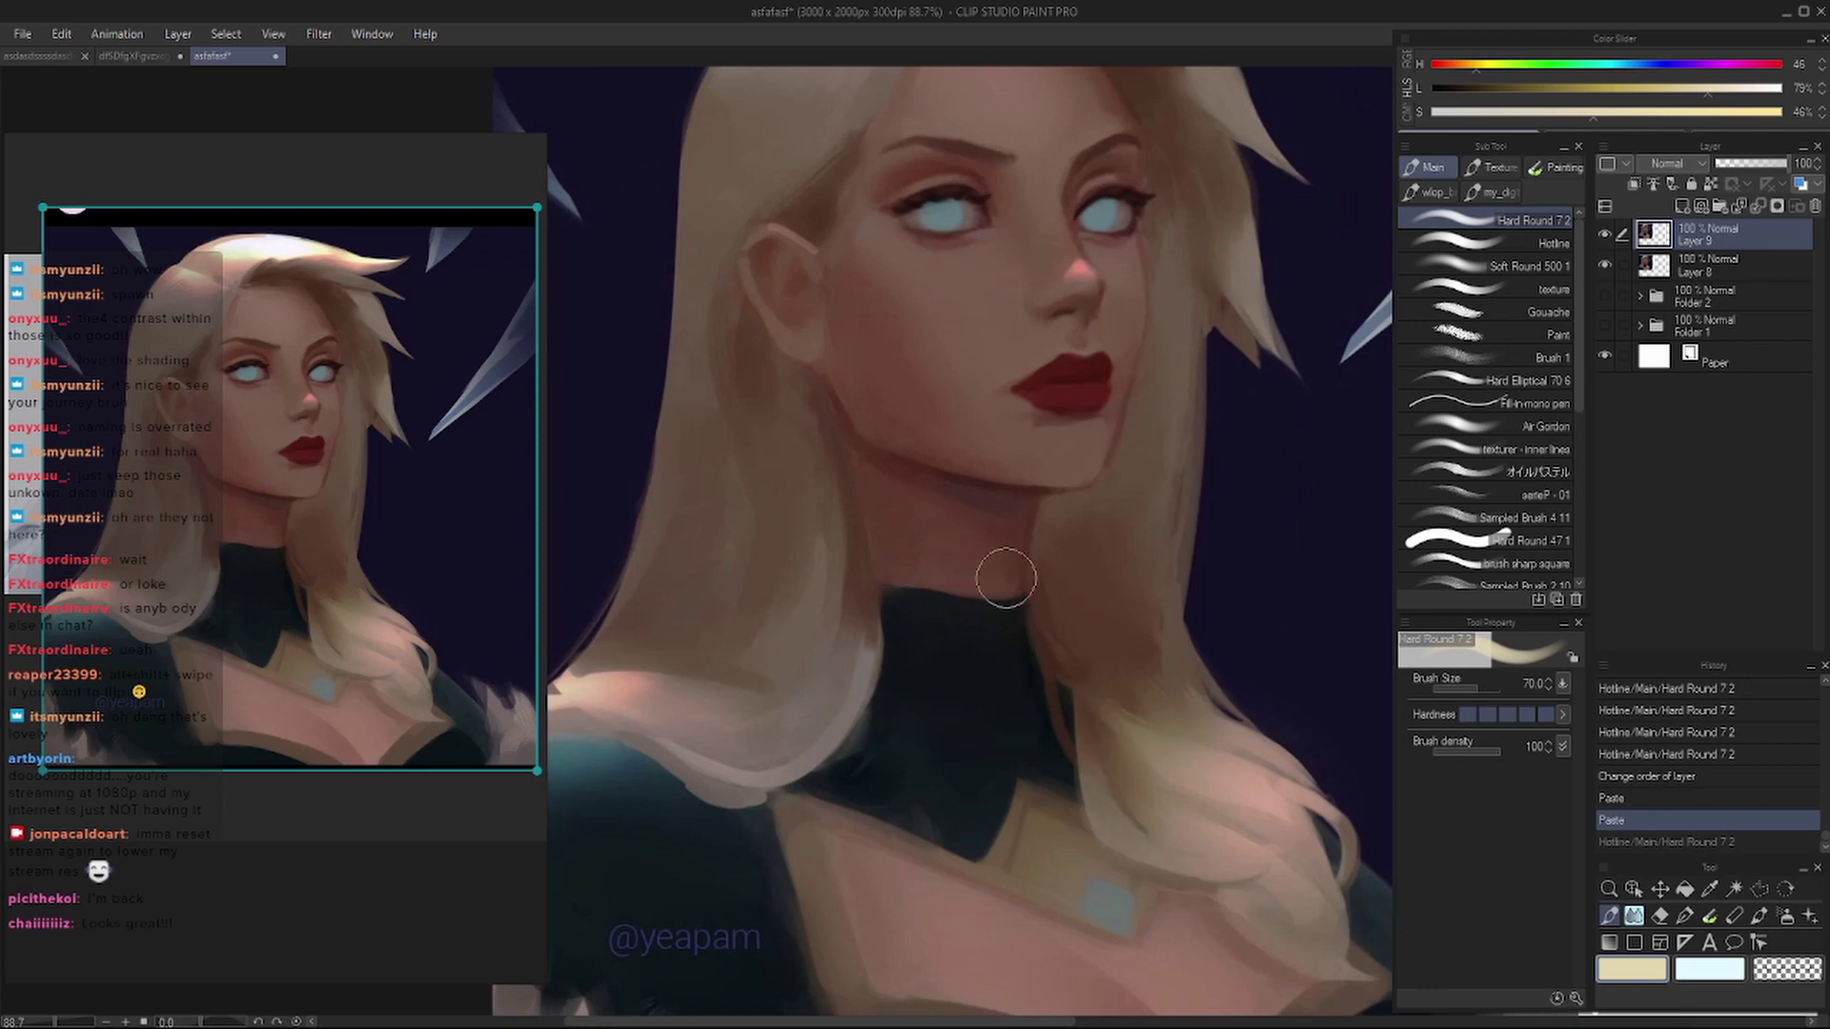
scroll(1006, 578, "down", 4)
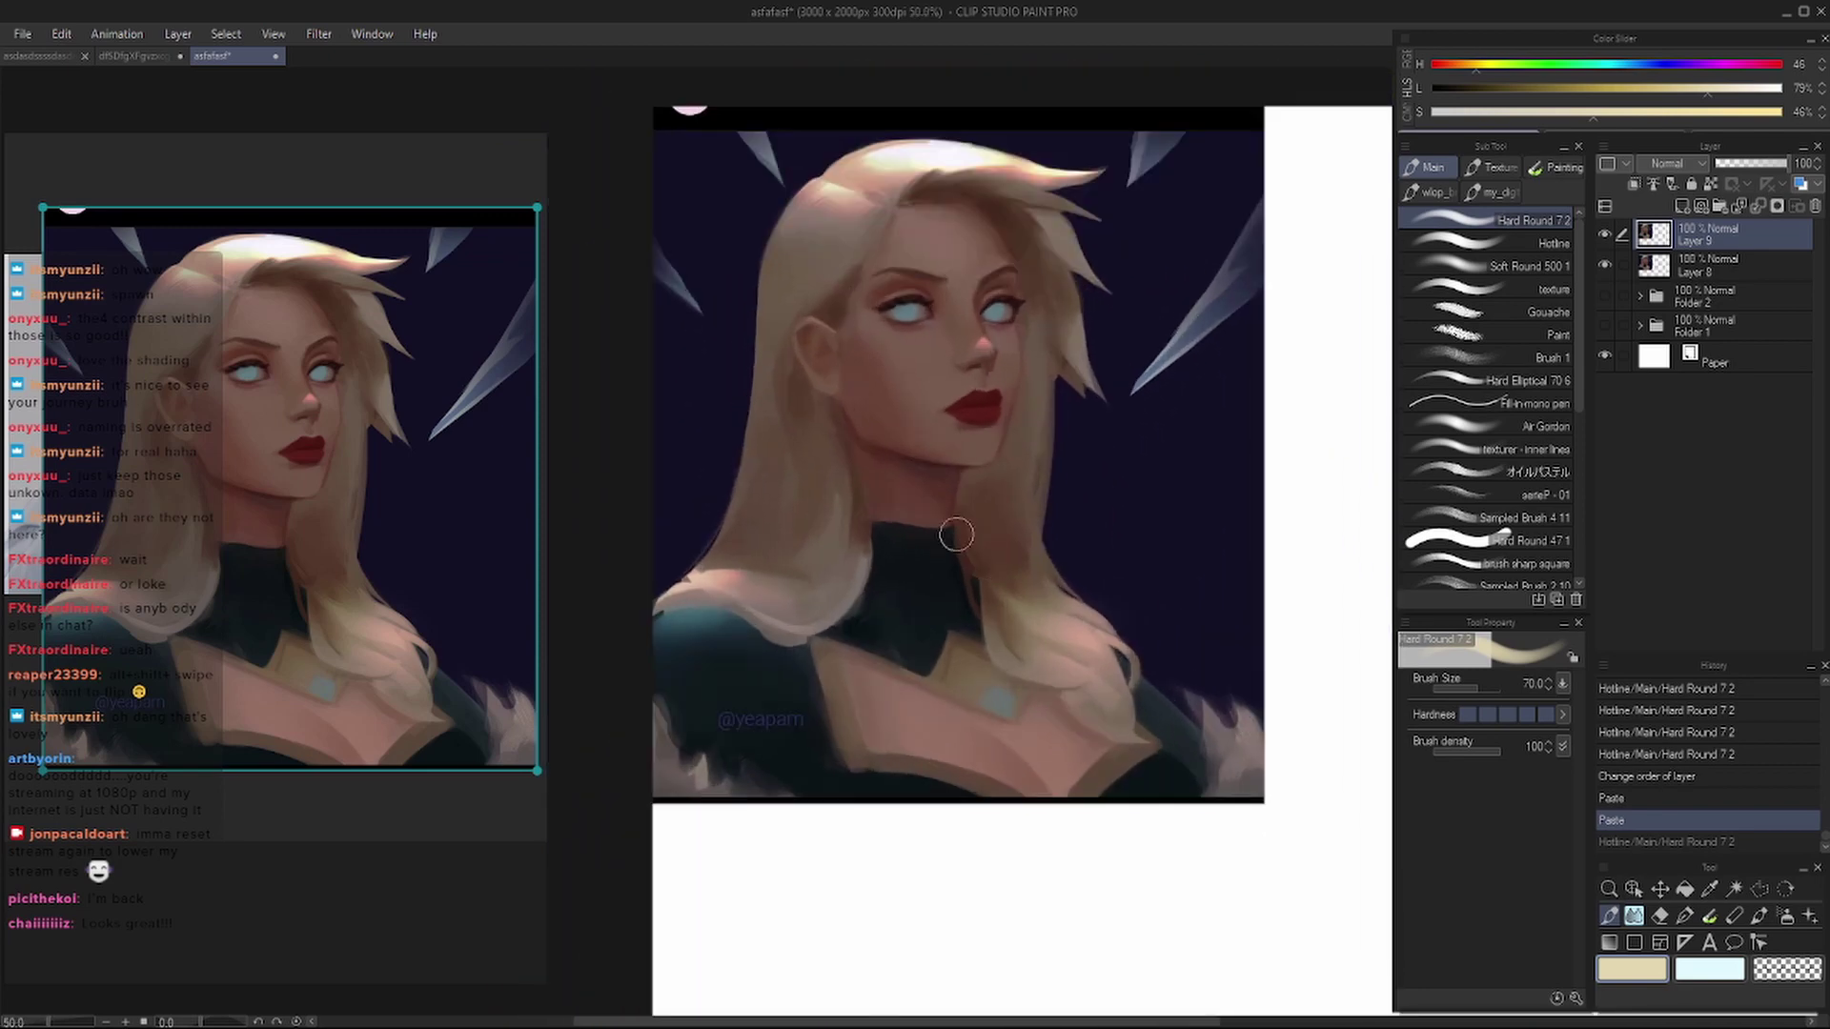
- Try a brighter yellow tone sampled from the parting highlight on the hair, and undo it
left_click(839, 195, "alt")
mouse_move(919, 539)
left_mouse_down()
mouse_move(932, 592)
mouse_move(948, 562)
left_mouse_up()
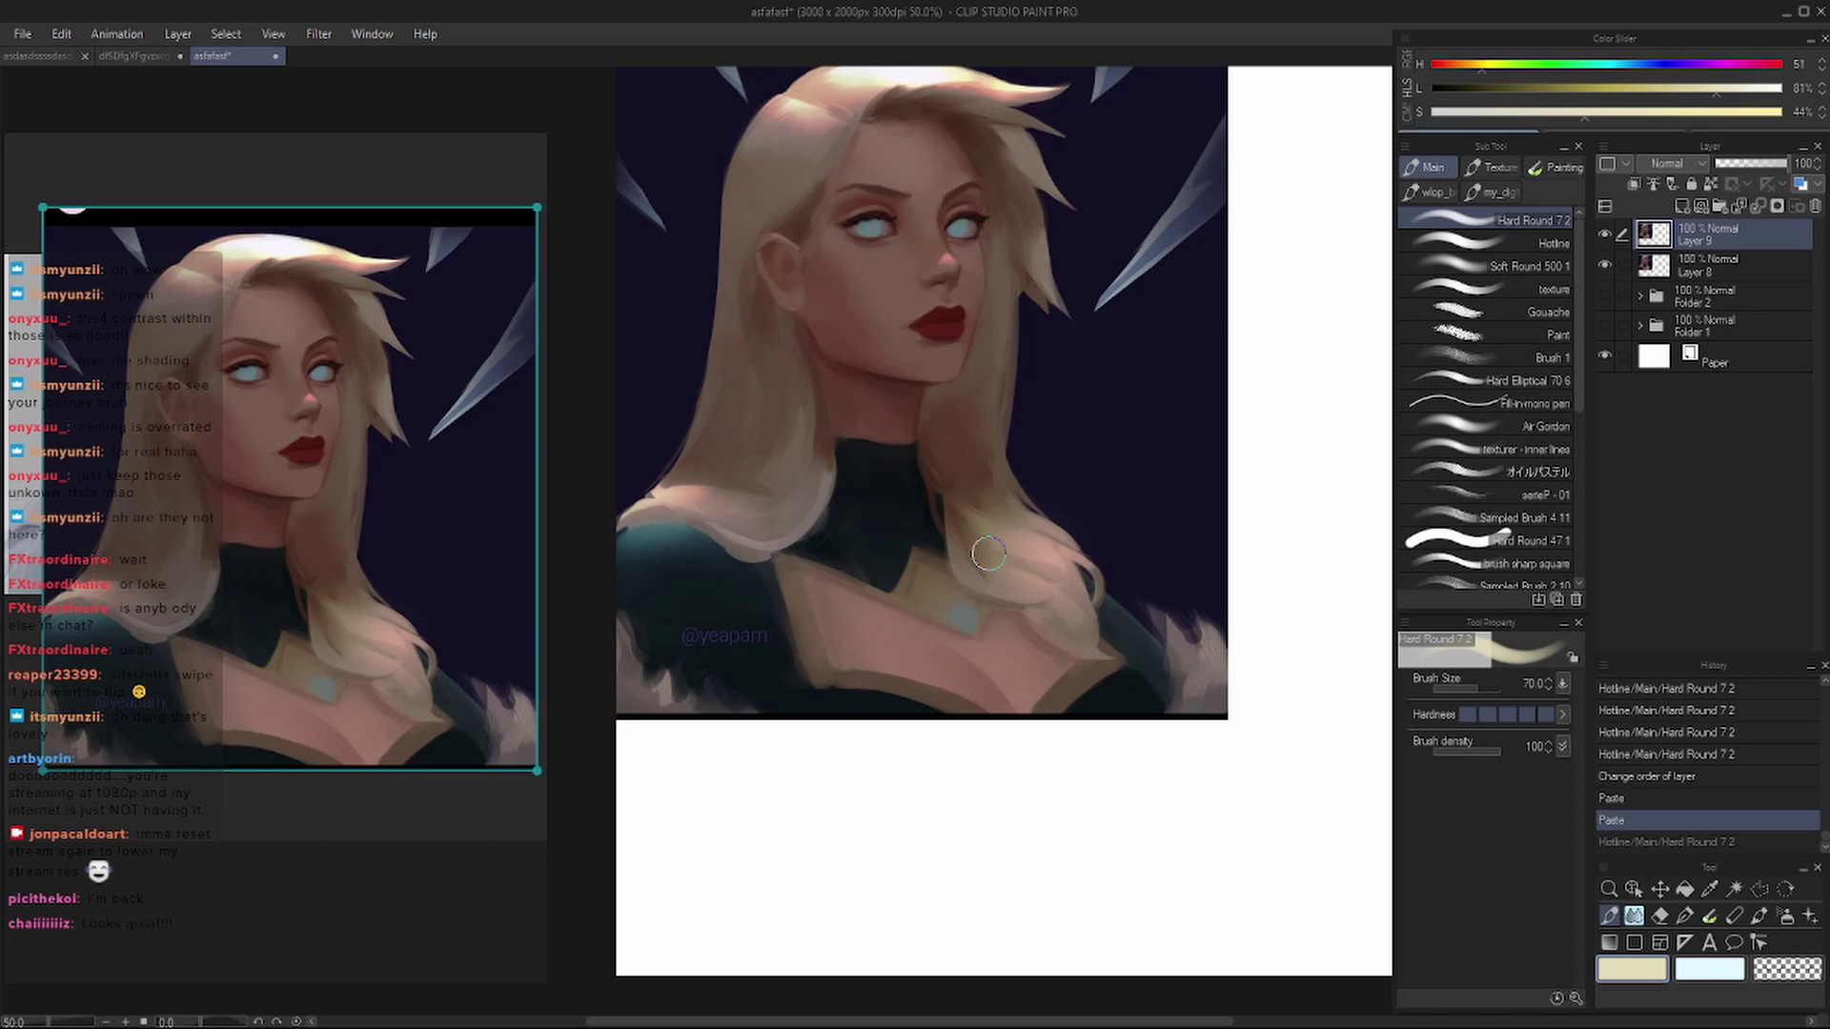
scroll(829, 361, "up", 4)
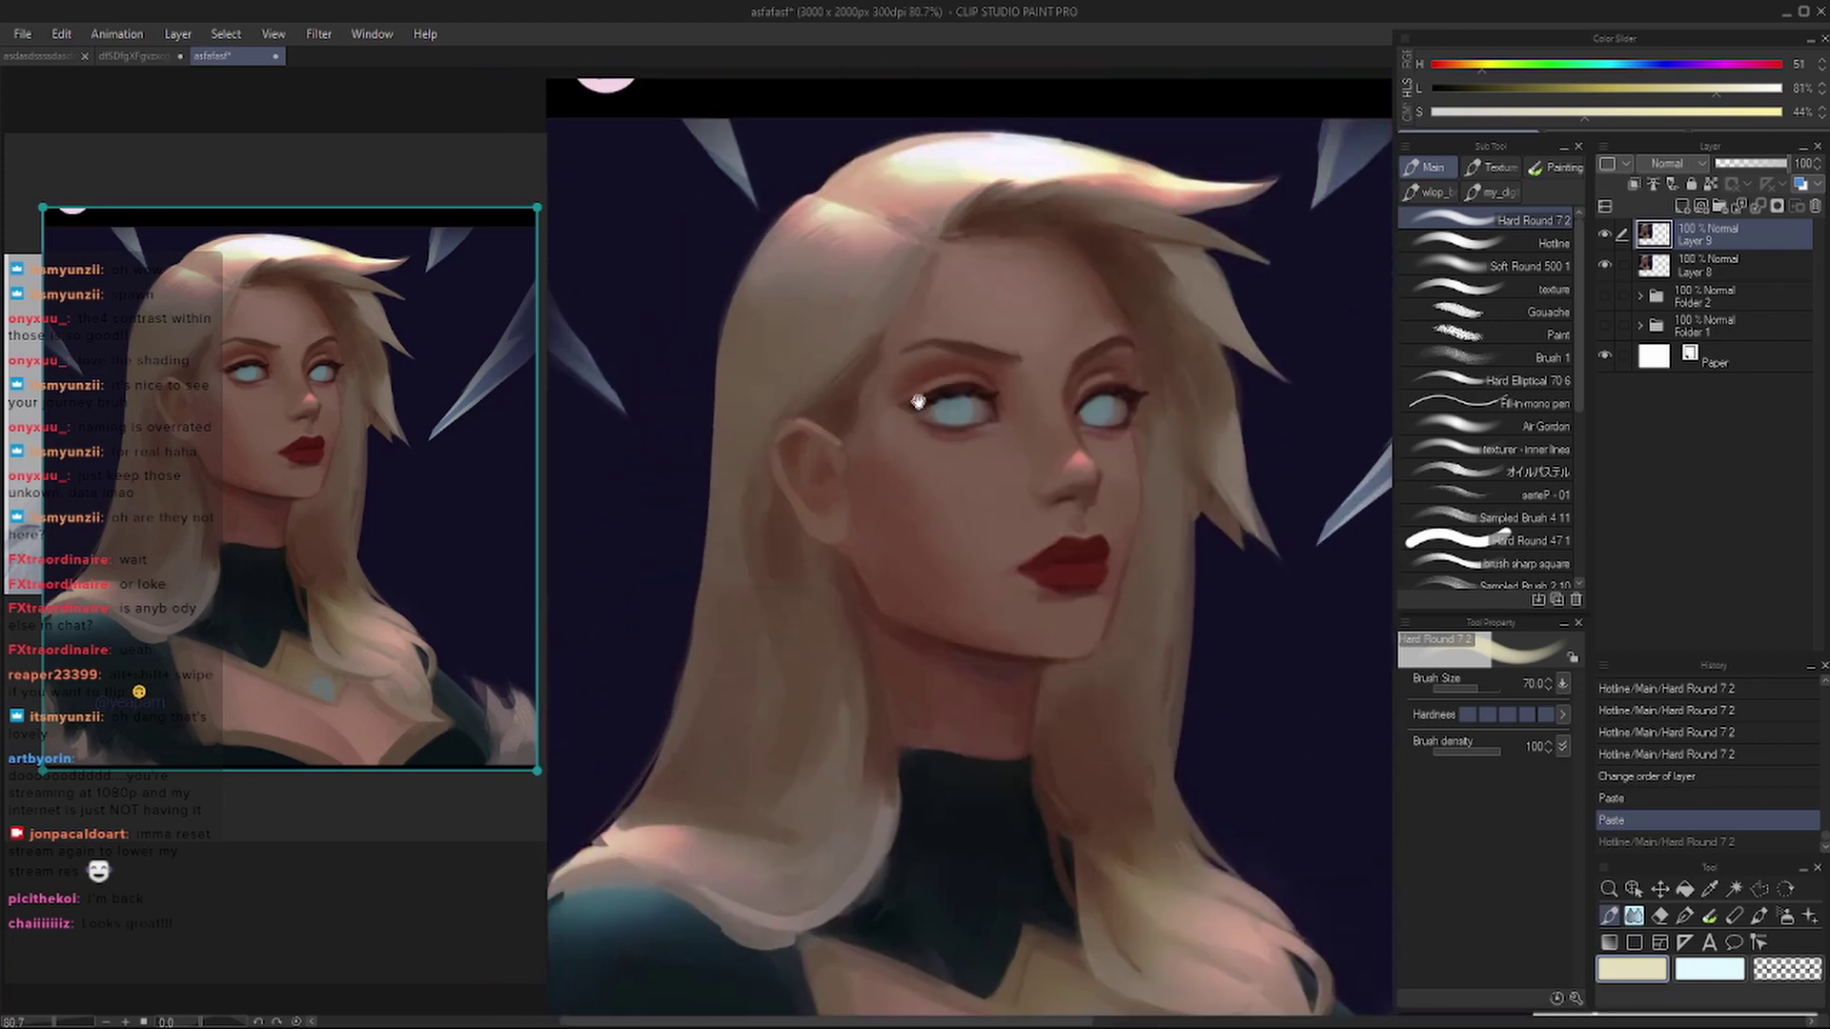
left_click_drag(910, 393, 849, 571)
key("ctrl+z")
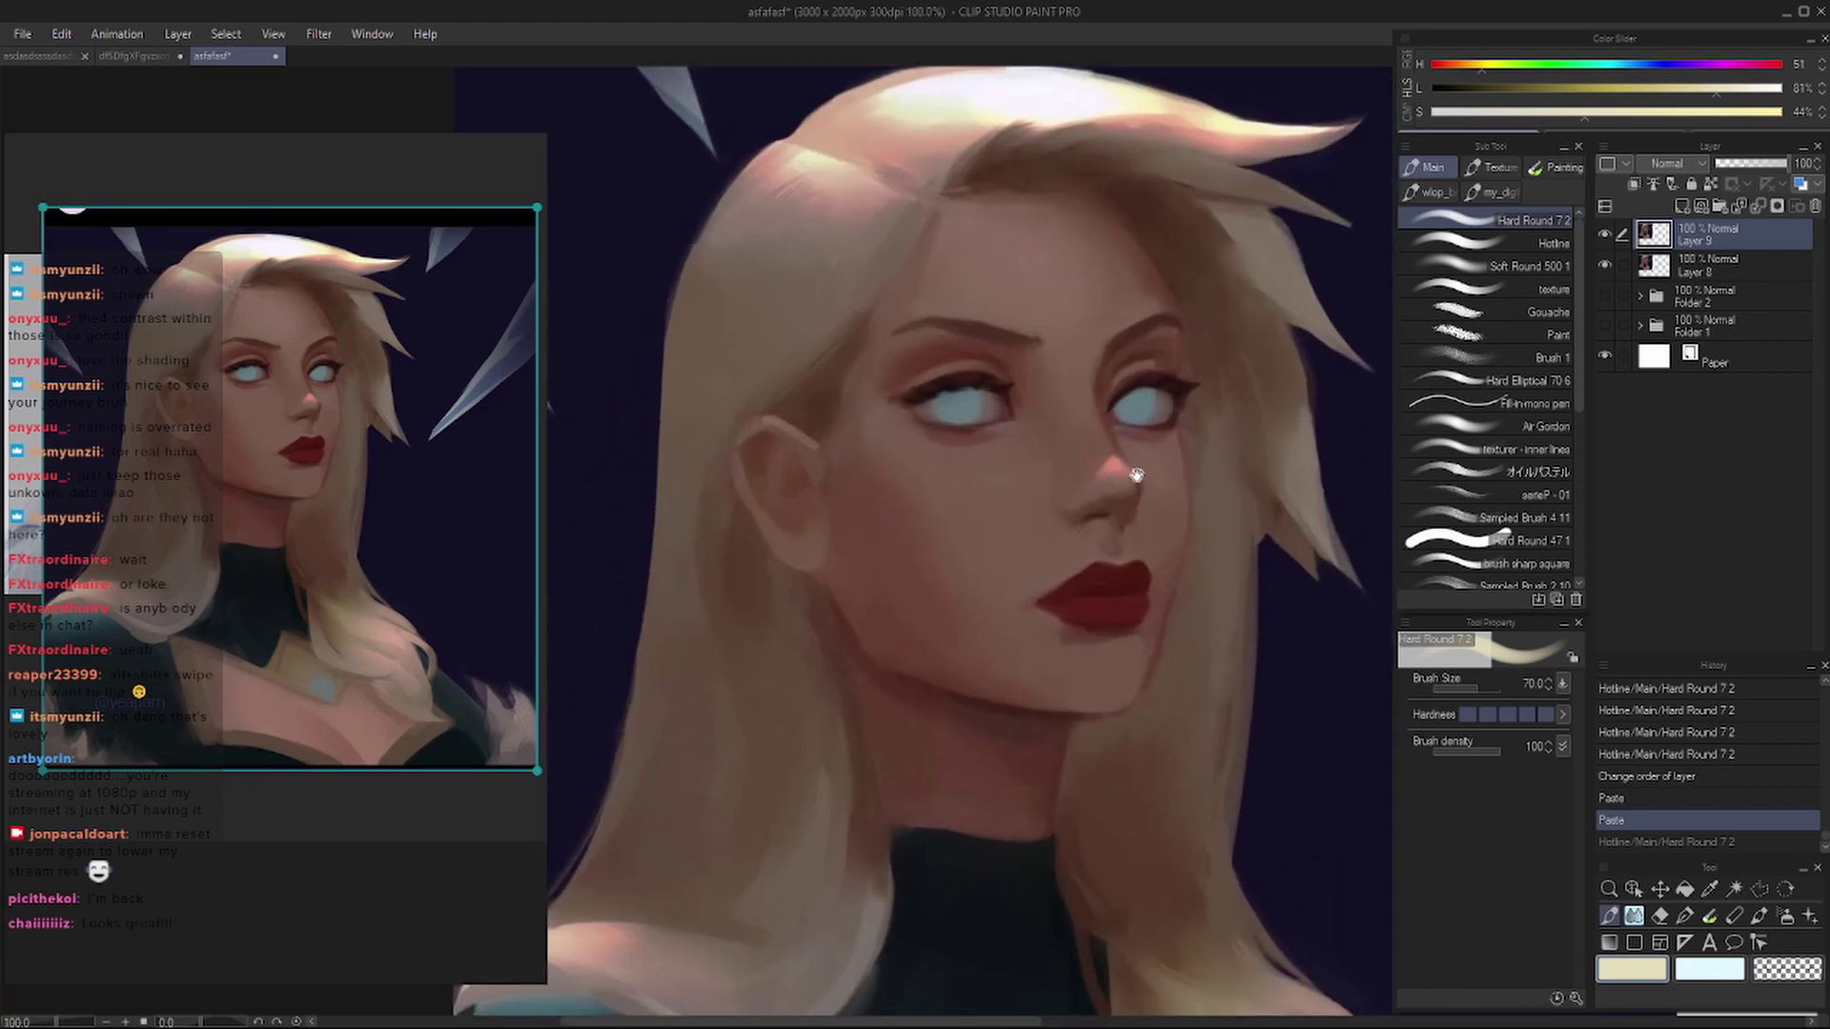
left_click_drag(1146, 440, 1125, 424)
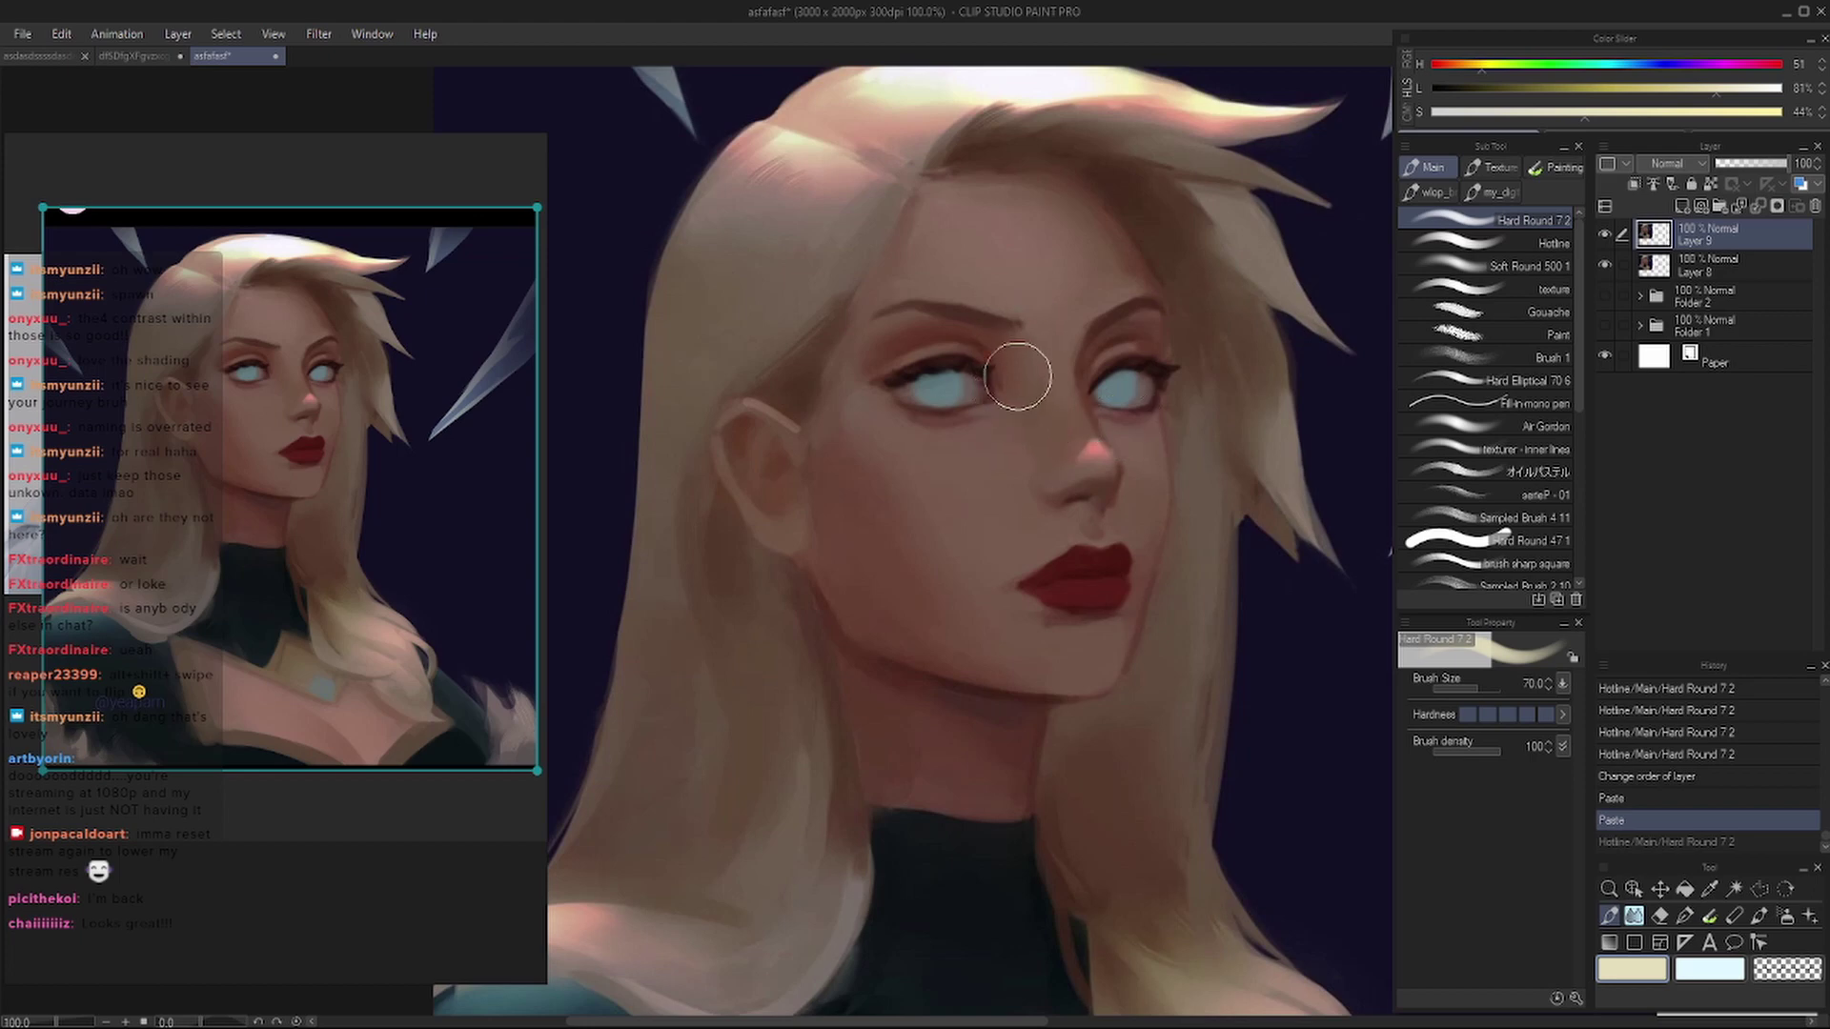
left_click_drag(1010, 367, 1122, 392)
- Try a reddish-brown shadow stroke with a tone sampled from the ear, and undo it
left_click(837, 519, "alt")
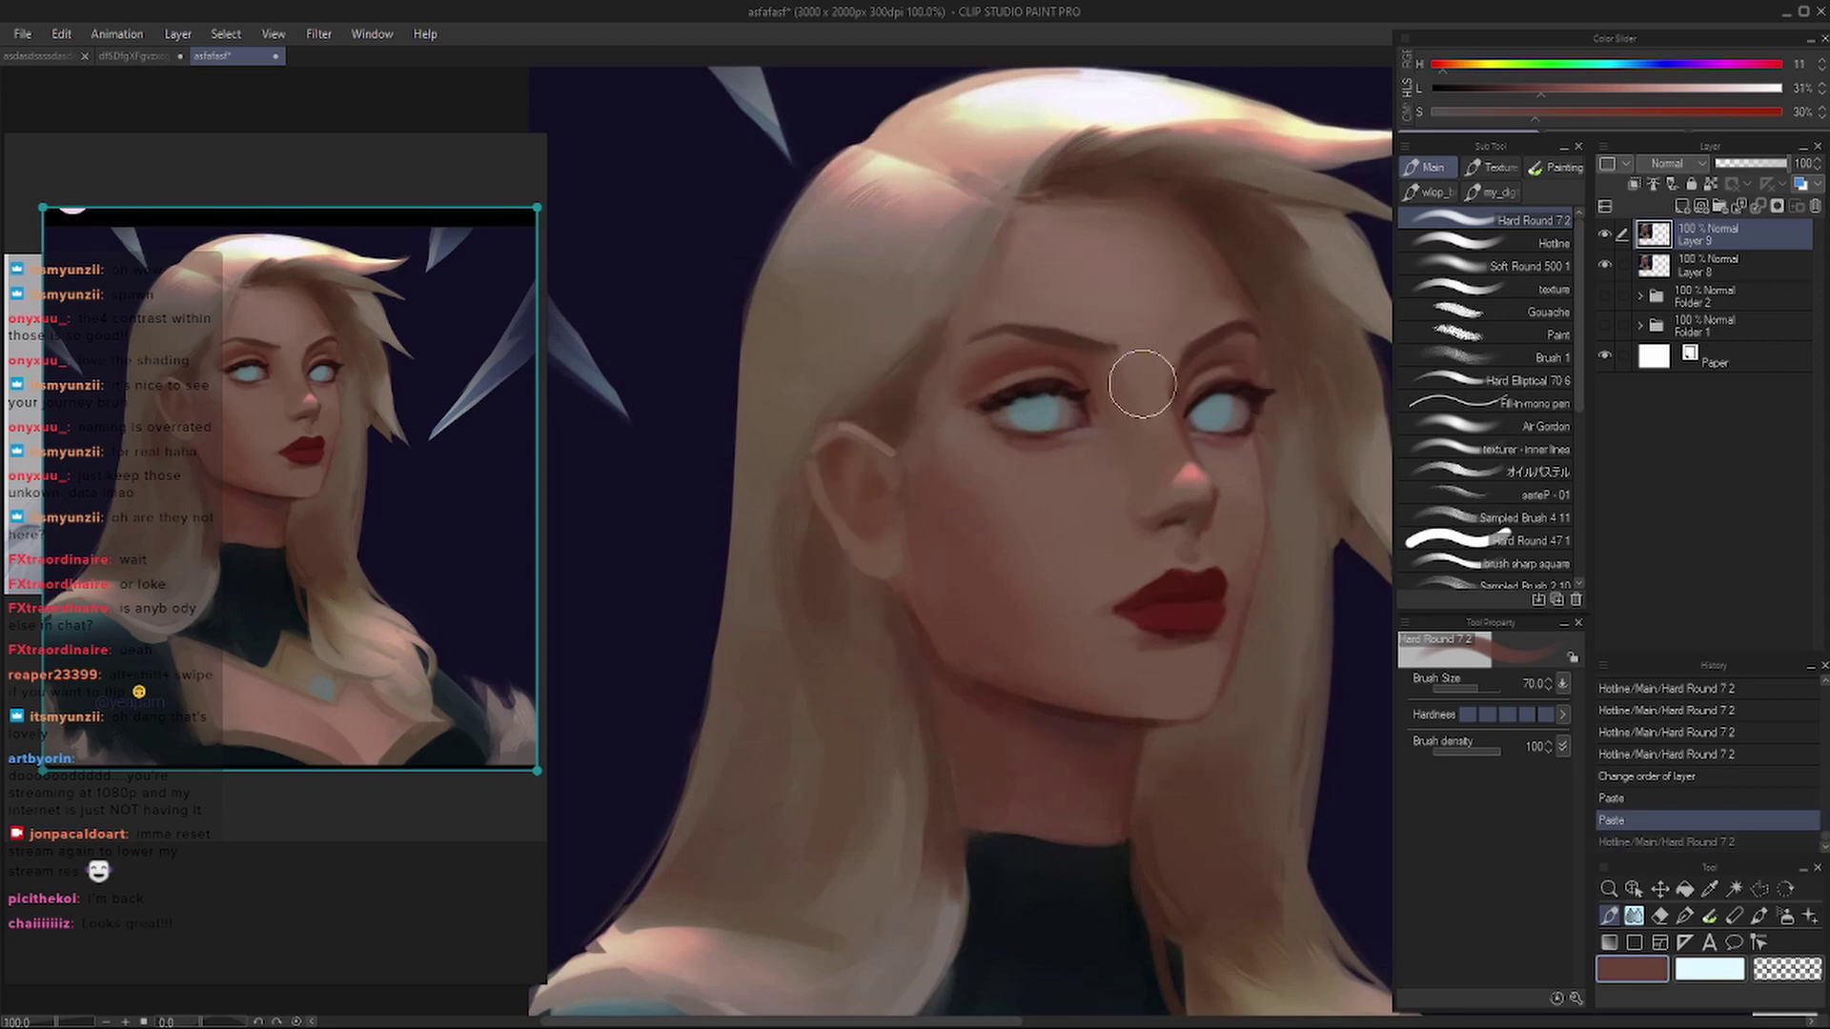
left_click_drag(1161, 317, 1075, 294)
key("ctrl+y")
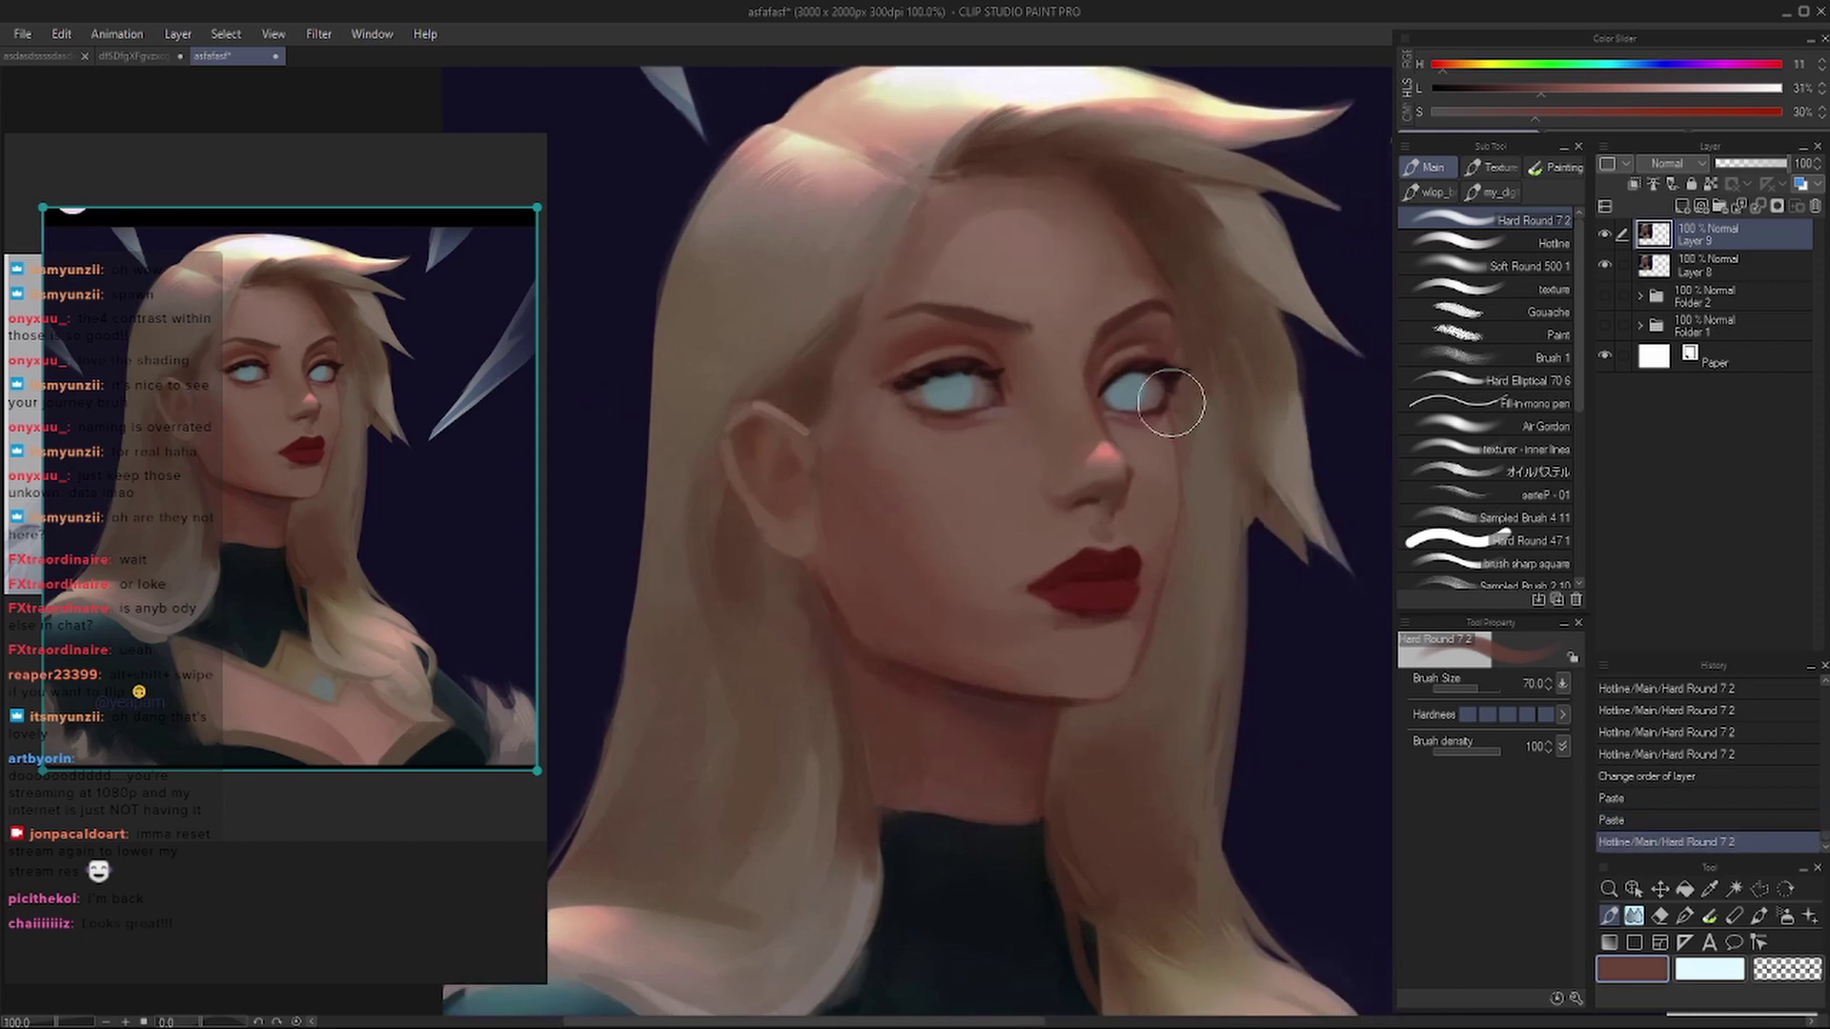
key("ctrl+z")
left_click_drag(1040, 487, 851, 488)
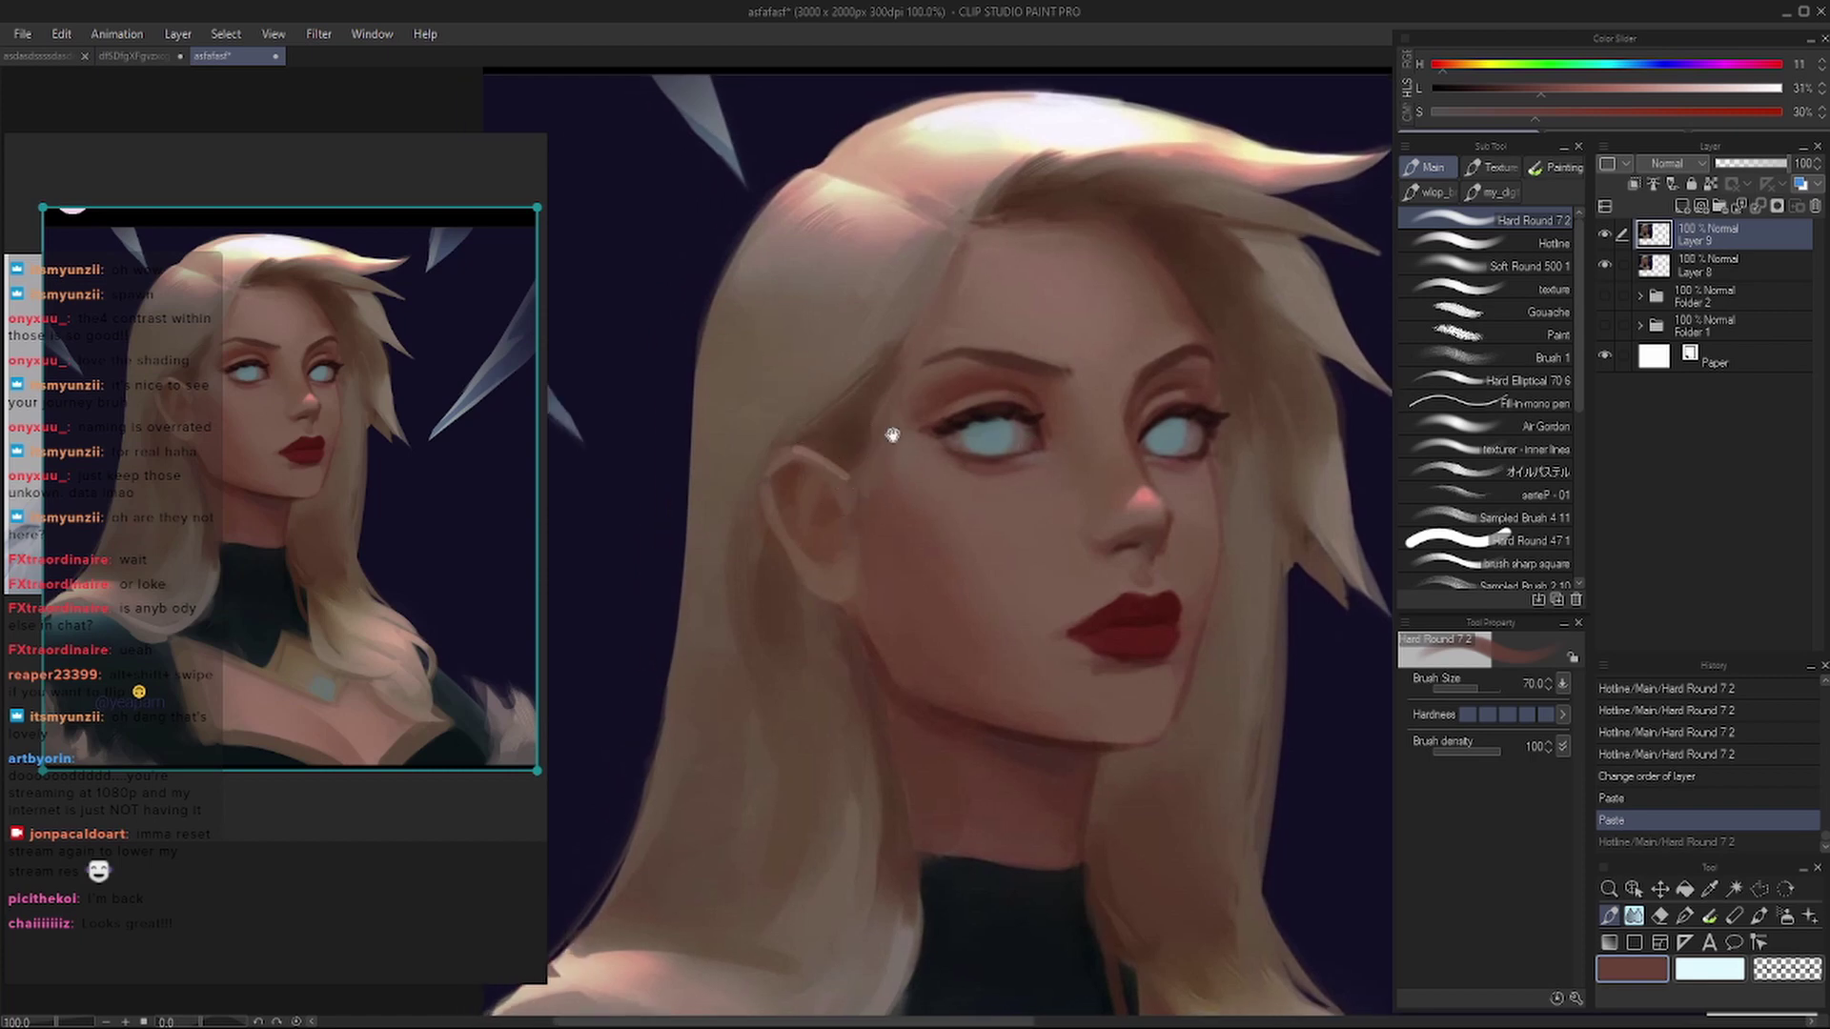
- Sample a warm pale tone from the hair parting and strengthen the highlight there with a size 50 brush
left_click_drag(890, 416, 931, 459)
key("i")
left_click(917, 250)
key("p")
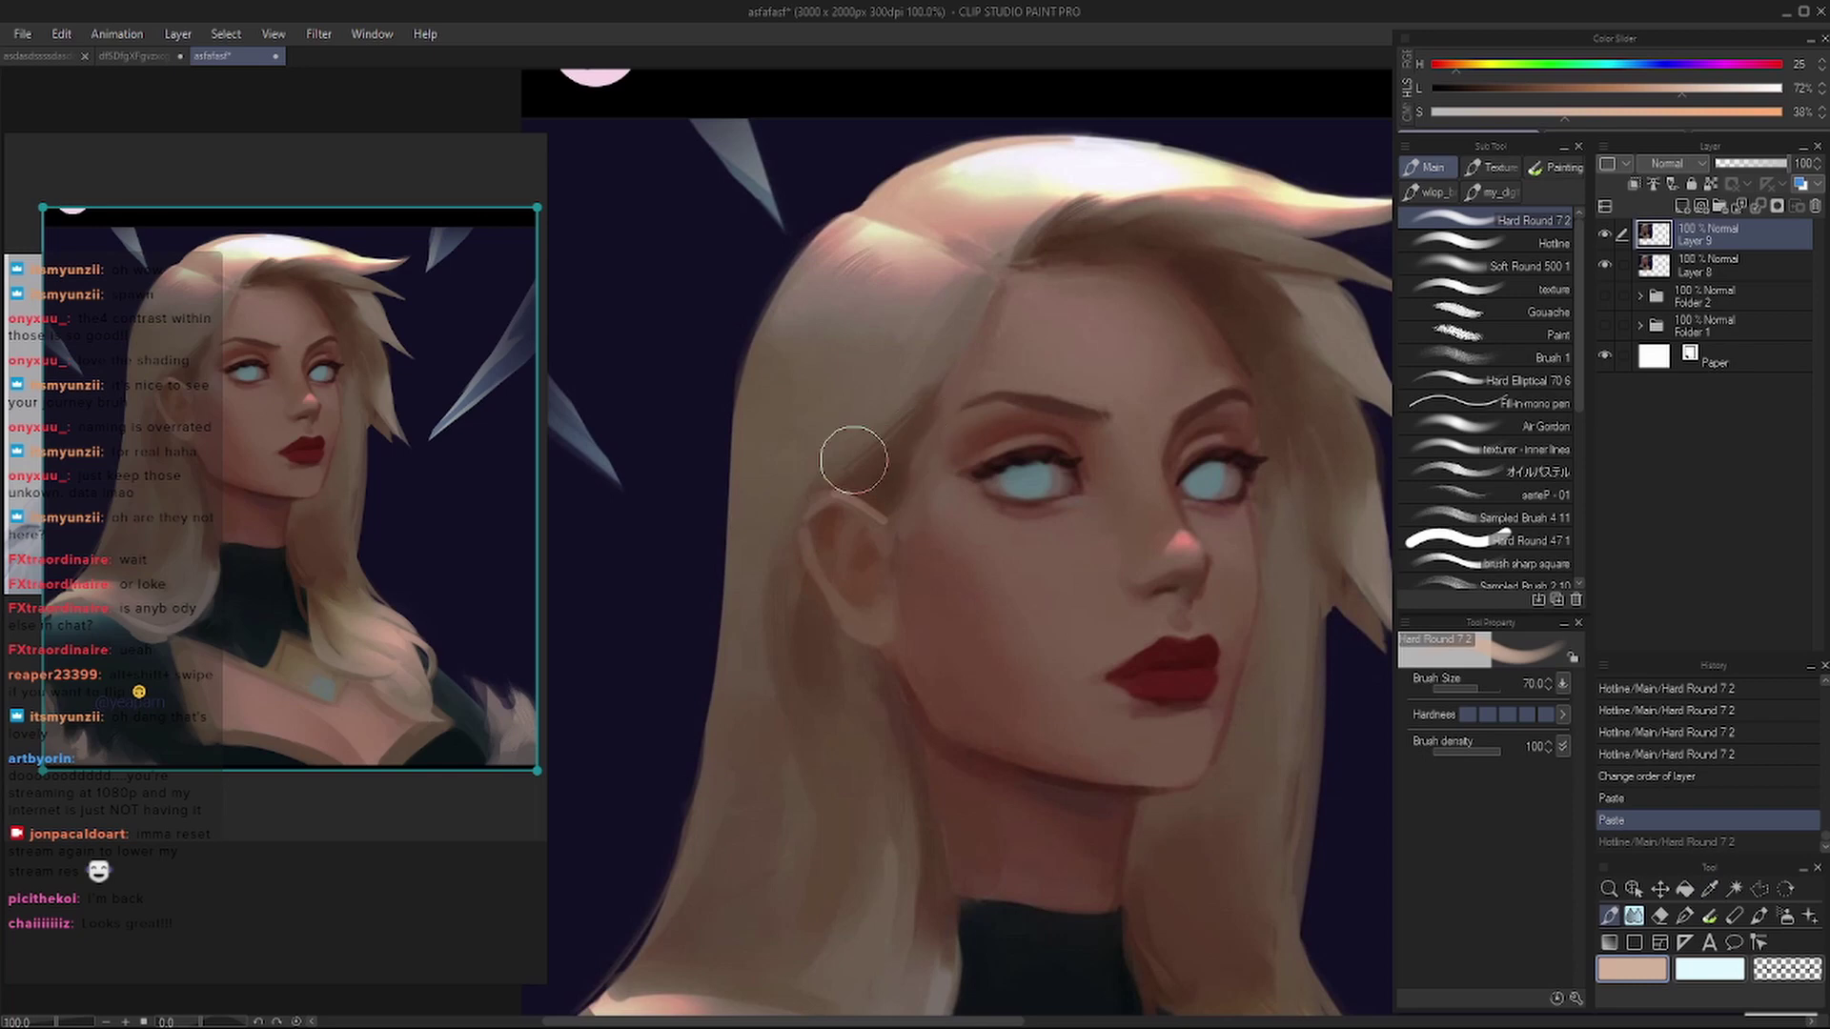
left_click(883, 277, "alt")
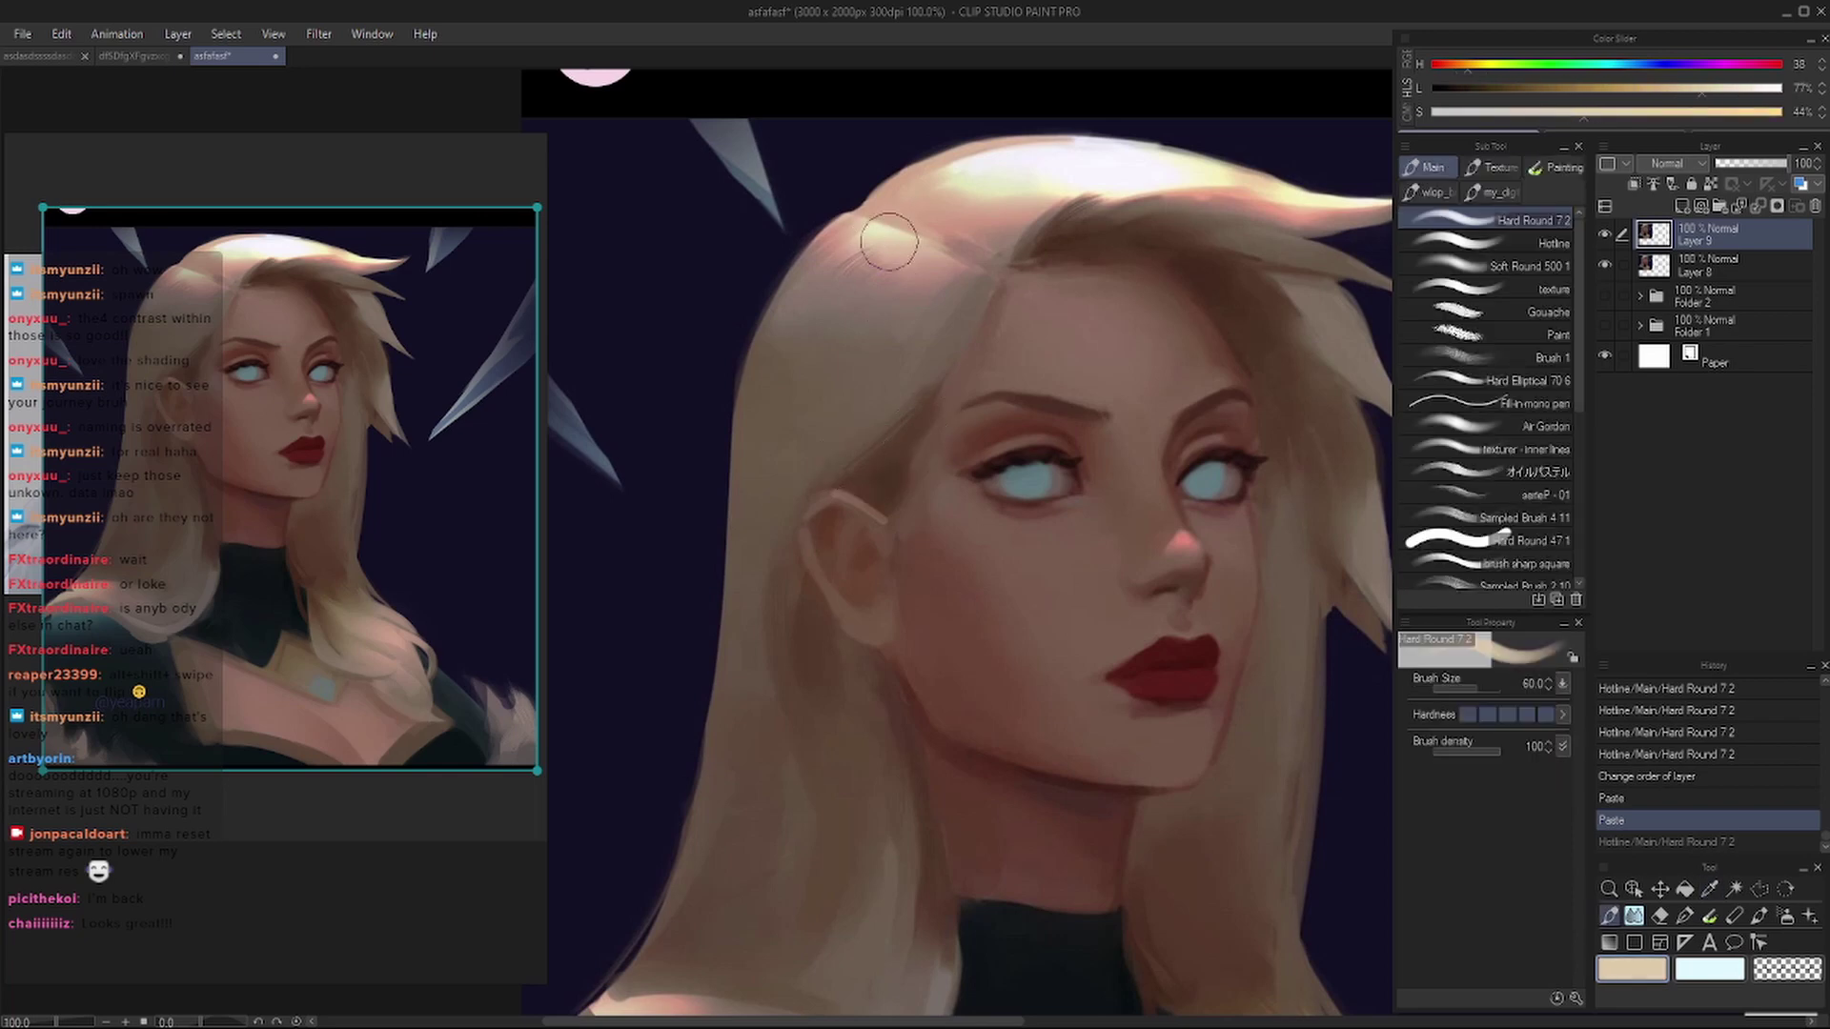
key("bracketleft")
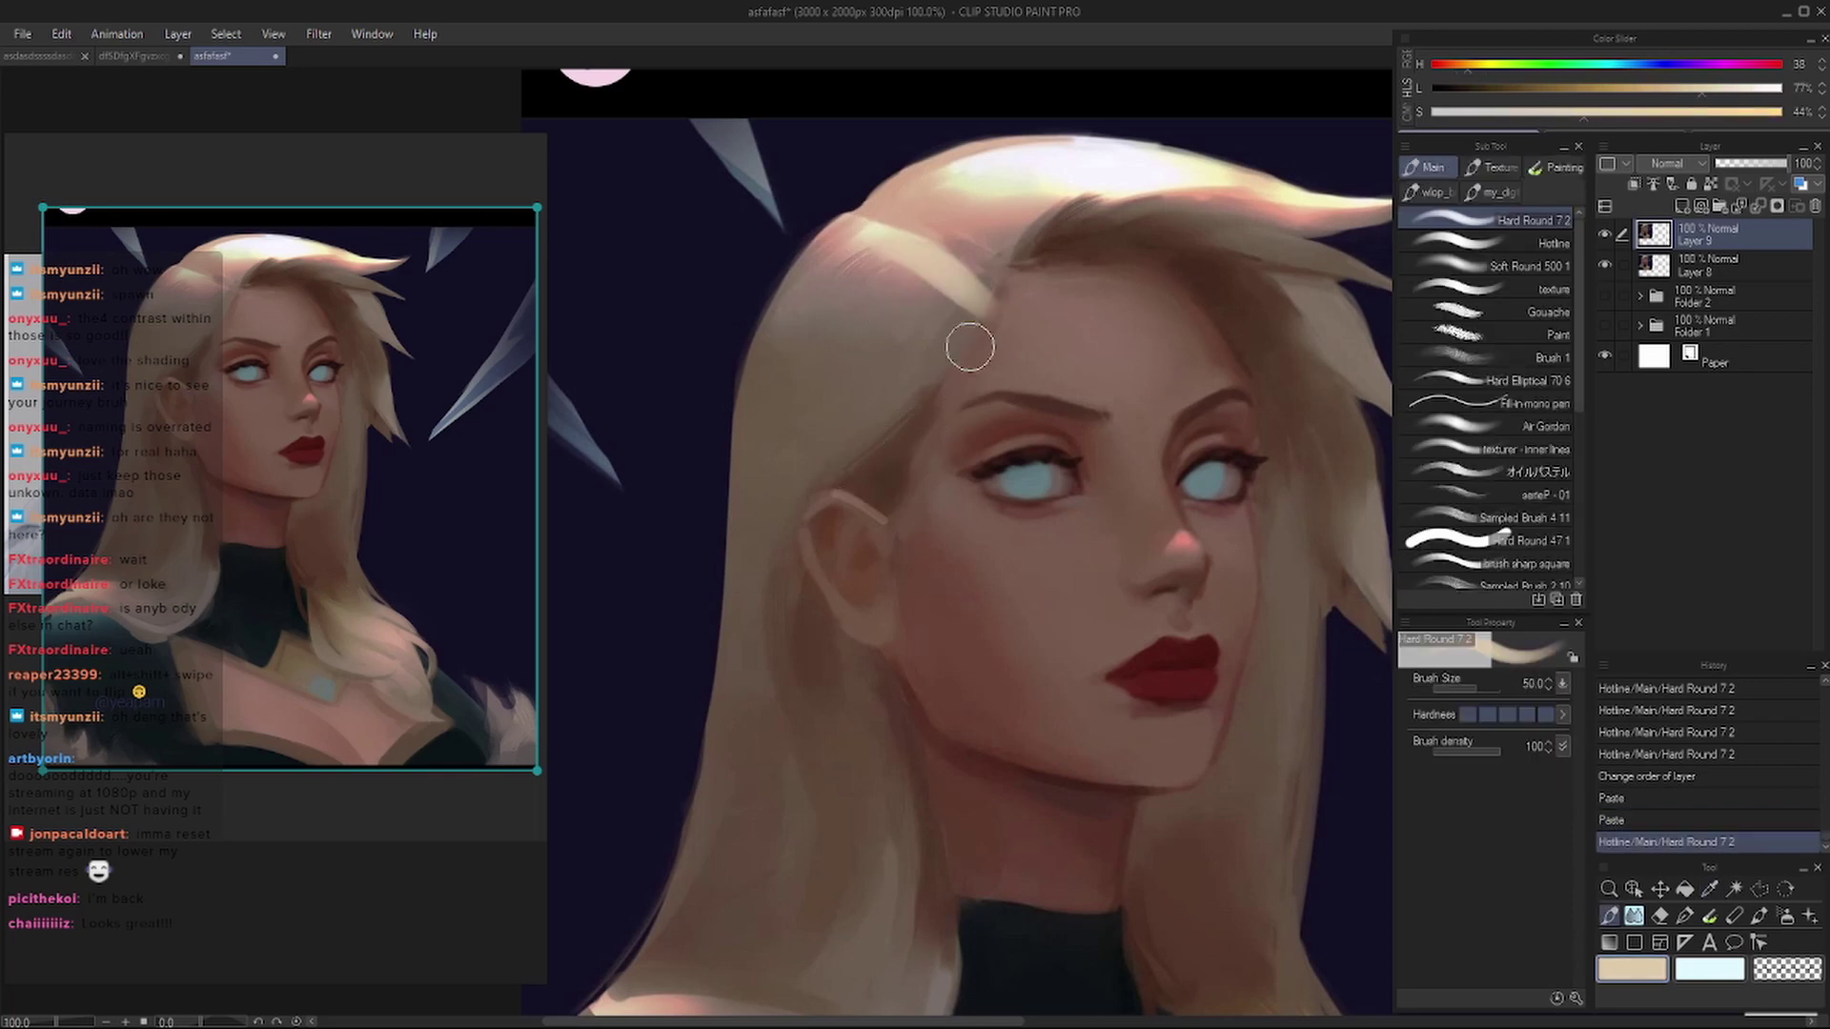
left_click_drag(957, 274, 886, 253)
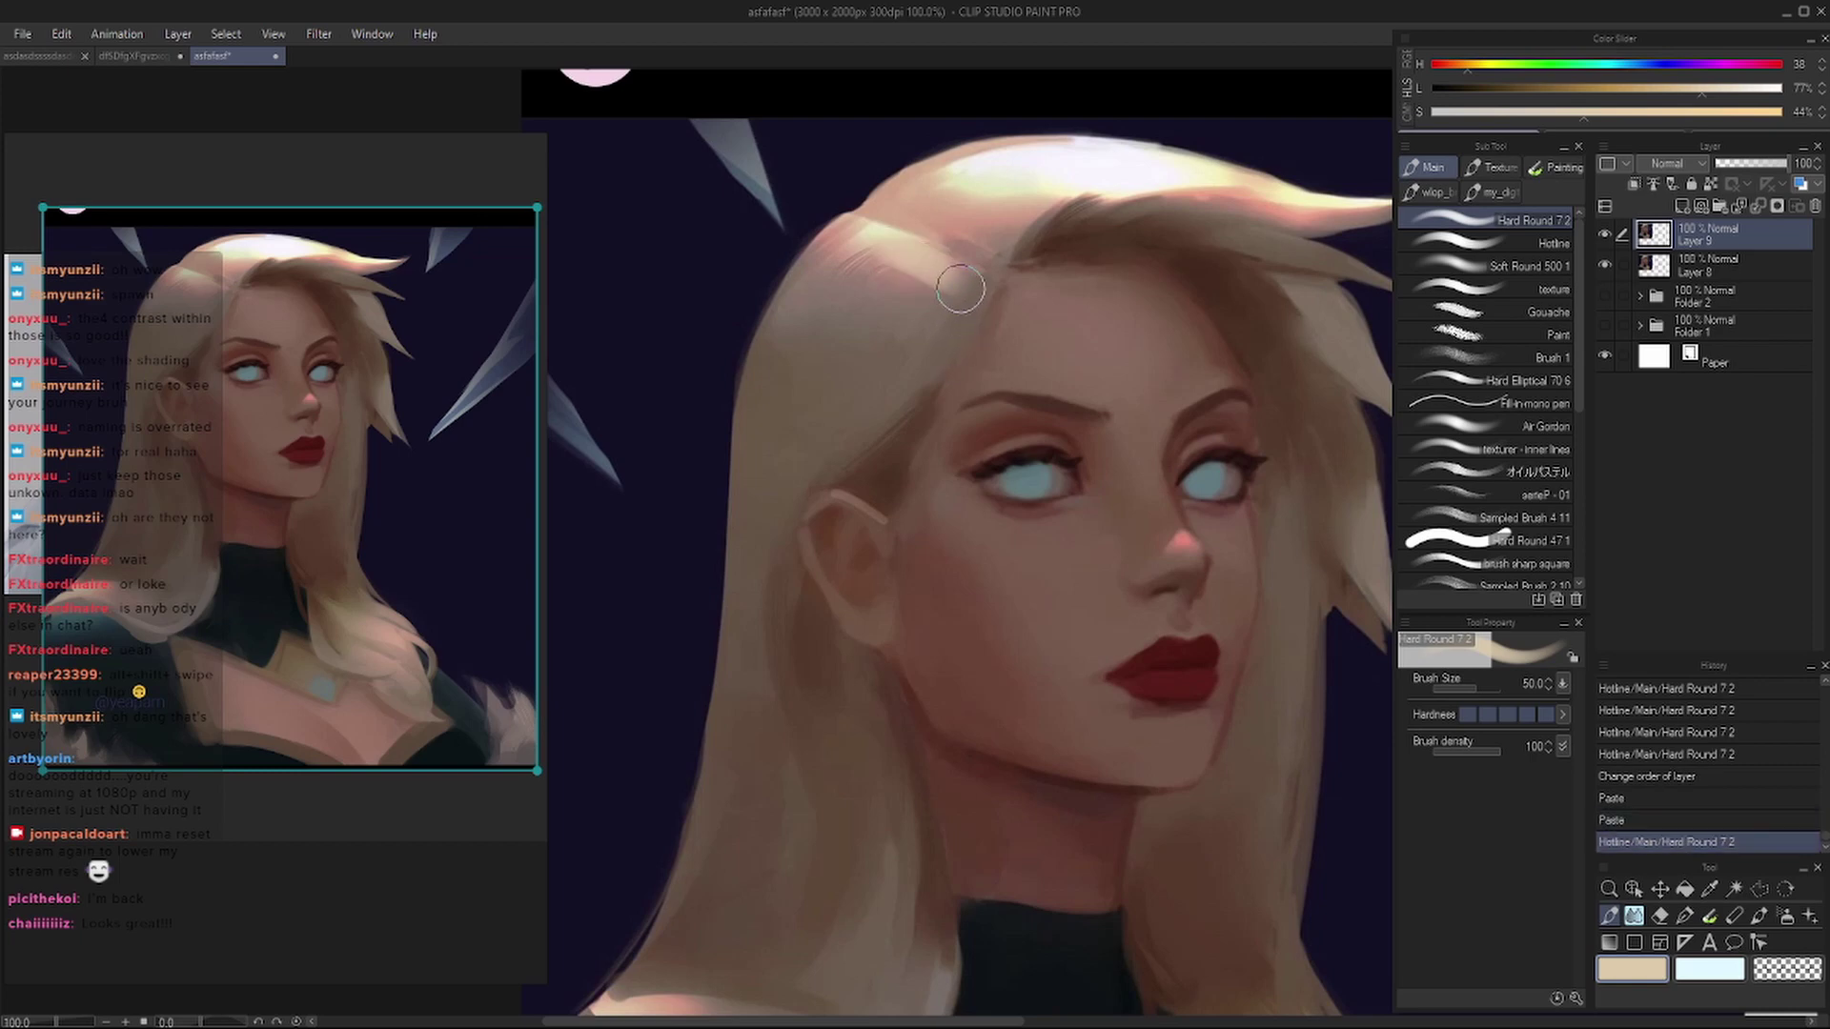
- Try long pale strands from the parting down past the ear and over the swept fringe, and undo them
left_click_drag(934, 632, 876, 551)
mouse_move(943, 181)
left_mouse_down()
mouse_move(939, 734)
mouse_move(838, 265)
mouse_move(829, 458)
left_mouse_up()
key("ctrl+z")
mouse_move(1125, 153)
left_mouse_down()
mouse_move(1182, 660)
mouse_move(1306, 286)
left_mouse_up()
key("ctrl+z")
left_click_drag(1074, 360, 1103, 340)
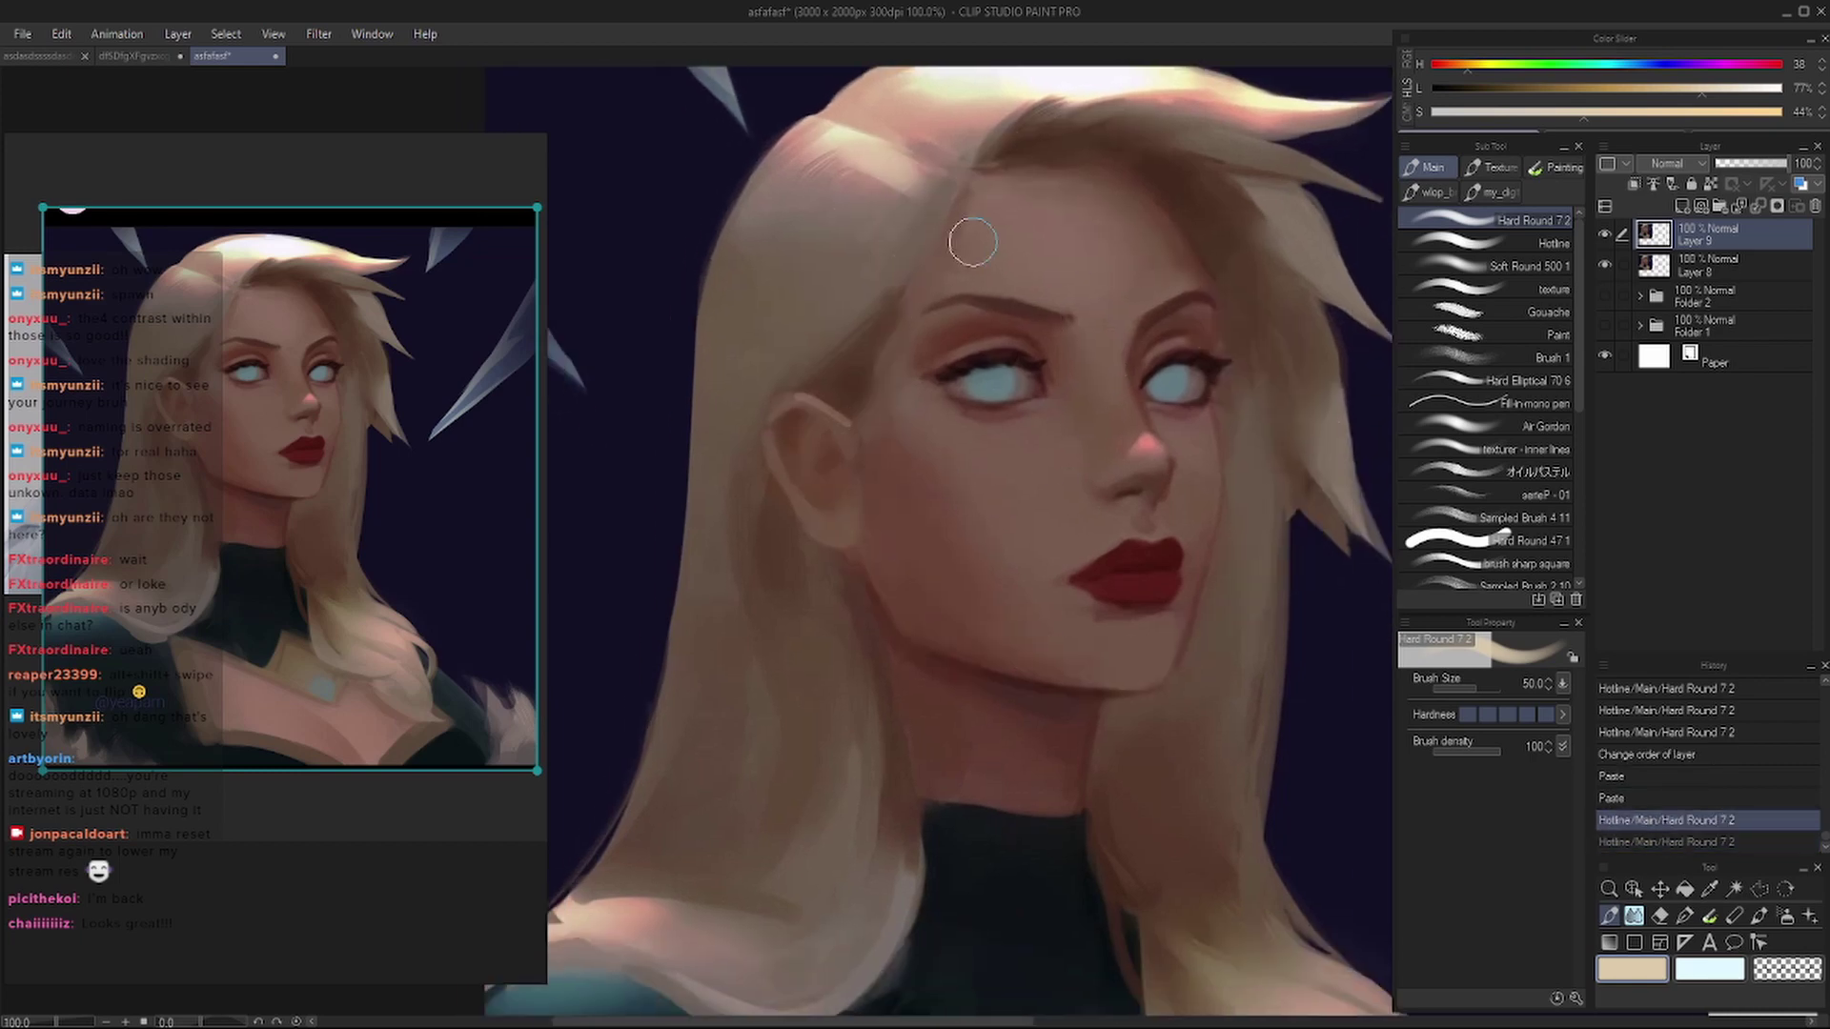
mouse_move(974, 88)
left_mouse_down()
mouse_move(729, 397)
mouse_move(838, 939)
left_mouse_up()
key("ctrl+z")
left_click_drag(1075, 369, 1081, 407)
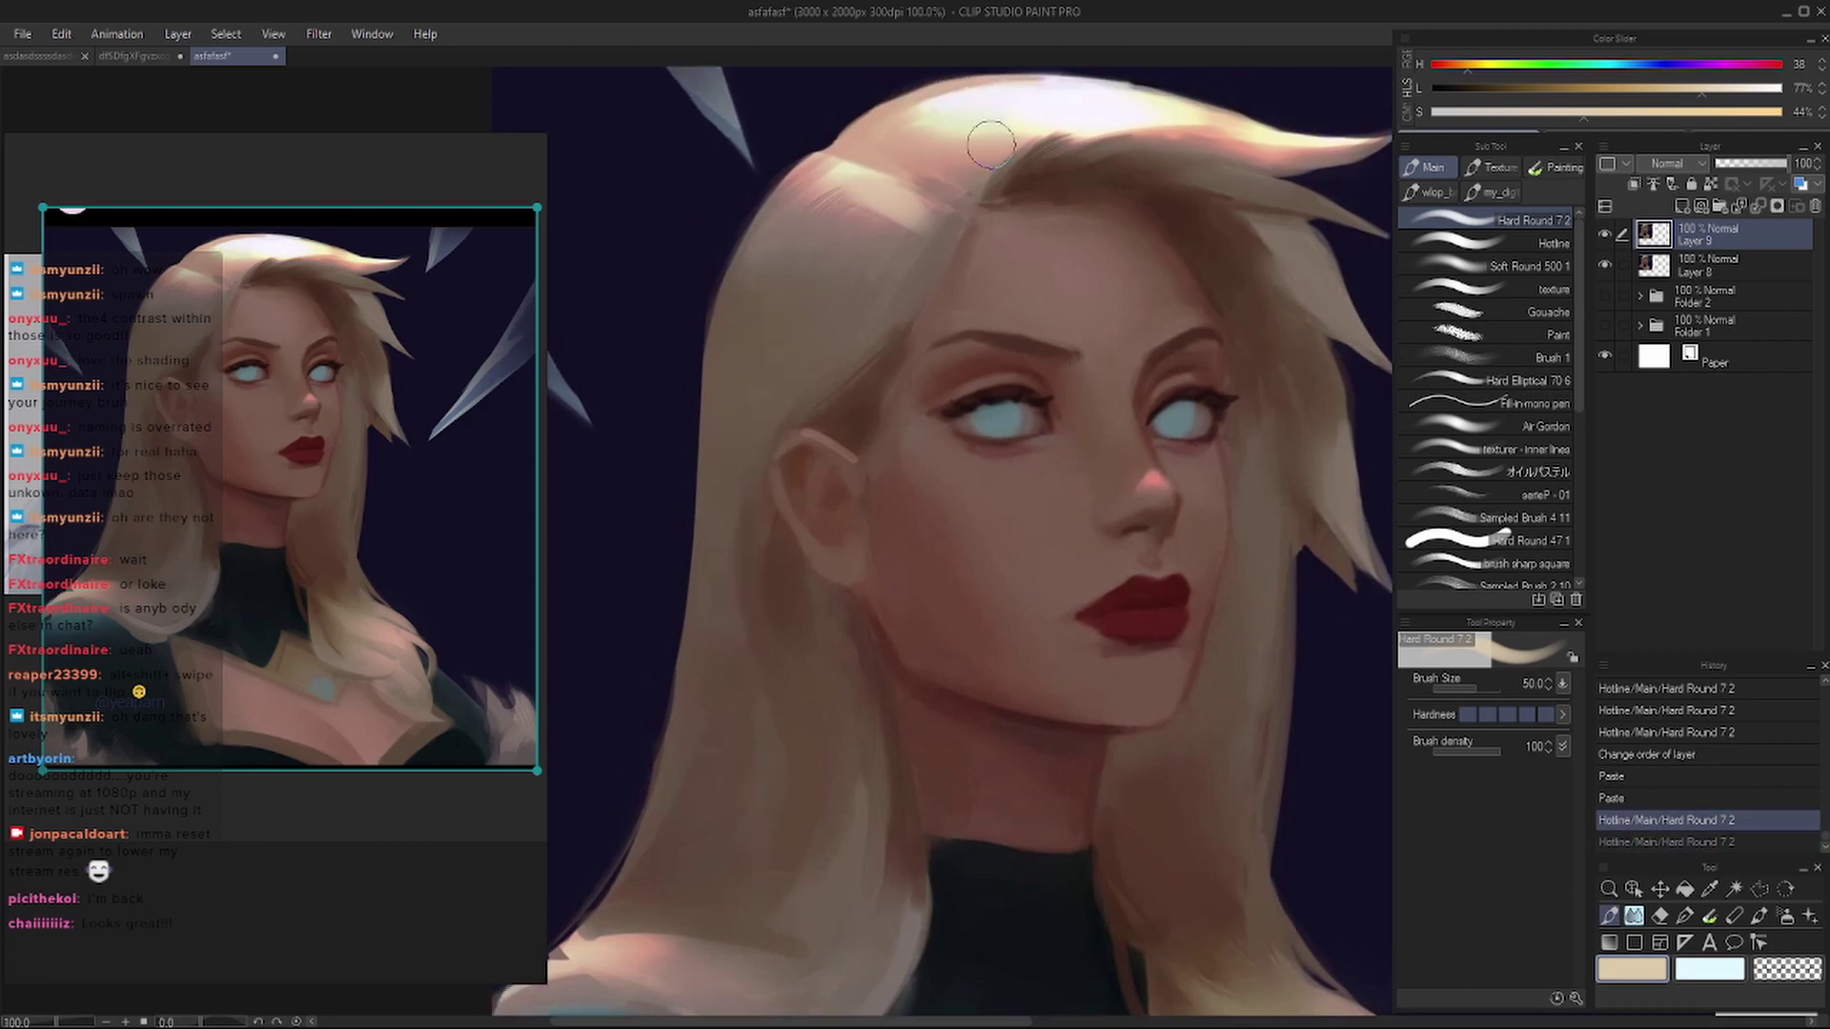
- Try broad curved highlights sweeping from the crown behind the ear to the lower hair, and undo them
mouse_move(992, 146)
left_mouse_down()
mouse_move(768, 517)
mouse_move(839, 882)
left_mouse_up()
mouse_move(753, 801)
left_mouse_down()
mouse_move(815, 214)
mouse_move(1277, 315)
mouse_move(1245, 756)
left_mouse_up()
key("ctrl+z")
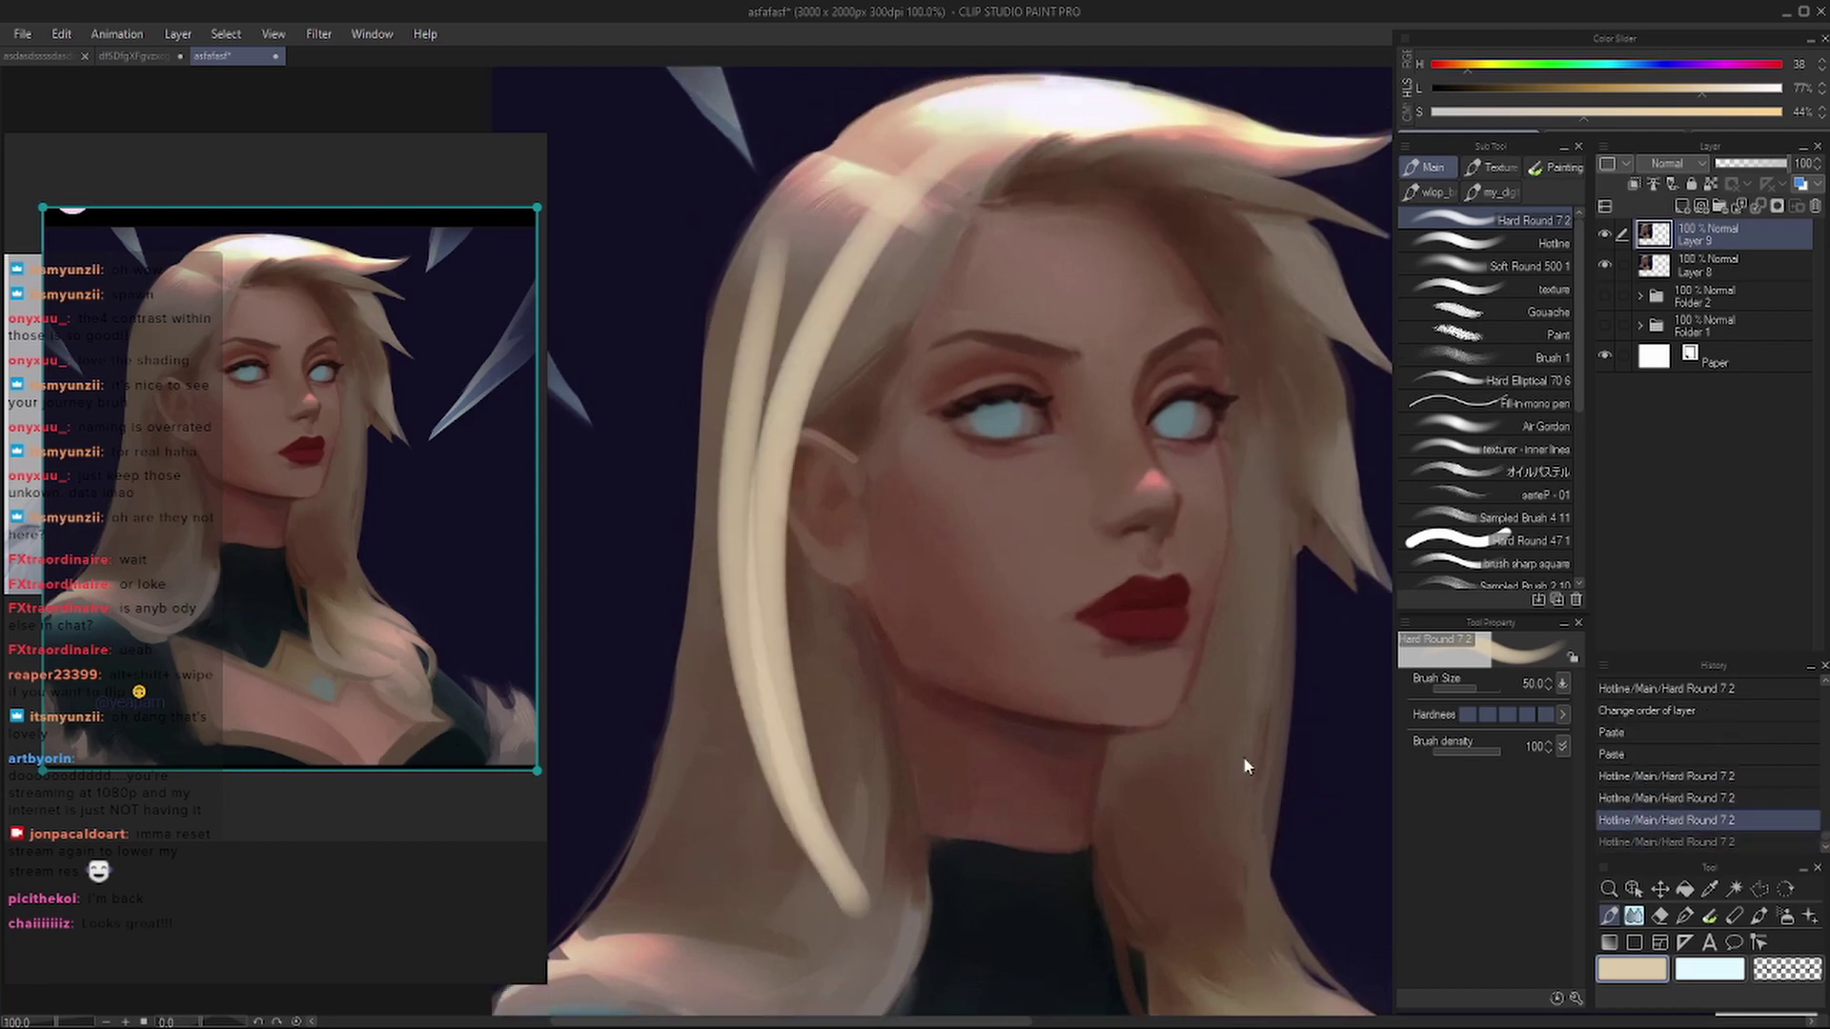
left_click_drag(1242, 557, 1184, 461)
key("ctrl+z")
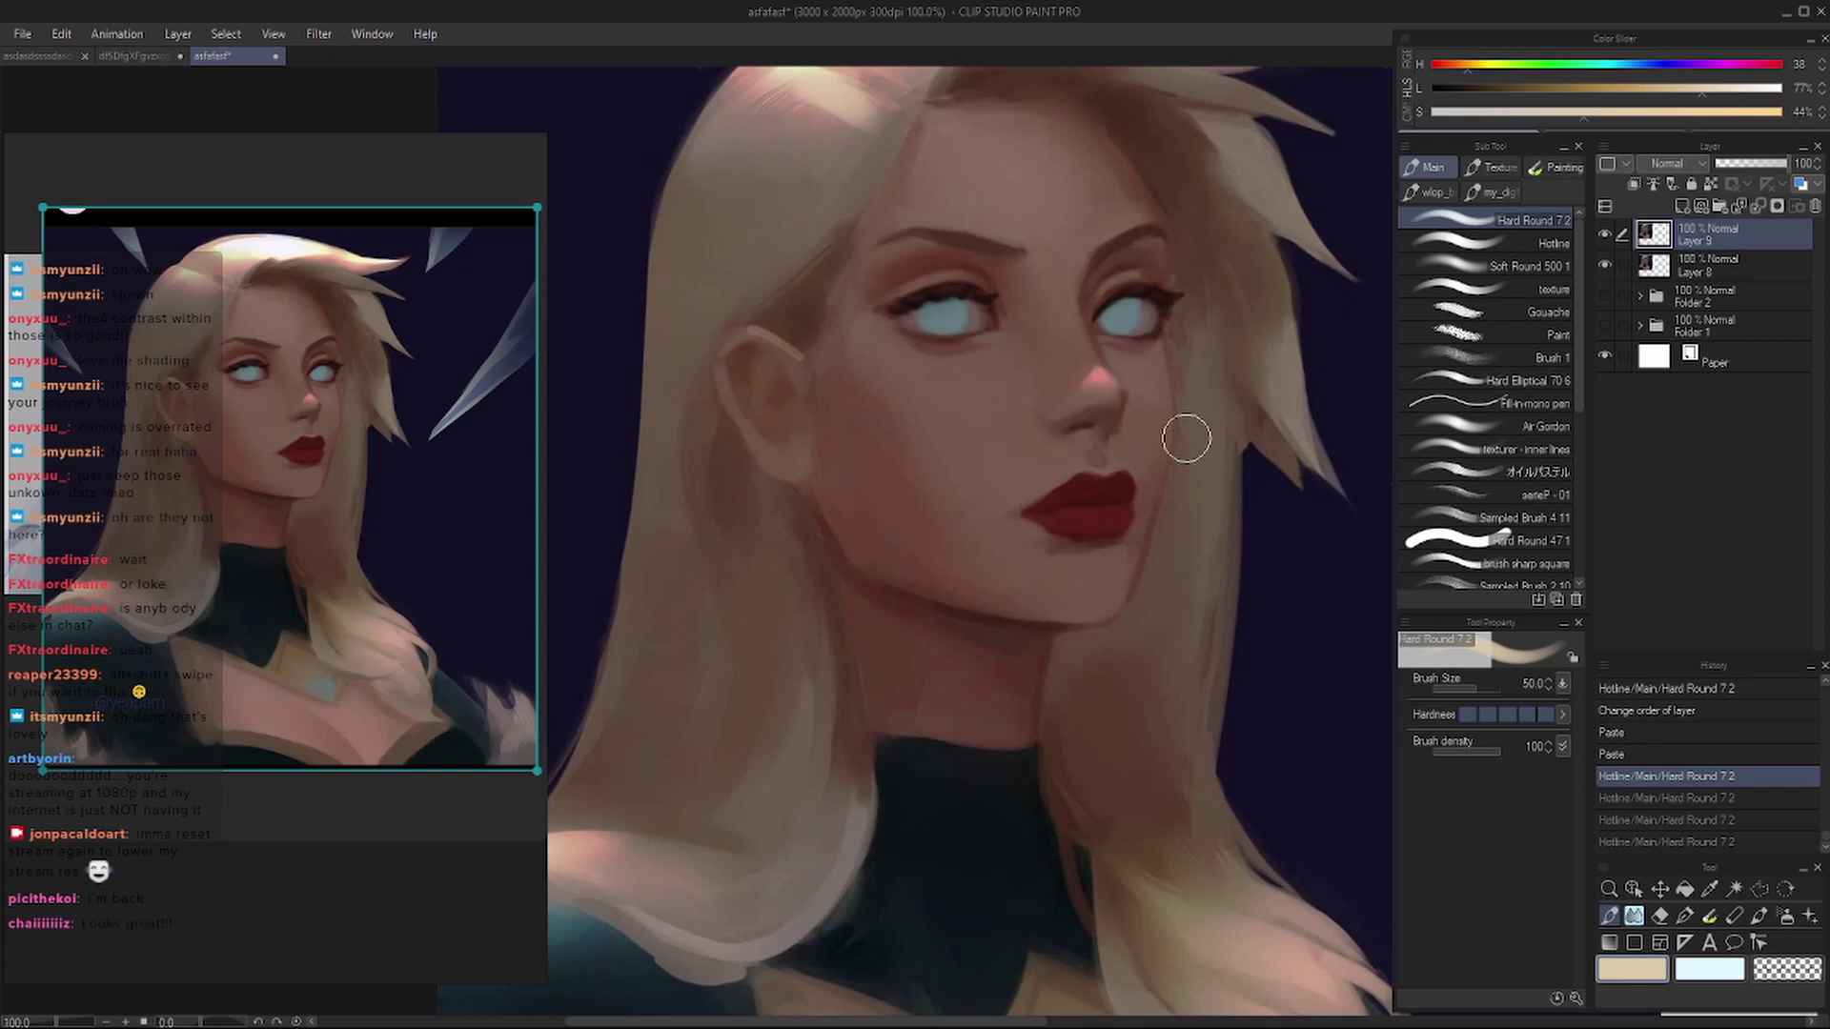
scroll(1170, 396, "down", 2)
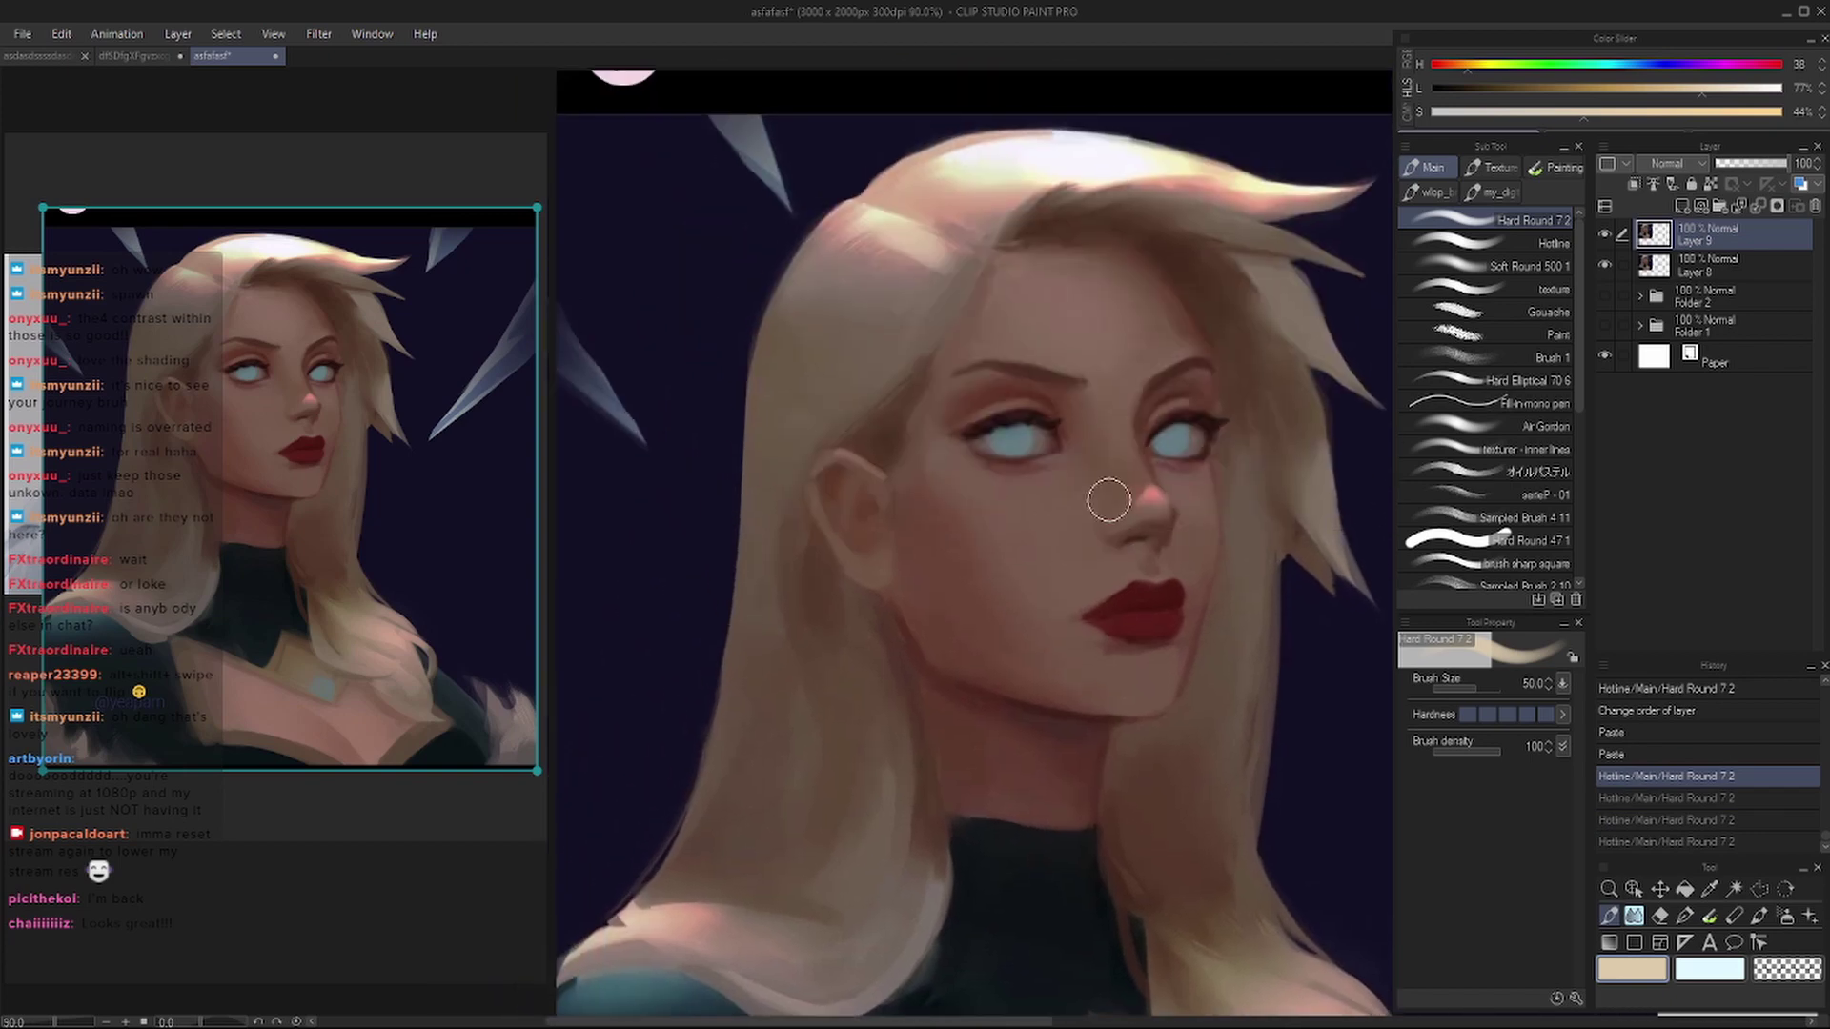
- Sample a dark brown above the ear and paint thin shadow strokes along the hairline at the temple
scroll(1104, 499, "up", 2)
left_click(845, 424, "alt")
key("bracketleft")
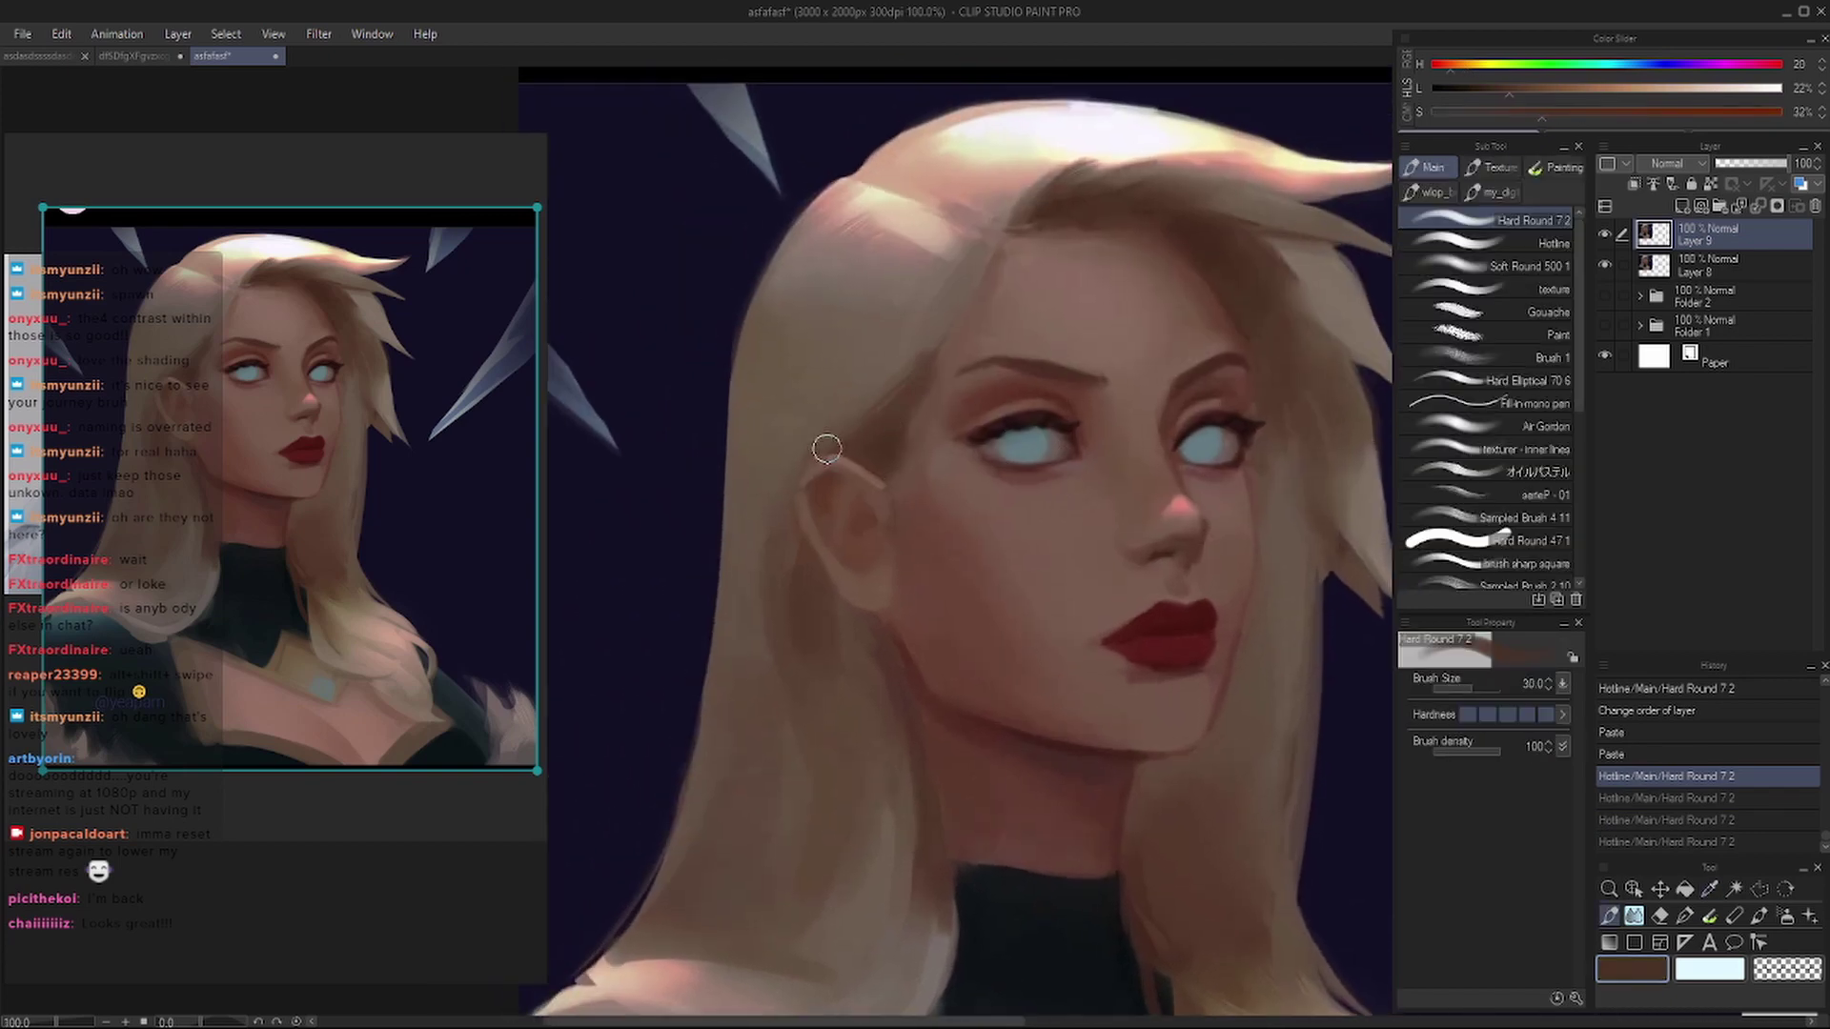
left_click_drag(826, 448, 837, 412)
key("ctrl+z")
key("bracketleft")
key("bracketleft")
left_click_drag(894, 347, 831, 463)
left_click_drag(846, 441, 830, 467)
- Extend the temple shadow upward with thin grey-brown strands using a size 17.5 brush
key("bracketright")
left_click(896, 345, "alt")
left_click_drag(896, 345, 877, 391)
left_click_drag(890, 351, 880, 387)
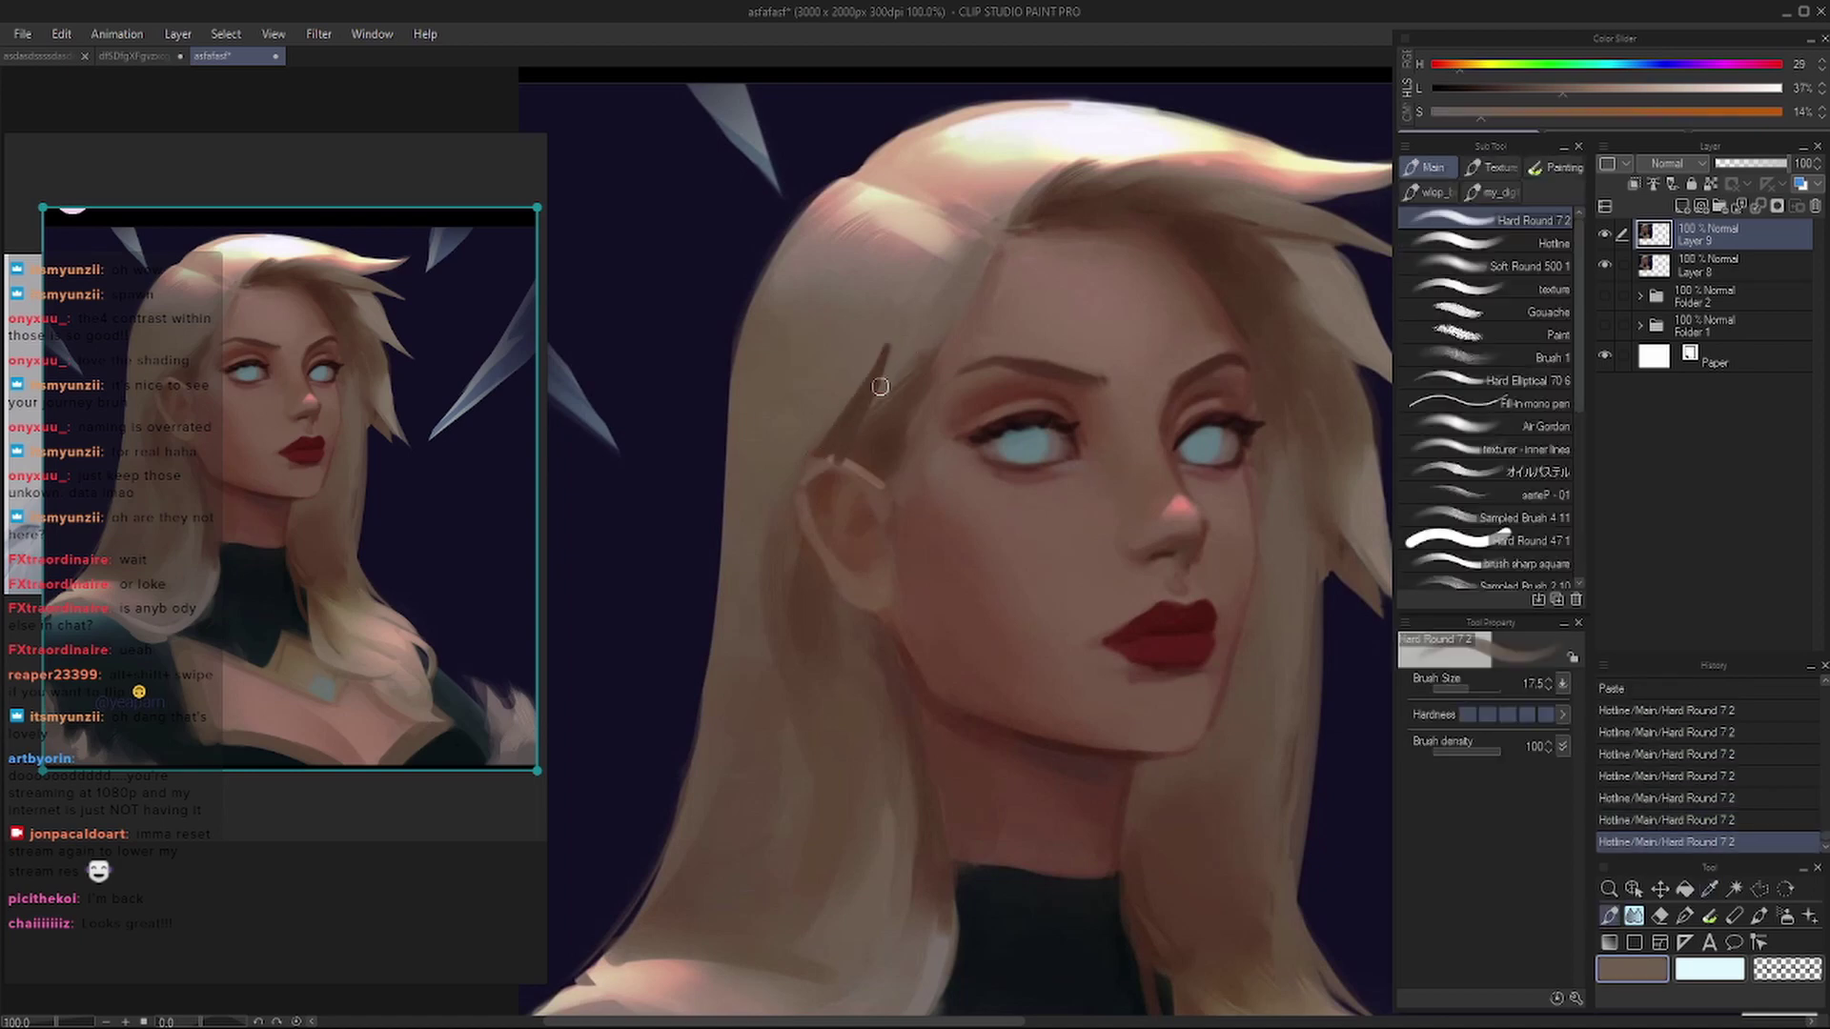
left_click(927, 305, "alt")
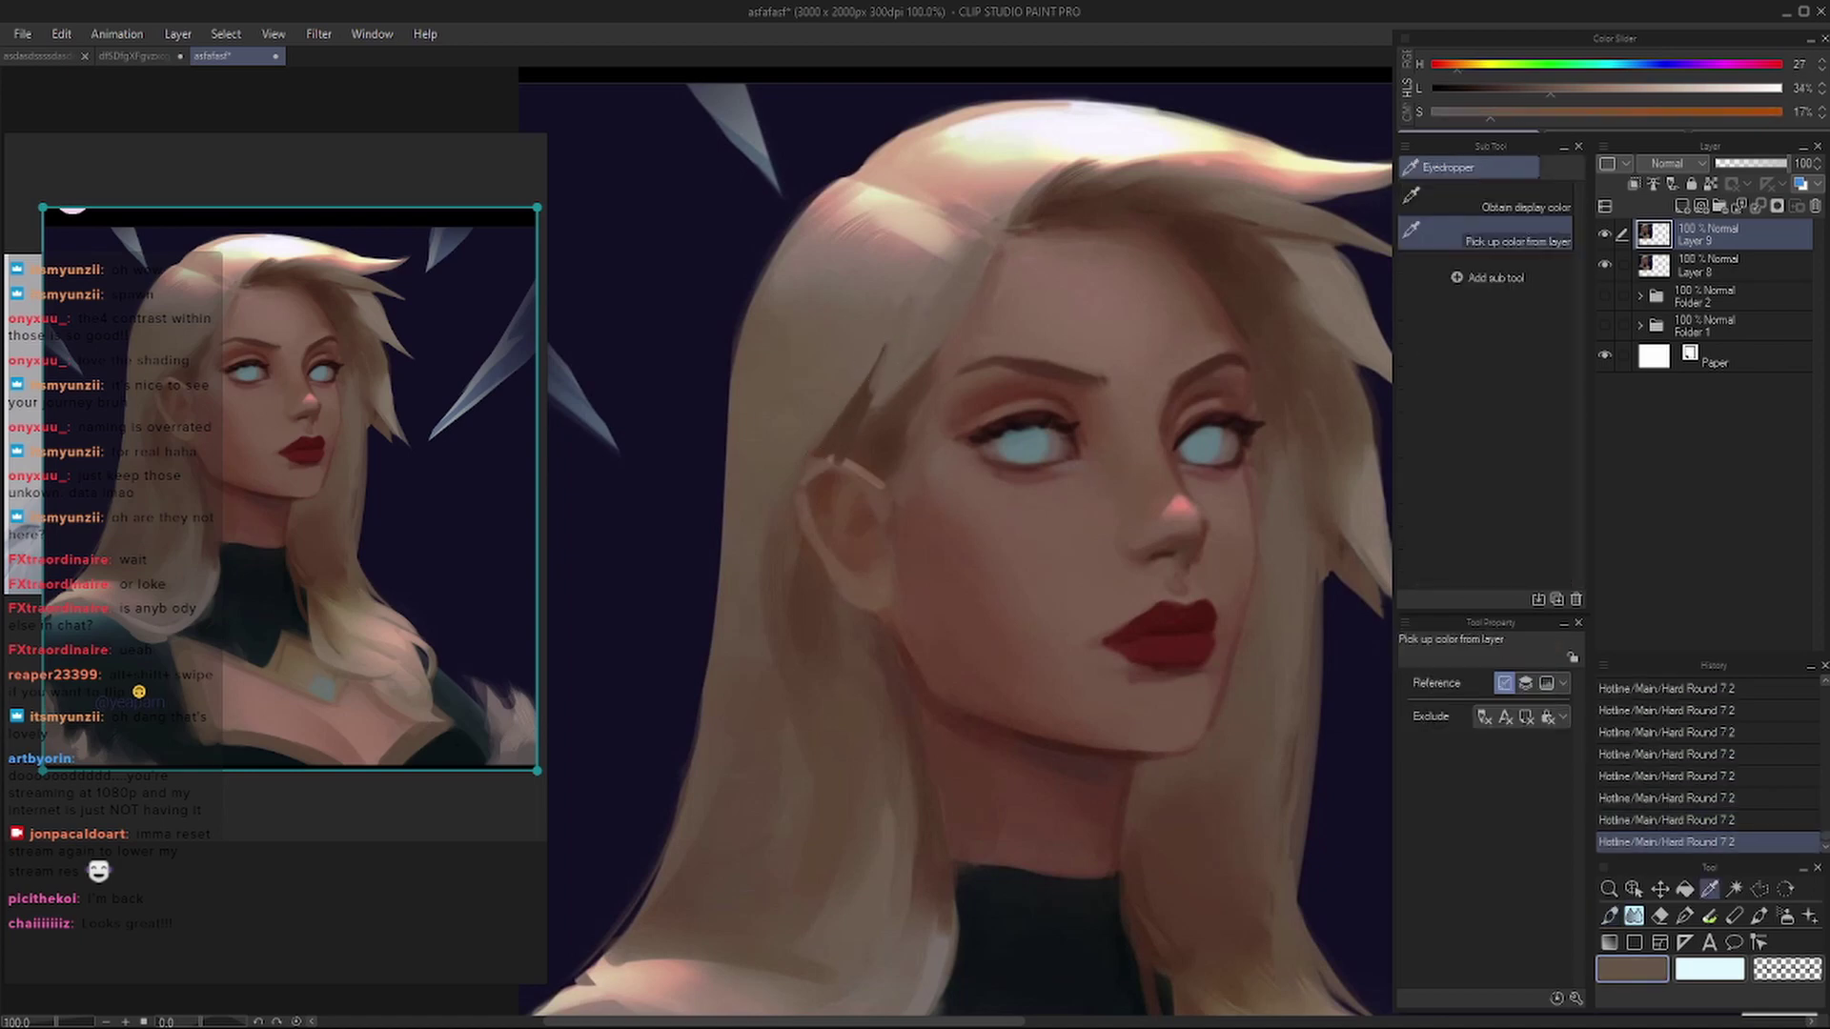
- Sample a pale yellow and paint tapered highlight strands from the parting down toward the temple
left_click(940, 203, "alt")
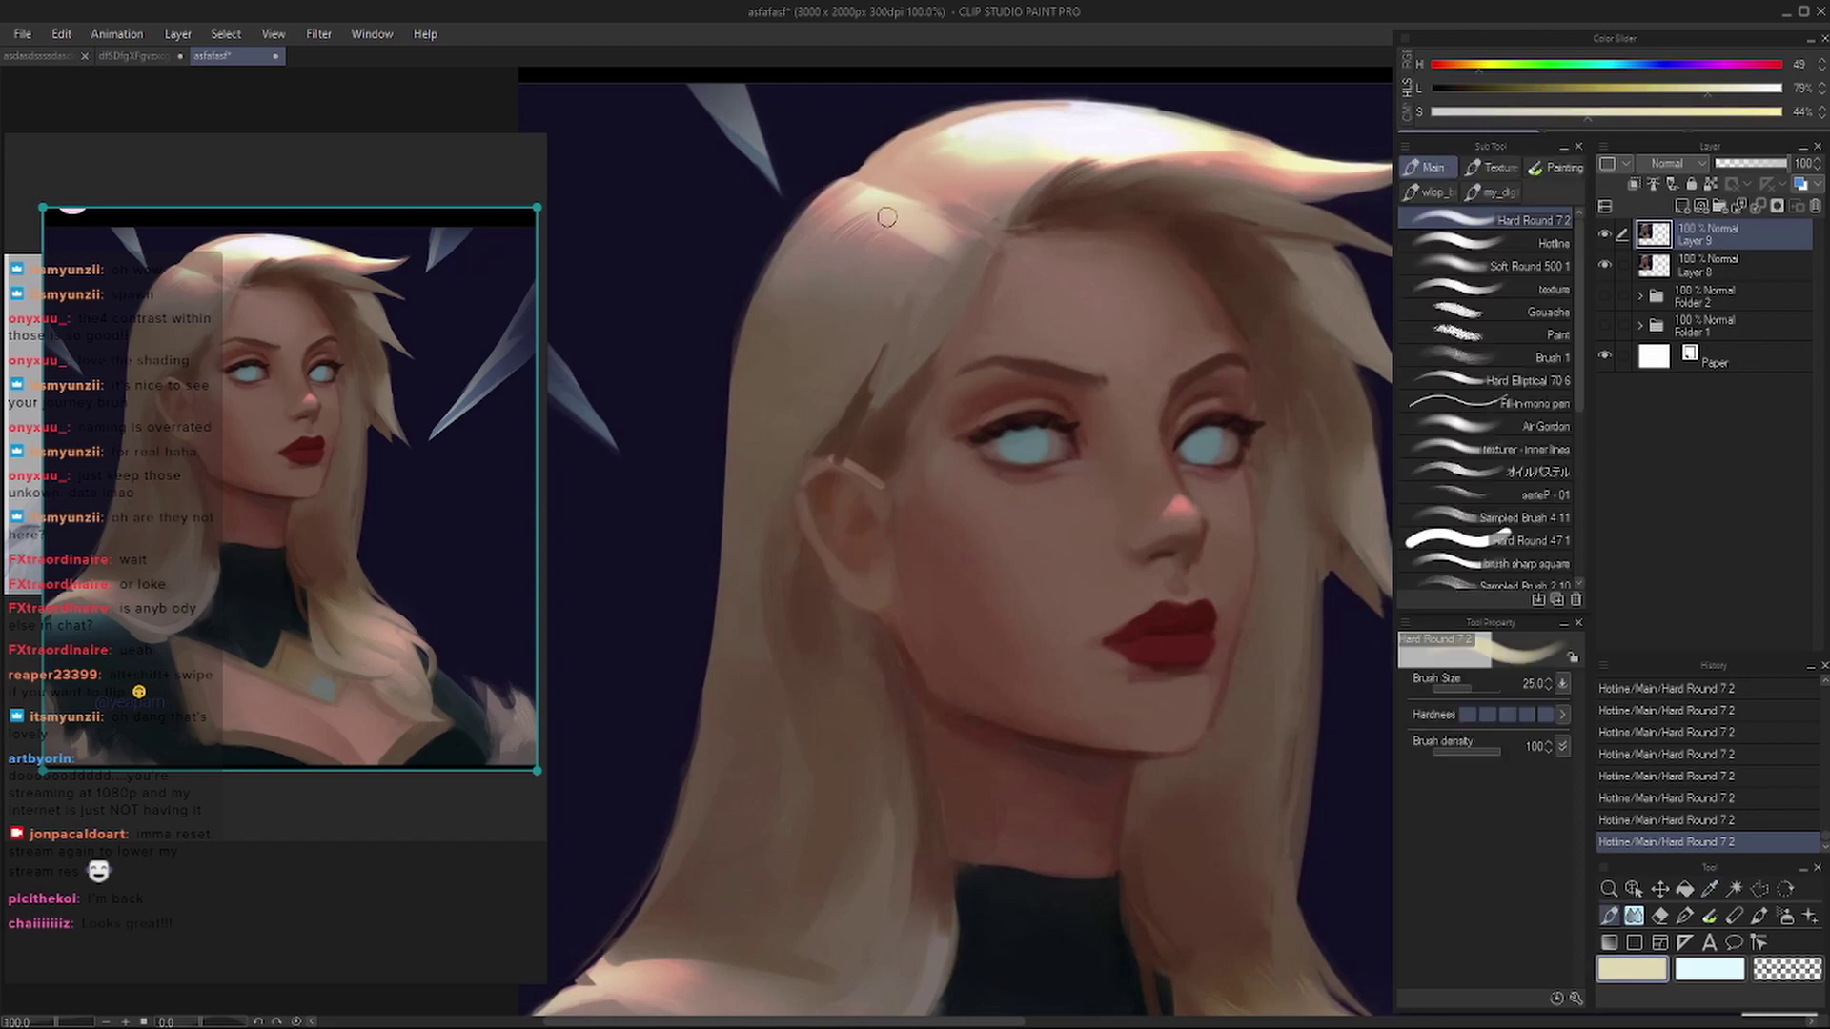
mouse_move(915, 206)
left_mouse_down()
mouse_move(905, 261)
mouse_move(894, 248)
mouse_move(877, 301)
left_mouse_up()
left_click_drag(911, 218, 853, 338)
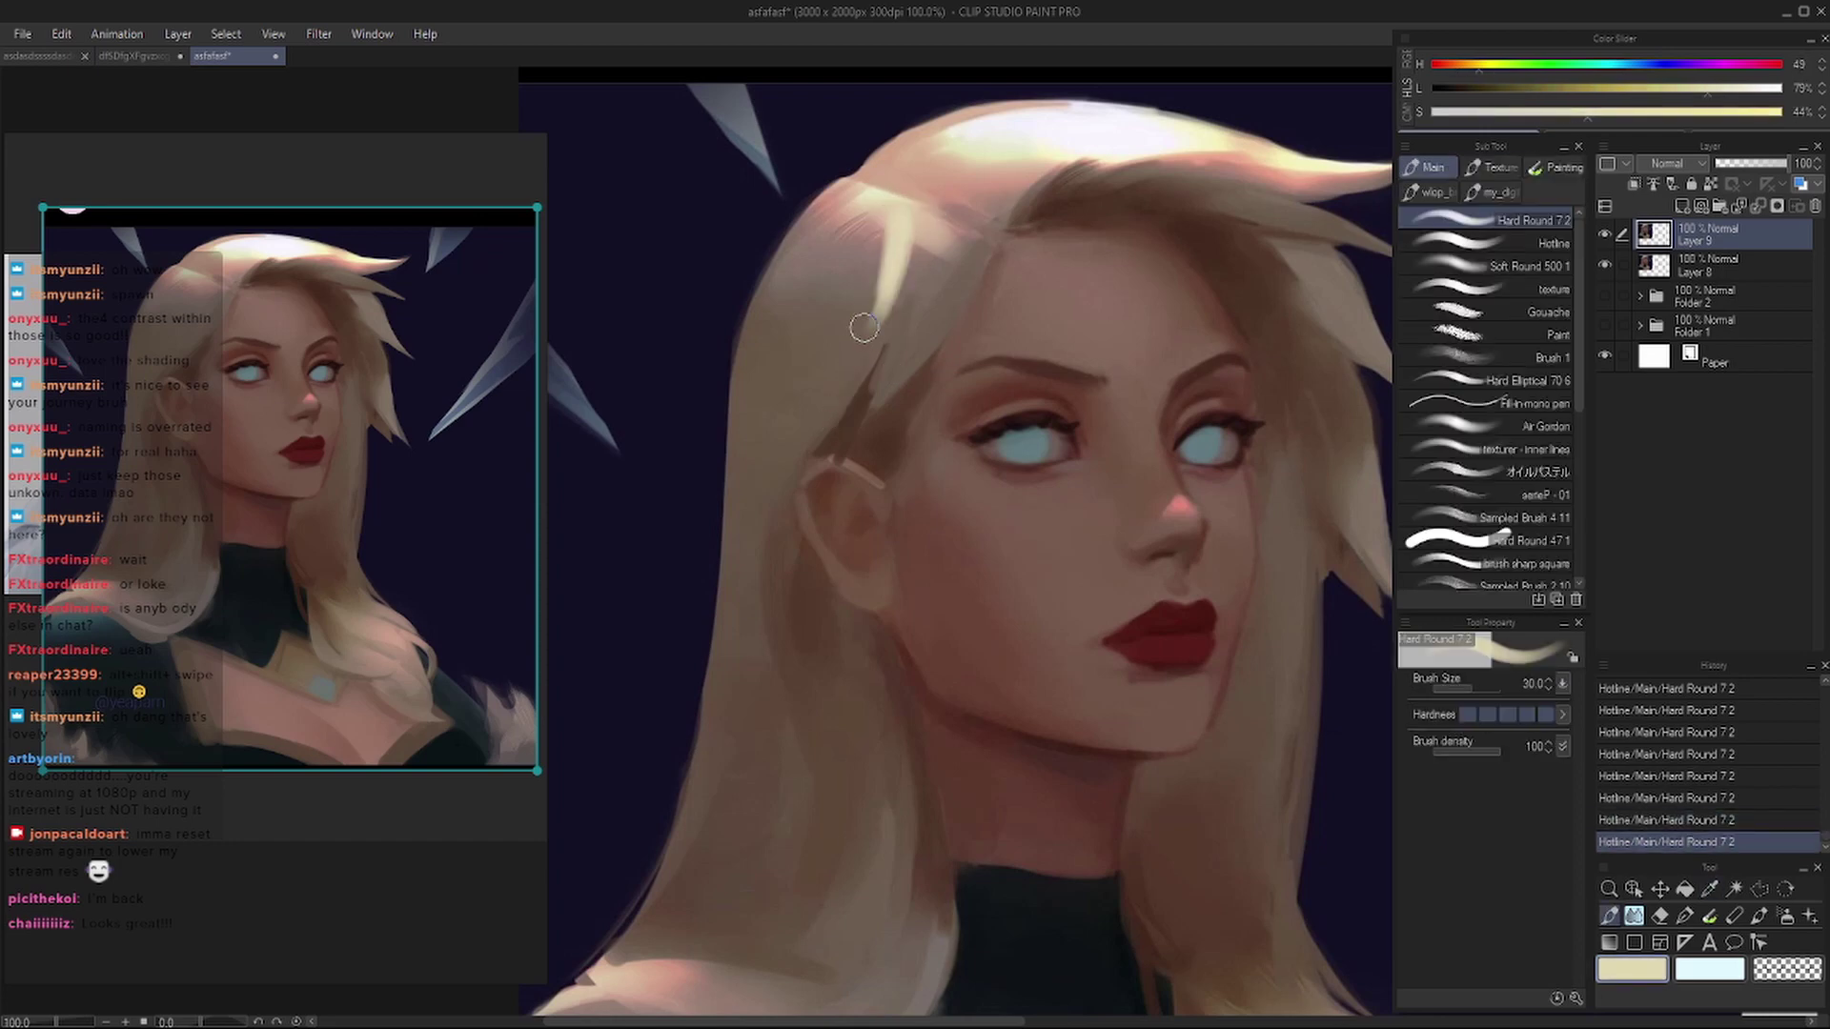
left_click(918, 262, "alt")
left_click_drag(918, 263, 858, 343)
- Carve the edges of the parting highlight with brown tones sampled from the adjacent hair shadow
left_click(849, 349, "alt")
left_click_drag(892, 233, 838, 376)
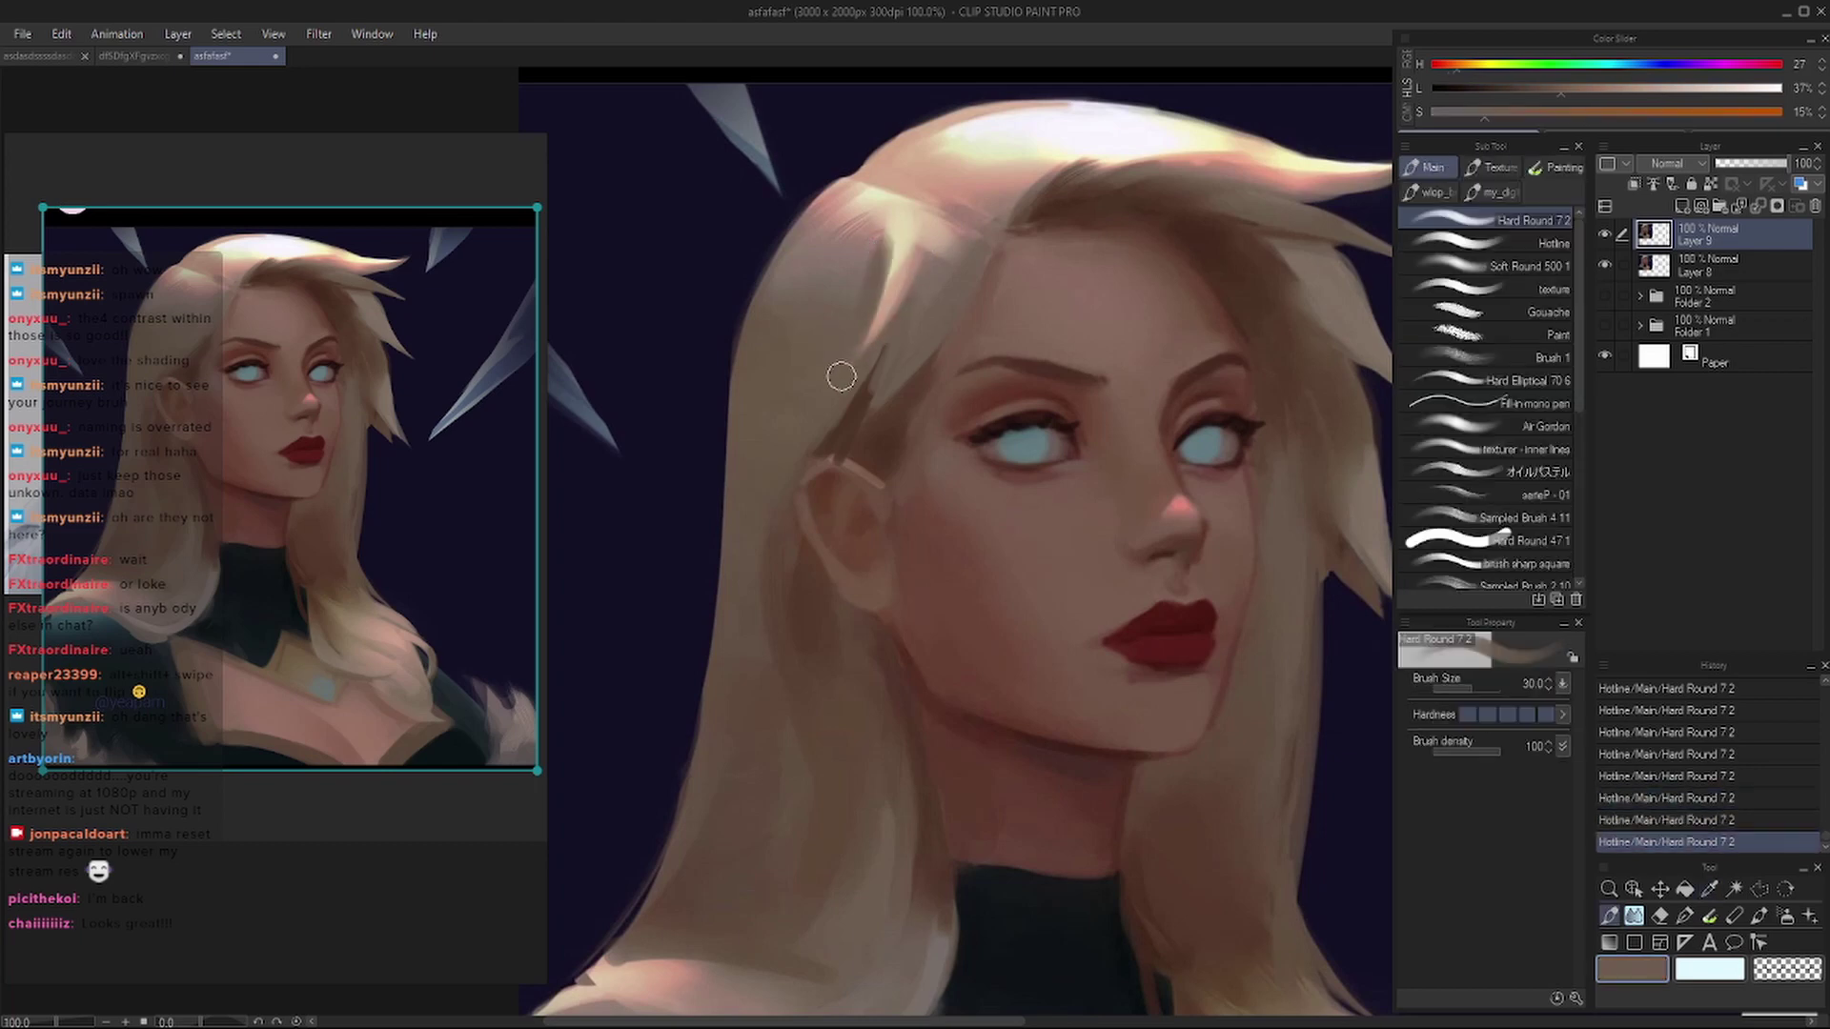
left_click(838, 376, "alt")
left_click_drag(915, 269, 862, 350)
- Check the new hair highlight in a mirrored view and compare it with its previous state
key("h")
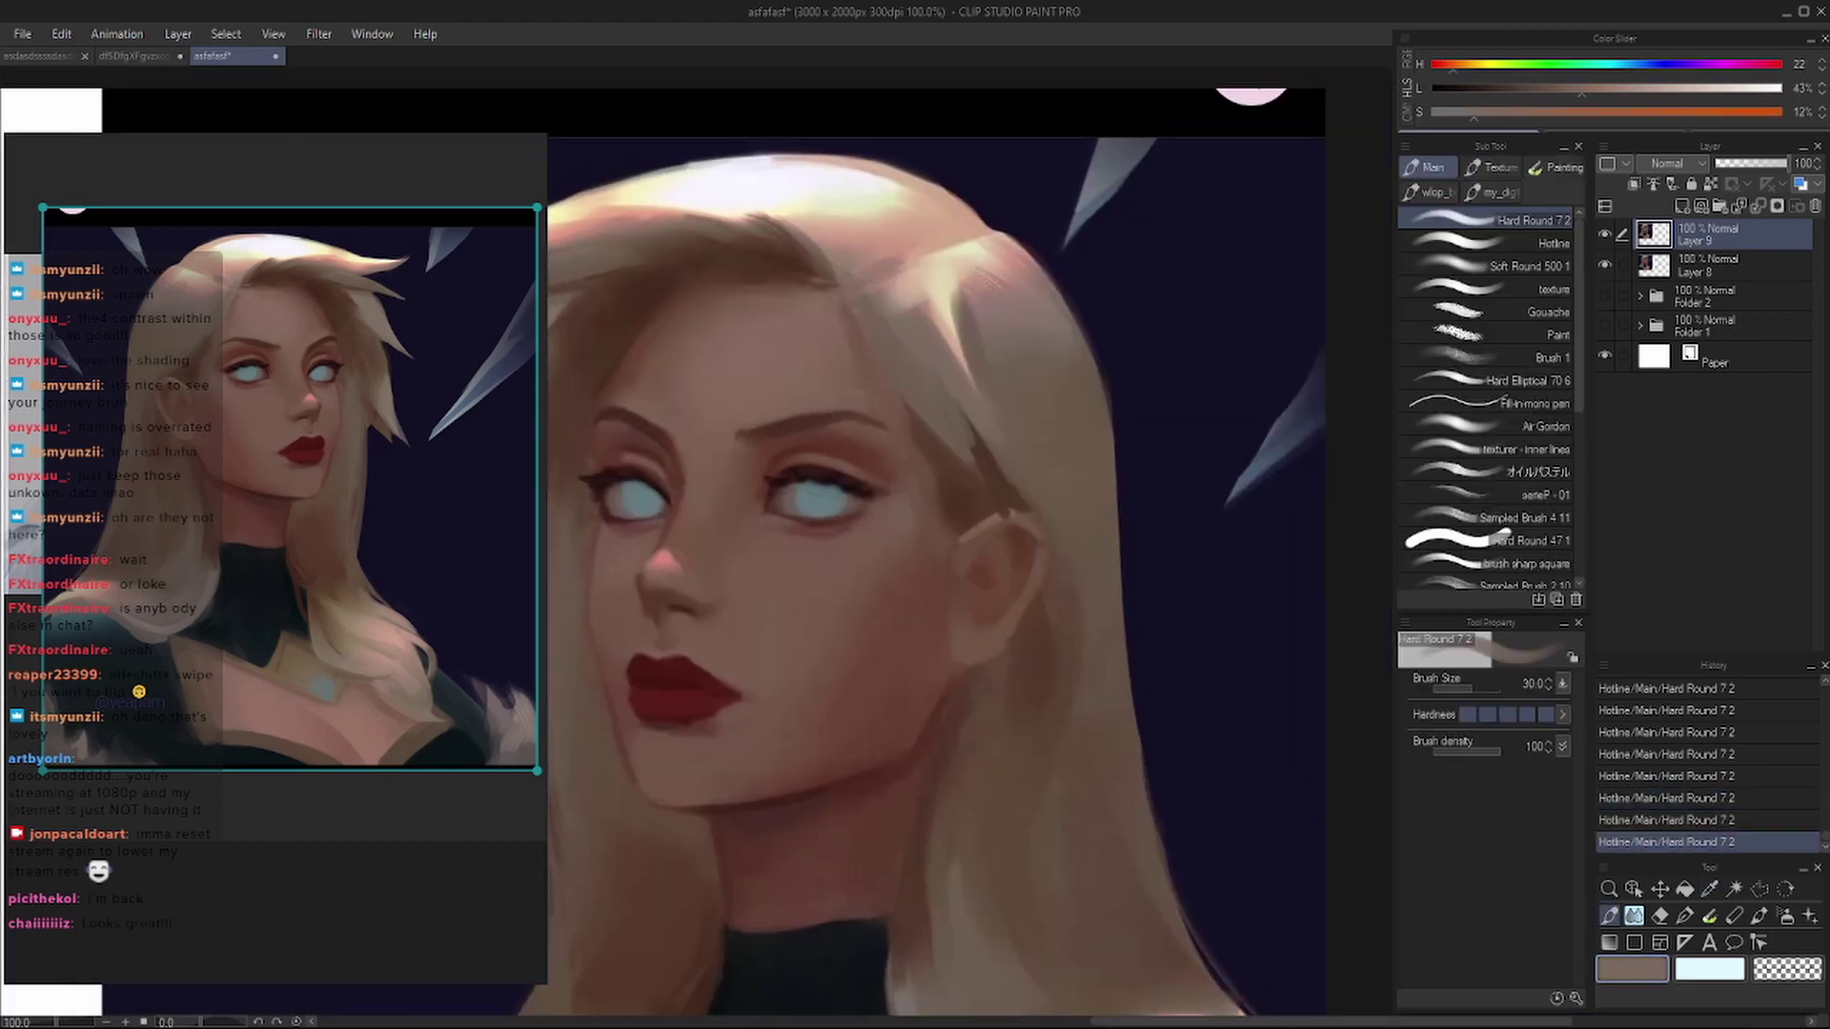
left_click(962, 286, "alt")
key("h")
key("ctrl+z")
key("ctrl+y")
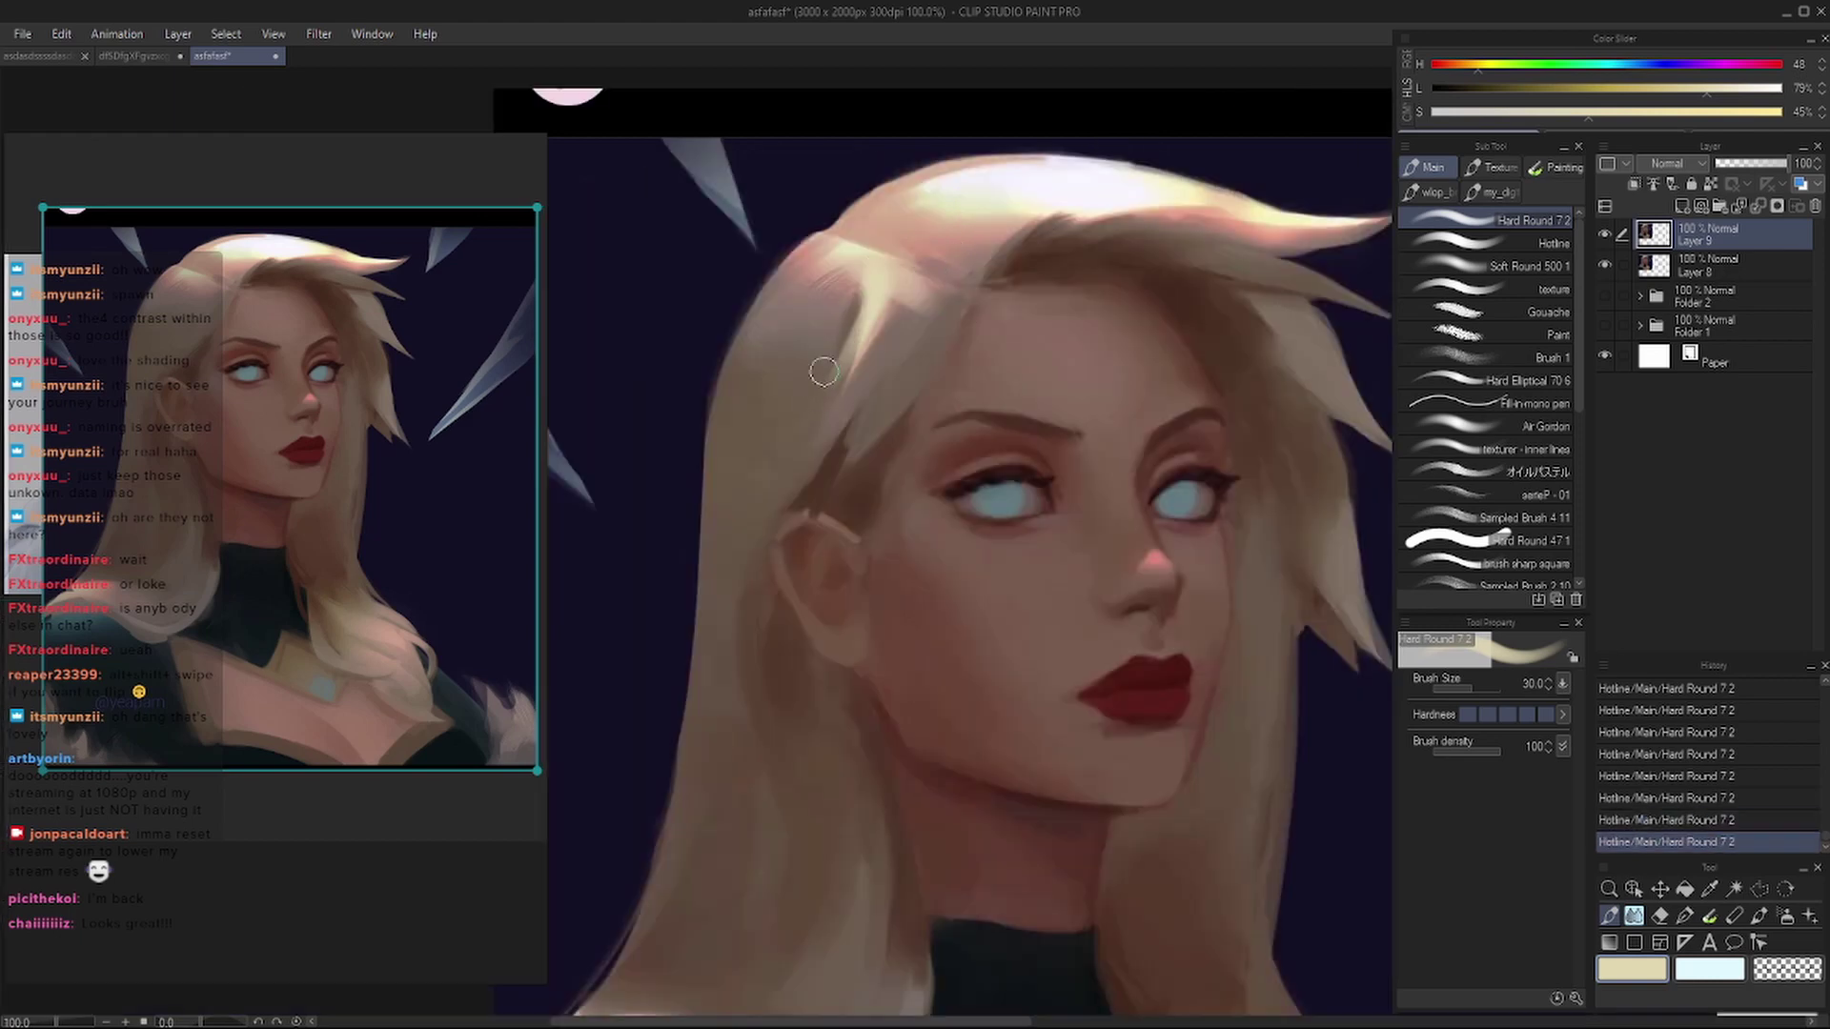
key("ctrl+z")
key("ctrl+y")
- Widen the pale parting highlight with a size 35 brush and define its strands with thin brown strokes at size 12.5
key("bracketright")
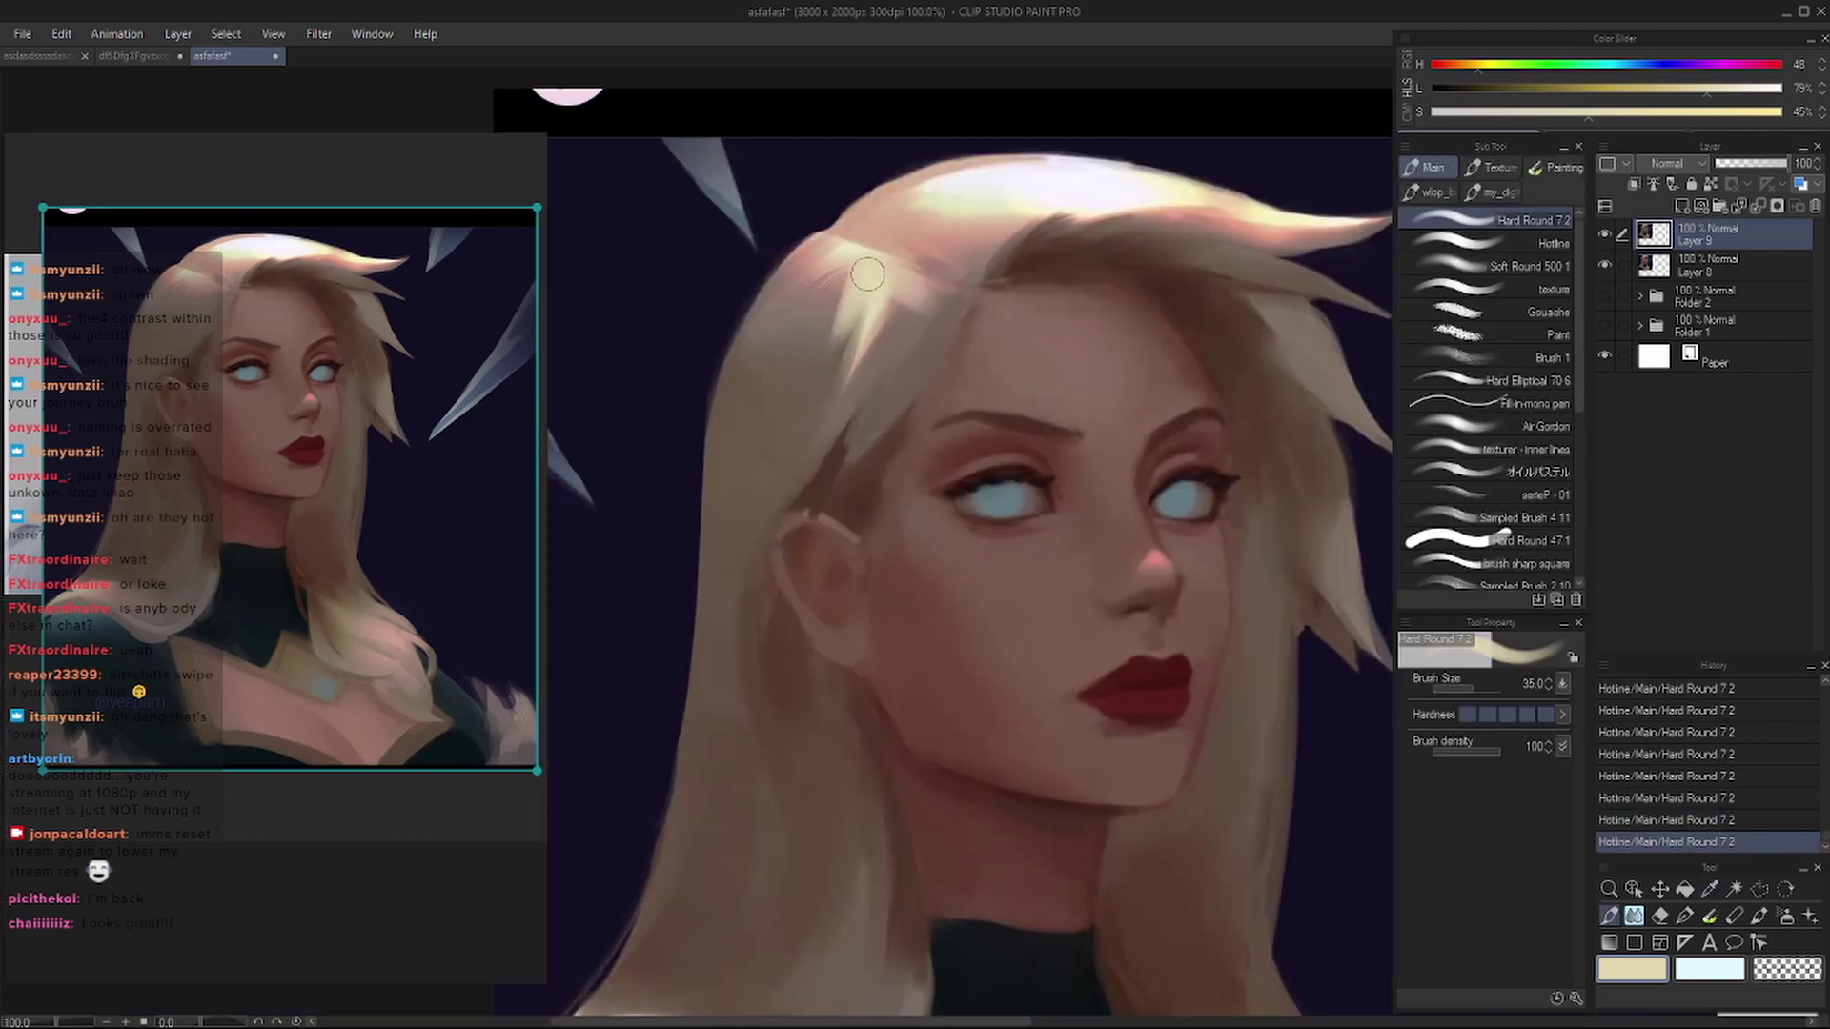
left_click(802, 380, "alt")
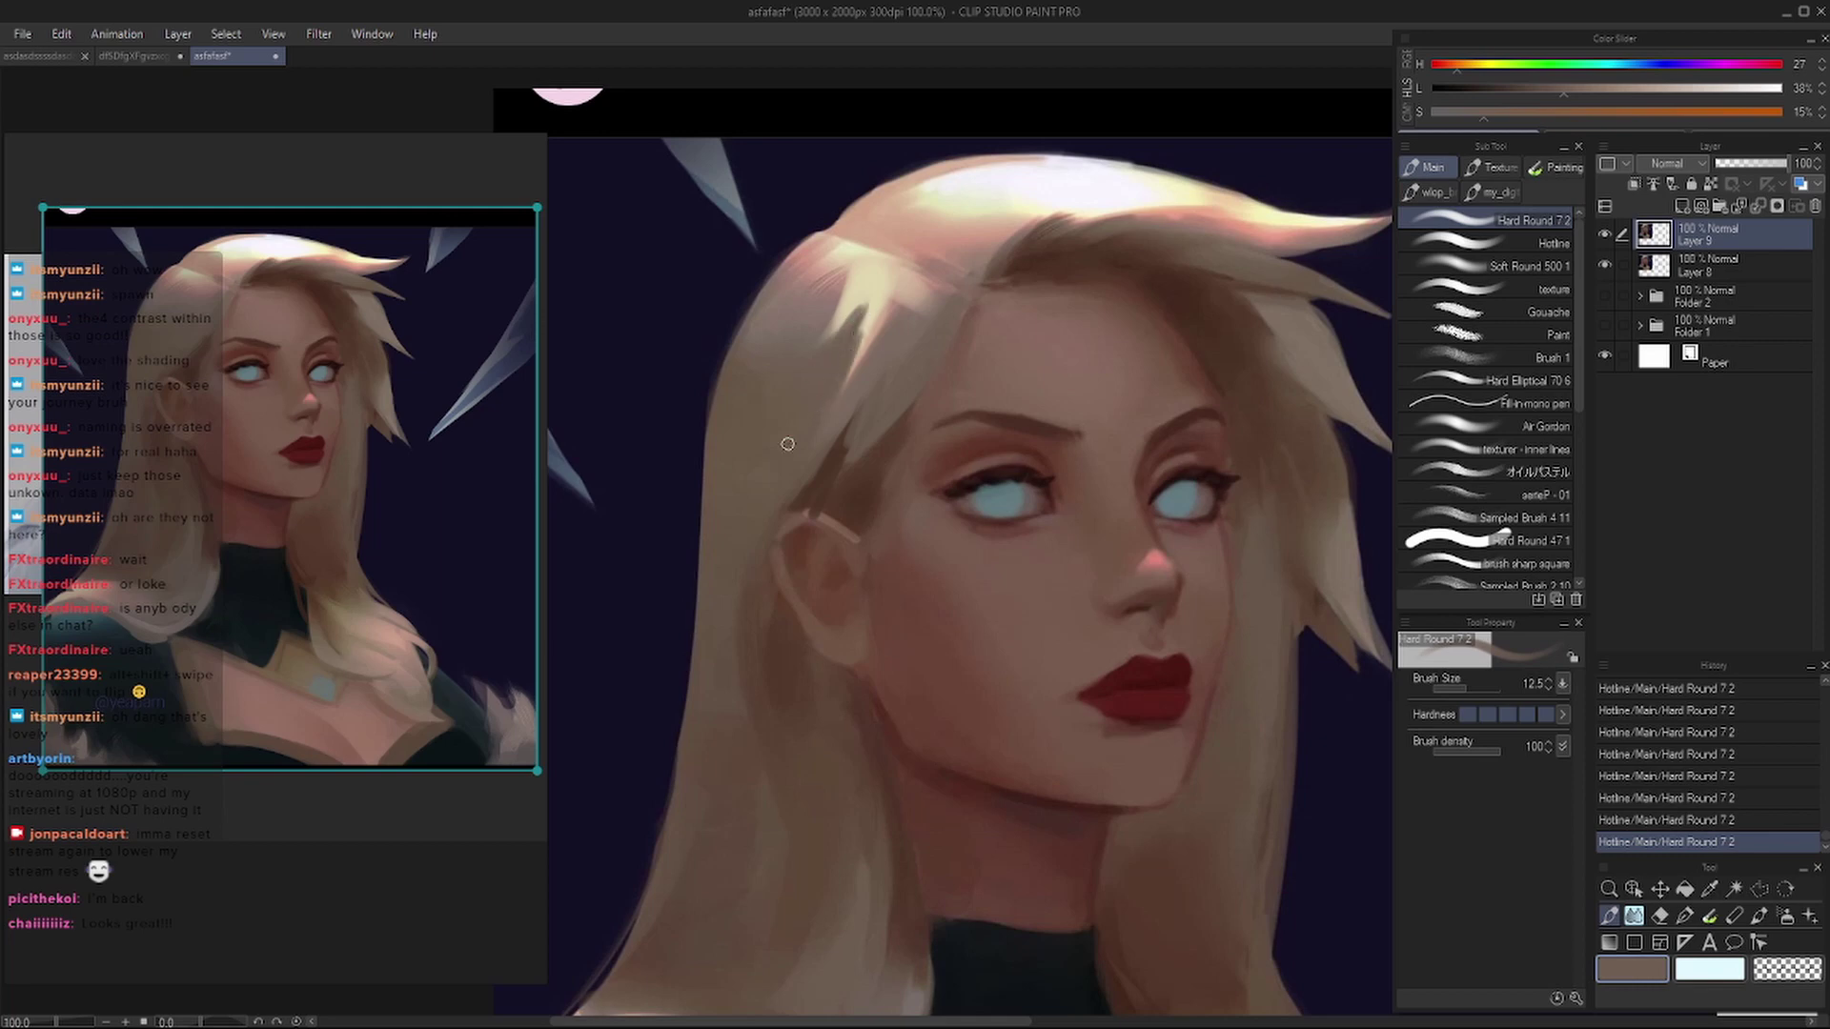
left_click_drag(788, 444, 728, 412)
- Paint warm peach highlight strands along the outer edge of the crown with a size 35 brush
left_click(800, 210, "alt")
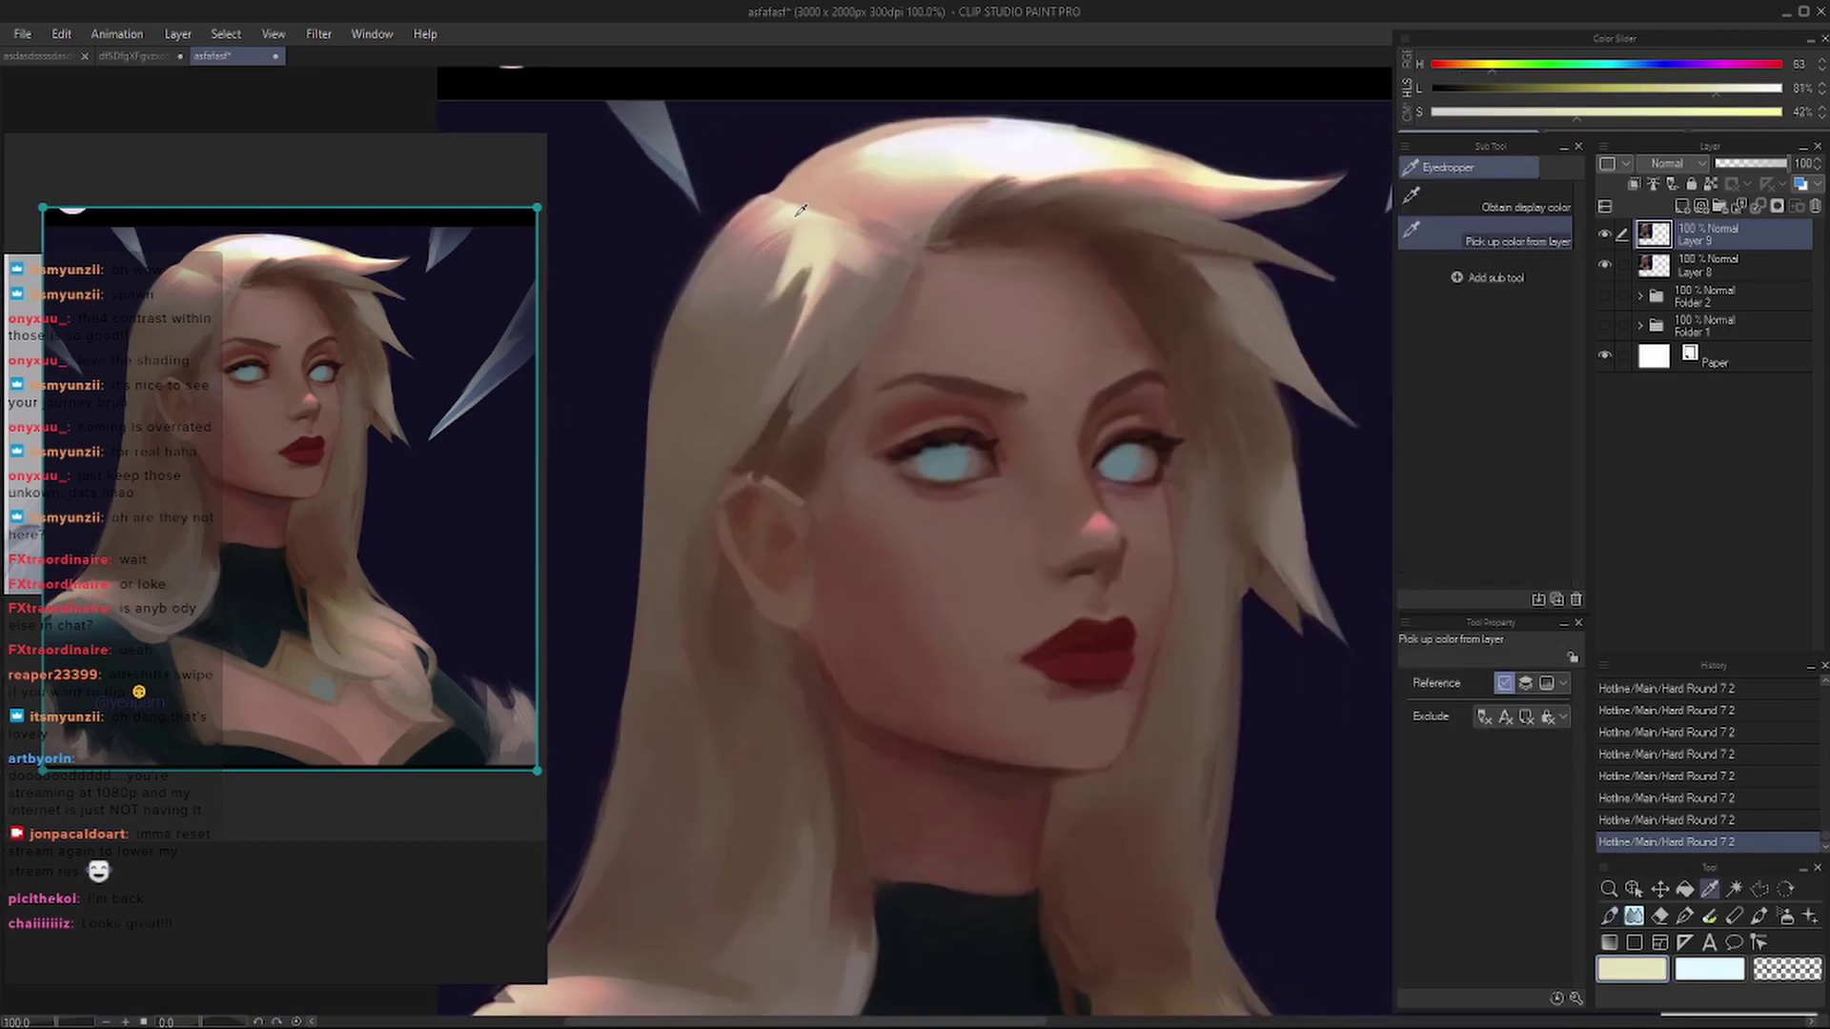
left_click(737, 260, "alt")
left_click_drag(747, 224, 681, 364)
left_click(783, 217, "alt")
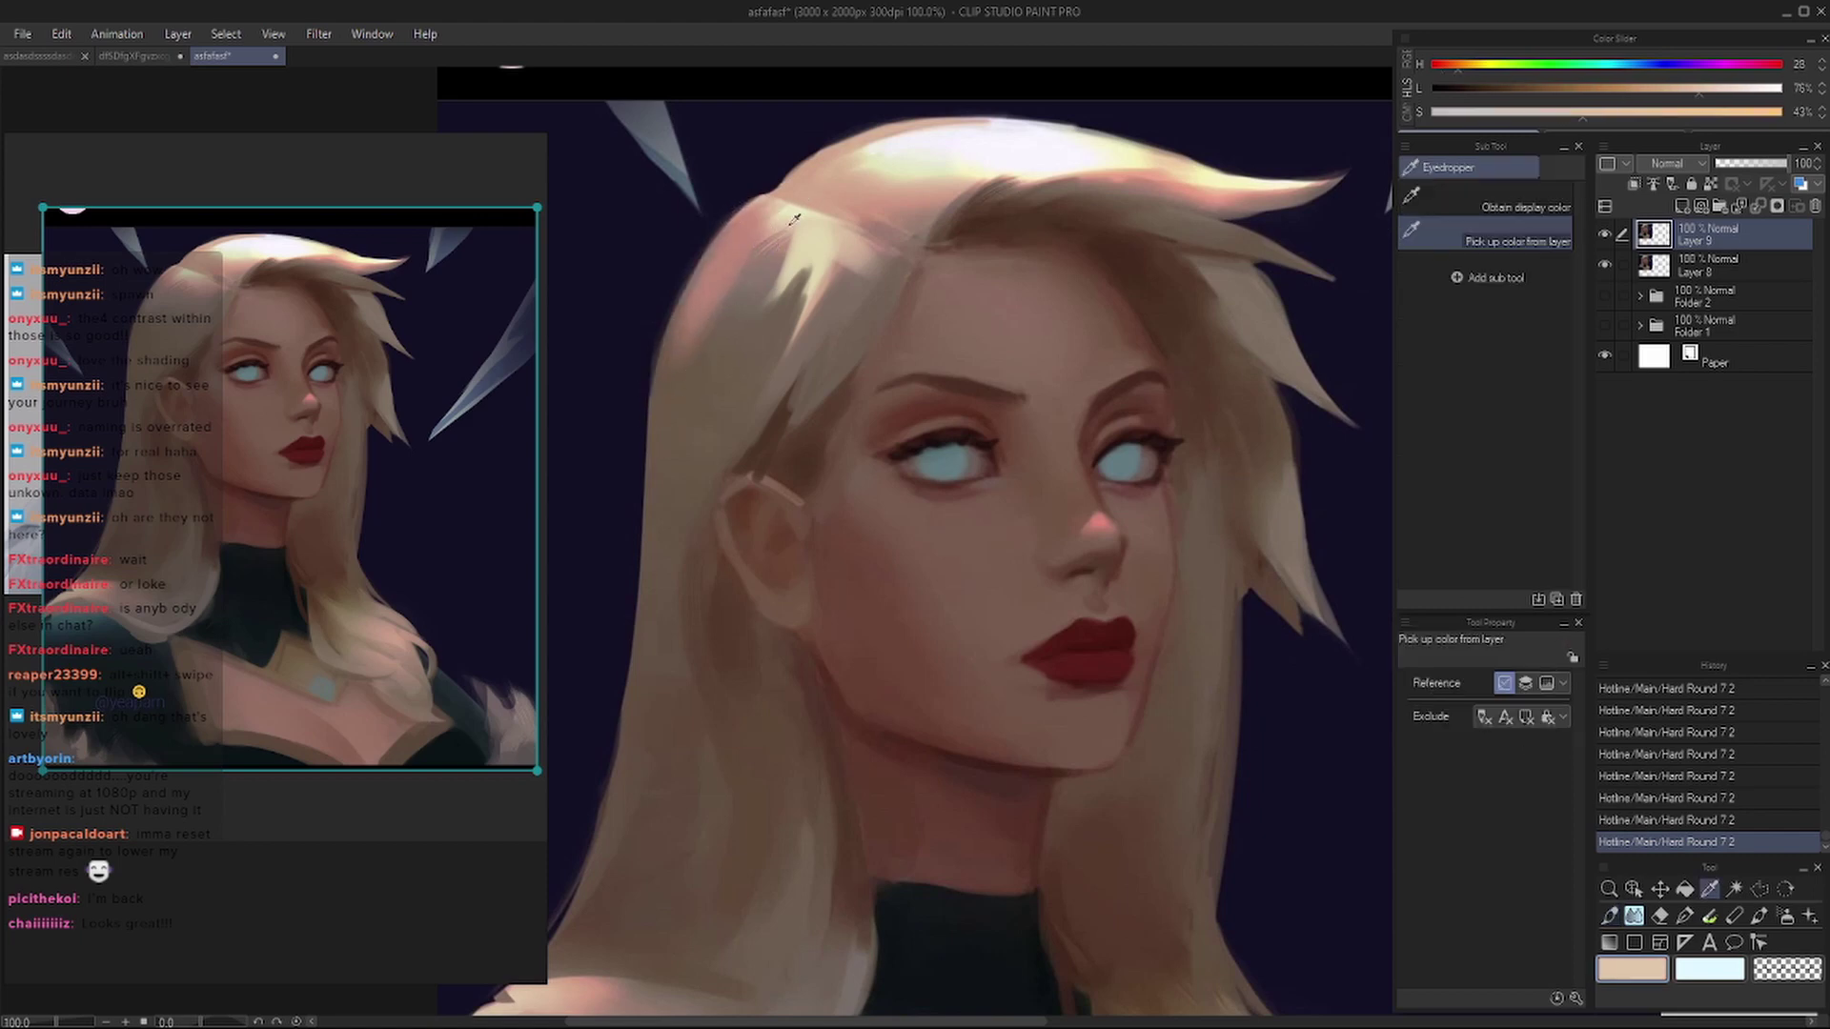
key("bracketleft")
left_click_drag(731, 259, 696, 321)
left_click_drag(763, 205, 707, 317)
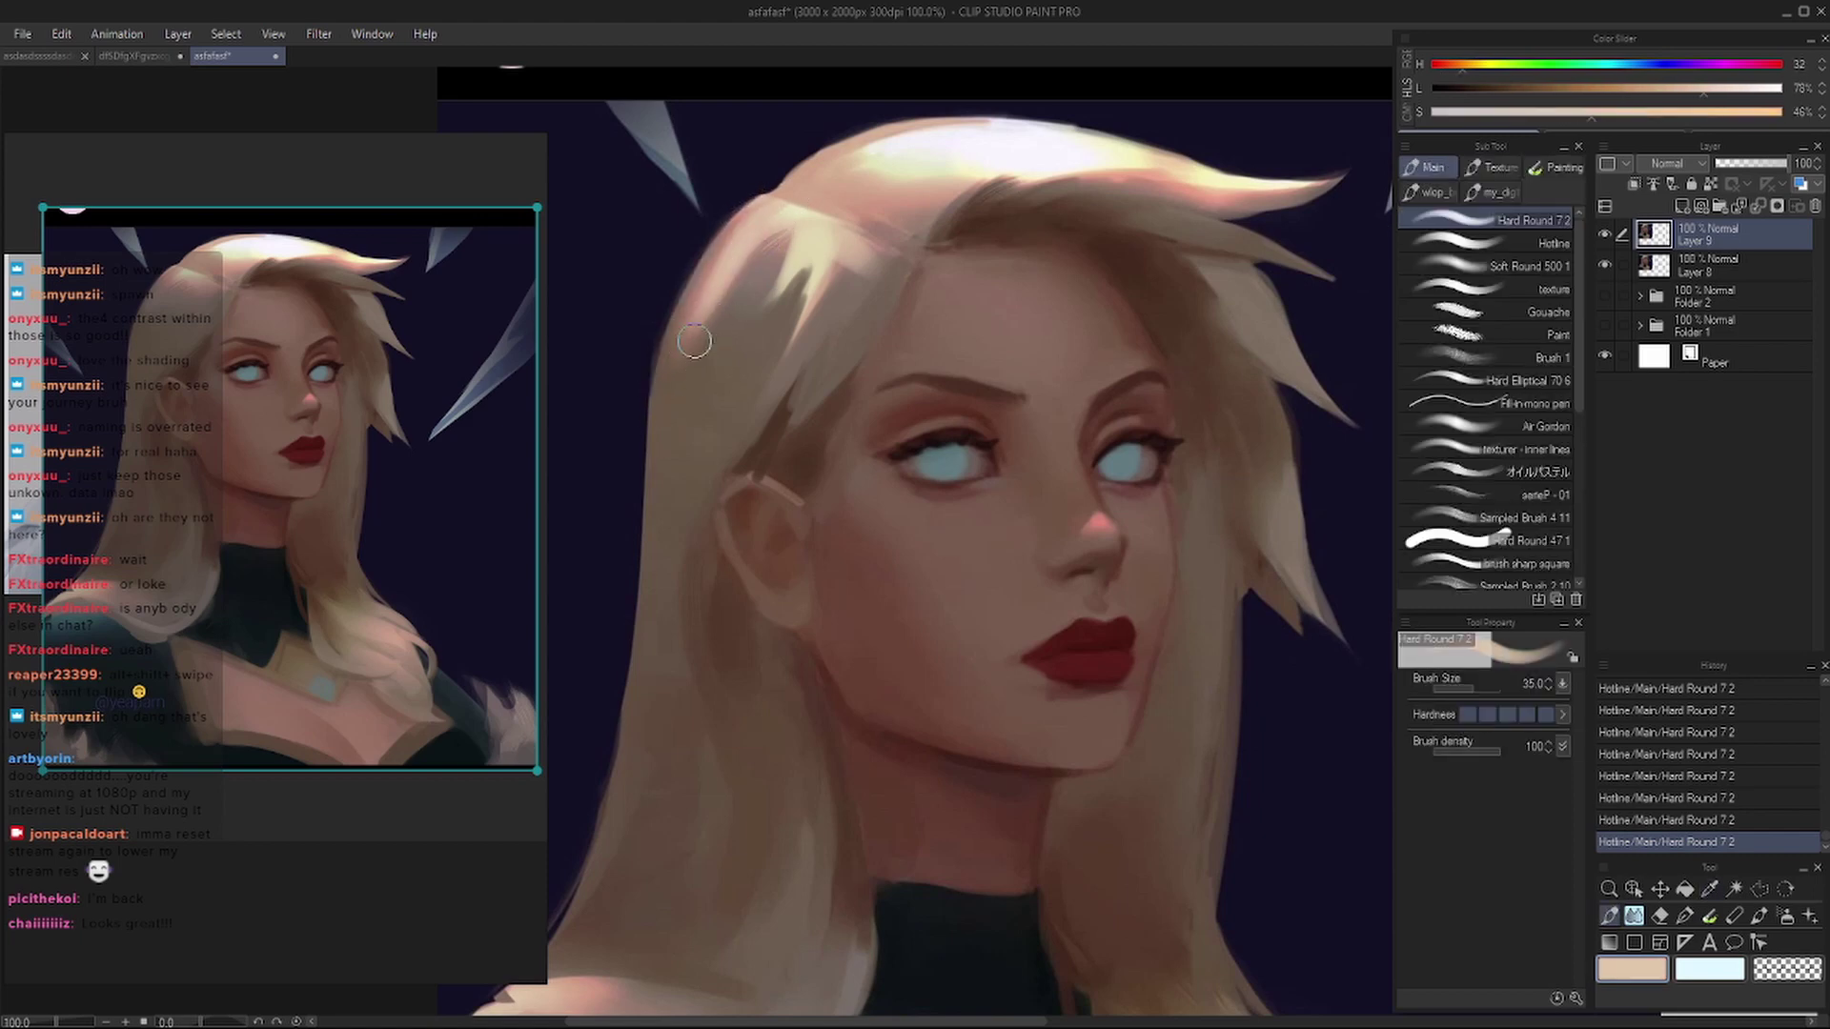
mouse_move(763, 234)
left_mouse_down()
mouse_move(679, 376)
mouse_move(741, 288)
left_mouse_up()
- Reshape the highlight below the parting with pale yellow and sampled hair brown strokes, using brush sizes from 50 down to 40
left_click(666, 413, "alt")
key("bracketright")
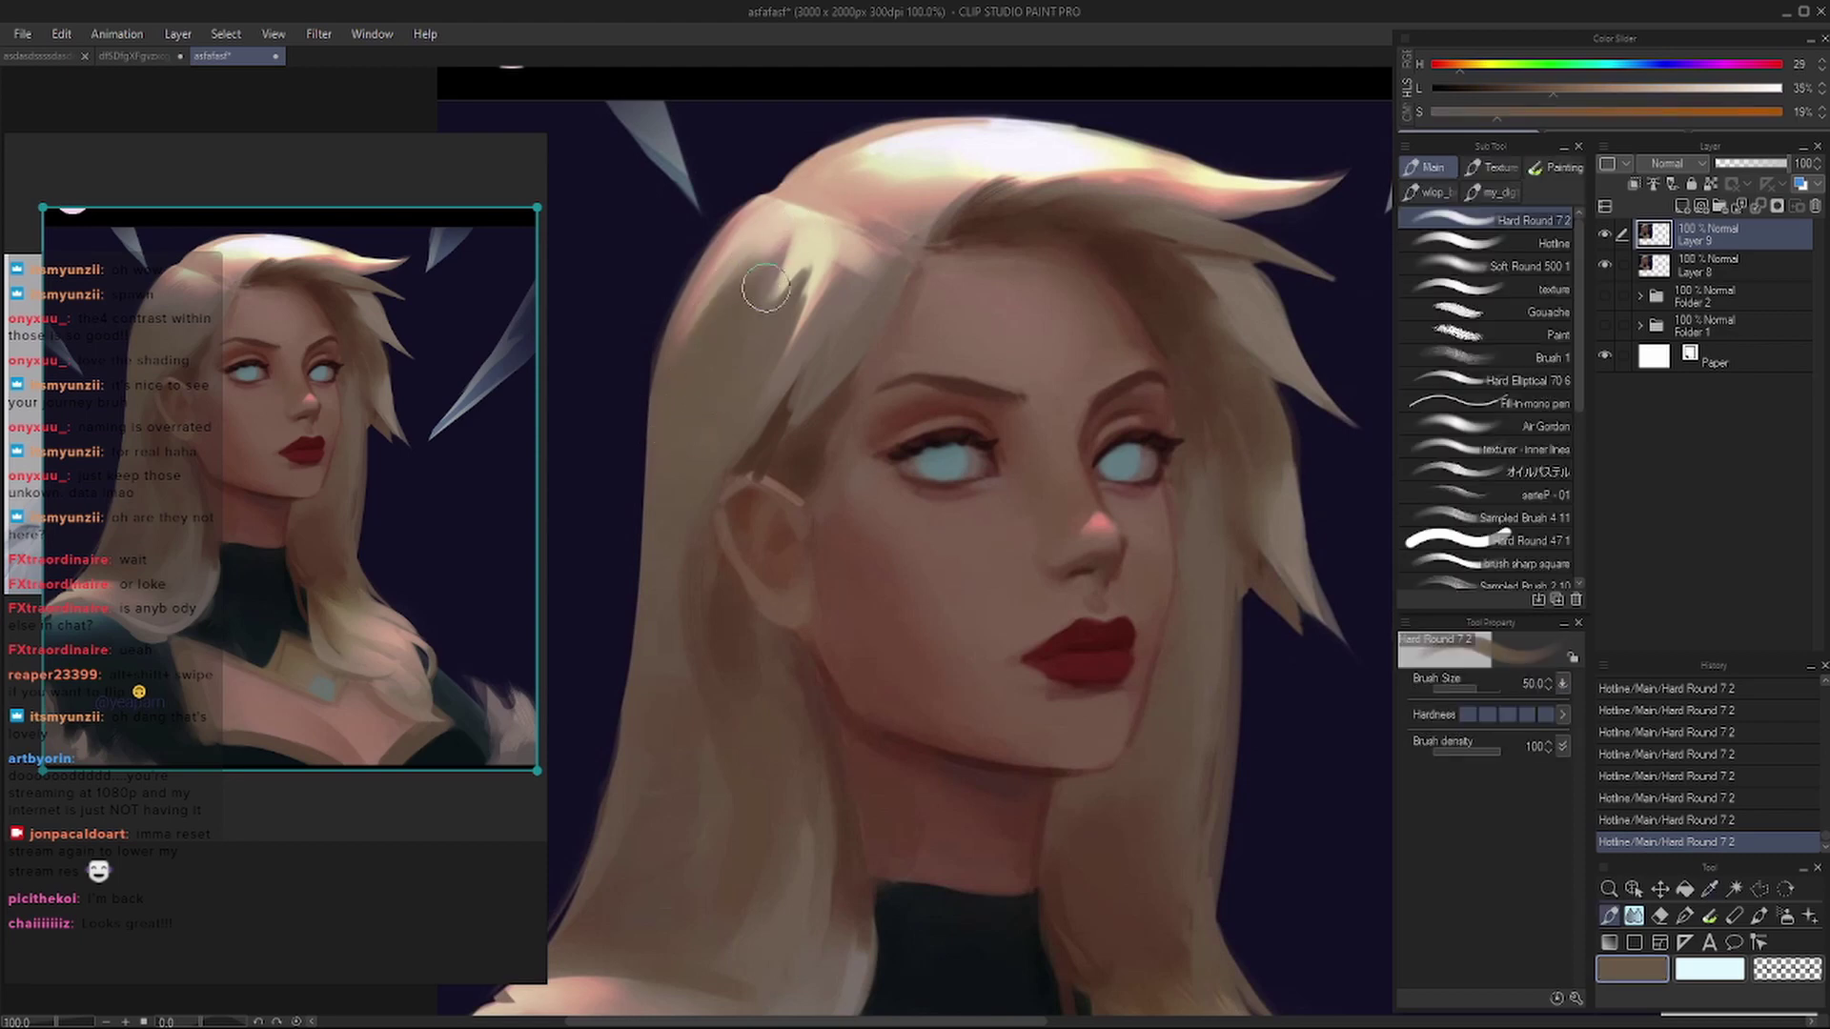
scroll(766, 288, "down", 1)
left_click(793, 228, "alt")
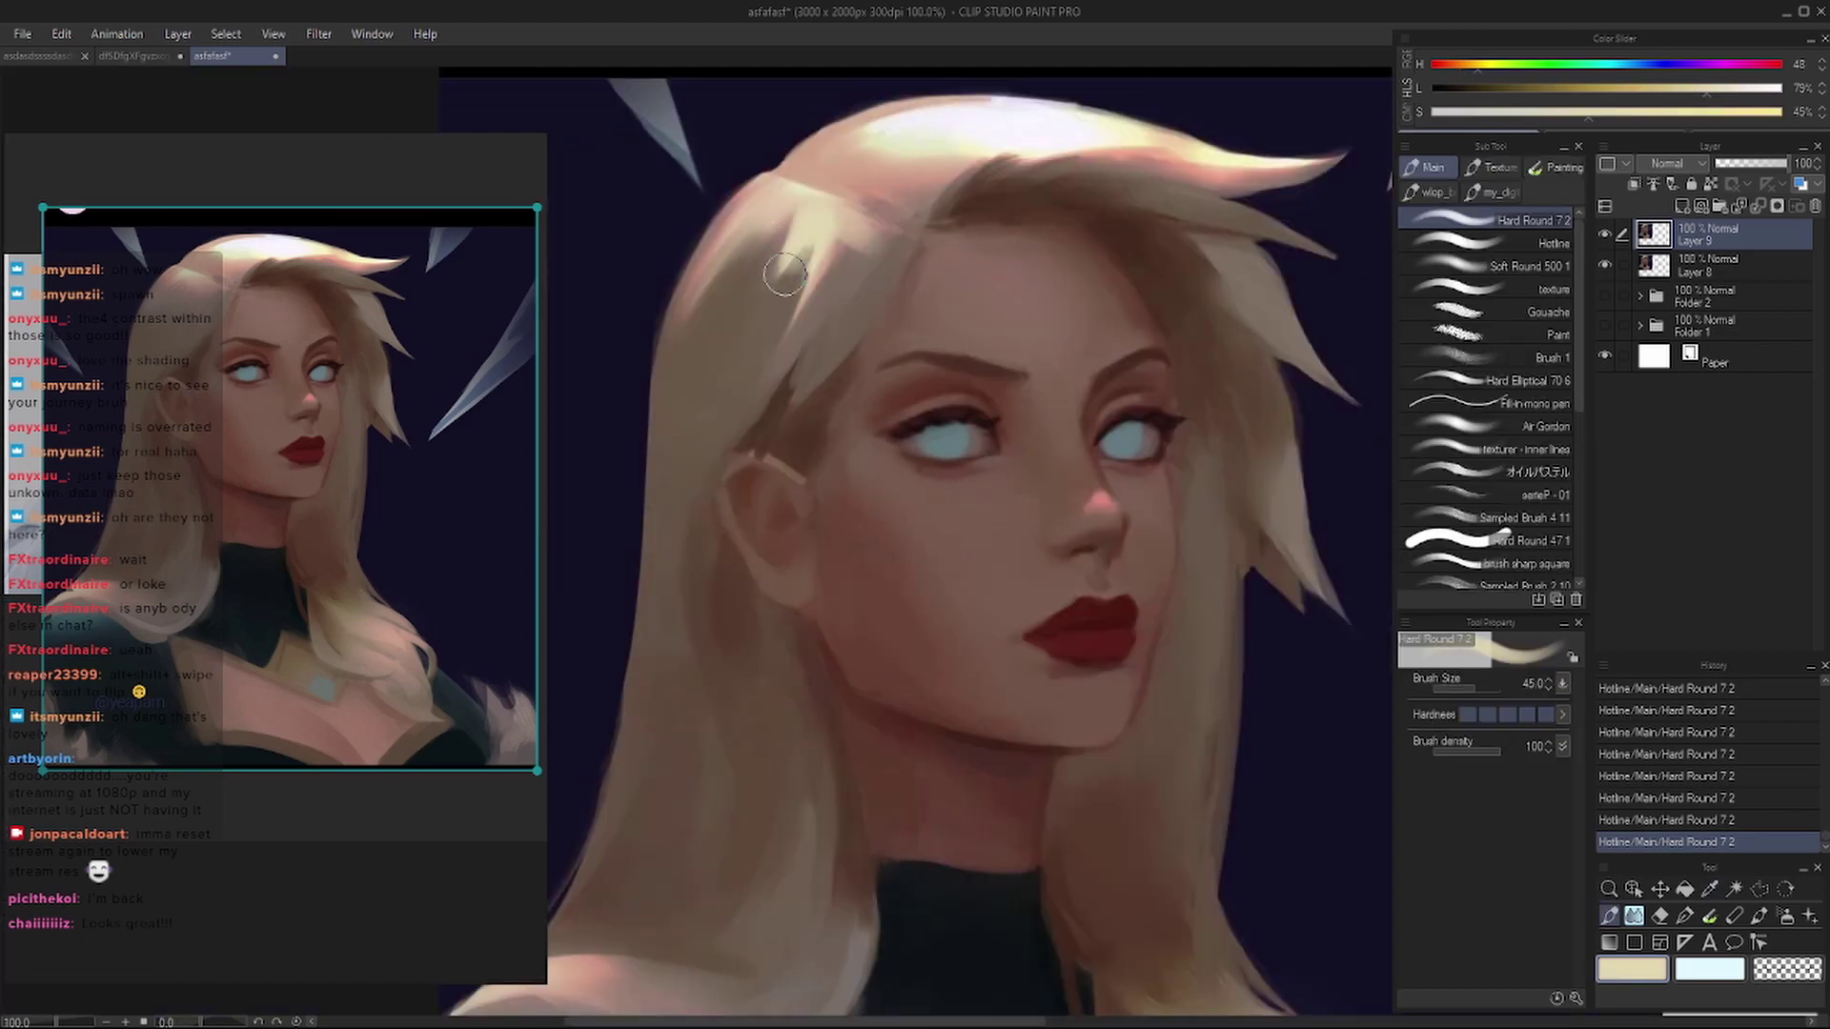
left_click_drag(785, 276, 763, 314)
left_click_drag(801, 229, 706, 372)
left_click(734, 367, "alt")
mouse_move(767, 258)
left_mouse_down()
mouse_move(720, 367)
mouse_move(744, 362)
left_mouse_up()
left_click_drag(801, 229, 758, 286)
- Split the parting highlight into finer strands at size 17.5 with pale yellow and brown tones sampled from the surrounding hair
left_click(796, 216, "alt")
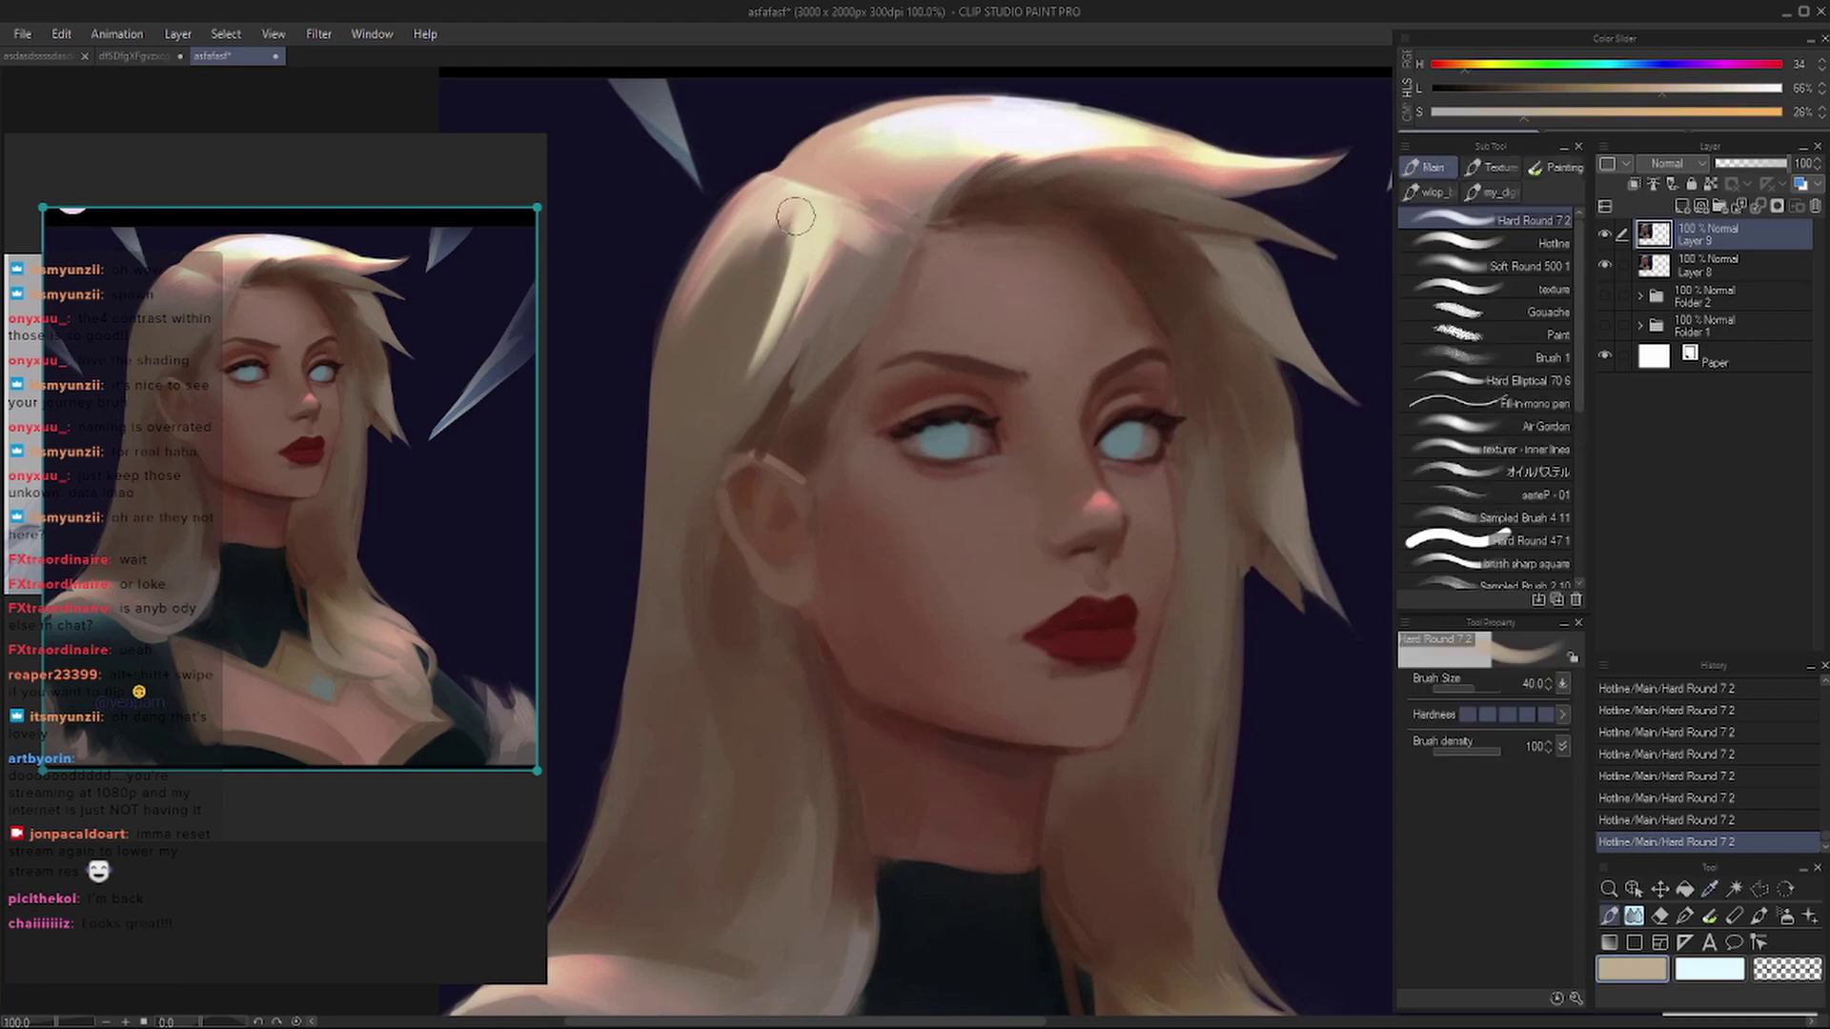
left_click_drag(804, 207, 758, 305)
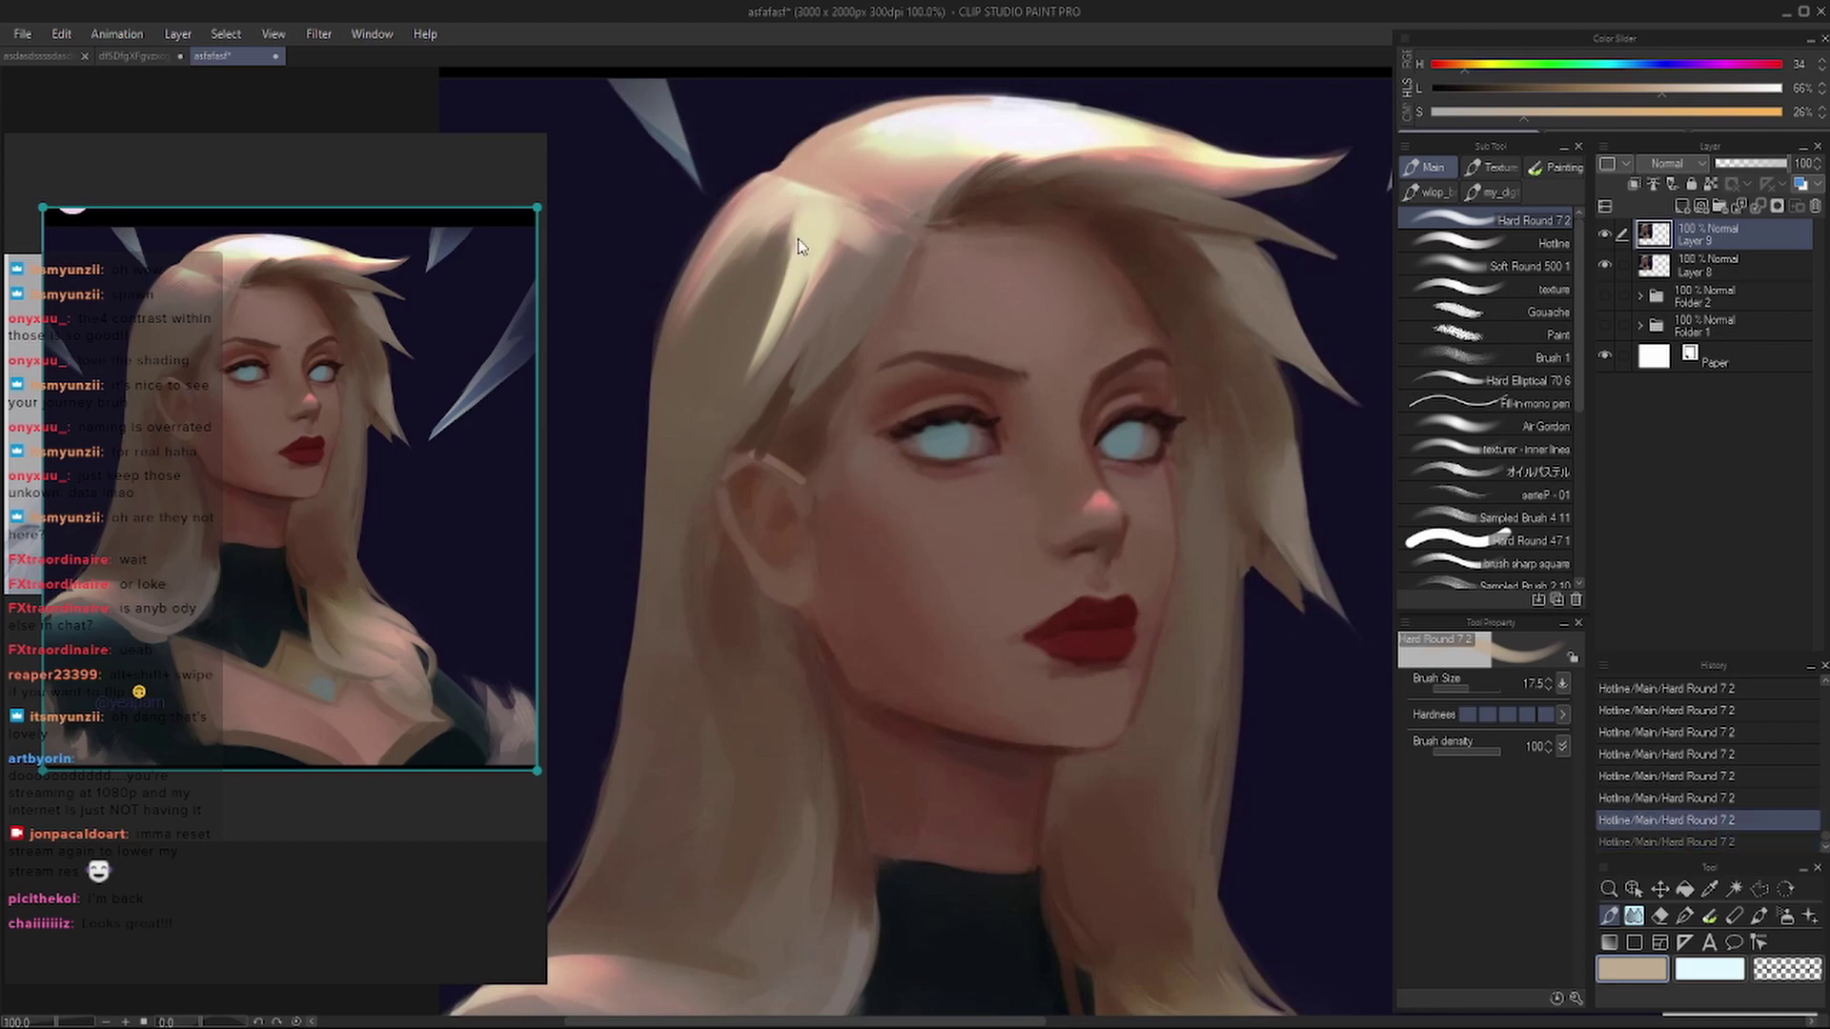
left_click(798, 238, "alt")
left_click_drag(800, 214, 763, 278)
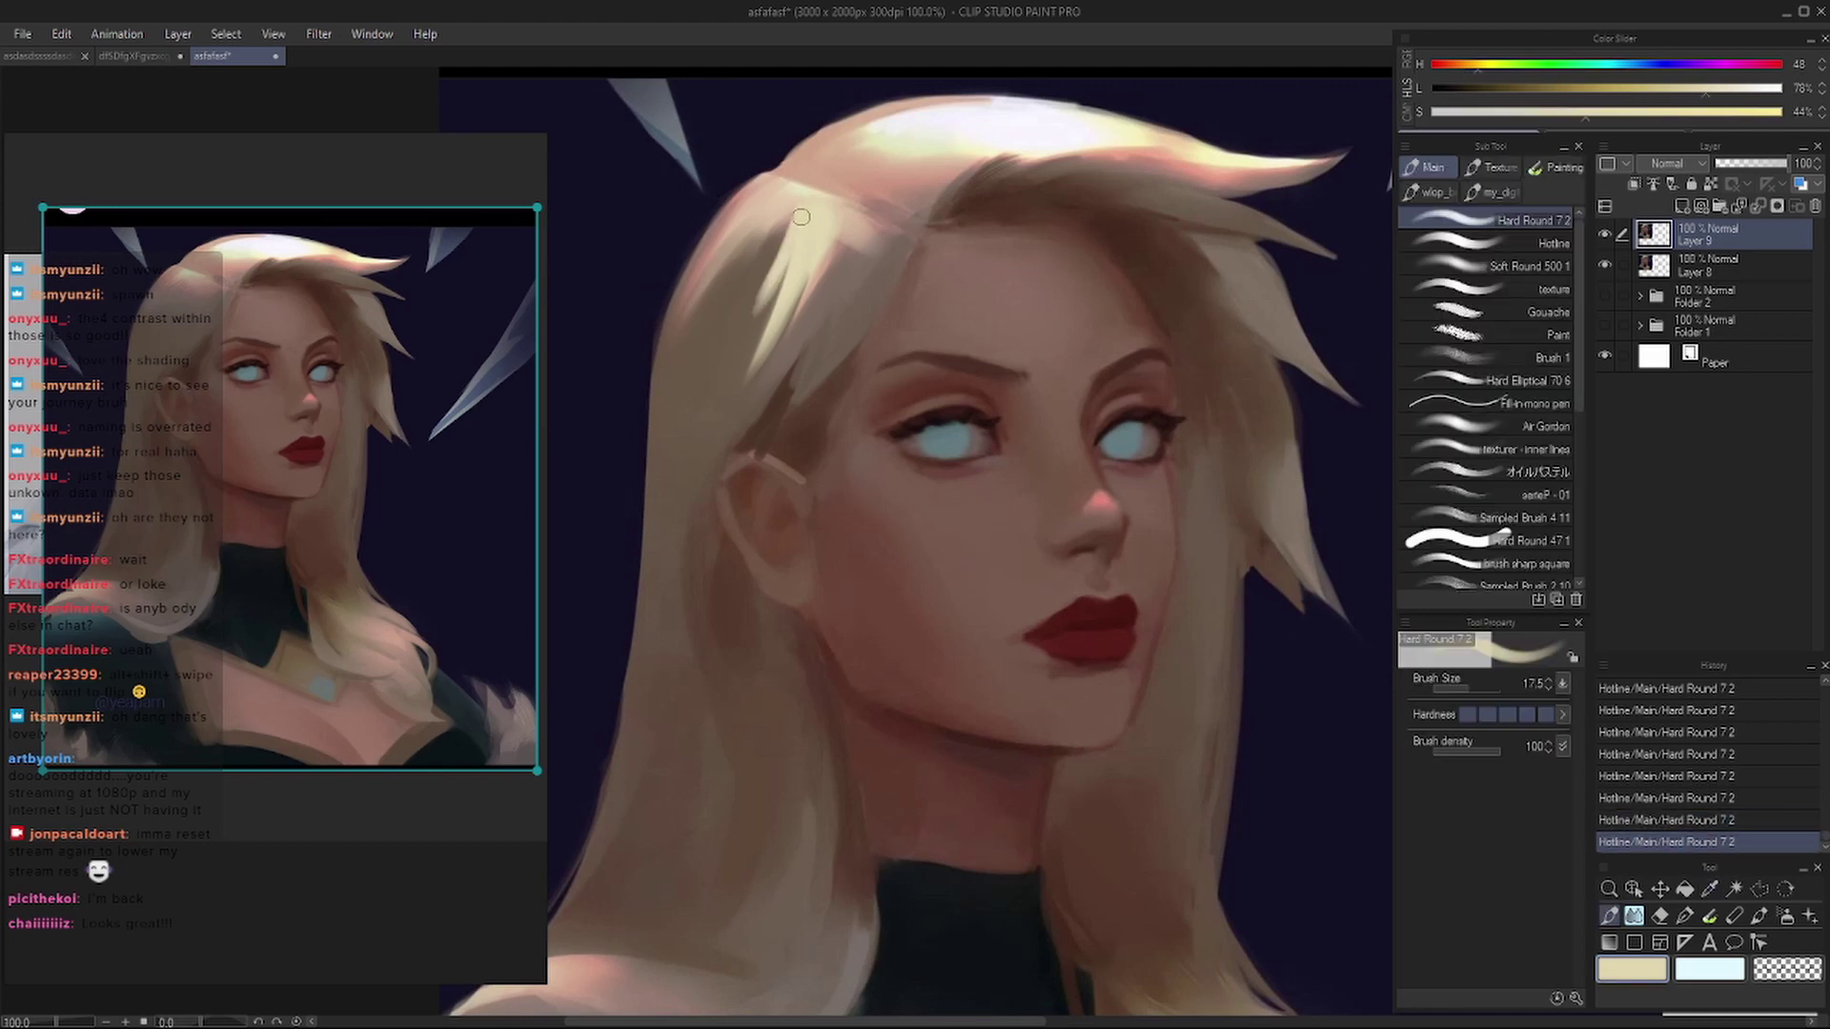
left_click(774, 285, "alt")
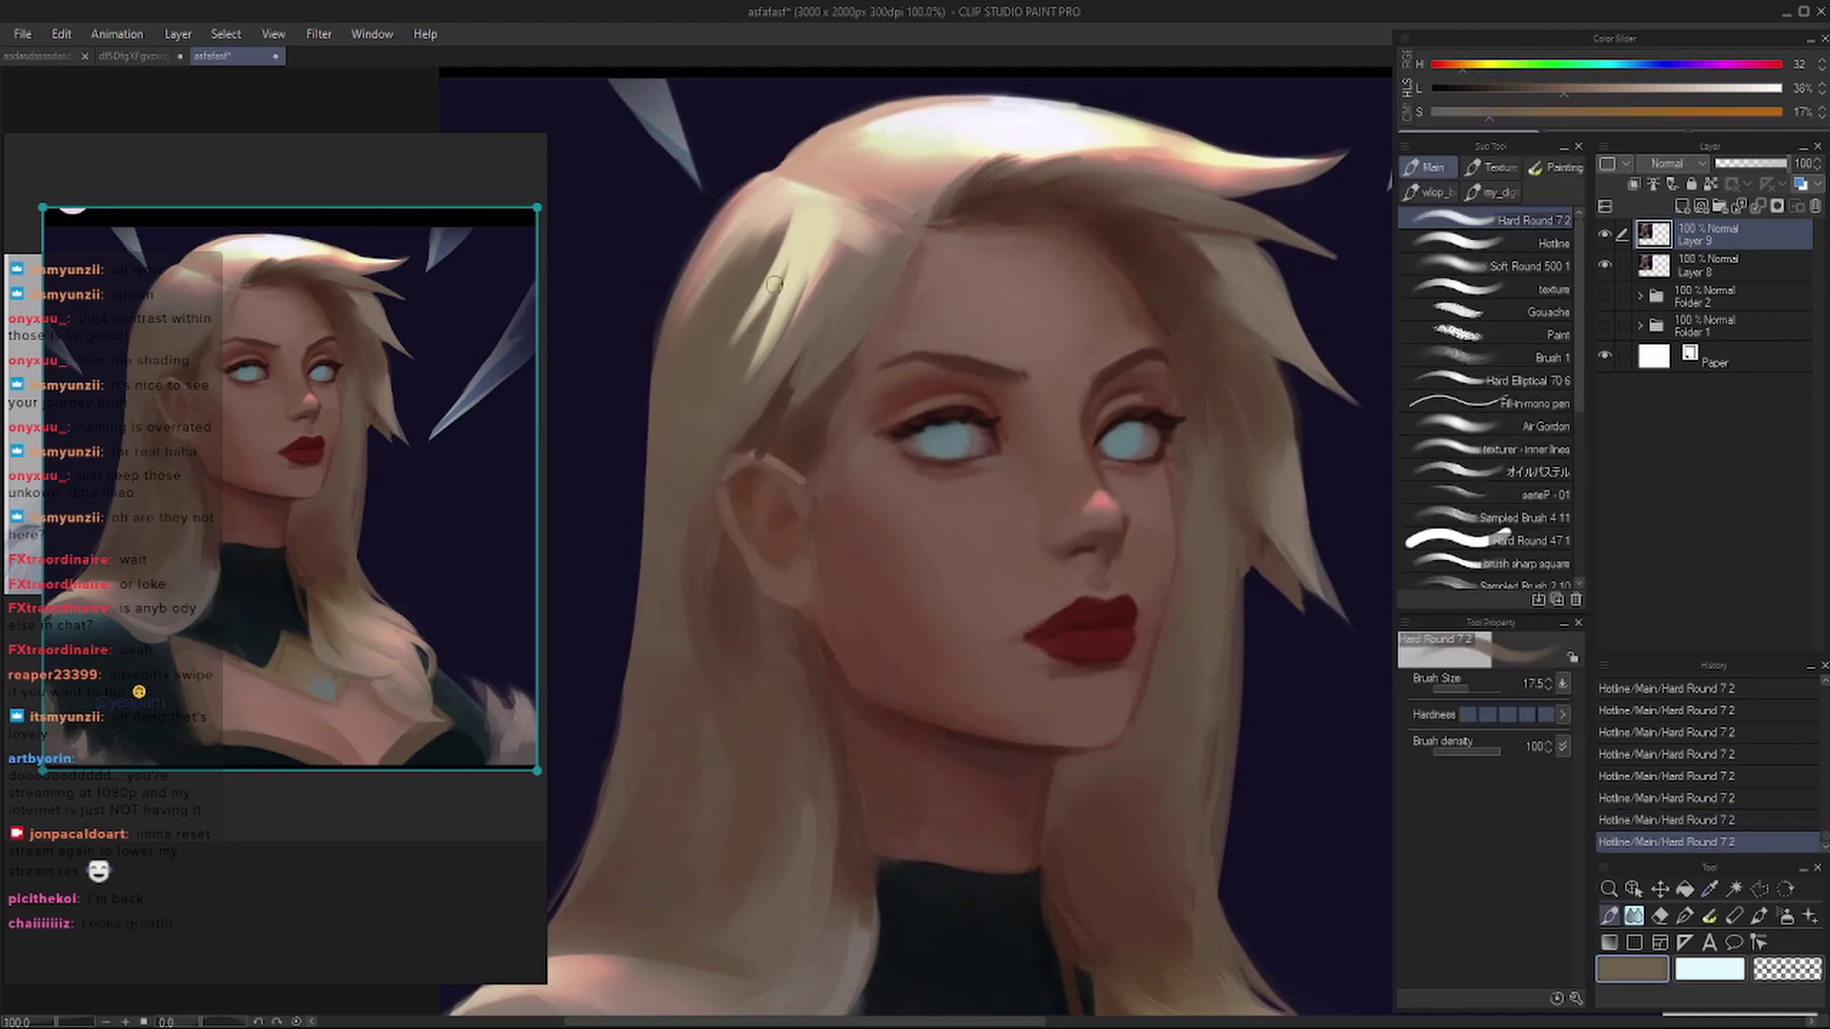
left_click(690, 429, "alt")
key("bracketright")
left_click_drag(748, 328, 700, 340)
- Soften the hair root at the parting with pinkish brown tones sampled nearby, using brush sizes 30 to 45
key("alt")
left_click(872, 208, "alt")
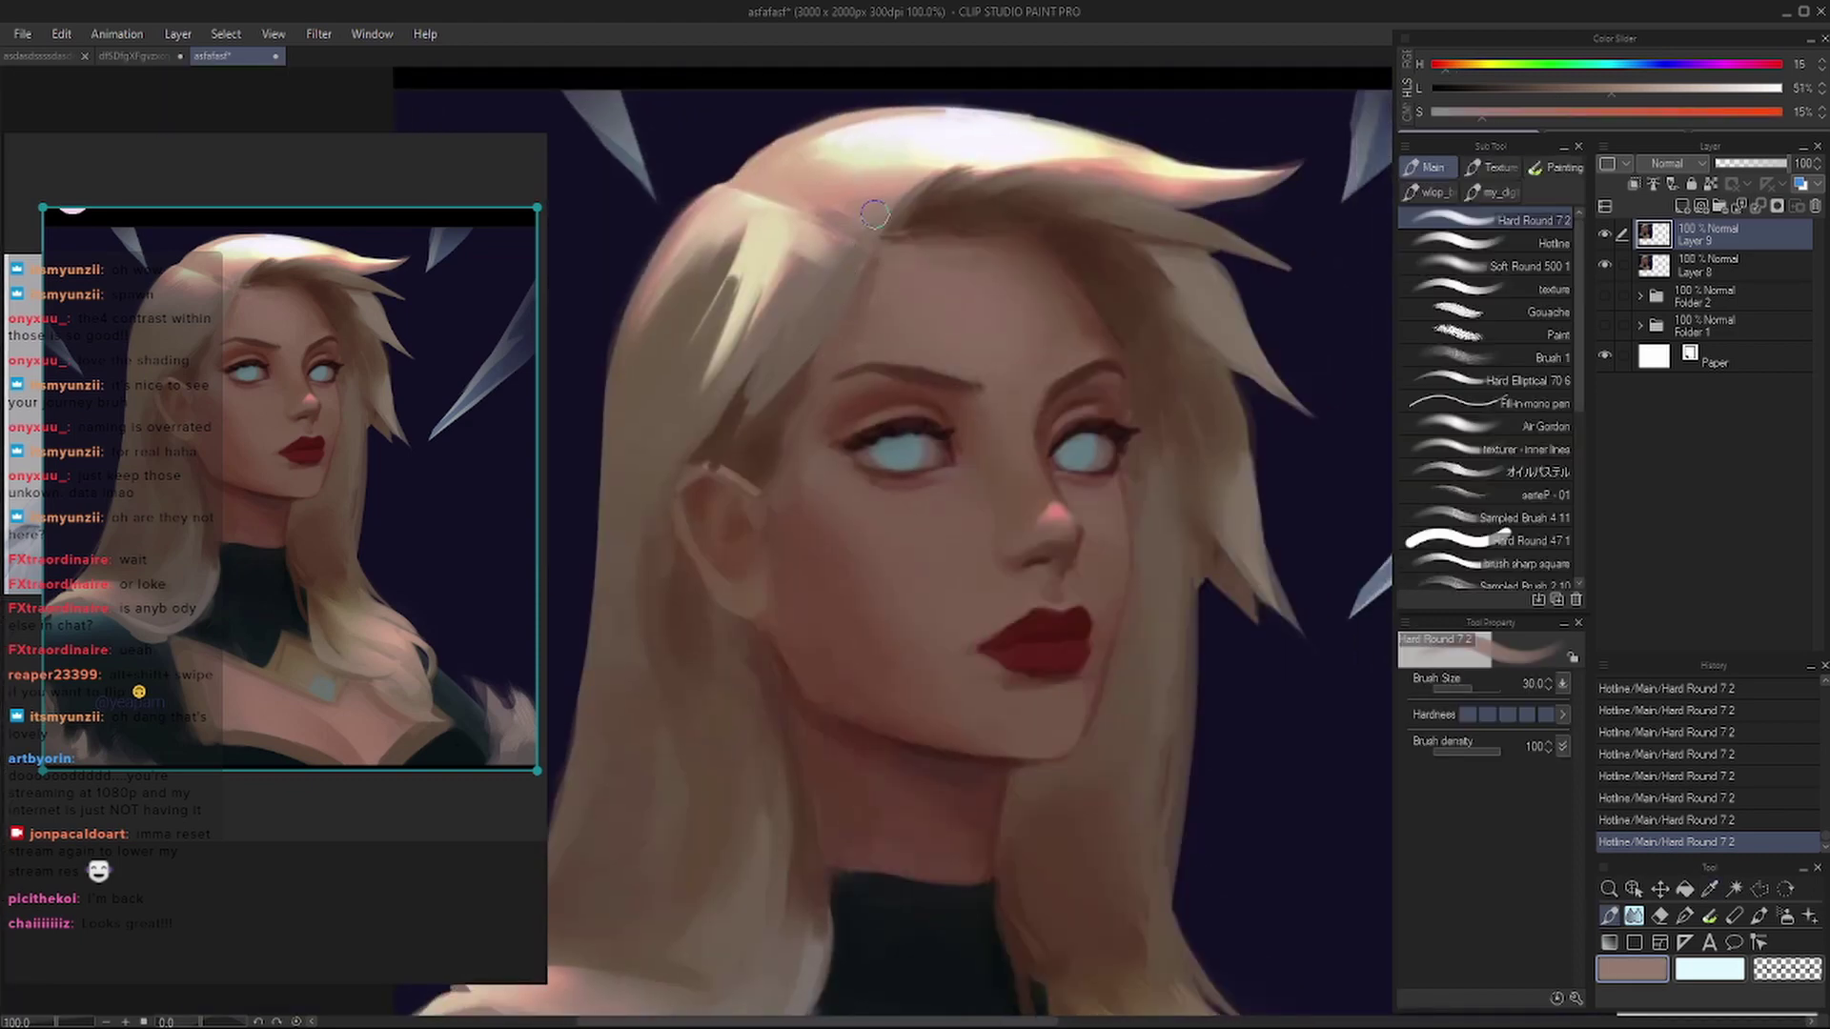
left_click(839, 207, "alt")
key("bracketright")
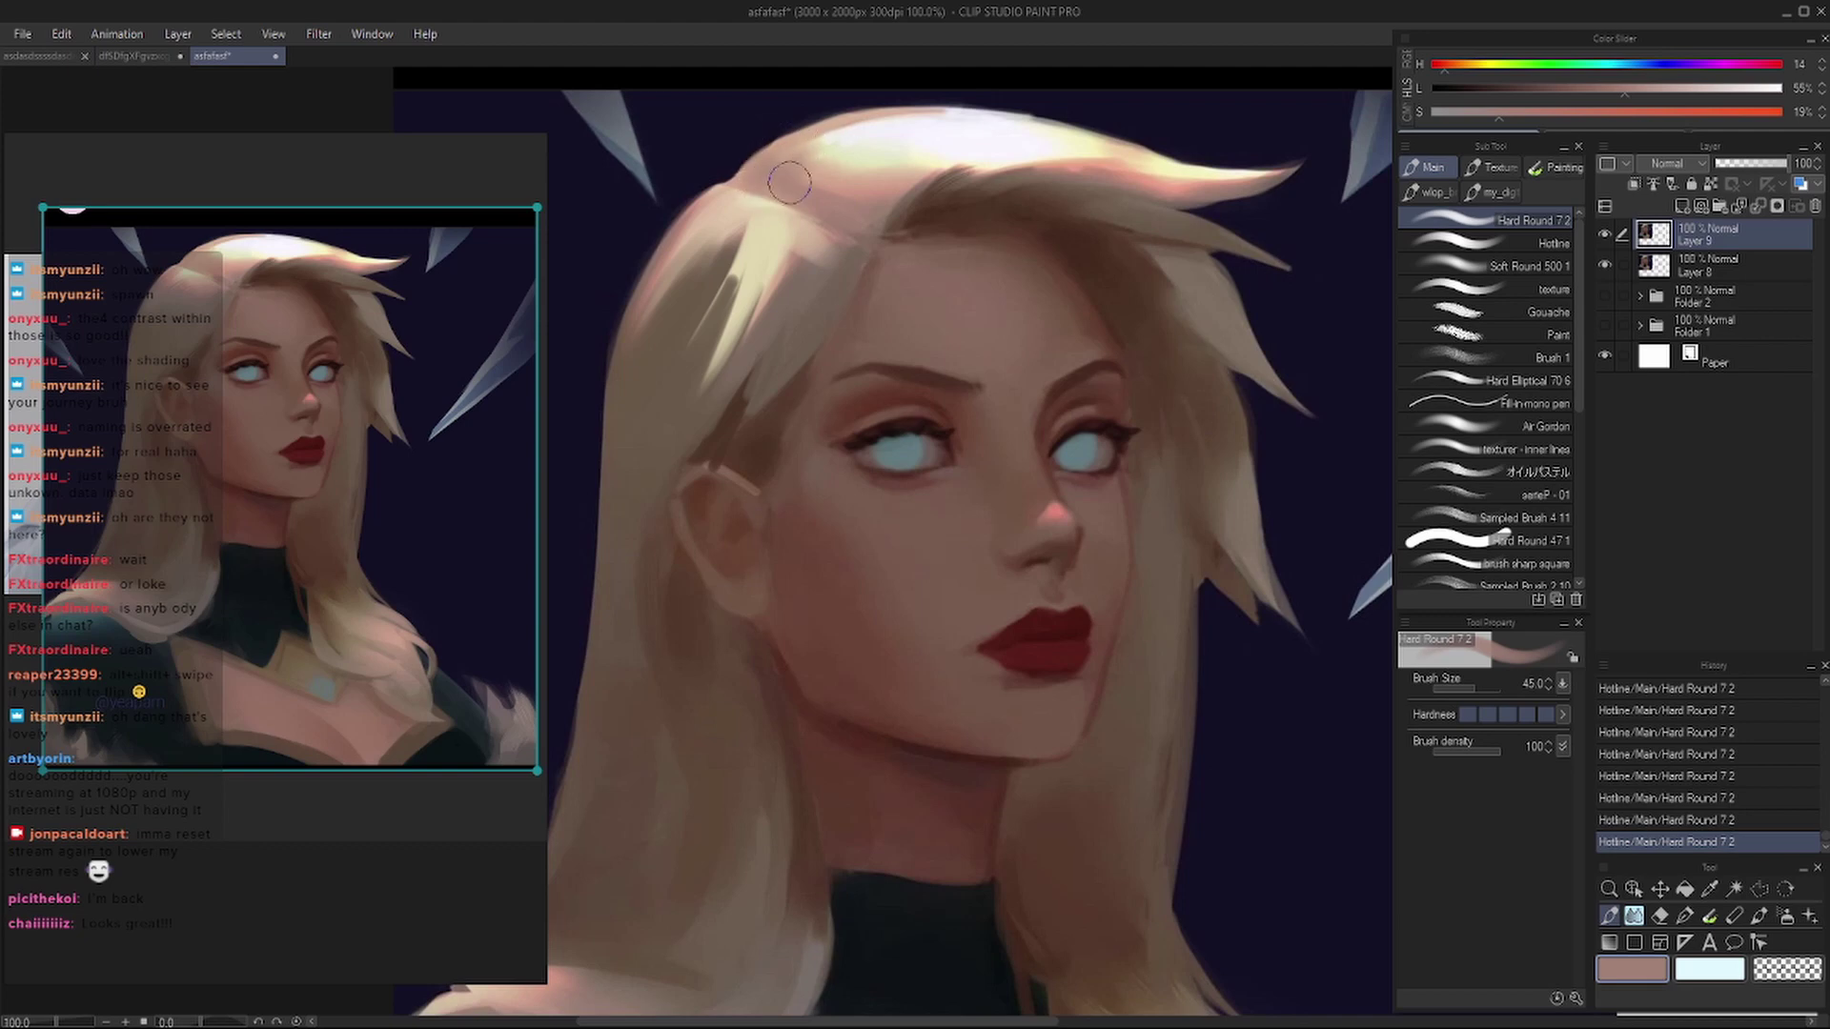
- Work sampled salmon and cream tones into the crown hair above the parting with a size 35 brush
left_click(867, 134, "alt")
left_click(840, 187, "alt")
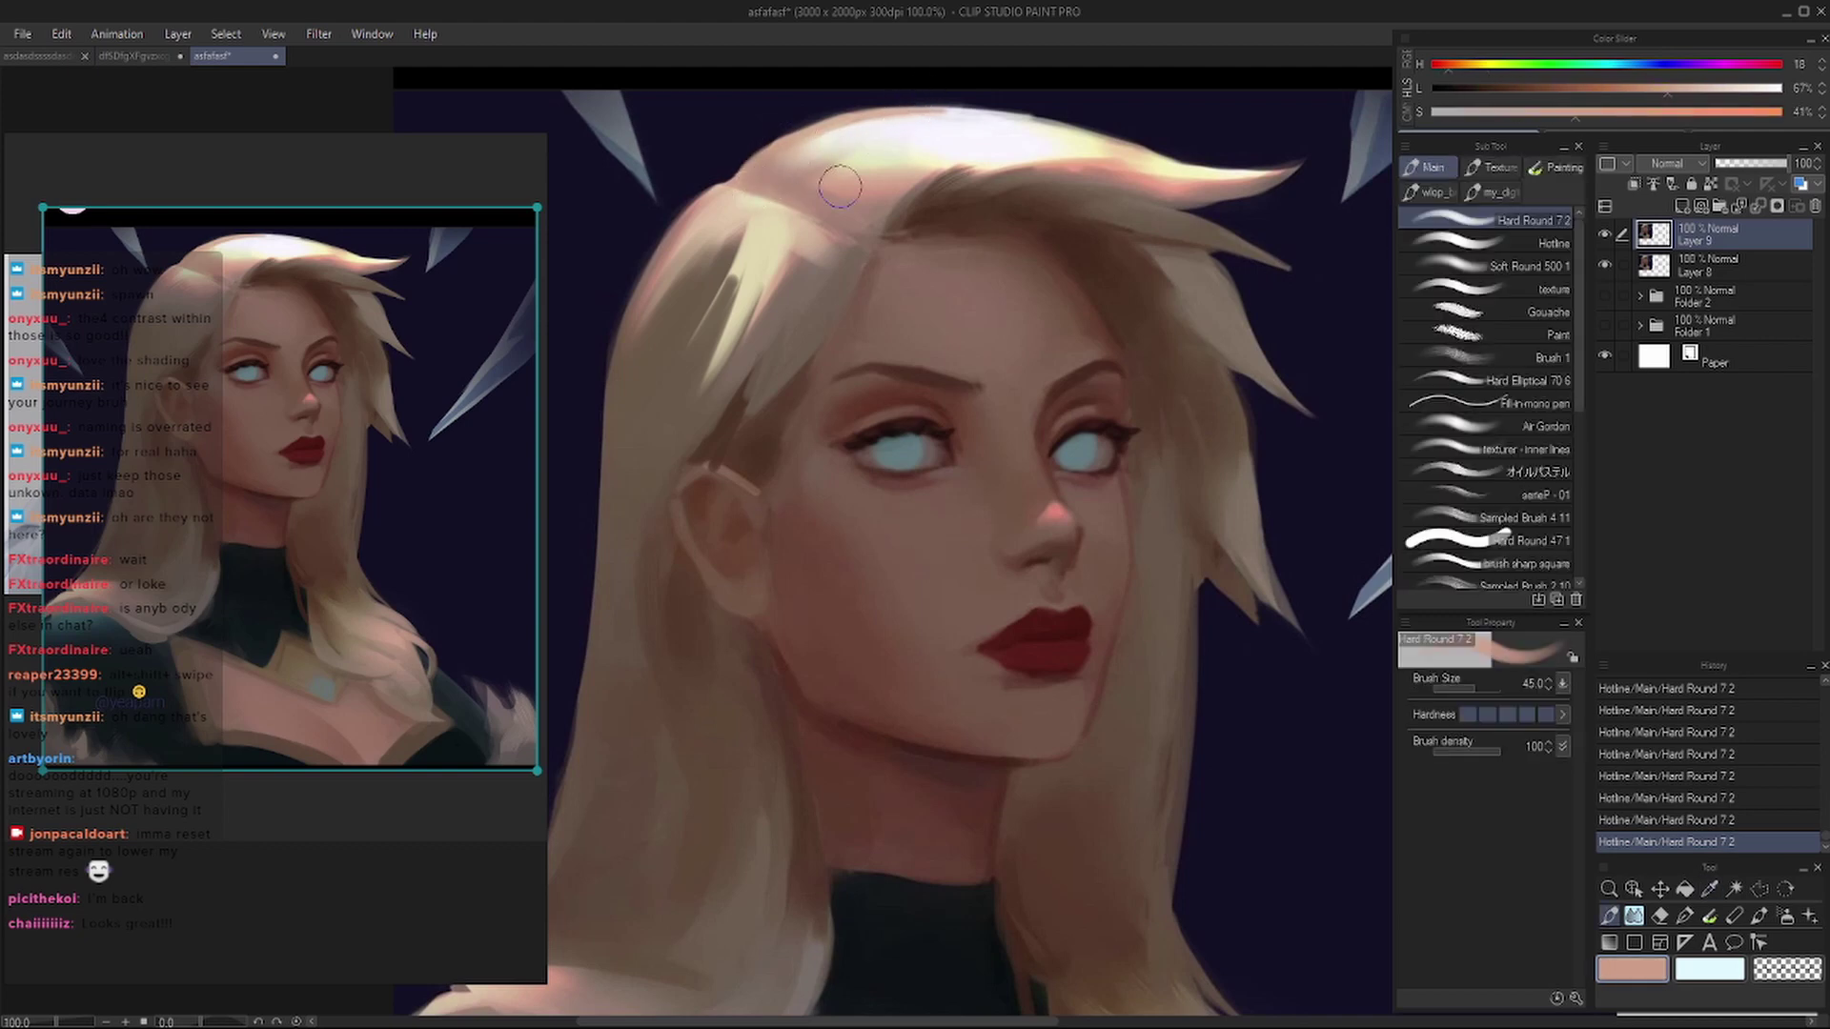
key("bracketleft")
key("bracketleft")
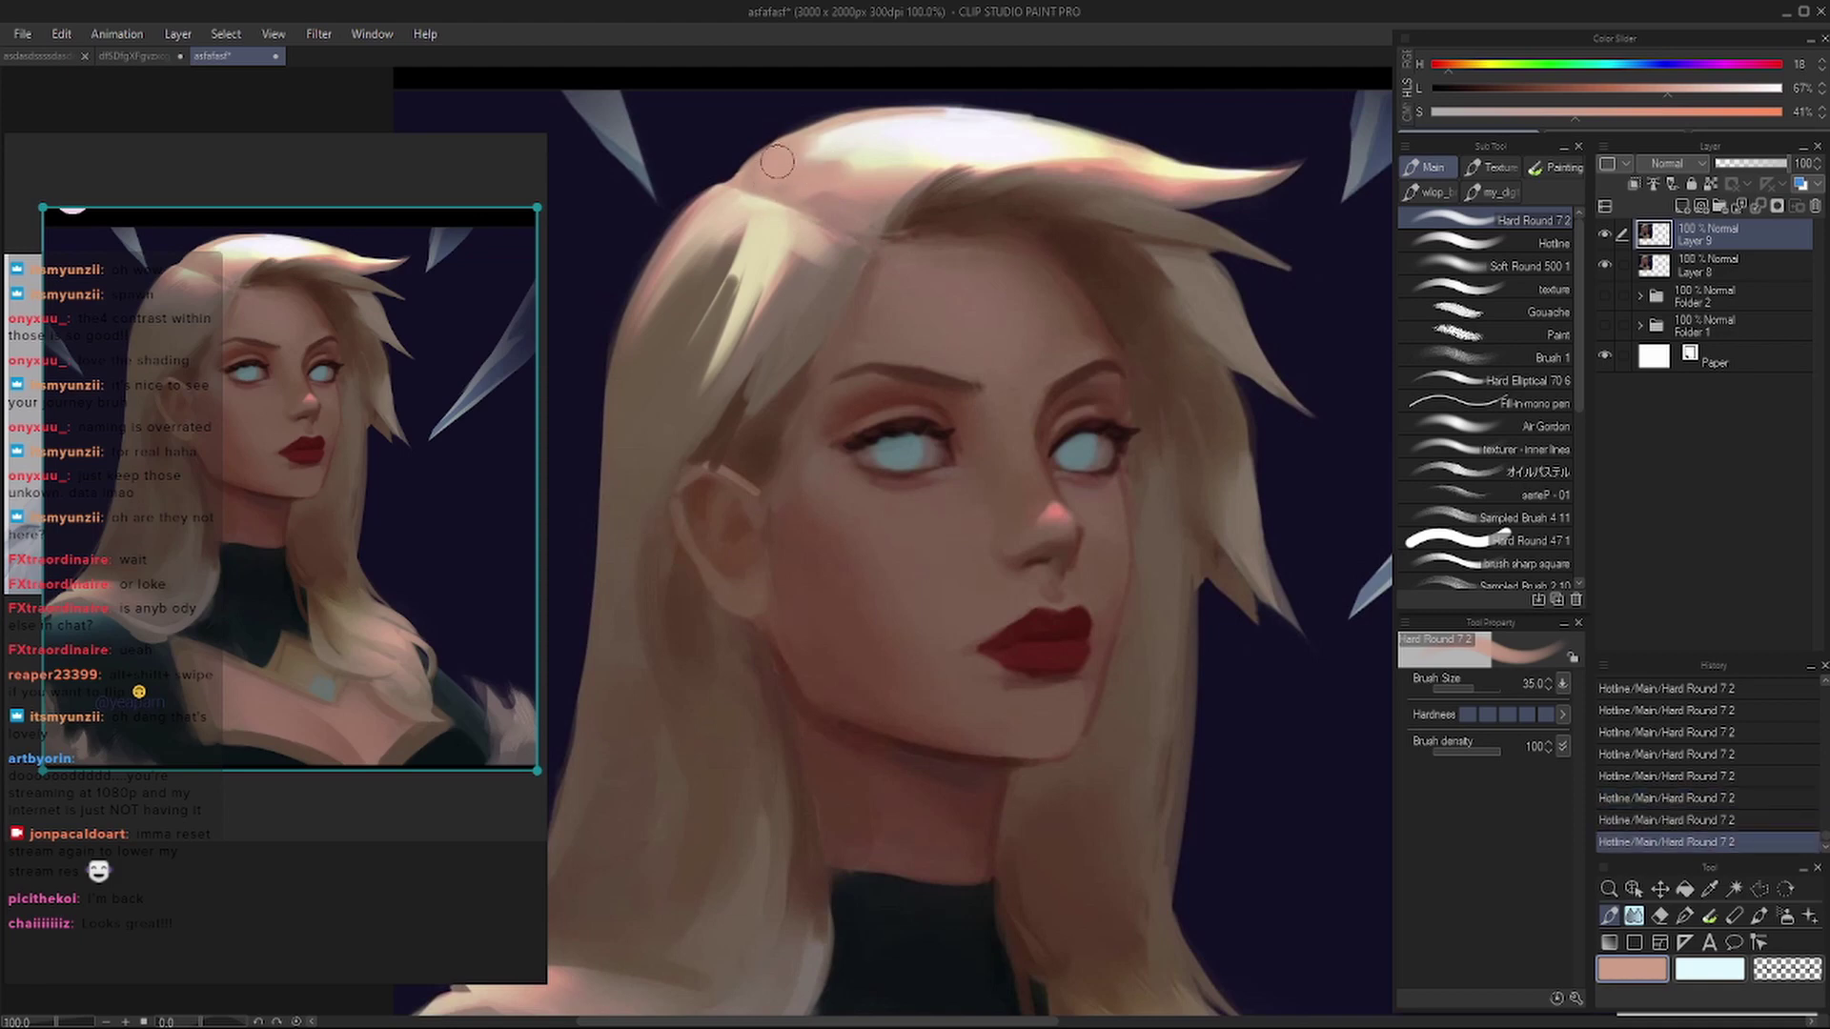
left_click(805, 153, "alt")
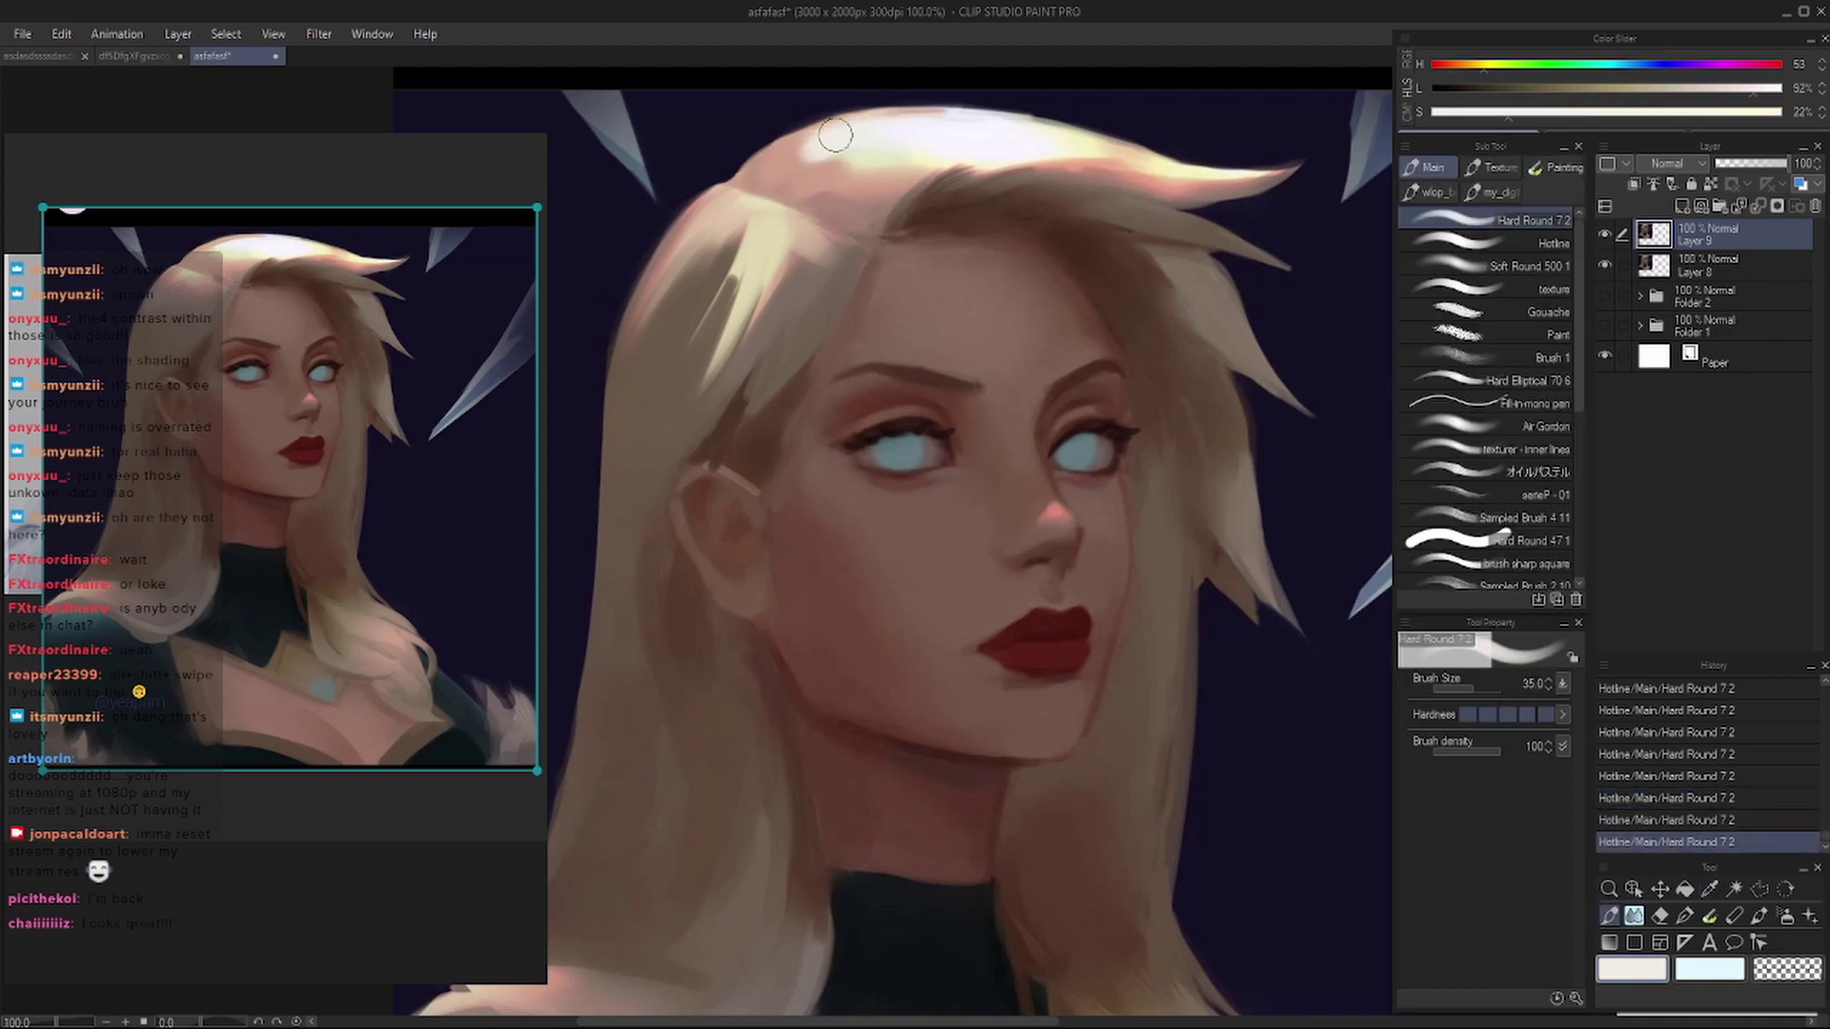
- Mirror the canvas and paint a thin pale yellow flyaway strand below the front fringe at size 12.5
key("h")
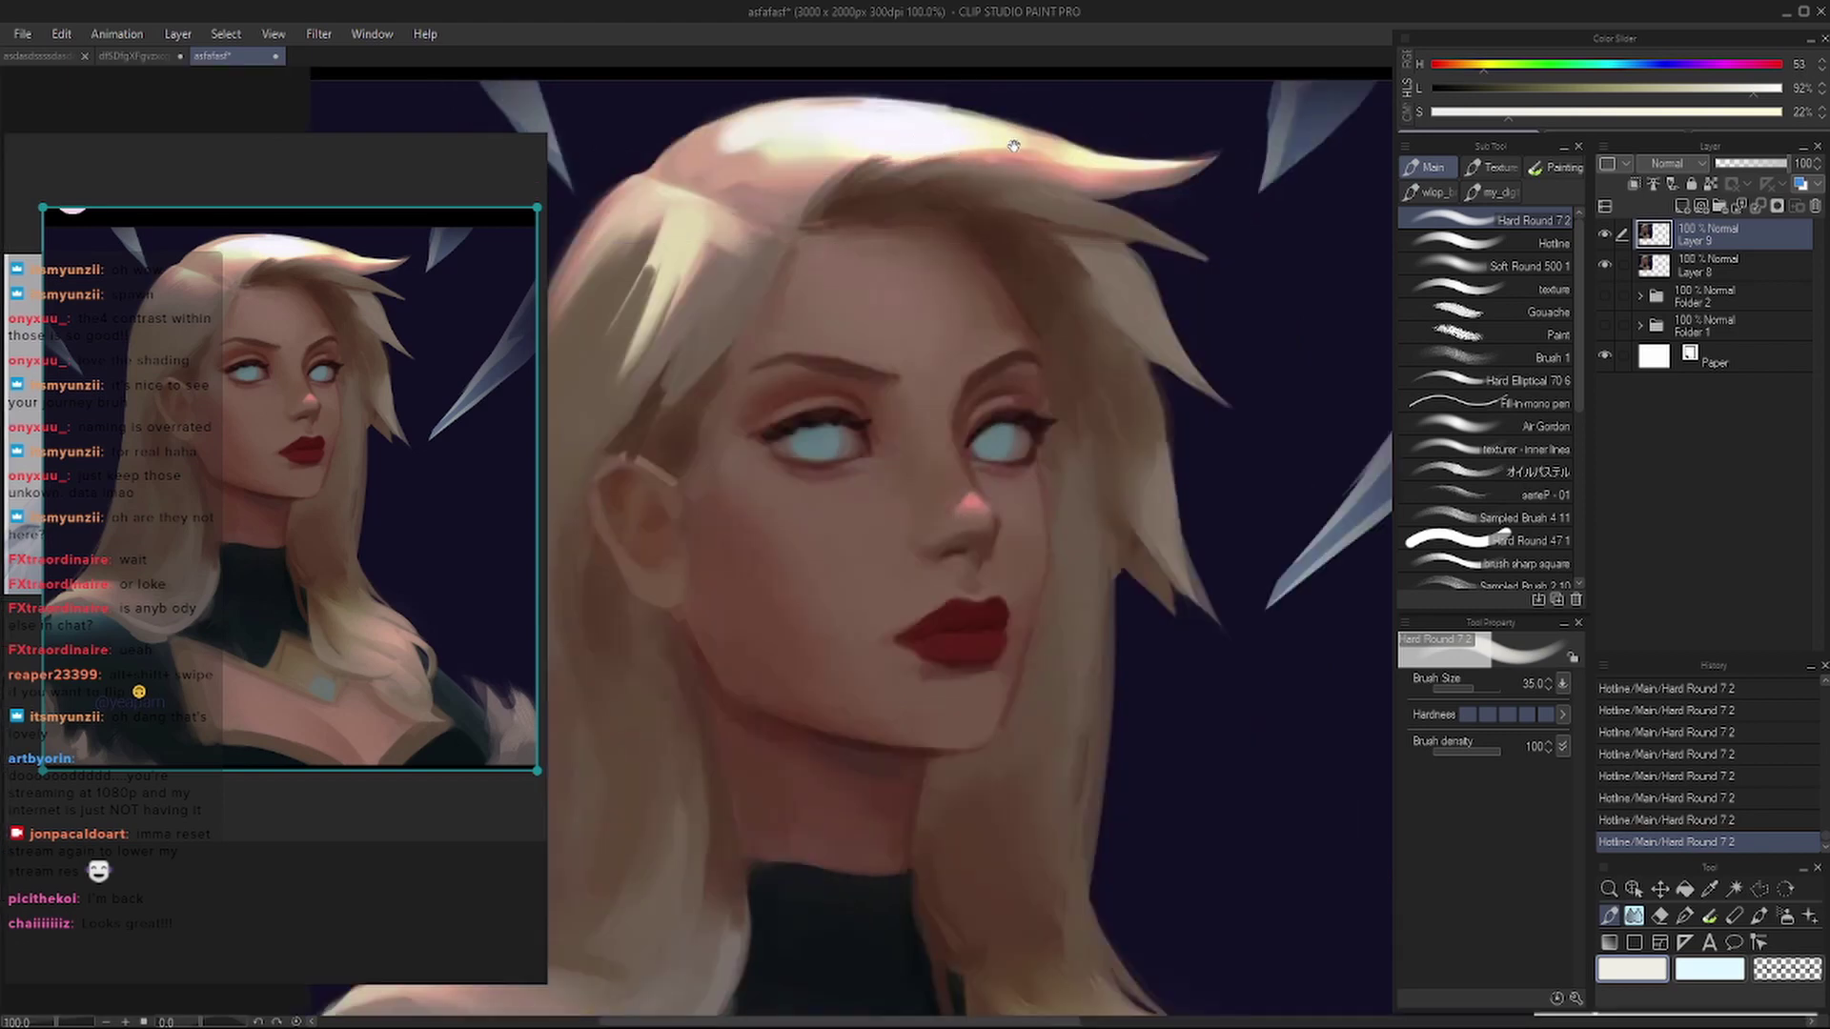
mouse_move(934, 141)
left_mouse_down()
mouse_move(804, 266)
mouse_move(847, 277)
mouse_move(681, 309)
left_mouse_up()
key("bracketleft")
left_click(815, 255, "alt")
key("bracketleft")
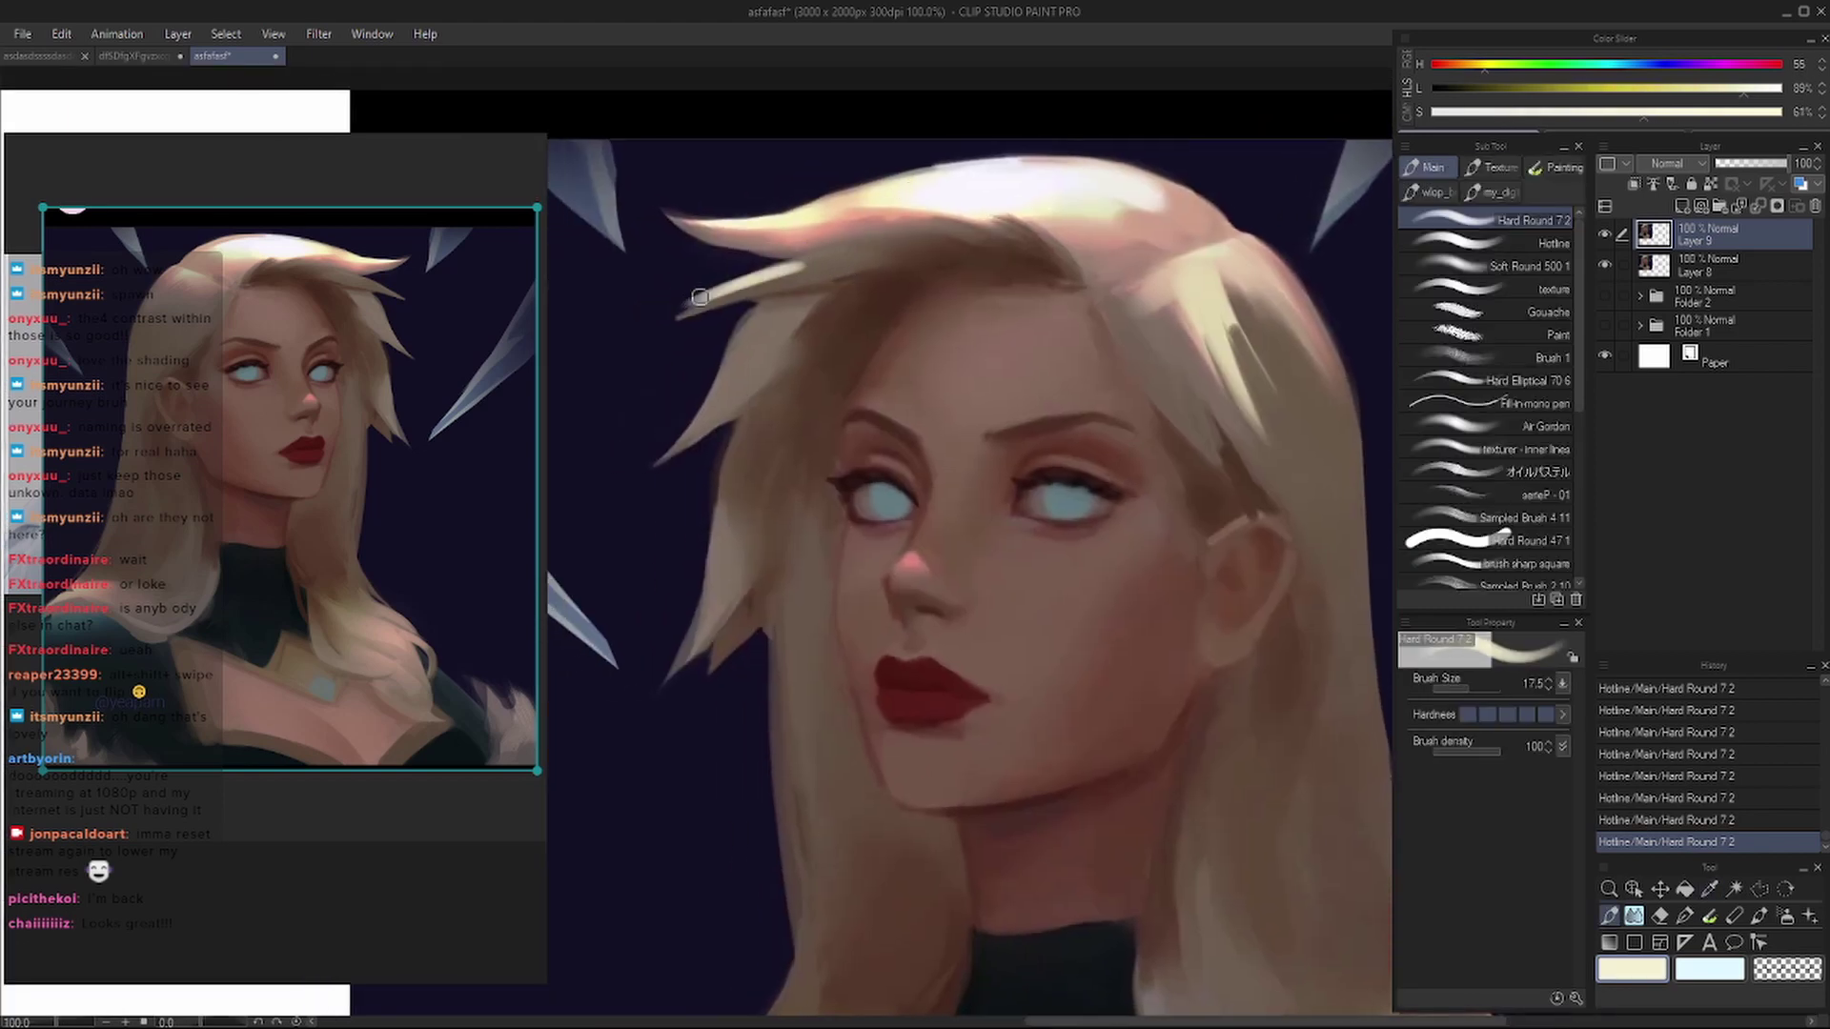
key("bracketleft")
key("bracketleft")
mouse_move(772, 262)
left_mouse_down()
mouse_move(648, 329)
mouse_move(811, 269)
left_mouse_up()
key("ctrl+z")
left_click_drag(648, 329, 808, 272)
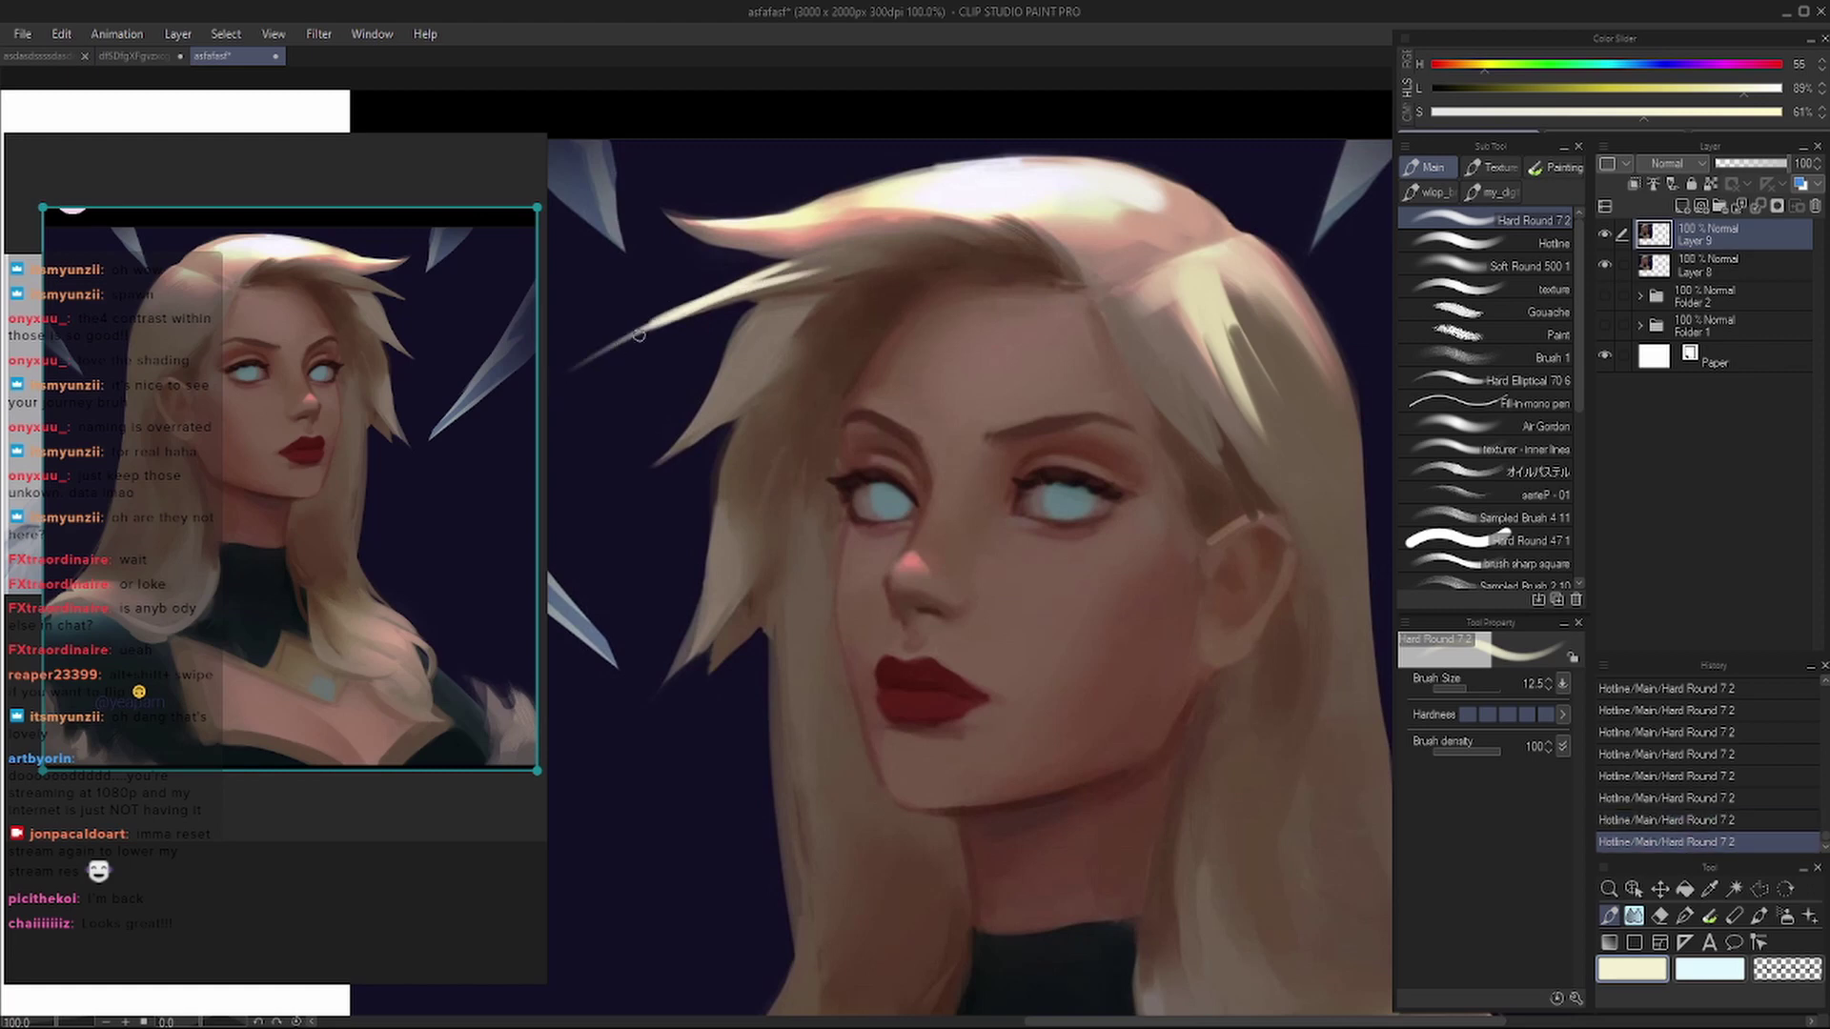
- Trim the flyaway strand below the fringe to a shorter, thinner tip against the dark background
left_click(669, 336, "alt")
key("e")
left_click_drag(709, 307, 576, 368)
mouse_move(710, 315)
left_mouse_down()
mouse_move(585, 368)
mouse_move(680, 287)
left_mouse_up()
key("b")
key("ctrl+z")
key("ctrl+z")
left_click(650, 337, "alt")
key("bracketright")
key("bracketright")
left_click(765, 255, "alt")
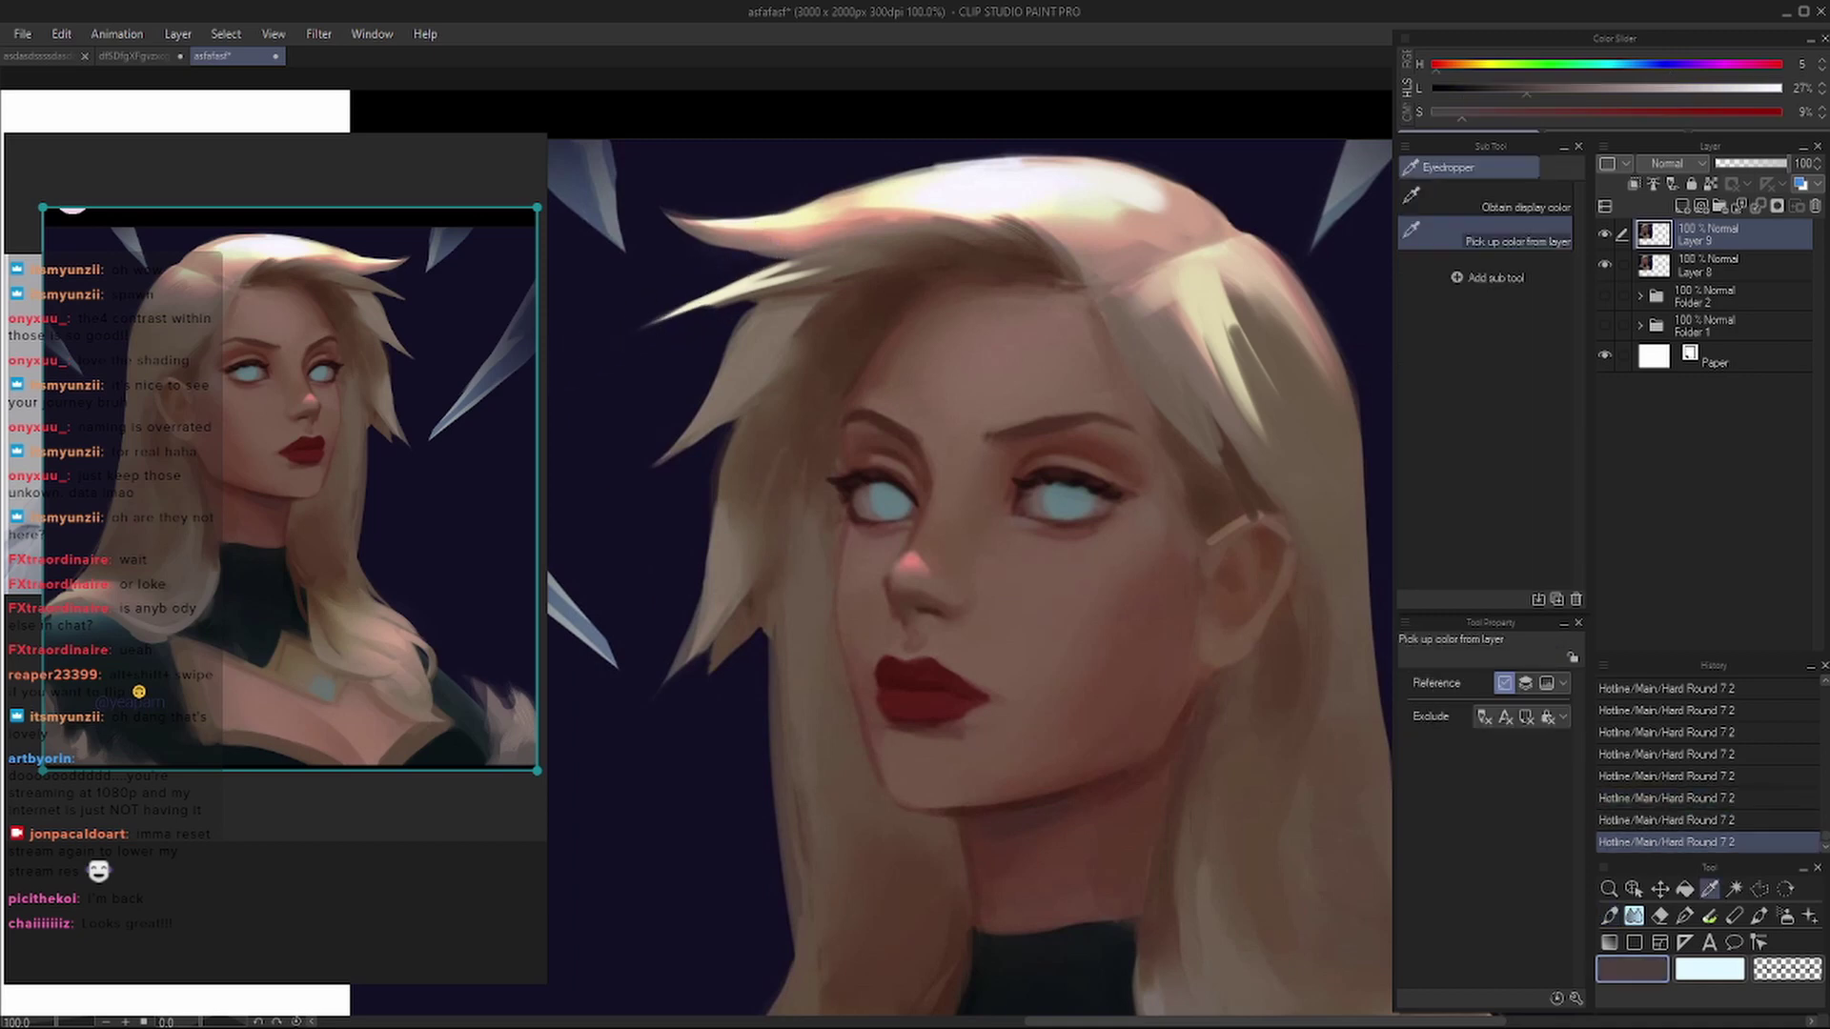
- Paint a bright pale yellow highlight down the second spiky side lock with a size 20 brush
key("bracketleft")
mouse_move(769, 313)
left_mouse_down()
mouse_move(853, 290)
mouse_move(777, 410)
left_mouse_up()
left_click(854, 290, "alt")
key("bracketleft")
key("bracketleft")
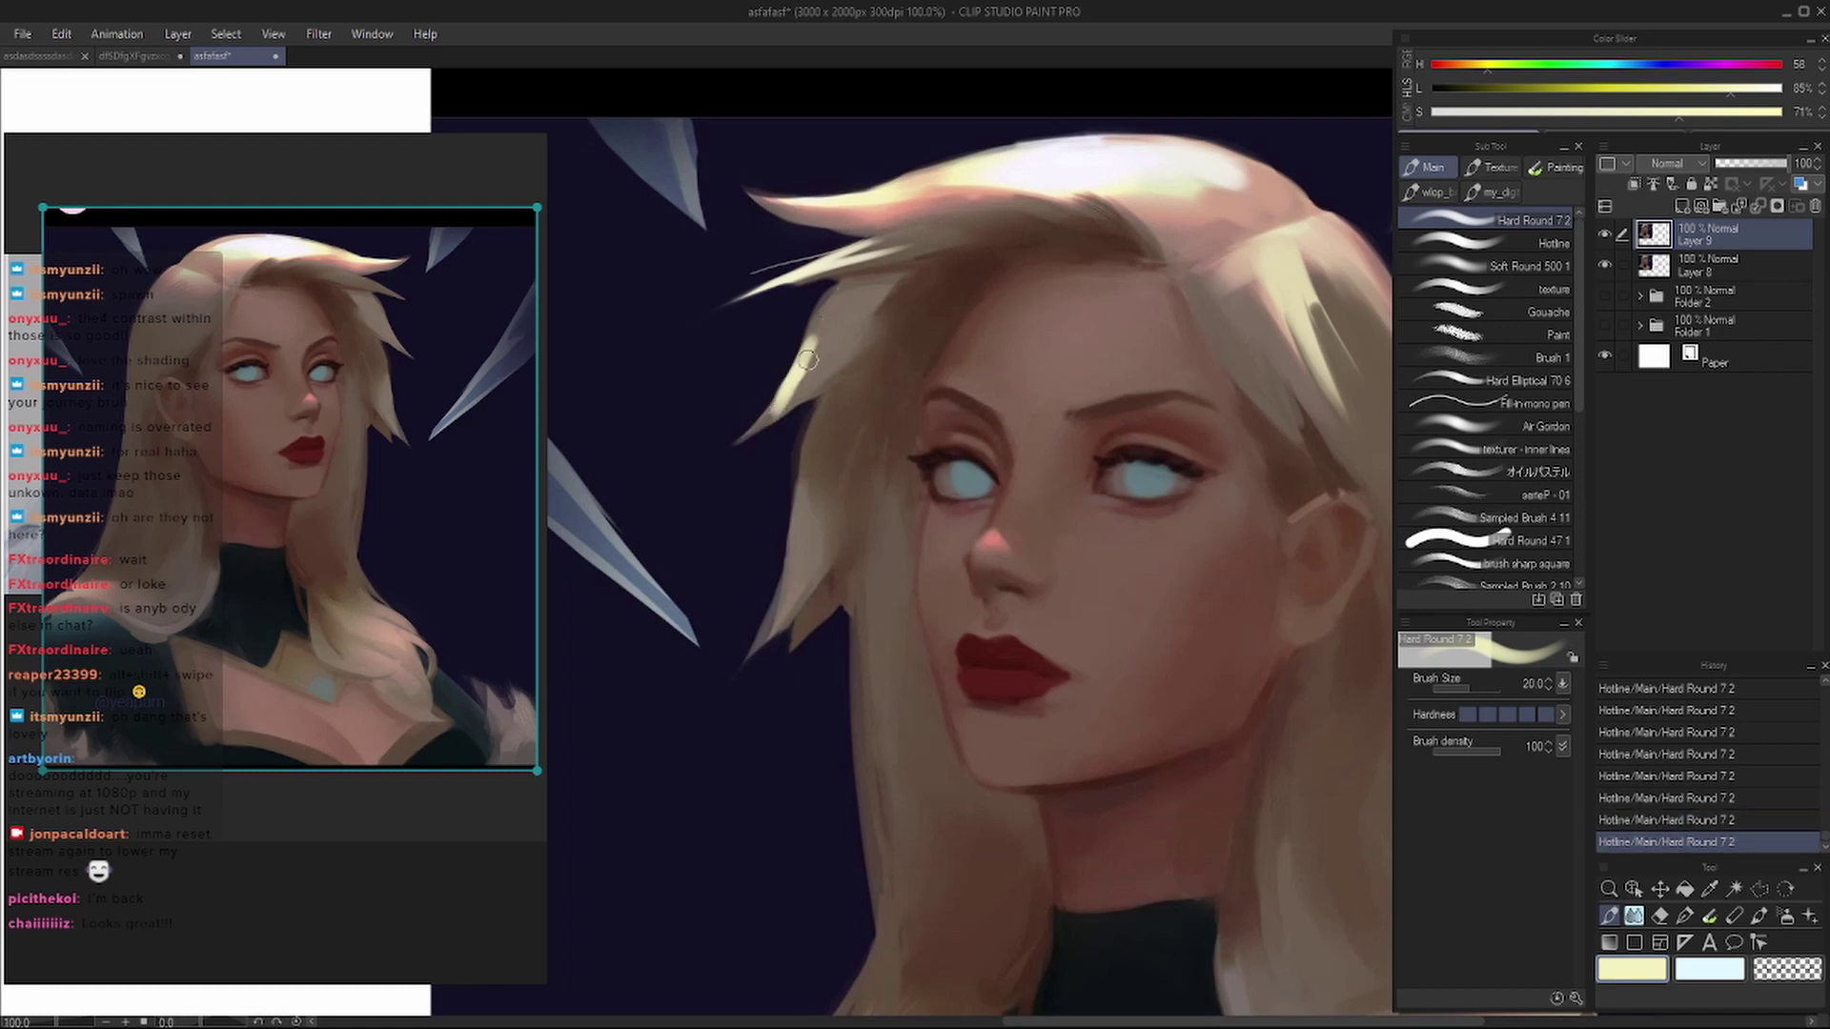
left_click_drag(811, 334, 775, 395)
left_click_drag(829, 339, 753, 419)
key("ctrl+z")
left_click_drag(826, 336, 777, 419)
key("ctrl+z")
key("ctrl+z")
mouse_move(818, 355)
left_mouse_down()
mouse_move(719, 452)
mouse_move(784, 339)
mouse_move(737, 395)
mouse_move(730, 443)
left_mouse_up()
- Sharpen the highlighted side lock with a size 30 hard eraser and blend its root with sampled brown at size 17.5
key("e")
mouse_move(774, 386)
left_mouse_down()
mouse_move(777, 431)
mouse_move(725, 462)
left_mouse_up()
left_click_drag(805, 390, 753, 429)
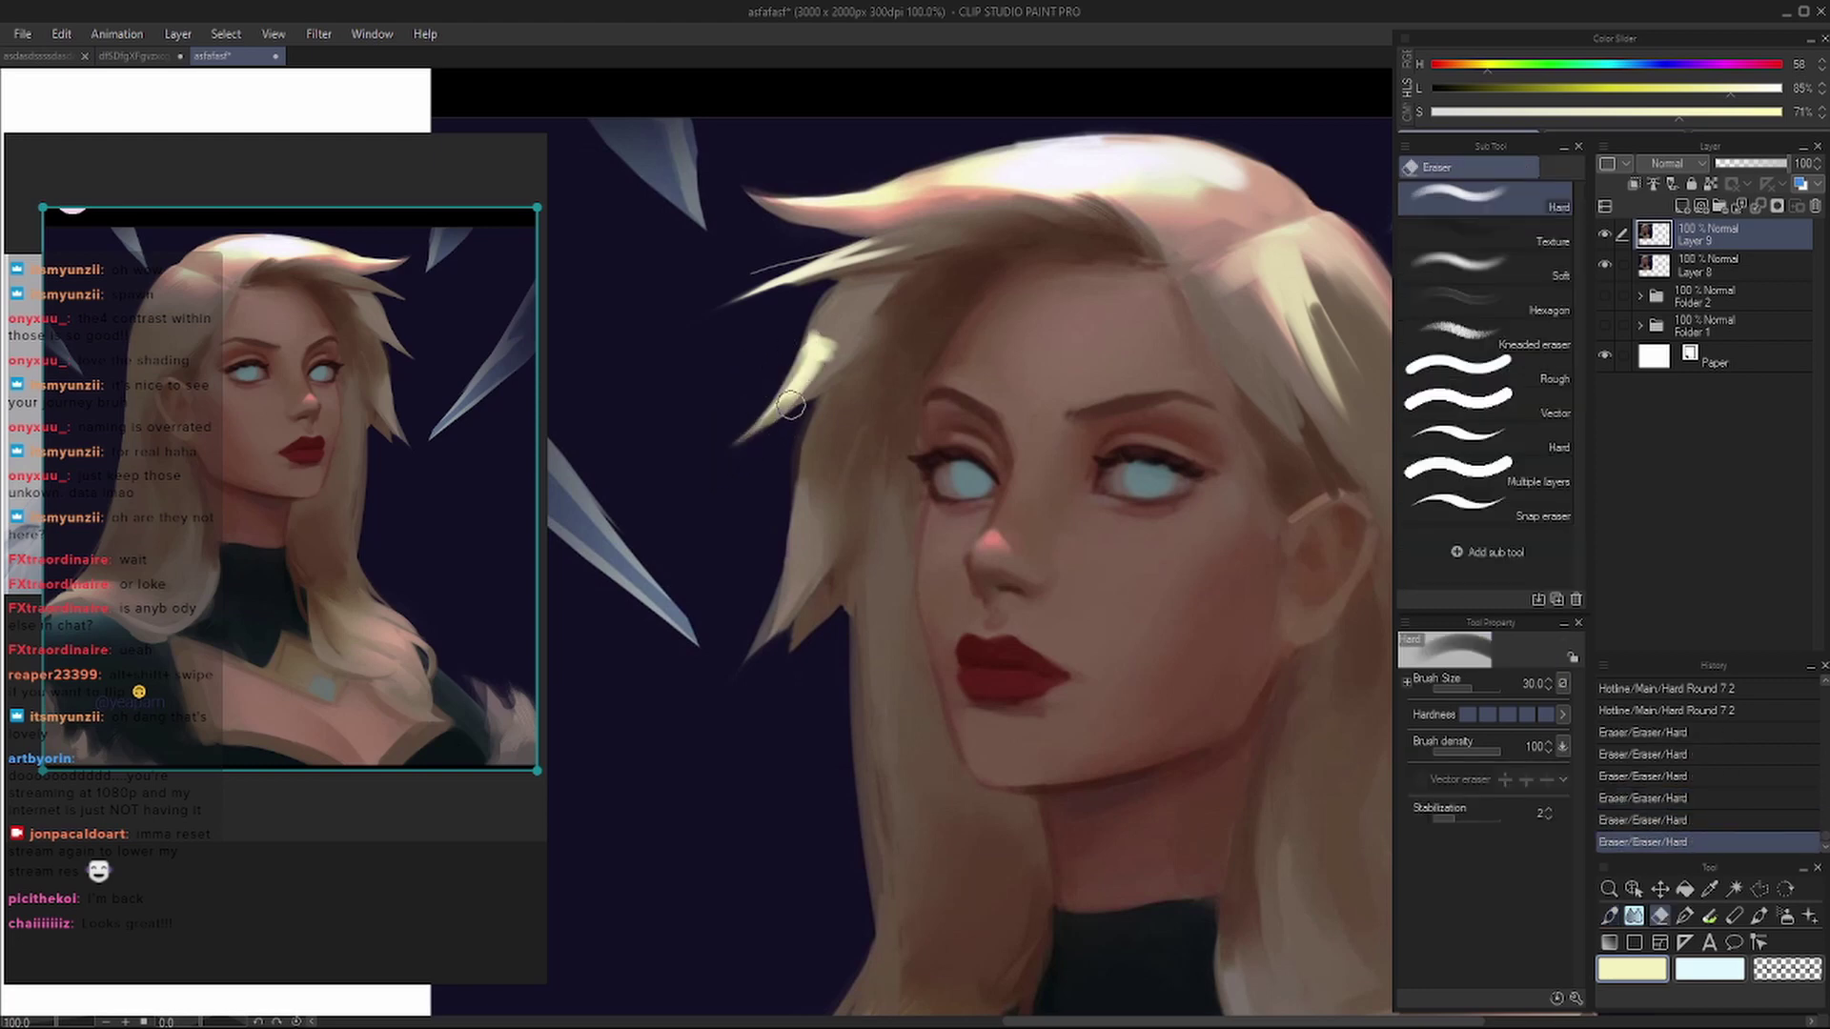
key("b")
left_click(844, 334, "alt")
mouse_move(839, 320)
left_mouse_down()
mouse_move(820, 358)
mouse_move(817, 336)
left_mouse_up()
- Check the mirrored view and paint a pale yellow highlight on the lowest side lock's tip with the brush reduced to size 8
key("h")
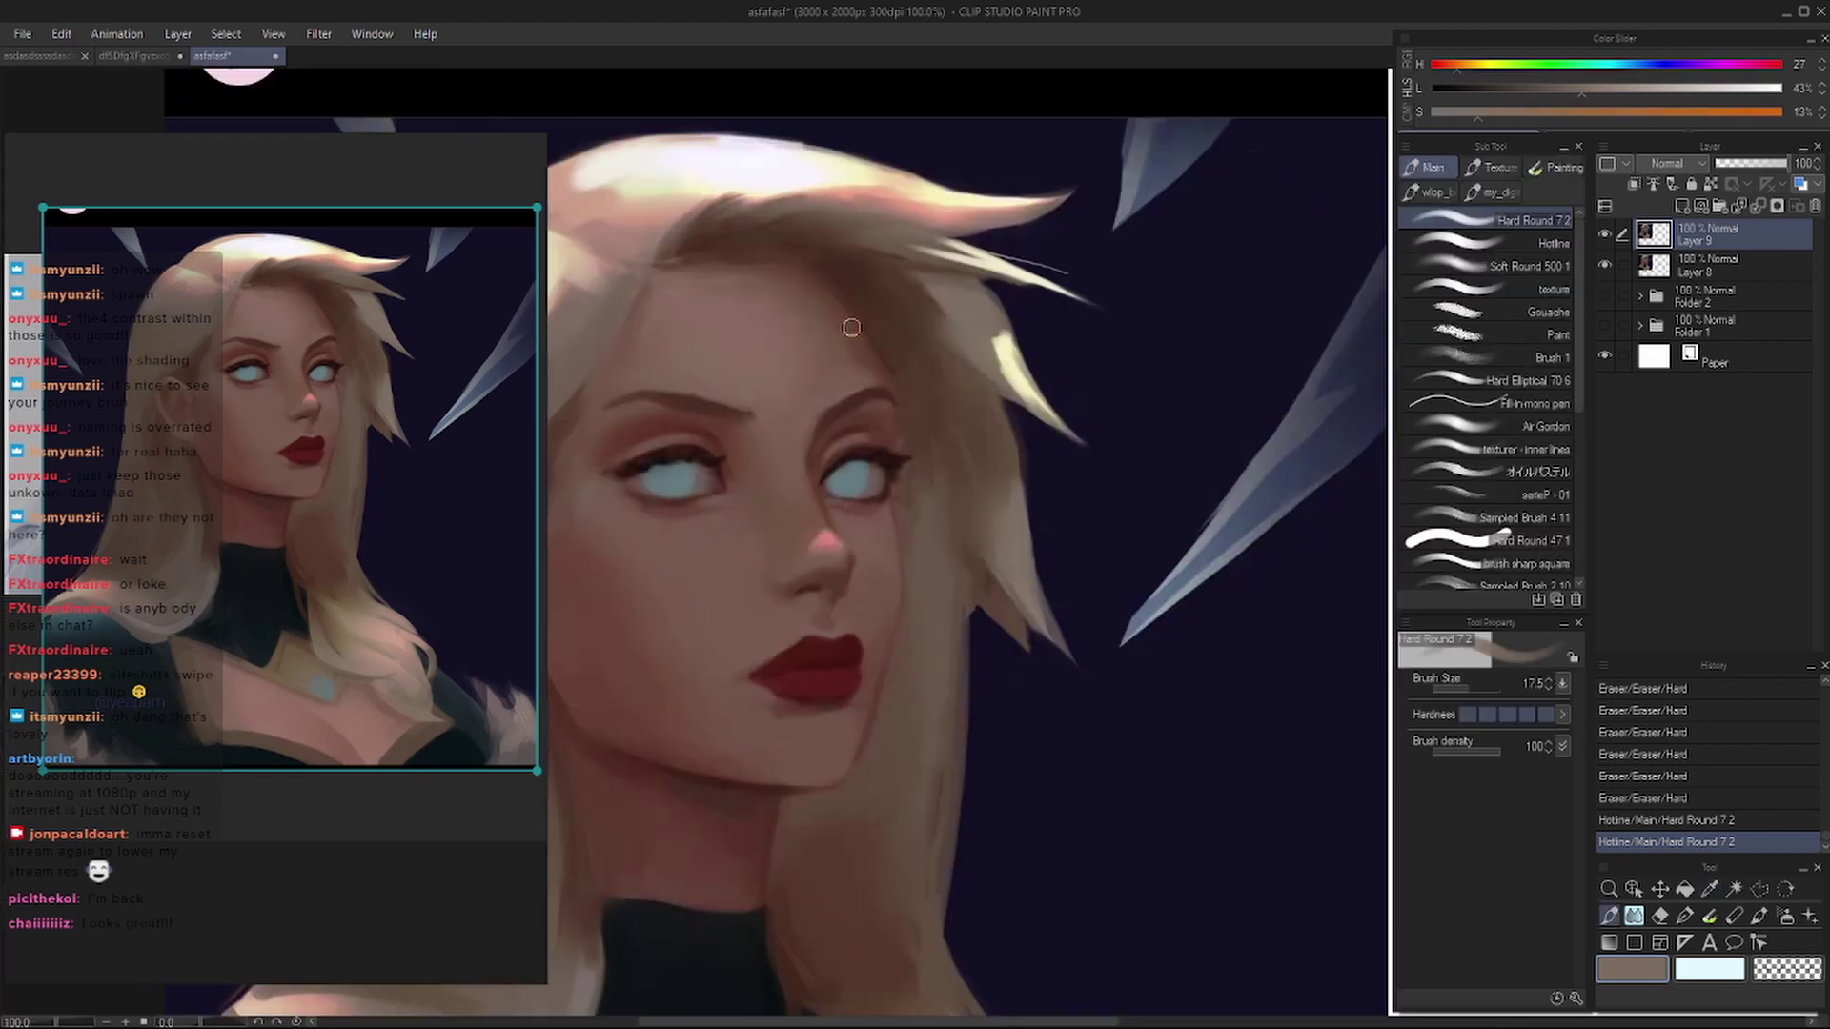
key("h")
left_click(734, 409, "alt")
key("bracketleft")
key("bracketleft")
key("bracketleft")
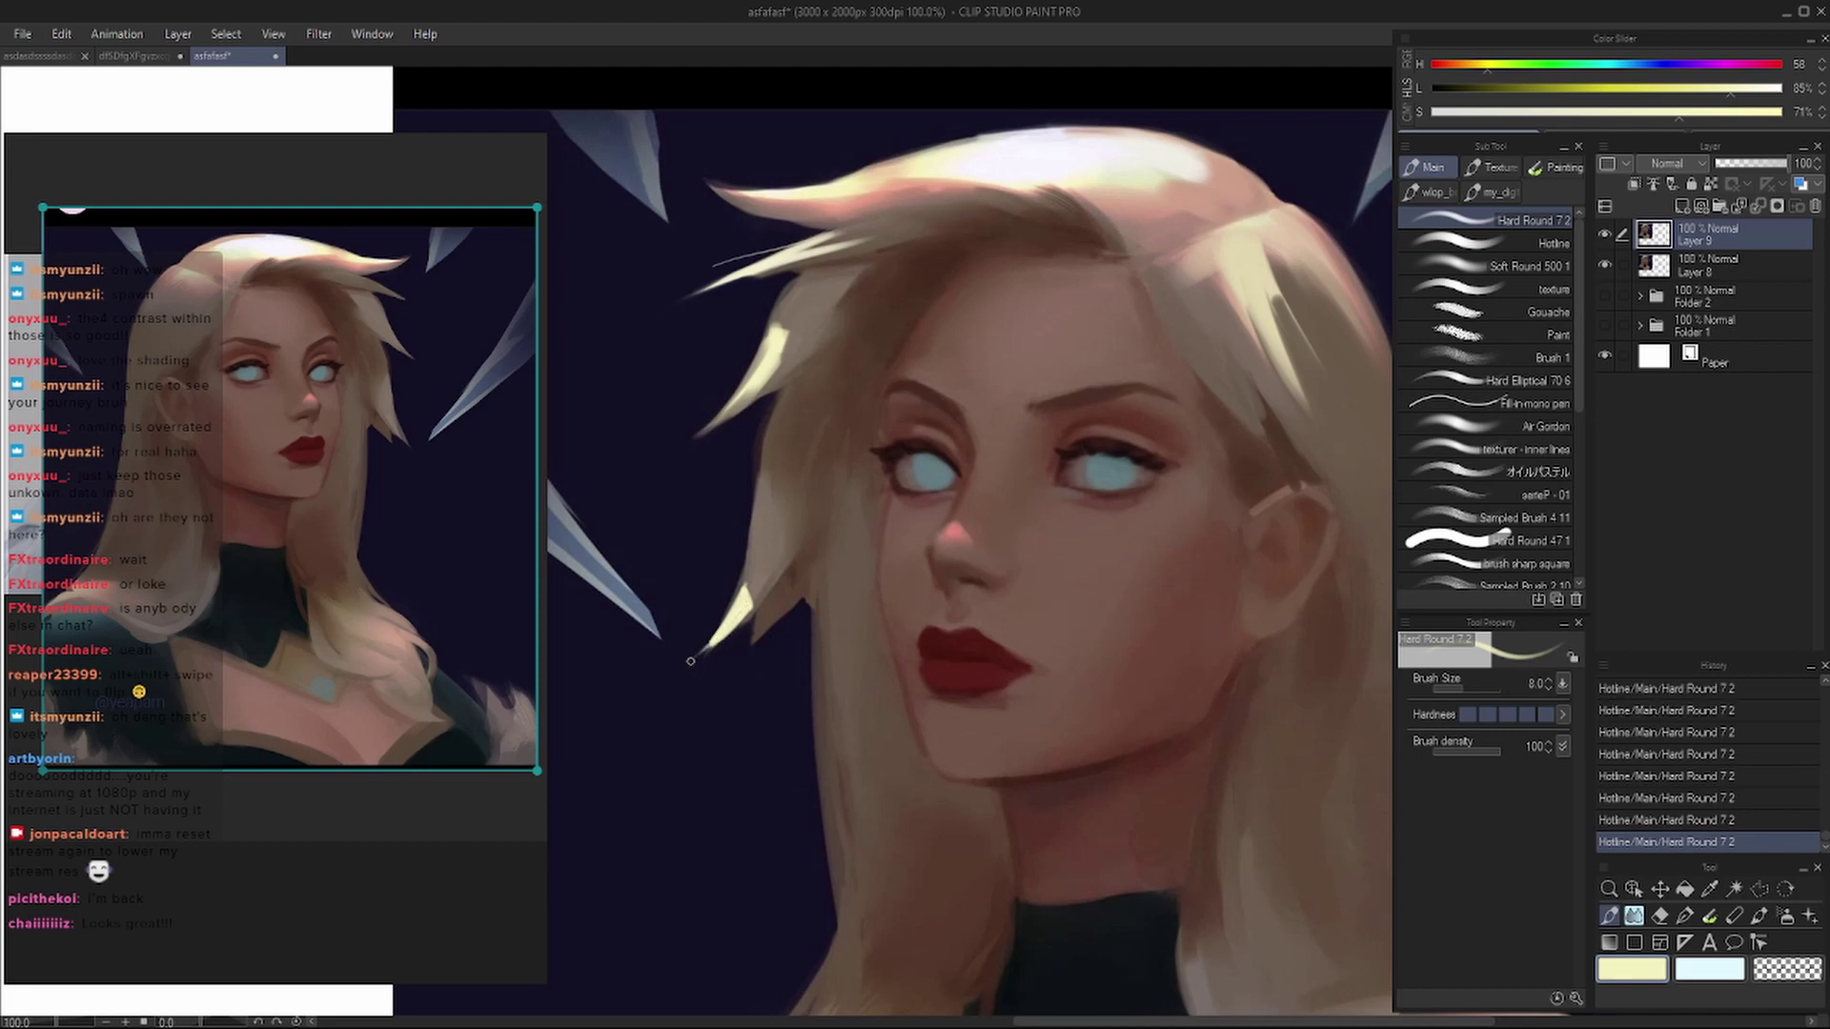
- Clean up the lowest lock's tip with the eraser and the sampled dark navy background colour
key("e")
left_click_drag(703, 656, 732, 628)
key("p")
left_click(734, 668, "alt")
key("bracketright")
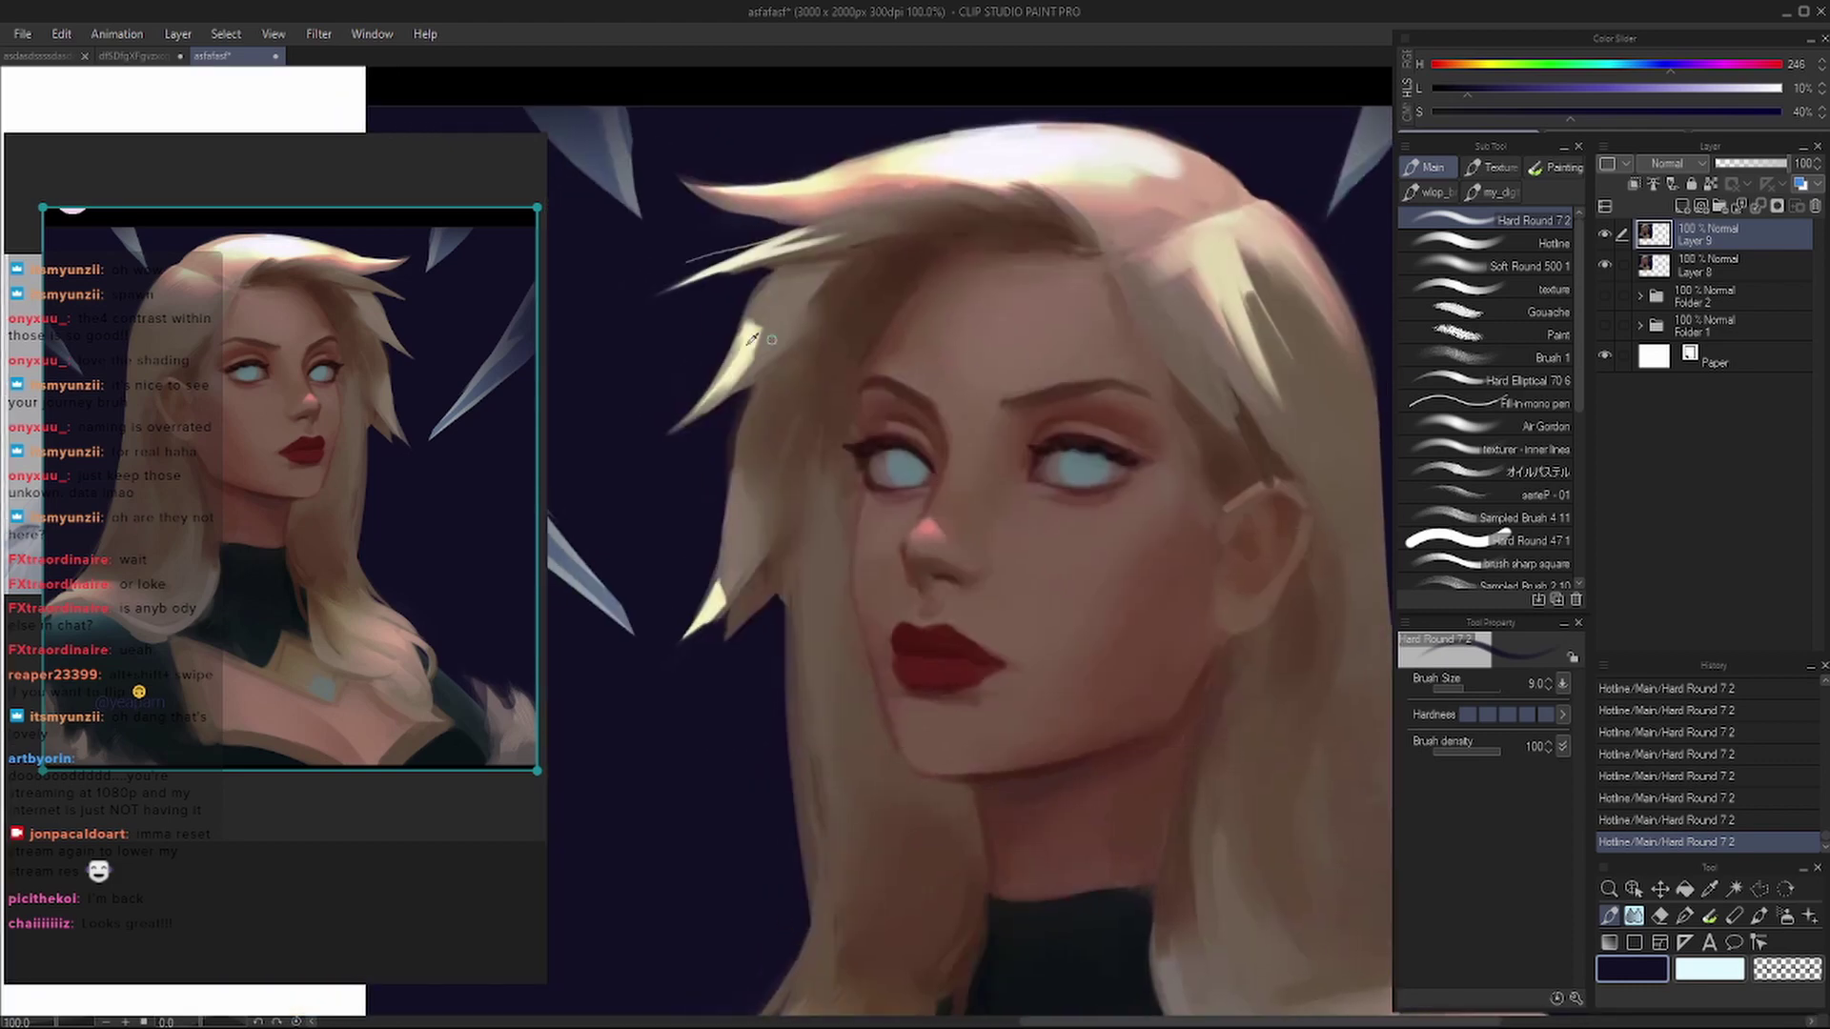
- Add a salmon transition along the second side lock's yellow highlight with a size 17.5 brush
left_click(746, 341, "alt")
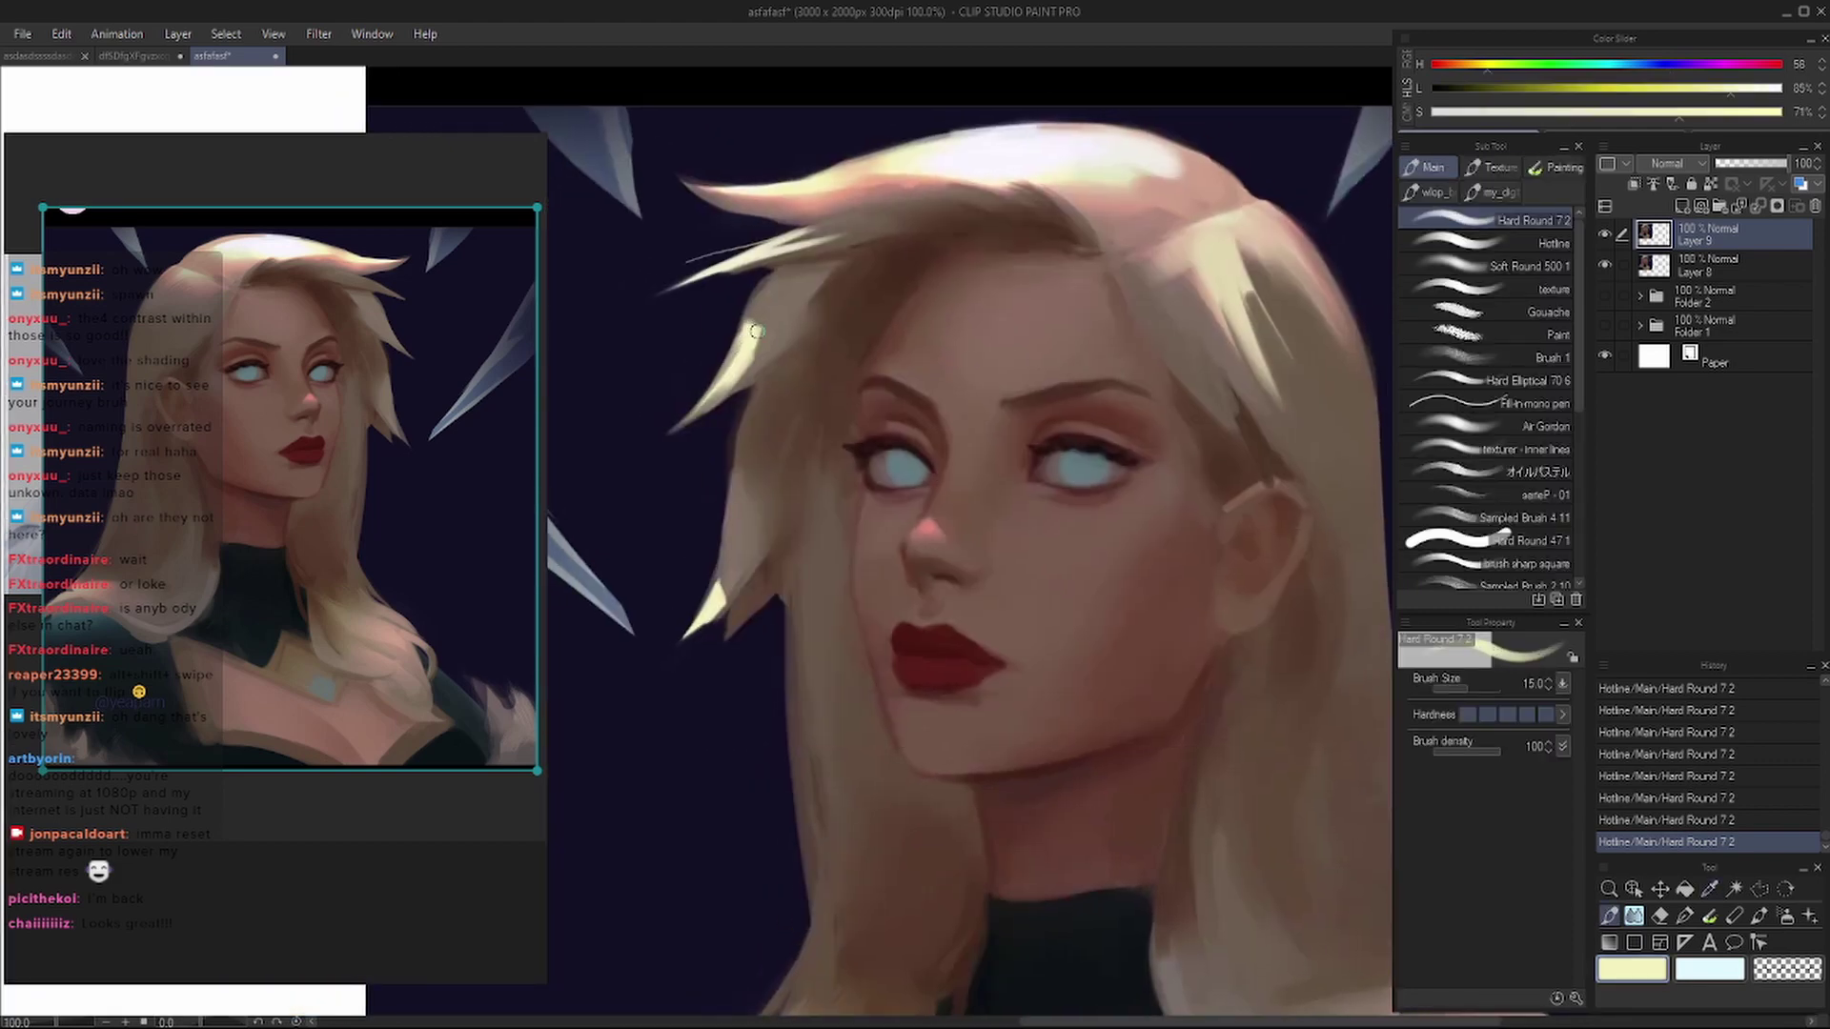
left_click(788, 355, "alt")
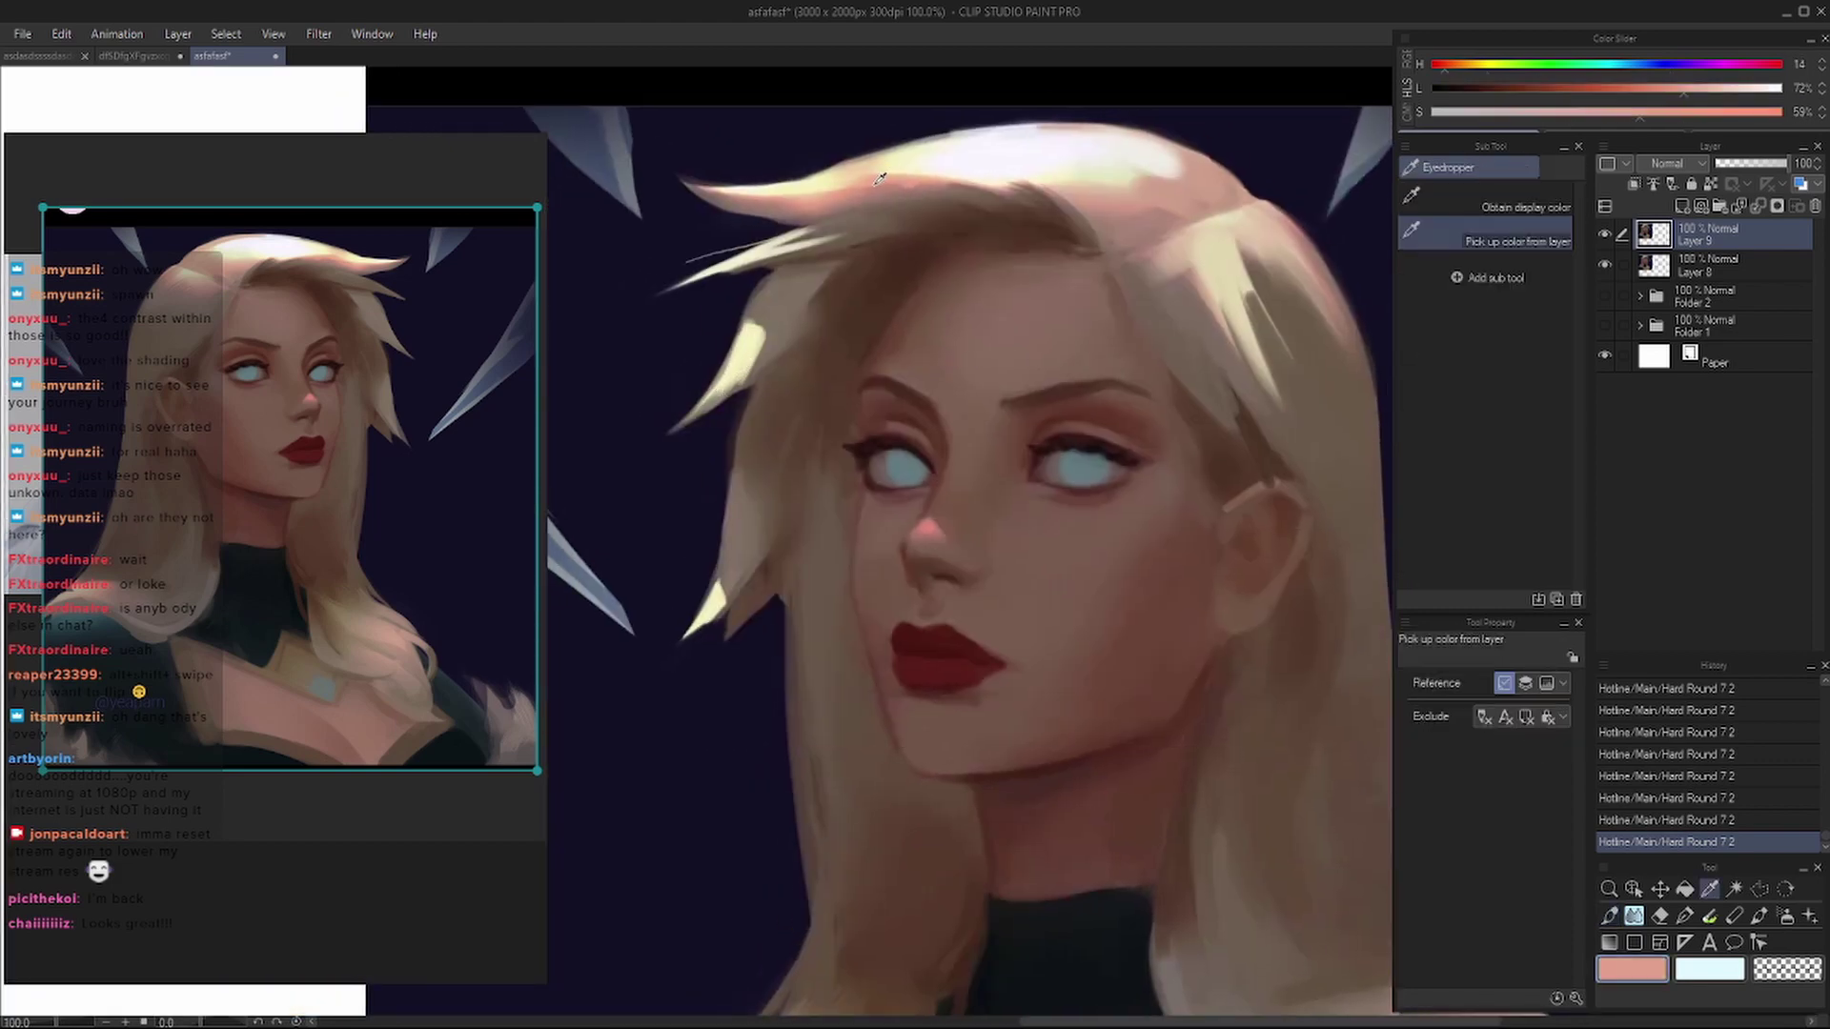
key("bracketleft")
key("ctrl+z")
key("bracketright")
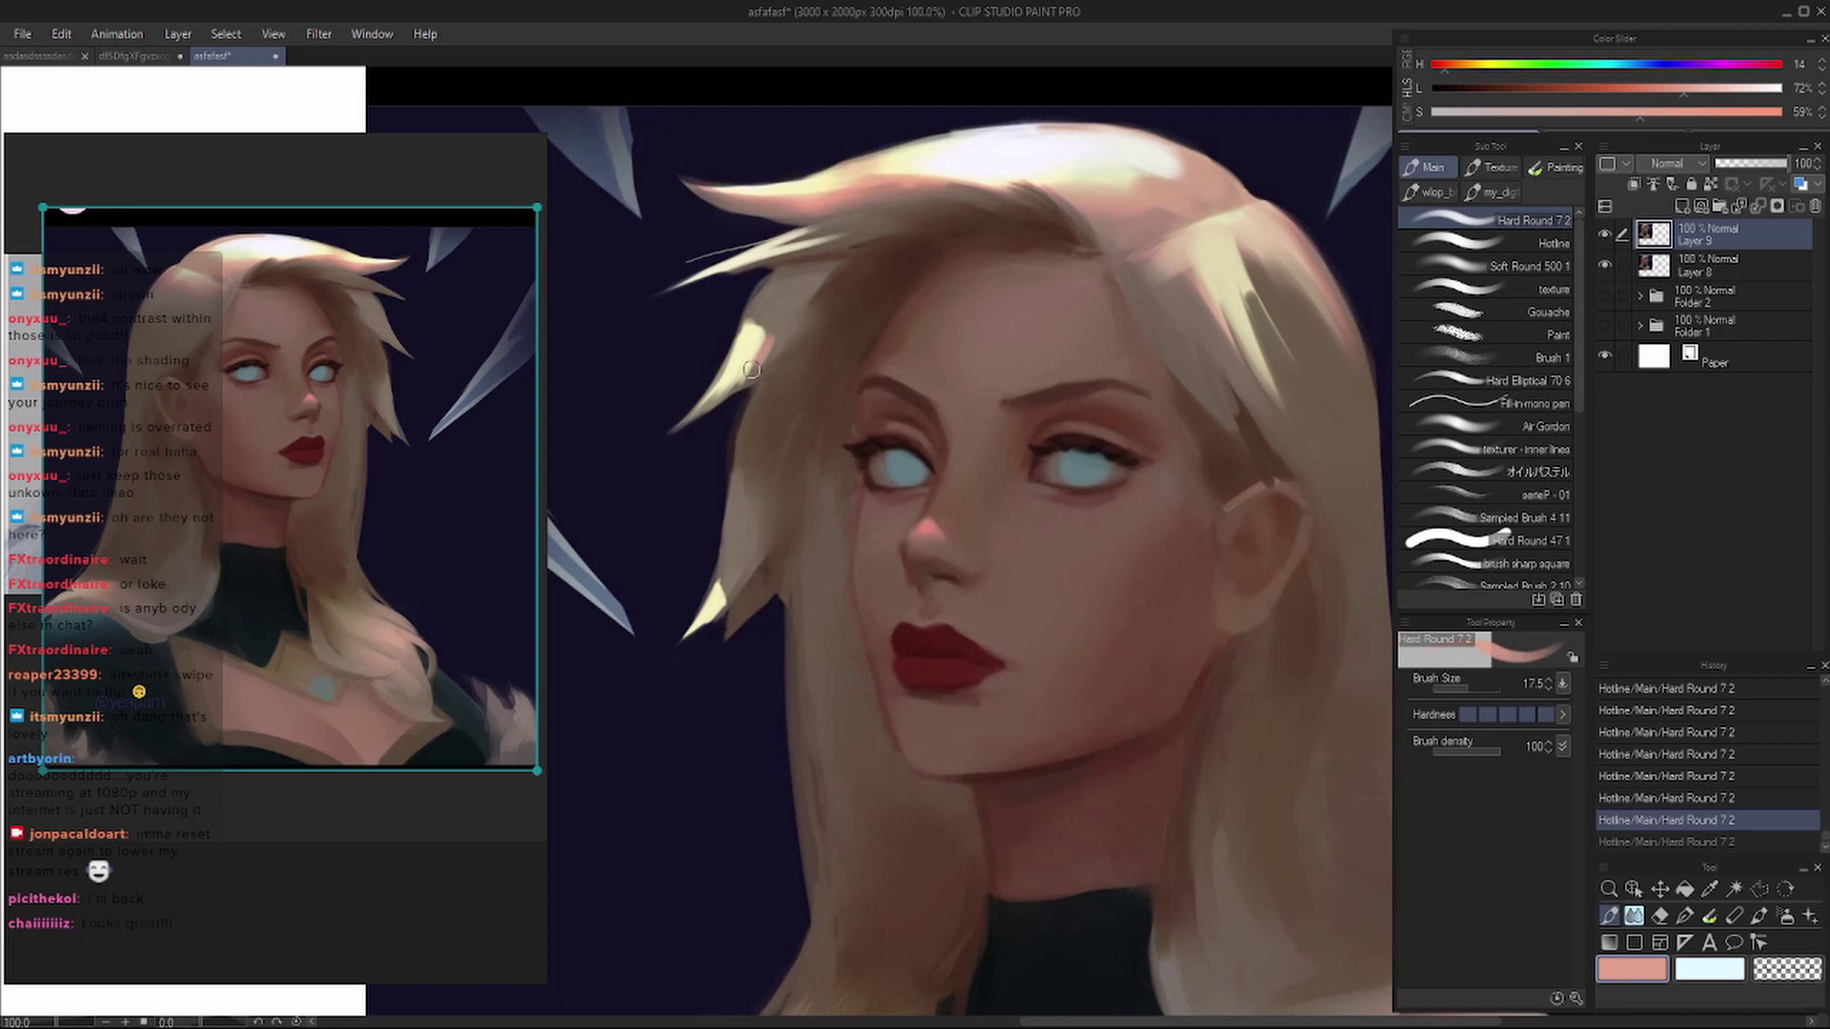
left_click_drag(752, 370, 719, 402)
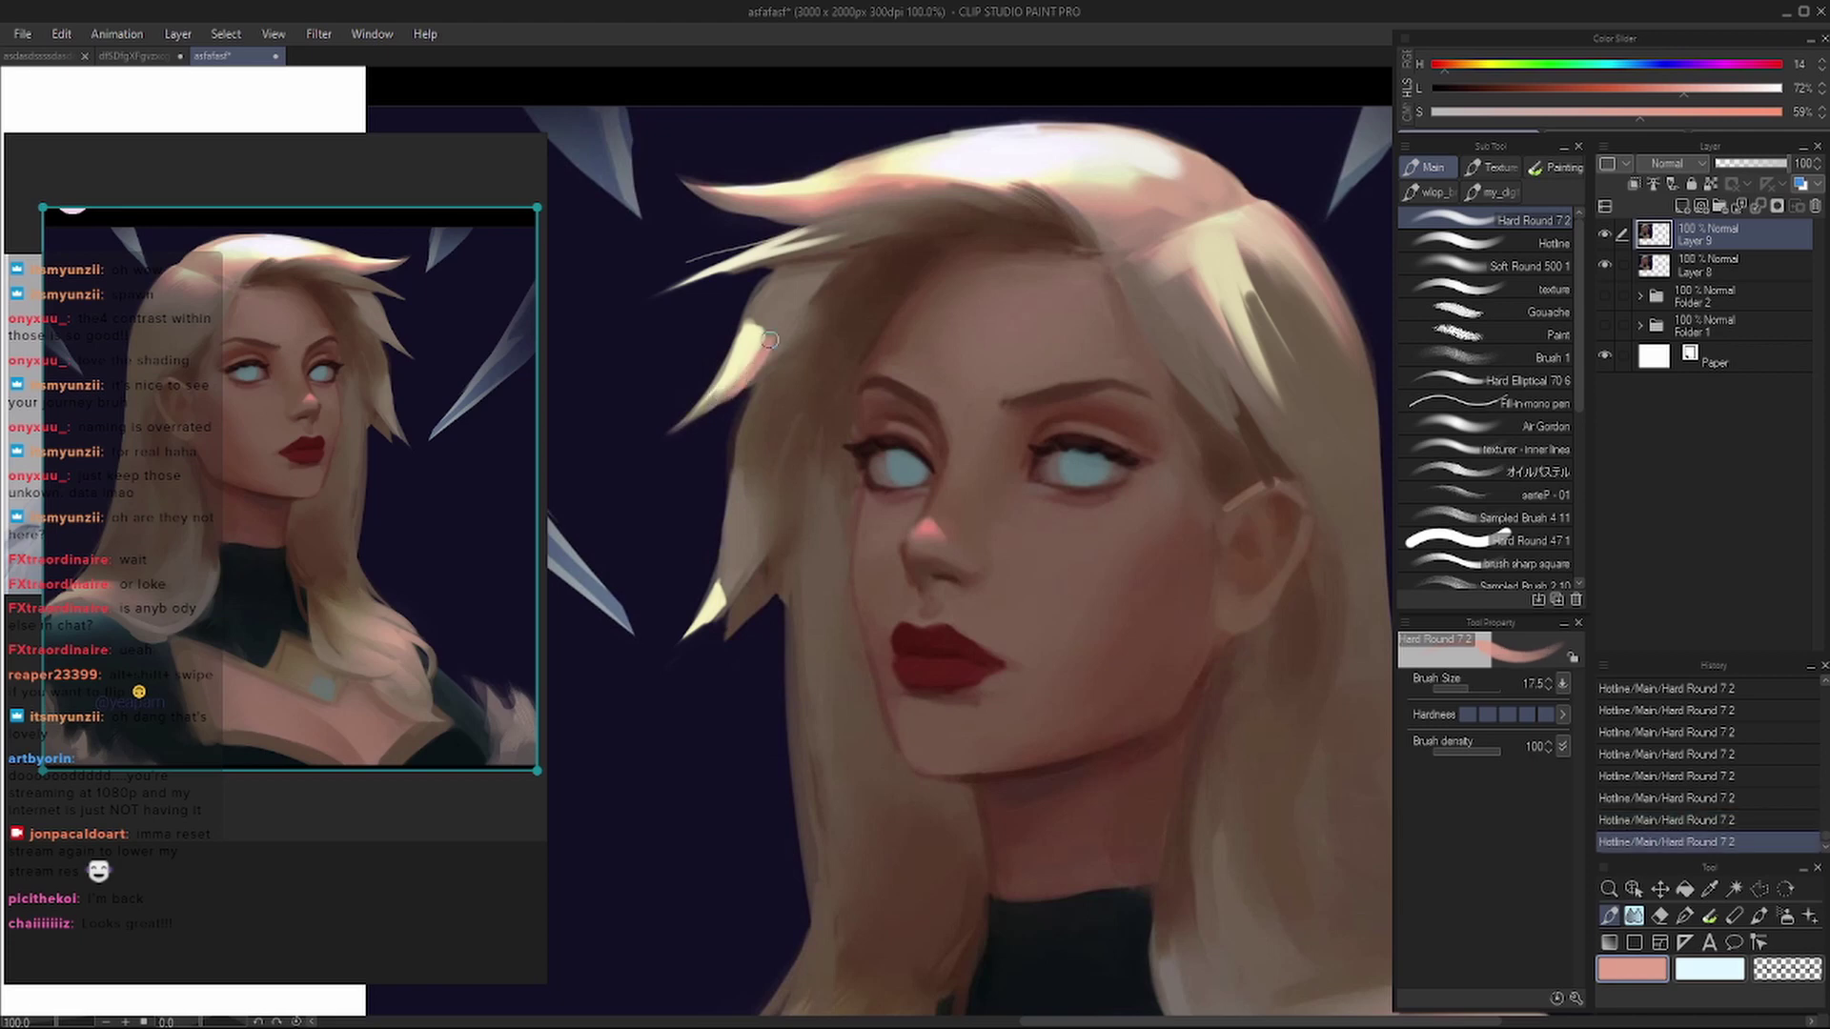
- Trim the salmon-tinted lock with the eraser and blend its inner edge using the mixer and Blend Master Flash brushes
key("e")
left_click(658, 462)
key("j")
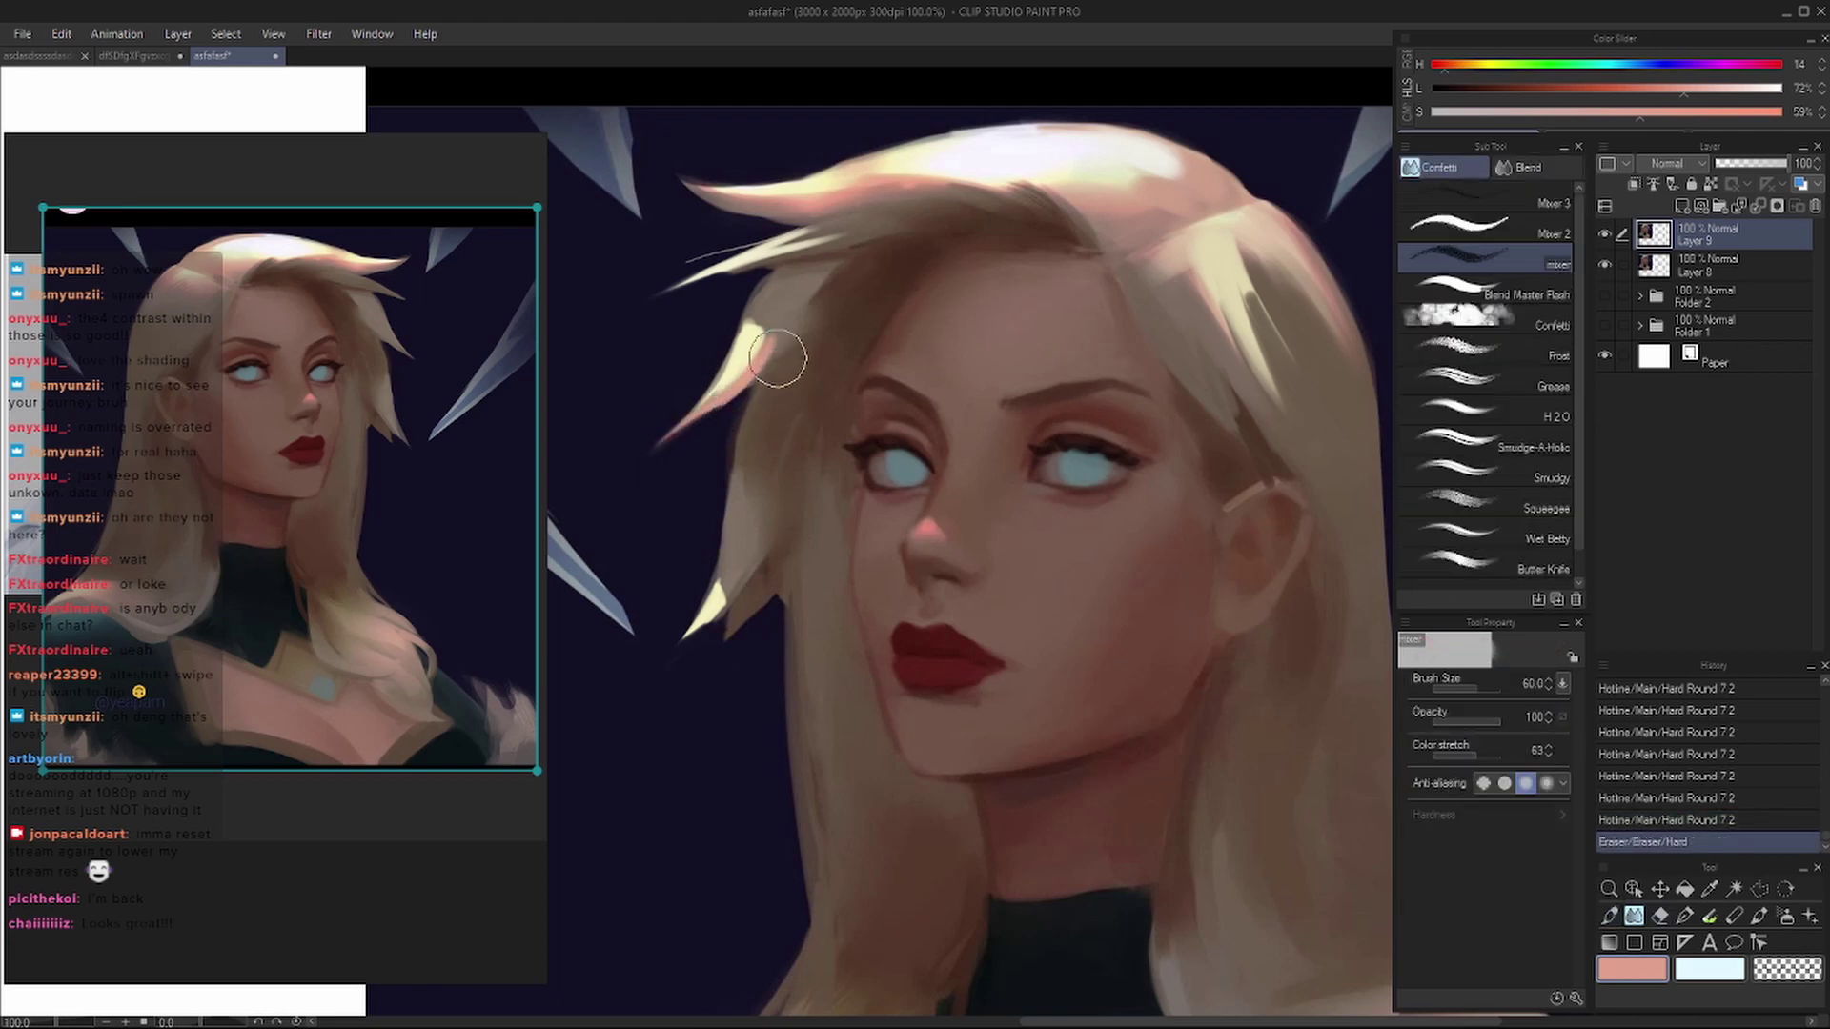
mouse_move(787, 363)
left_mouse_down()
mouse_move(794, 349)
mouse_move(780, 377)
left_mouse_up()
left_click(1487, 286)
left_click_drag(774, 381, 791, 348)
- Paint dark brown shadow into the hair behind the side locks with a size 50 brush
key("i")
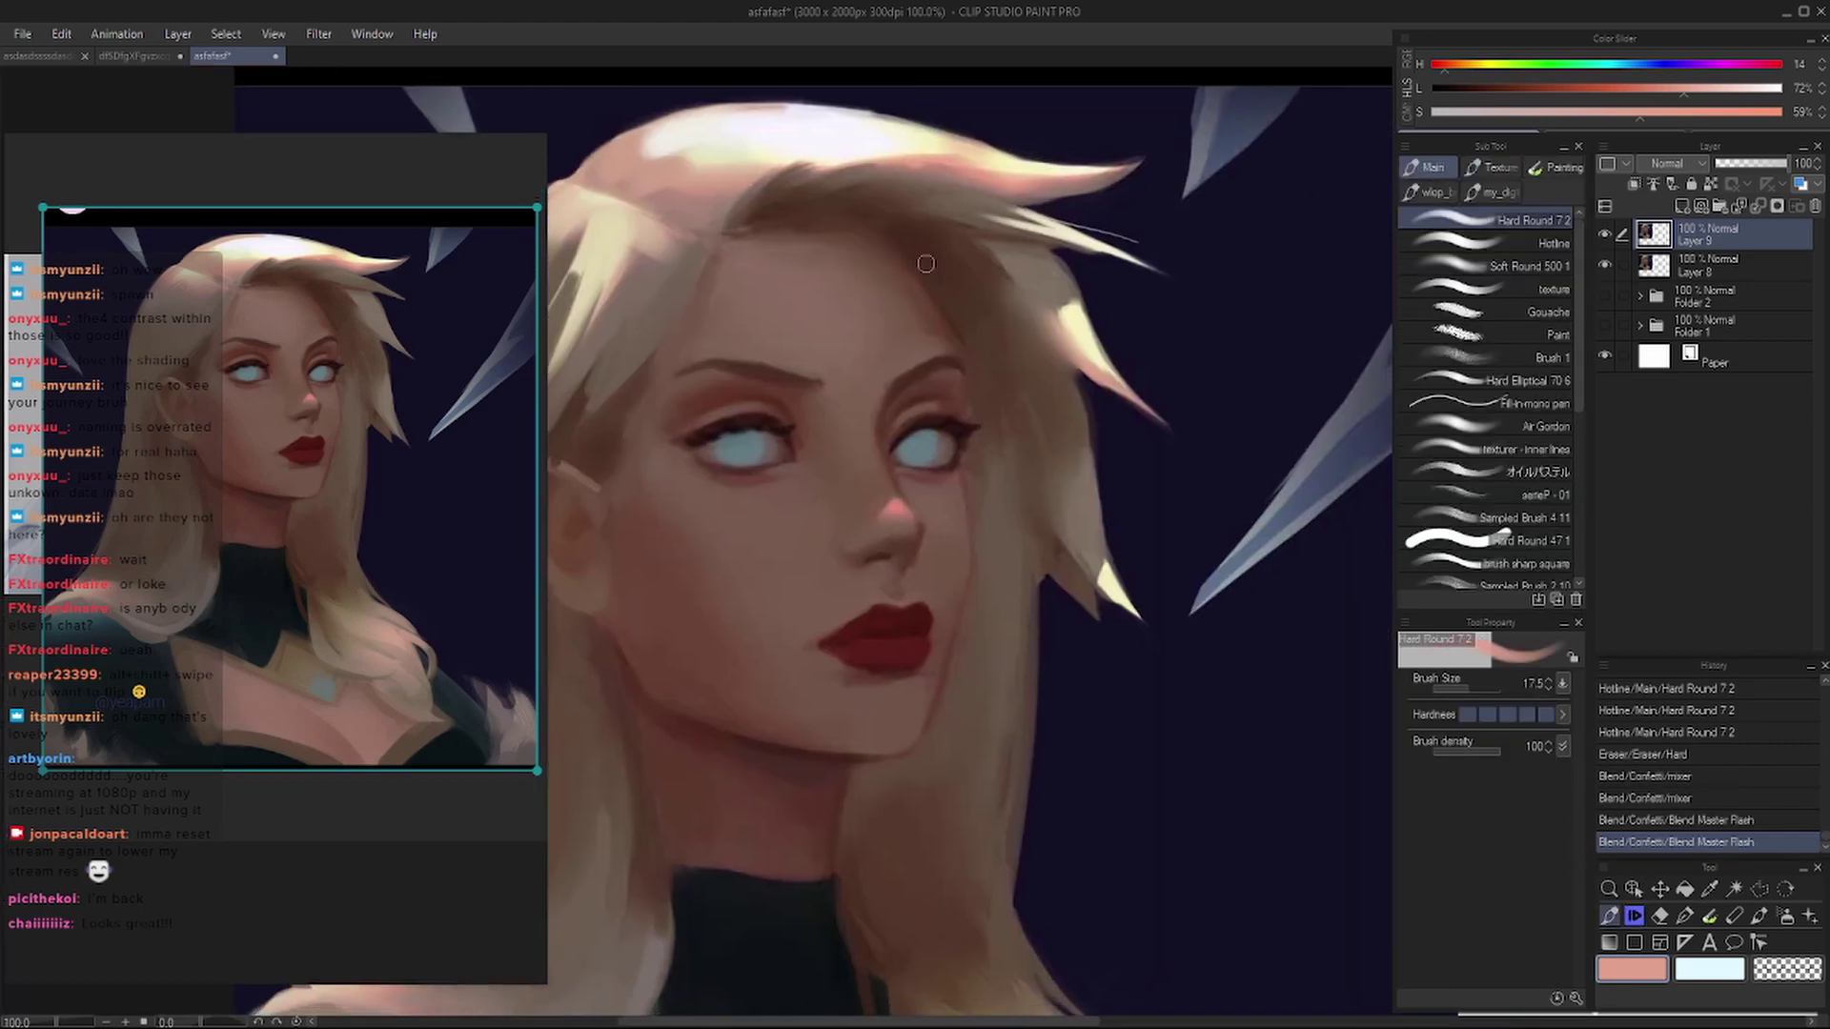
left_click(854, 296)
key("p")
left_click_drag(850, 278, 768, 282)
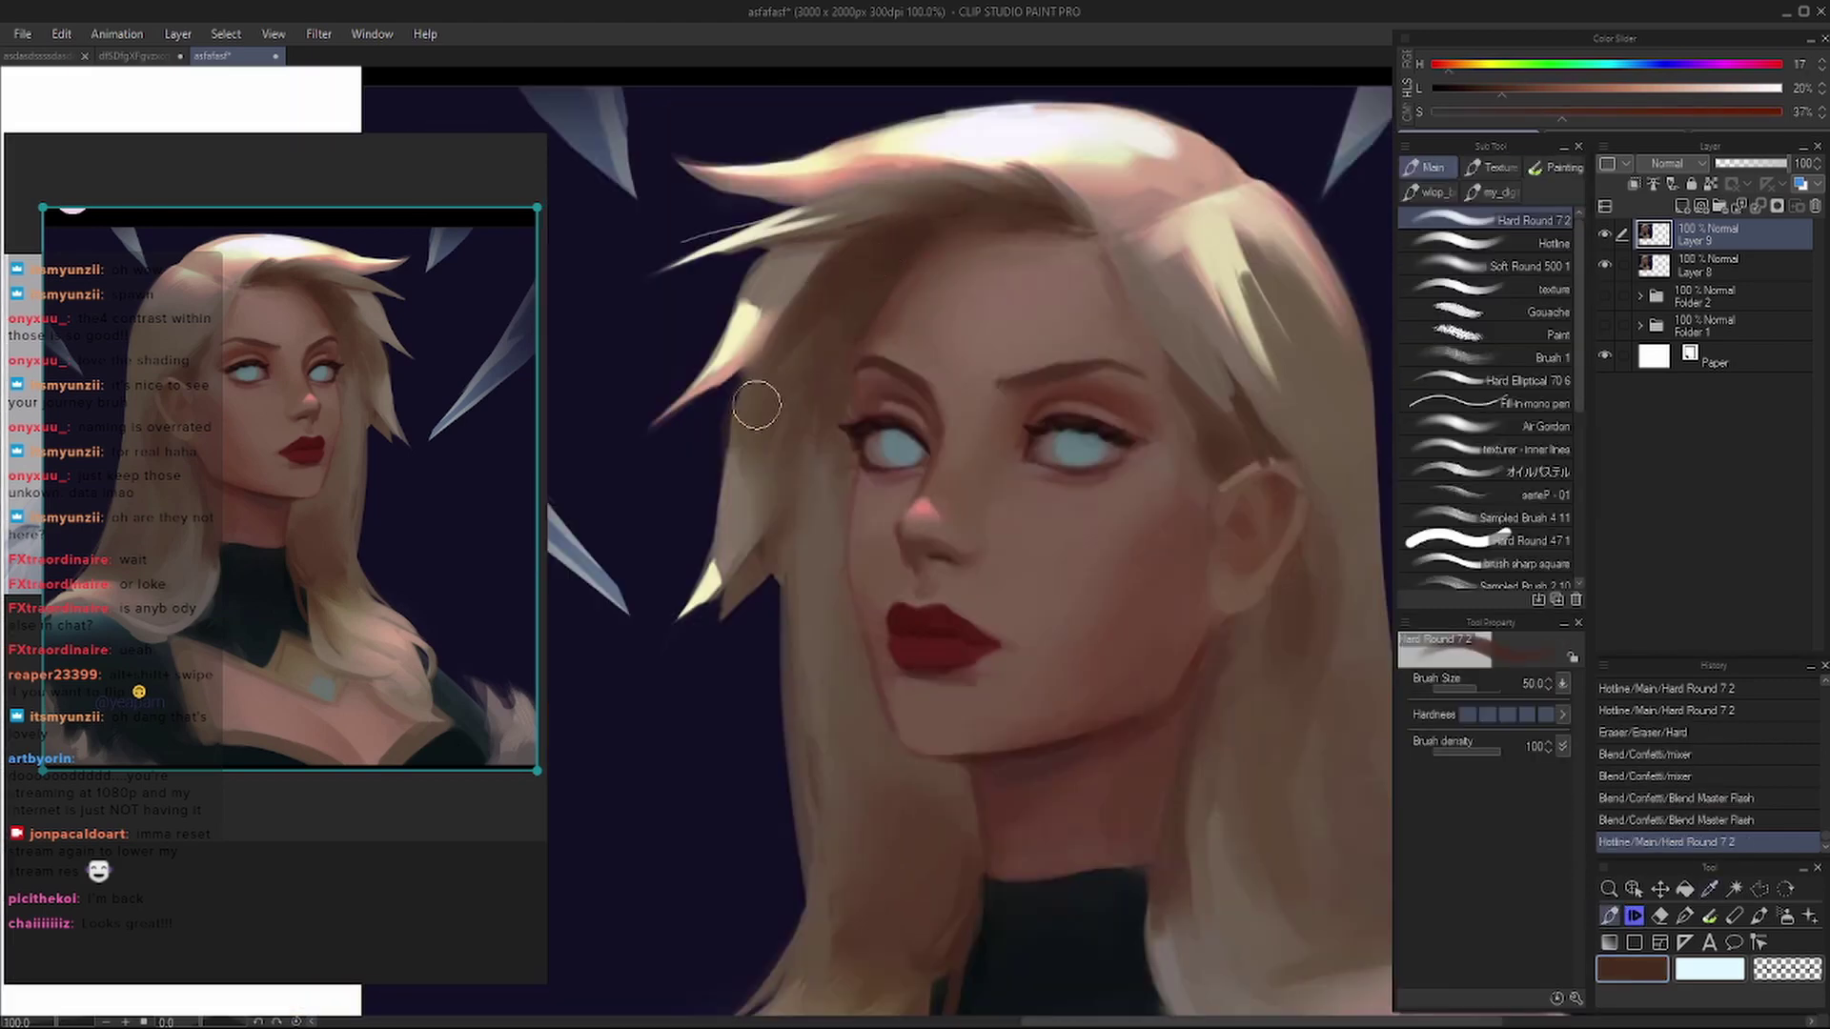
left_click_drag(782, 362, 755, 409)
- Brush sampled mid-brown strands from the side locks up towards the forehead hairline at size 50
left_click(820, 344, "alt")
left_click_drag(753, 515, 847, 333)
key("ctrl+z")
left_click_drag(753, 467, 858, 273)
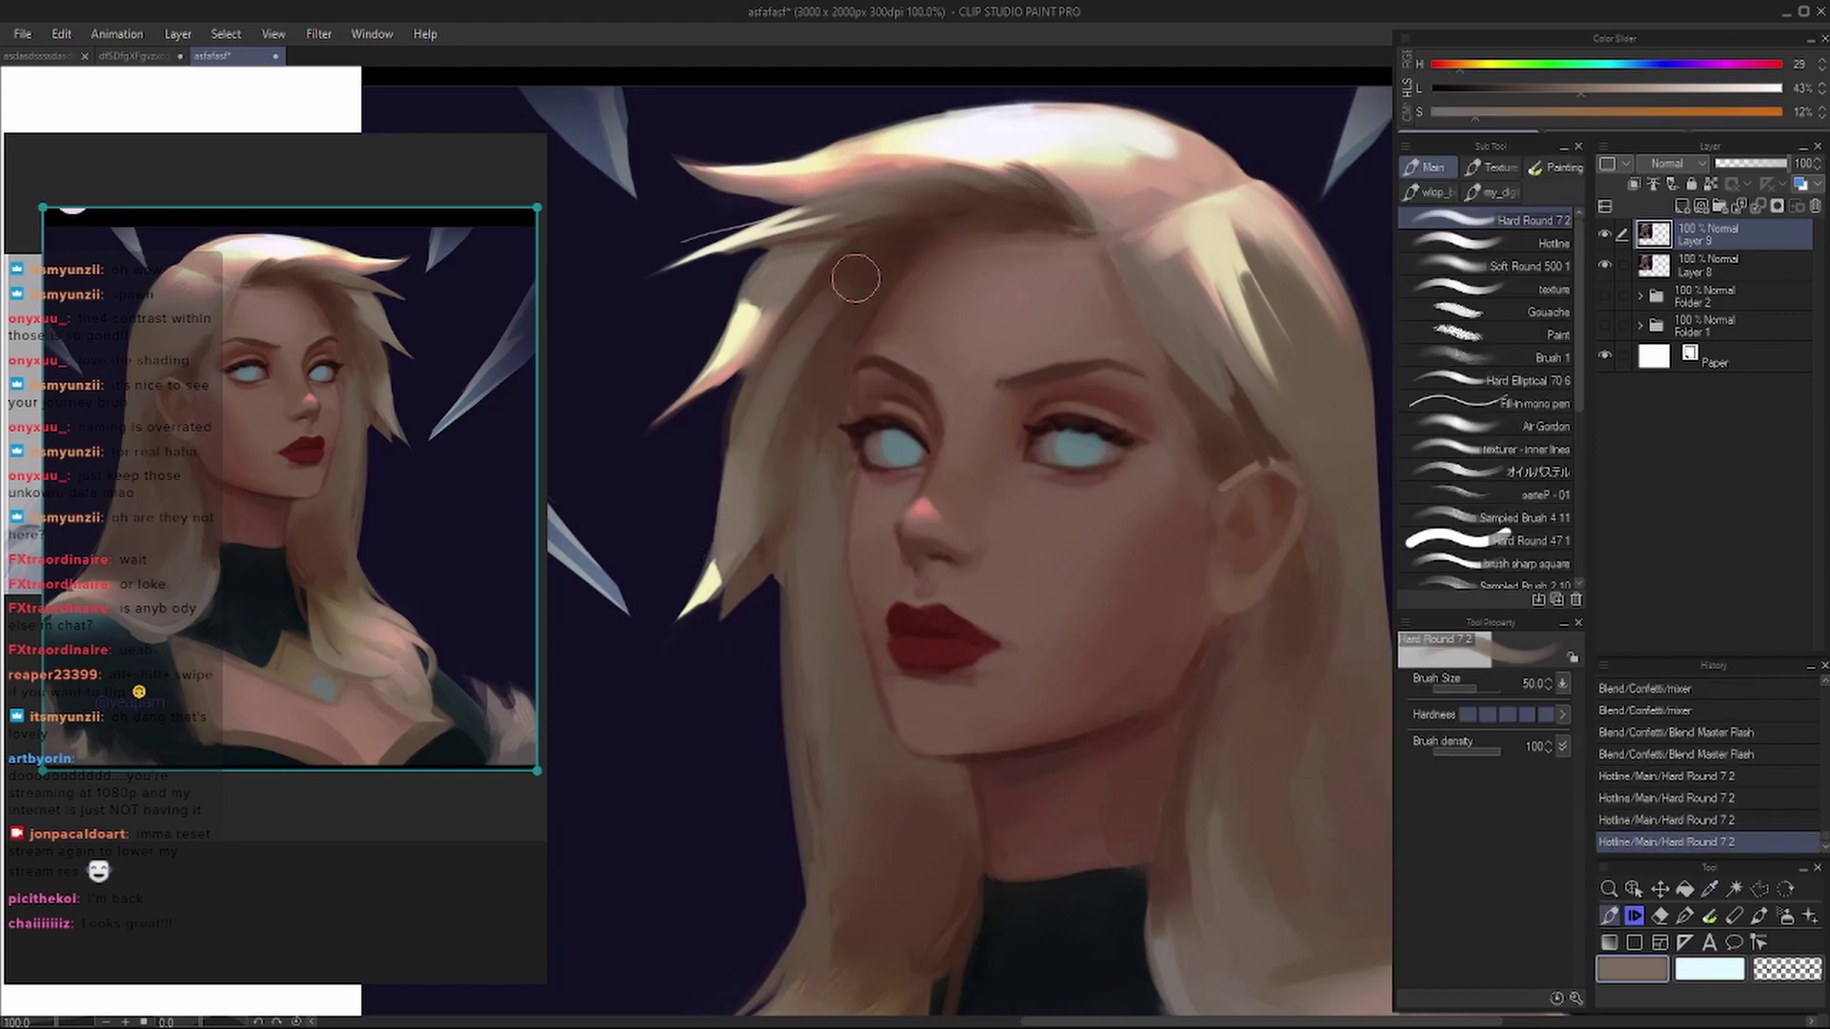
key("ctrl+z")
left_click_drag(767, 420, 853, 307)
- Deepen the hair shadow between the side locks and the temple with dark brown sampled near the hairline
key("i")
mouse_move(755, 477)
left_mouse_down()
mouse_move(844, 318)
mouse_move(767, 545)
mouse_move(779, 524)
left_mouse_up()
left_click(890, 272)
key("p")
left_click(773, 490)
left_click(777, 523, "alt")
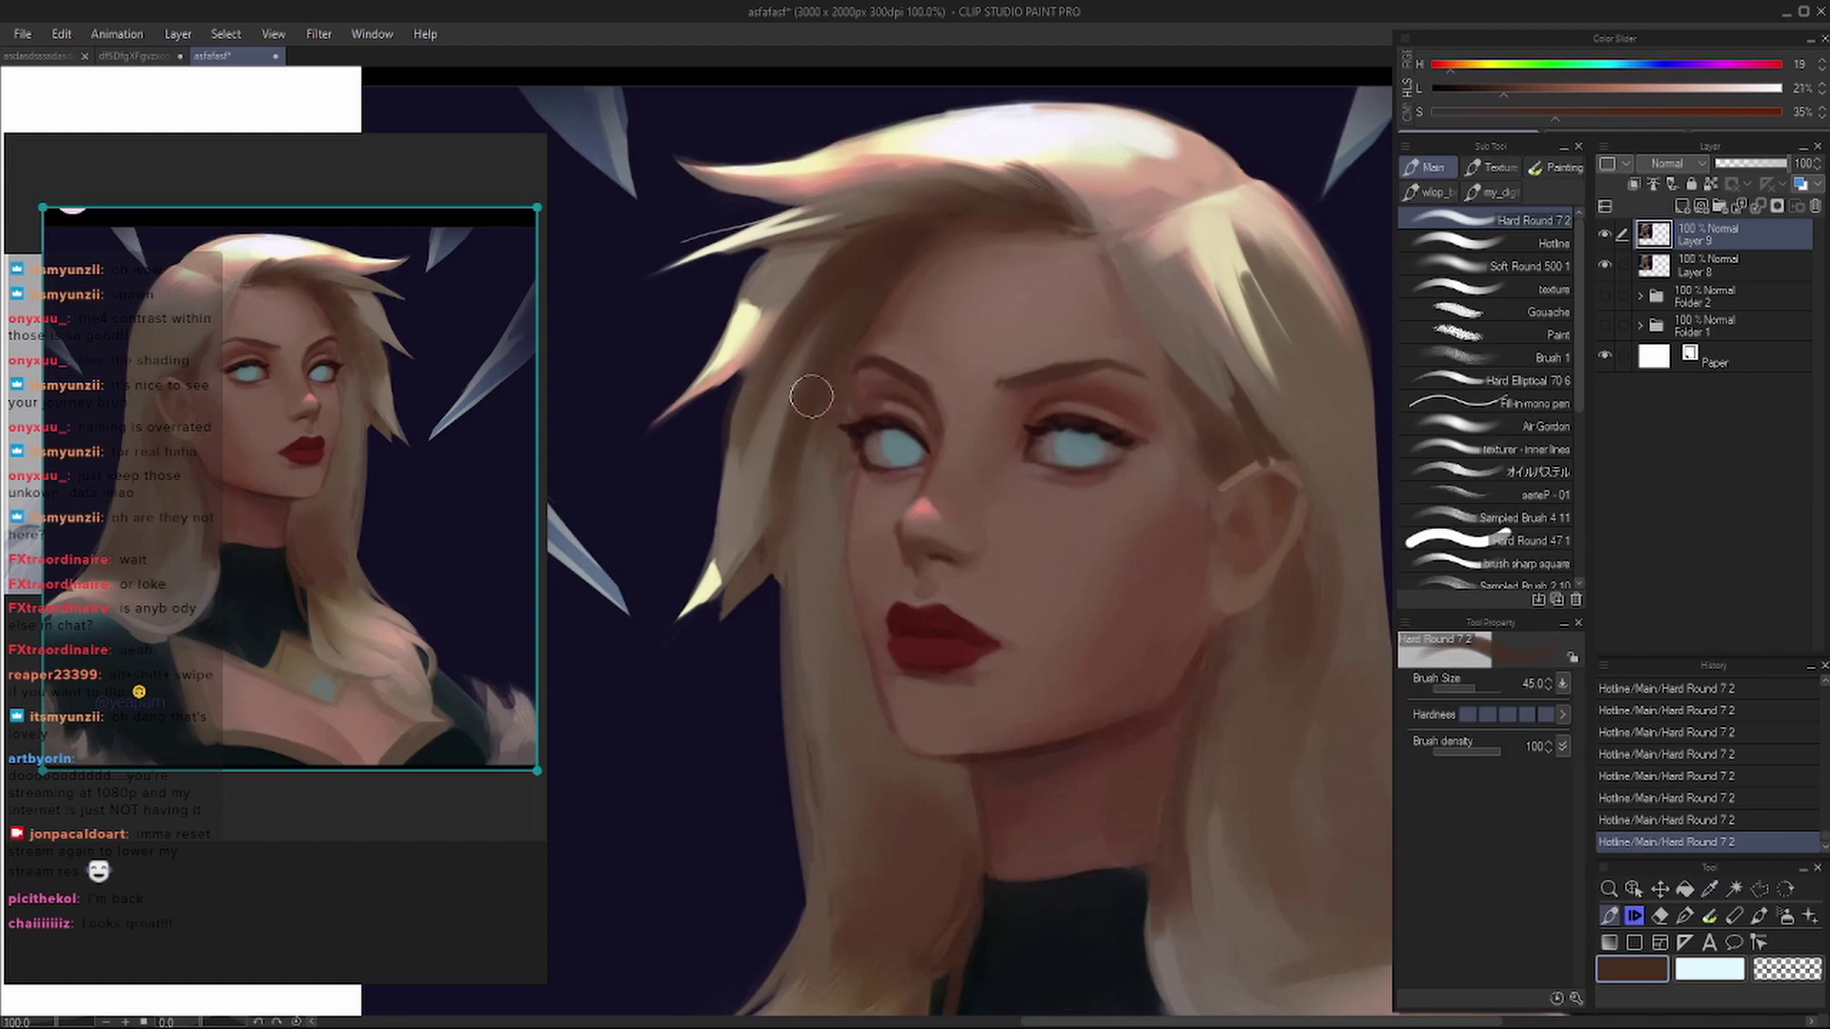
- Paint dark brown sampled beside the temple into the hair along the cheek and neck with the Hard Round brush at size 40
scroll(817, 552, "up", 1)
scroll(964, 560, "down", 1)
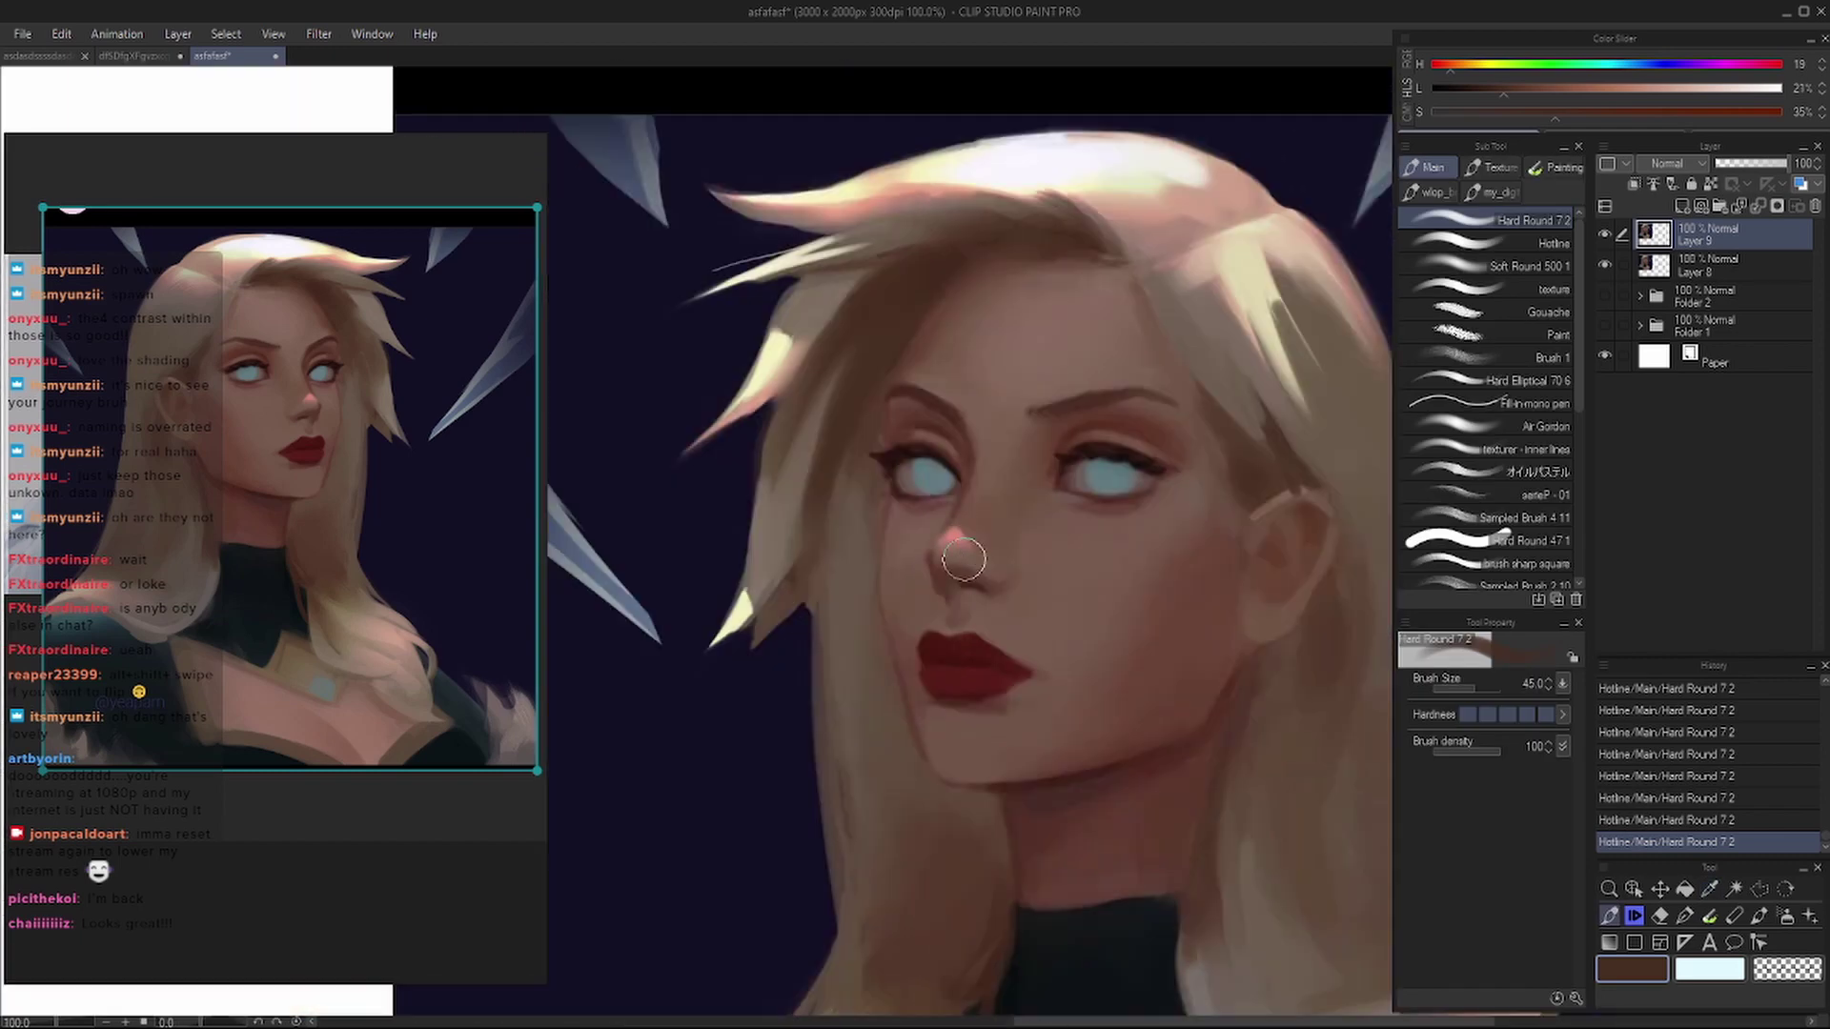
scroll(970, 544, "down", 2)
scroll(842, 441, "up", 1)
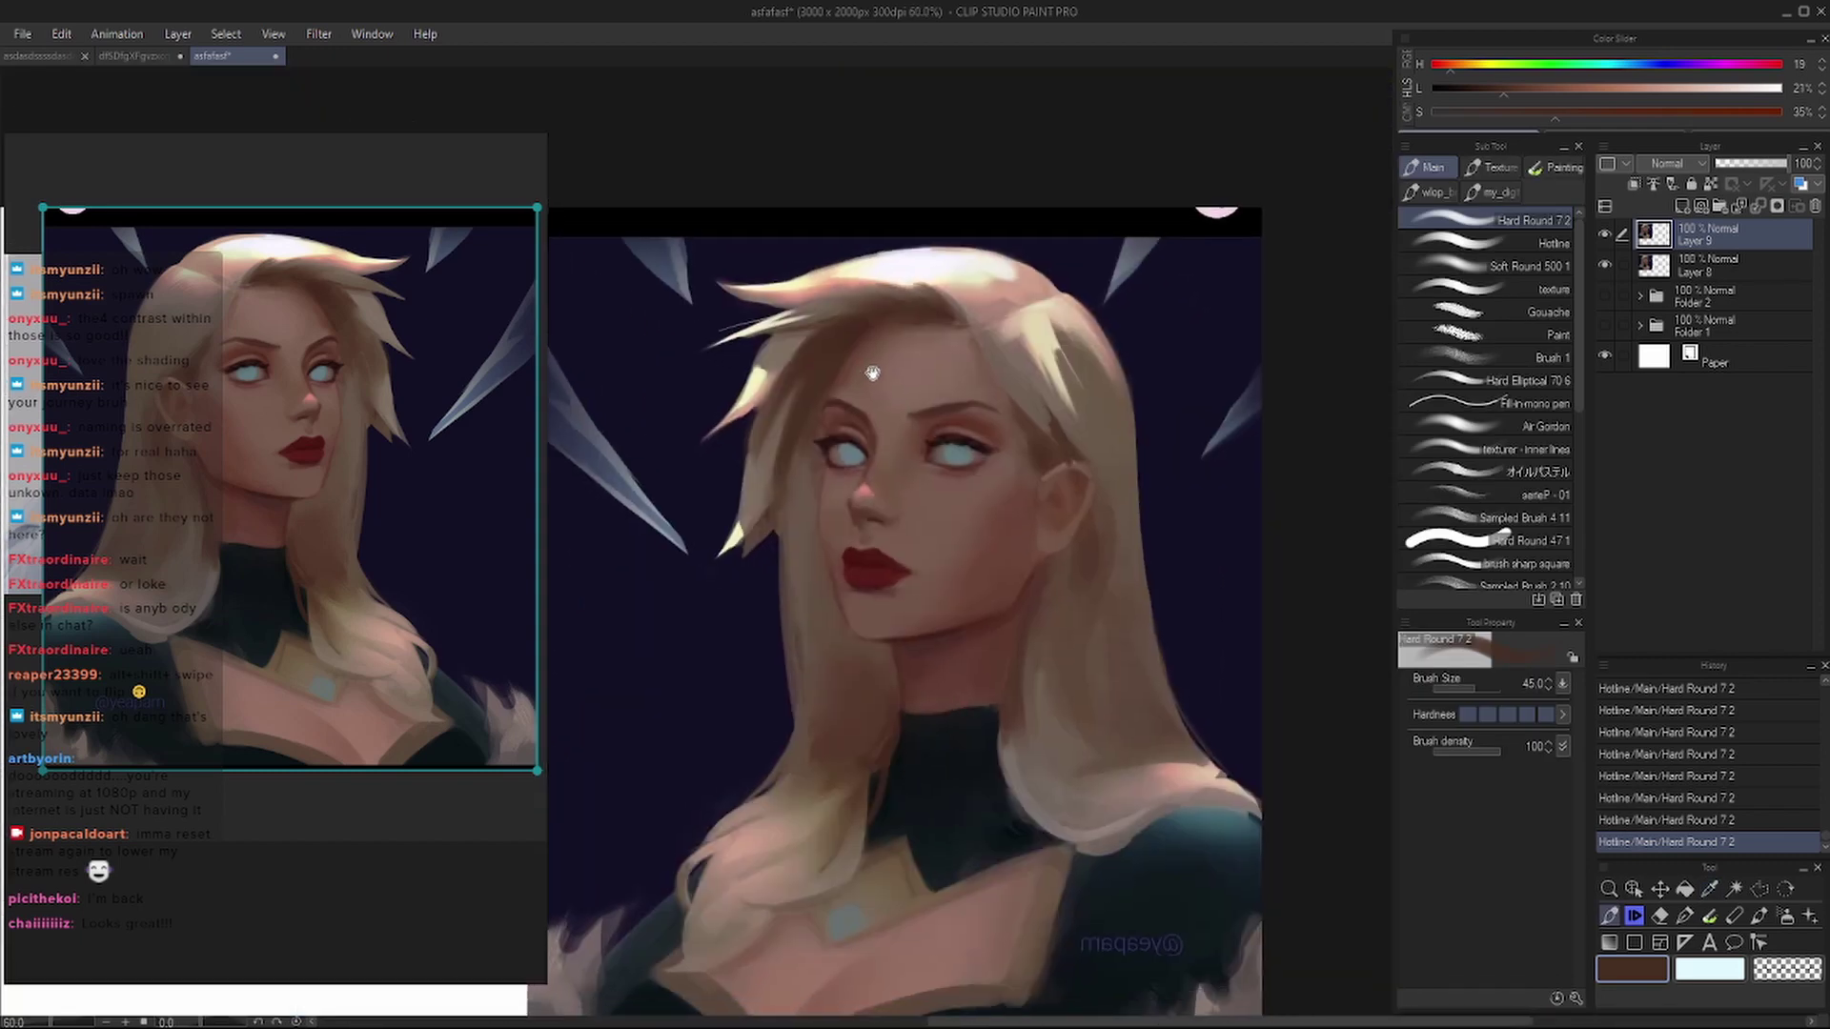
scroll(842, 442, "up", 2)
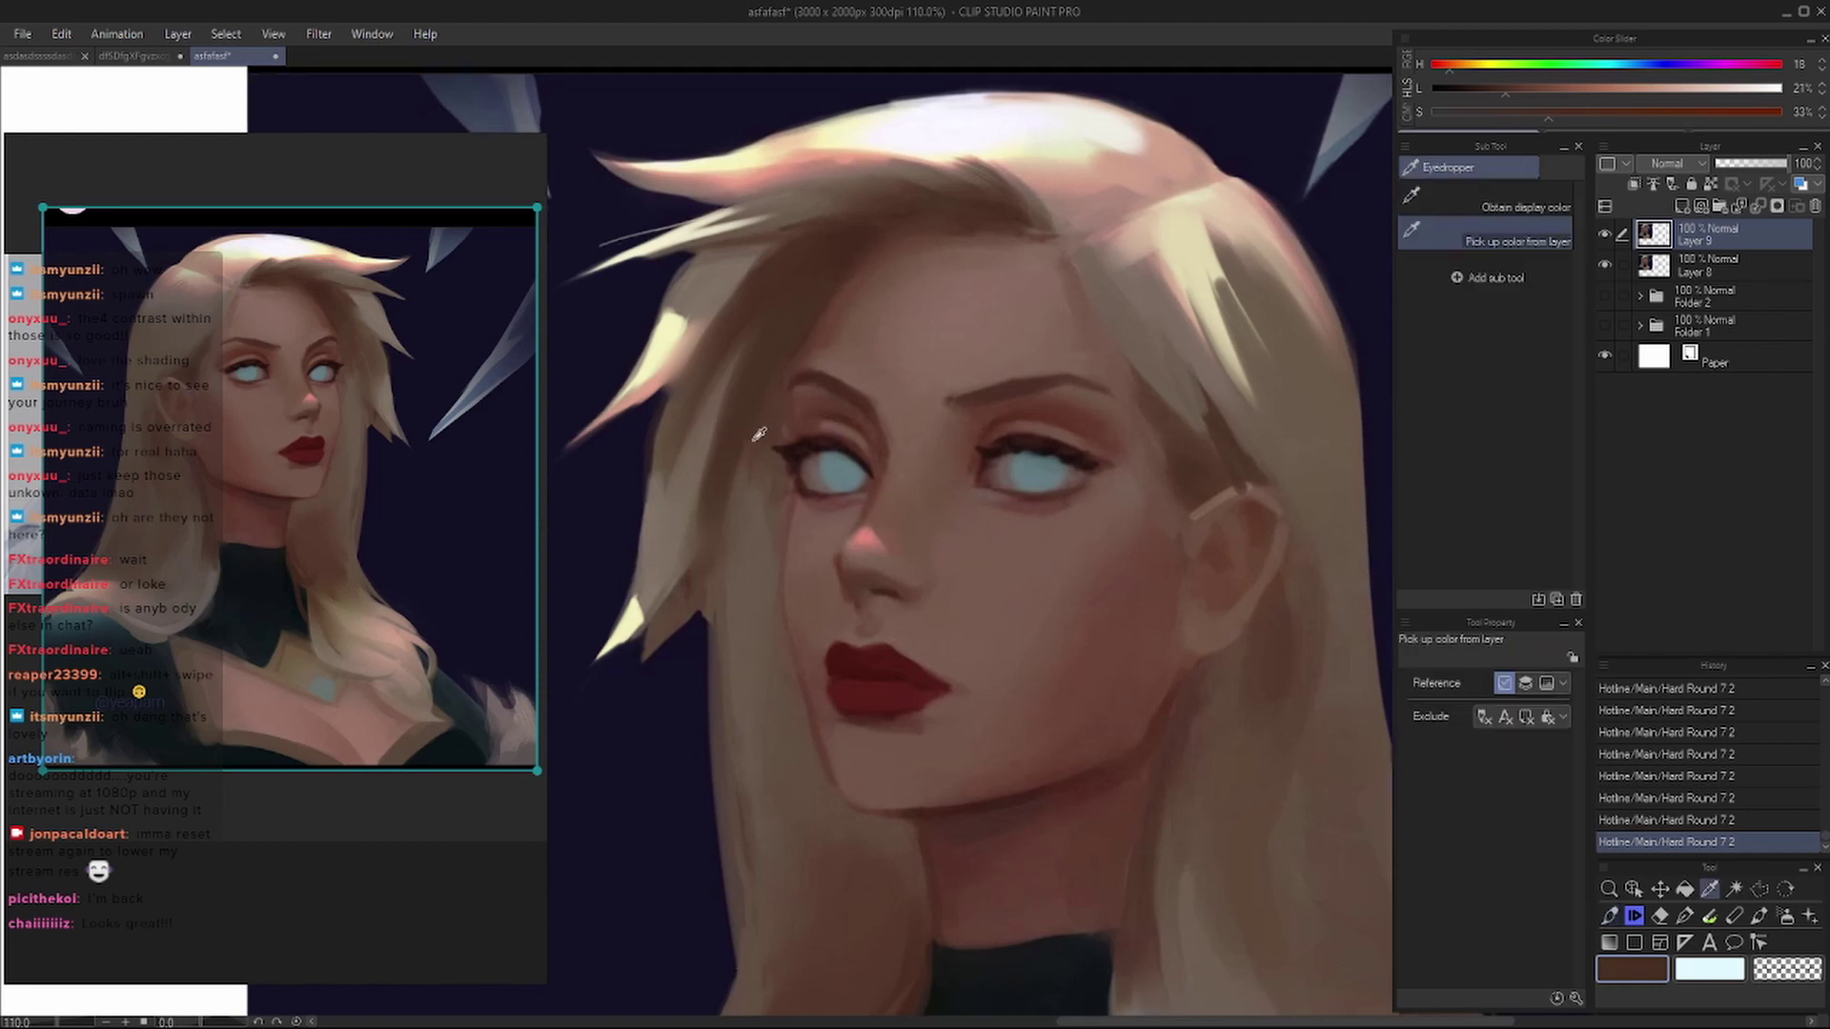
left_click(782, 386, "alt")
left_click(778, 393, "alt")
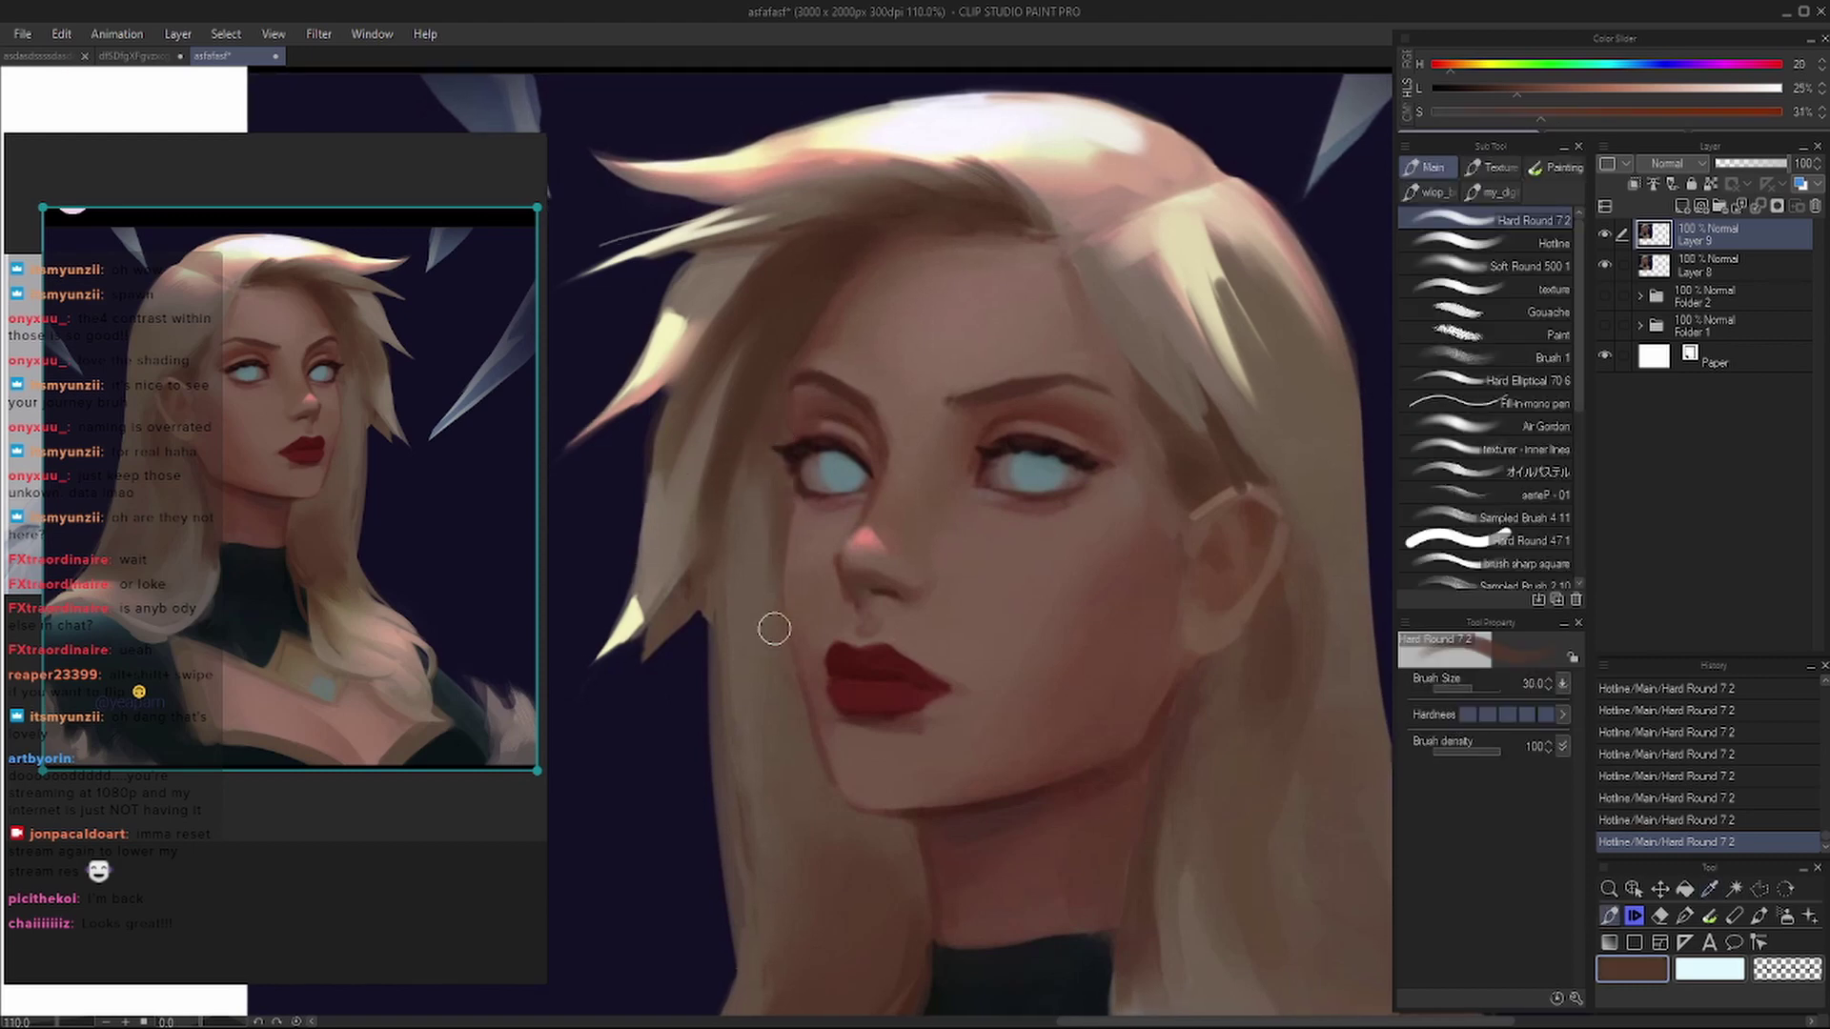
key("bracketright")
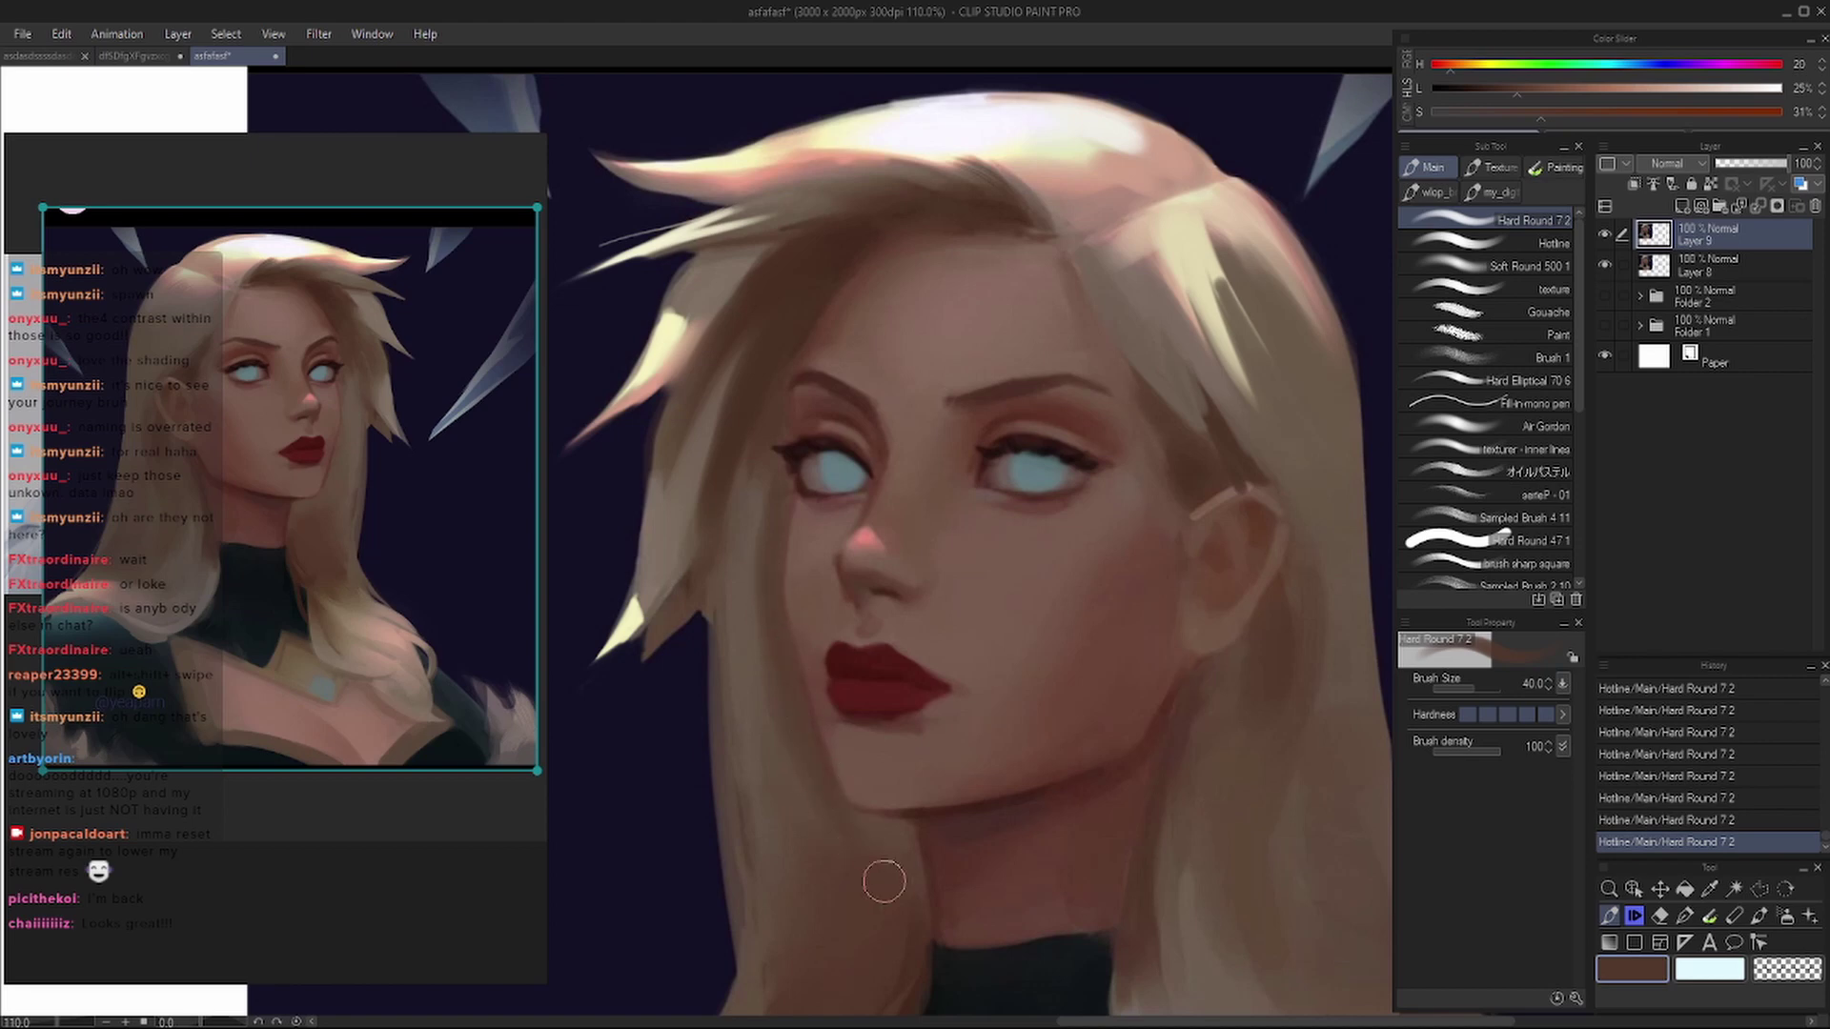
left_click_drag(887, 853, 847, 786)
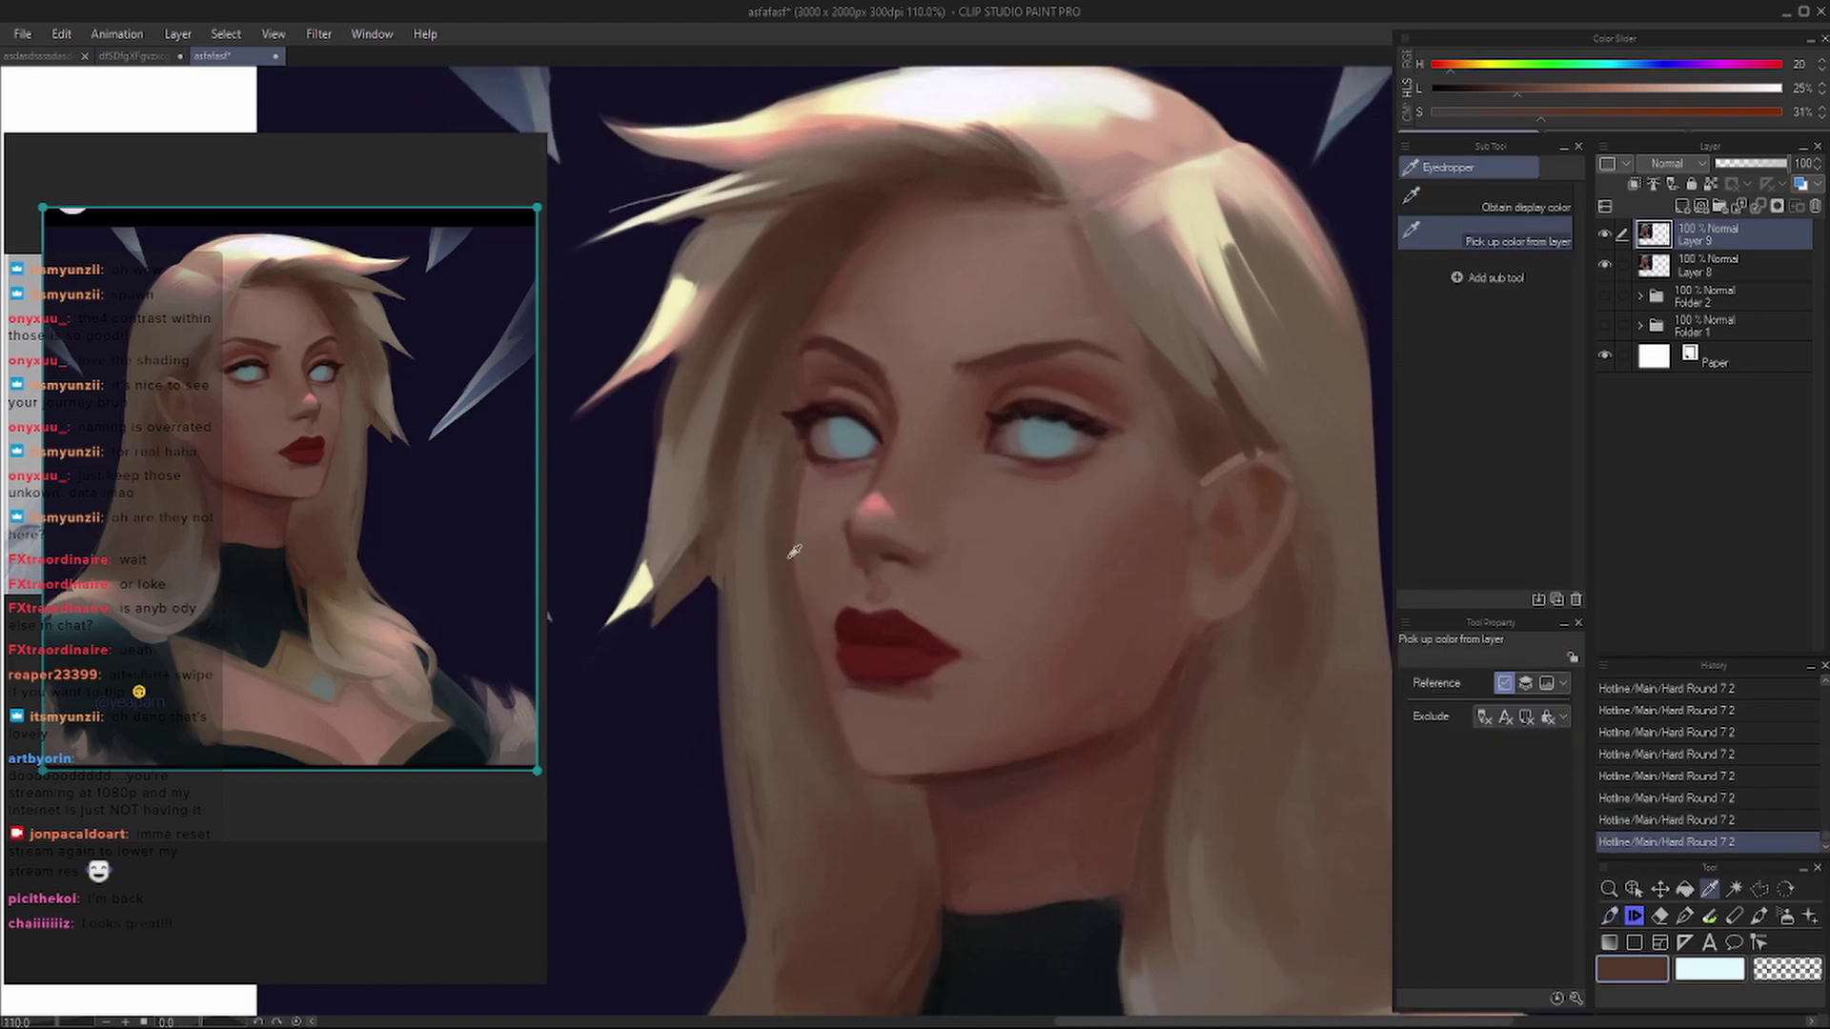
- Try brushing a sampled mid-brown along the outer edge of the long side hair at size 35, and undo the strokes
left_click(744, 724, "alt")
left_click_drag(745, 725, 744, 621)
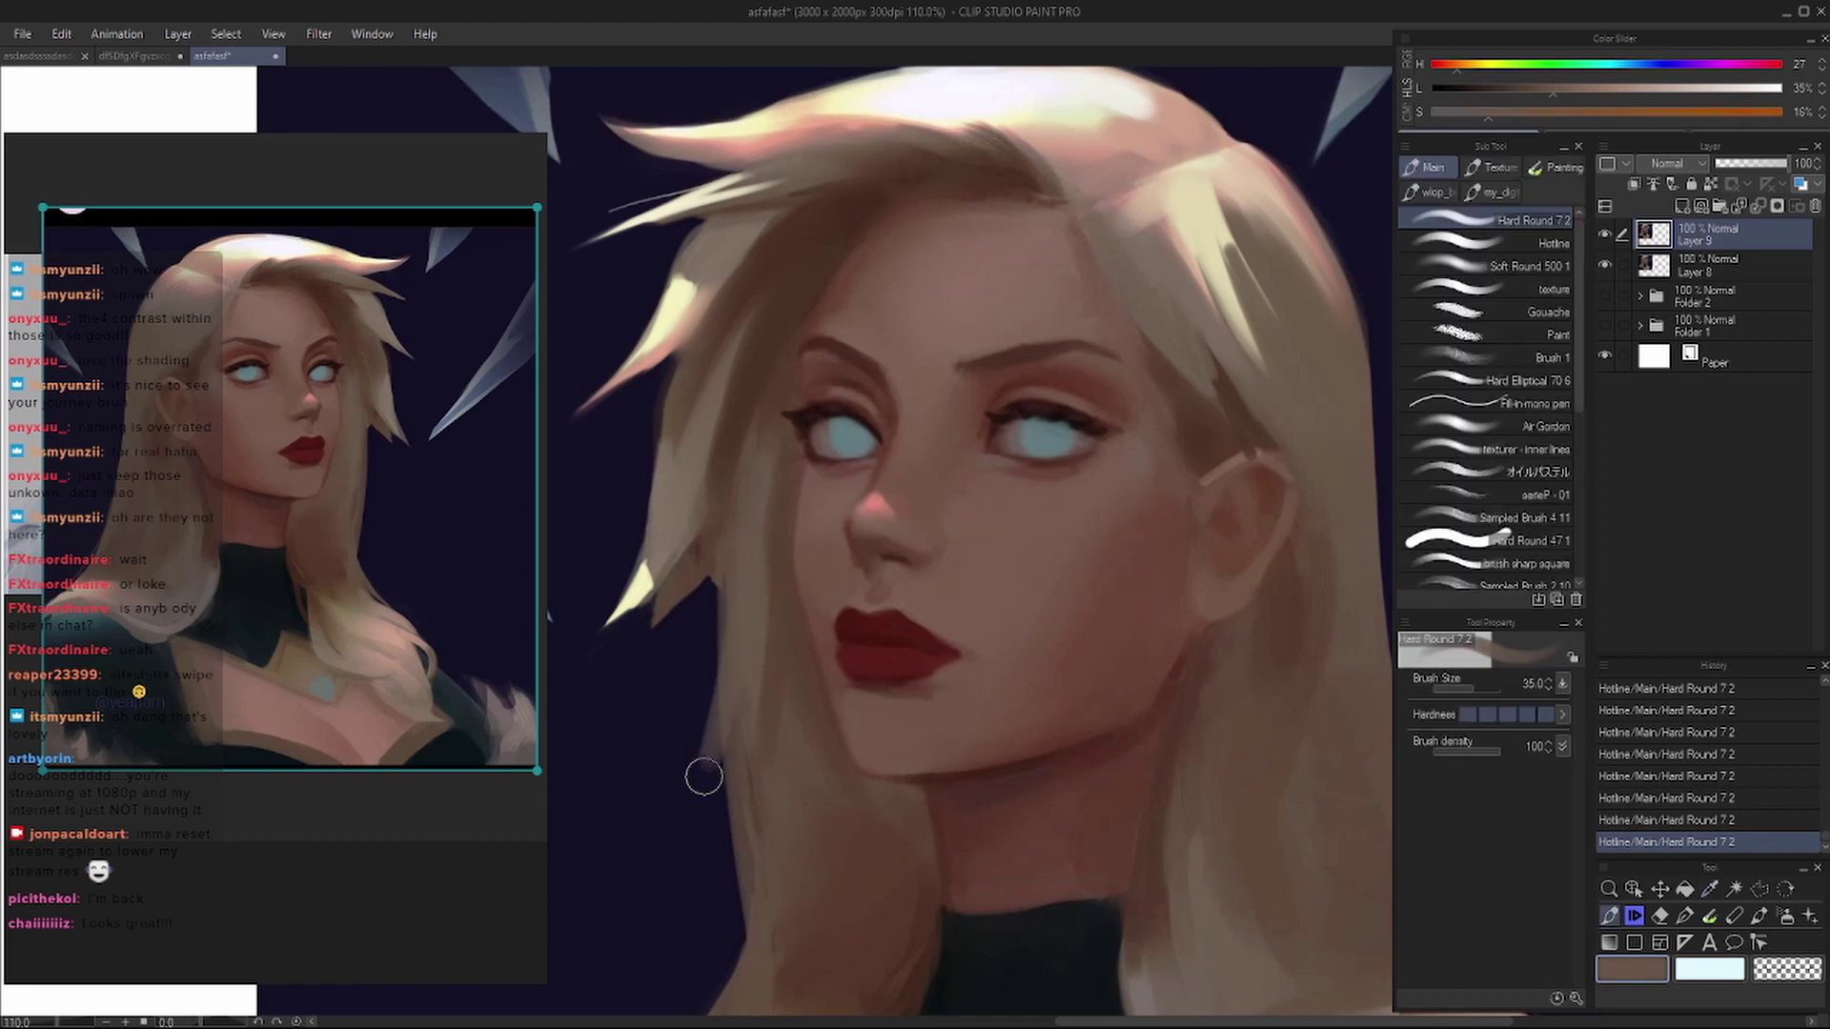
key("h")
key("ctrl+minus")
key("ctrl+z")
key("ctrl+z")
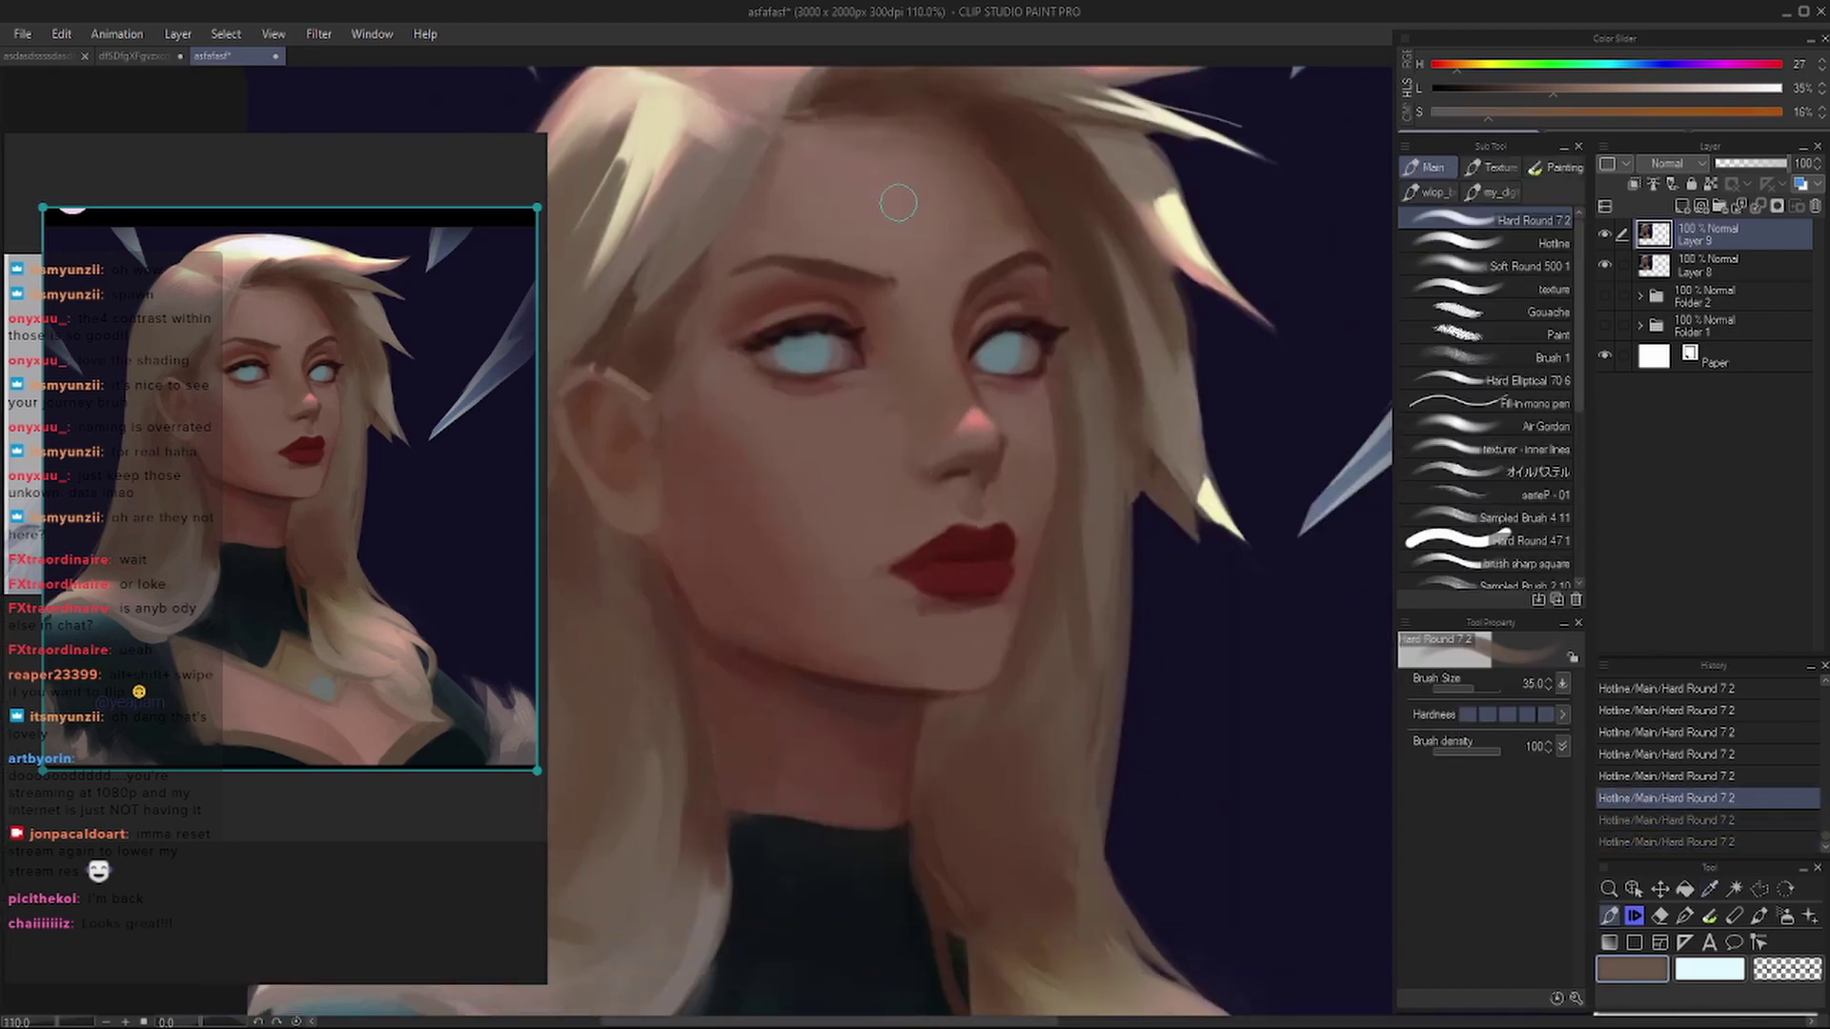
key("ctrl+minus")
scroll(914, 340, "up", 1)
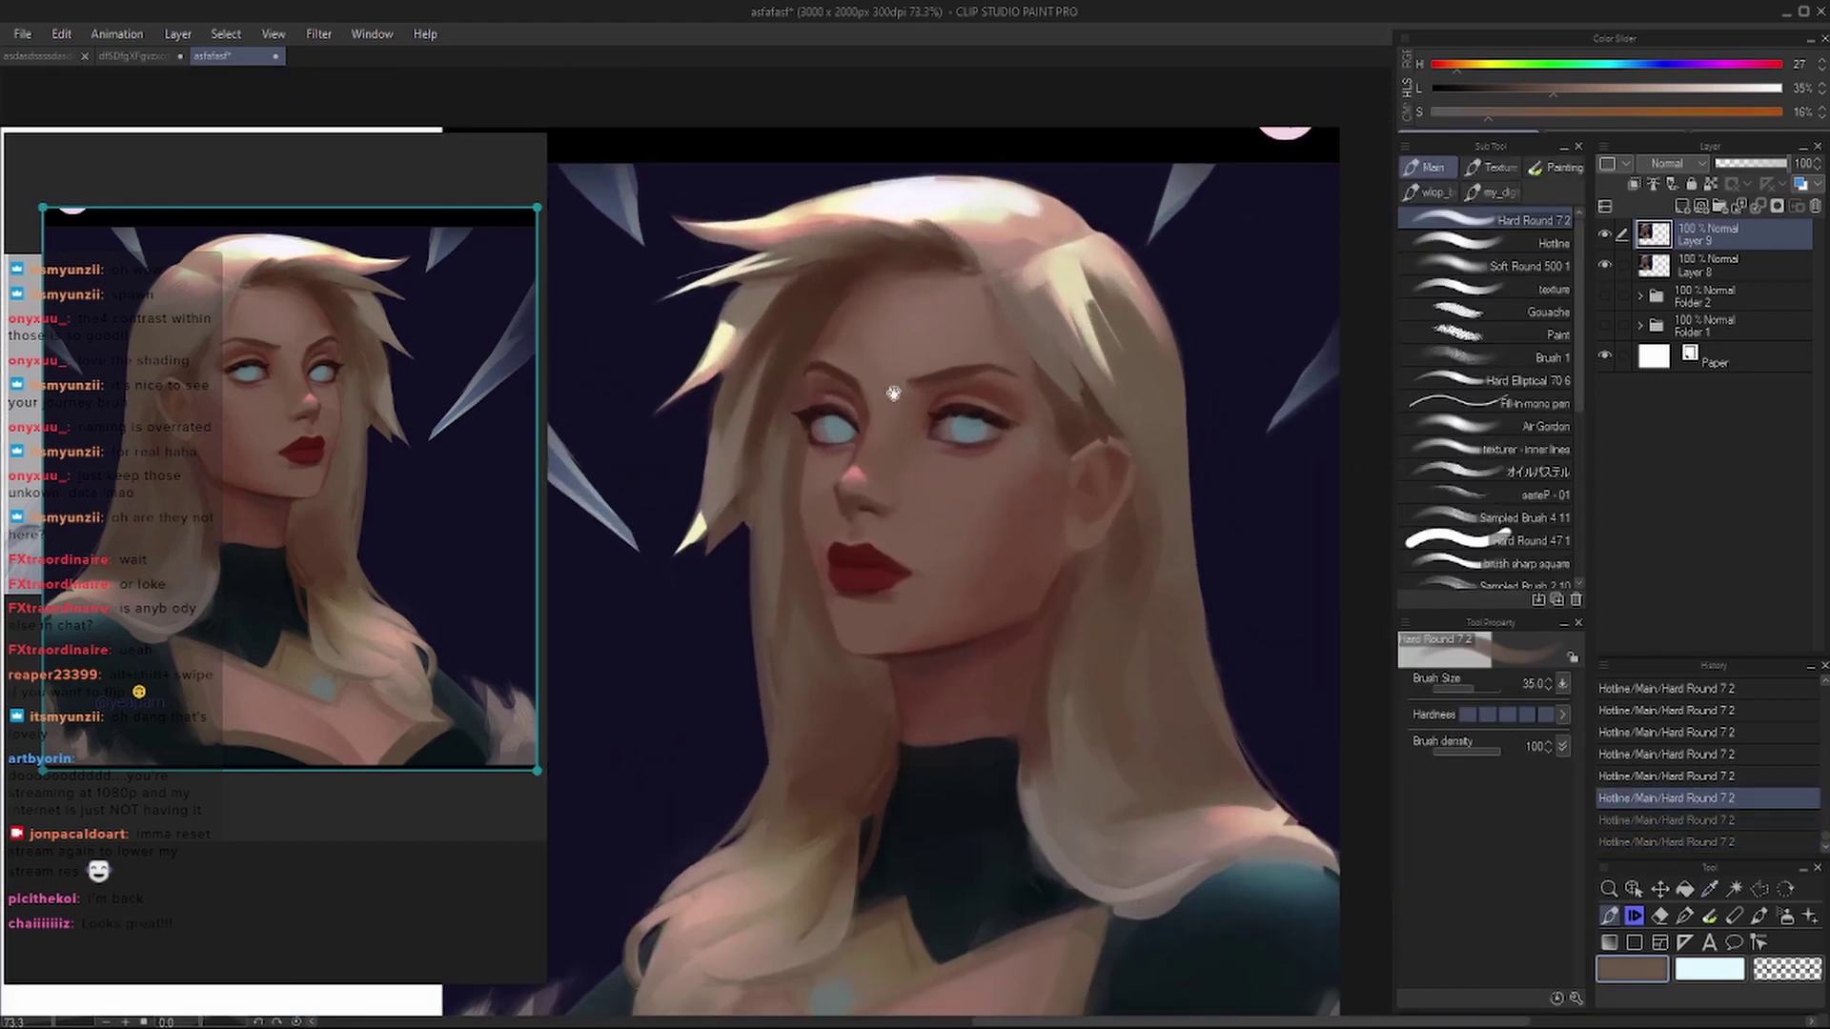
- Mark the front locks and the back hair mass with loose circling strokes, undoing each marker
left_click_drag(893, 393, 862, 360)
left_click_drag(768, 173, 620, 534)
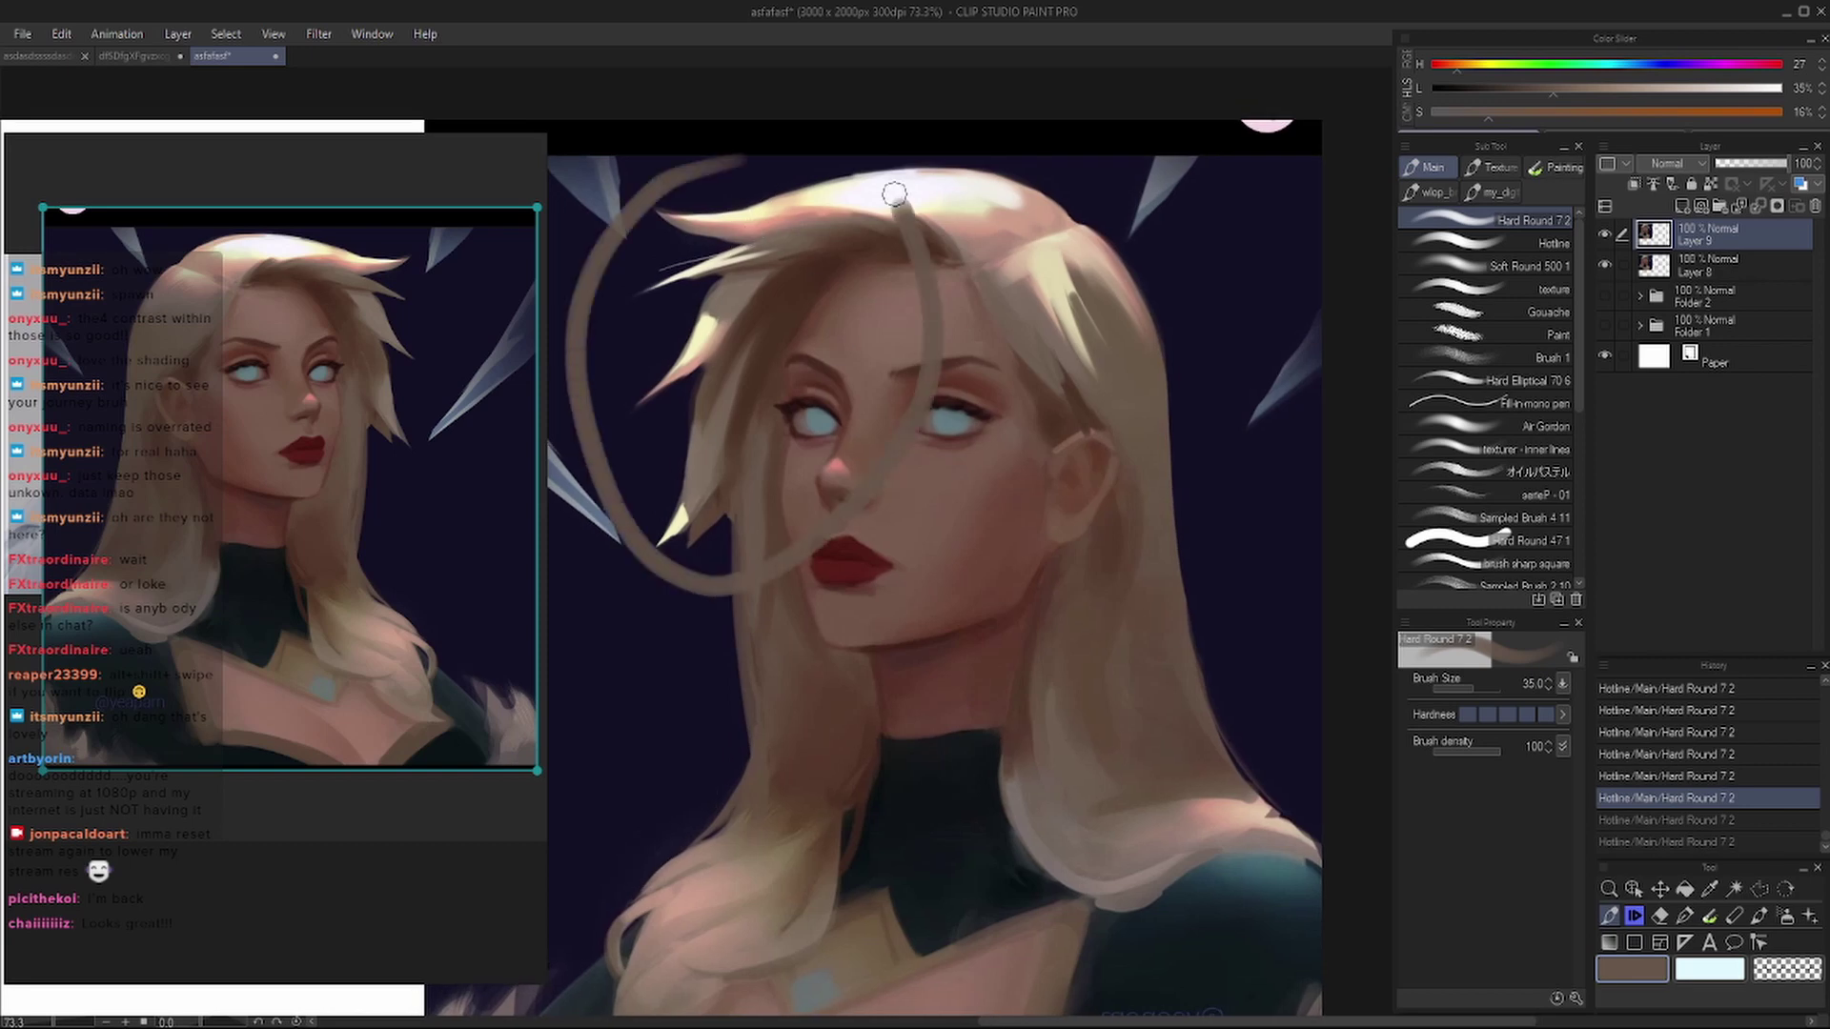
key("ctrl+z")
left_click_drag(1120, 250, 1235, 774)
key("ctrl+z")
mouse_move(830, 129)
left_mouse_down()
mouse_move(725, 172)
mouse_move(620, 534)
mouse_move(601, 285)
left_mouse_up()
key("ctrl+z")
mouse_move(1158, 262)
left_mouse_down()
mouse_move(1037, 341)
mouse_move(1096, 429)
left_mouse_up()
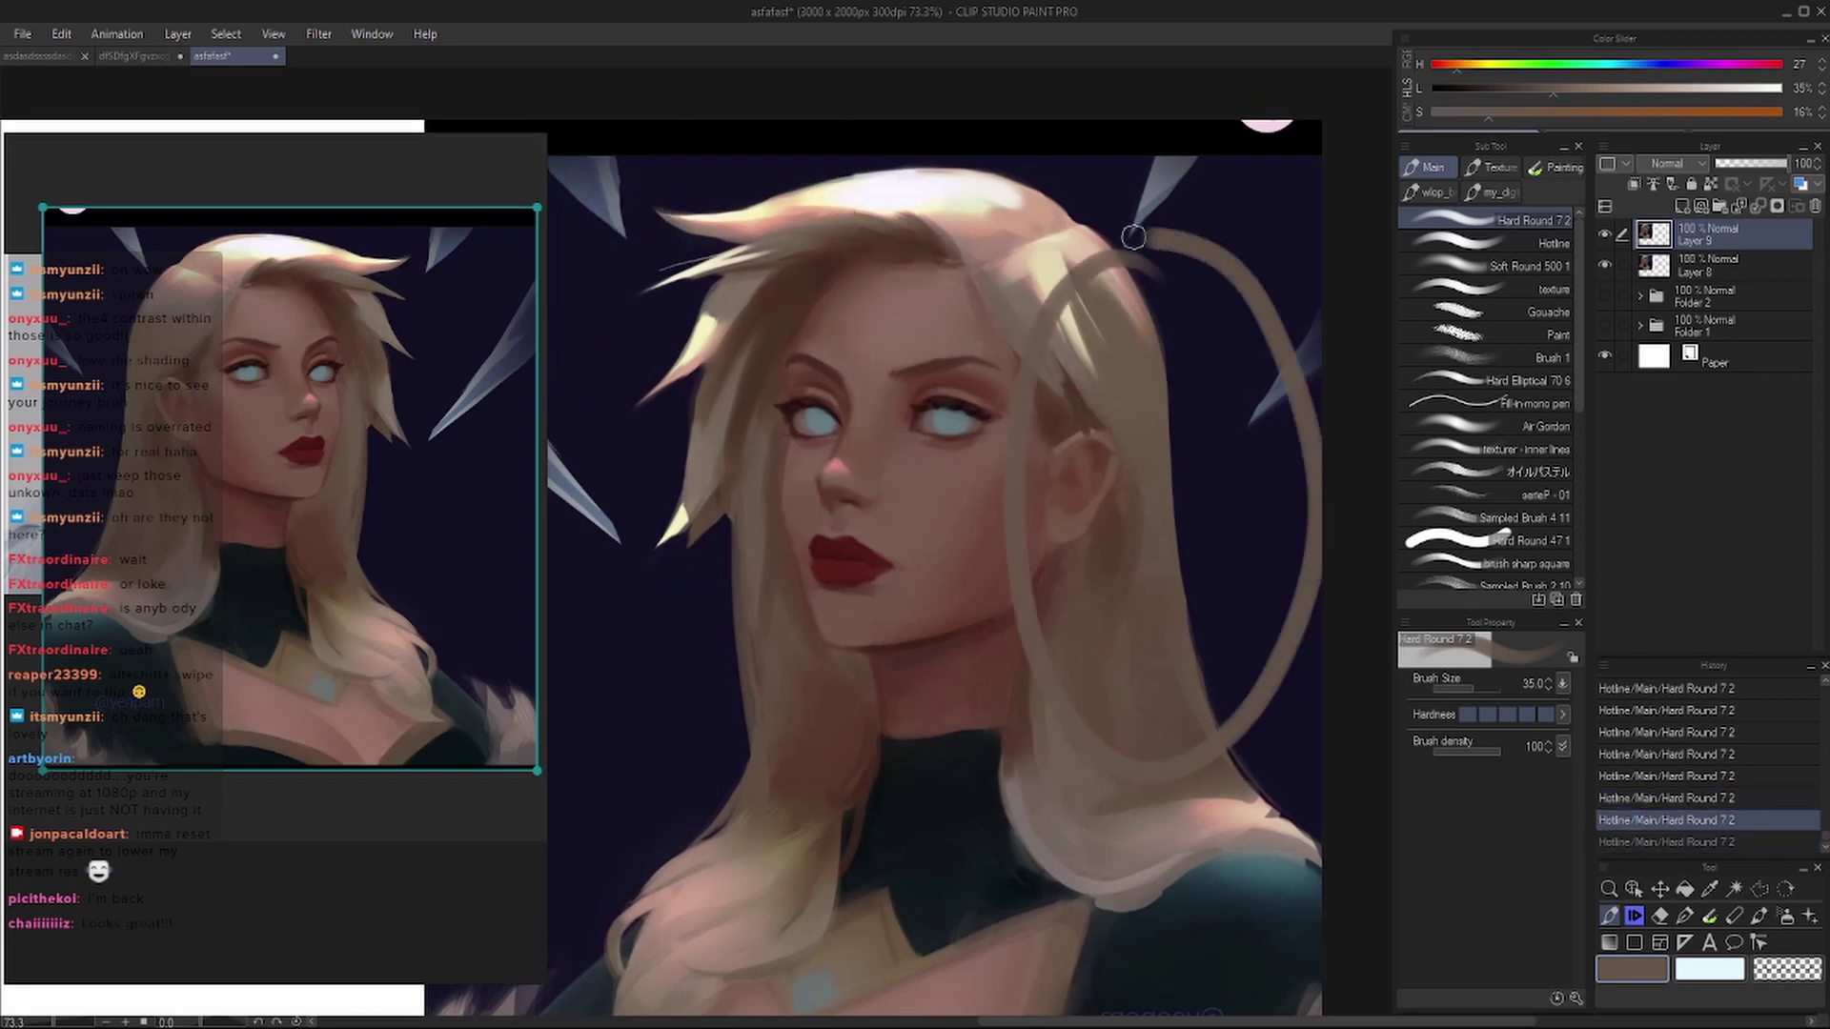
key("ctrl+z")
left_click_drag(1009, 483, 923, 420)
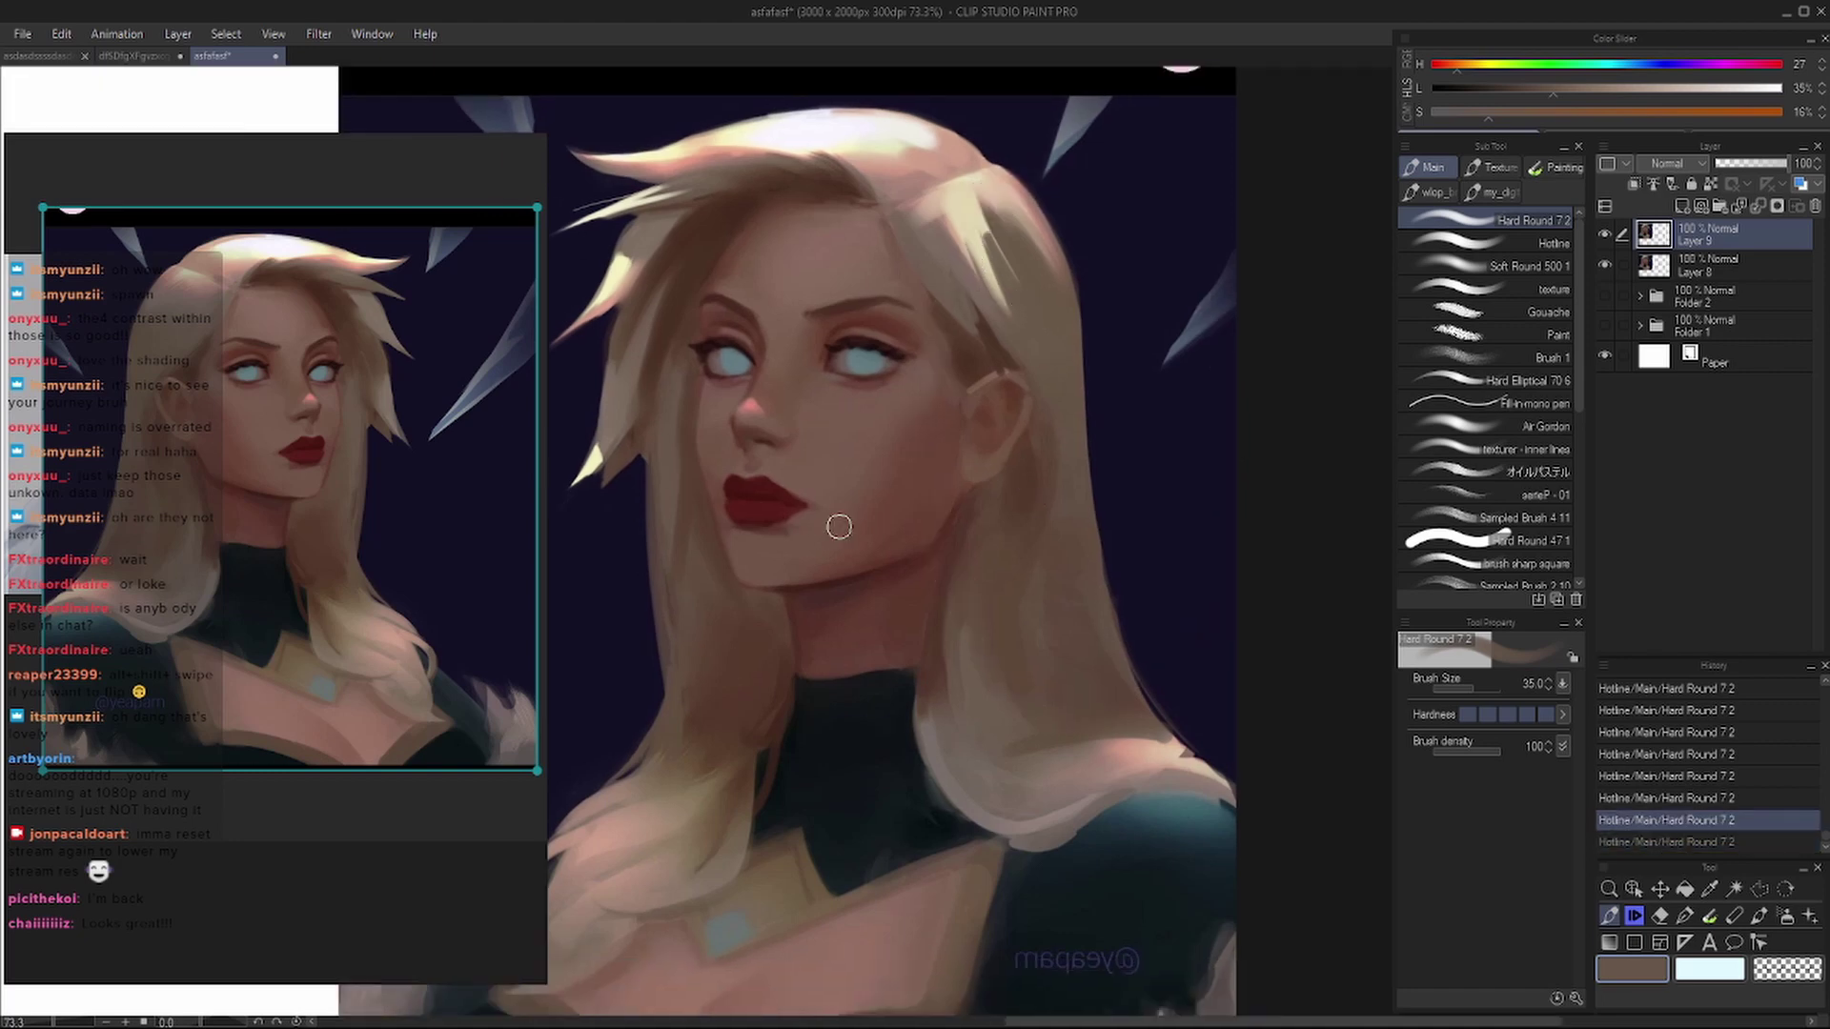
left_click_drag(838, 526, 876, 521)
left_click_drag(1135, 222, 1157, 654)
left_click_drag(1106, 235, 1139, 216)
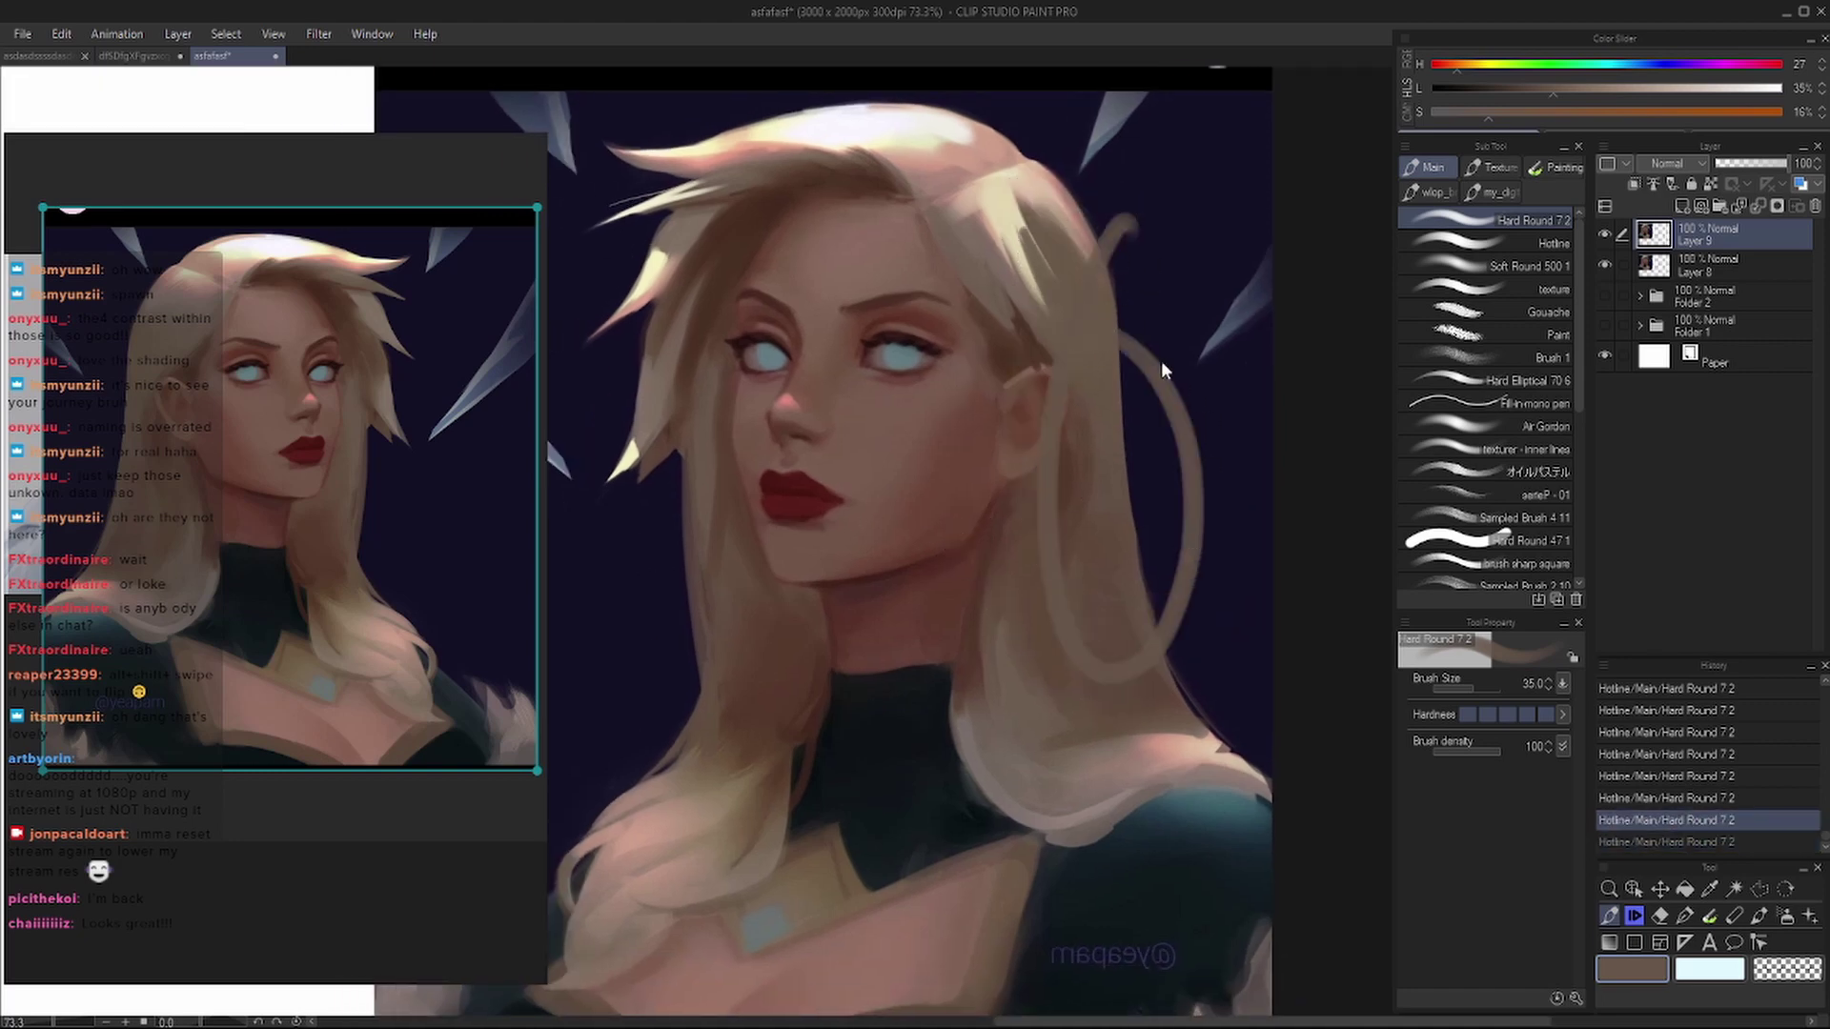
key("ctrl+z")
left_click_drag(896, 541, 983, 562)
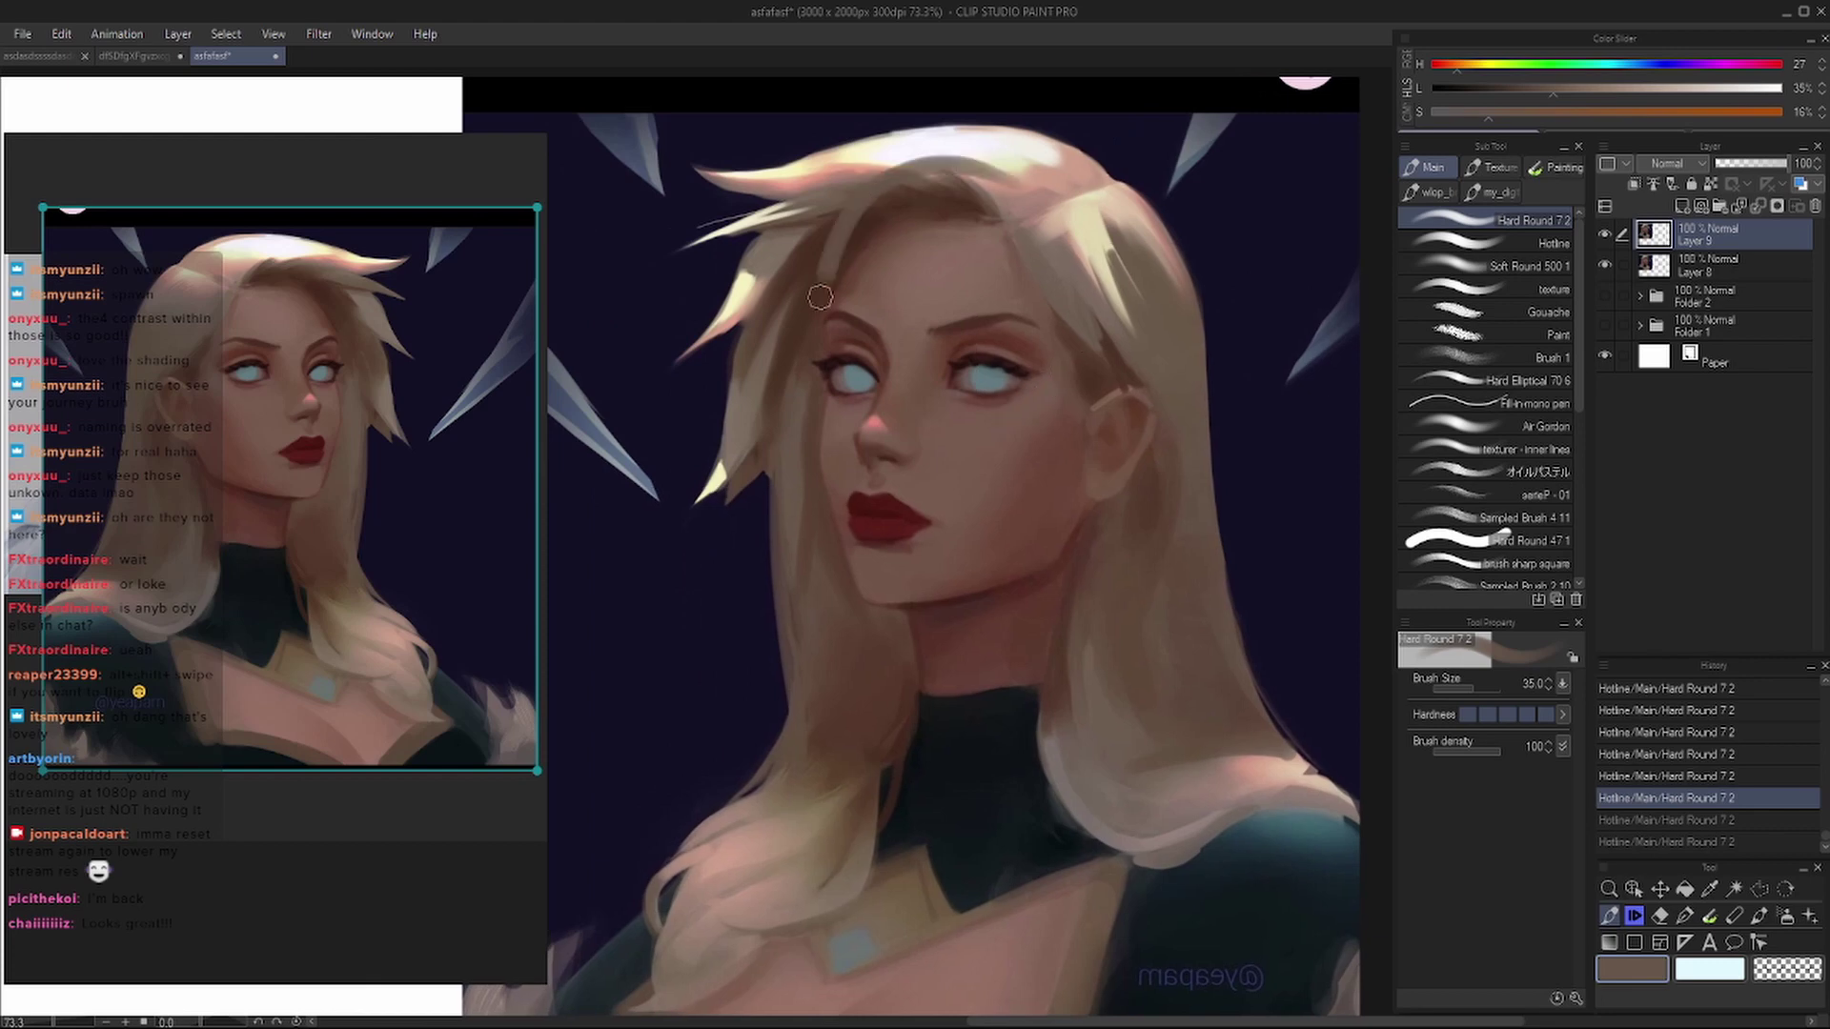
key("ctrl+y")
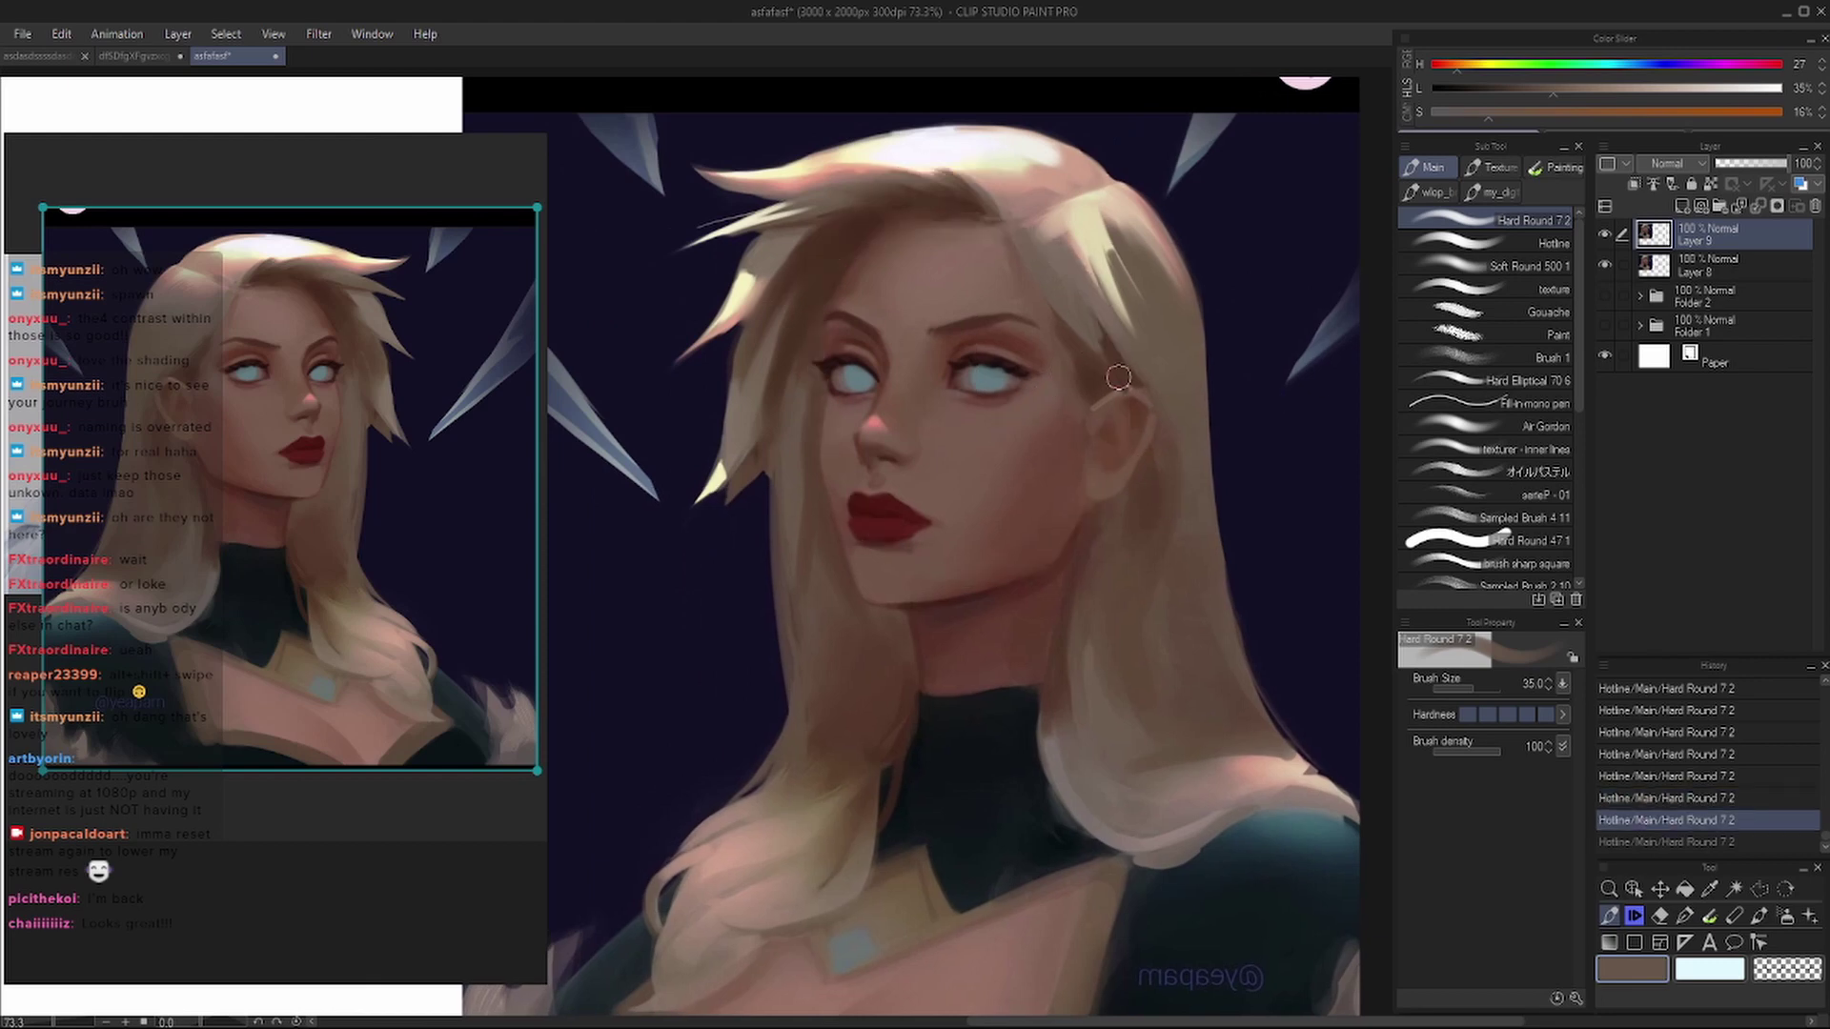
- Brush brown sampled from the hair into the strands behind and below the ear at size 35
left_click_drag(1204, 399, 1172, 379)
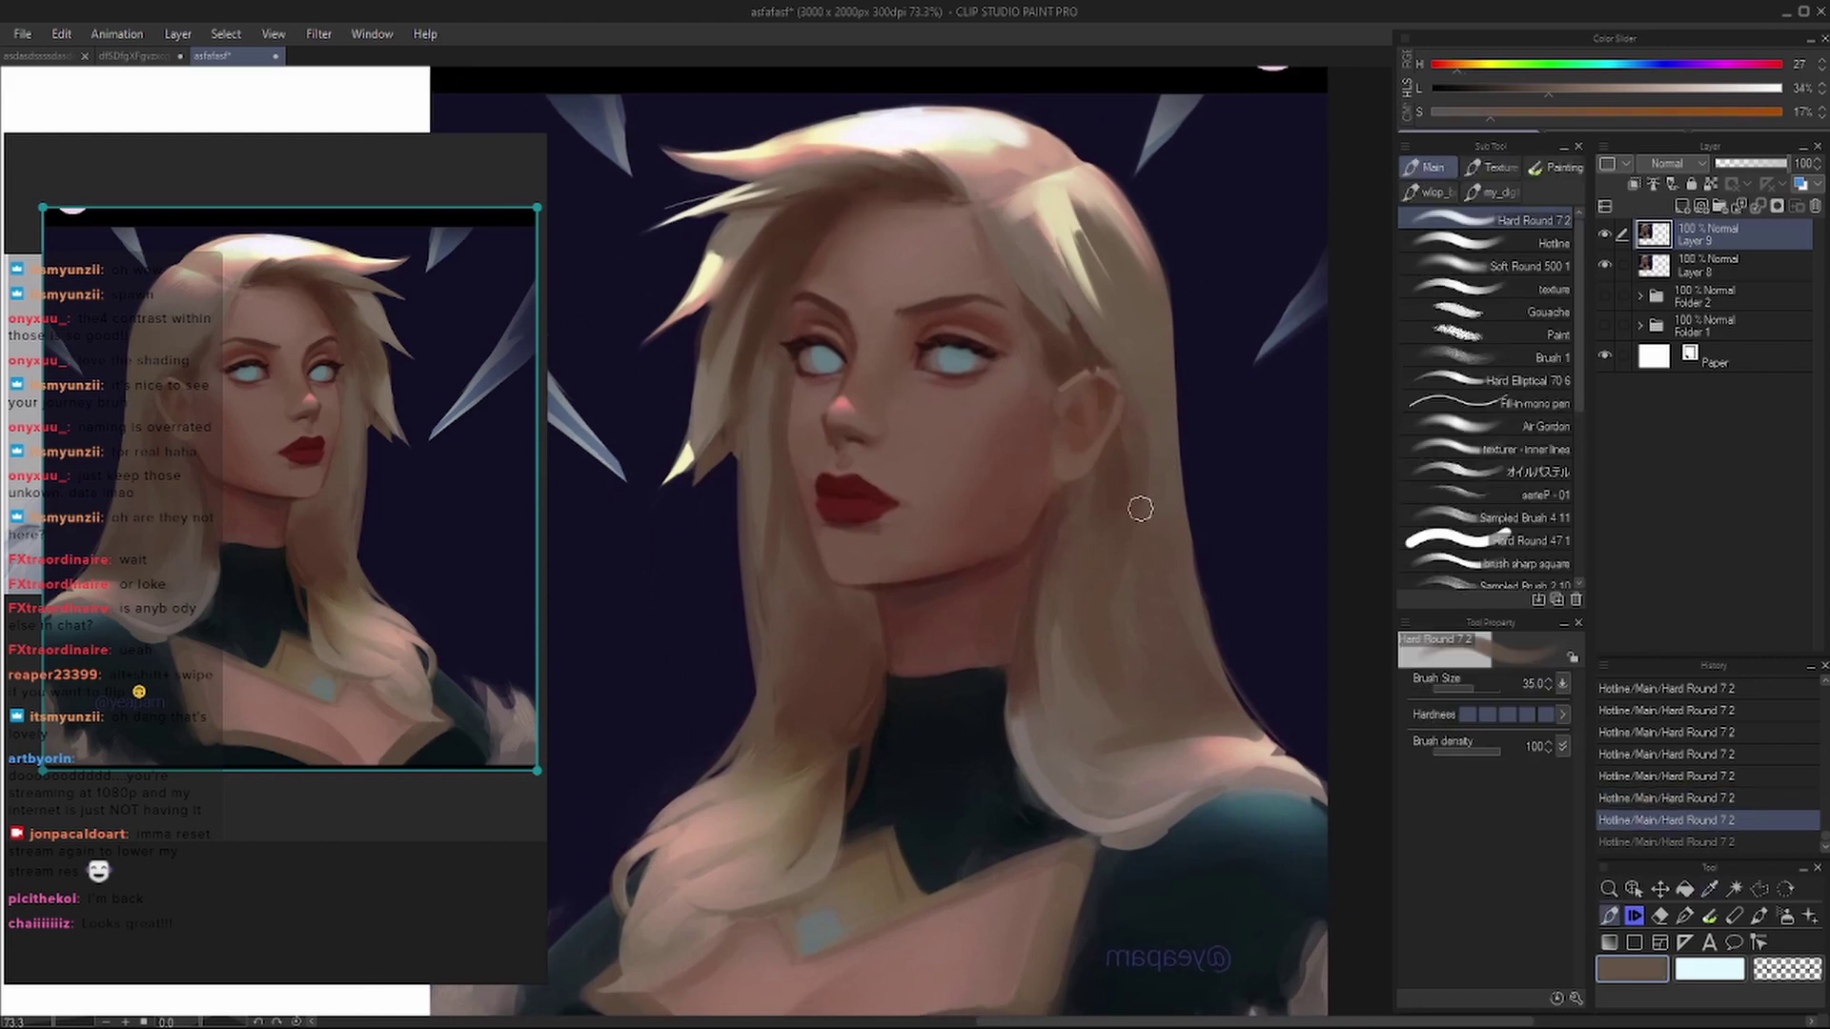
left_click(1151, 490, "alt")
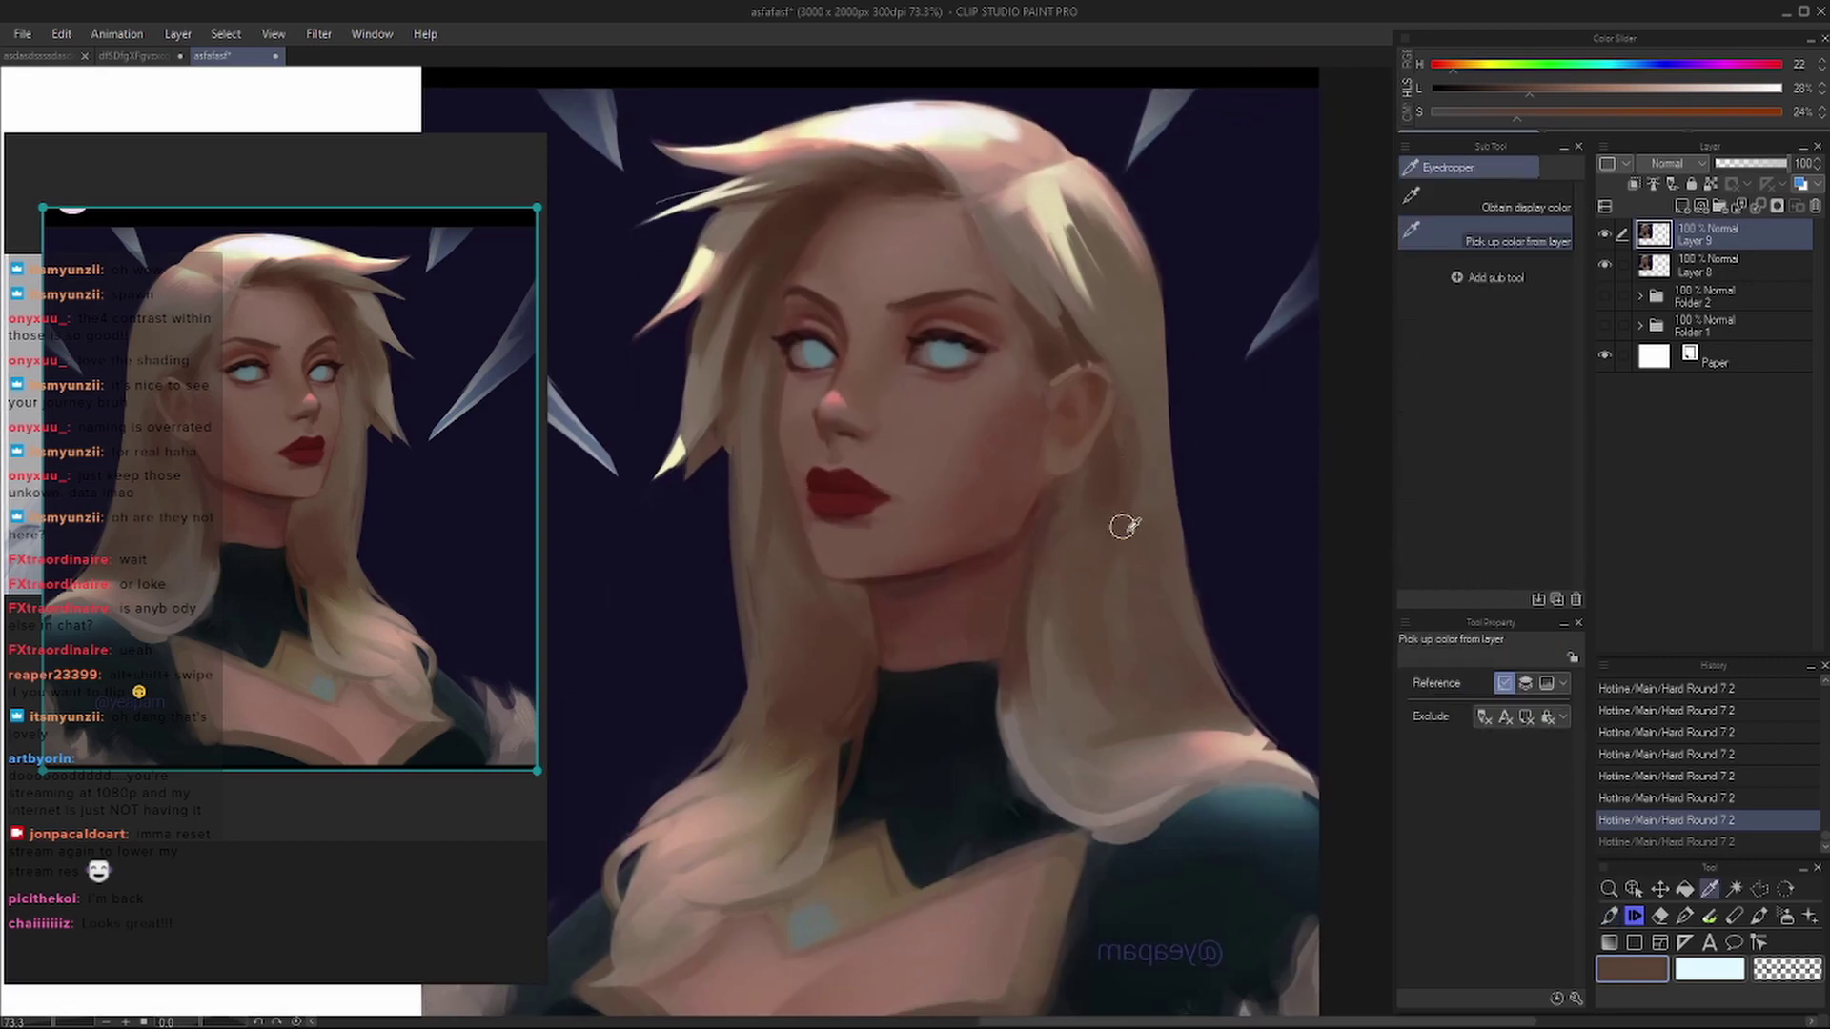
left_click(1128, 515, "alt")
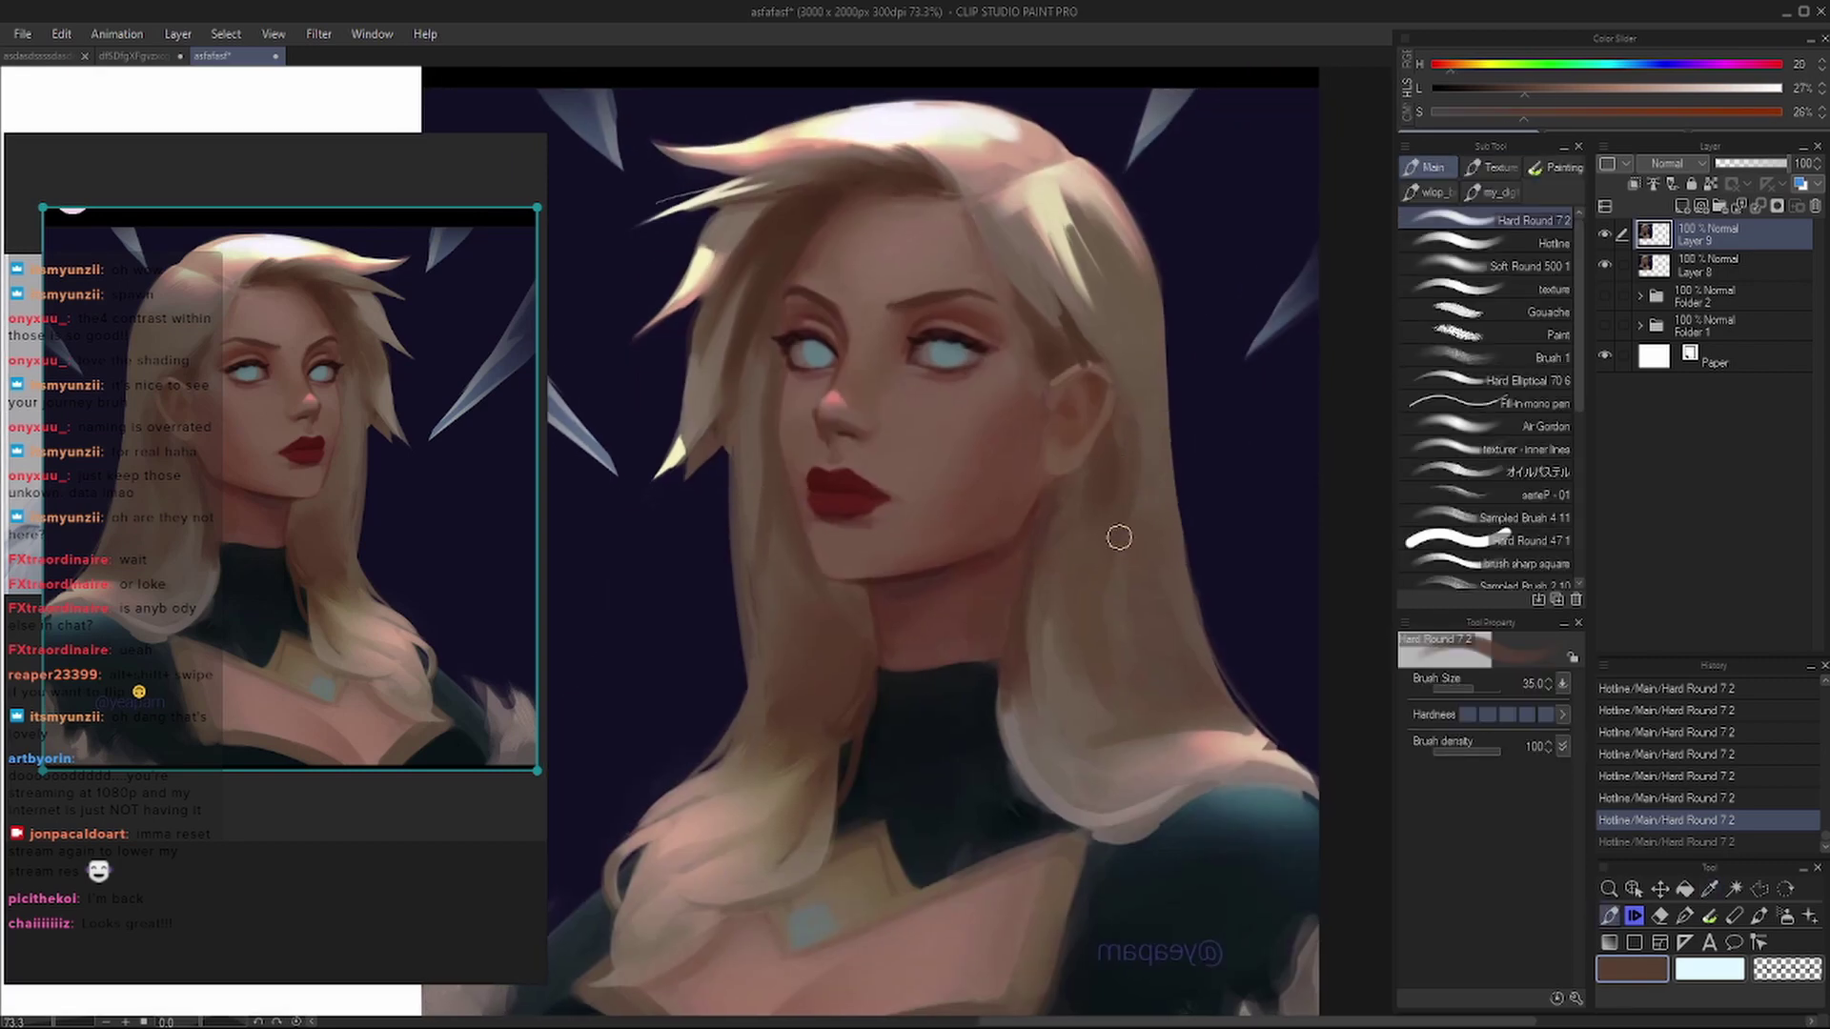
left_click_drag(1135, 498, 1130, 574)
left_click(1139, 476, "alt")
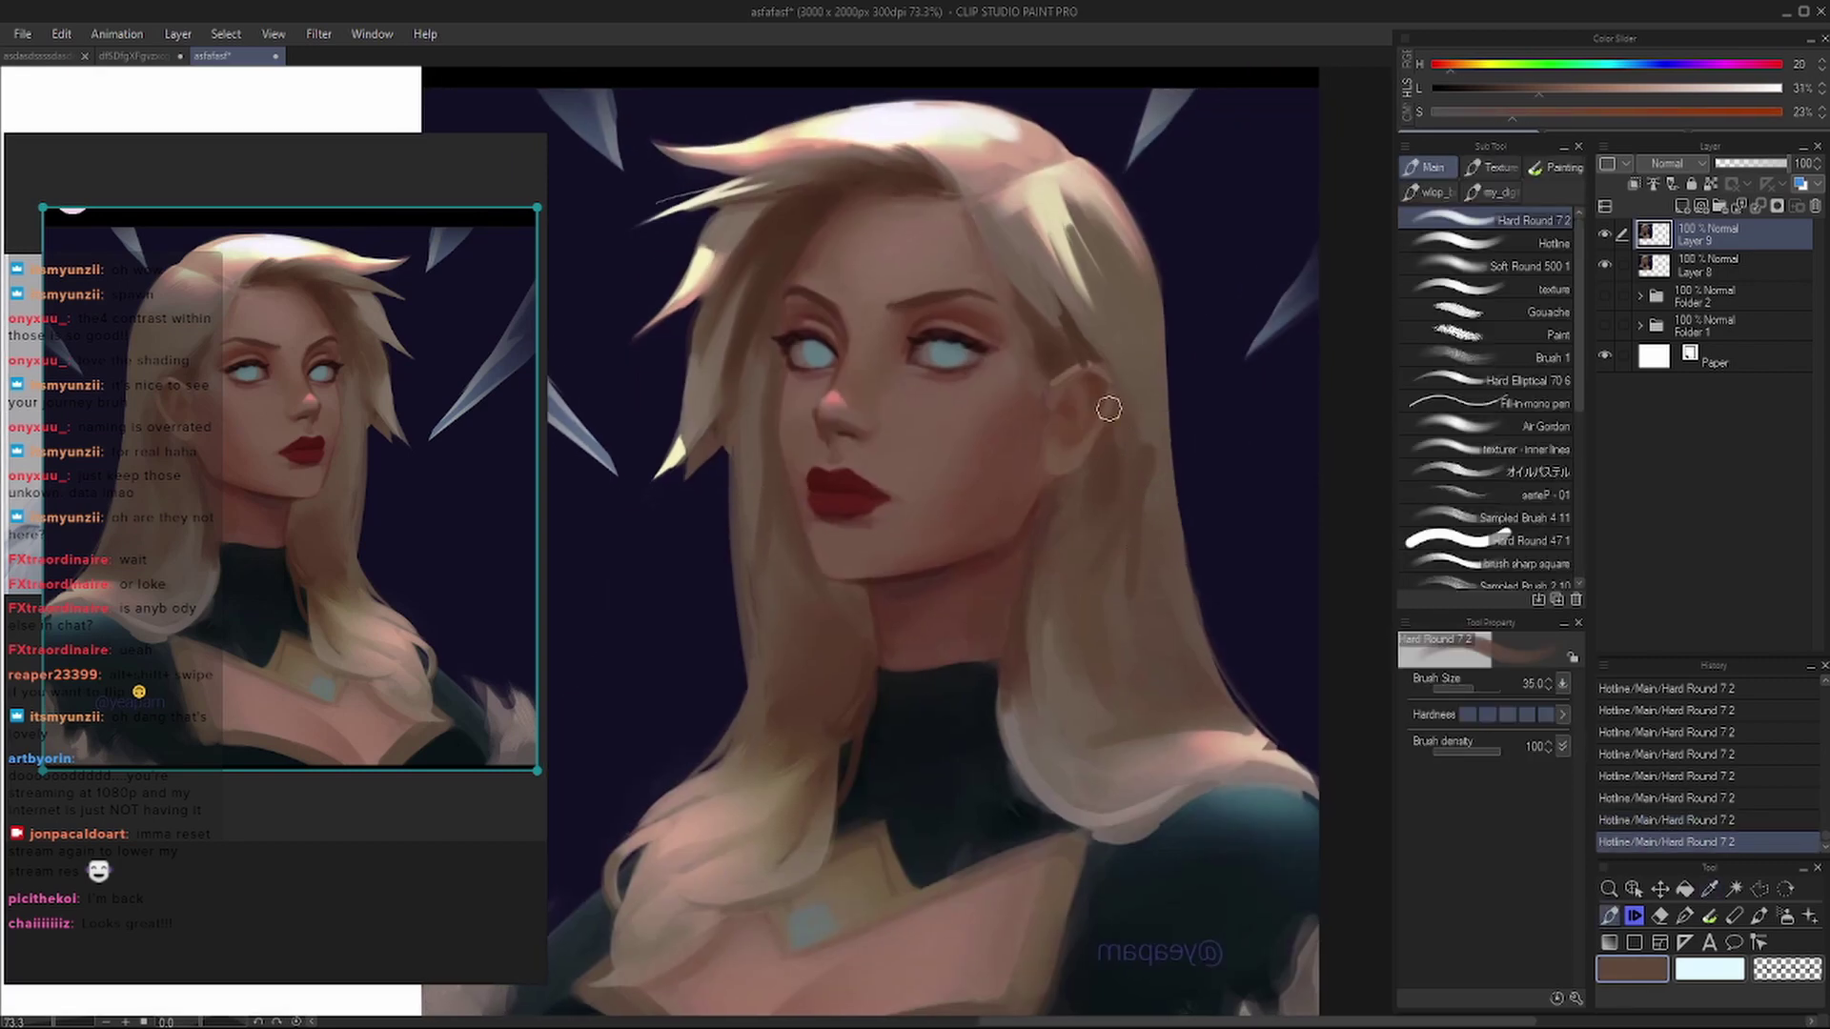
- Darken the hair around the top of the ear with sampled reddish brown at size 25
left_click(1128, 438, "alt")
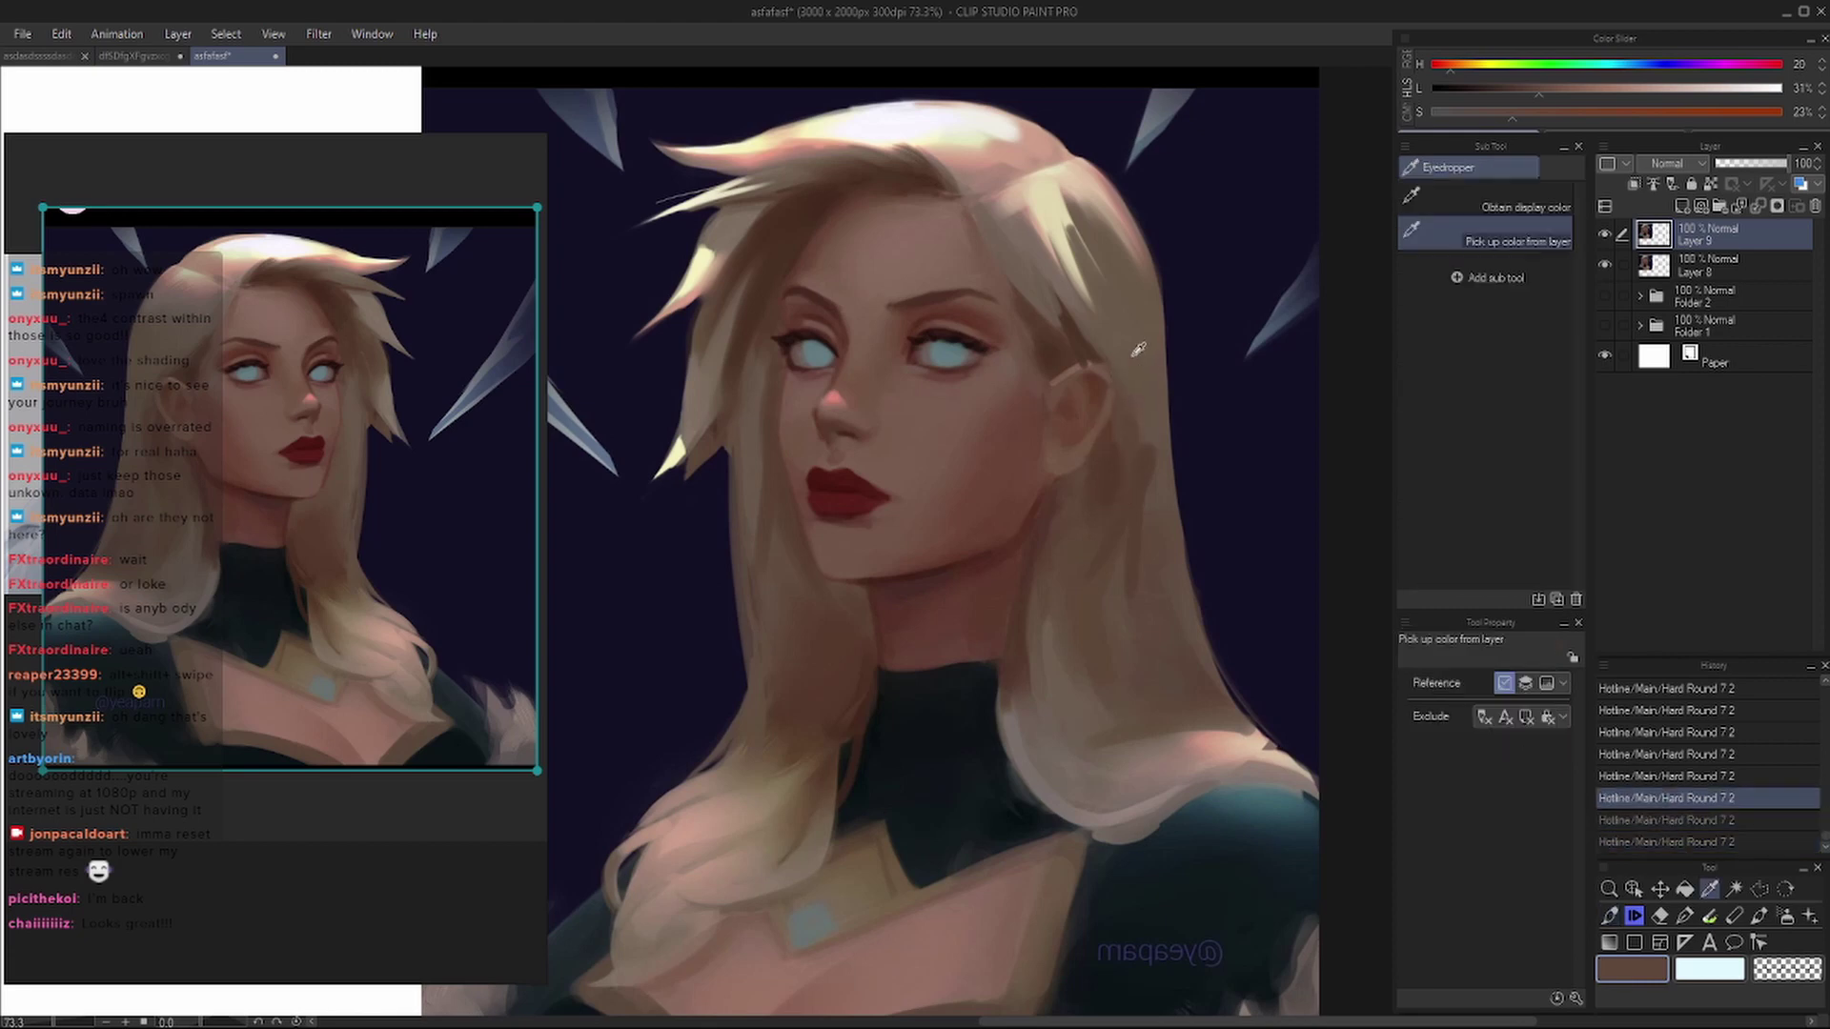
left_click(1127, 436, "alt")
left_click(1063, 386, "alt")
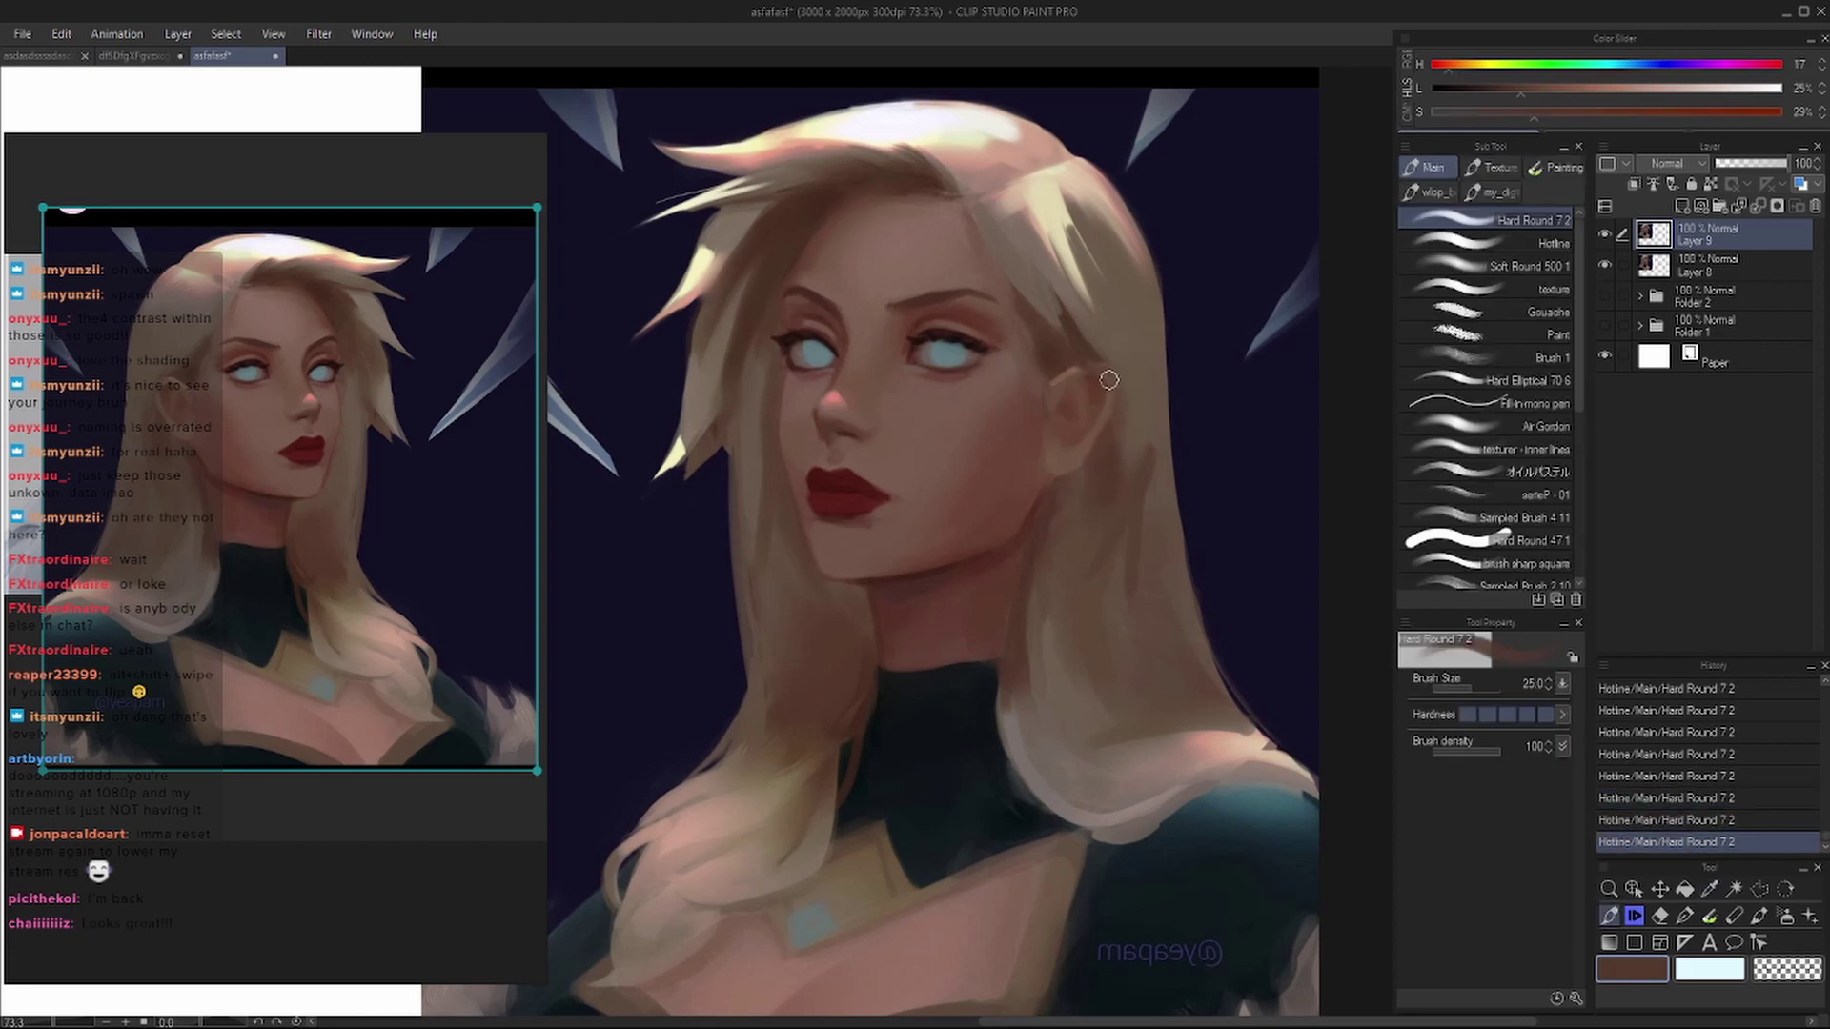
mouse_move(1109, 380)
left_mouse_down()
mouse_move(1071, 354)
mouse_move(1115, 379)
left_mouse_up()
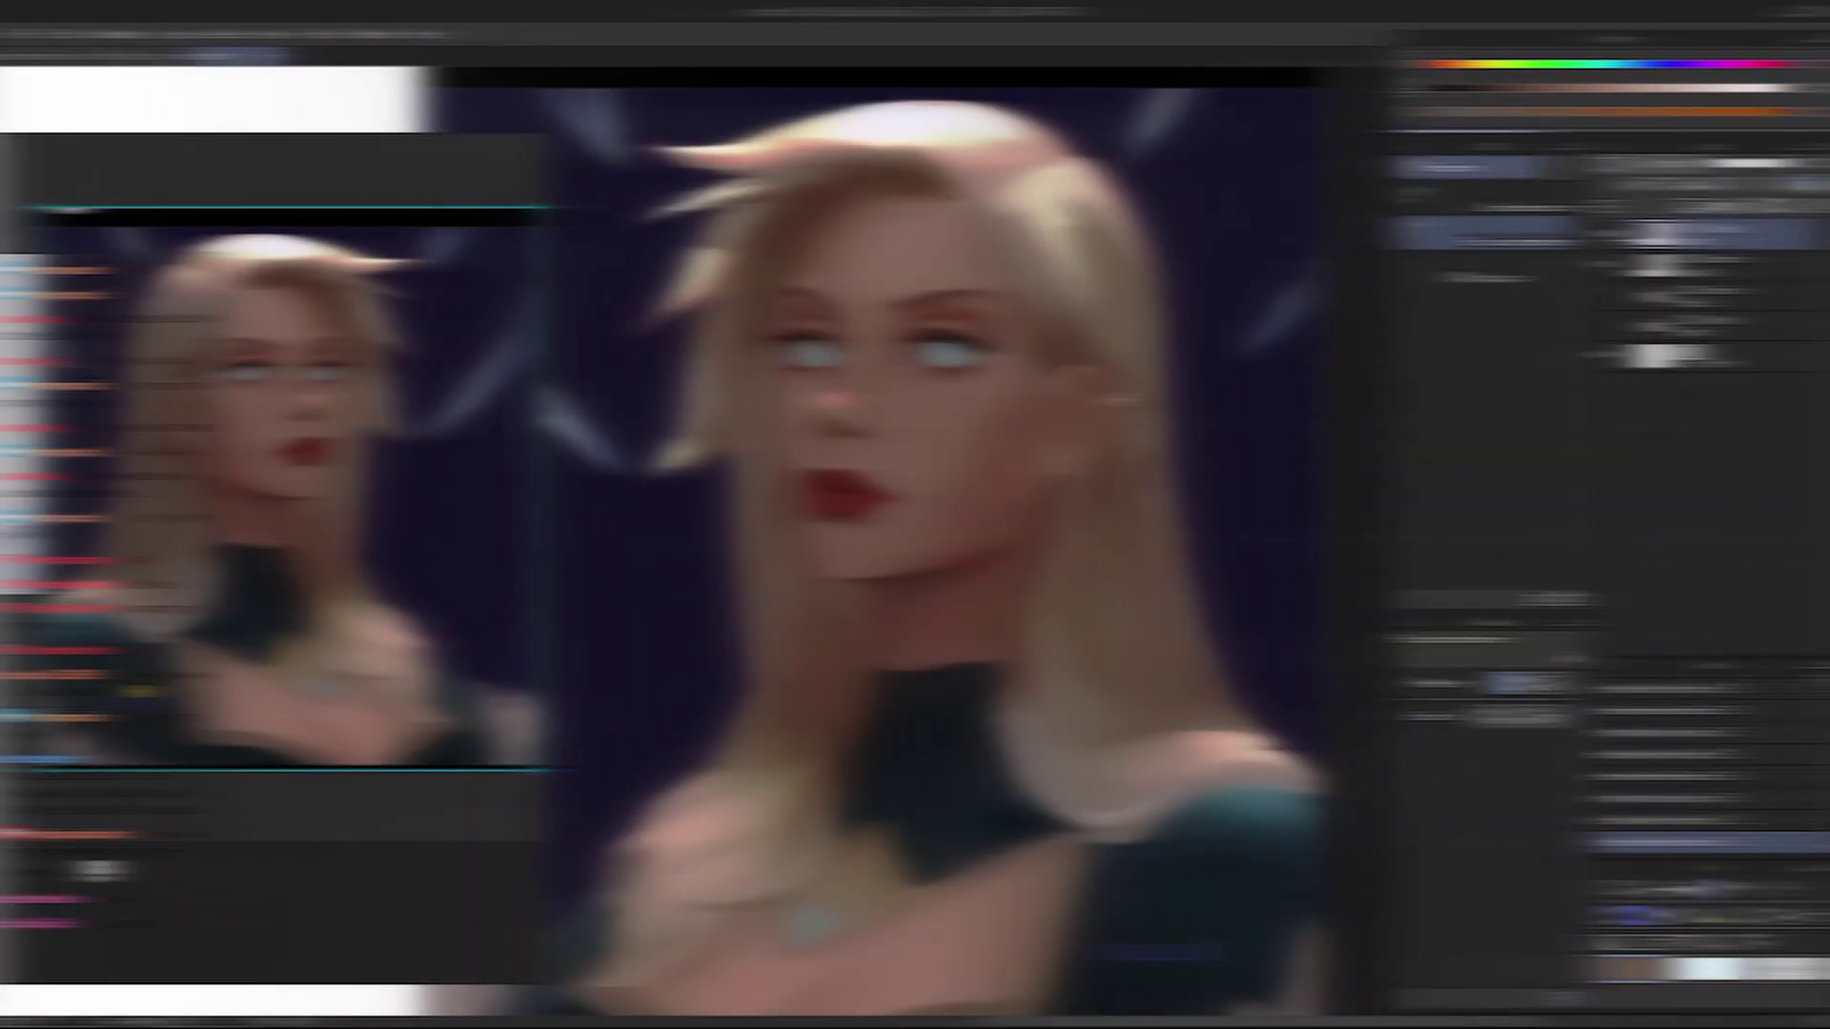
left_click(1134, 391, "alt")
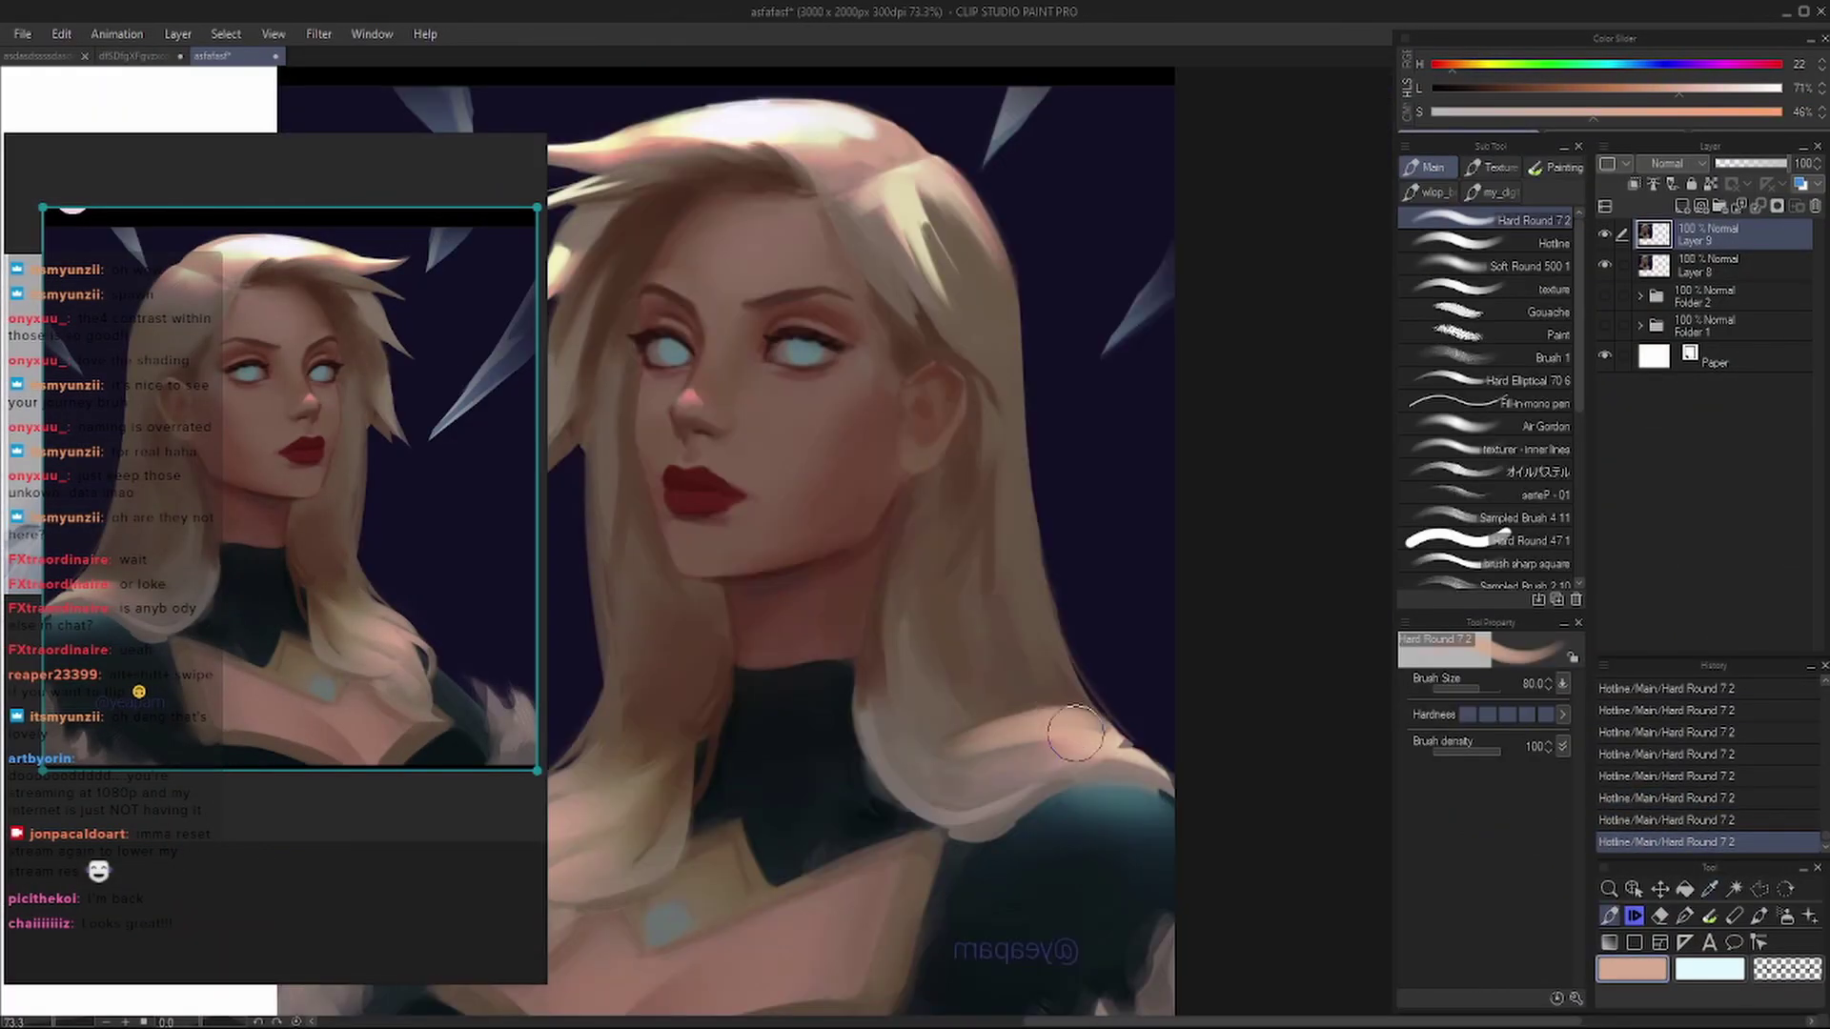
- Paint peach highlight strands into the hair resting on the shoulder, reducing the brush from size 80 to 30, with the canvas view mirrored
left_click(1001, 744, "alt")
left_click_drag(944, 724, 1039, 791)
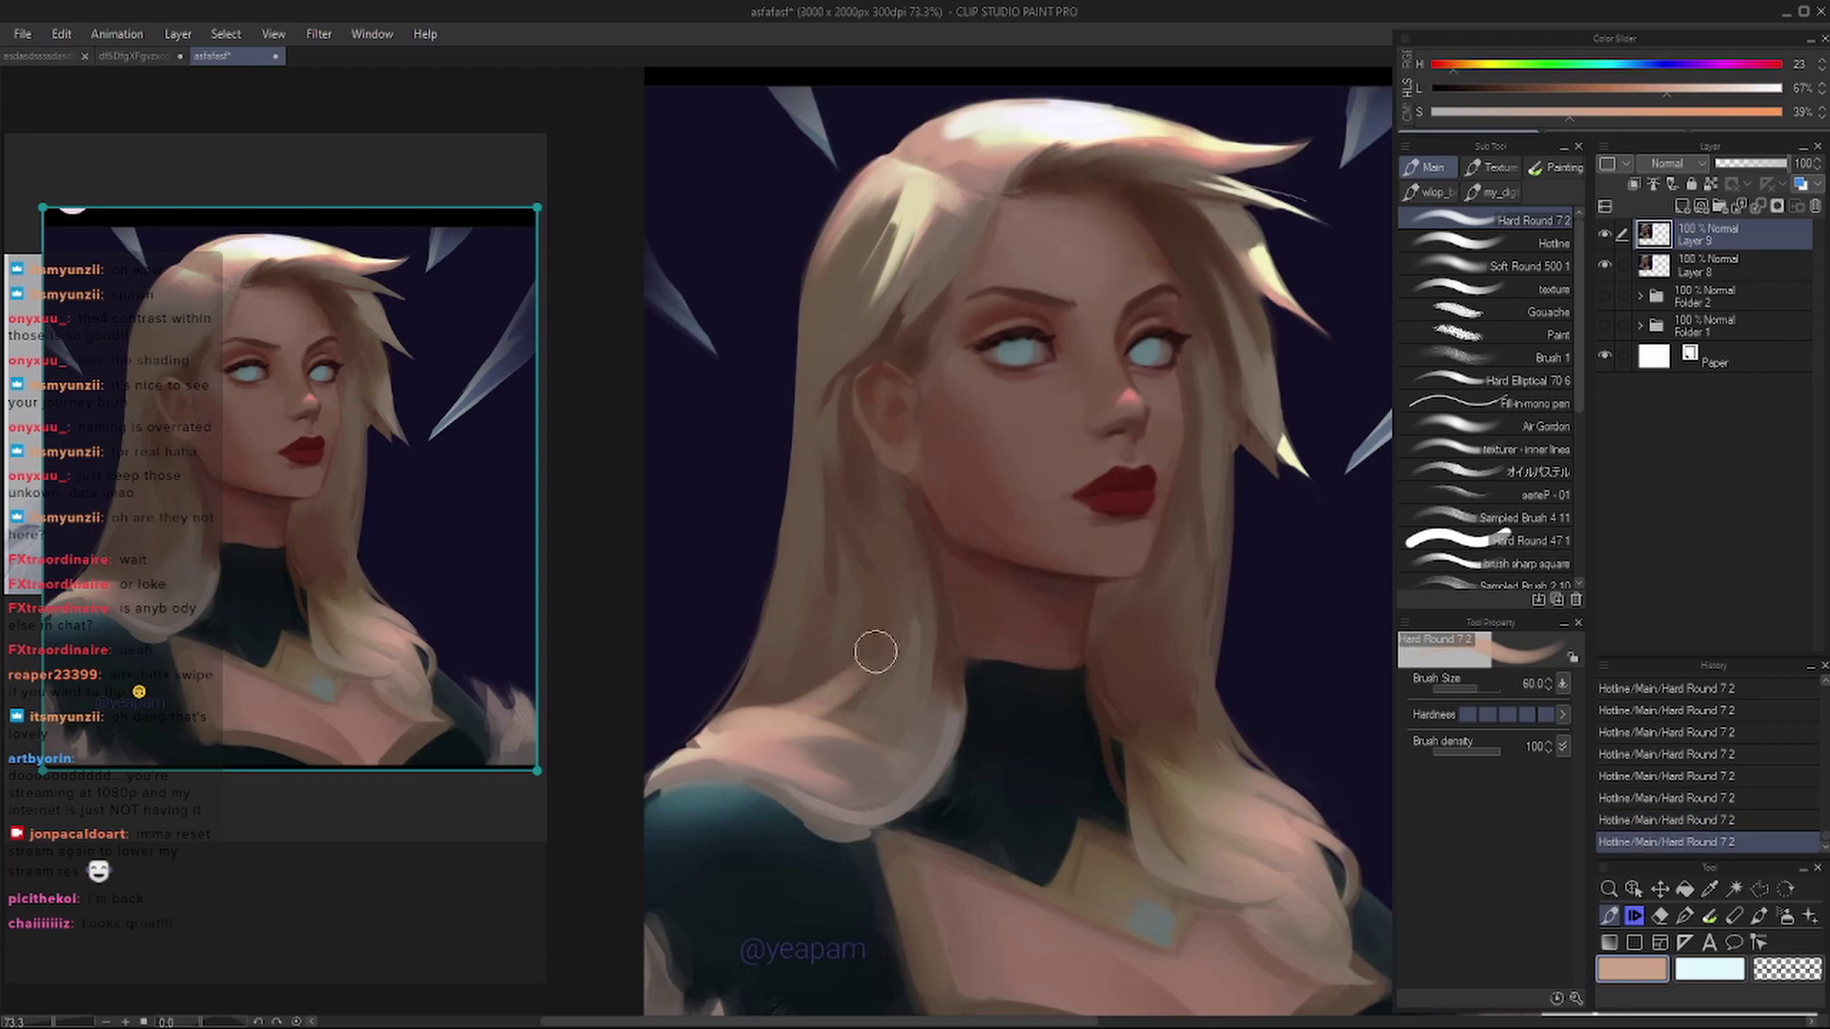
left_click_drag(875, 652, 820, 734)
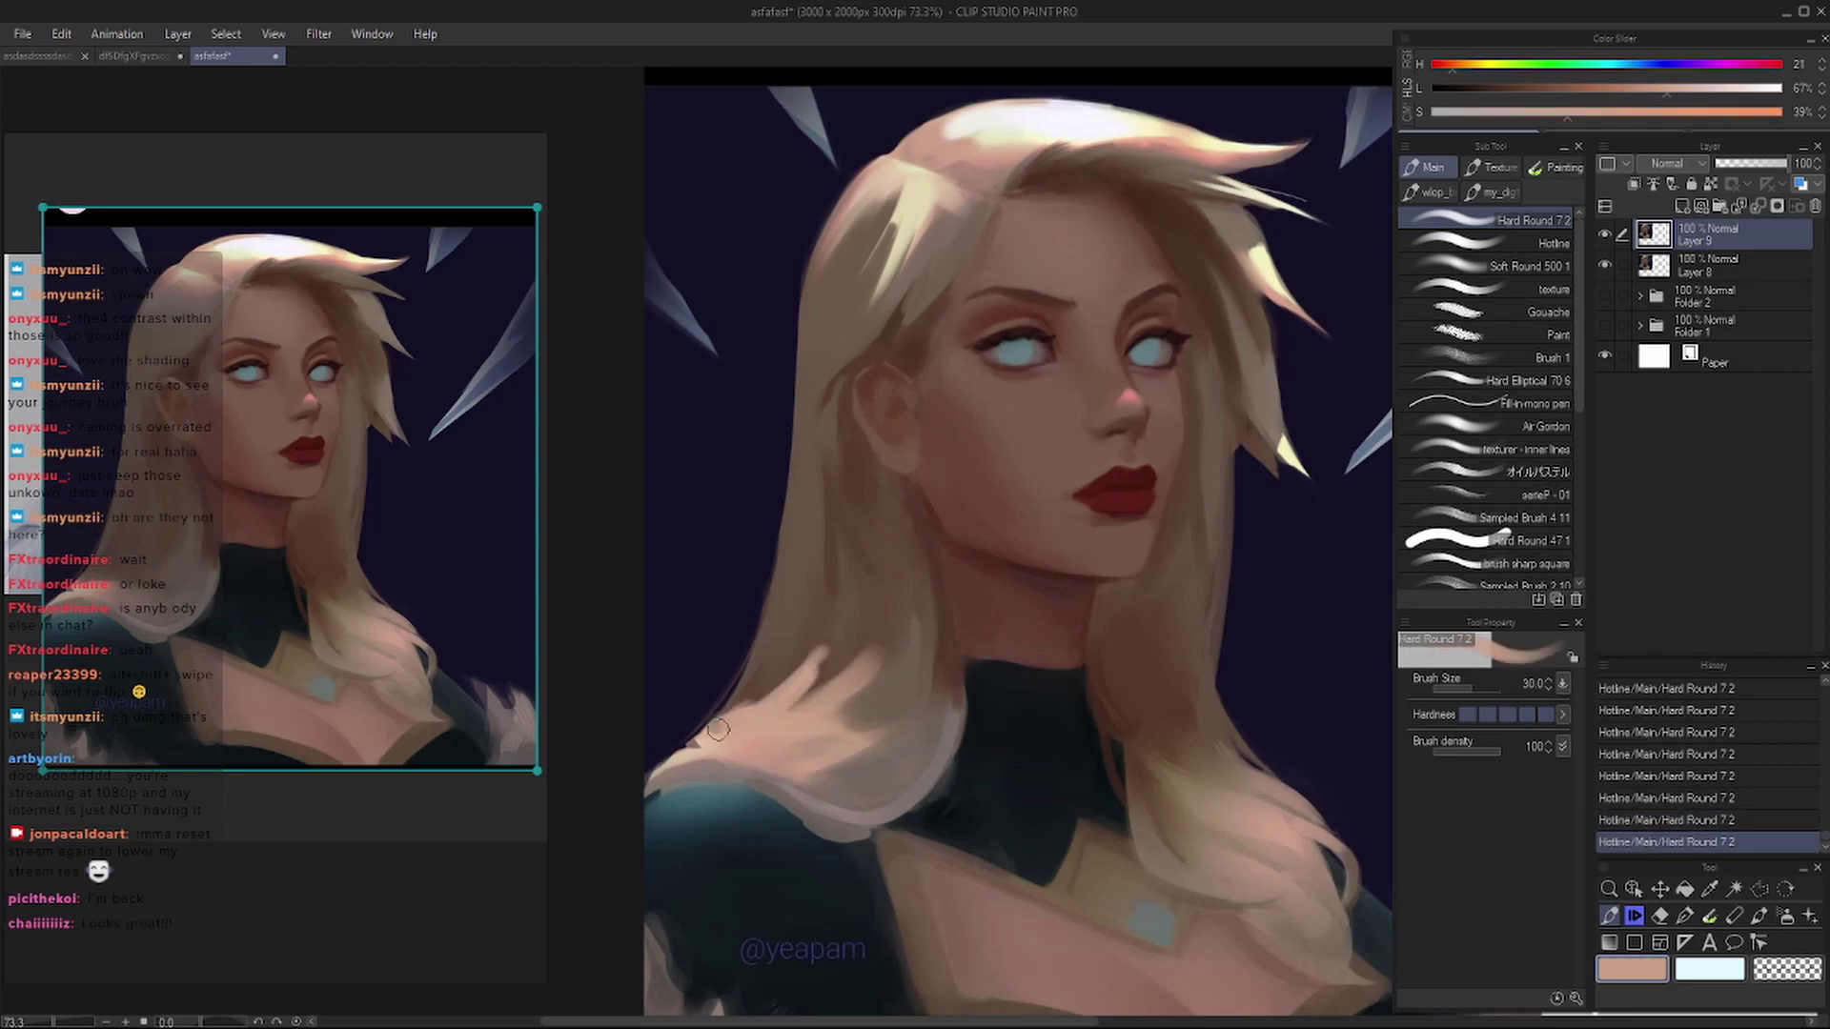
left_click(763, 724, "alt")
left_click_drag(706, 705, 796, 762)
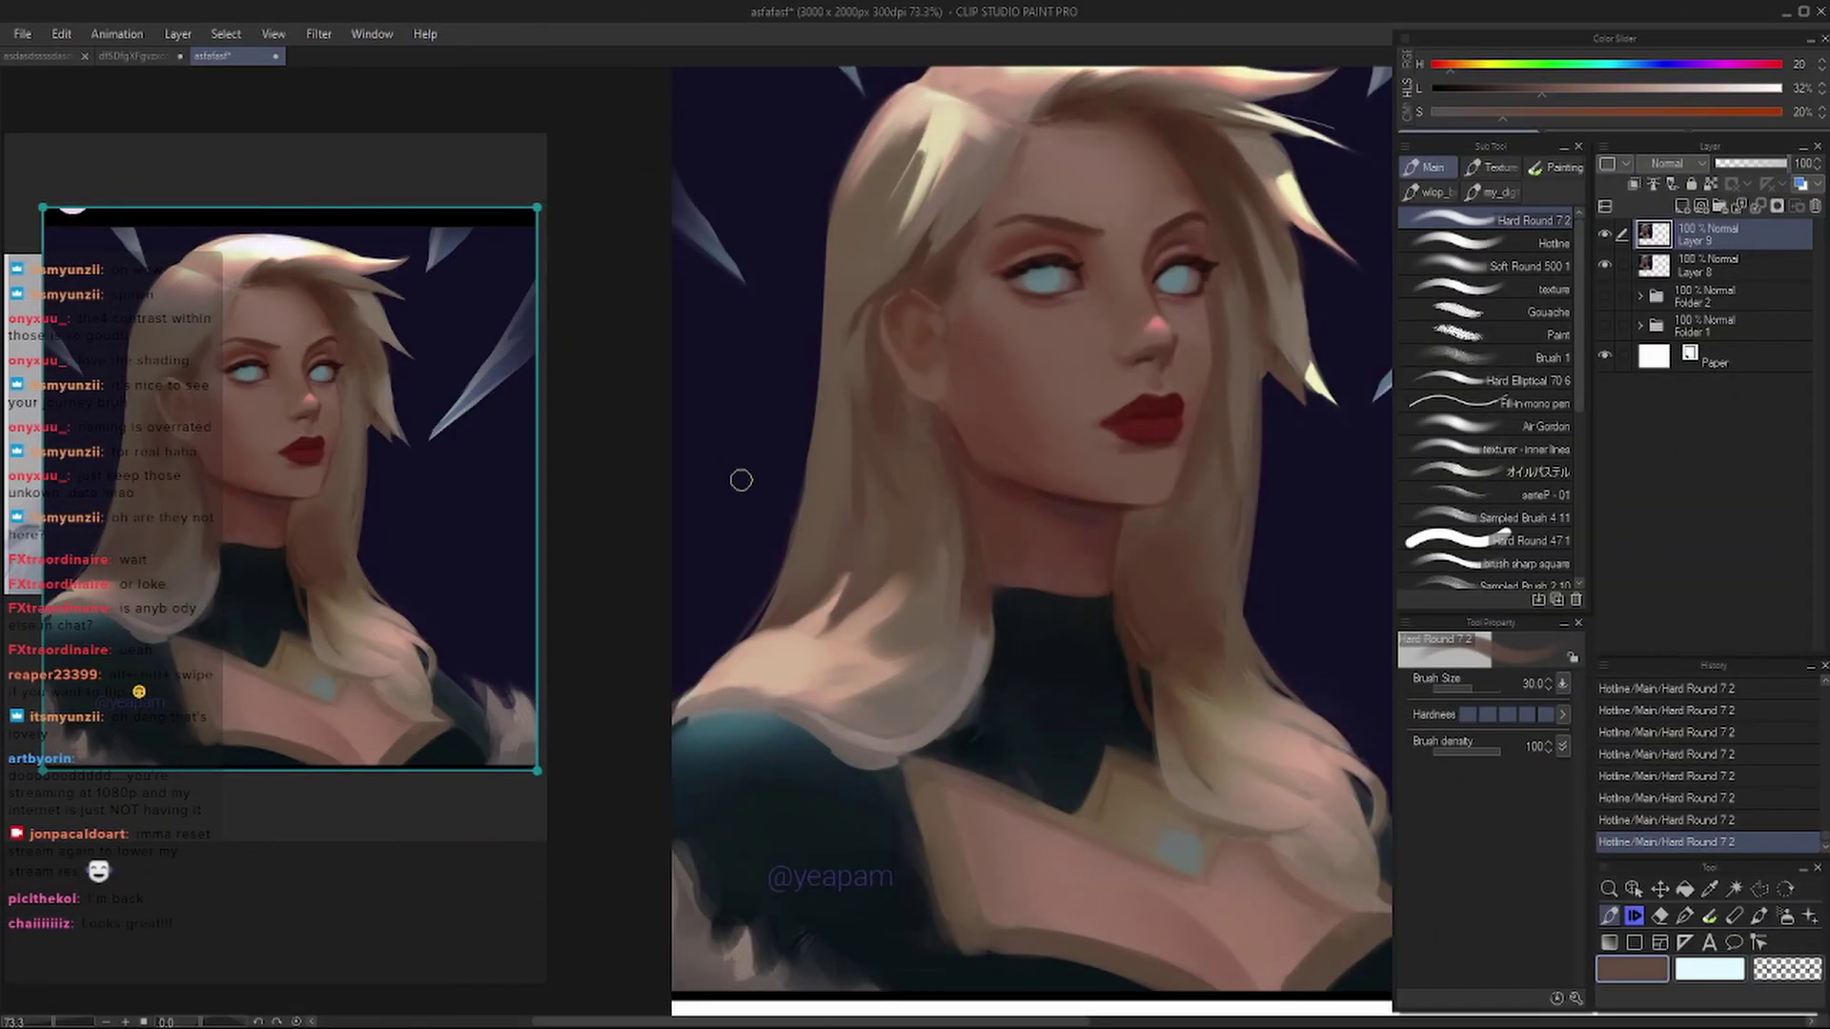
- Undo the last hair stroke and deepen the shadow between ear, jaw and neck with sampled dark browns at size 30
scroll(744, 478, "down", 3)
scroll(930, 571, "up", 1)
scroll(931, 571, "up", 2)
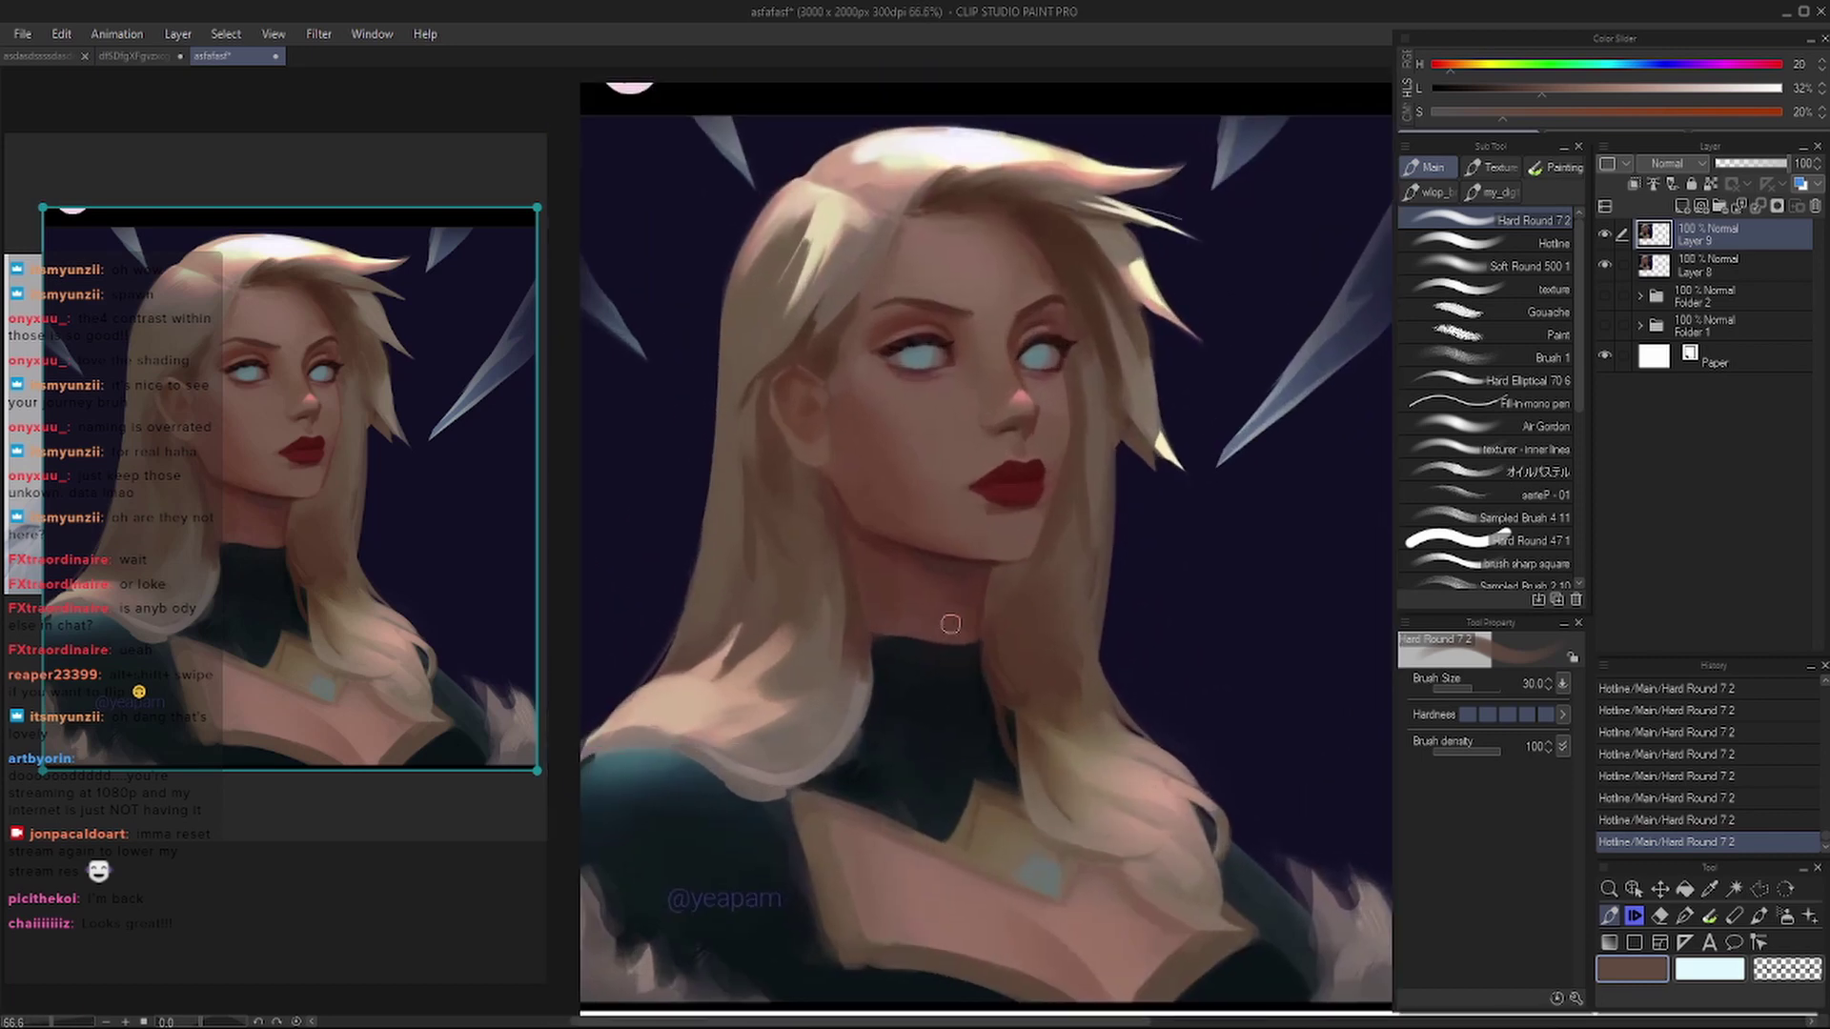
left_click_drag(930, 549, 1030, 583)
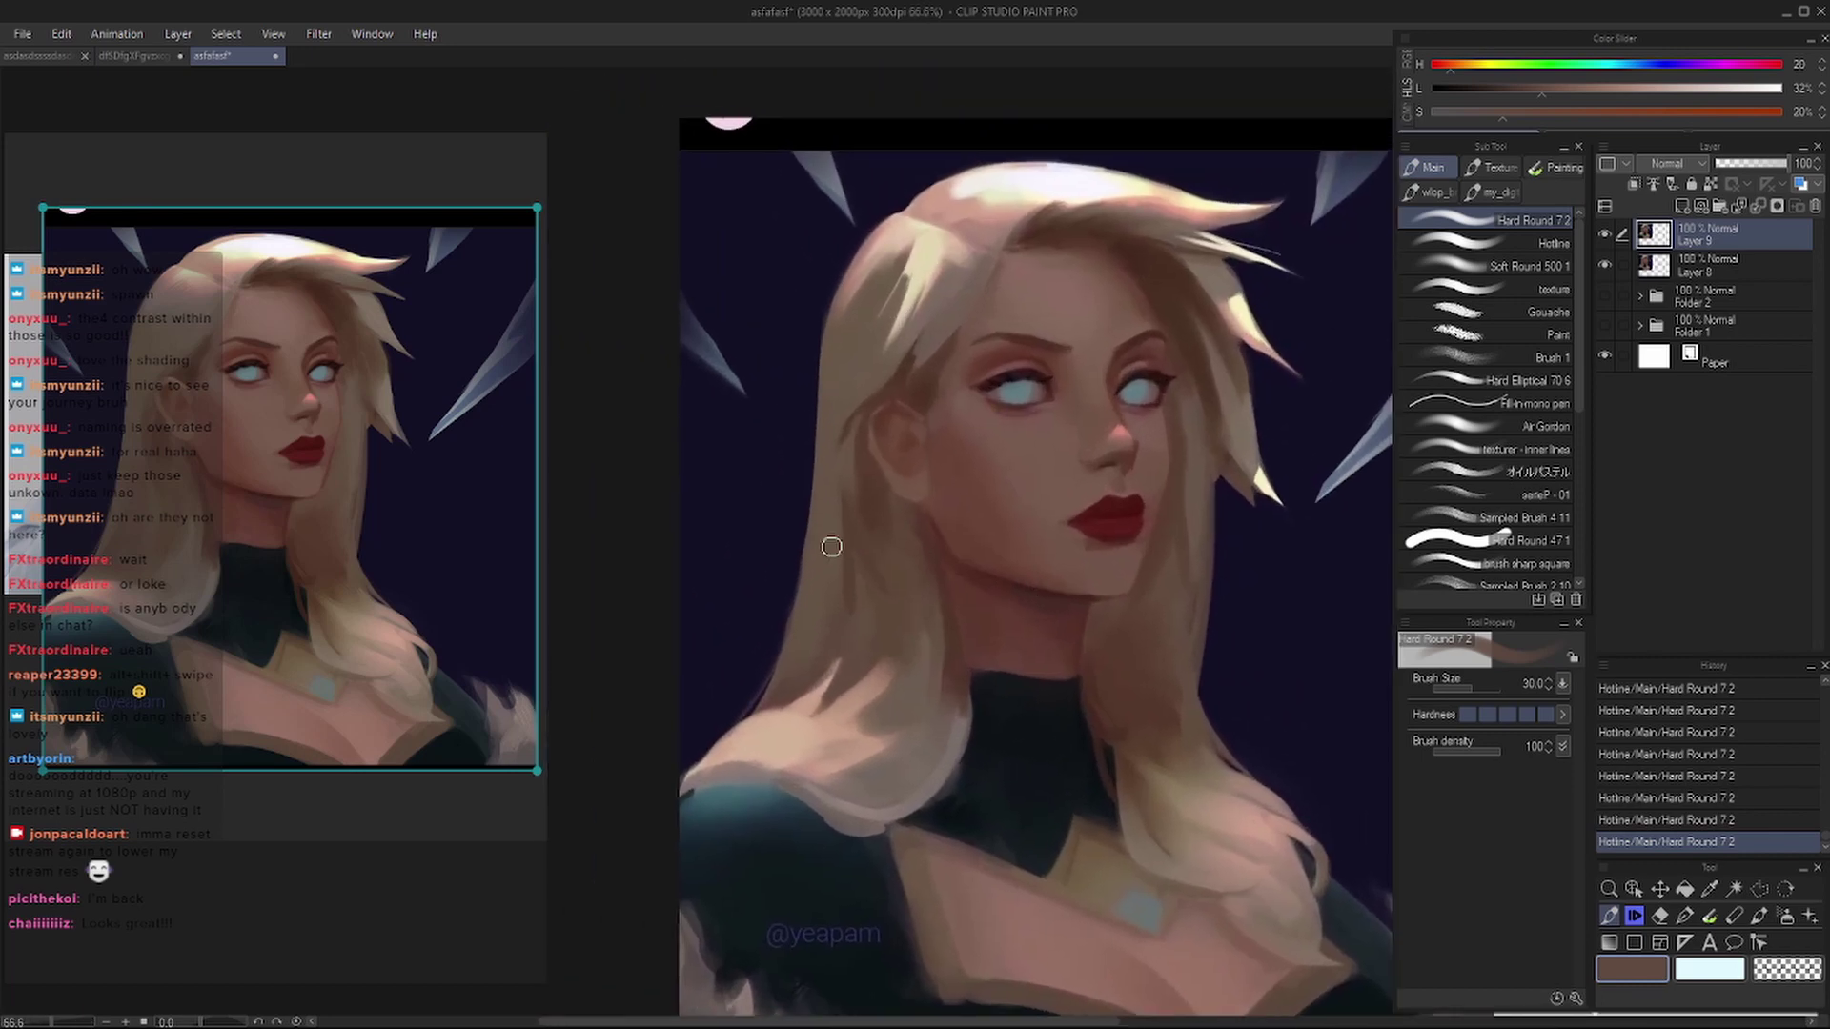
key("ctrl+z")
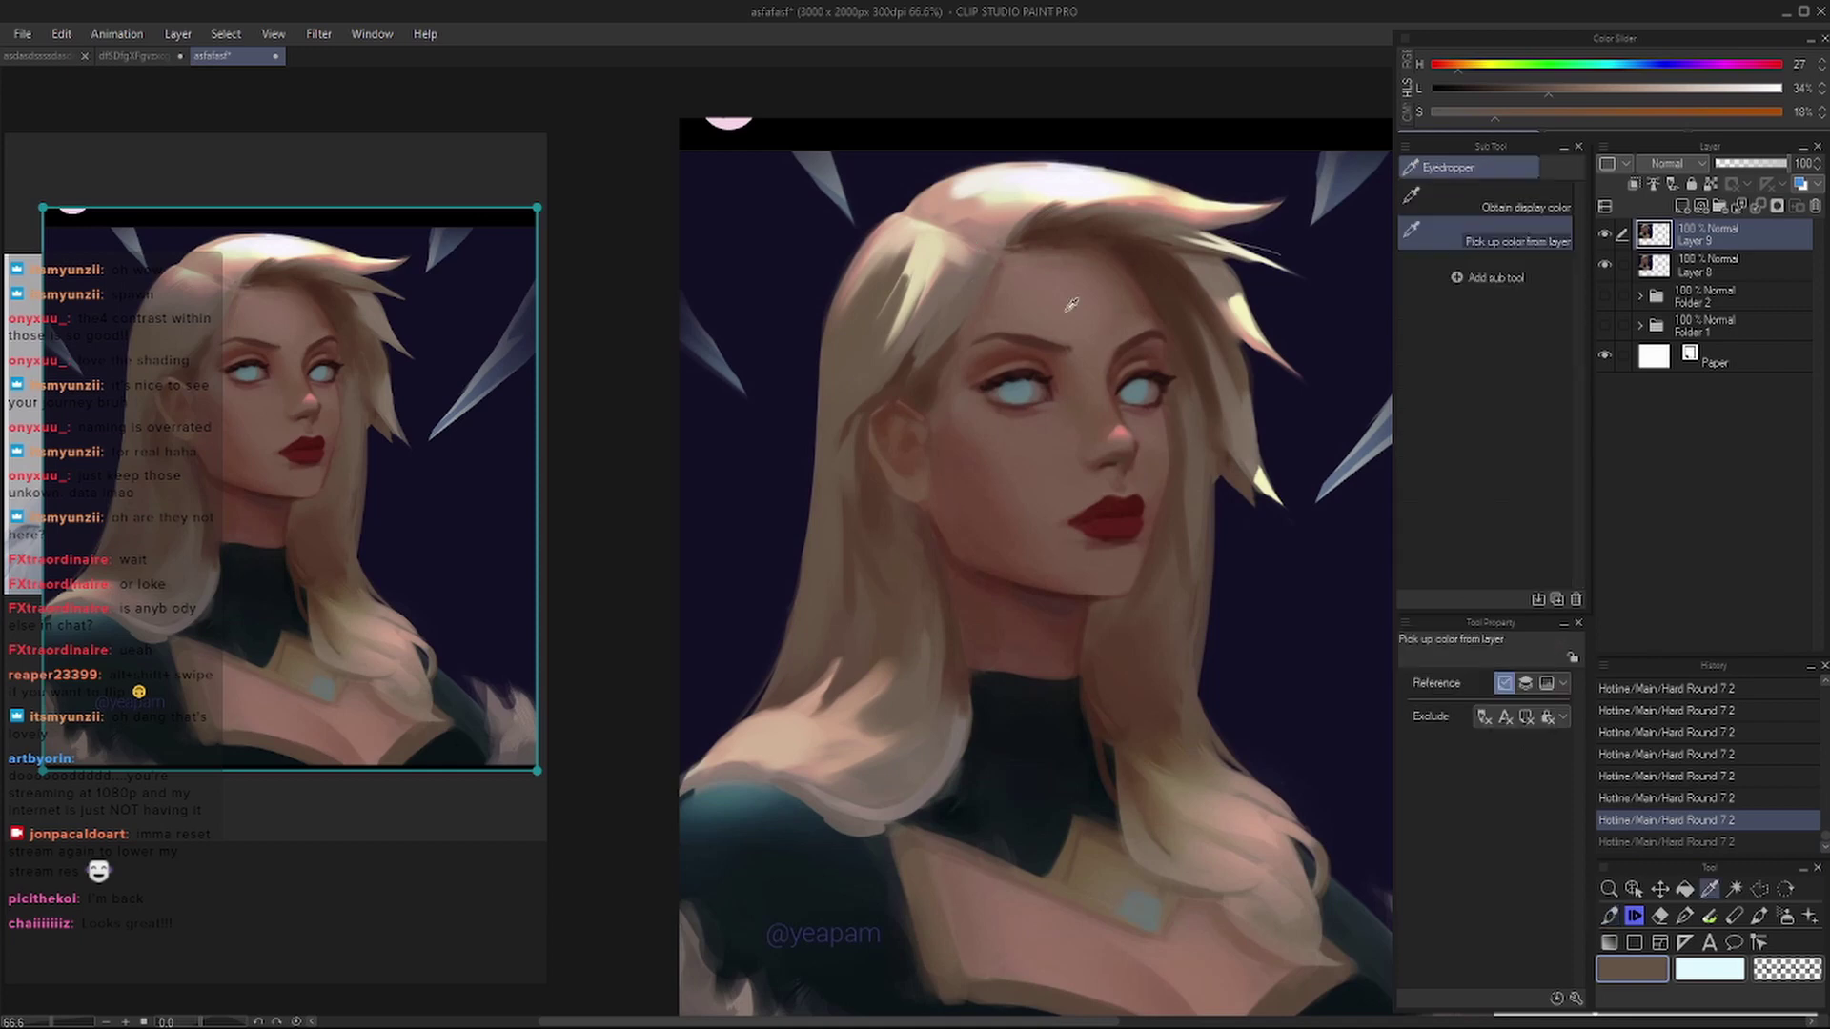
left_click(1072, 306, "alt")
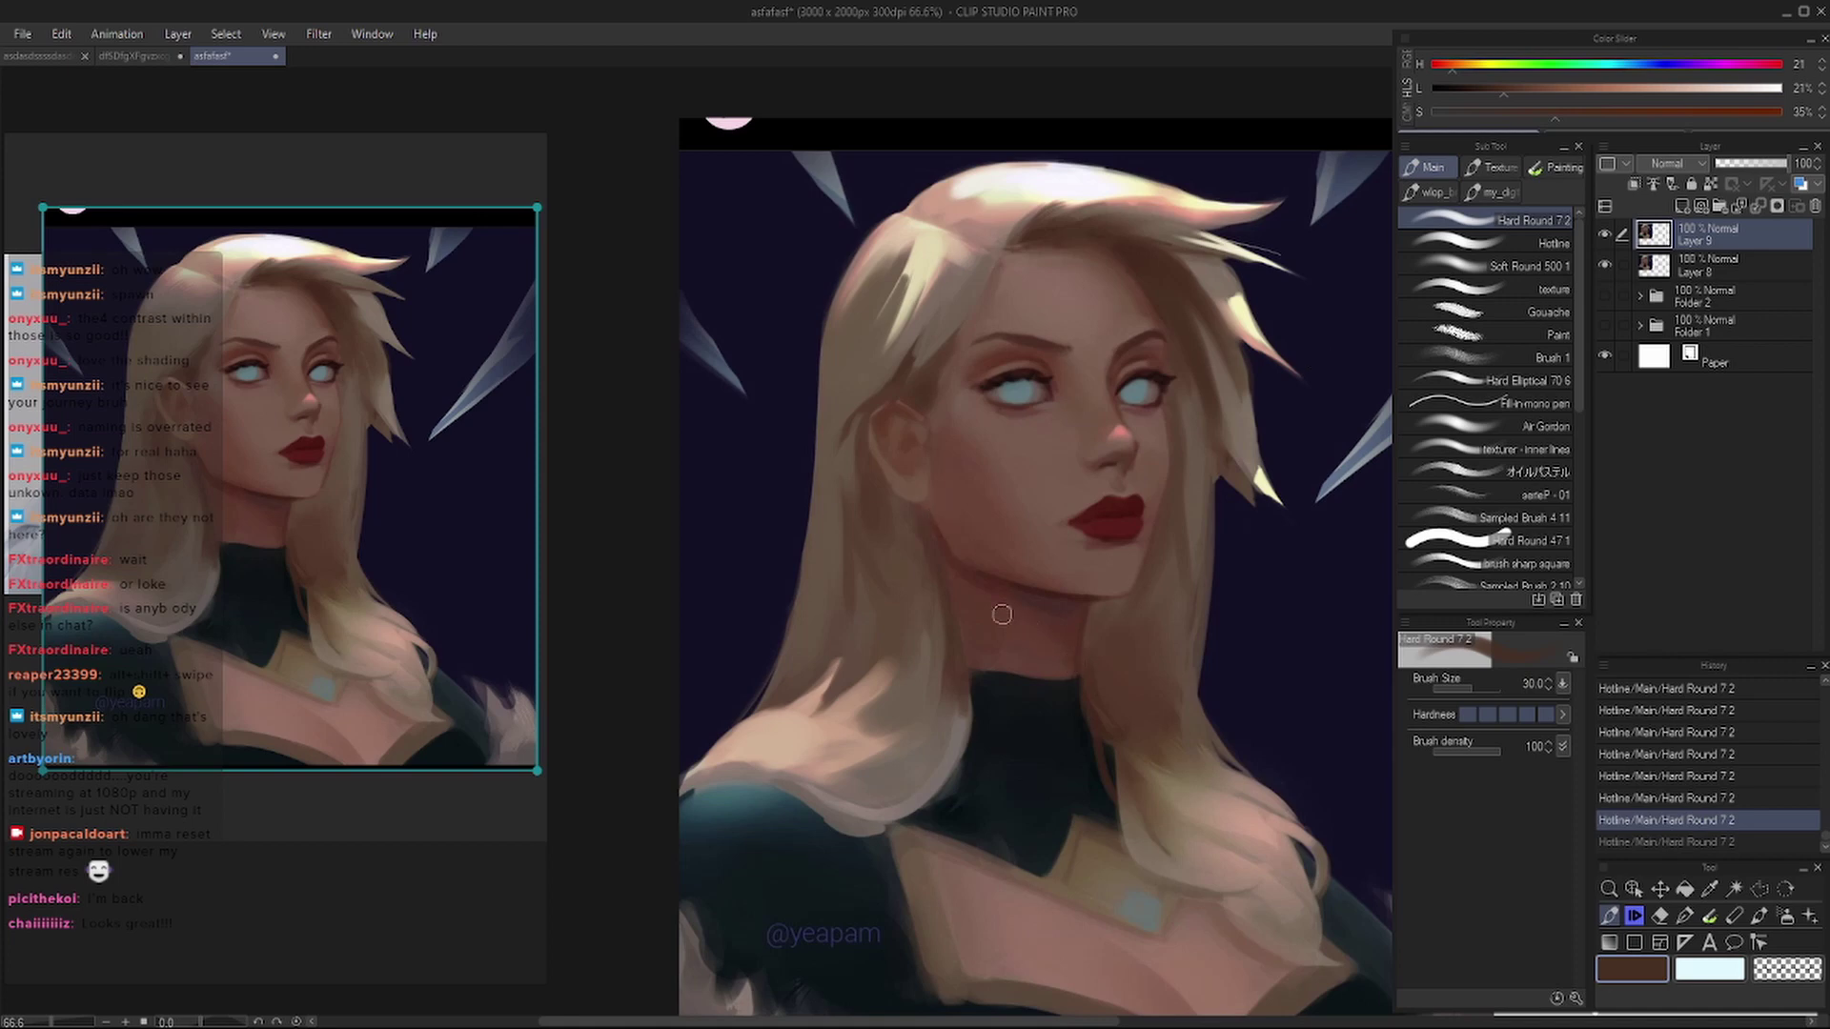
left_click(916, 545, "alt")
left_click(949, 687, "alt")
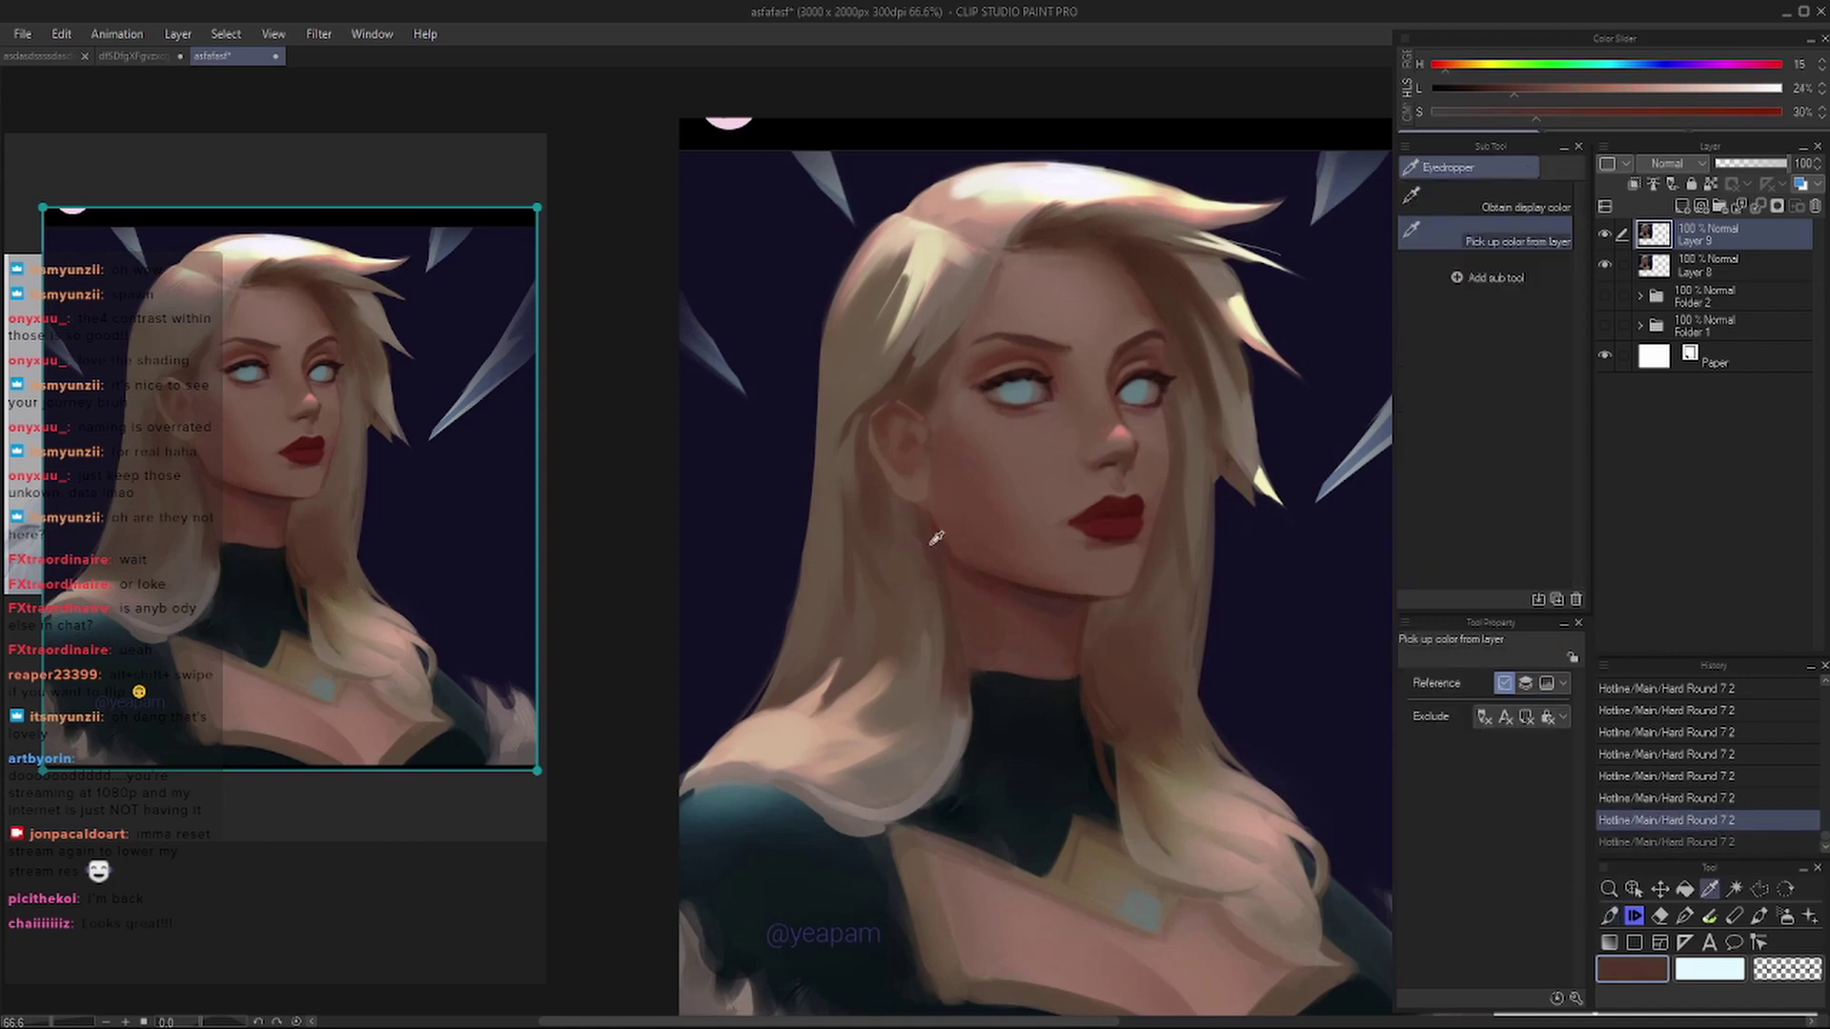
- Toggle the visibility of Layer 9 to compare the portrait with and without the hair overpaint
left_click(1605, 235)
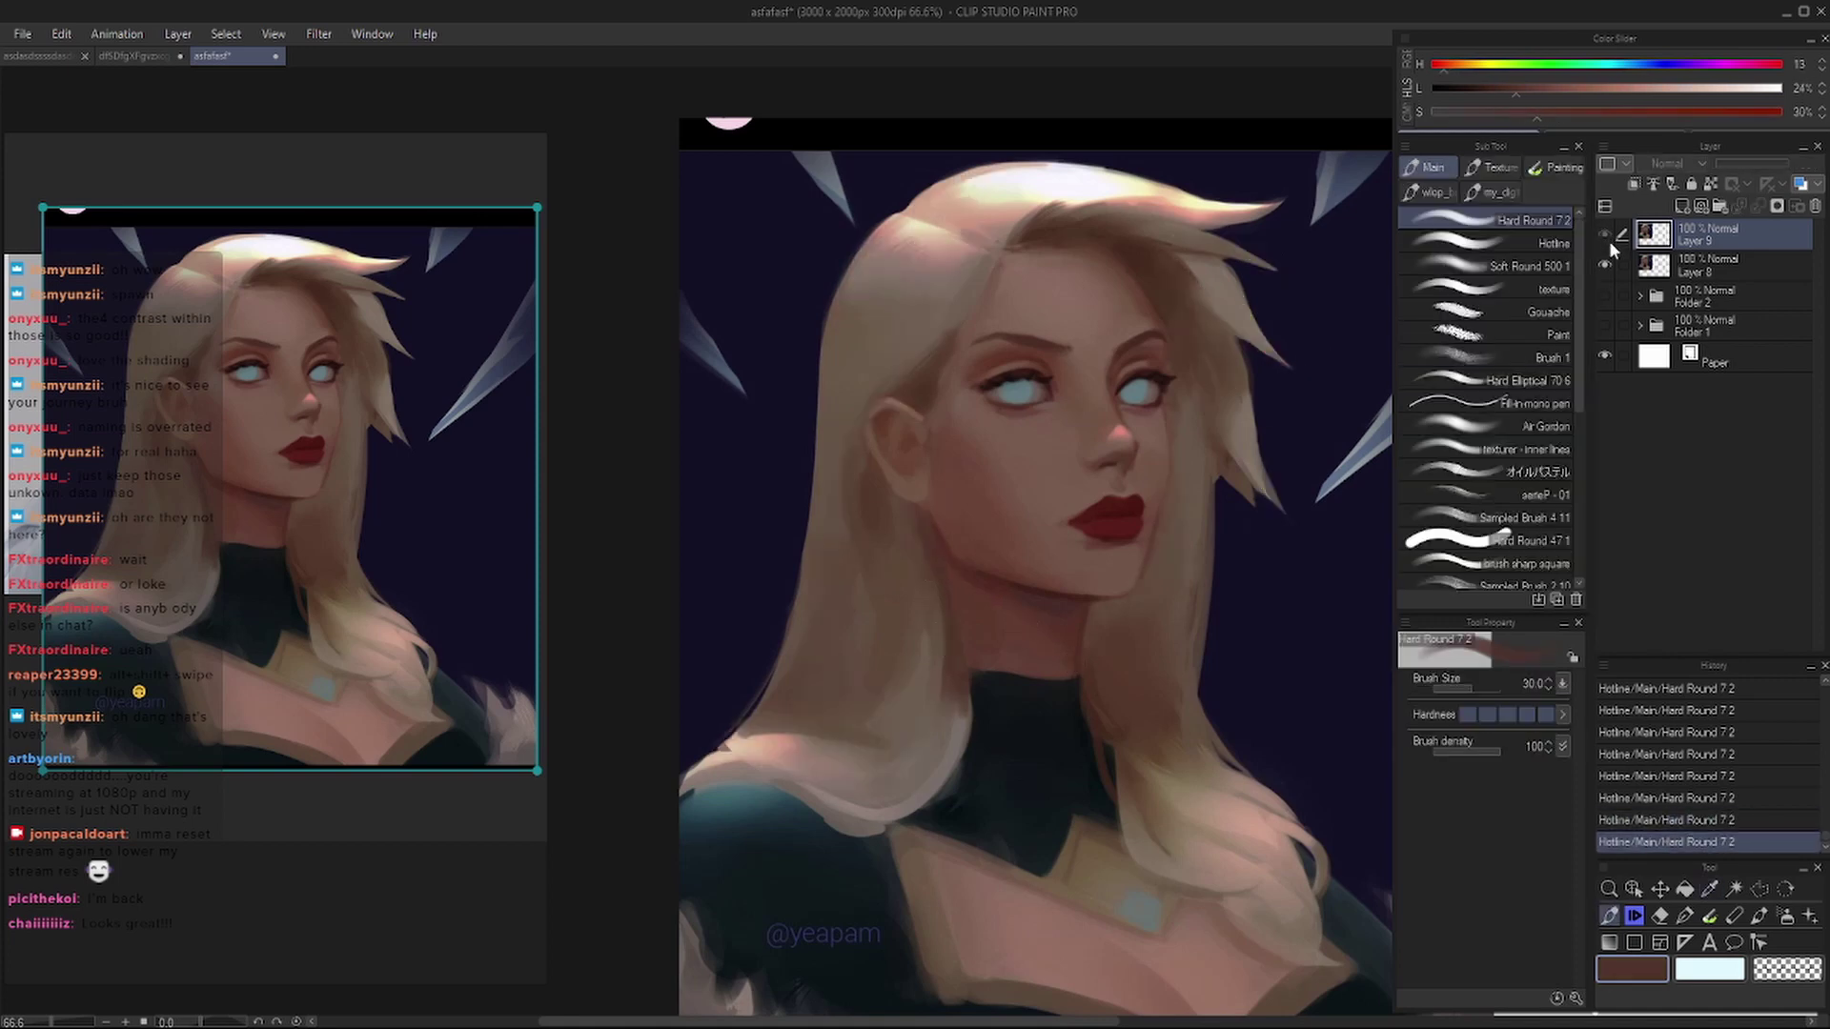
left_click(1607, 239)
left_click(1607, 242)
left_click(1605, 243)
- Try a brown shadow stroke sampled above the ear at size 25, and undo it
left_click_drag(915, 542, 901, 545)
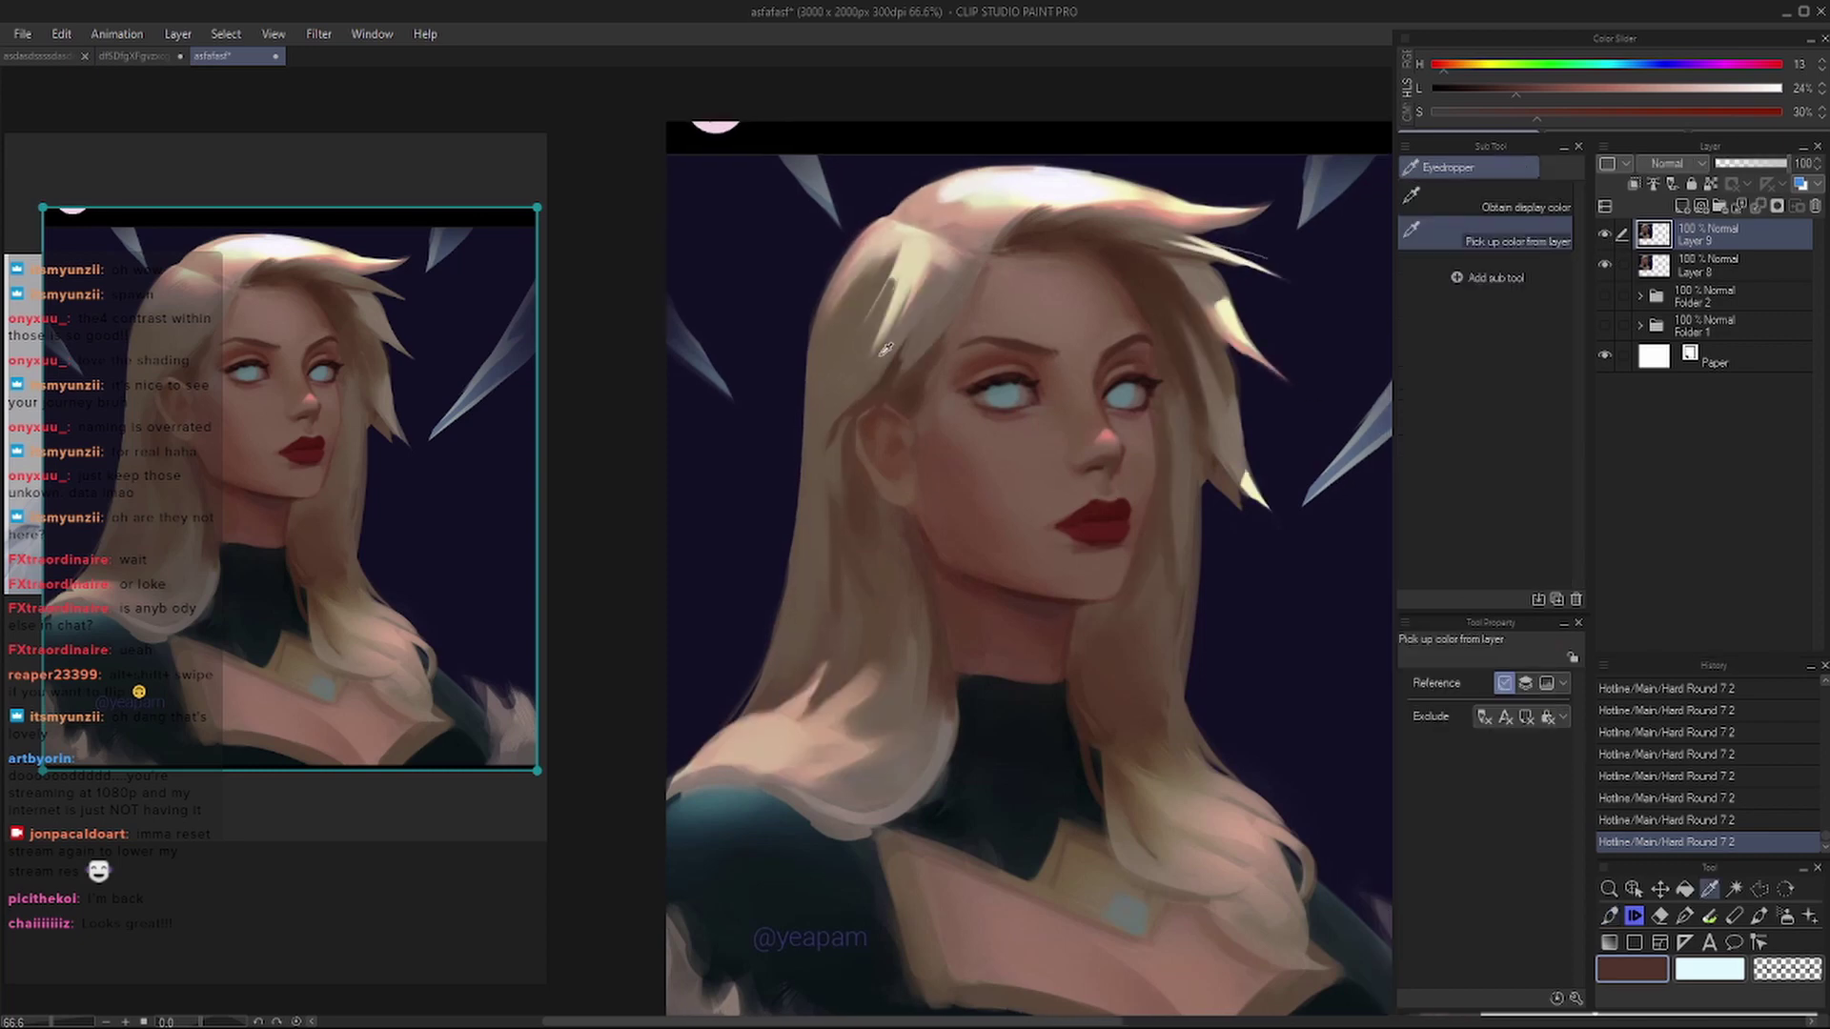
left_click(865, 404, "alt")
key("bracketleft")
key("ctrl+z")
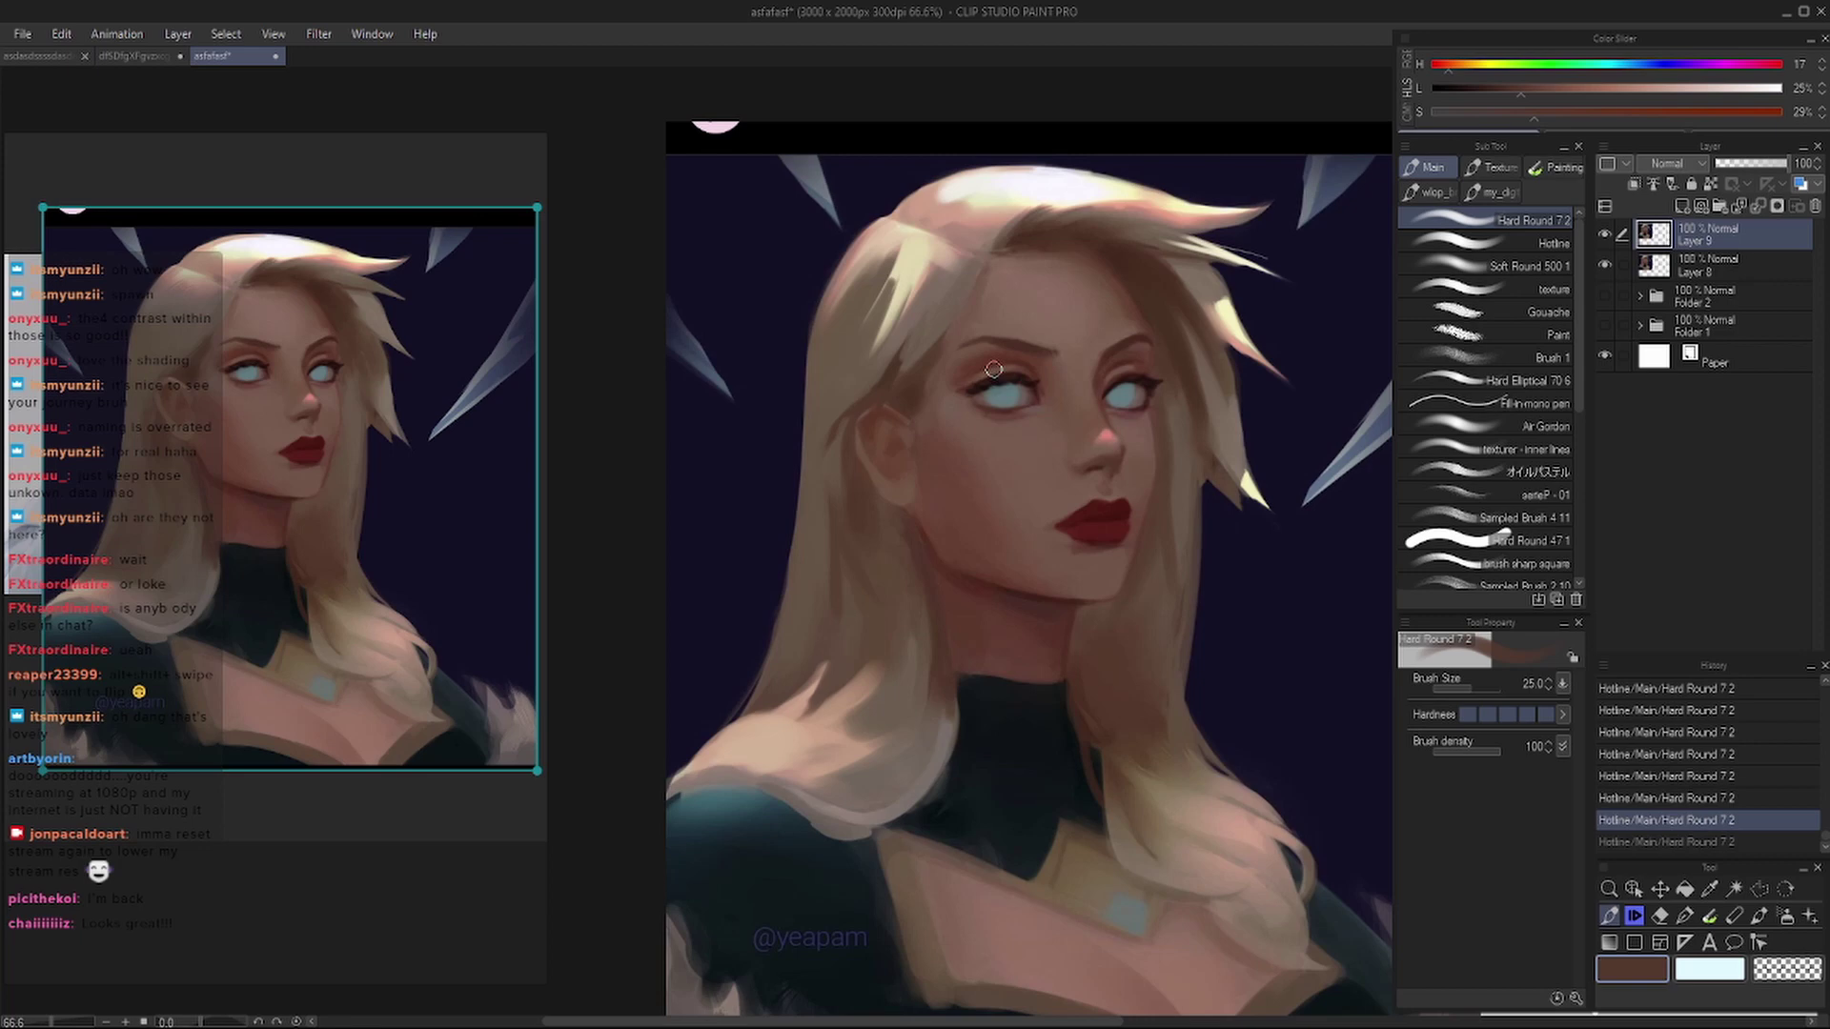
scroll(1020, 608, "down", 2)
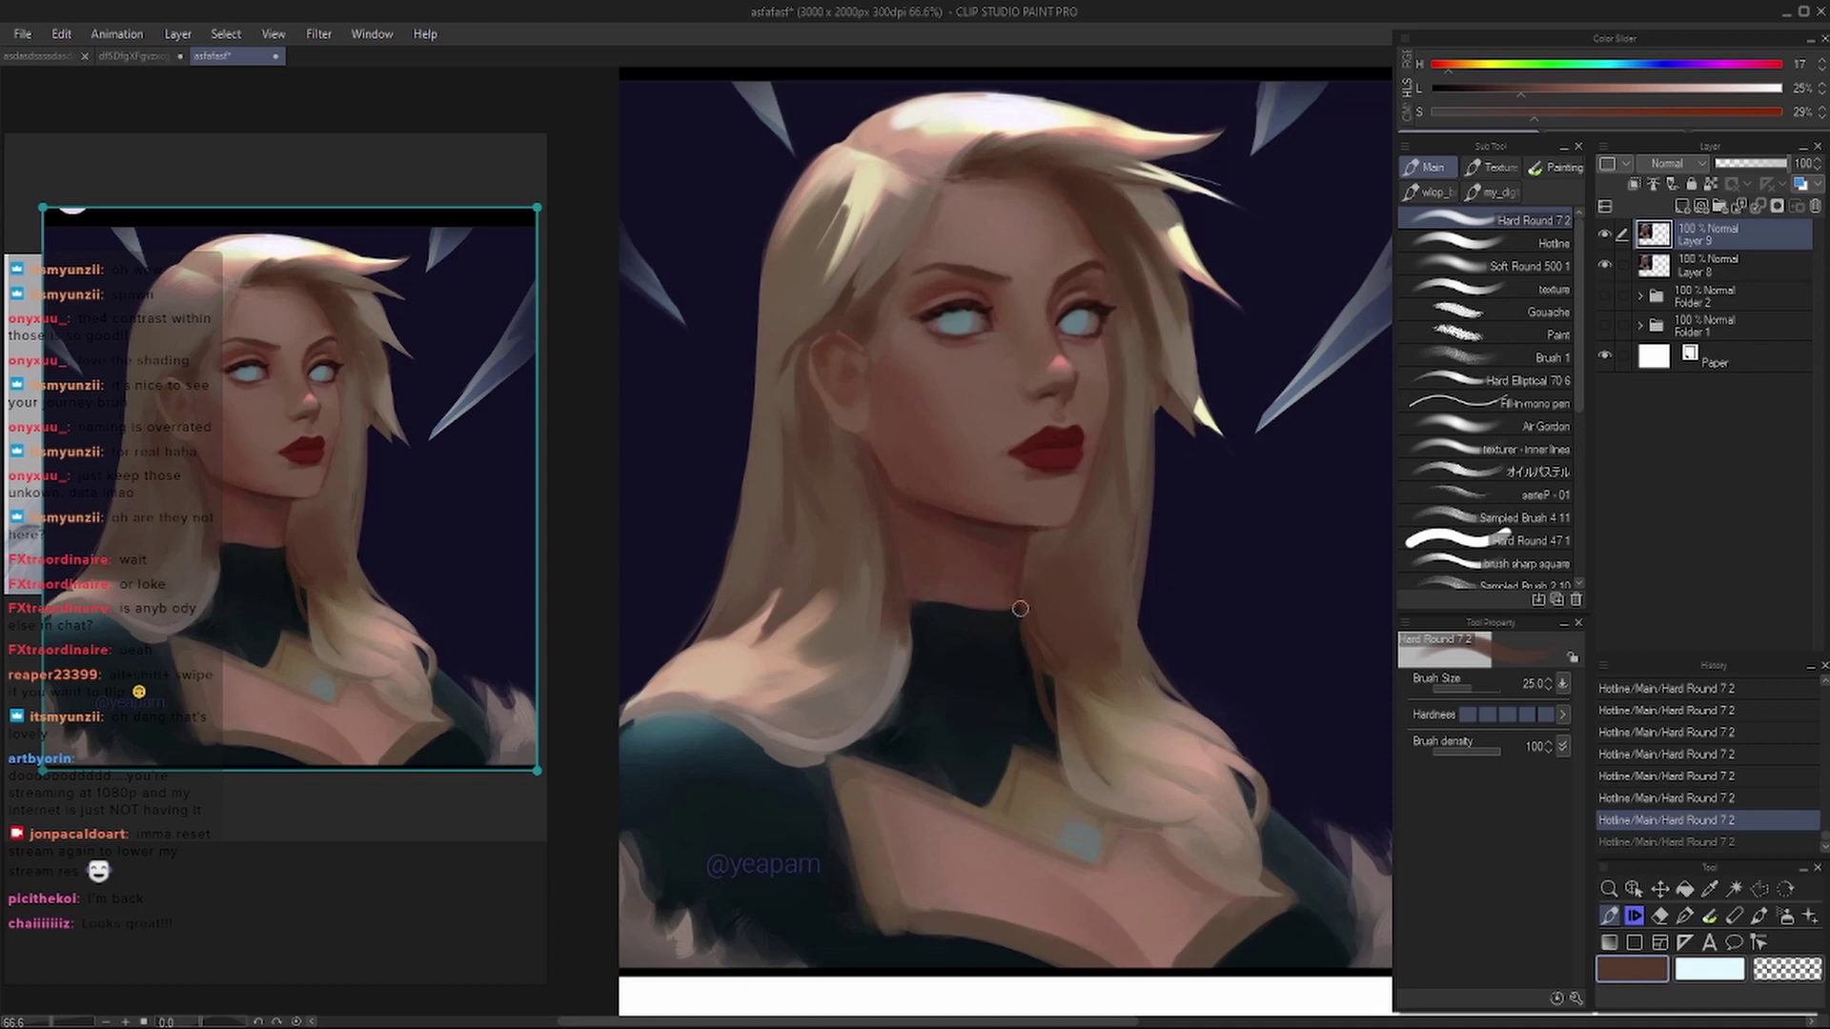
- Try grey-brown strokes sampled from the hair between the temple and the ear at size 20, and undo them
left_click_drag(979, 412, 966, 403)
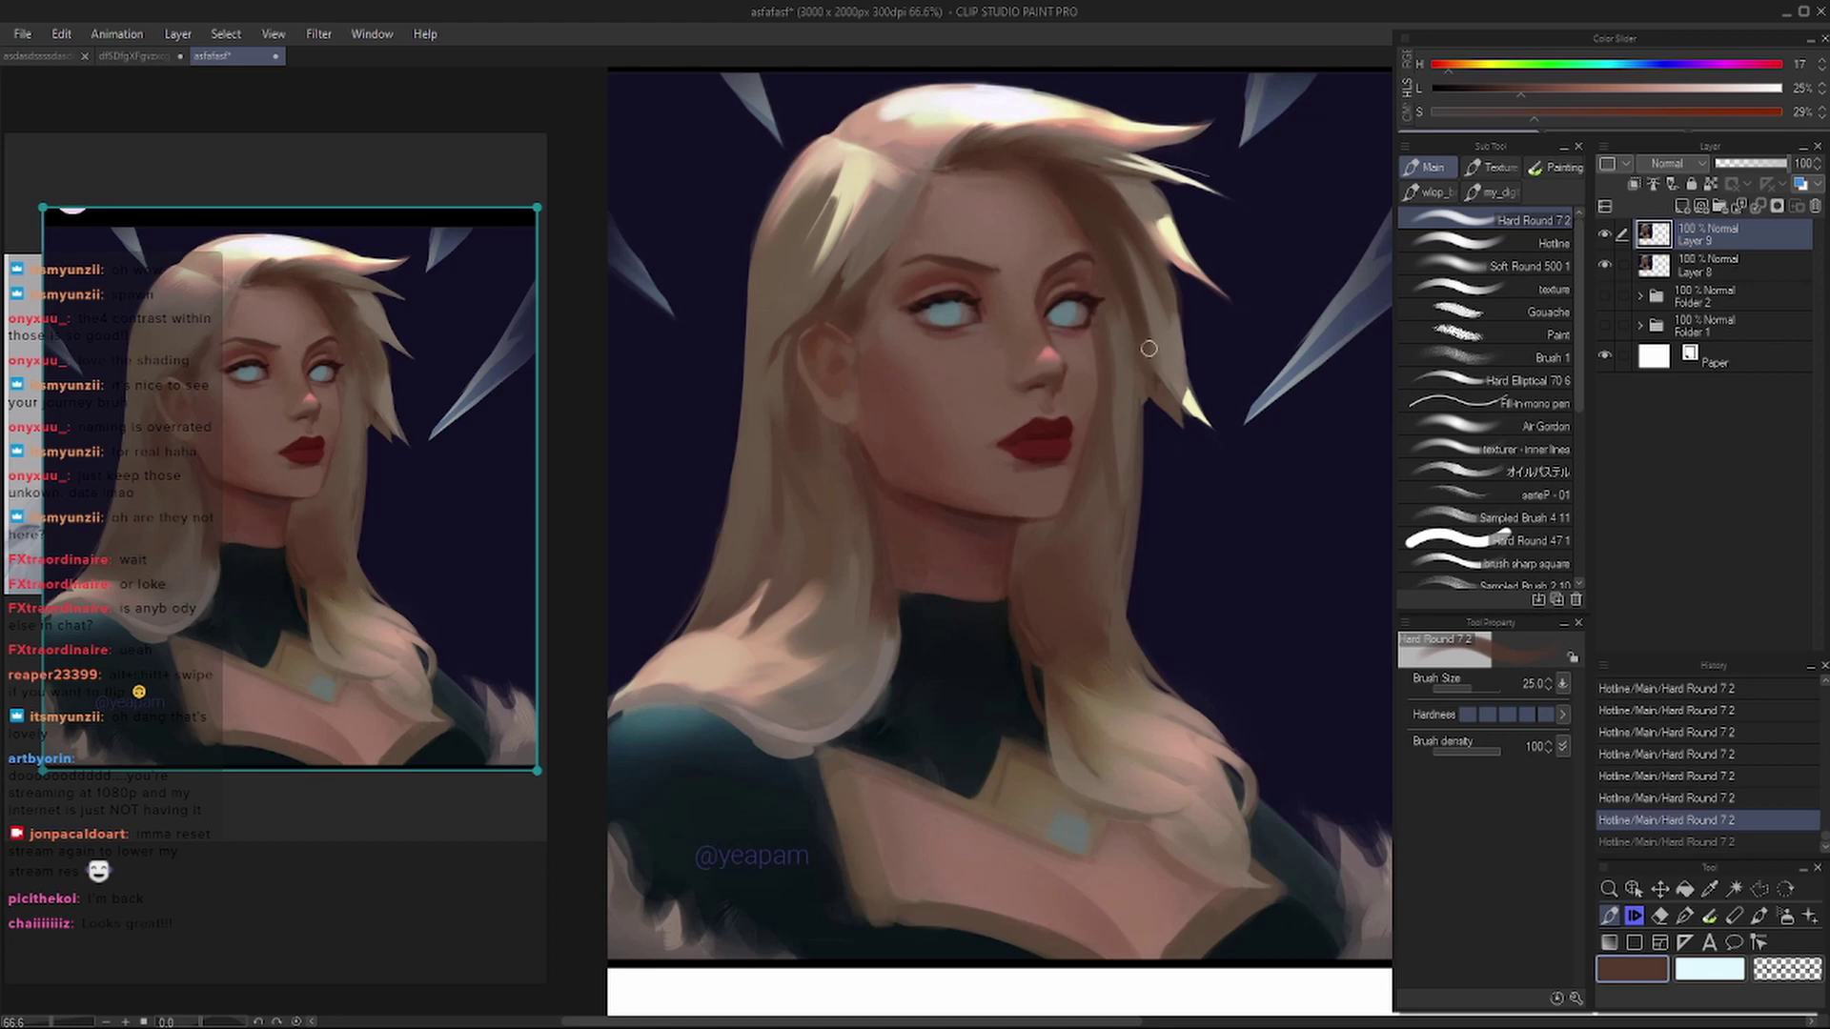
scroll(998, 571, "up", 2)
left_click_drag(1045, 496, 1087, 500)
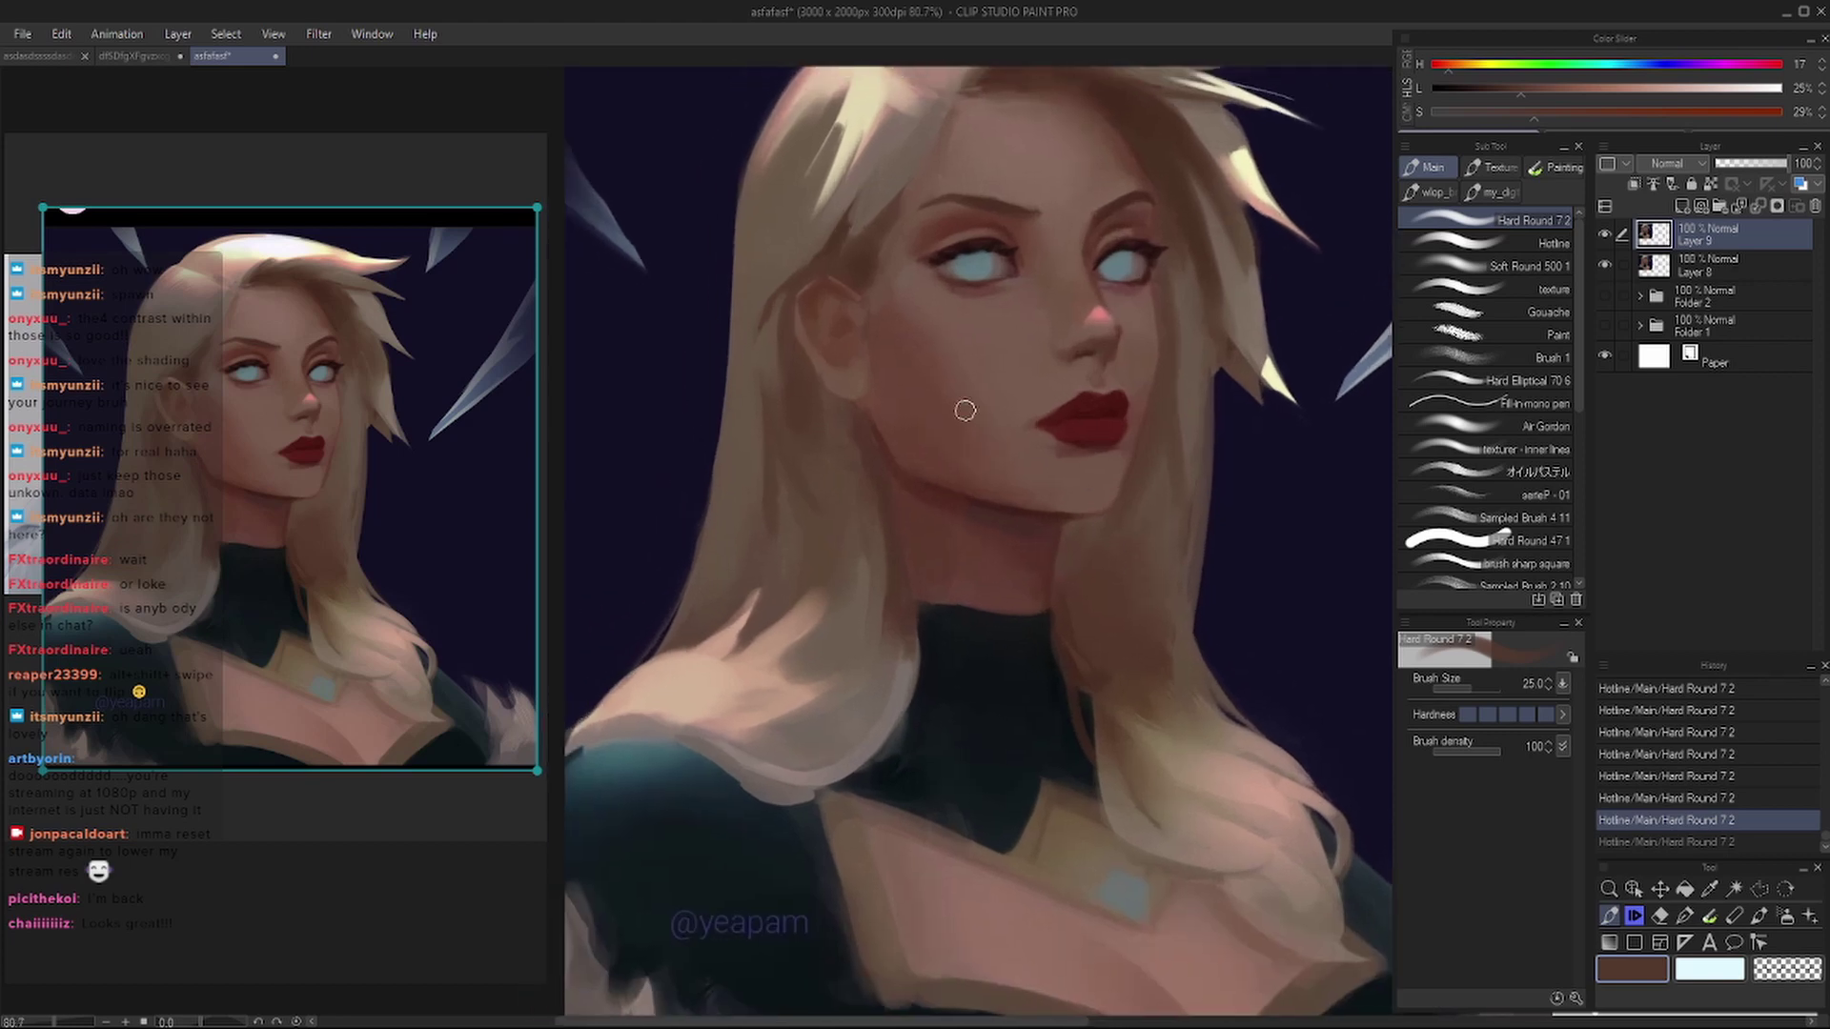
left_click(815, 255, "alt")
left_click(799, 267)
mouse_move(872, 190)
left_mouse_down()
mouse_move(788, 304)
mouse_move(889, 163)
mouse_move(820, 248)
left_mouse_up()
left_click(911, 145, "alt")
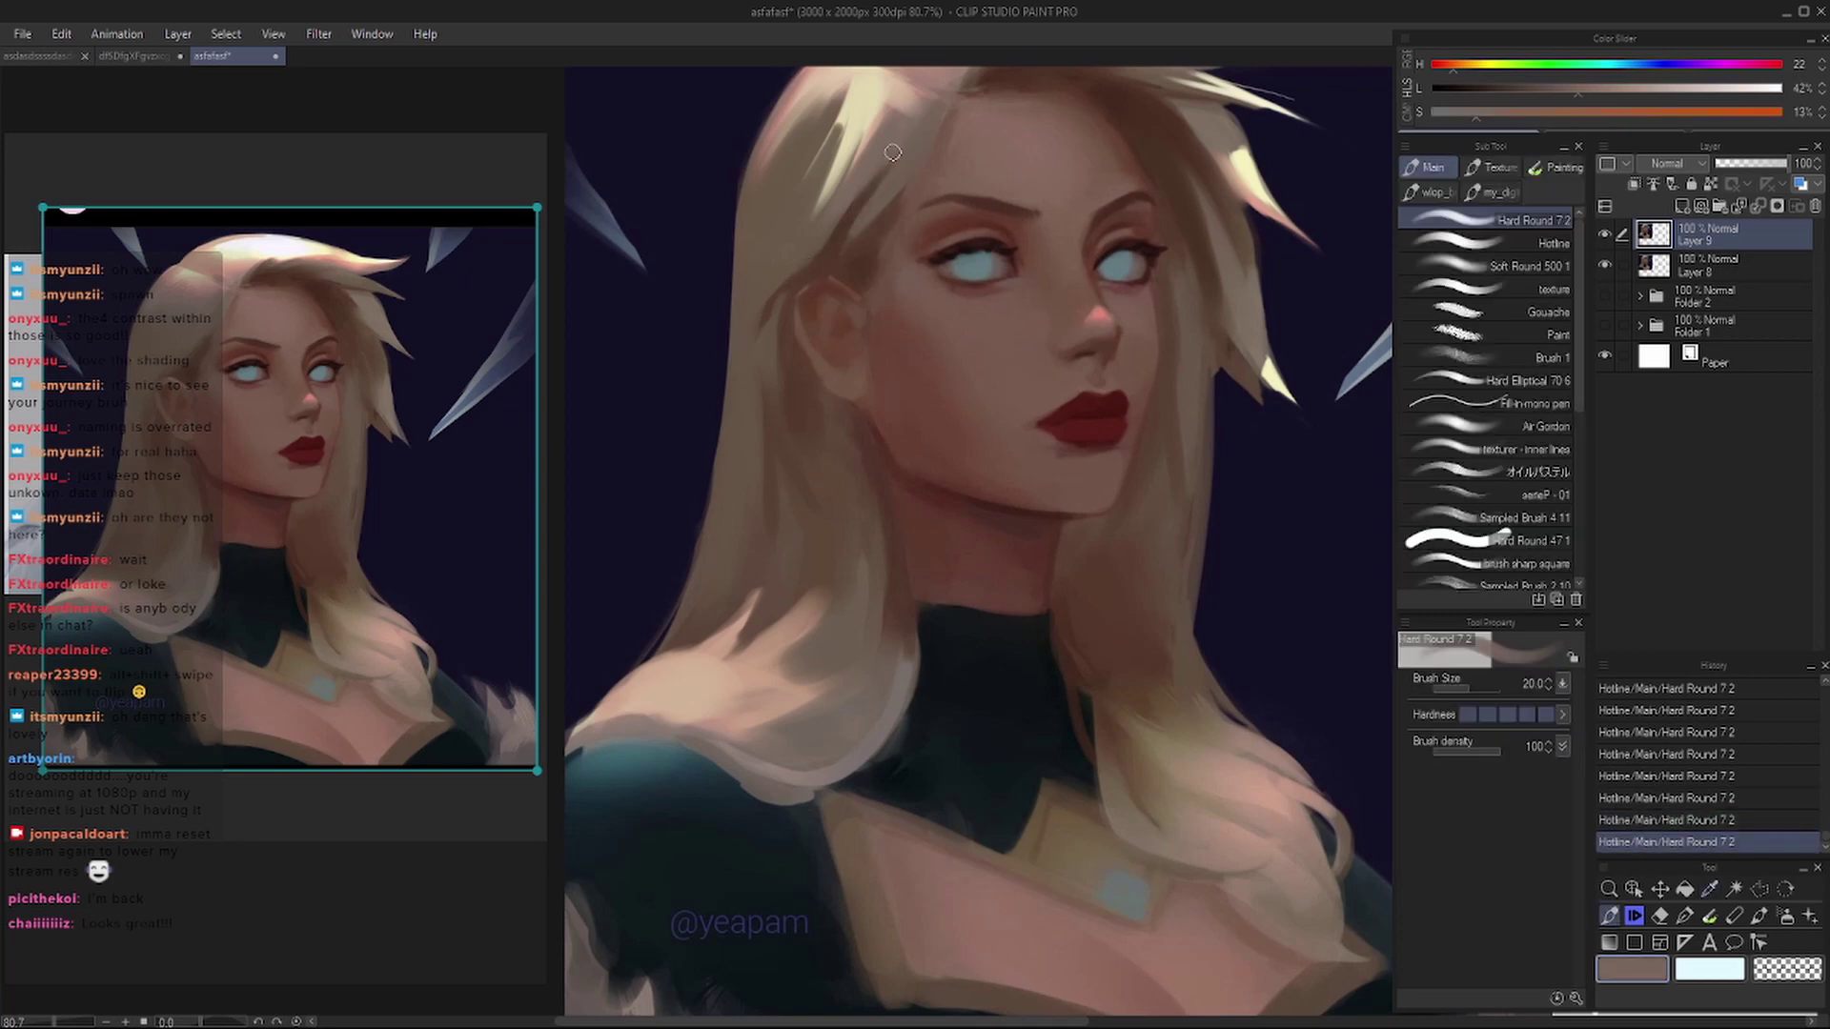
key("ctrl+z")
key("ctrl+z")
left_click(875, 167, "alt")
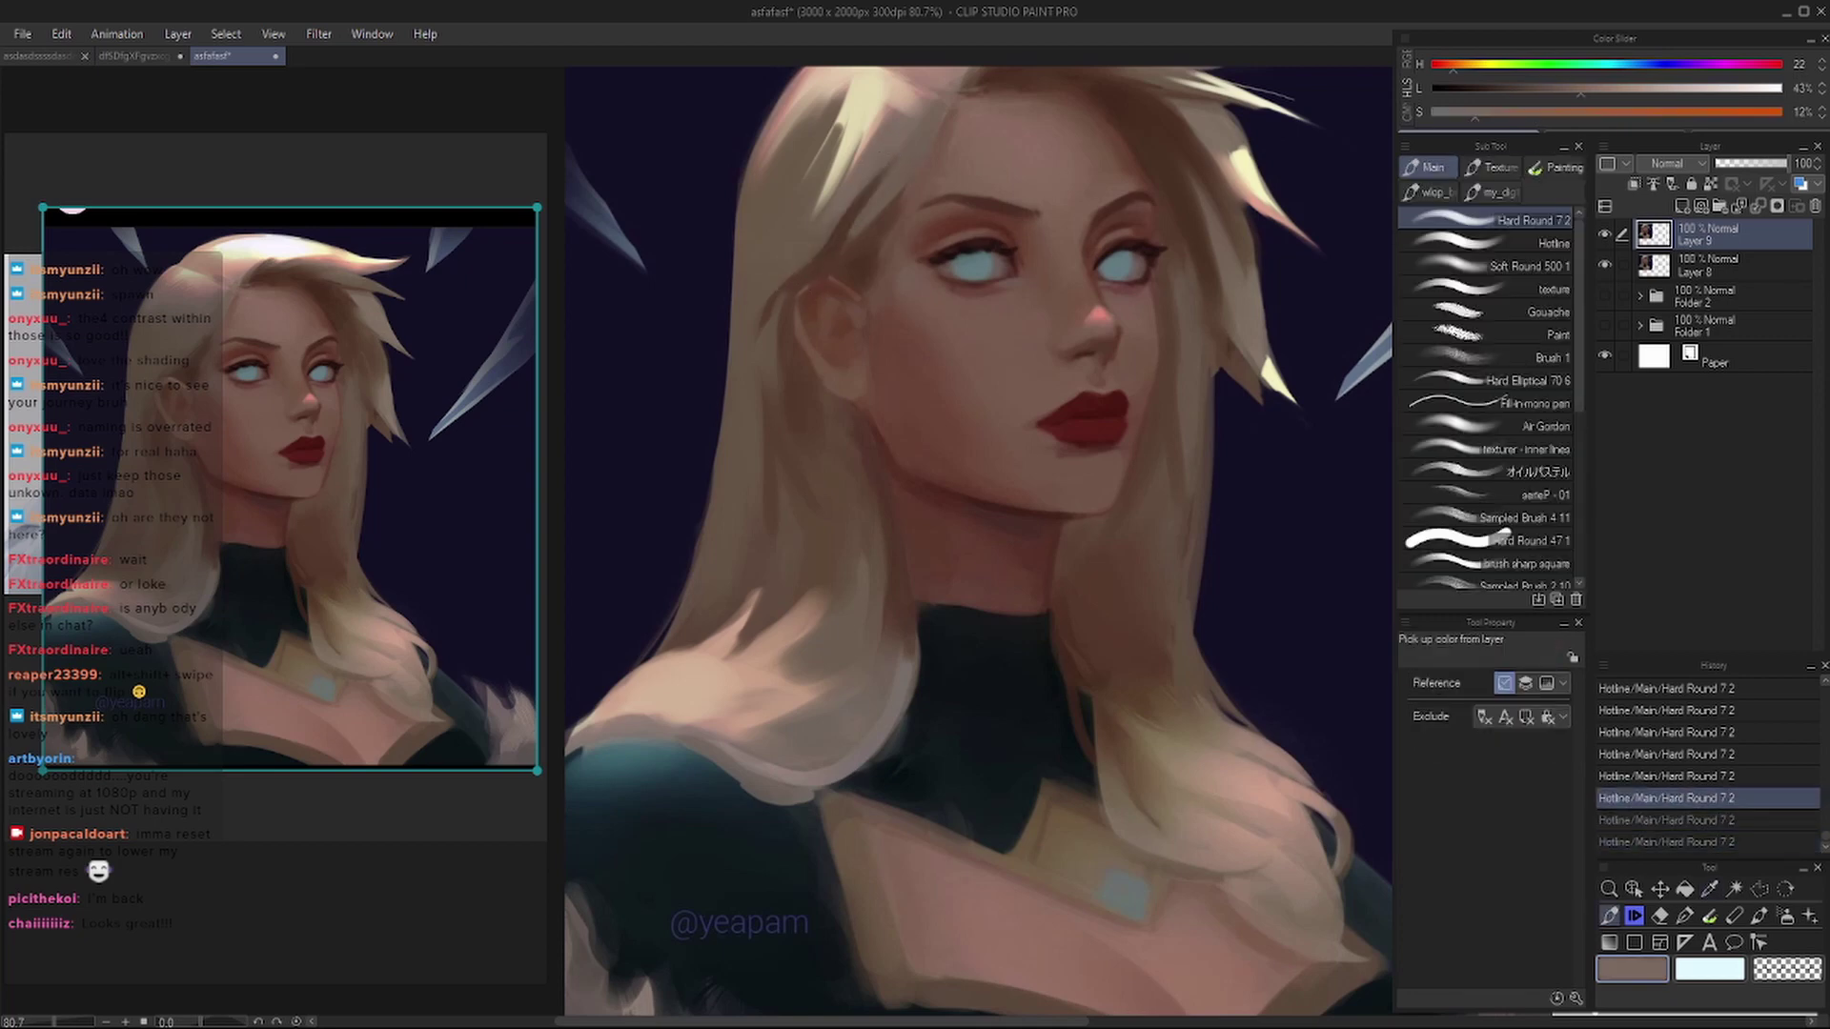
left_click_drag(872, 172, 691, 390)
key("ctrl+z")
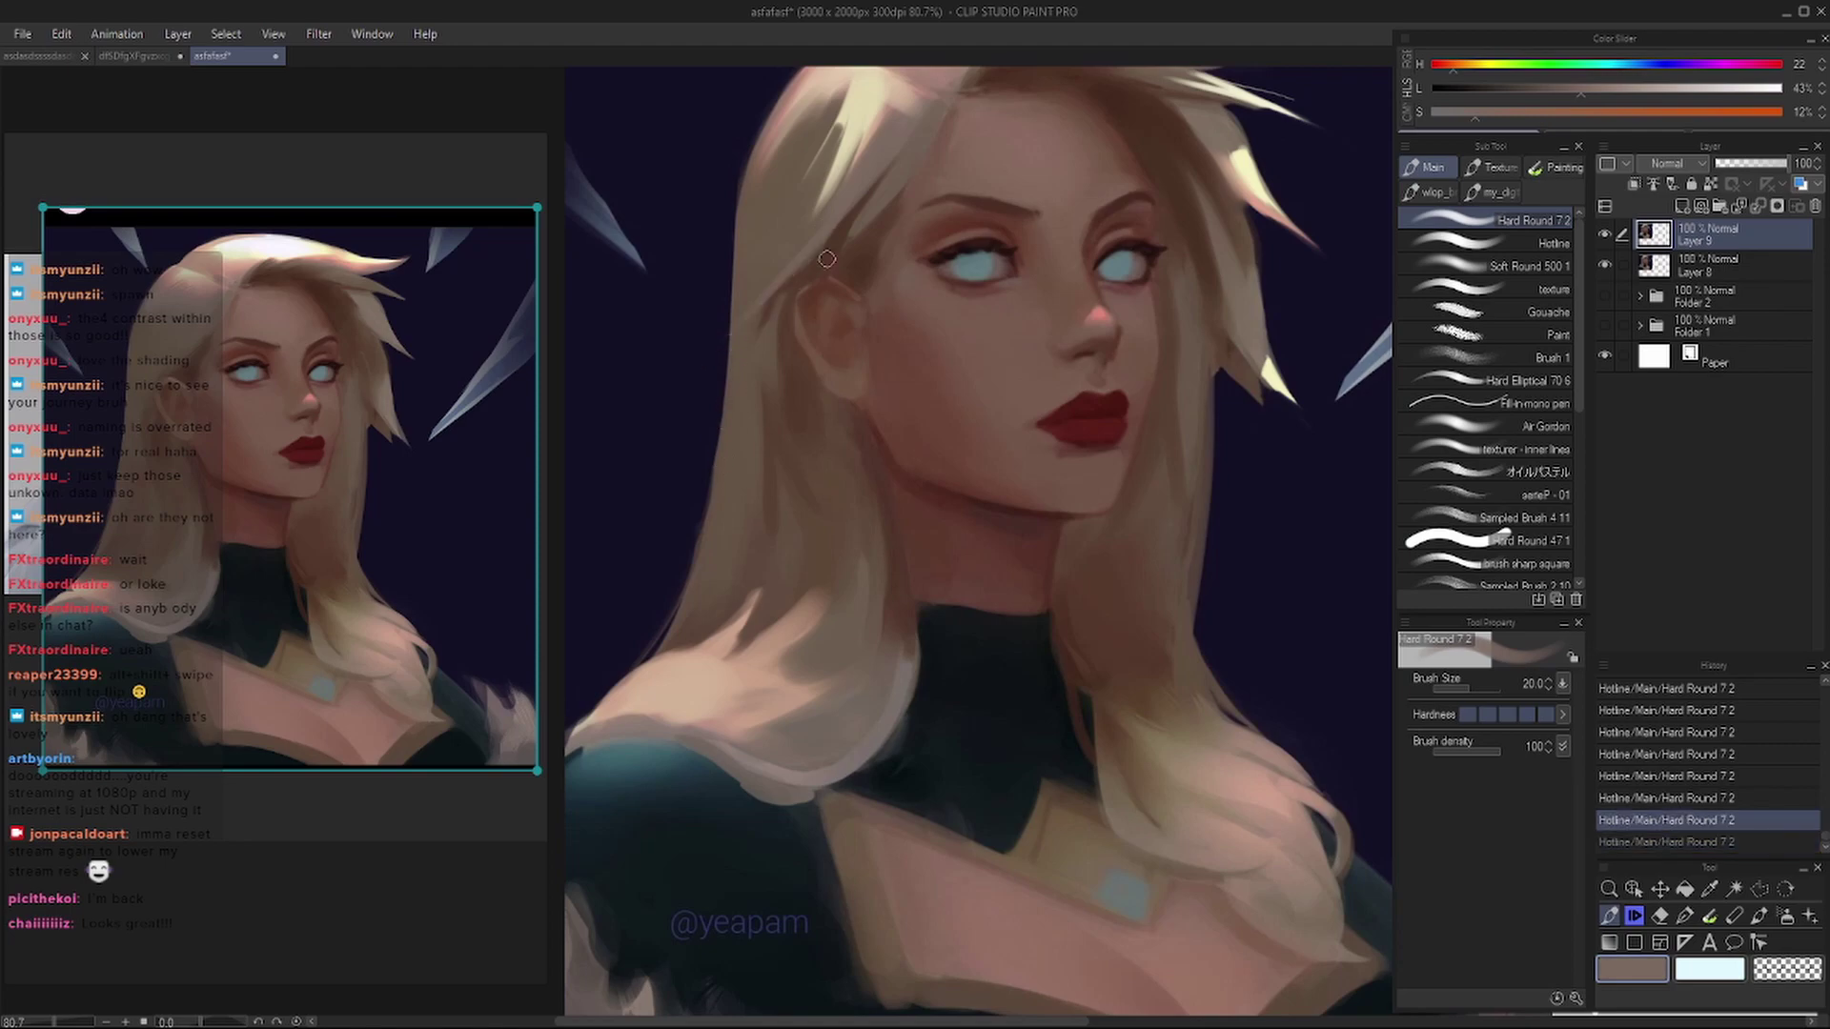
- Paint brown shadows into the long hair above the shoulder highlight with sampled browns at brush sizes 60 to 30
scroll(702, 390, "down", 2)
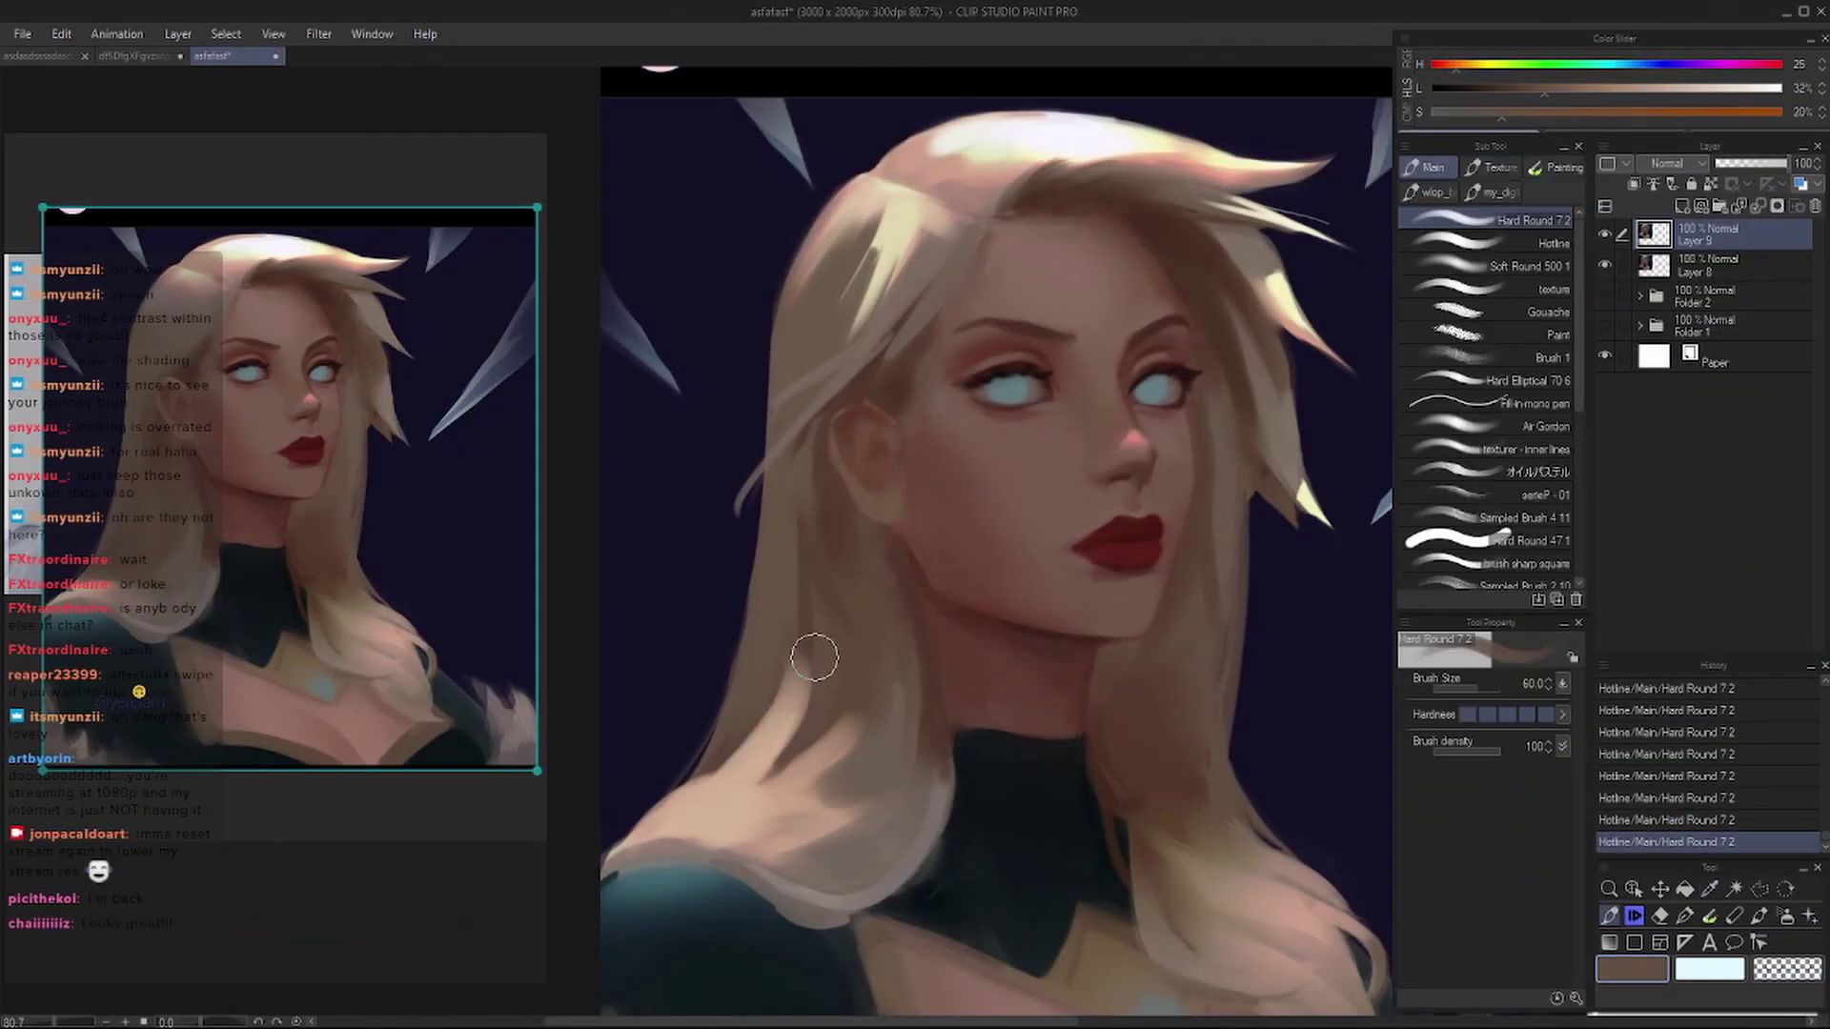
left_click_drag(820, 582, 784, 744)
left_click_drag(786, 813, 817, 765)
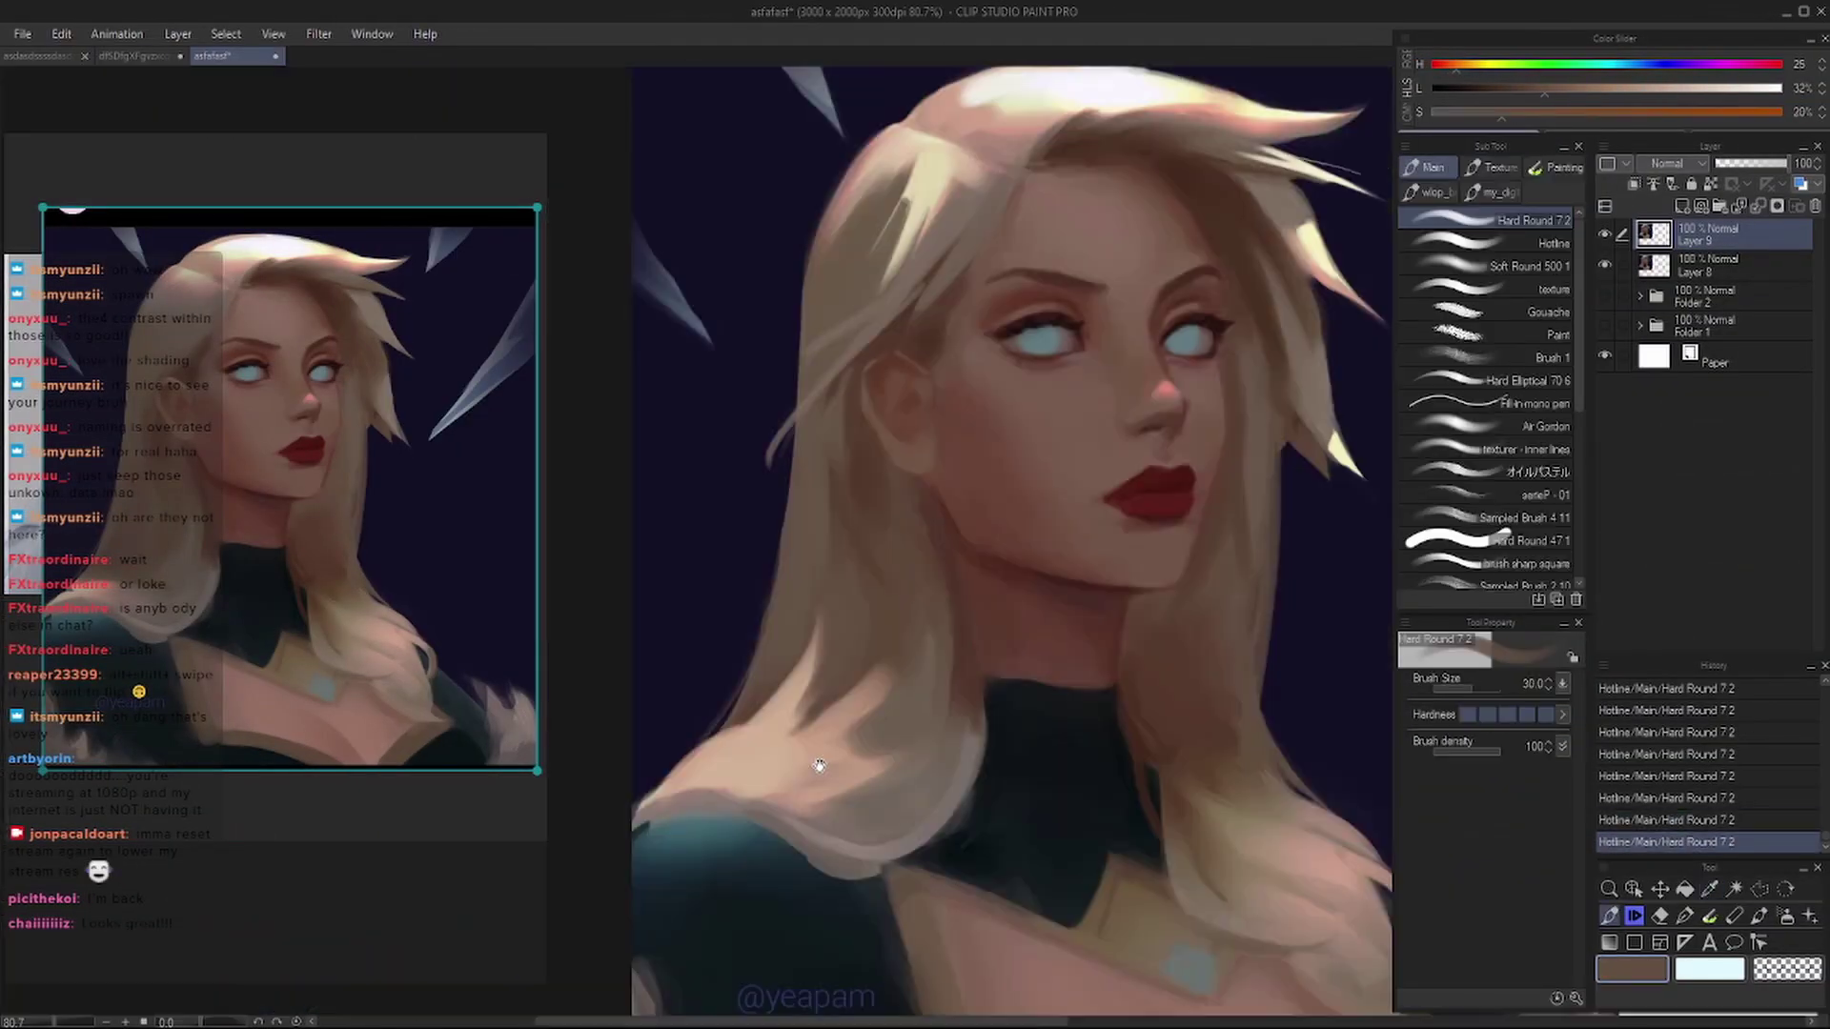
key("alt")
left_click(935, 749)
scroll(936, 749, "up", 3)
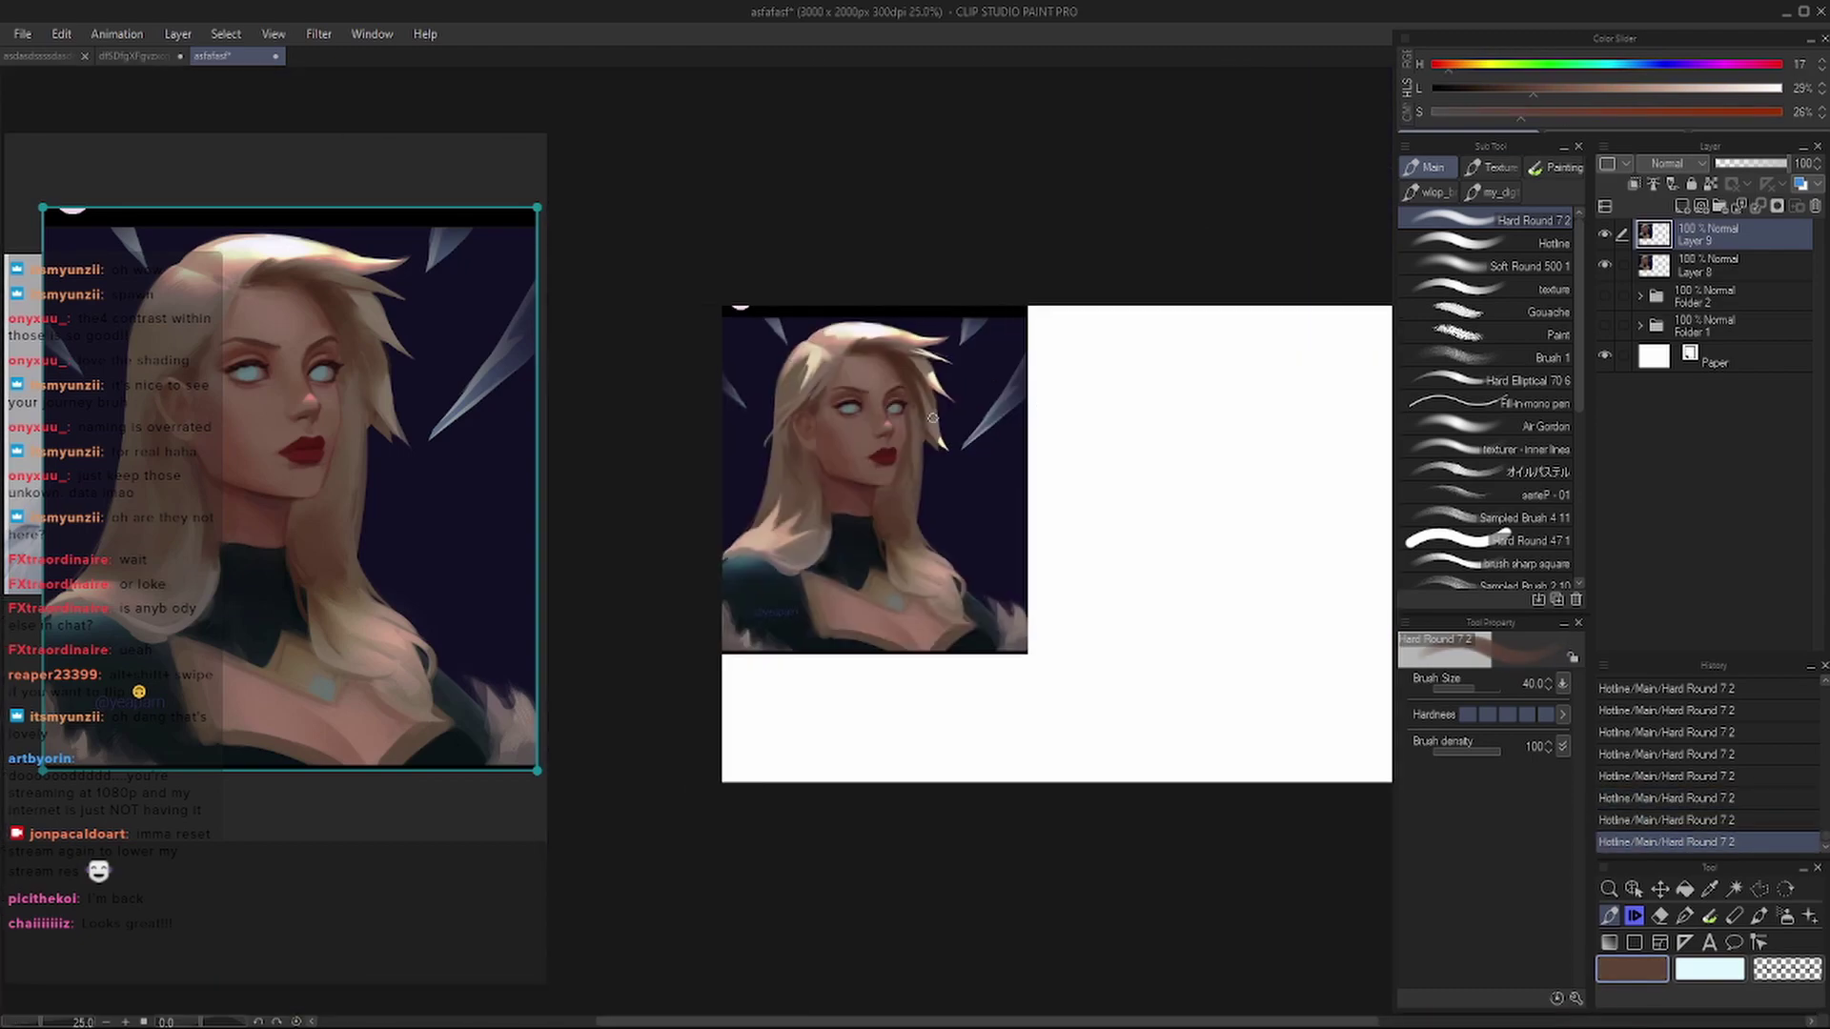
scroll(853, 585, "down", 3)
- Undo the last strand and add fine flyaway strands along the outer hair edge at size 5, with the view mirrored
key("ctrl+z")
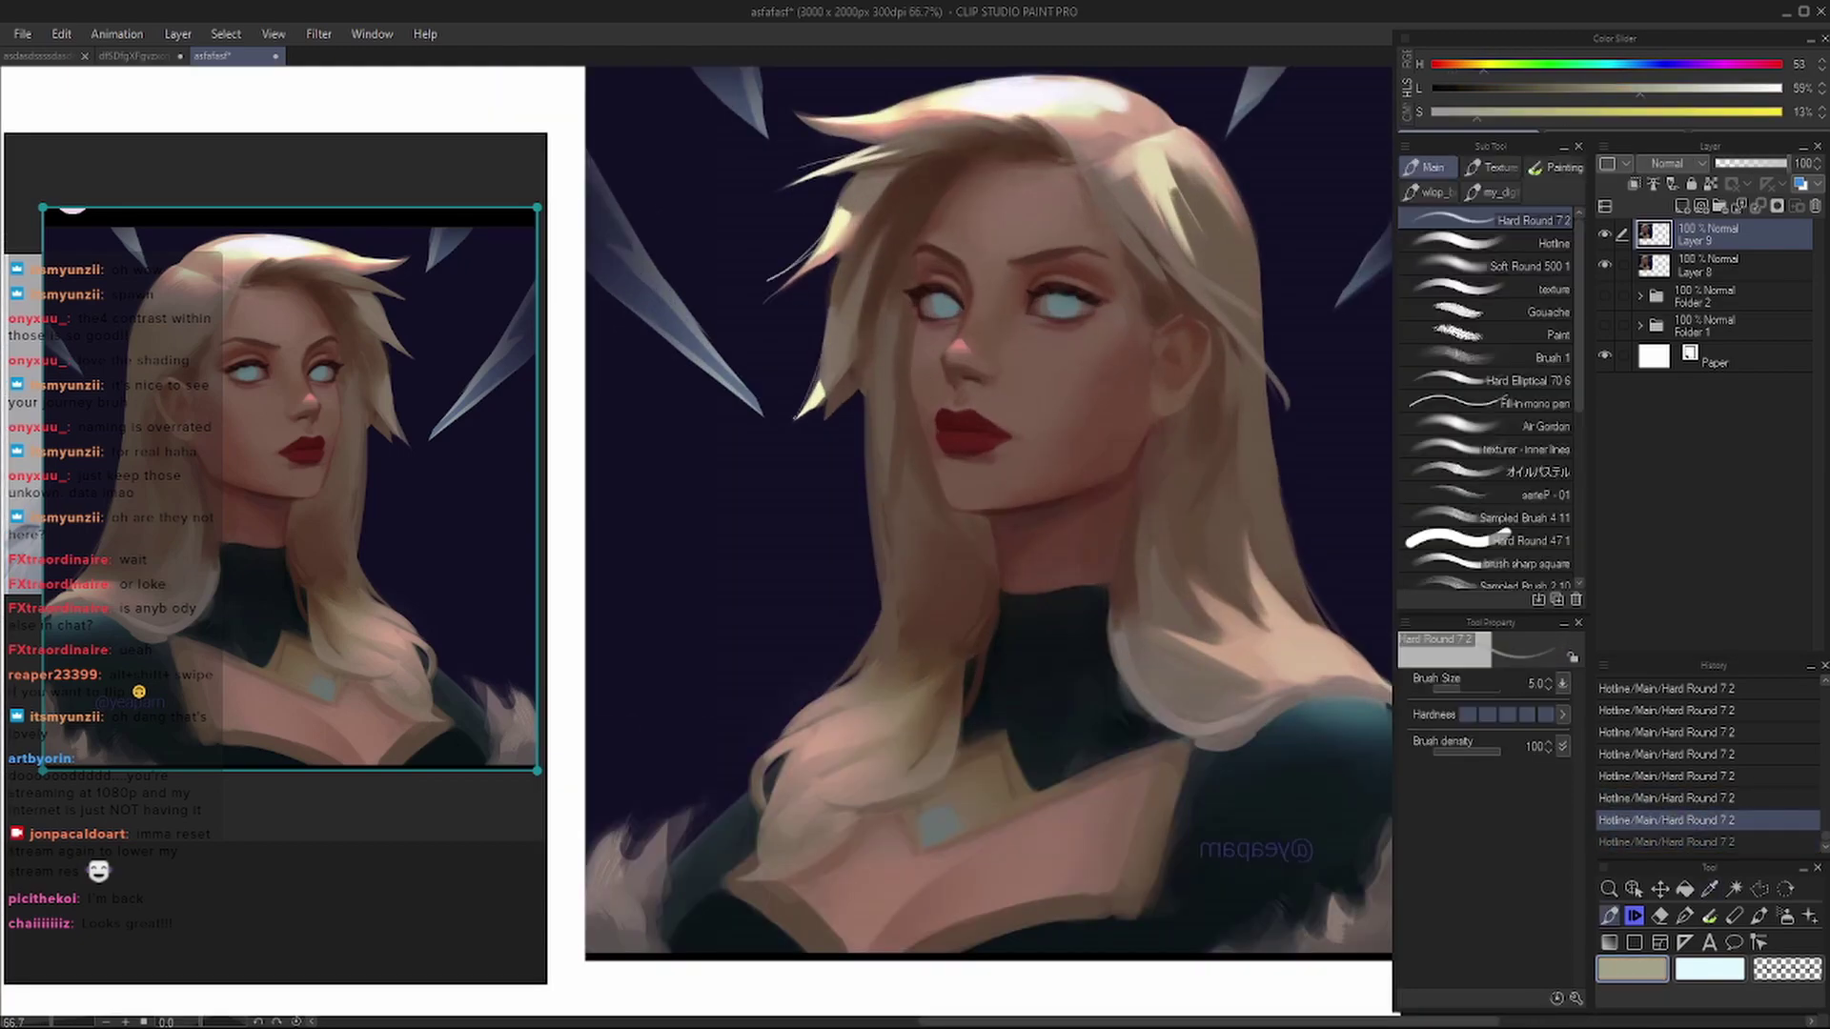
left_click_drag(870, 423, 873, 587)
scroll(873, 587, "down", 2)
scroll(953, 525, "up", 2)
left_click(1139, 482, "alt")
- Soften the shading of the cheek and jaw near the ear with sampled skin browns at size 90
key("bracketright")
key("bracketright")
key("bracketright")
key("bracketright")
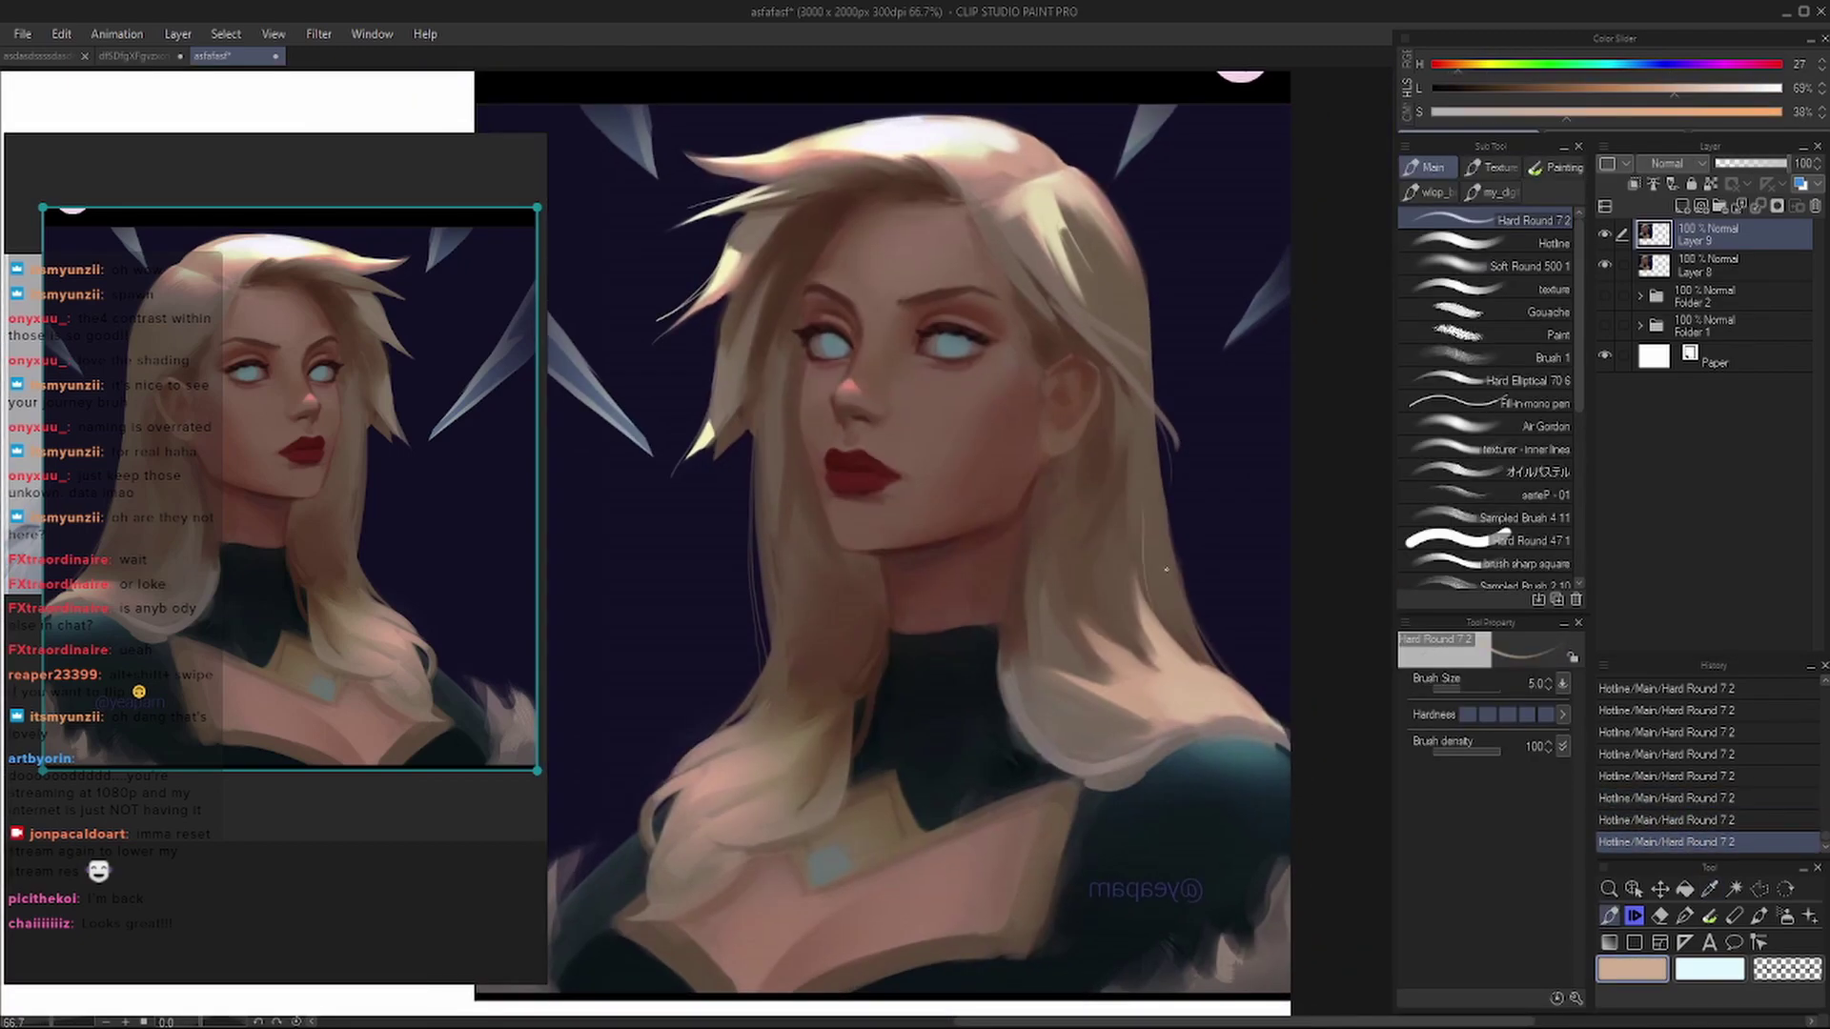
left_click_drag(1152, 610, 1136, 483)
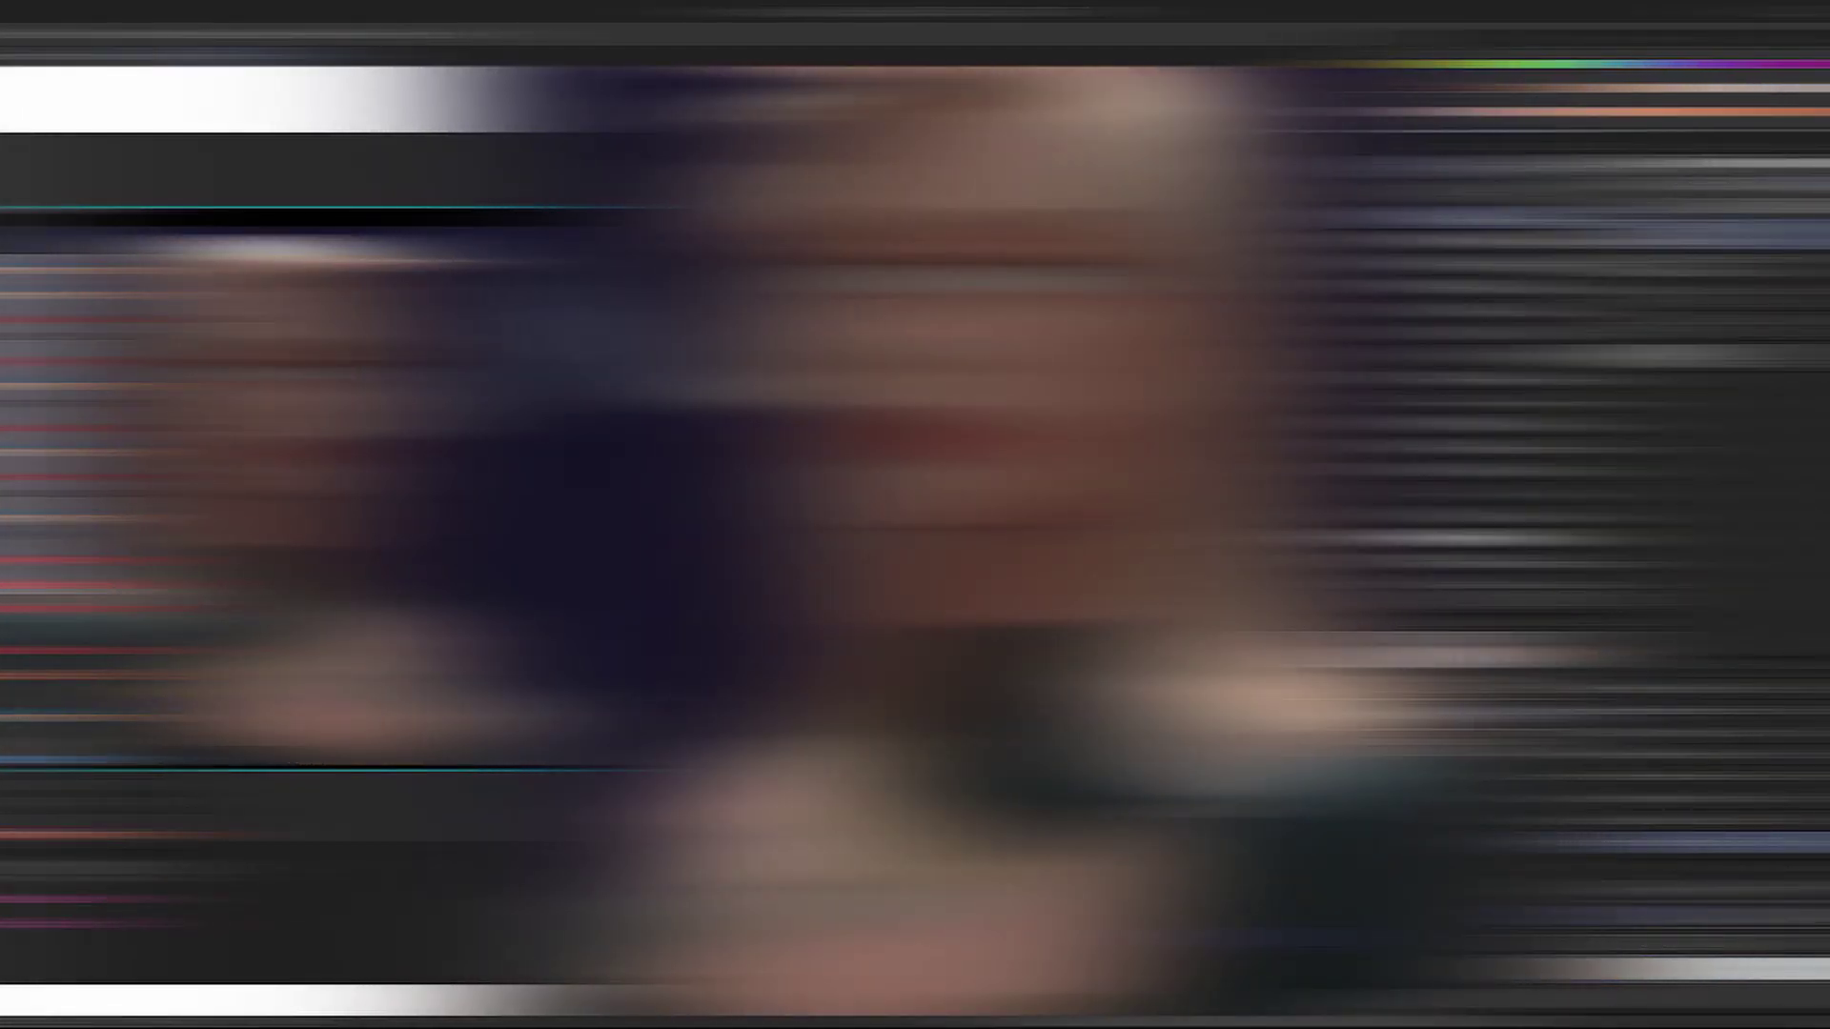
scroll(1055, 613, "up", 2)
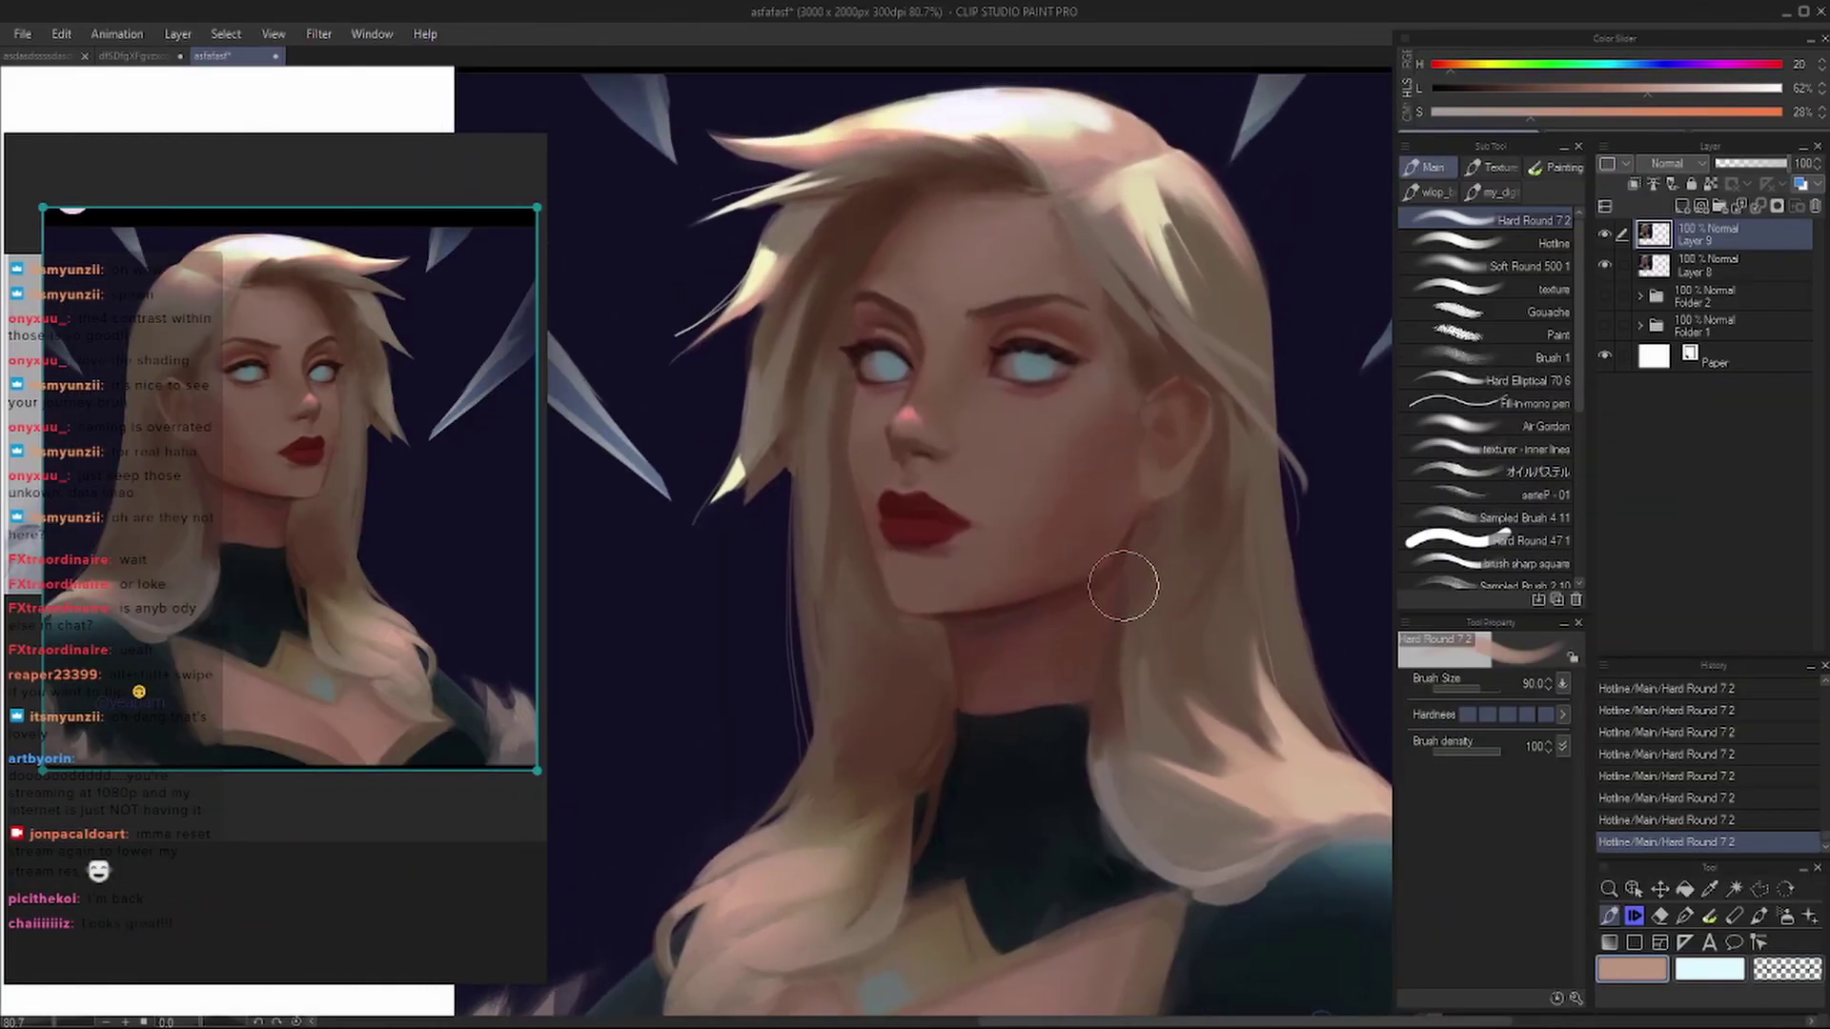
left_click(1023, 413, "alt")
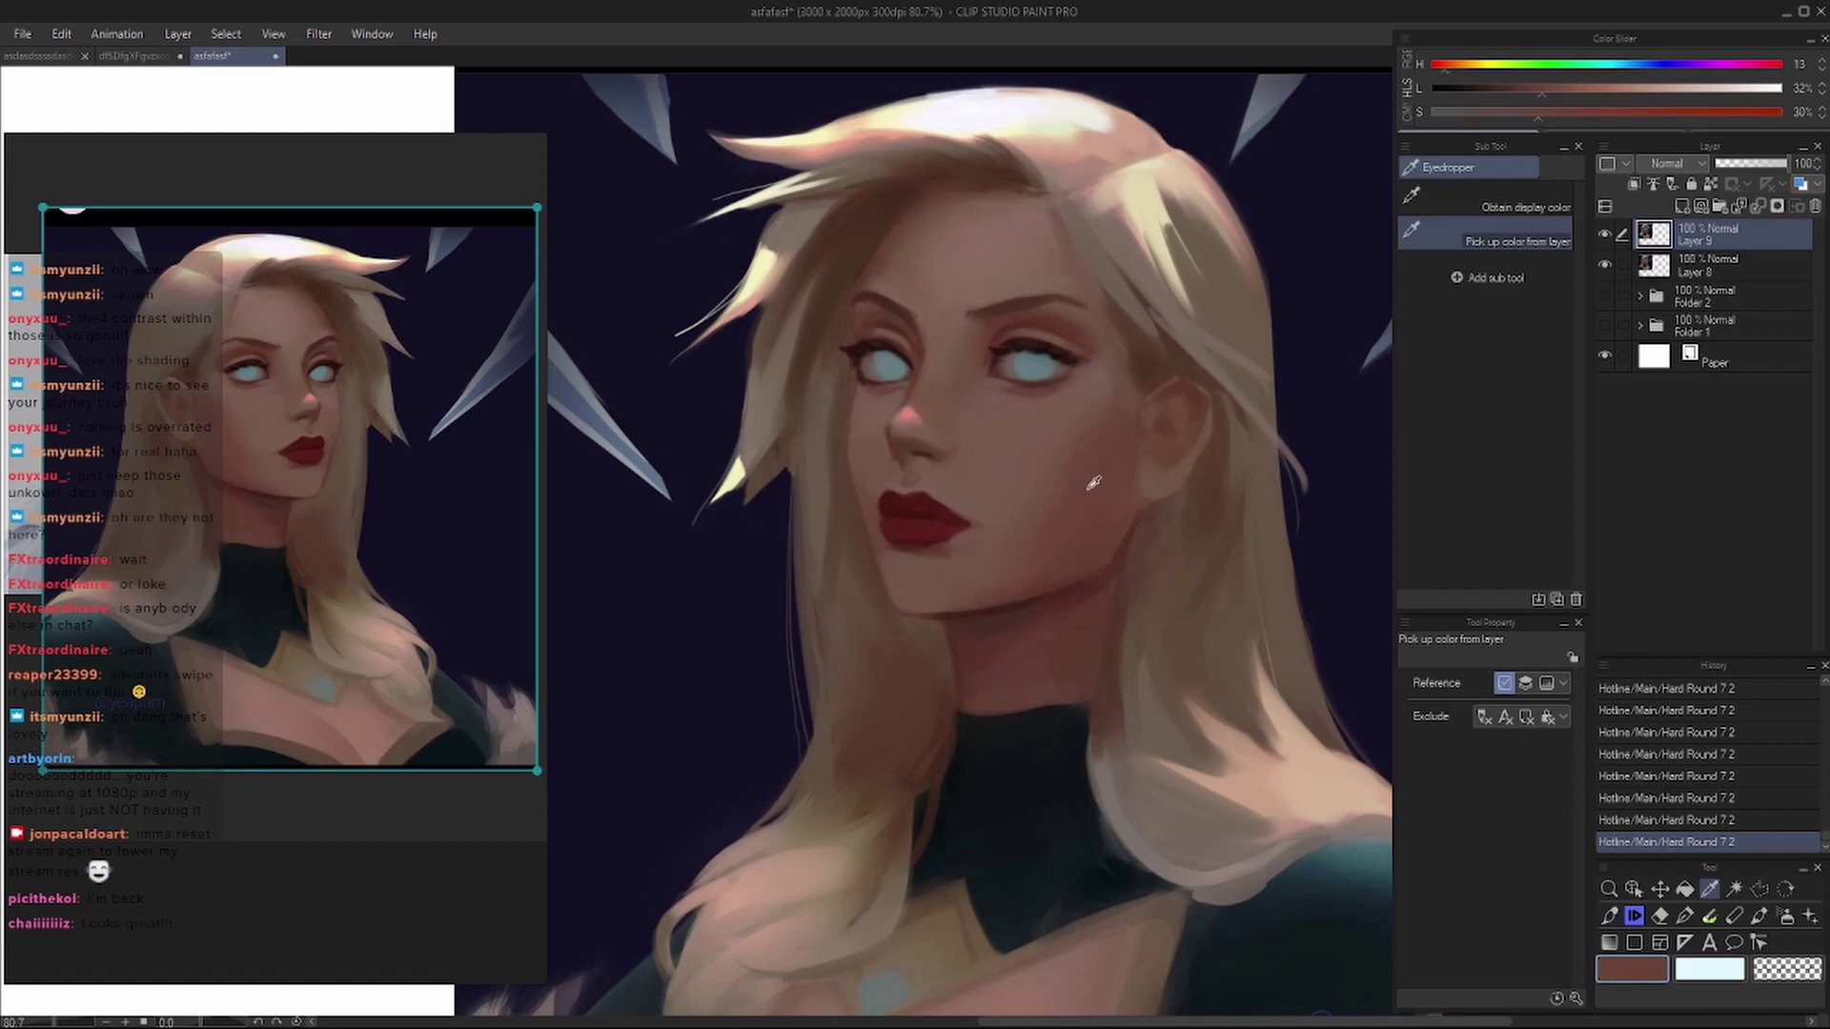
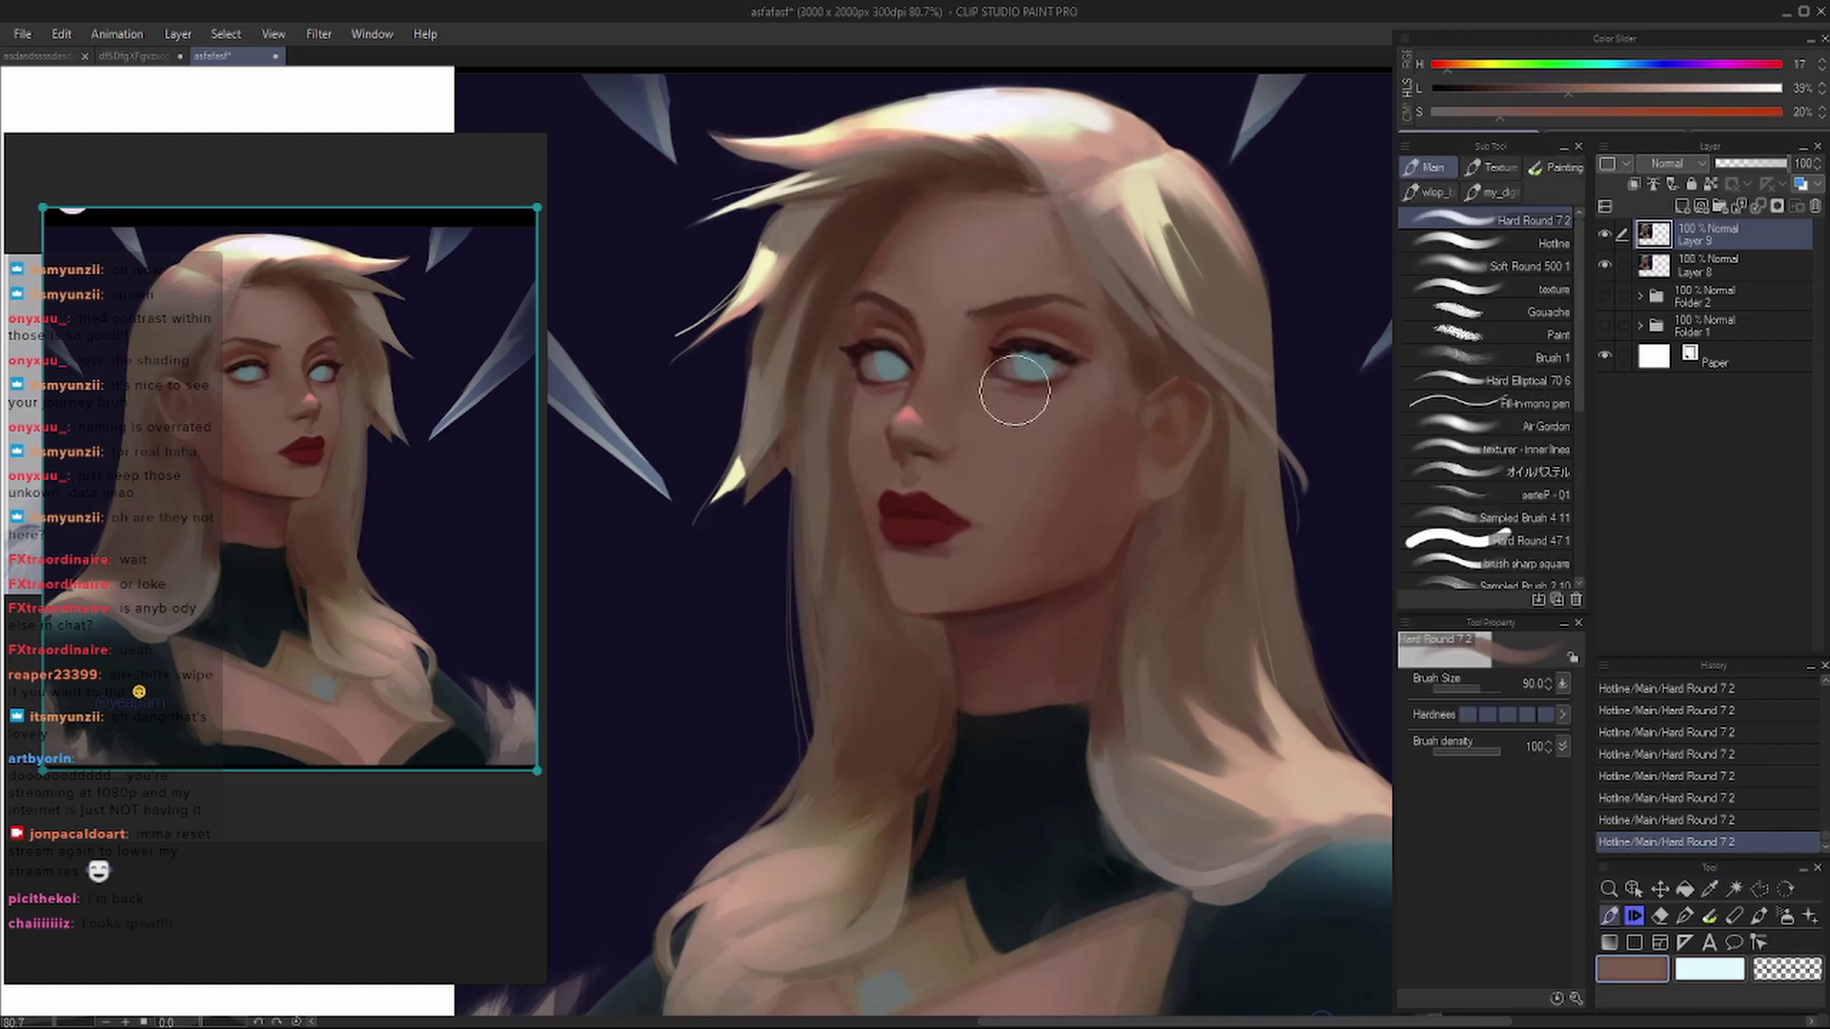
left_click_drag(1014, 391, 988, 428)
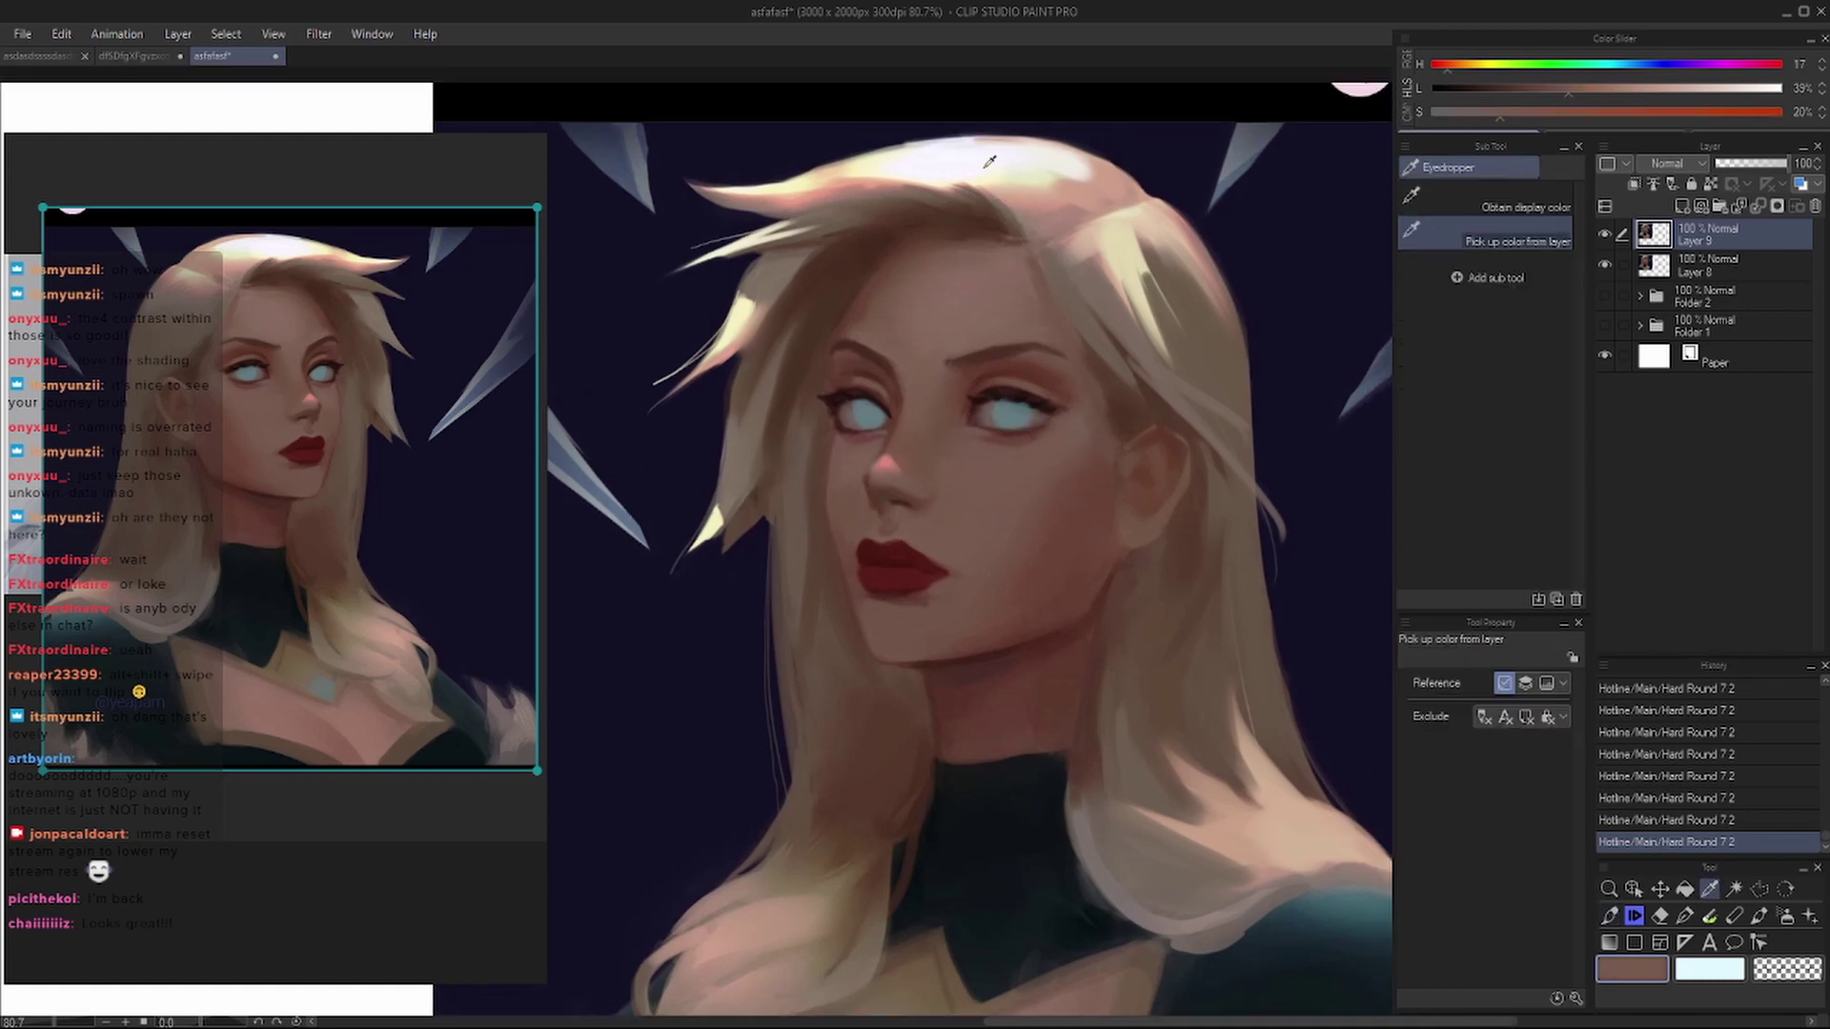
- Paint a bright highlight on the nose tip at size 12.5 with the near-white sampled from the top of the hair
left_click(951, 155, "alt")
scroll(970, 497, "up", 1)
scroll(970, 498, "up", 1)
key("bracketleft")
key("bracketleft")
key("bracketleft")
key("bracketleft")
key("bracketleft")
key("bracketleft")
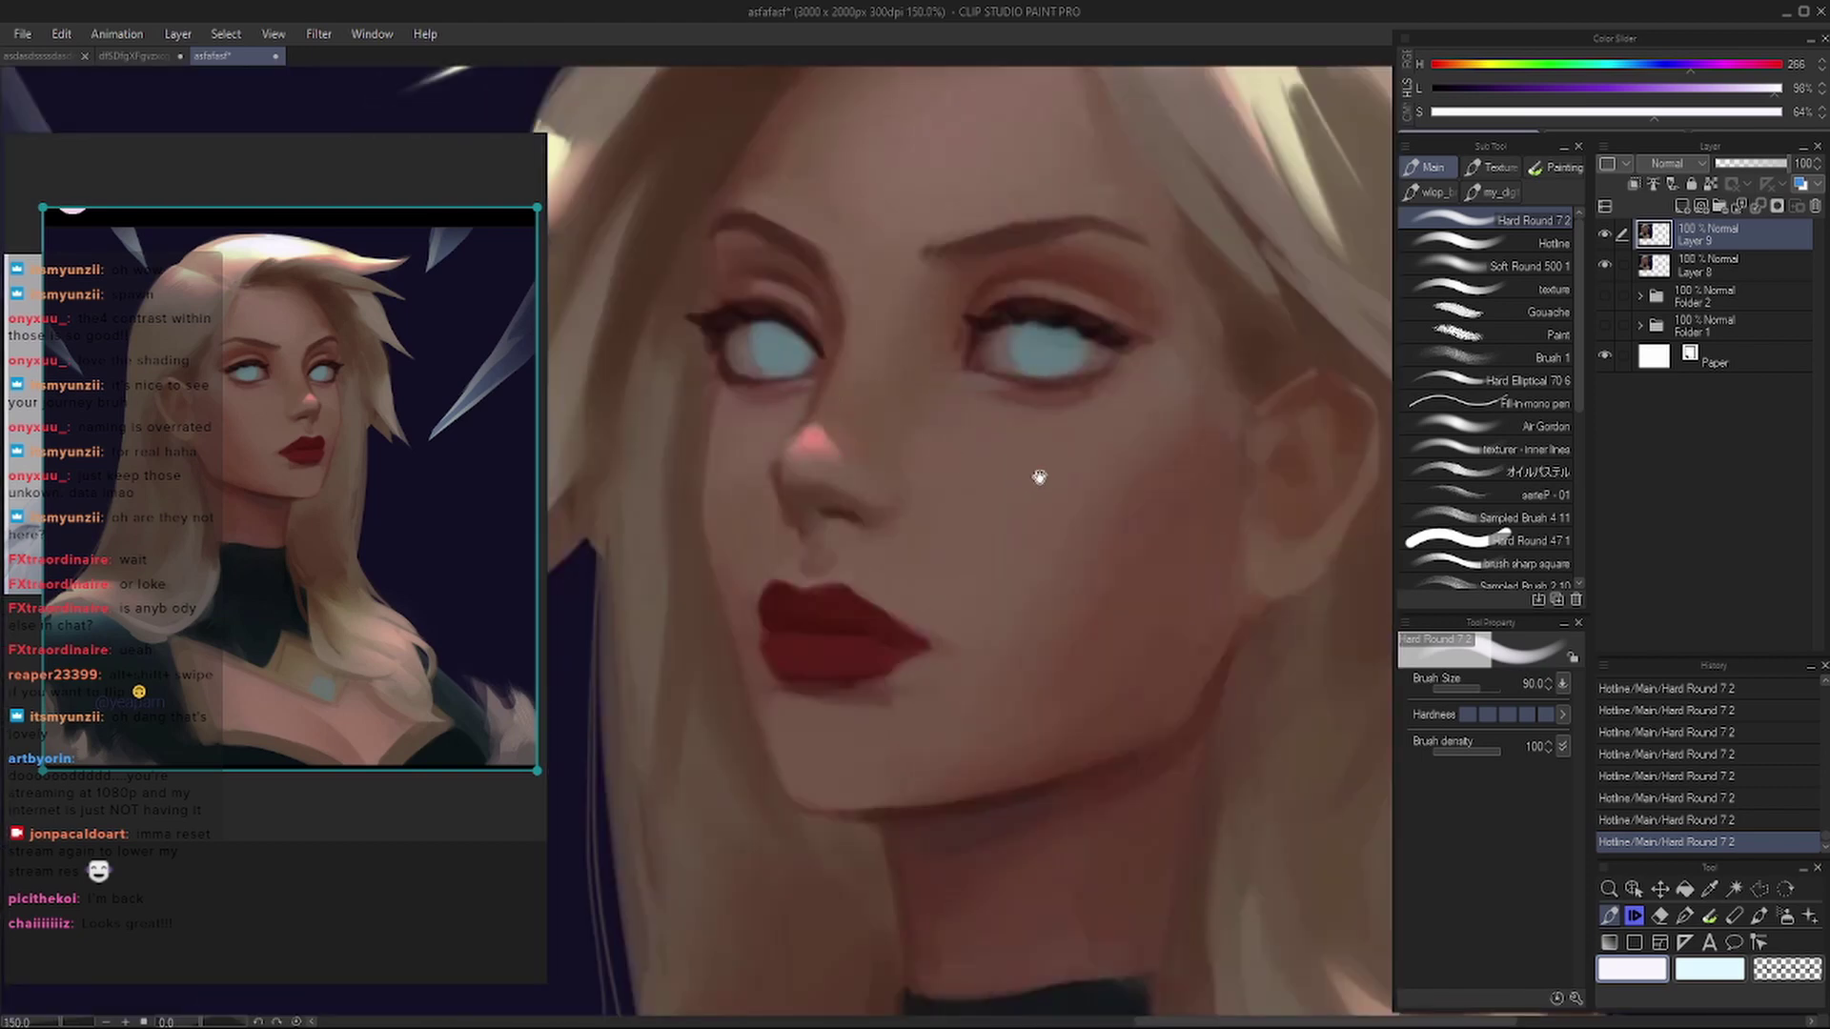
key("ctrl+z")
key("bracketleft")
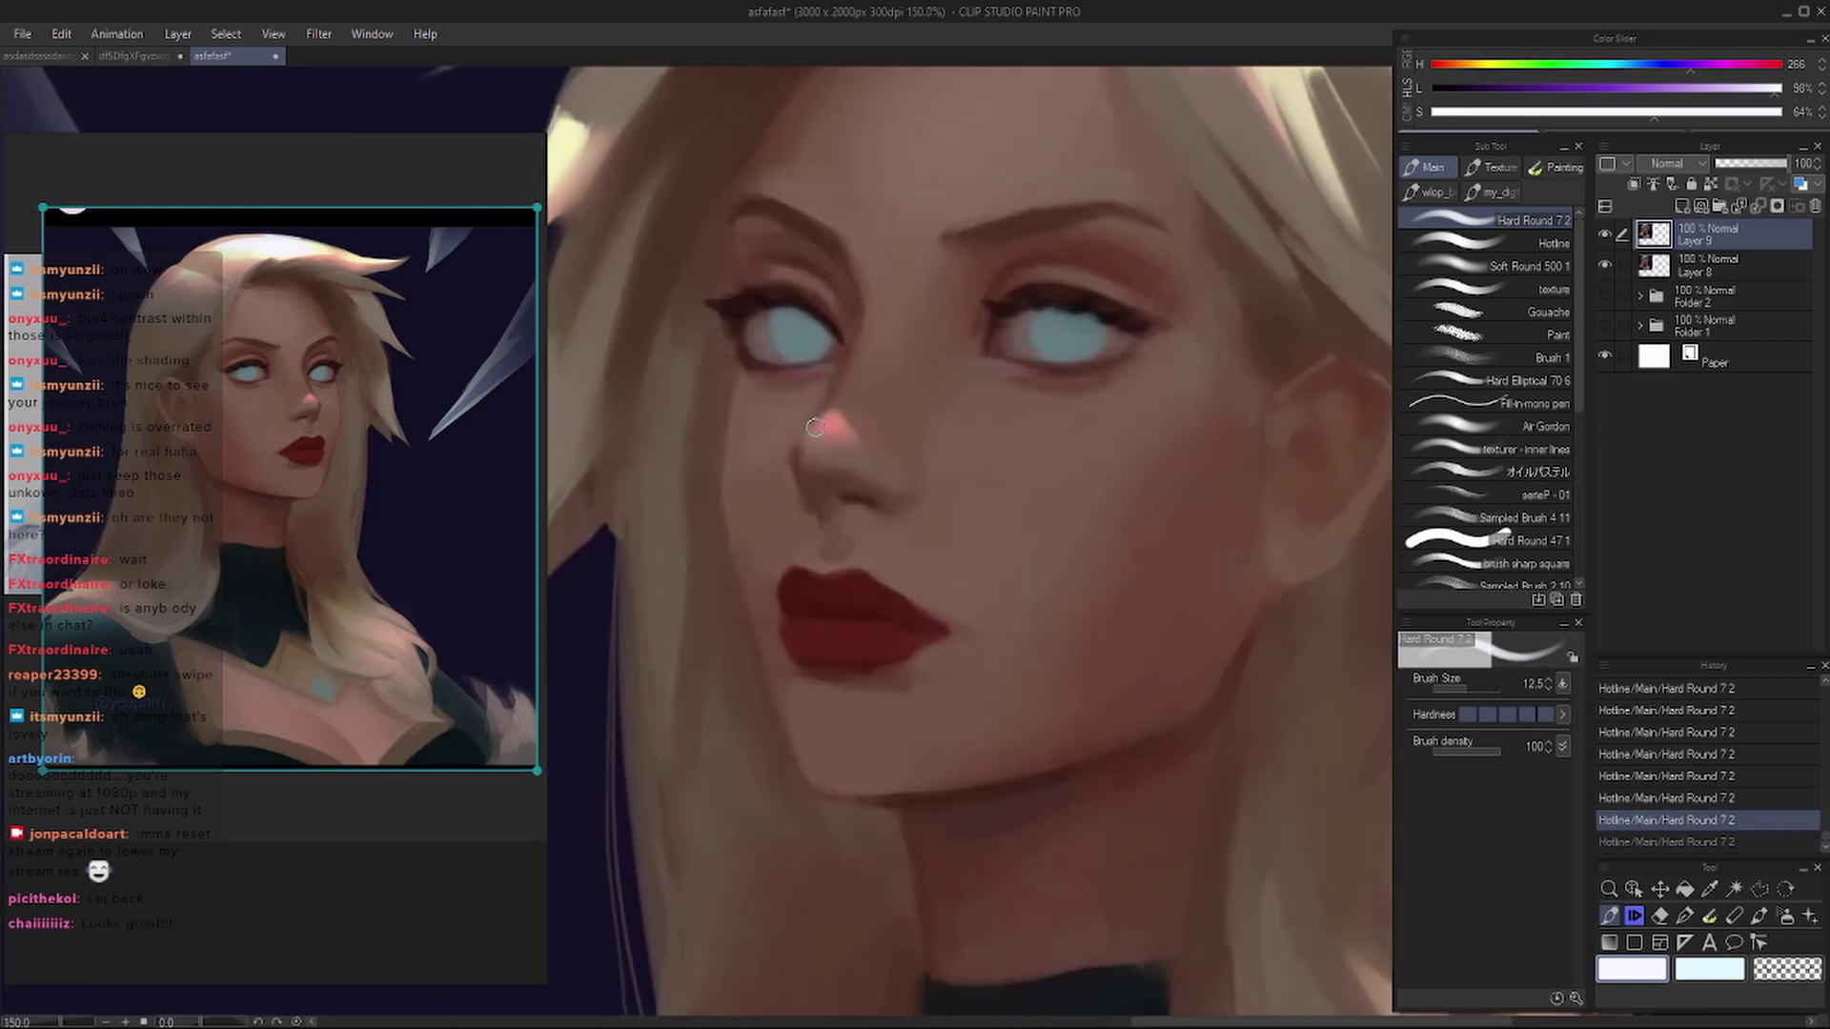
left_click_drag(839, 410, 812, 438)
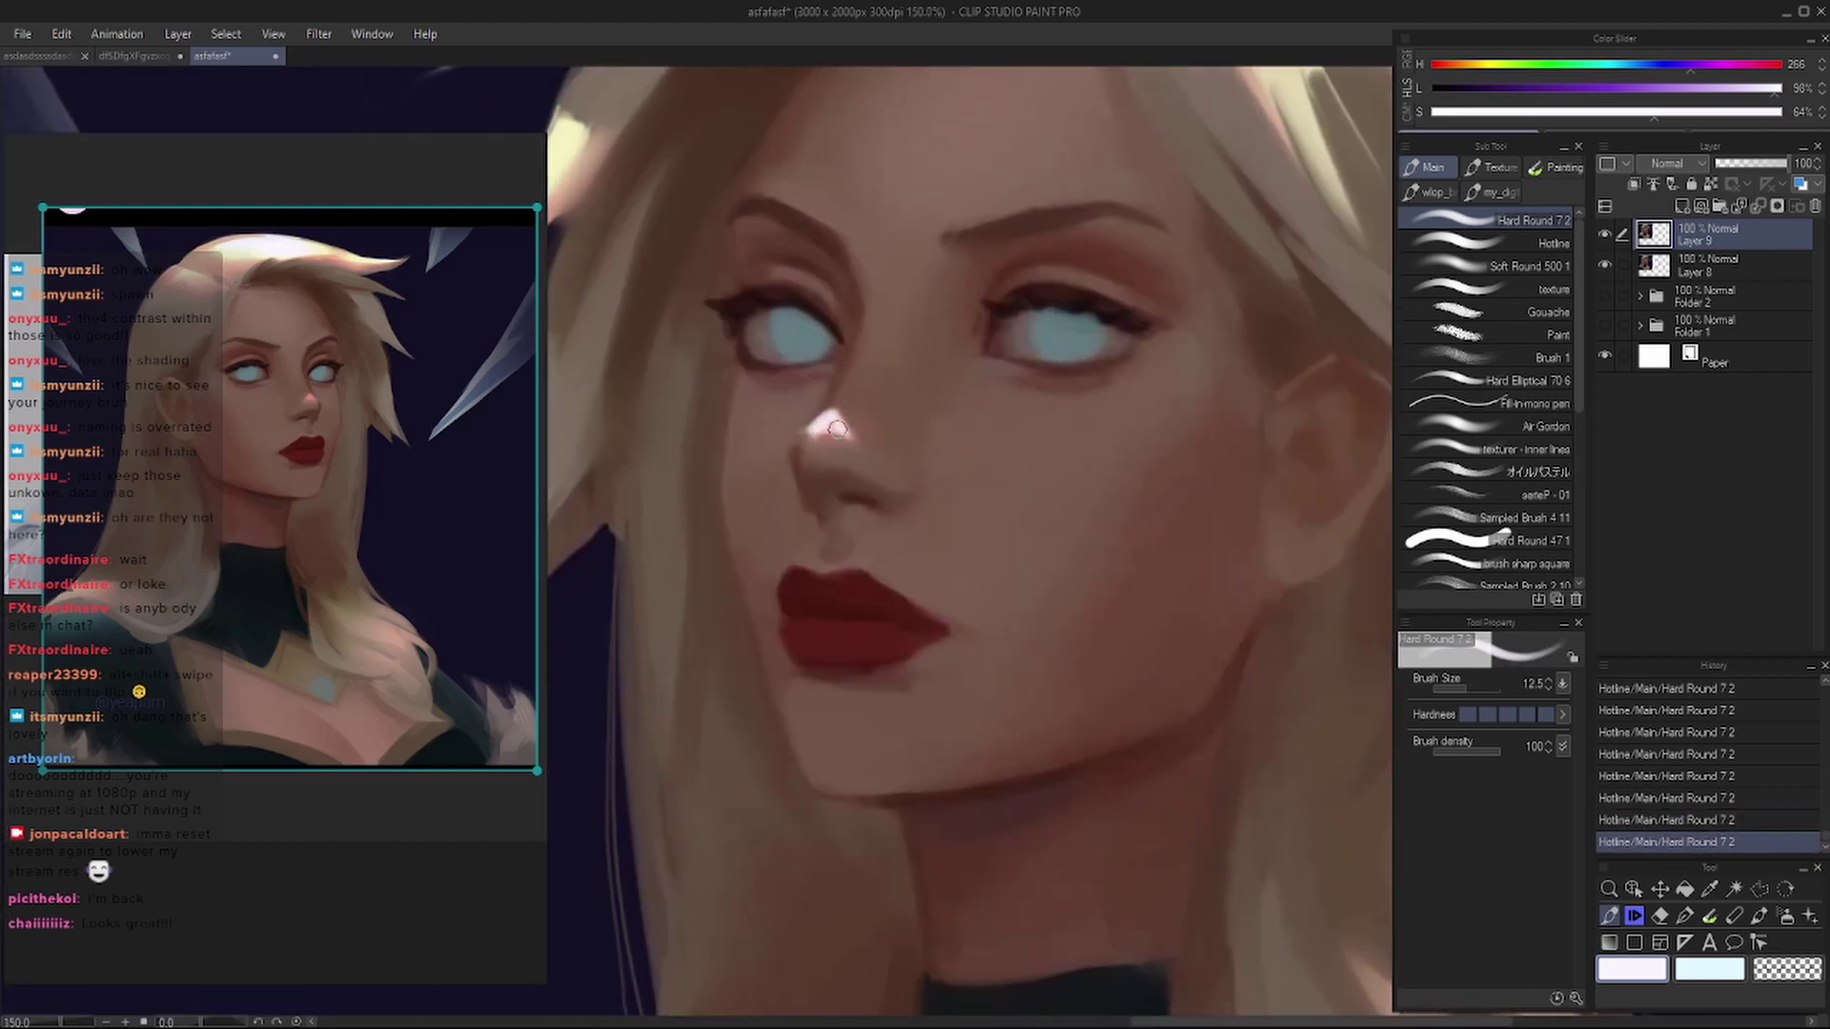
- Undo the nose strokes and repaint the near-white highlight on the tip with short strokes
key("ctrl+z")
key("ctrl+z")
key("ctrl+z")
left_click_drag(825, 421, 843, 436)
key("ctrl+z")
left_click_drag(829, 431, 821, 421)
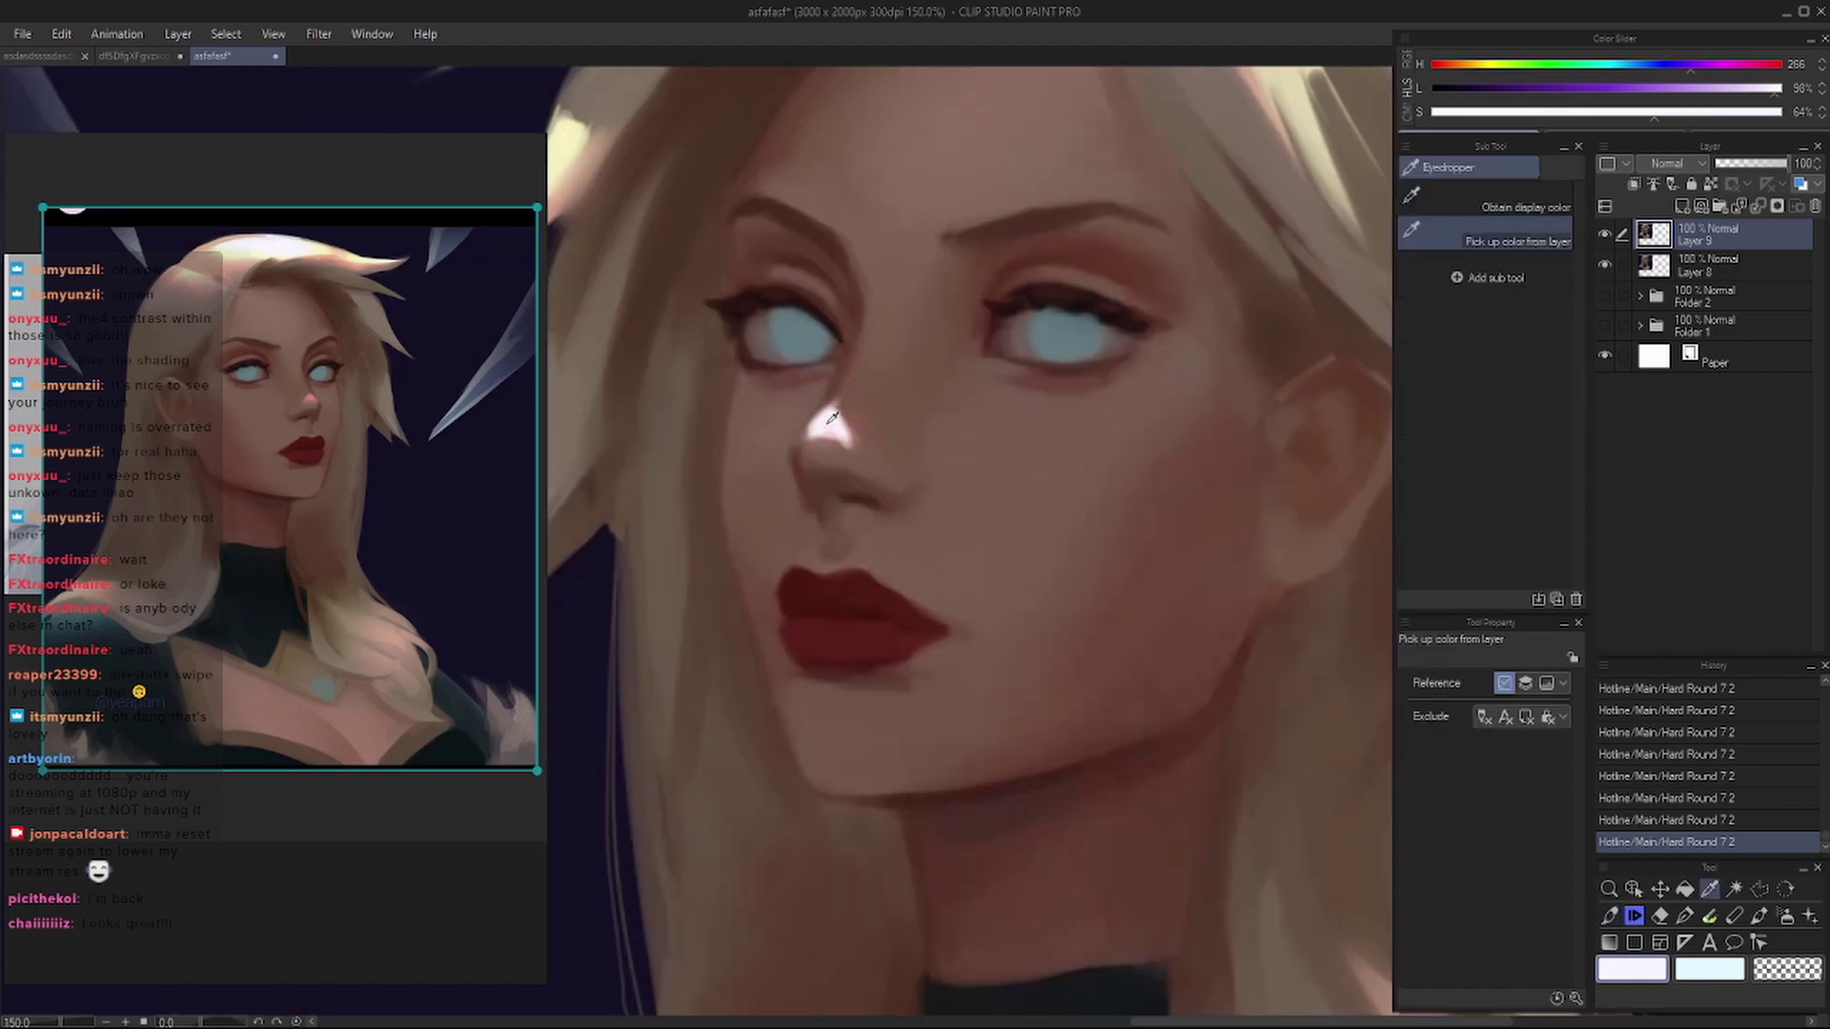
- Sample salmon from the hair fringe and shift the colour to a saturated red with hue 4, luminosity 62% and saturation 82%
left_click(808, 427, "alt")
scroll(907, 375, "up", 10)
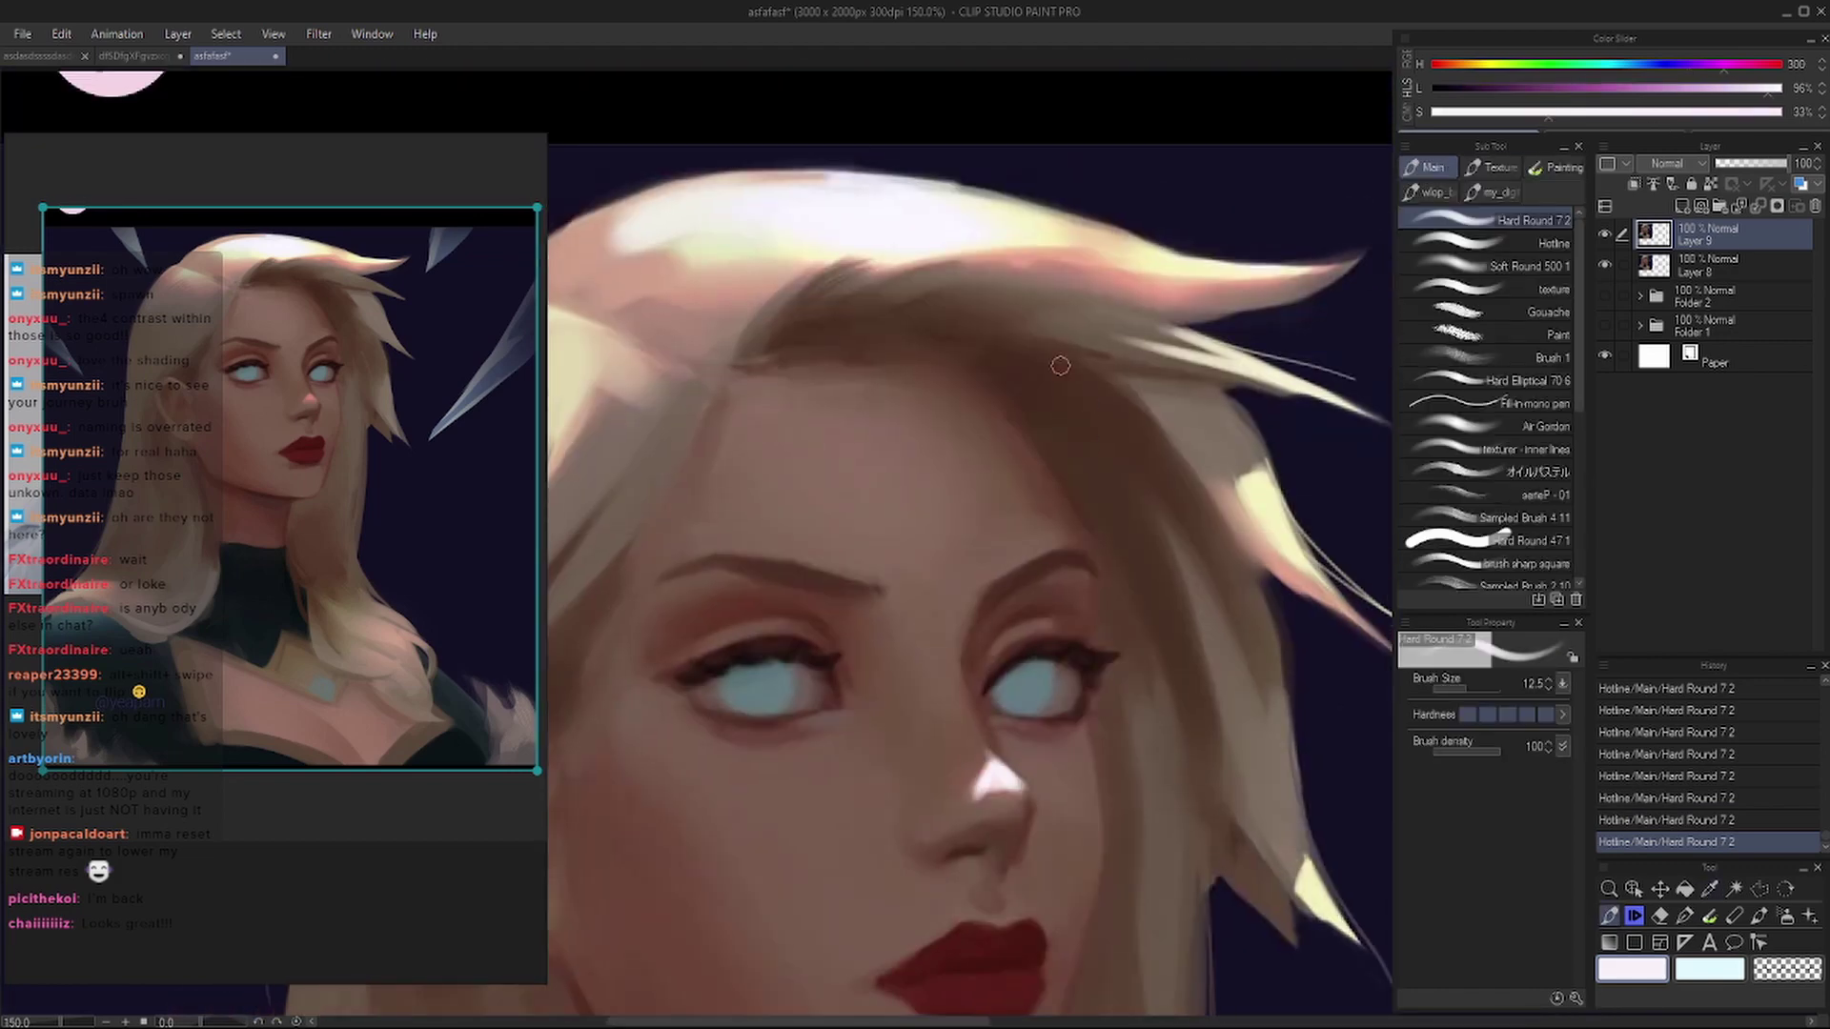
key("alt")
left_click(1053, 249, "alt")
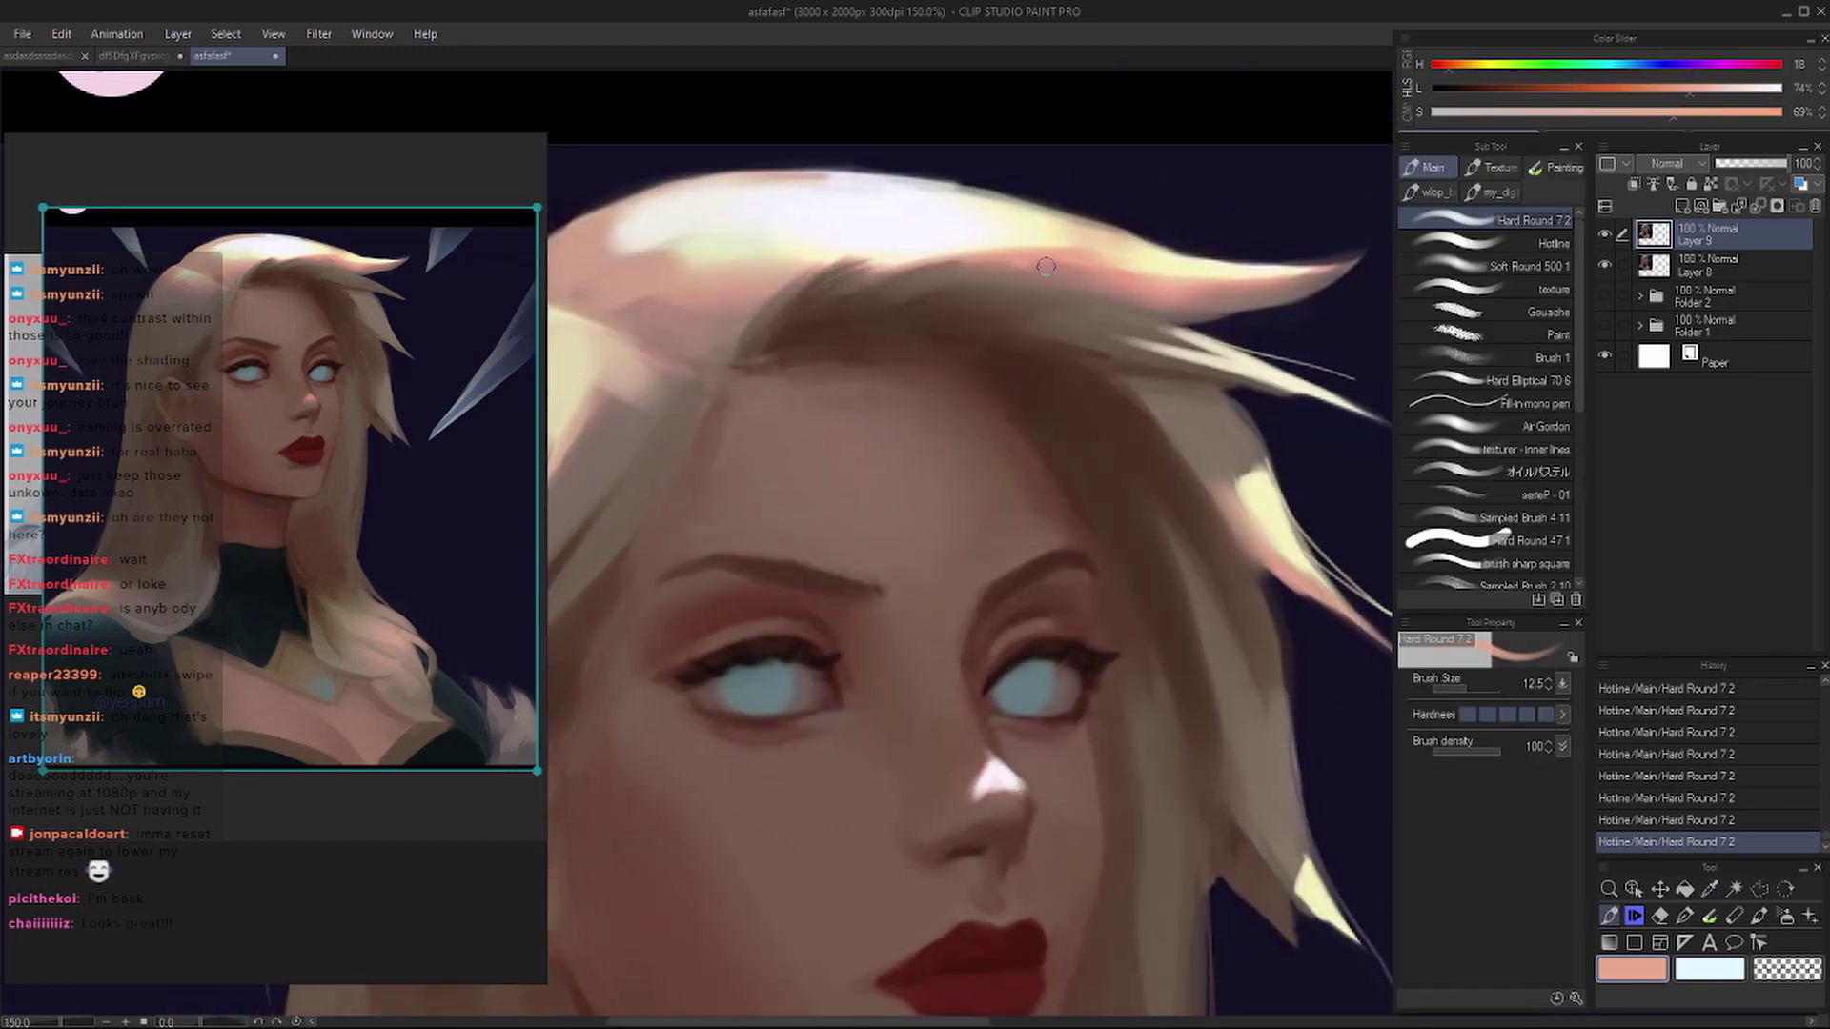
scroll(1052, 382, "down", 8)
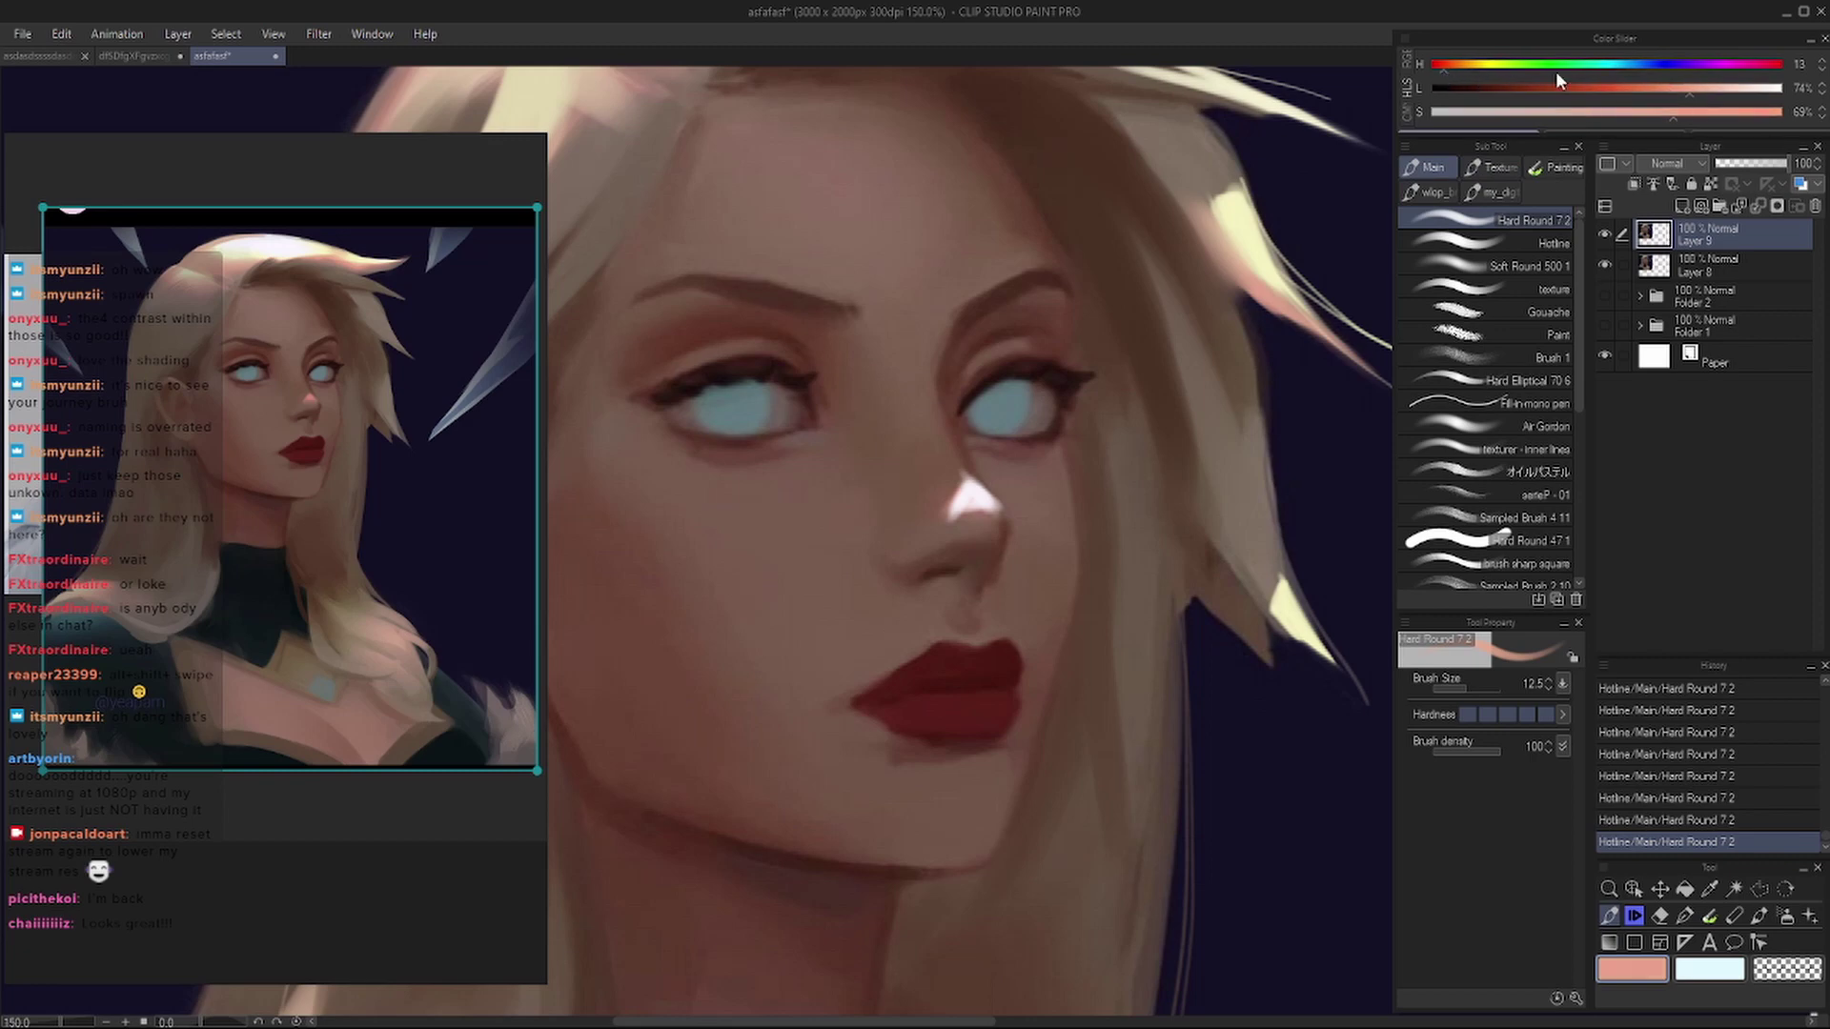
left_click_drag(1443, 67, 1435, 67)
left_click(1650, 89)
left_click(1718, 111)
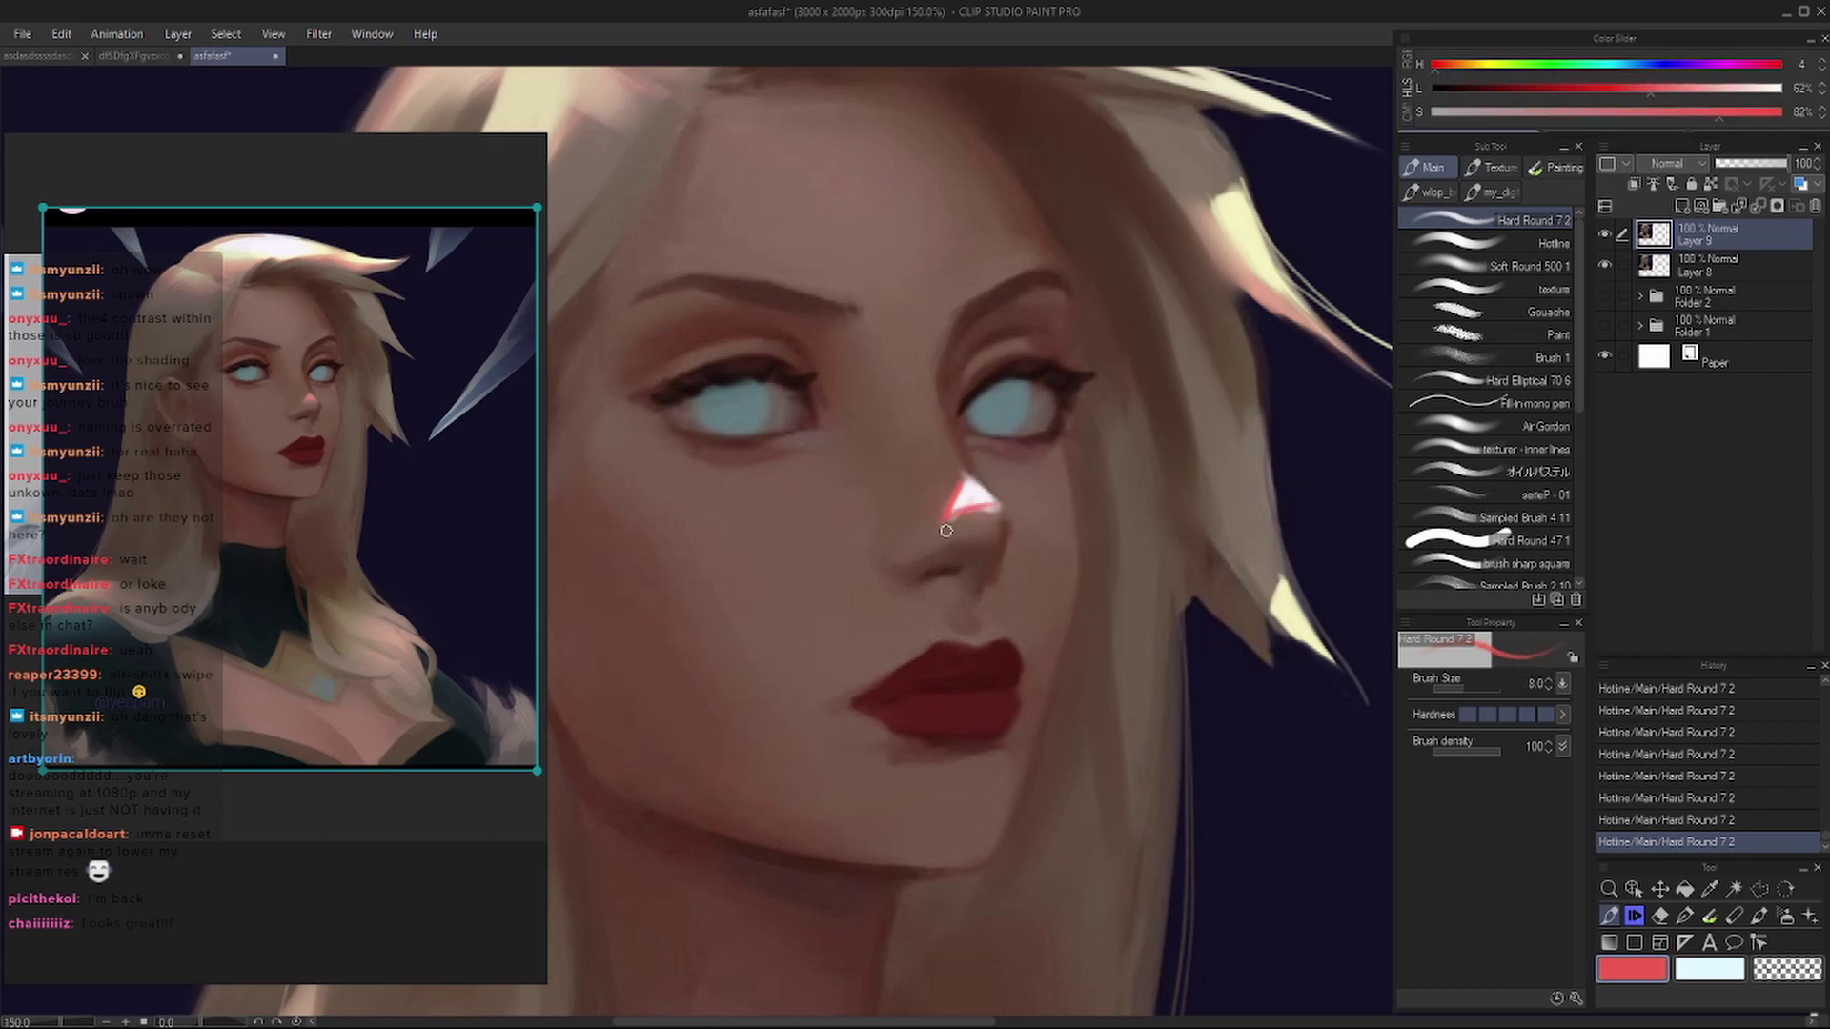
- Undo the thin red nose strokes, repaint the highlight's red edge at size 15 and soften it with the Blend Master Flash brush
key("ctrl+z")
key("ctrl+z")
key("ctrl+z")
key("ctrl+z")
key("ctrl+z")
key("bracketright")
key("bracketright")
key("bracketright")
mouse_move(951, 515)
left_mouse_down()
mouse_move(972, 512)
mouse_move(919, 518)
mouse_move(963, 533)
left_mouse_up()
key("j")
left_click_drag(992, 501, 958, 520)
key("b")
scroll(811, 592, "down", 2)
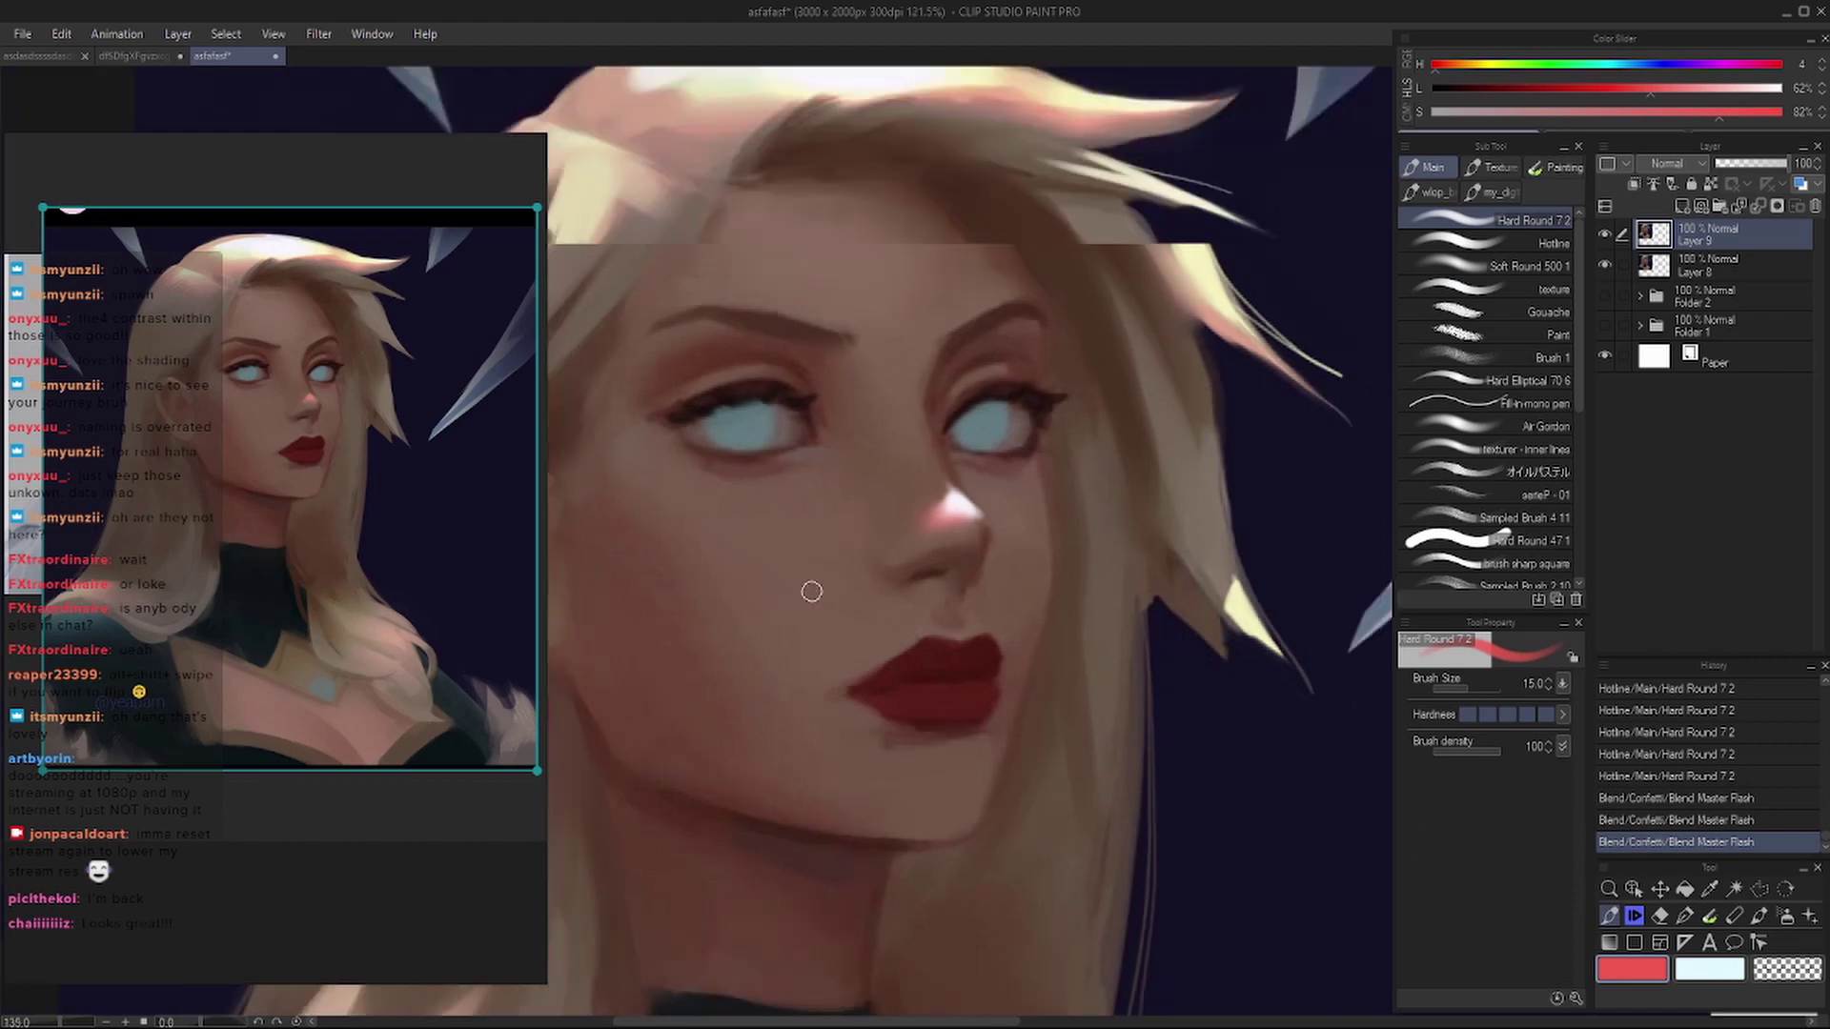
- Check the nose highlight against the whole portrait and sample the dark navy of the background as the brush colour
scroll(811, 592, "down", 4)
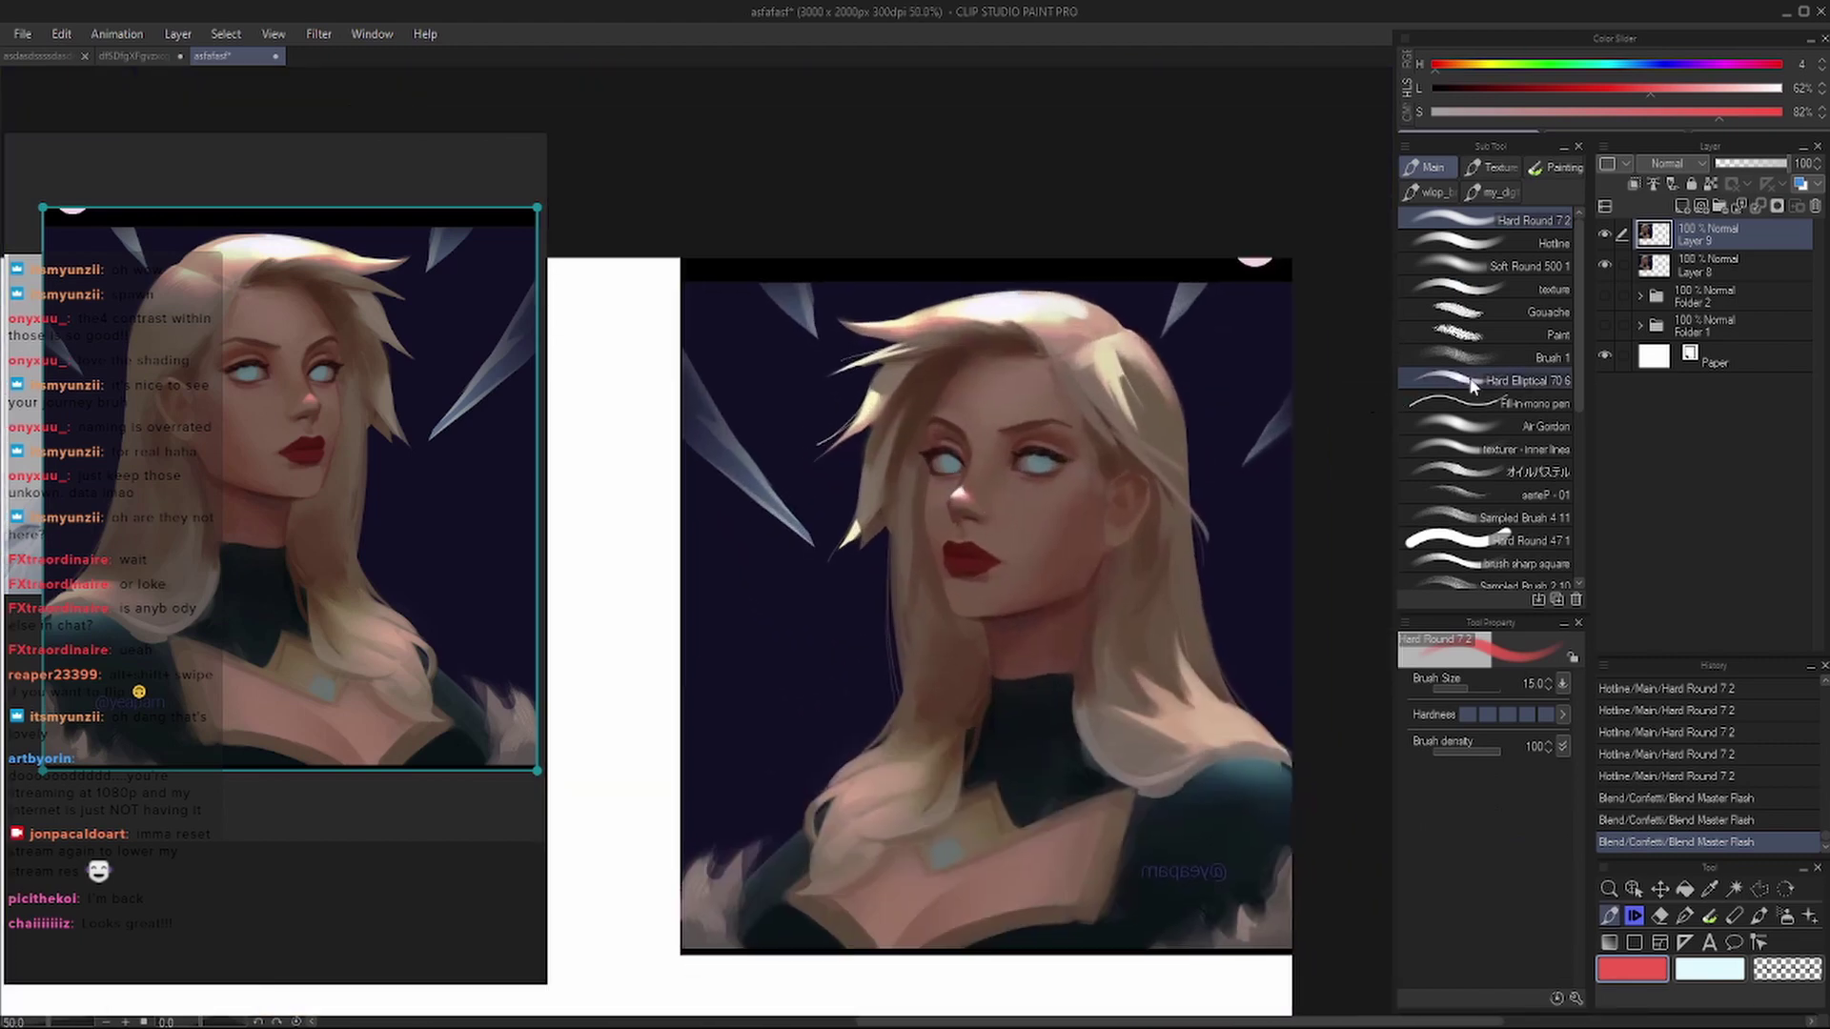
scroll(1011, 450, "up", 2)
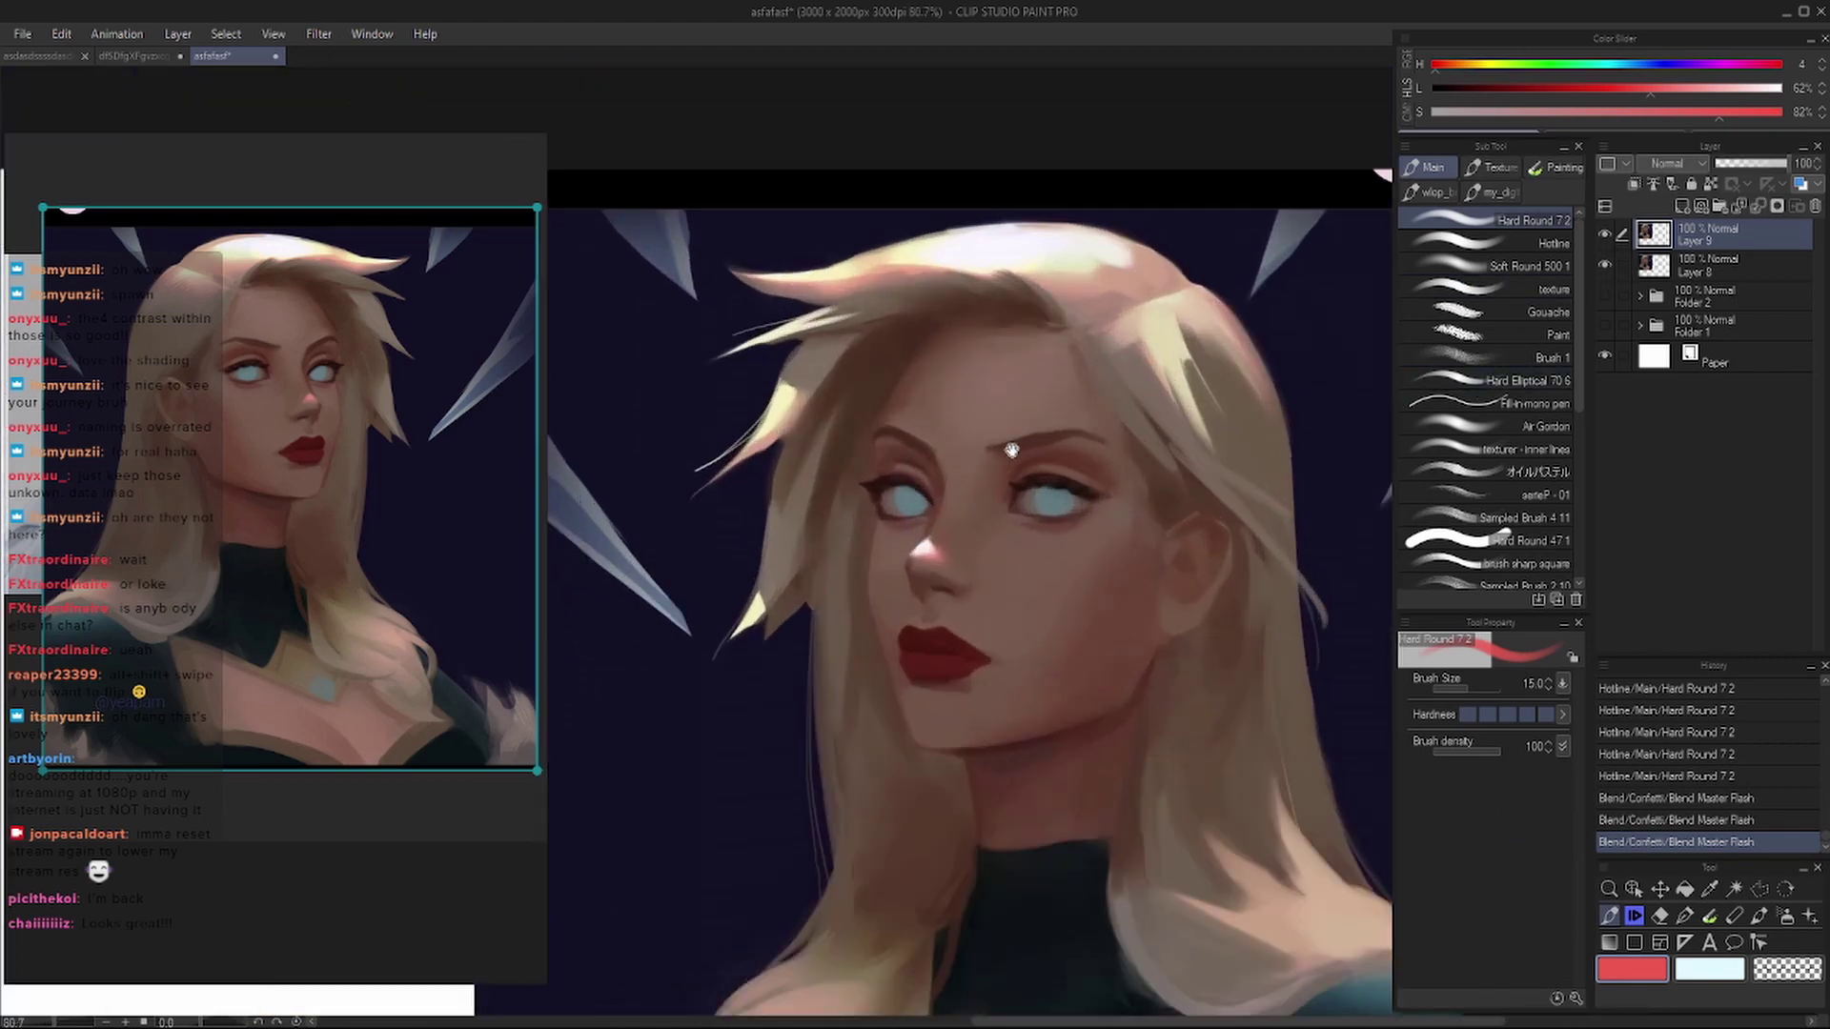
scroll(1011, 450, "up", 3)
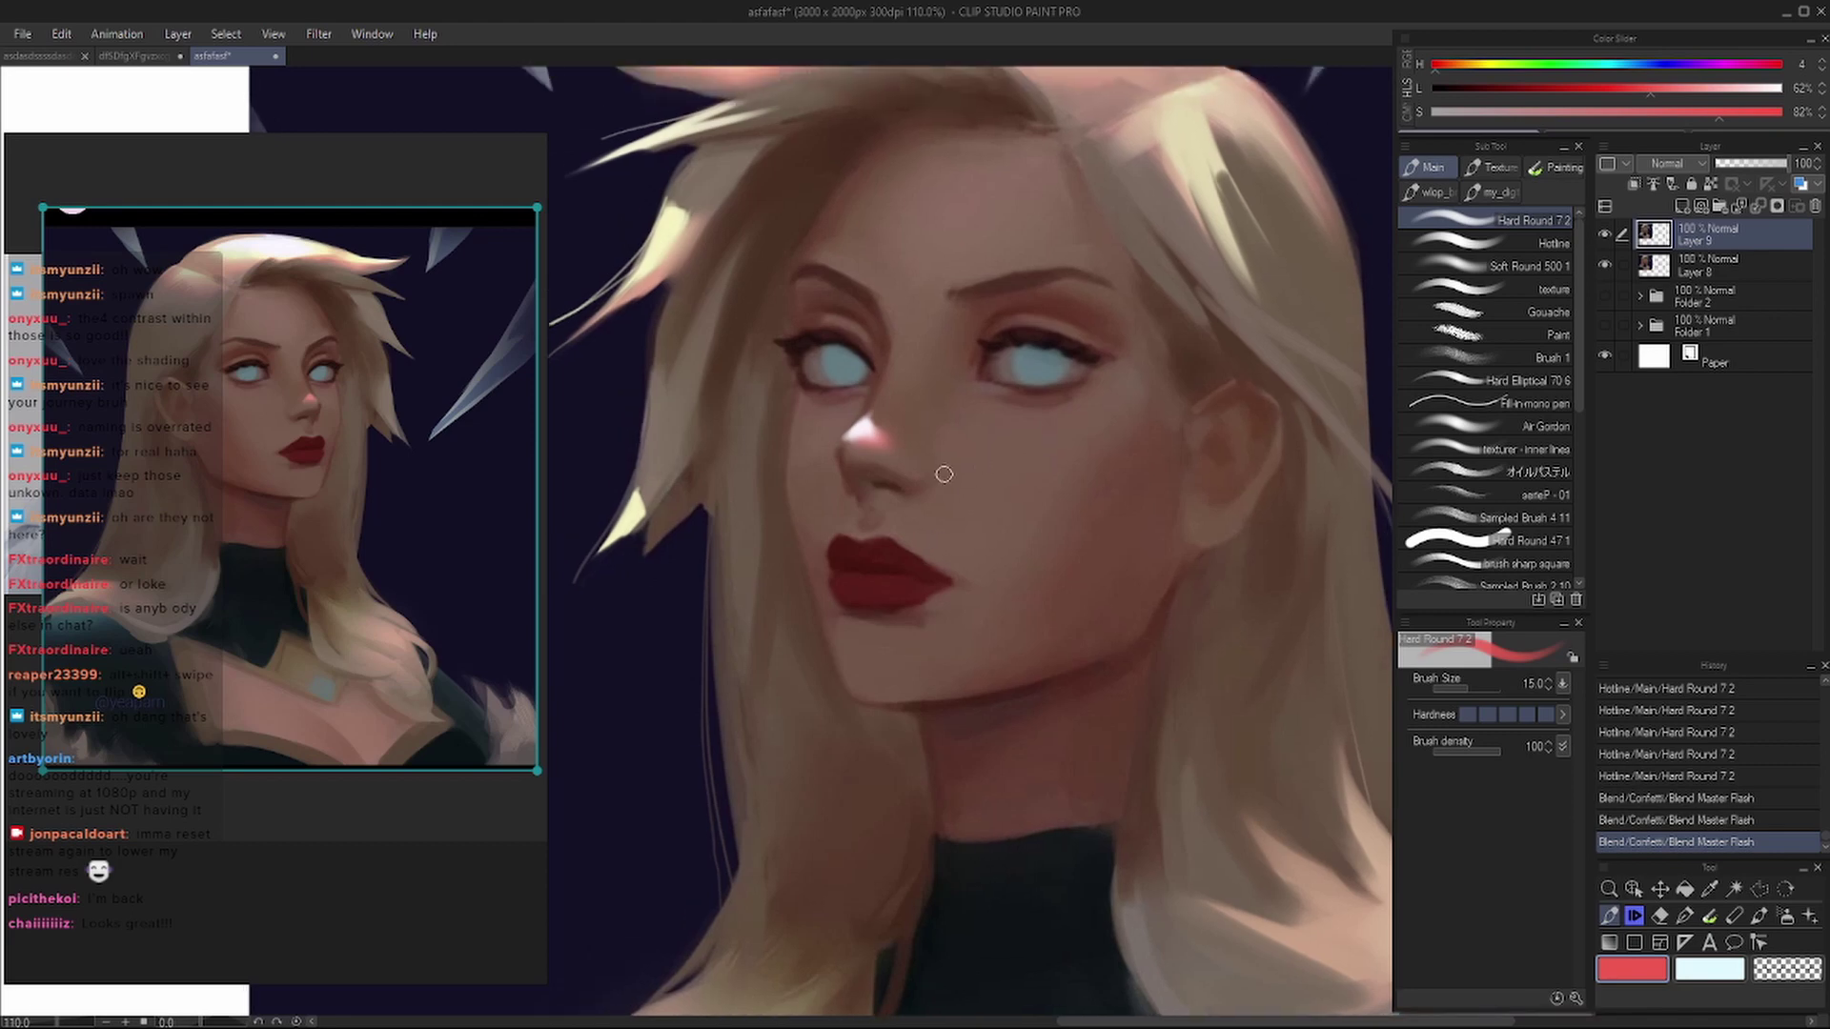
left_click_drag(770, 694, 902, 580)
left_click(685, 667, "alt")
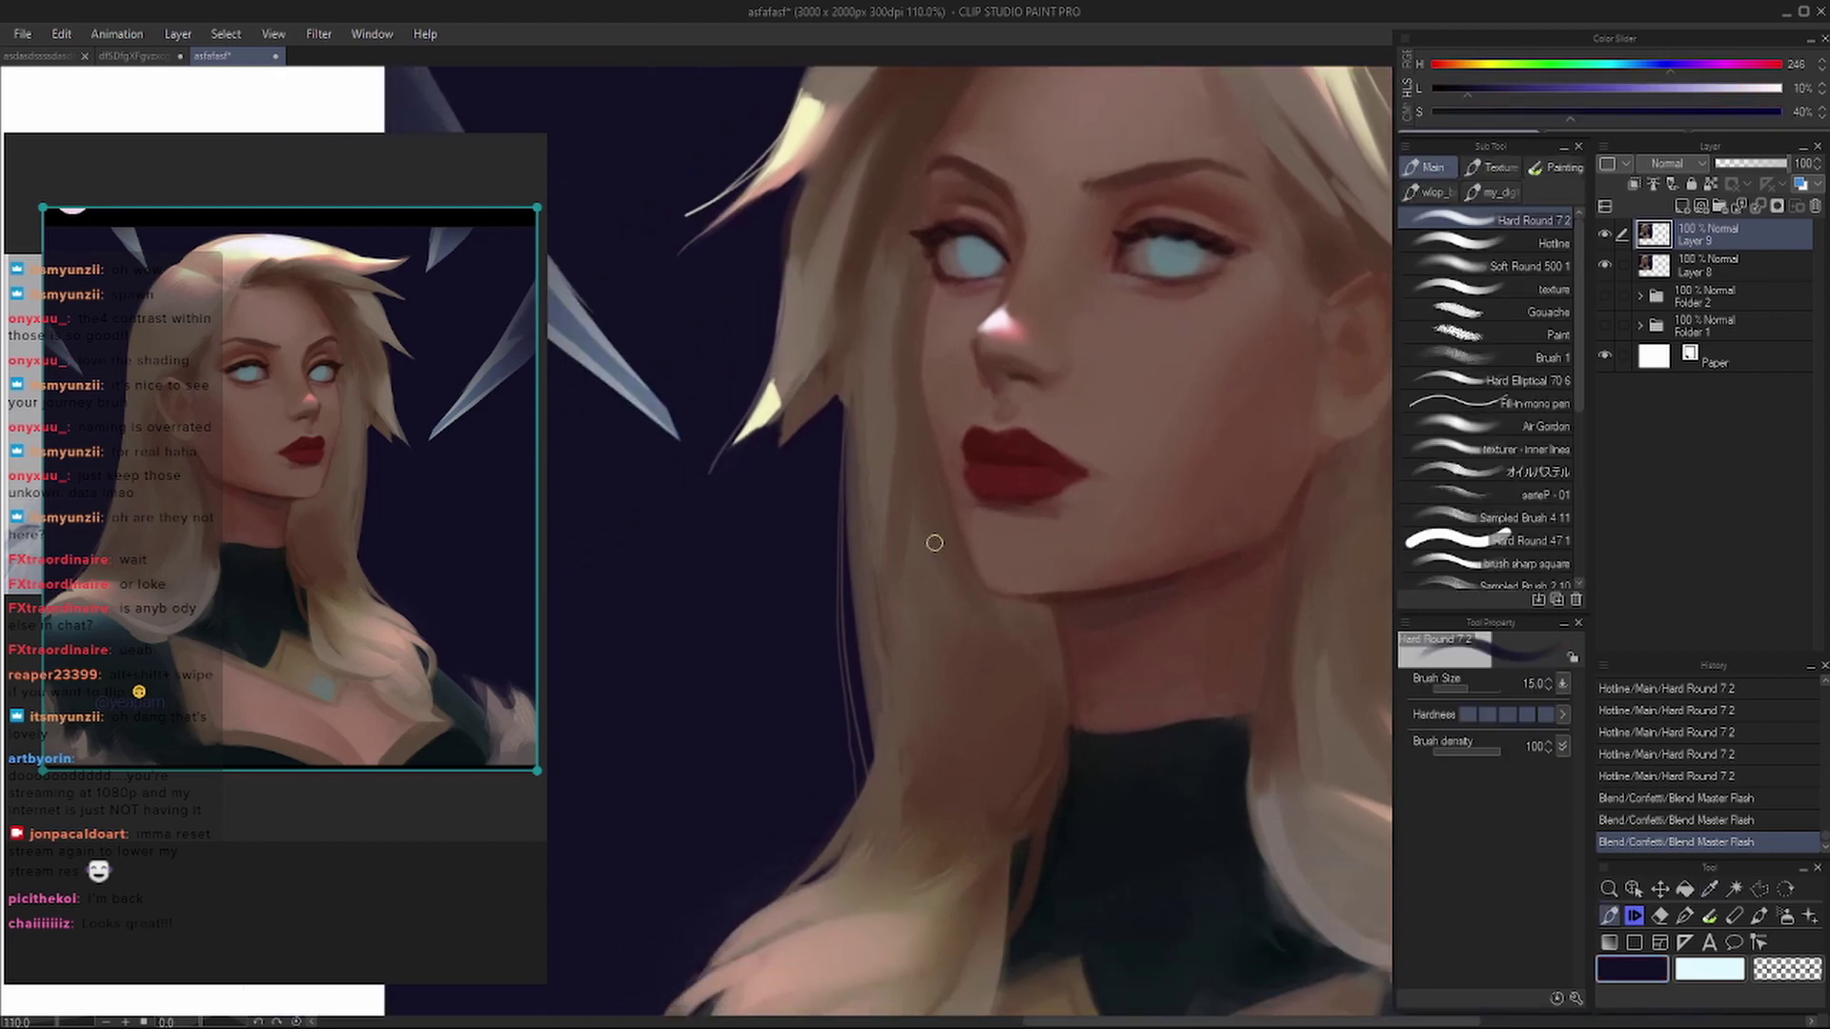
- Try a dark navy stroke with the Hard Round brush, and undo it
scroll(934, 542, "down", 3)
scroll(934, 542, "up", 1)
left_click_drag(938, 515, 968, 491)
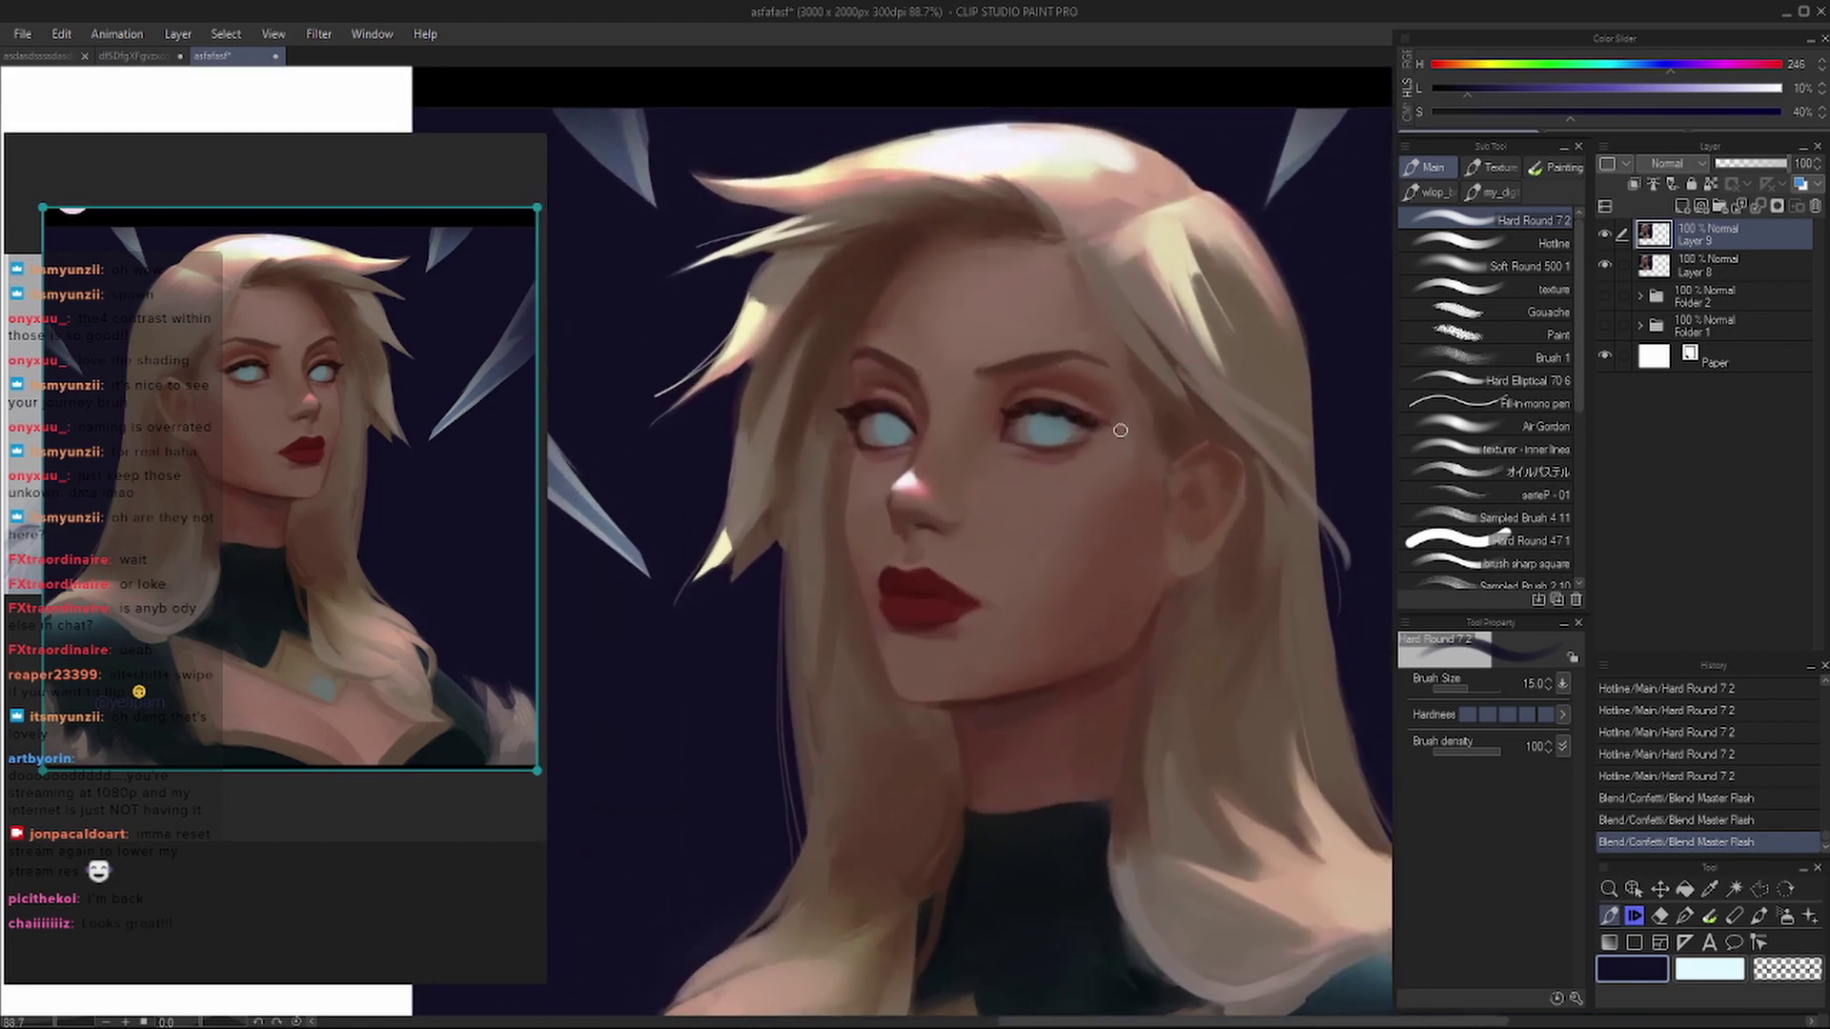
left_click_drag(1176, 461, 1355, 596)
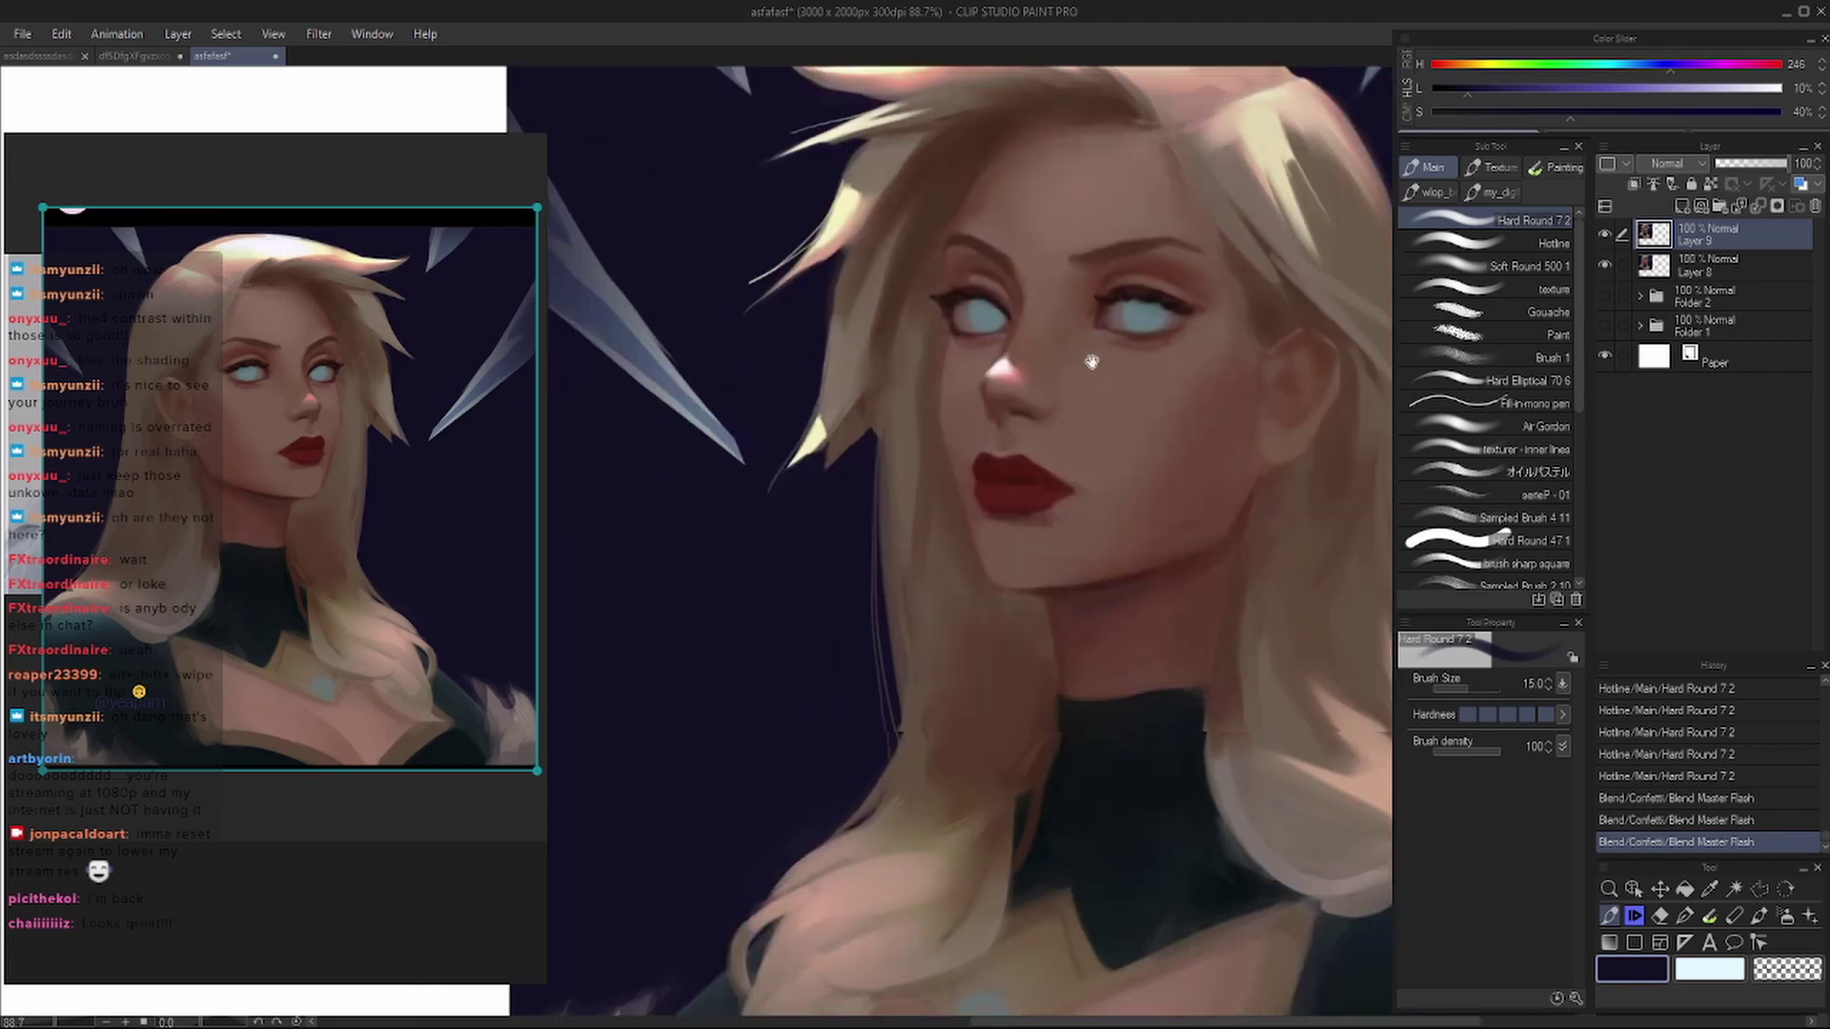
key("i")
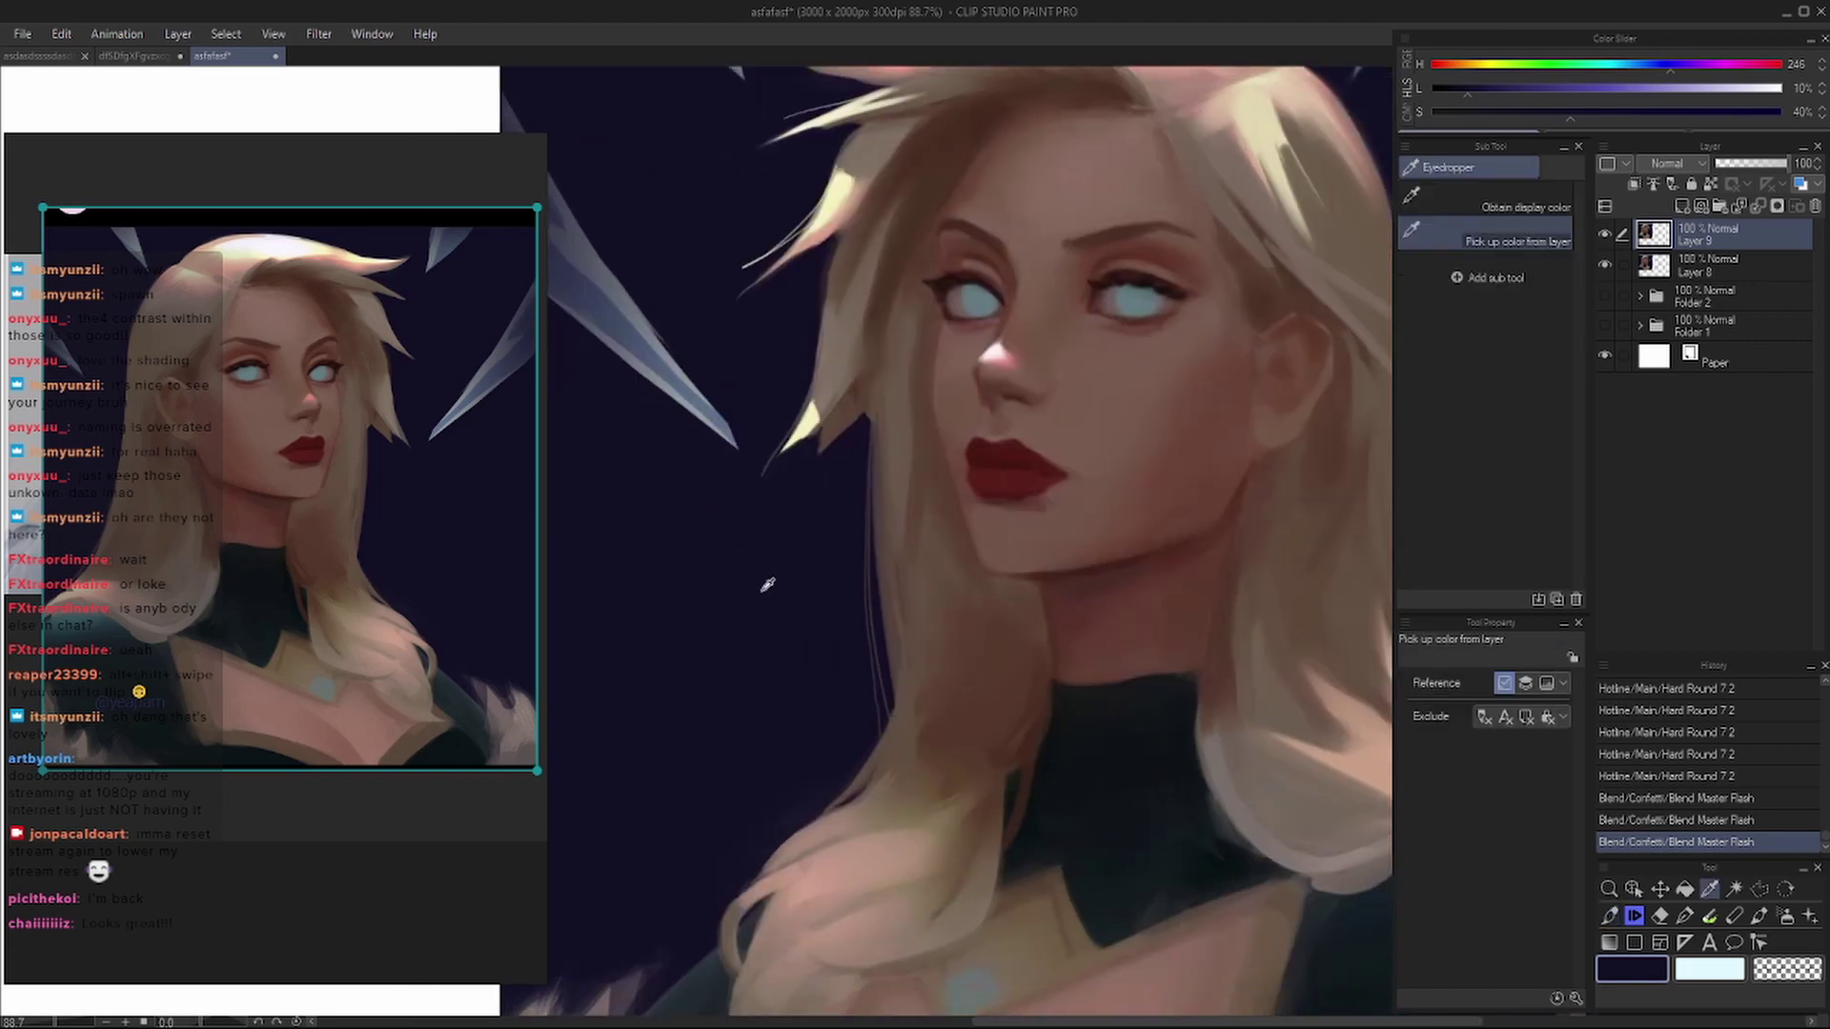
key("p")
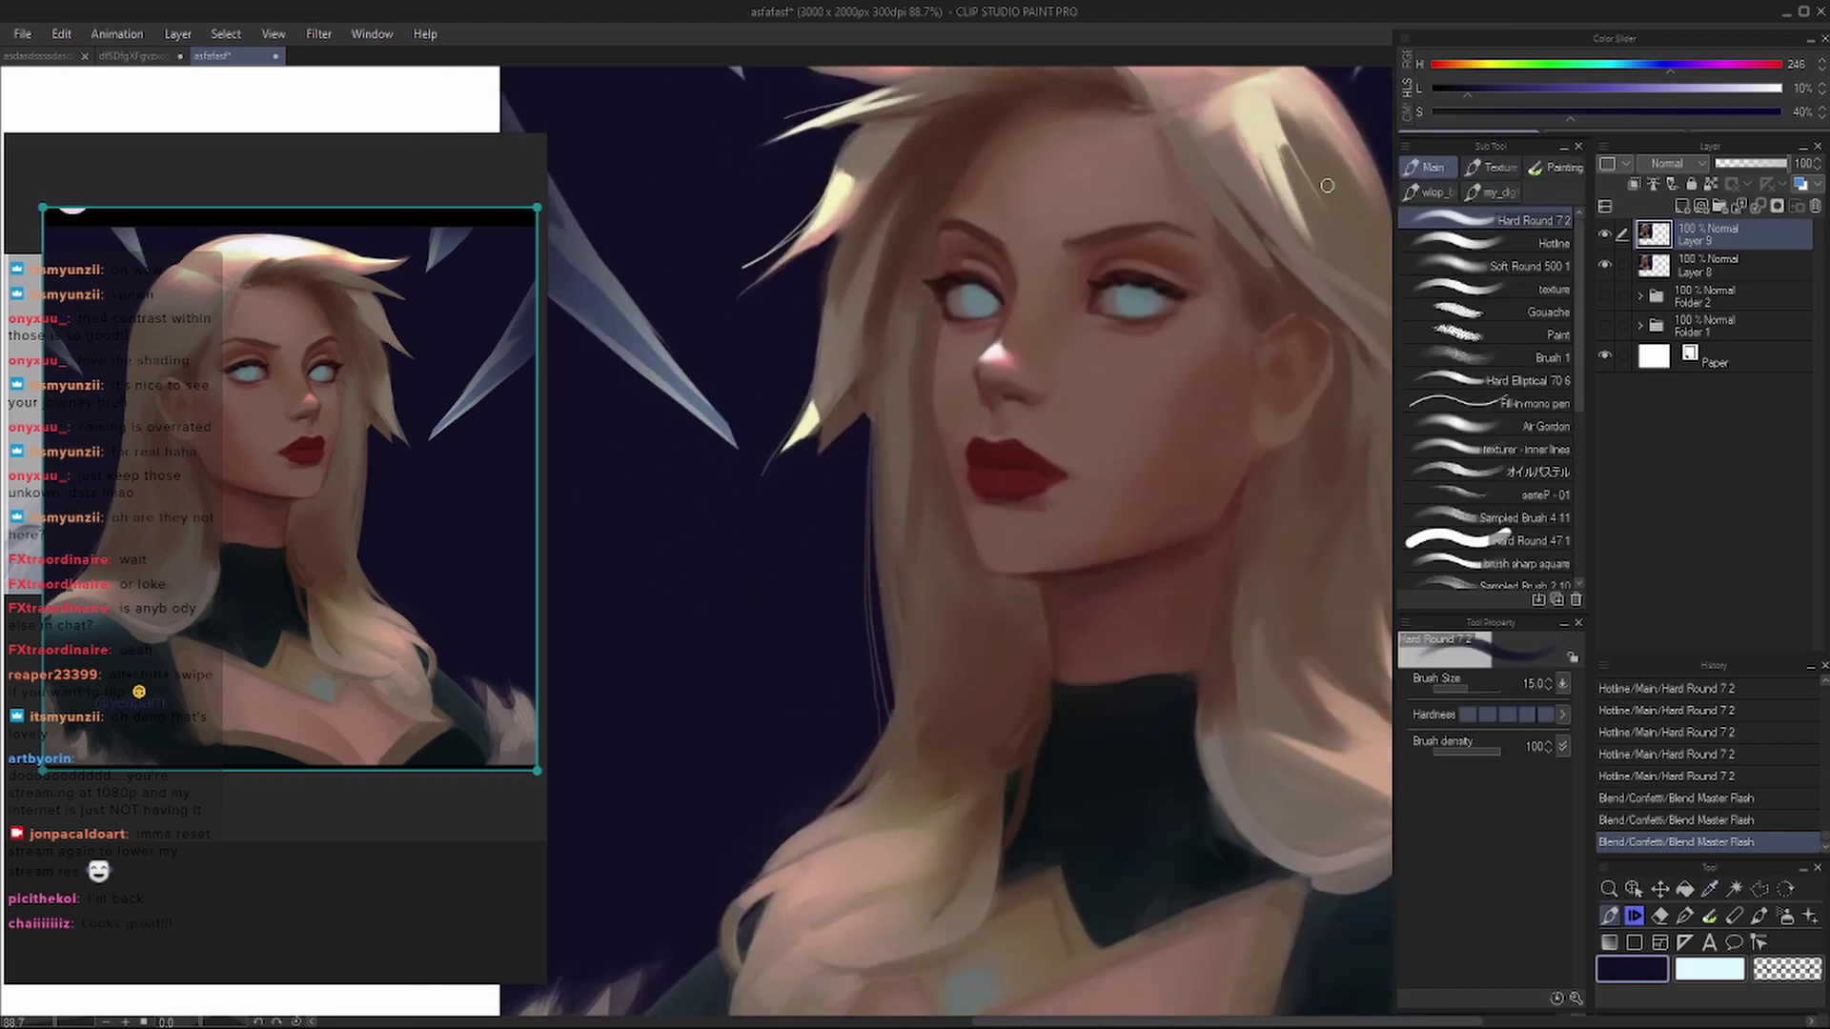
left_click_drag(1165, 356, 1098, 448)
key("ctrl+z")
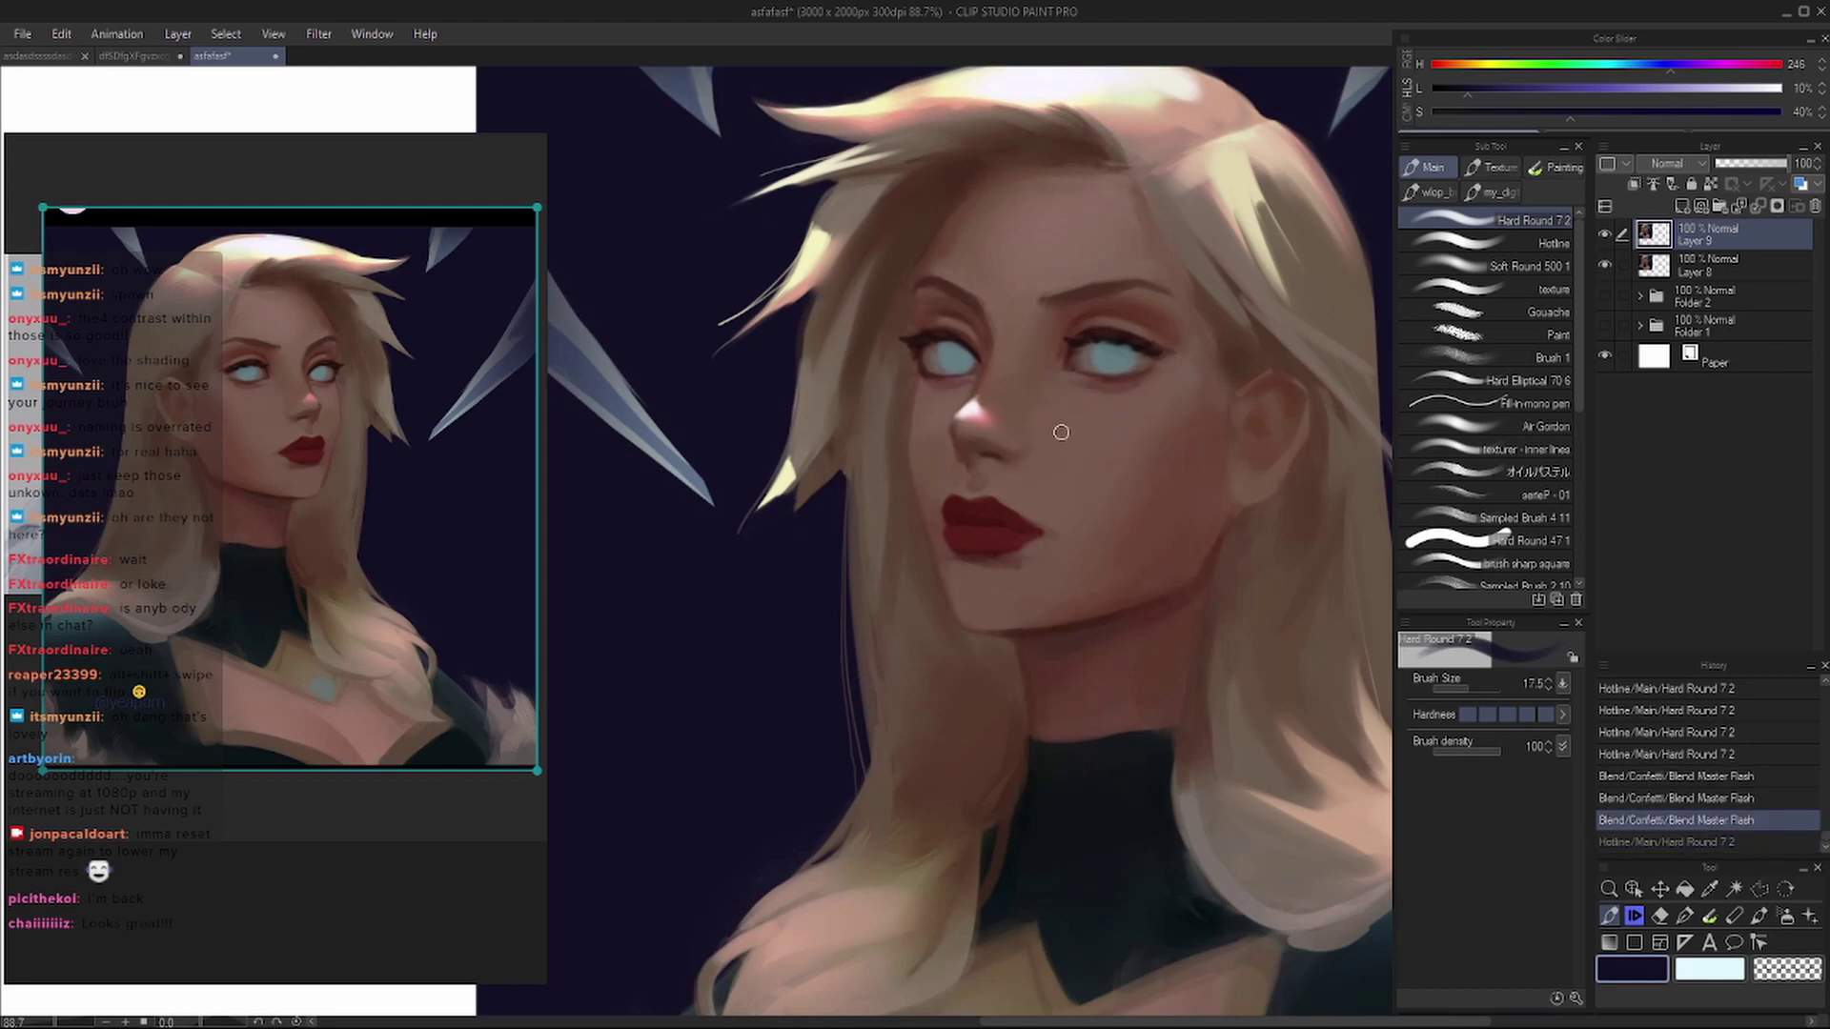
- Switch to the Soft Round 500 brush at size 150 and mix a violet-blue with luminosity 52% and saturation 53%
left_click(1525, 266)
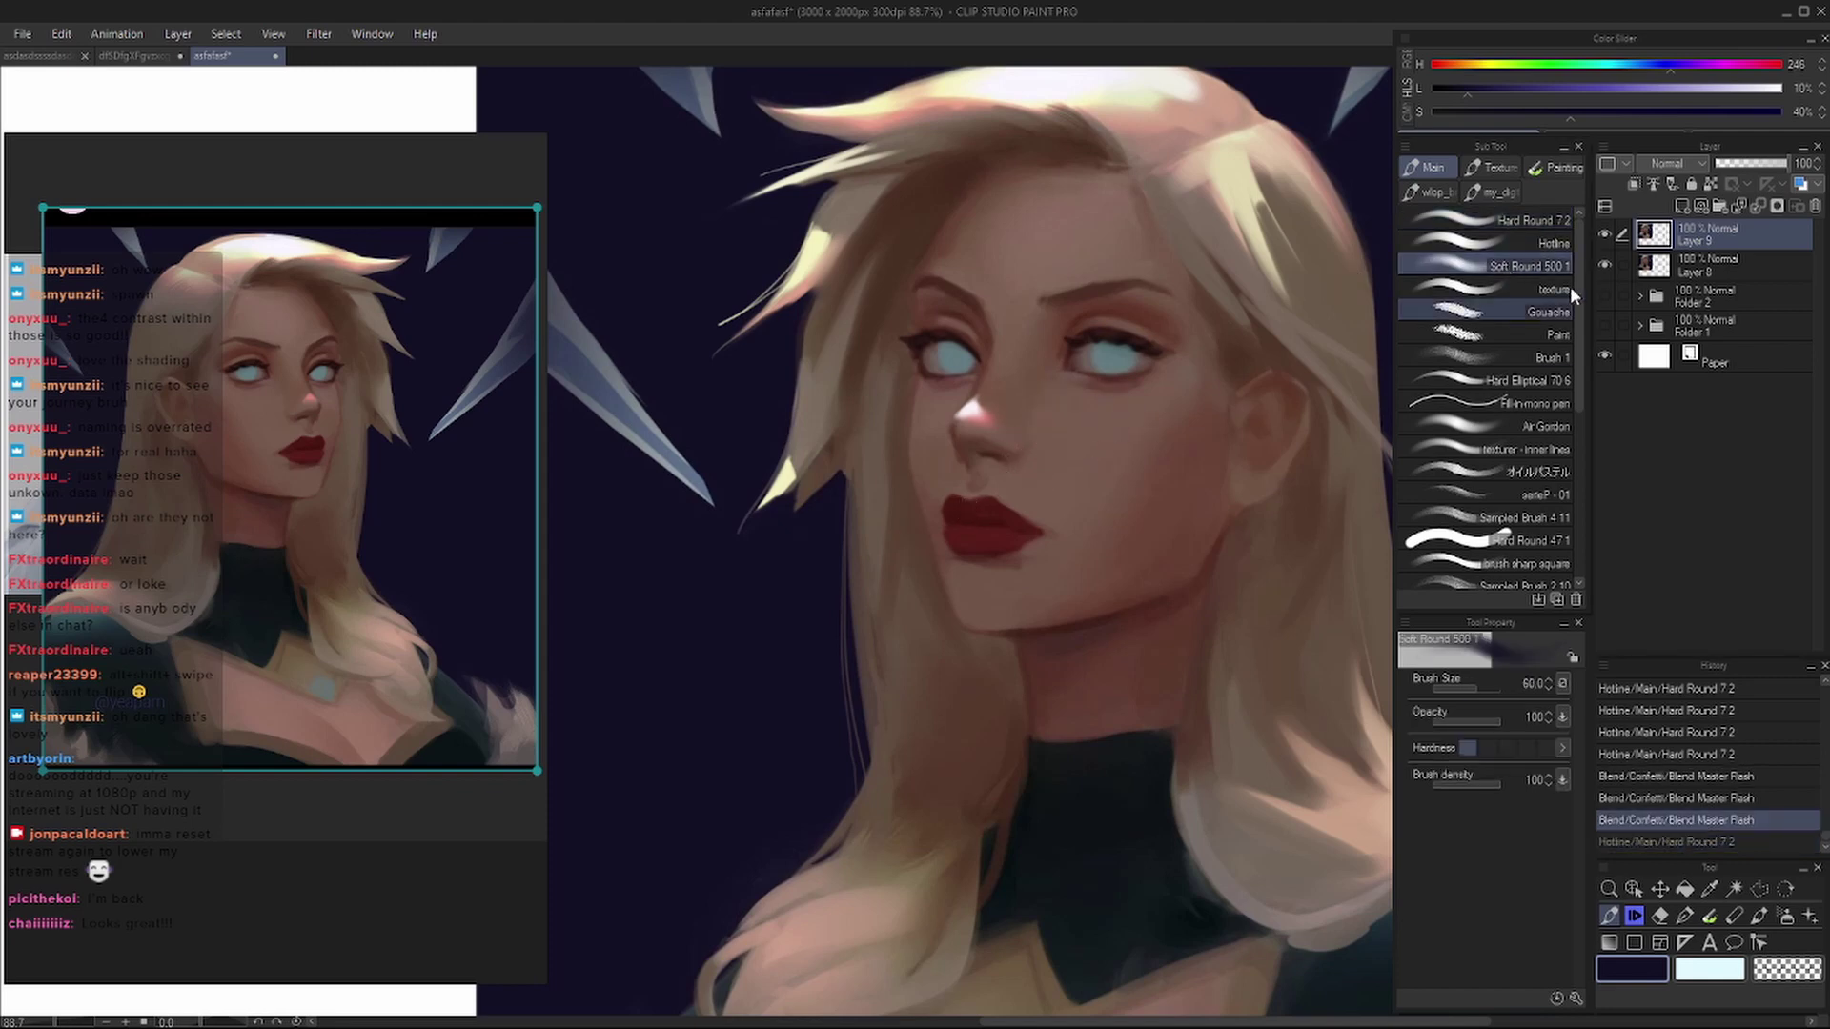
key("bracketright")
key("bracketright")
key("bracketright")
left_click_drag(1636, 88, 1593, 88)
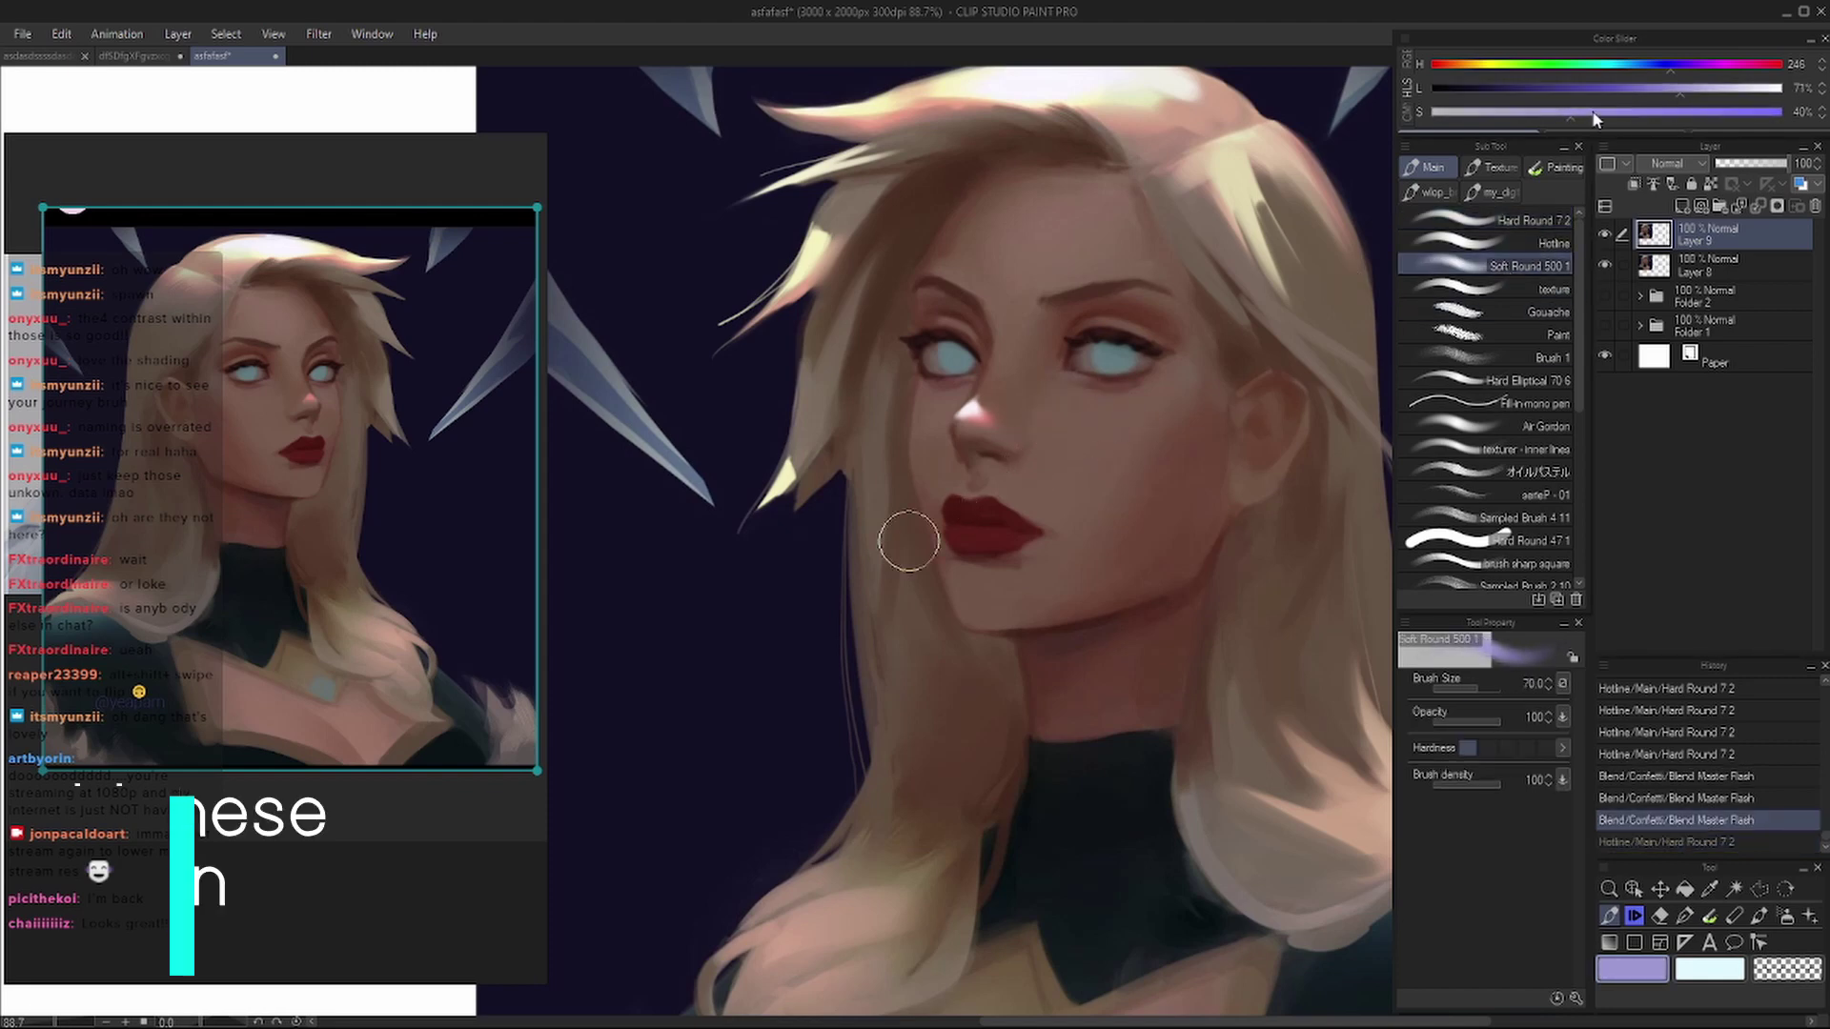
left_click(1553, 112)
left_click(1613, 88)
left_click(1617, 112)
key("bracketright")
key("bracketright")
key("bracketright")
key("bracketright")
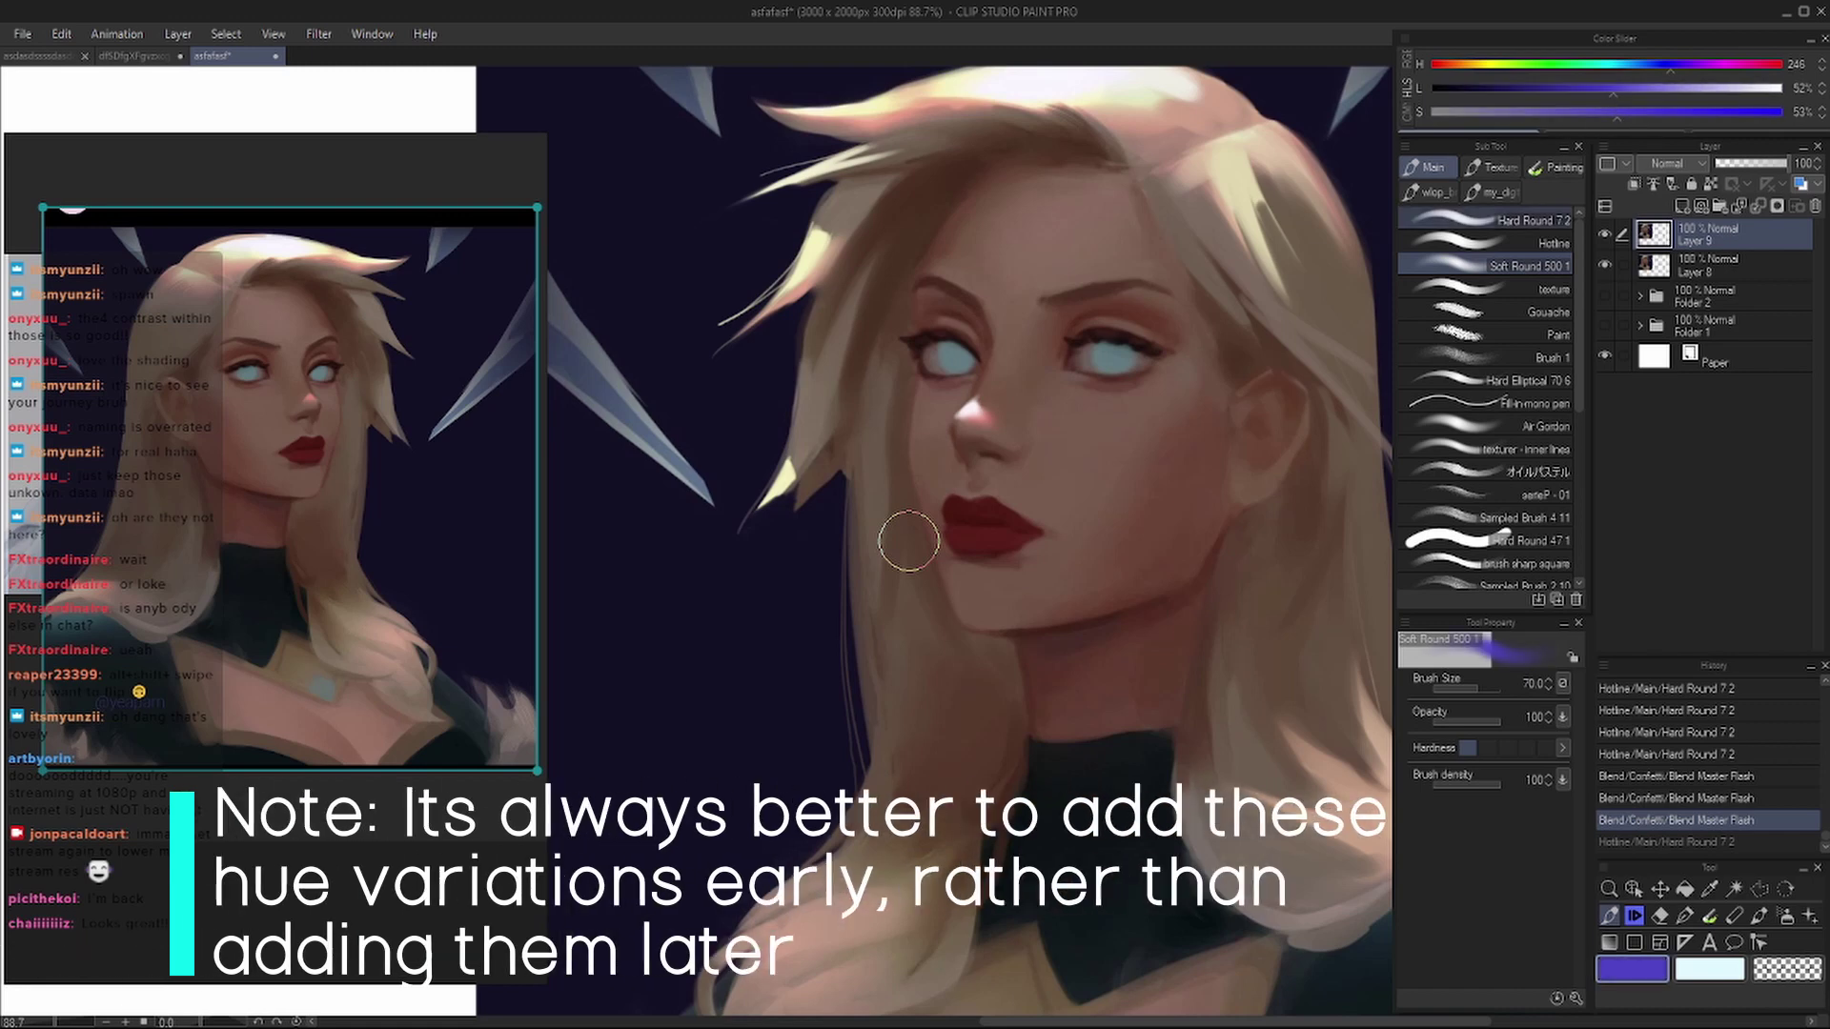
- Try soft violet-blue strokes on the cheek beneath the eye, and undo the last two
mouse_move(1062, 429)
left_mouse_down()
mouse_move(1153, 407)
mouse_move(995, 535)
mouse_move(1059, 461)
mouse_move(1054, 421)
left_mouse_up()
key("ctrl+z")
key("ctrl+z")
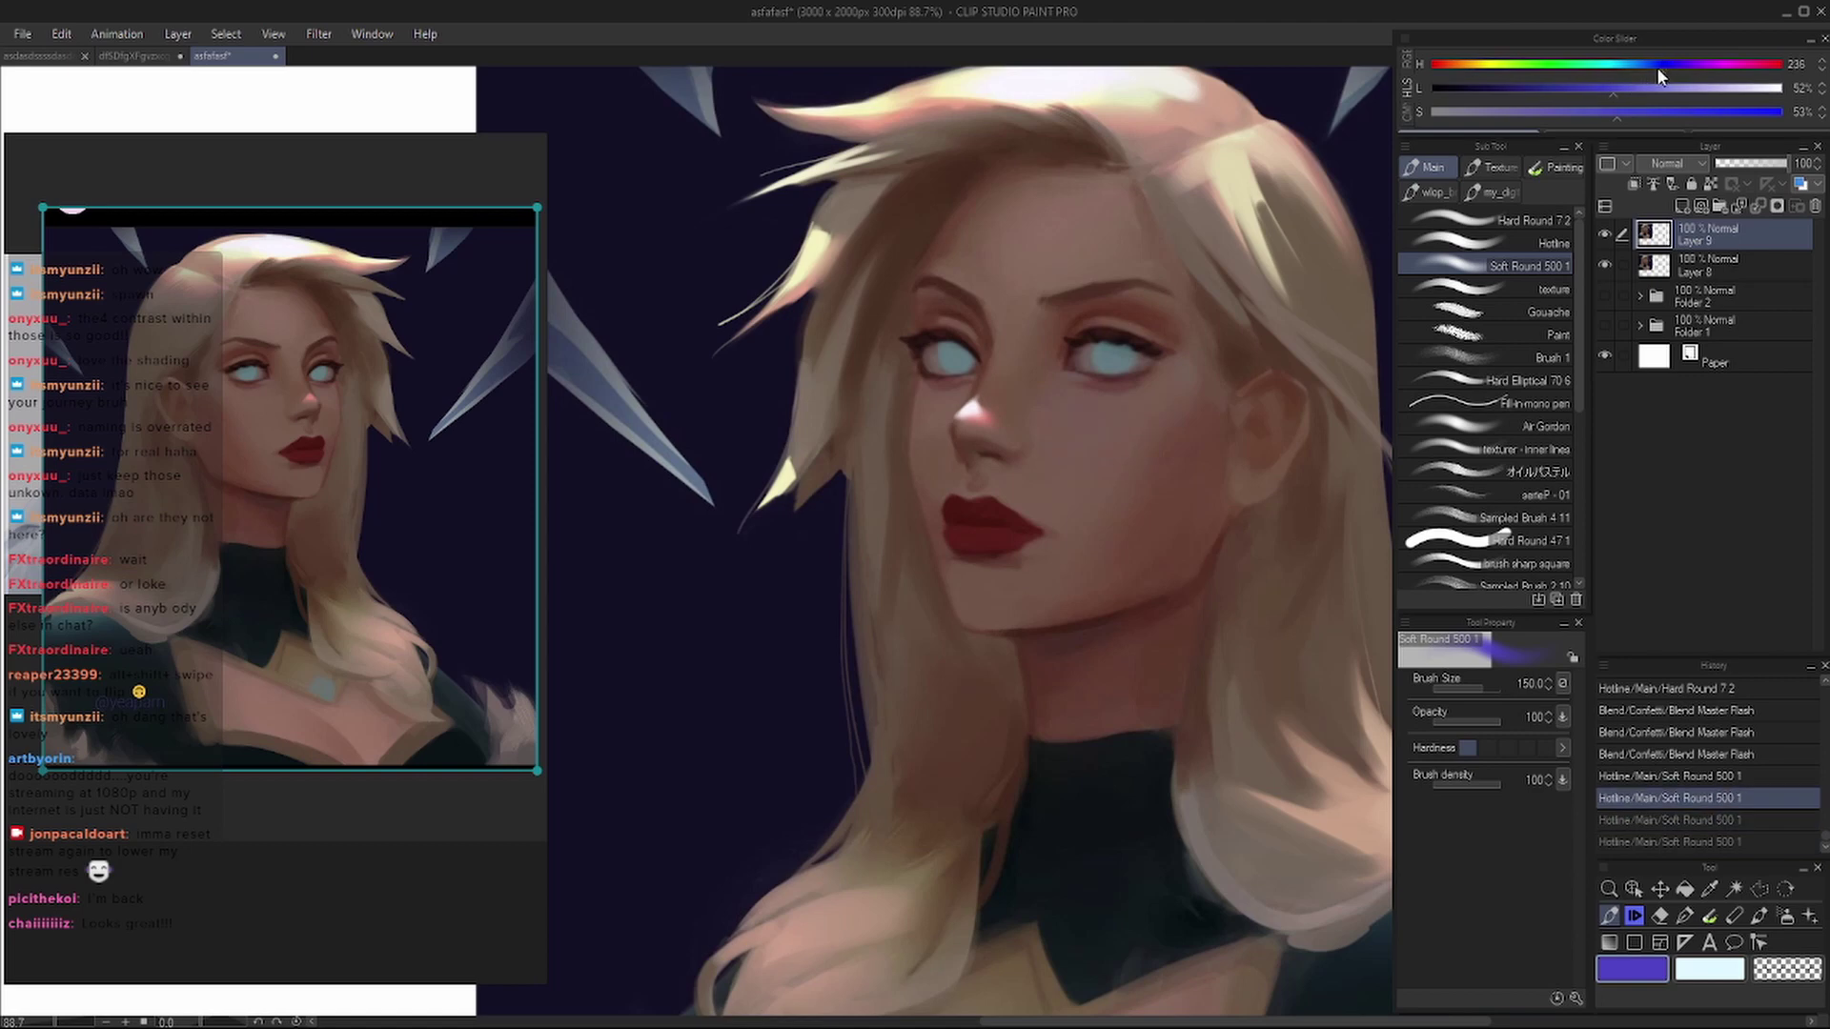
- Set the hue to 220, try soft blue light across the cheek and beside the nose, and undo the last strokes
left_click(1646, 64)
mouse_move(1075, 386)
left_mouse_down()
mouse_move(1052, 424)
mouse_move(1199, 379)
mouse_move(1184, 373)
mouse_move(1028, 542)
mouse_move(1094, 424)
mouse_move(1080, 393)
mouse_move(1037, 529)
mouse_move(1169, 389)
left_mouse_up()
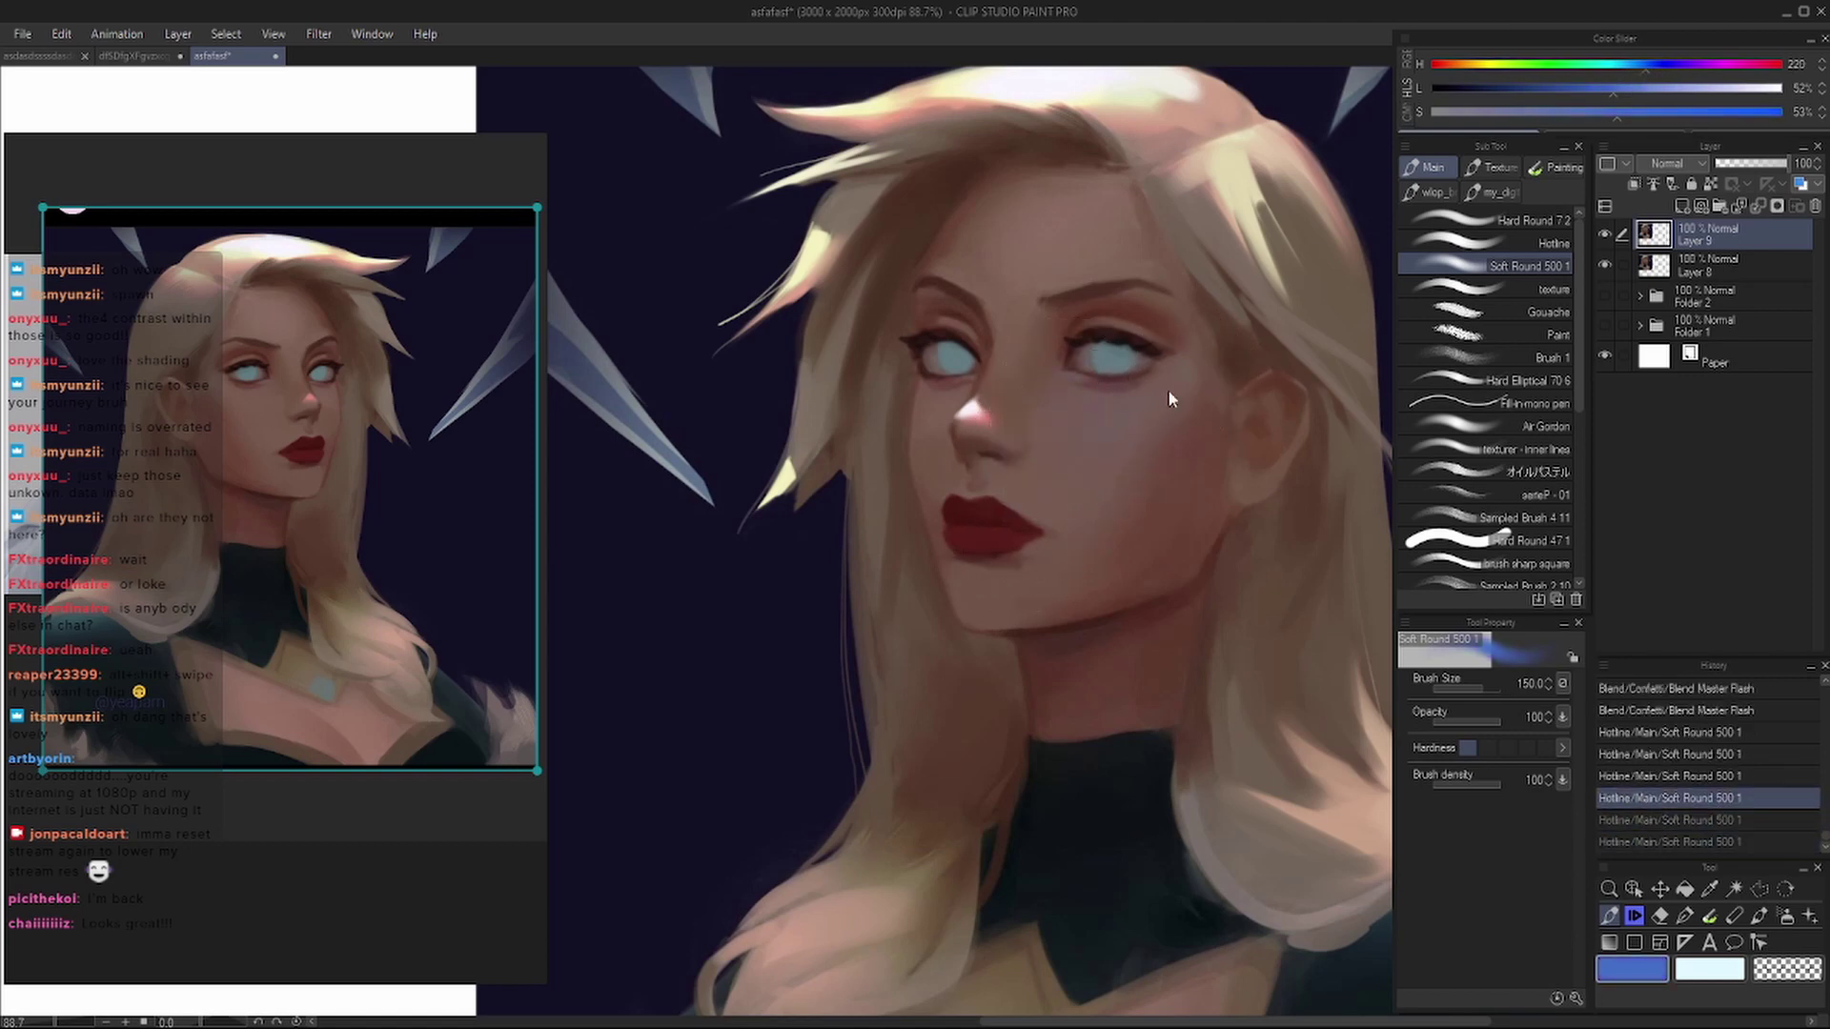
mouse_move(1058, 404)
left_mouse_down()
mouse_move(837, 511)
mouse_move(919, 449)
left_mouse_up()
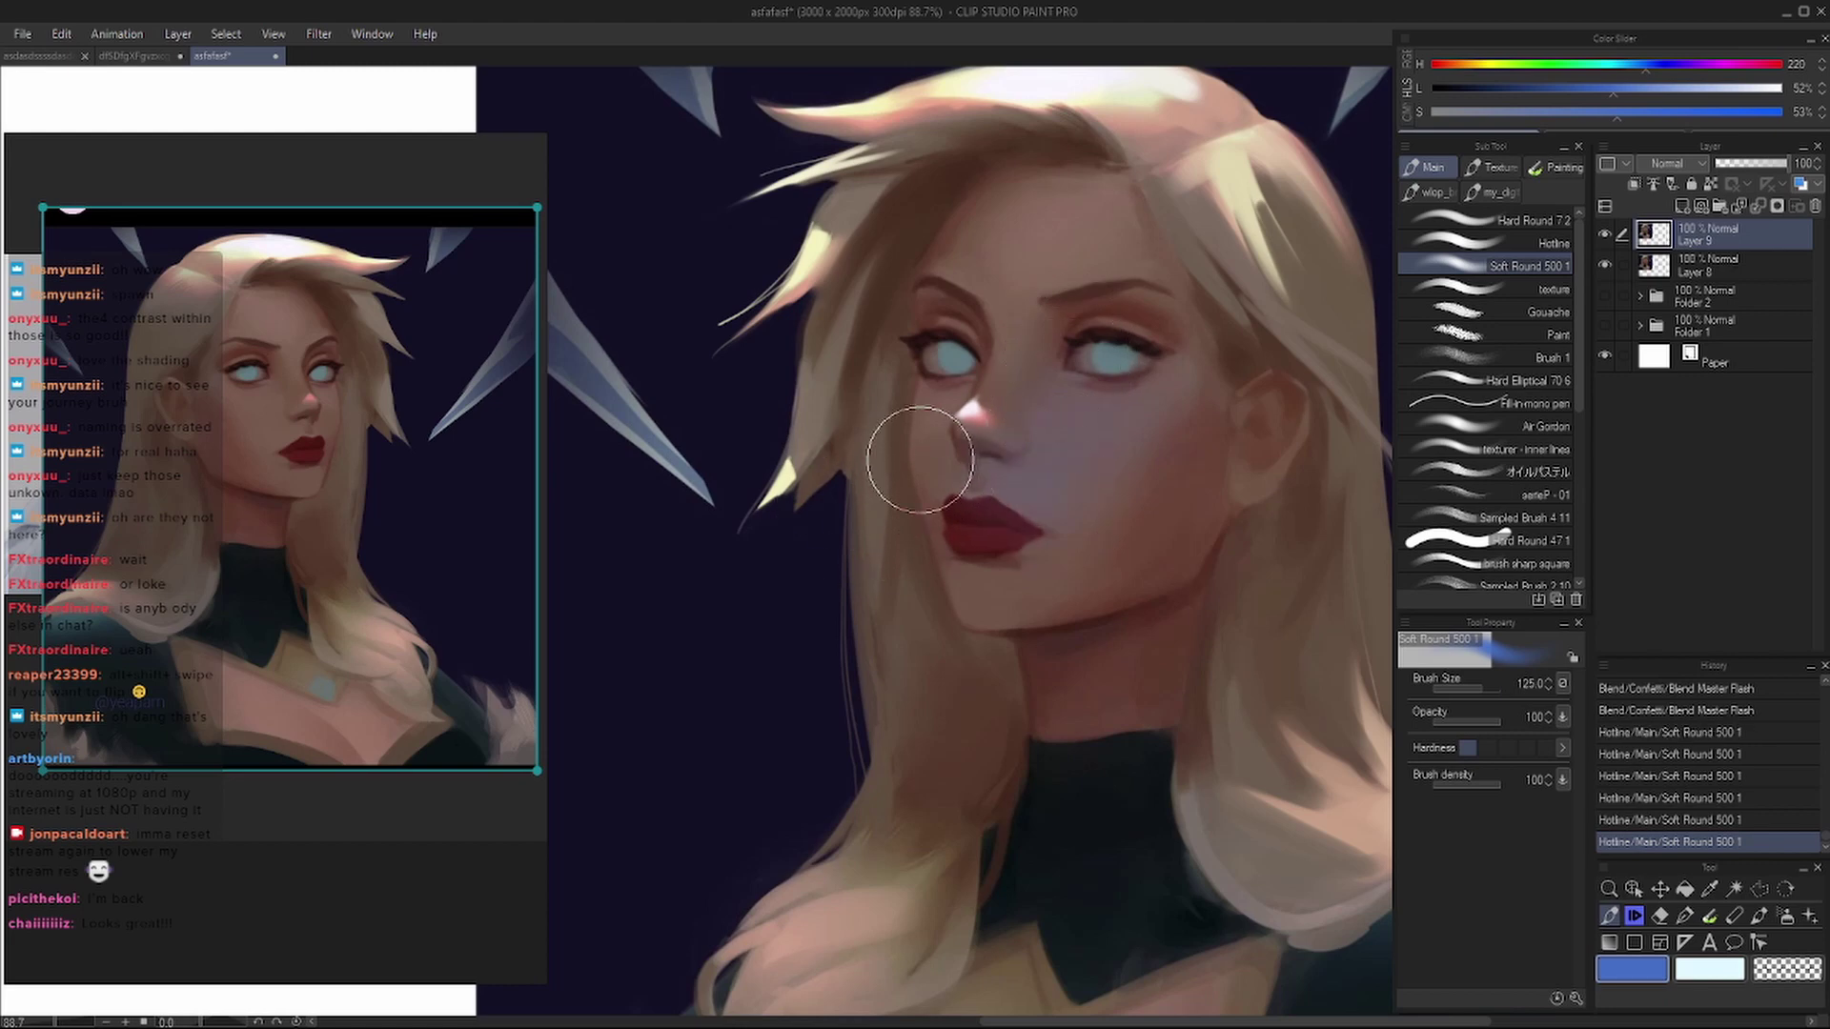
key("ctrl+z")
key("ctrl+z")
key("ctrl+z")
- Brush soft blue light over the cheek and forehead with the Soft Round brush, starting at size 175 and reducing it to 125
key("]")
key("]")
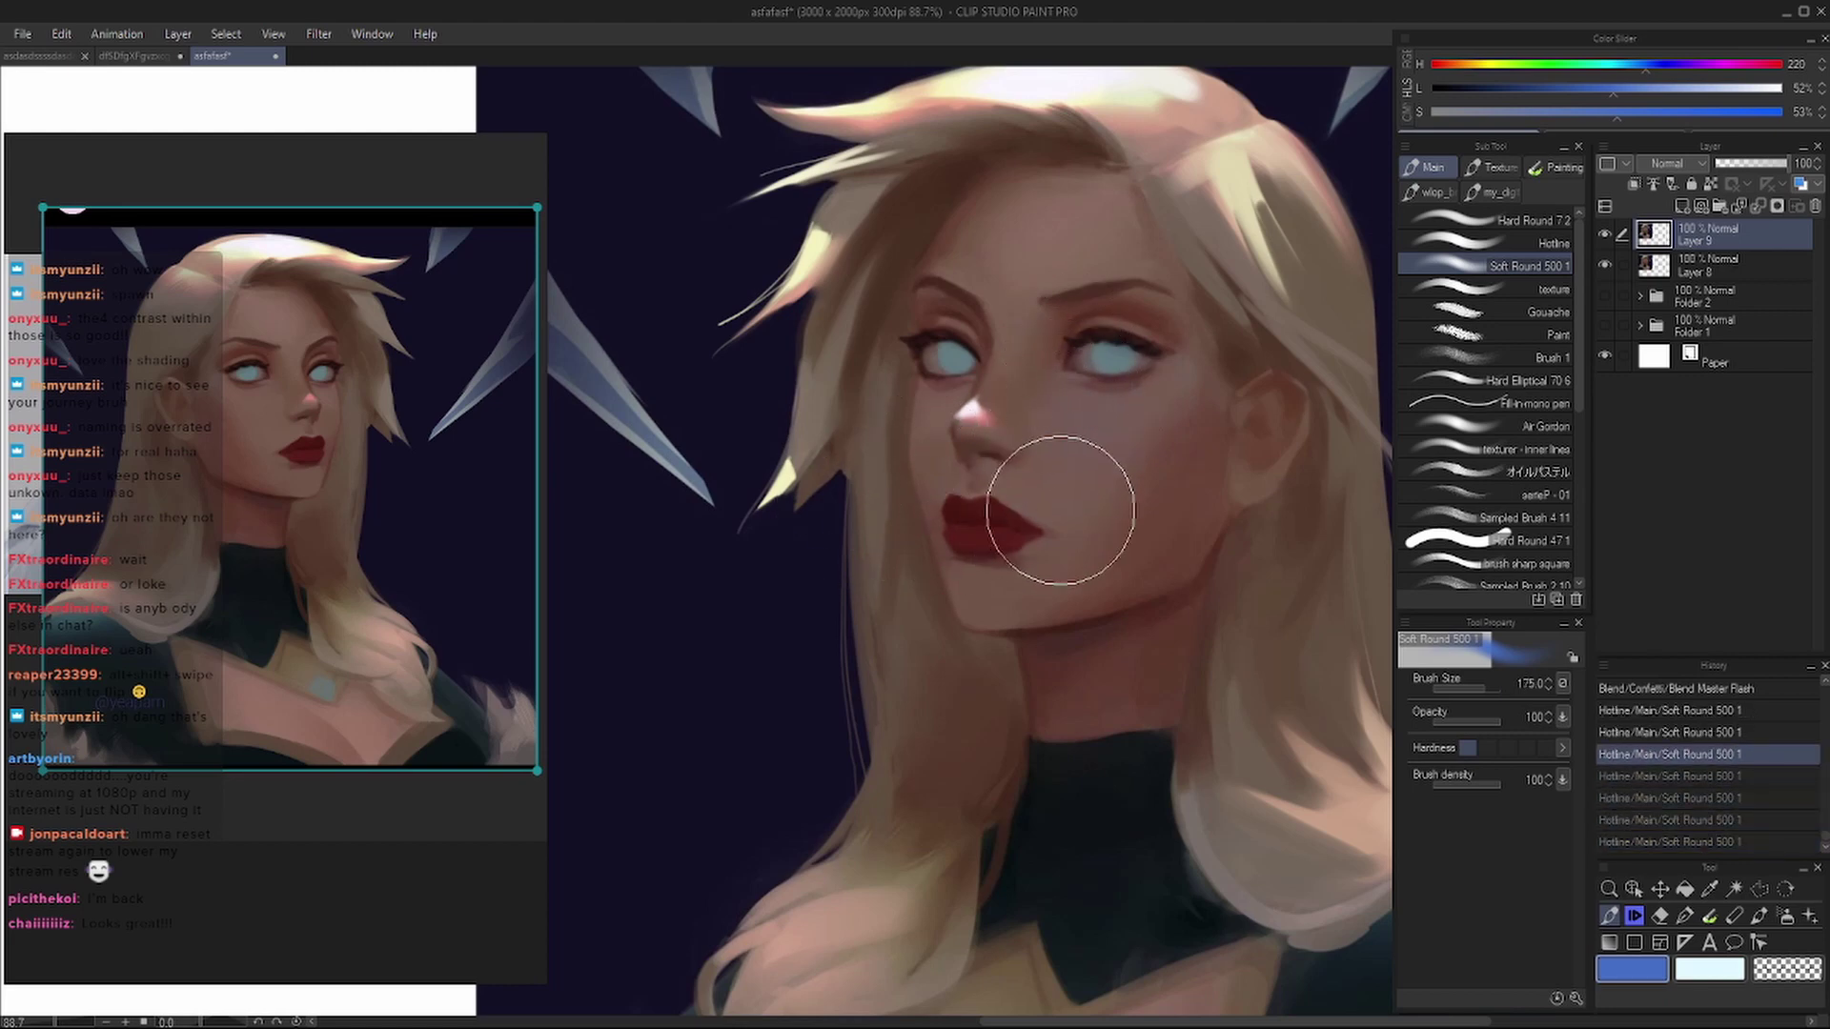
mouse_move(1071, 531)
left_mouse_down()
mouse_move(1184, 386)
mouse_move(1141, 405)
mouse_move(1068, 372)
mouse_move(1053, 255)
mouse_move(1012, 251)
mouse_move(1000, 270)
mouse_move(1112, 244)
mouse_move(1054, 196)
left_mouse_up()
key("[")
key("[")
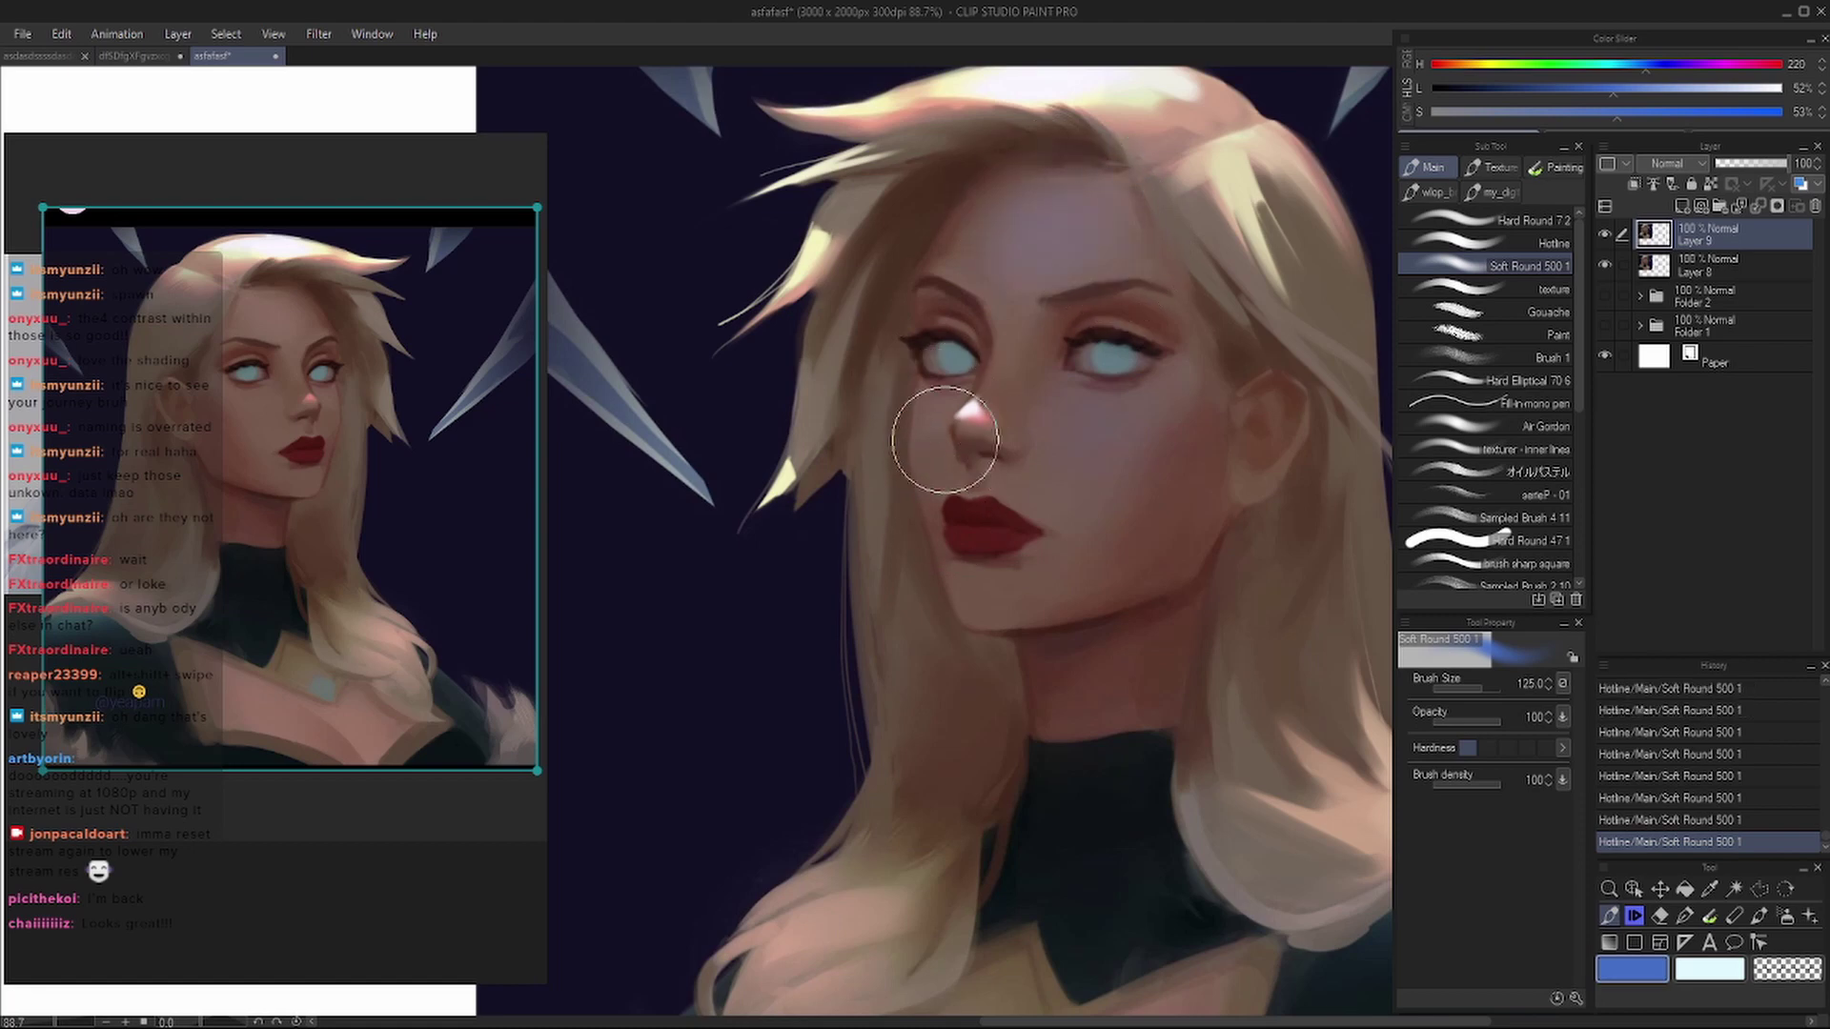
- Check the blue light on the face in a mirrored view and switch to the Hotline brush
key("h")
left_click_drag(1196, 433, 1257, 395)
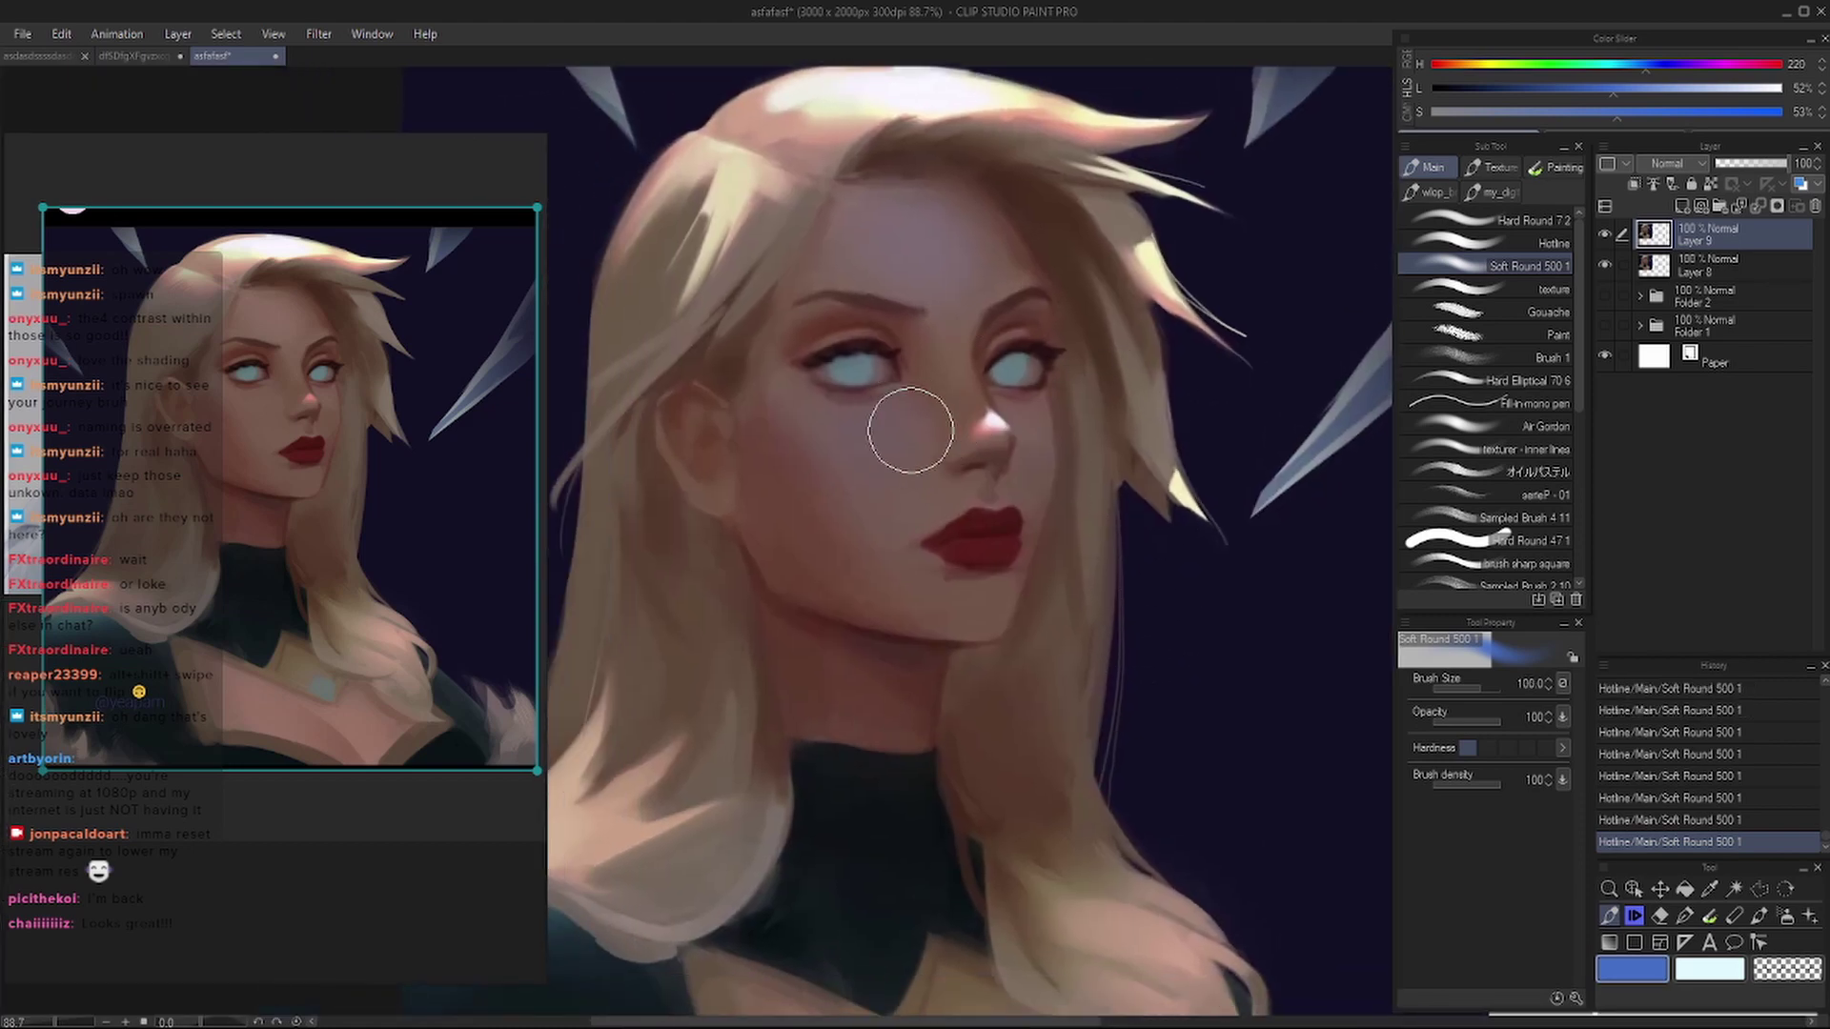
left_click(1506, 240)
key("h")
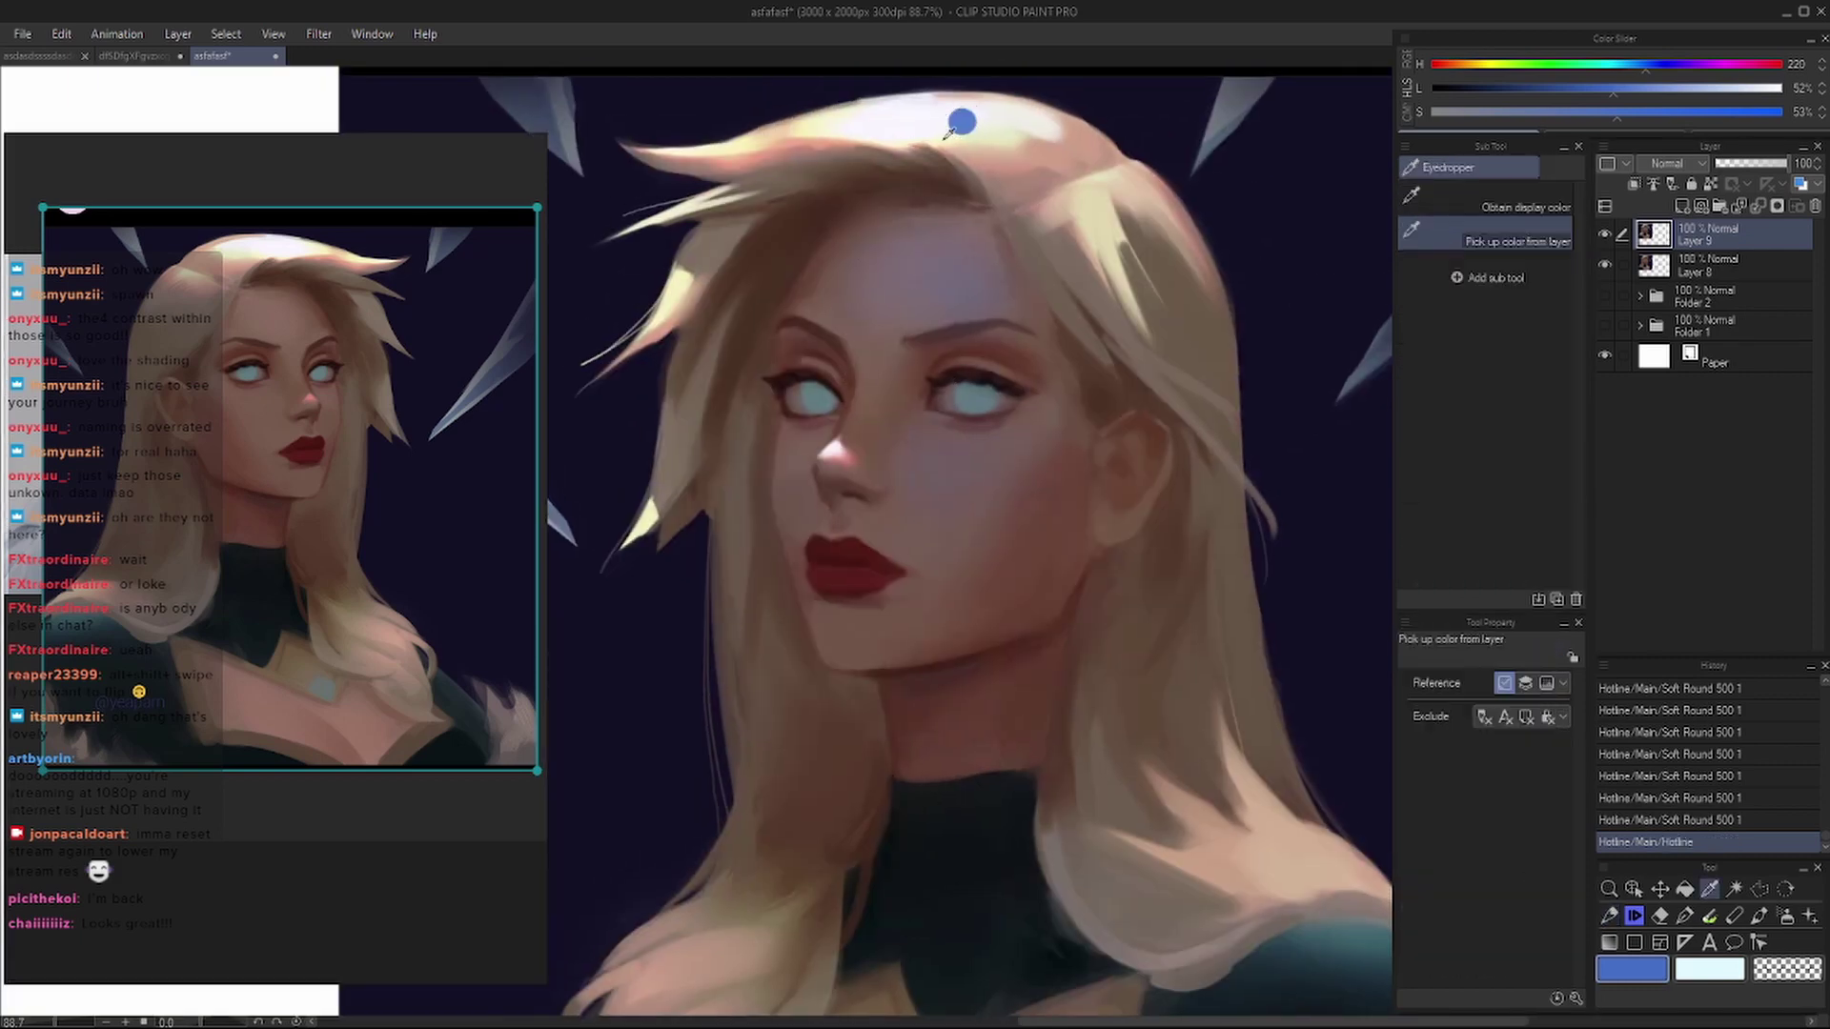
- Blend the blue light on the forehead and under the eye with Hotline strokes in sampled tones, ending with muted mauve at size 50
left_click(962, 121)
left_click(894, 122, "alt")
mouse_move(894, 122)
left_mouse_down()
mouse_move(912, 108)
mouse_move(995, 150)
mouse_move(937, 276)
mouse_move(945, 255)
mouse_move(849, 258)
mouse_move(946, 365)
left_mouse_up()
left_click(944, 246, "alt")
left_click(930, 252, "alt")
left_click(932, 405, "alt")
key("bracketleft")
key("bracketleft")
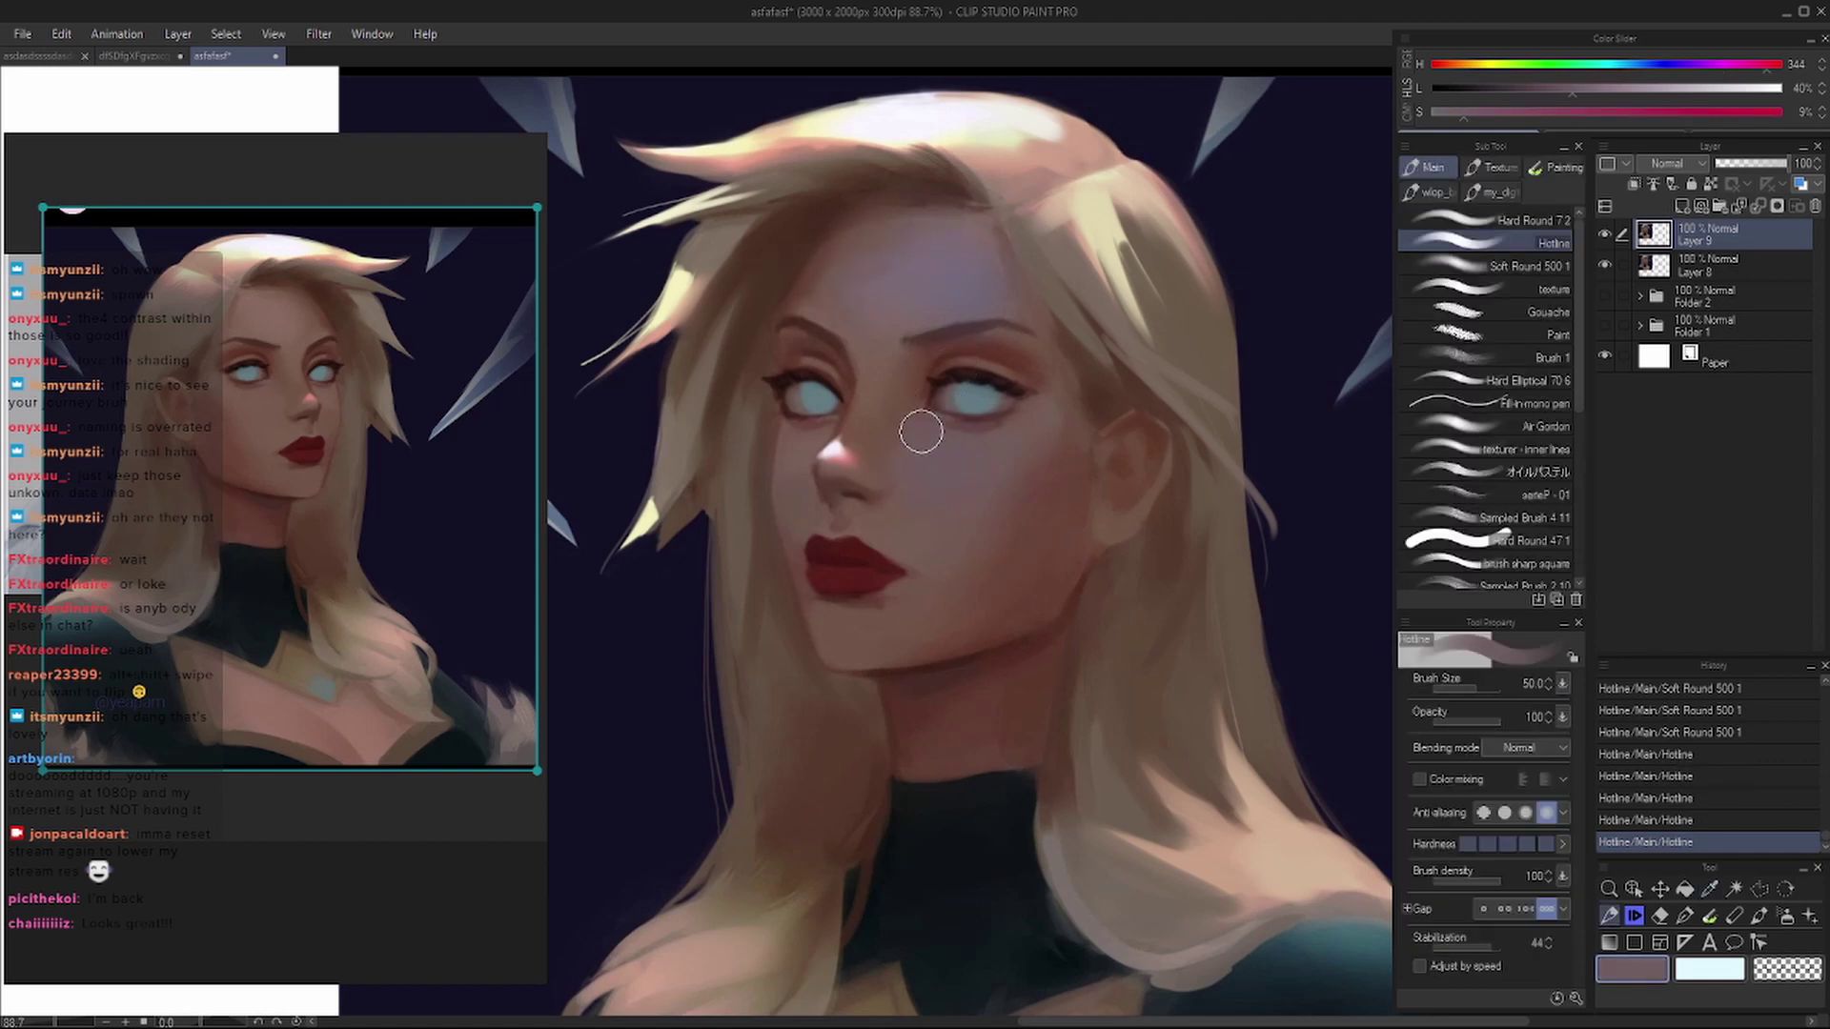
- Sample the cheek's reddish brown and the mauve beside the mouth and rework the cheek with the Hotline brush up to size 90
left_click(1006, 450, "alt")
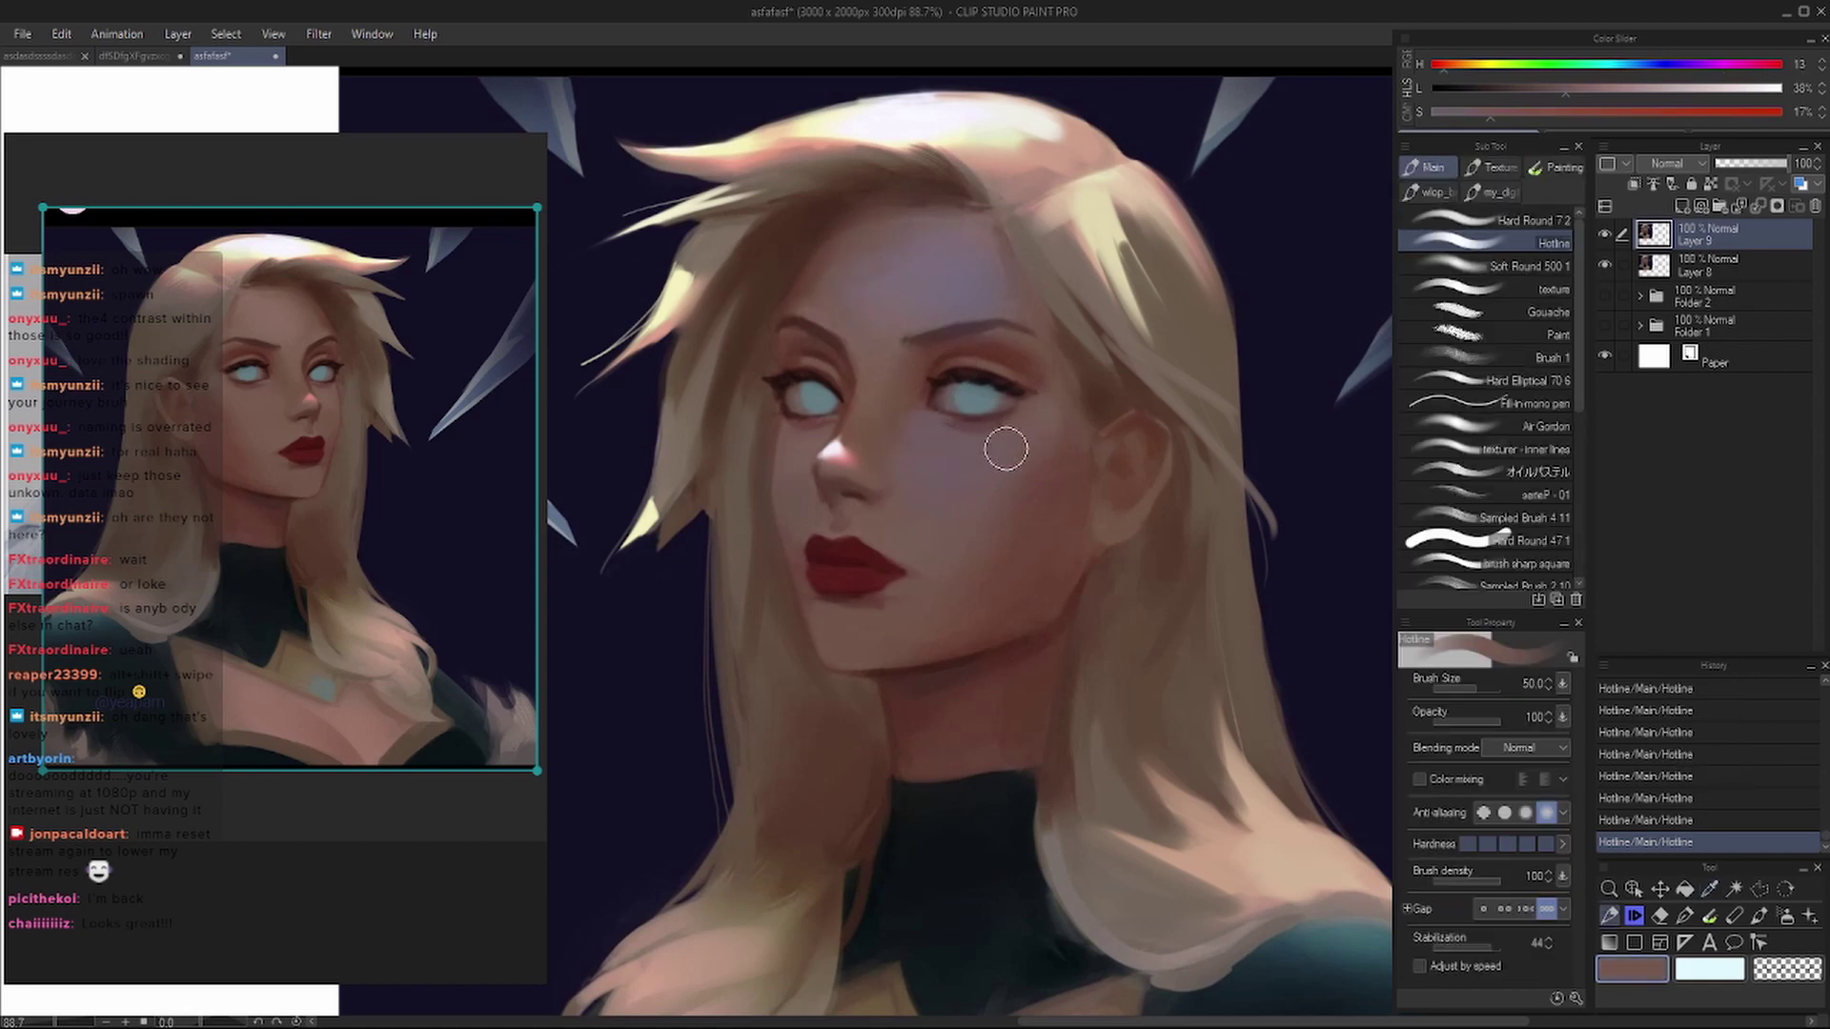
left_click(945, 520, "alt")
key("bracketright")
key("bracketright")
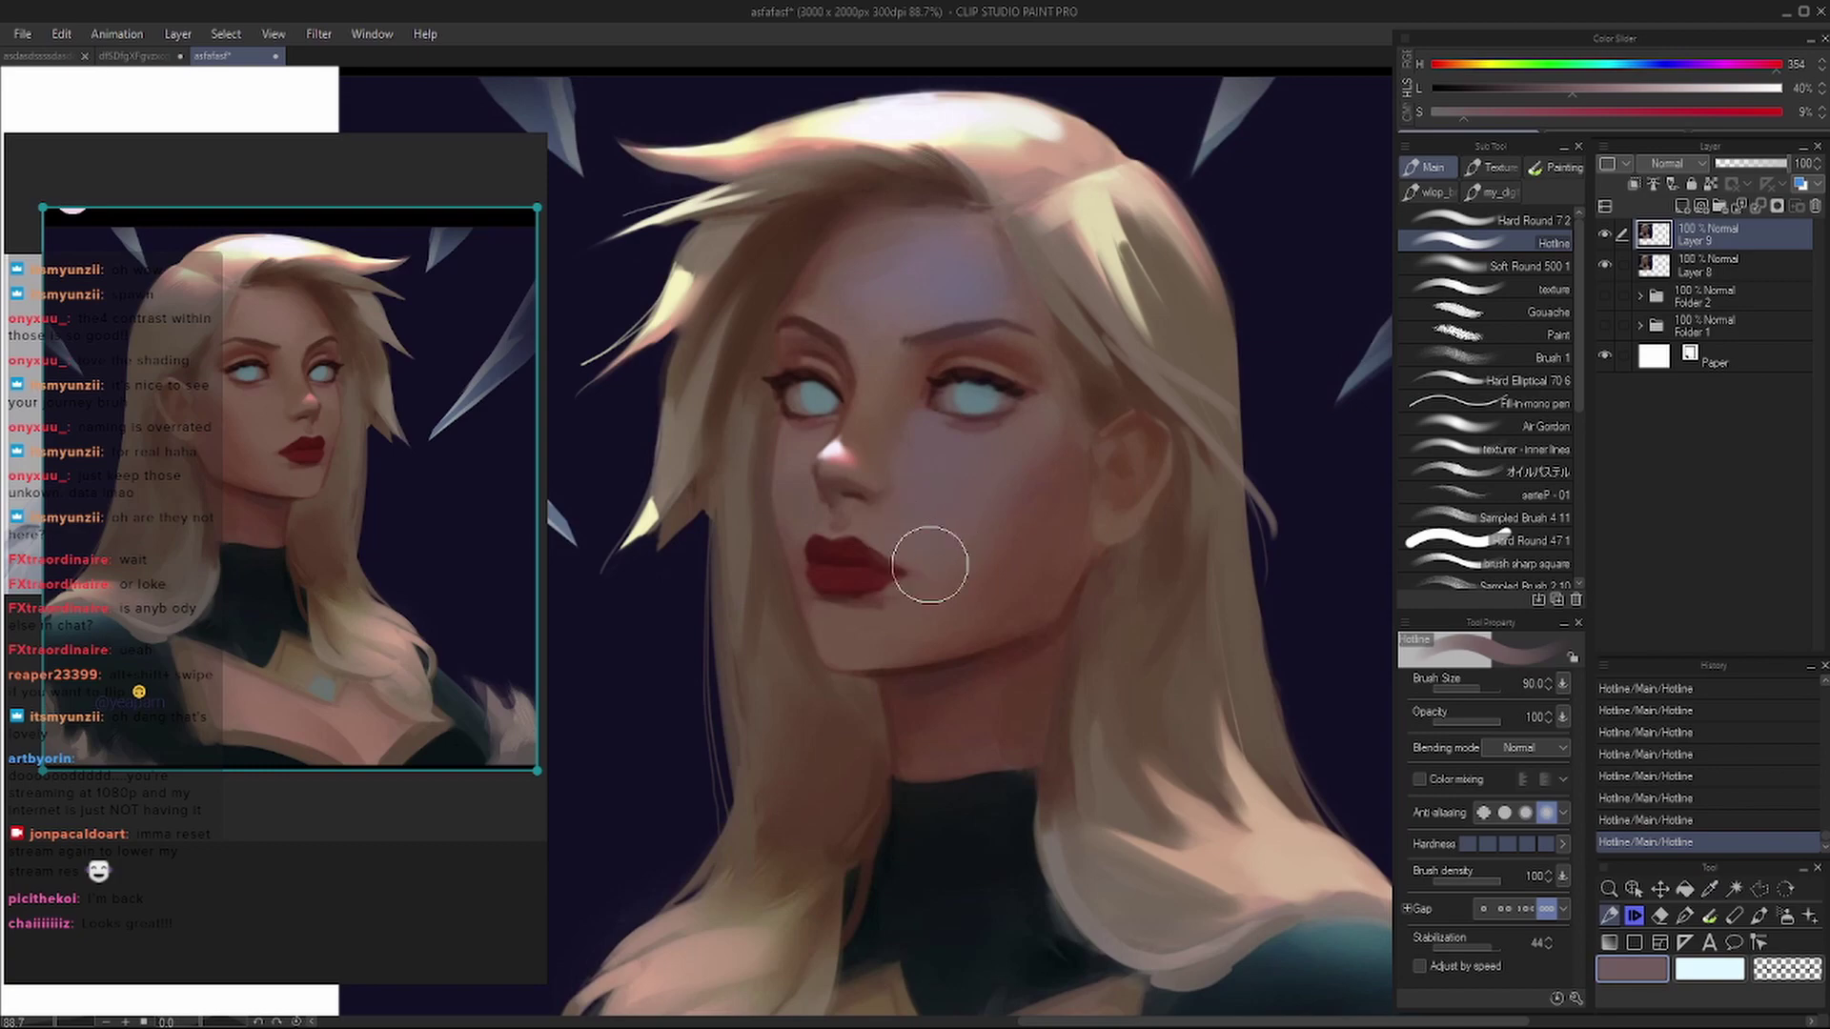
- Sample dark reds from the brow area and the lips, and undo the recent Hotline strokes on the face
key("h")
left_click(878, 341, "alt")
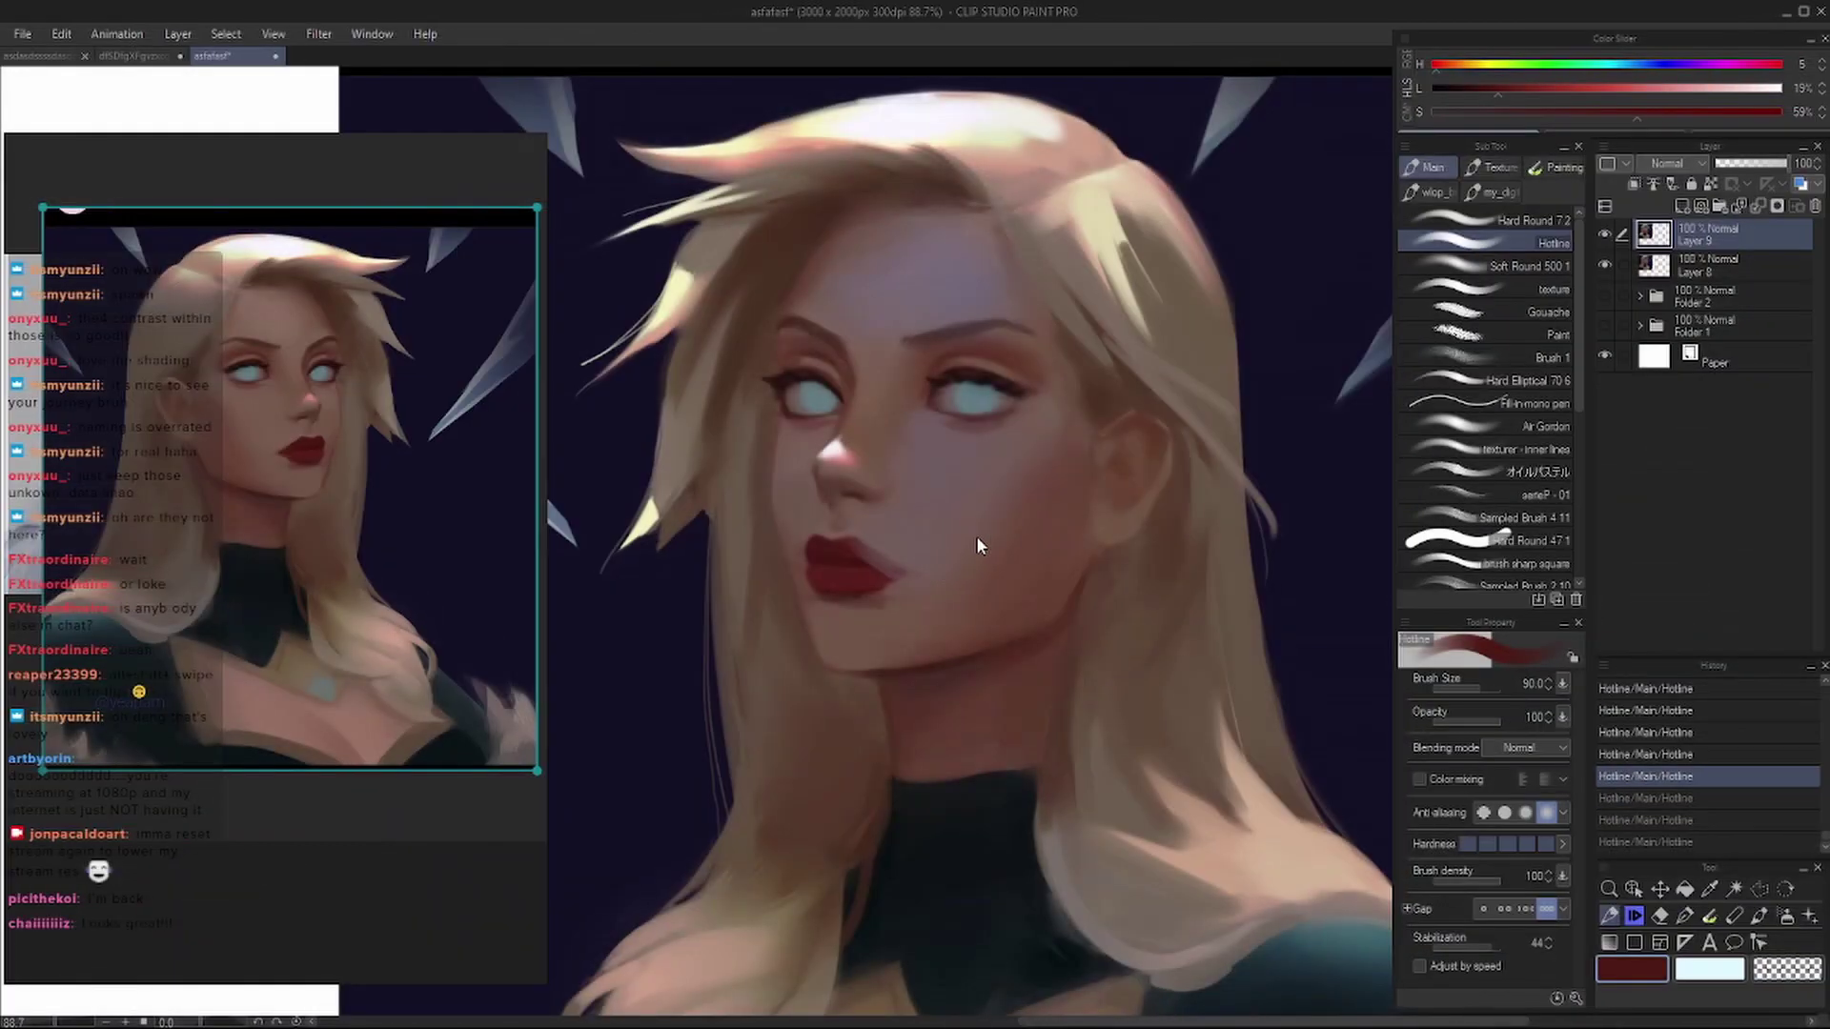
key("ctrl+z")
key("ctrl+z")
key("ctrl+z")
key("ctrl+z")
left_click(864, 536, "alt")
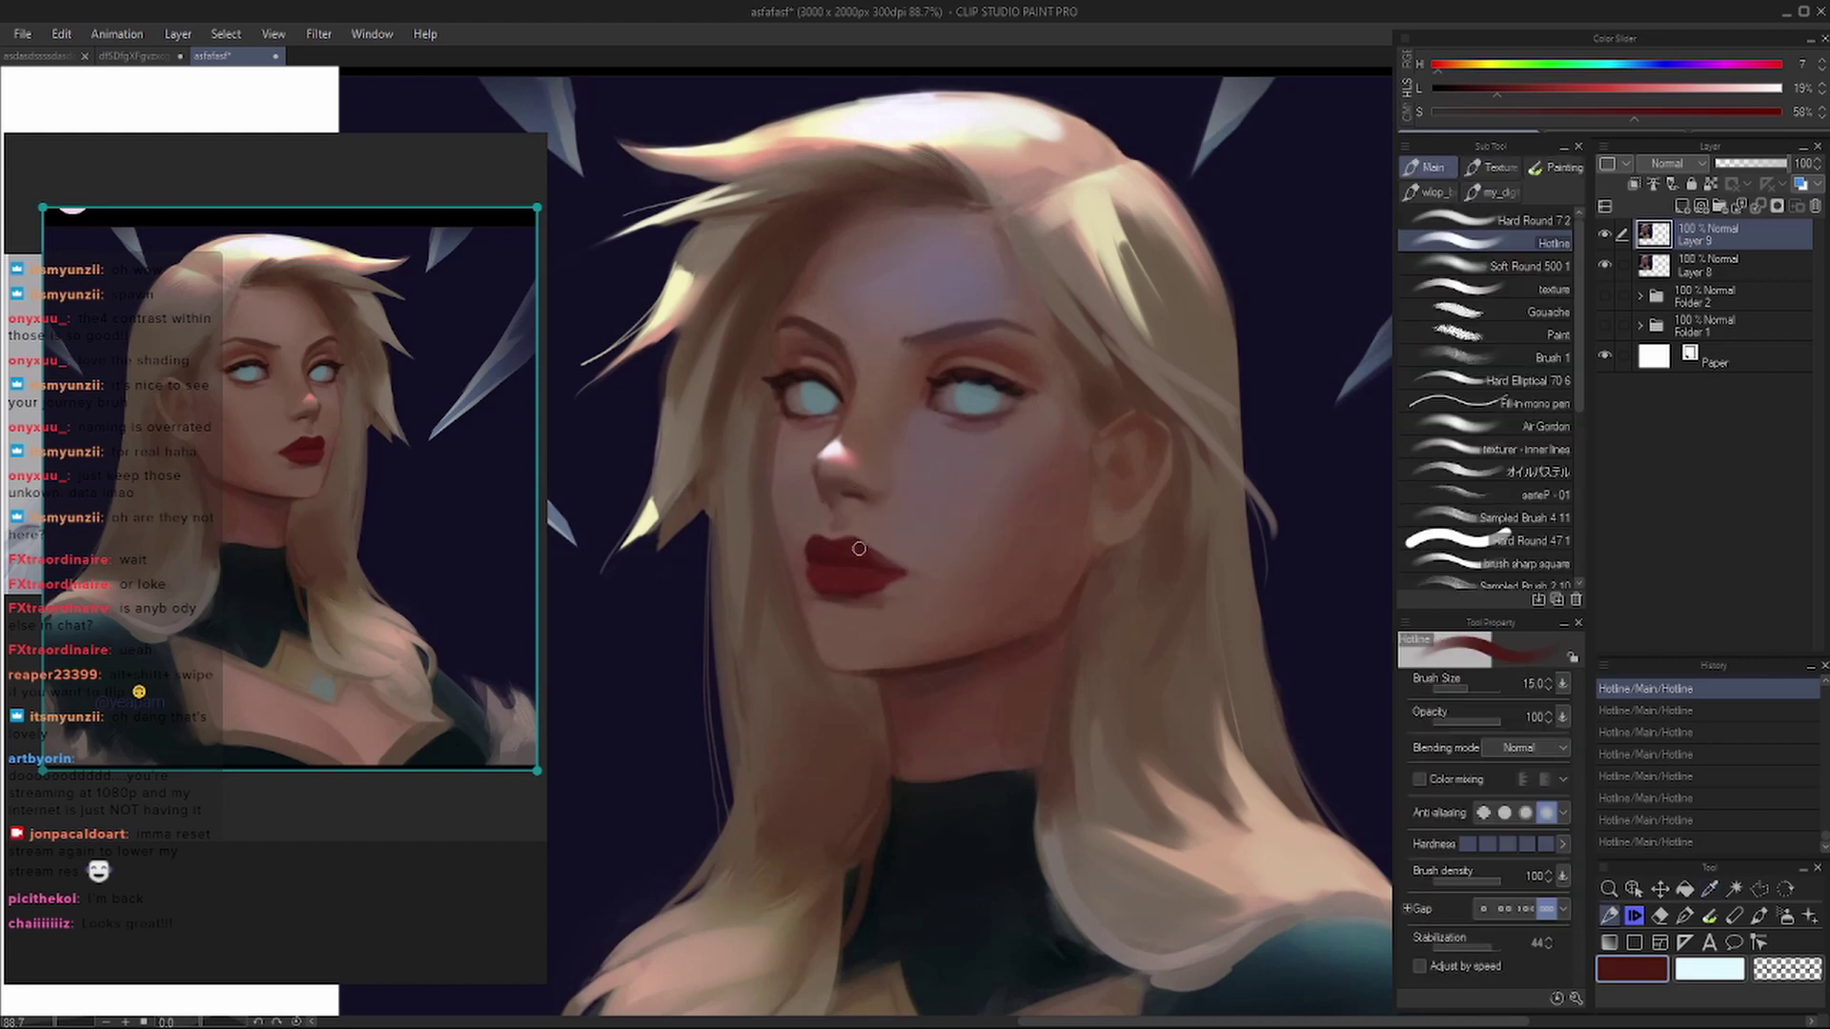
- Restore the undone Hotline strokes and sample the cheek's mauve for the brush at size 60
key("ctrl+y")
key("ctrl+y")
key("ctrl+y")
key("ctrl+y")
key("ctrl+y")
key("ctrl+y")
key("ctrl+y")
left_click(915, 432, "alt")
key("bracketright")
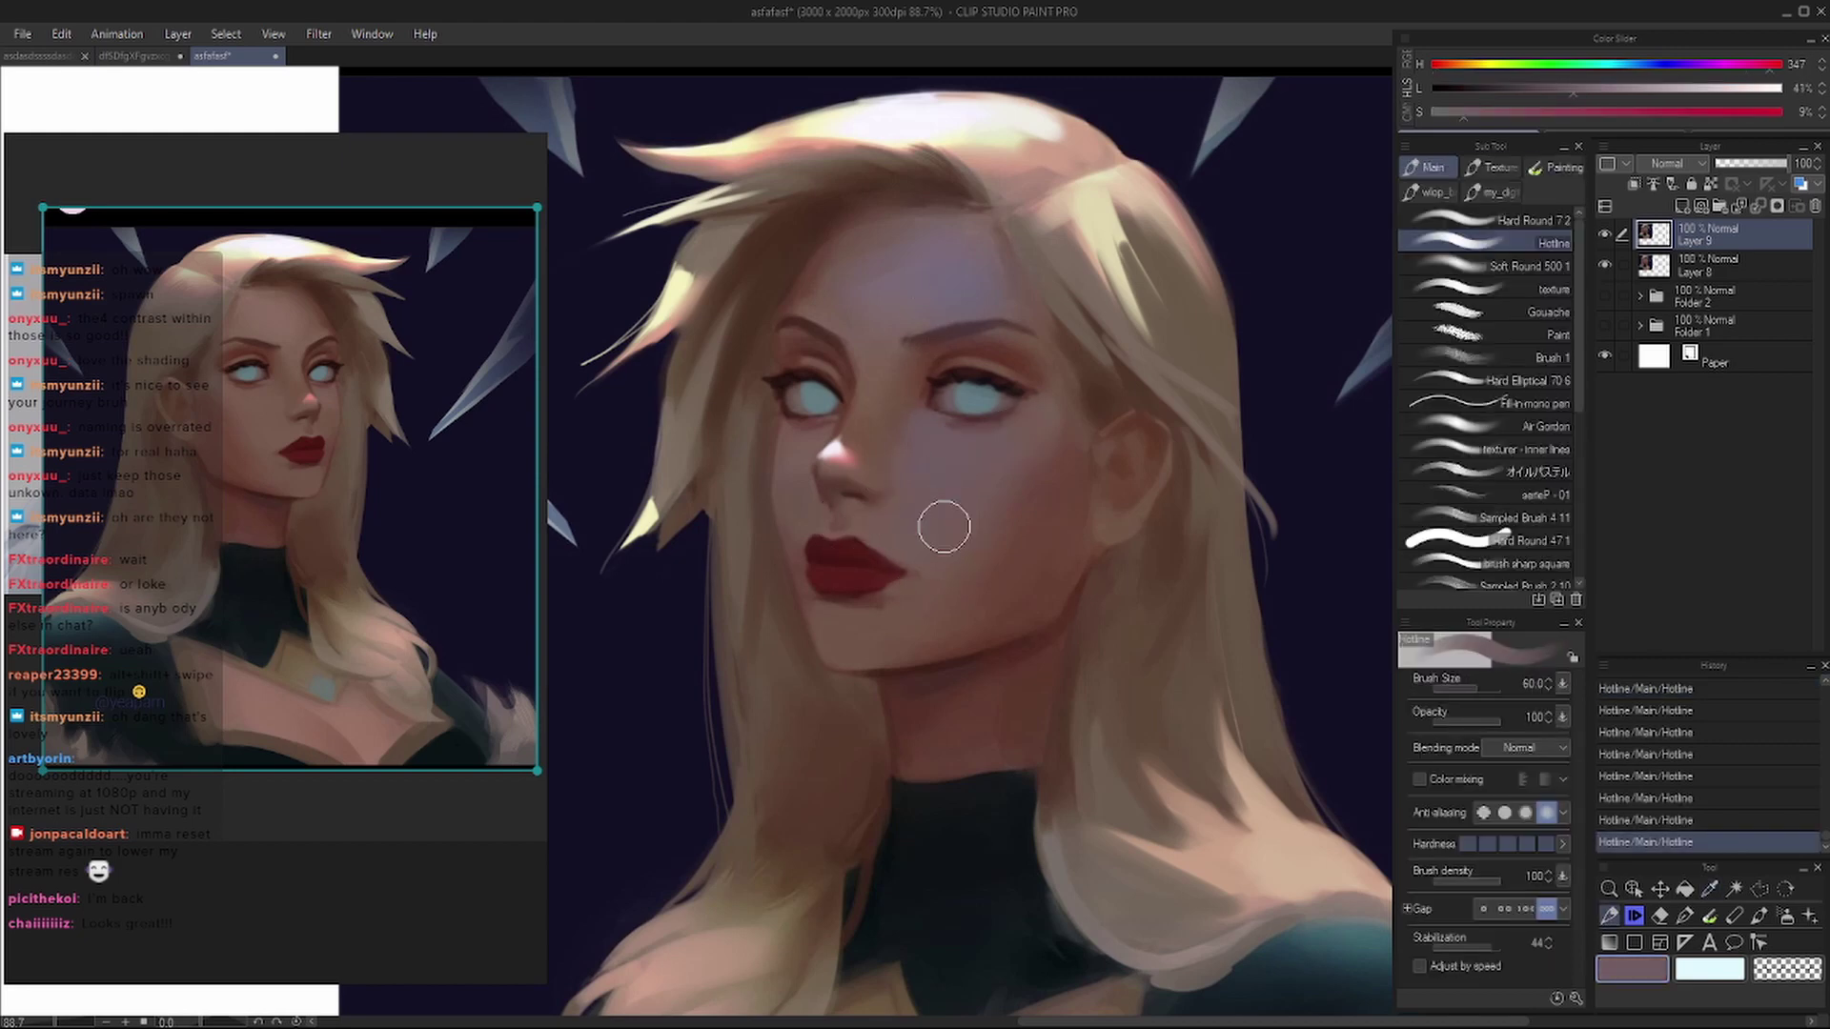
- Paint between the nose bridge and the inner eye corner with a sampled brown, using the Hotline brush at sizes 35 and 45
key("bracketleft")
key("bracketleft")
key("bracketleft")
key("bracketleft")
key("bracketleft")
left_click(896, 401, "alt")
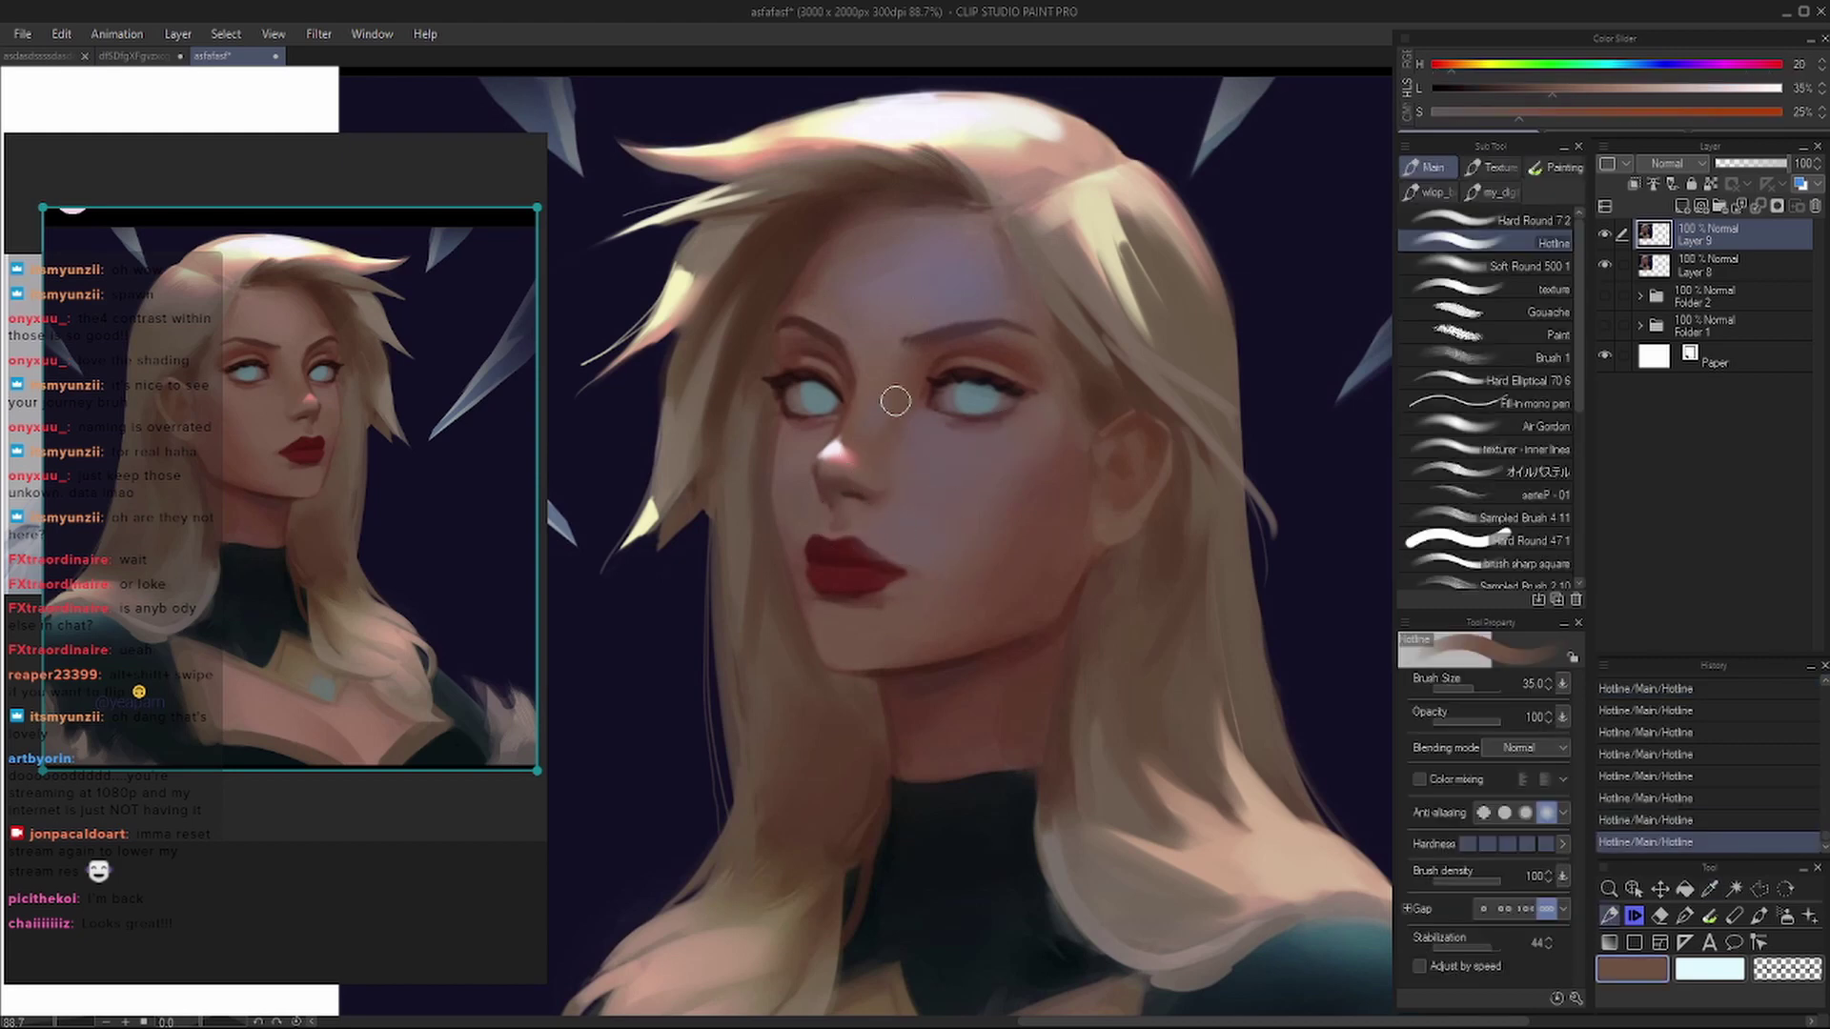
left_click(898, 404, "alt")
key("bracketright")
key("bracketright")
- Sample the cheek's mauve in the mirrored view and soften the area beneath the inner eye with the Blend Master Flash brush at size 35
key("h")
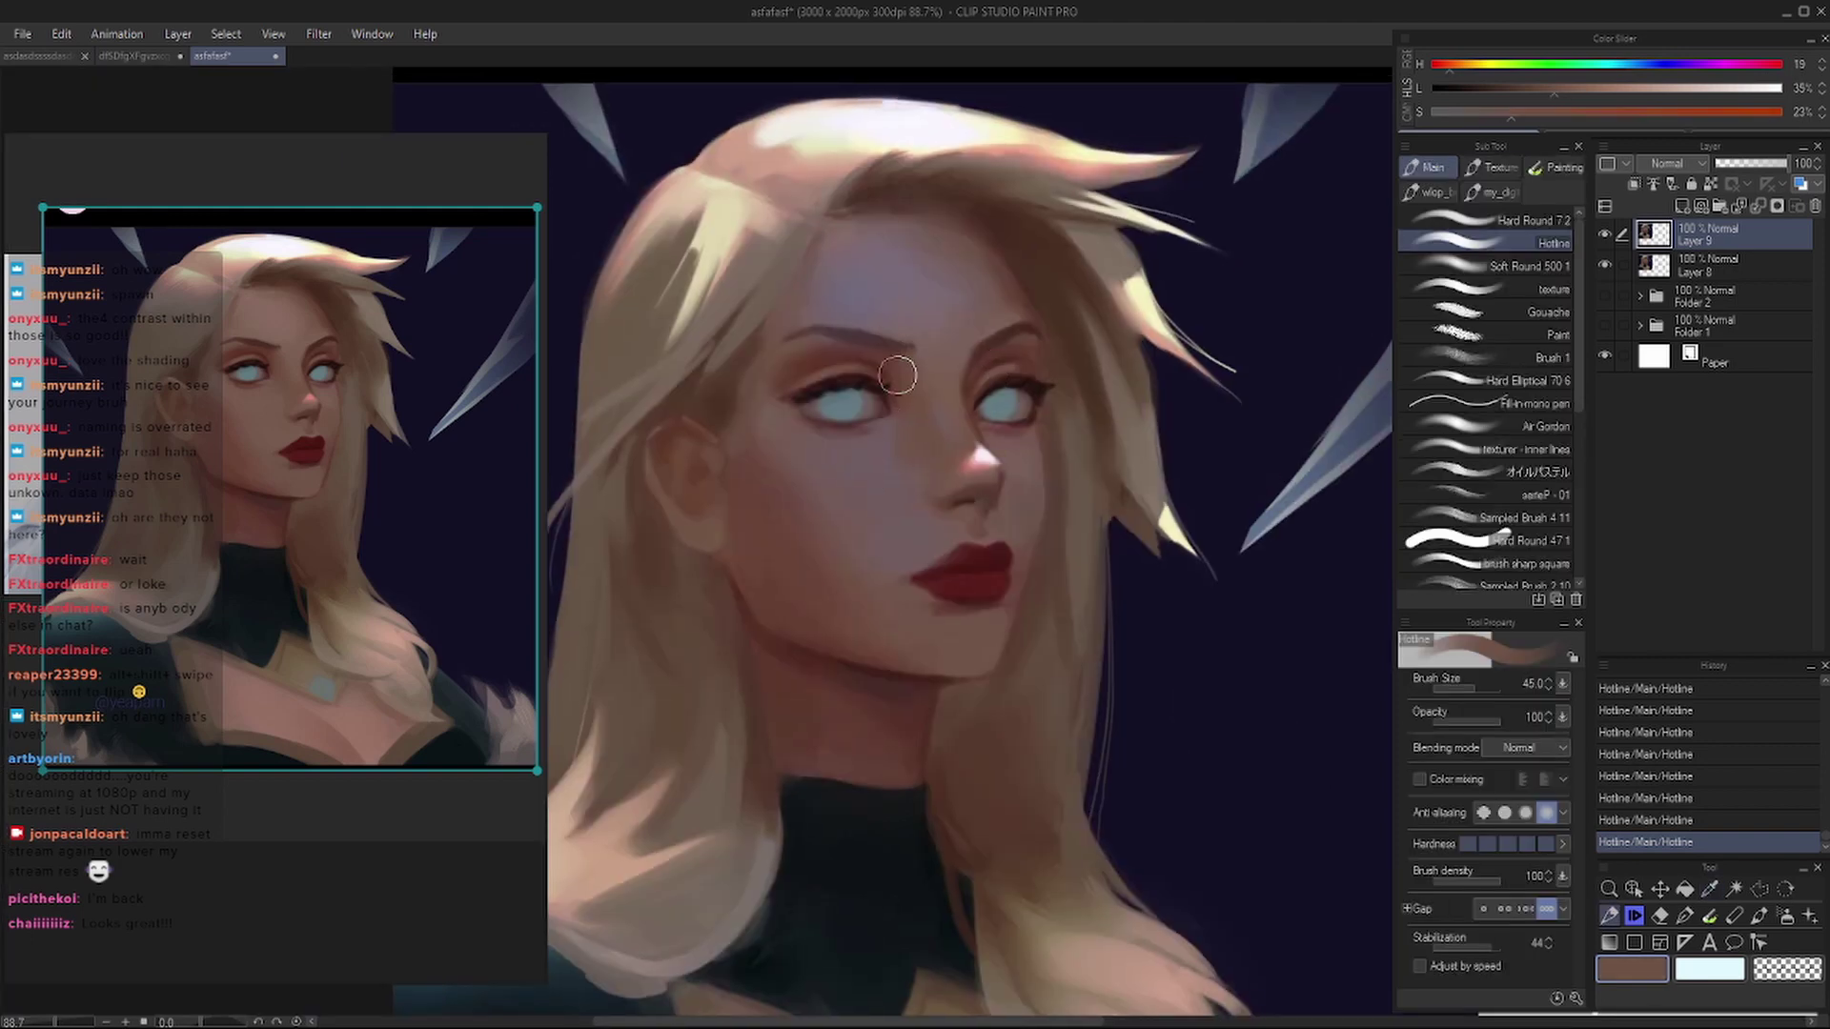
left_click(882, 472, "alt")
left_click_drag(883, 498, 901, 448)
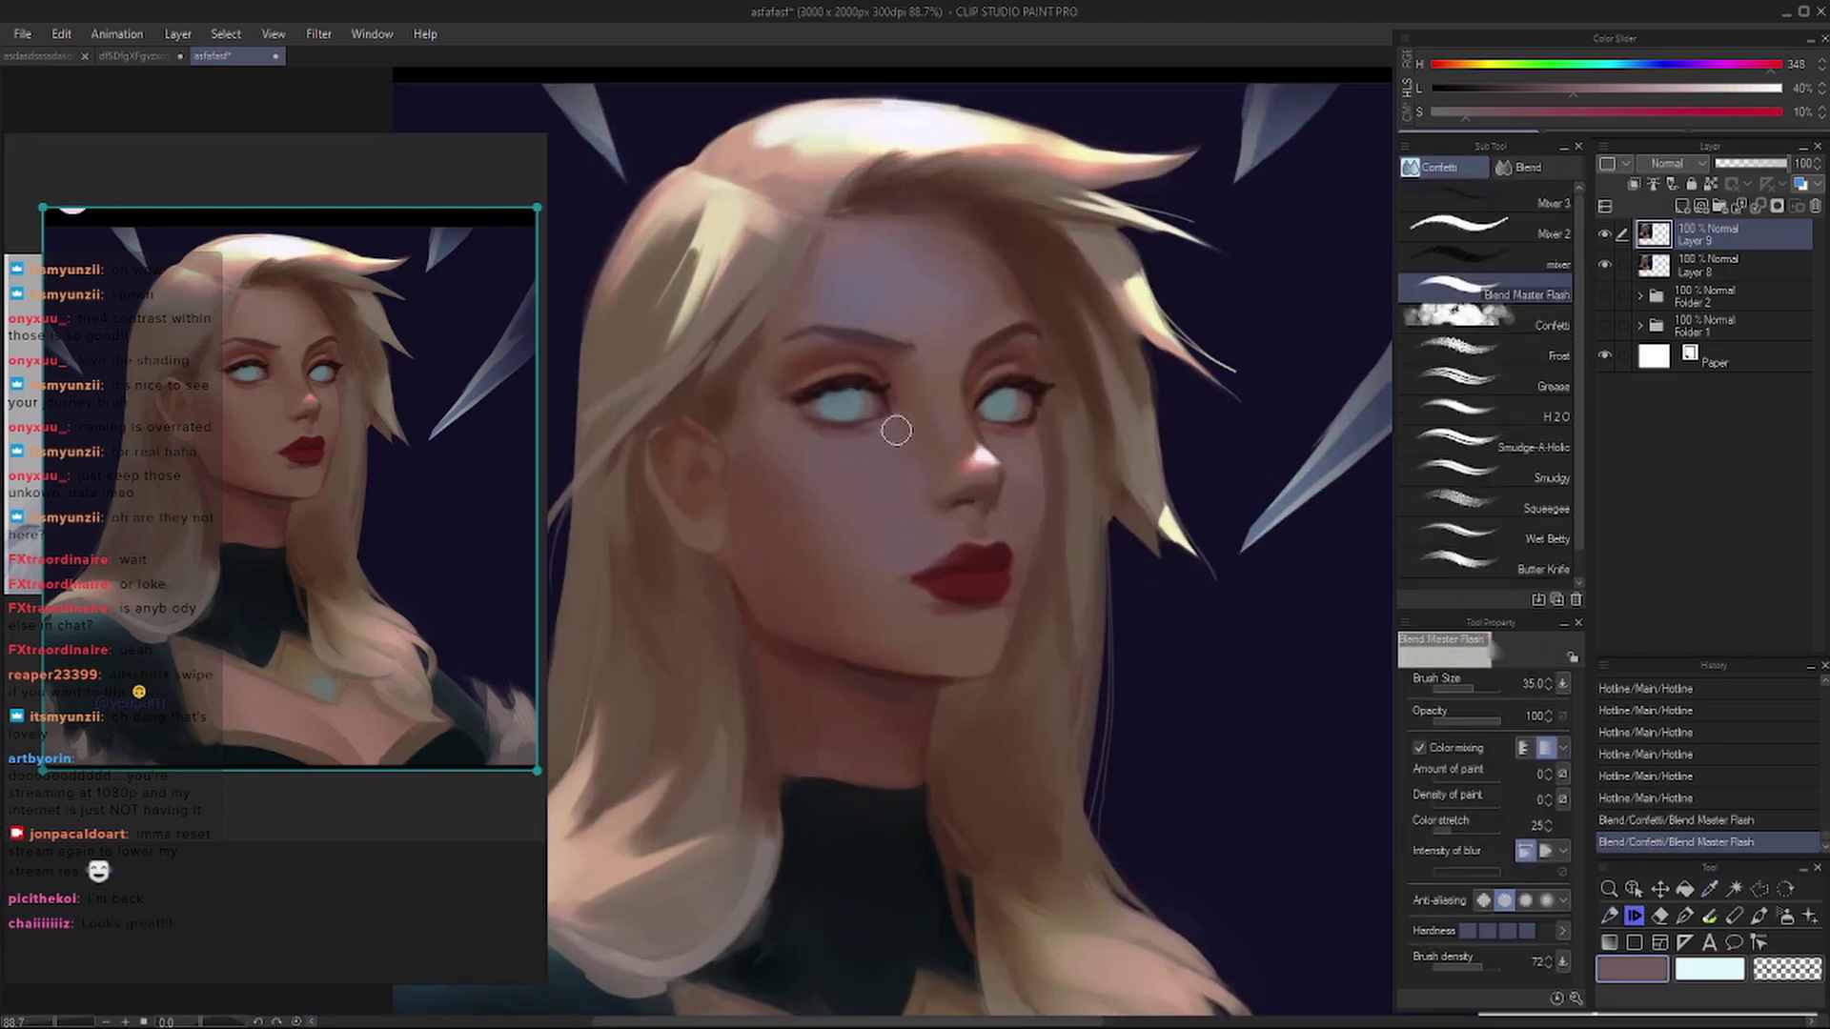
- Rework the cheek beside the mouth with the Hotline brush at sizes 50 and 80, using a reddish brown sampled from the lower cheek
key("h")
left_click_drag(1020, 477, 871, 531)
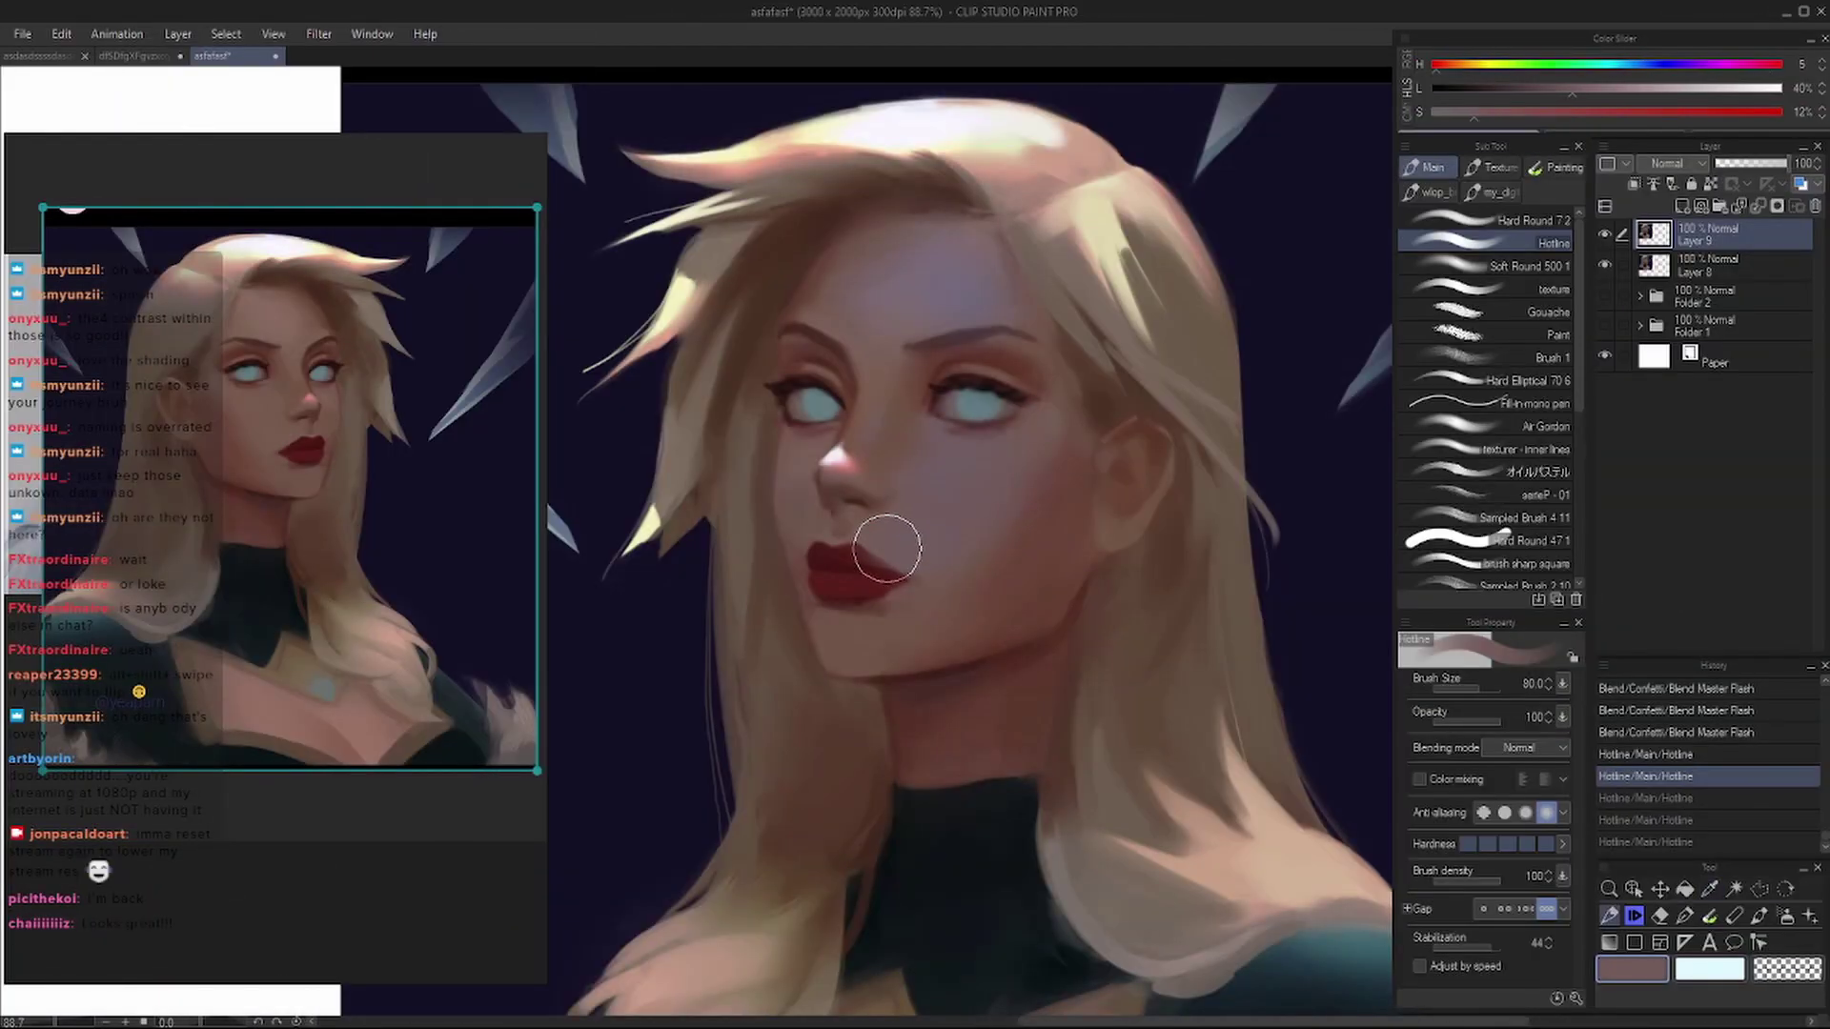
key("ctrl+y")
left_click(1015, 538, "alt")
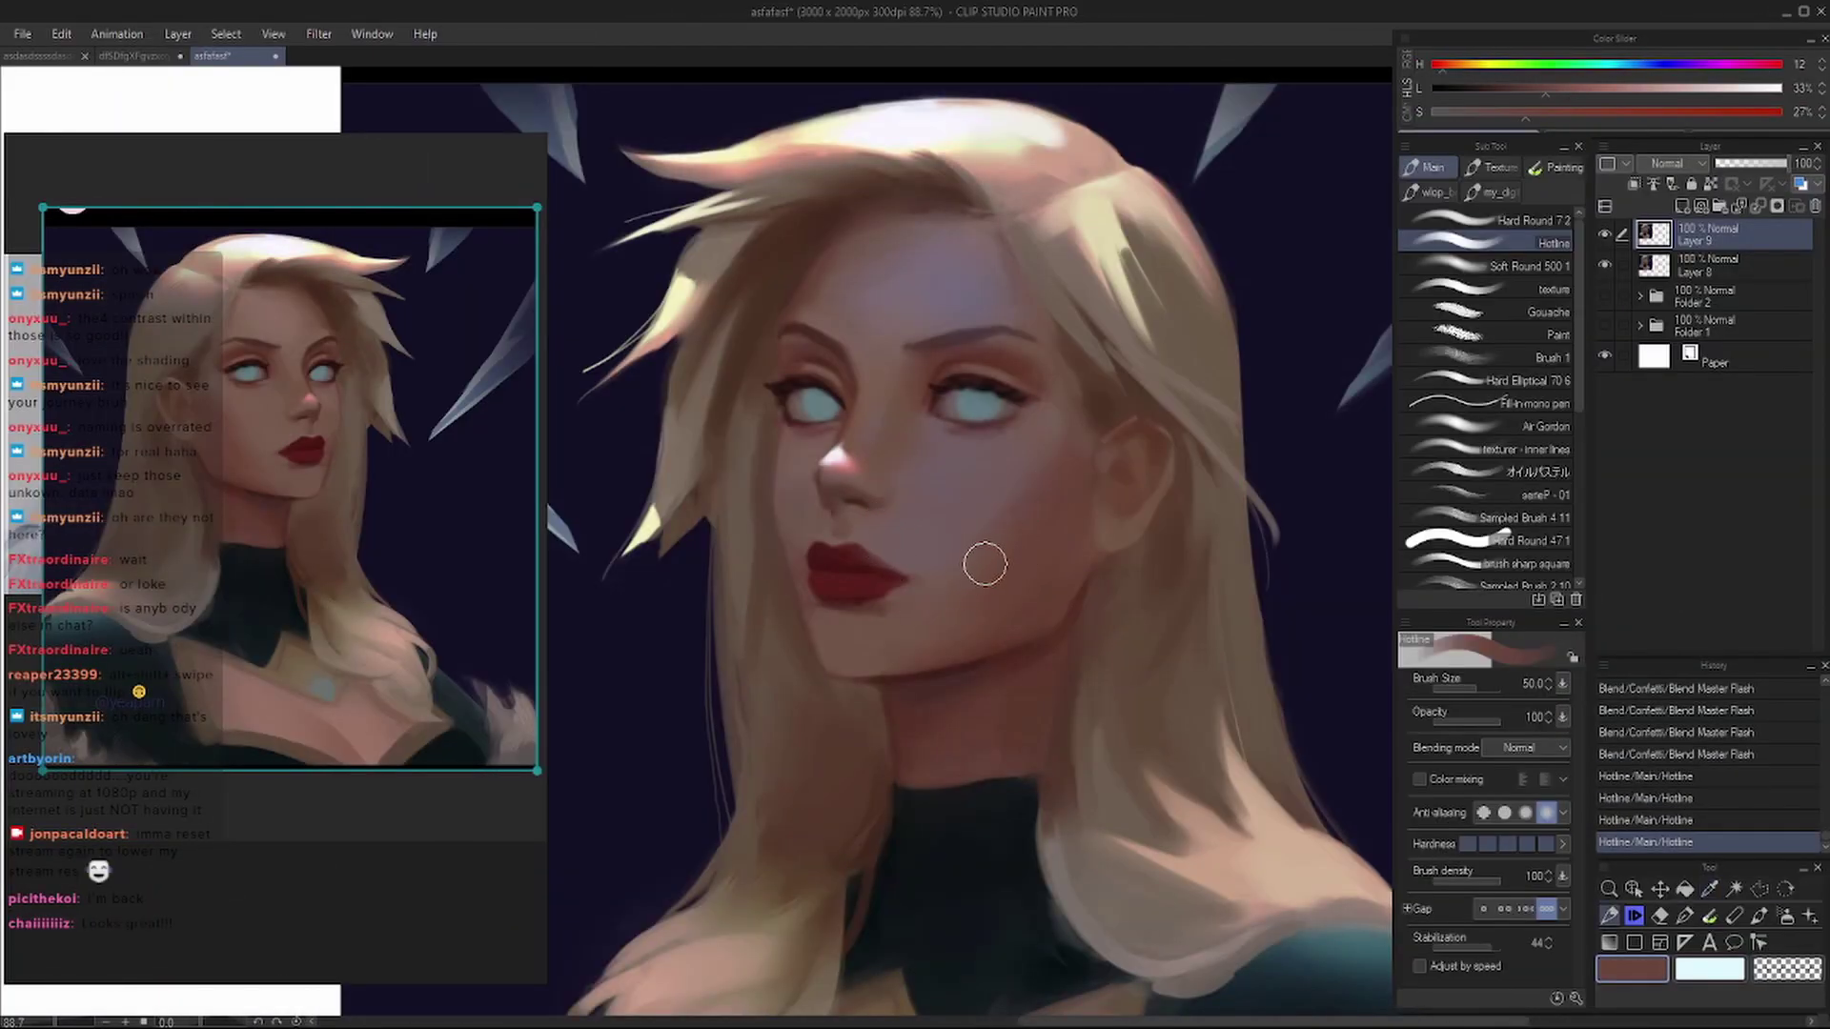
key("bracketright")
key("ctrl+y")
key("ctrl+y")
key("ctrl+y")
key("ctrl+y")
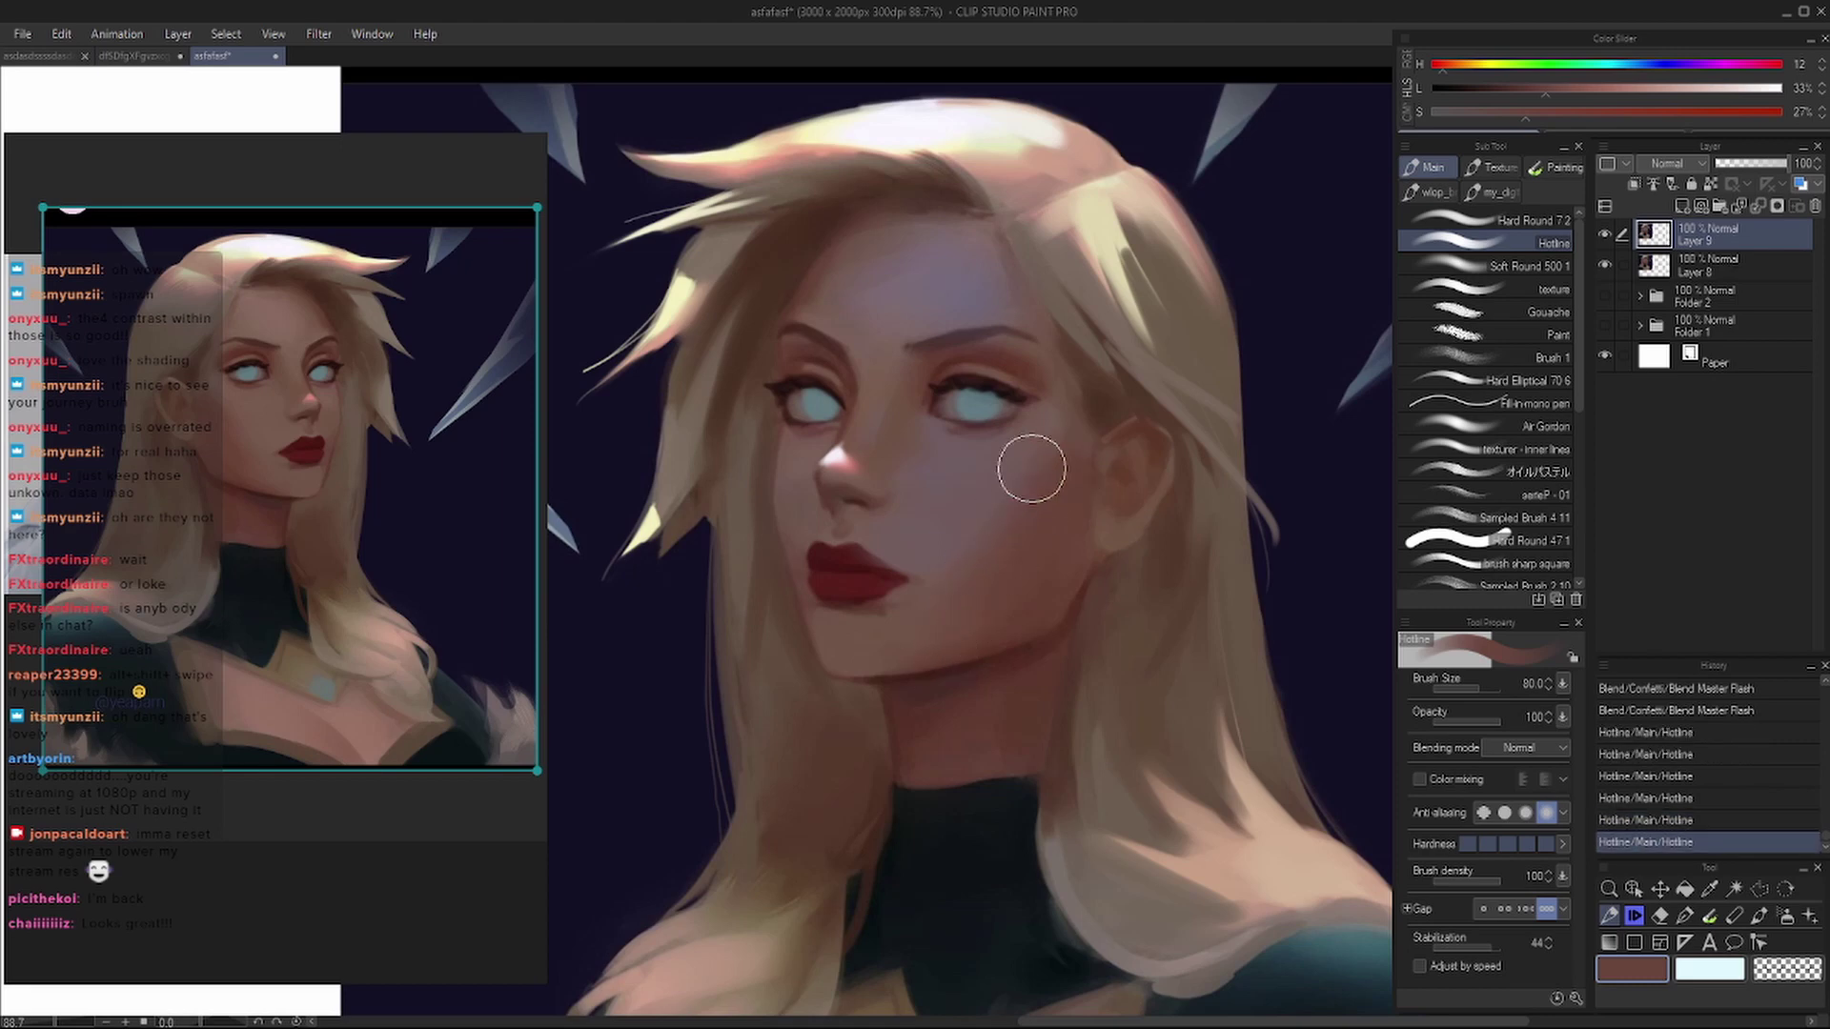
- Paint sampled reddish brown across the outer cheek, soften it with the Blend Master Flash brush, and undo the last Hotline stroke near the ear
key("i")
left_click(981, 503)
key("b")
mouse_move(1001, 462)
left_mouse_down()
mouse_move(1031, 482)
mouse_move(999, 554)
mouse_move(1042, 409)
mouse_move(1049, 520)
mouse_move(1058, 477)
left_mouse_up()
key("h")
key("h")
key("j")
key("b")
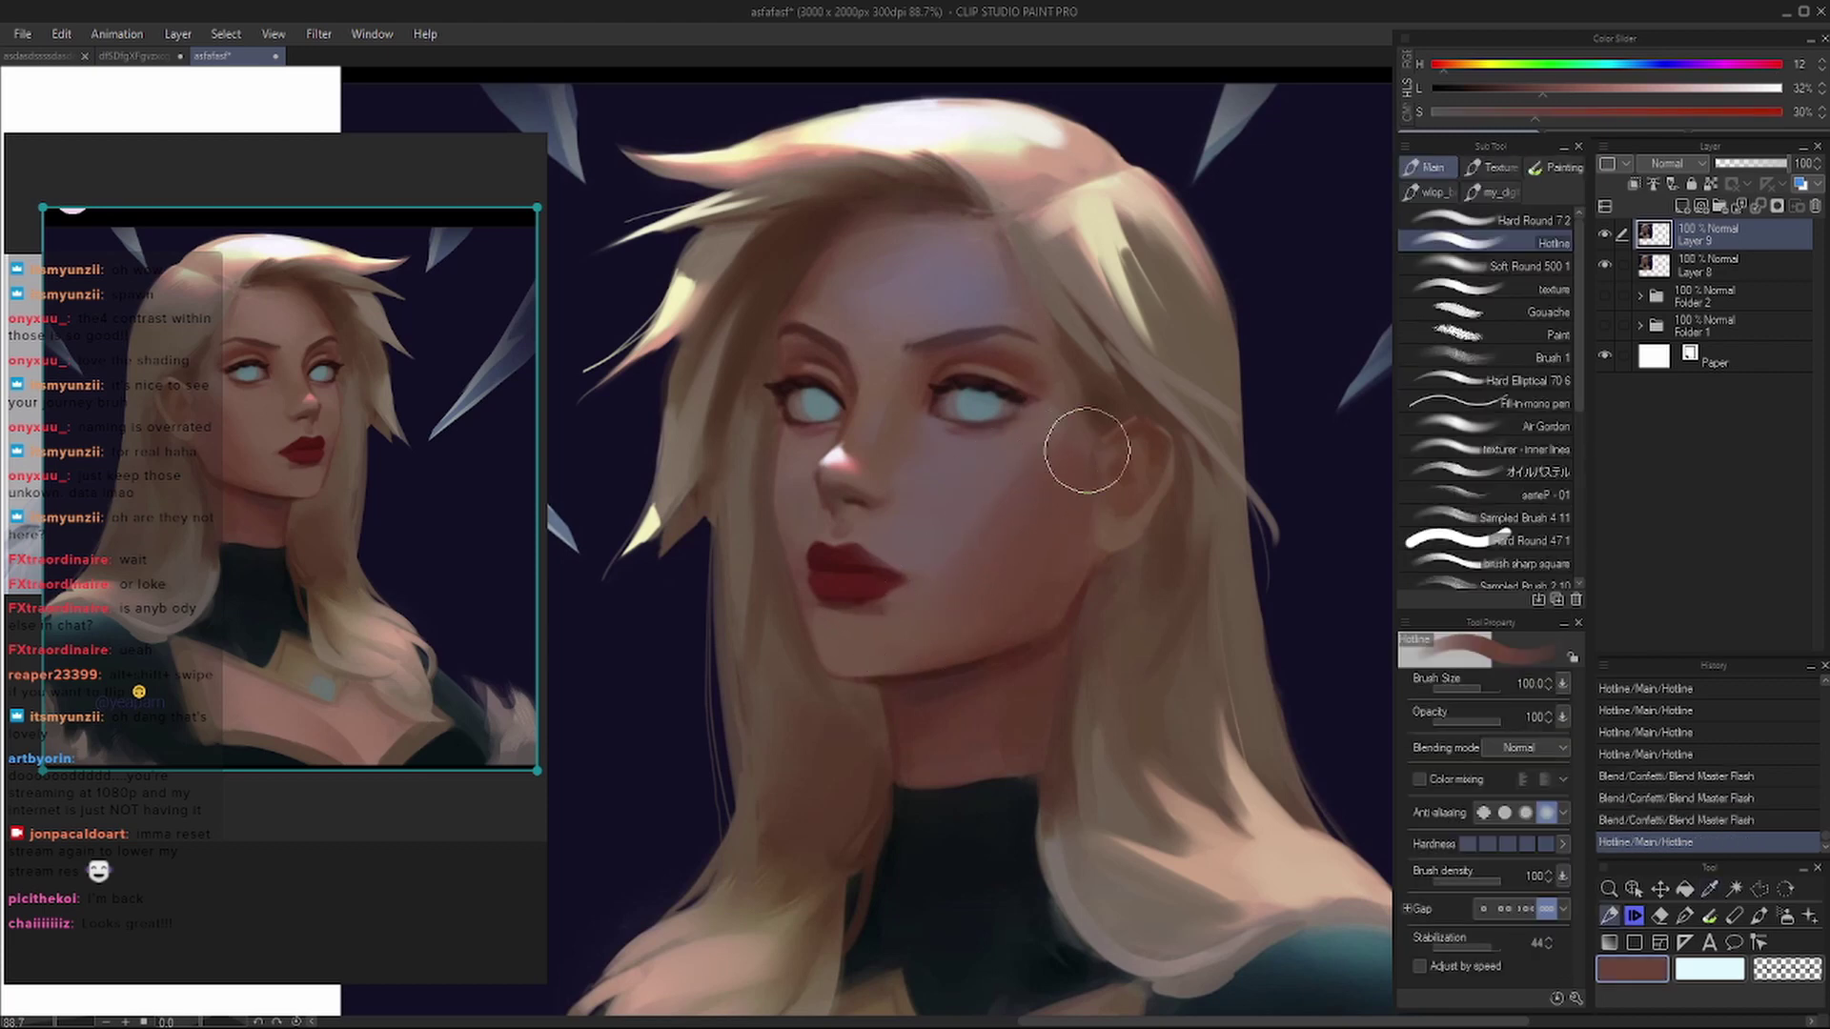
key("ctrl+z")
- Sample the cheek's brown in the mirrored view and paint the lower cheek and jaw with the Hotline brush at size 90
key("h")
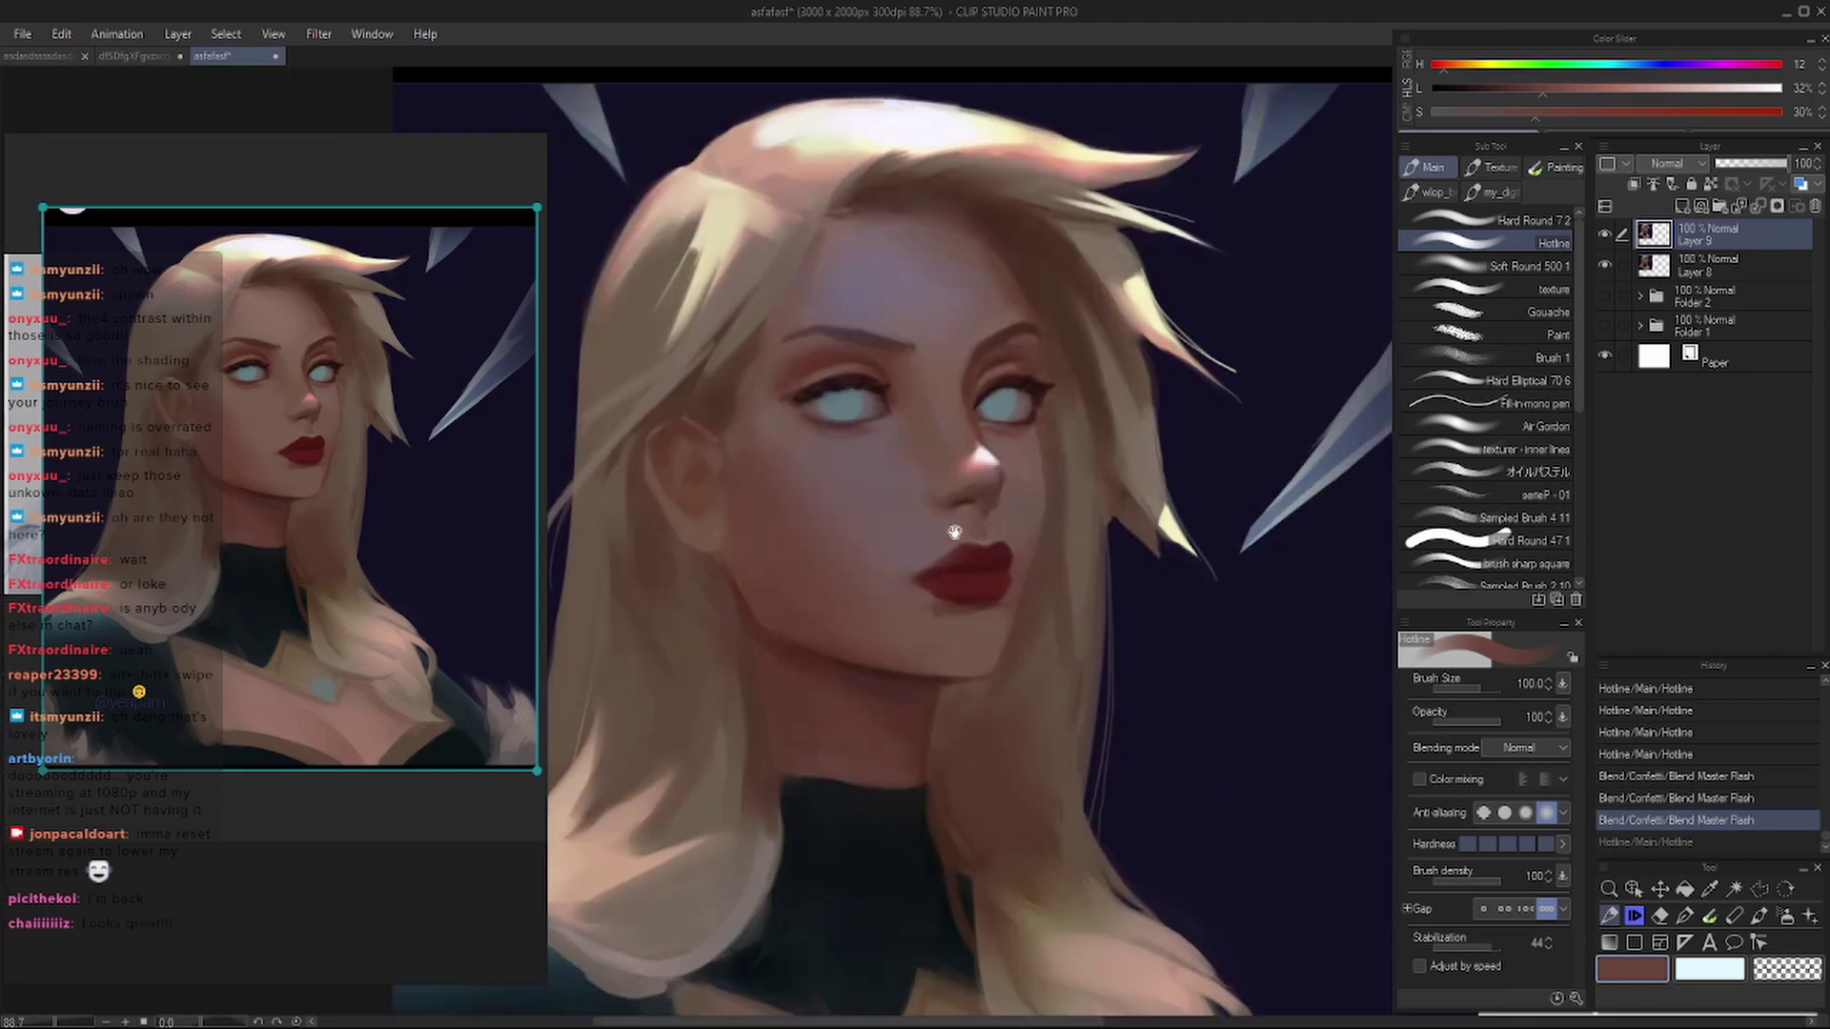
left_click(782, 505, "alt")
key("bracketleft")
key("ctrl+y")
key("ctrl+y")
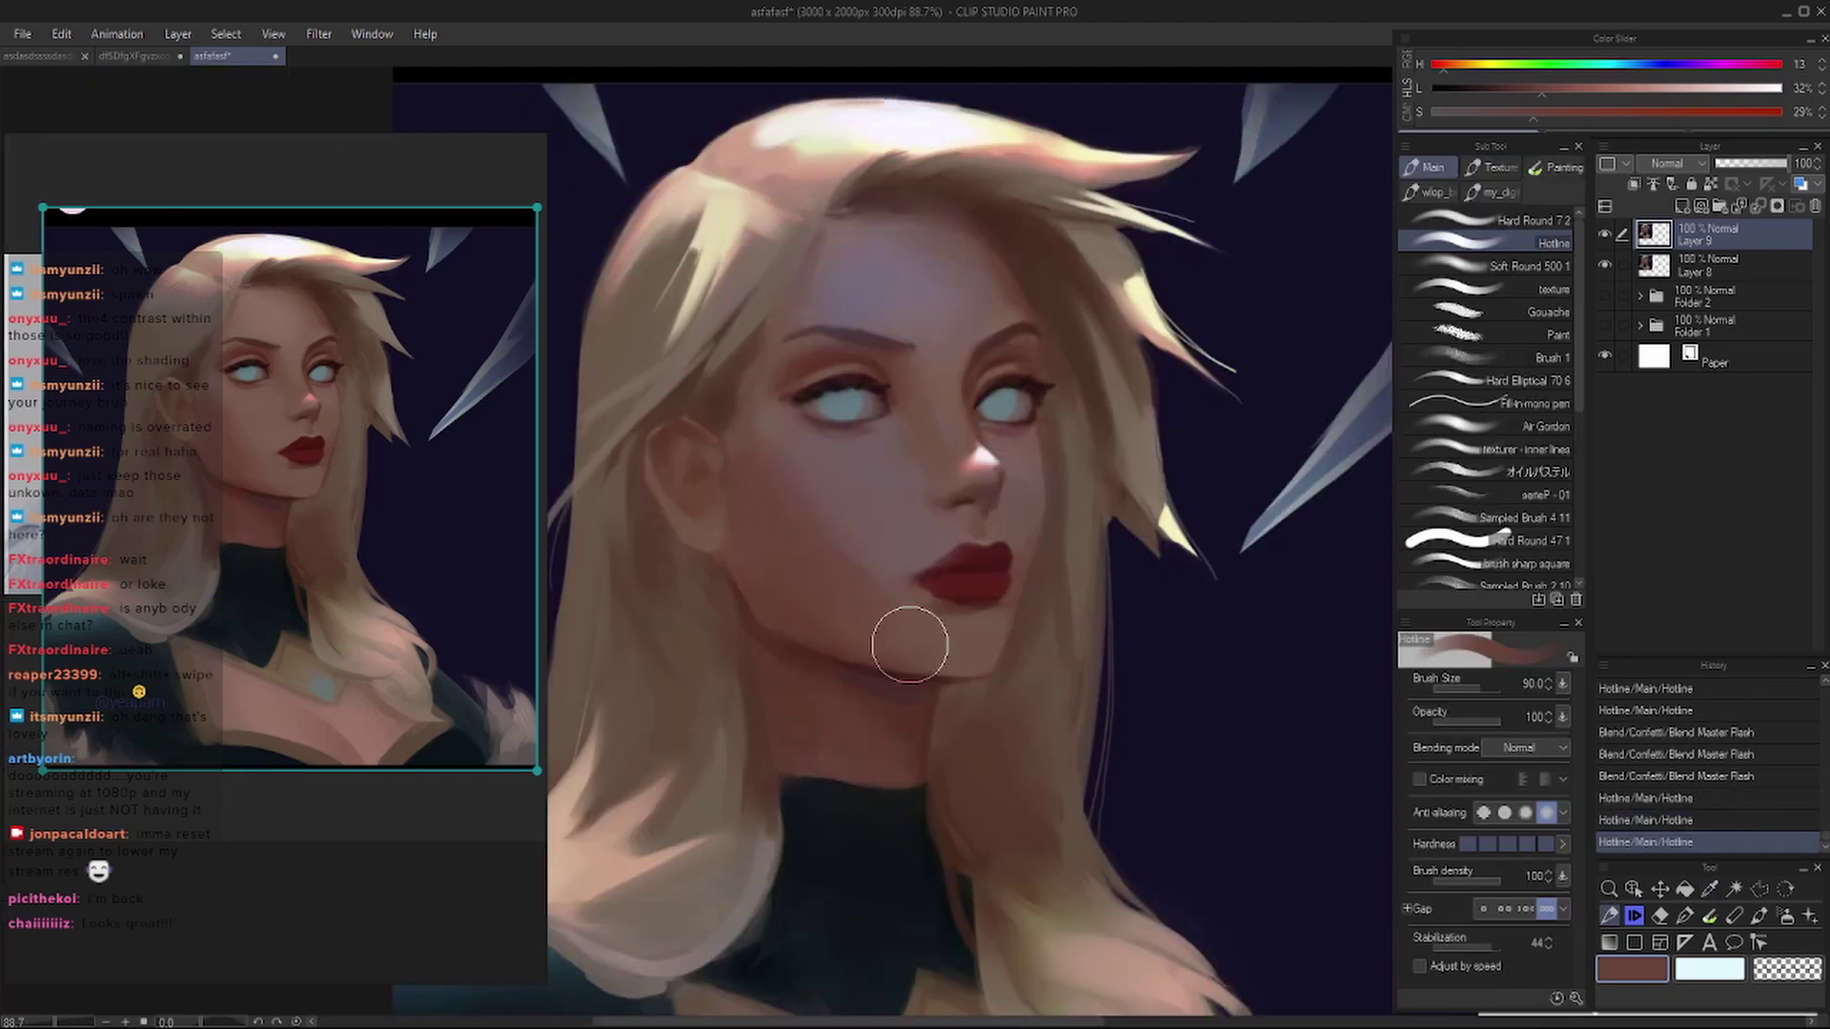
key("ctrl+y")
key("ctrl+y")
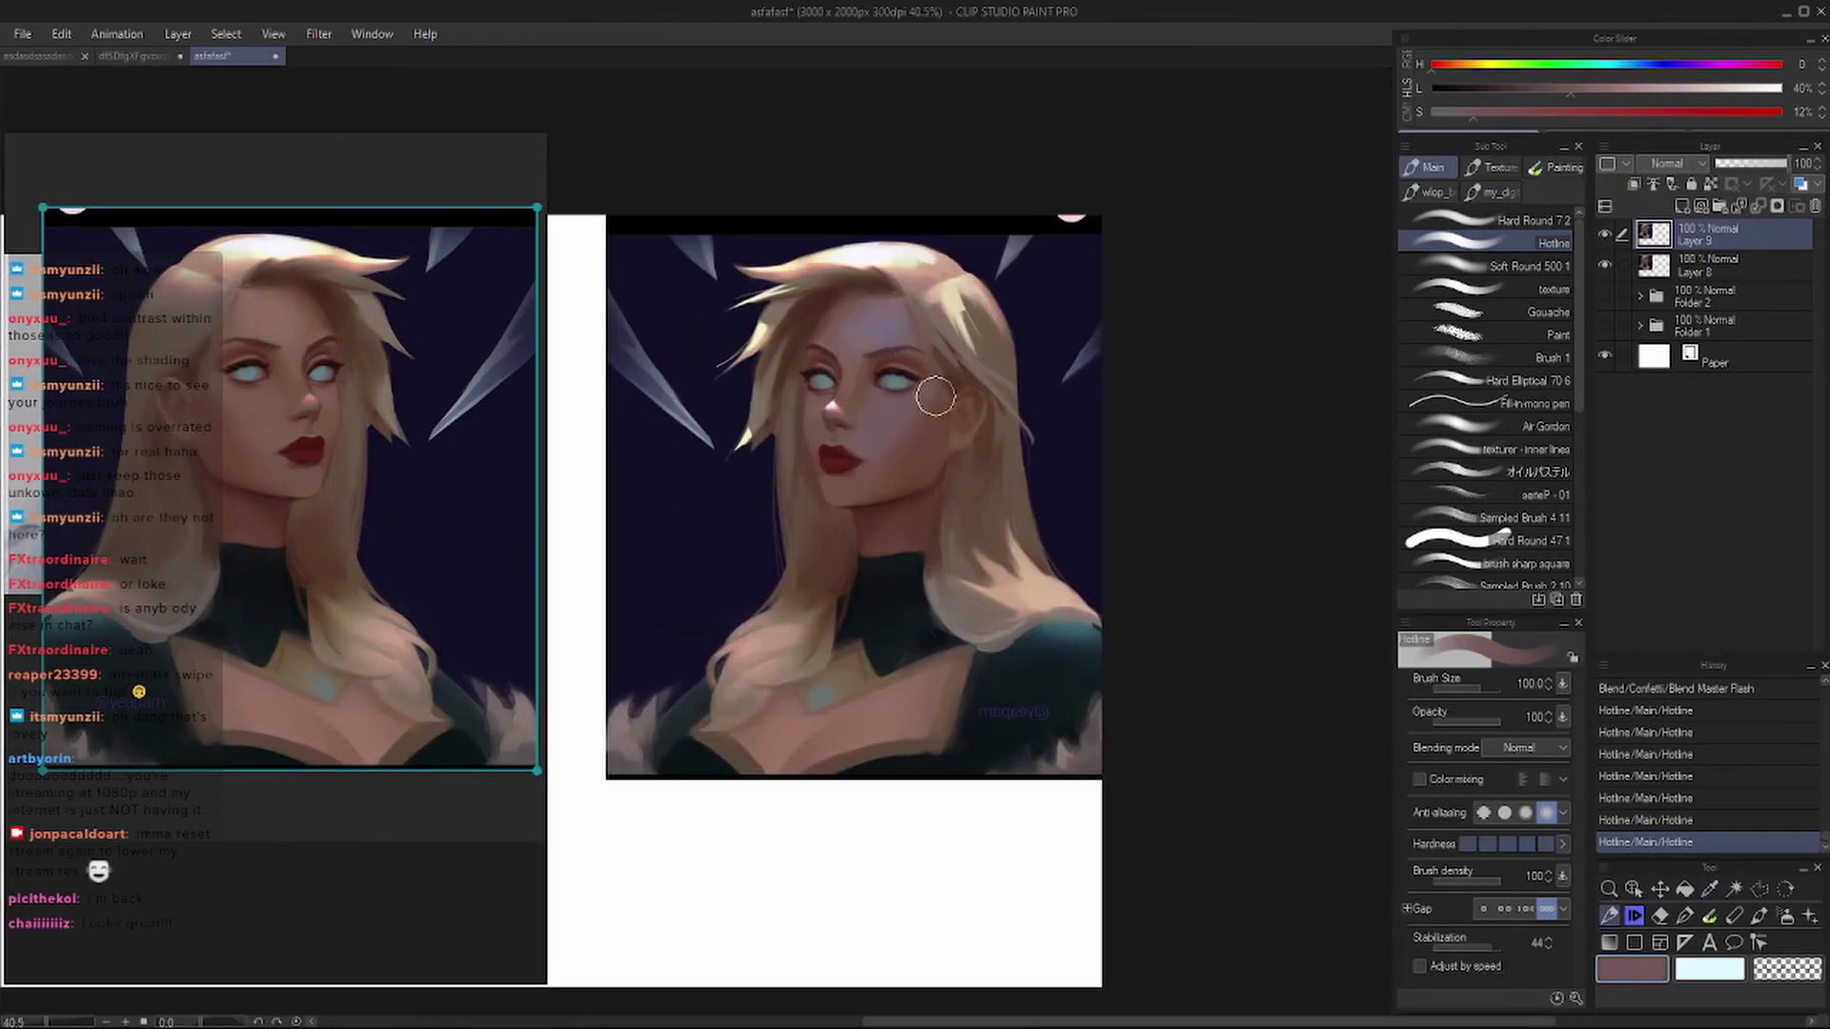
- Add a muted mauve highlight to the lower lip with the Hotline brush and pick the Blend Master Flash brush at size 30 to soften it
scroll(935, 397, "up", 3)
left_click_drag(754, 234, 858, 315)
scroll(983, 556, "up", 3)
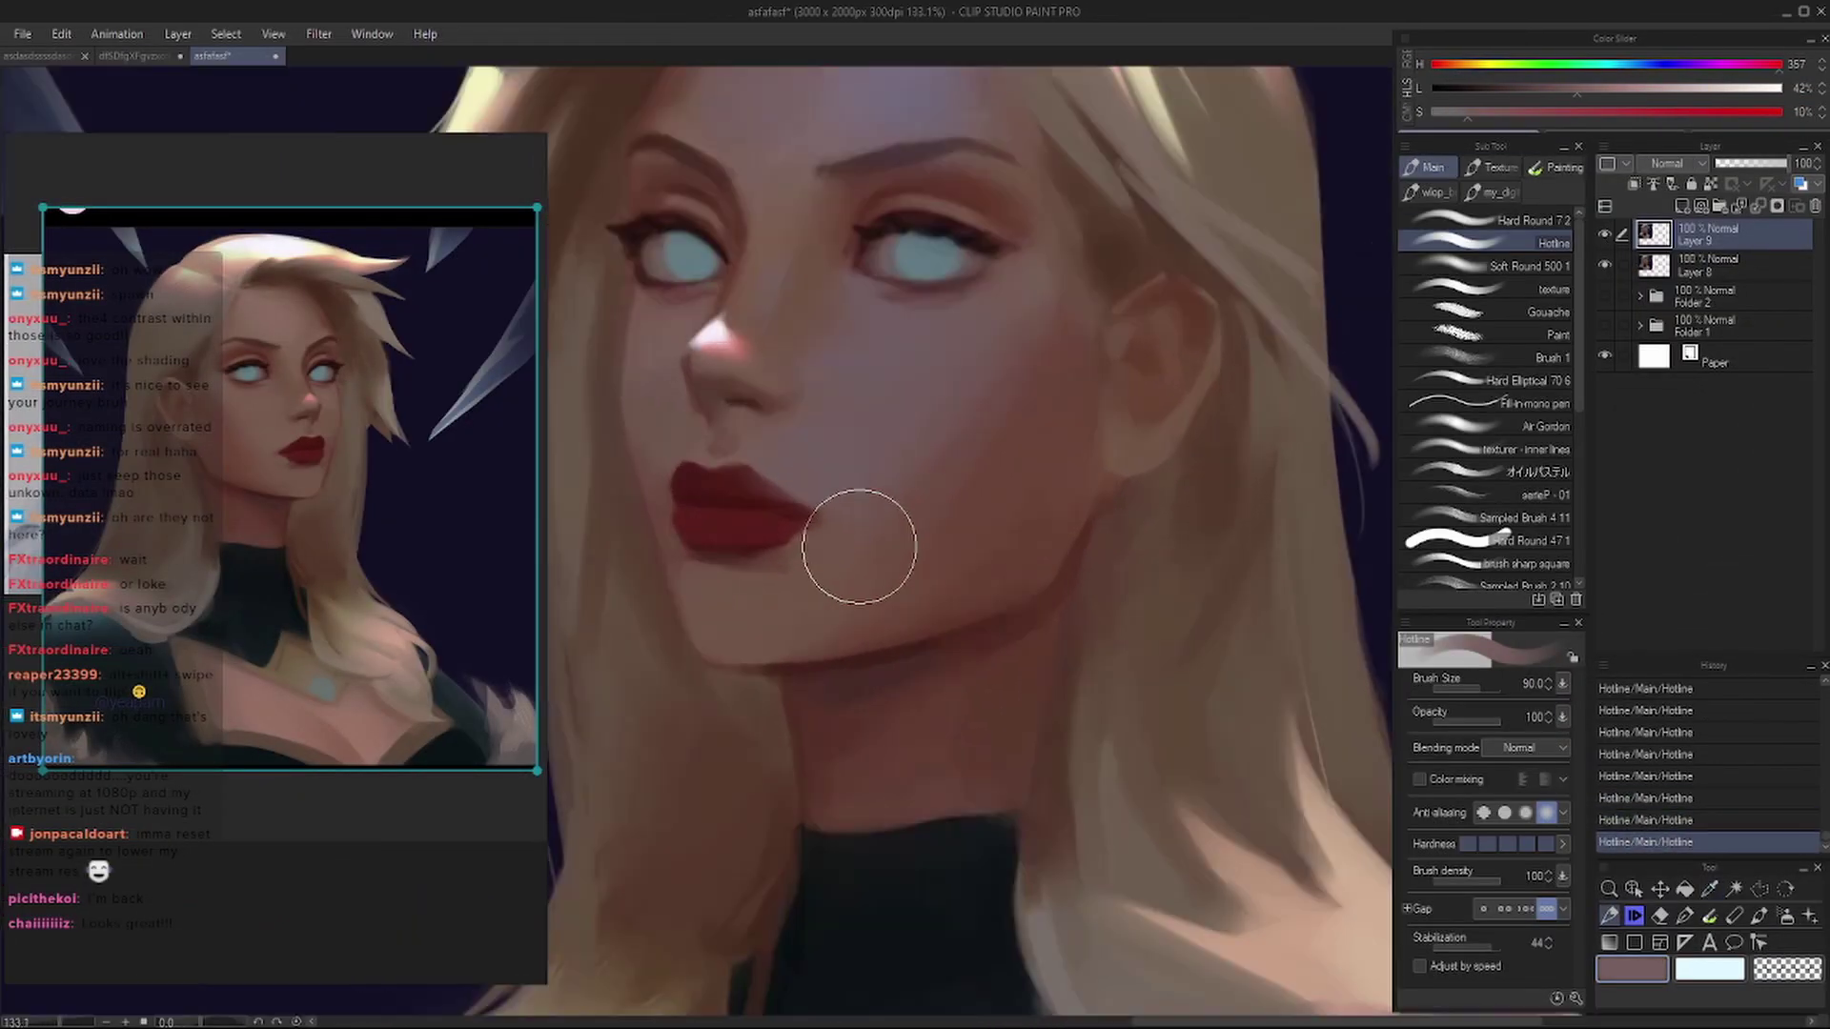
key("ctrl+z")
key("ctrl+y")
key("ctrl+y")
key("ctrl+y")
key("ctrl+y")
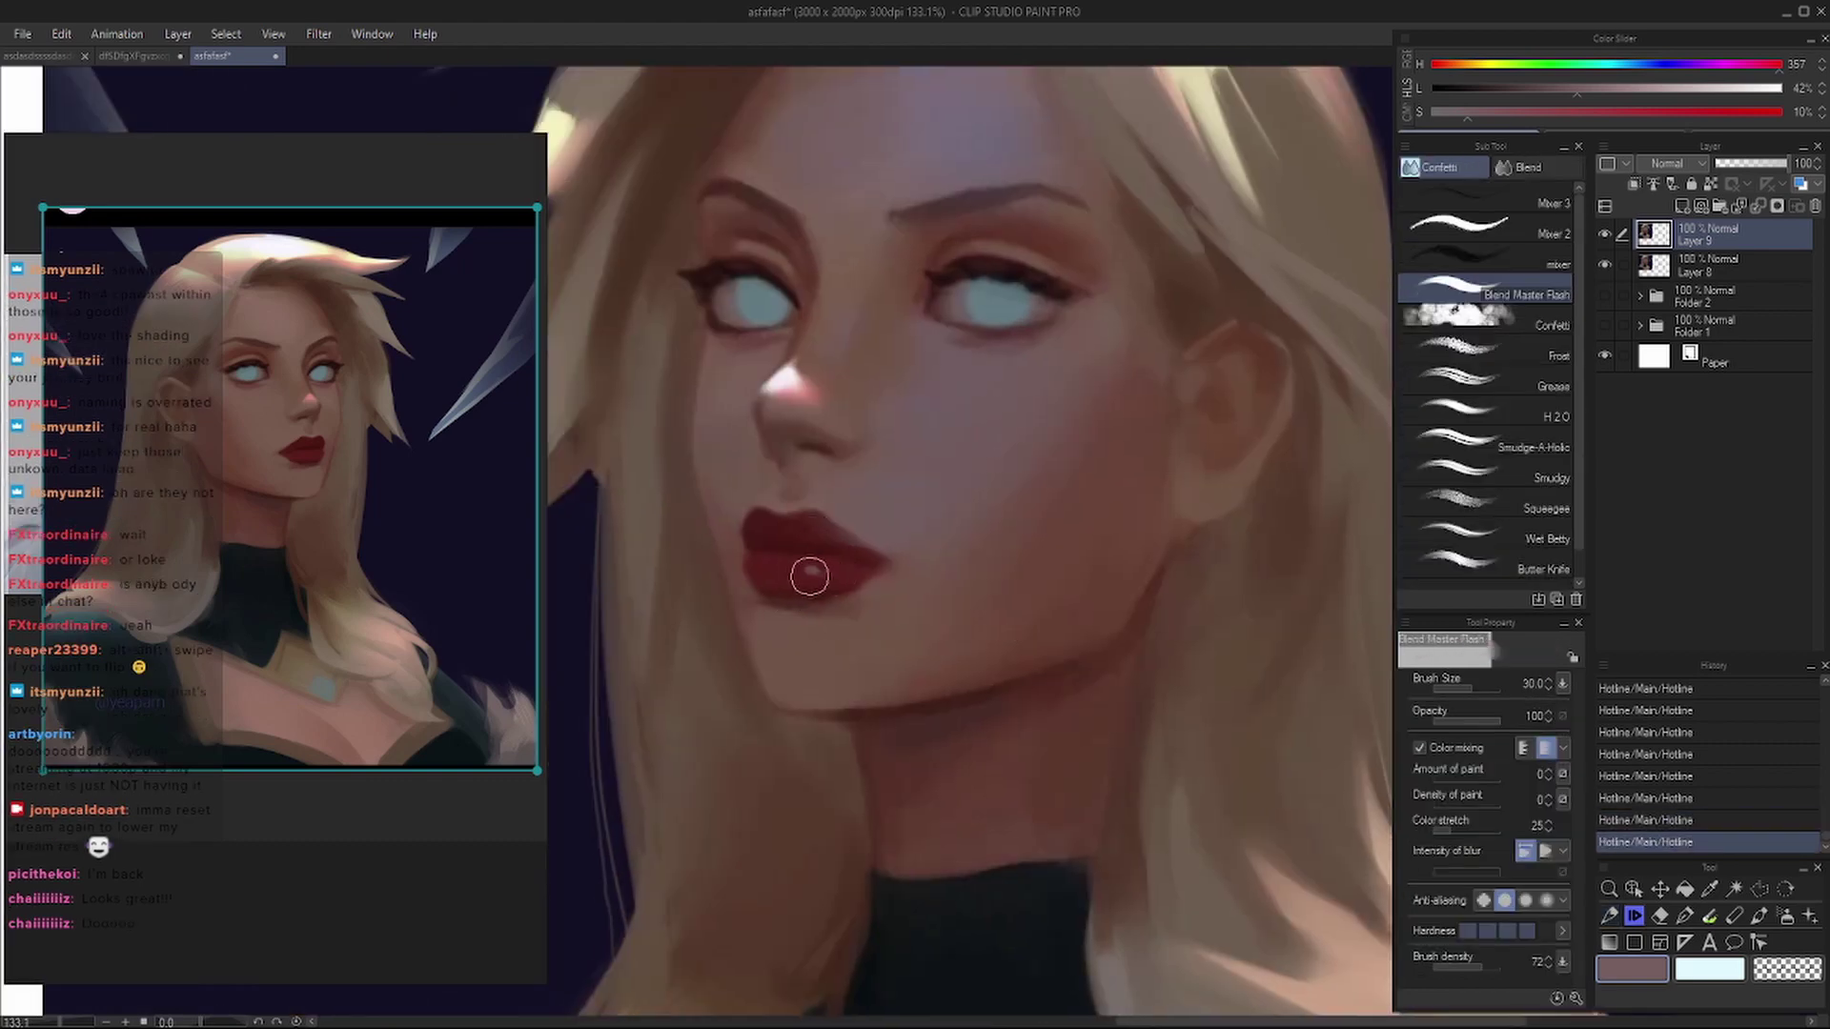
scroll(809, 572, "down", 2)
mouse_move(807, 658)
left_mouse_down()
mouse_move(874, 642)
mouse_move(794, 662)
left_mouse_up()
- Sample a skin tone and refine the face with the Hotline brush at size 60
left_click(763, 748, "alt")
key("bracketleft")
key("bracketleft")
scroll(1068, 389, "up", 2)
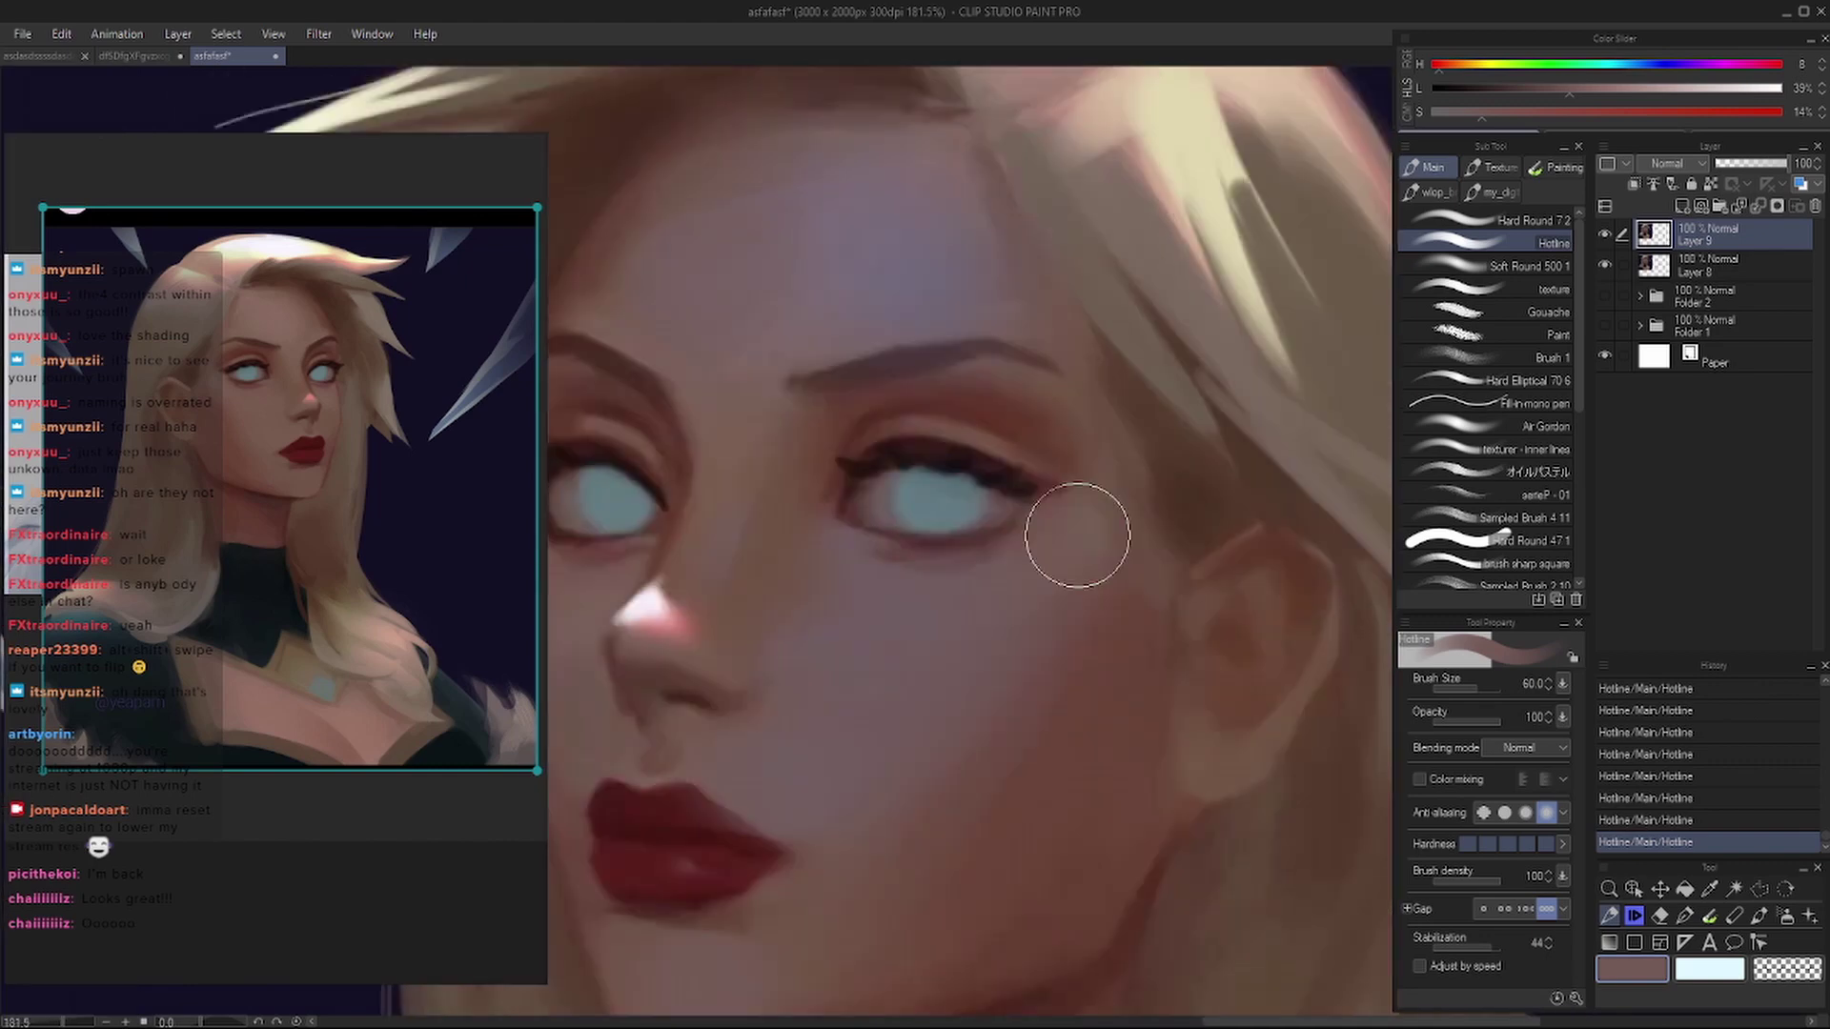
- Select the near eye's white with a polyline, shade its inner corner in sampled dark lash colour with Soft Round 500 at size 40, and deselect
left_click(1034, 486, "alt")
key("m")
left_click(1022, 505)
left_click(873, 561)
left_click(849, 493)
key("b")
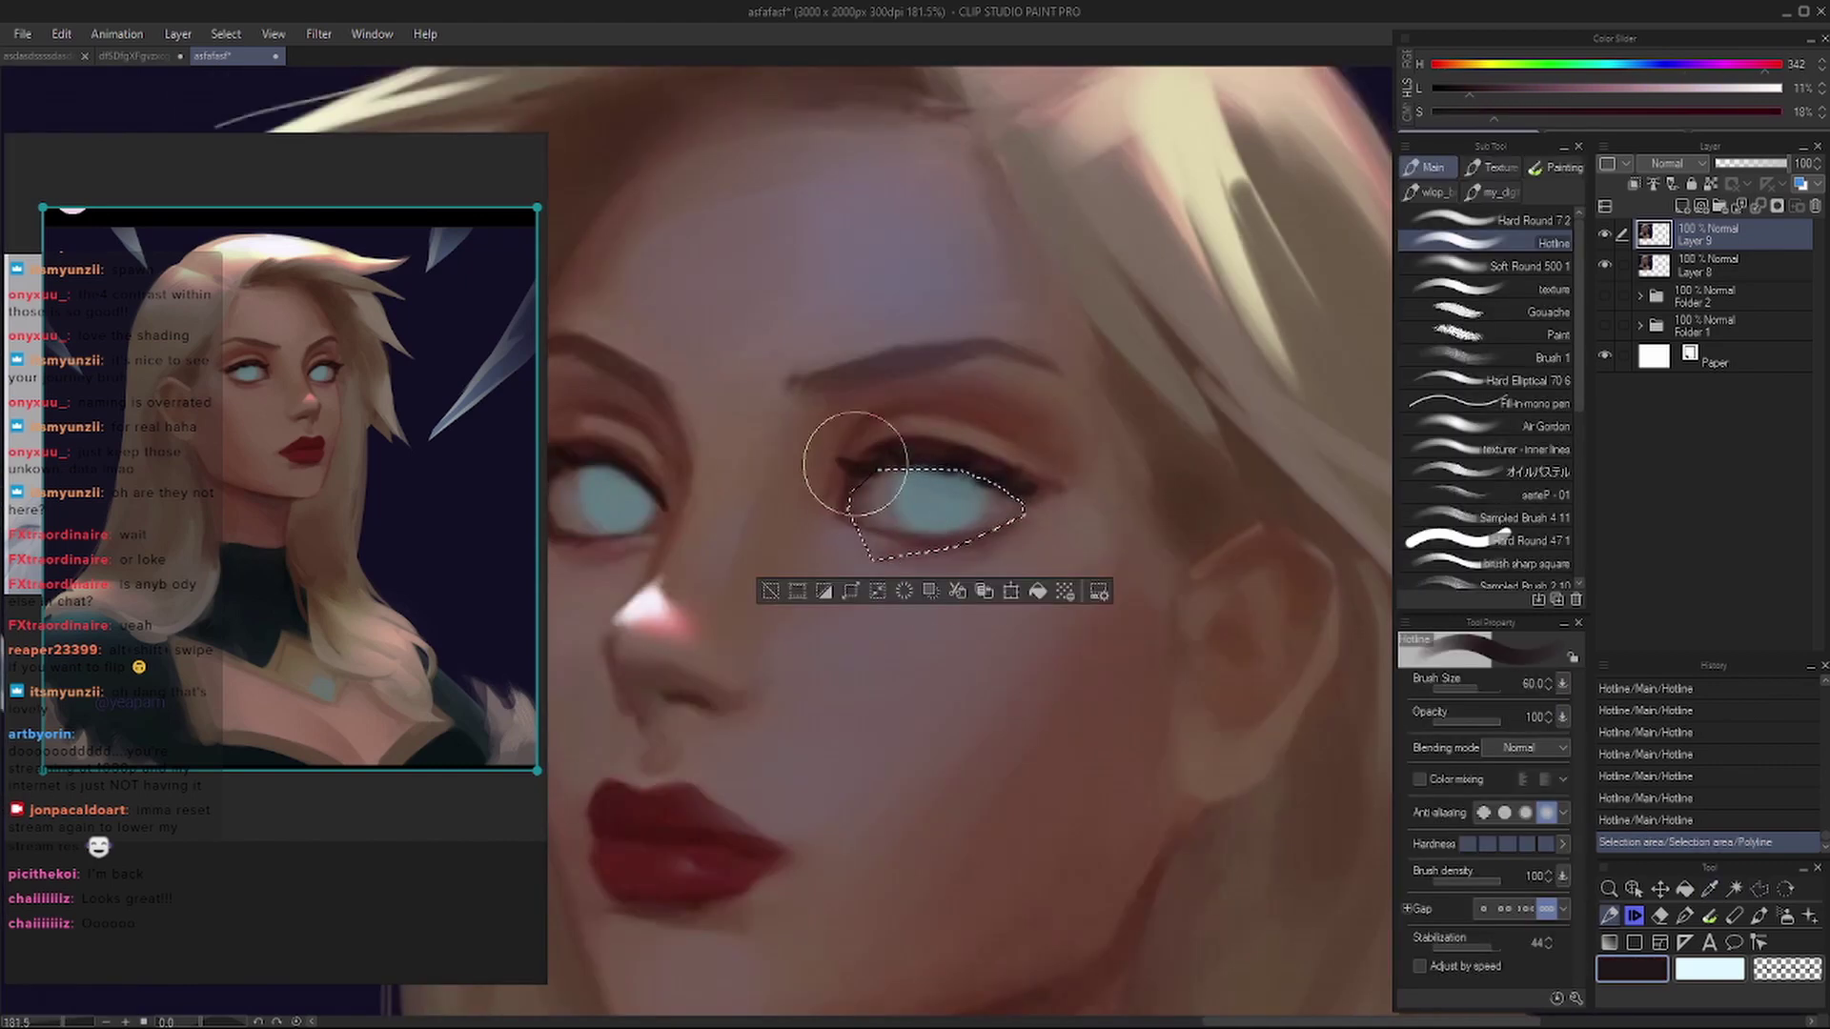
mouse_move(858, 457)
left_mouse_down()
mouse_move(838, 470)
mouse_move(1013, 480)
mouse_move(954, 486)
left_mouse_up()
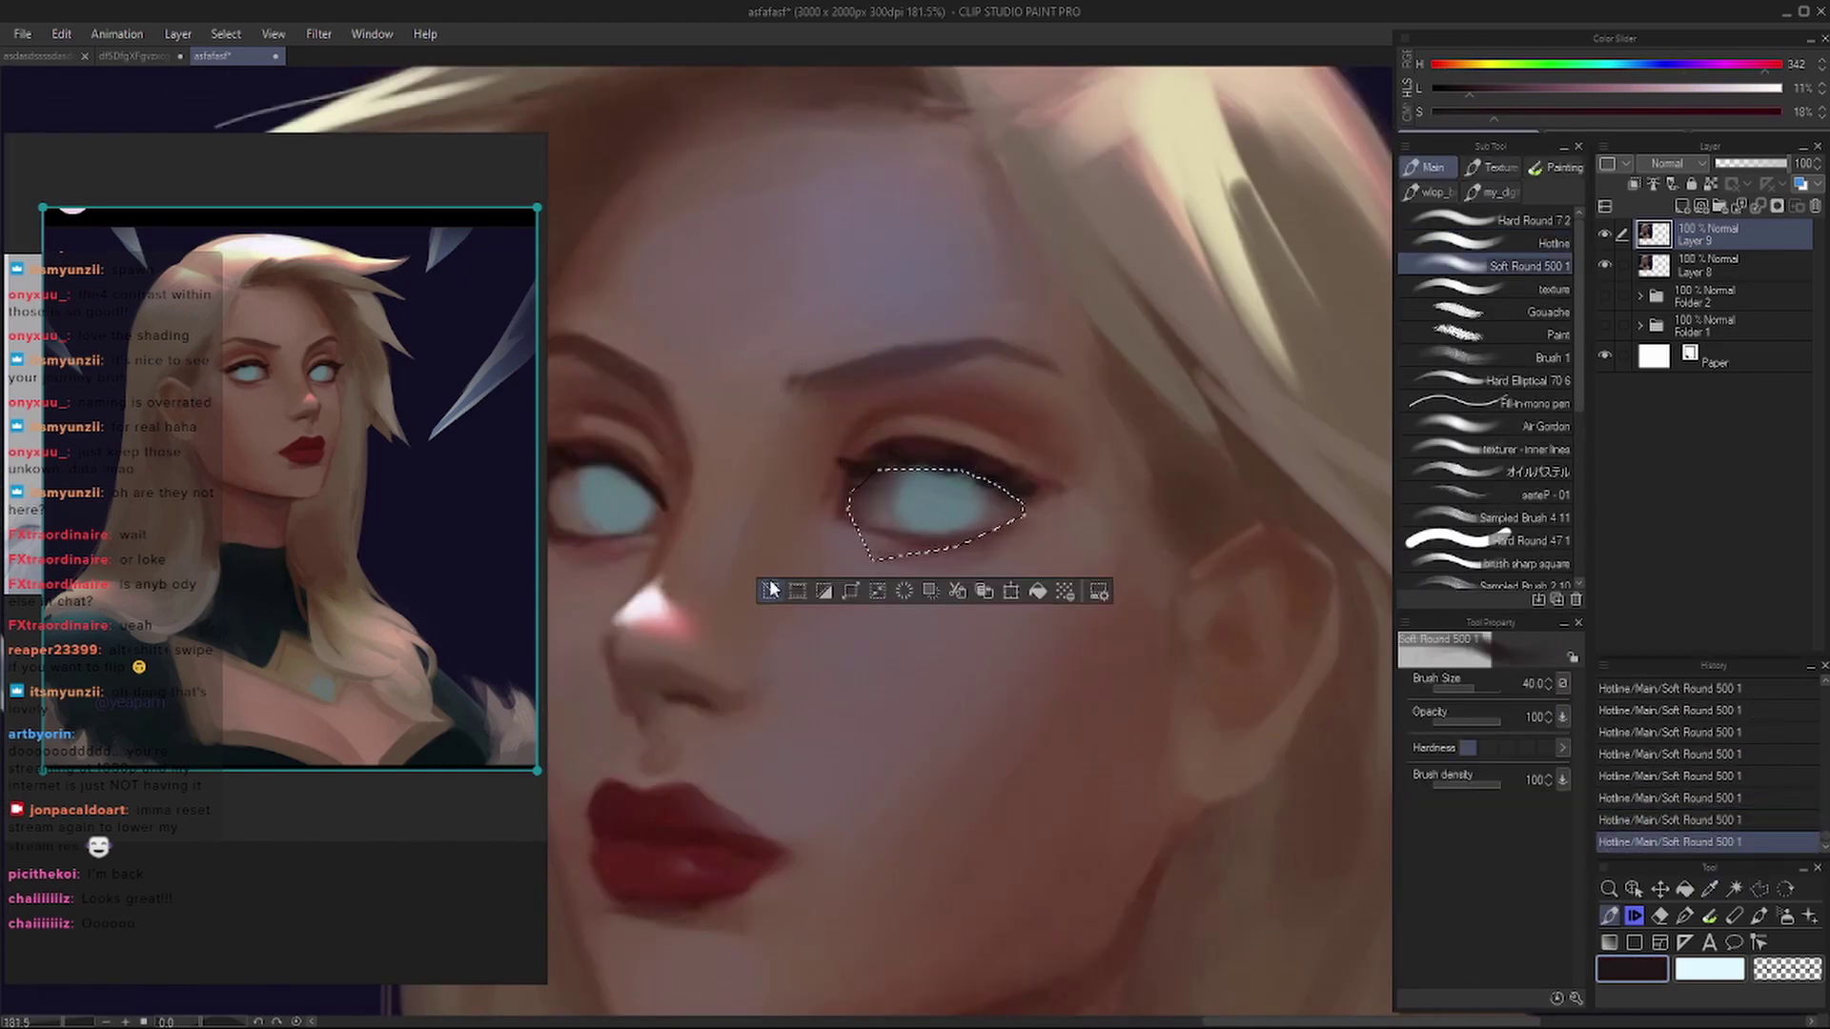
key("ctrl+d")
- Select the outer edge of the far eye's white with a polyline, shade it dark with the Soft Round brush at size 45, and deselect
left_click_drag(594, 636, 756, 580)
key("m")
left_click(735, 407)
double_click(713, 456)
key("b")
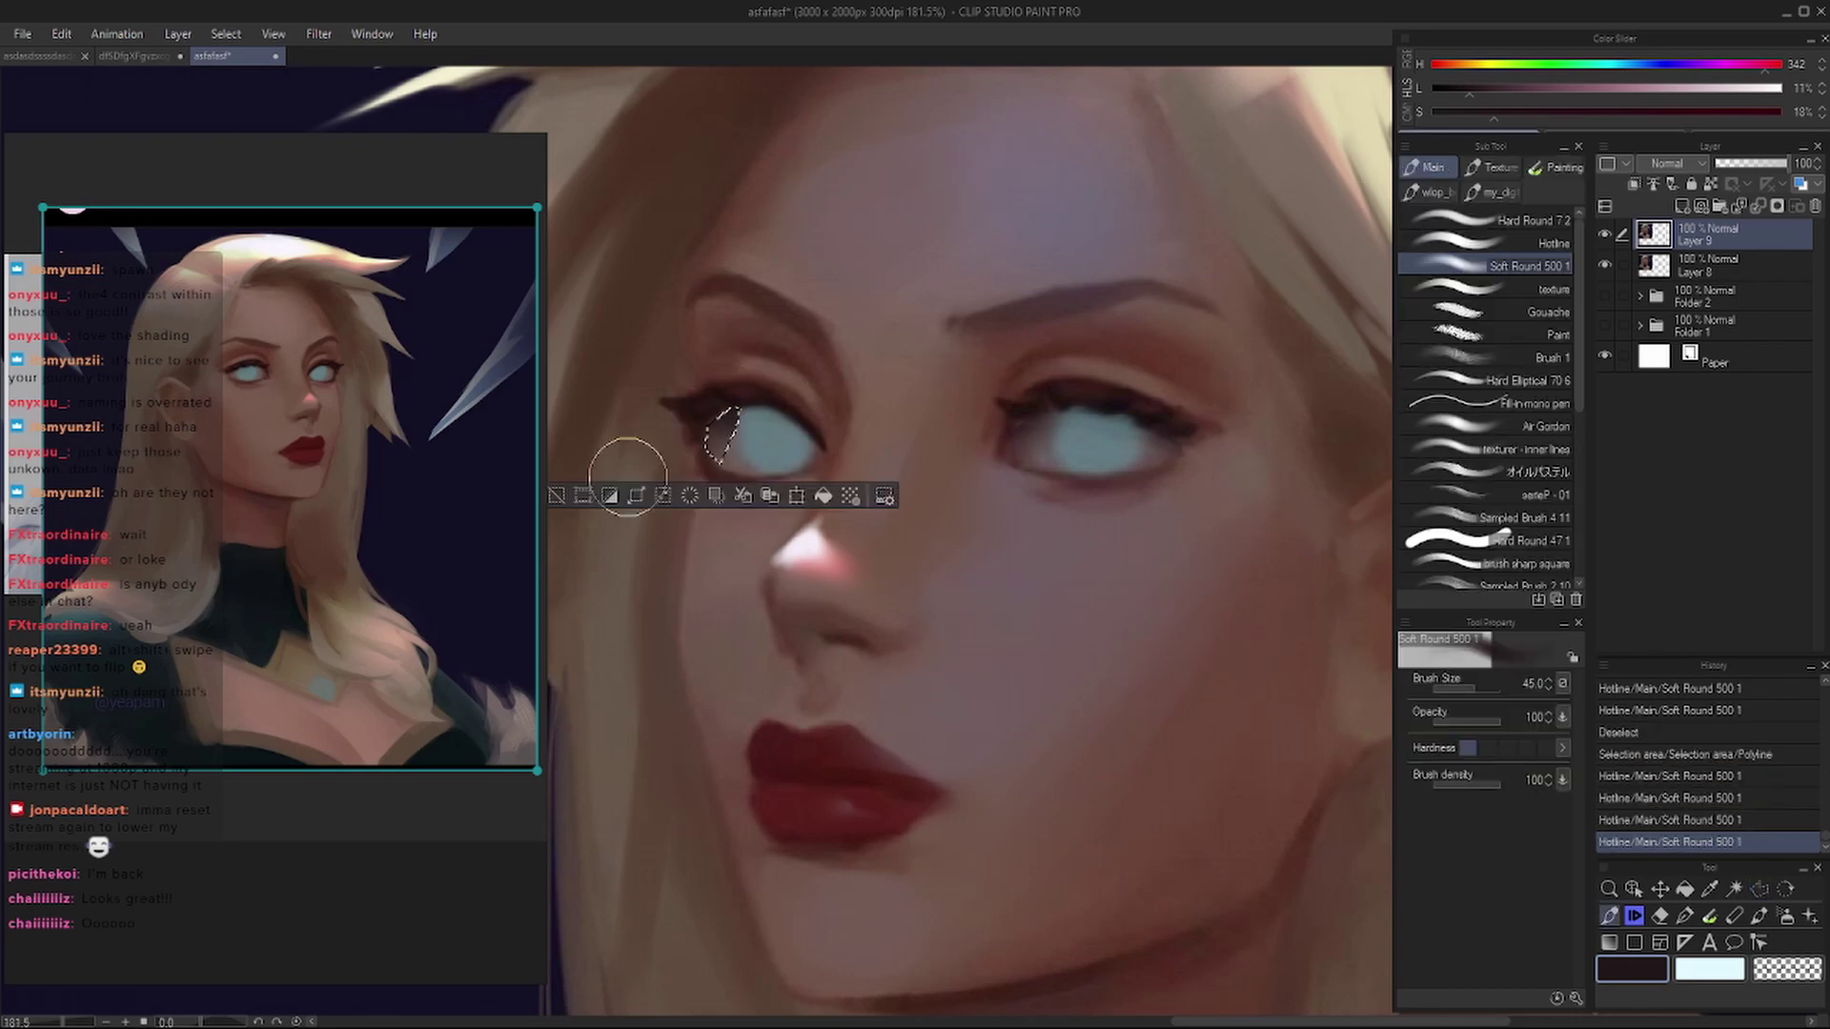
key("ctrl+d")
- Soften the skin around the near eye with a grey-brown using the Soft Round brush at size 25, and check the whole portrait
key("h")
left_click_drag(1082, 434, 1090, 443)
scroll(1090, 442, "down", 6)
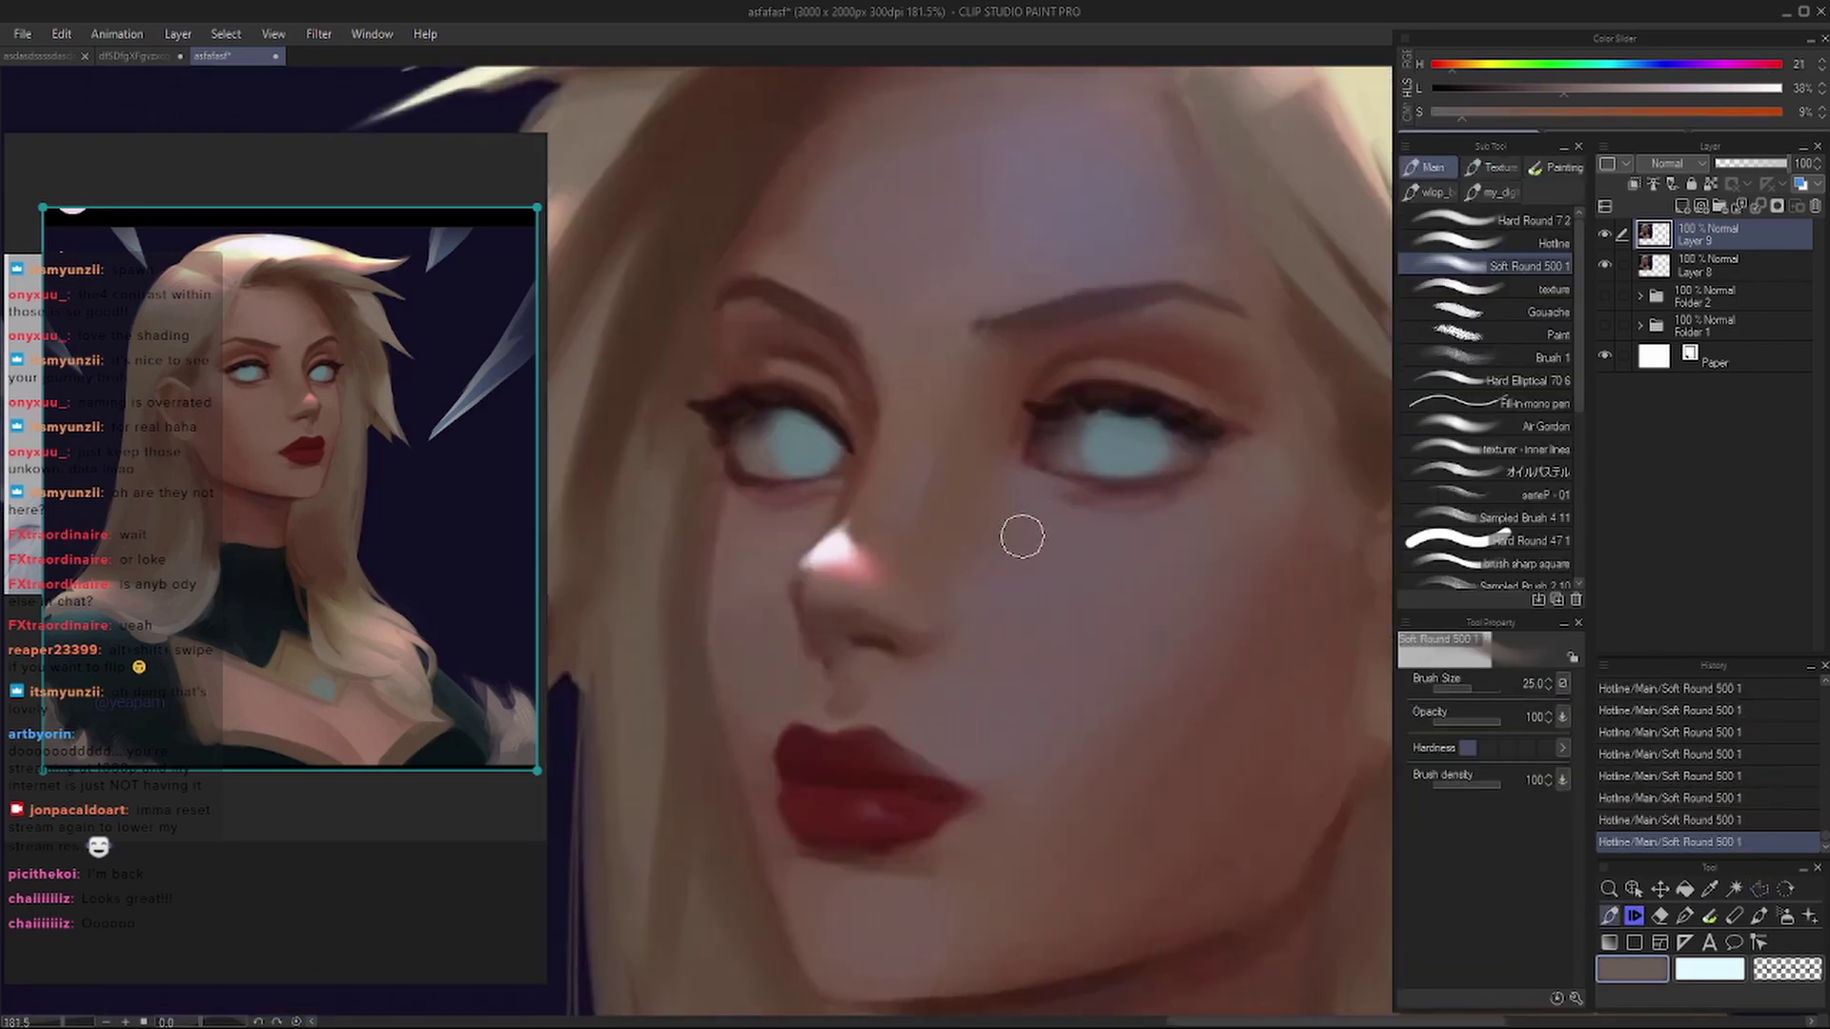
scroll(1017, 438, "up", 2)
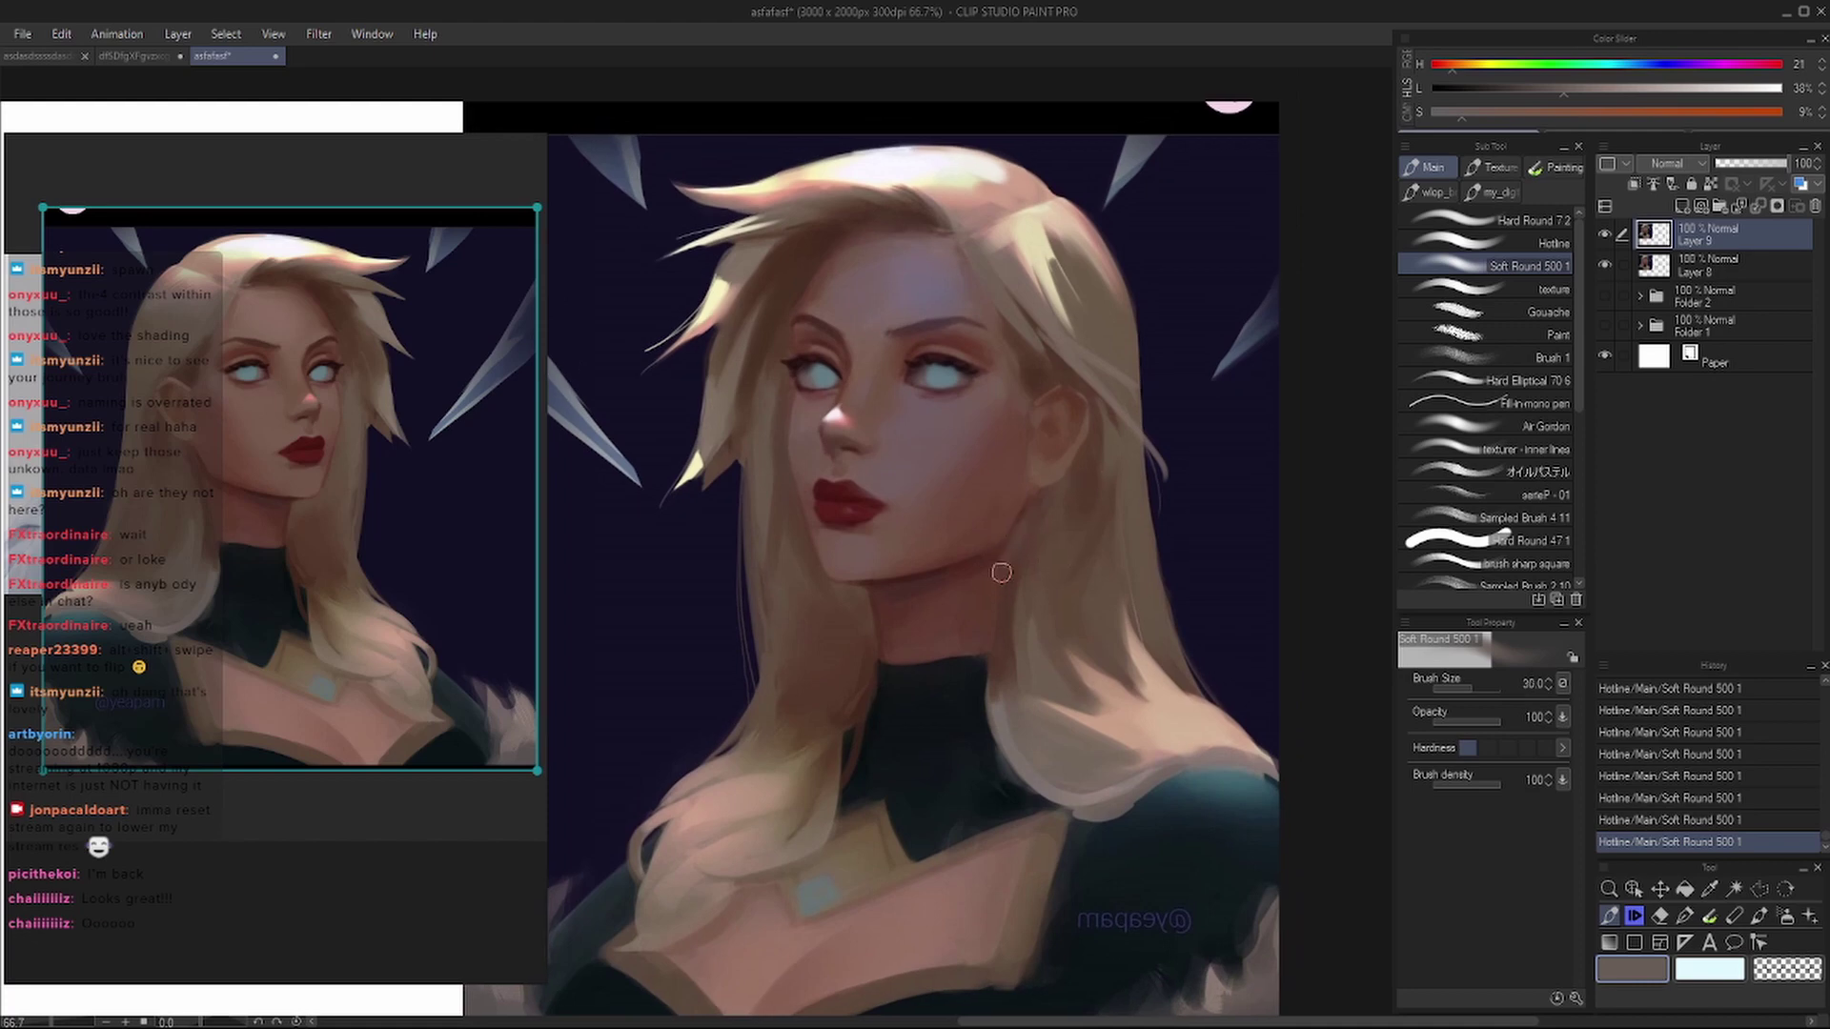
- Try grey-brown strokes along the hair edge beside the neck with the Hard Round brush at size 35, and undo them
key("b")
key("ctrl+z")
left_click_drag(1020, 520, 954, 682)
key("ctrl+z")
left_click_drag(1023, 621, 944, 672)
key("ctrl+z")
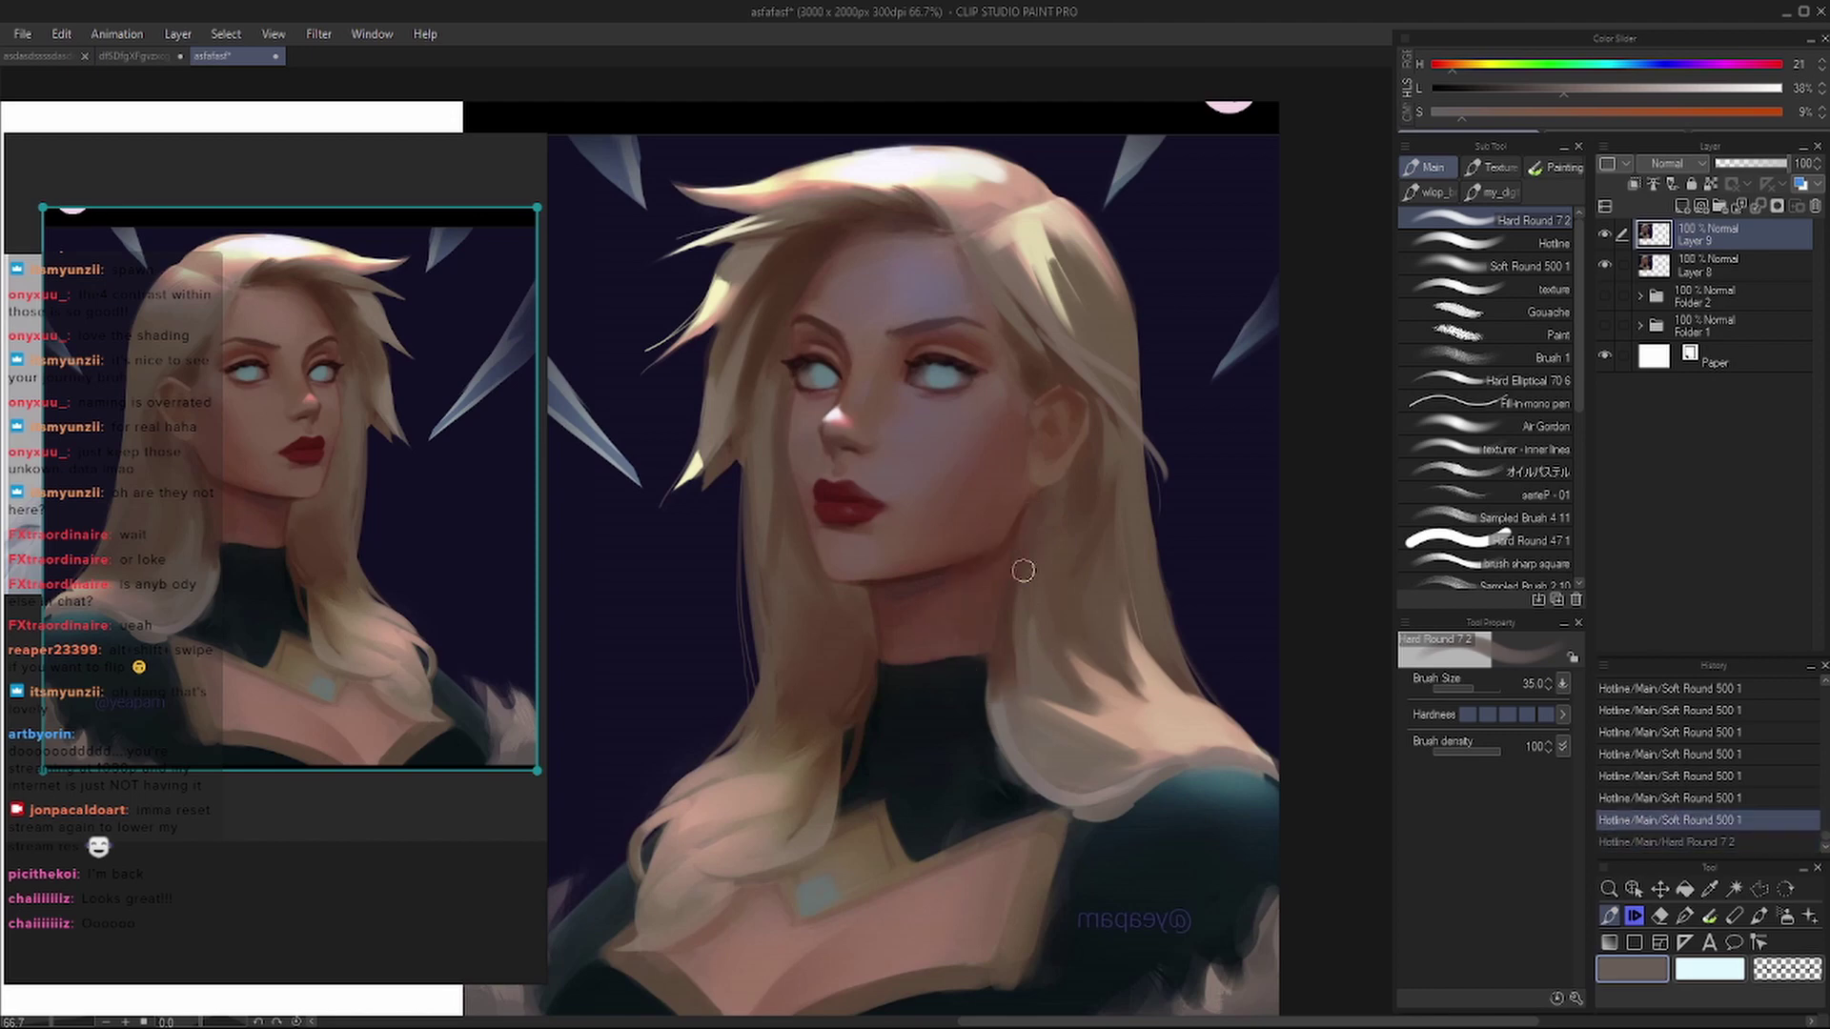
- Try blending the hair edge beside the neck using the Blend Master Flash brush at size 25, and undo it
scroll(984, 599, "up", 3)
key("j")
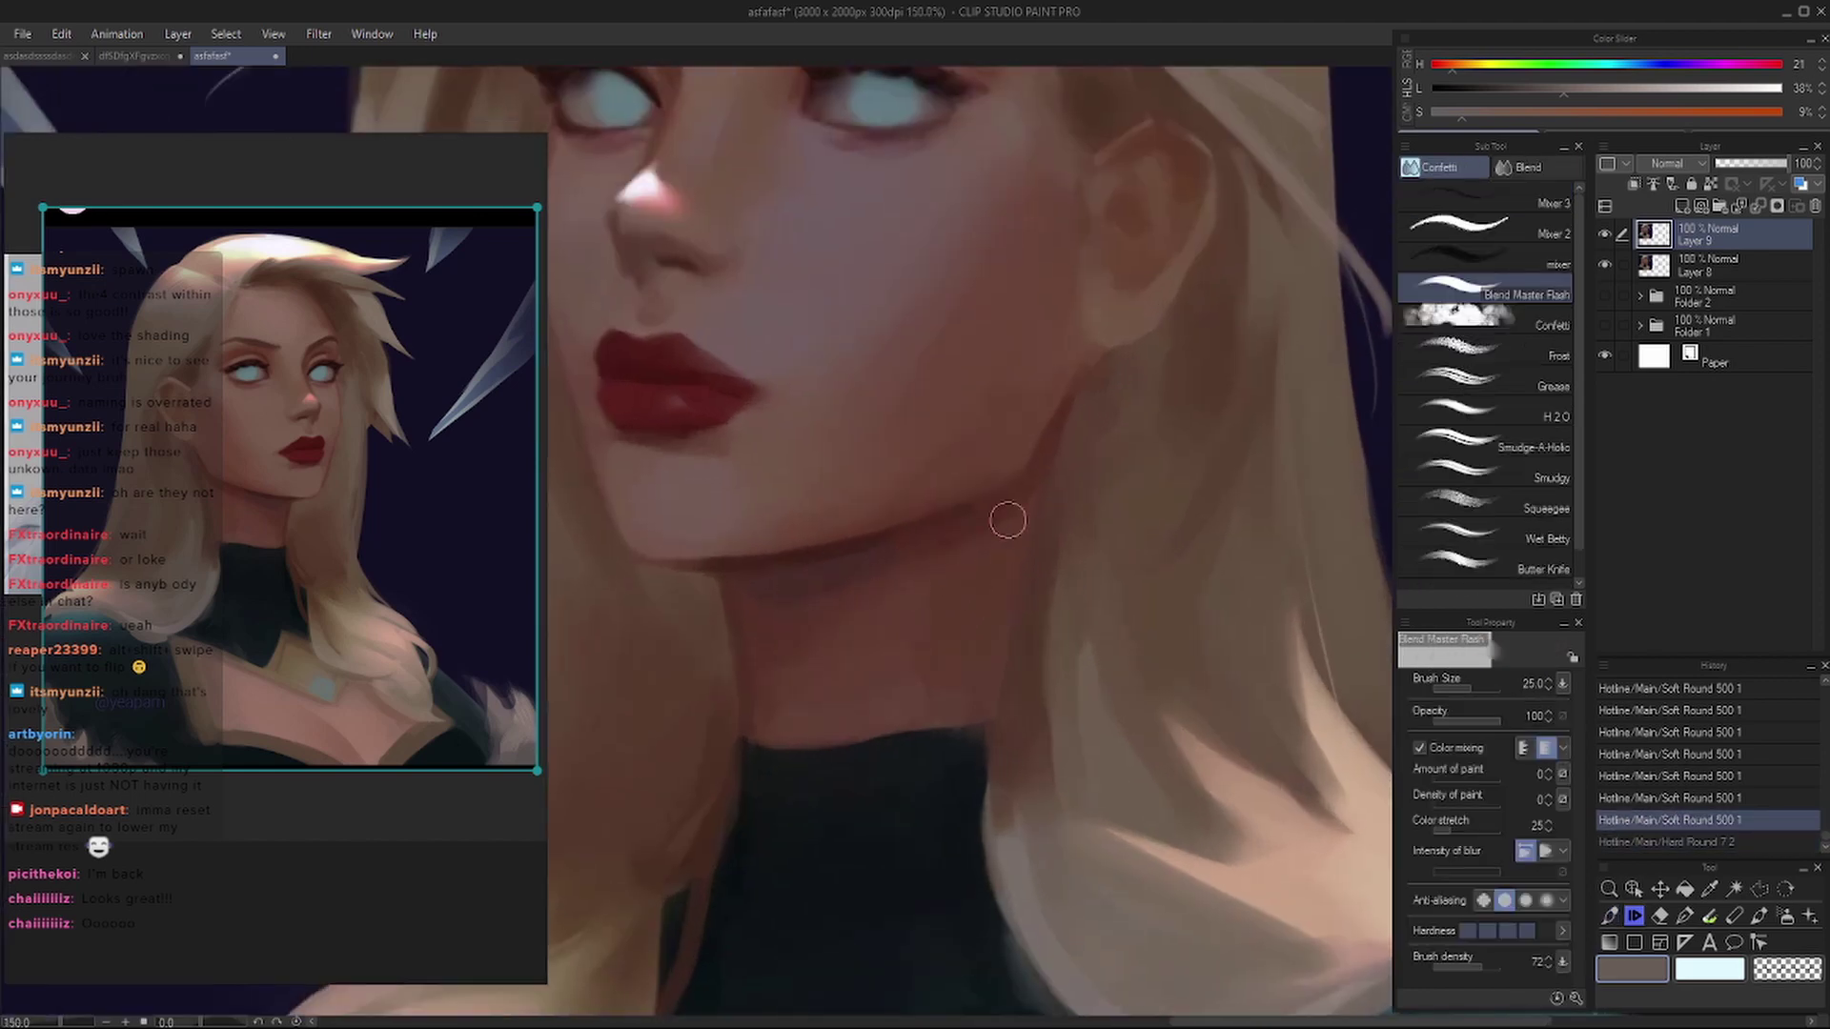
left_click_drag(1051, 530, 1046, 743)
key("b")
key("h")
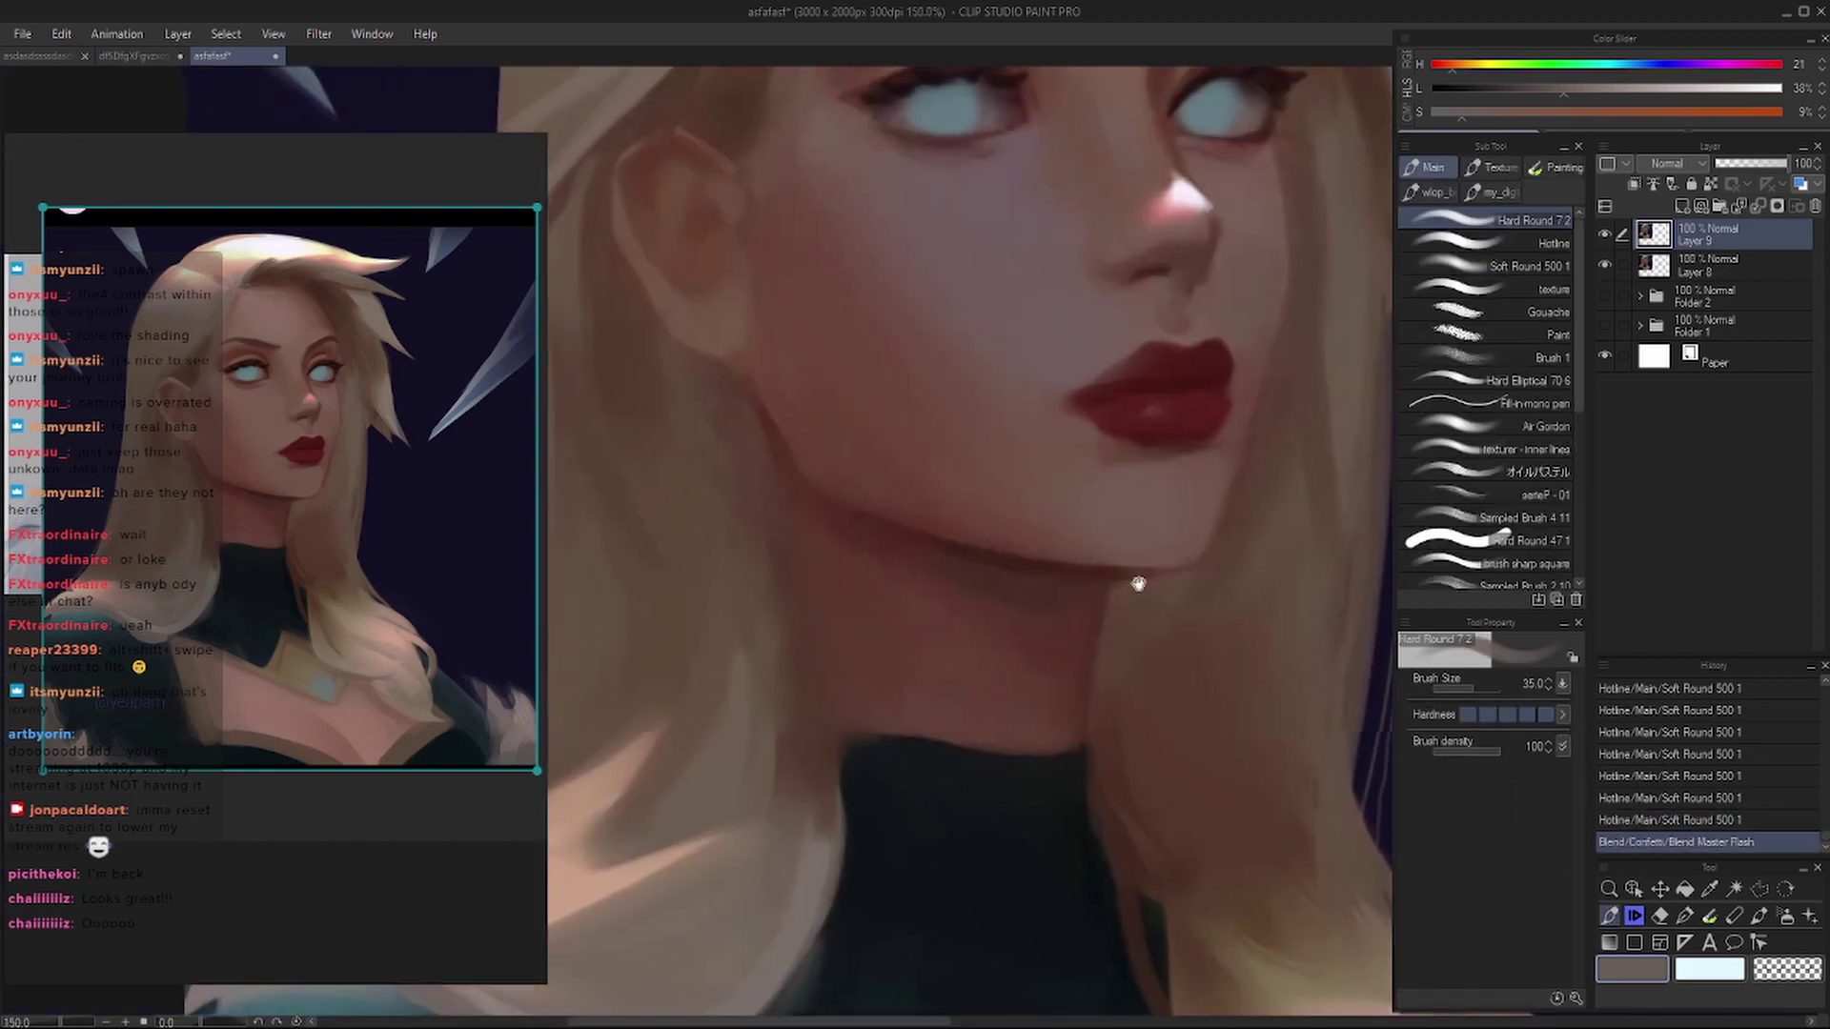
key("h")
- Try reddish-brown shading between the jaw and hair in sampled tones with the Hotline brush at sizes 45 and 25, and undo it
left_click(988, 572, "alt")
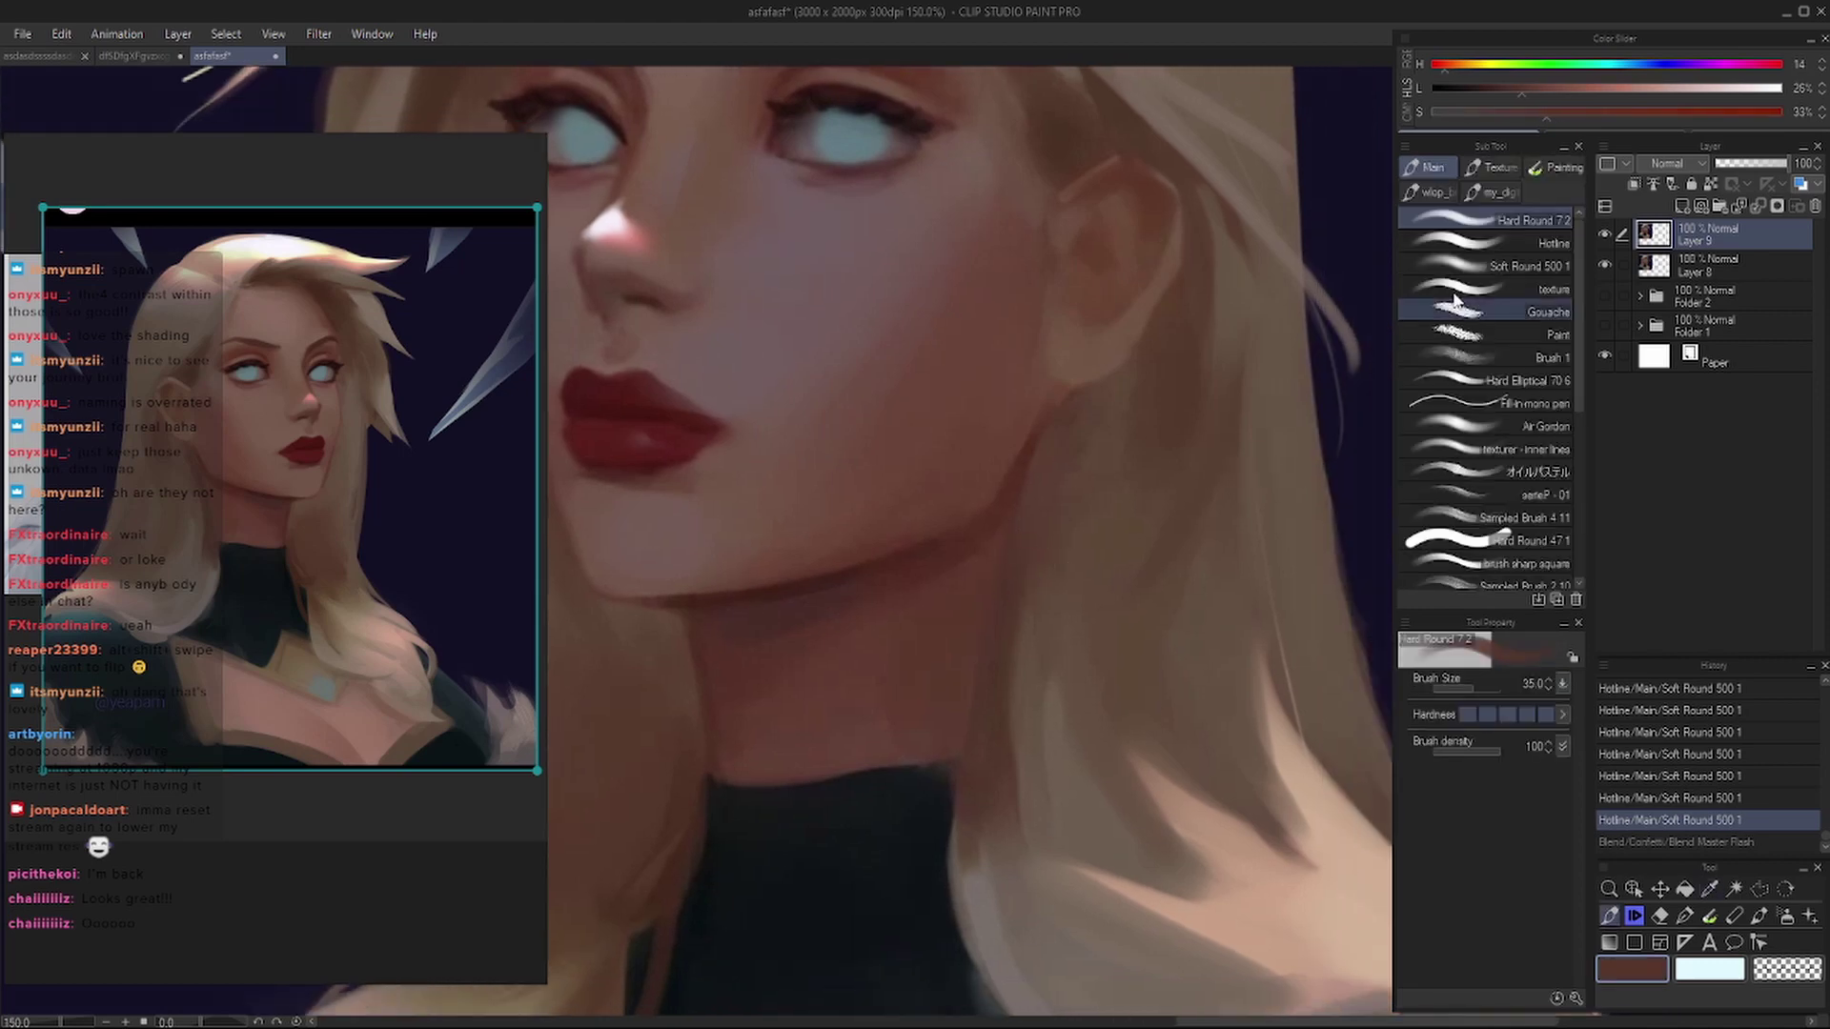
key("period")
left_click(981, 621, "alt")
left_click(992, 638, "alt")
key("bracketleft")
key("bracketleft")
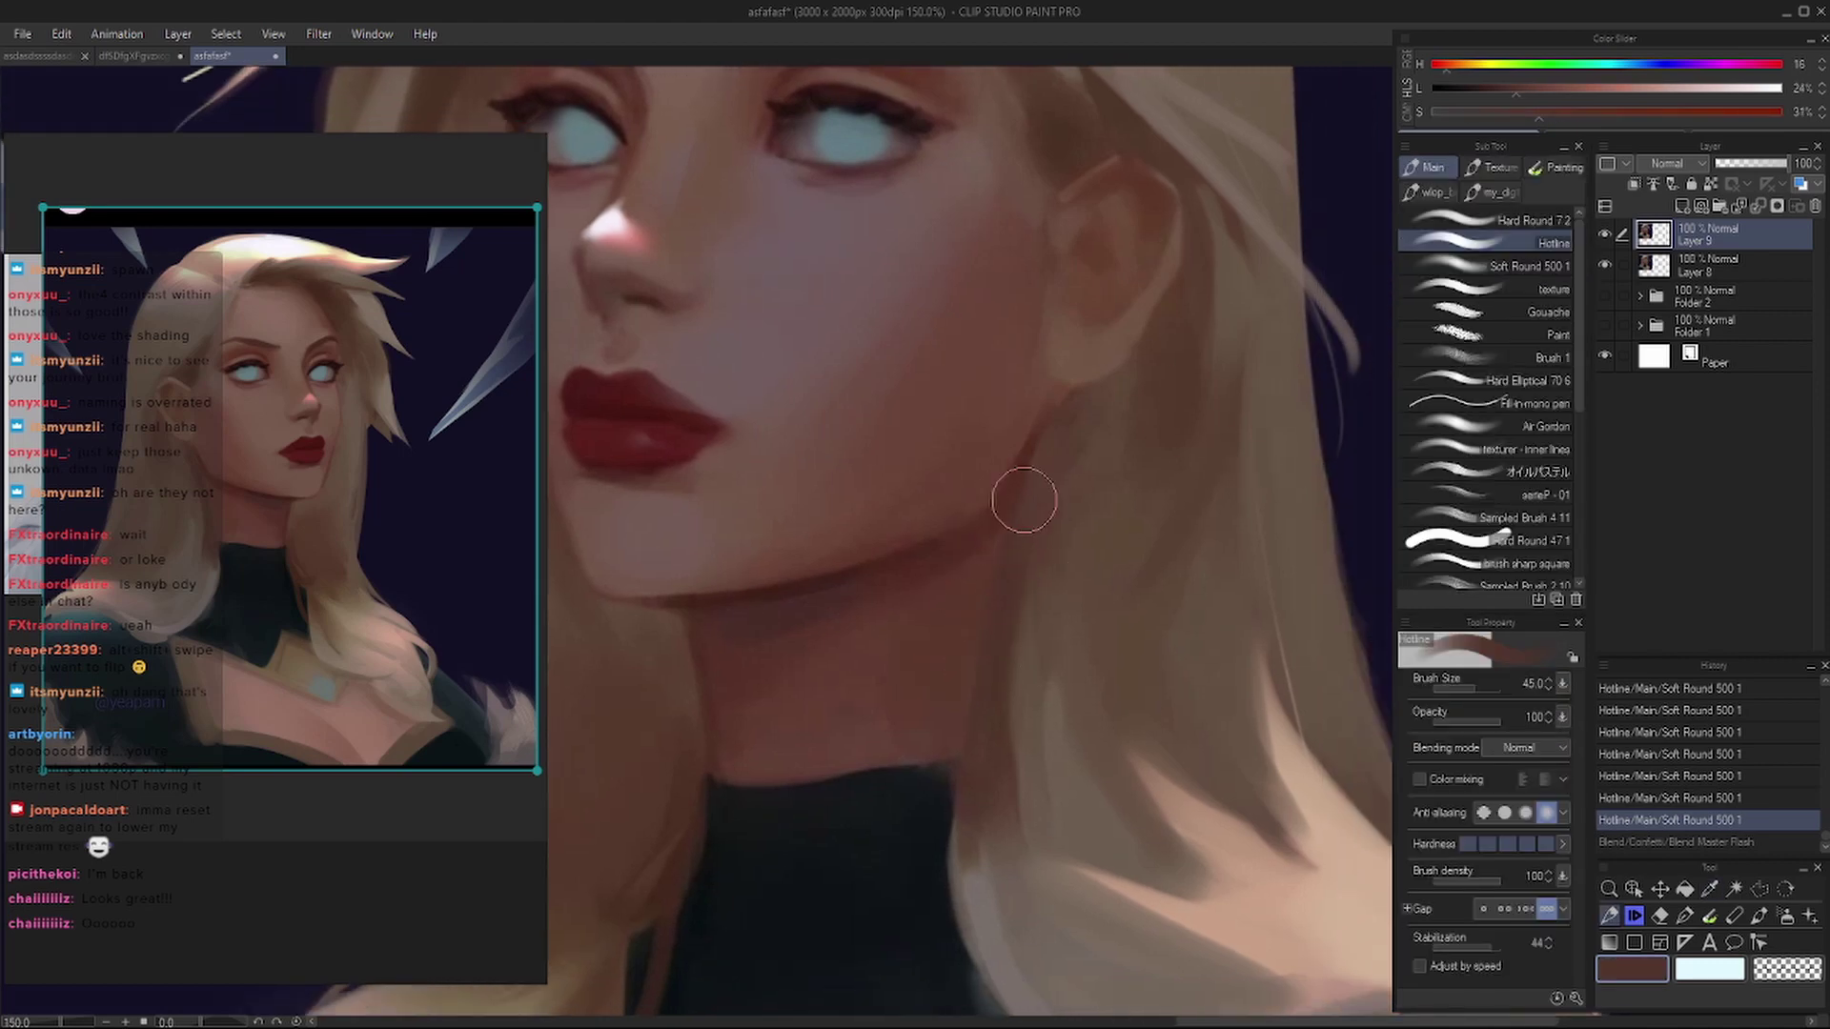
left_click_drag(1021, 499, 1015, 558)
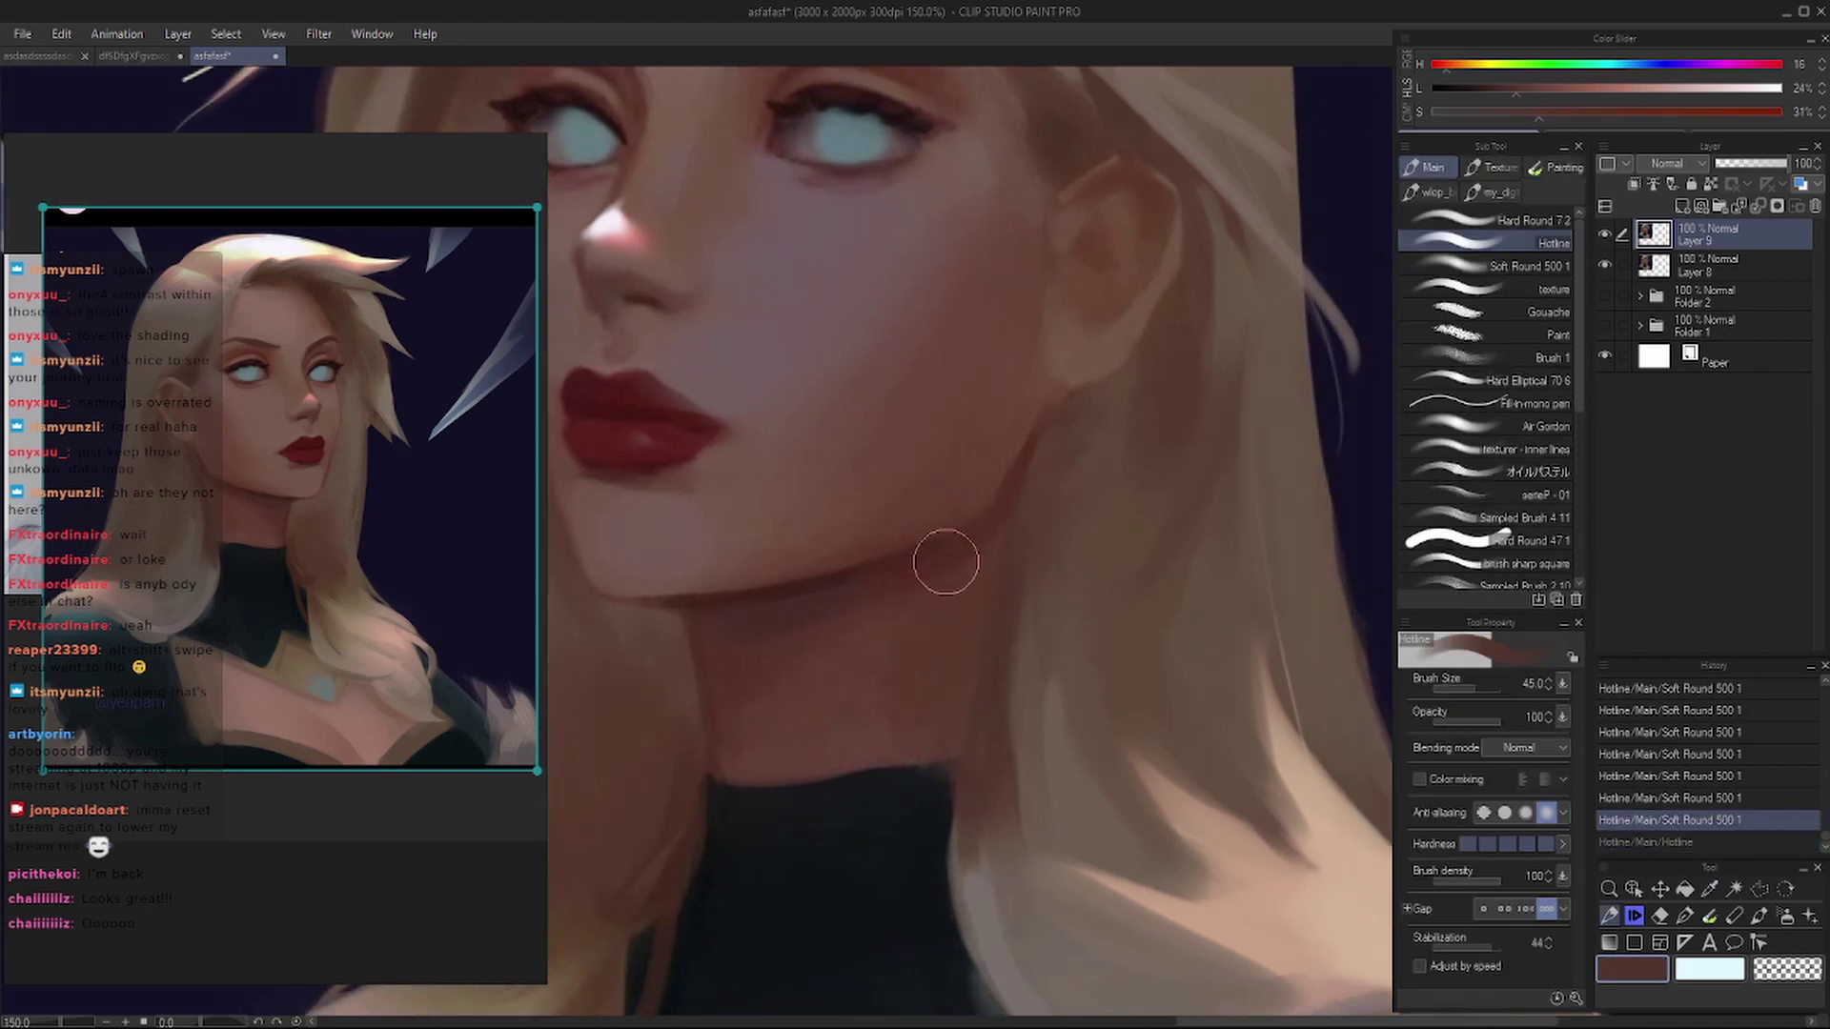
key("bracketleft")
key("bracketleft")
left_click(1009, 610, "alt")
left_click_drag(1011, 528, 902, 661)
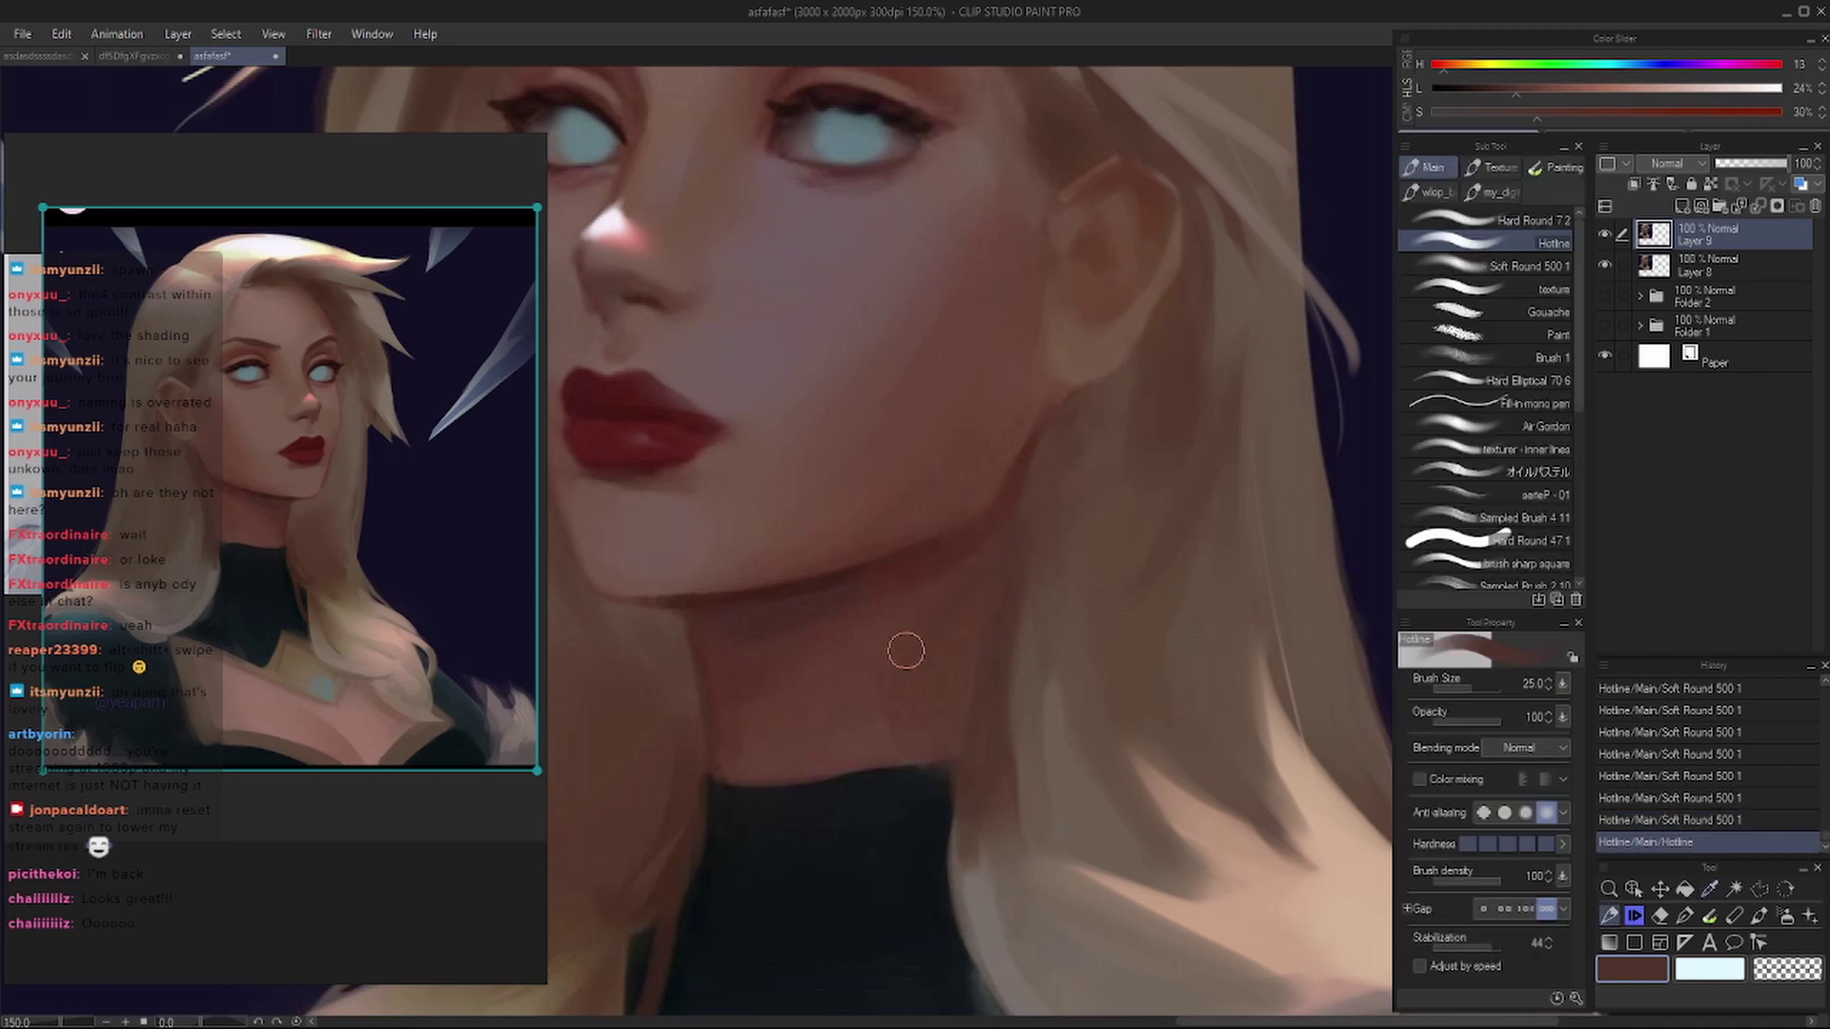
key("ctrl+z")
- Shade the neck beside the hair, from below the ear to the collar, in sampled reddish browns with the Hotline brush at size 25
left_click(1021, 484, "alt")
key("bracketleft")
left_click_drag(1038, 472, 916, 676)
left_click(963, 661, "alt")
mouse_move(1018, 526)
left_mouse_down()
mouse_move(964, 662)
mouse_move(963, 641)
mouse_move(897, 706)
left_mouse_up()
left_click(931, 715, "alt")
key("ctrl+z")
left_click_drag(1012, 534, 982, 658)
left_click(989, 682, "alt")
left_click_drag(1011, 572, 963, 743)
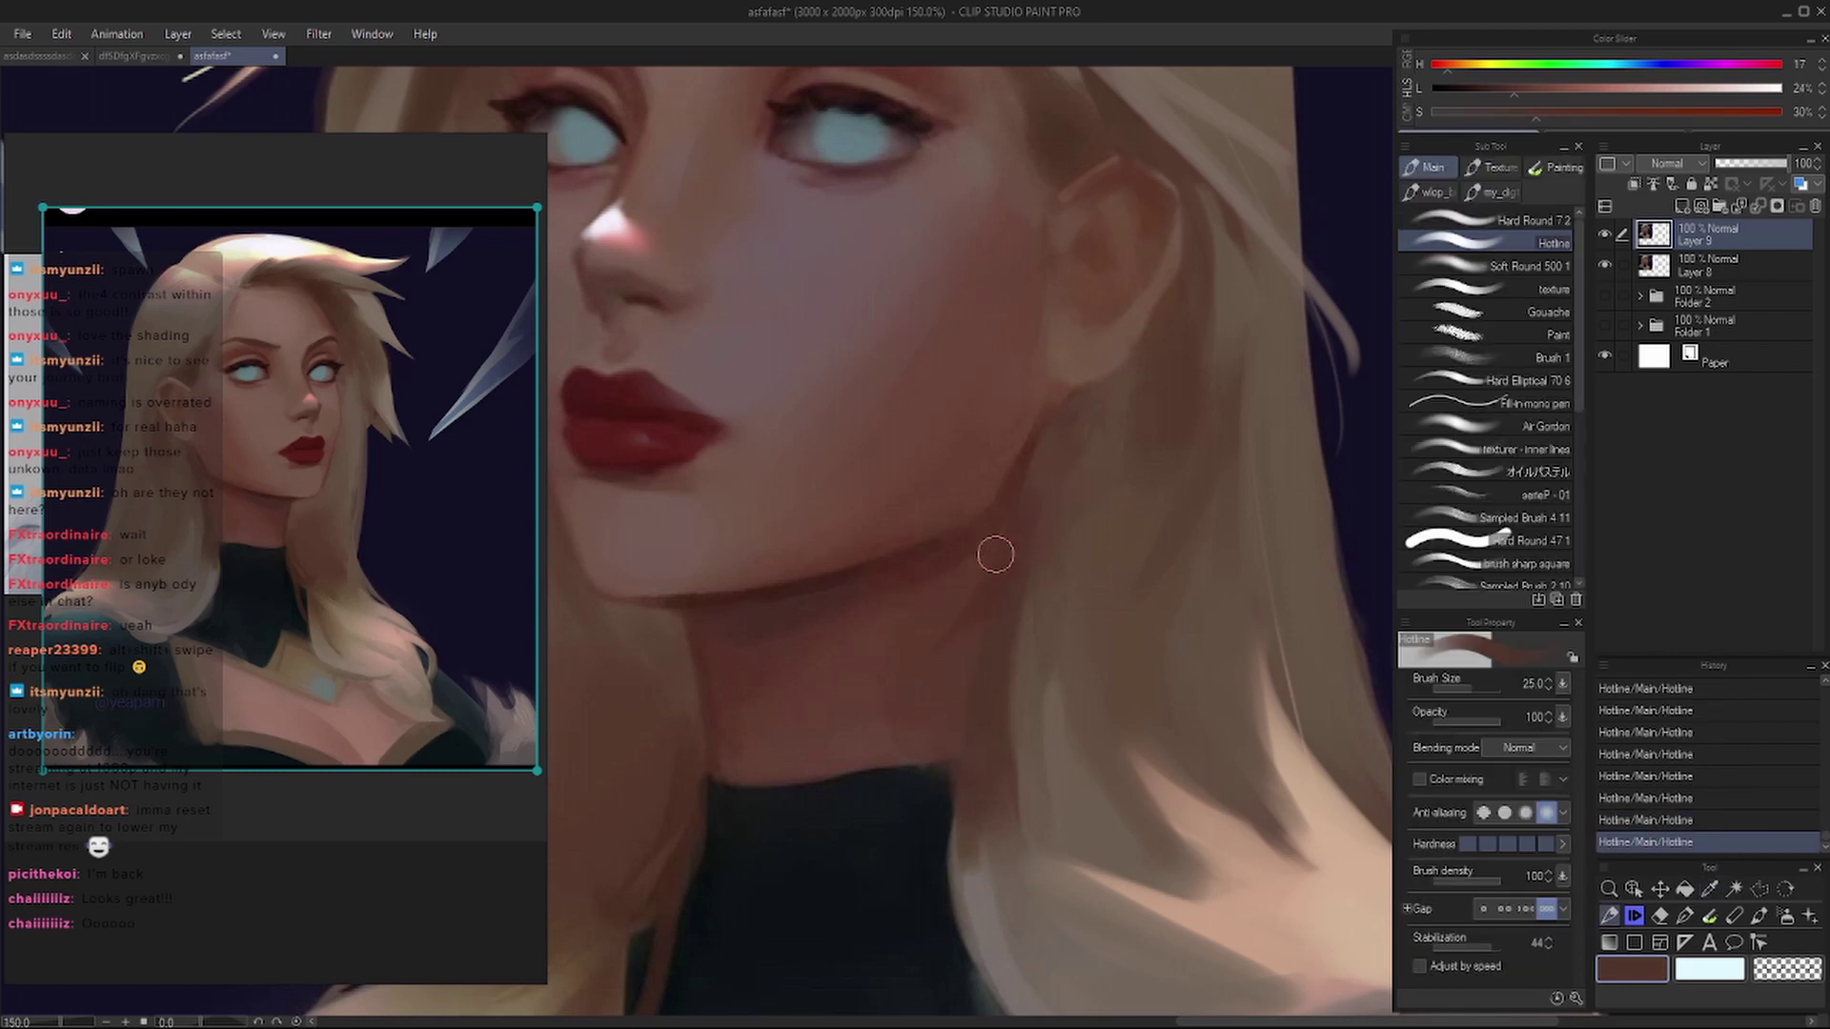
scroll(995, 555, "down", 3)
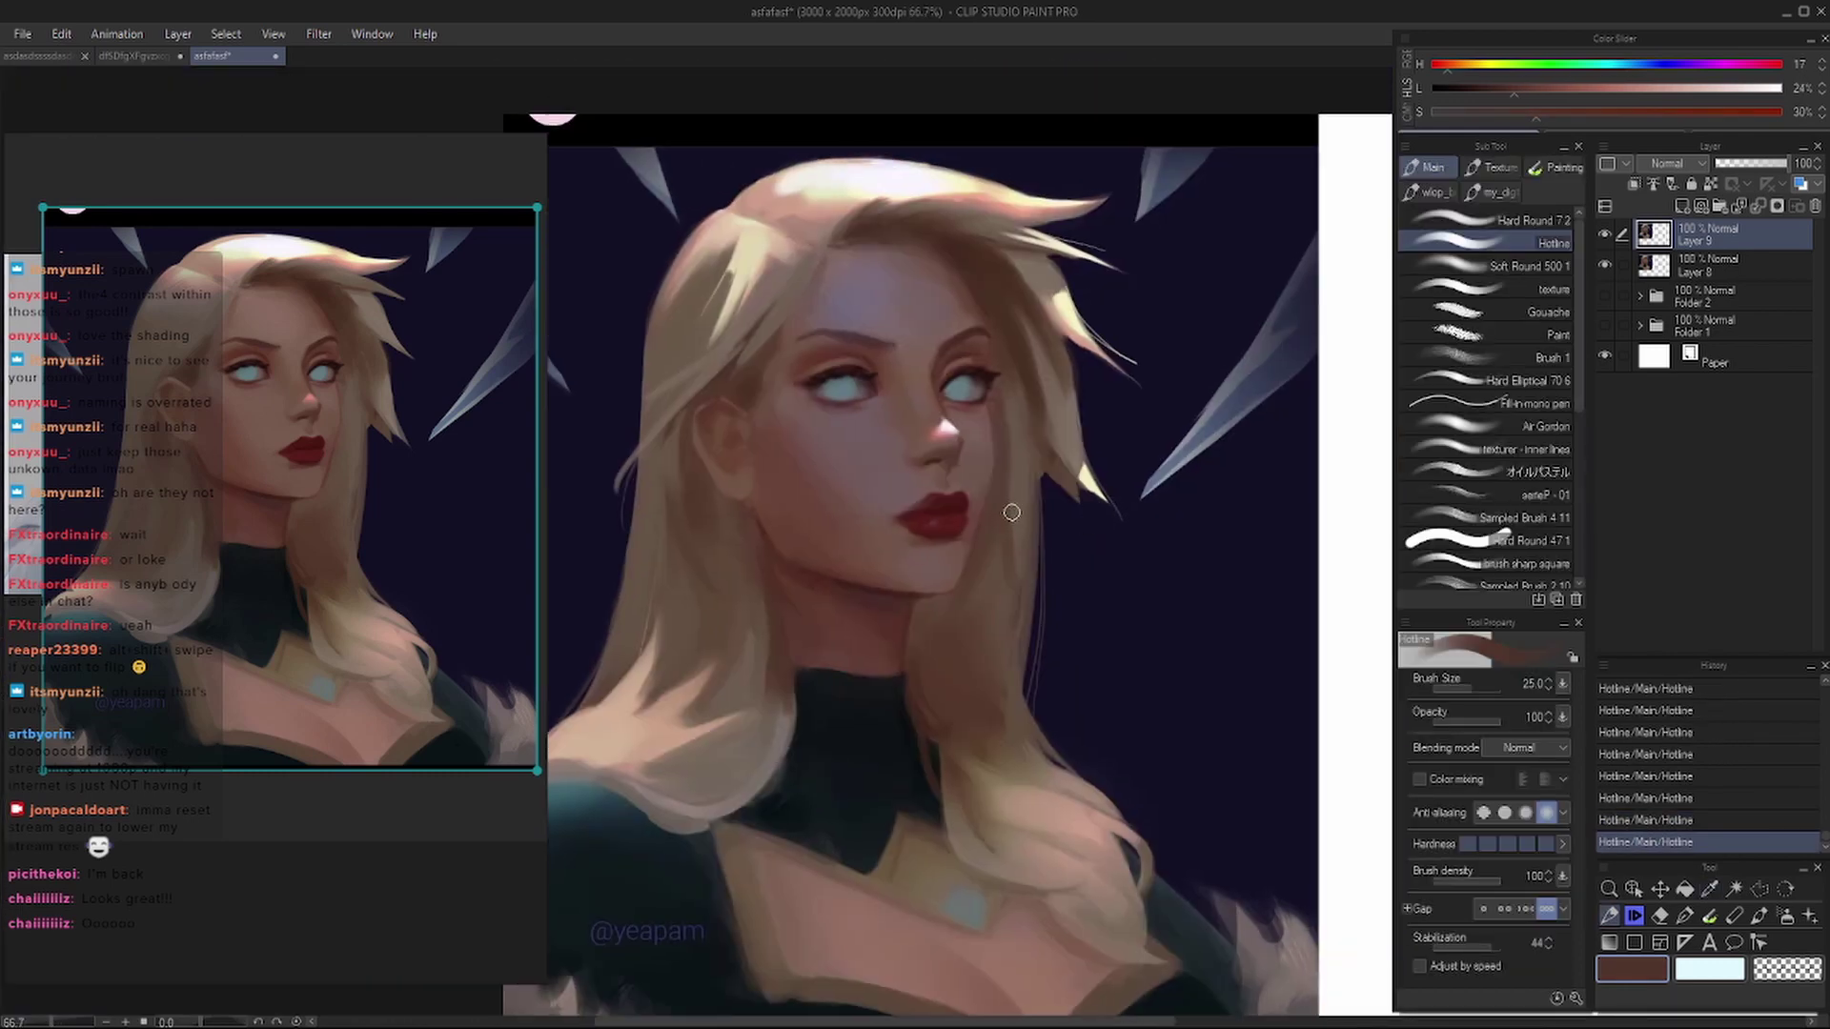
- Try a long Blend Master Flash stroke down the hair beside the neck, and undo it
key("h")
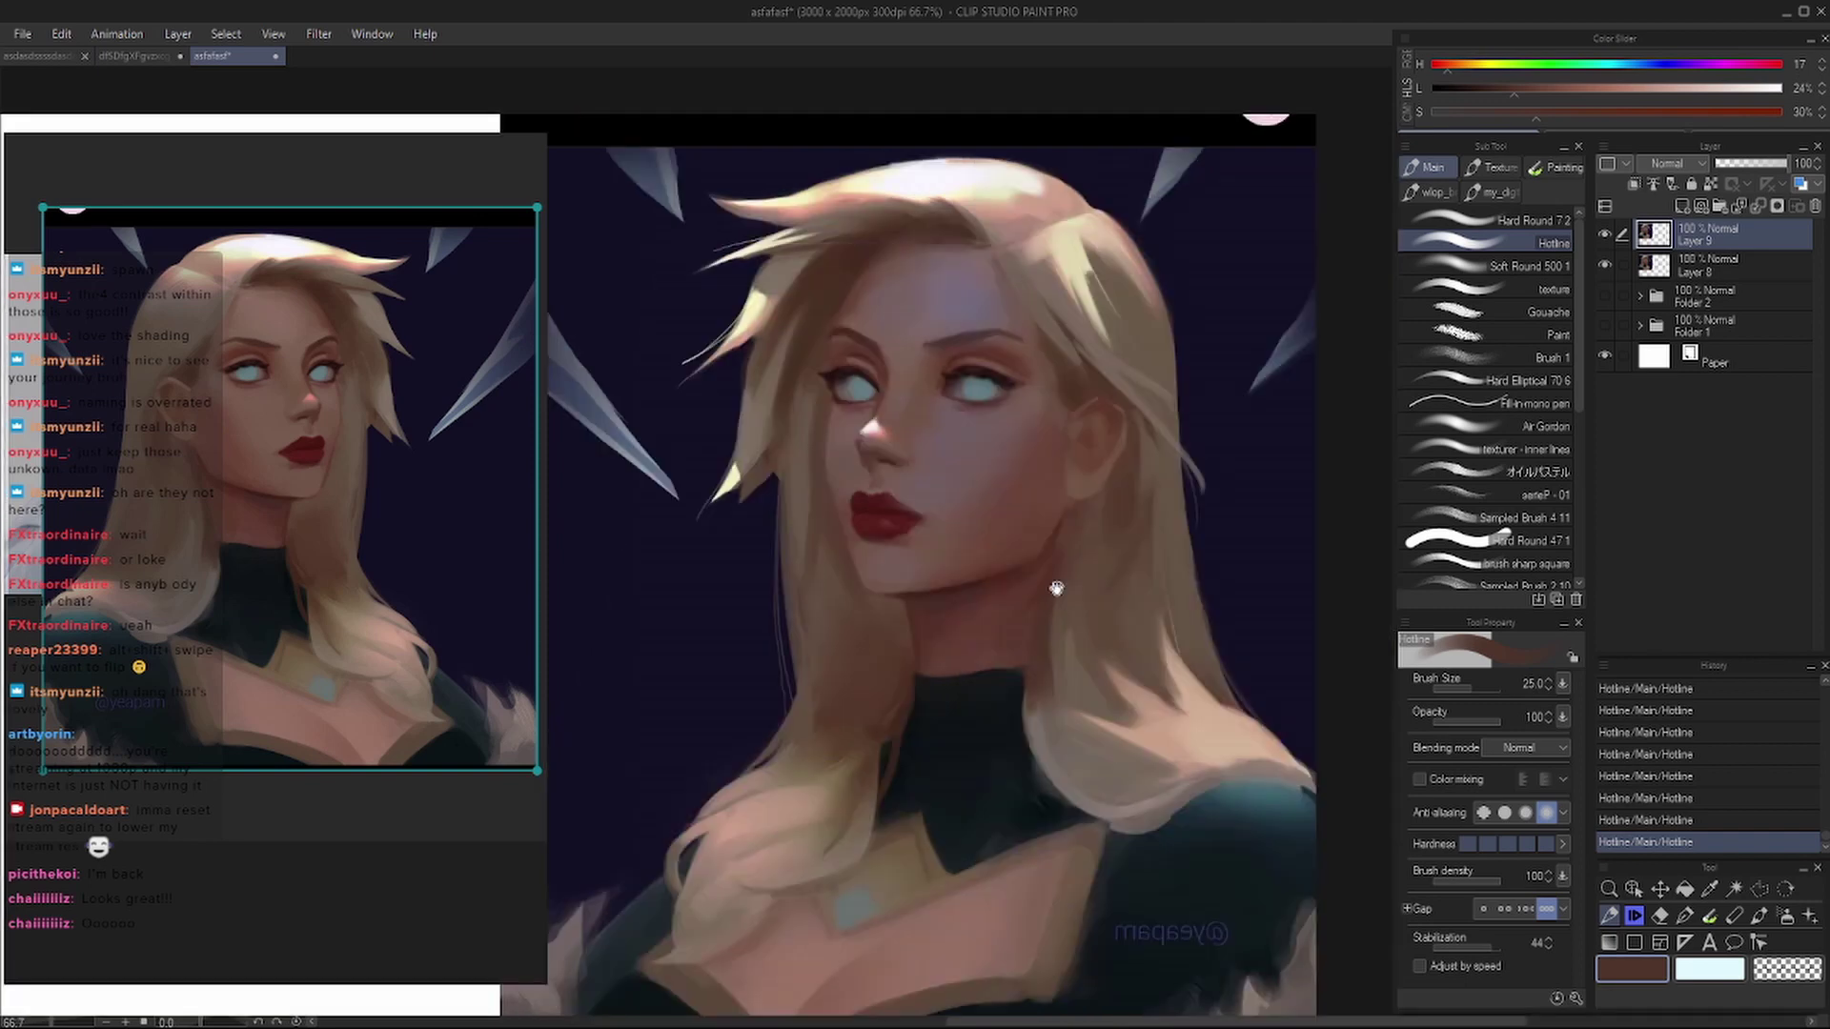
key("j")
left_click_drag(1028, 603, 1050, 826)
key("b")
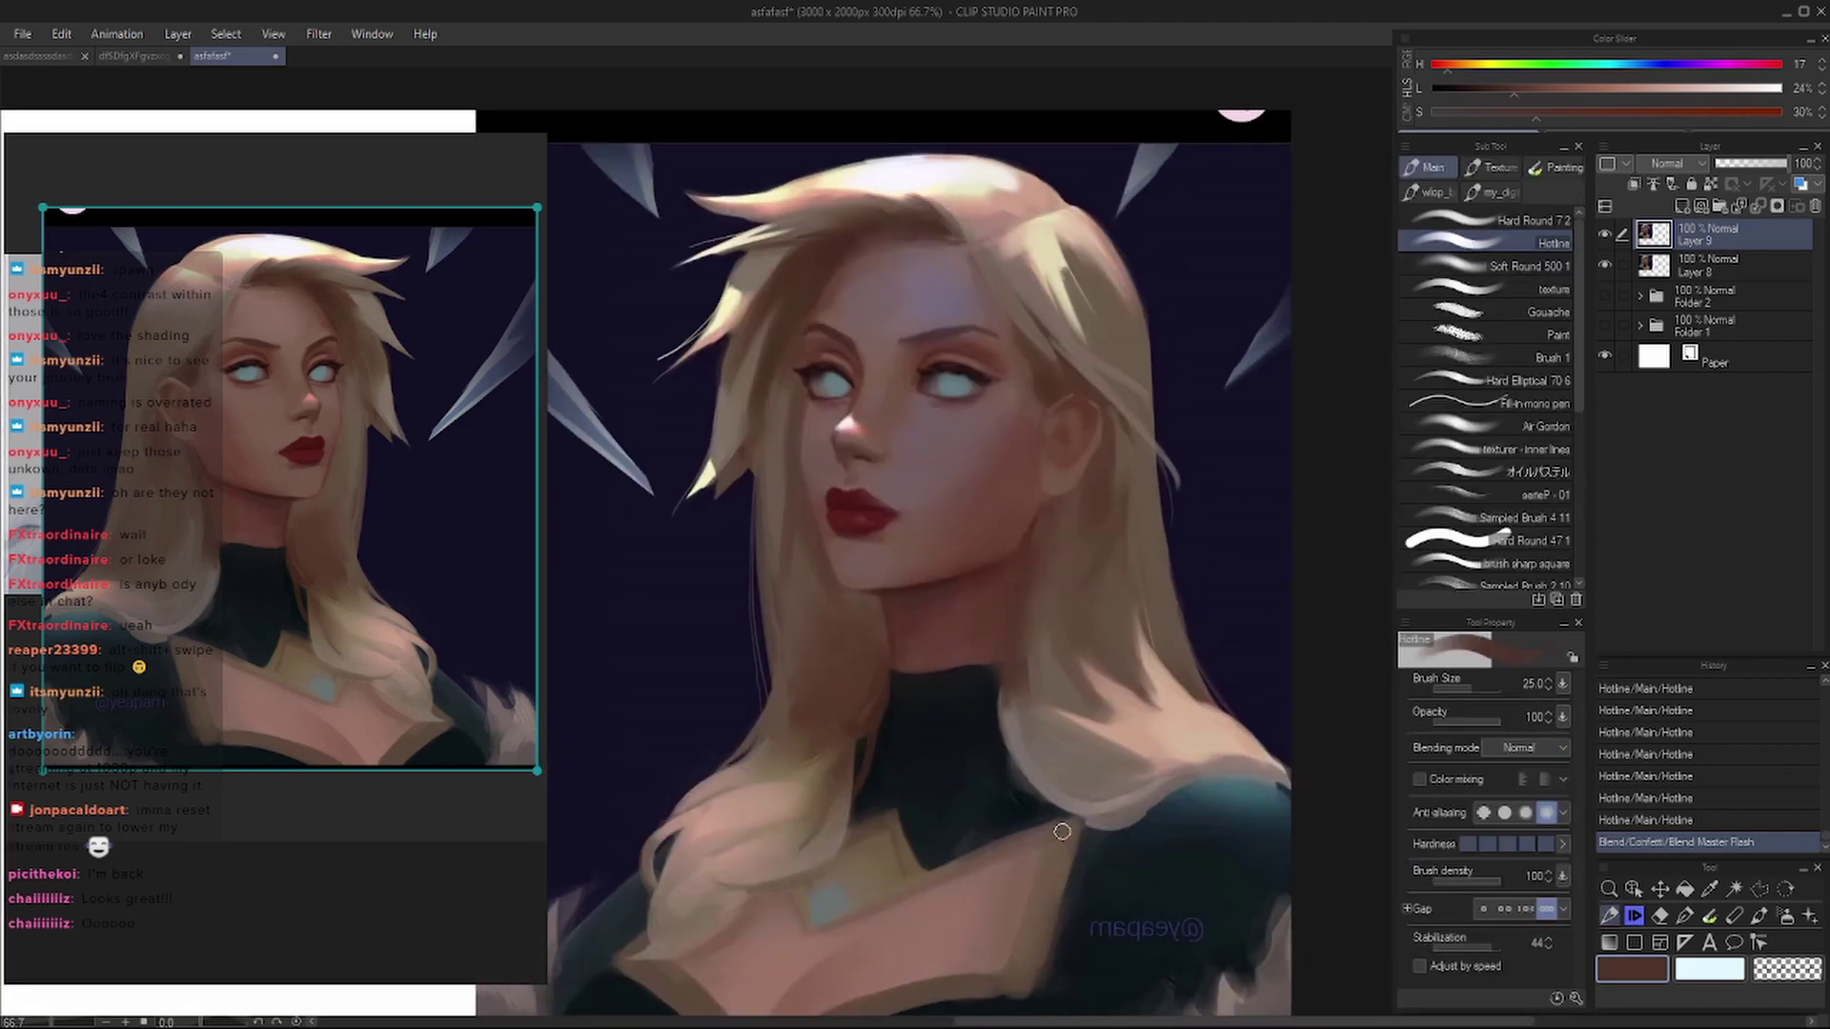
key("ctrl+z")
- Deepen the shadow below the ear at the jaw corner in a sampled dark red-brown with the Hotline brush
scroll(1020, 524, "up", 4)
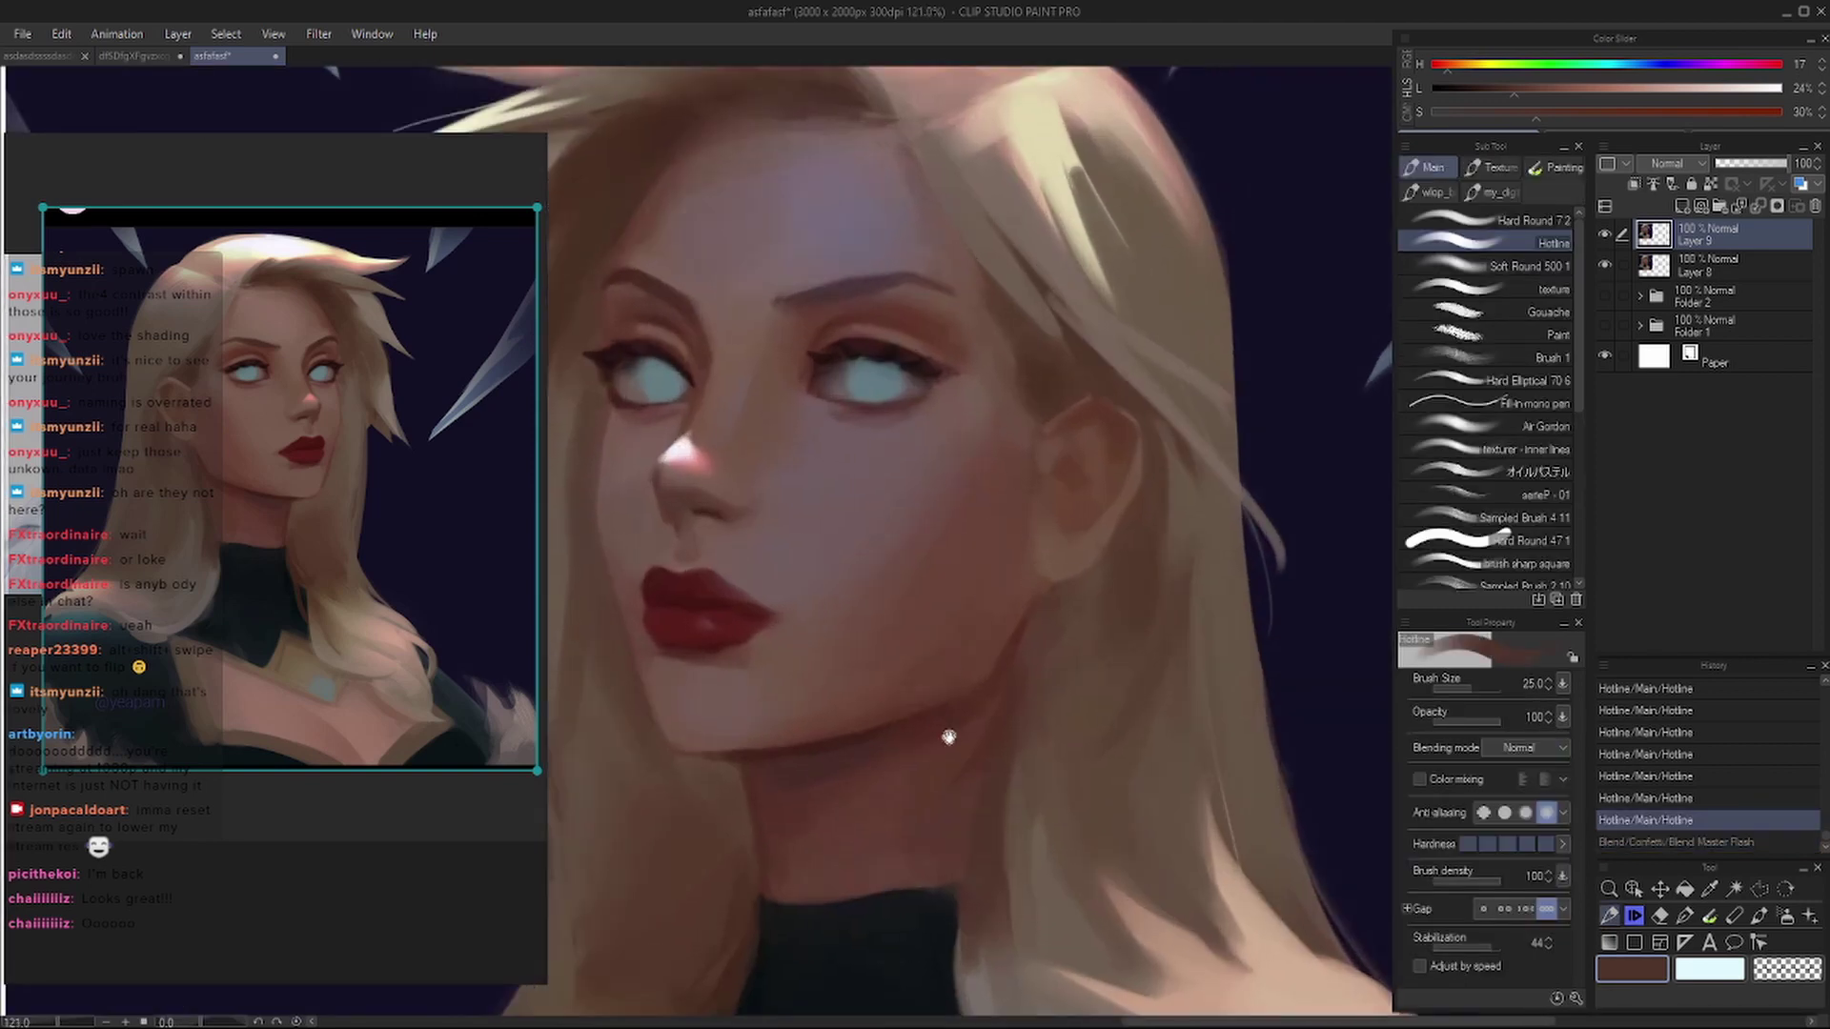
key("i")
left_click(1007, 546)
key("b")
left_click_drag(1008, 557, 1028, 518)
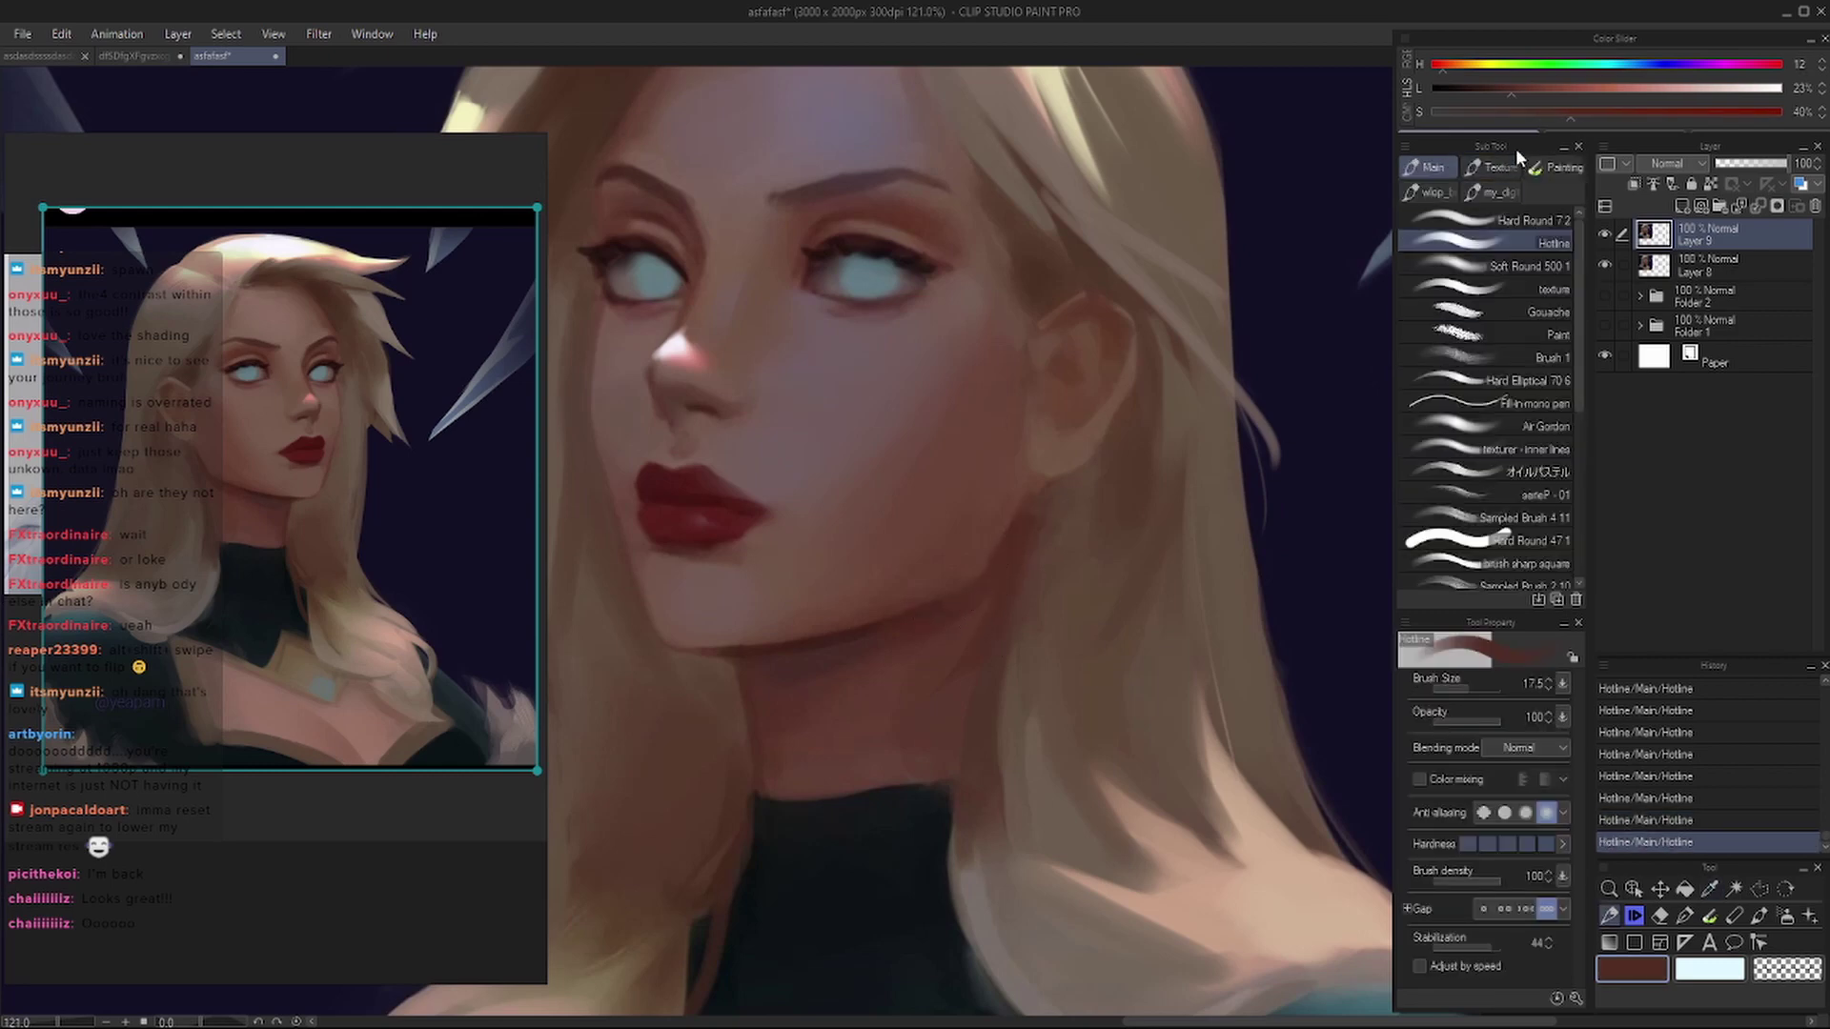
- Darken the red-brown to luminosity 11 and saturation 51, and shade the hair edge along the neck with the Hotline brush at size 35
left_click(1471, 92)
left_click_drag(1564, 111, 1611, 111)
key("bracketright")
key("bracketright")
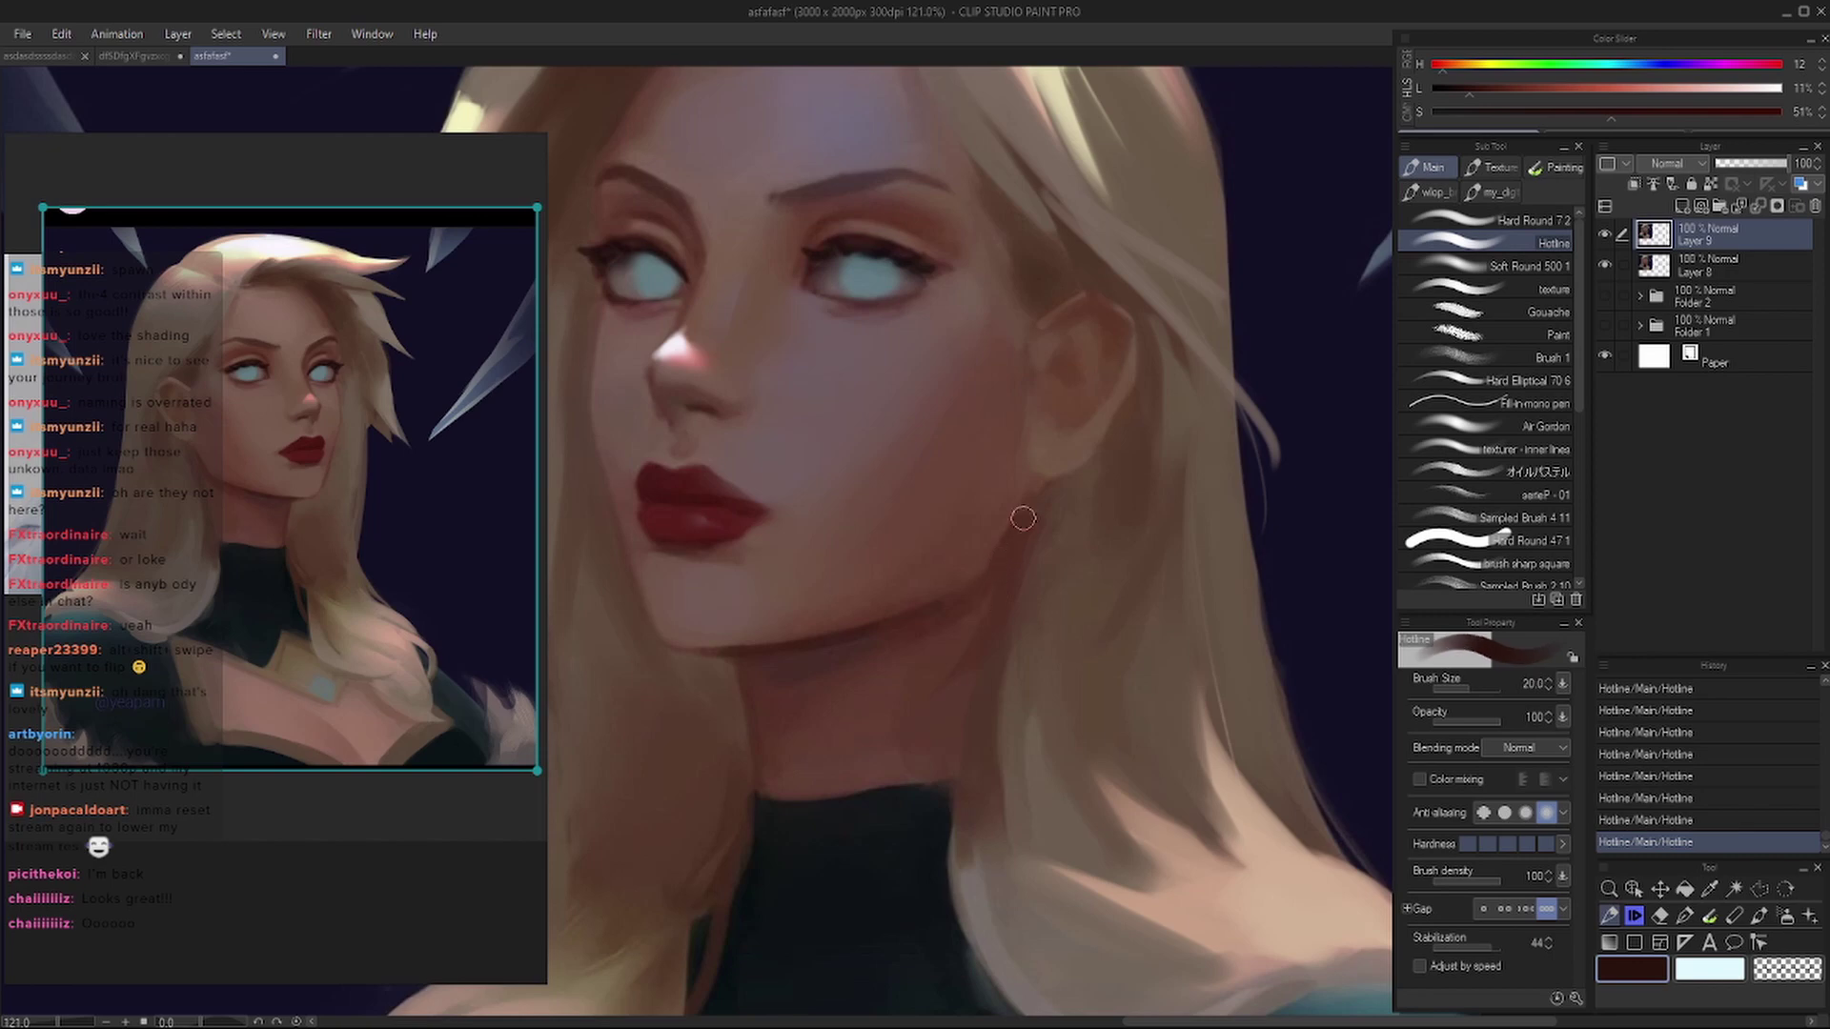
key("bracketright")
key("bracketright")
left_click_drag(992, 633, 992, 620)
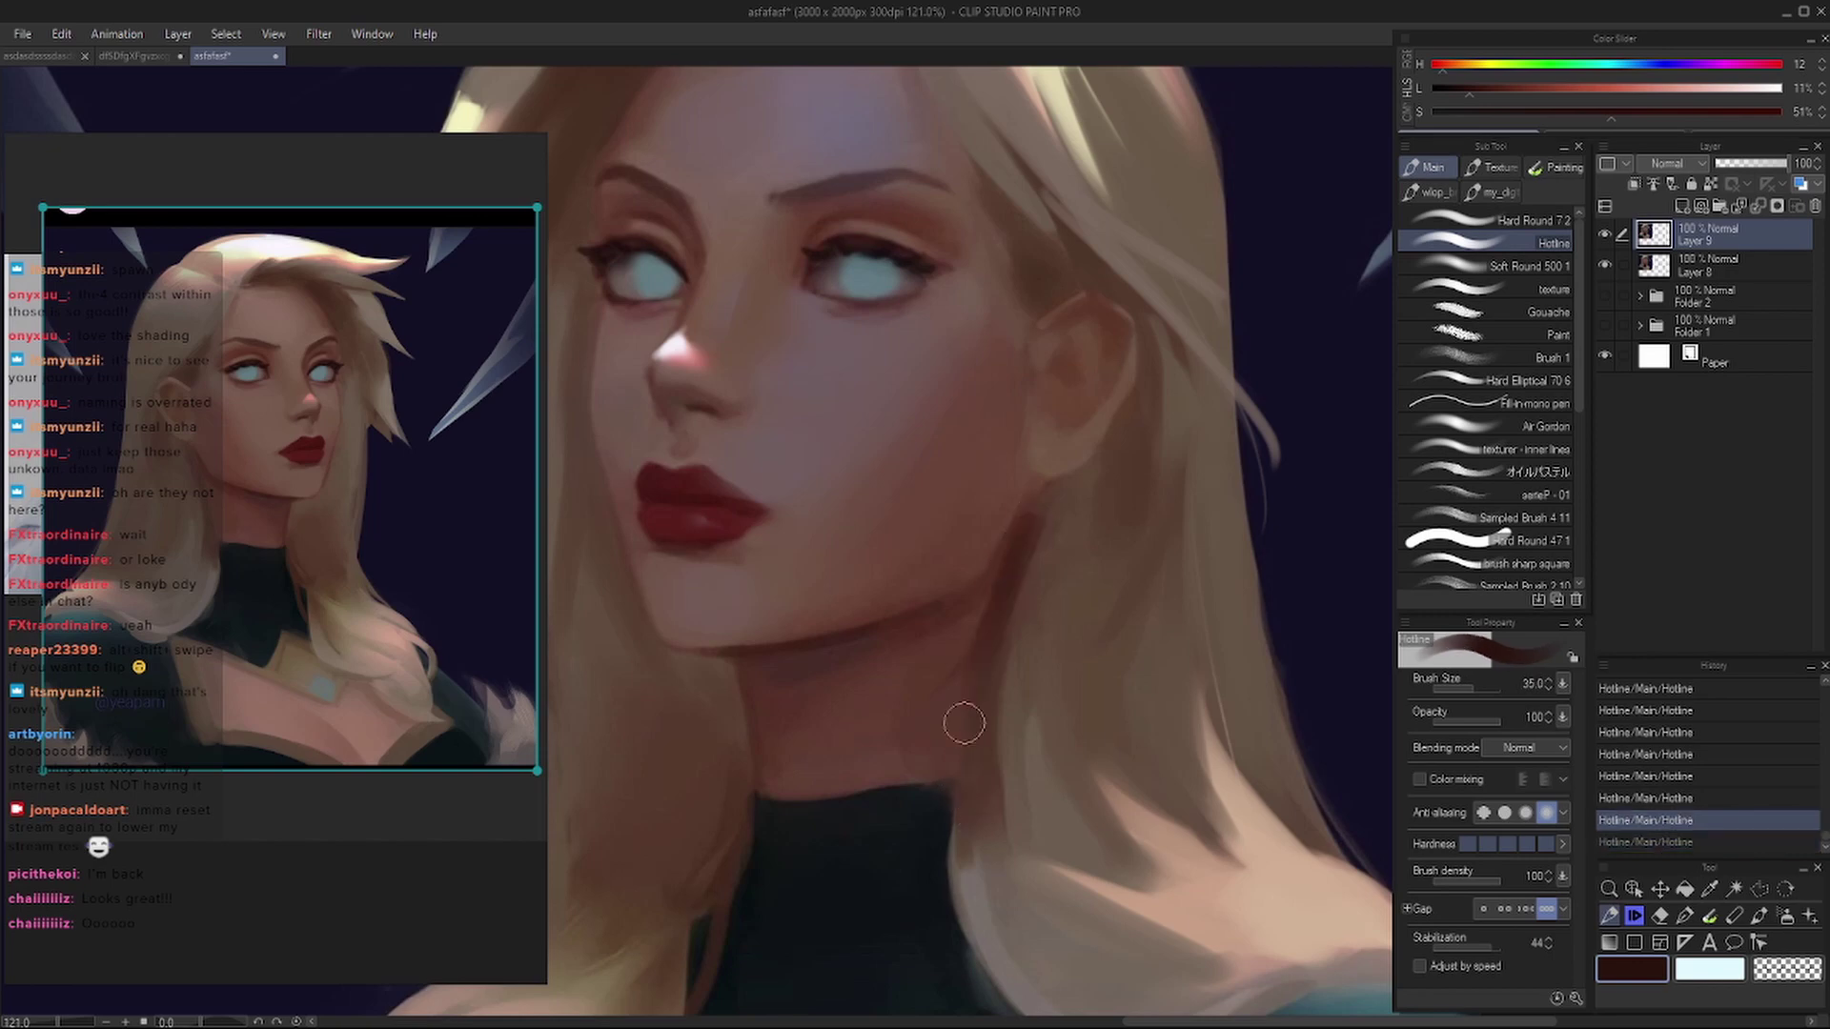
left_click_drag(963, 718, 1043, 510)
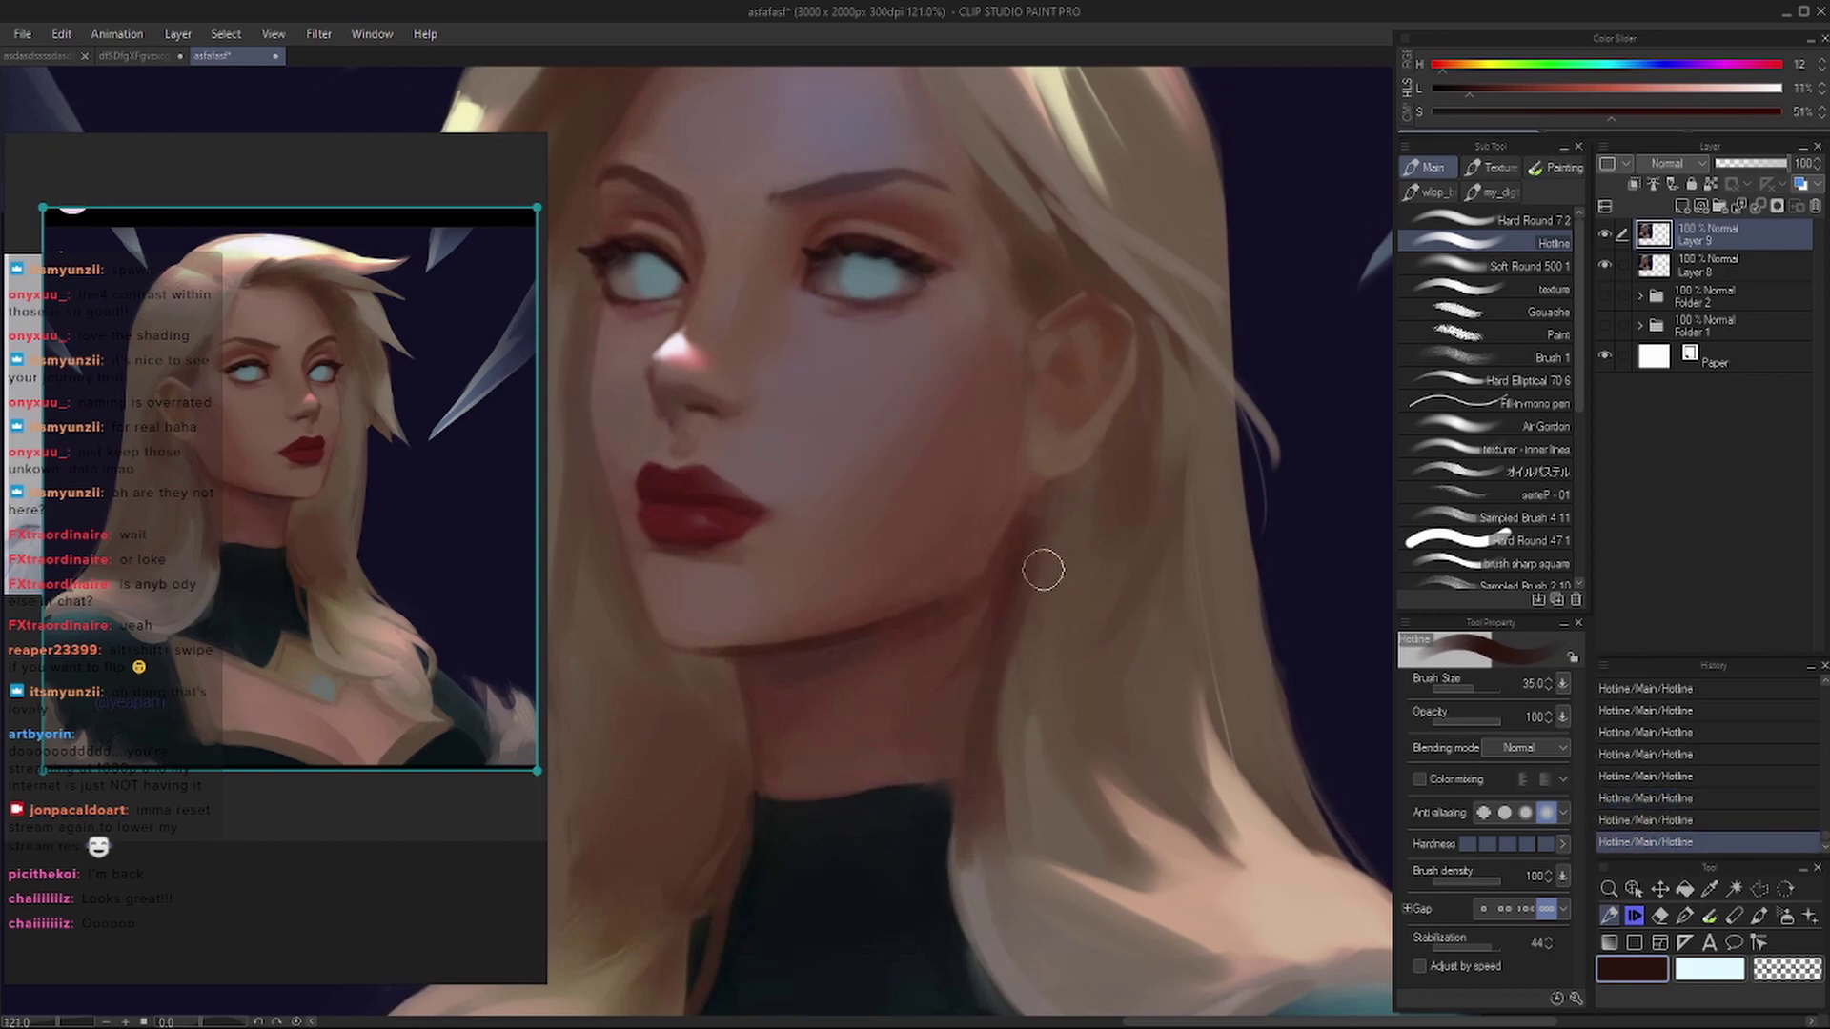
- Smooth the hair shadow below the ear with the Blend Master Flash brush at size 45, and check the mirrored portrait
key("h")
left_click_drag(776, 633, 735, 478)
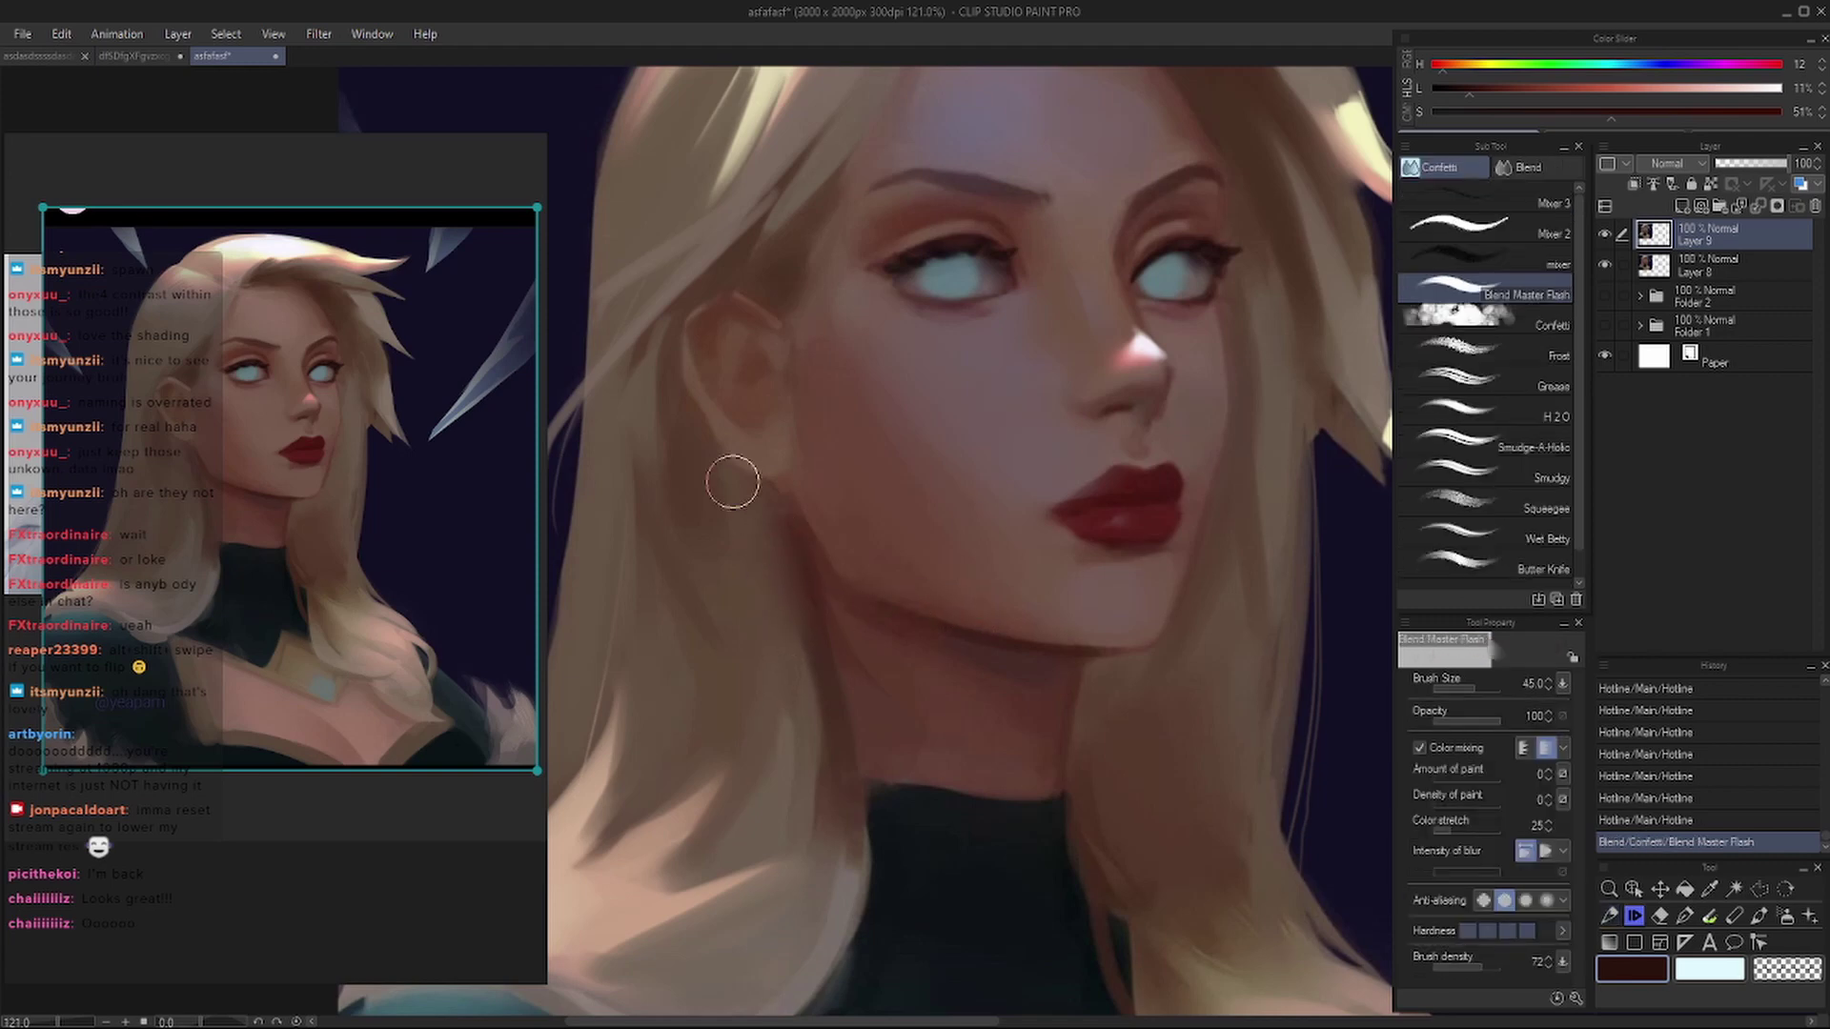
scroll(743, 477, "down", 5)
key("h")
scroll(1030, 544, "up", 4)
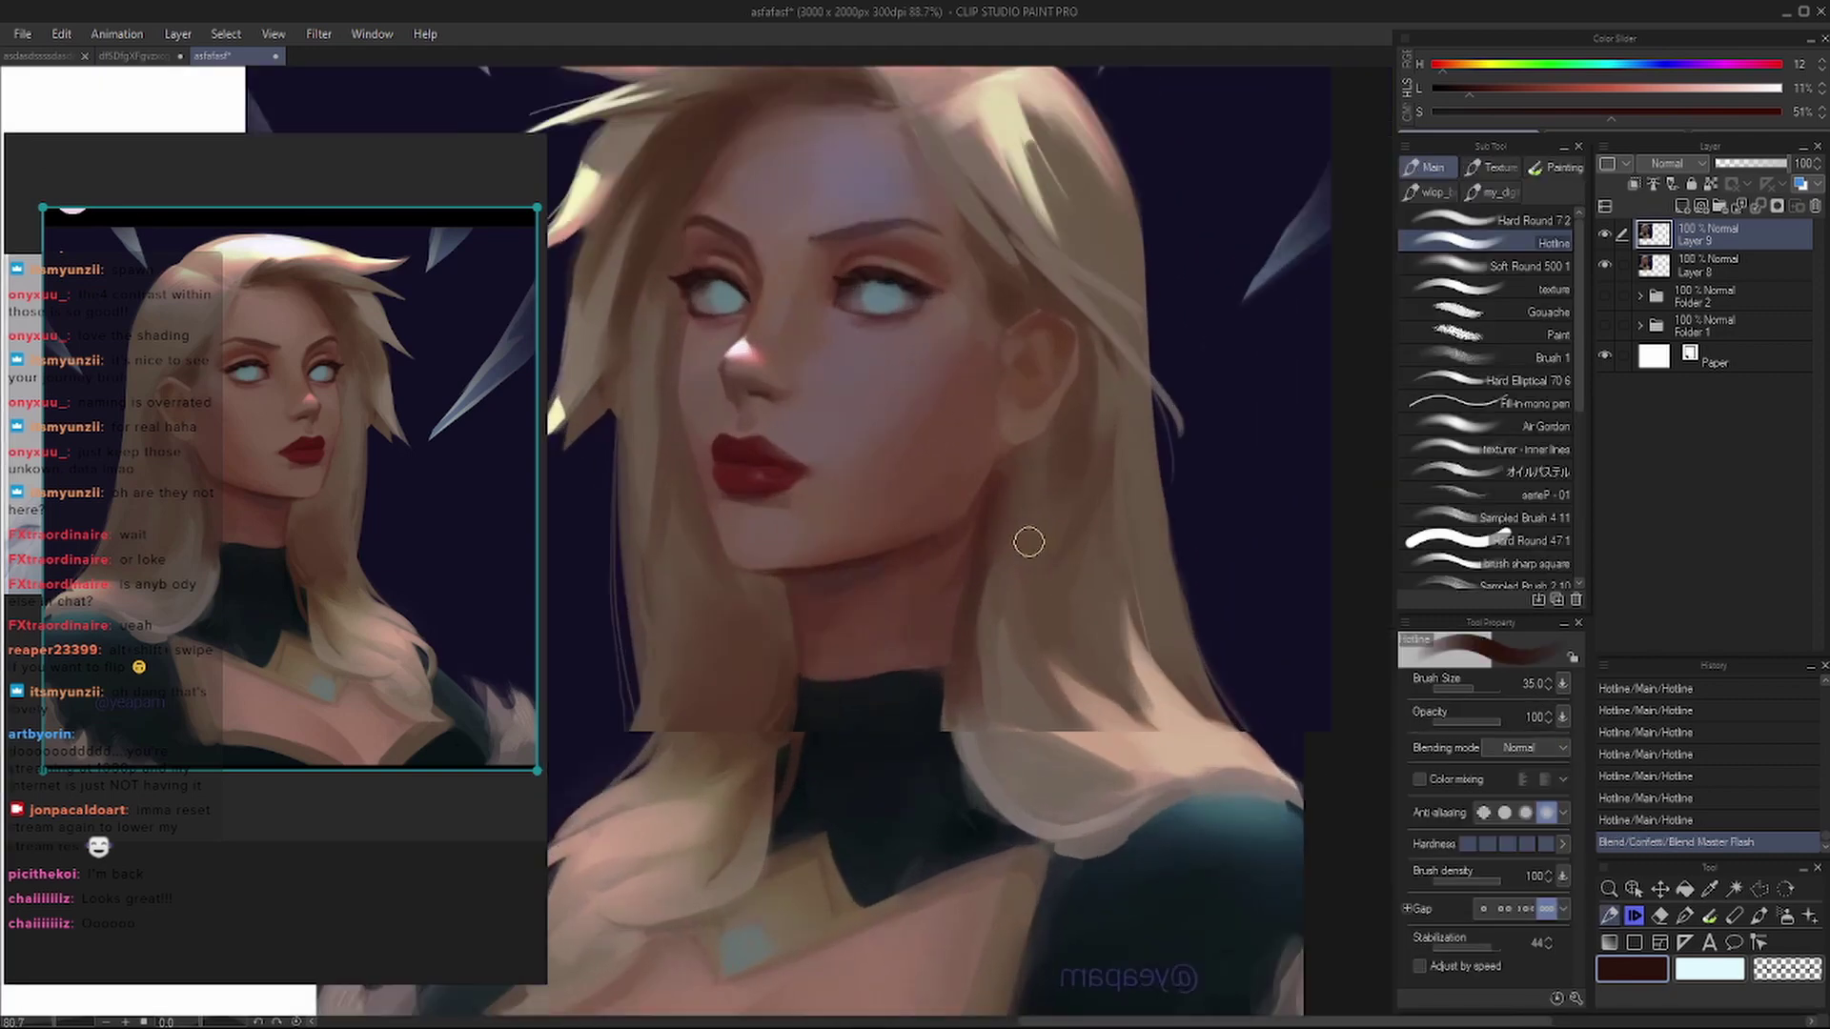
- Try sampled grey-brown Hotline strokes at size 45 where the hair meets the collar and neck, and undo them
key("alt")
left_click(987, 724, "alt")
left_click_drag(969, 695, 961, 653)
left_click_drag(987, 729, 972, 609)
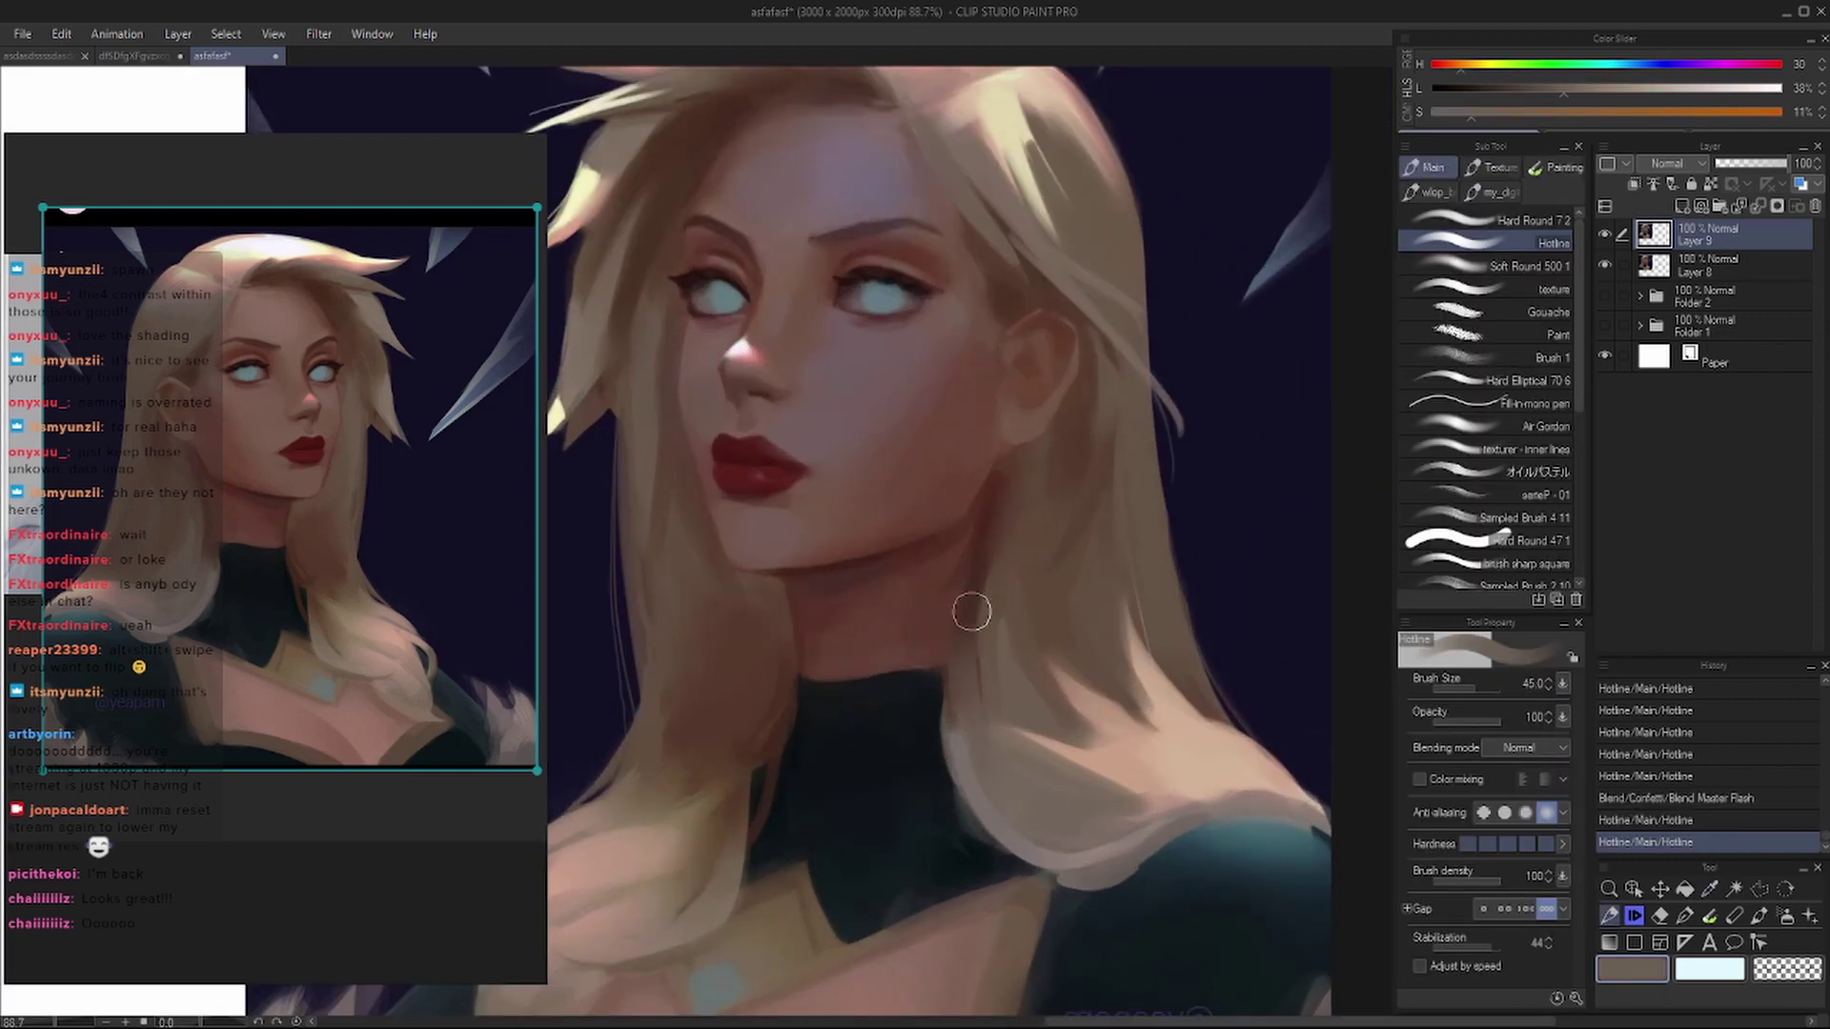
key("ctrl+z")
key("ctrl+z")
- Shade the hair edge from the collar up to the jaw in sampled browns with the Hotline brush at size 40
left_click_drag(969, 731, 964, 658)
left_click(970, 721, "alt")
left_click_drag(972, 725, 969, 748)
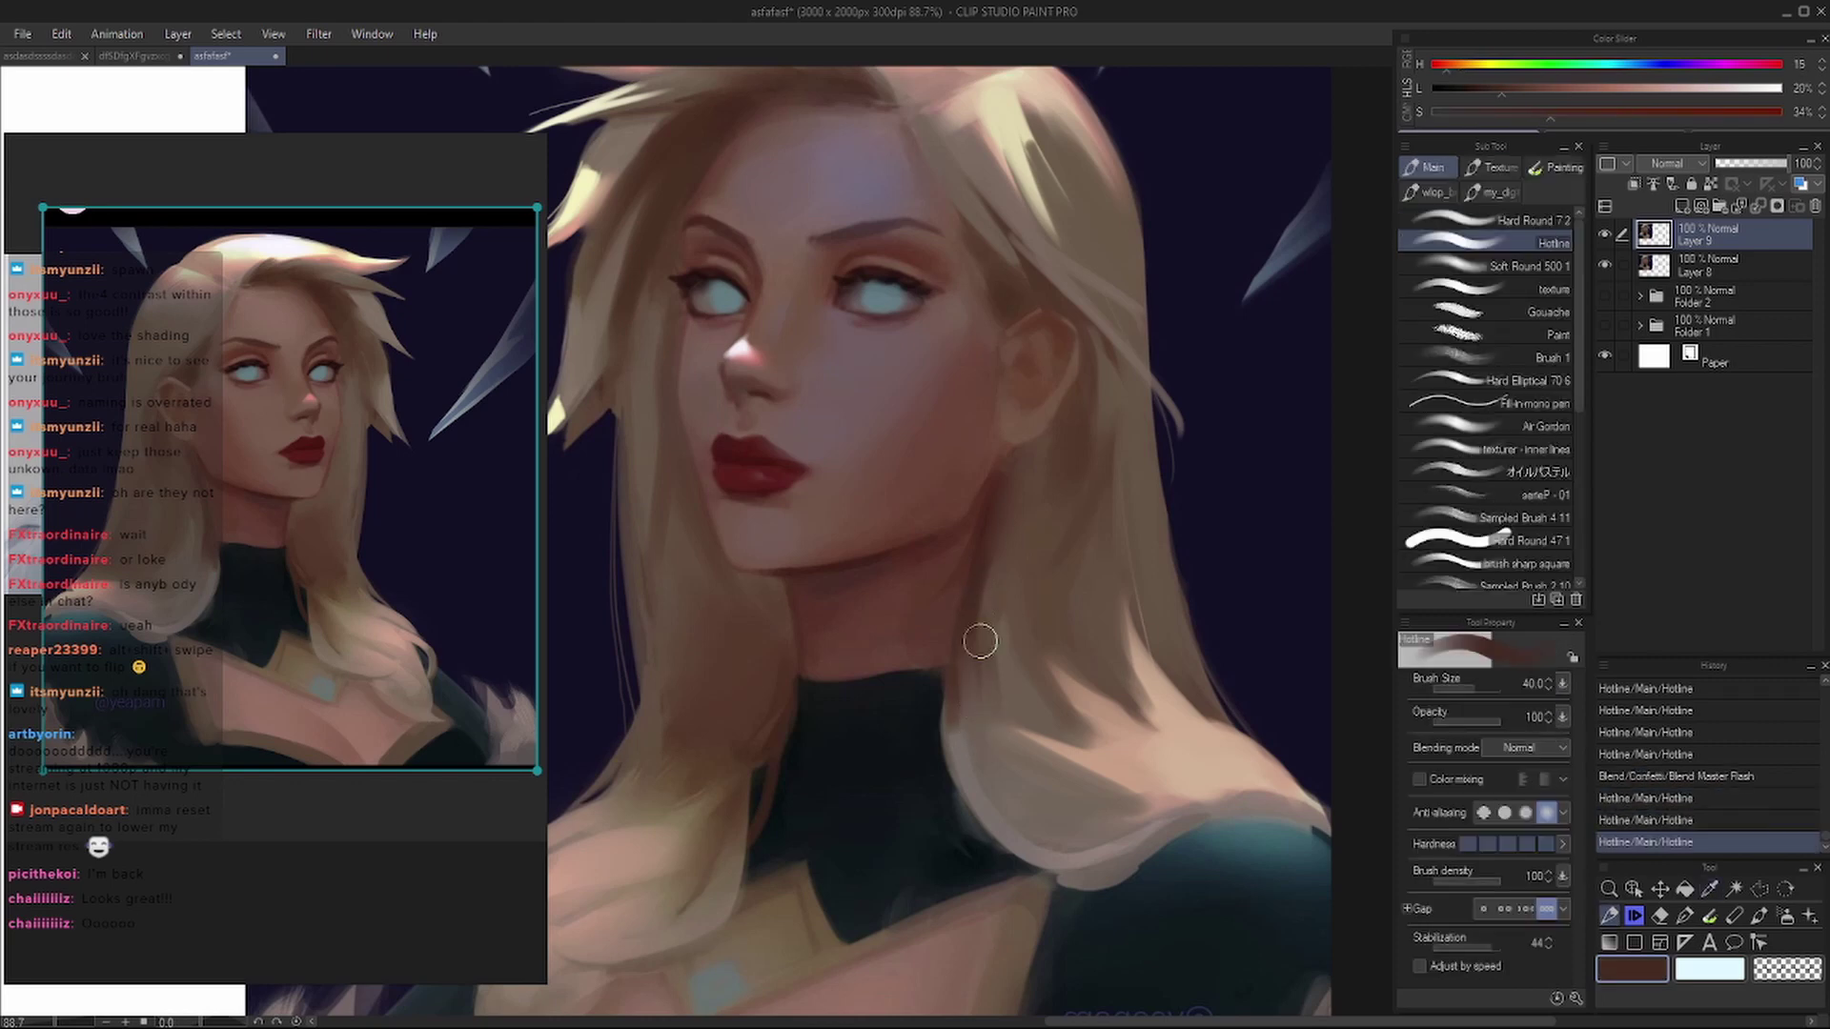
mouse_move(991, 667)
left_mouse_down()
mouse_move(968, 610)
mouse_move(1010, 515)
left_mouse_up()
left_click(996, 563, "alt")
scroll(1074, 323, "down", 4)
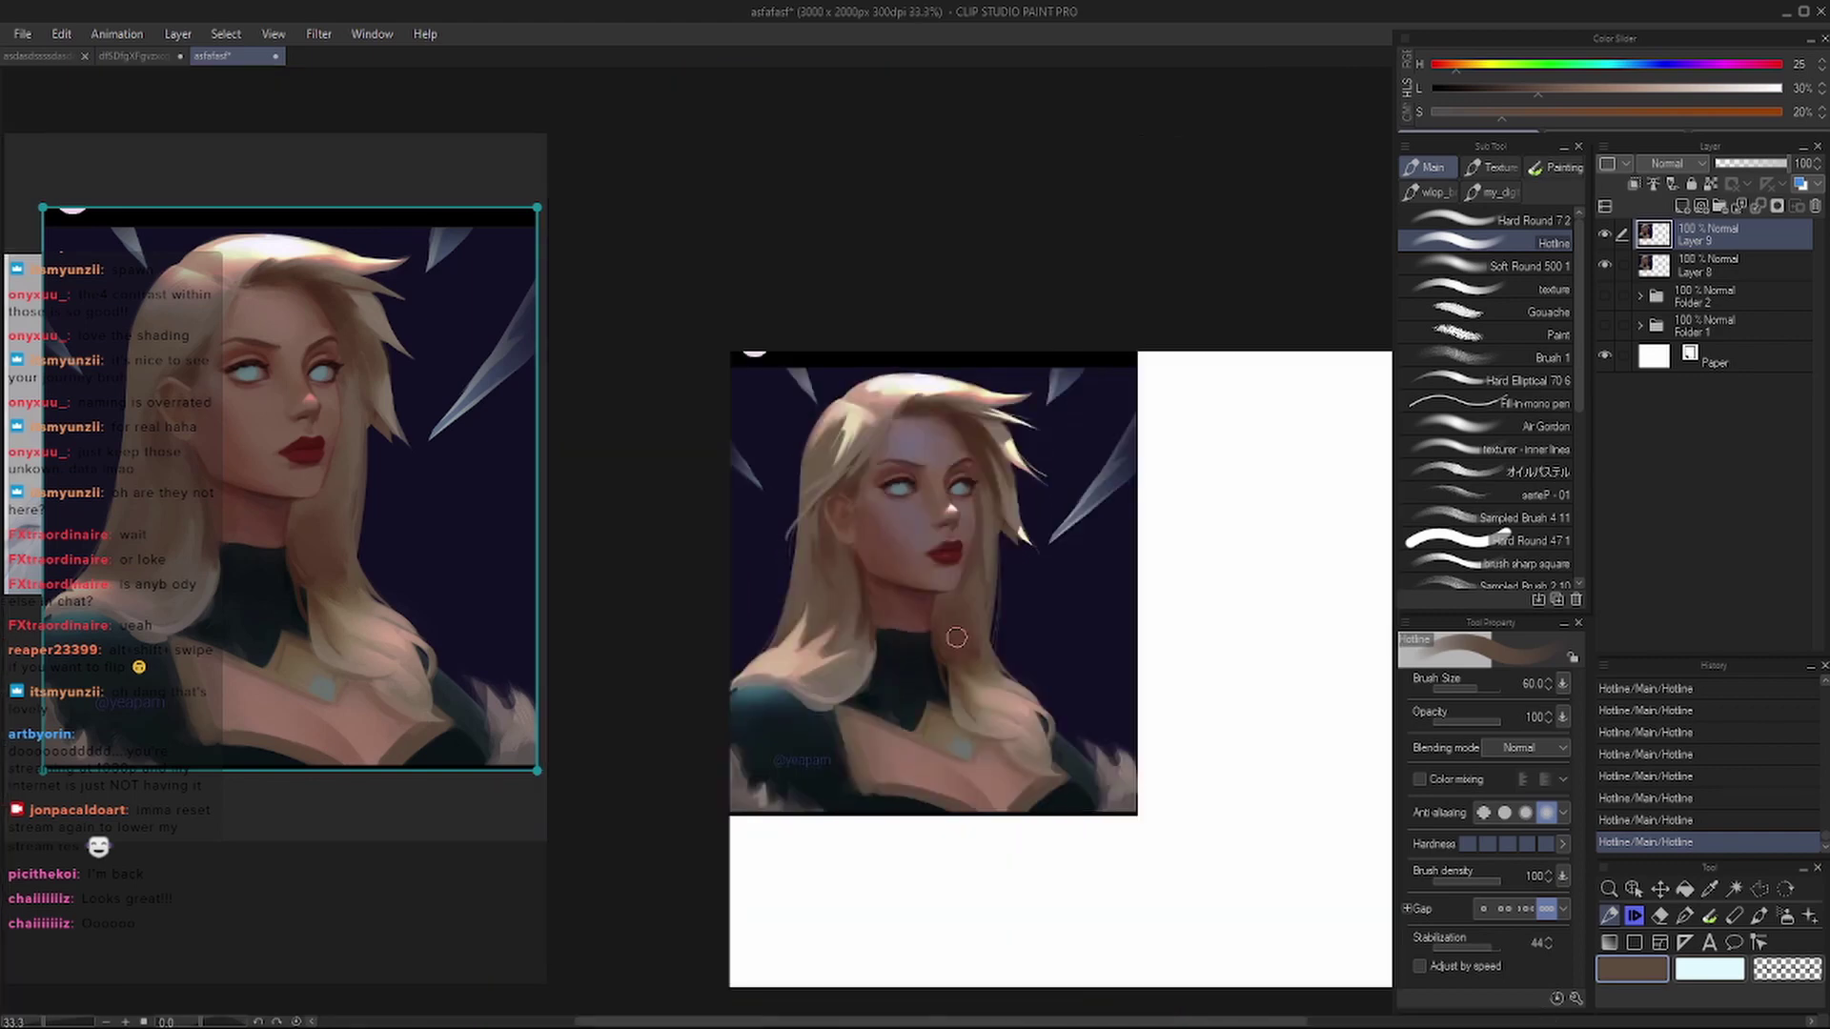
- Undo the recent shading and blending strokes along the neck and hair edge
scroll(979, 526, "up", 3)
key("ctrl+z")
key("ctrl+z")
key("ctrl+z")
key("ctrl+z")
key("ctrl+z")
key("ctrl+z")
key("ctrl+z")
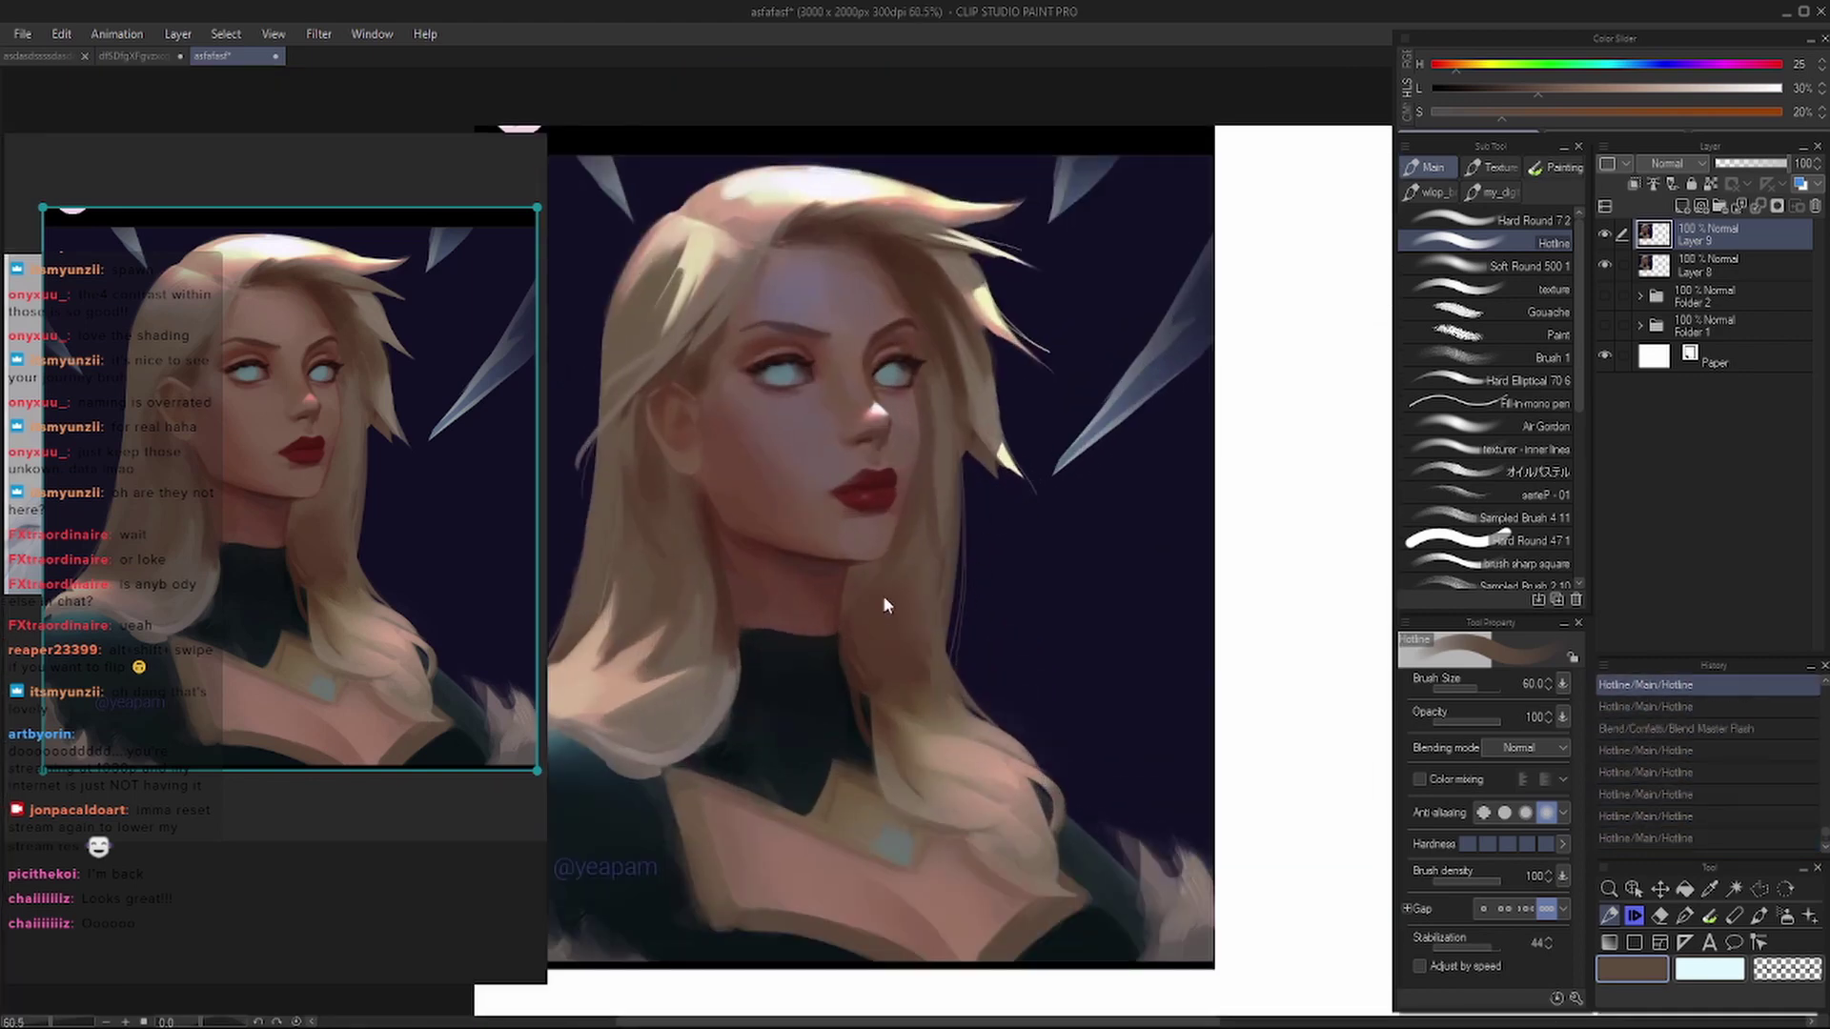
key("ctrl+z")
- Try shading over the near eye in a sampled dark brown with the Hotline brush at size 70, and undo it
scroll(879, 574, "up", 1)
left_click_drag(866, 563, 981, 531)
scroll(1034, 461, "up", 1)
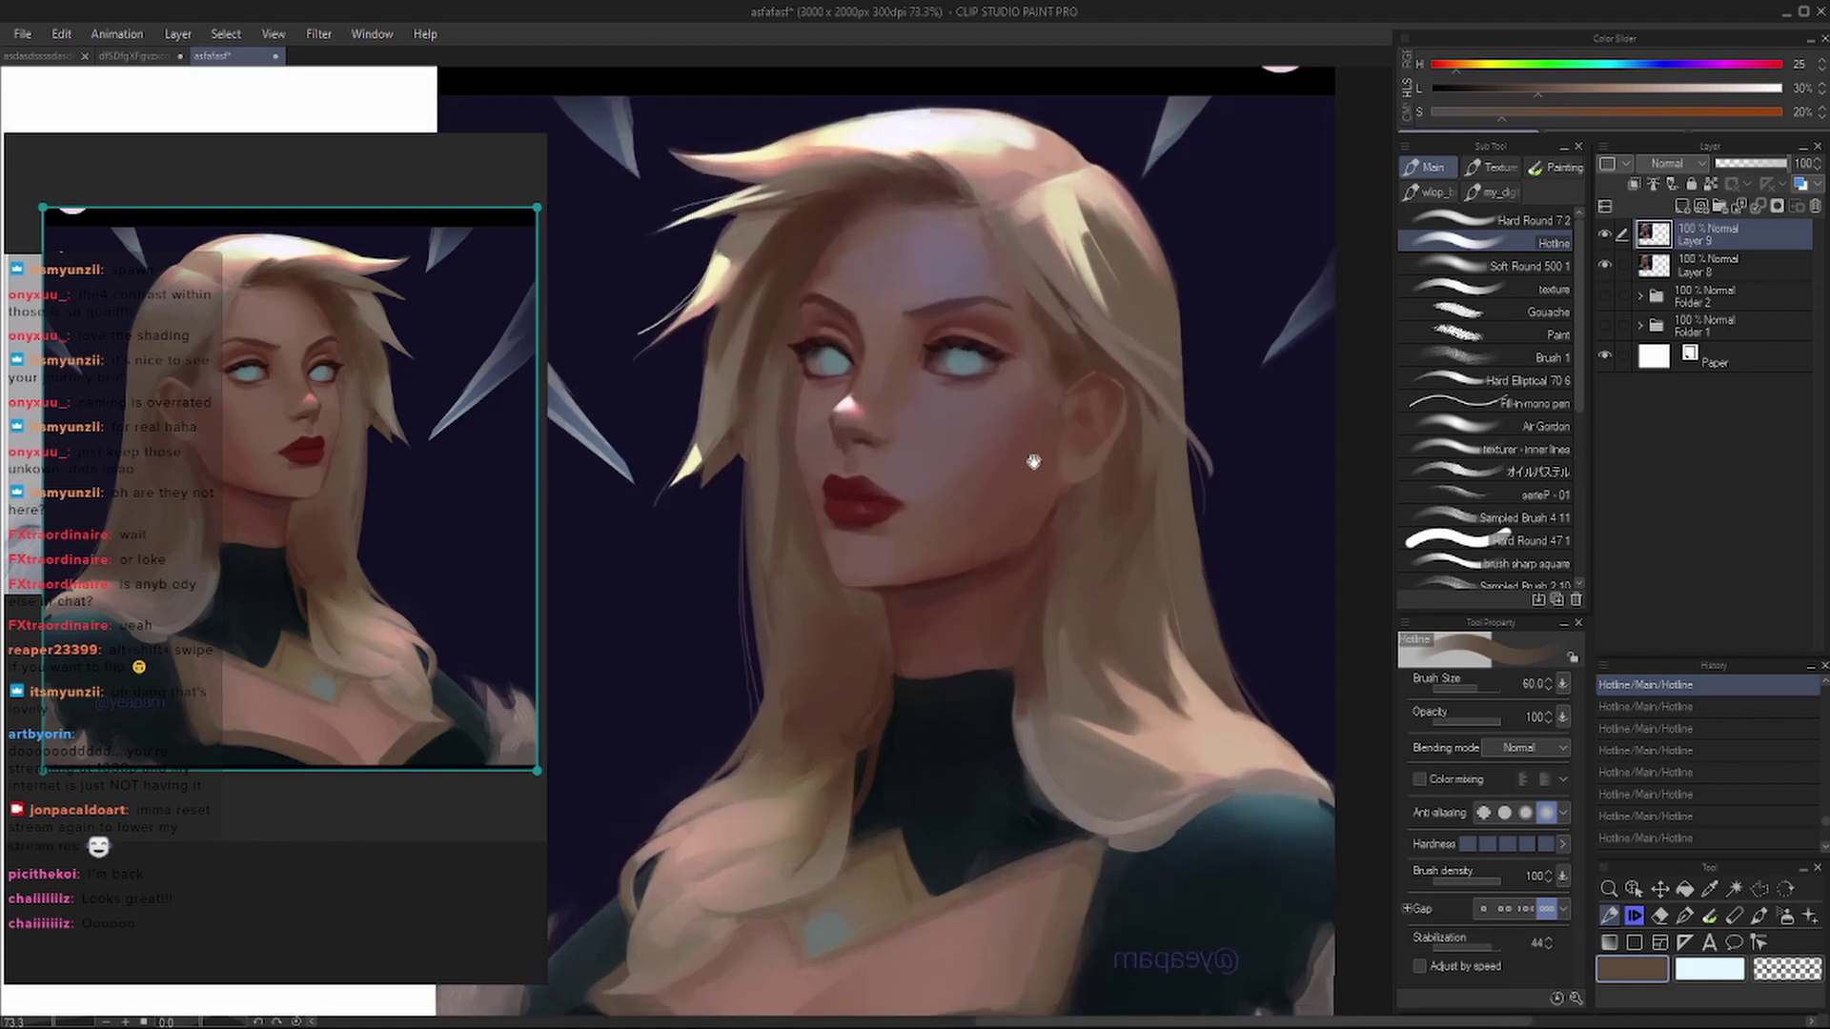
left_click_drag(1033, 462, 1019, 458)
key("bracketleft")
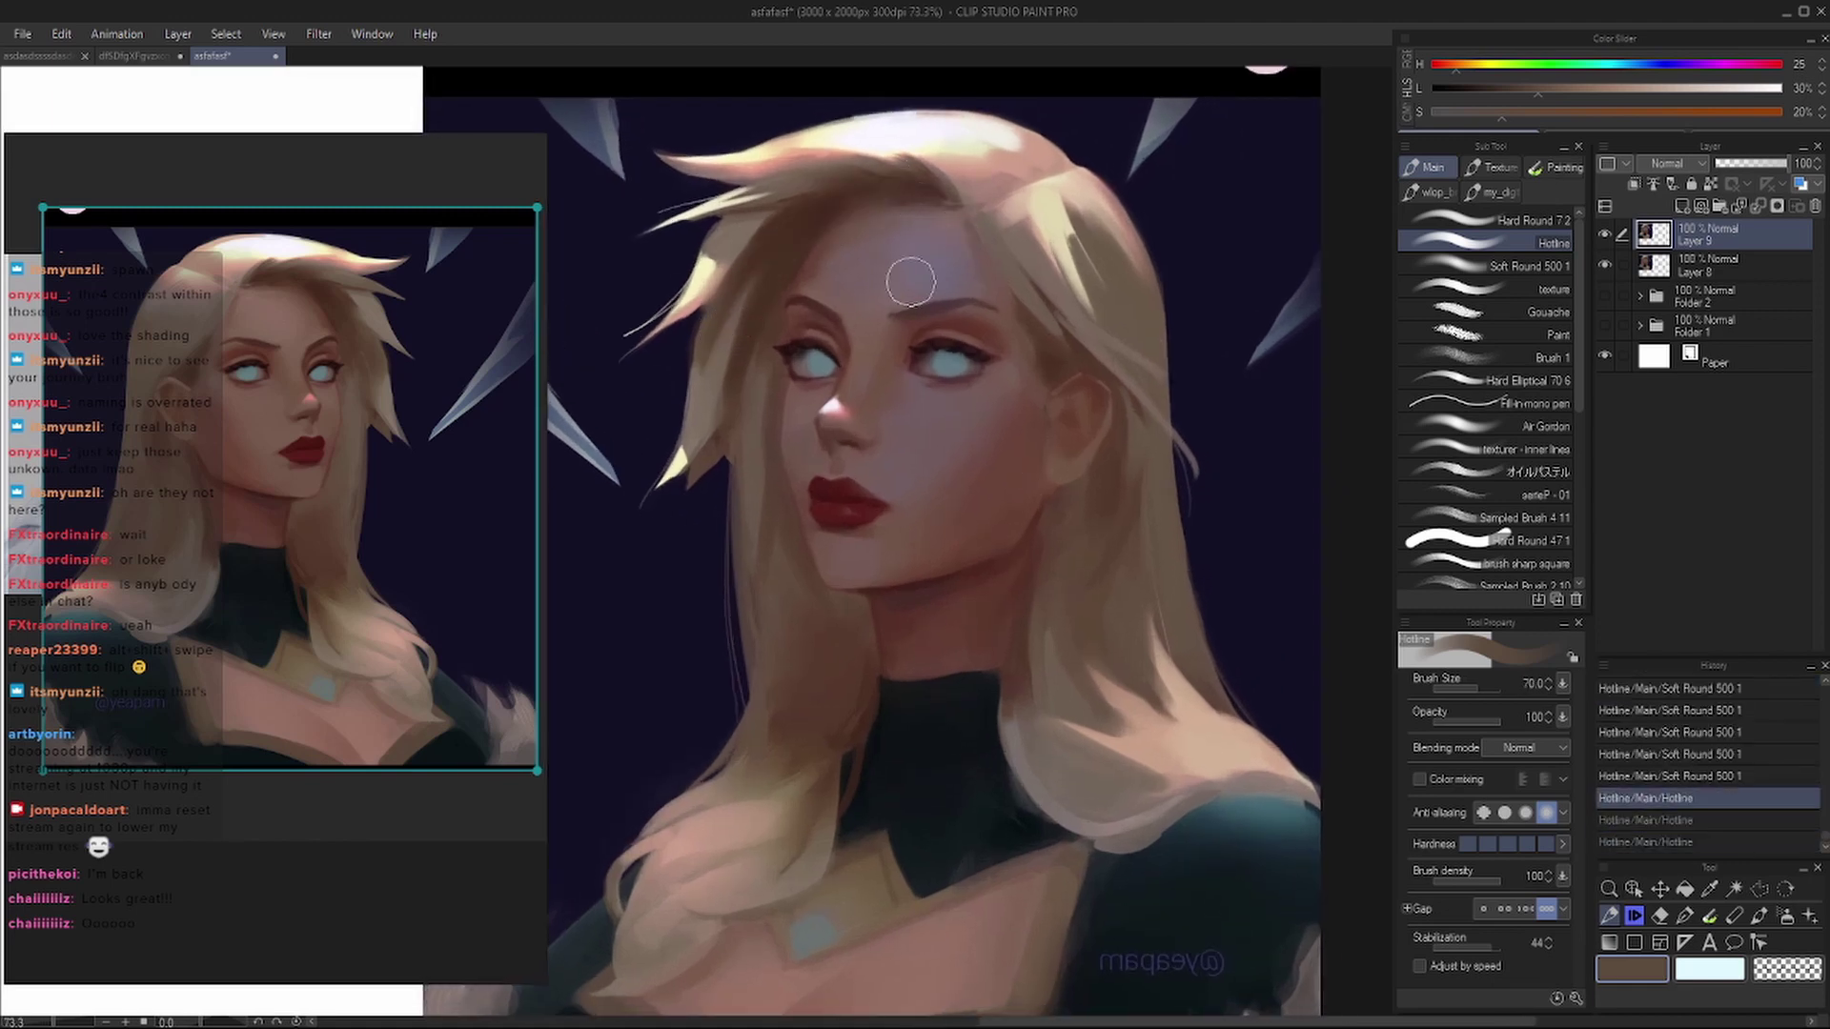
key("alt")
left_click(963, 318, "alt")
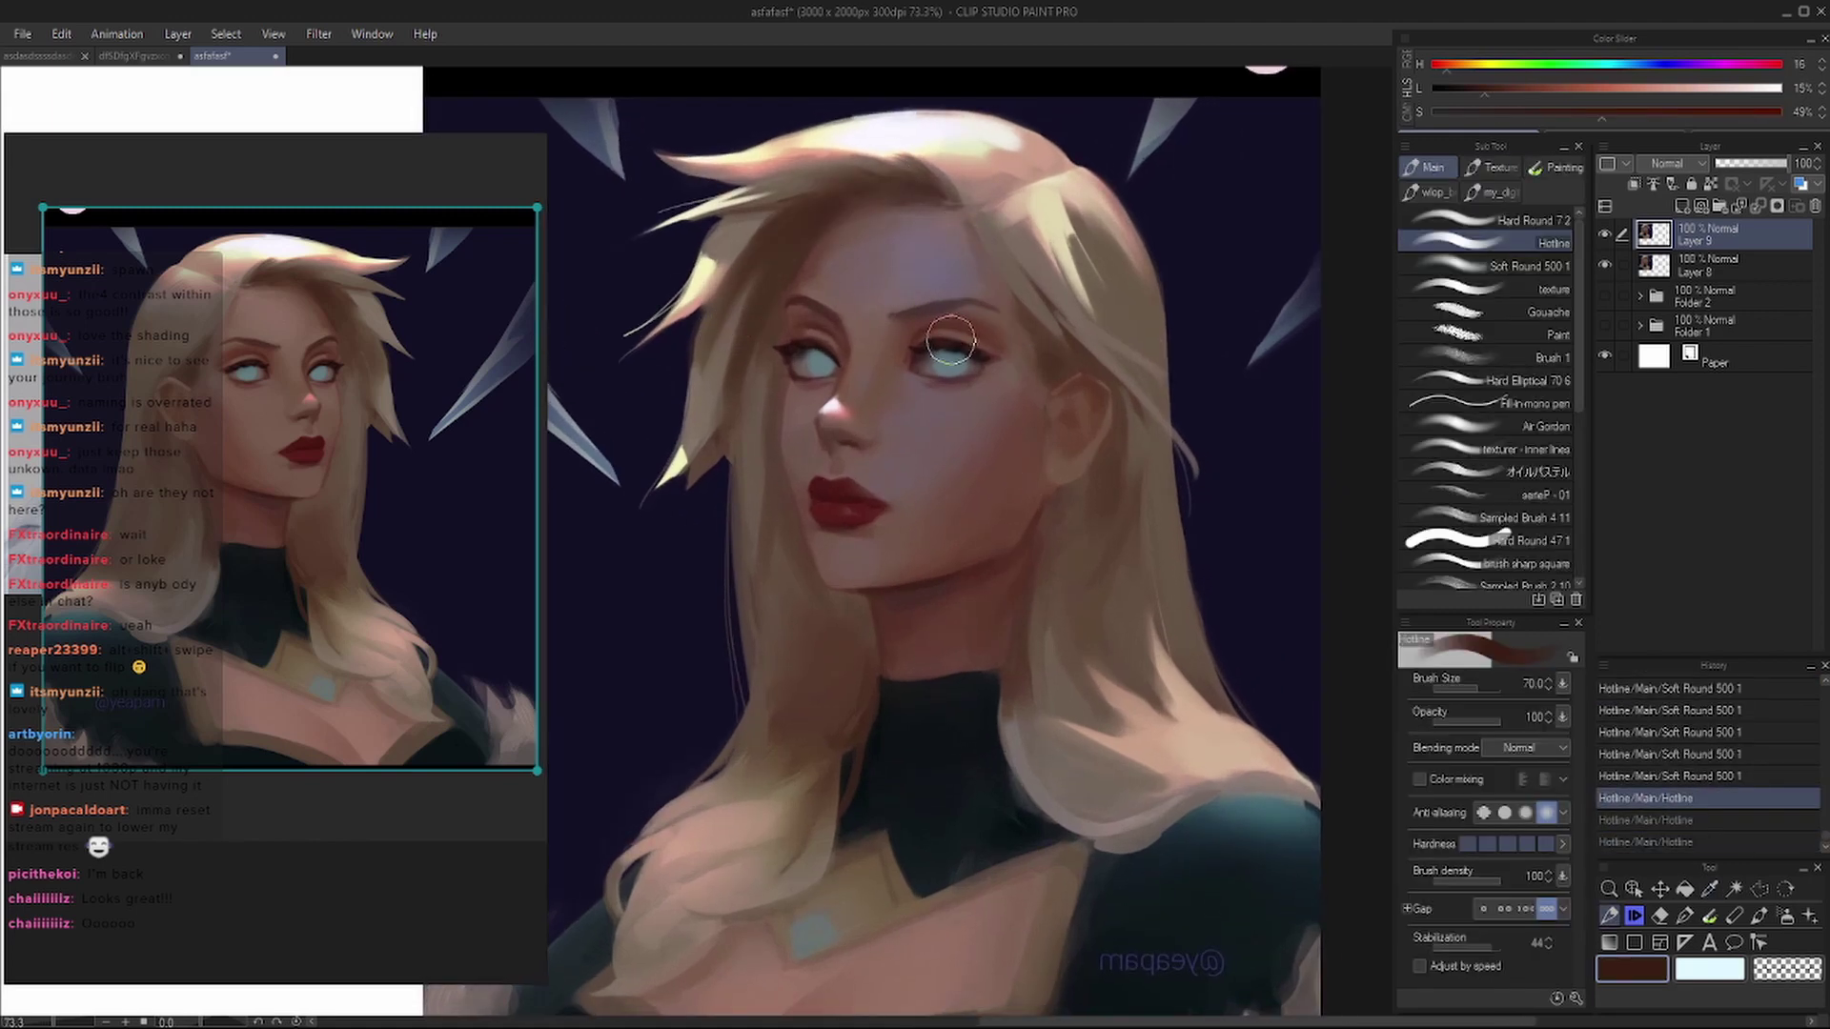
left_click_drag(934, 357, 972, 353)
key("ctrl+z")
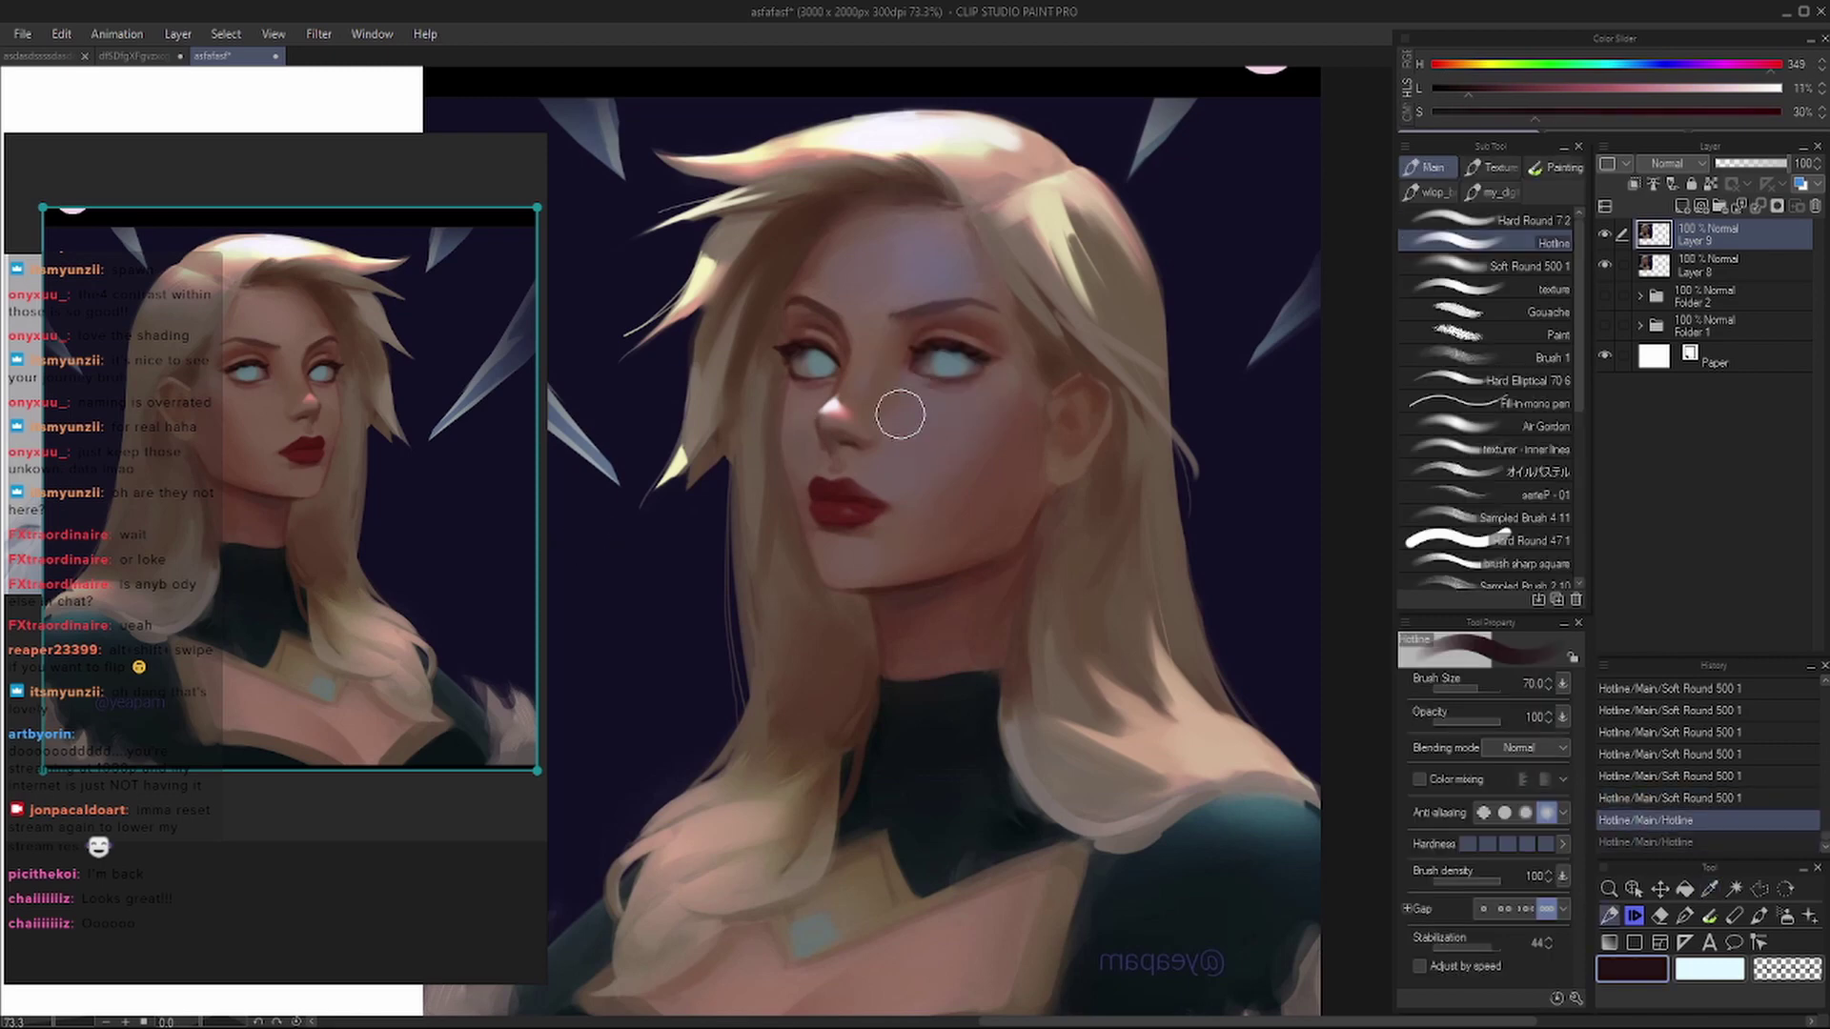
- Soften the shadow beneath the nose with a sampled muted mauve skin tone using the Hotline brush at size 30
scroll(977, 455, "up", 4)
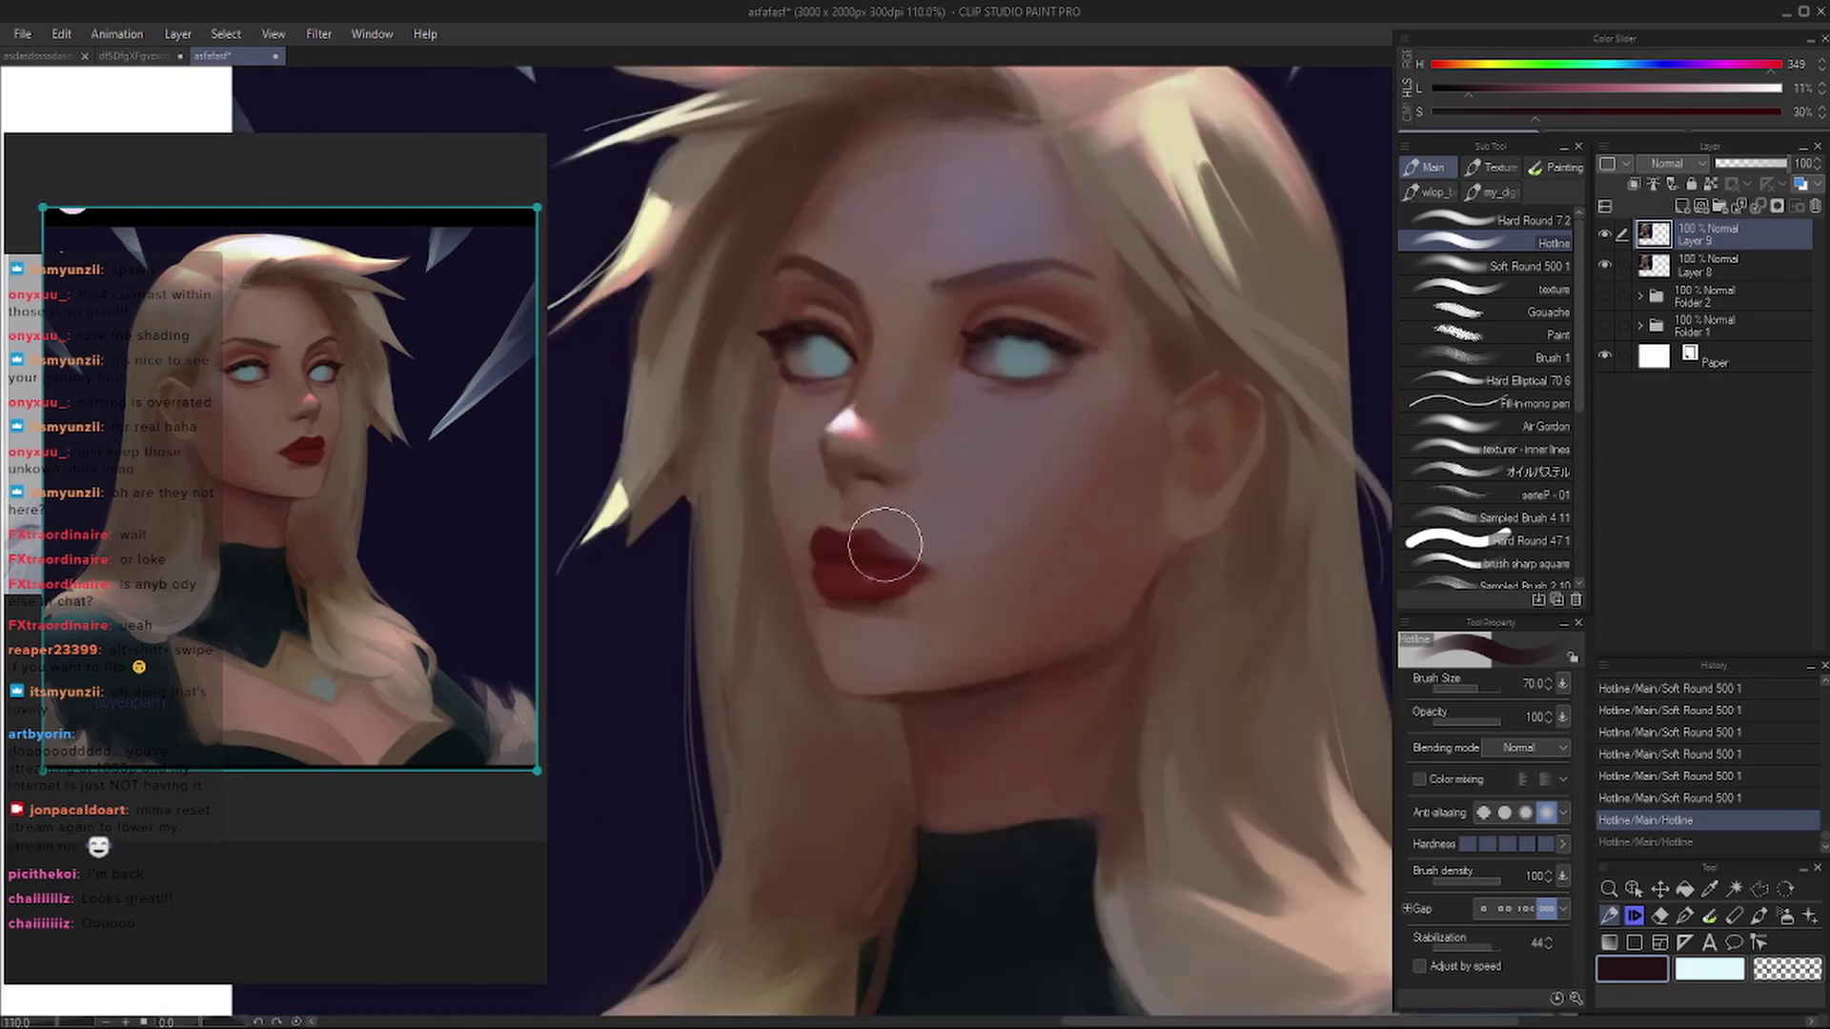
left_click(870, 462, "alt")
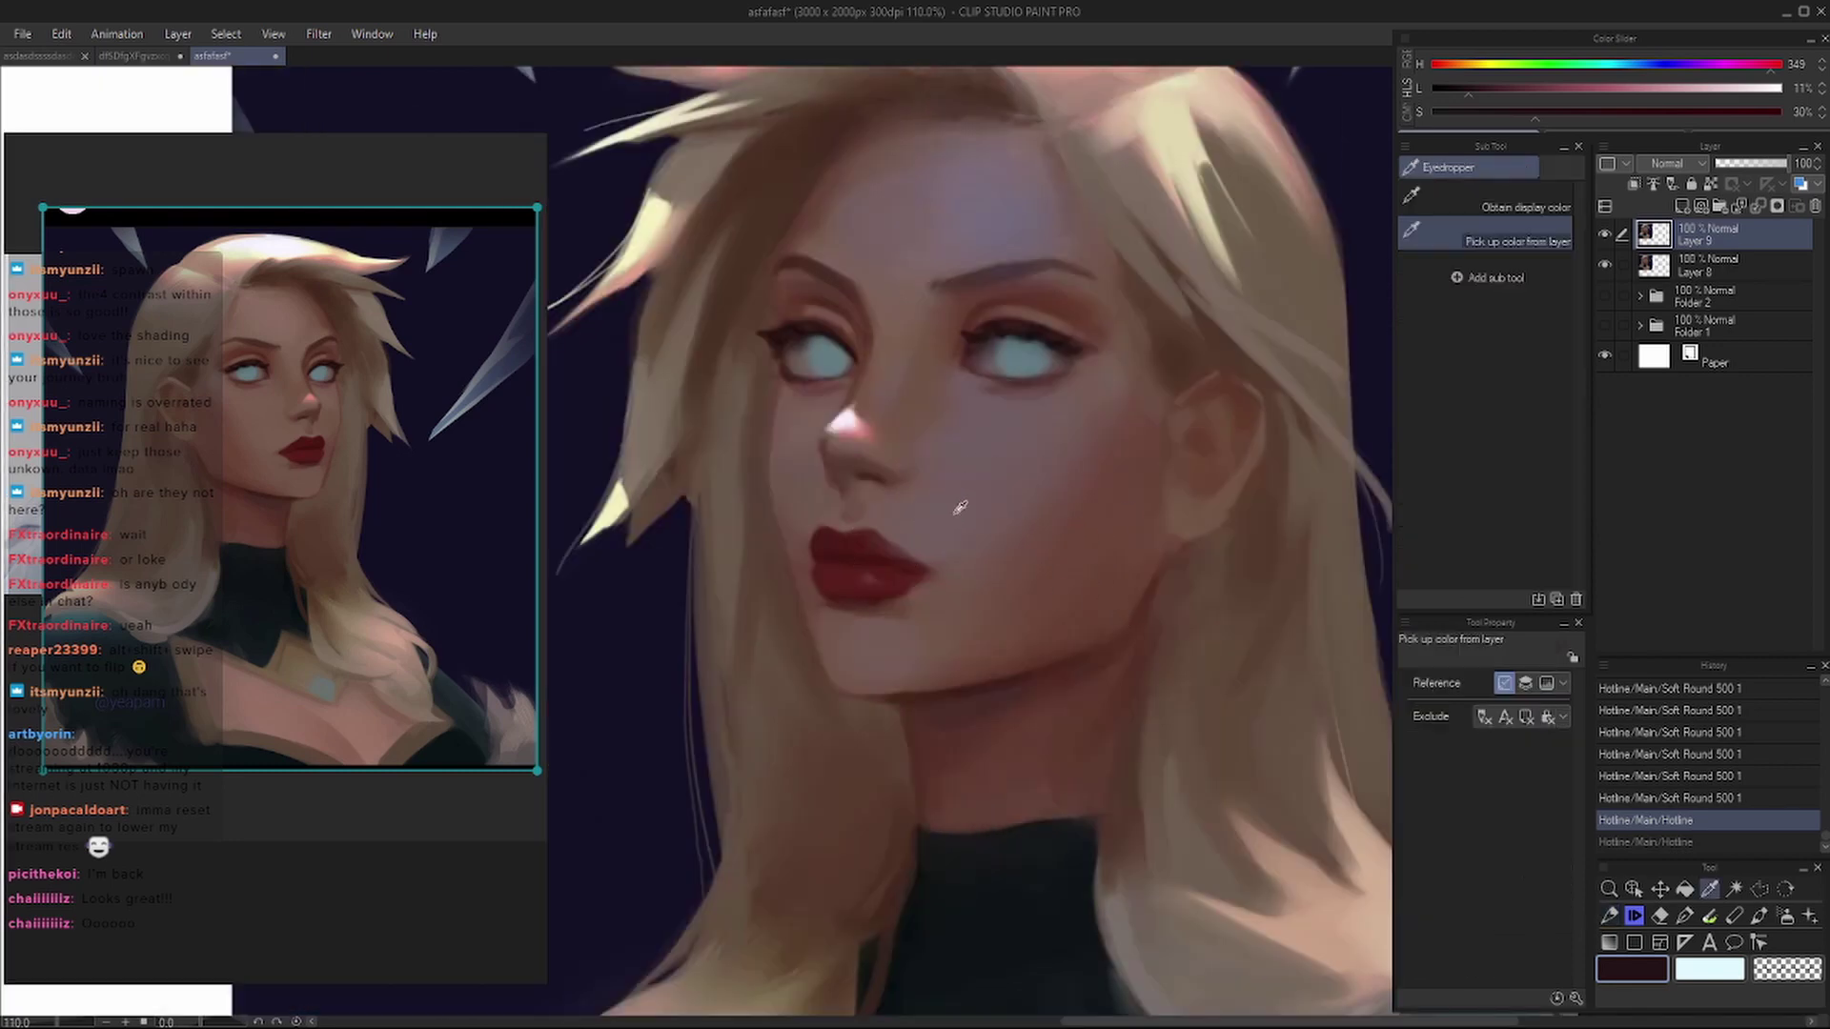
key("bracketleft")
key("bracketleft")
key("bracketleft")
key("bracketleft")
left_click(881, 504)
left_click(881, 504)
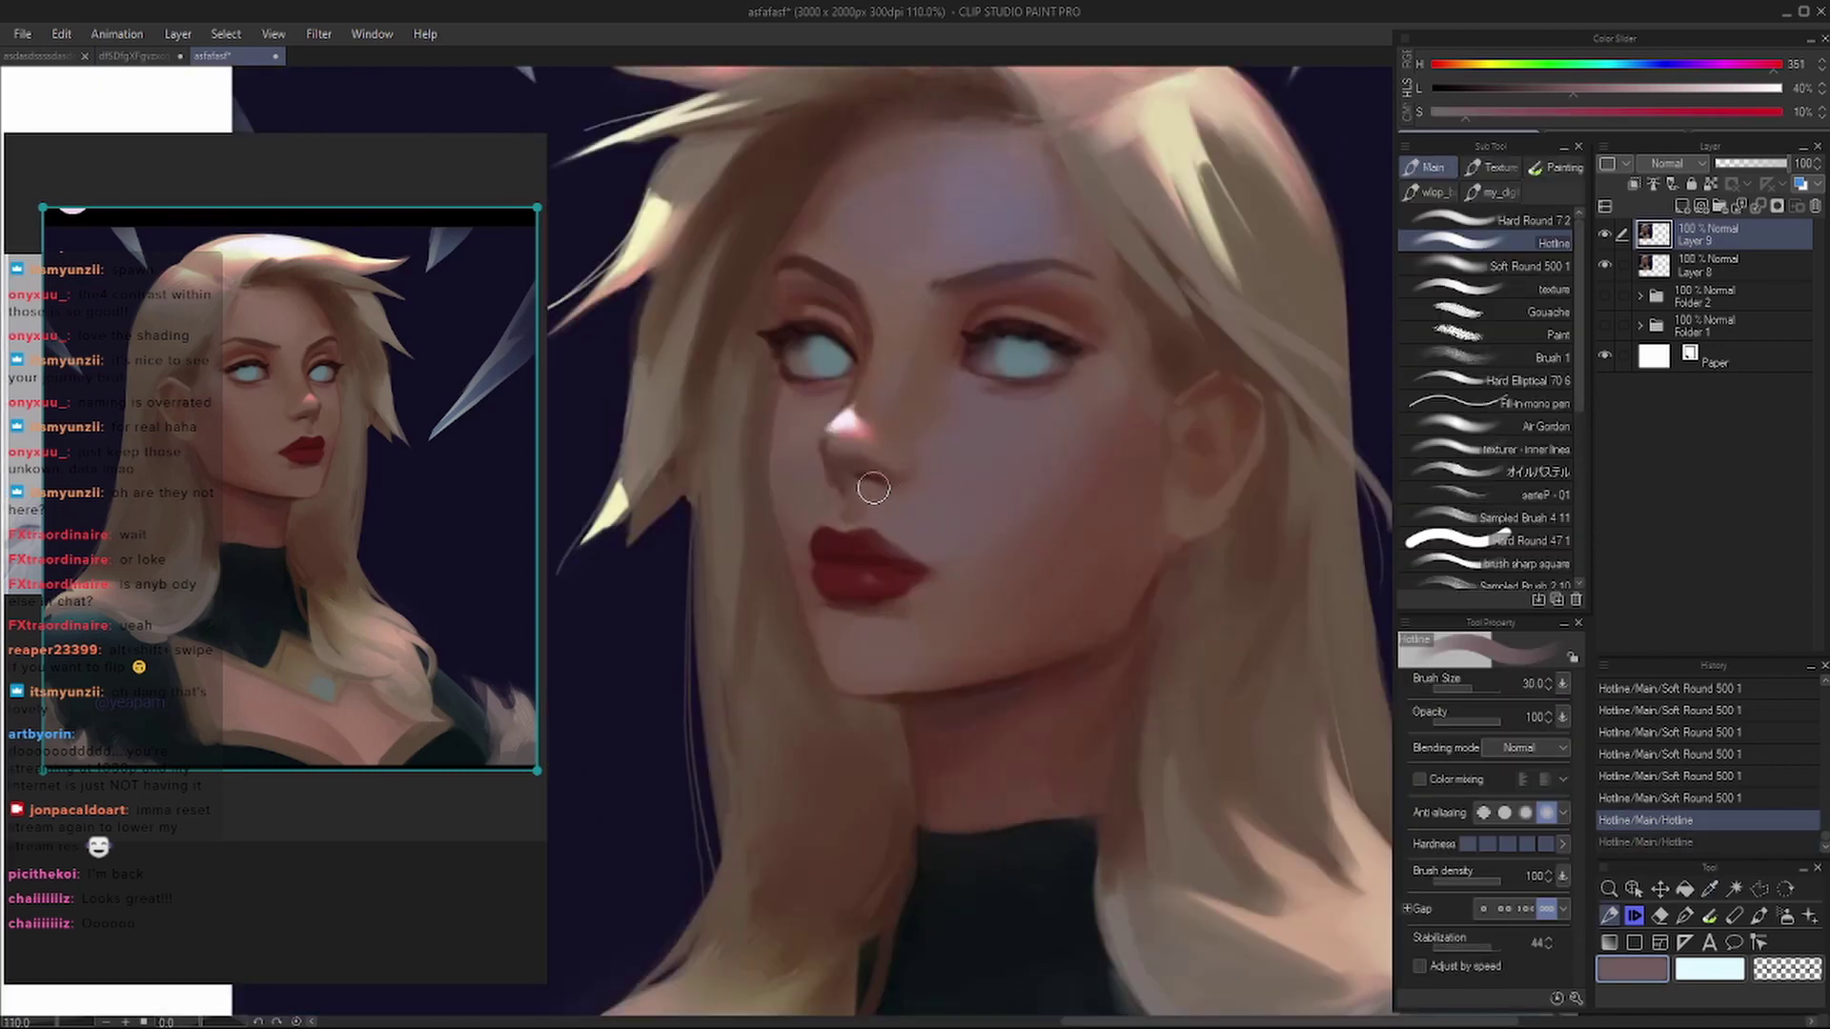
left_click(878, 500)
key("bracketright")
key("bracketright")
scroll(927, 485, "down", 2)
left_click_drag(1114, 433, 939, 405)
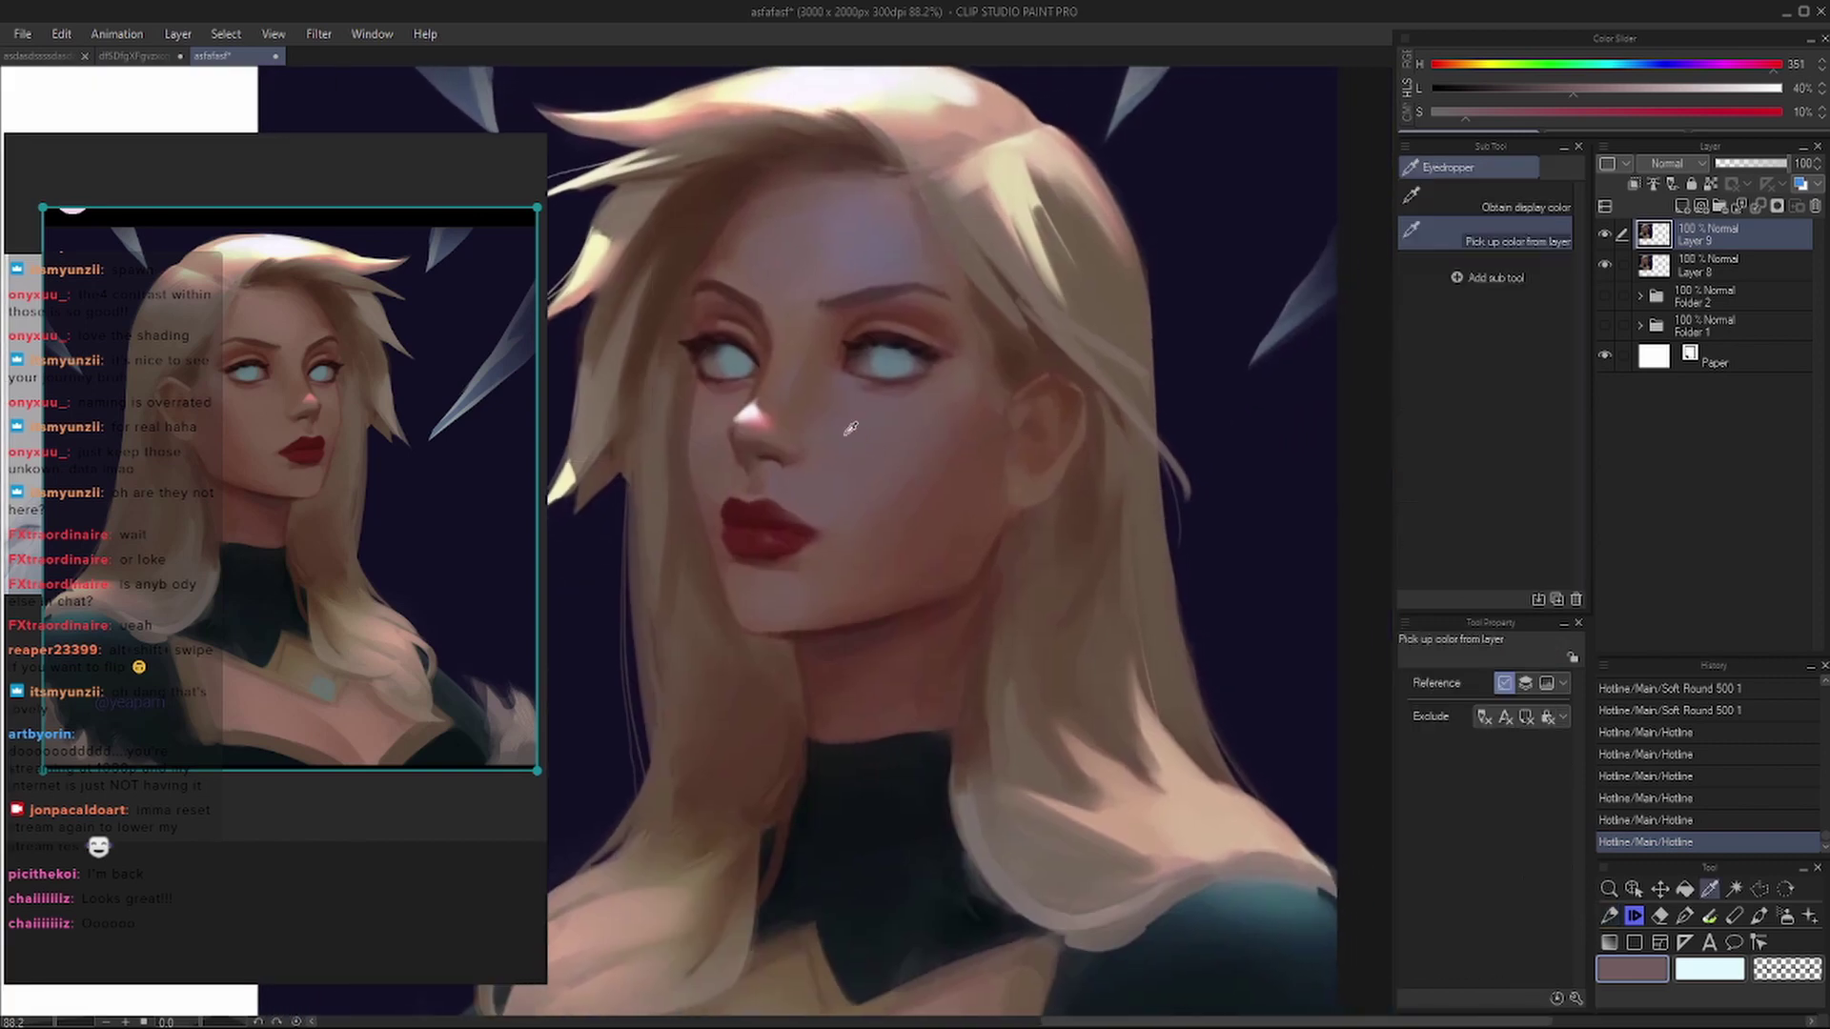
left_click_drag(797, 411, 983, 383)
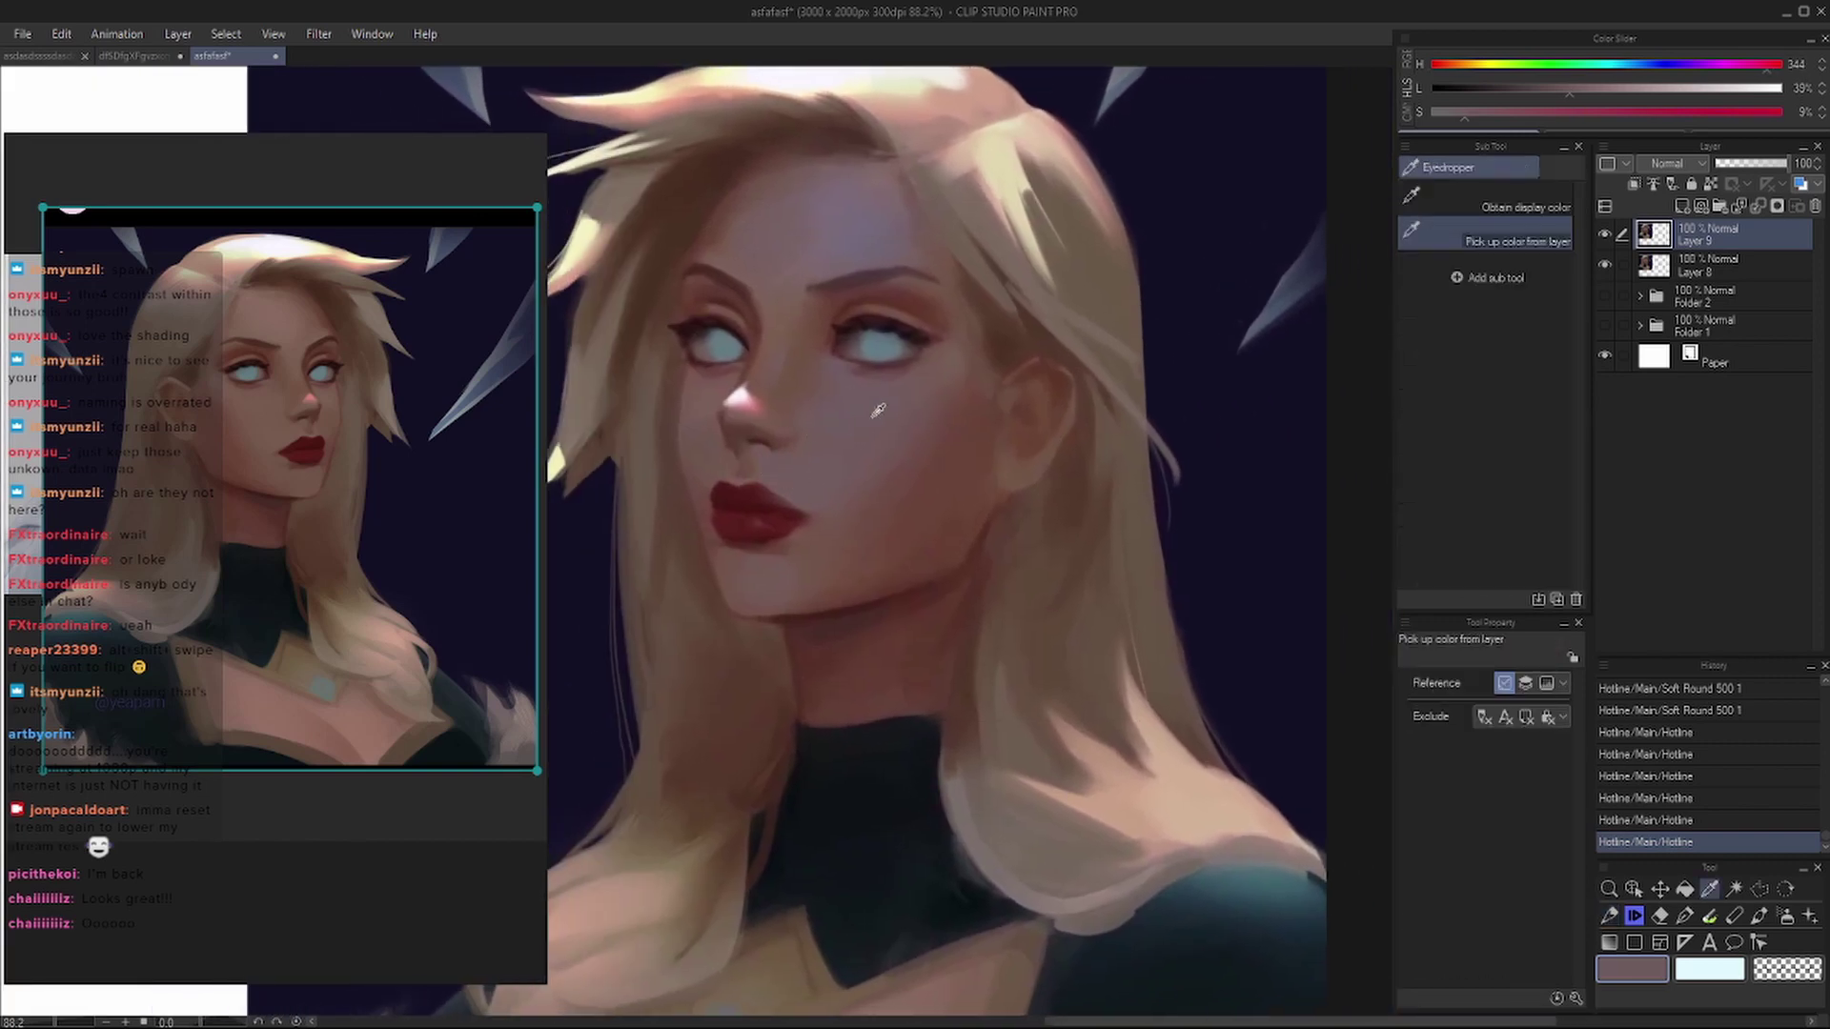
- Try a sampled dark navy stroke with the Hotline brush at size 50, and undo it
left_click(763, 550, "alt")
left_click_drag(763, 550, 753, 696)
key("ctrl+z")
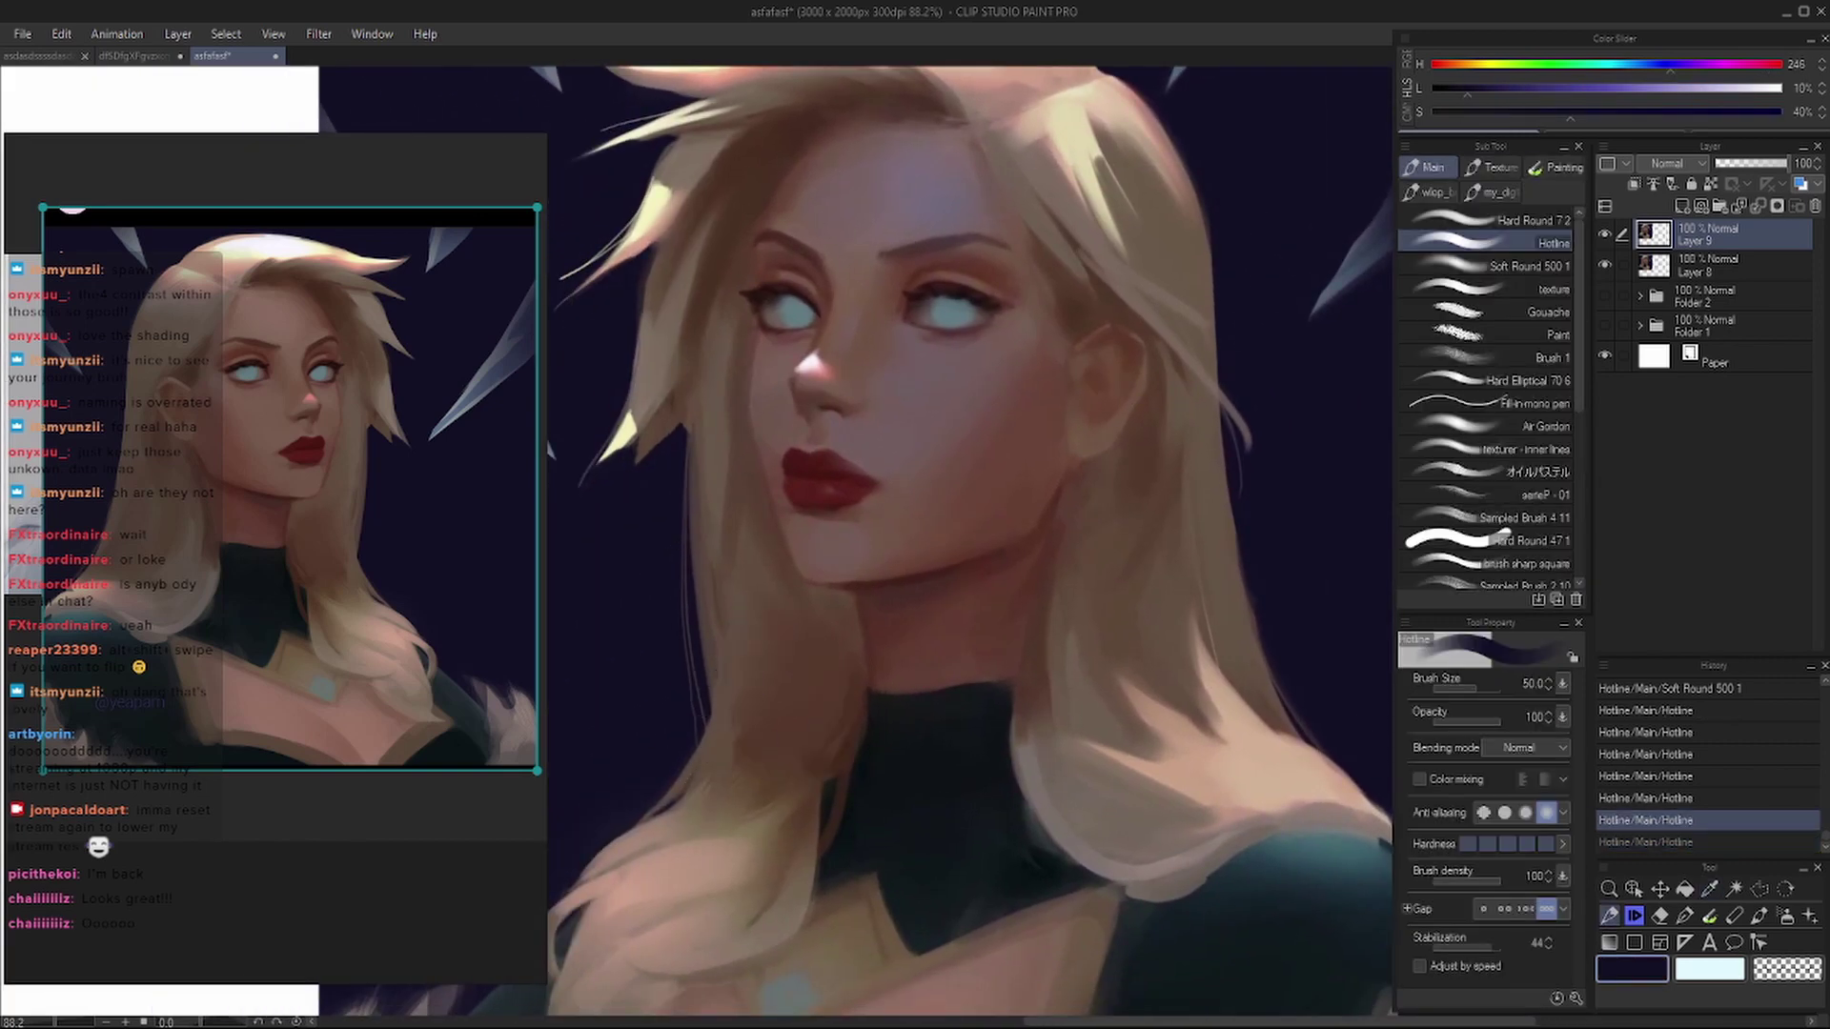
mouse_move(960, 371)
left_mouse_down()
mouse_move(1001, 371)
mouse_move(1083, 436)
mouse_move(985, 417)
left_mouse_up()
- Mix a bright blue with hue 207, luminosity 51 and saturation 69, and try a stroke on the hair above the ear, undoing it
key("i")
key("alt")
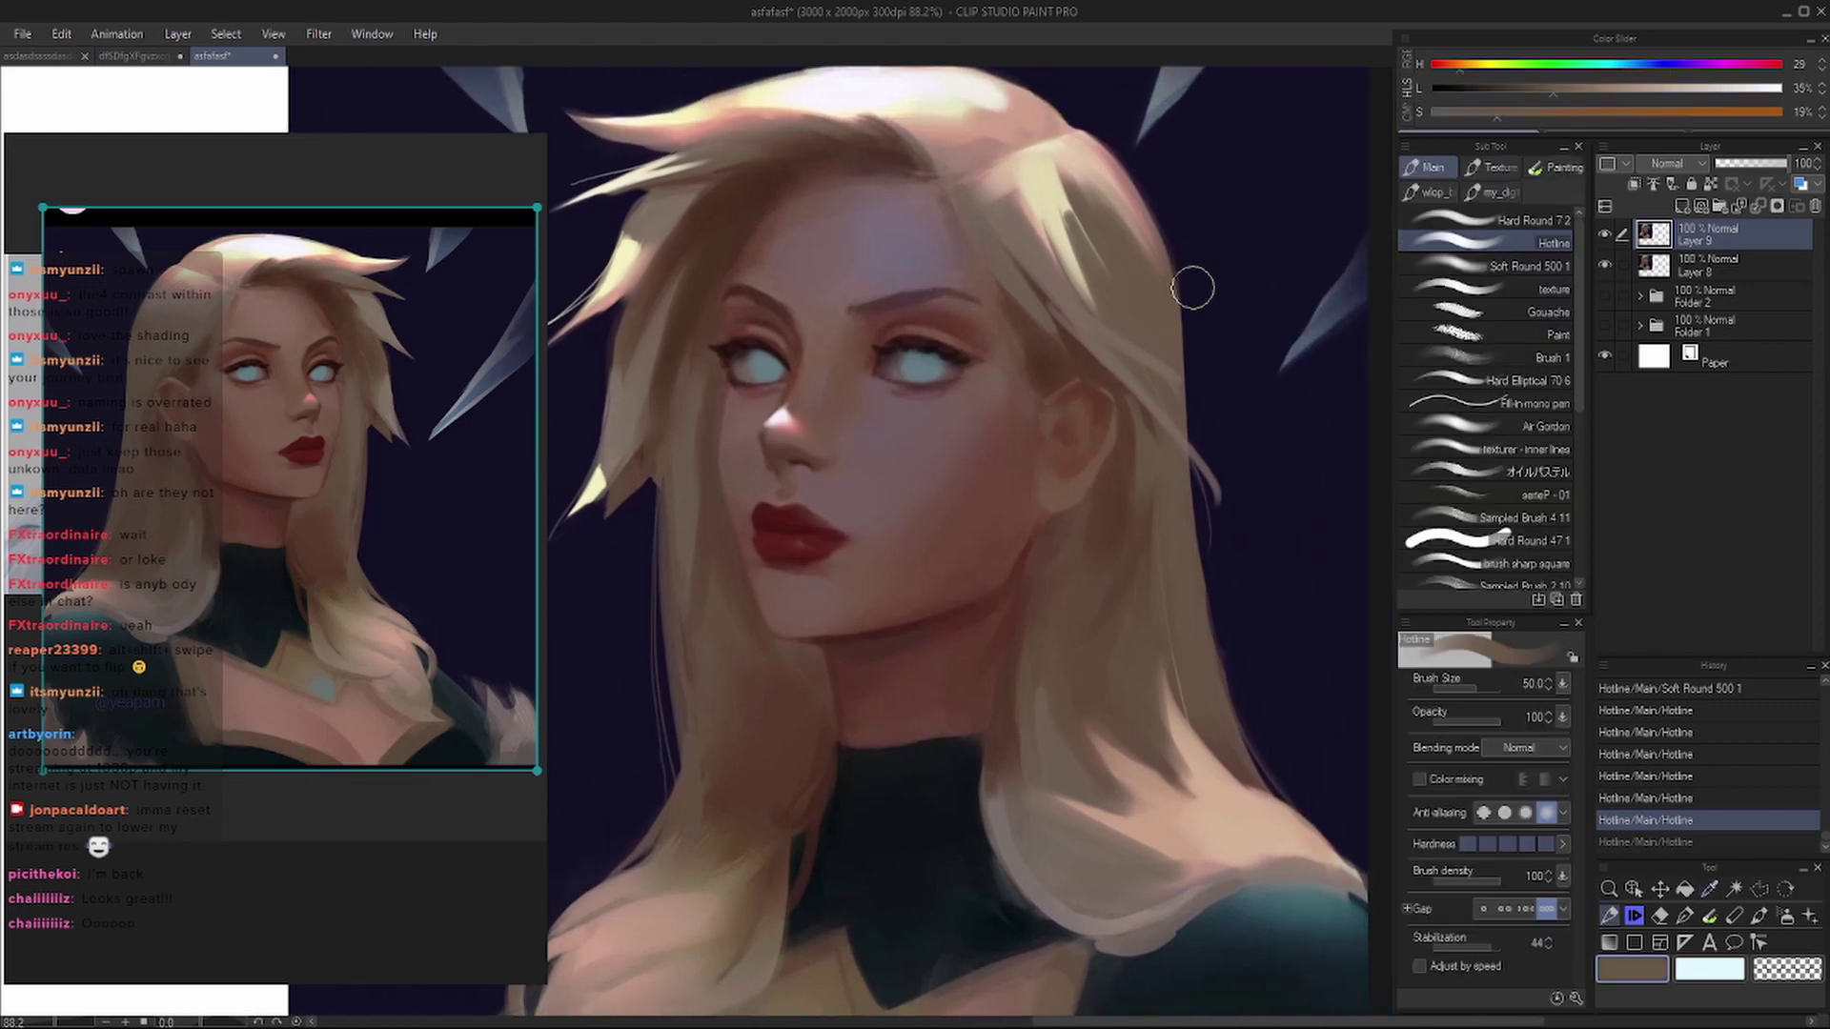
key("alt")
left_click_drag(1654, 67, 1634, 67)
left_click(1610, 88)
left_click(1674, 111)
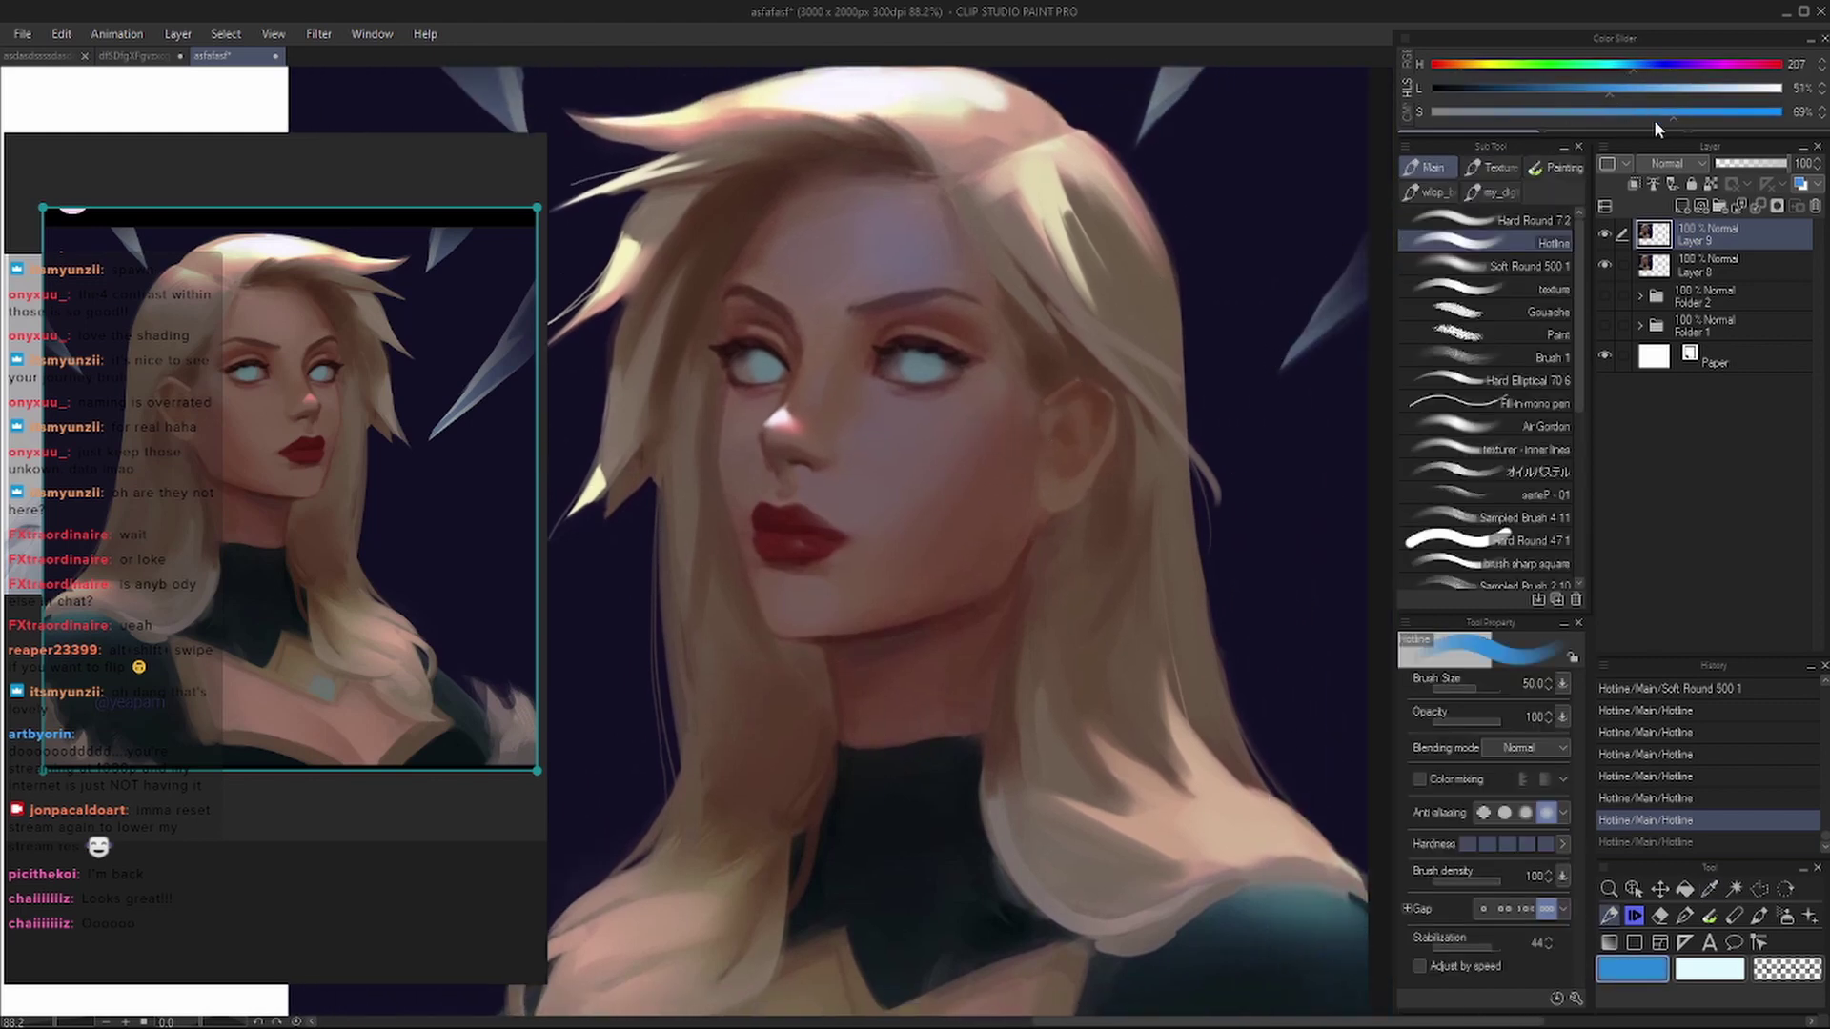
key("bracketleft")
left_click_drag(1063, 307, 1143, 390)
key("ctrl+z")
- Paint a blue strand on the hair above the ear and blend it with a sampled blue-grey using the Hotline brush at size 17.5
key("bracketleft")
key("bracketleft")
key("bracketleft")
key("bracketright")
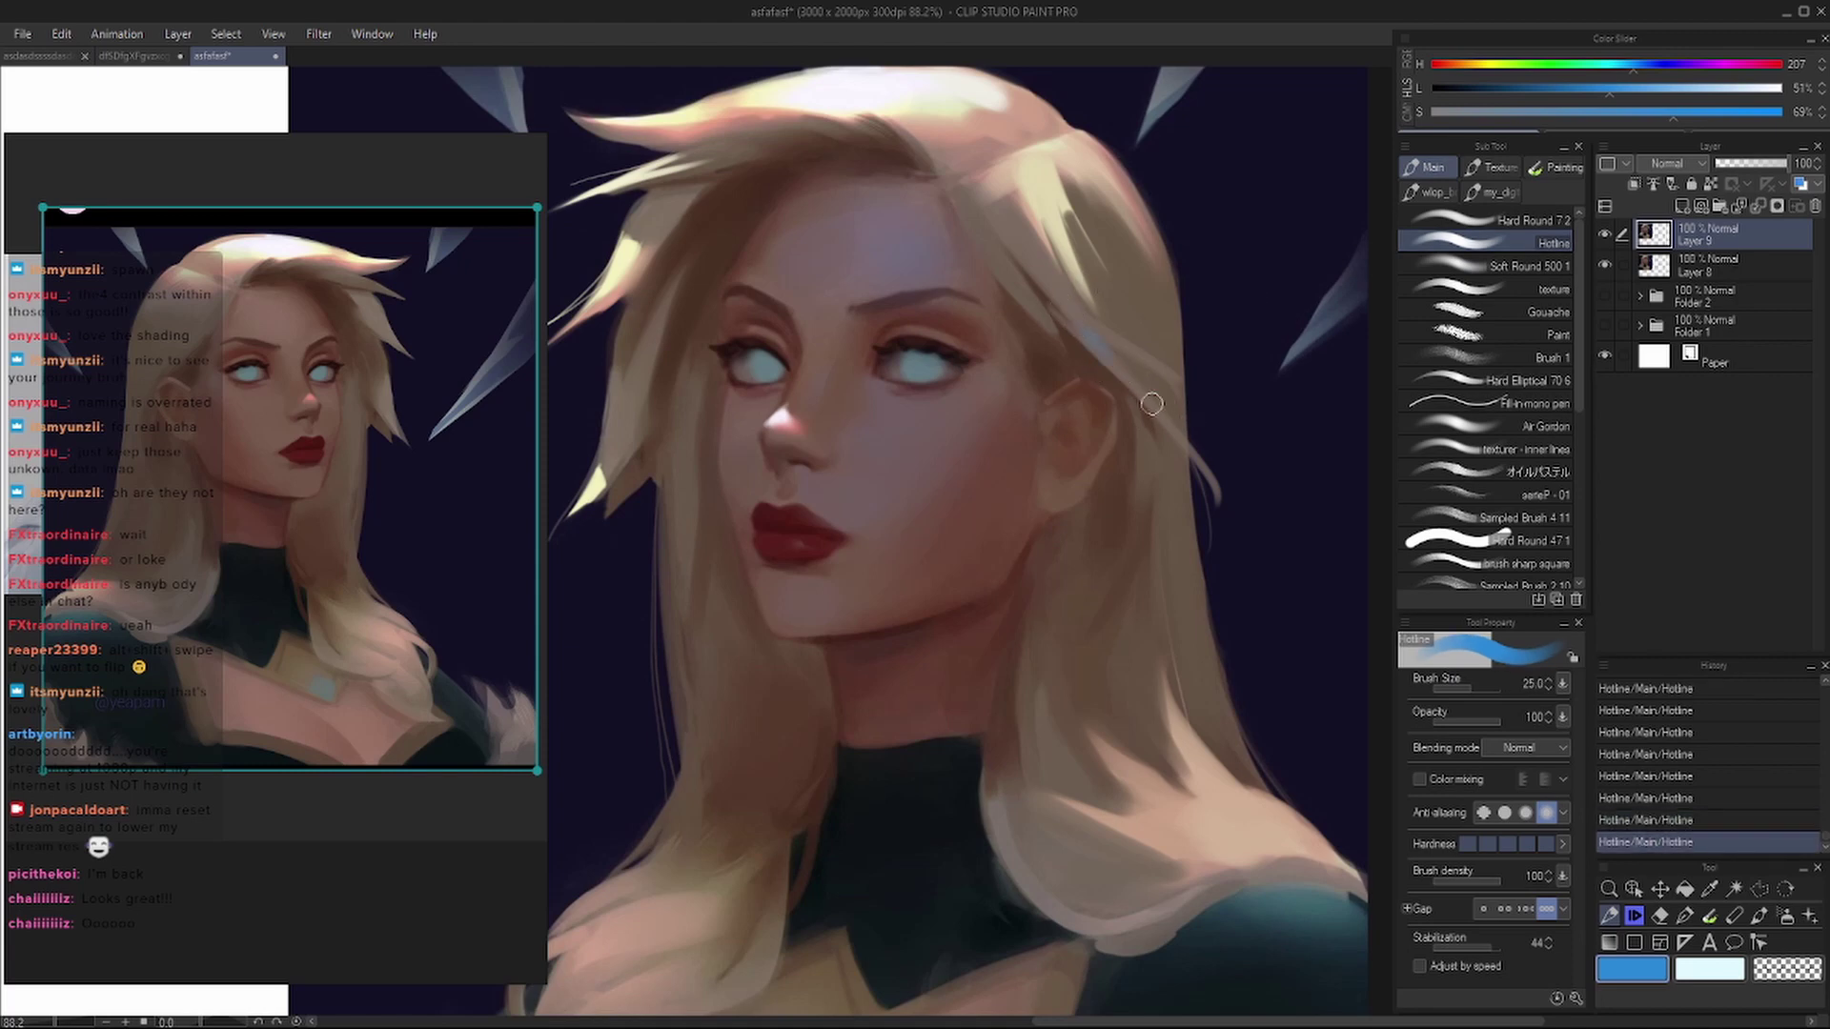
left_click(1126, 377, "alt")
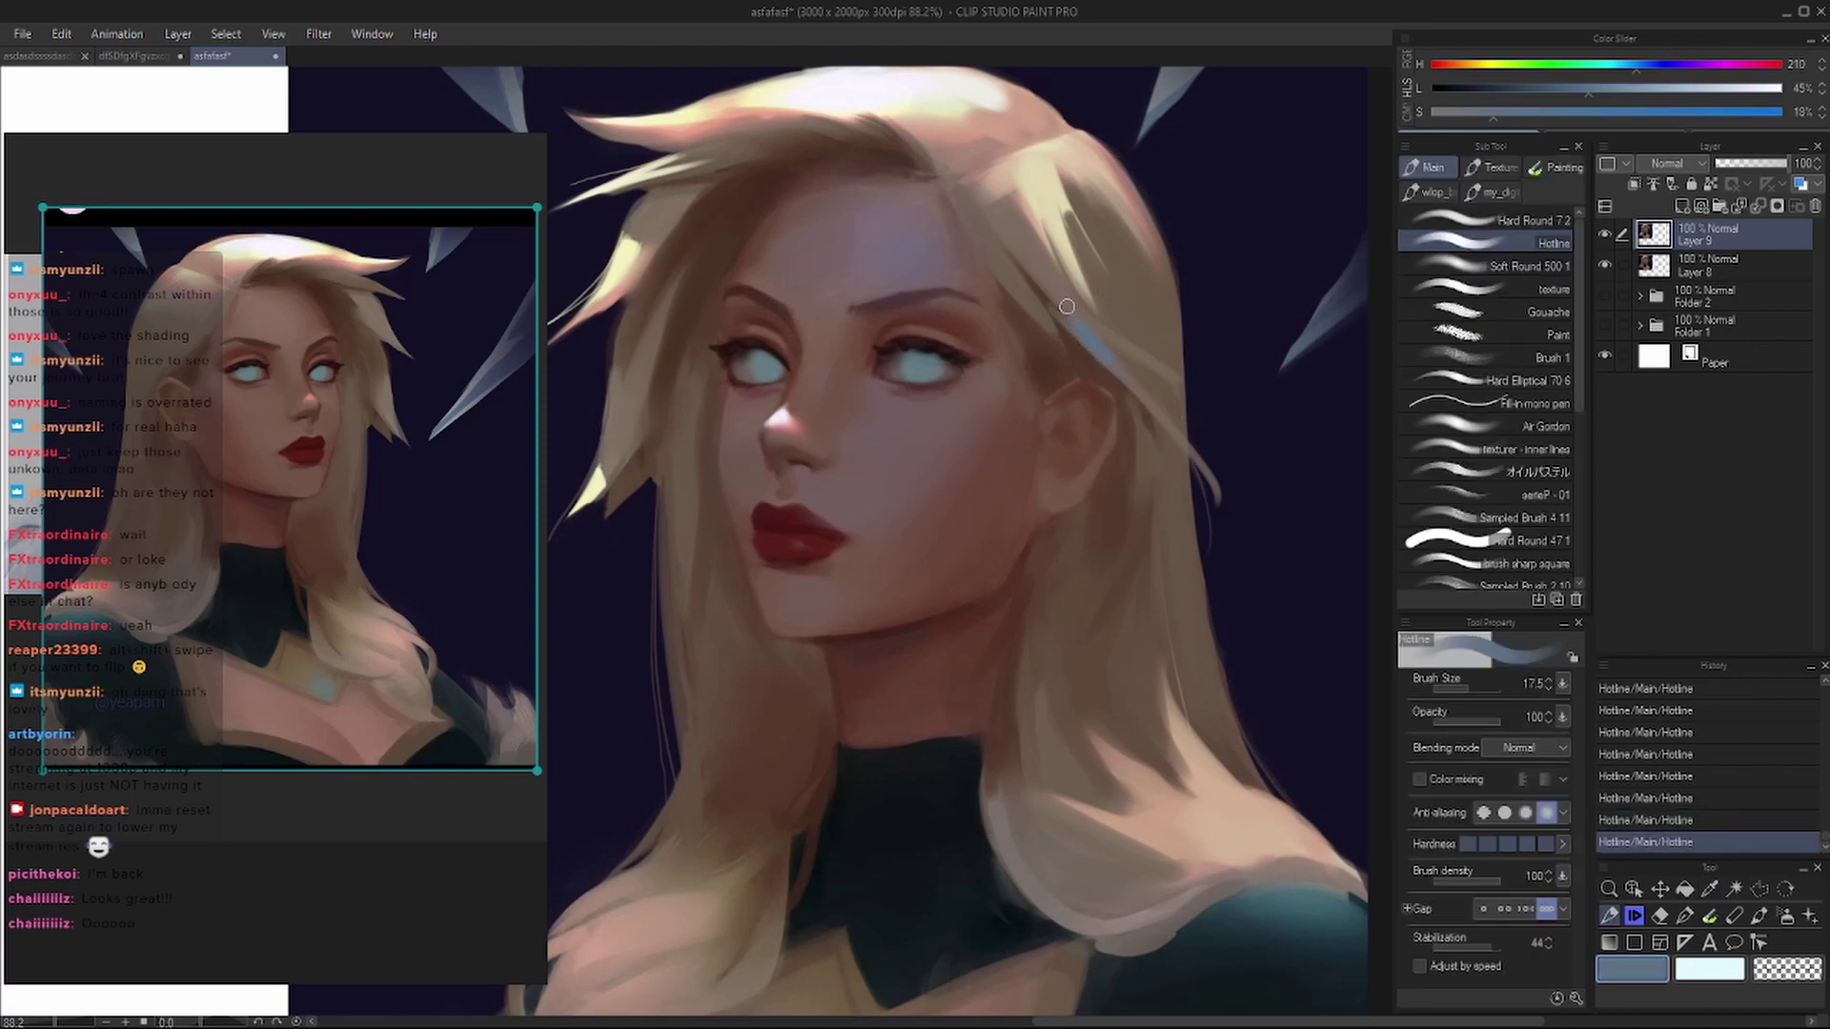
left_click_drag(1066, 306, 1094, 327)
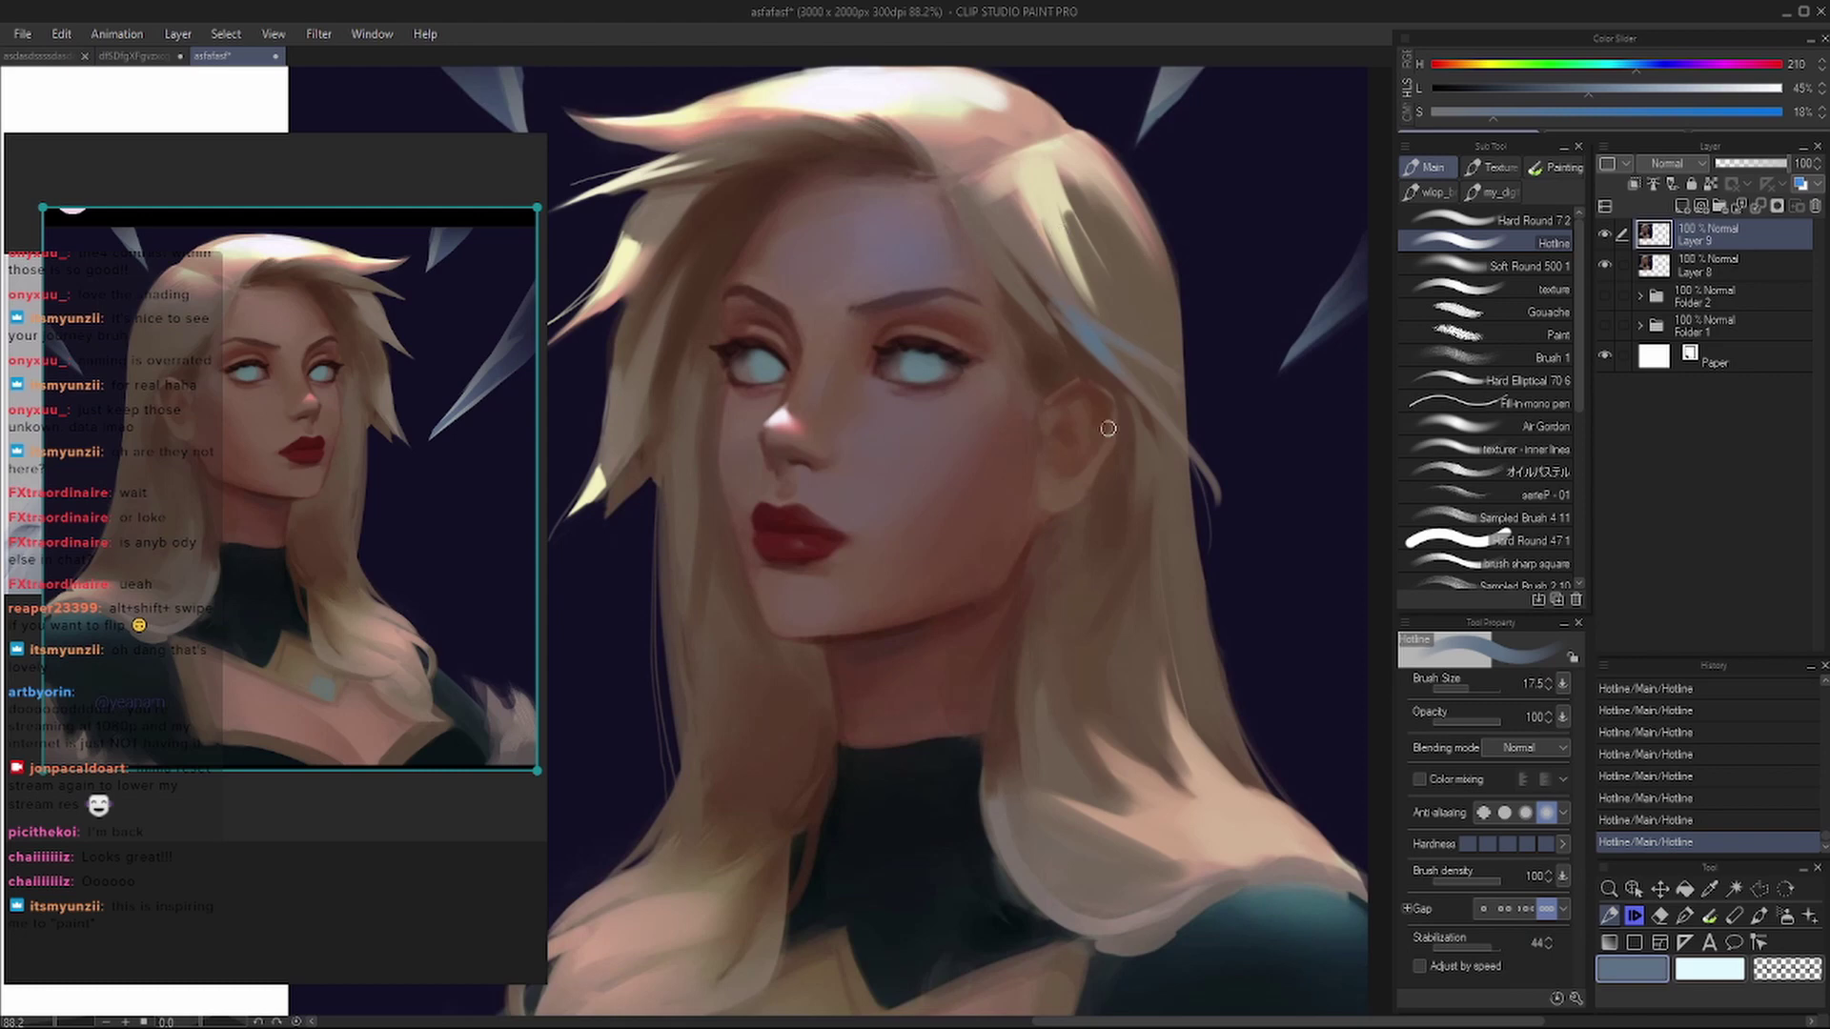
- Mirror the view, try a thin blue-grey strand near the ear with the Hotline brush at size 8, and undo it
left_click_drag(1112, 409, 1029, 457)
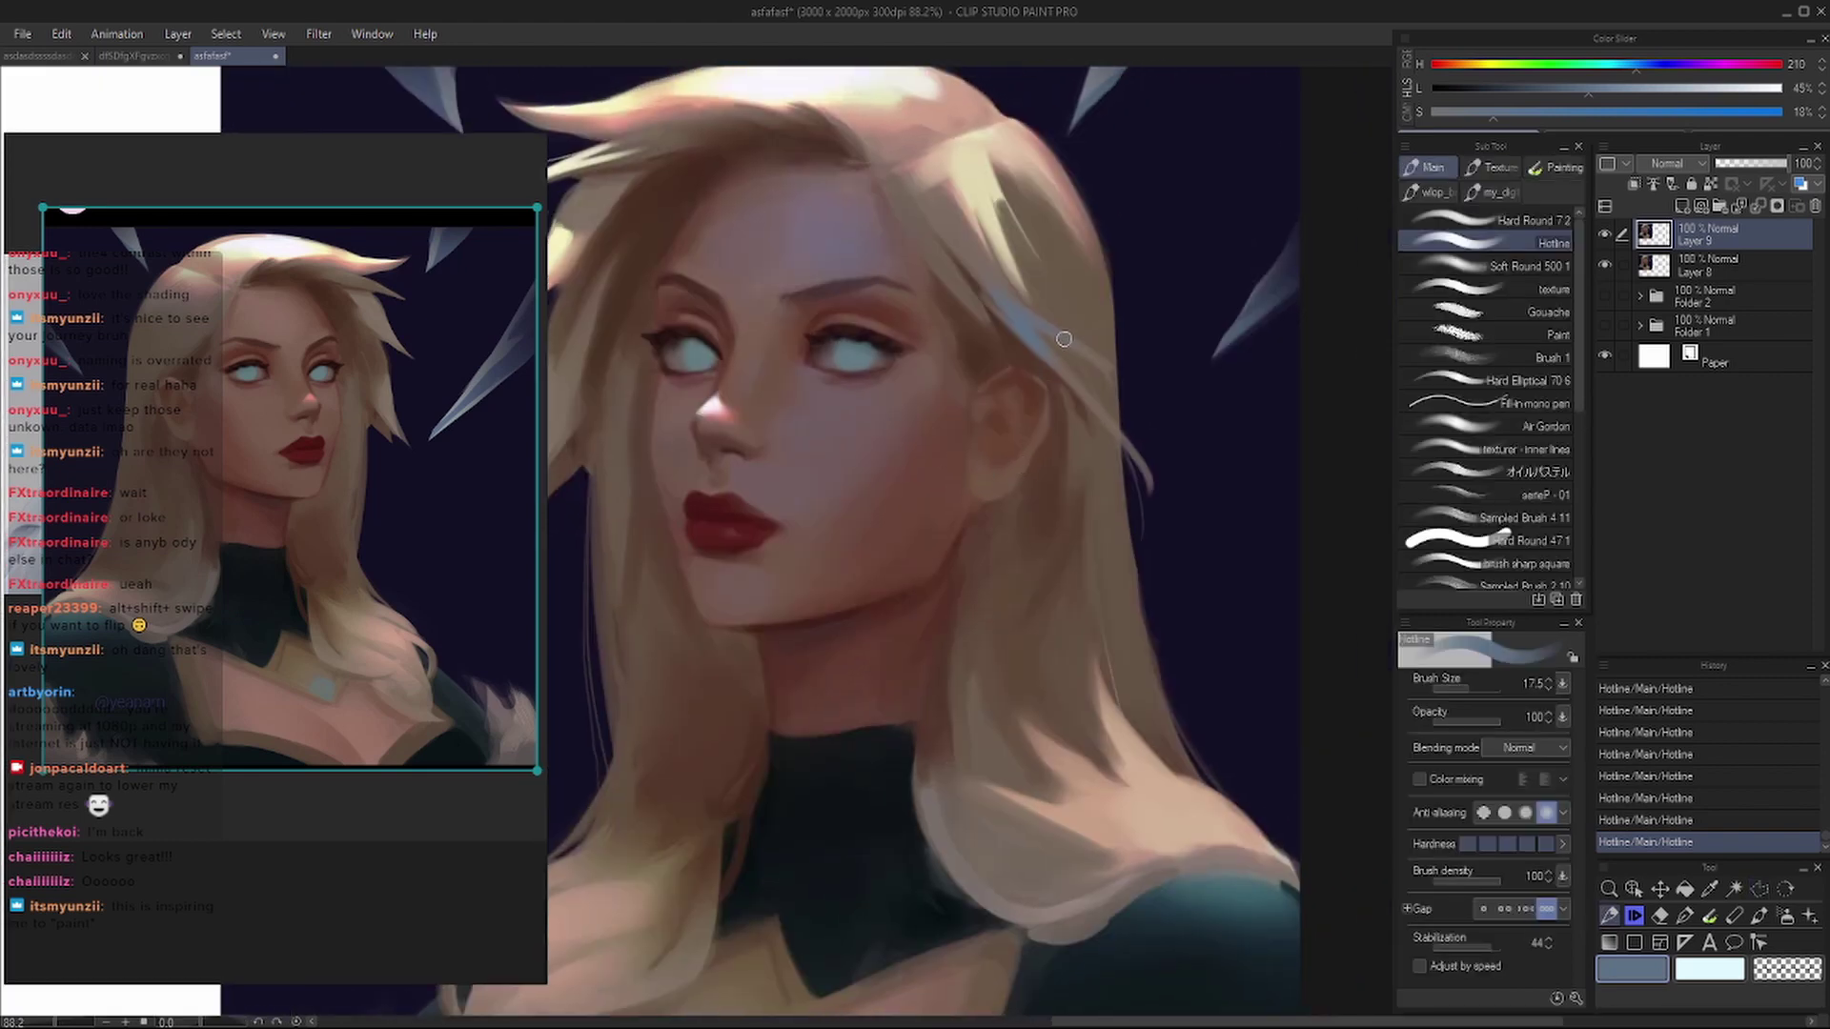
key("h")
key("bracketleft")
key("bracketleft")
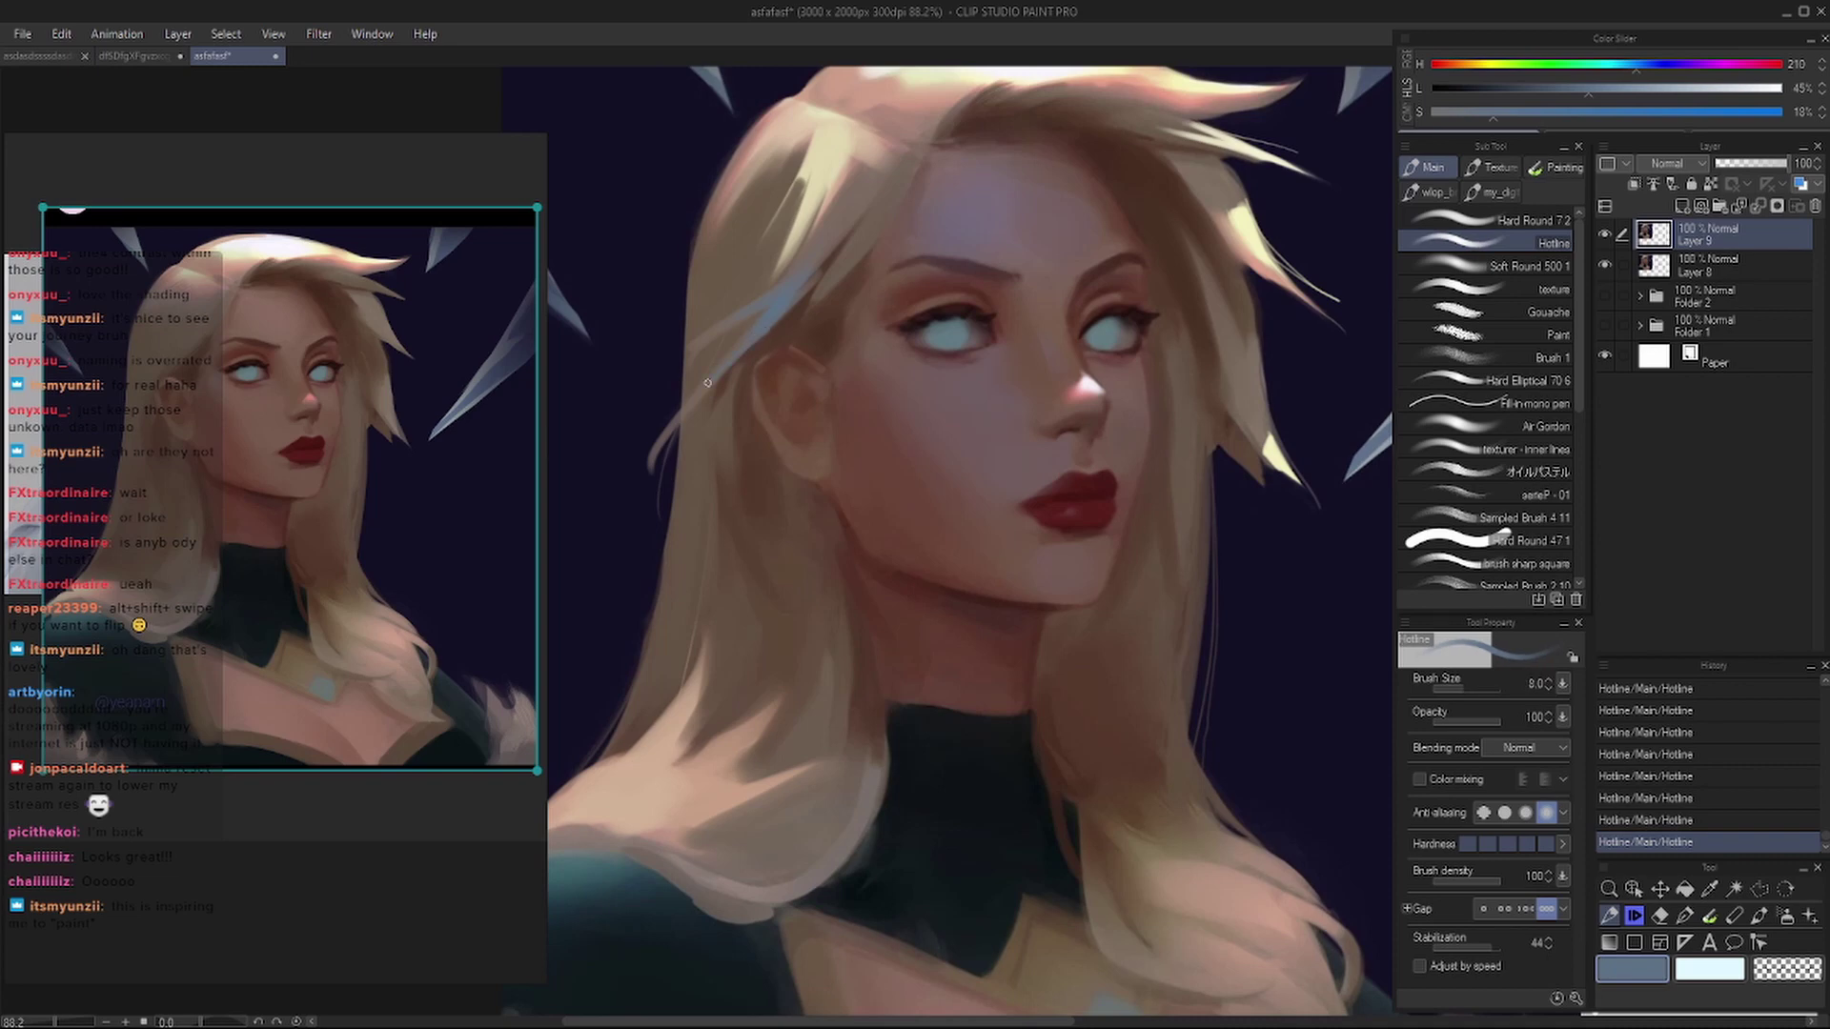
key("ctrl+z")
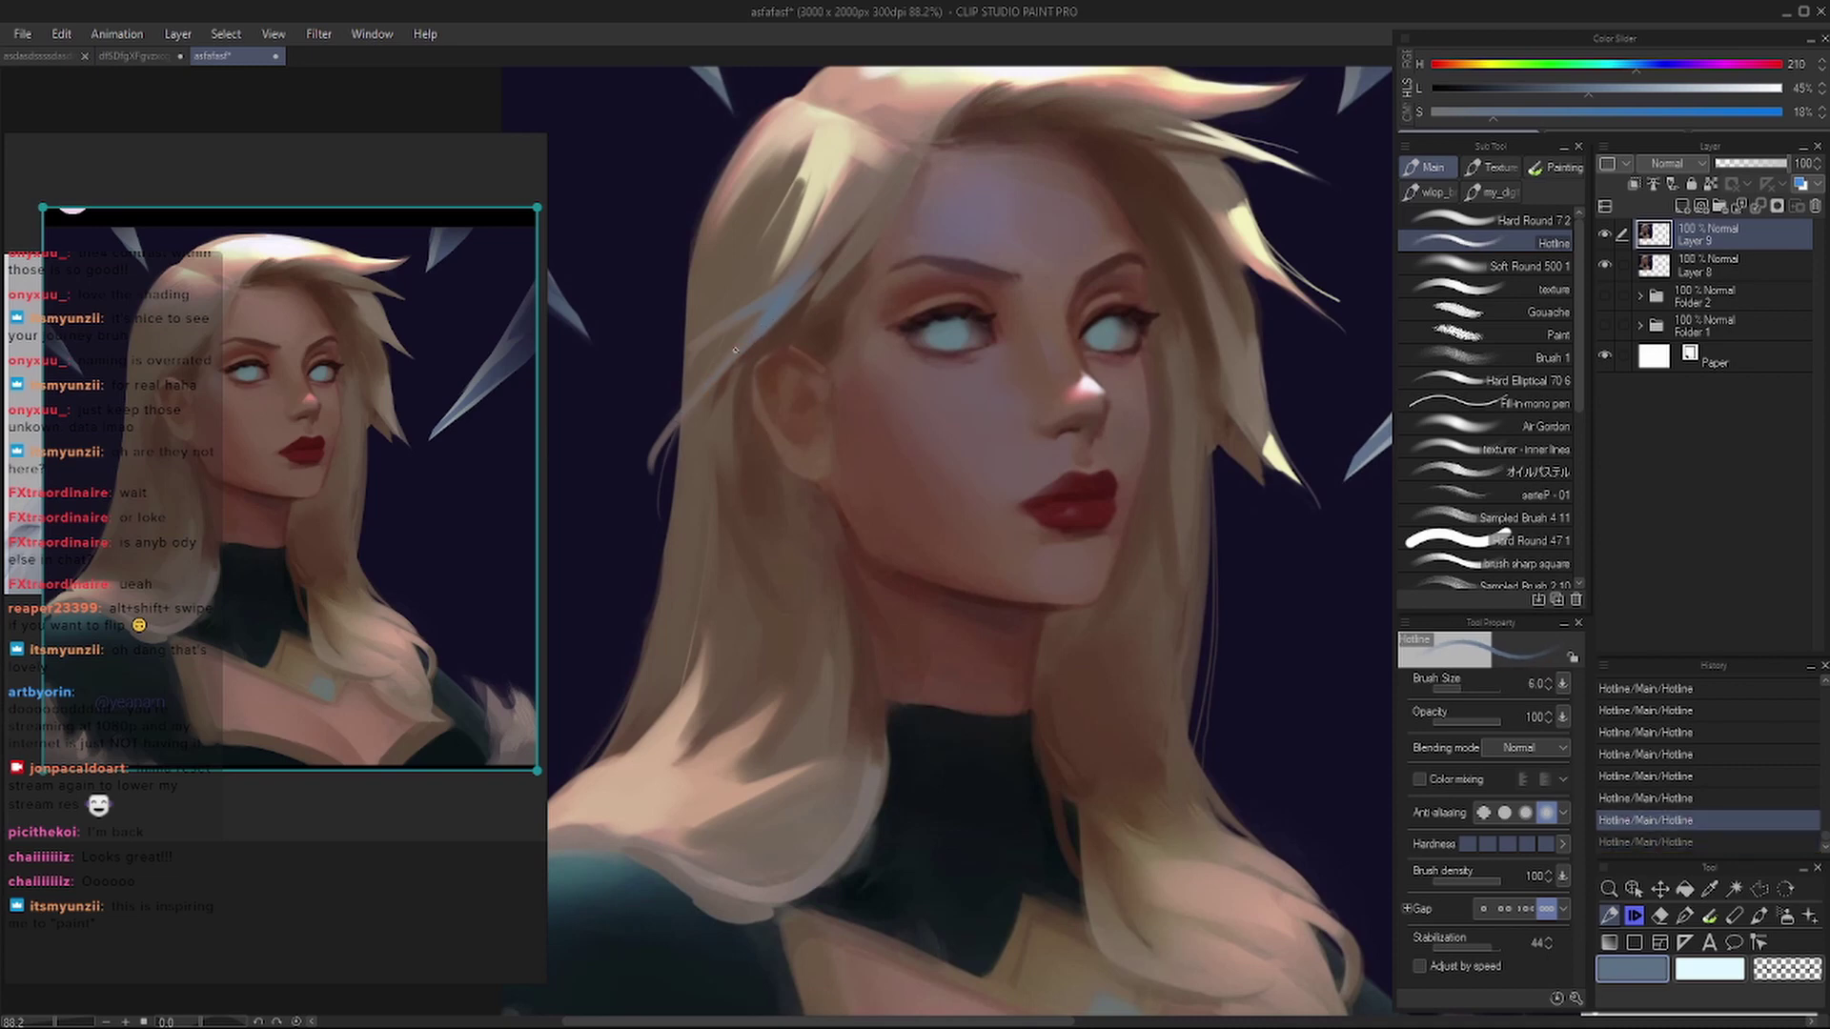
- Add a blue-grey patch to the long hair below the ear with the Hotline brush at size 40, comparing it through undo and redo
key("bracketright")
key("bracketright")
key("bracketright")
key("bracketright")
key("bracketright")
key("bracketright")
key("bracketright")
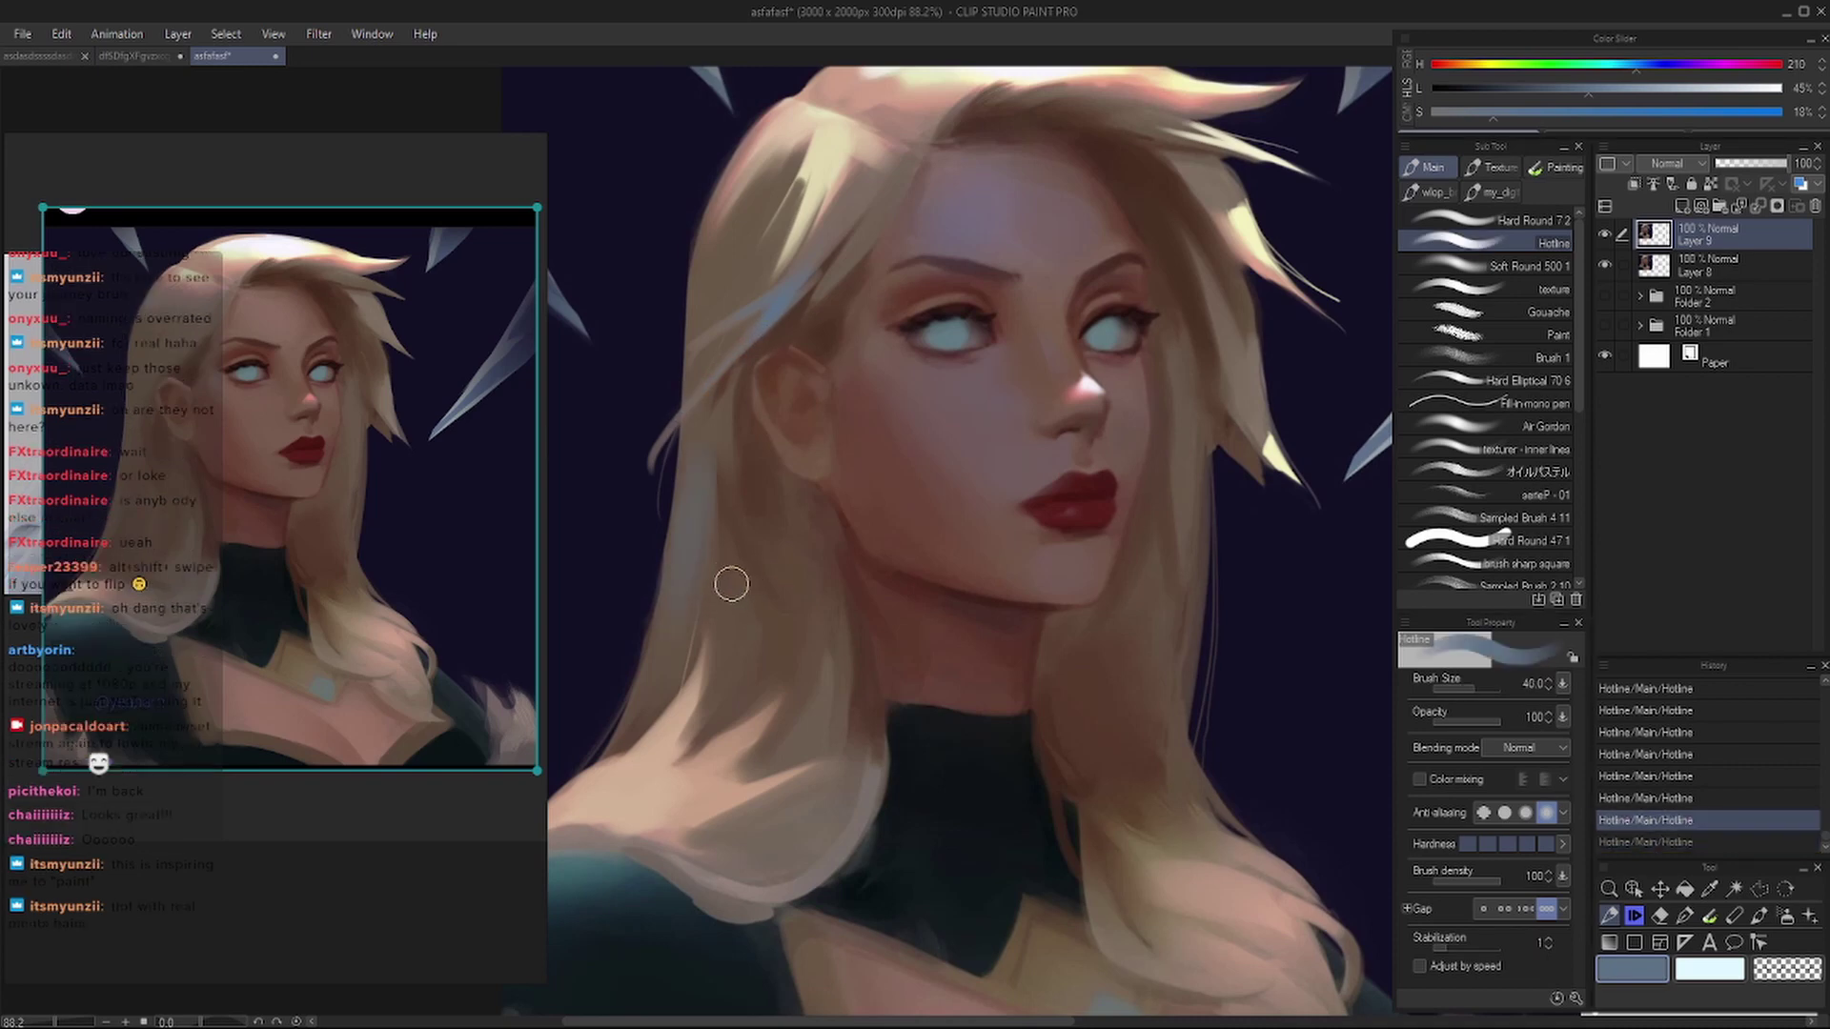
key("ctrl+z")
key("ctrl+y")
key("ctrl+y")
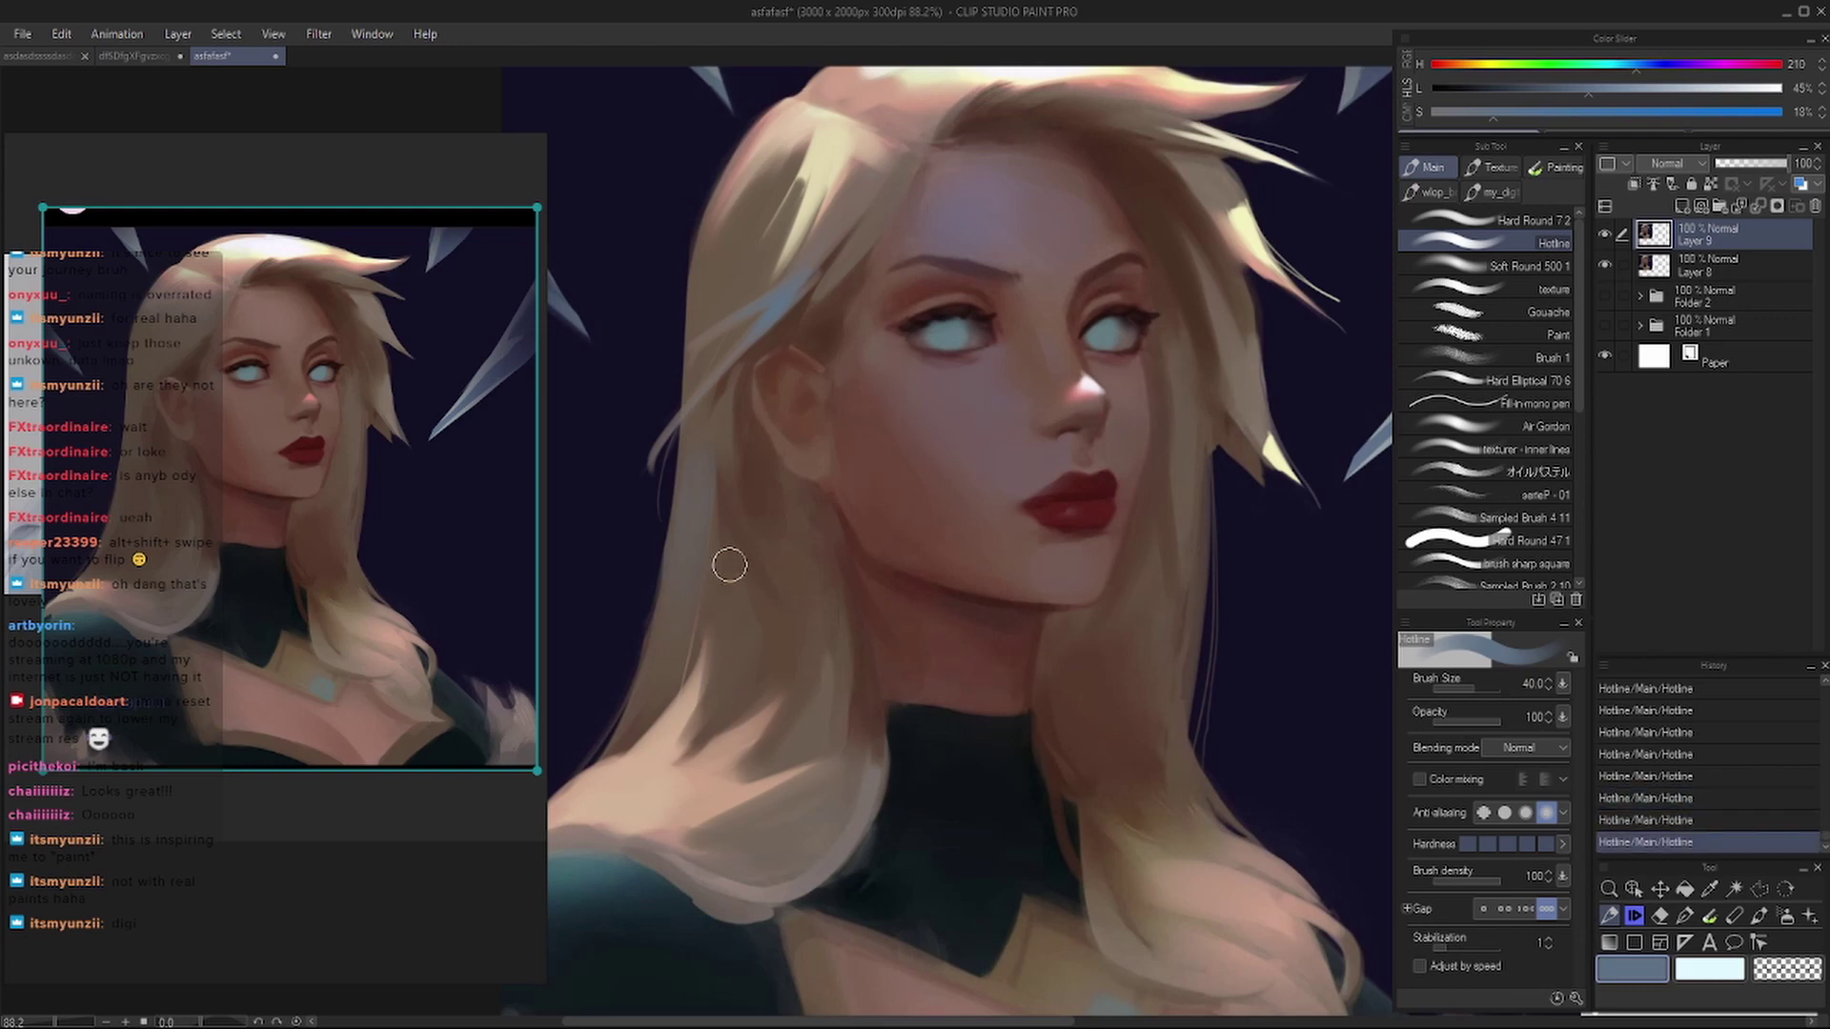
key("ctrl+z")
key("ctrl+y")
key("ctrl+z")
key("ctrl+y")
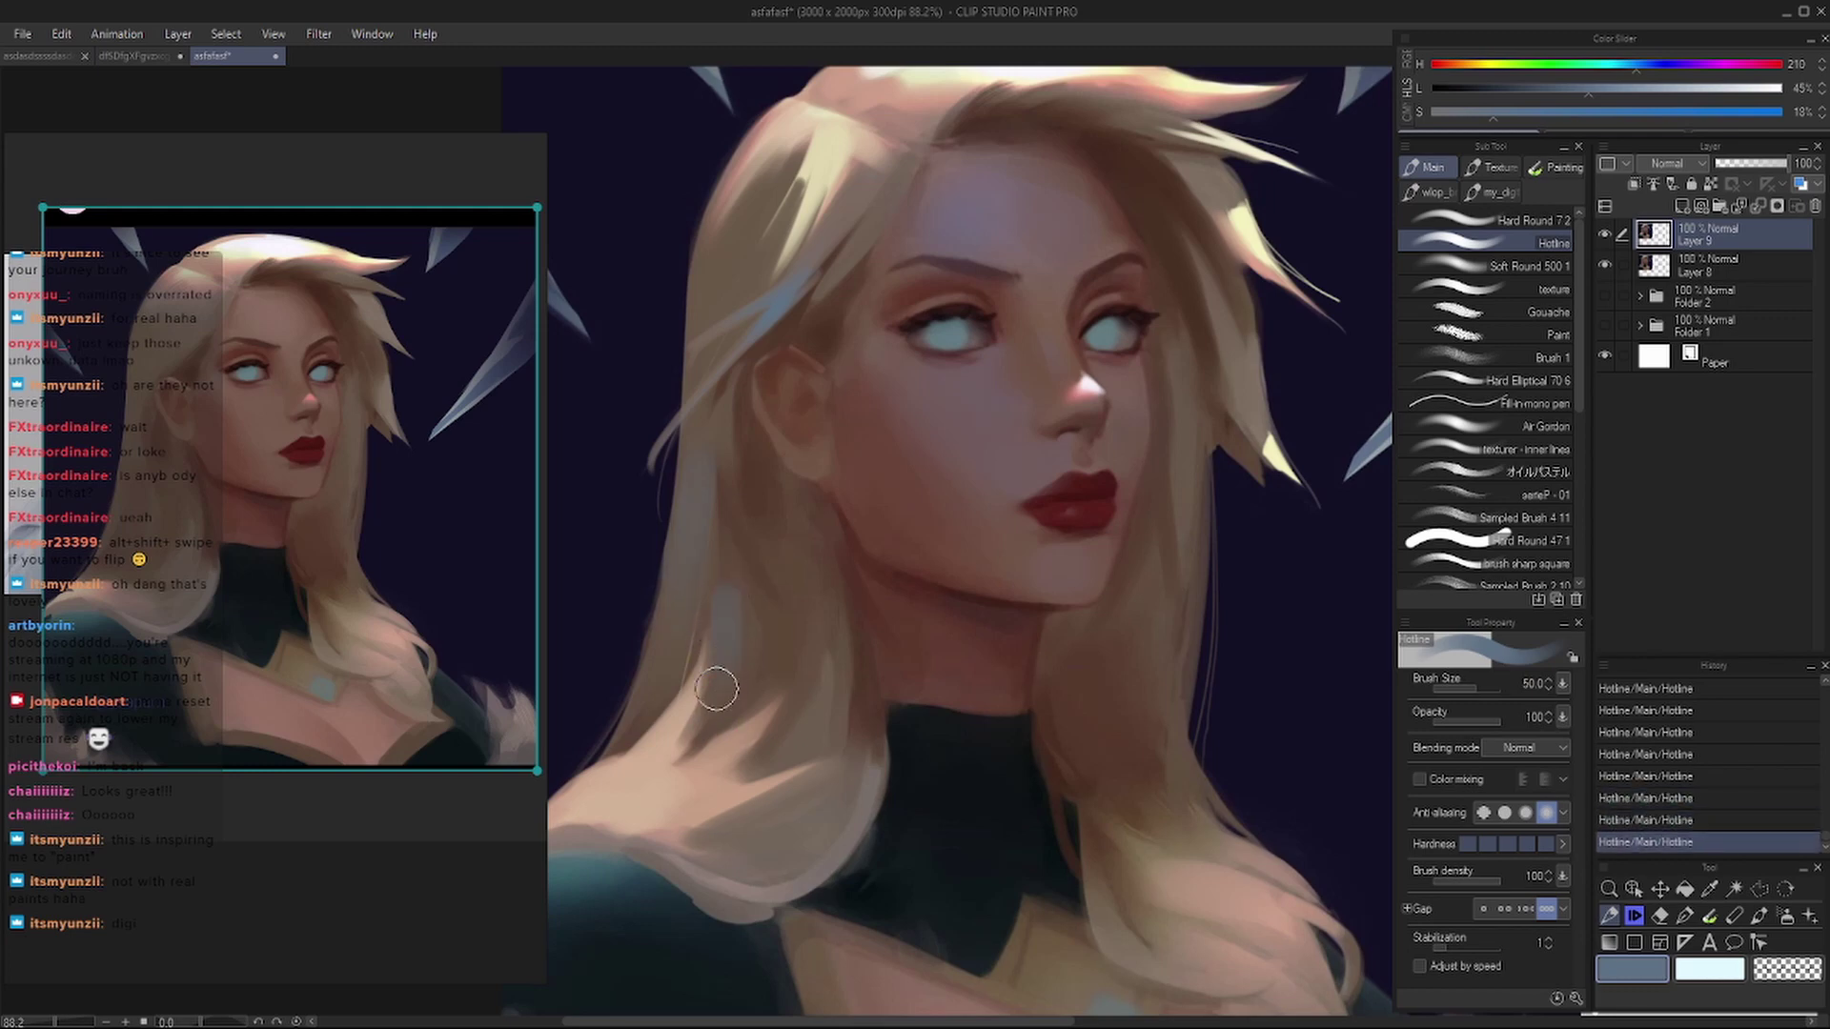
- Blend the blue-grey hair patch below the ear with sampled browns using the Hotline brush at size 60, toggling the strokes to compare
scroll(719, 626, "right", 5)
key("h")
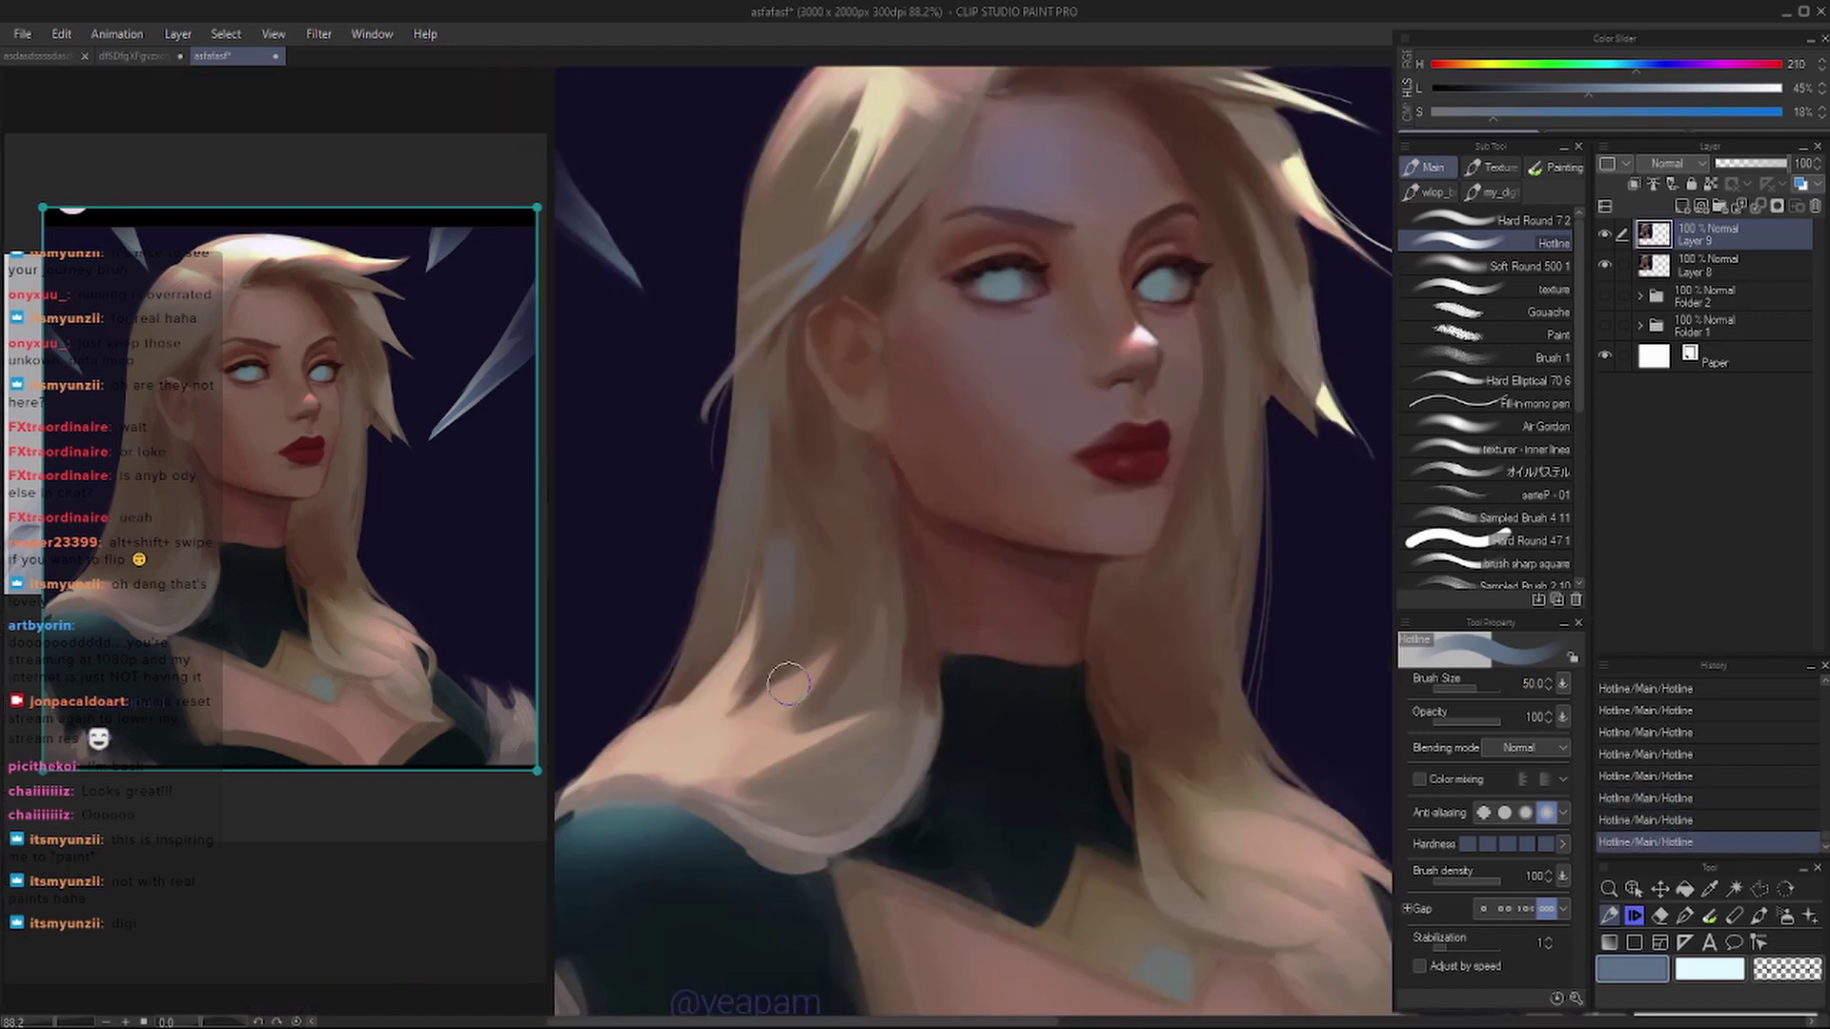
left_click(763, 558, "alt")
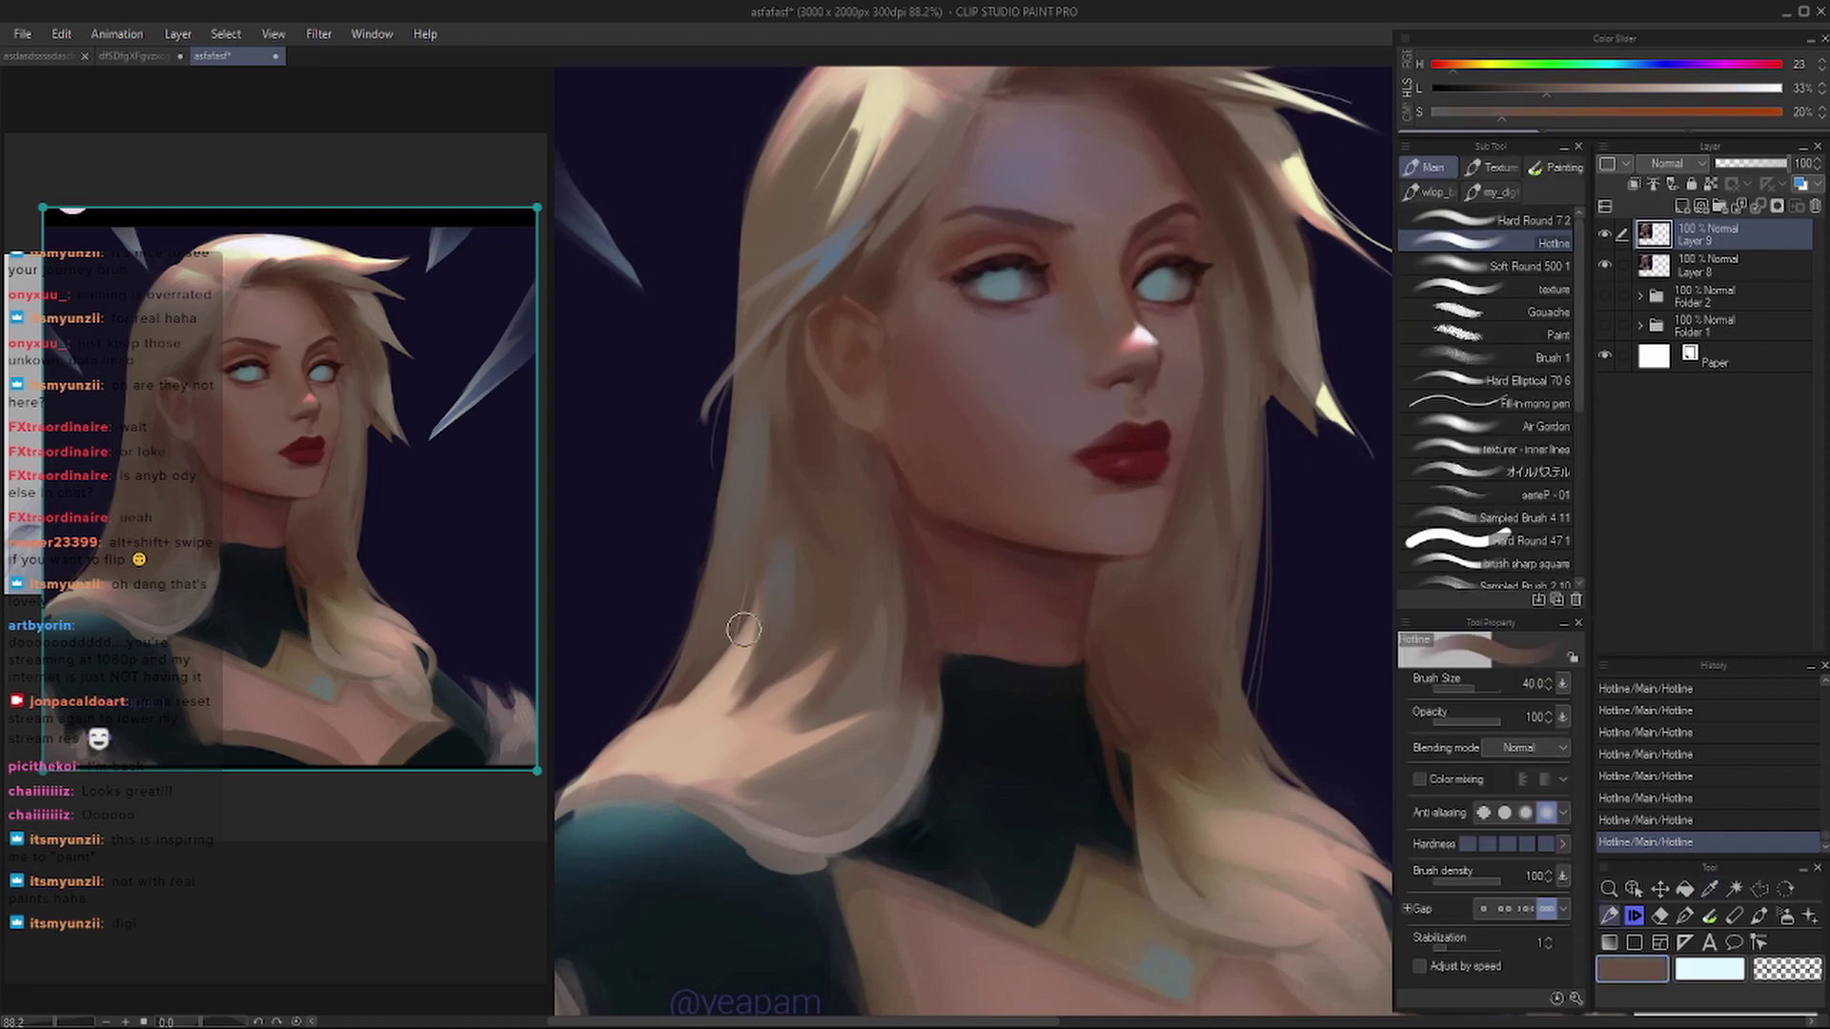
left_click(769, 526, "alt")
key("bracketright")
key("bracketright")
key("bracketright")
key("ctrl+z")
key("ctrl+z")
key("ctrl+y")
key("ctrl+y")
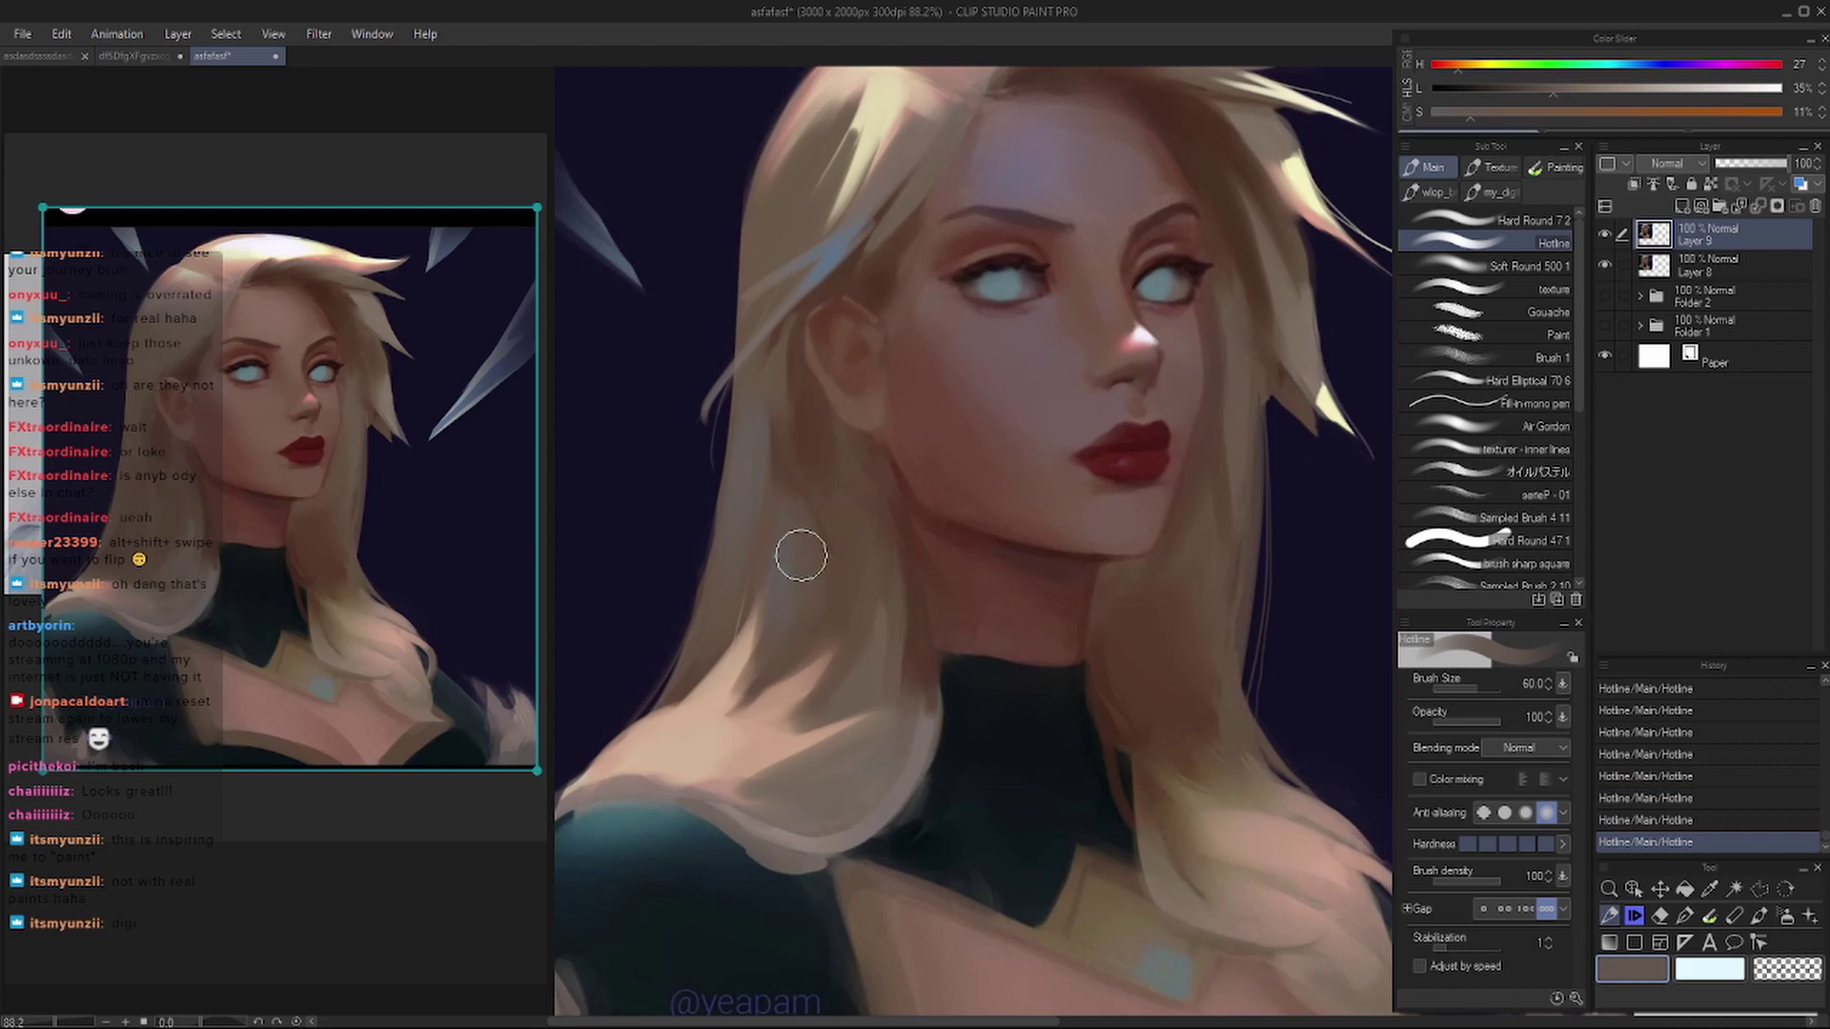
key("ctrl+z")
key("ctrl+z")
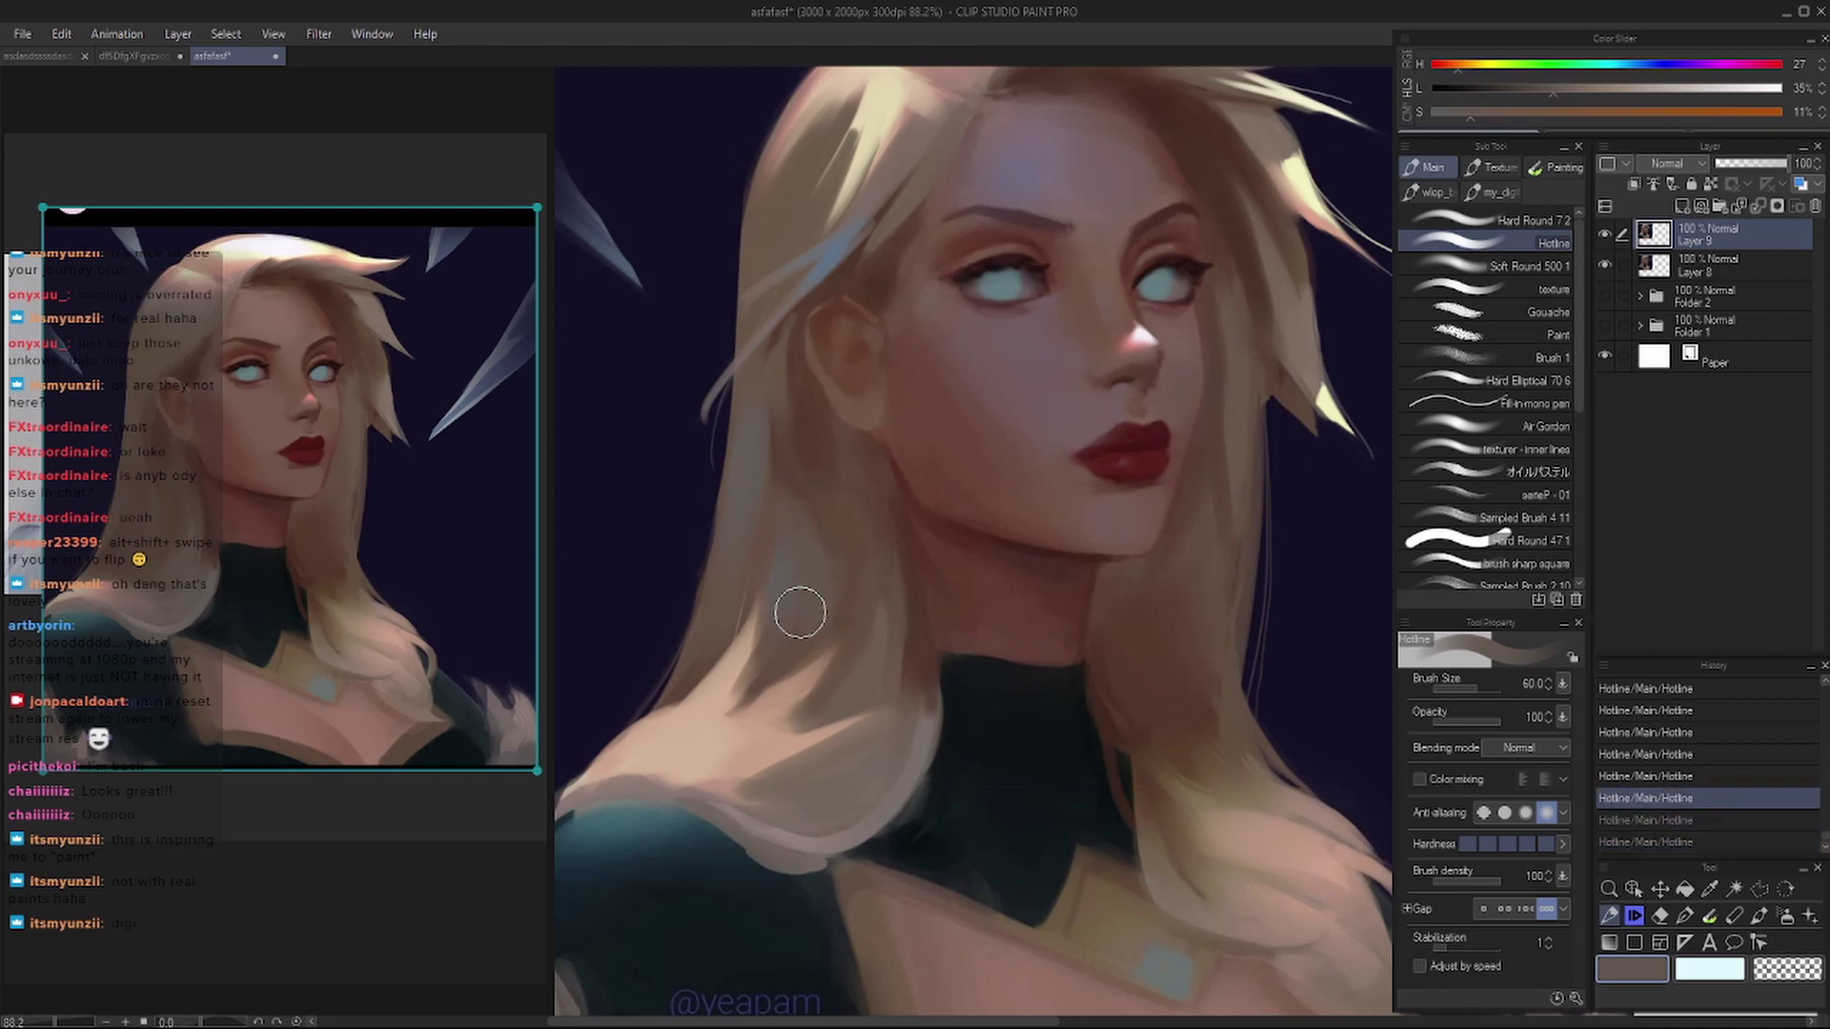
key("ctrl+y")
key("ctrl+y")
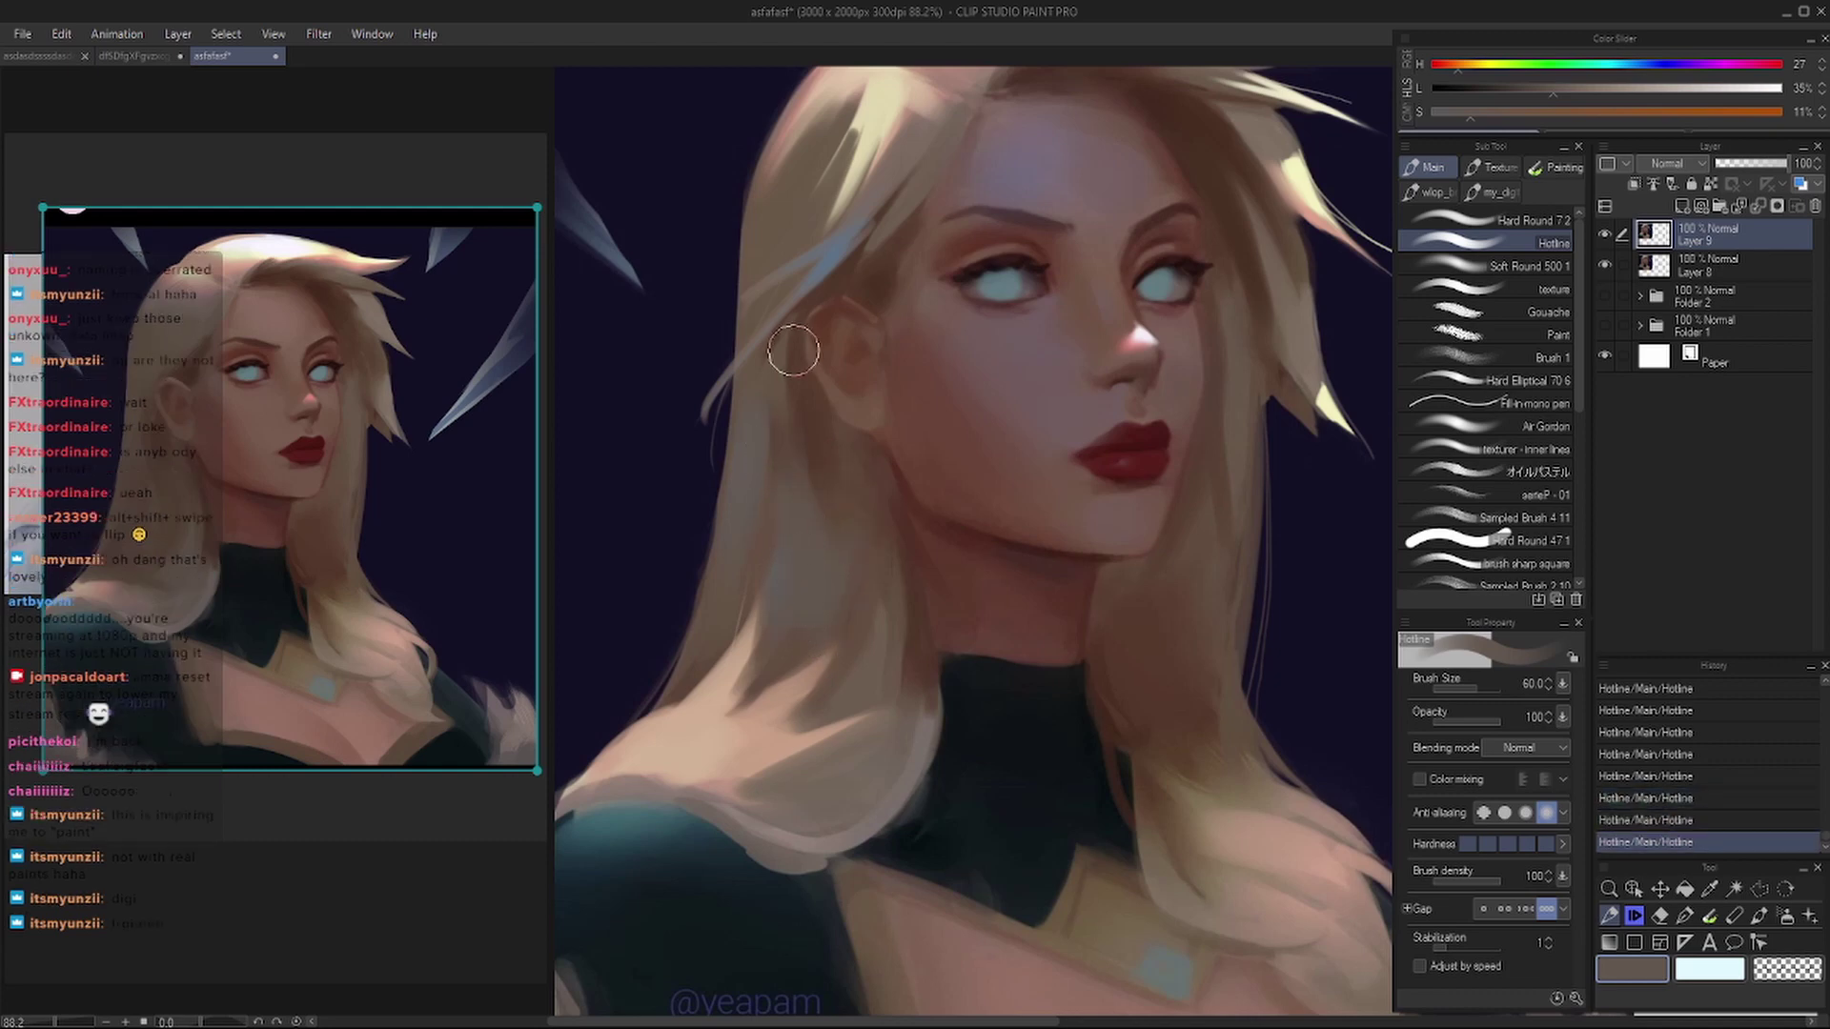
- Refine the outer edge of the long hair below the ear with sampled grey-browns using the Hotline brush at size 12.5
scroll(808, 492, "up", 2)
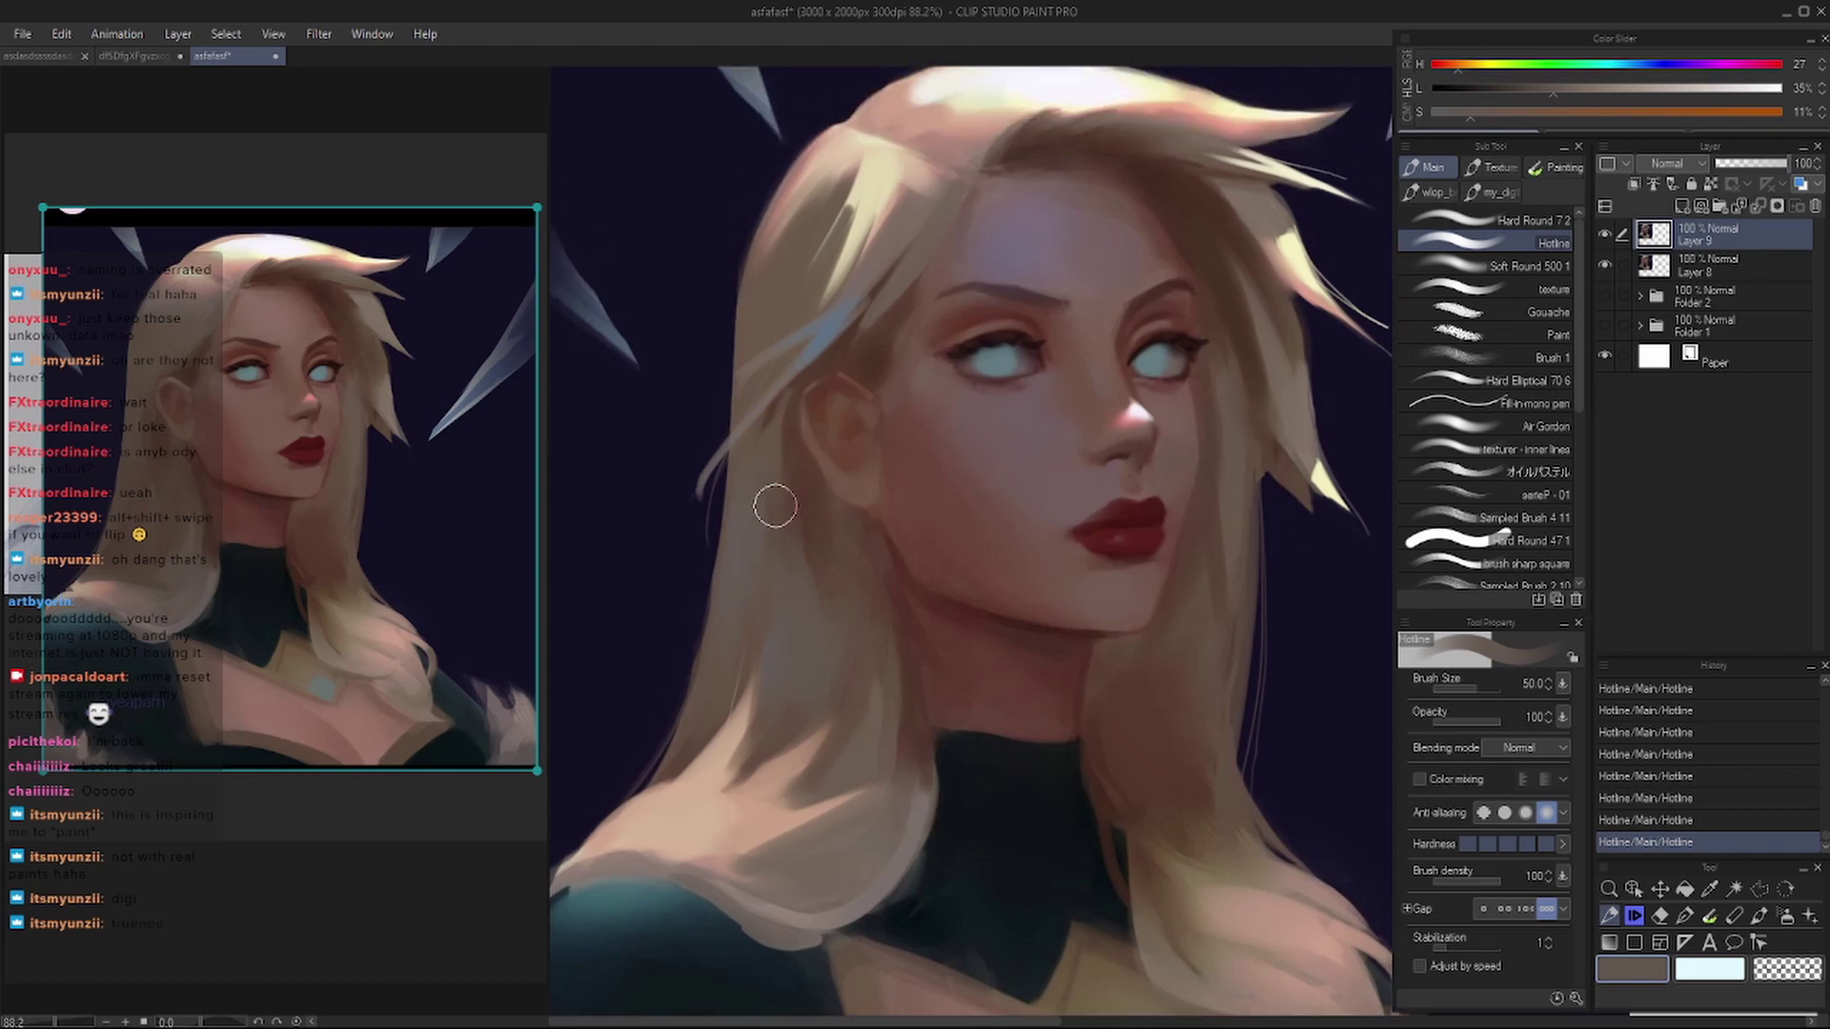
left_click(714, 593, "alt")
key("bracketleft")
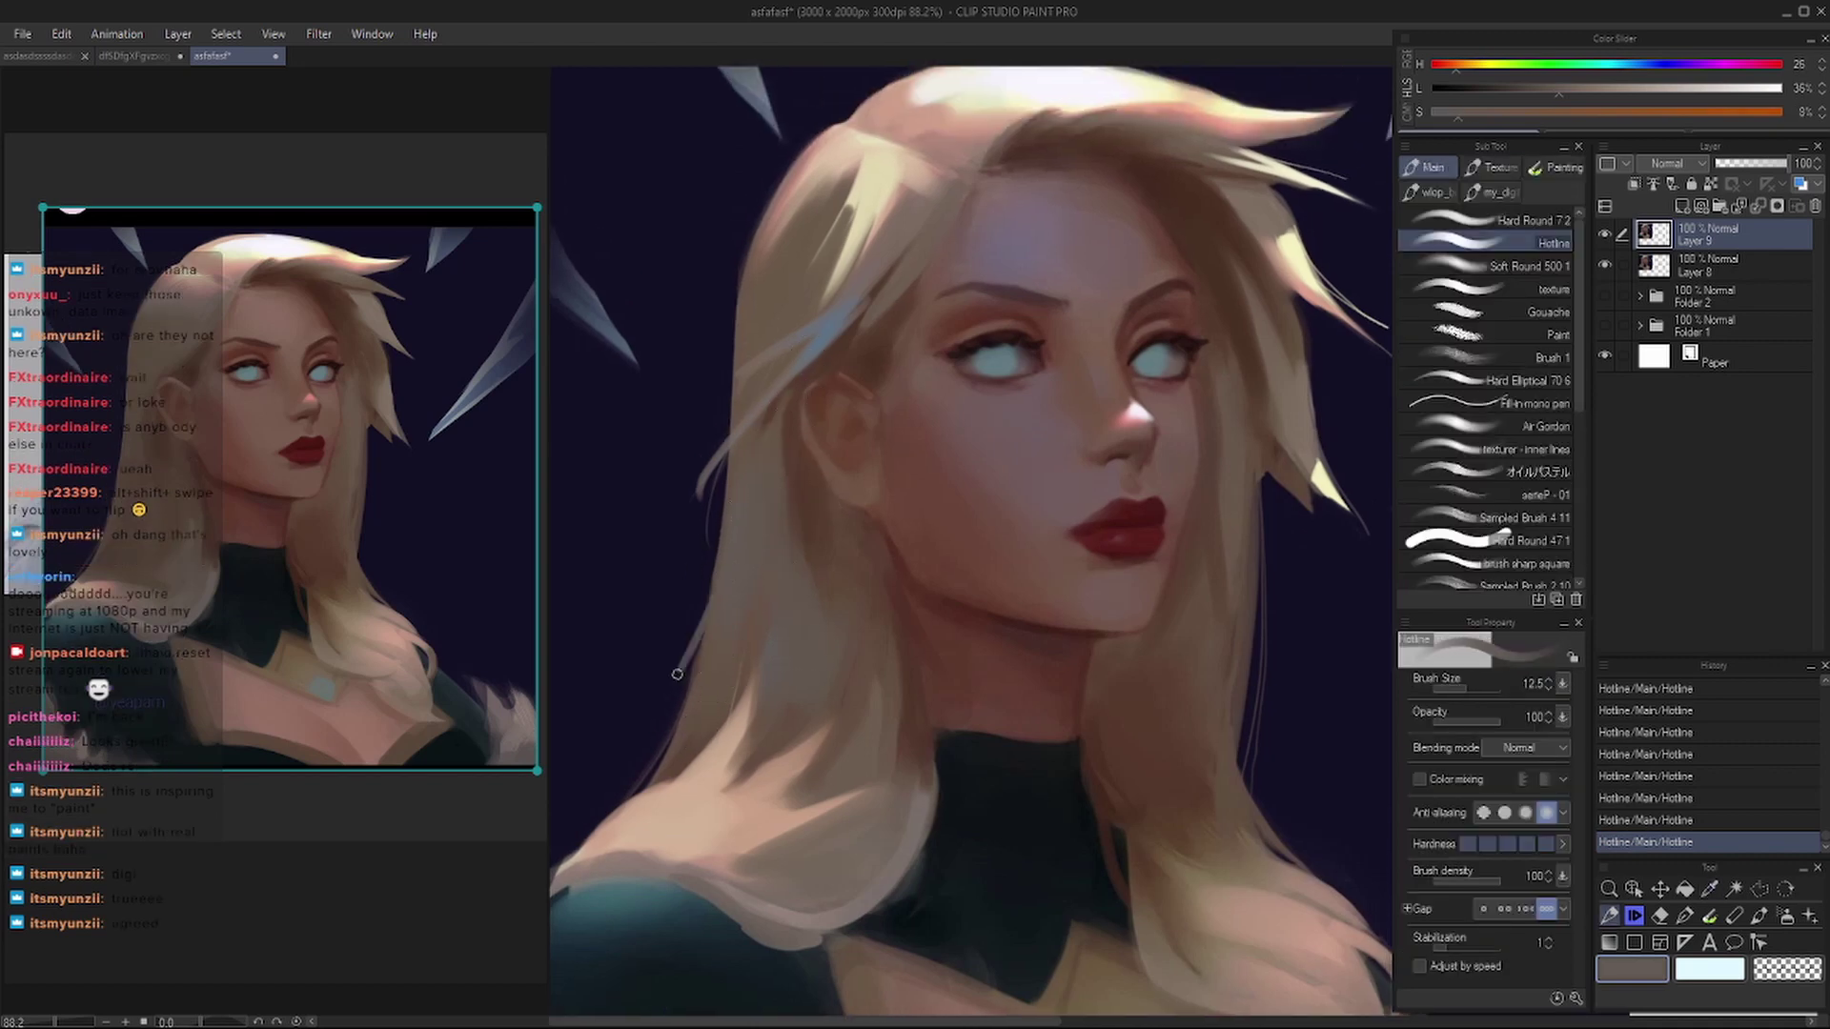
key("ctrl+z")
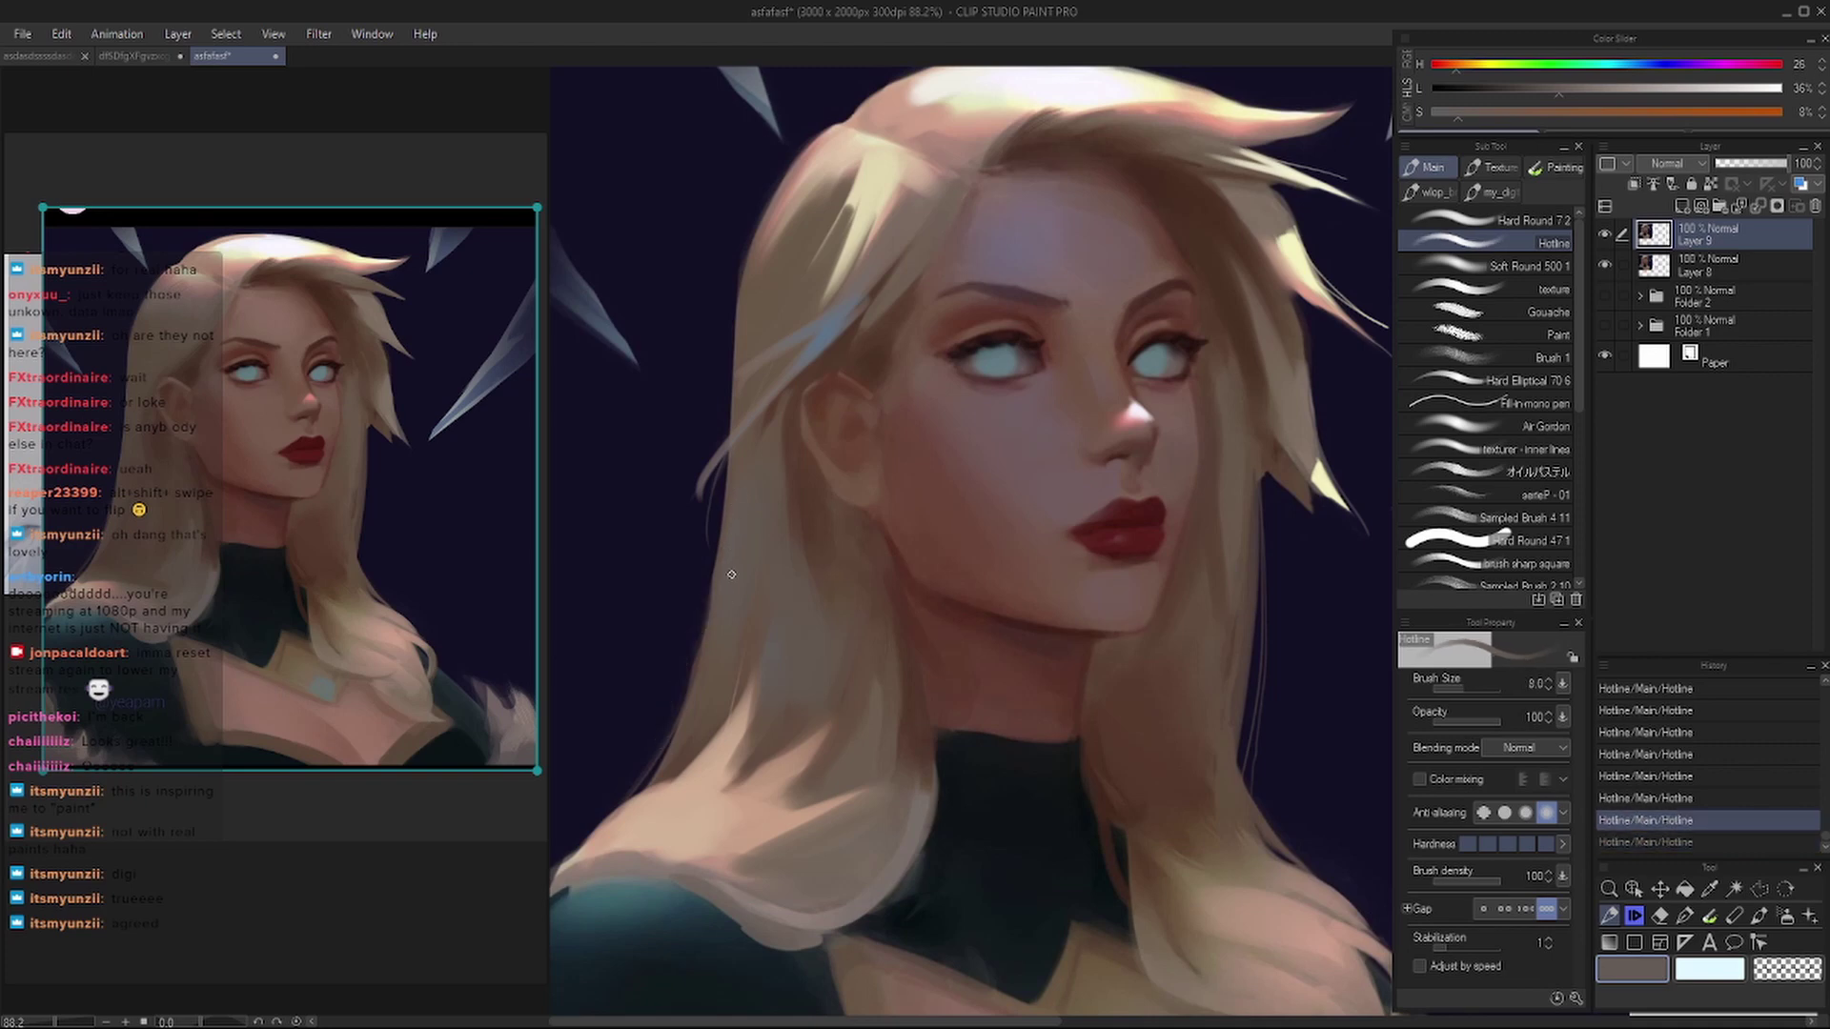
key("ctrl+y")
left_click_drag(727, 492, 846, 478)
key("bracketright")
key("bracketright")
key("bracketright")
key("bracketright")
key("bracketright")
key("bracketright")
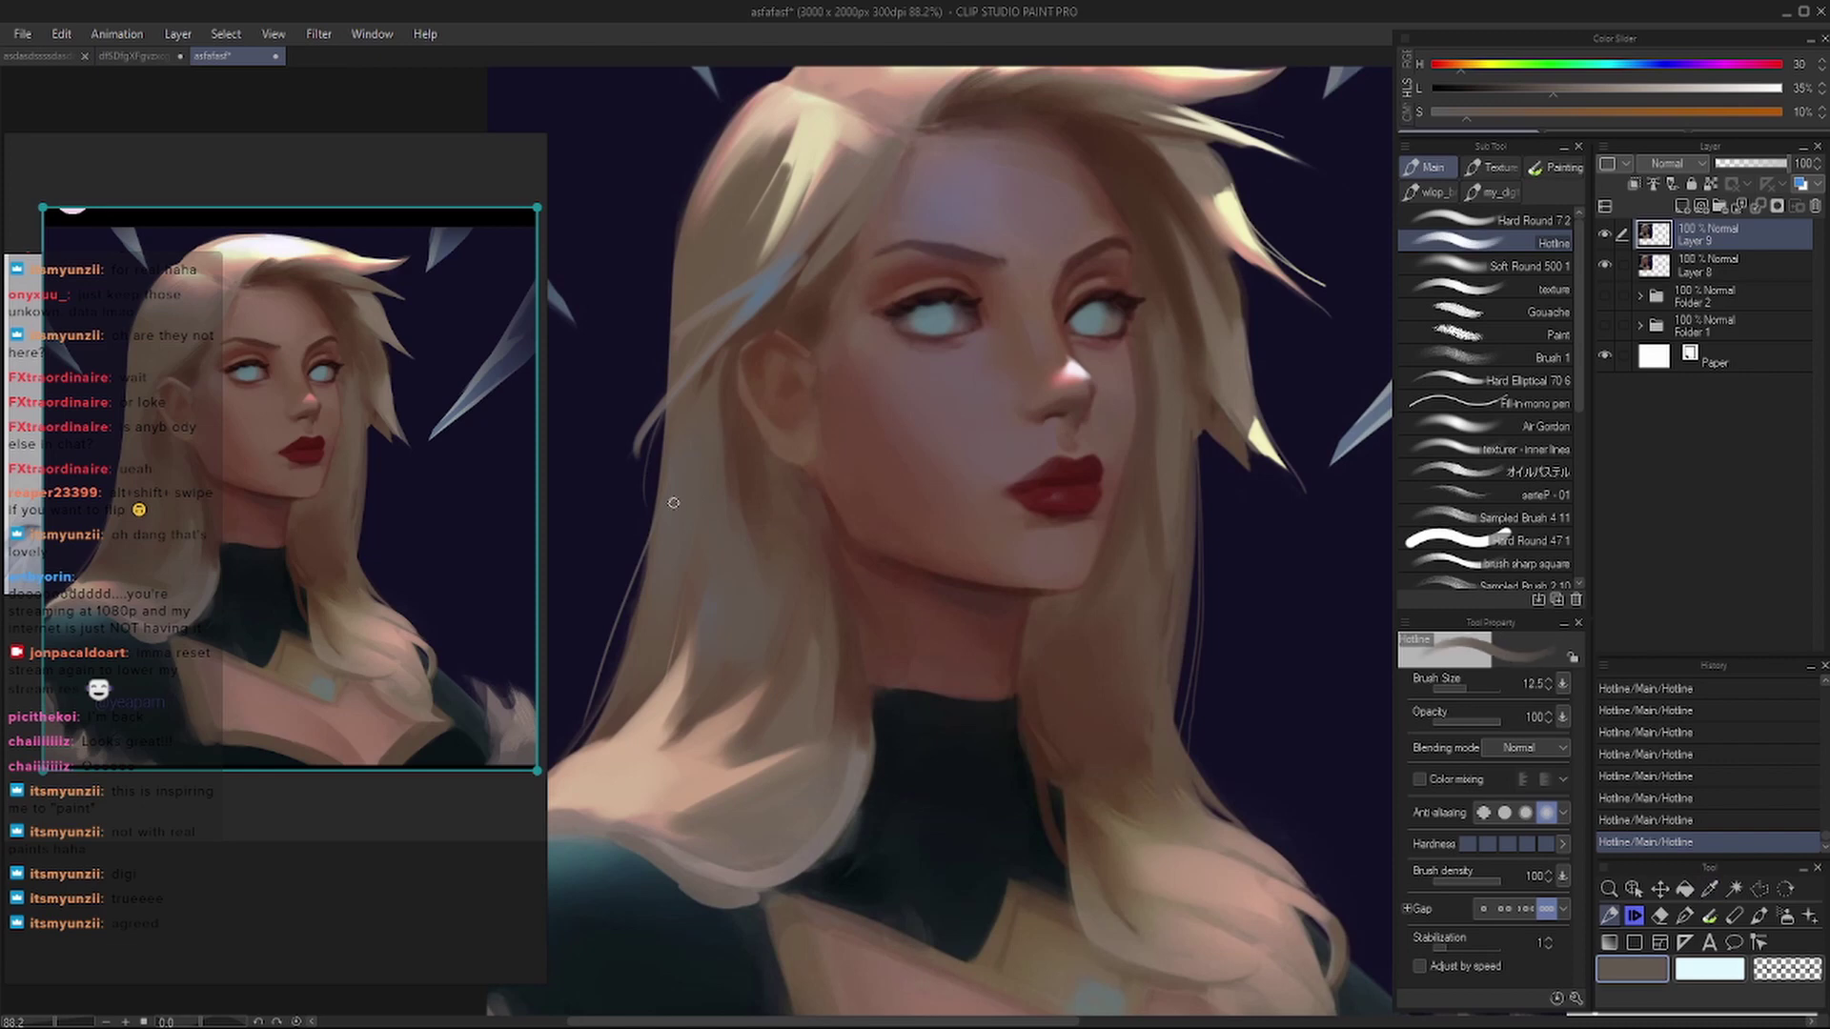
left_click(663, 422, "alt")
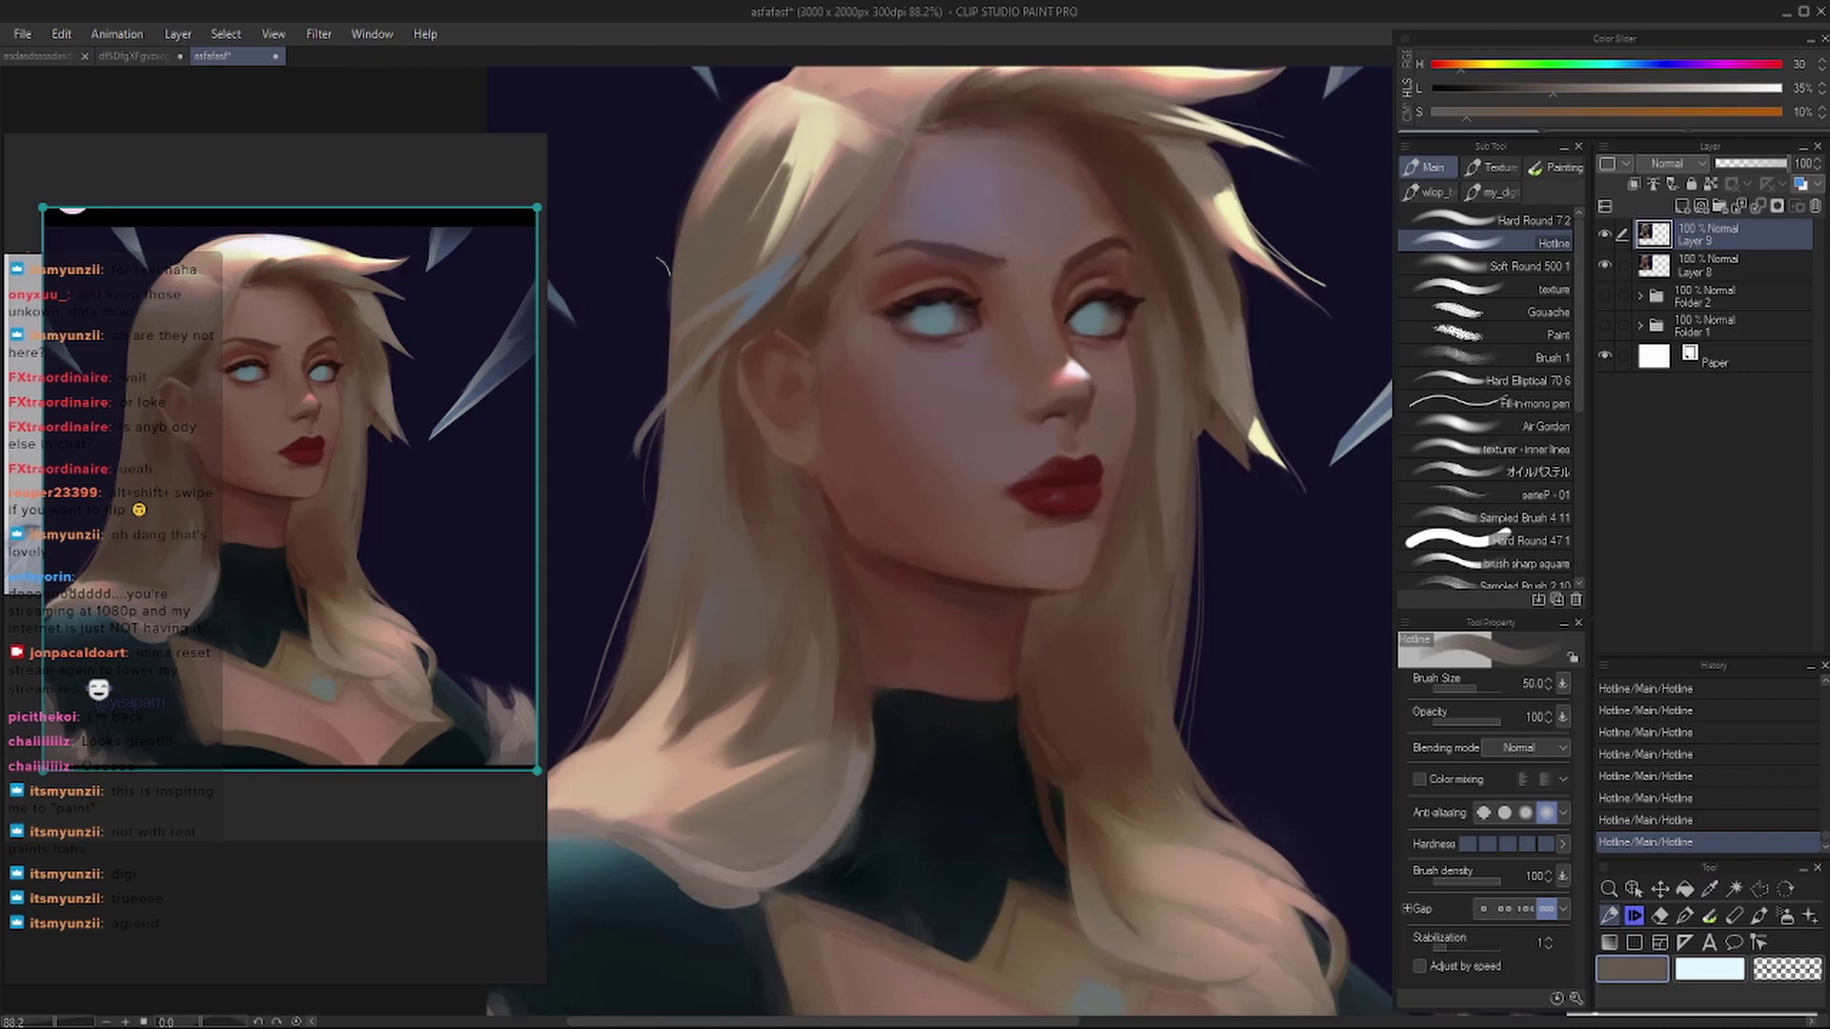
- Unmirror the full portrait, draw grey-brown arrow marks pointing at the hair on both sides at size 20, and undo them
scroll(915, 523, "down", 3)
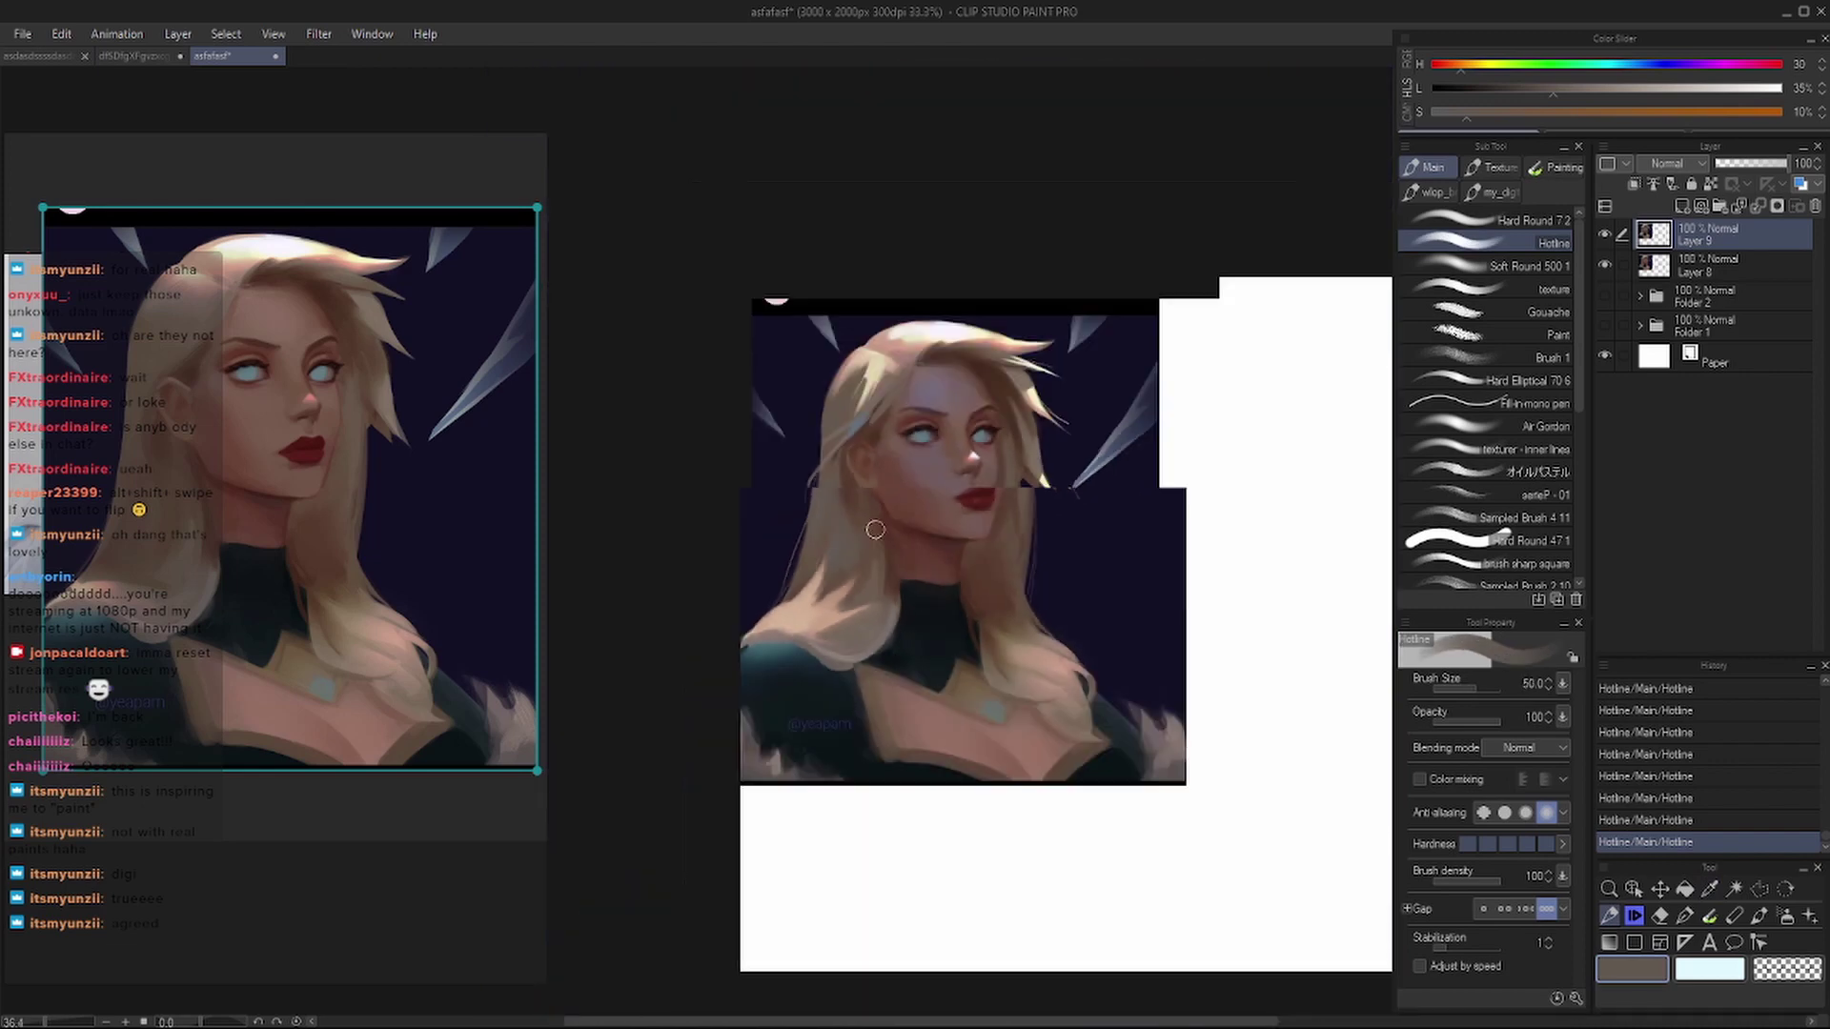
left_click_drag(918, 504, 944, 513)
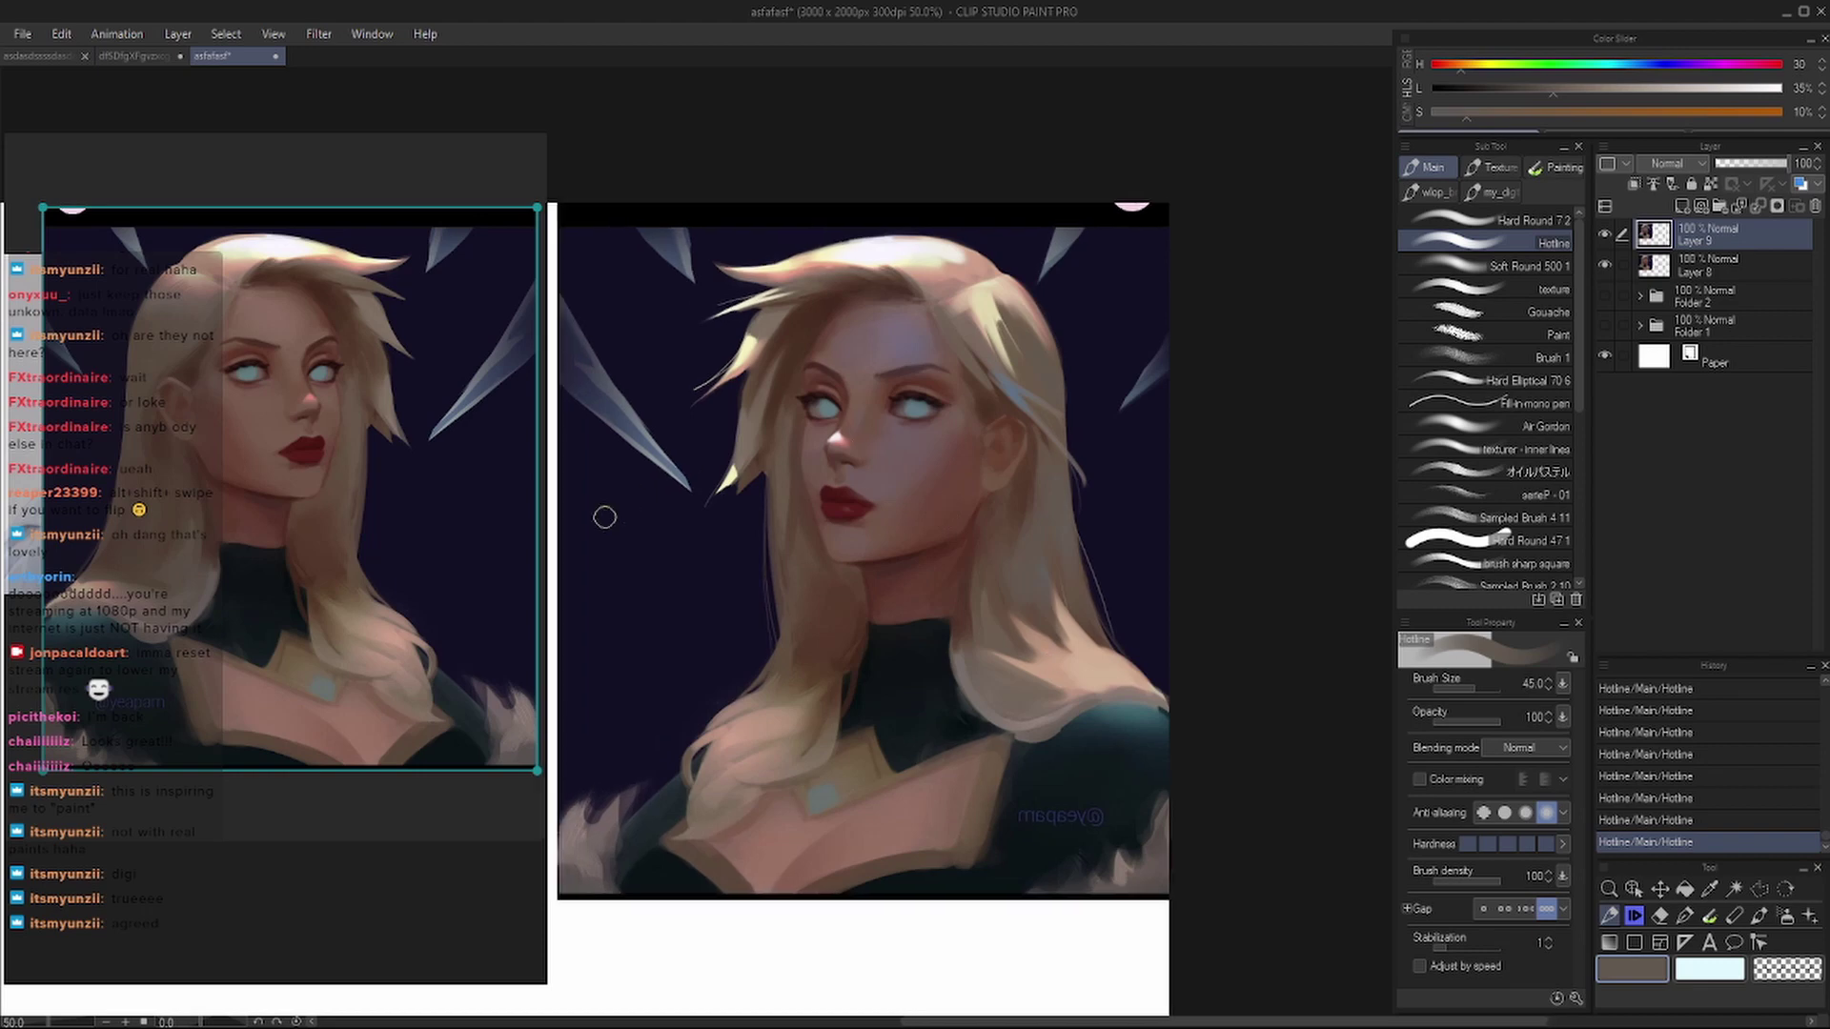
key("bracketleft")
key("bracketleft")
key("bracketleft")
left_click_drag(581, 651, 774, 550)
left_click_drag(649, 563, 774, 543)
left_click_drag(710, 606, 753, 569)
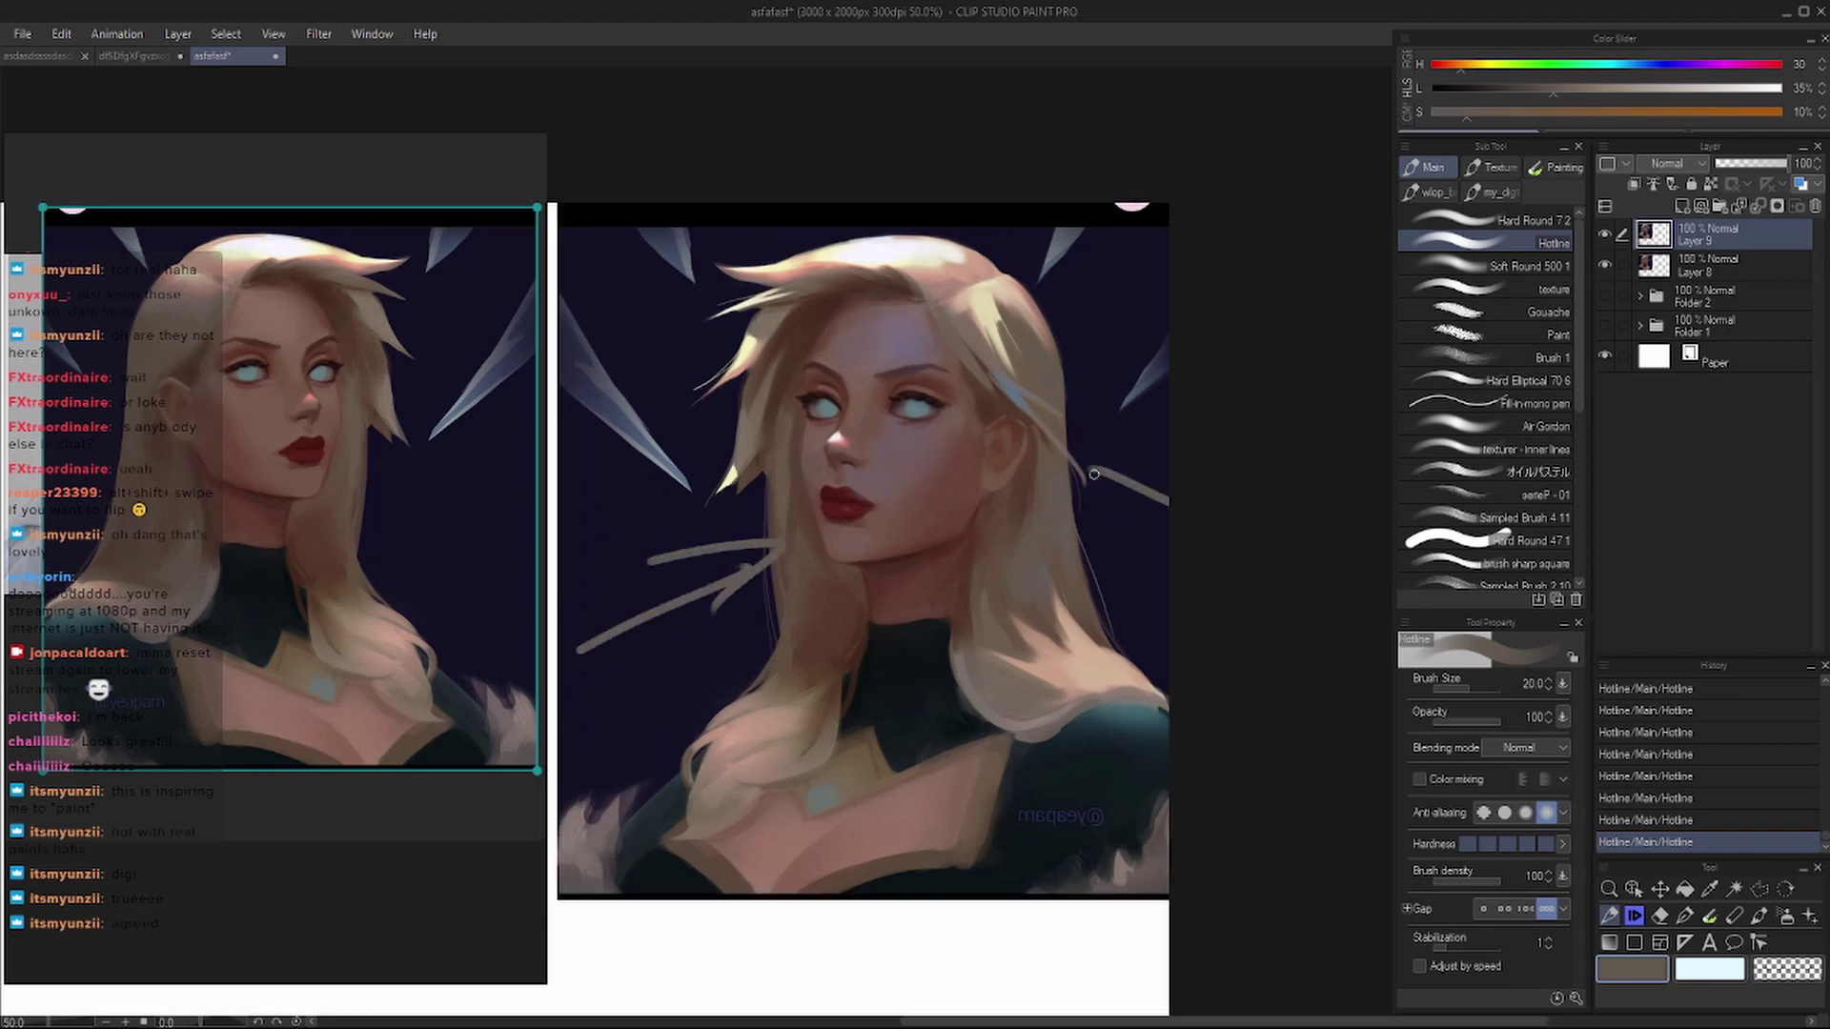
key("ctrl+z")
left_click_drag(1159, 463, 1087, 446)
key("ctrl+z")
key("ctrl+z")
key("ctrl+z")
key("ctrl+z")
key("ctrl+z")
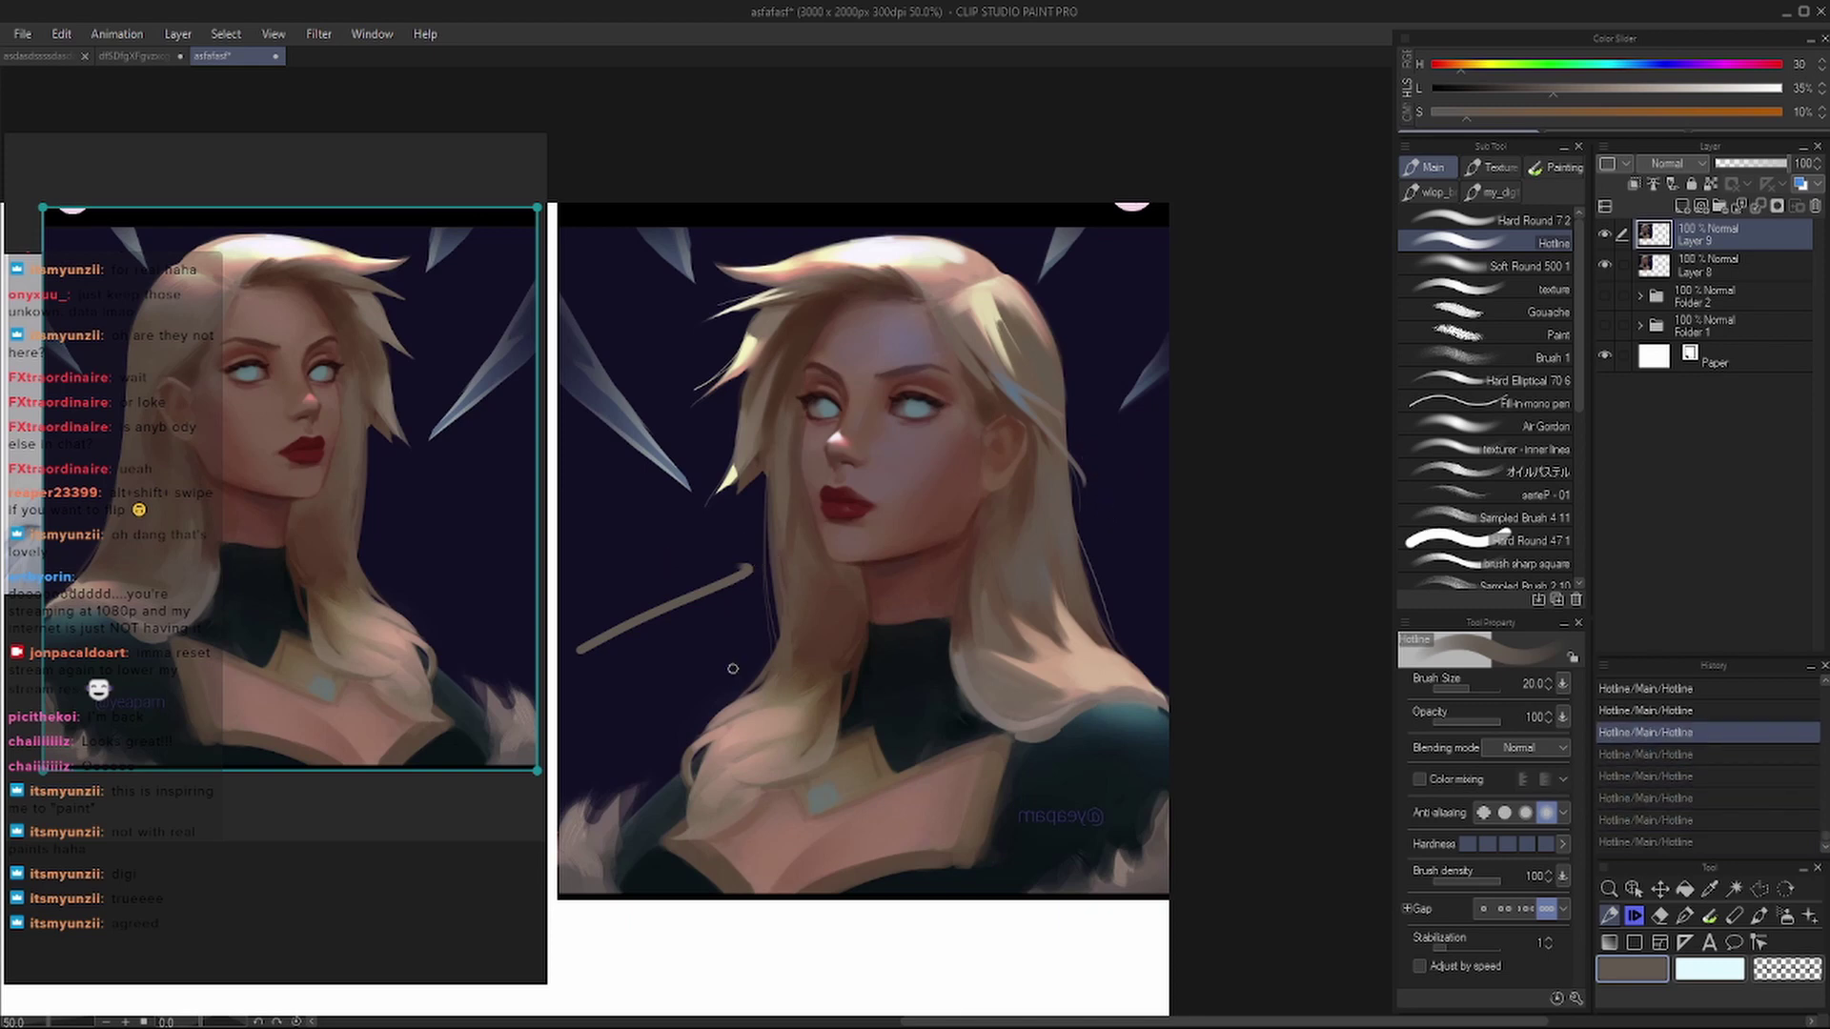
key("ctrl+z")
- Paint grey-brown strokes over the hair below the ear with the Hotline brush at size 50, comparing them through undo and redo
scroll(842, 524, "up", 1)
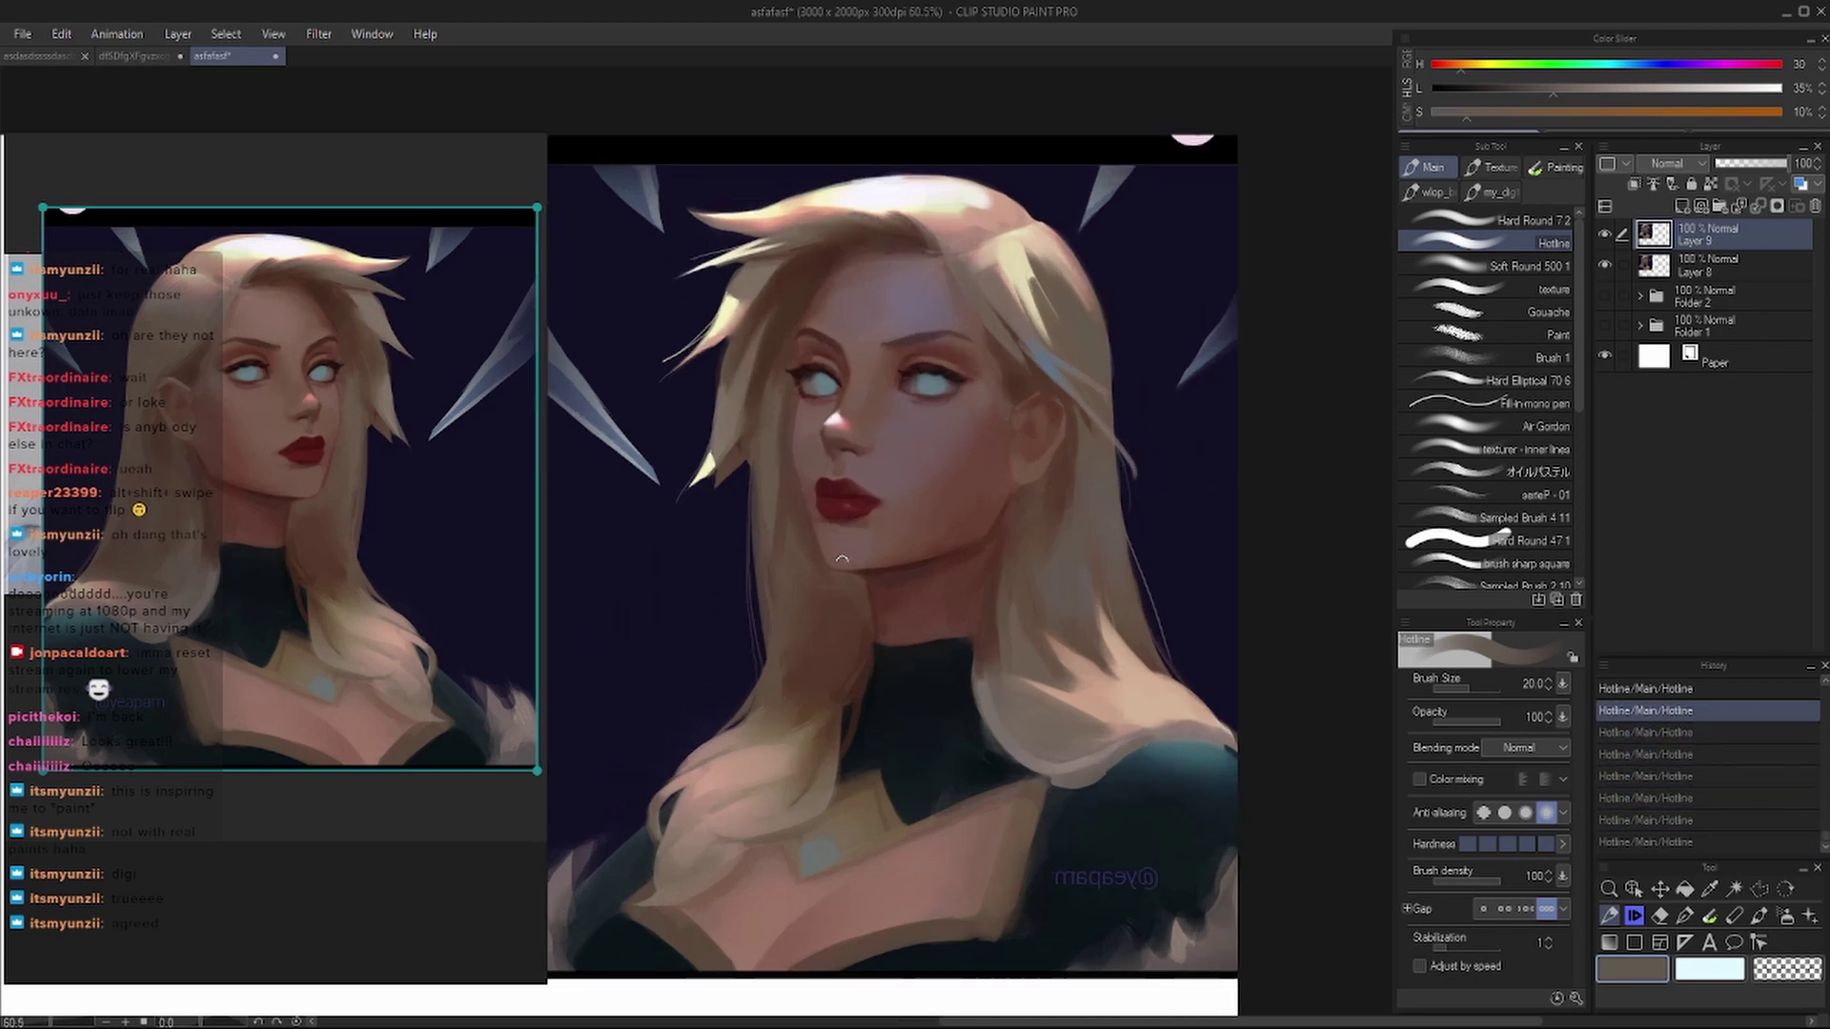
scroll(808, 603, "up", 3)
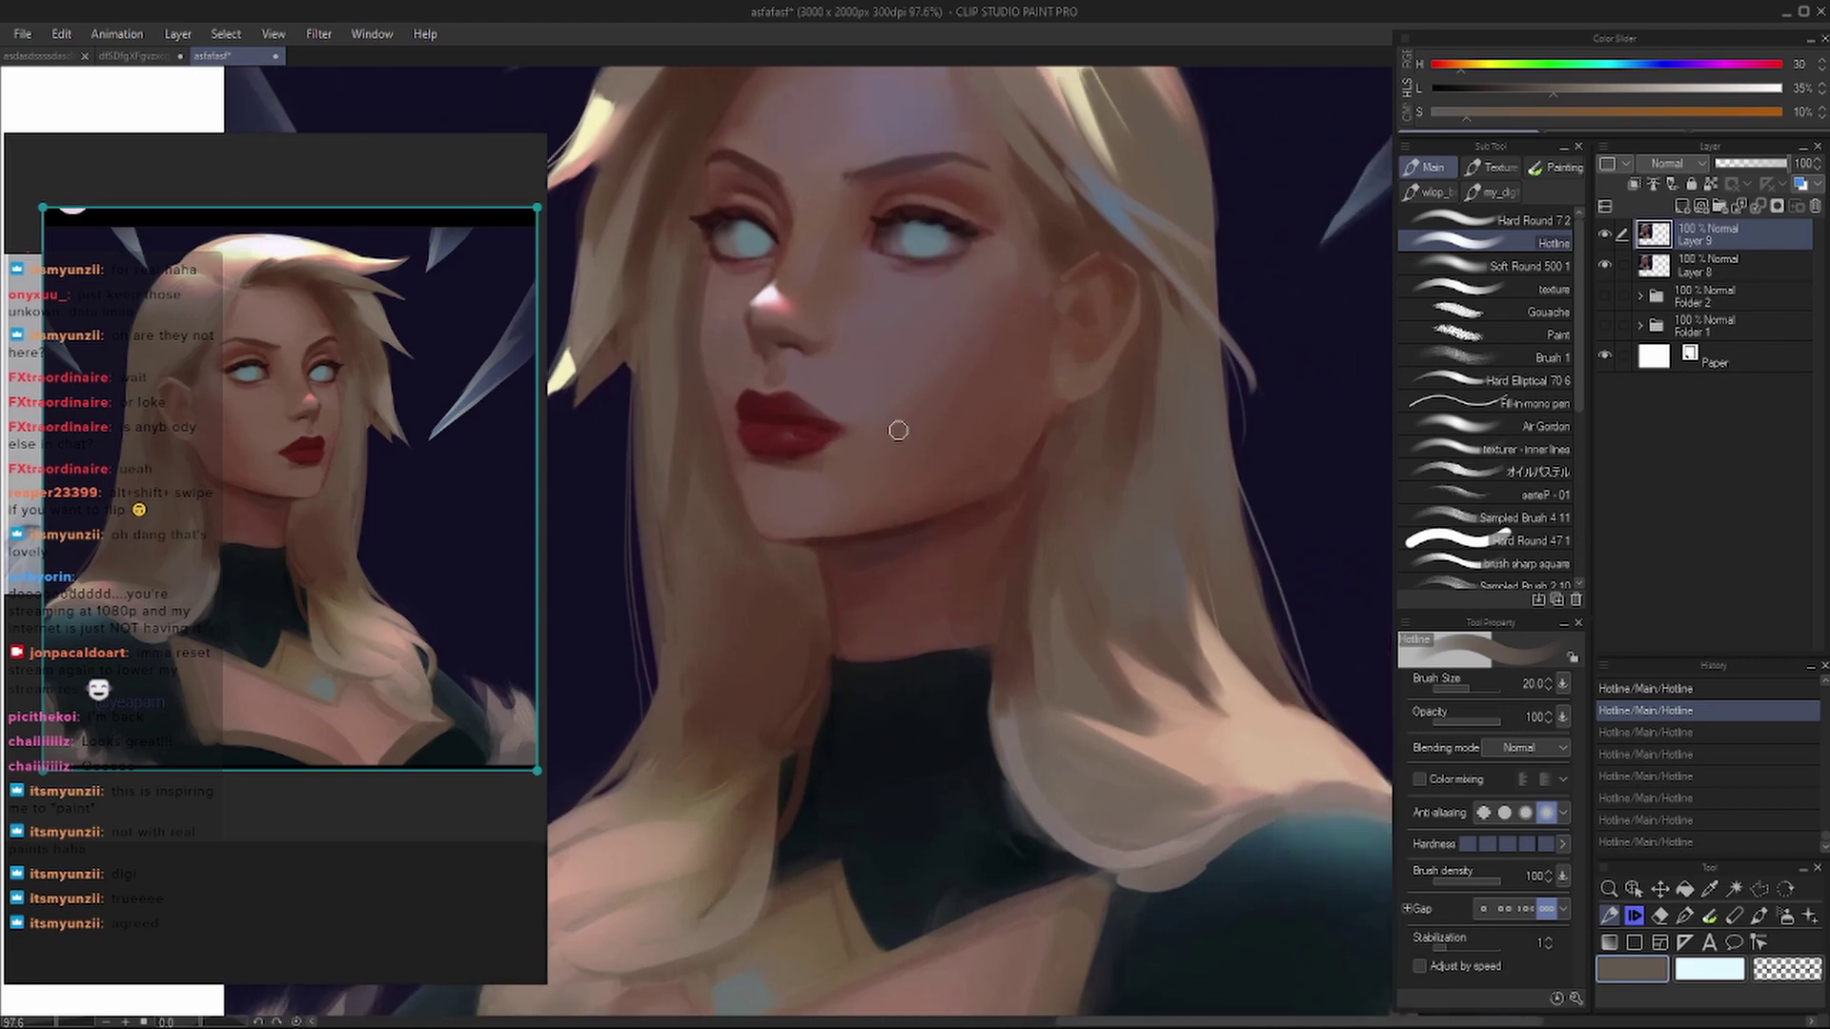
left_click_drag(1199, 597, 1129, 495)
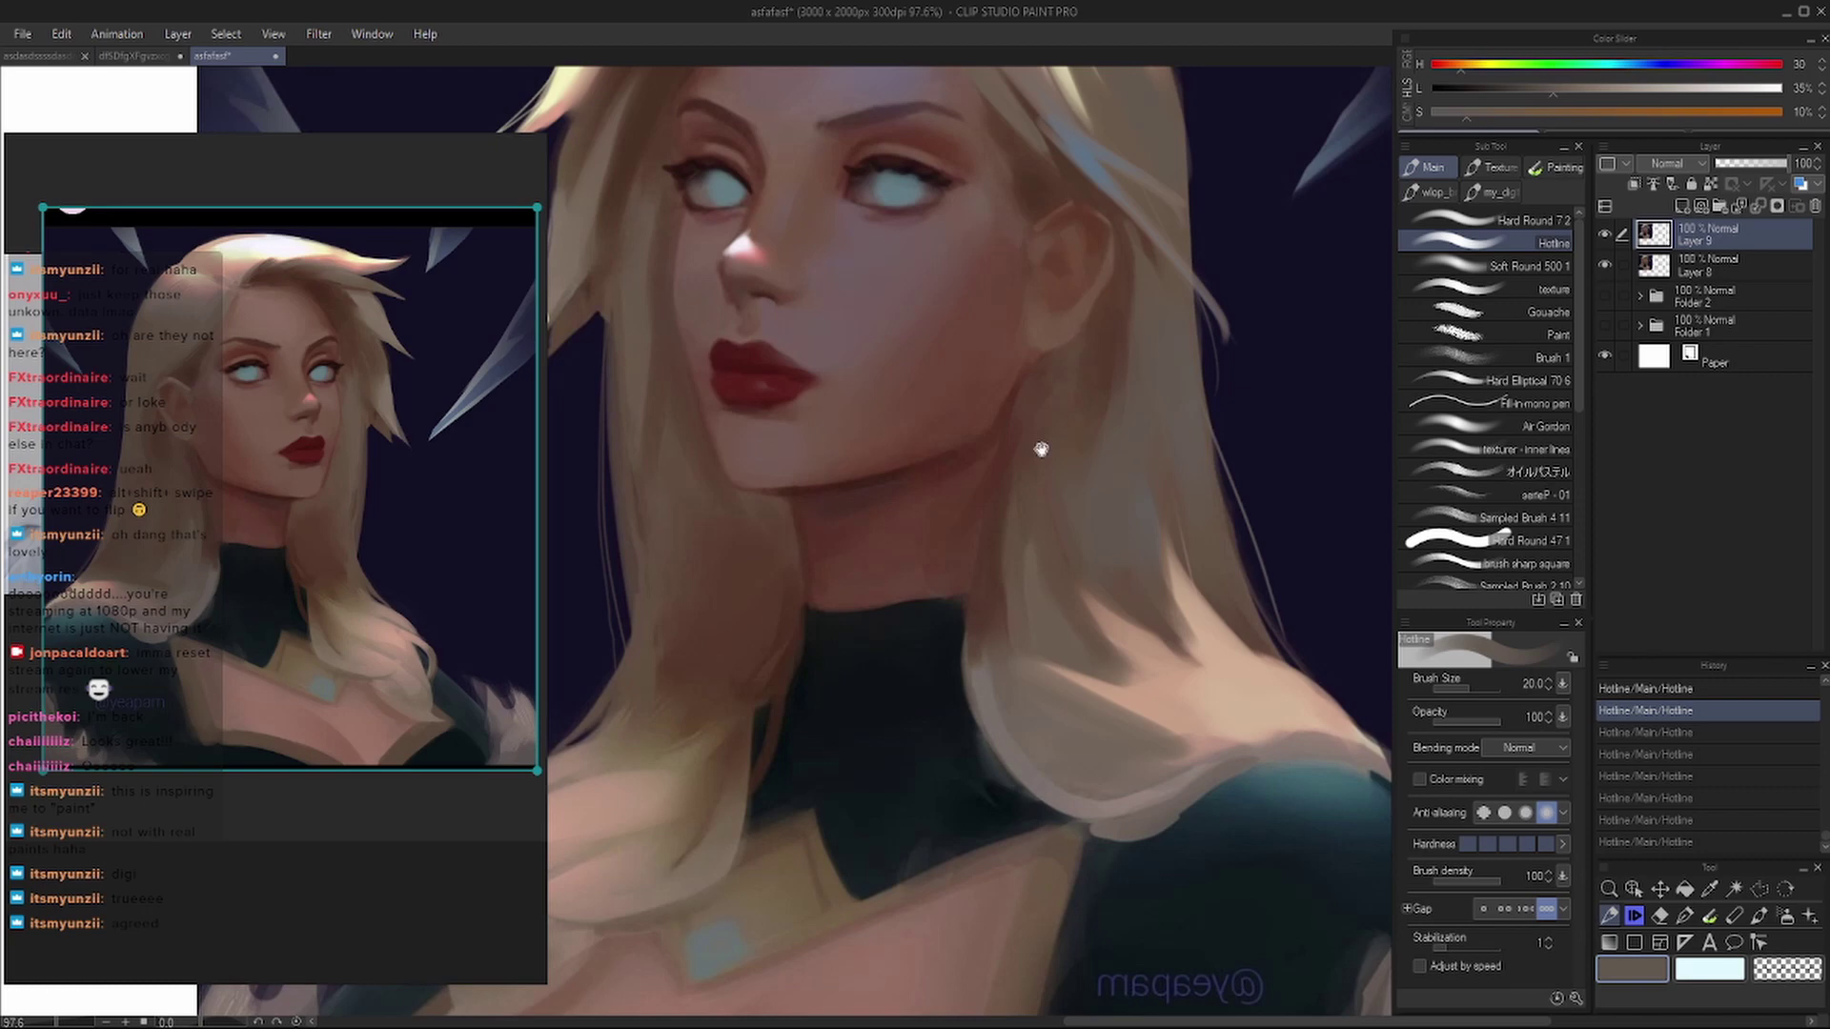
left_click_drag(1072, 521, 1069, 545)
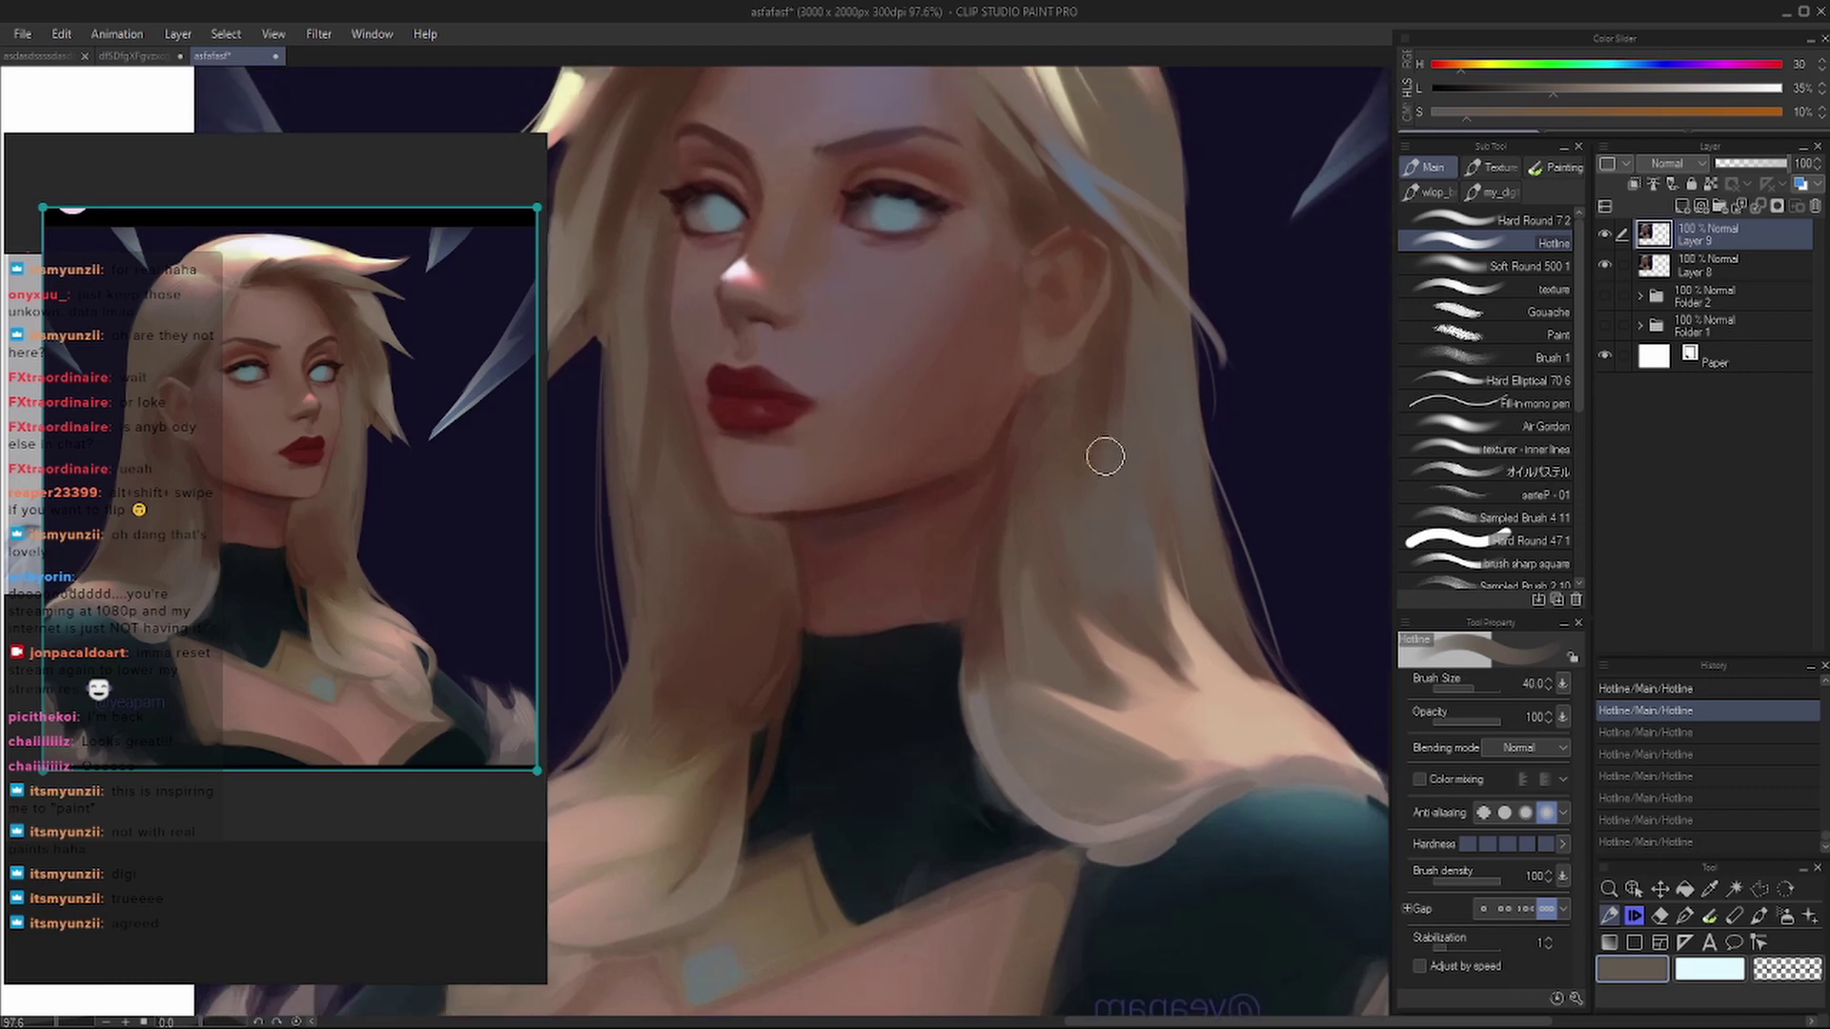
key("bracketright")
key("bracketright")
left_click_drag(1105, 457, 1071, 605)
left_click_drag(1054, 482, 1117, 628)
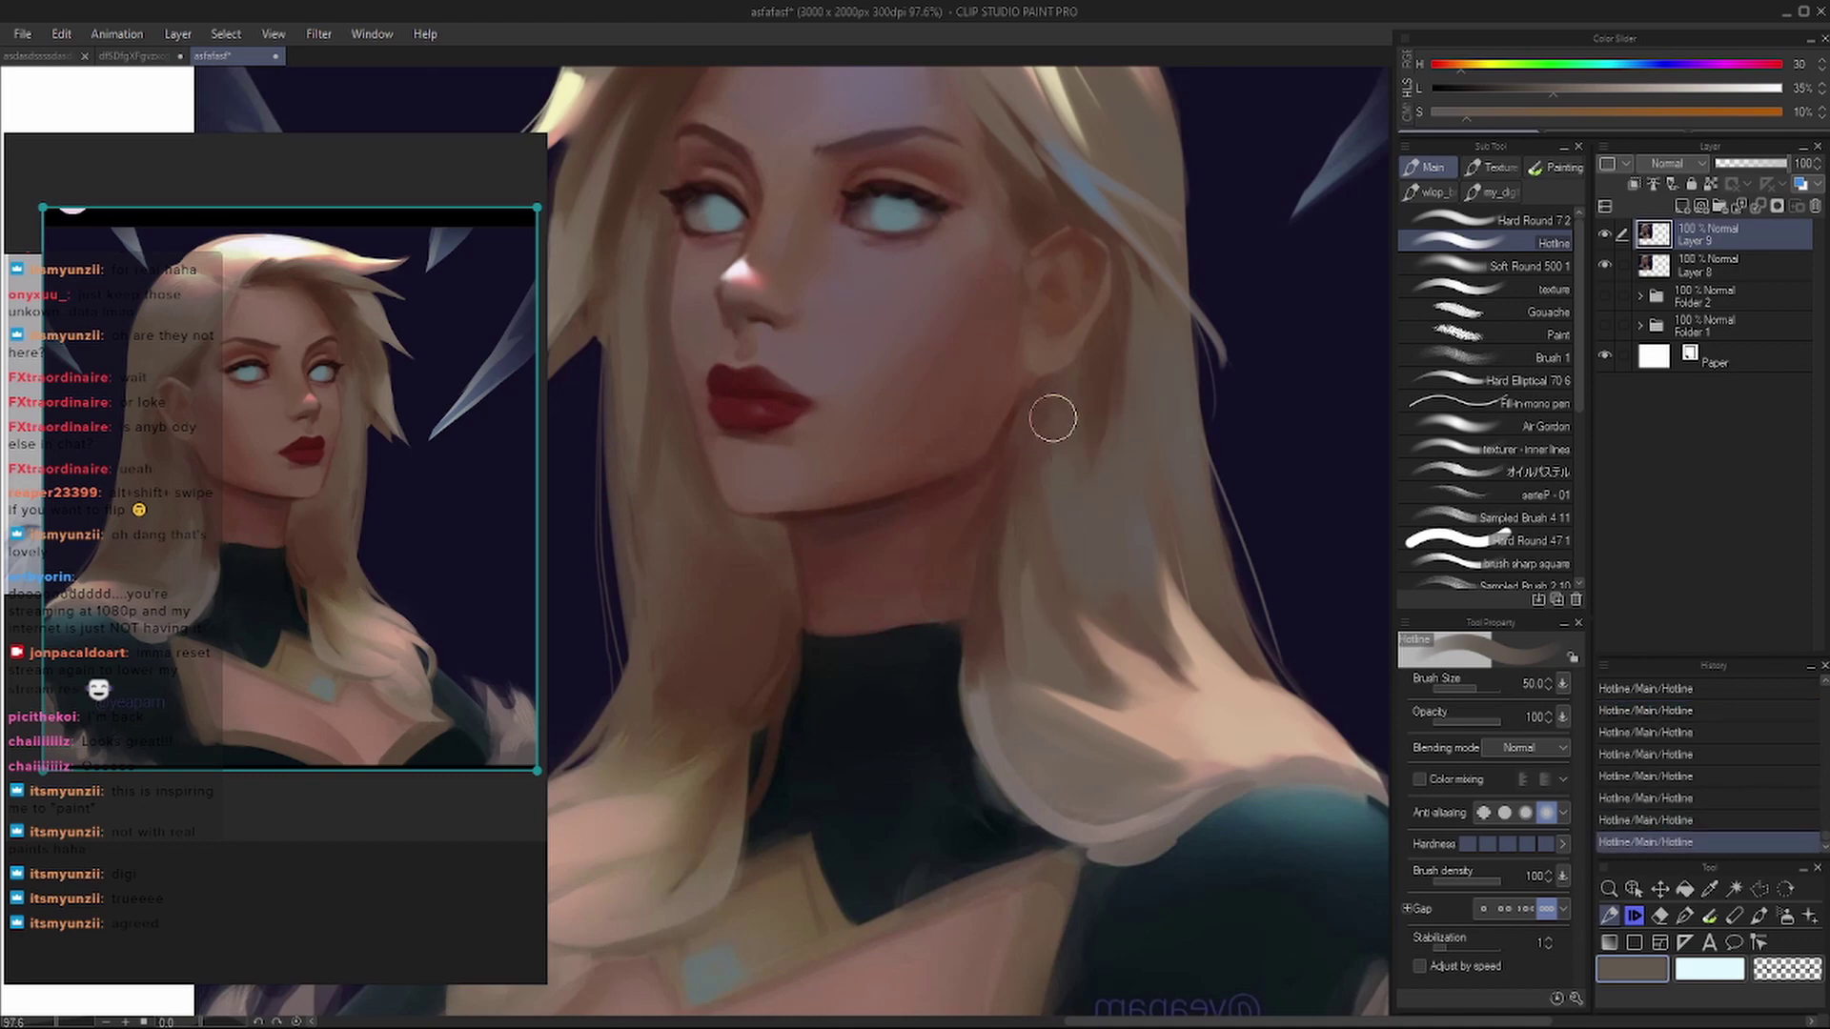
key("bracketleft")
key("ctrl+z")
key("ctrl+z")
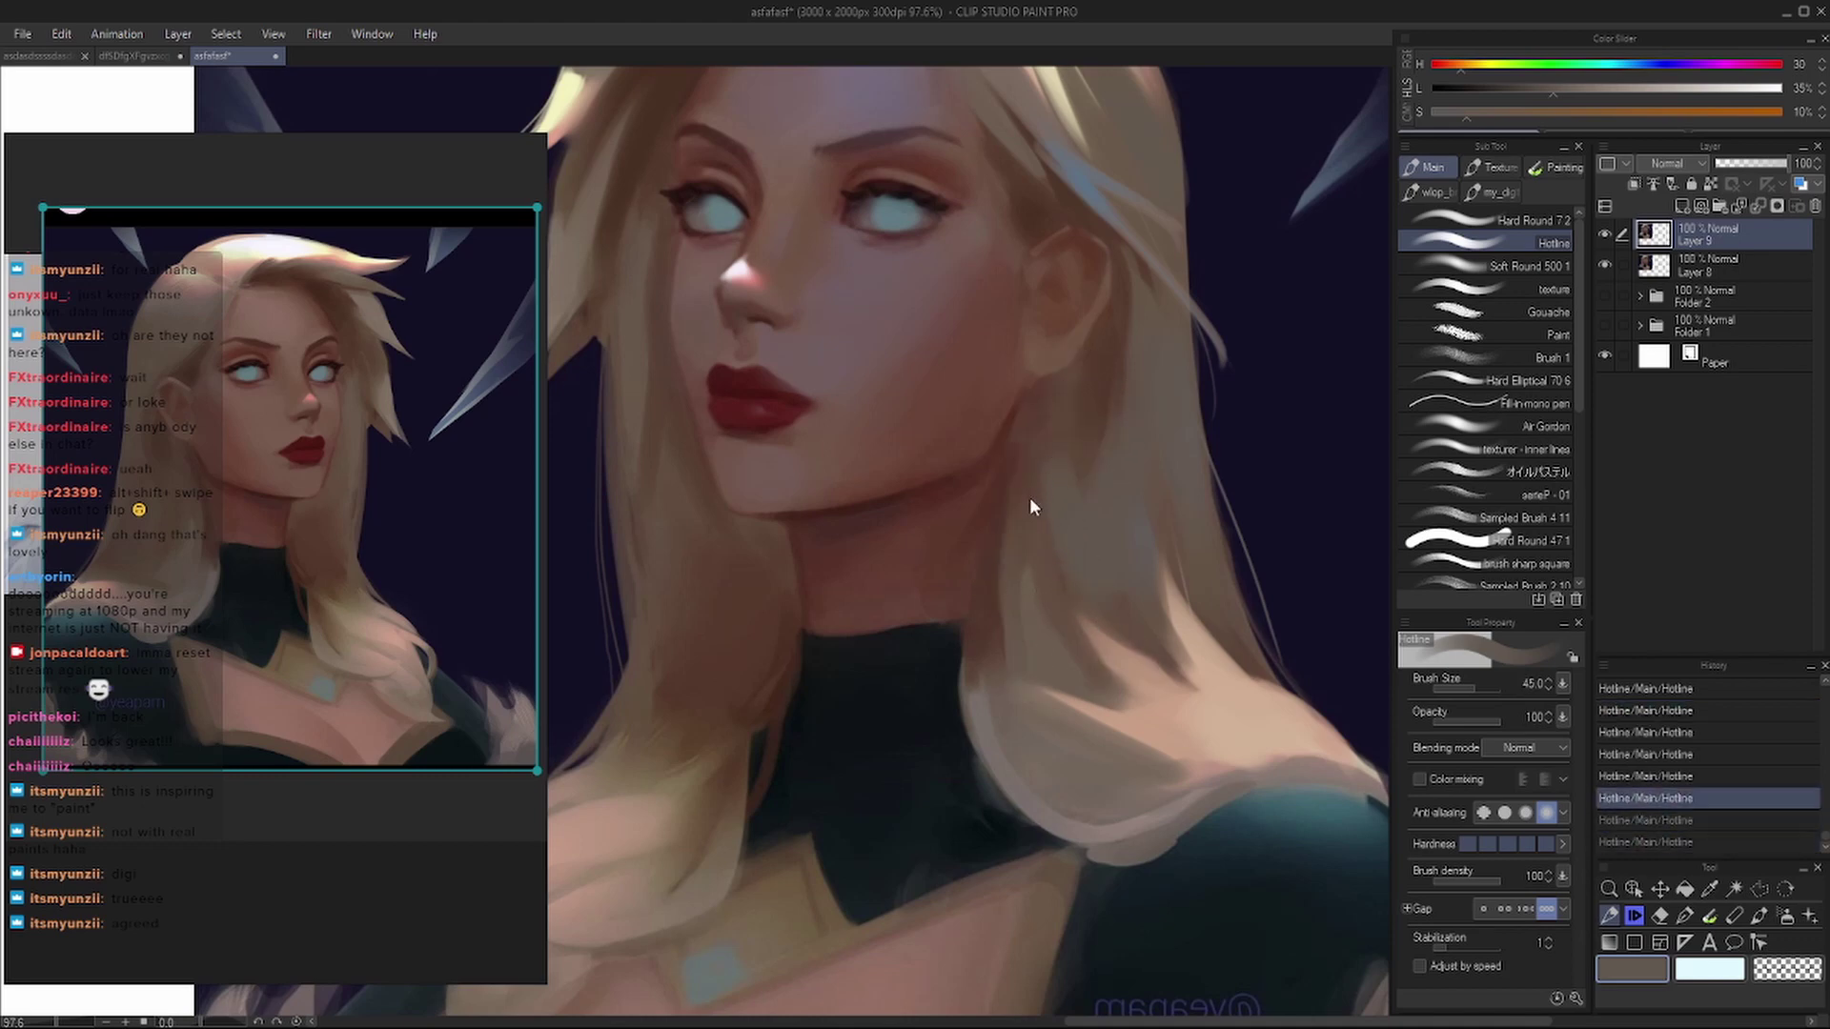
key("ctrl+y")
key("ctrl+y")
- Try broad grey-brown marks running from the hair out over the dark background at size 40, and undo them
mouse_move(1034, 470)
left_mouse_down()
mouse_move(1038, 441)
mouse_move(1021, 518)
mouse_move(935, 539)
mouse_move(838, 523)
left_mouse_up()
key("ctrl+z")
key("bracketright")
mouse_move(765, 412)
left_mouse_down()
mouse_move(1096, 446)
mouse_move(1029, 437)
left_mouse_up()
key("bracketleft")
key("bracketleft")
left_click_drag(1030, 510, 1082, 534)
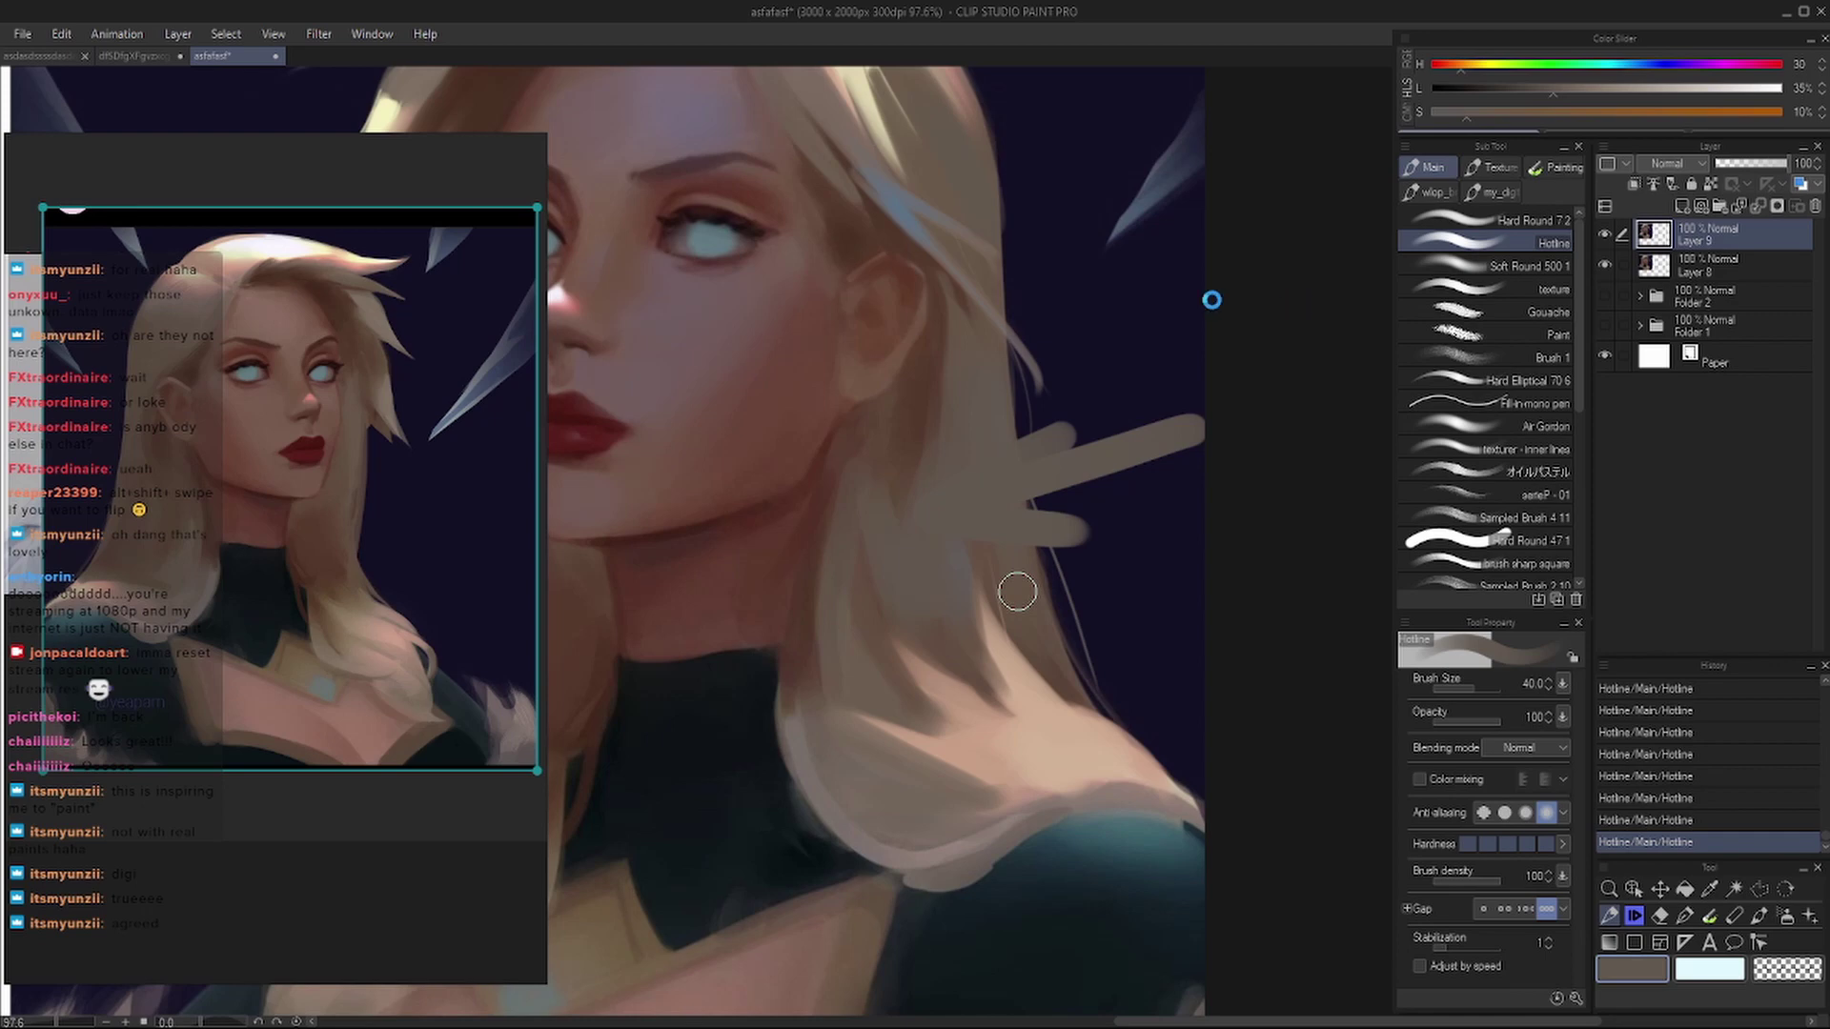
key("ctrl+0")
key("ctrl+z")
key("ctrl+z")
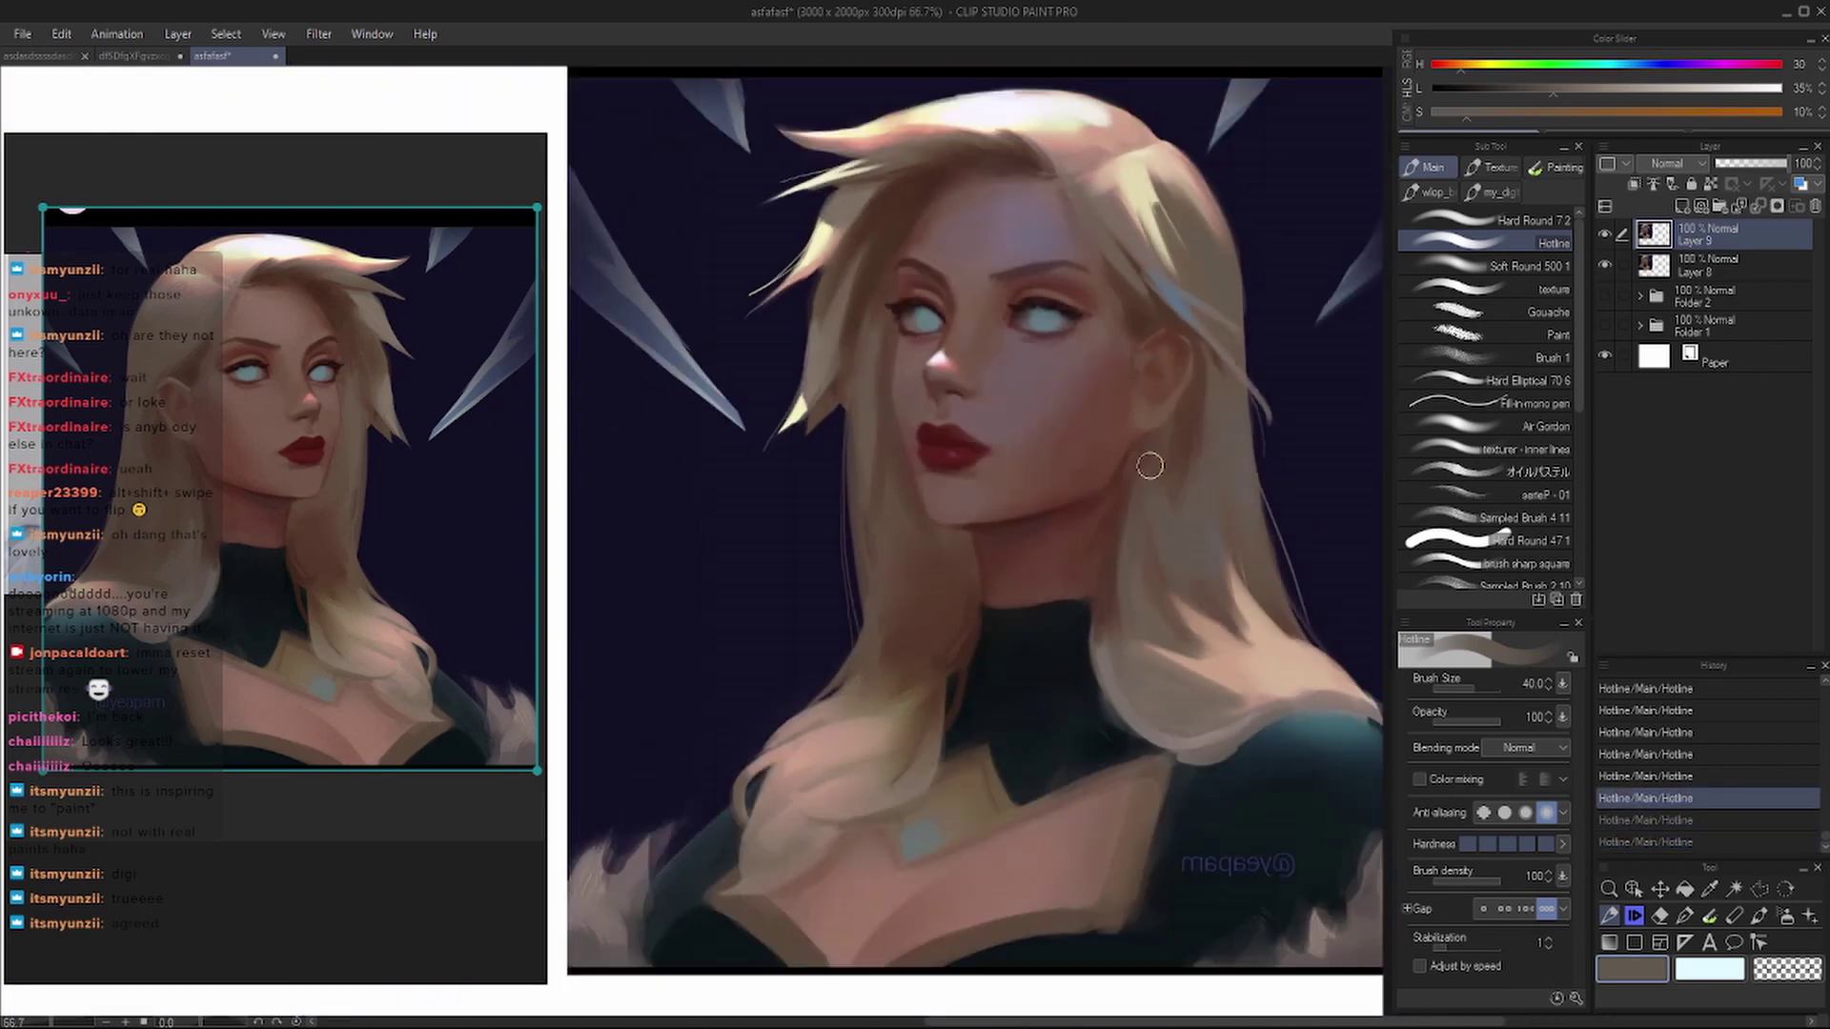
key("ctrl+y")
key("ctrl+y")
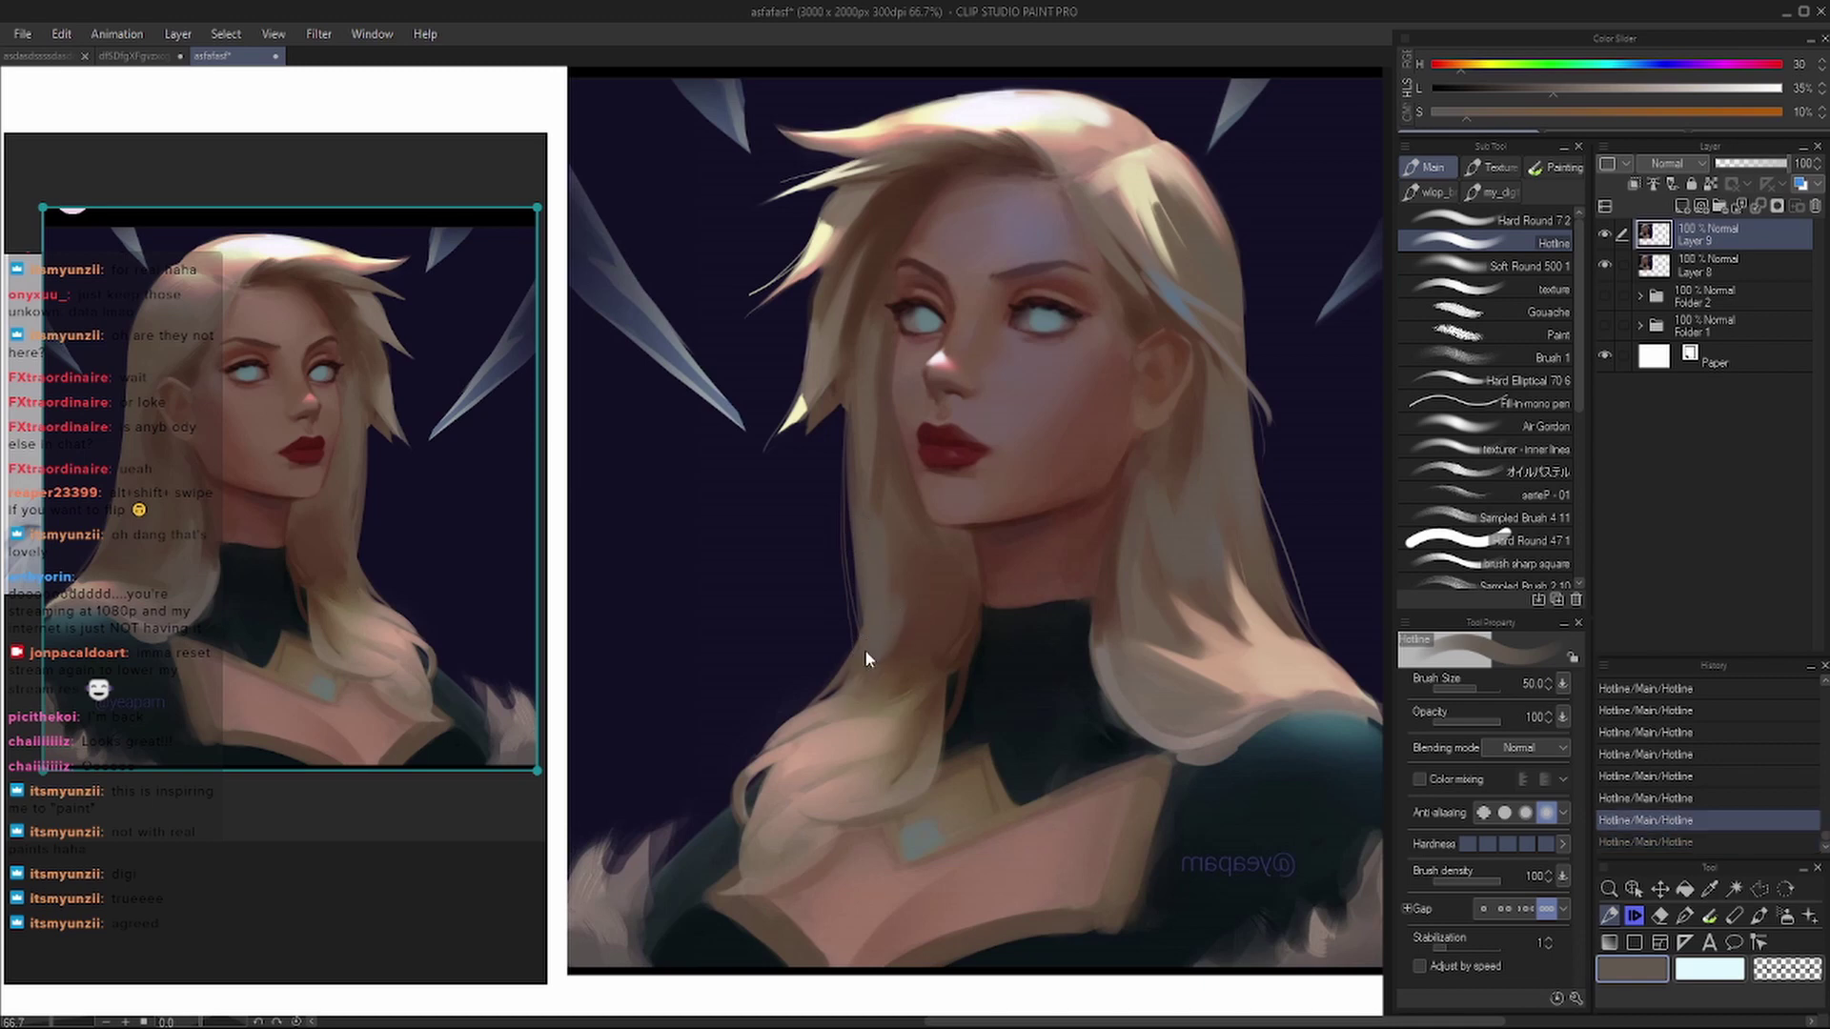
- Shade the hair beside the far side of the neck in a sampled dark brown at size 50, trimming it with the Hard eraser
left_click(949, 596, "alt")
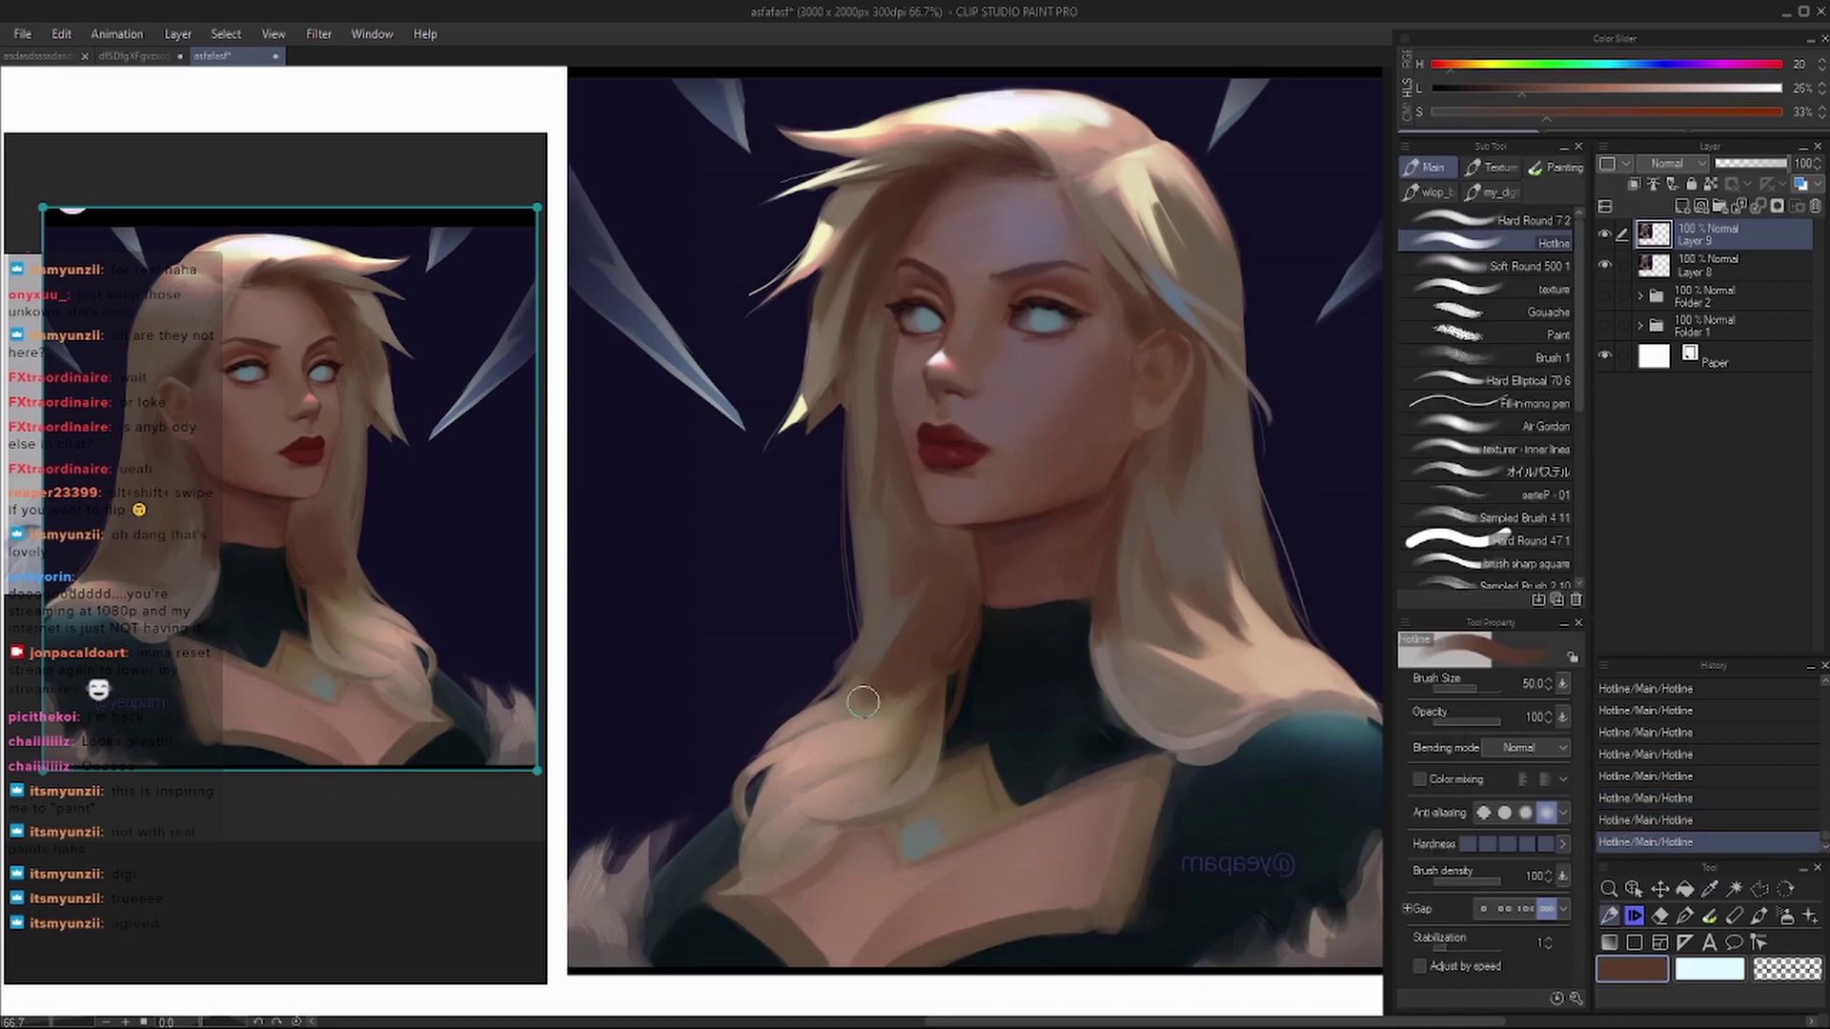
key("e")
mouse_move(838, 633)
left_mouse_down()
mouse_move(829, 645)
mouse_move(992, 543)
mouse_move(975, 643)
mouse_move(904, 709)
left_mouse_up()
- Refine the dark brown shading between the strands beside the neck with the Hotline brush at size 20, replacing an undone stroke
left_click(928, 674, "alt")
key("bracketleft")
left_click(948, 668, "alt")
key("ctrl+z")
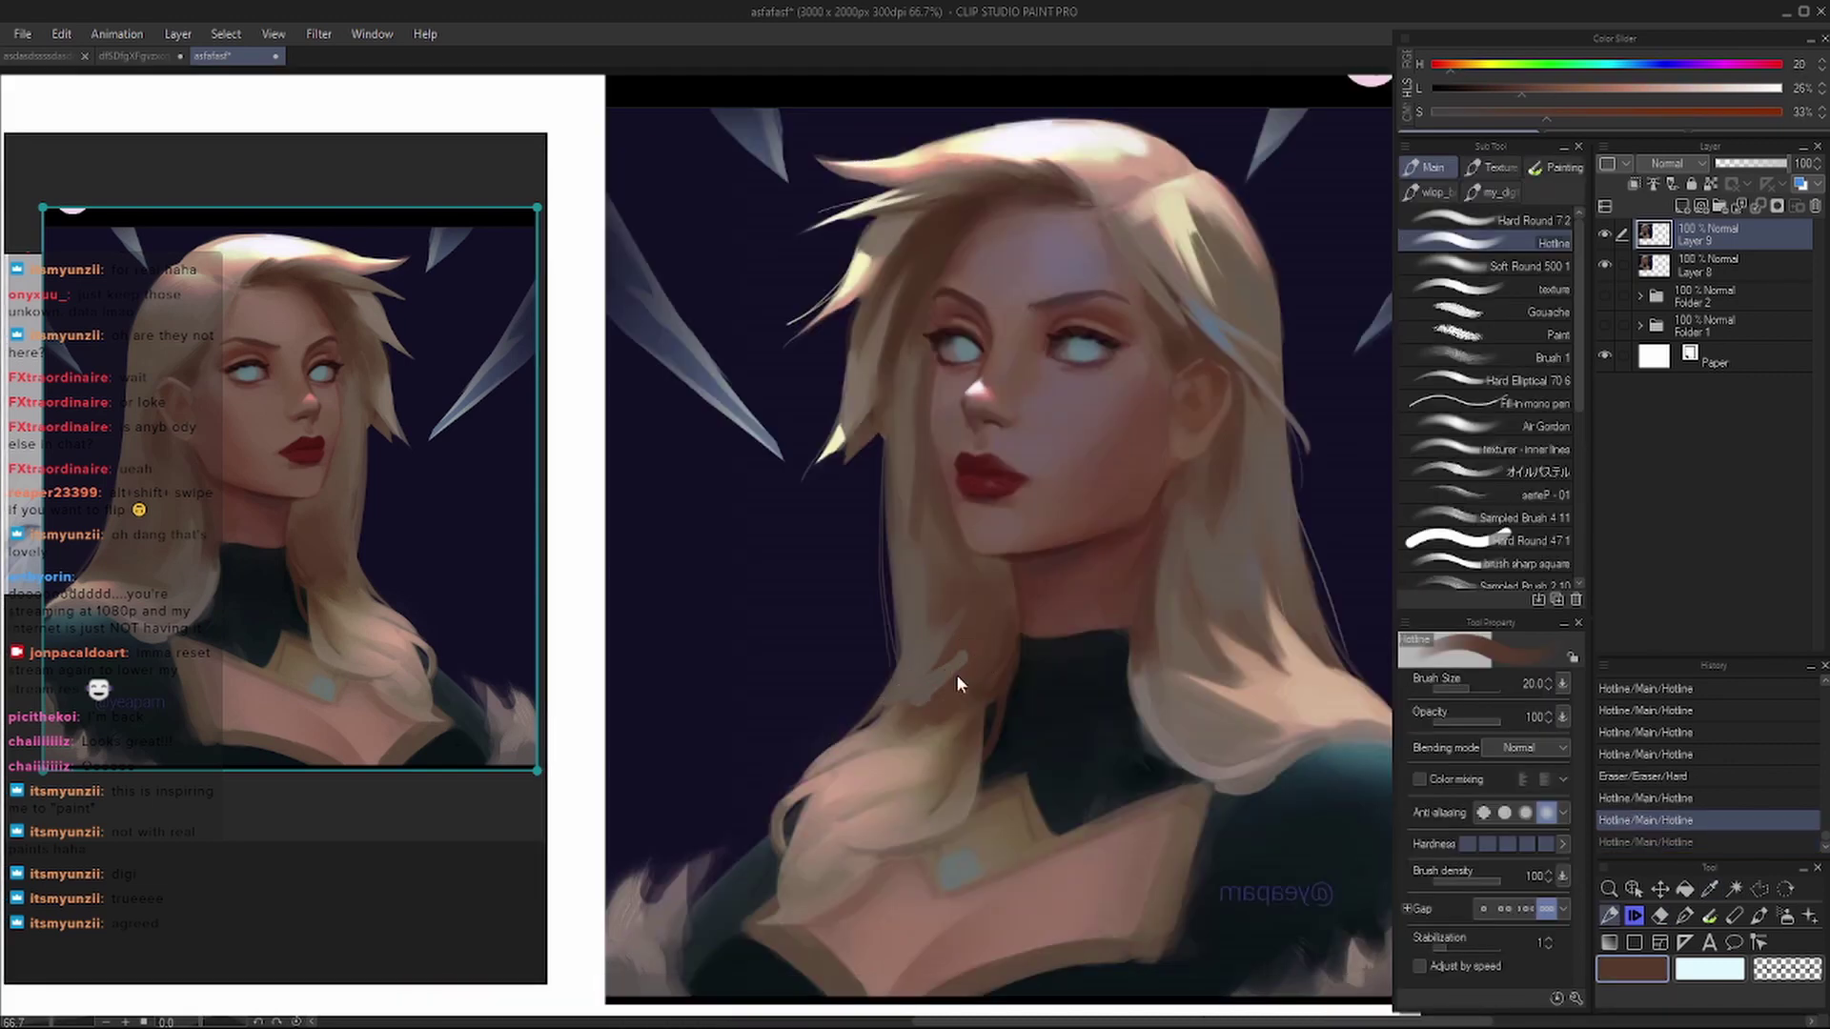
left_click_drag(989, 644, 910, 715)
key("e")
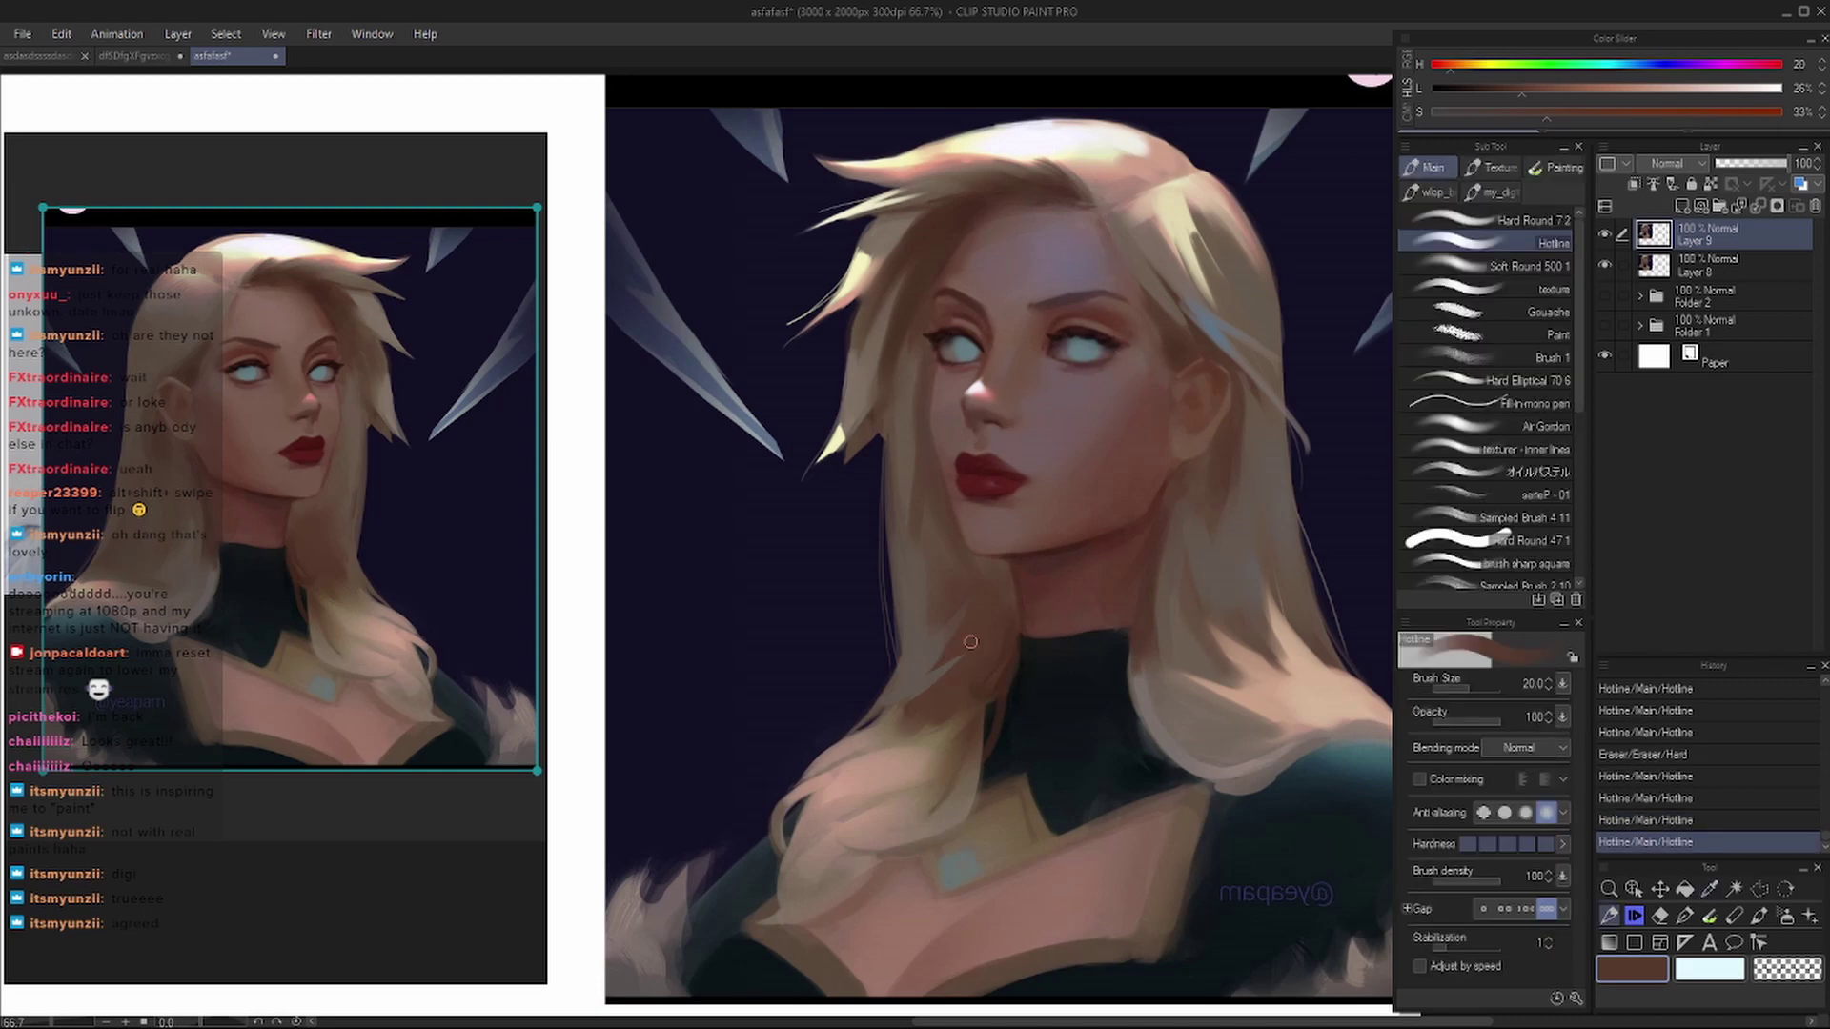
- Compare the portrait with and without the Layer 9 repaint, viewing it both mirrored and unmirrored
key("h")
left_click_drag(1060, 488, 1063, 530)
key("h")
left_click_drag(1093, 568, 1049, 517)
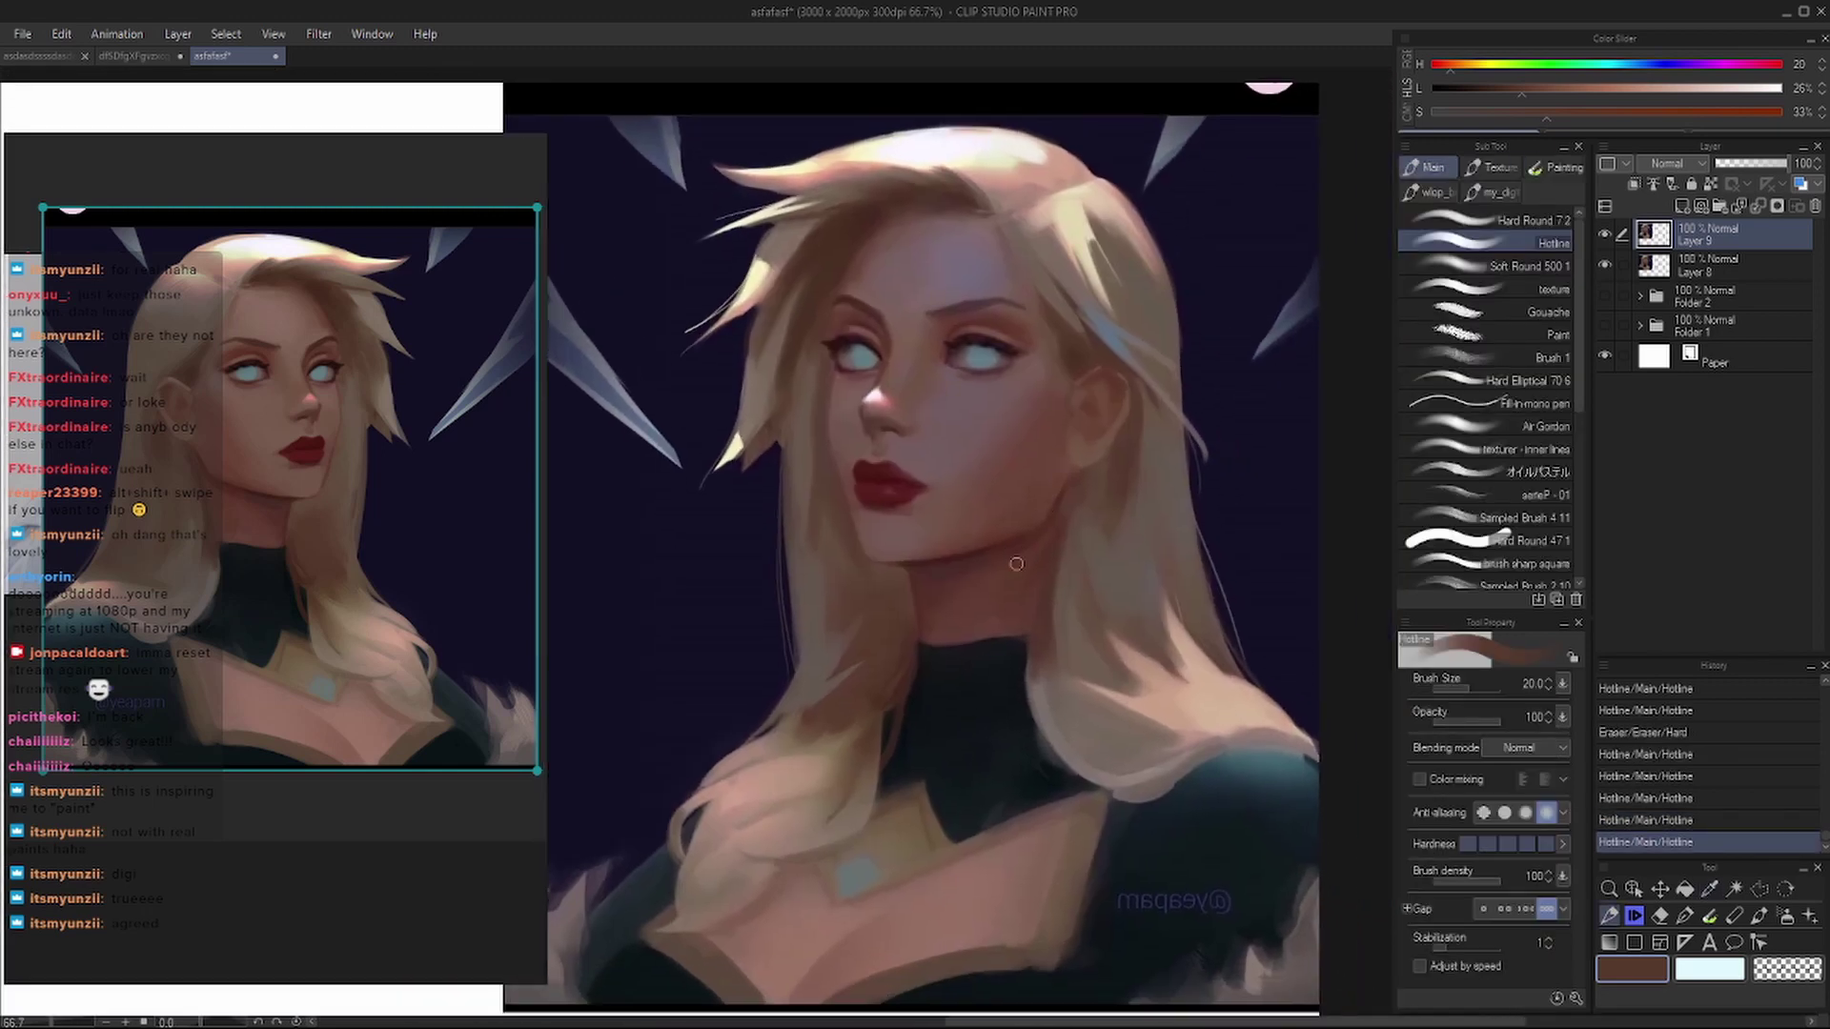
left_click(1607, 233)
left_click(1605, 239)
key("h")
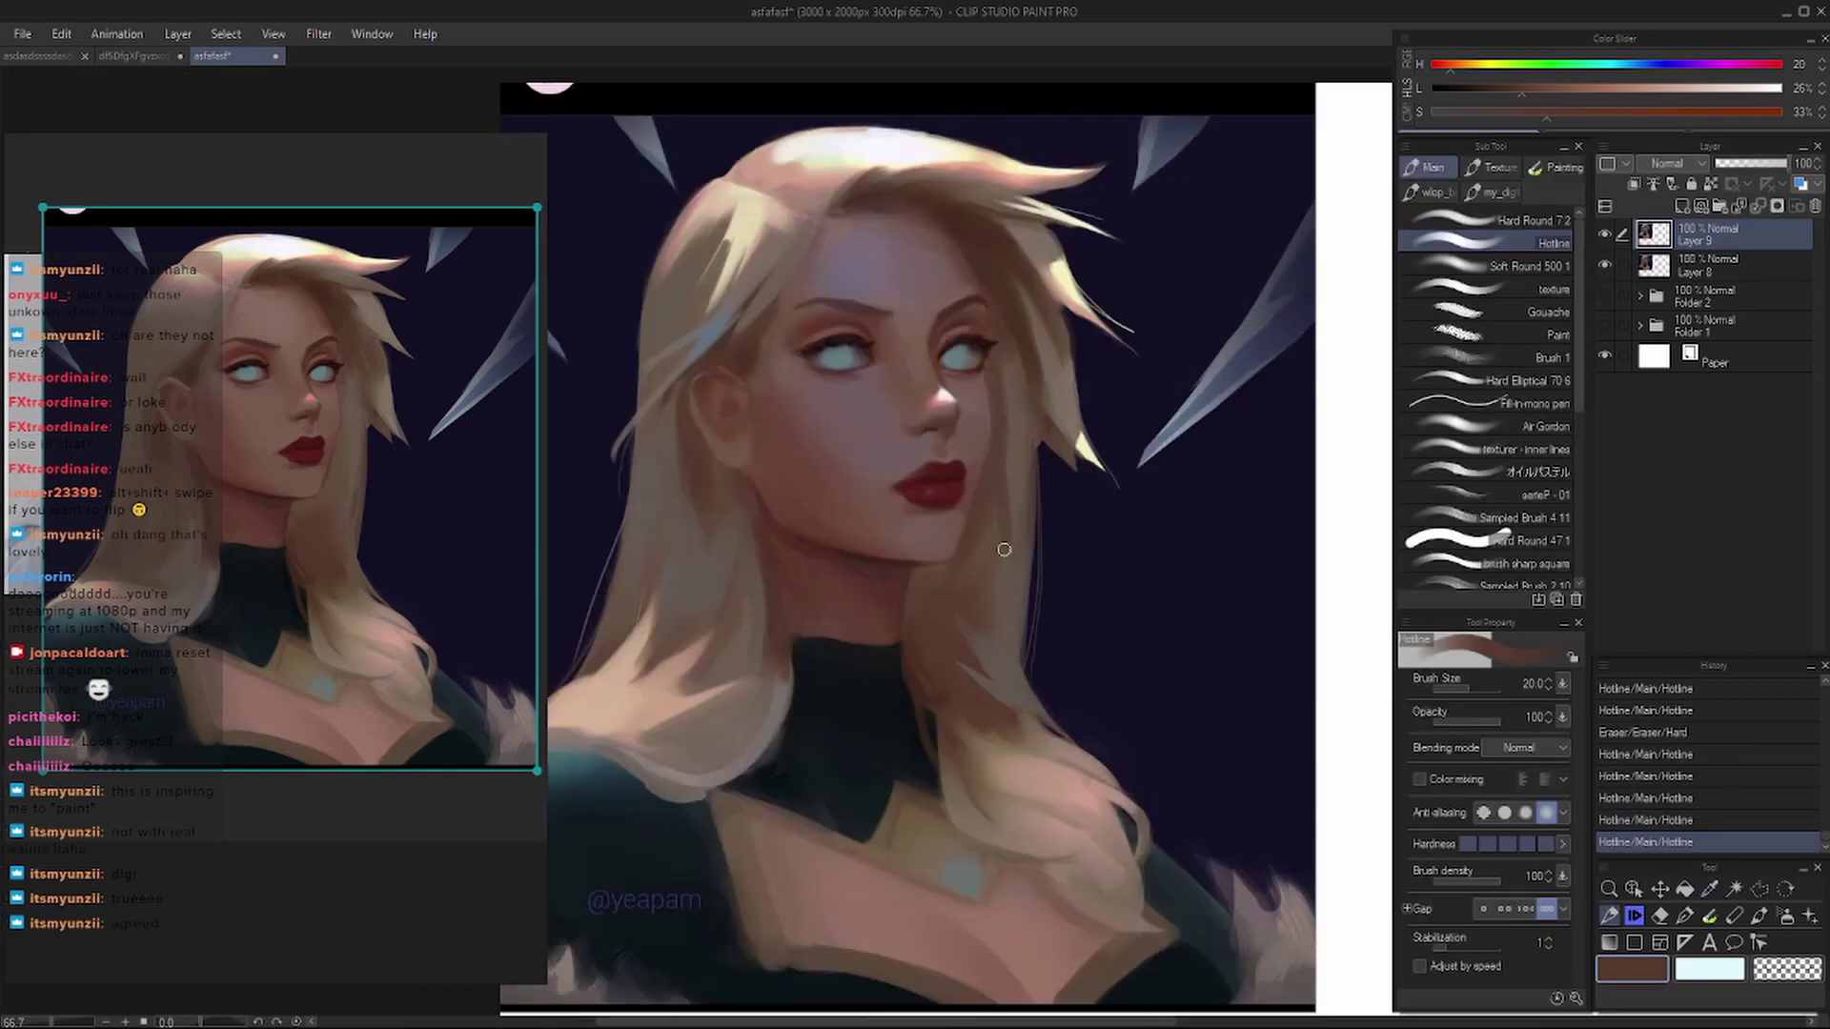
- Shade the cheek and the area beside the mouth in a sampled reddish brown with the Hotline brush at size 50, checking it mirrored
left_click_drag(1027, 414, 1010, 395)
scroll(891, 421, "up", 3)
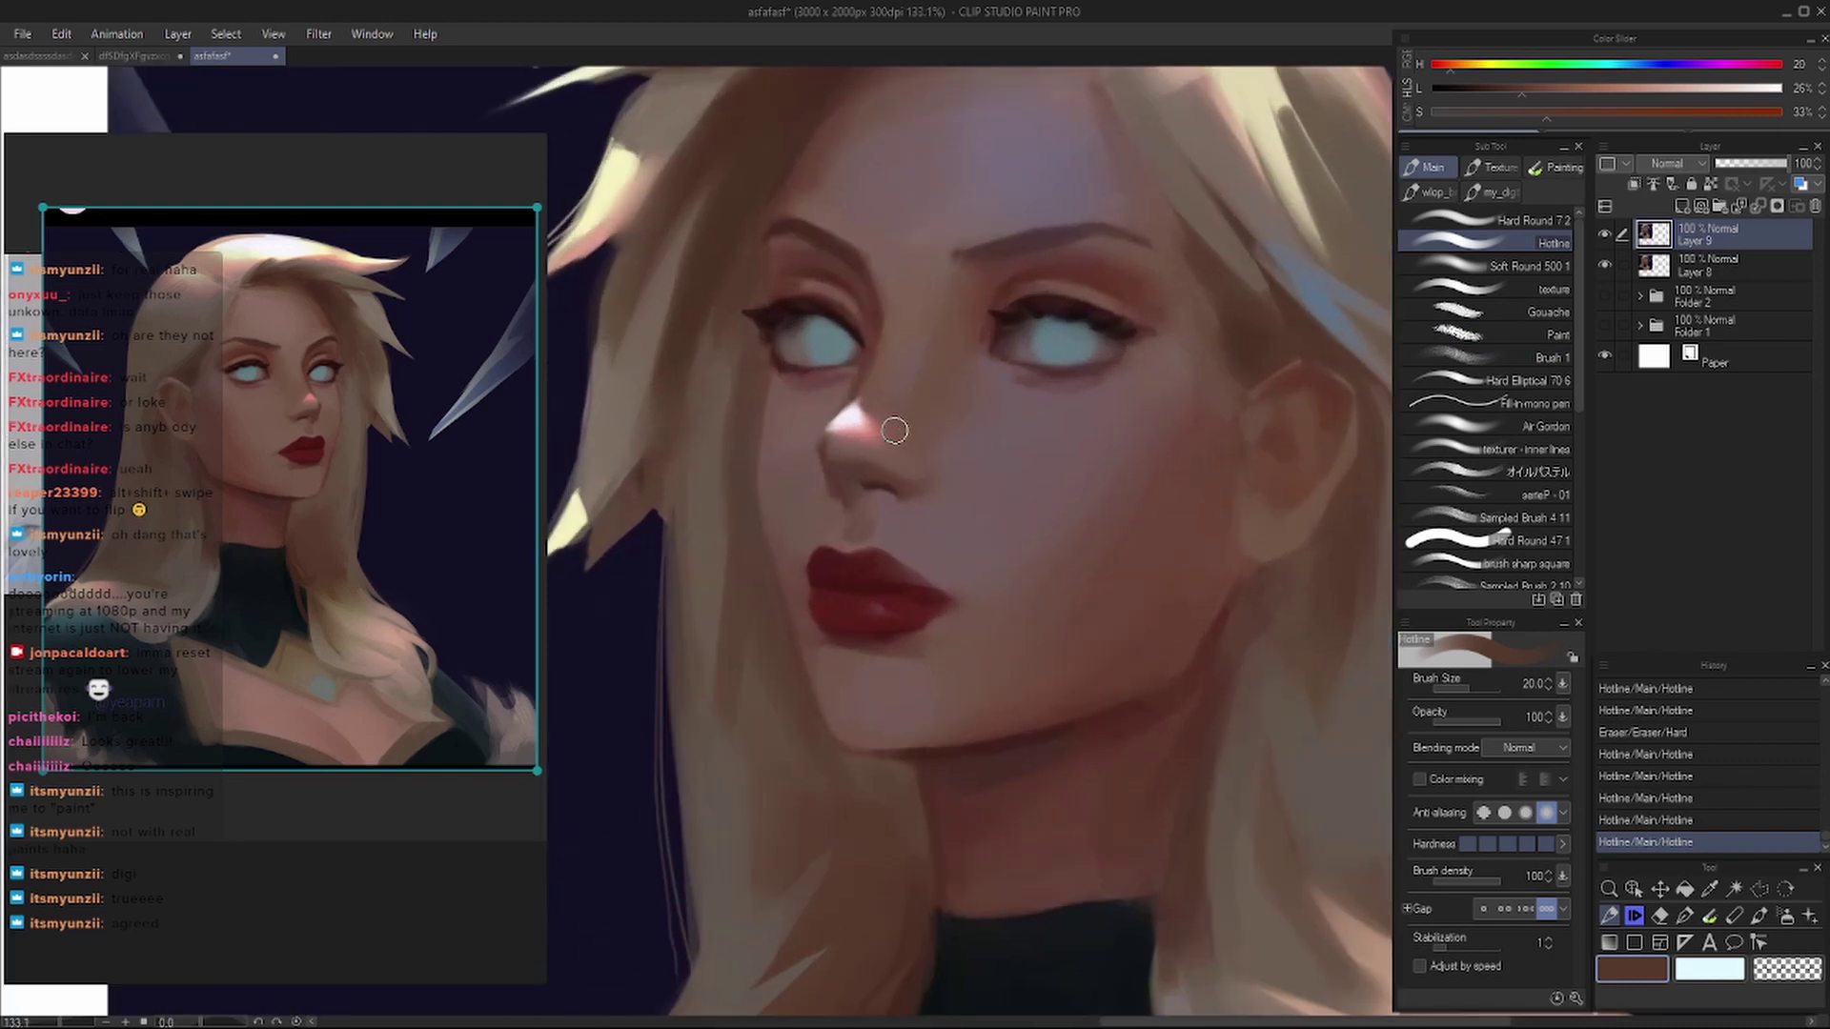
key("i")
left_click(1195, 484)
key("b")
mouse_move(1185, 442)
left_mouse_down()
mouse_move(1152, 496)
mouse_move(1172, 419)
left_mouse_up()
mouse_move(981, 666)
left_mouse_down()
mouse_move(1010, 601)
mouse_move(1009, 645)
left_mouse_up()
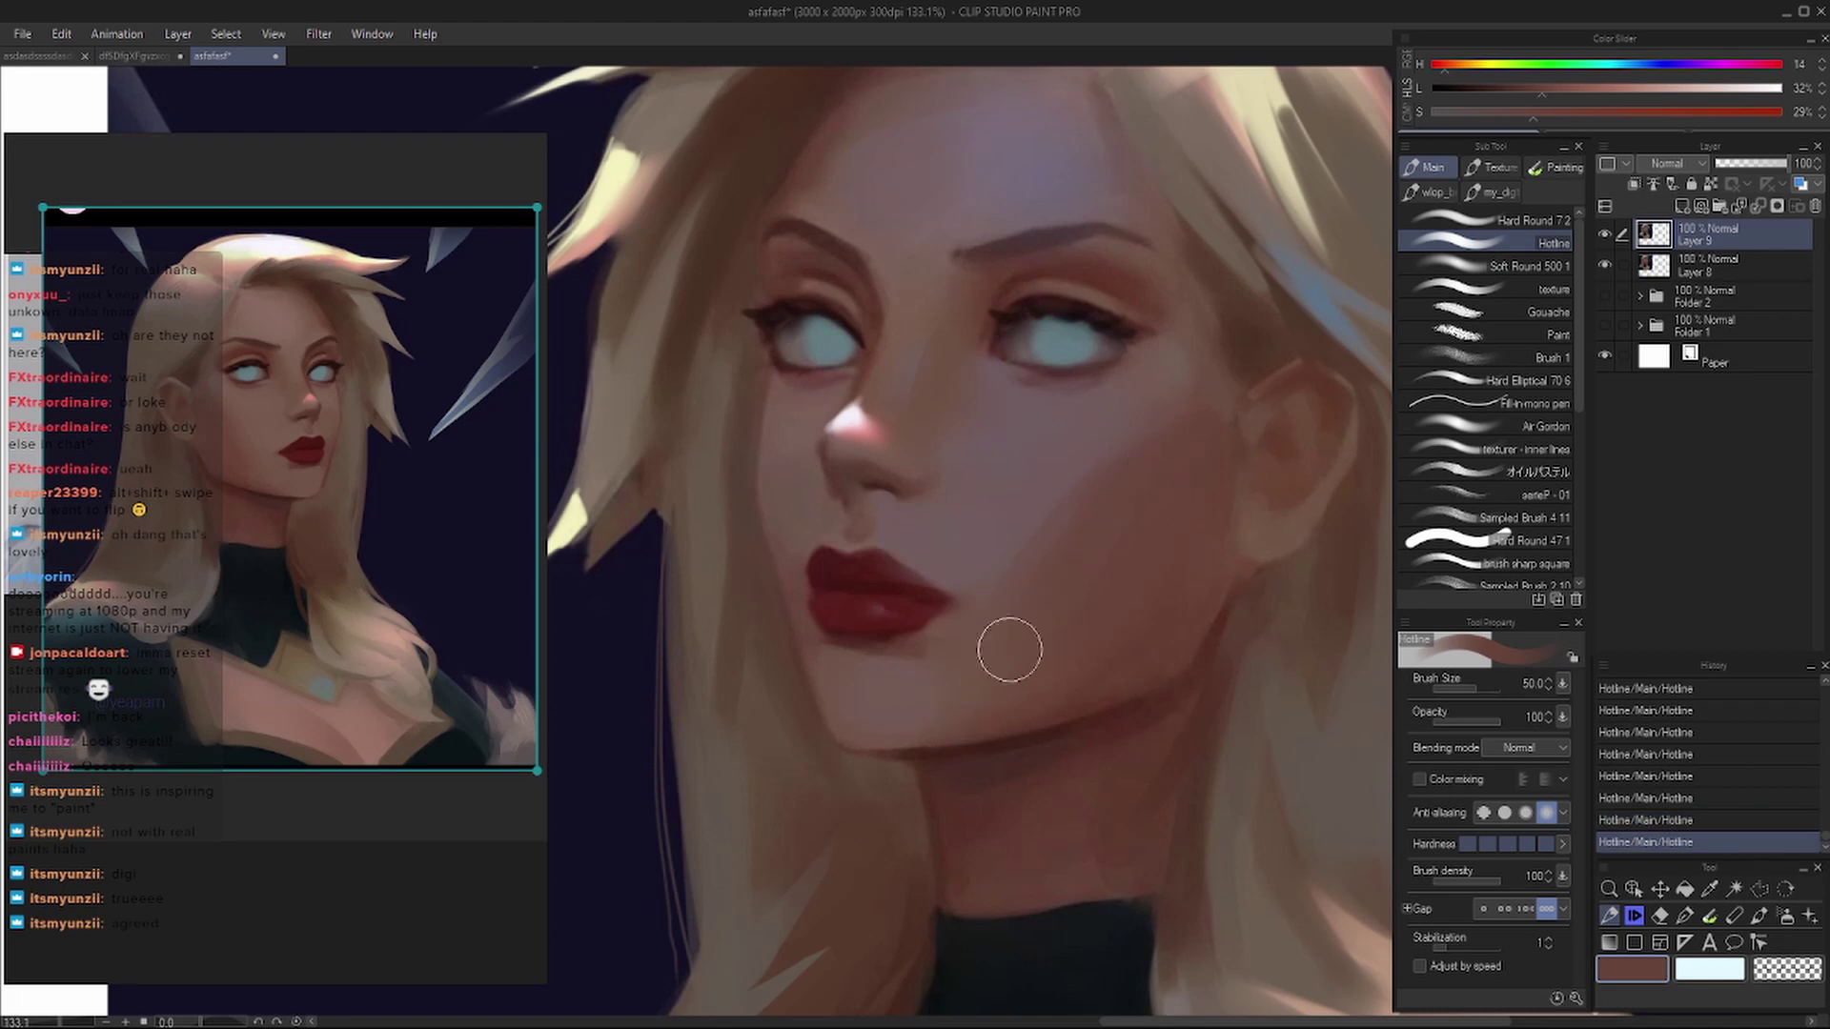
key("h")
left_click_drag(1051, 395, 1056, 416)
key("h")
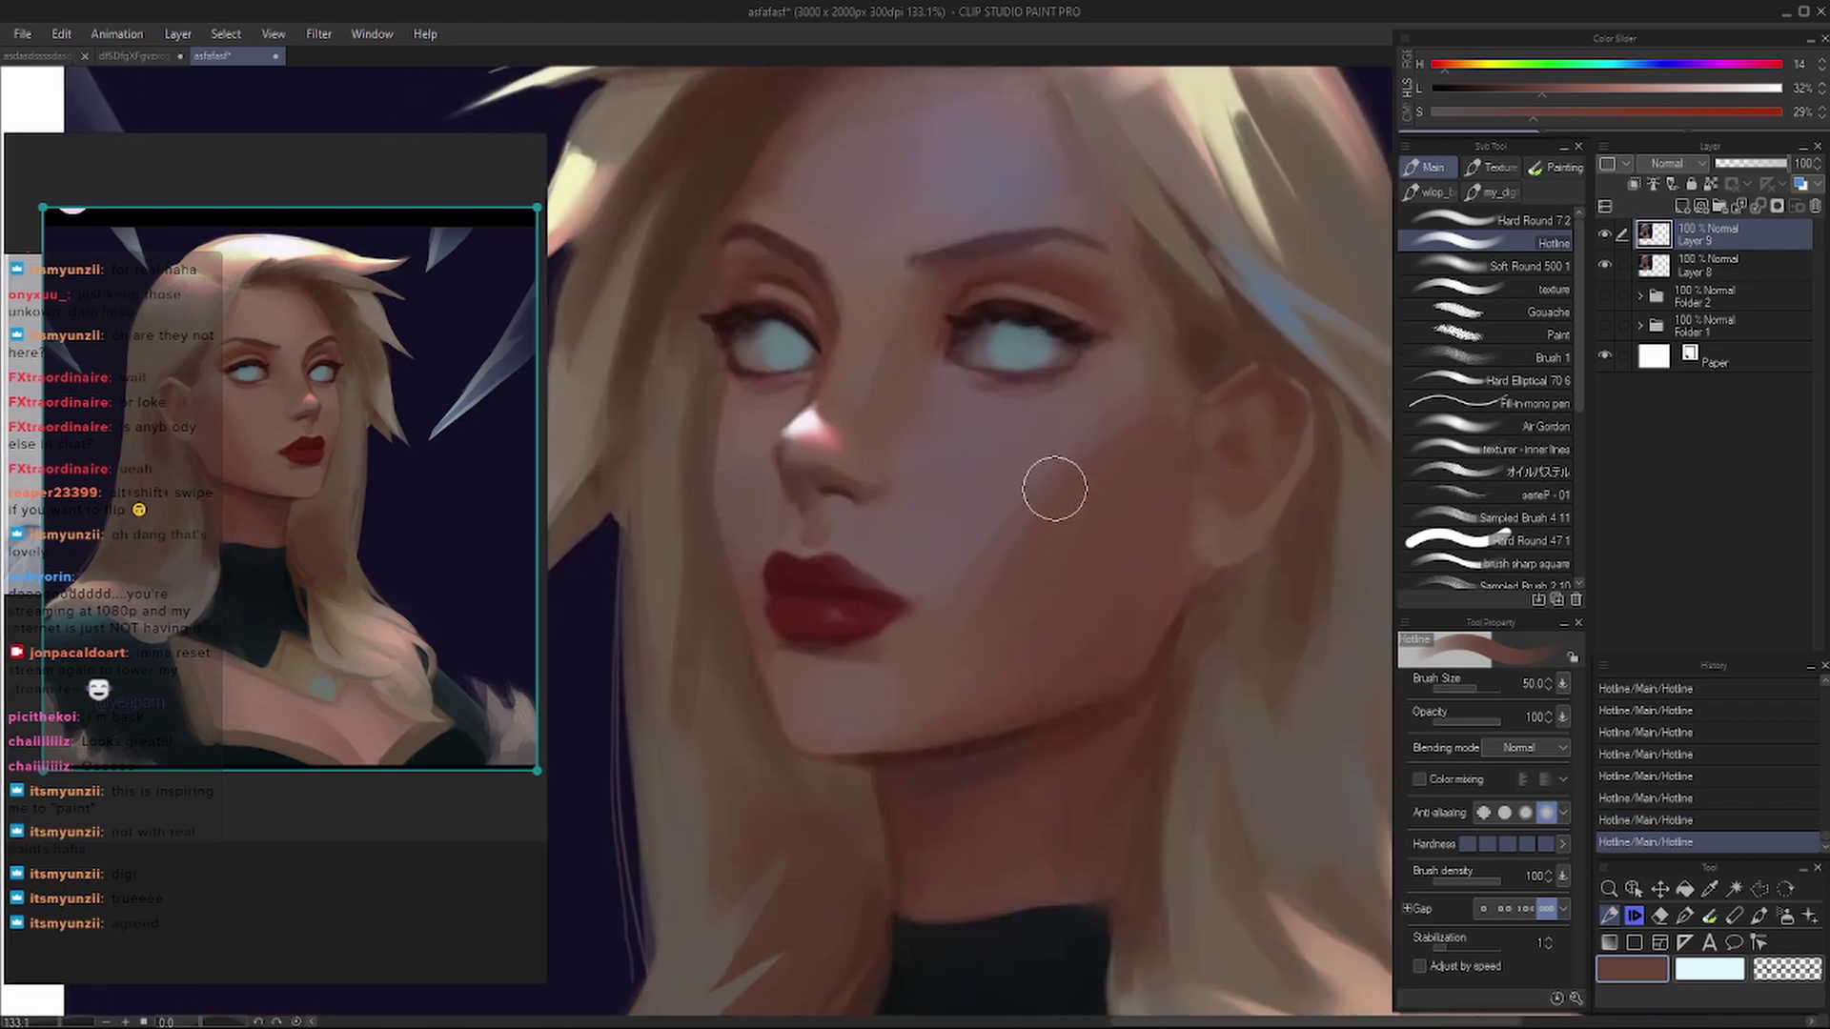
- Sample a muted pink from the face and soften the cheek shading below the near eye with the Blend Master Flash brush
left_click(961, 582, "alt")
scroll(1054, 490, "down", 2)
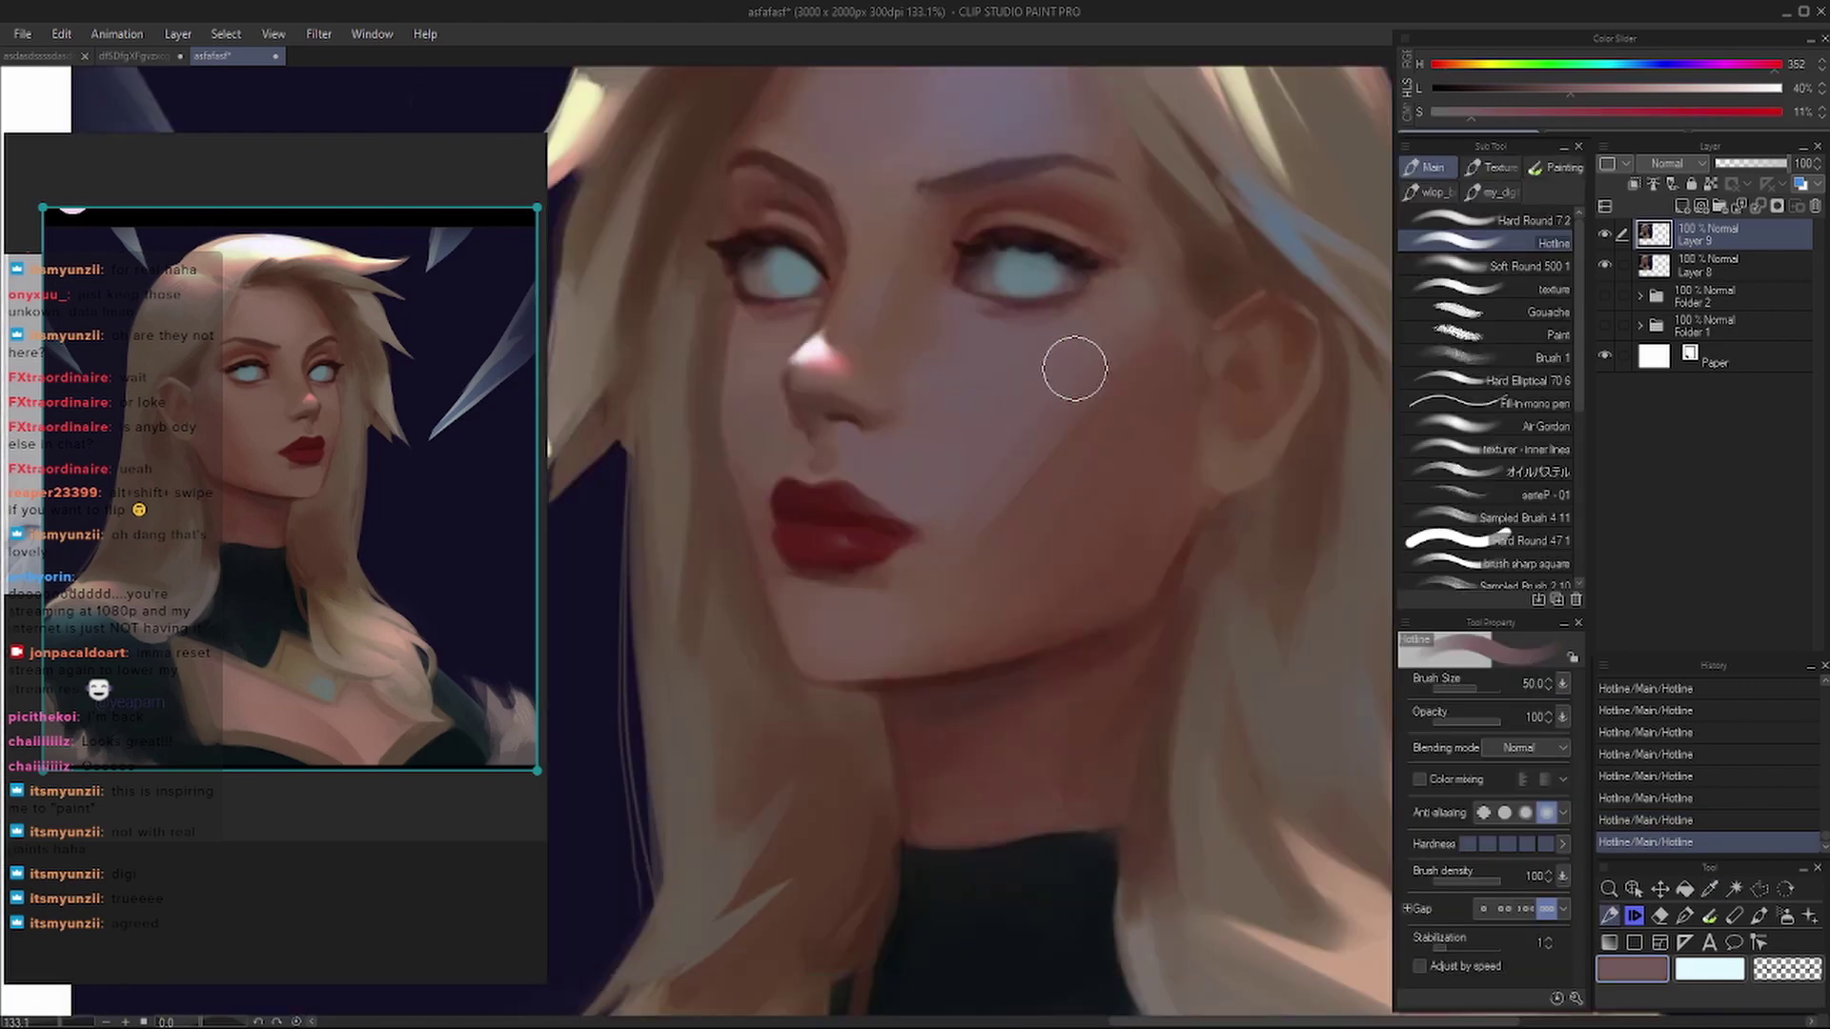
key("j")
mouse_move(1112, 389)
left_mouse_down()
mouse_move(901, 647)
mouse_move(1082, 372)
left_mouse_up()
key("p")
key("ctrl+minus")
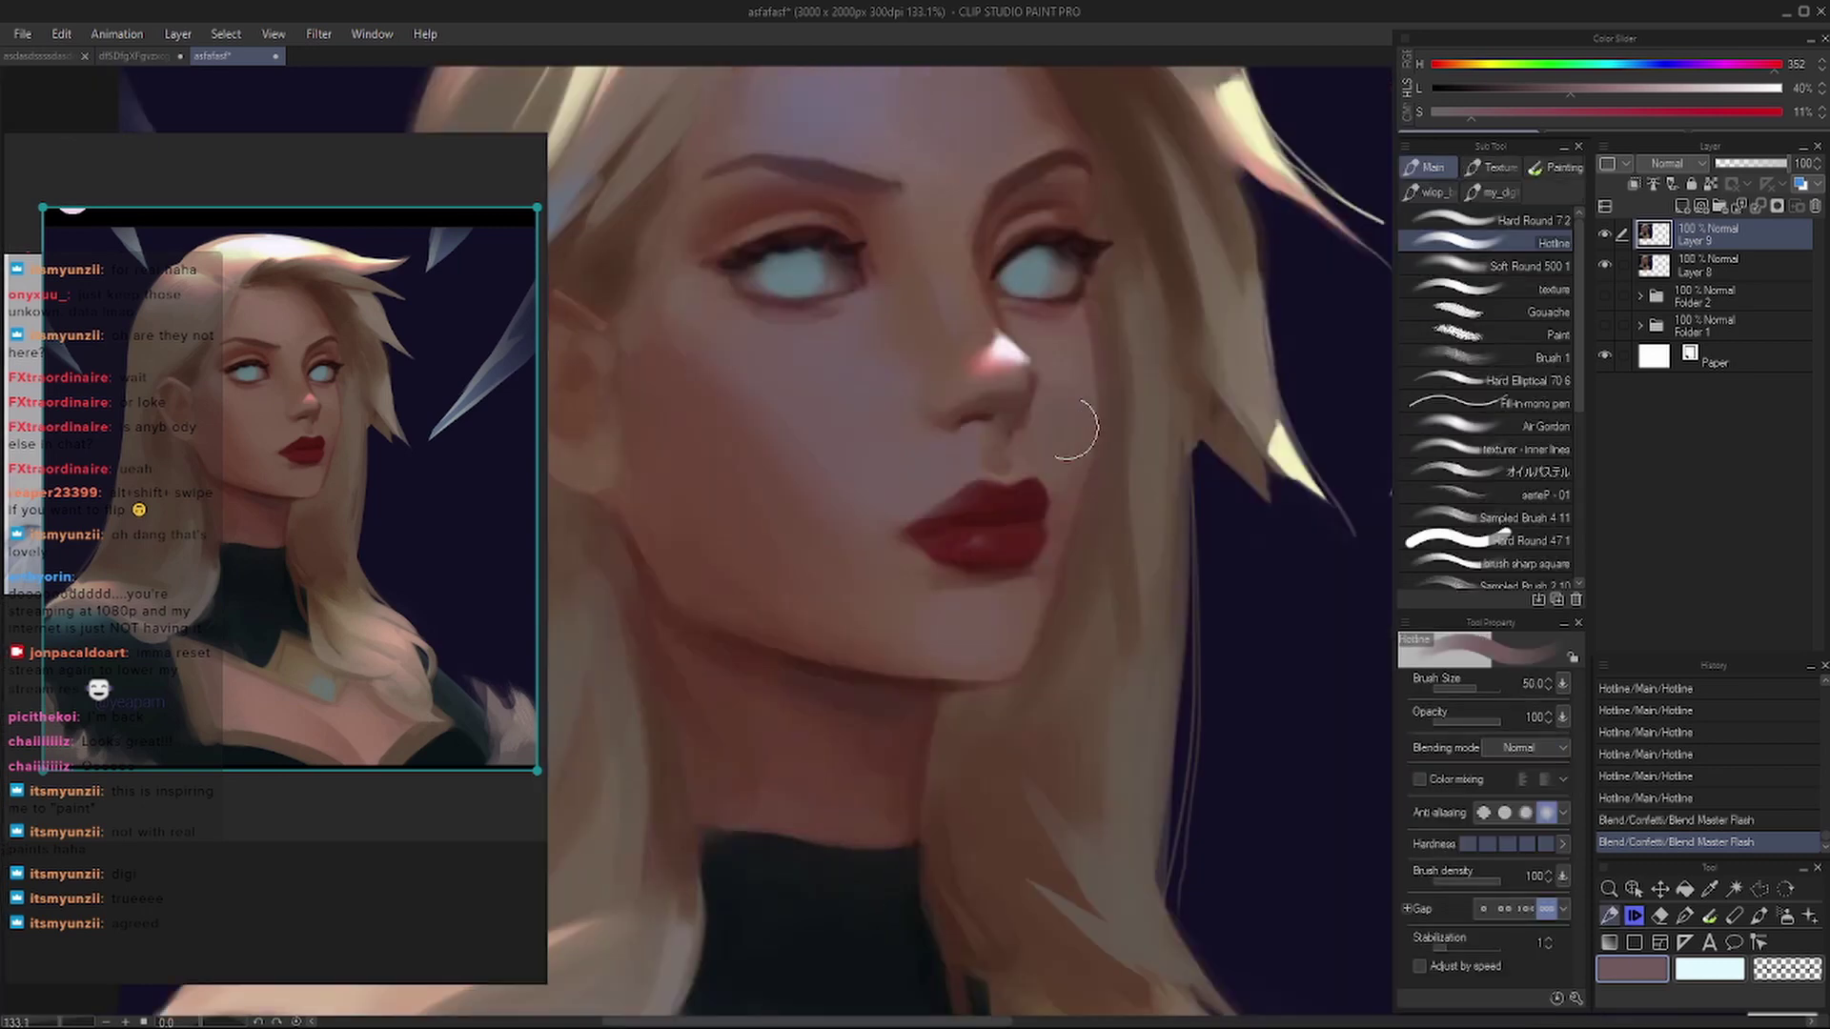
key("ctrl+minus")
key("ctrl+plus")
key("ctrl+plus")
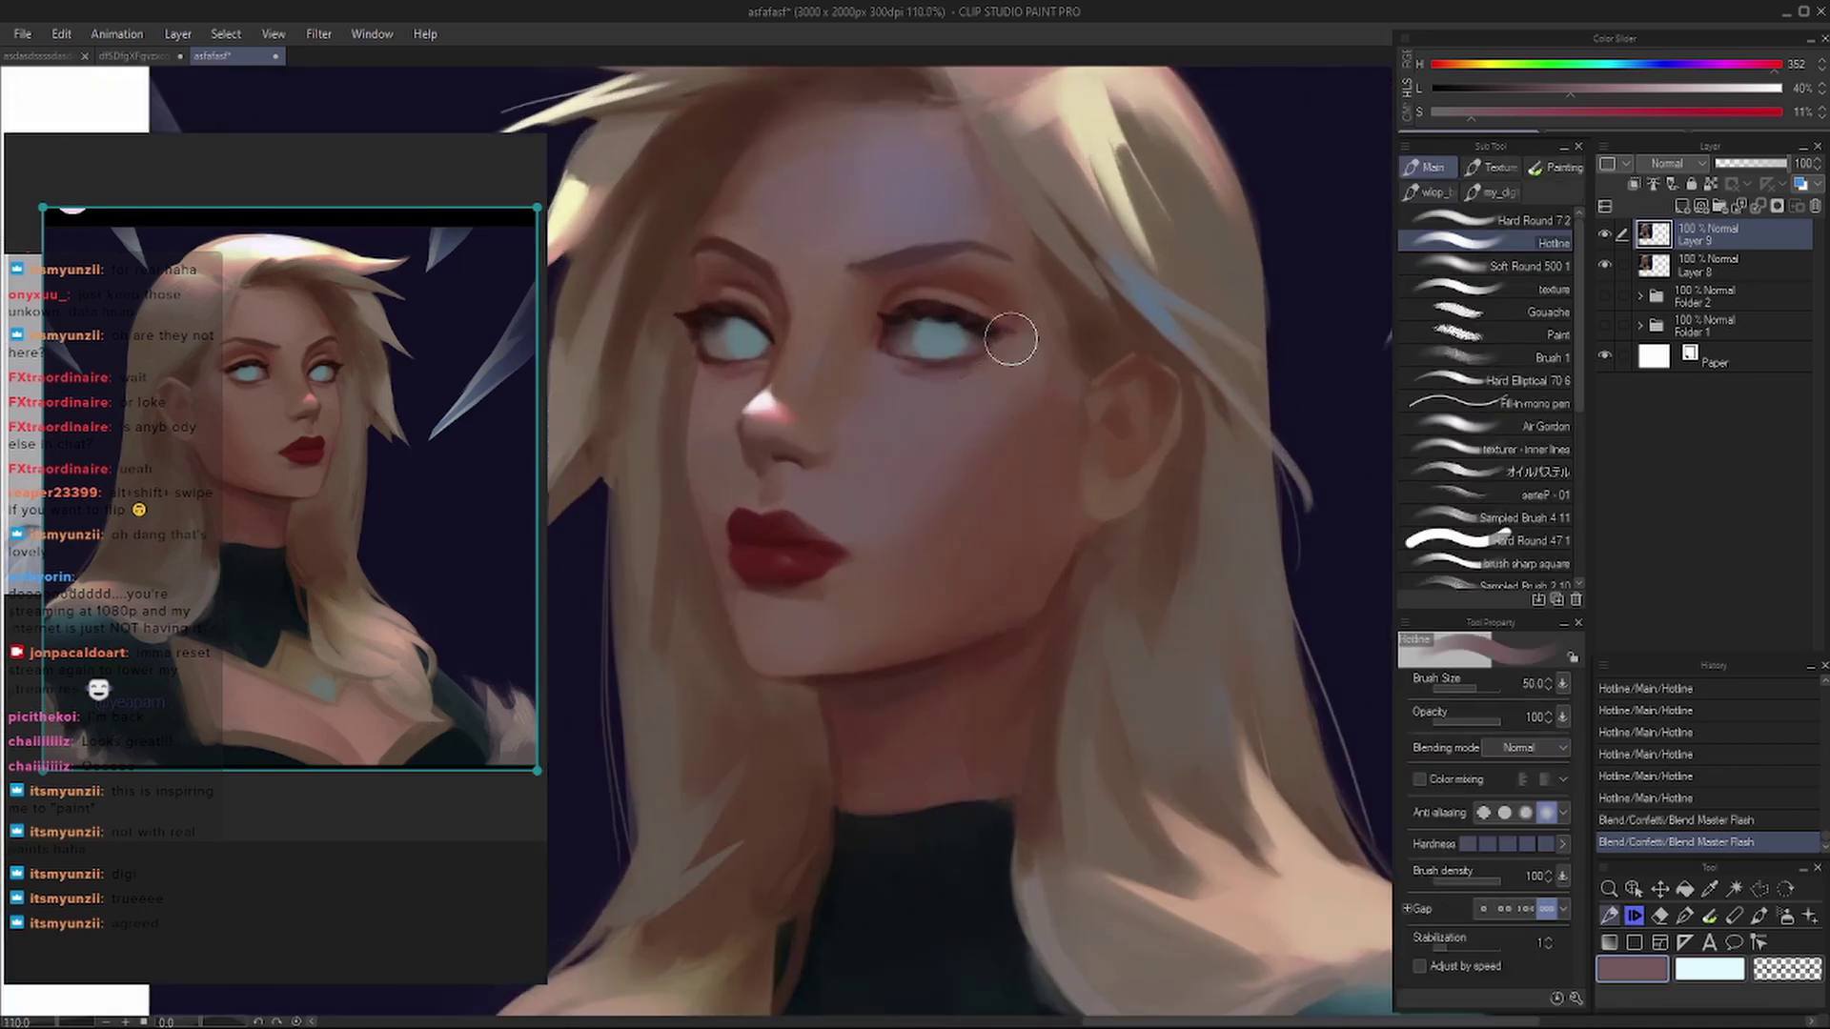
- Touch up the skin around the near eye in a sampled greyish pink with the Hotline brush, undoing a stroke and reducing the size to 10
key("i")
left_click(970, 376)
key("p")
mouse_move(939, 290)
left_mouse_down()
mouse_move(982, 307)
mouse_move(865, 363)
left_mouse_up()
key("ctrl+z")
key("bracketleft")
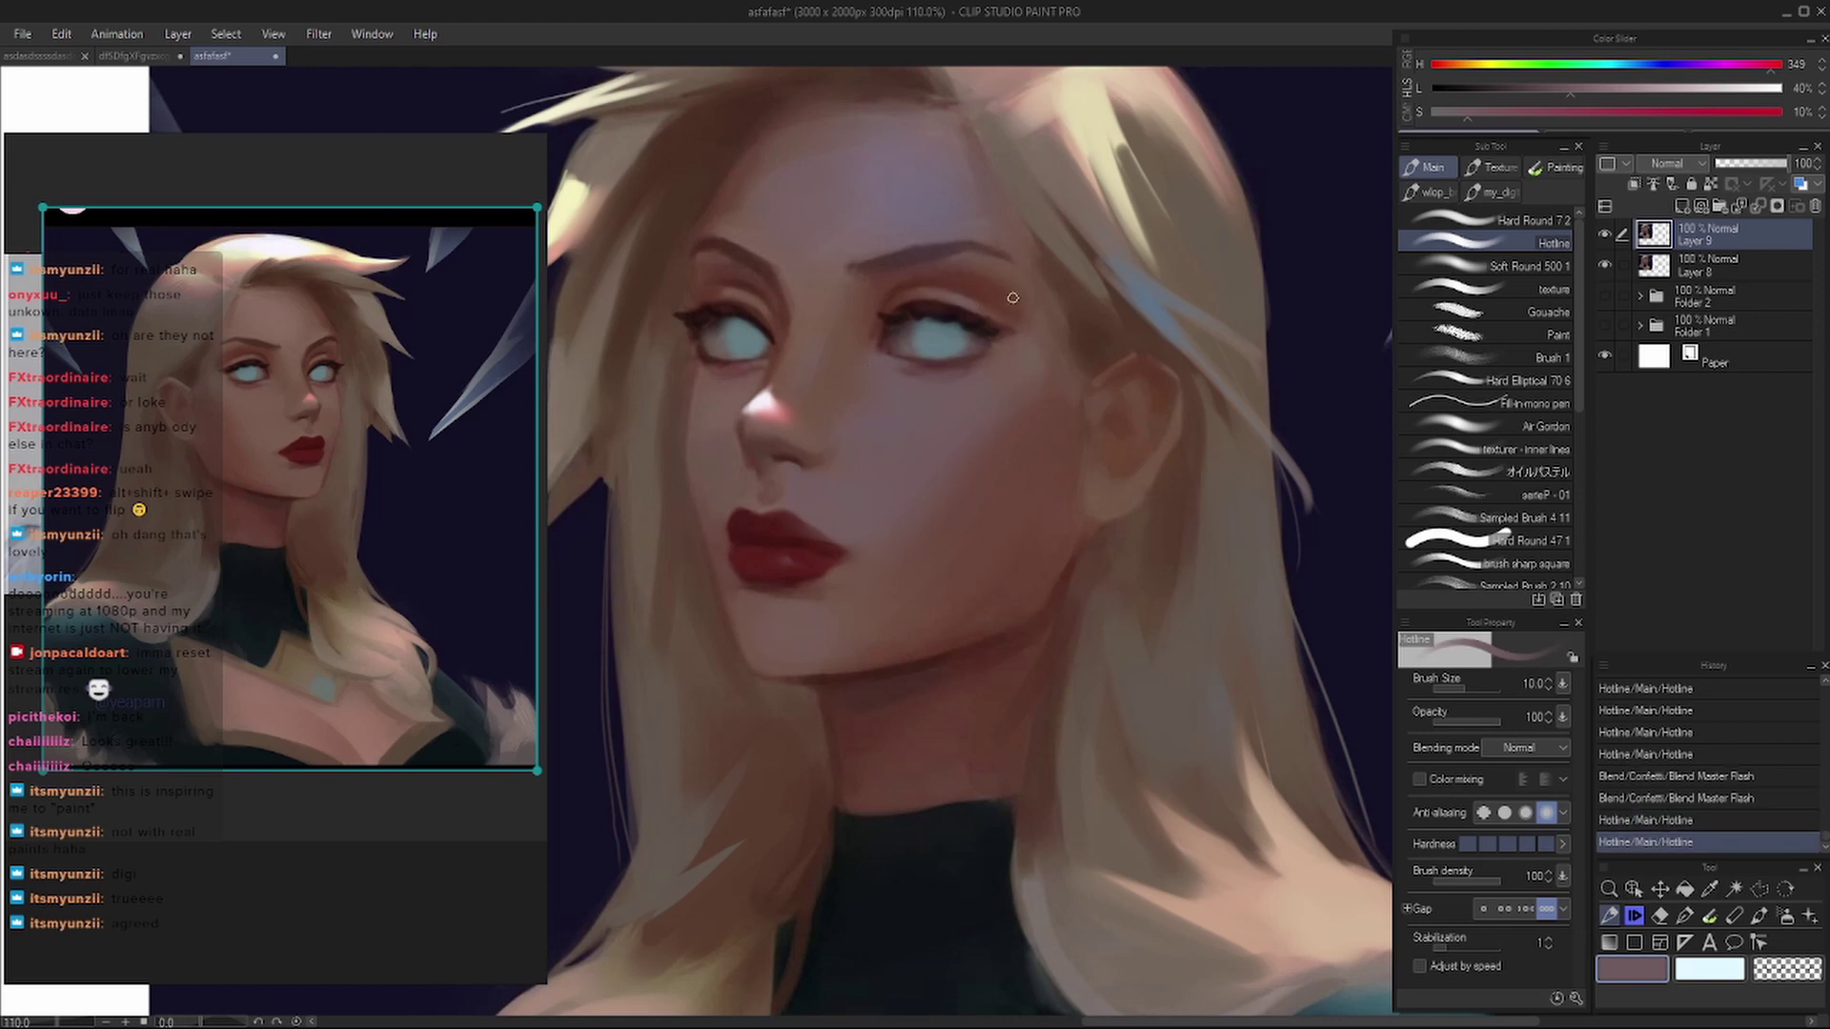
- Compare the repainted face and hair with the original by toggling the visibility of Layer 8 and Layer 9
key("ctrl+minus")
key("ctrl+minus")
key("ctrl+minus")
left_click_drag(1064, 342, 1104, 413)
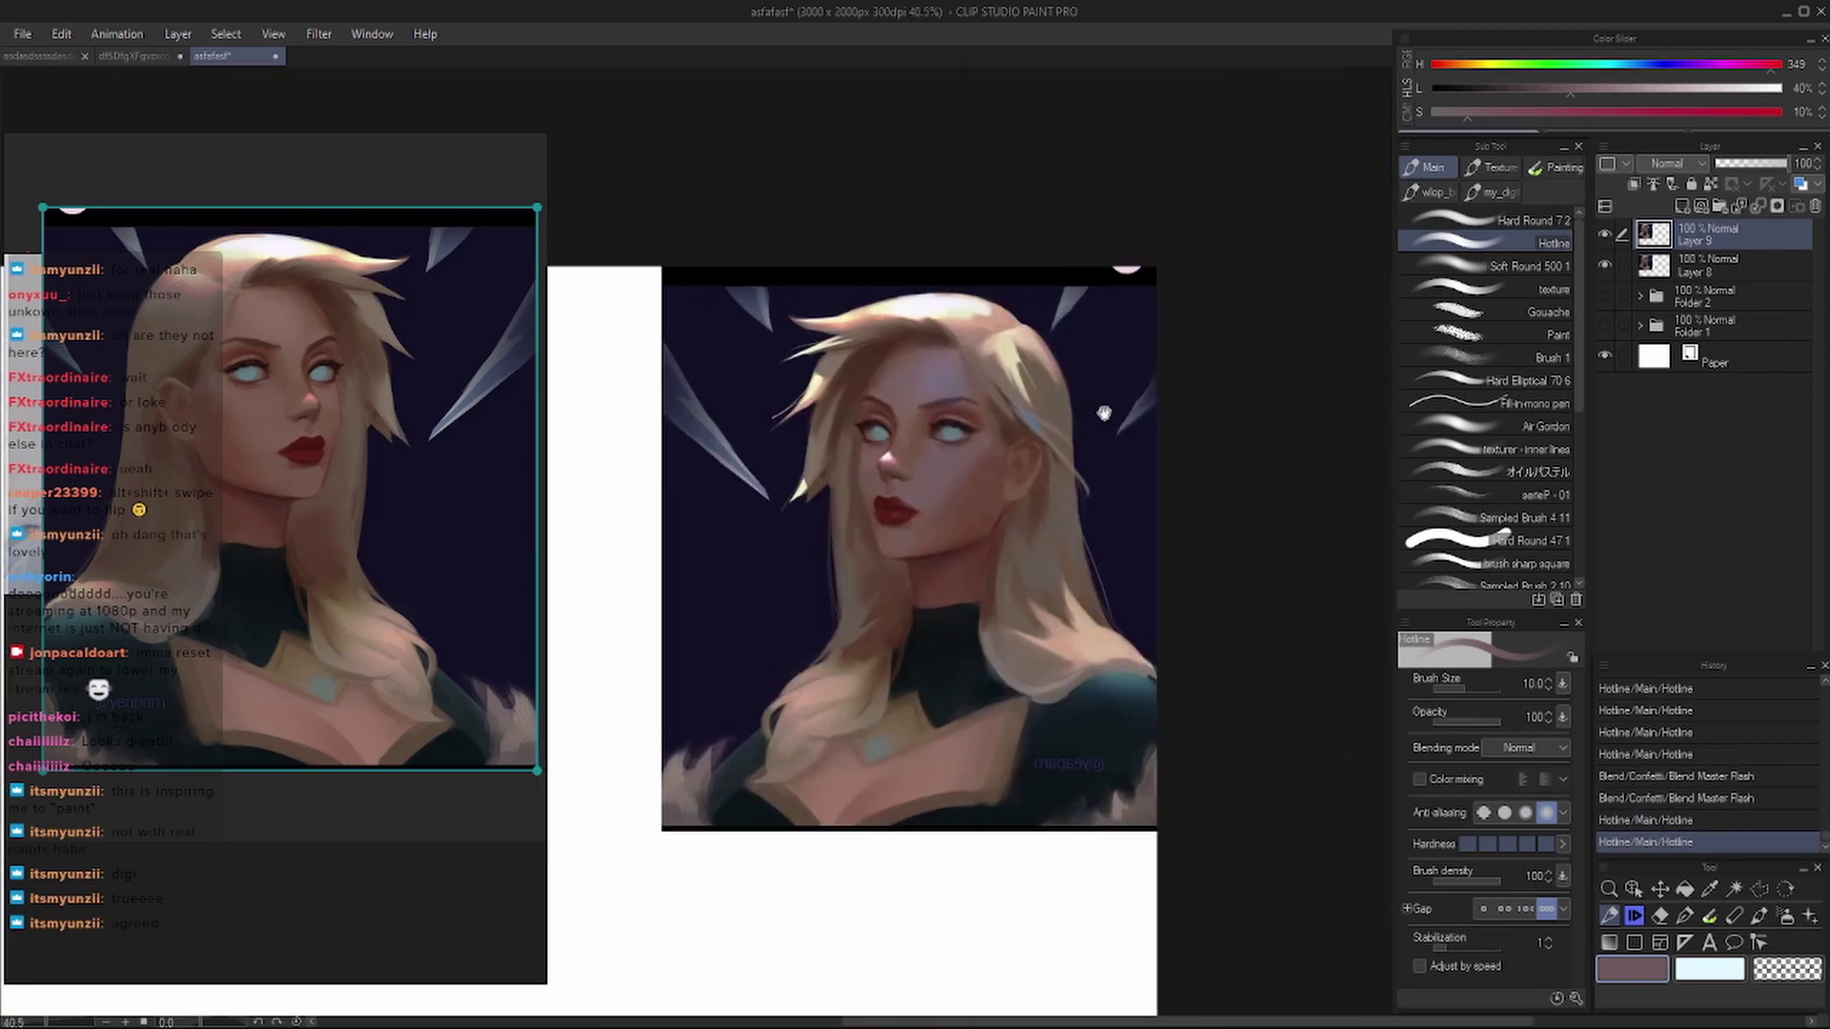
left_click(1604, 265)
left_click(1604, 265)
left_click(1604, 236)
left_click(1605, 236)
left_click(1609, 266)
key("ctrl+plus")
key("ctrl+plus")
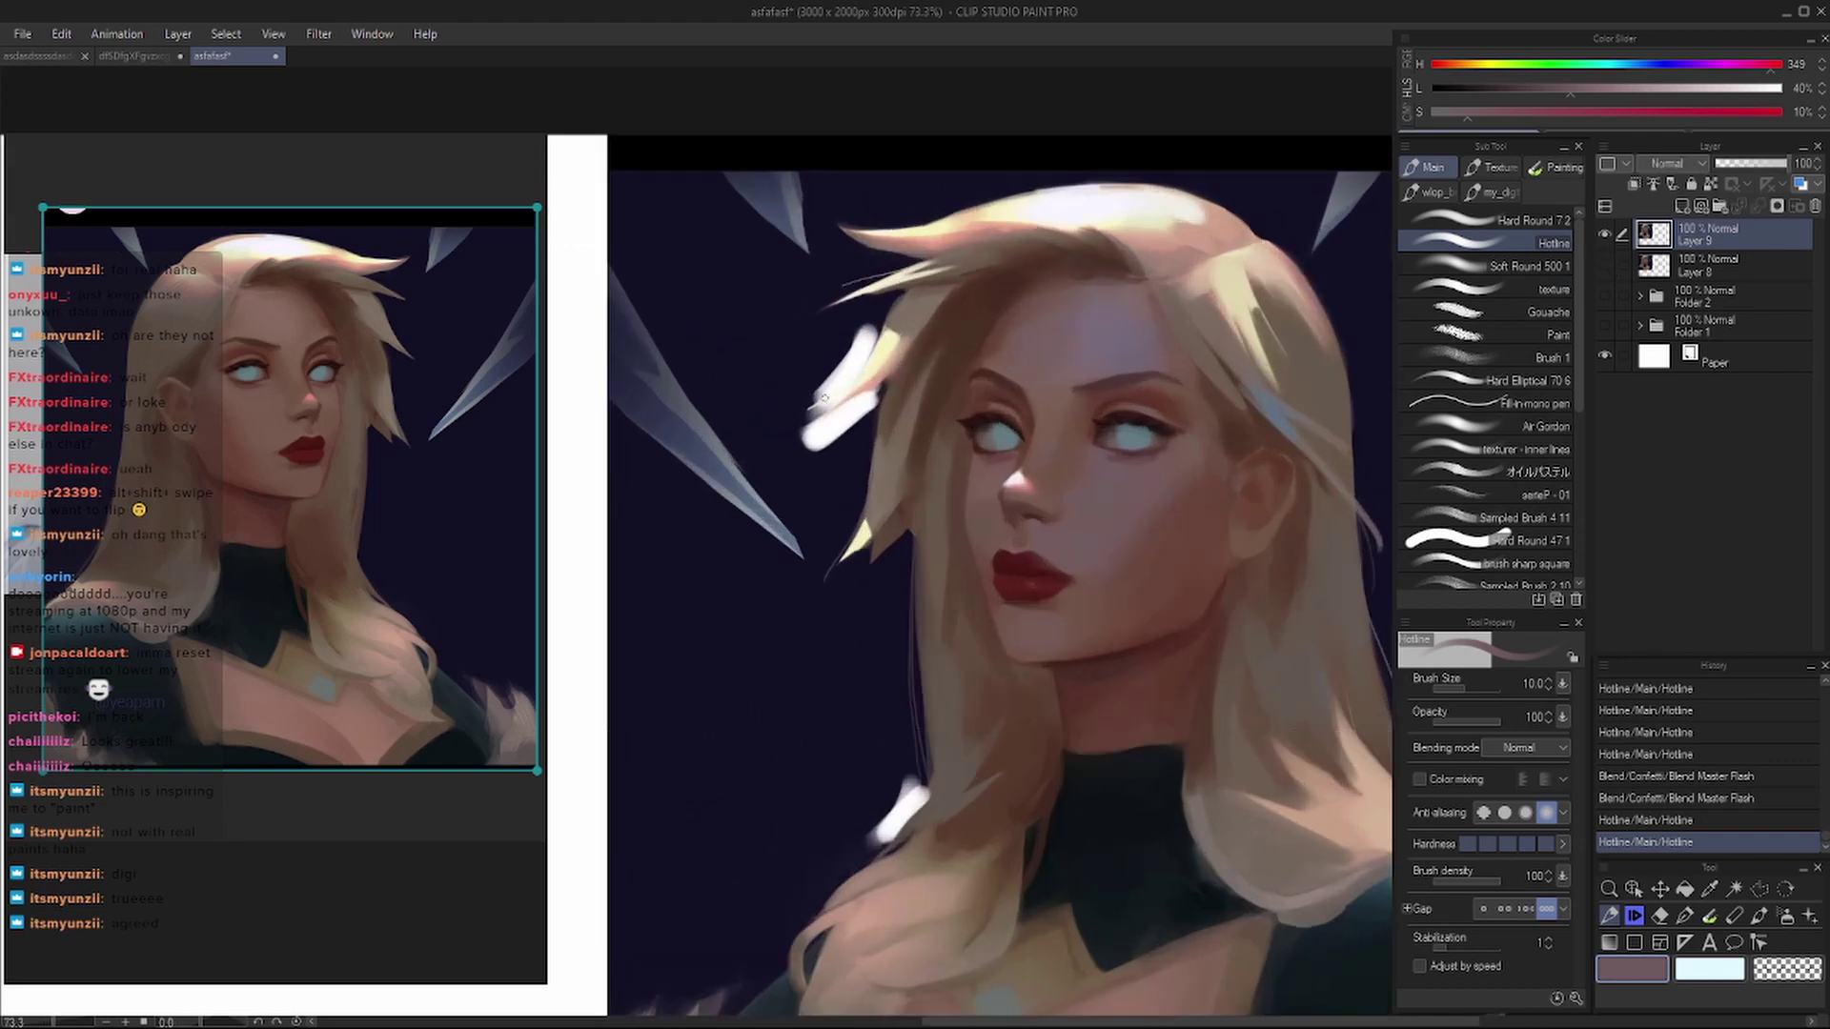
left_click(1604, 265)
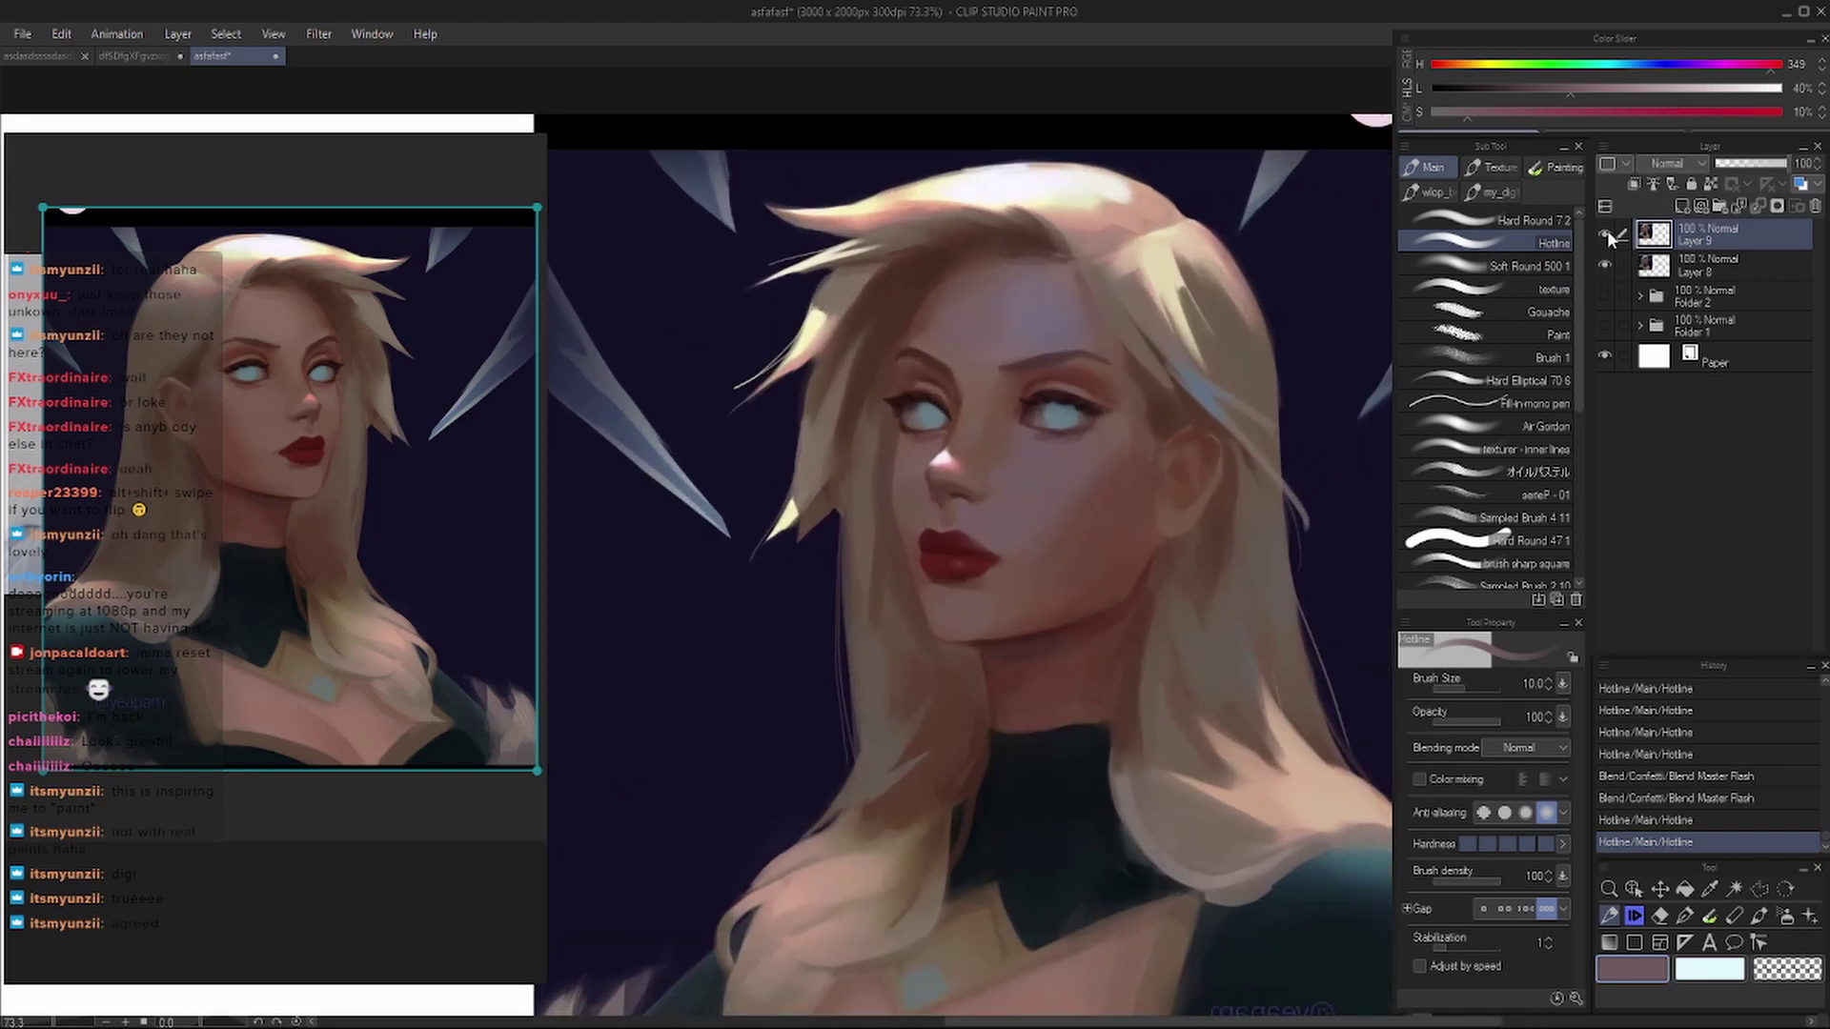
left_click(1605, 237)
left_click(1605, 235)
scroll(985, 540, "down", 2)
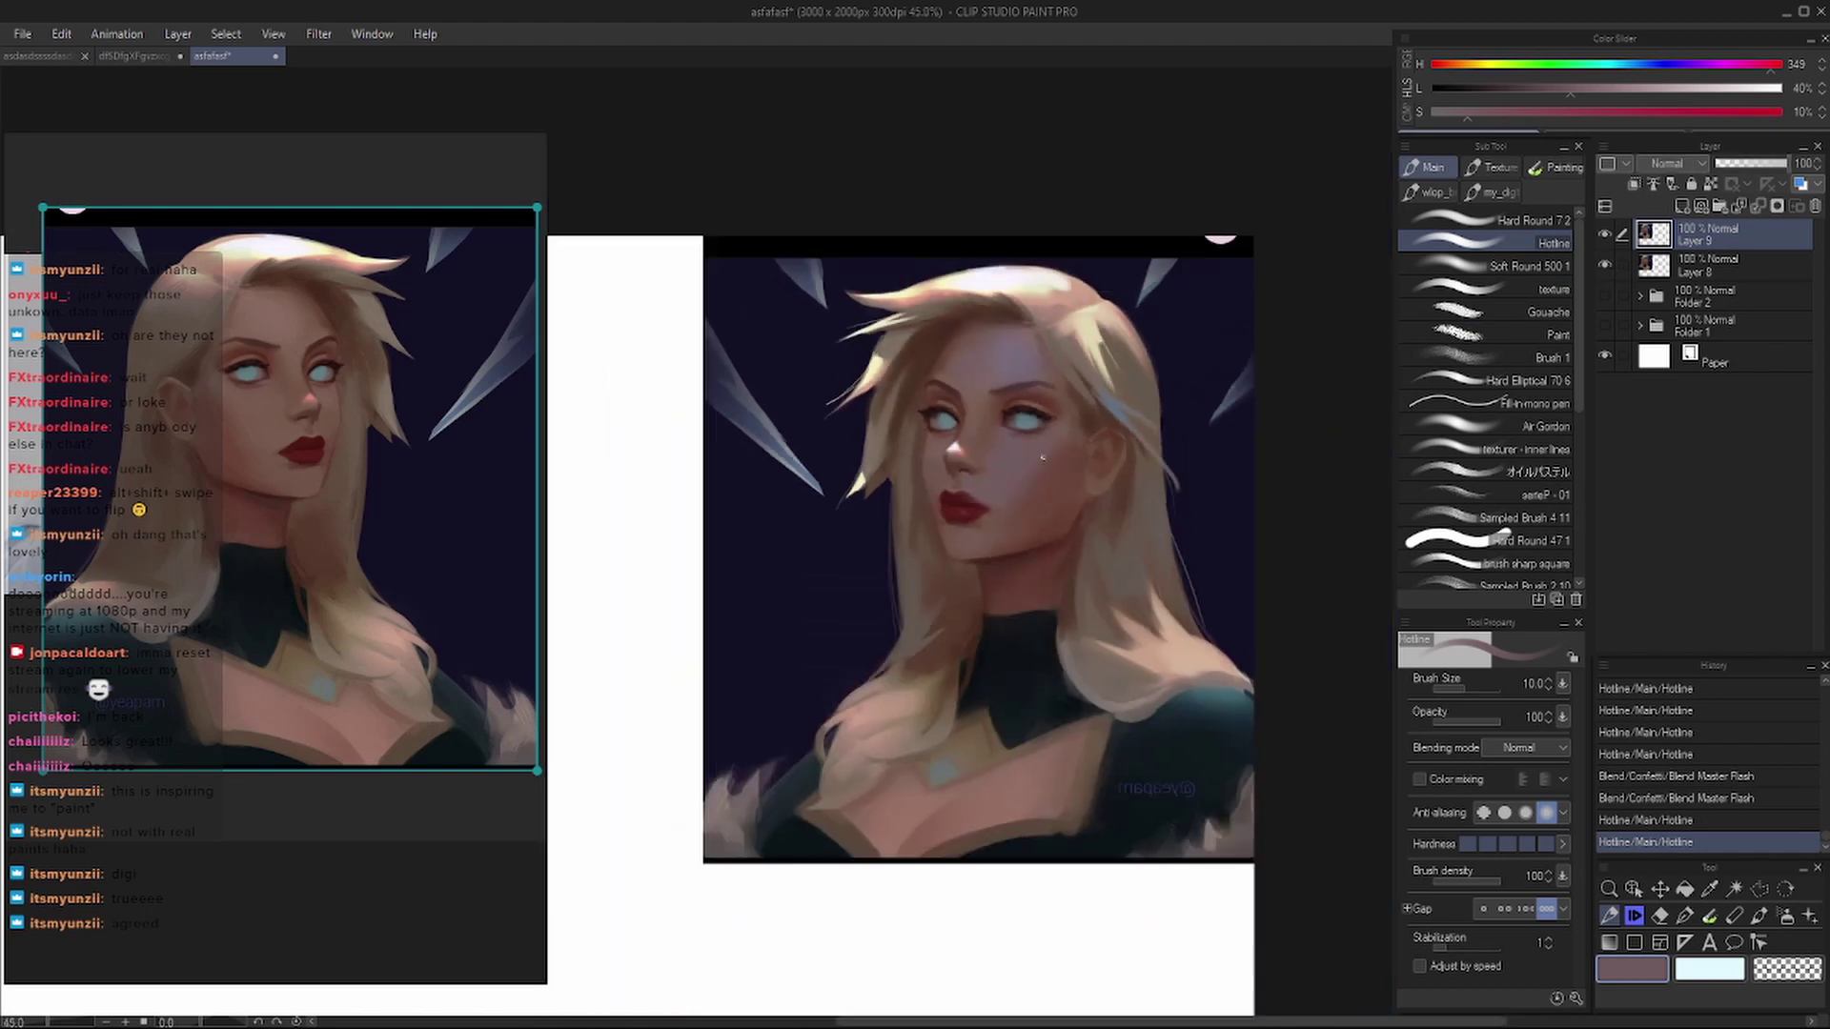
- Try sampled greyish-pink face tones over the chest with large Hotline brush strokes at sizes 150 and 100, and undo them
left_click_drag(985, 540, 964, 529)
left_click(965, 529, "alt")
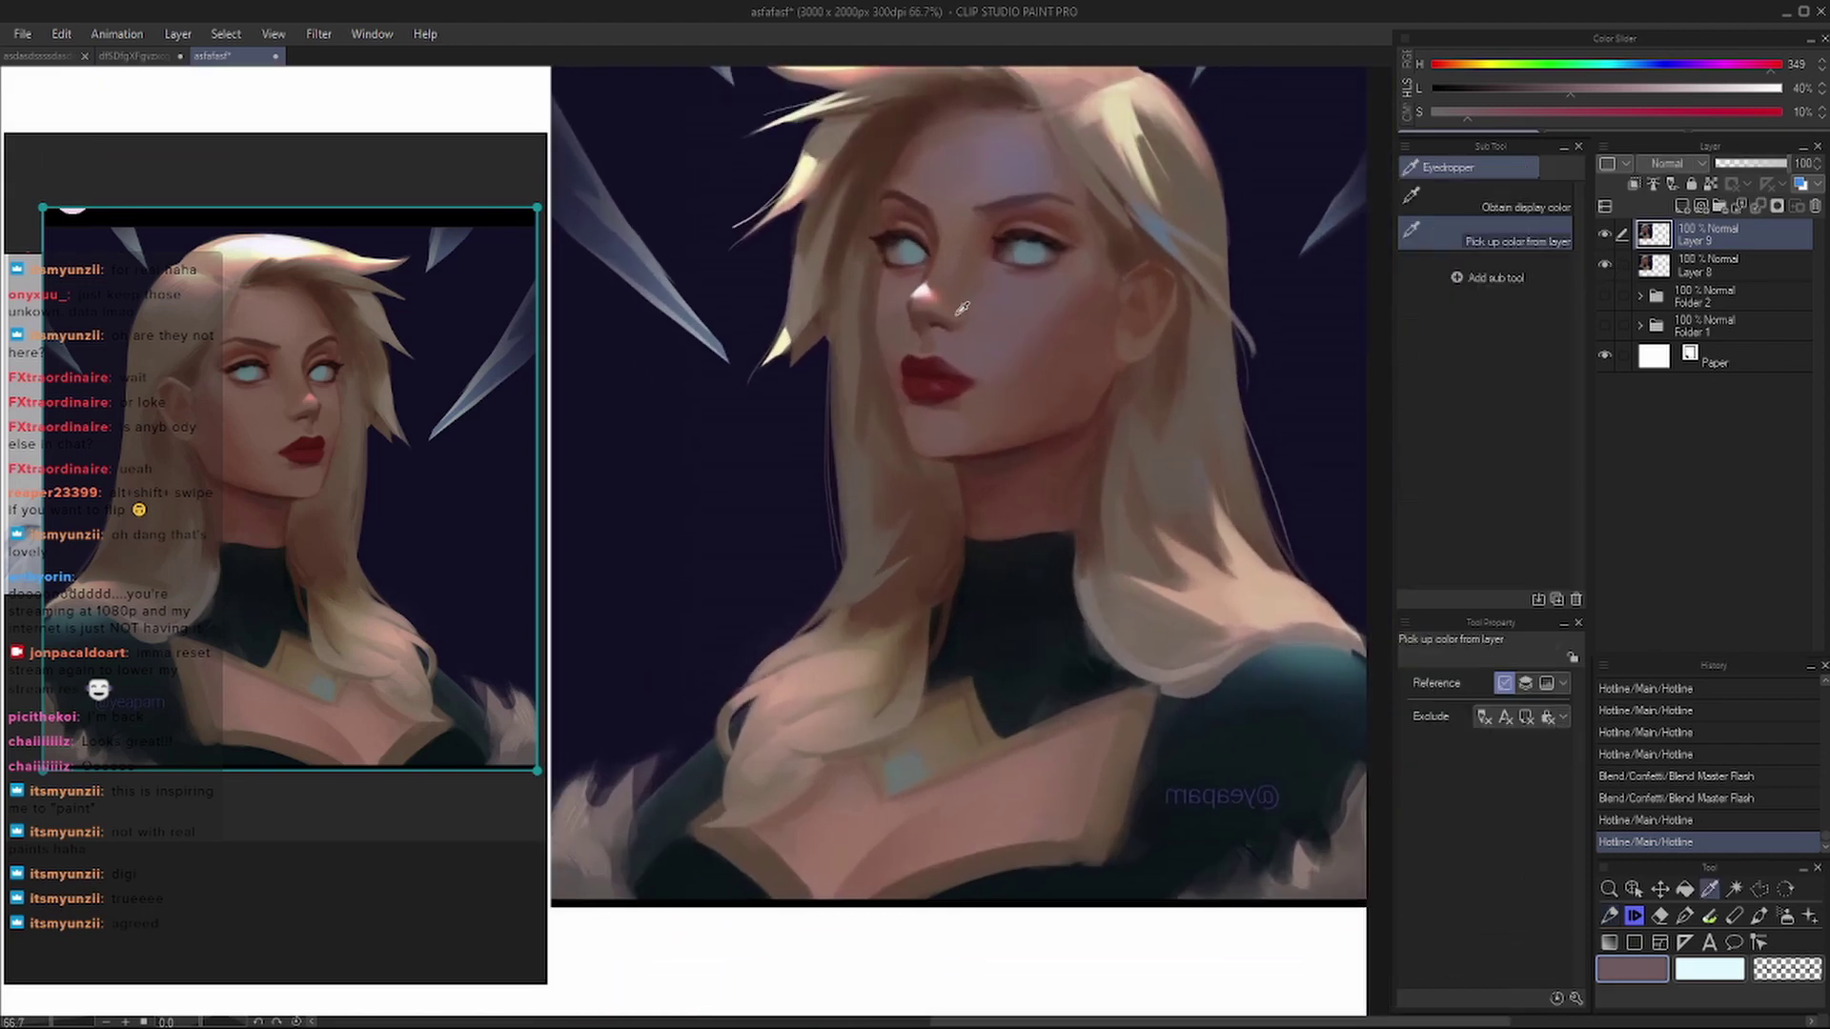
left_click_drag(1037, 451, 1009, 461)
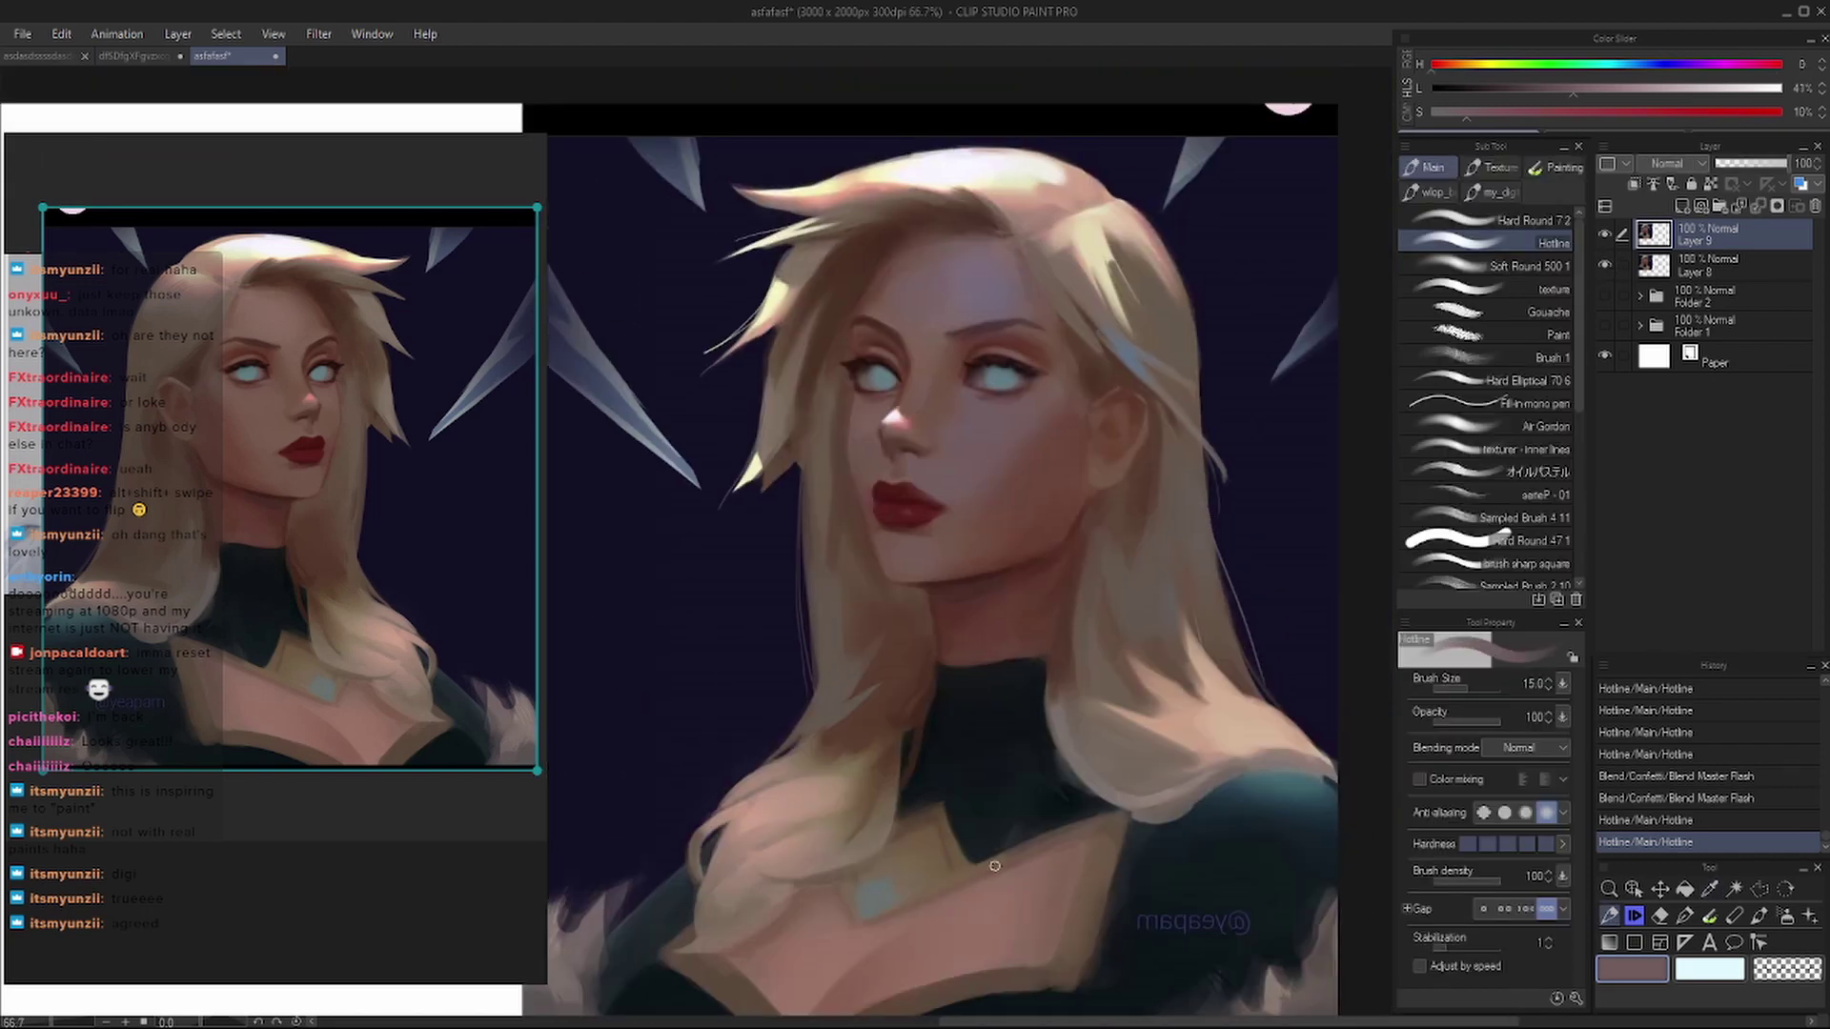
left_click_drag(975, 847, 897, 861)
key("bracketright")
key("bracketright")
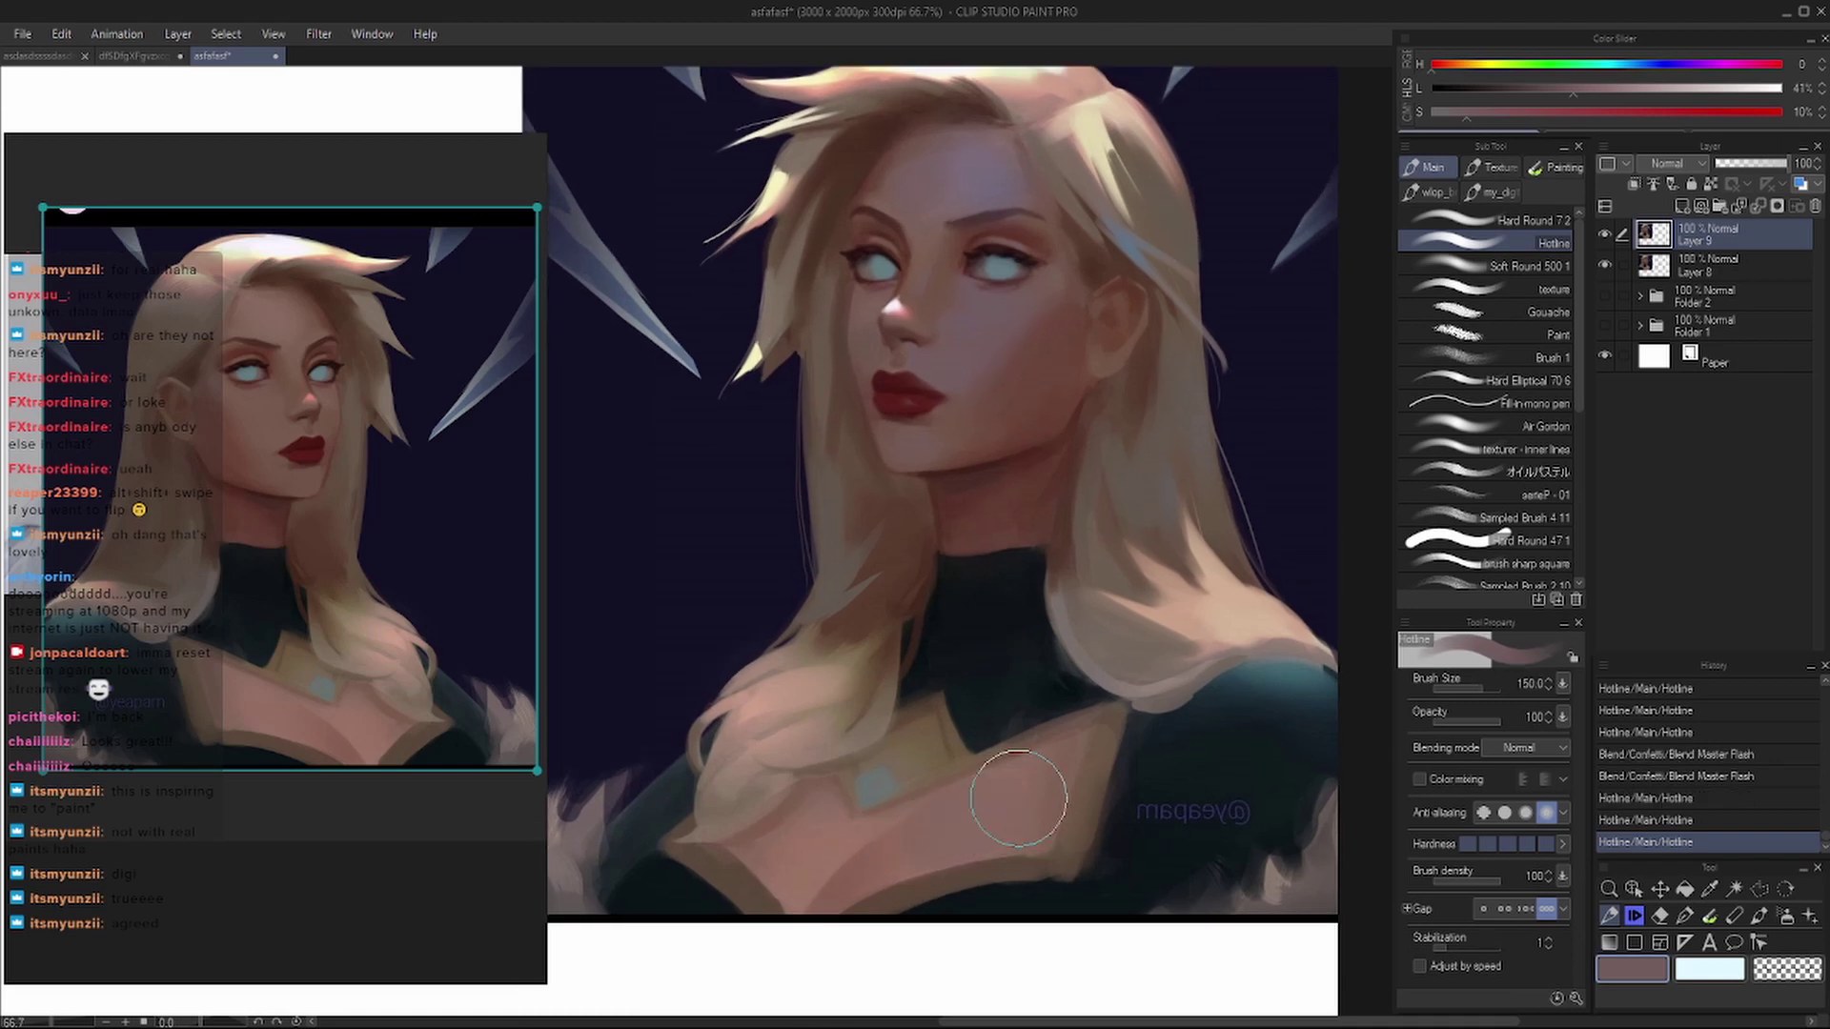
left_click_drag(1033, 776, 887, 877)
key("ctrl+z")
key("ctrl+z")
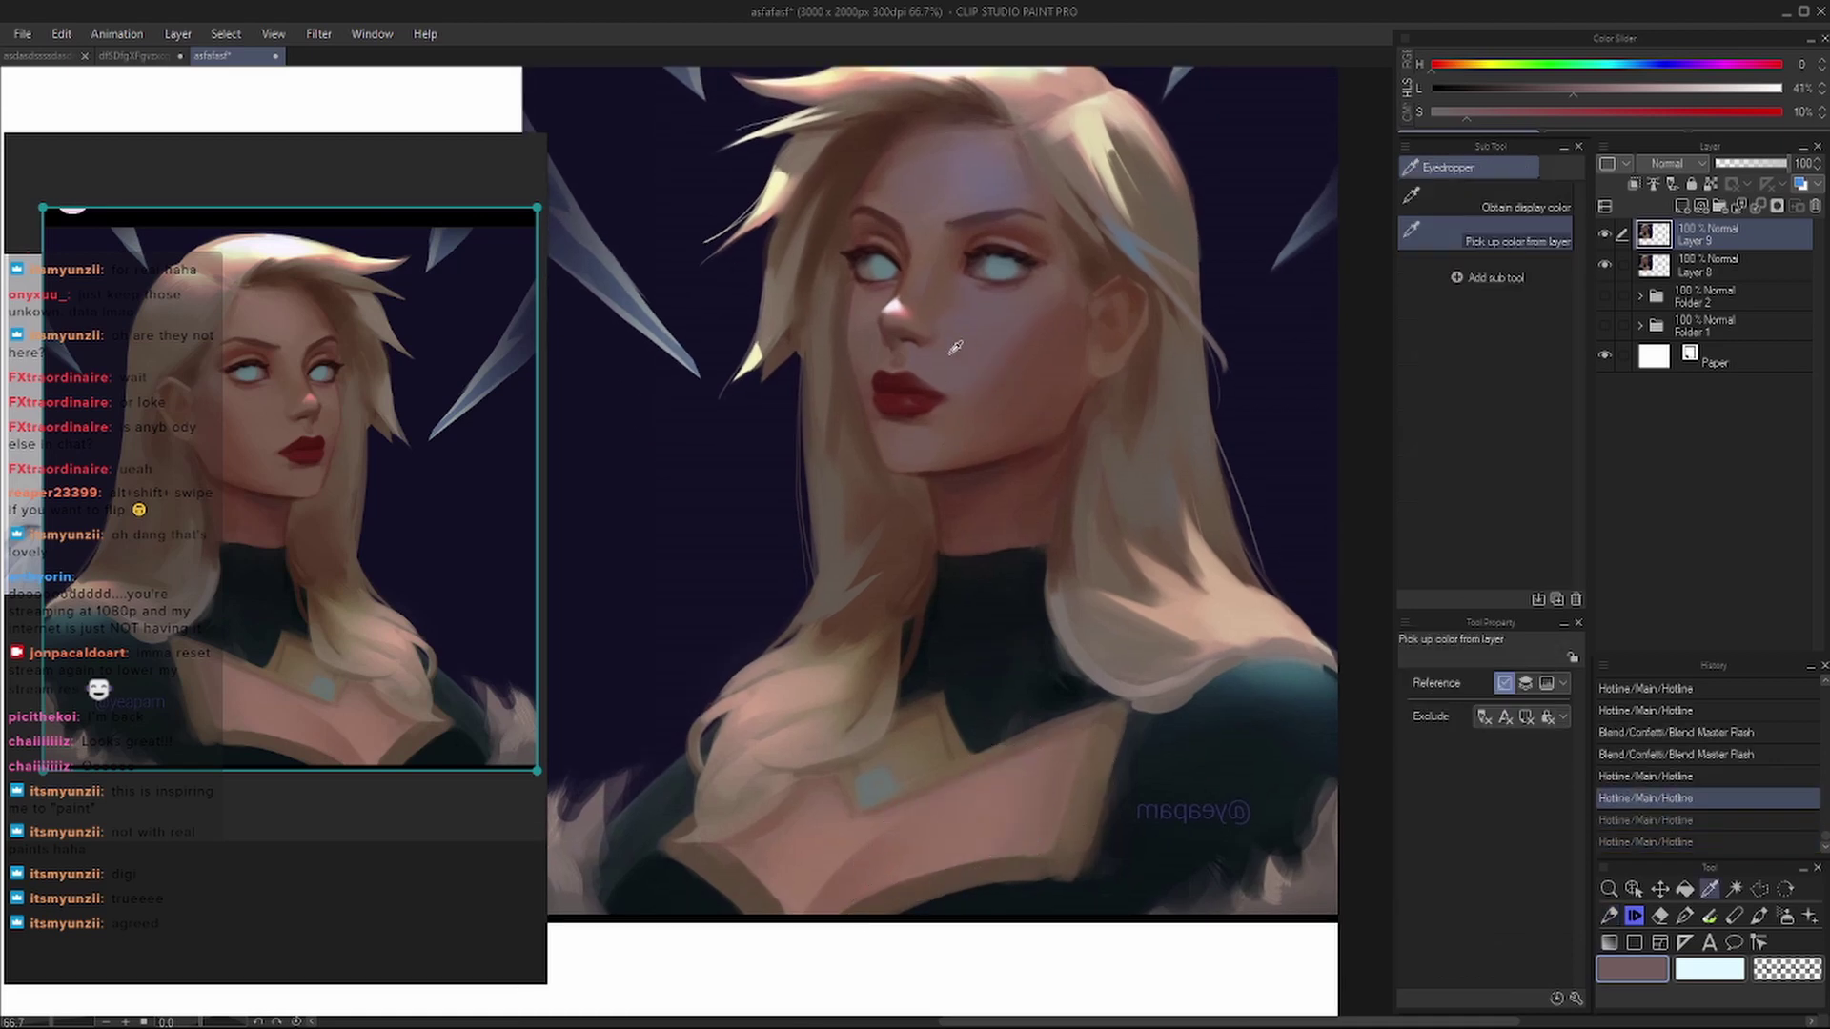
left_click(964, 341, "alt")
left_click_drag(977, 812, 998, 812)
key("ctrl+z")
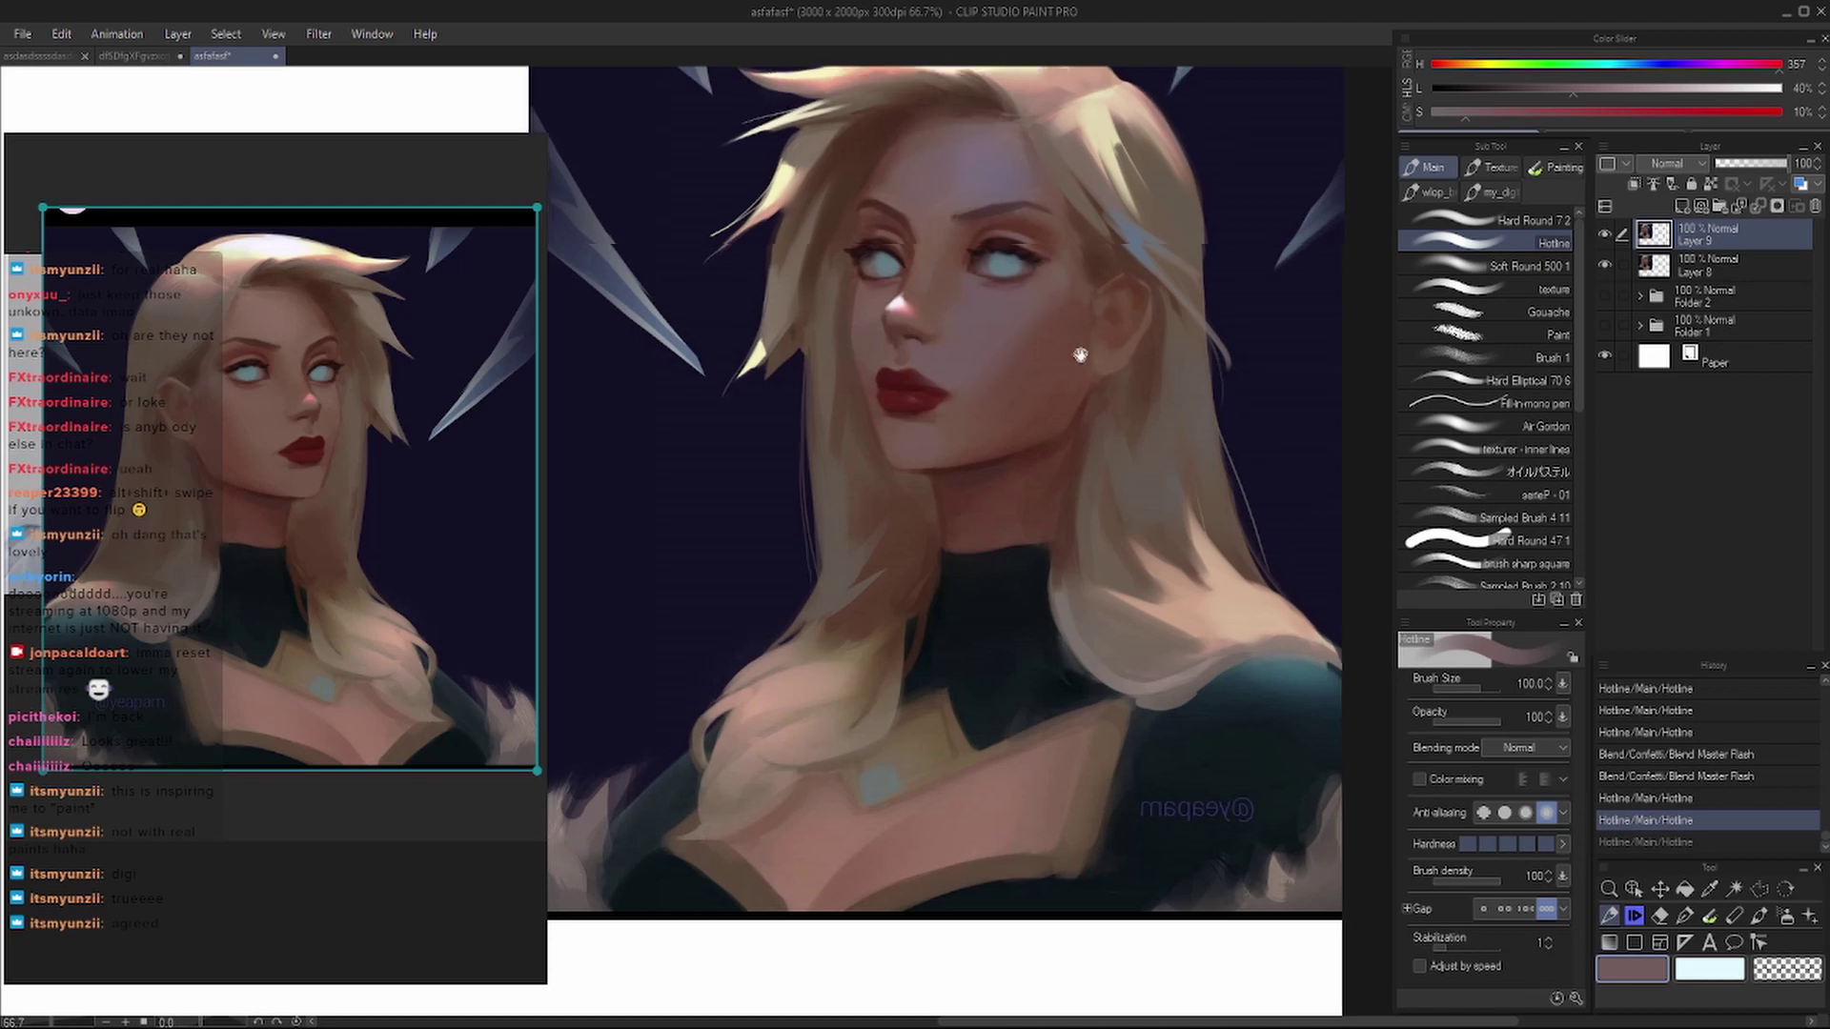
- Paint a pale teal (hue 171, luminosity 70%, saturation 20%) over the chest skin with the Hotline brush, raising the size to 125
left_click_drag(1249, 401, 1218, 312)
left_click(978, 589, "alt")
left_click(1599, 64)
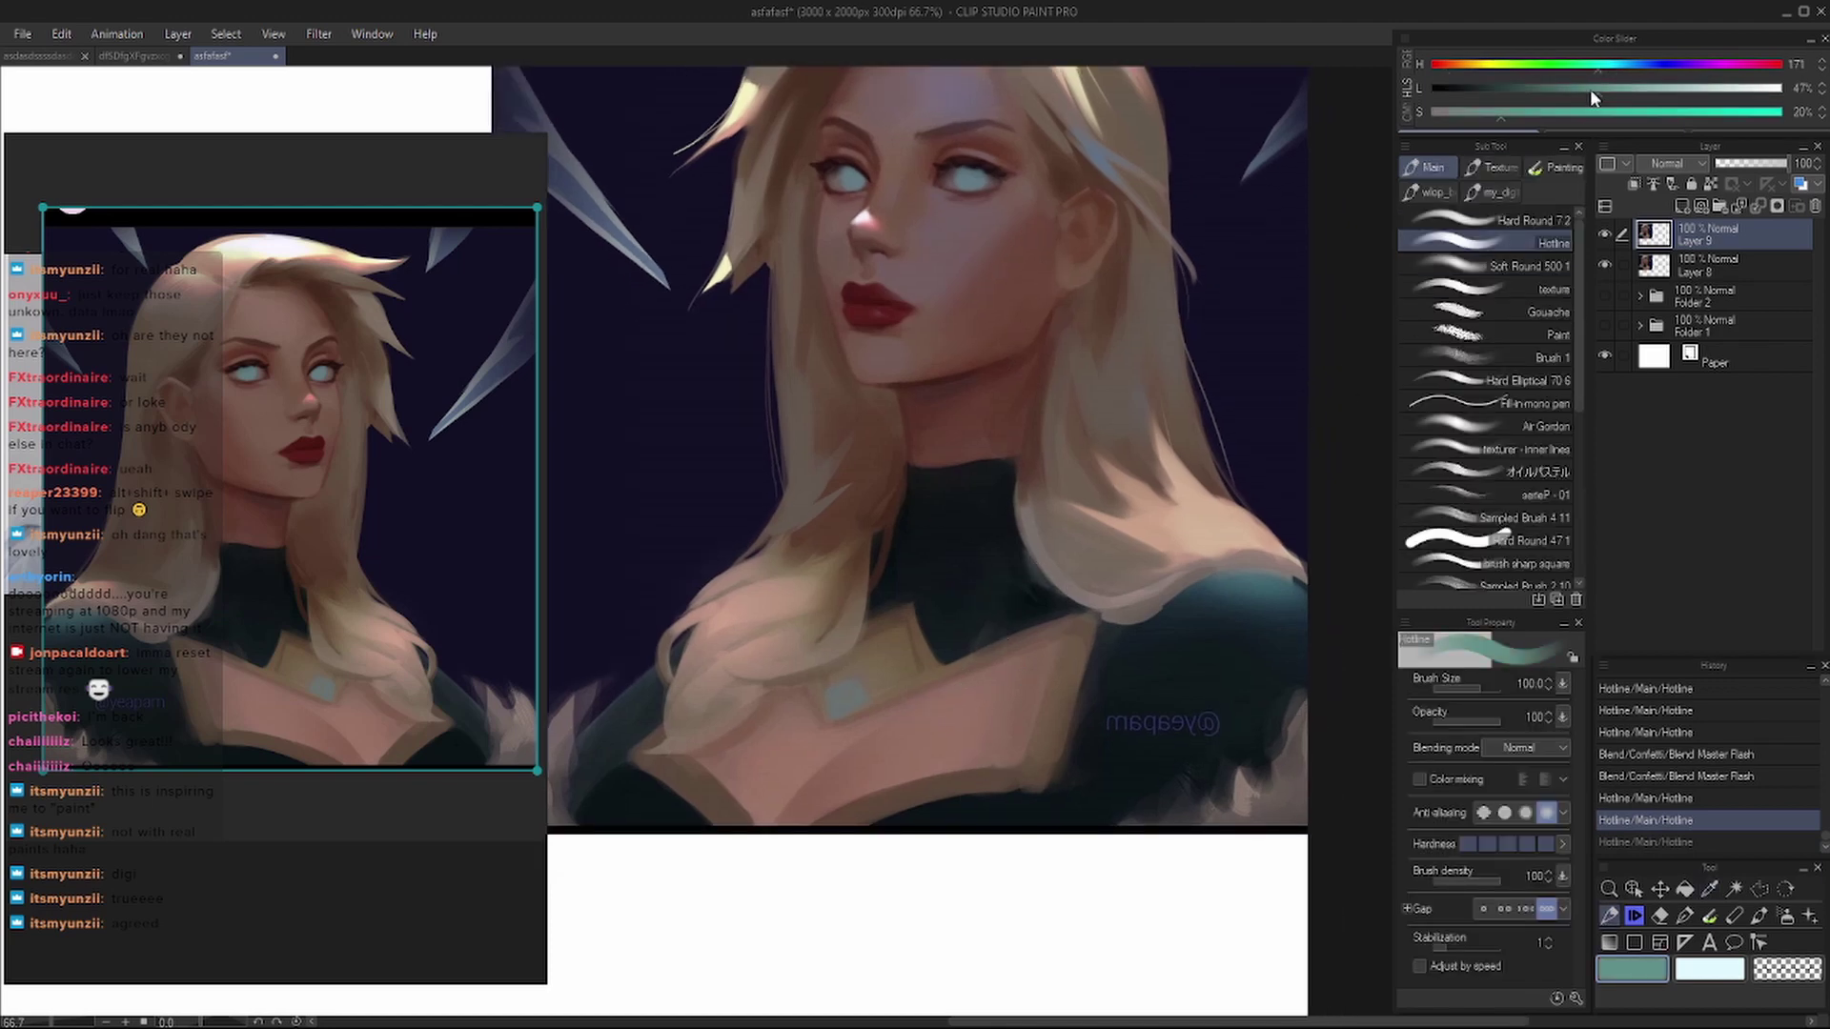
left_click(1678, 88)
mouse_move(939, 753)
left_mouse_down()
mouse_move(951, 711)
mouse_move(871, 782)
mouse_move(988, 699)
mouse_move(884, 782)
mouse_move(1018, 712)
mouse_move(787, 851)
mouse_move(981, 702)
left_mouse_up()
key("bracketright")
key("h")
key("h")
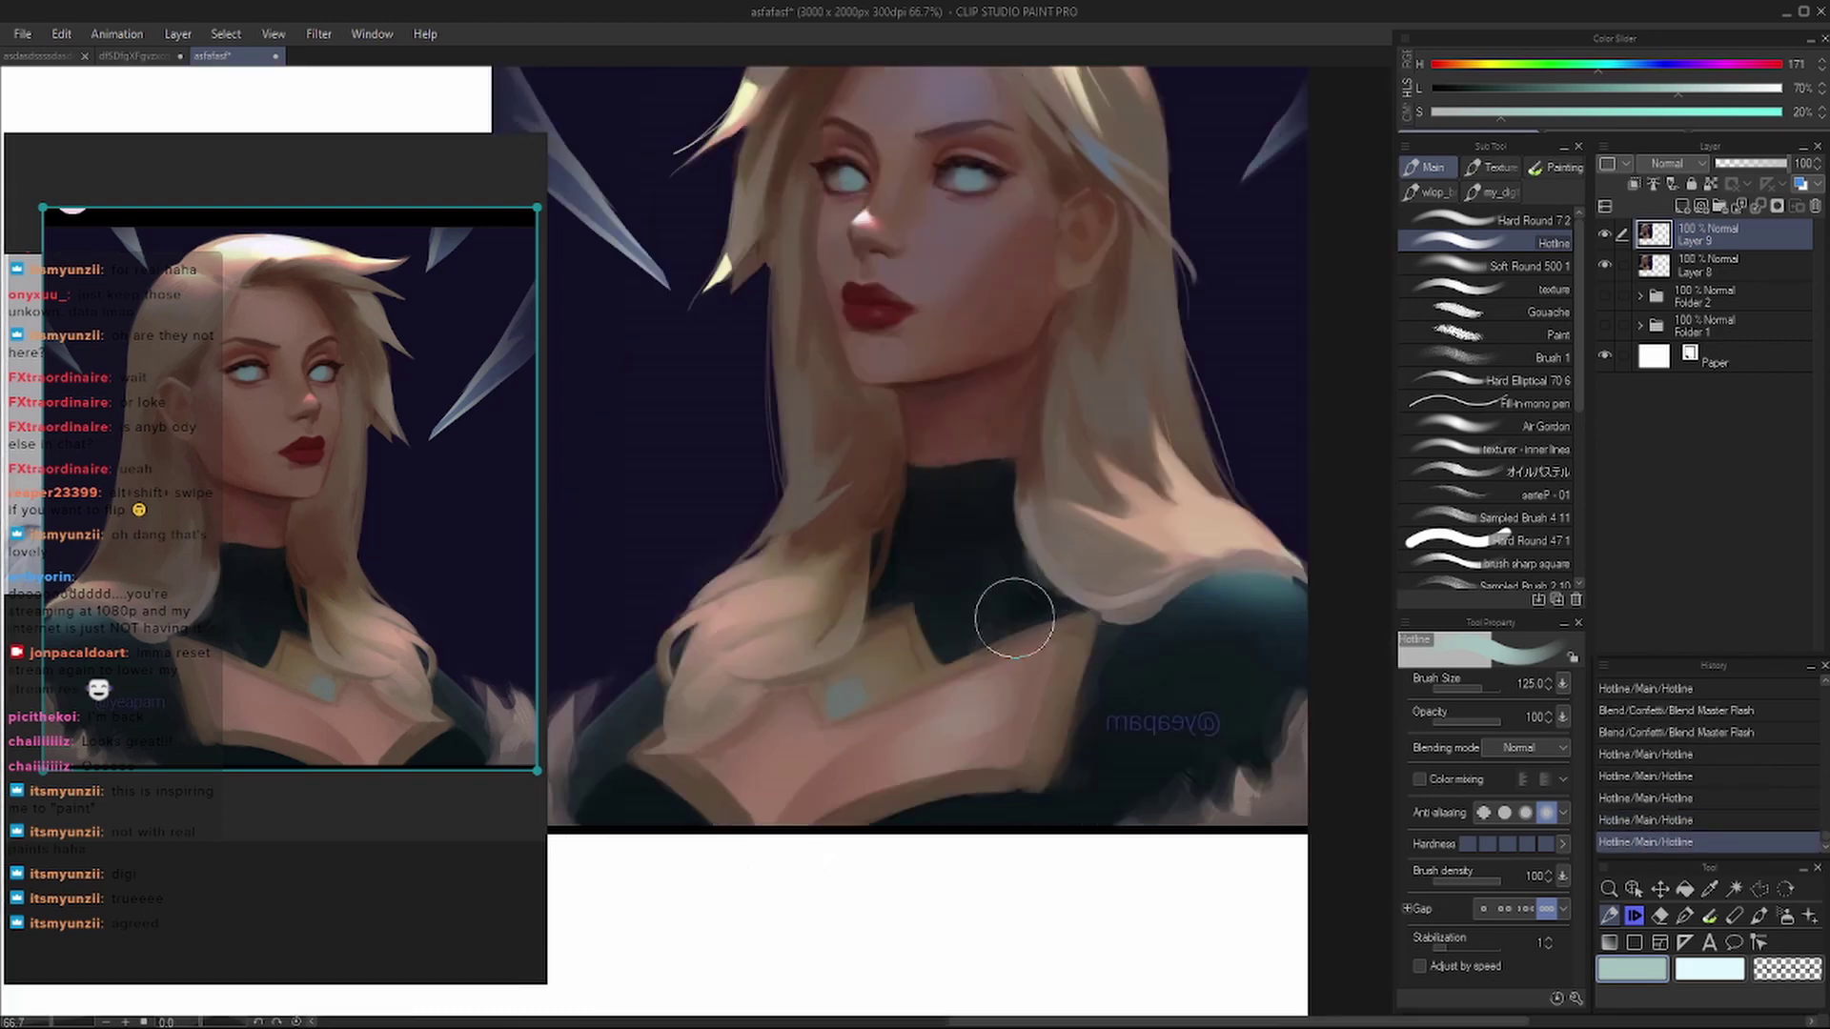
- Soften the pale teal strokes into the chest skin with the Blend Master Flash brush
key("j")
left_click_drag(977, 729, 935, 763)
left_click_drag(963, 686, 829, 819)
key("p")
- Retouch the chest and collar edges with sampled colours including a dark teal, undoing unwanted Hotline strokes and setting the size to 80
mouse_move(1141, 527)
left_mouse_down()
mouse_move(1026, 703)
mouse_move(899, 511)
mouse_move(1013, 747)
mouse_move(981, 605)
left_mouse_up()
key("i")
left_click(908, 734)
key("p")
mouse_move(1021, 703)
left_mouse_down()
mouse_move(960, 719)
mouse_move(903, 780)
left_mouse_up()
key("ctrl+z")
left_click(1056, 737, "alt")
key("ctrl+z")
mouse_move(1100, 590)
left_mouse_down()
mouse_move(1082, 592)
mouse_move(993, 479)
mouse_move(1017, 340)
left_mouse_up()
key("bracketright")
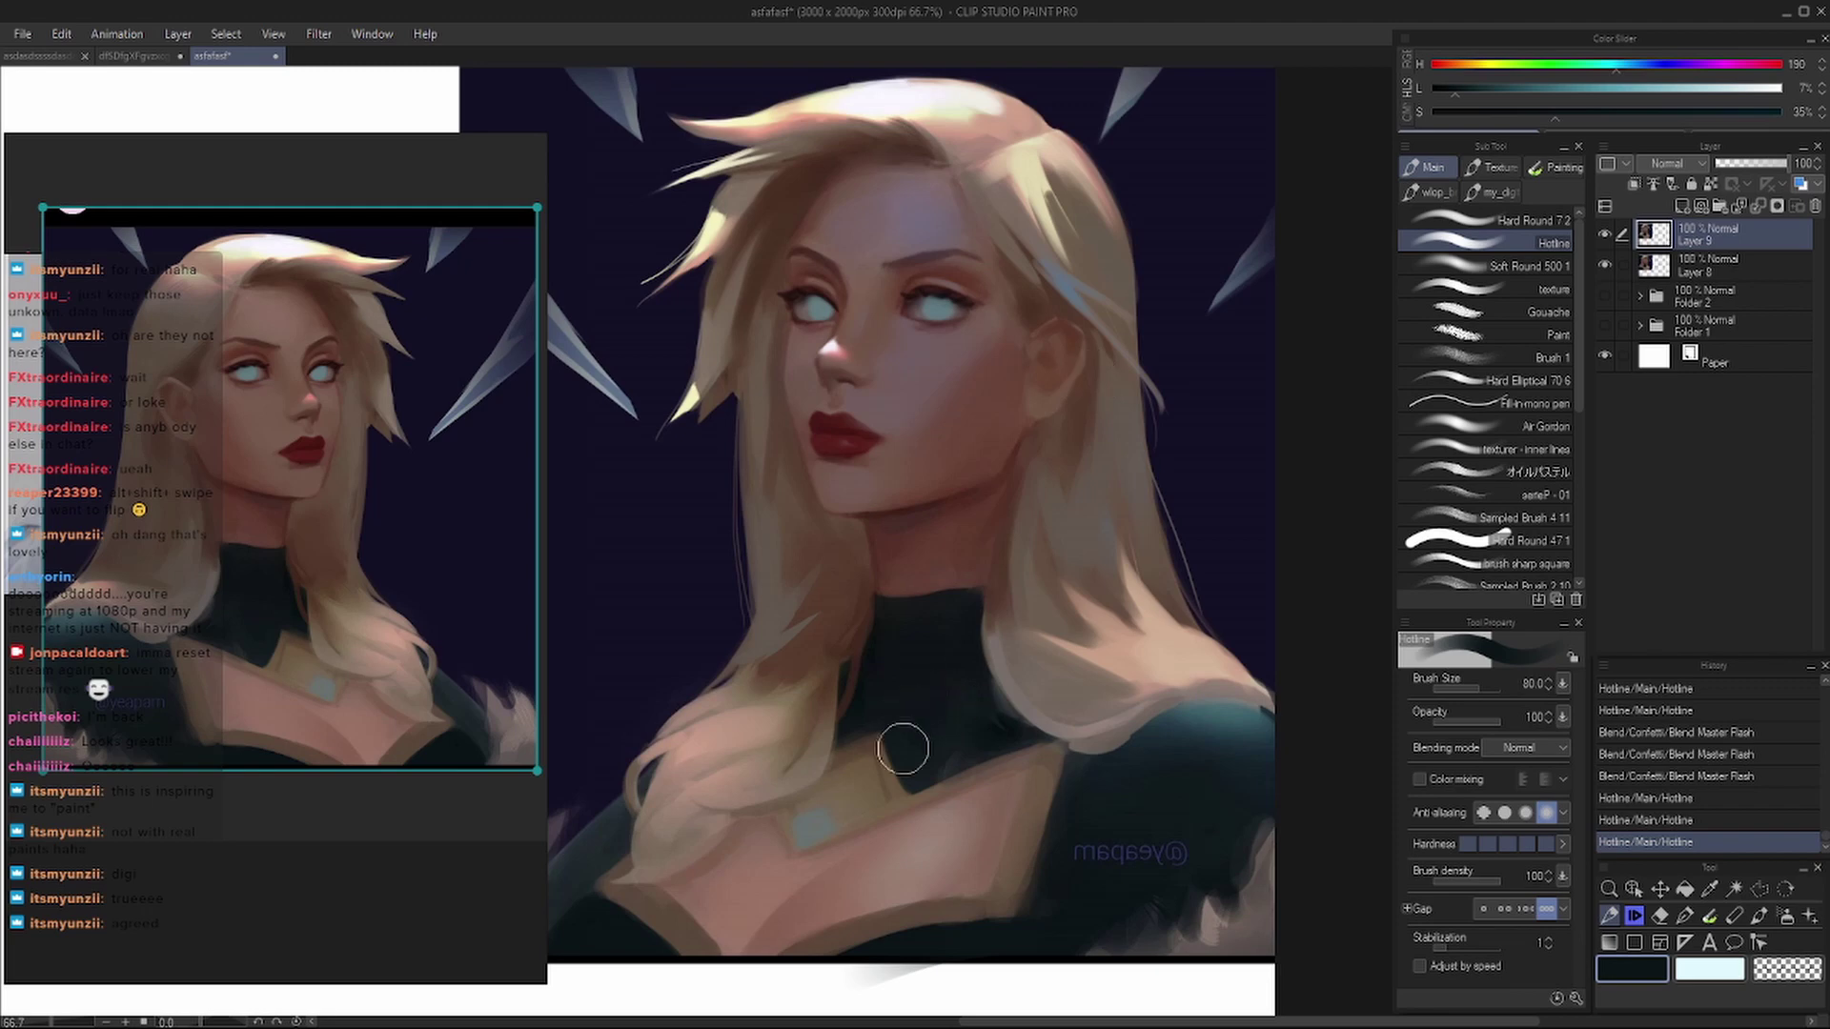
- Check the chest repaint by toggling Layer 9 and viewing the whole canvas, and make a small correction with the Hard eraser
left_click(1606, 235)
left_click(1606, 234)
left_click(1606, 234)
left_click(1606, 234)
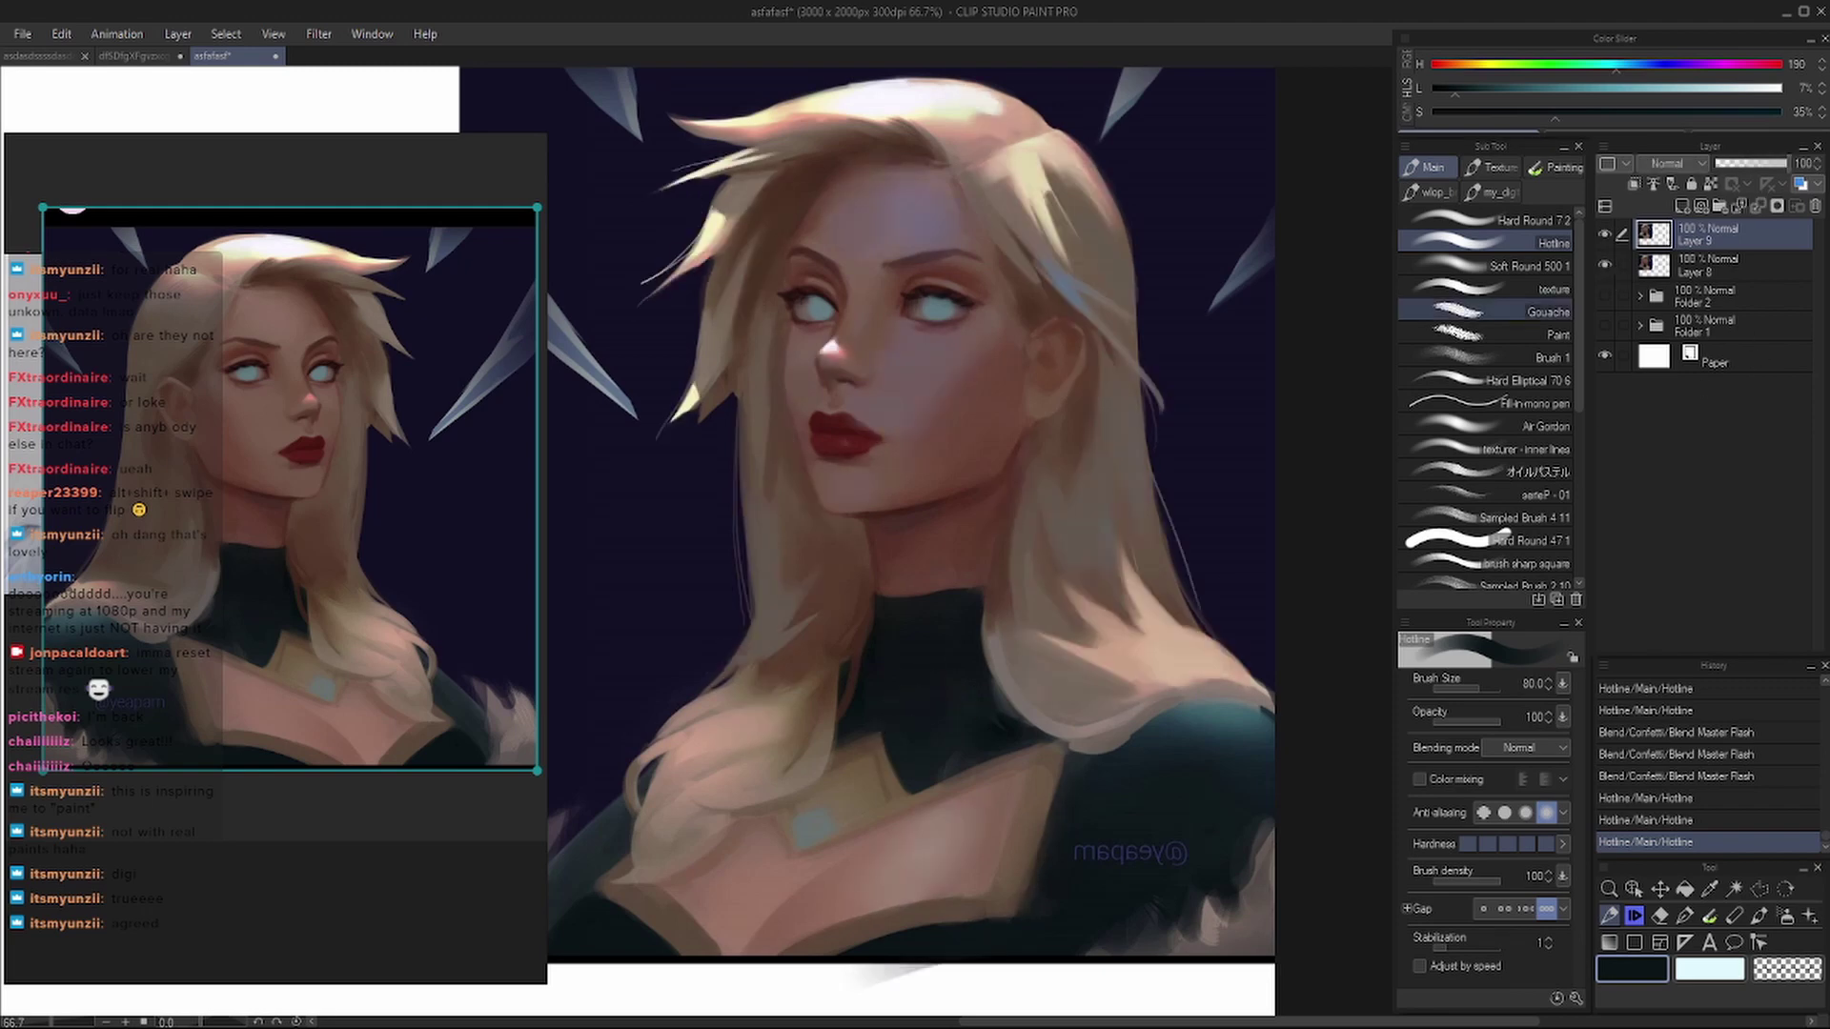
key("ctrl+0")
key("h")
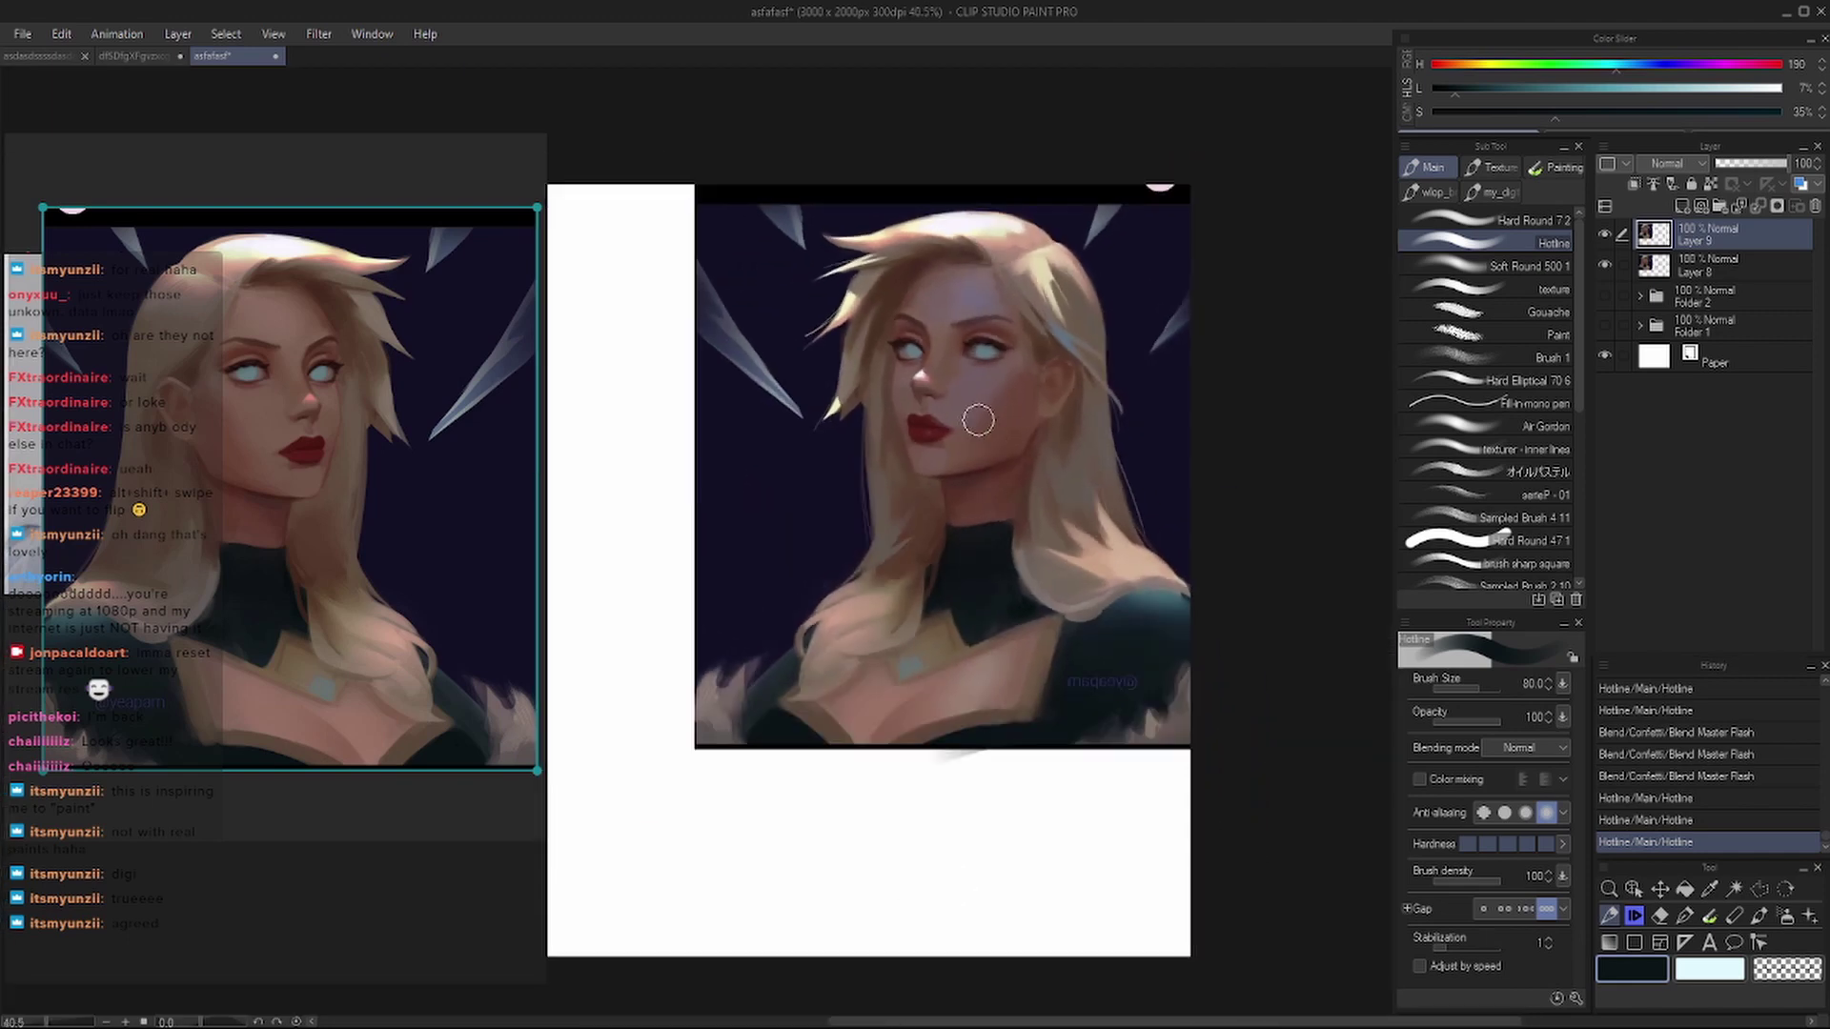
key("e")
key("p")
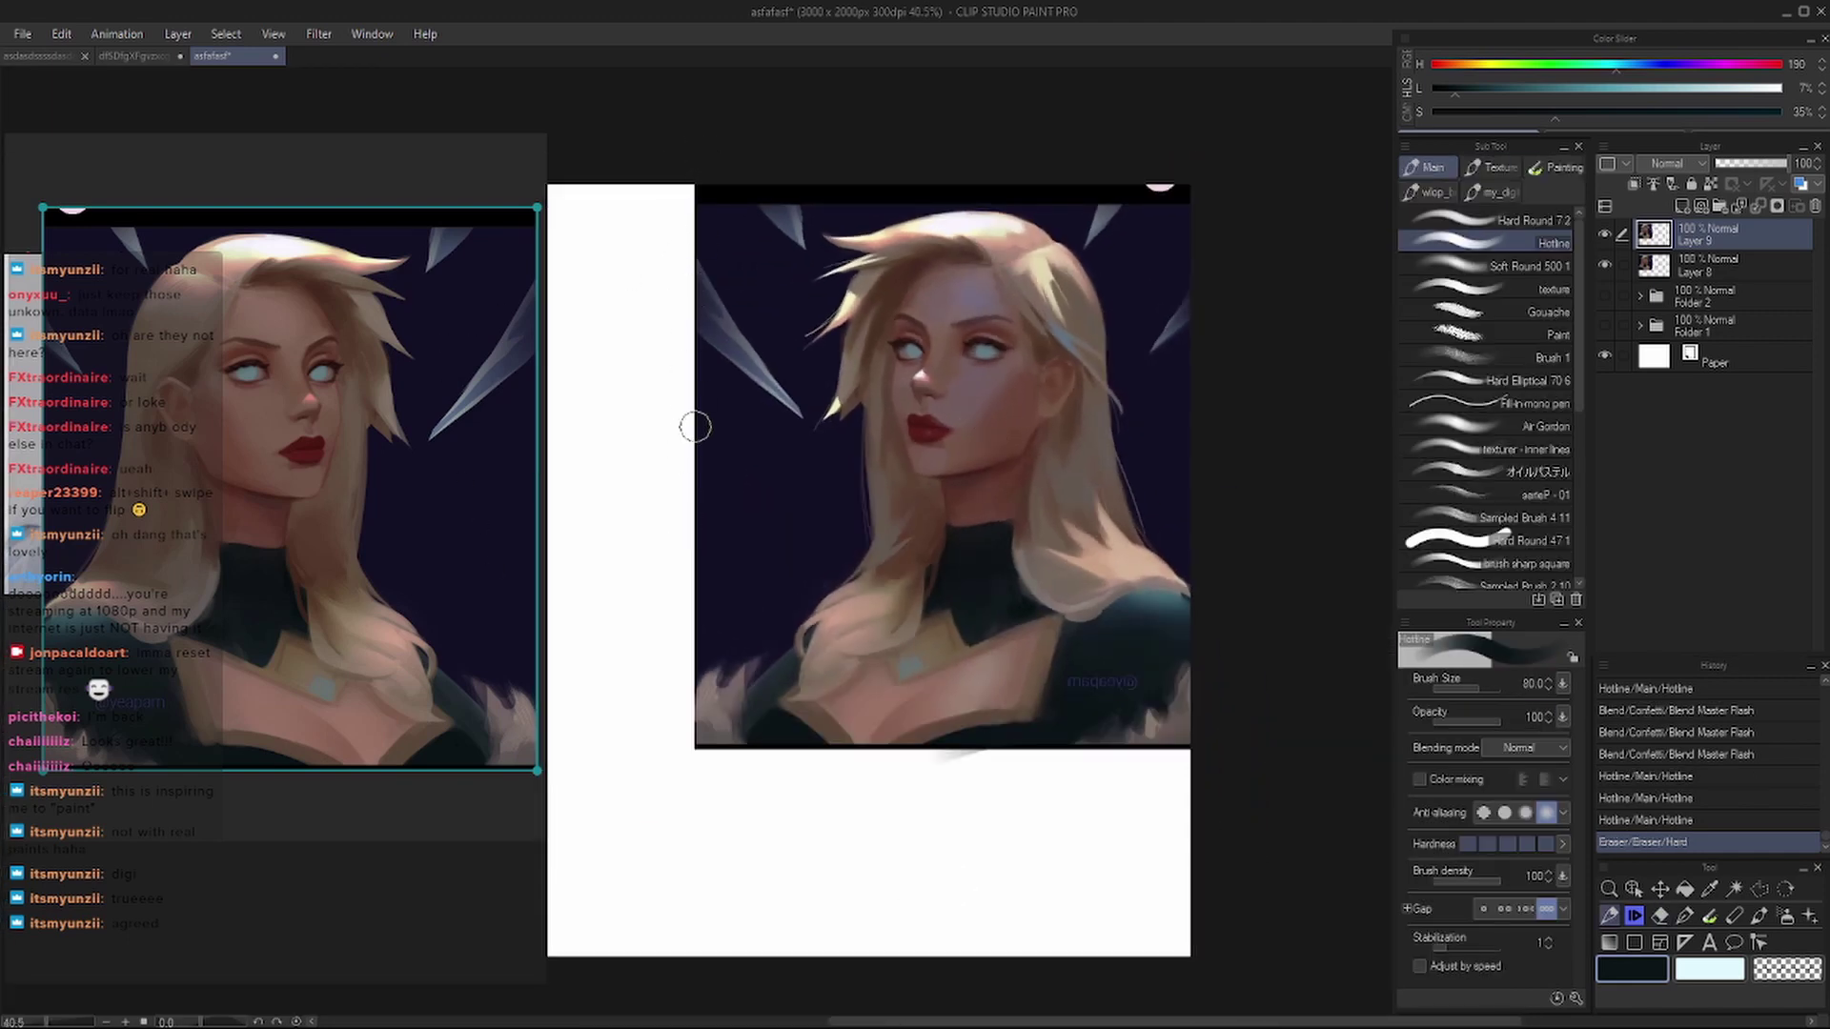
- Compare the portrait with and without Layer 9, flip the view, and undo the stray peach mark on the dark background
scroll(691, 458, "up", 1)
left_click(1606, 235)
left_click(1606, 235)
left_click(1606, 234)
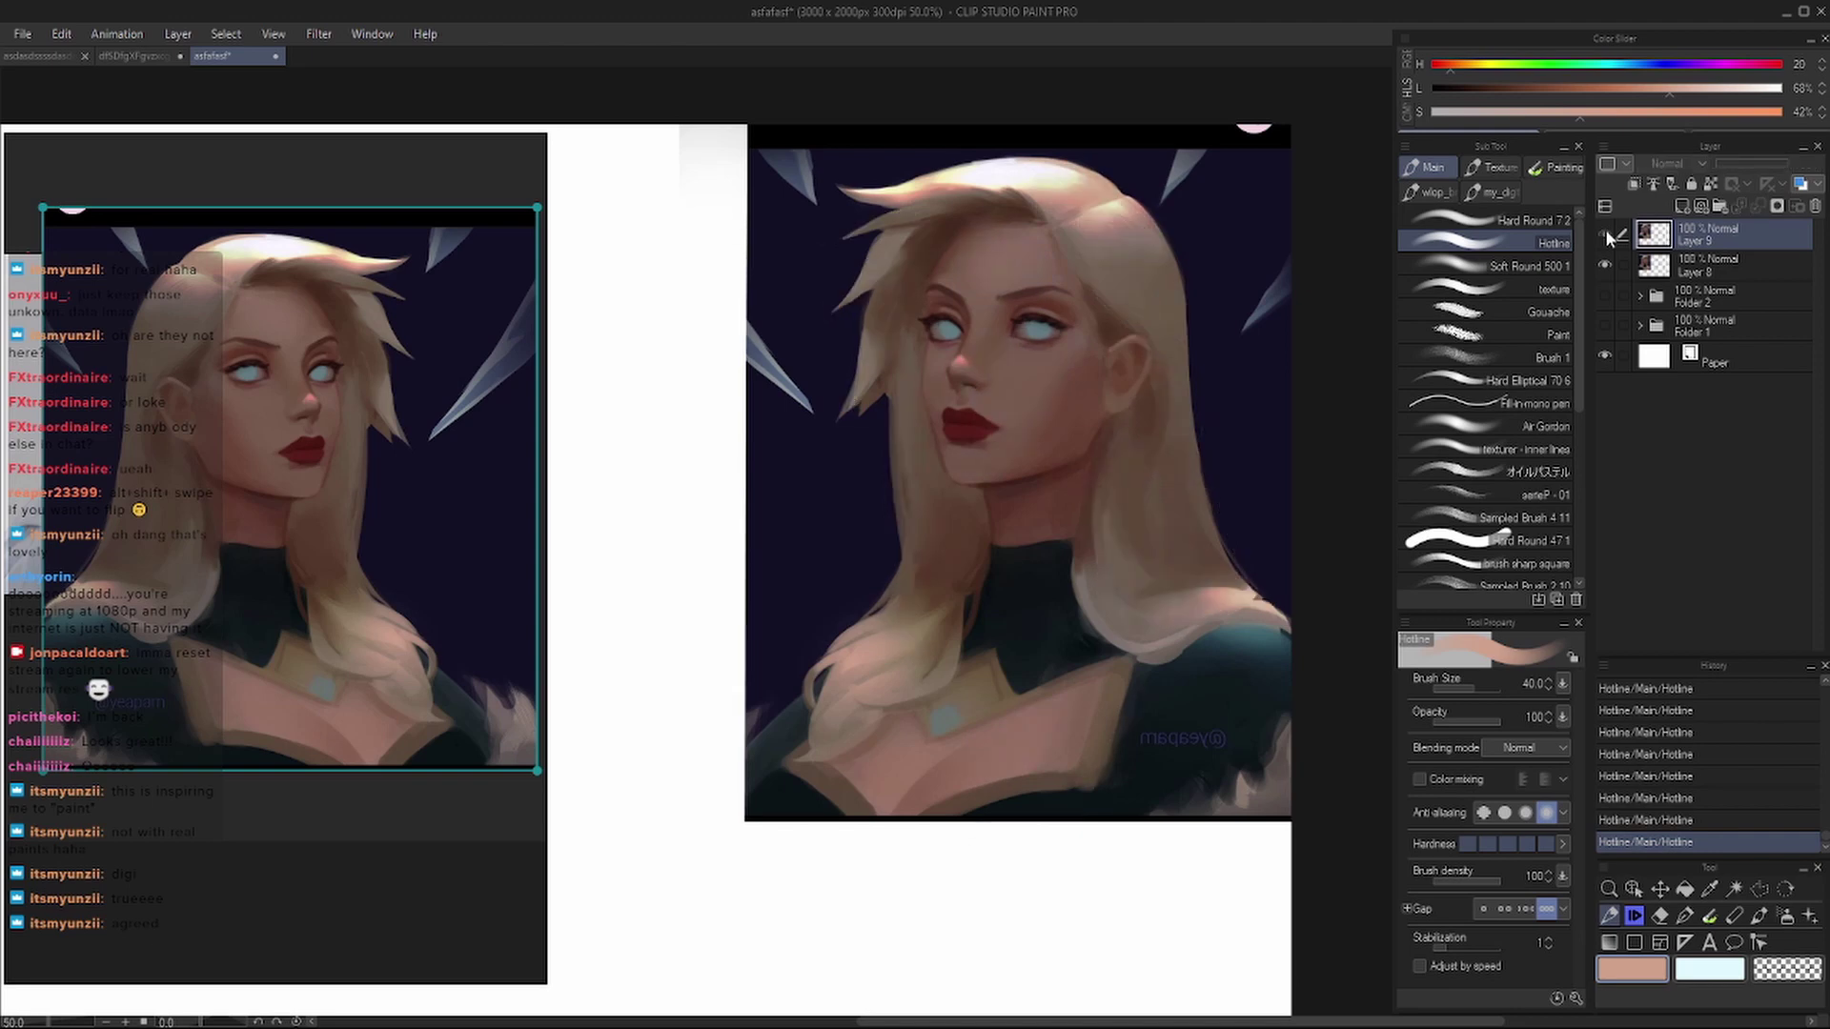
left_click(1606, 235)
left_click_drag(1054, 419, 1030, 430)
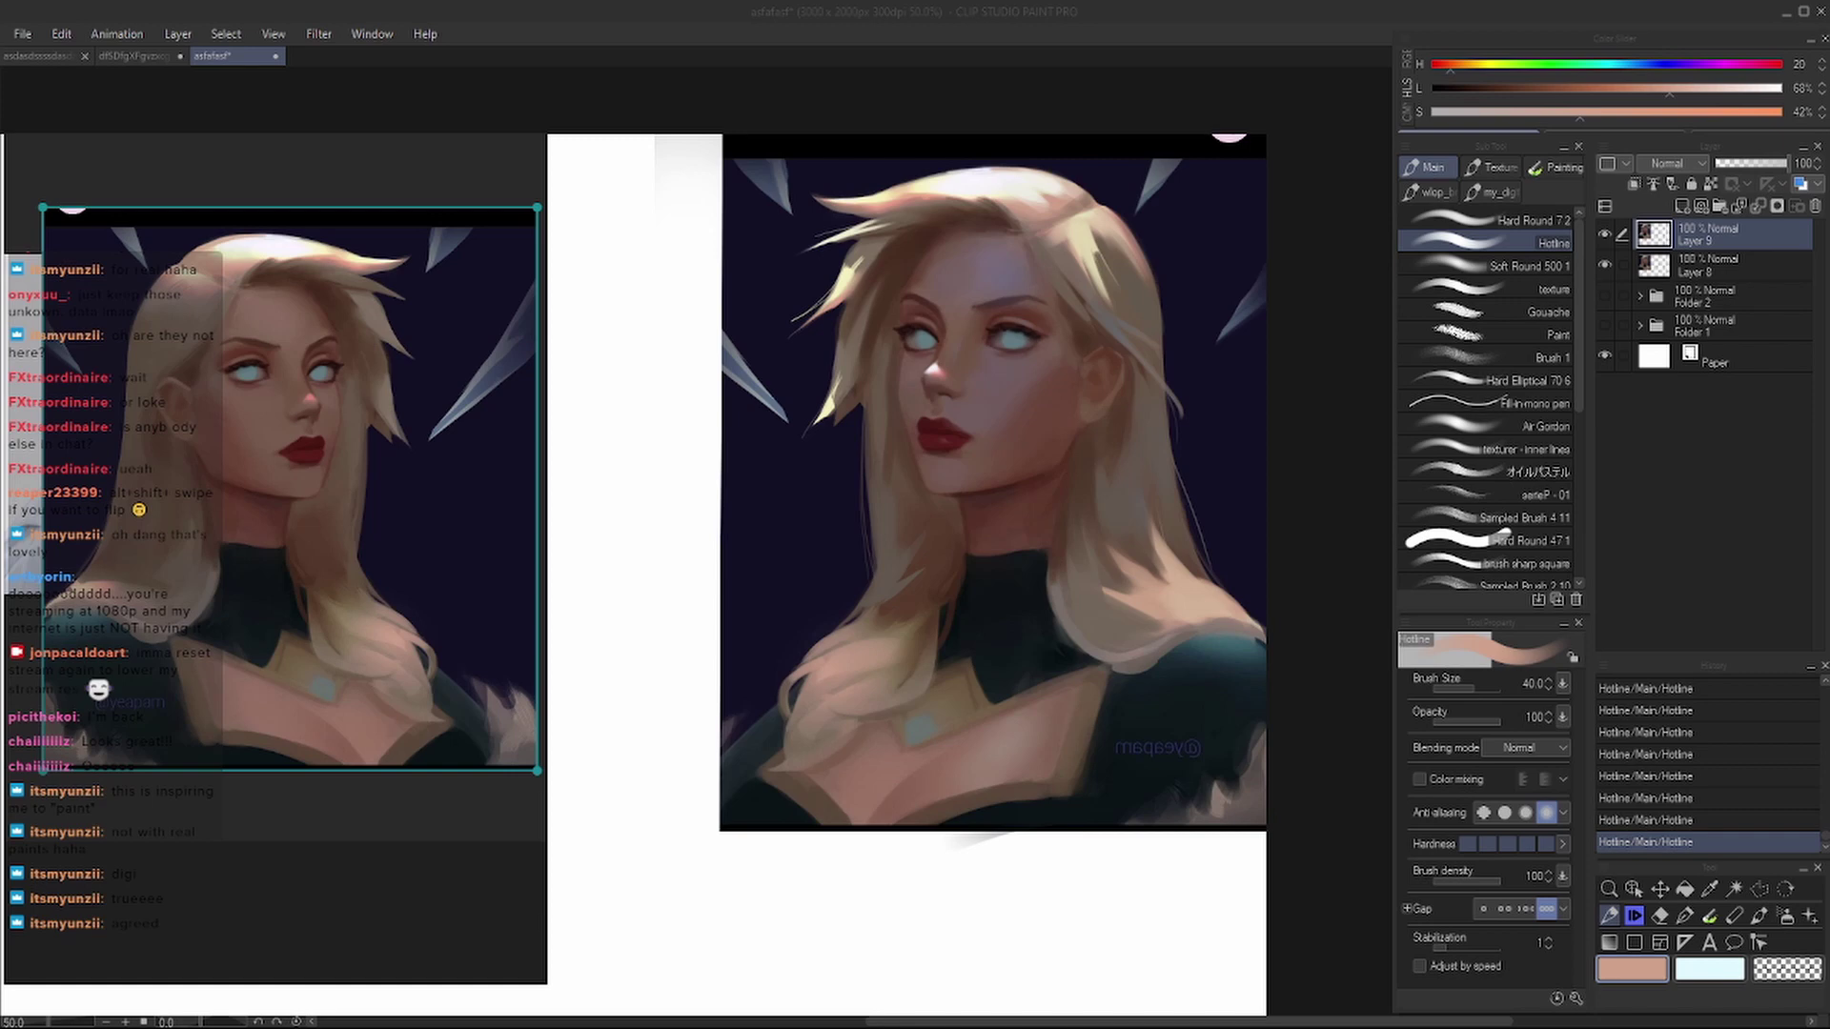
key("h")
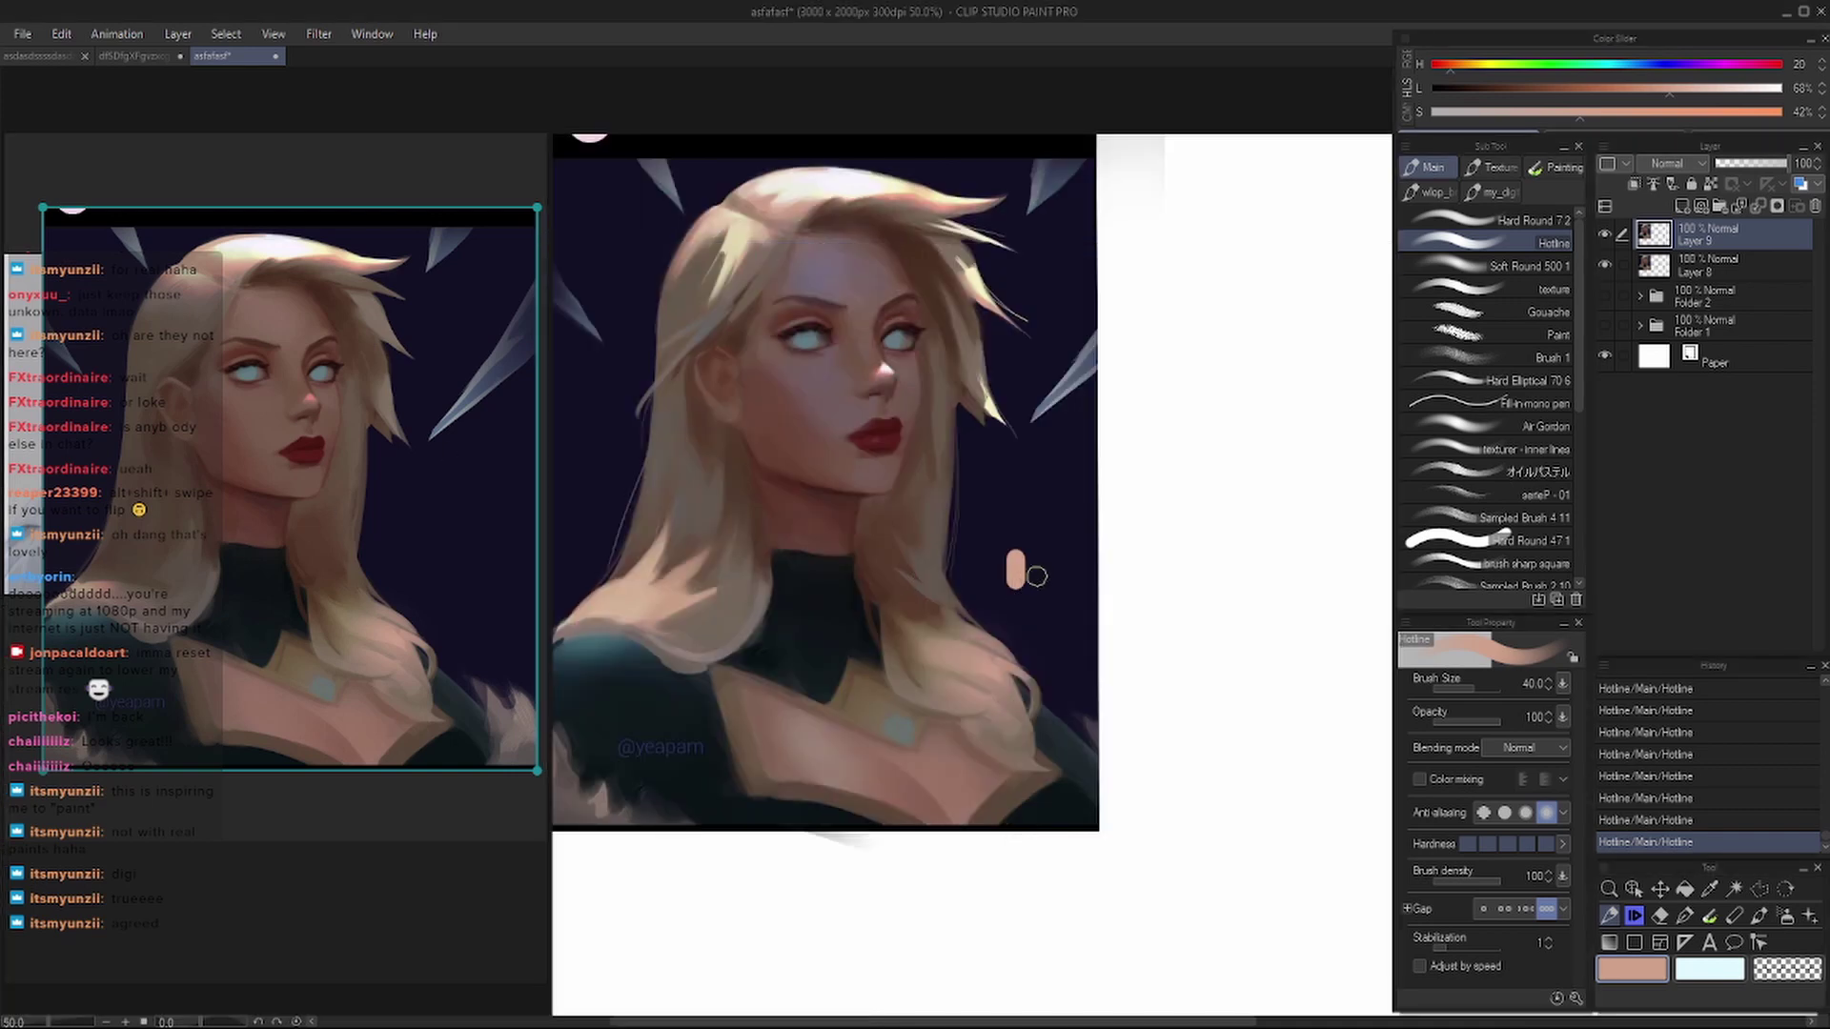
key("ctrl+z")
scroll(1087, 477, "down", 2)
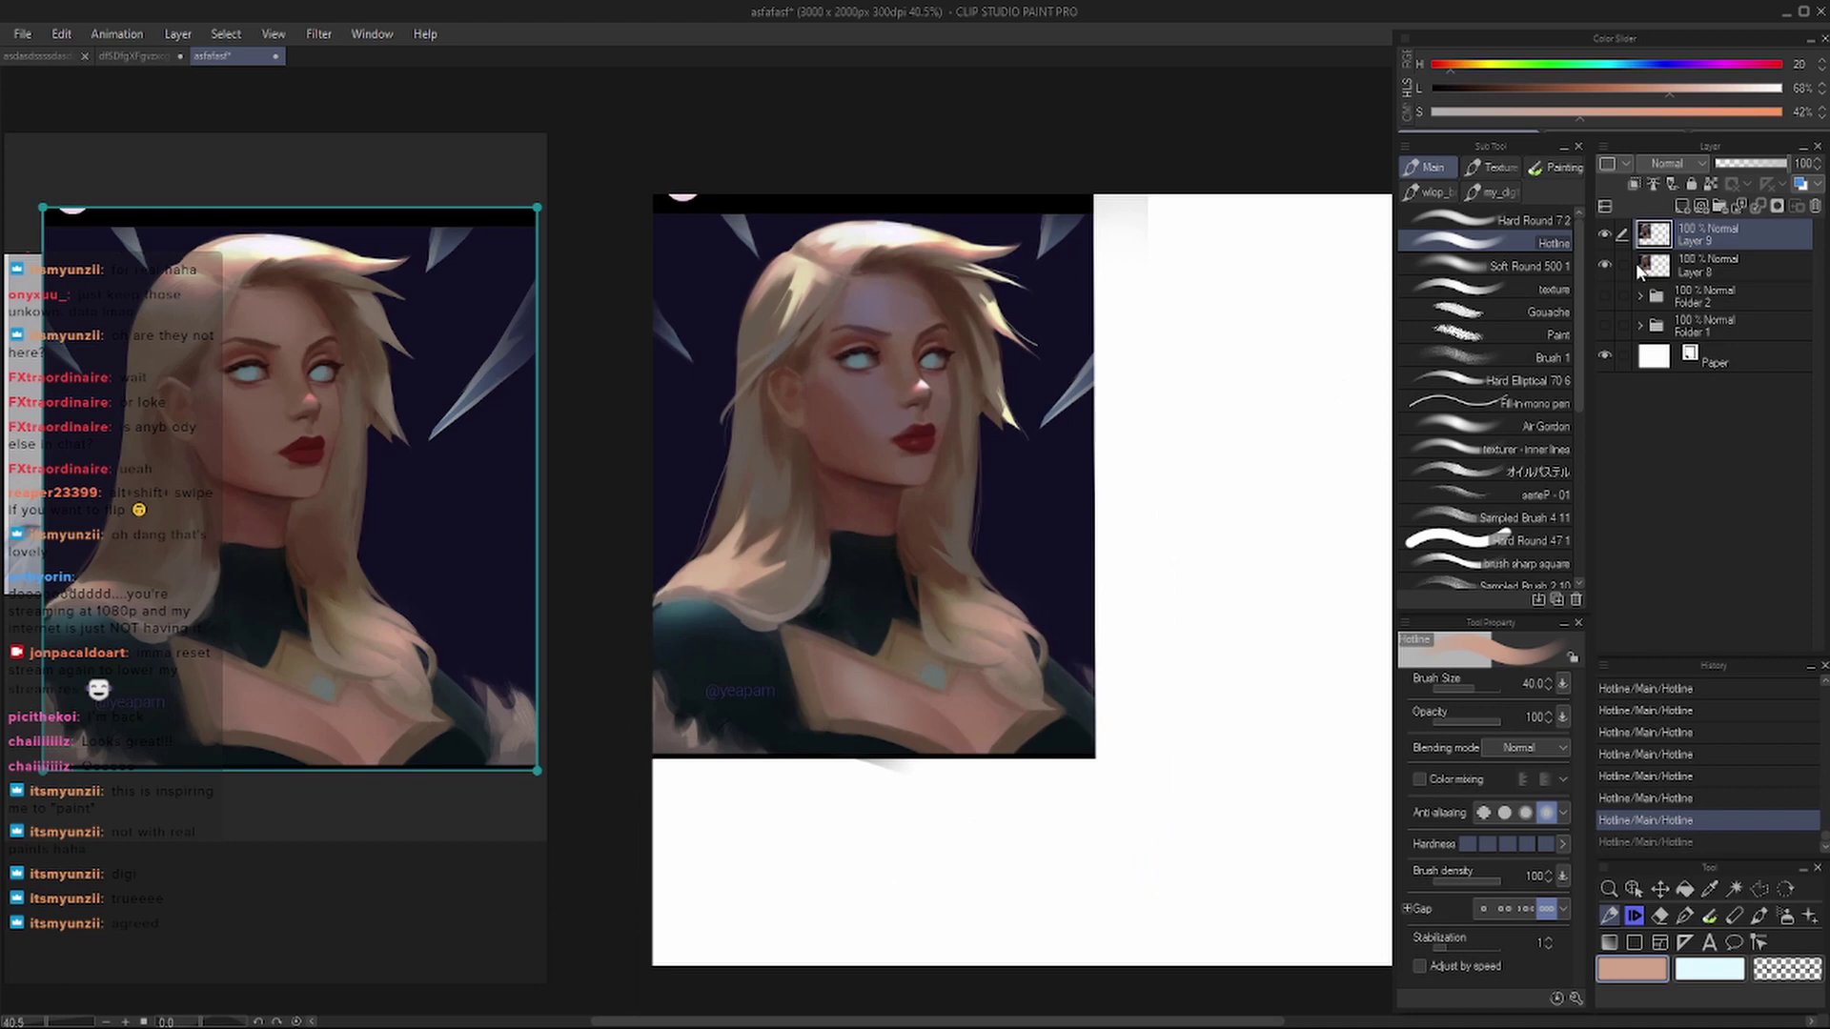
- Review the flipped portrait beside the reference image, toggling Layer 9 and examining it at several magnifications
left_click(1604, 237)
left_click(1603, 237)
left_click(1605, 236)
left_click(1607, 238)
scroll(1012, 395, "up", 1)
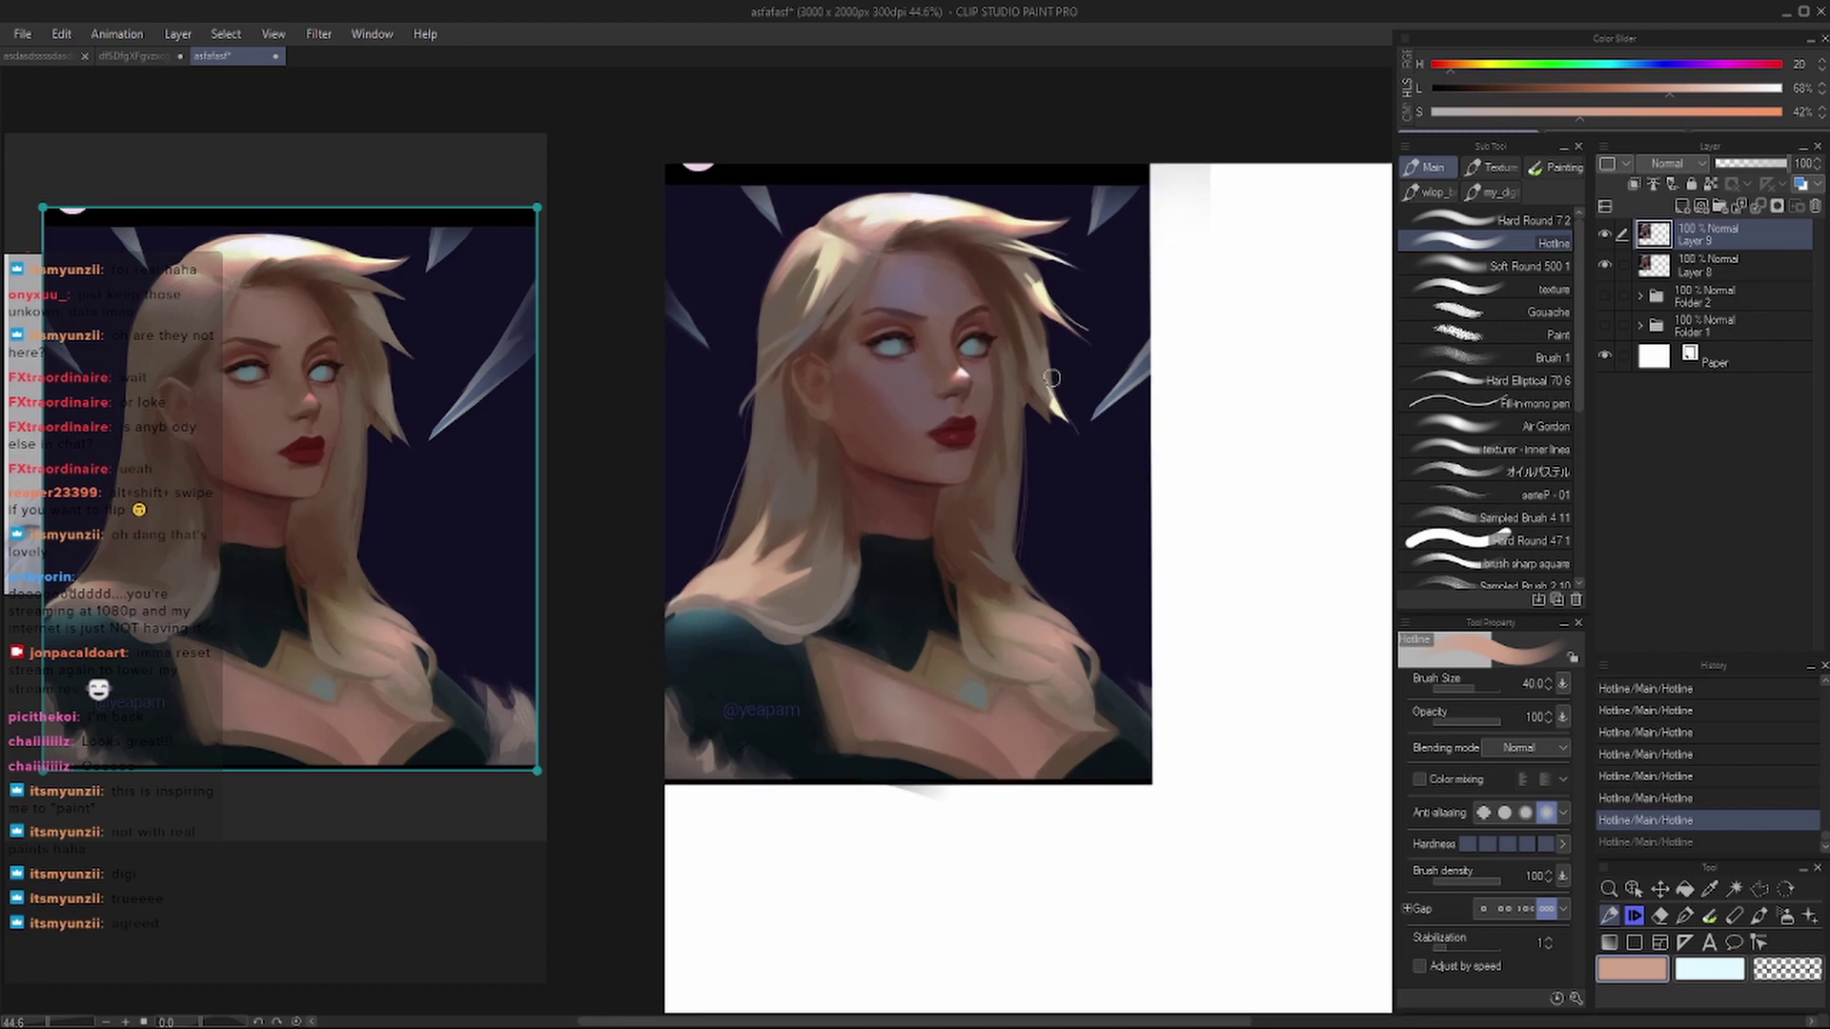
left_click_drag(914, 430, 998, 407)
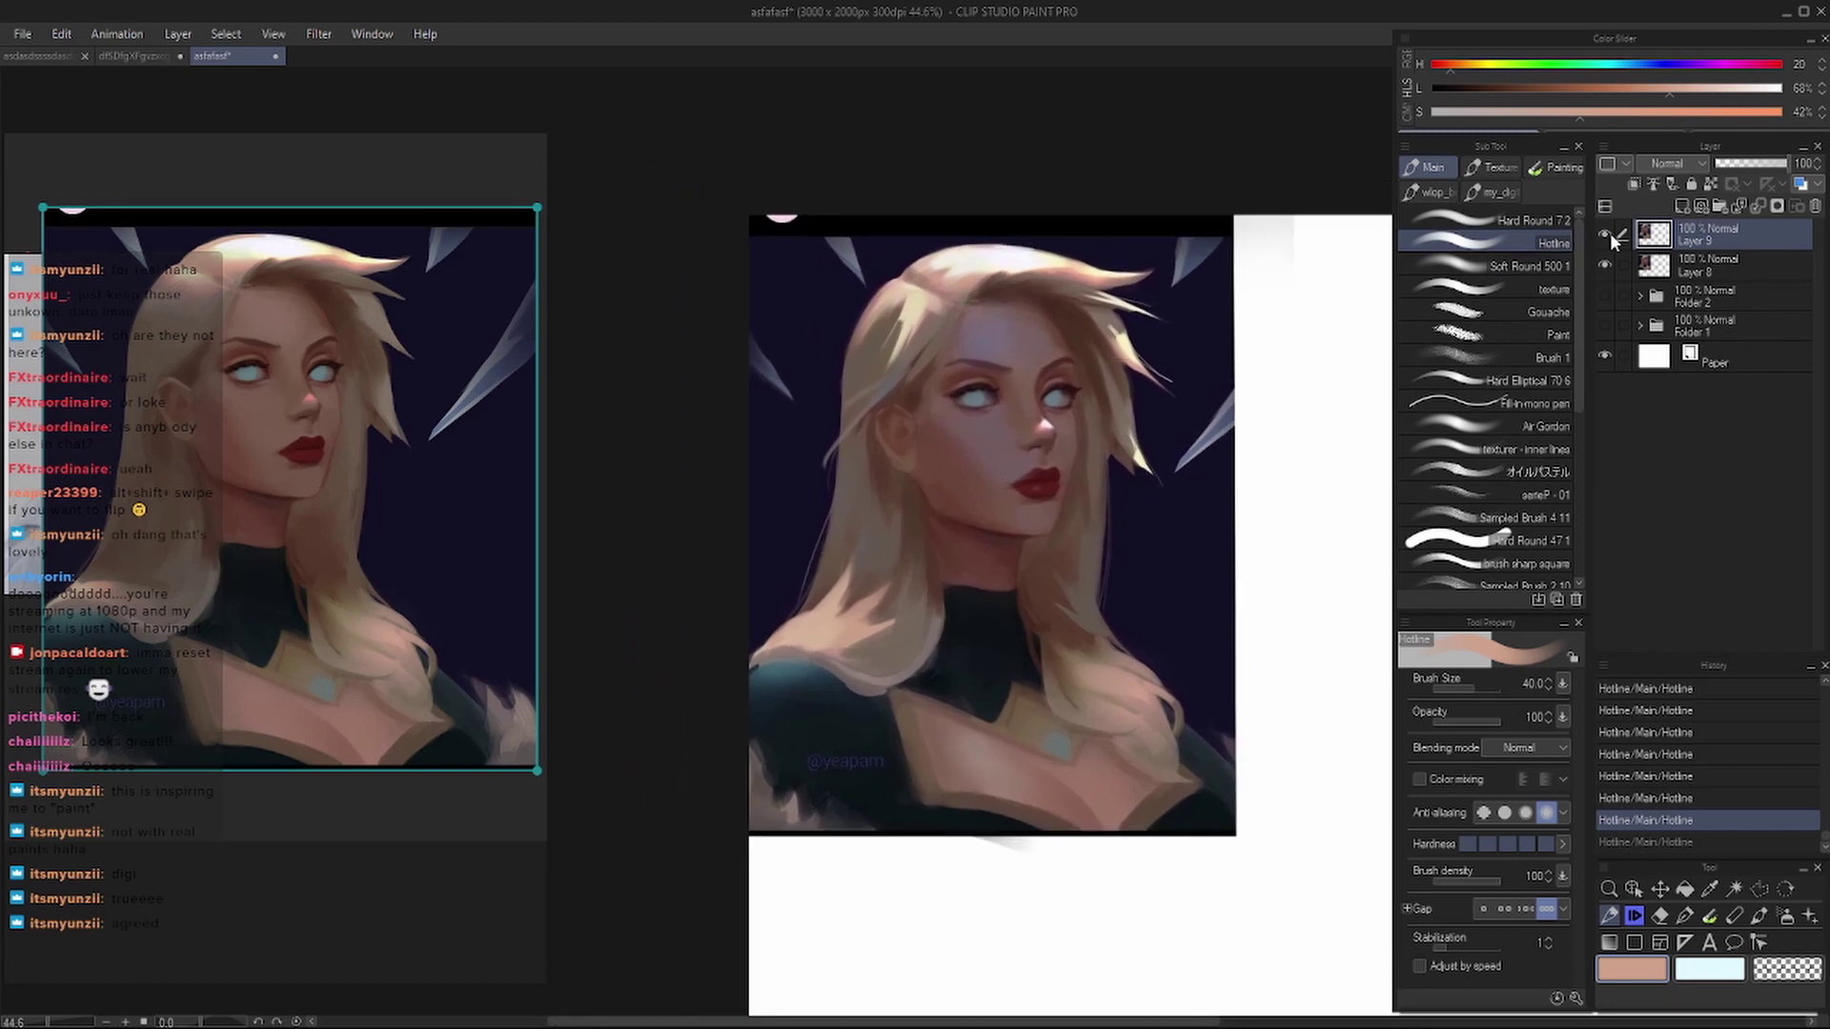
scroll(1154, 421, "up", 1)
scroll(1154, 421, "up", 2)
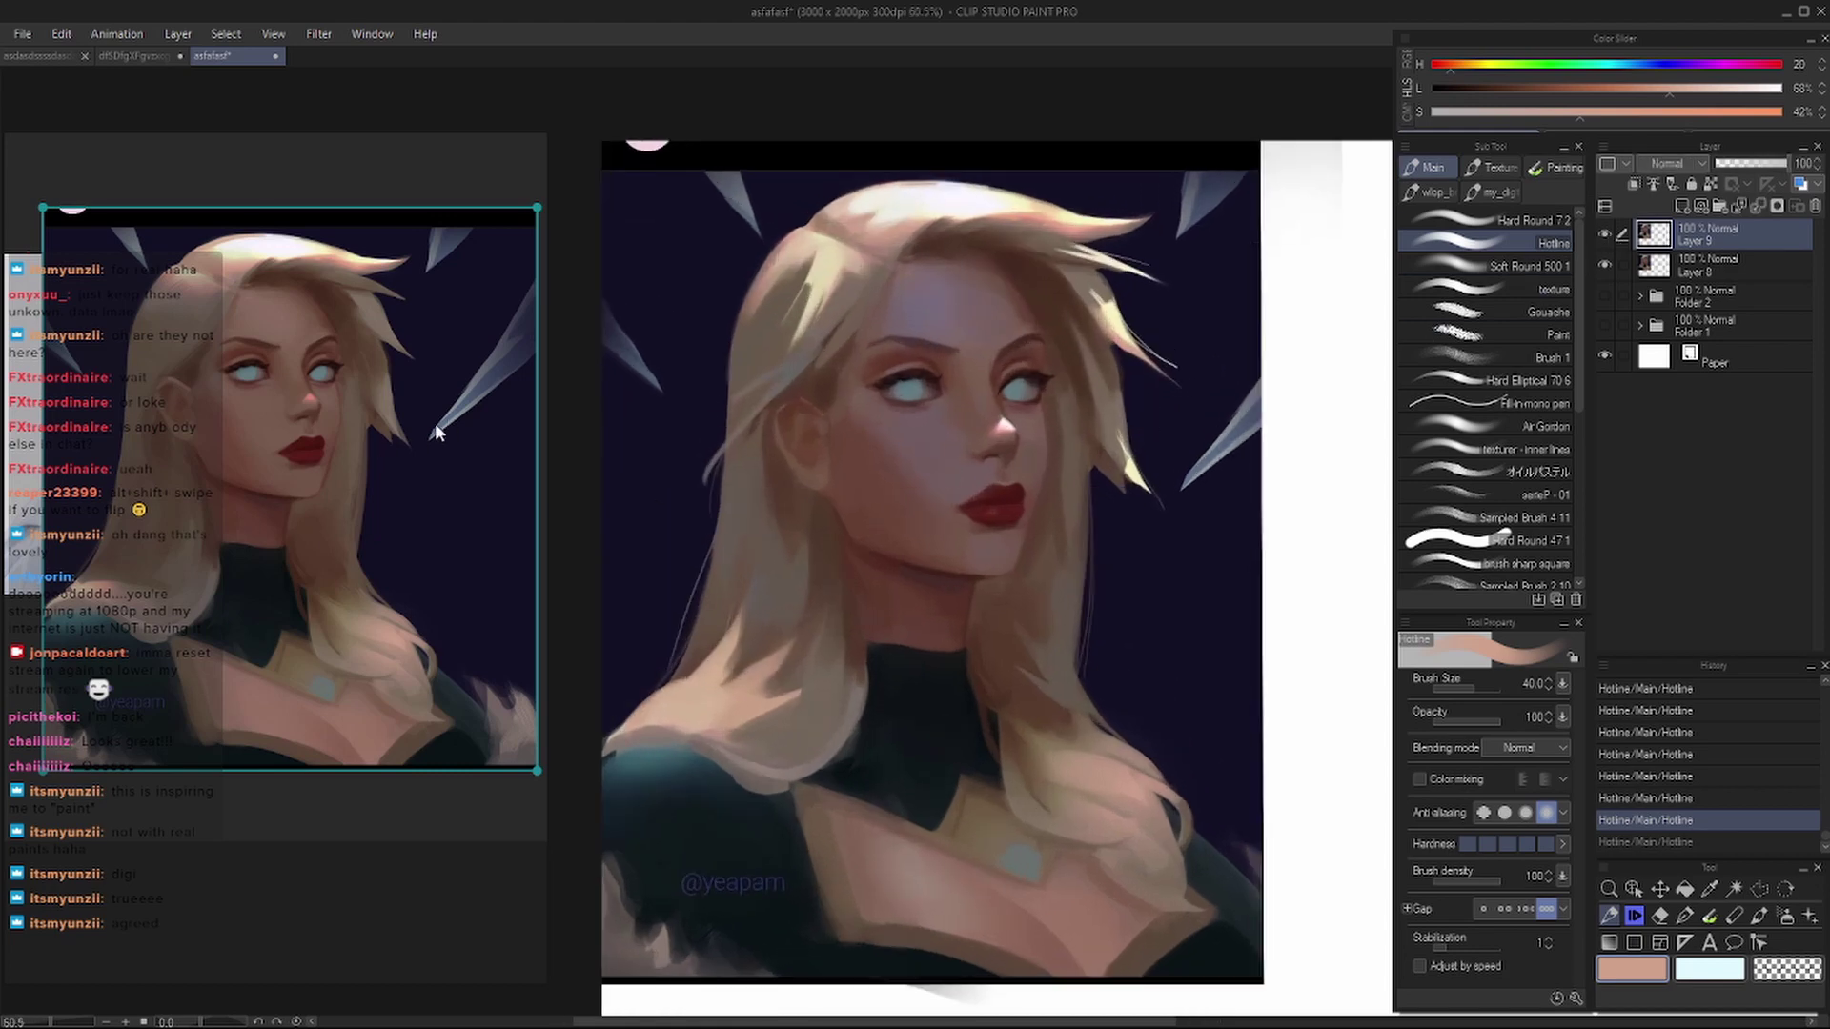
scroll(940, 380, "down", 1)
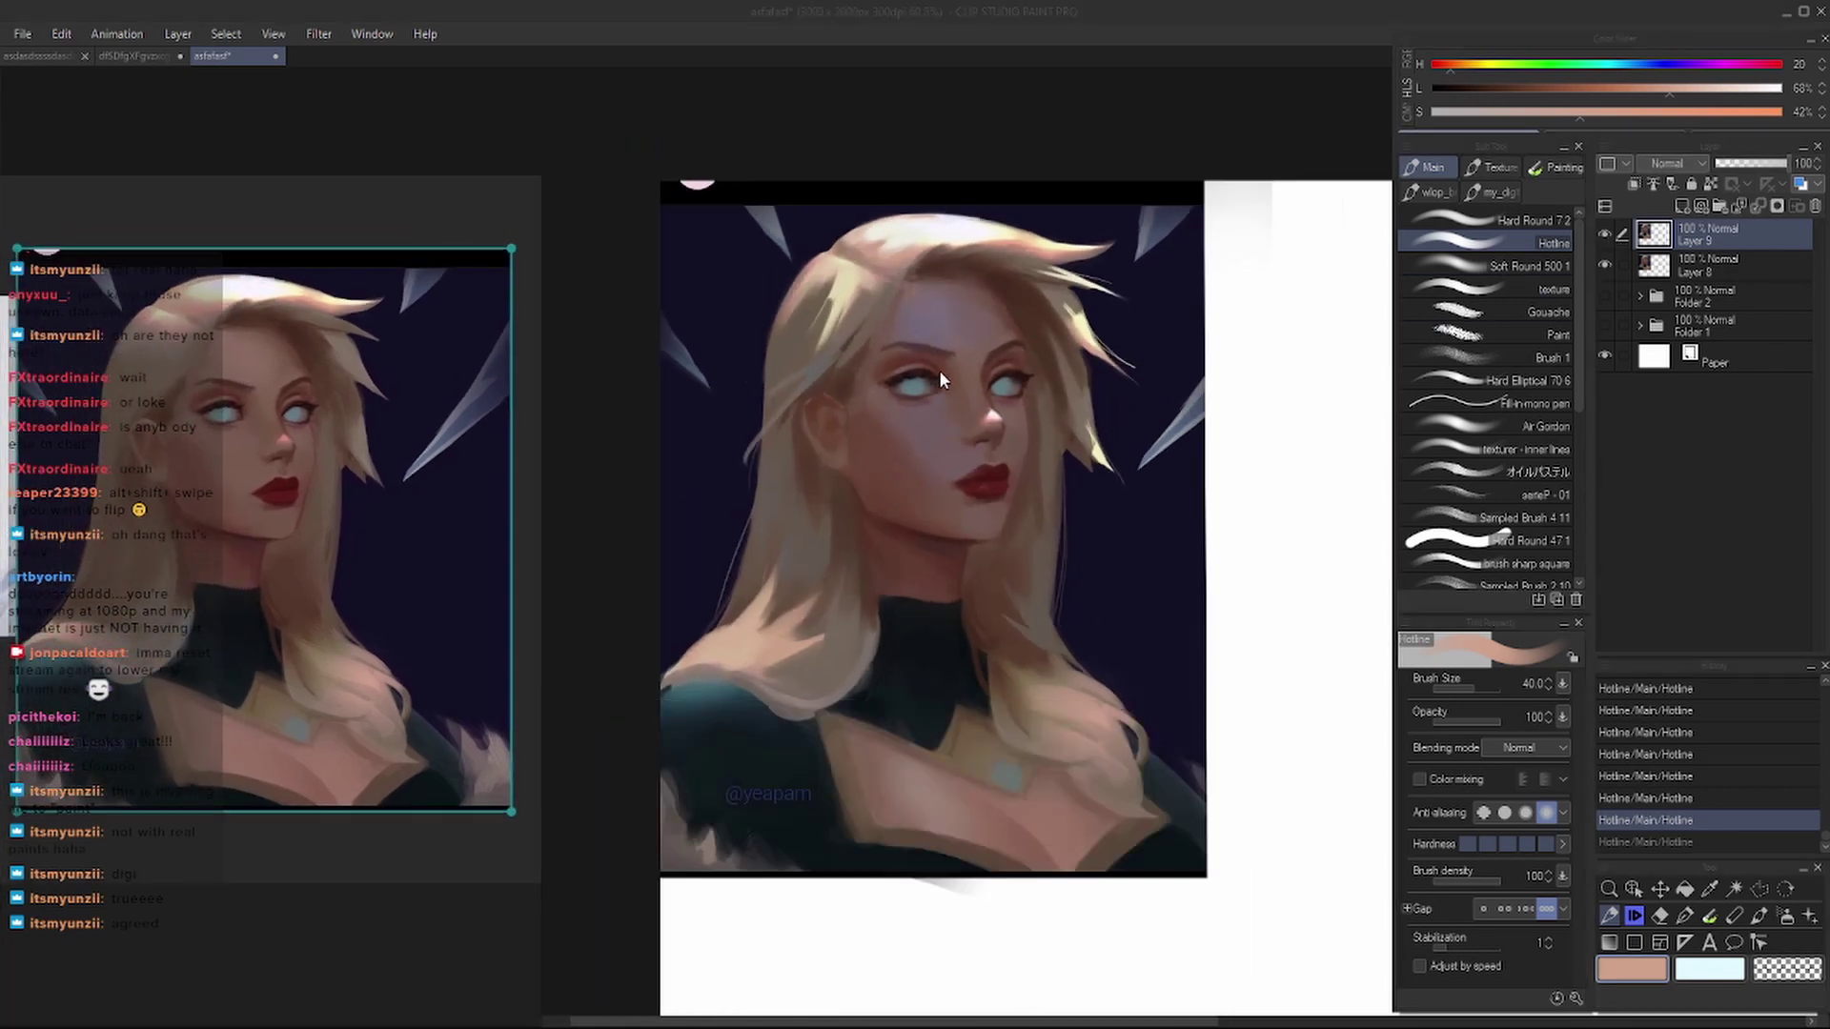
scroll(940, 380, "down", 1)
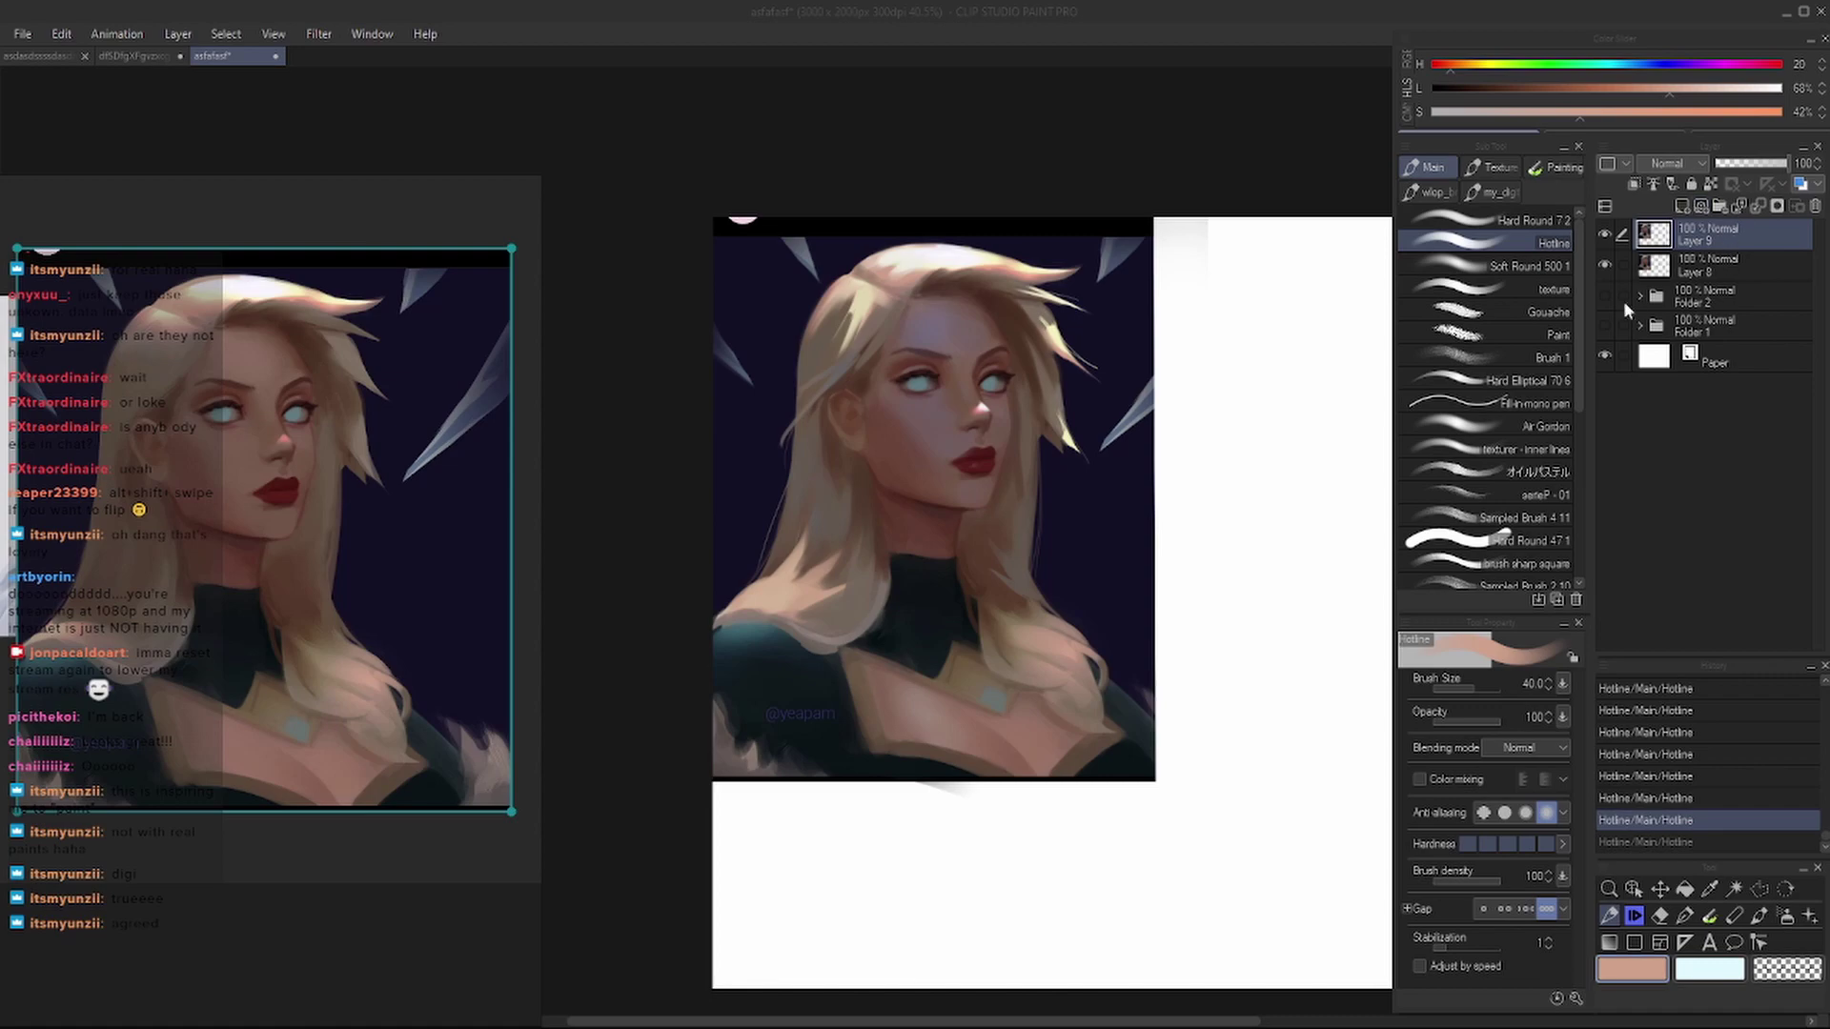